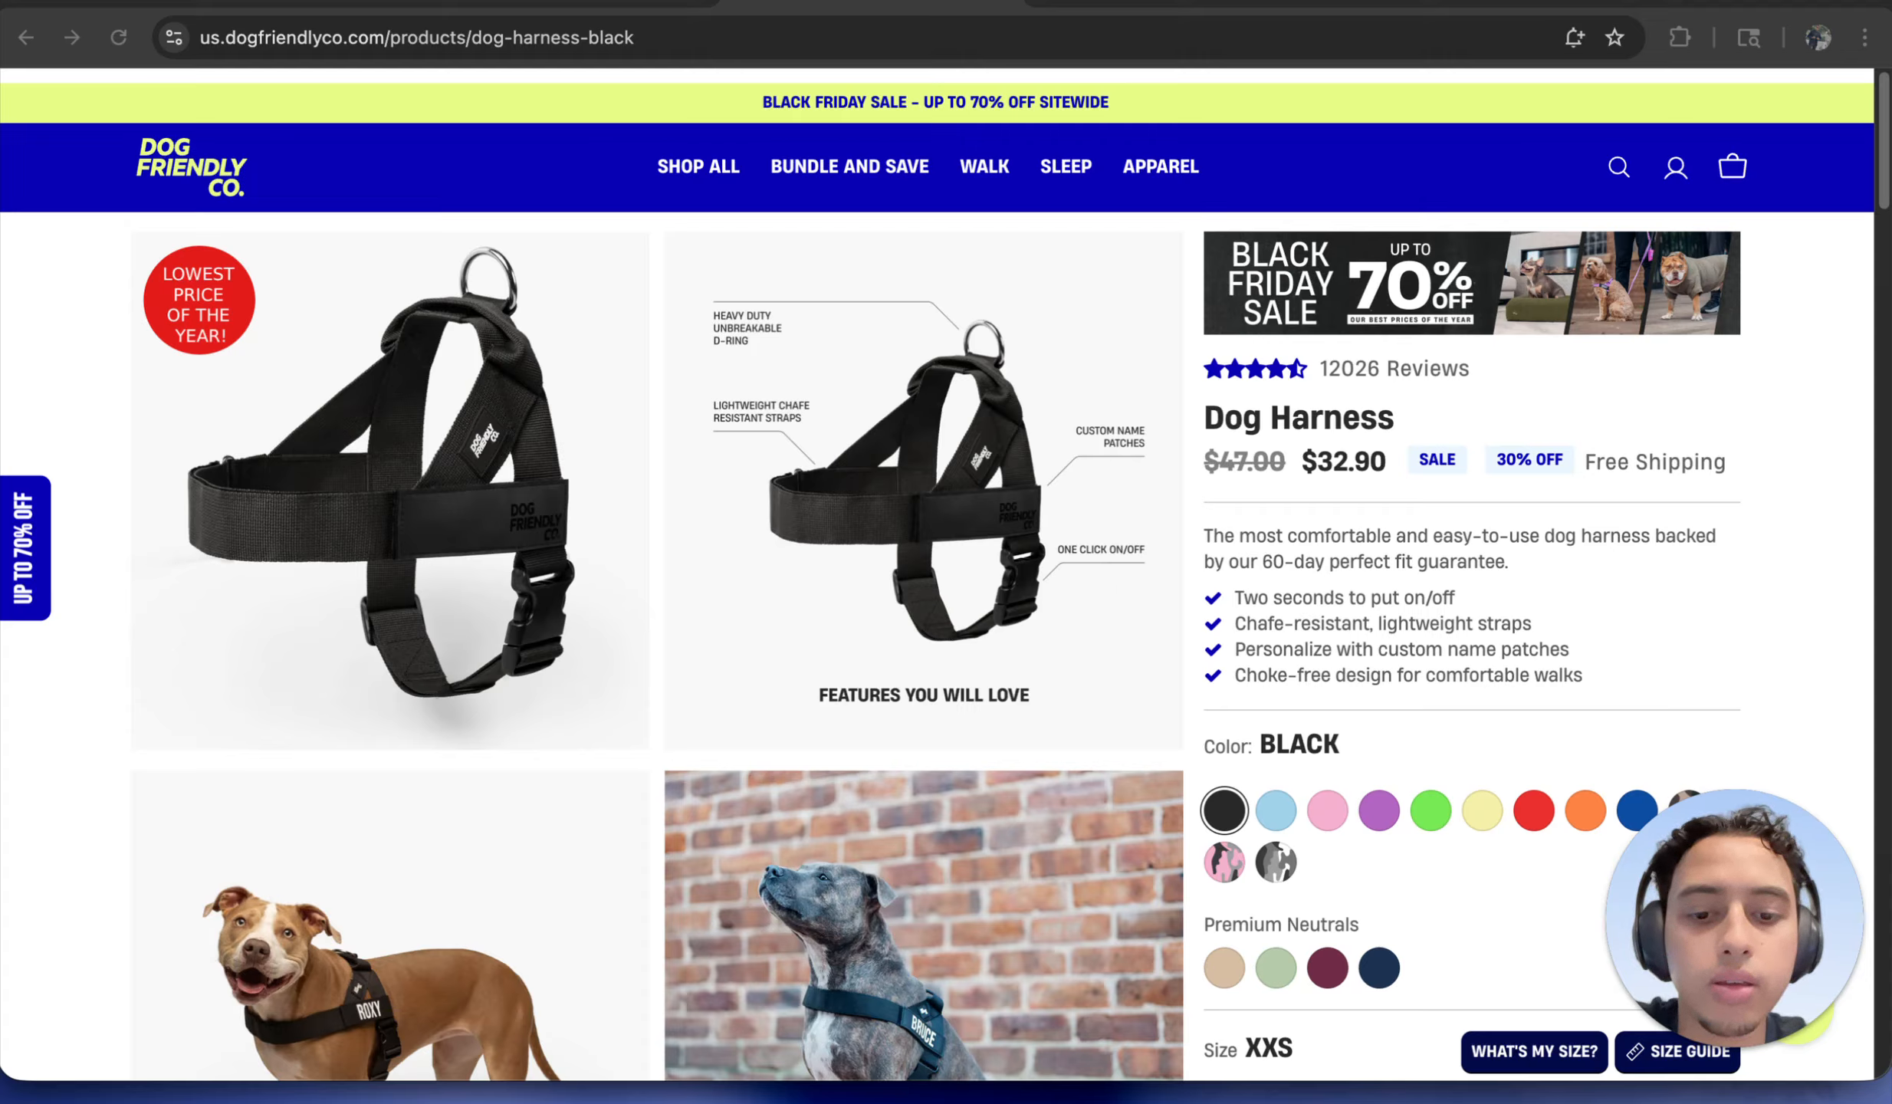
# Switch to Microsoft Word and review the Product Overview Document's purpose statement and Step 1: Basics section from its beginning
pyautogui.moveTo(947, 1101)
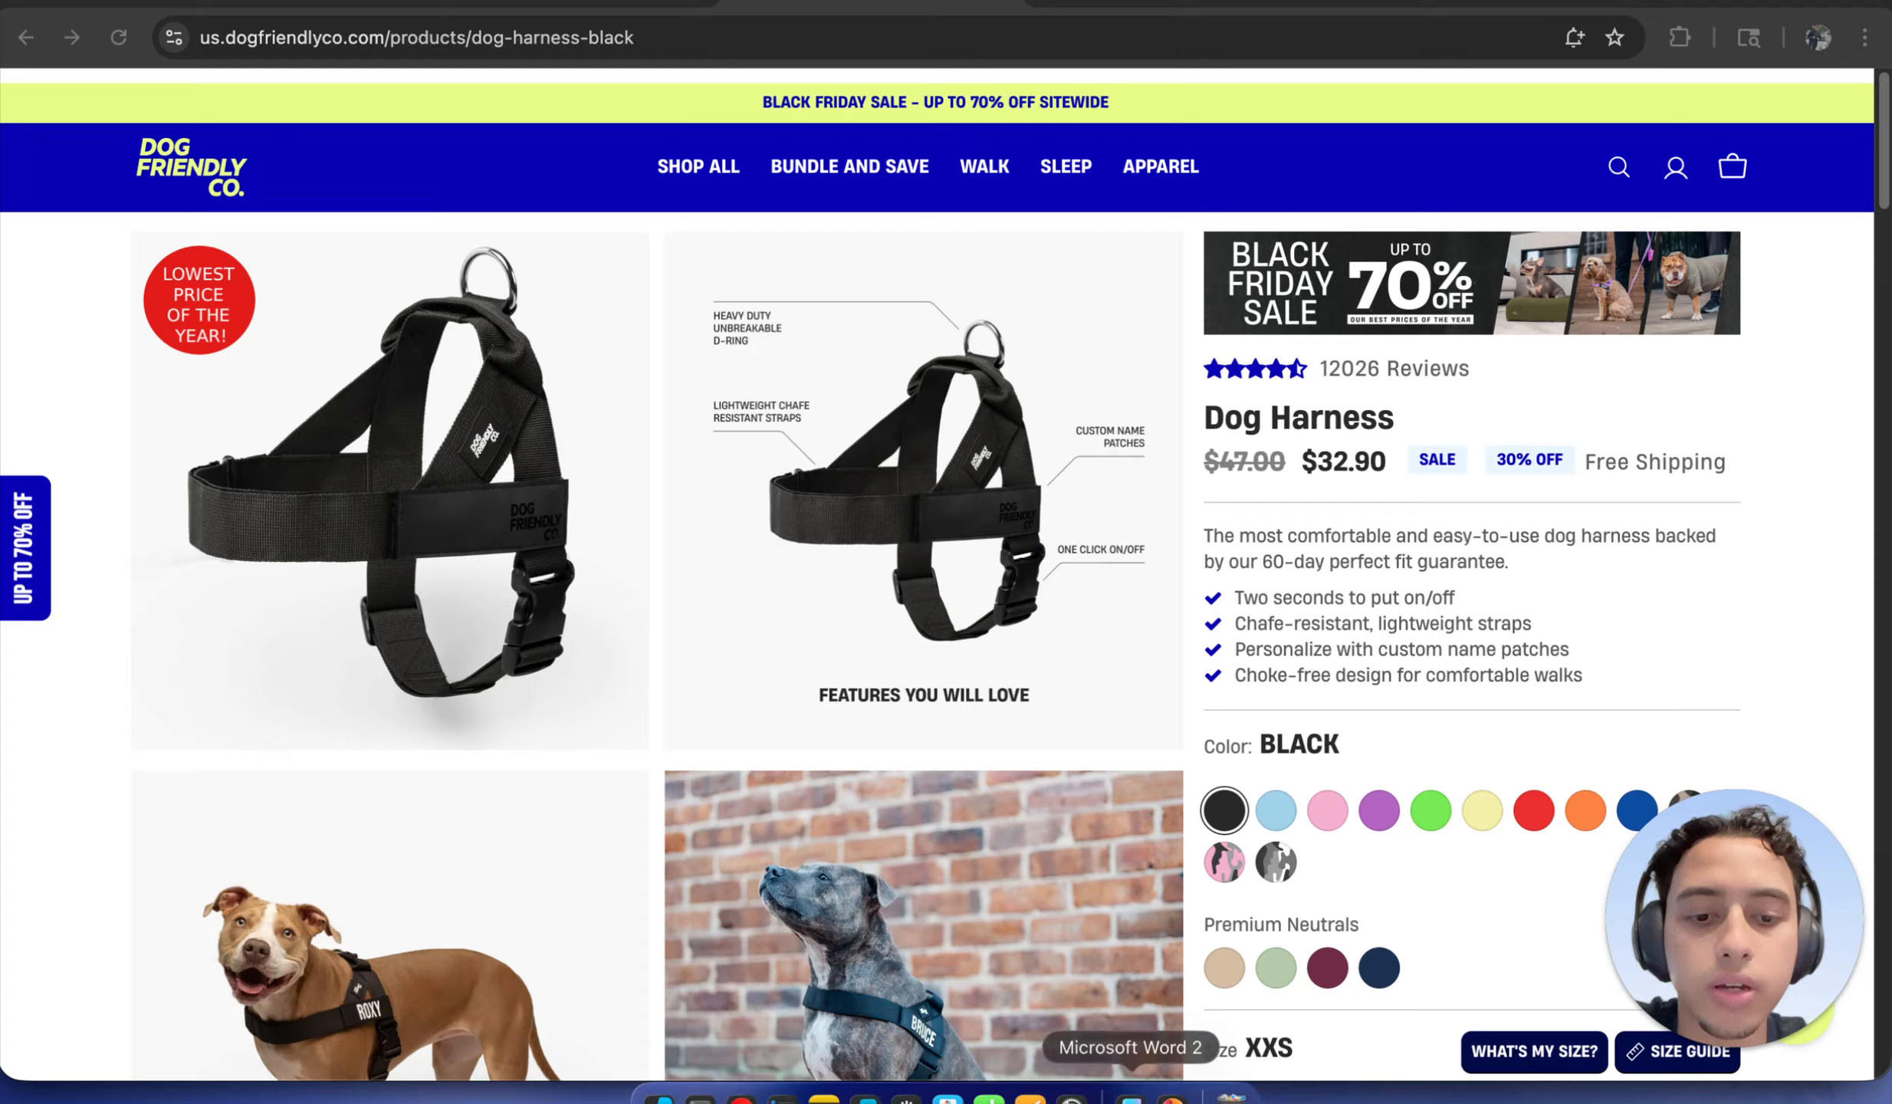
pyautogui.click(1130, 1098)
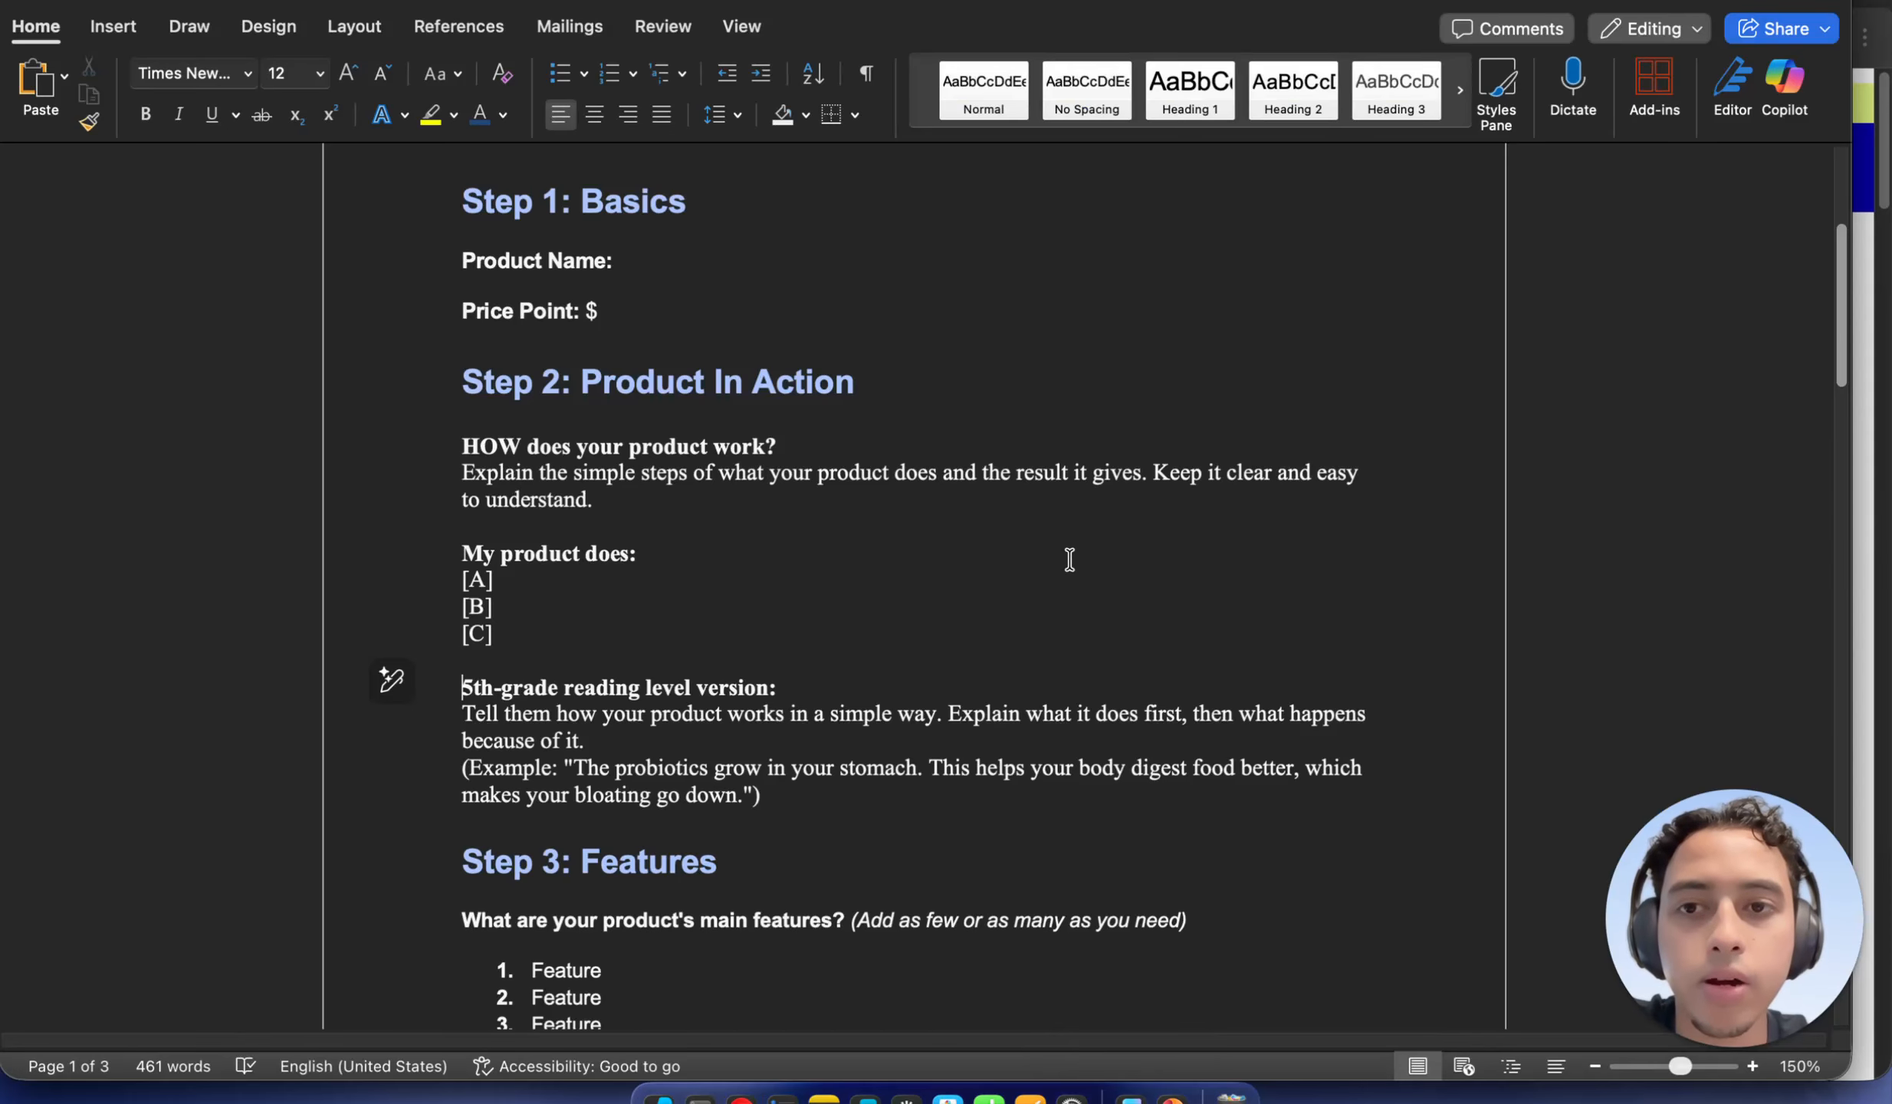
pyautogui.scroll(3, 1071, 558)
pyautogui.scroll(5, 1071, 558)
pyautogui.click(891, 604)
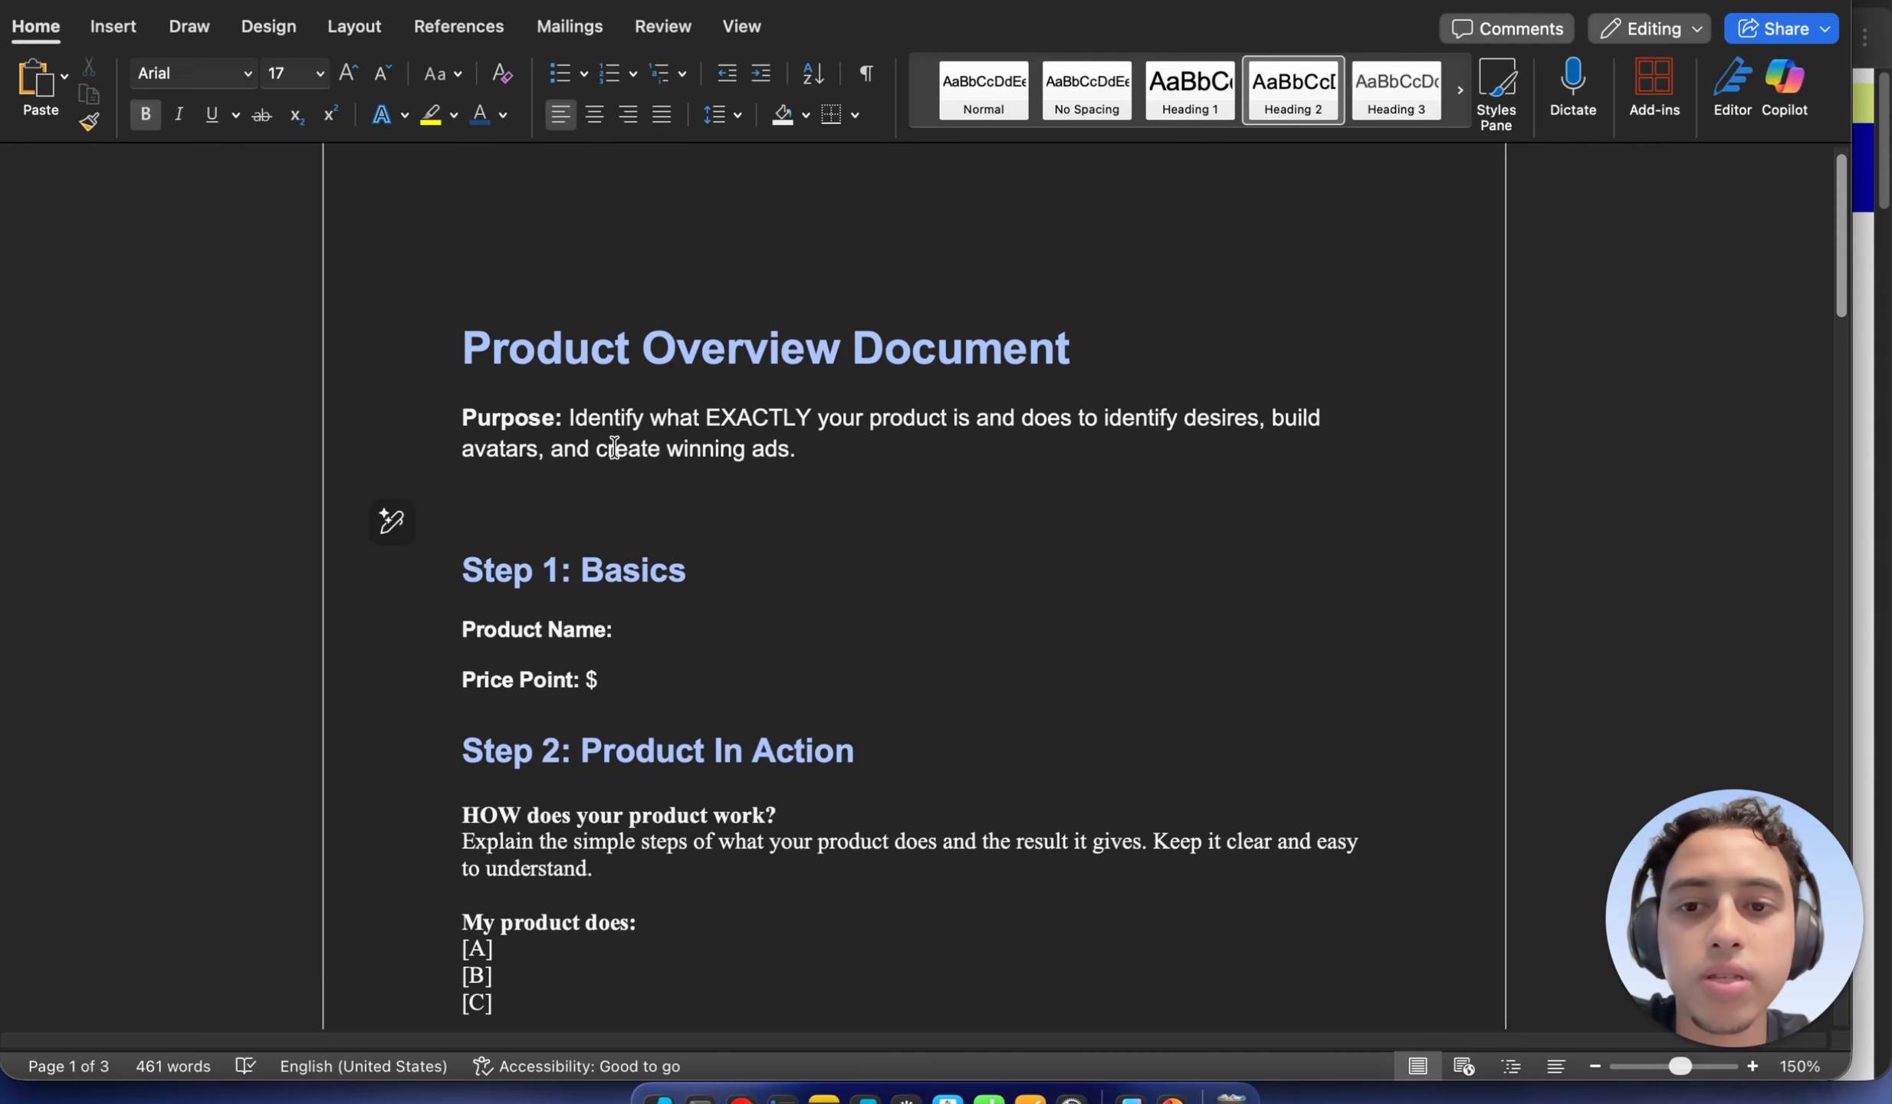
pyautogui.click(658, 448)
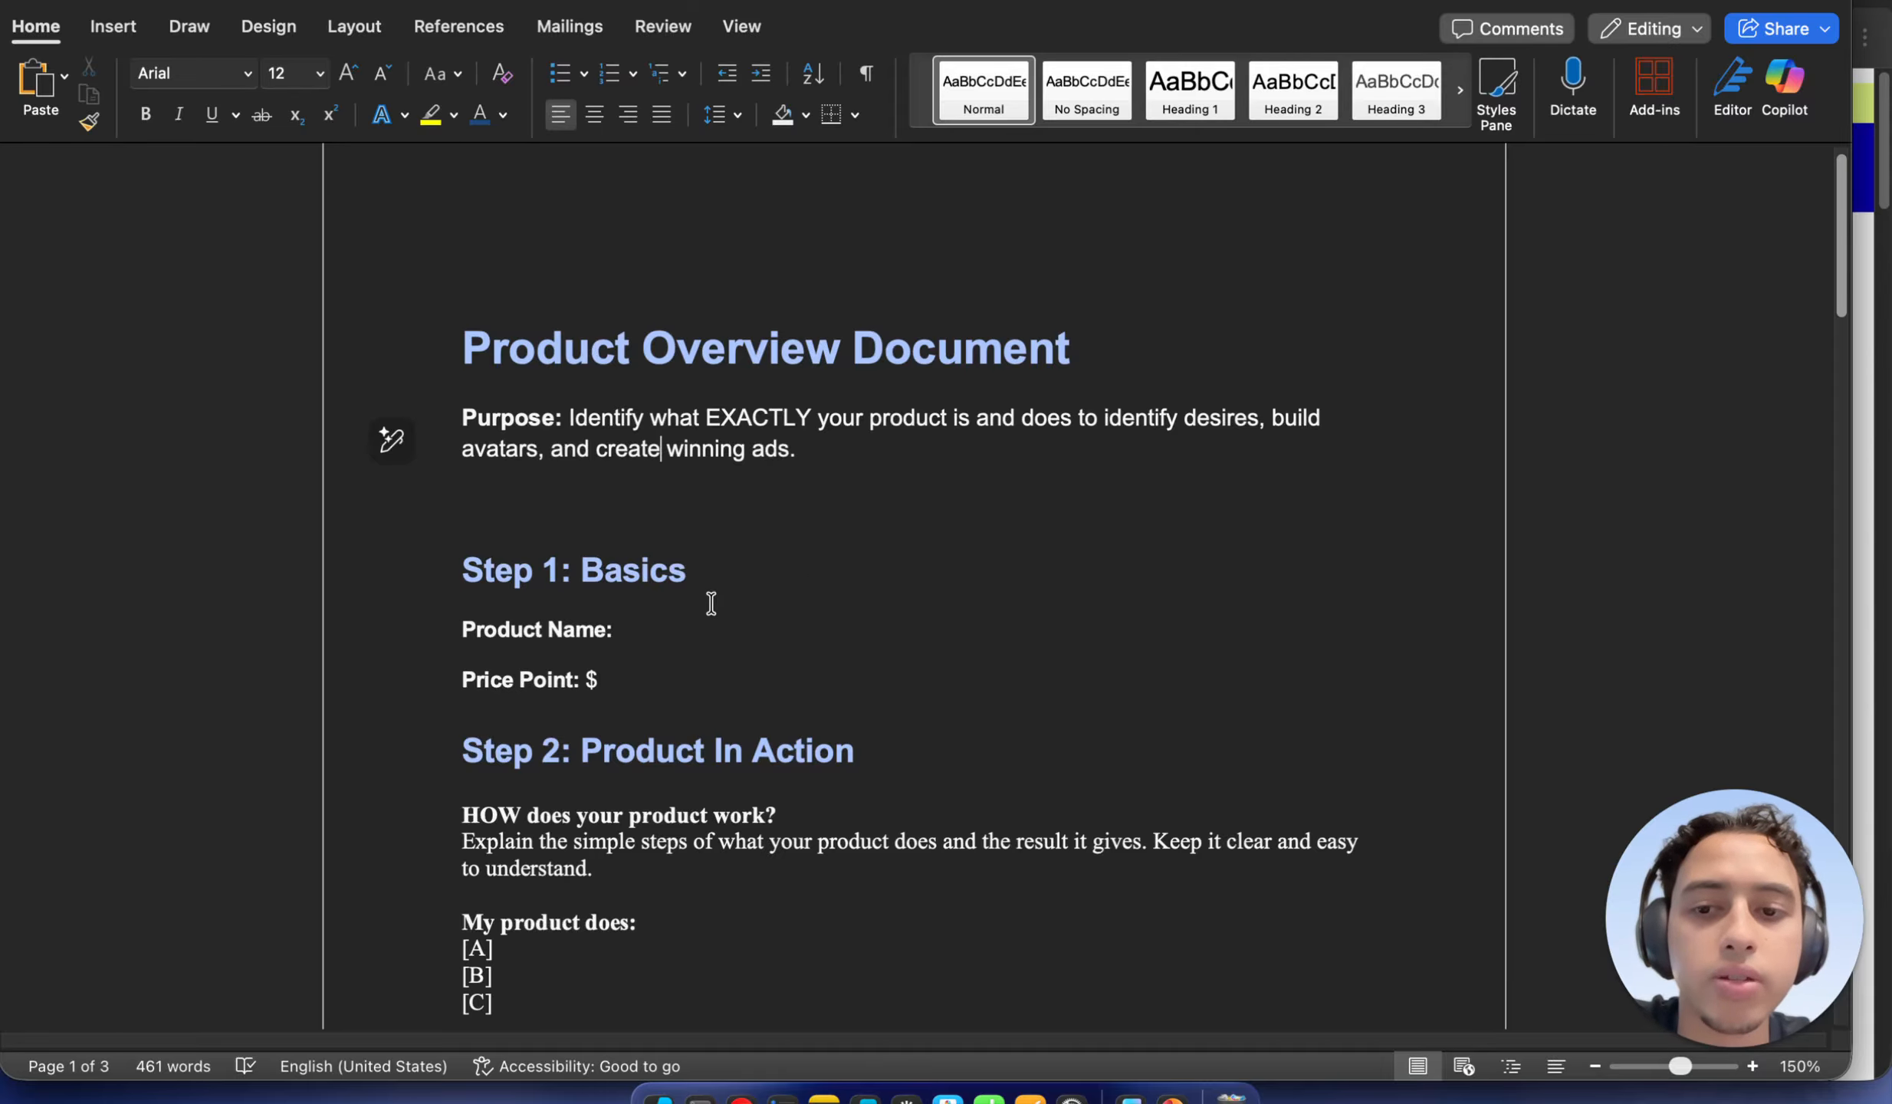
pyautogui.scroll(-1, 713, 590)
pyautogui.click(582, 536)
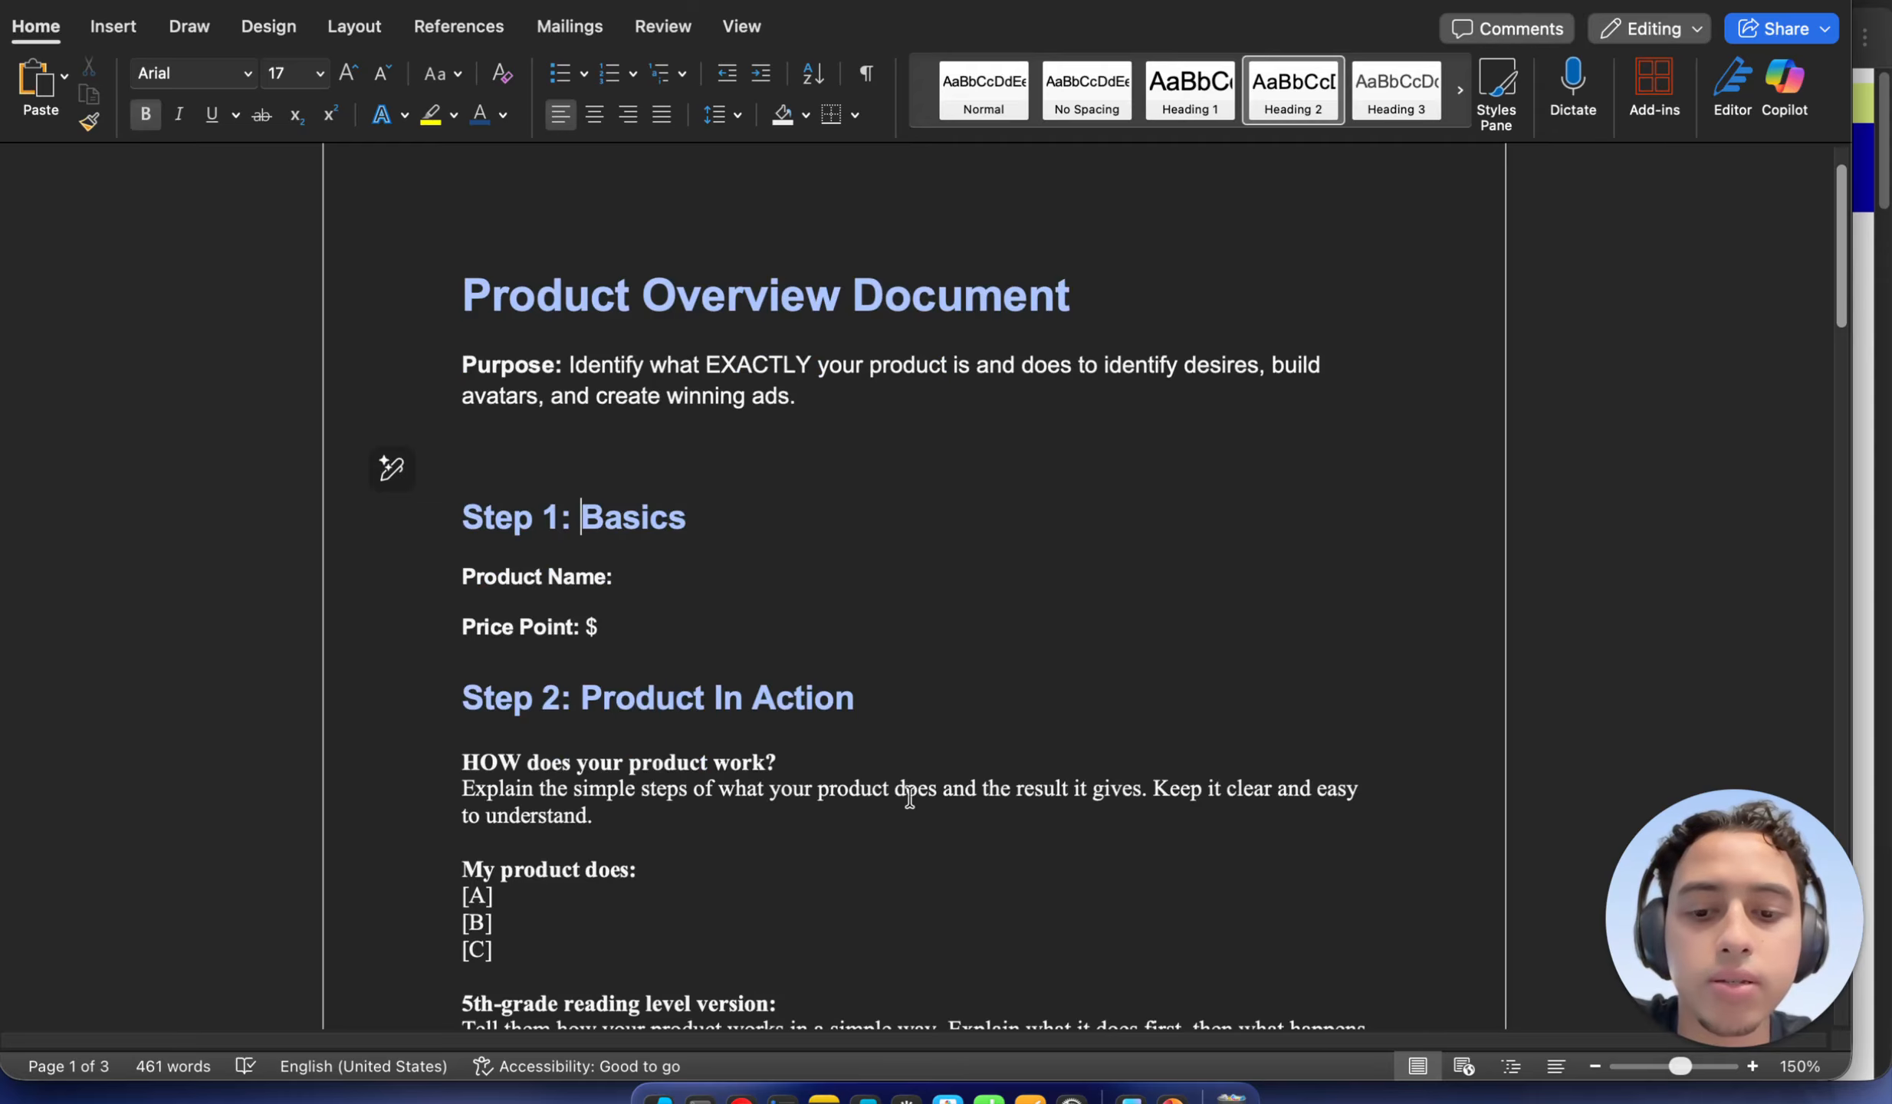
# Look over the Dog Harness product page in Chrome and return to the Product Name line in the Word document
pyautogui.click(741, 1098)
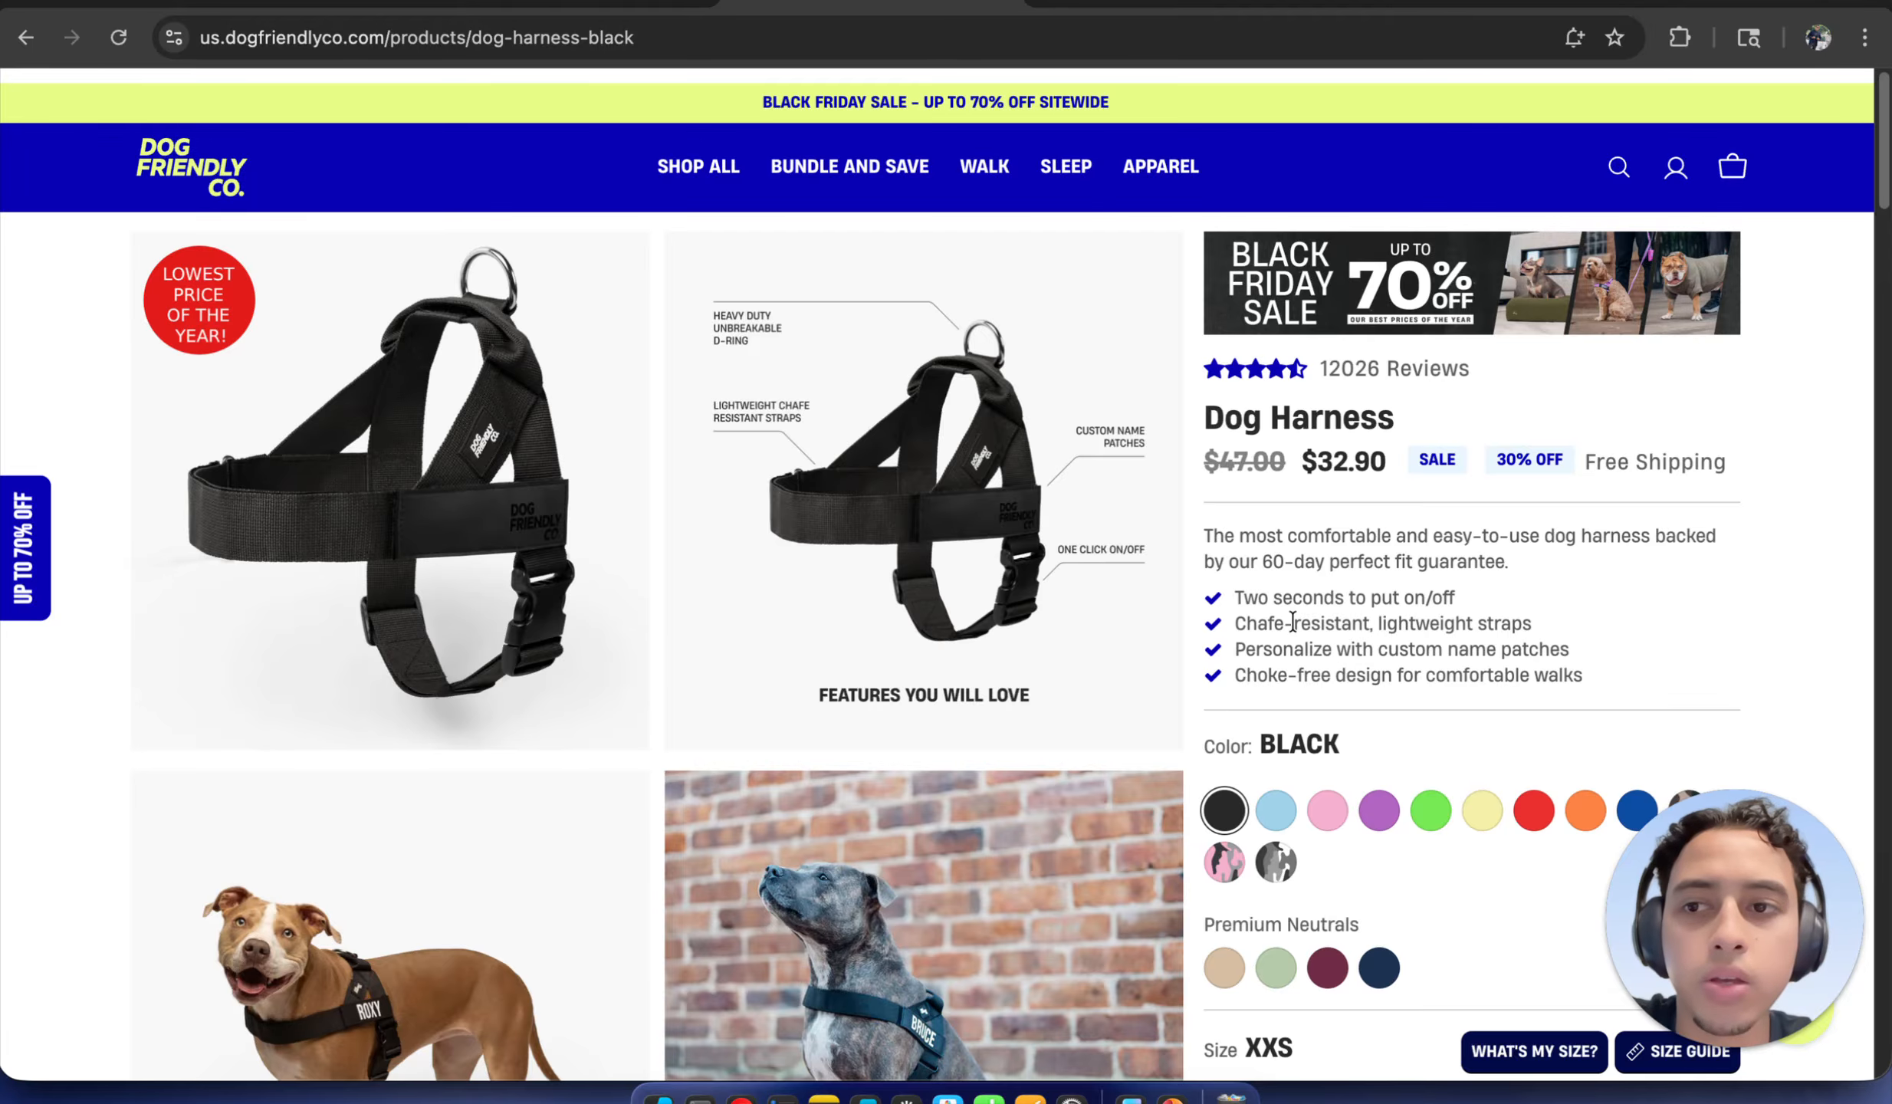
pyautogui.scroll(-2, 1293, 622)
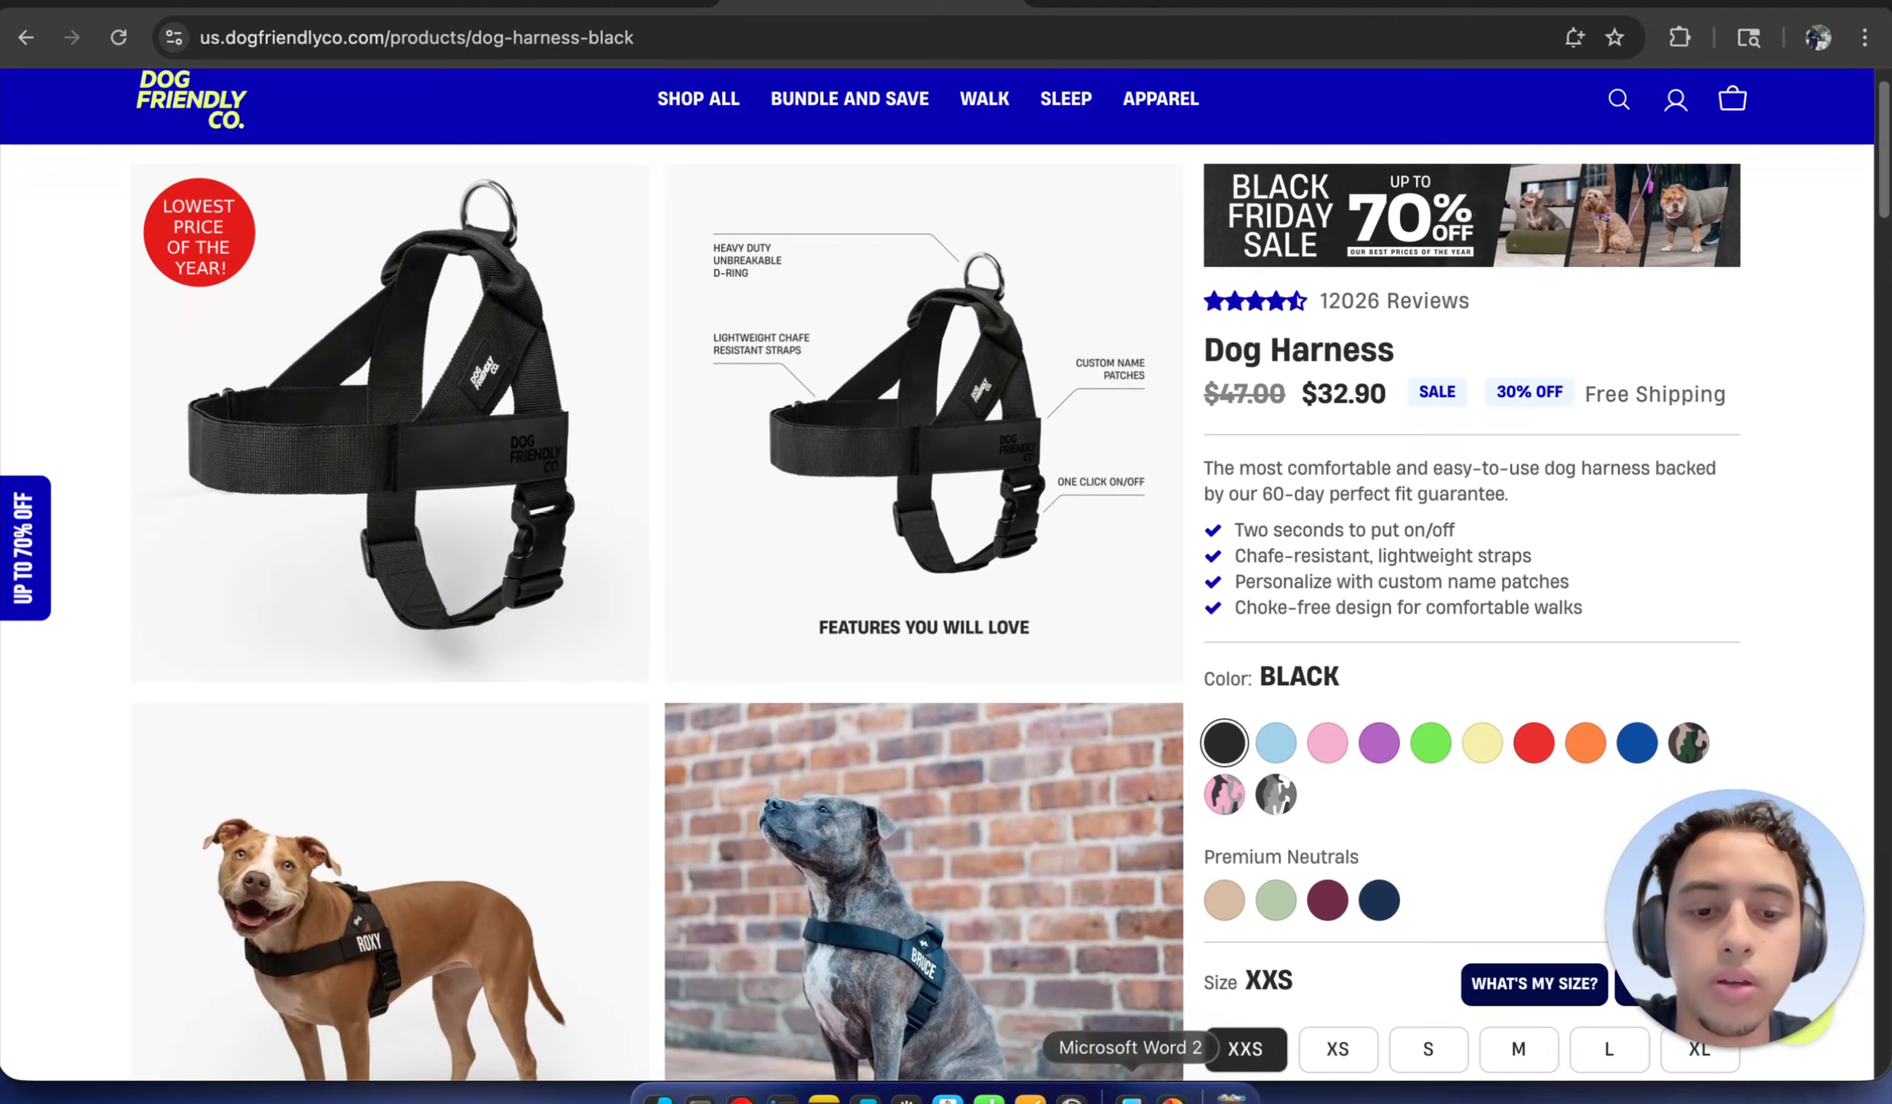
pyautogui.click(1130, 1095)
pyautogui.click(680, 584)
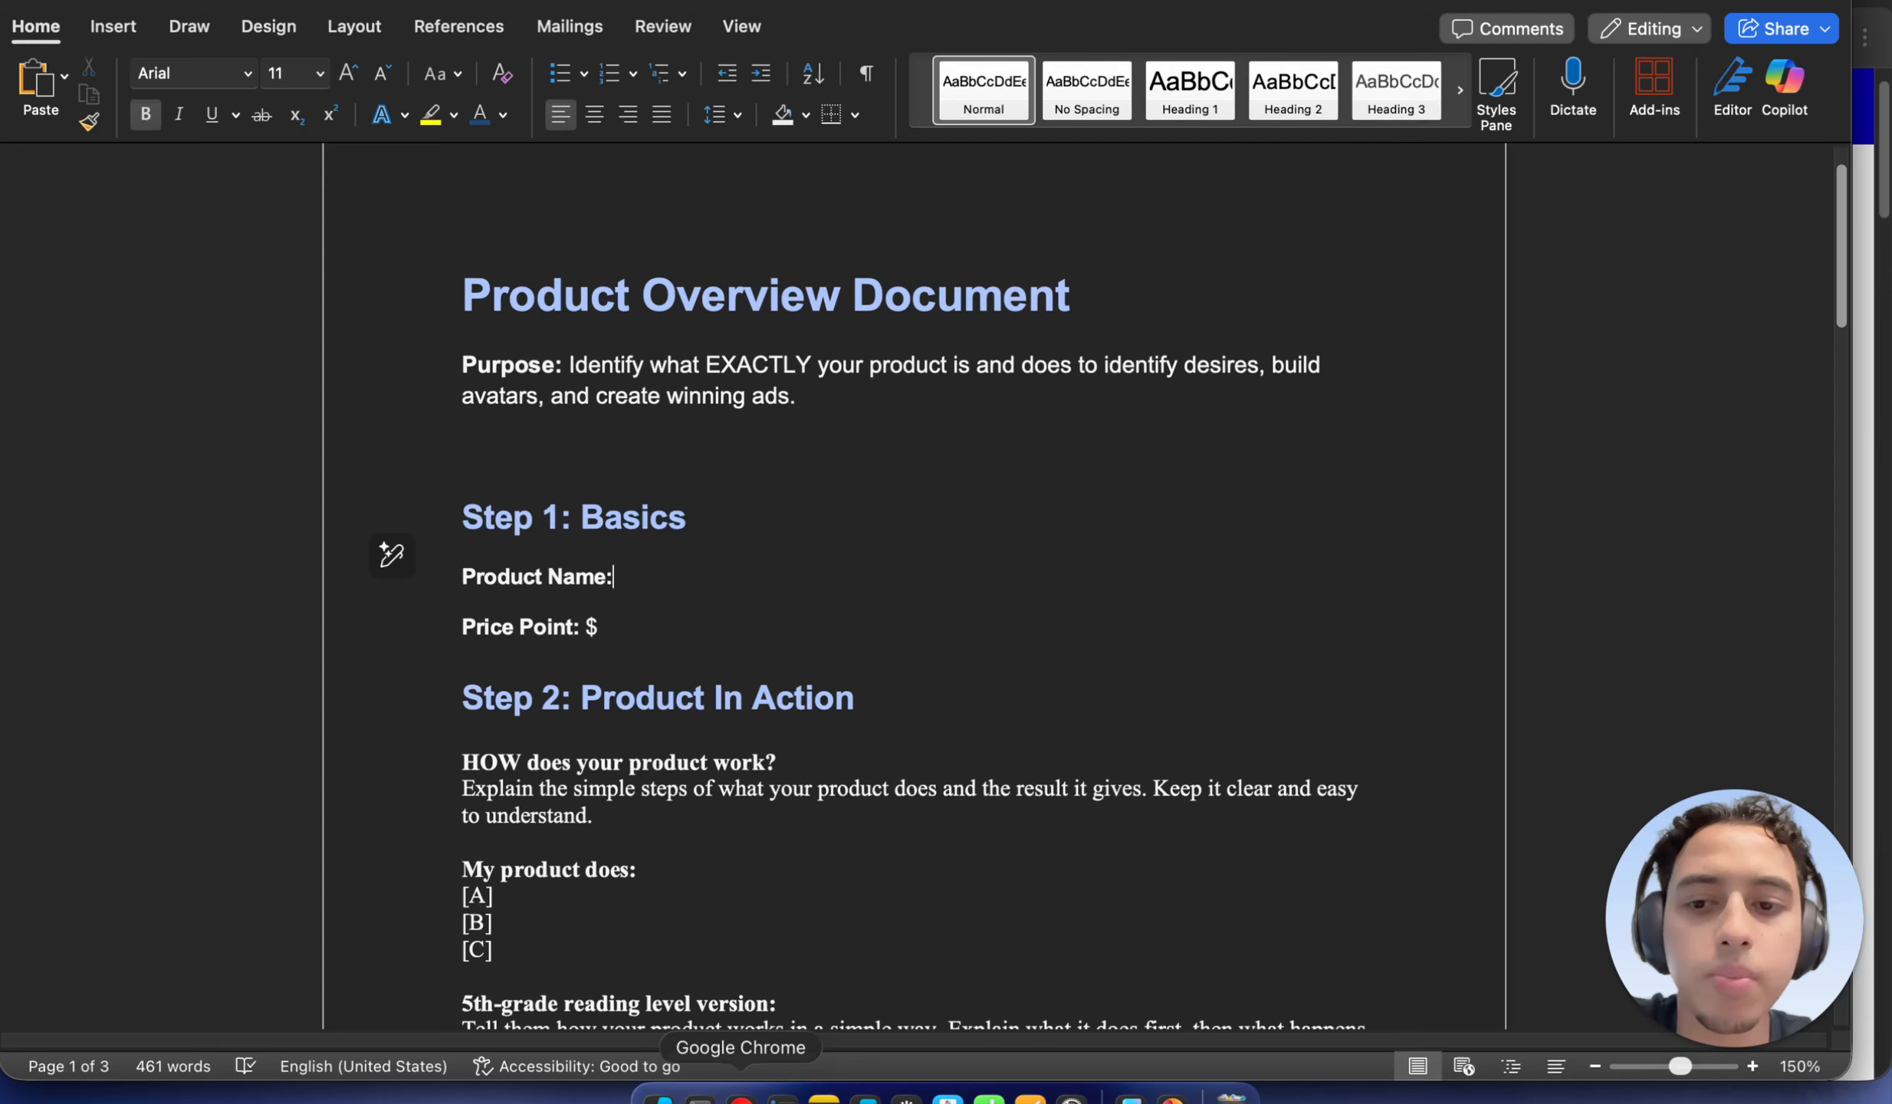
# Copy the title "Dog Harness" from the Chrome product page into Word's Product Name line and remove the extra blank lines after it
pyautogui.click(740, 1097)
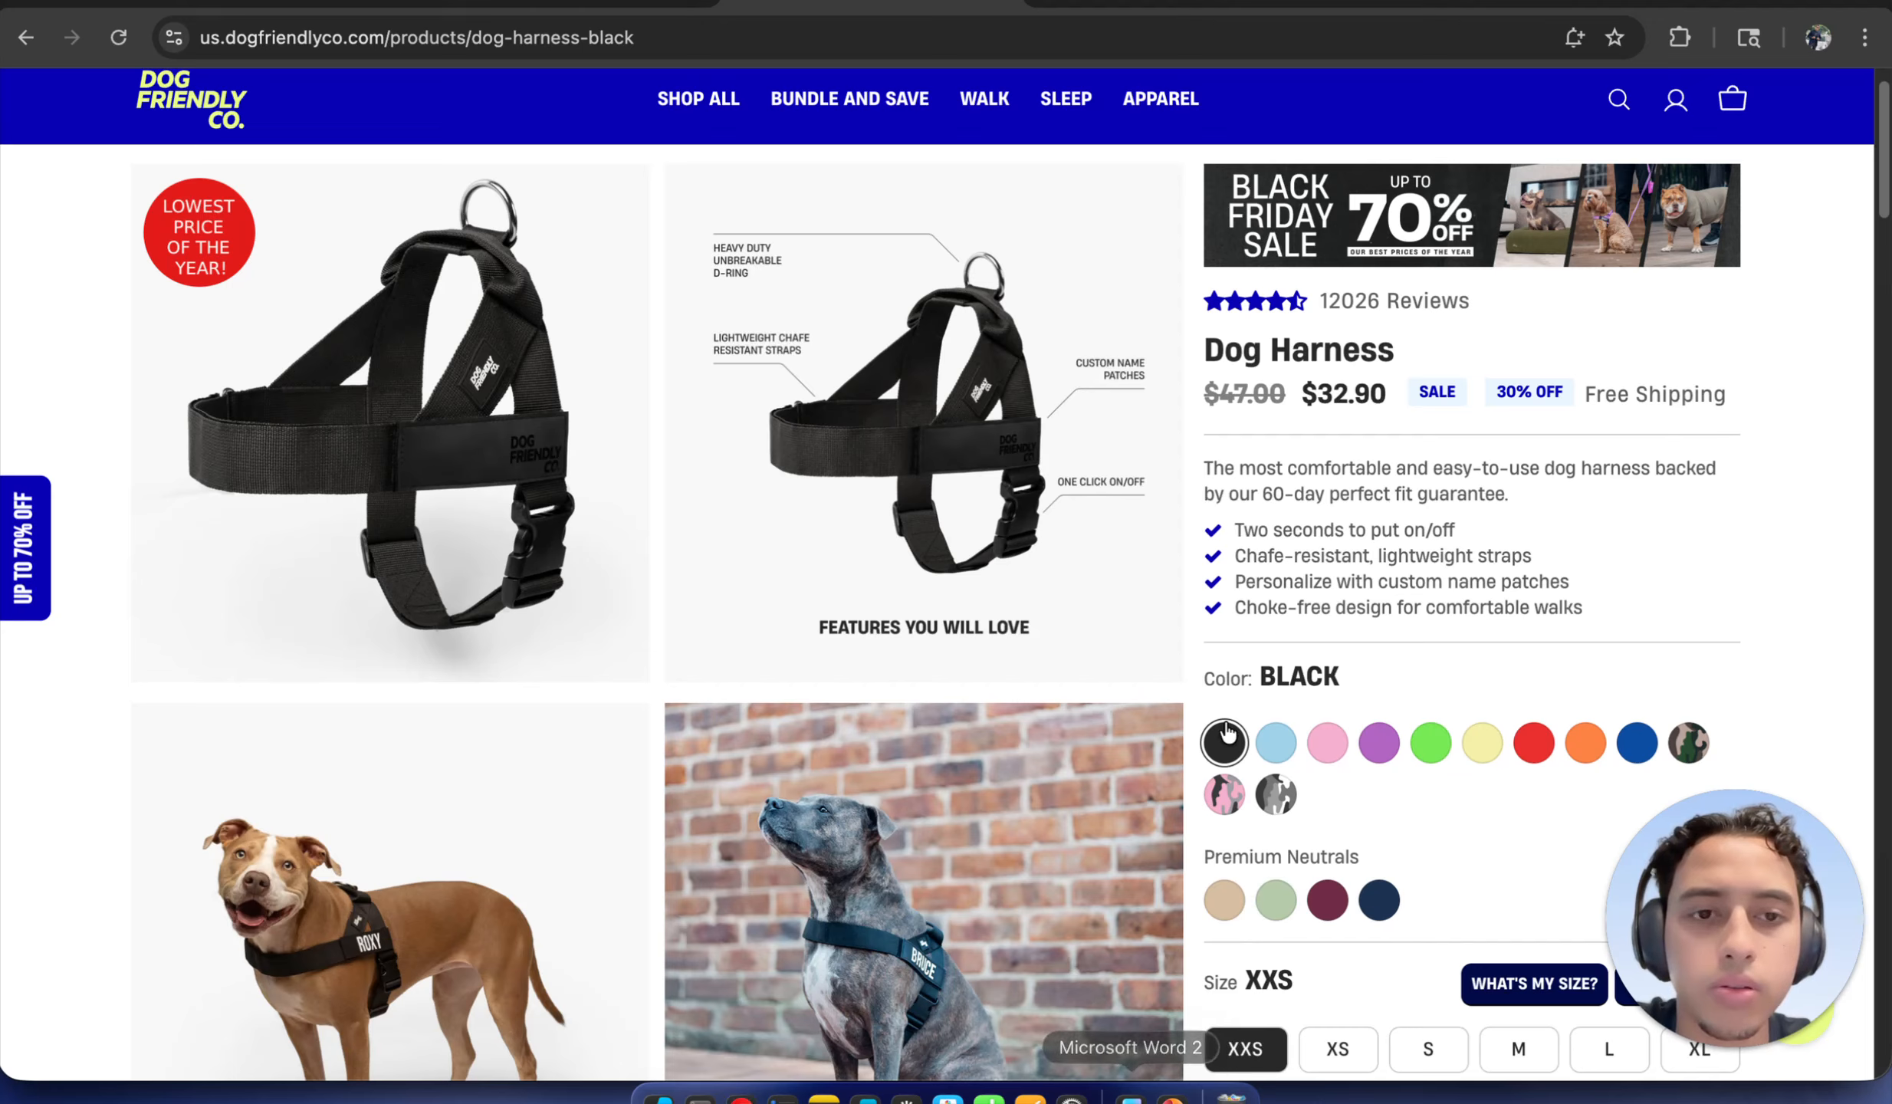
pyautogui.tripleClick(1365, 352)
pyautogui.press('super+c')
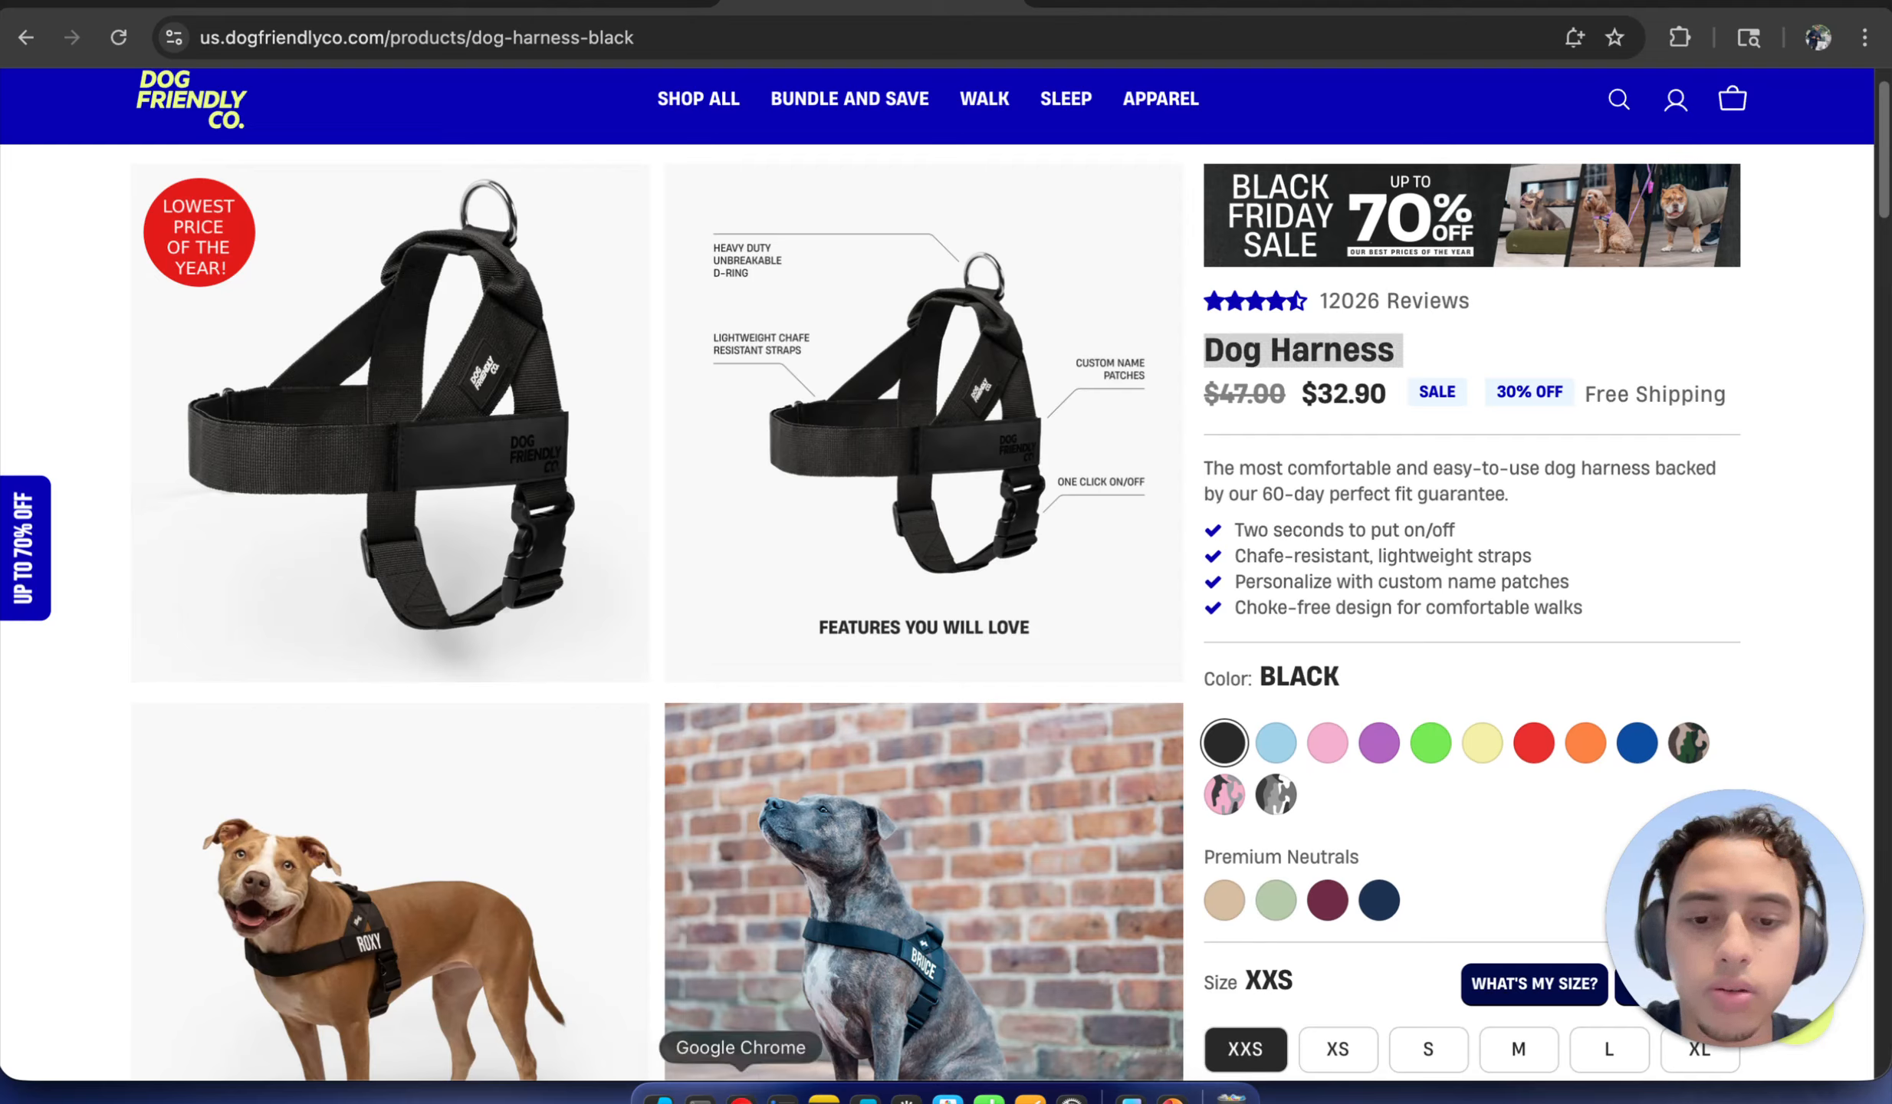
pyautogui.click(1131, 1096)
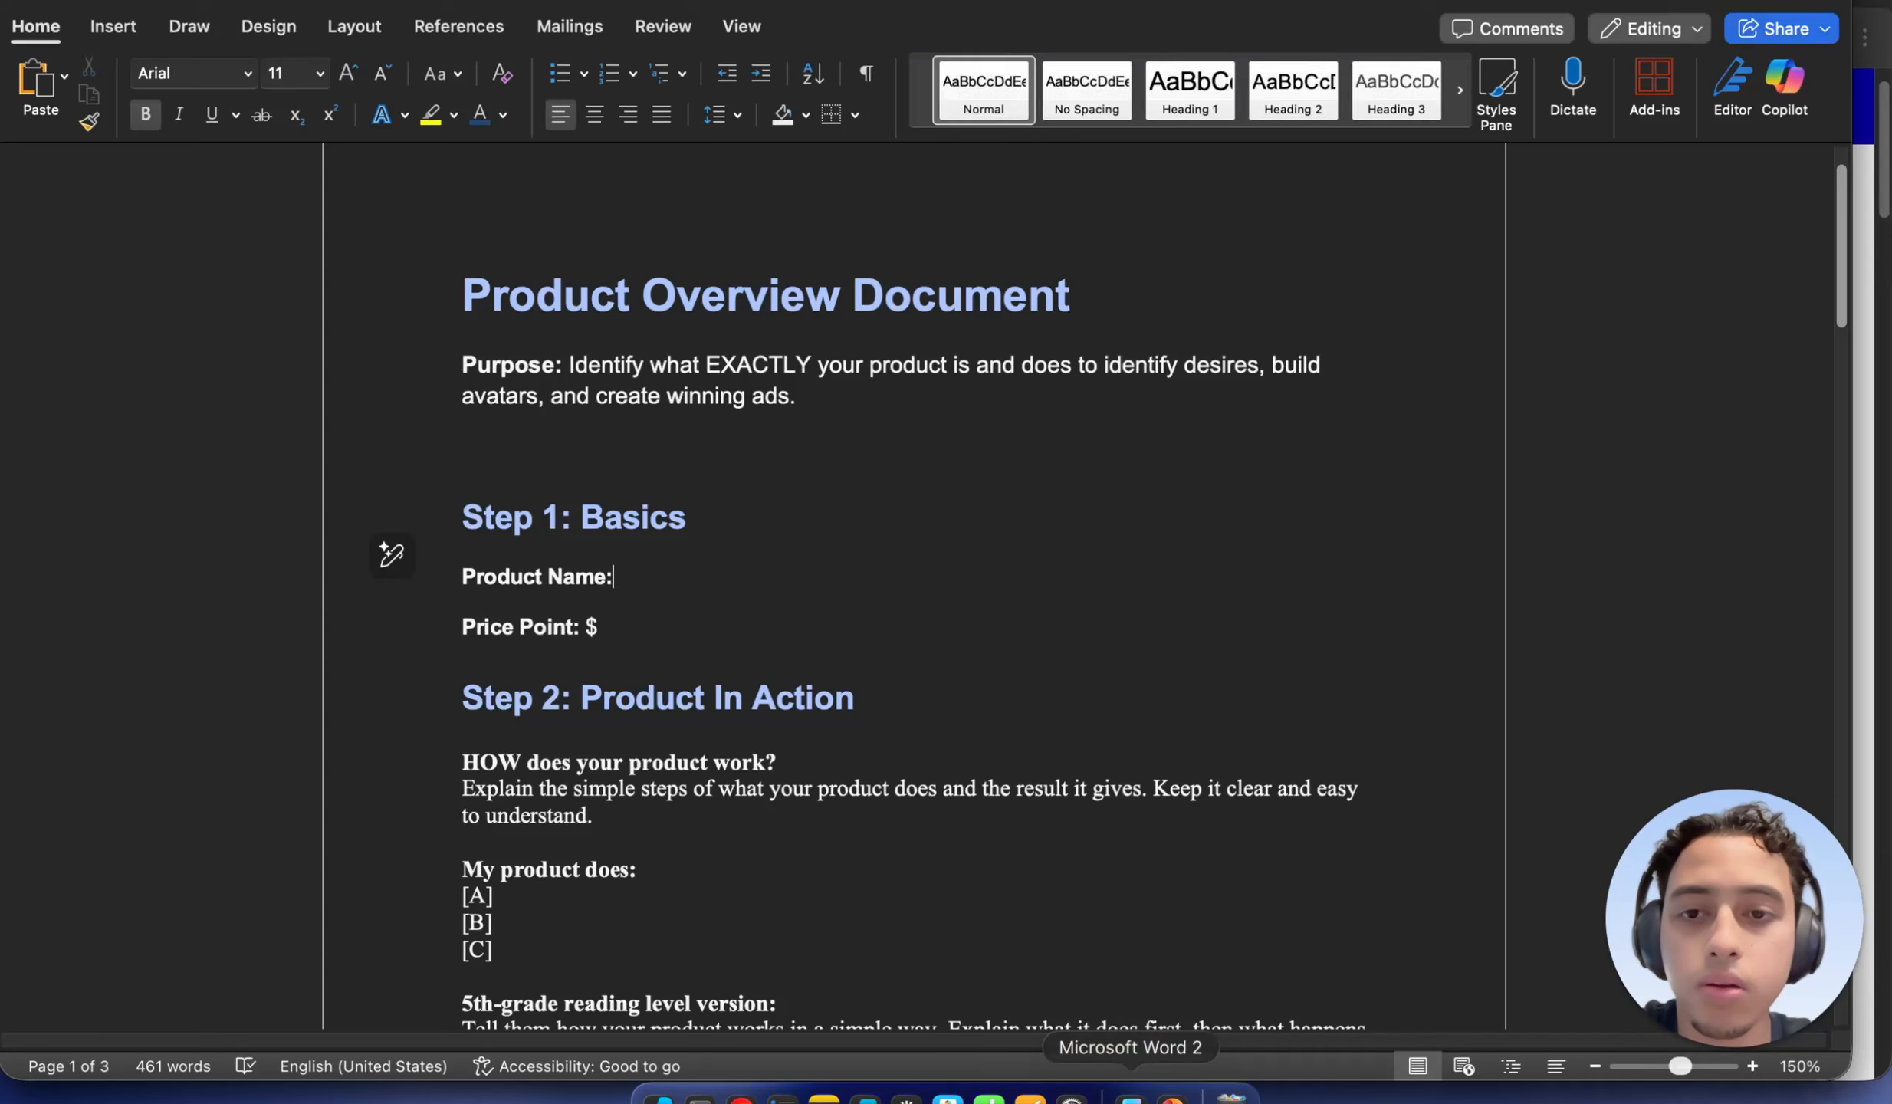
pyautogui.click(678, 563)
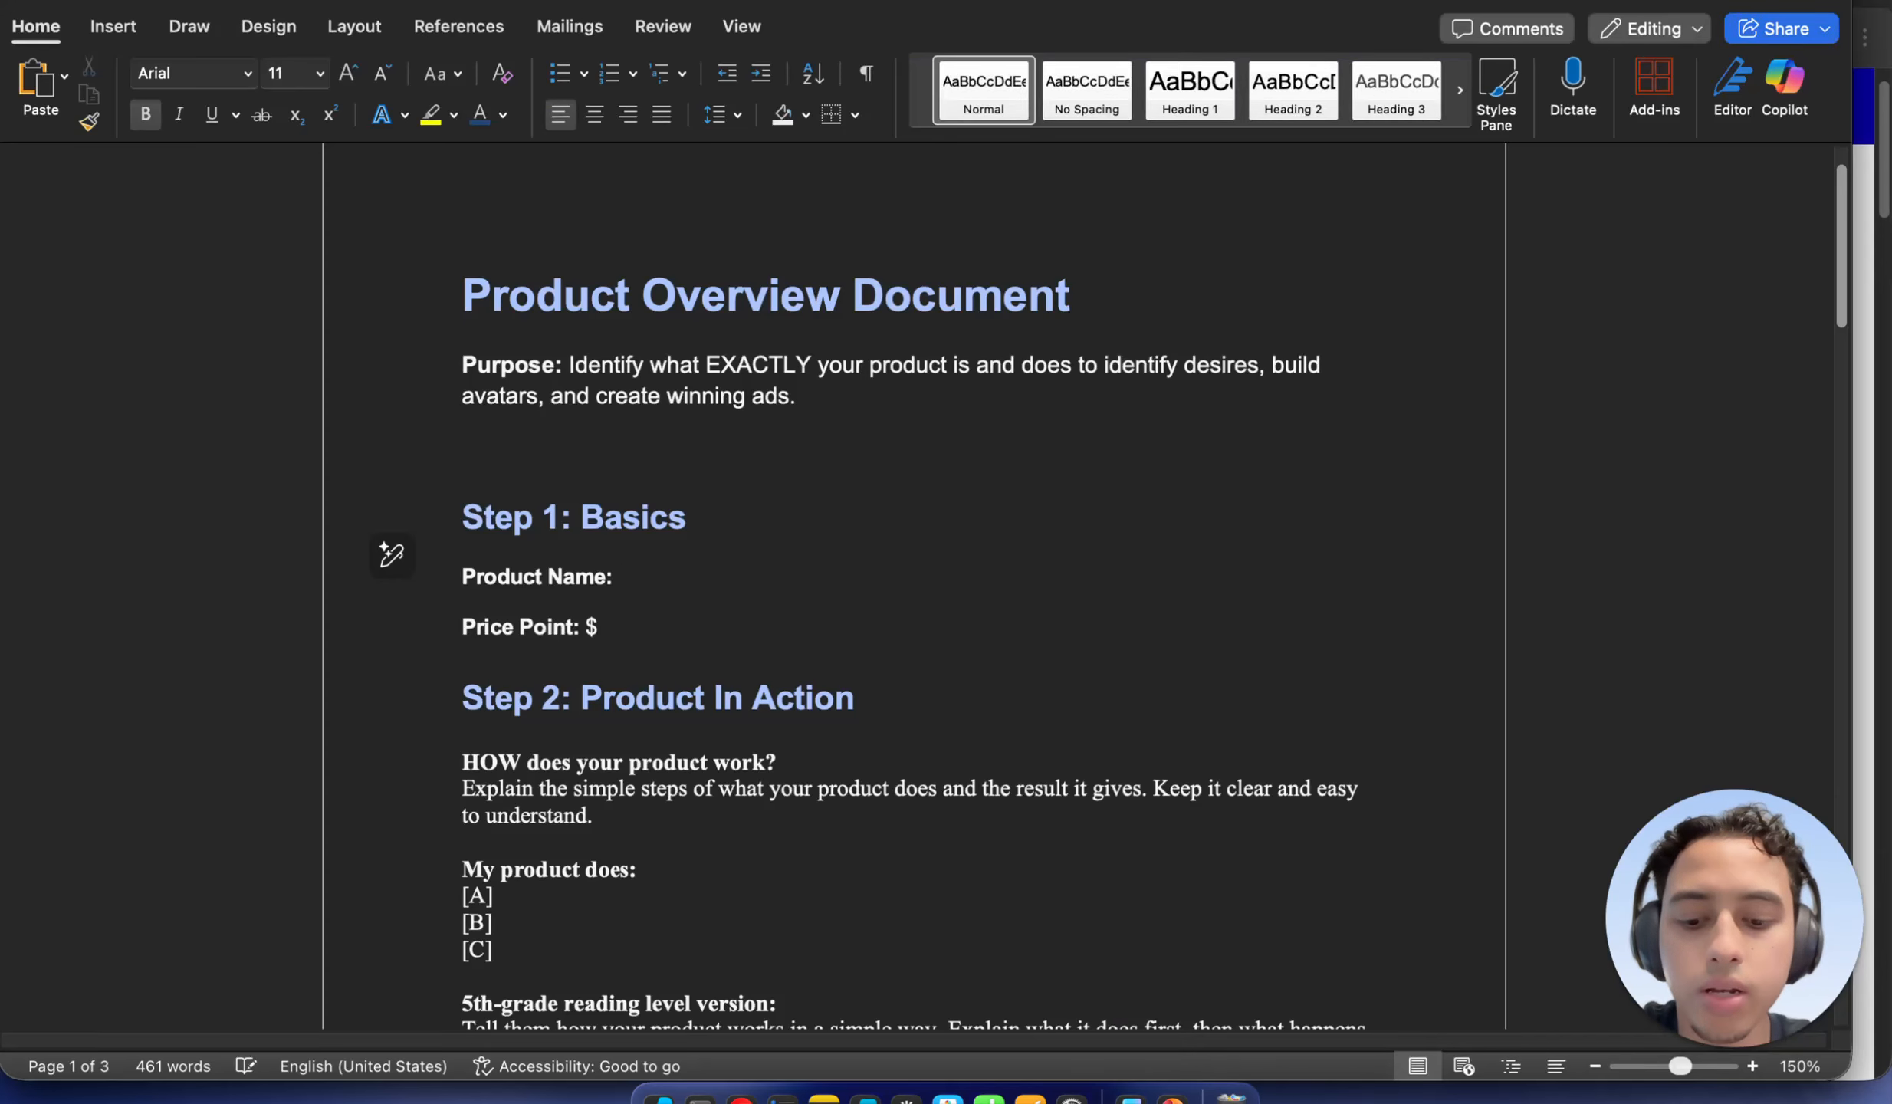
pyautogui.press('super+v')
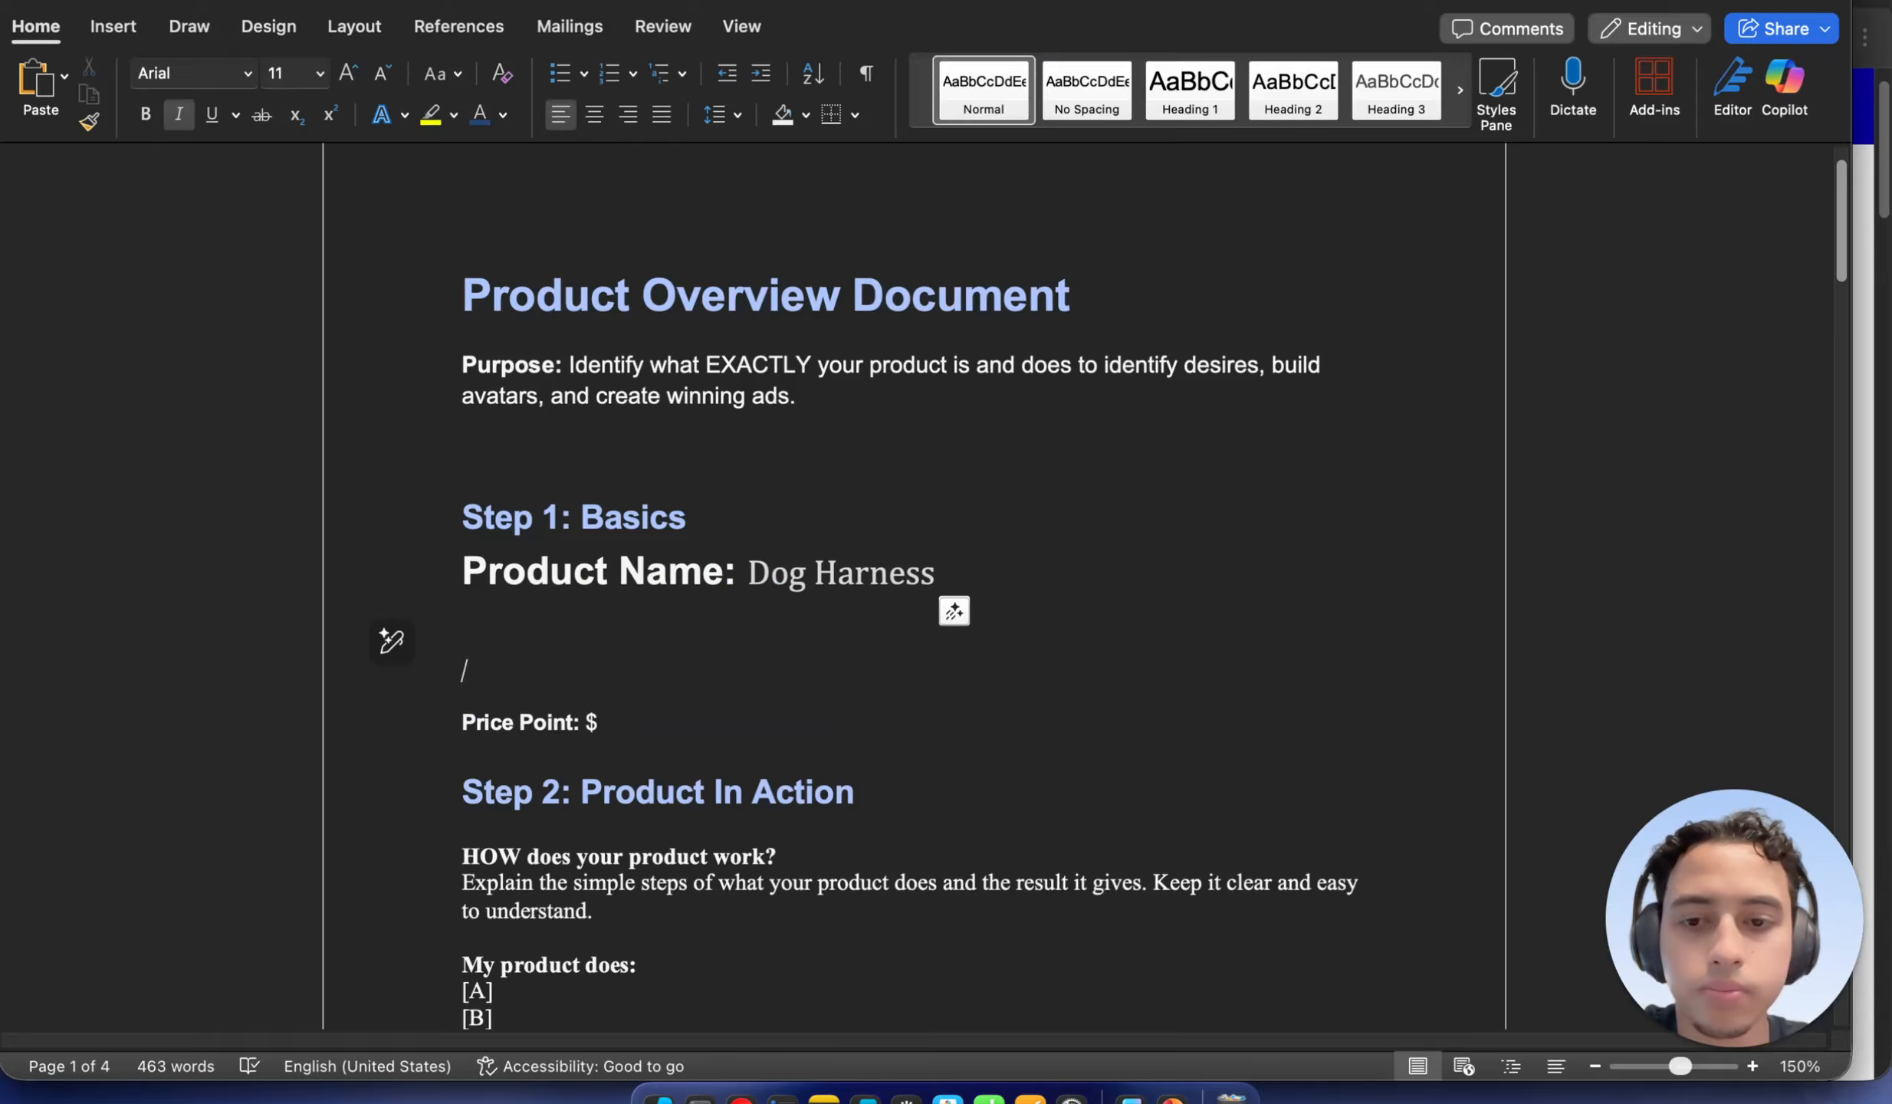
pyautogui.press('BackSpace')
pyautogui.press('BackSpace')
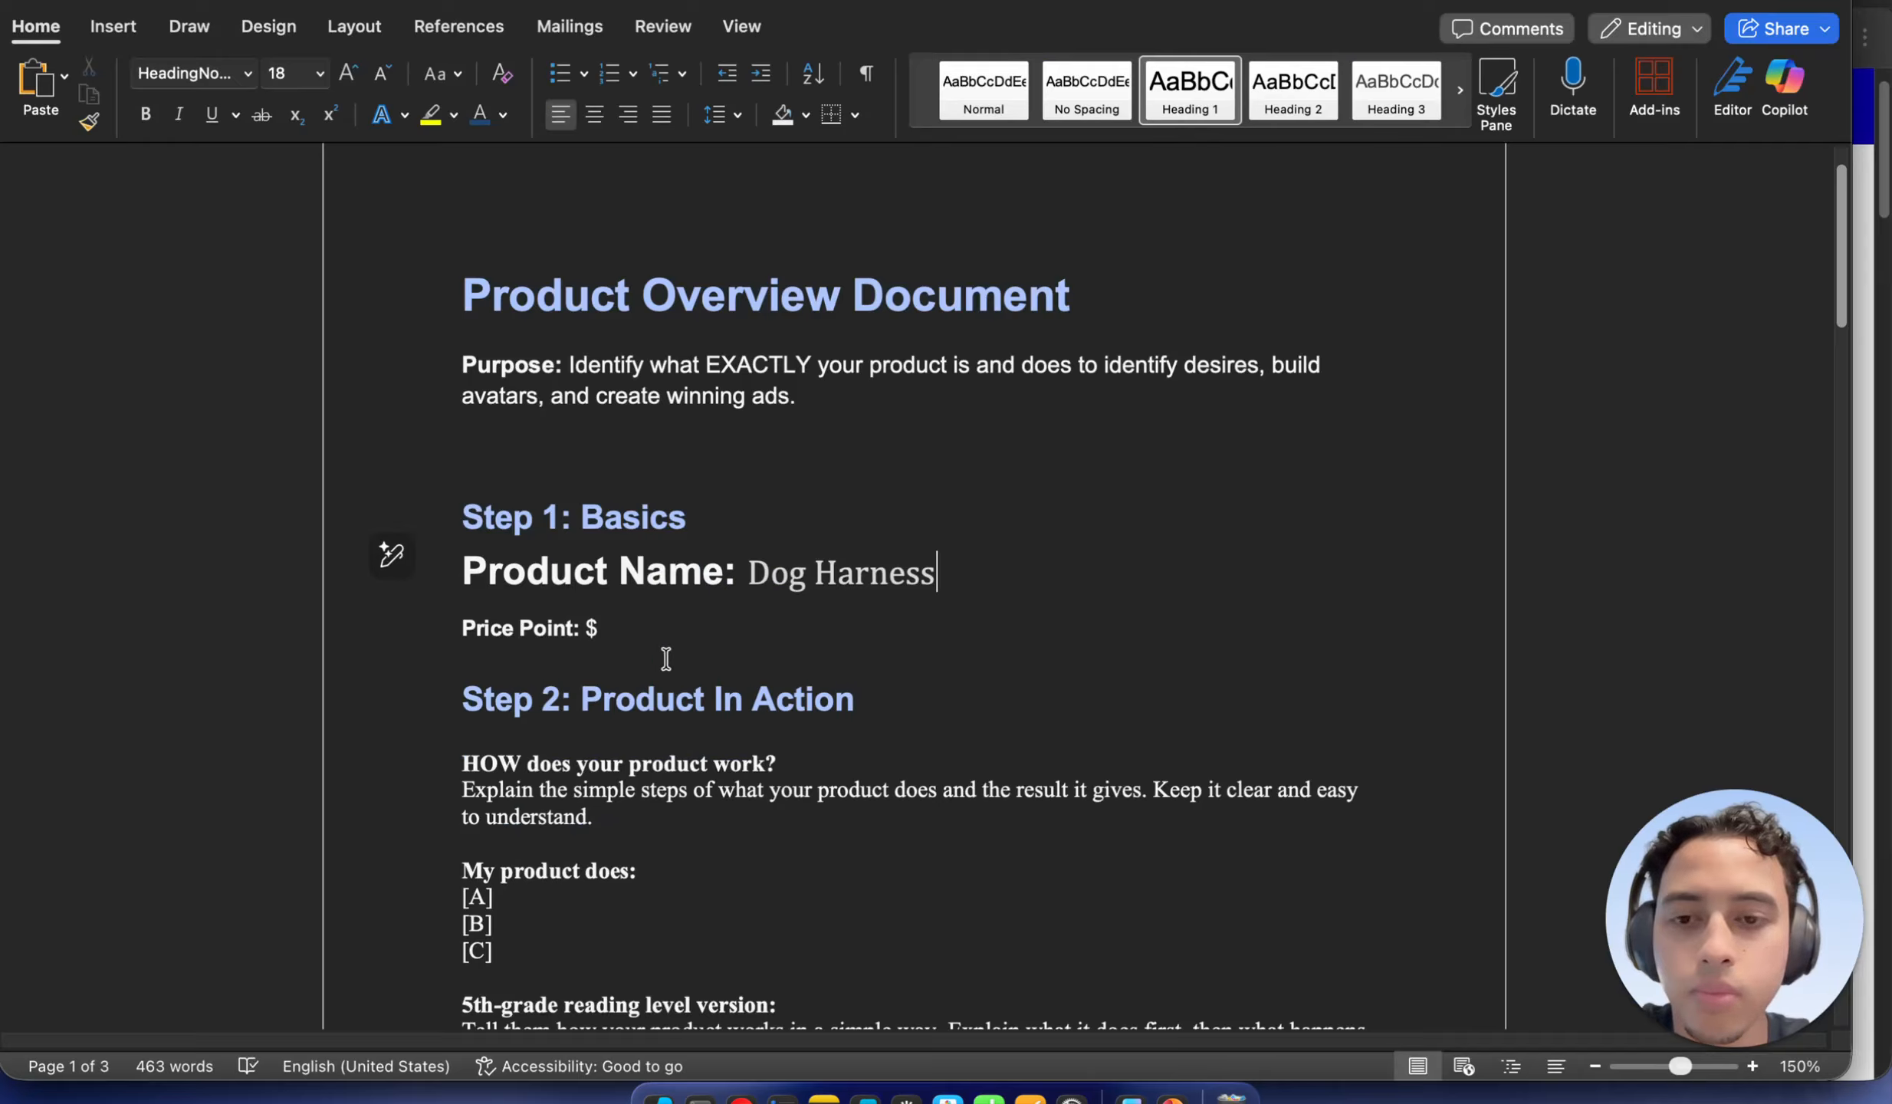
# Copy the regular and sale prices, $47.00 and $32.90, from the Chrome product page into the document's Price Point line in Word
pyautogui.click(667, 636)
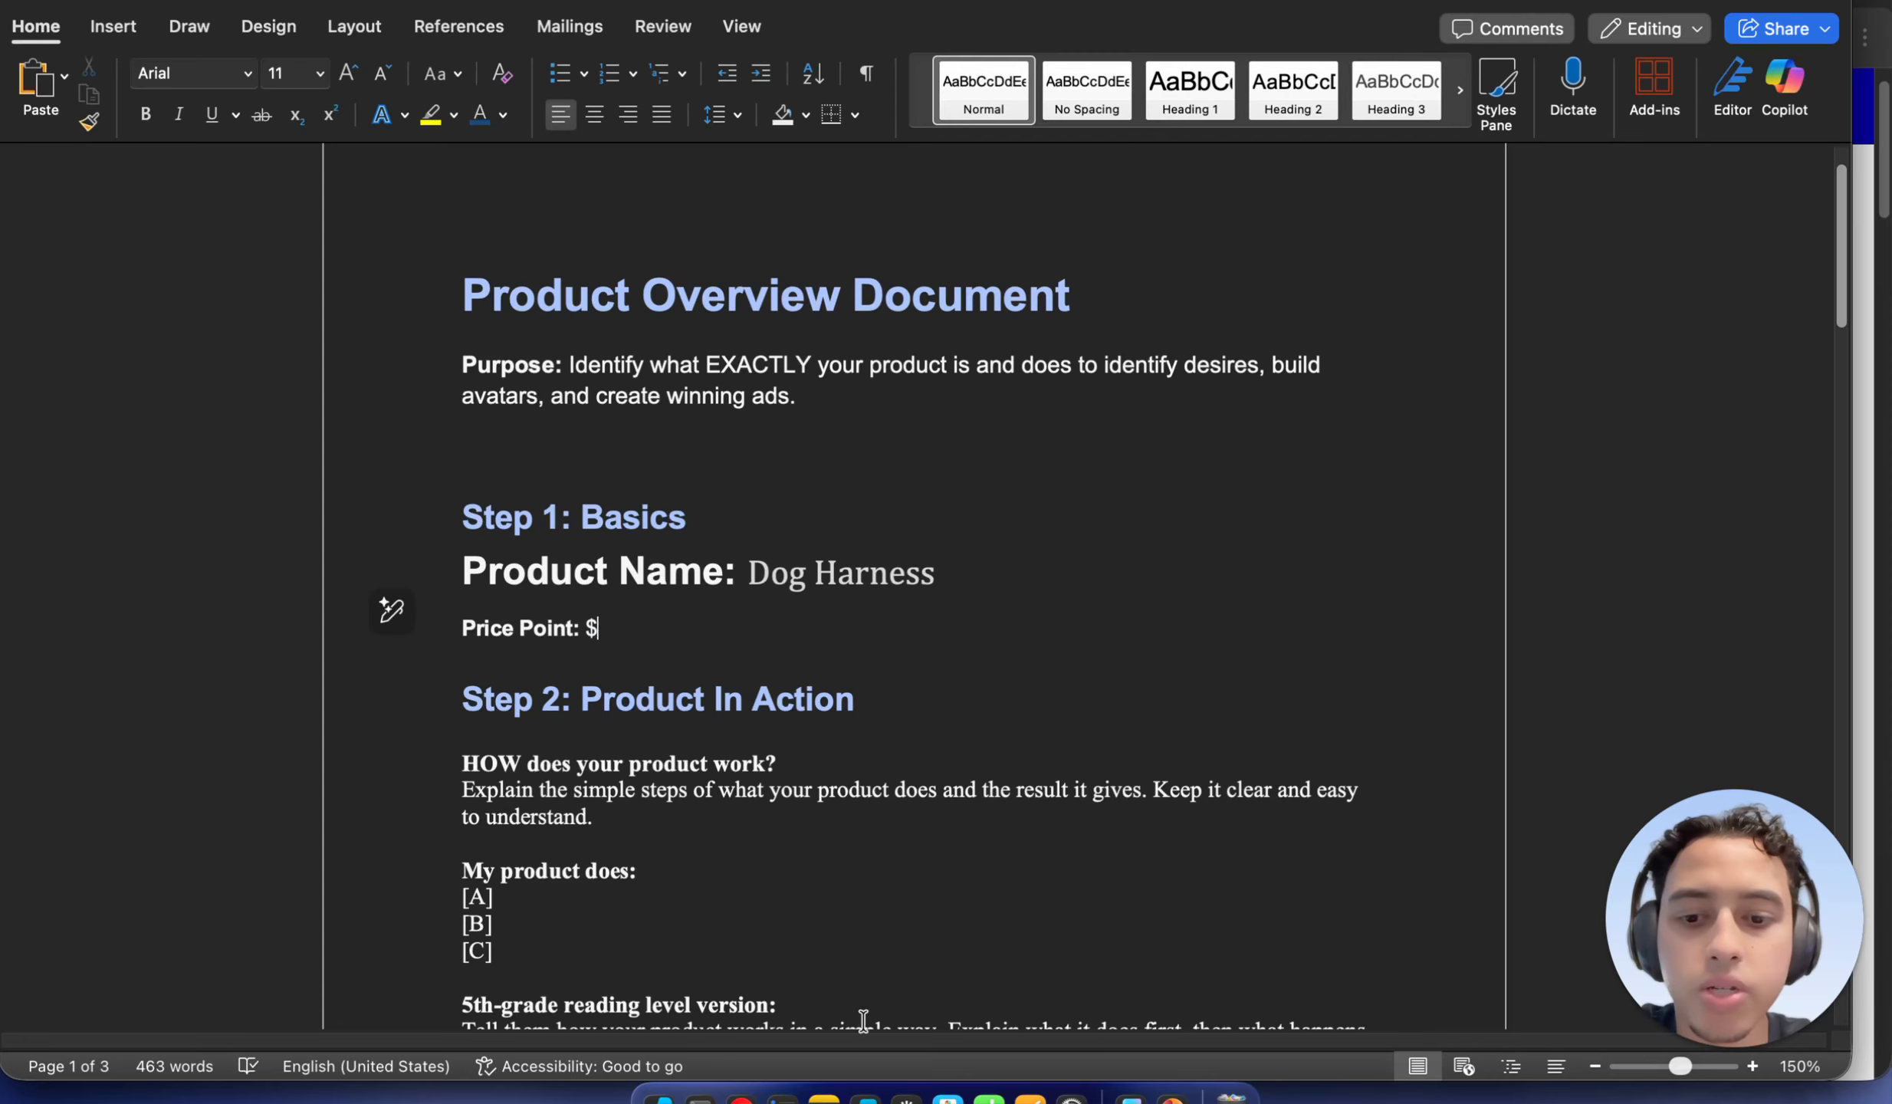
pyautogui.click(740, 1098)
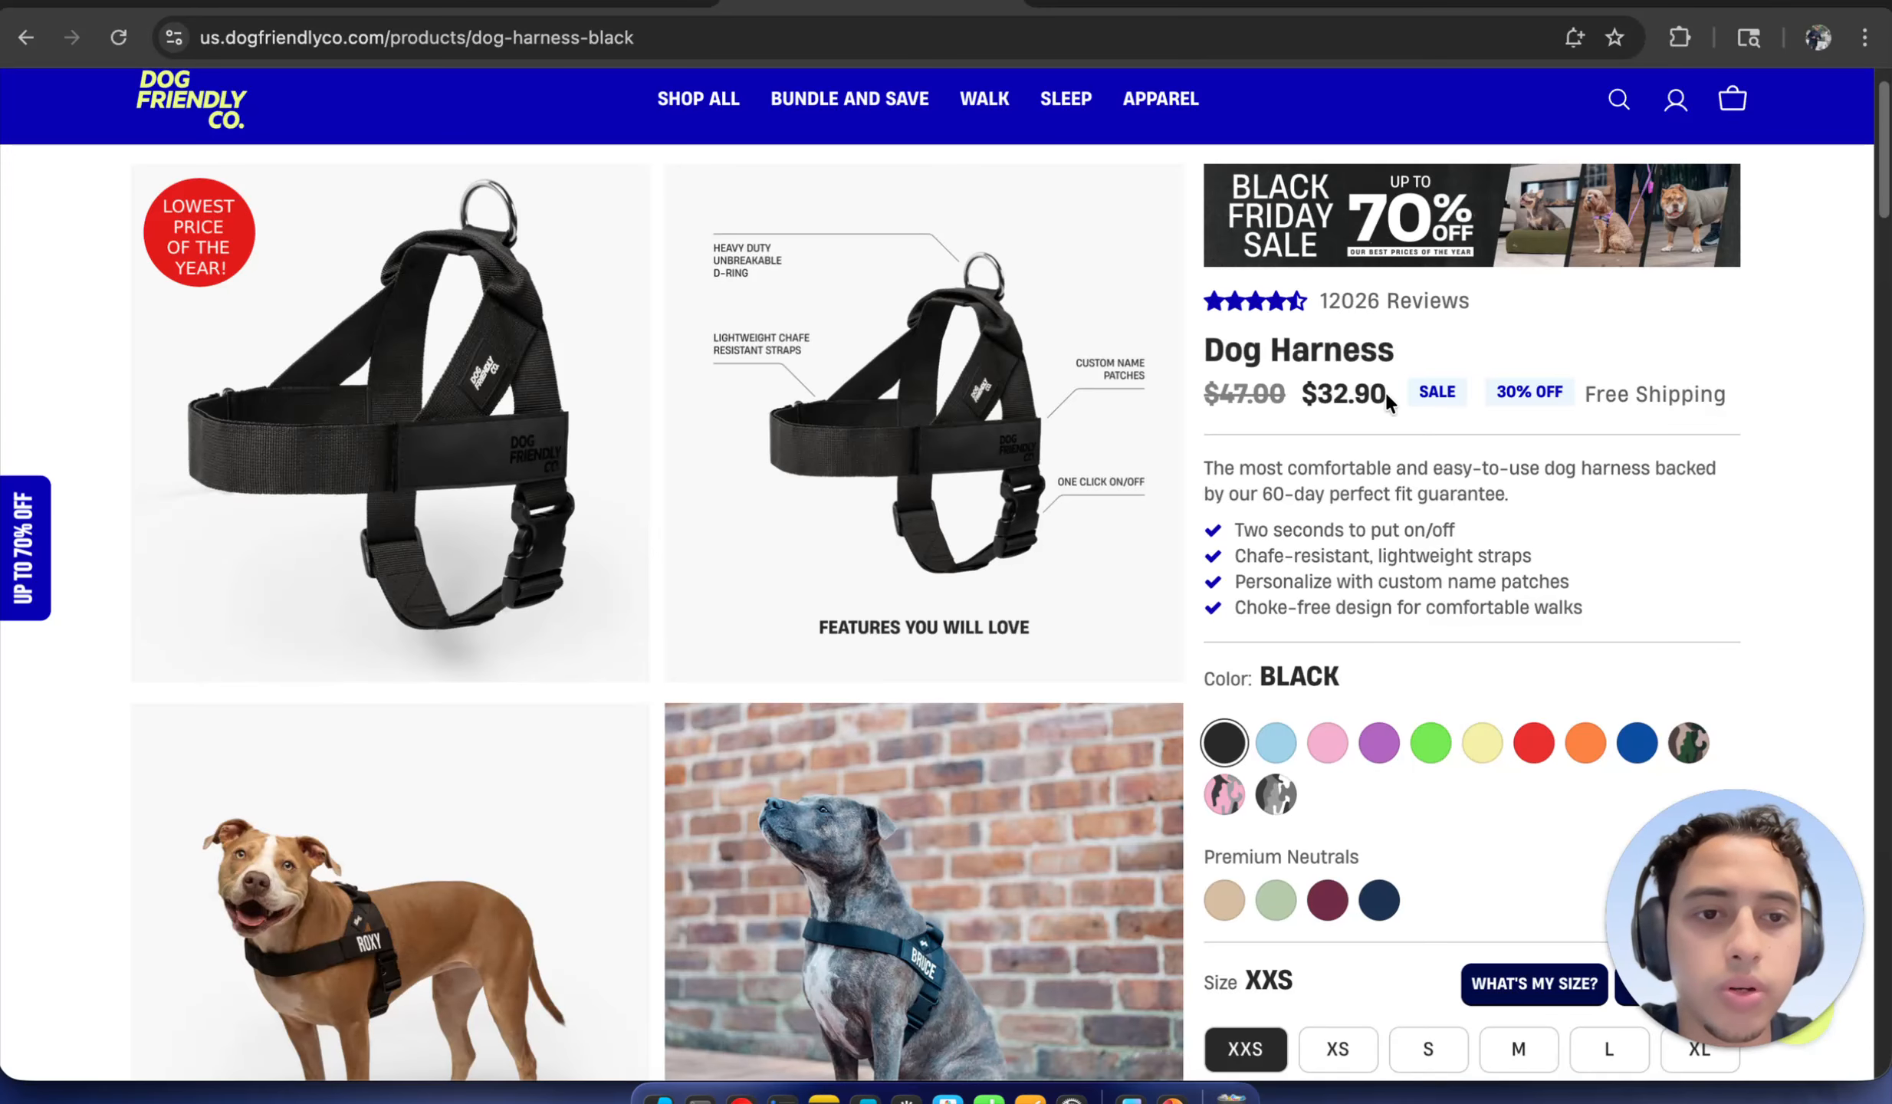
pyautogui.moveTo(1389, 395); pyautogui.dragTo(1202, 396)
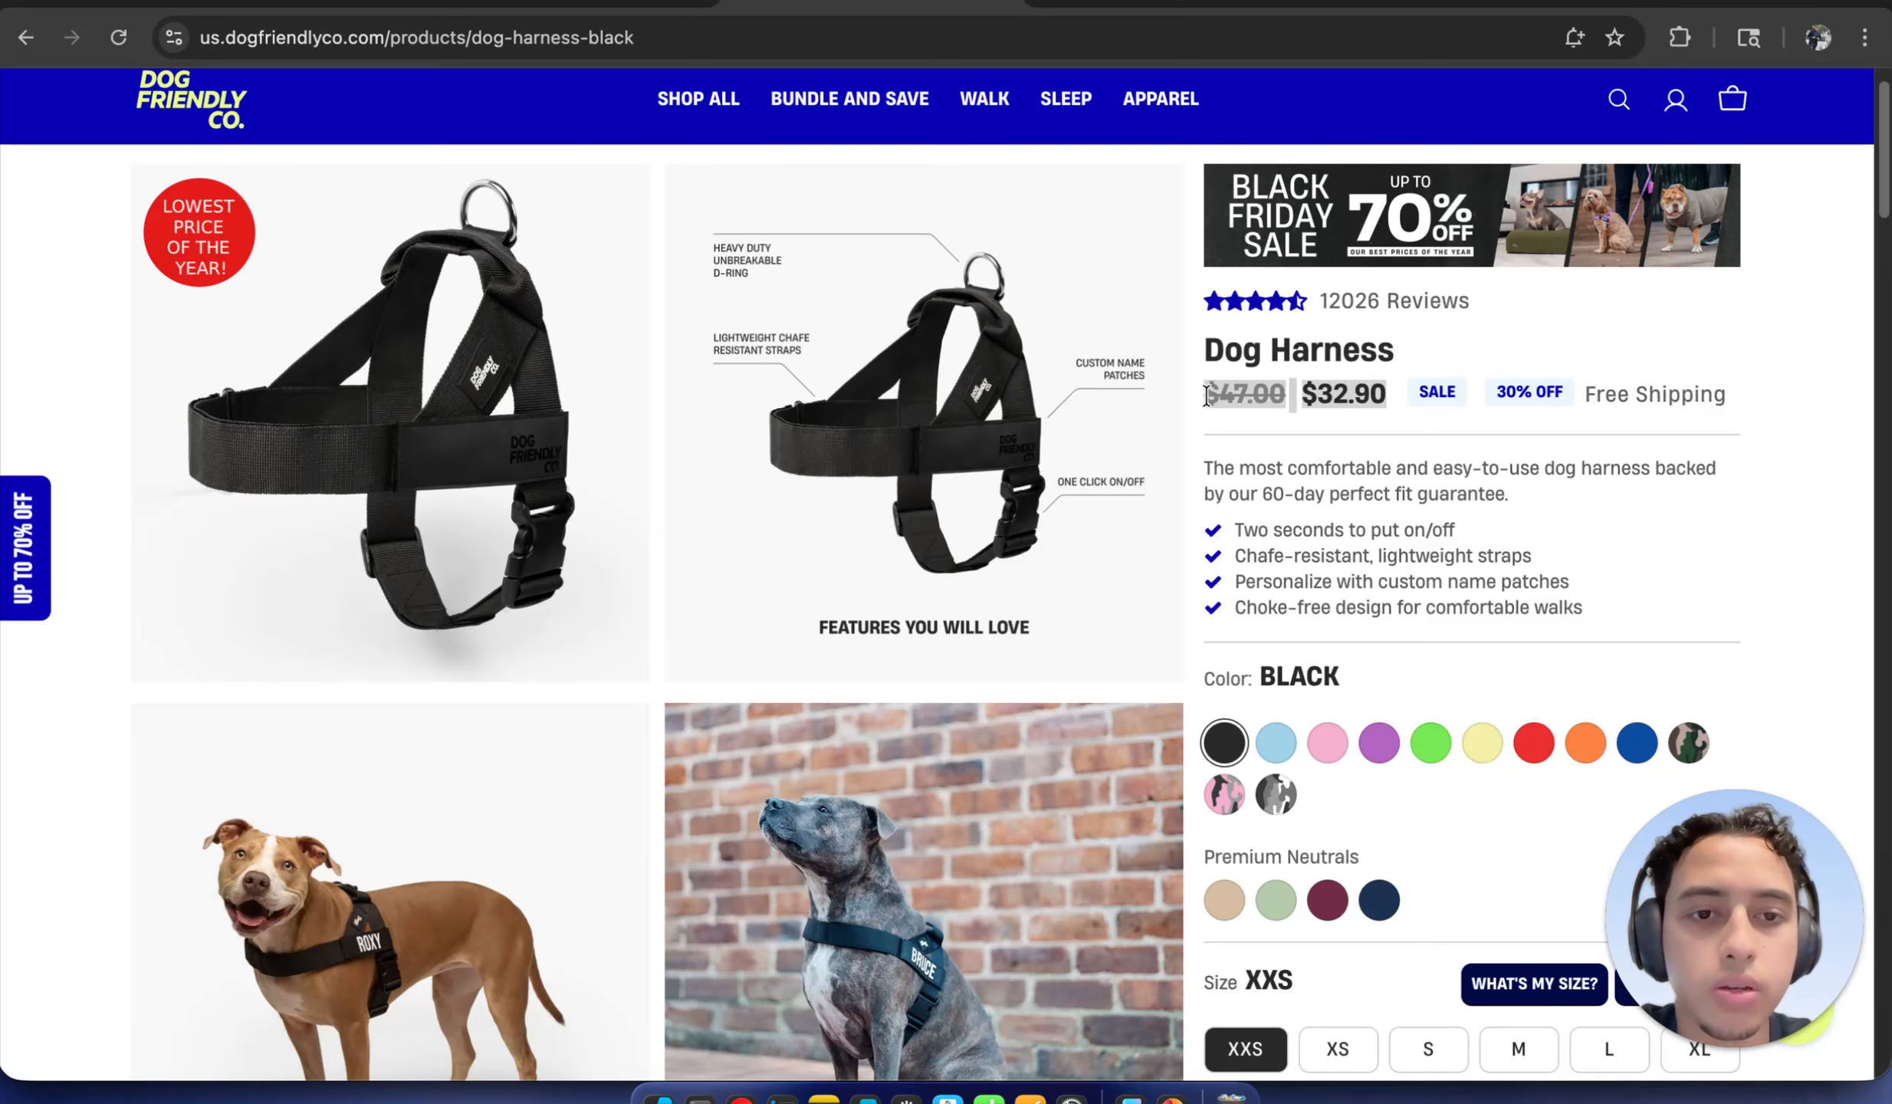
pyautogui.click(1403, 402)
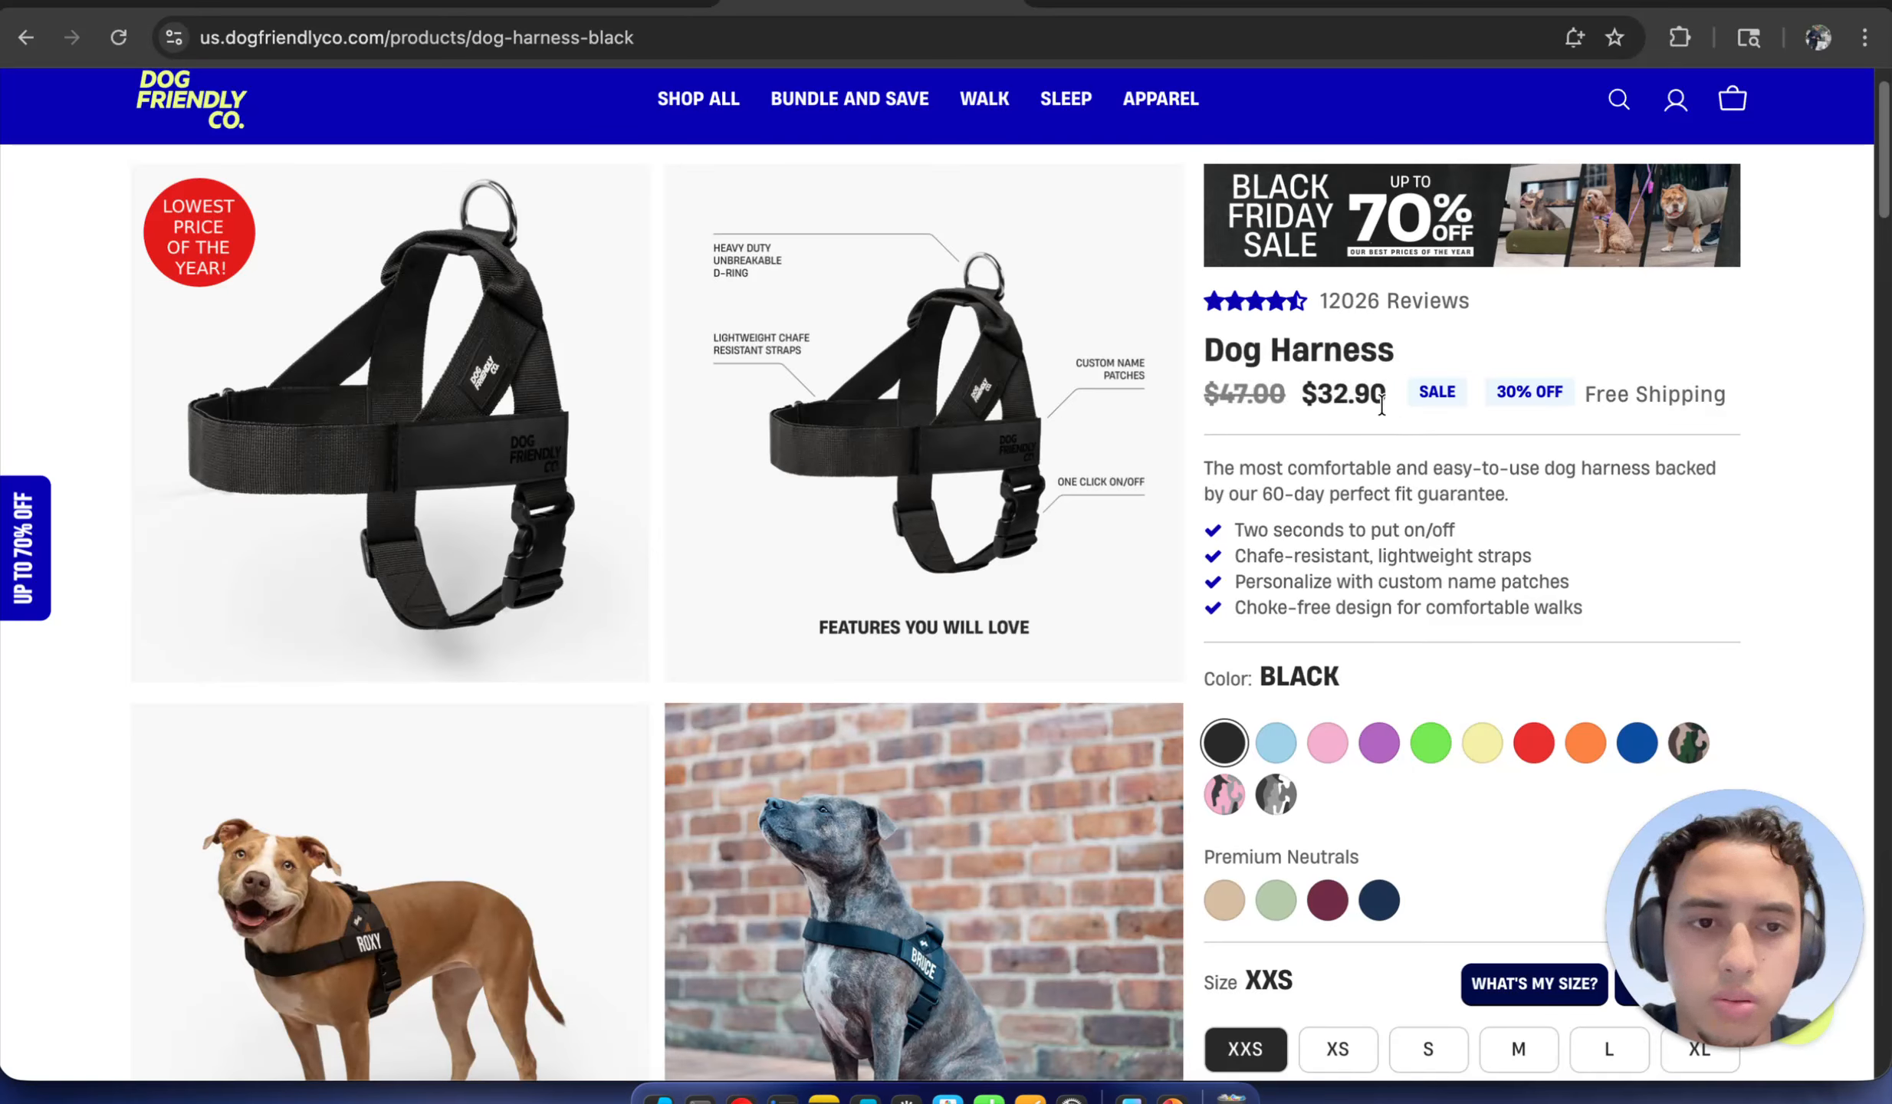
pyautogui.moveTo(1390, 398); pyautogui.dragTo(1223, 397)
pyautogui.rightClick(1275, 397)
pyautogui.click(1319, 464)
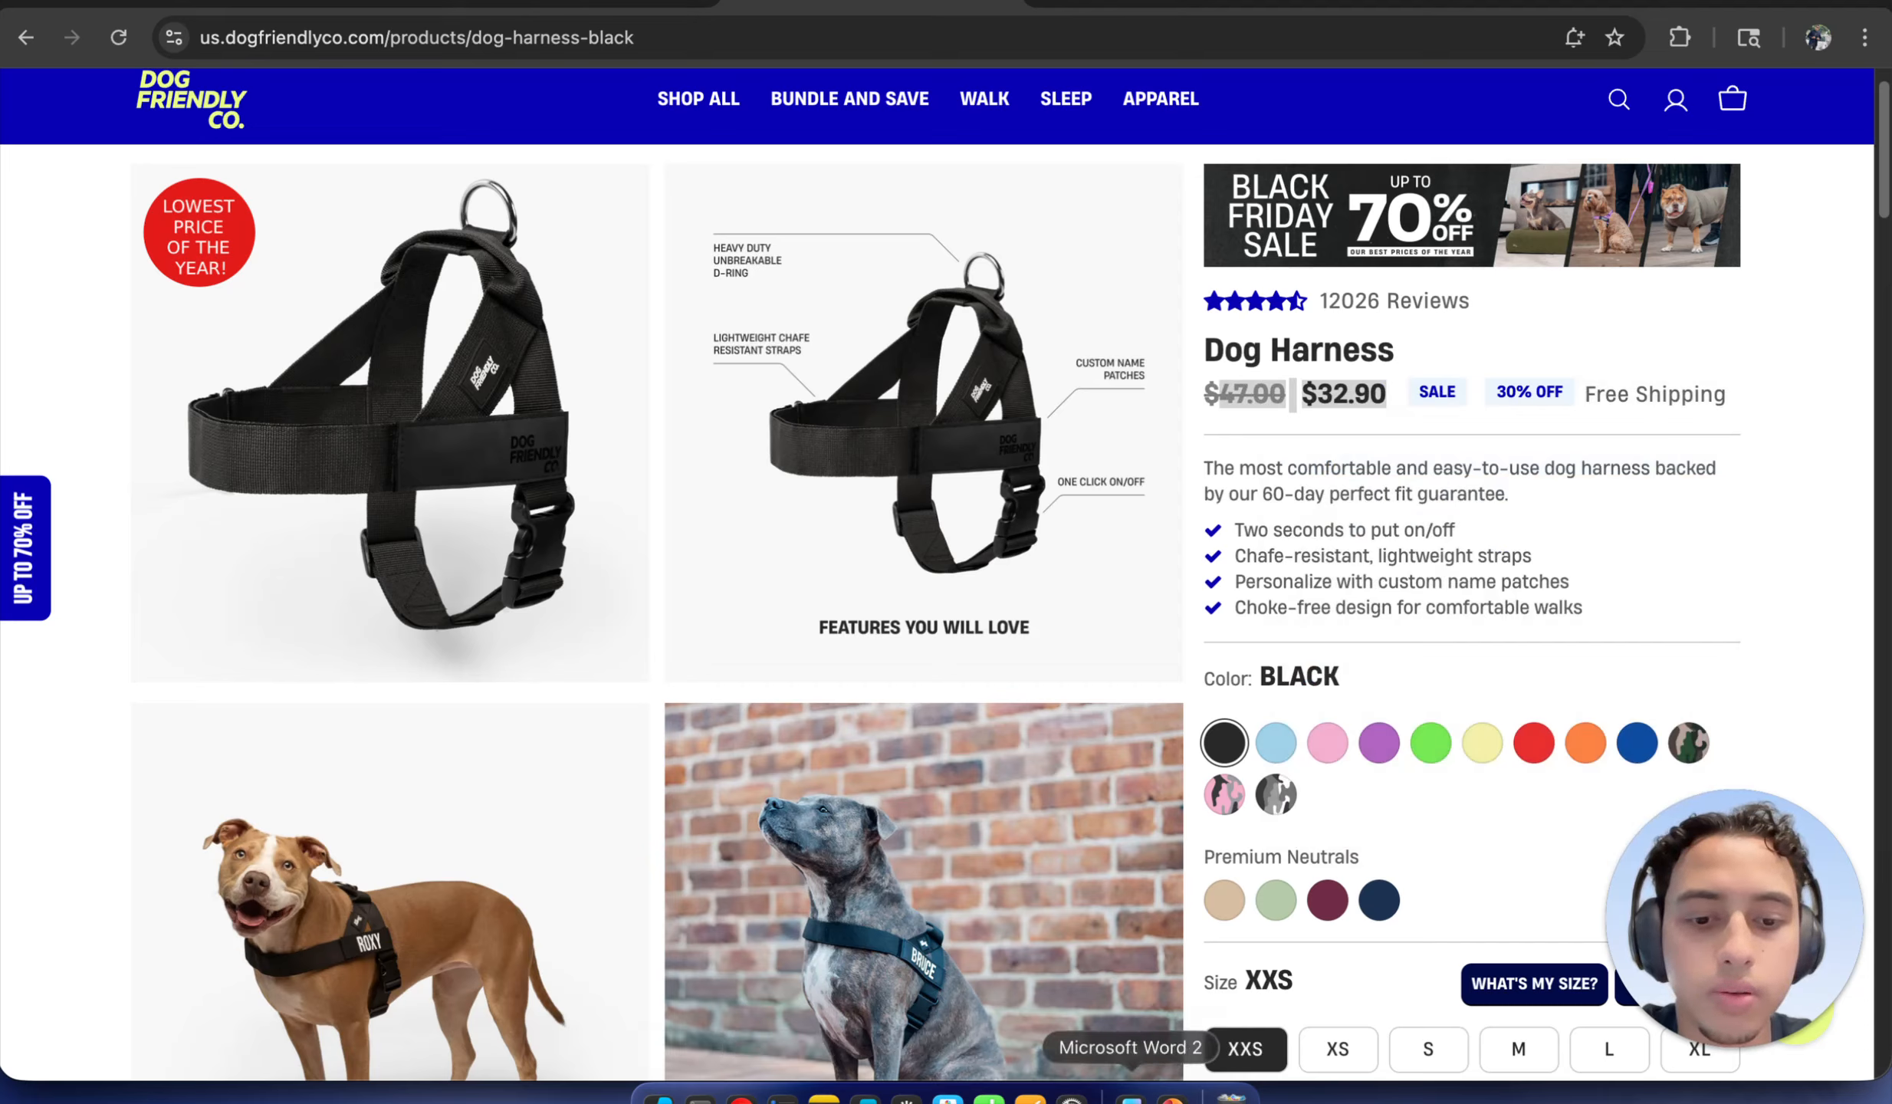
pyautogui.click(1132, 1097)
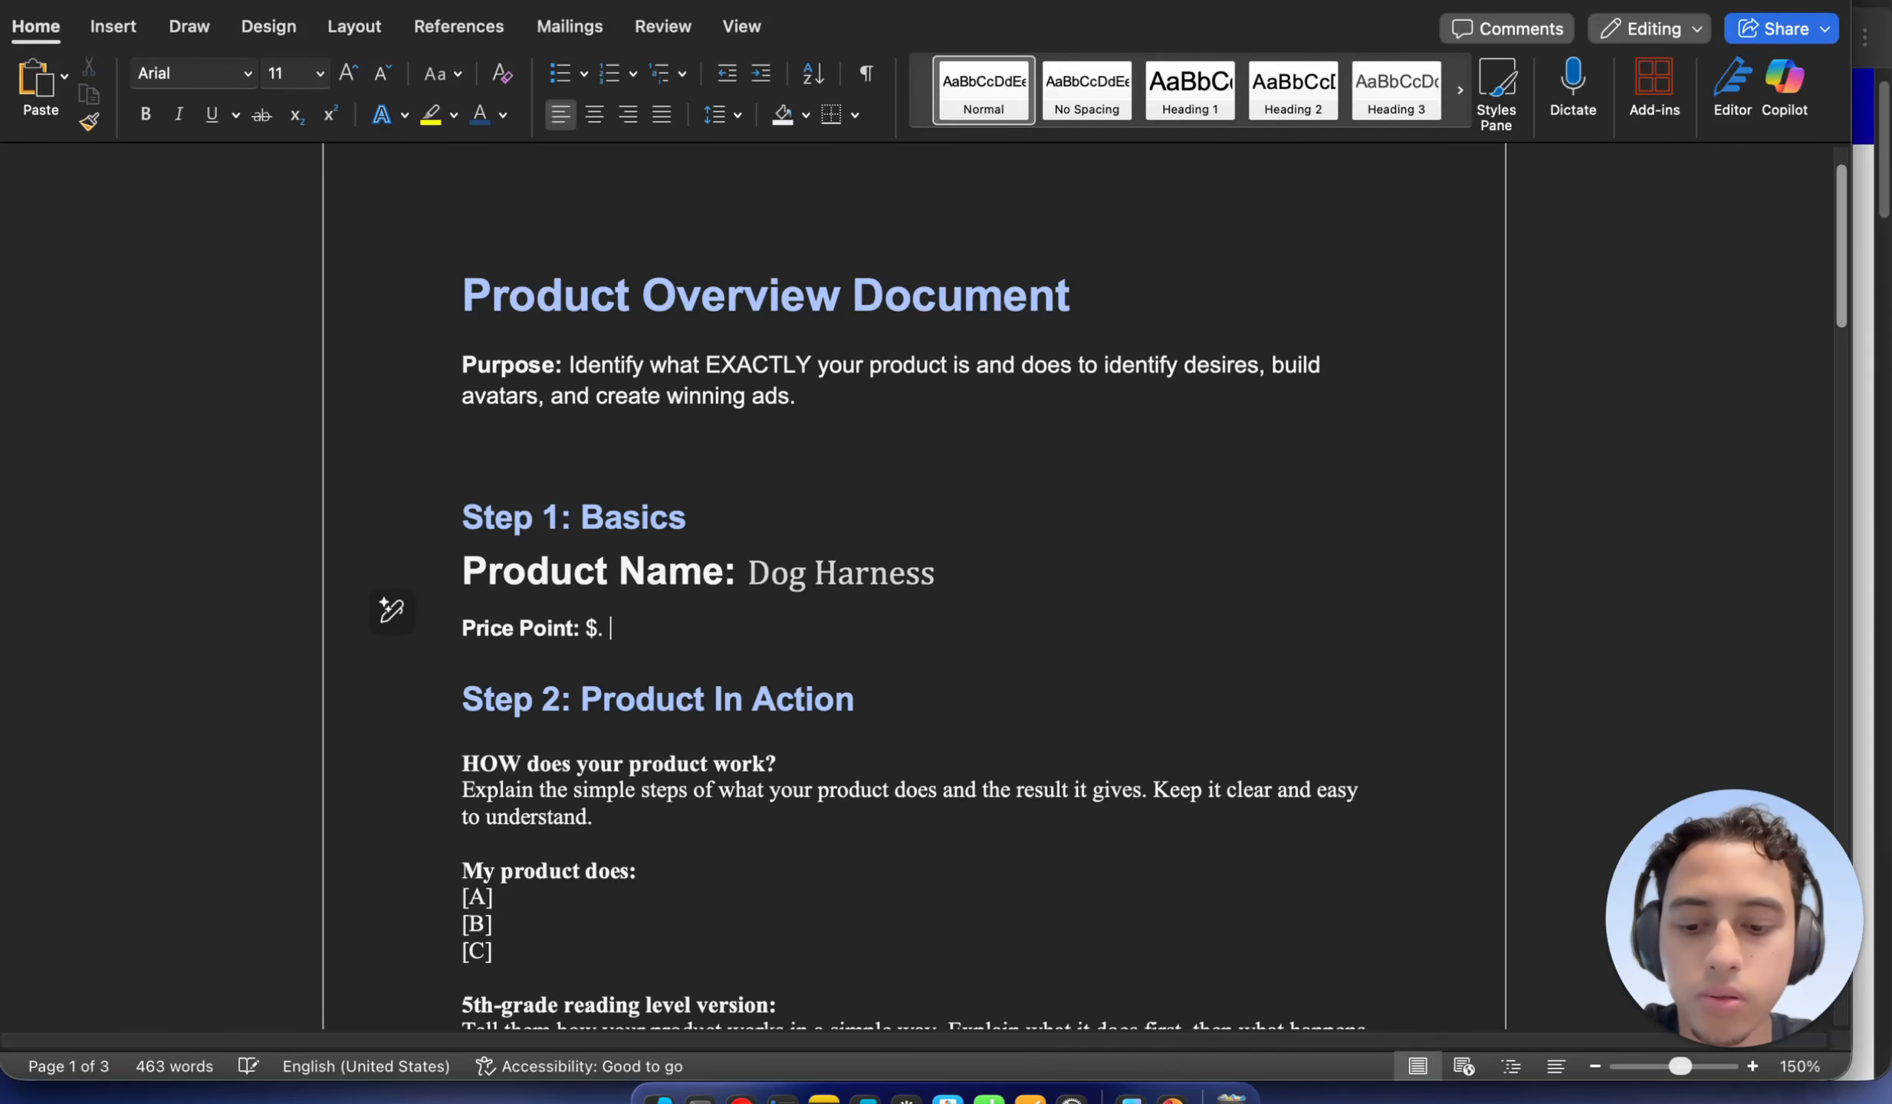
pyautogui.press('super+v')
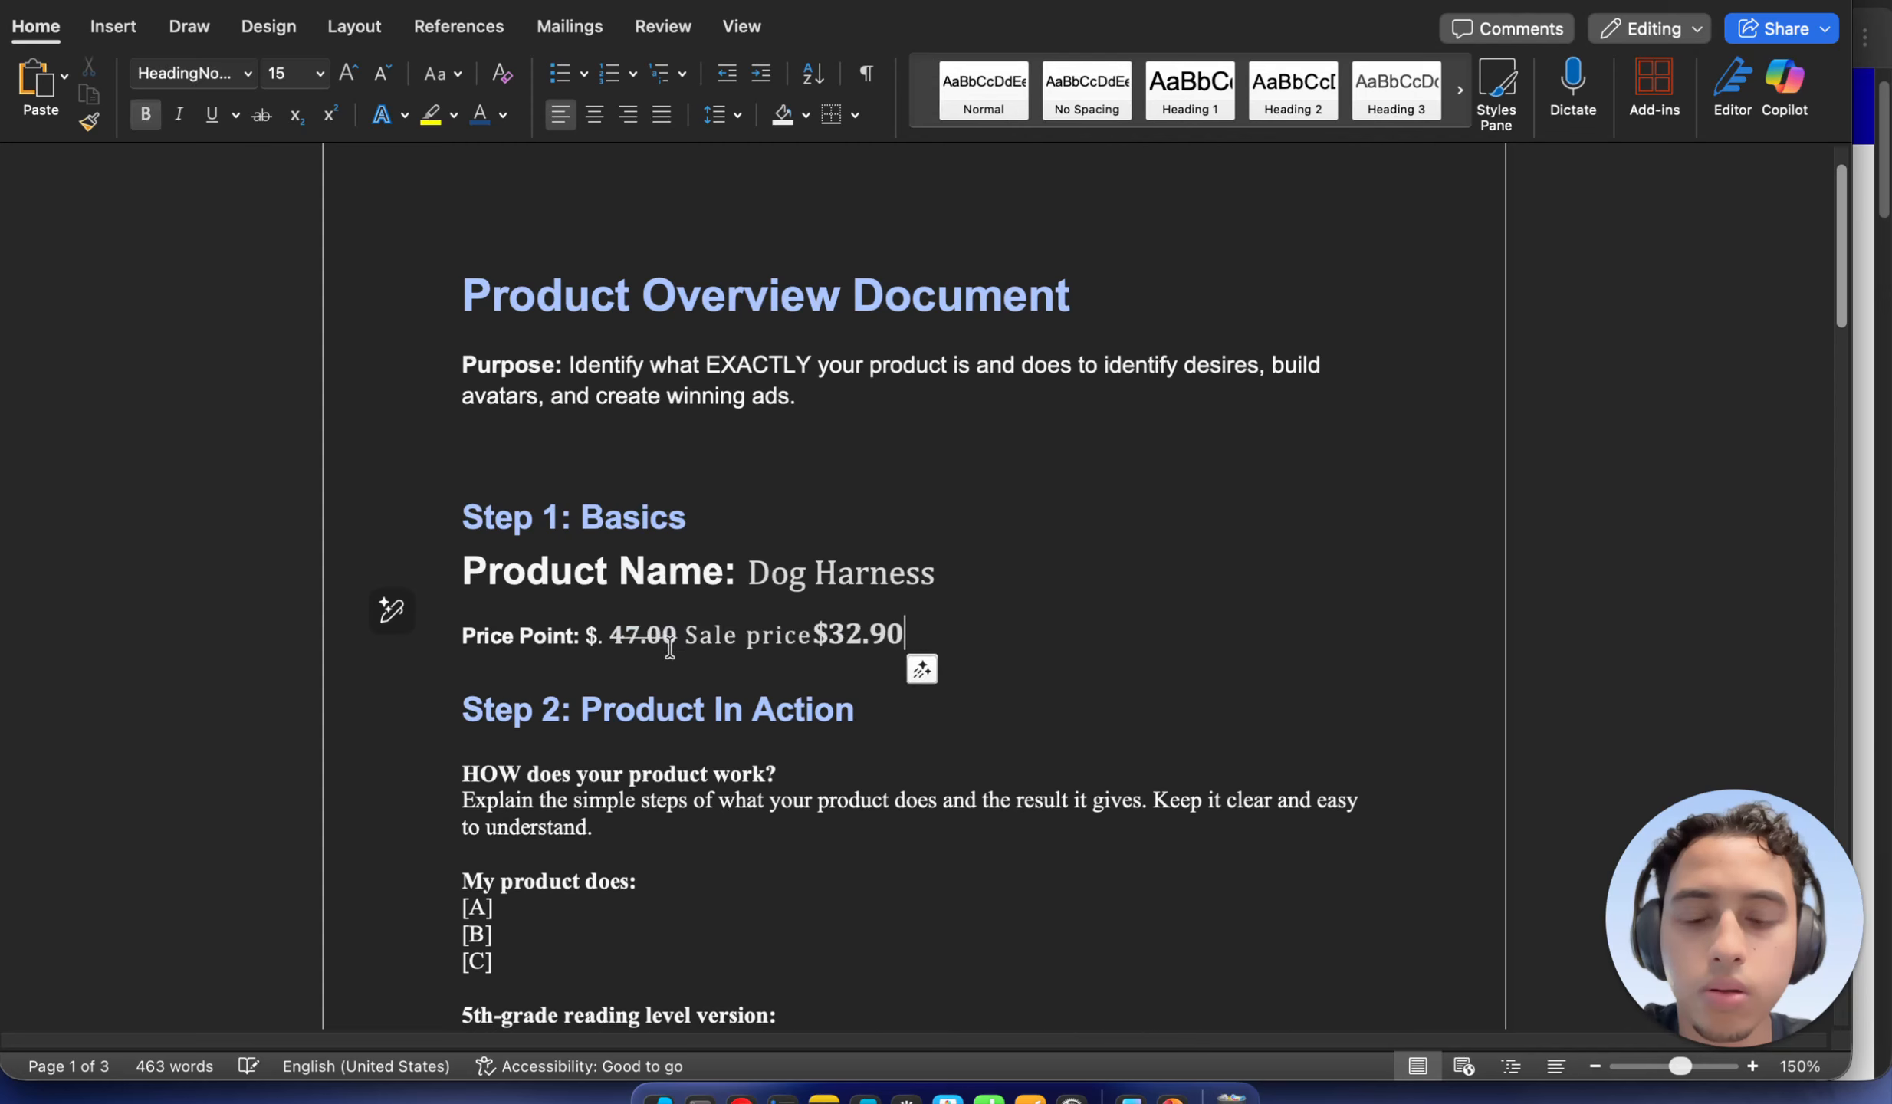
# Review the Step 2: Product In Action prompts on how the product works and what it does
pyautogui.click(882, 729)
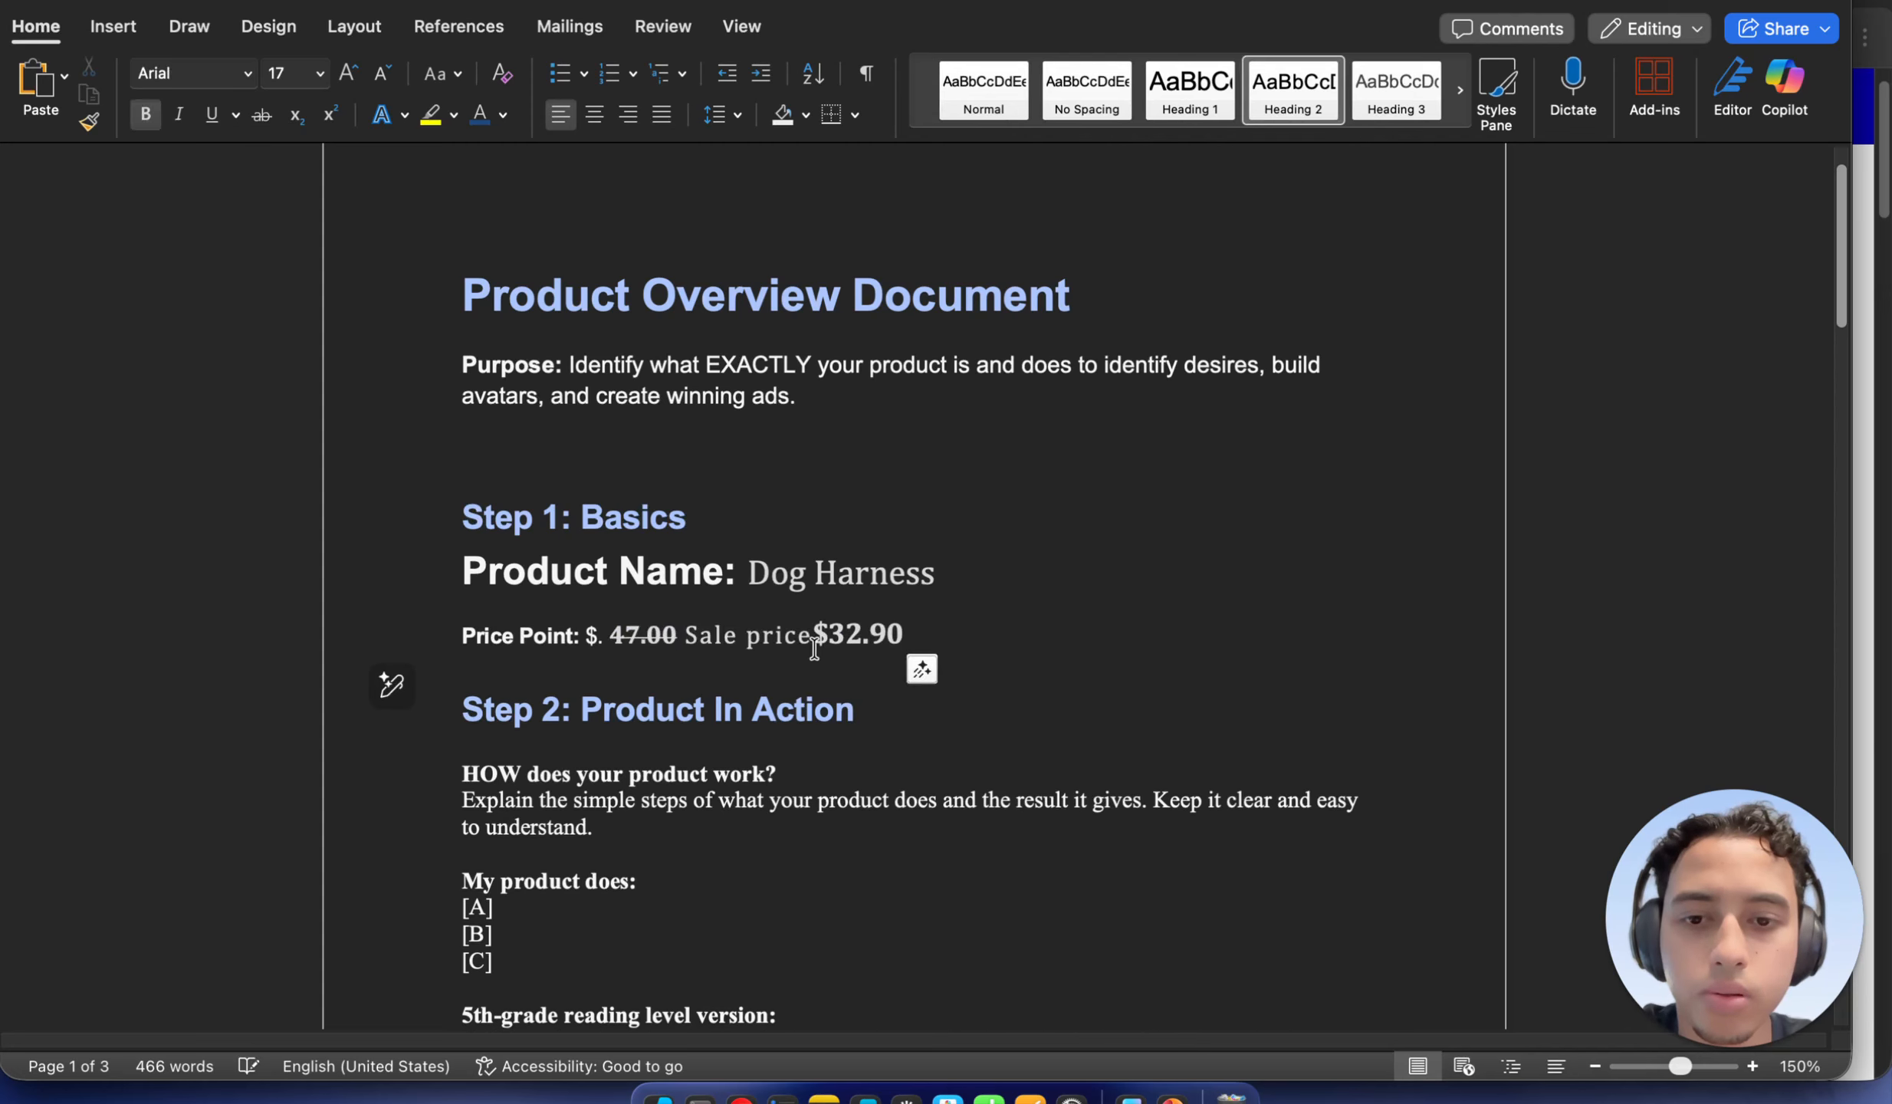
pyautogui.scroll(-5, 835, 684)
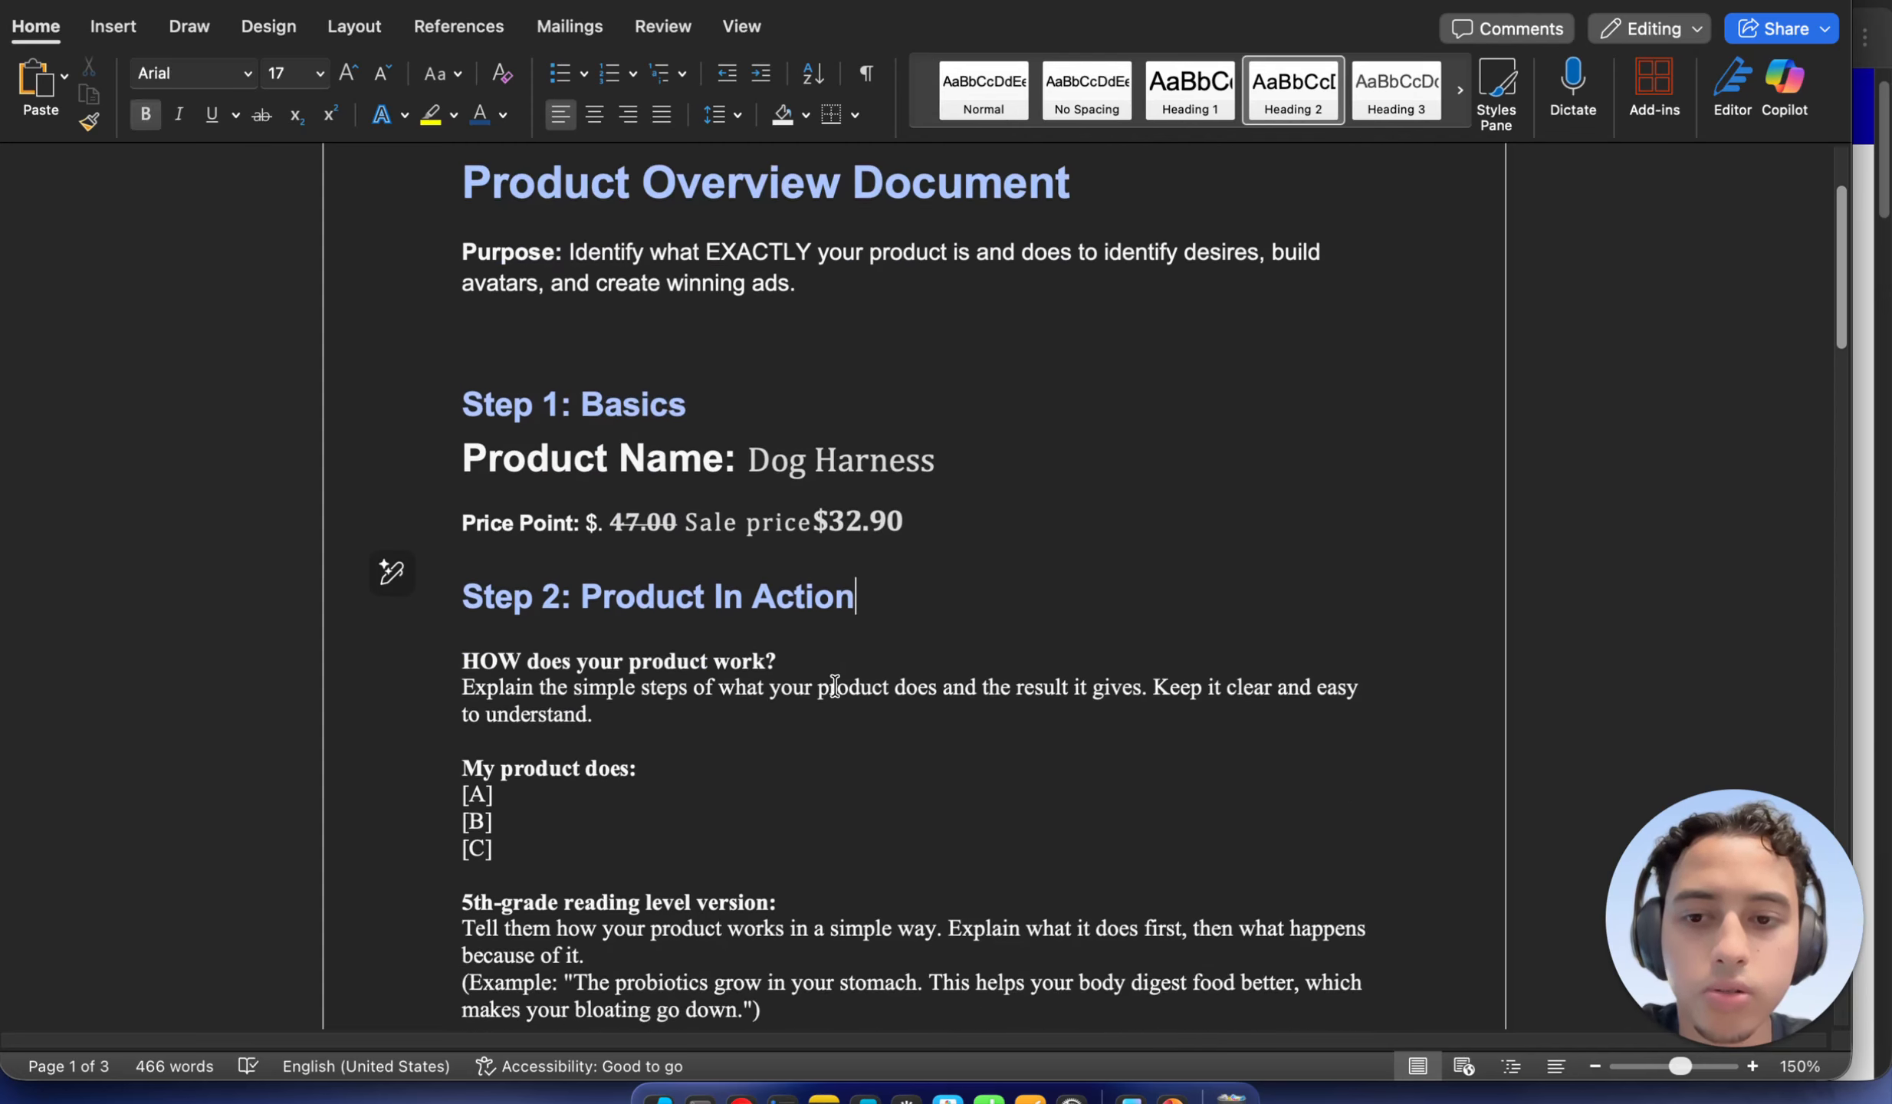
pyautogui.click(752, 643)
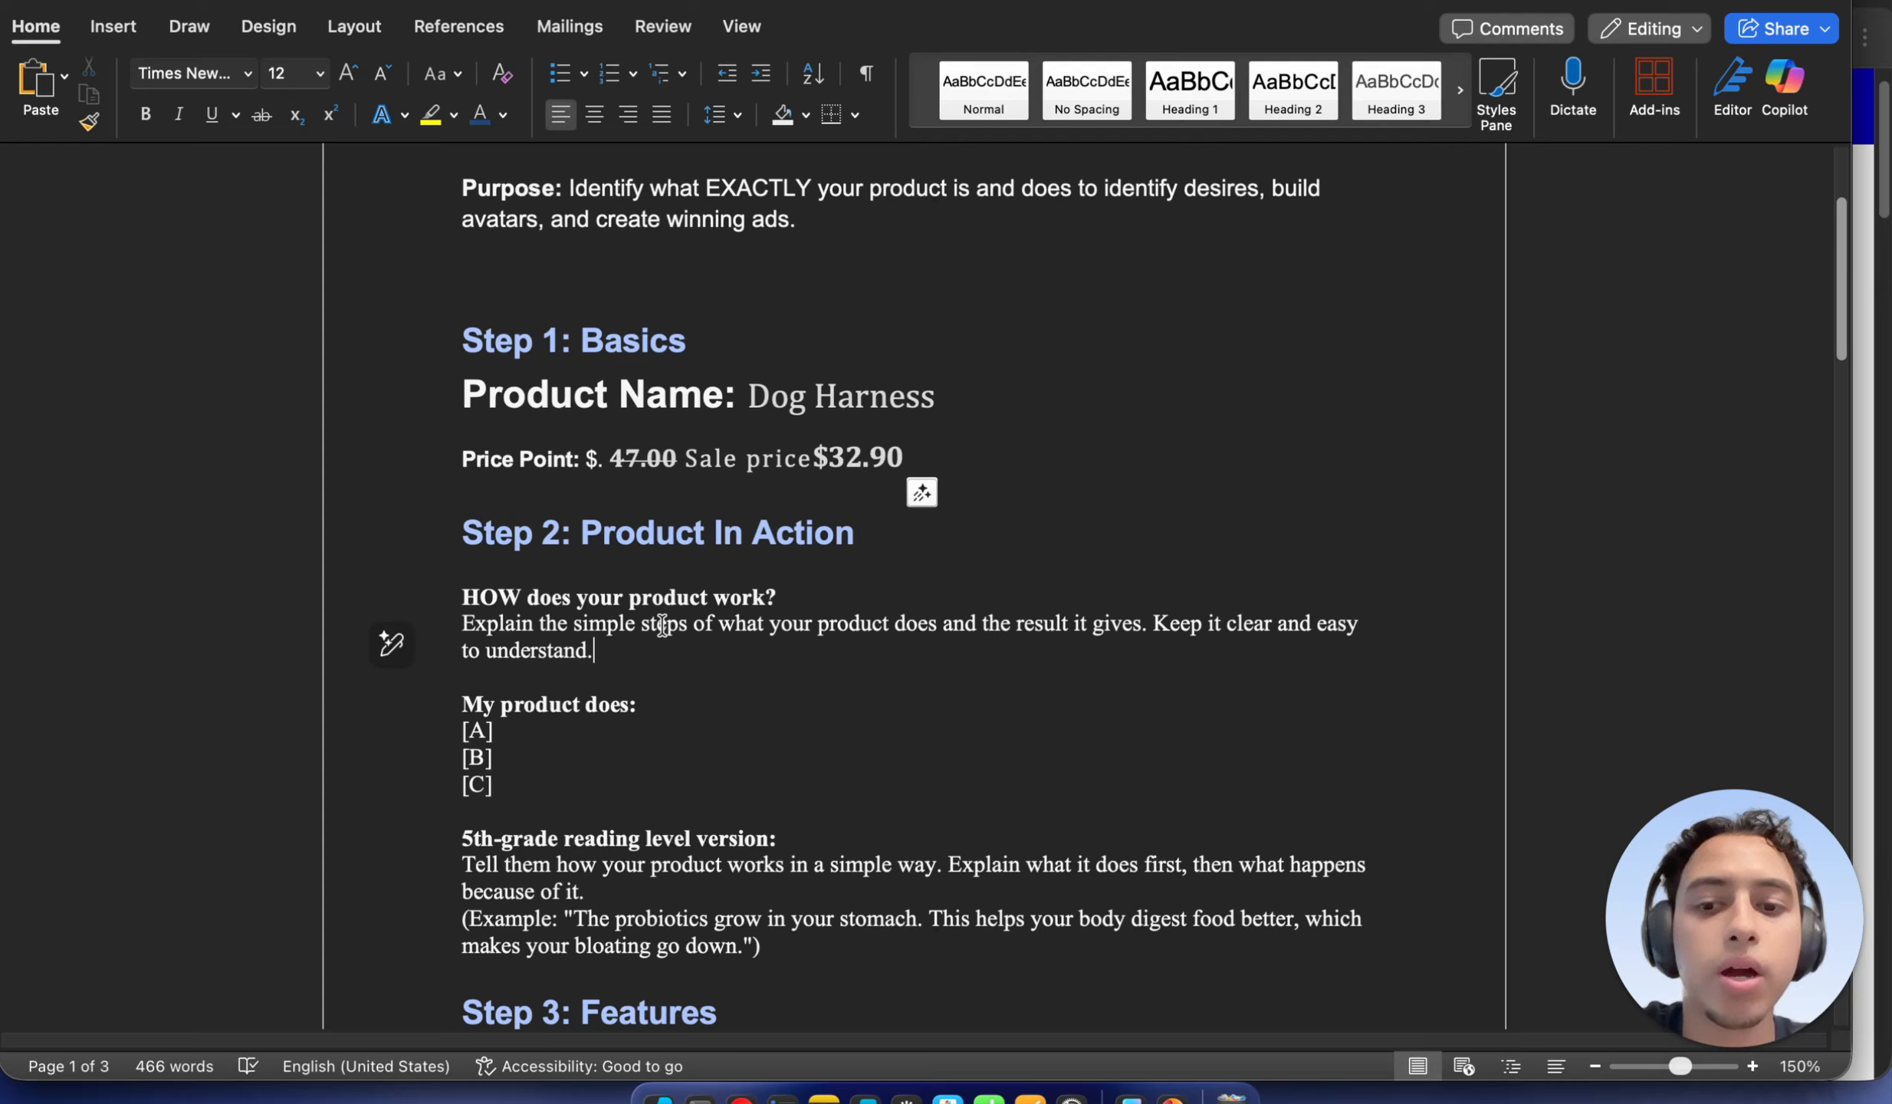
pyautogui.click(705, 741)
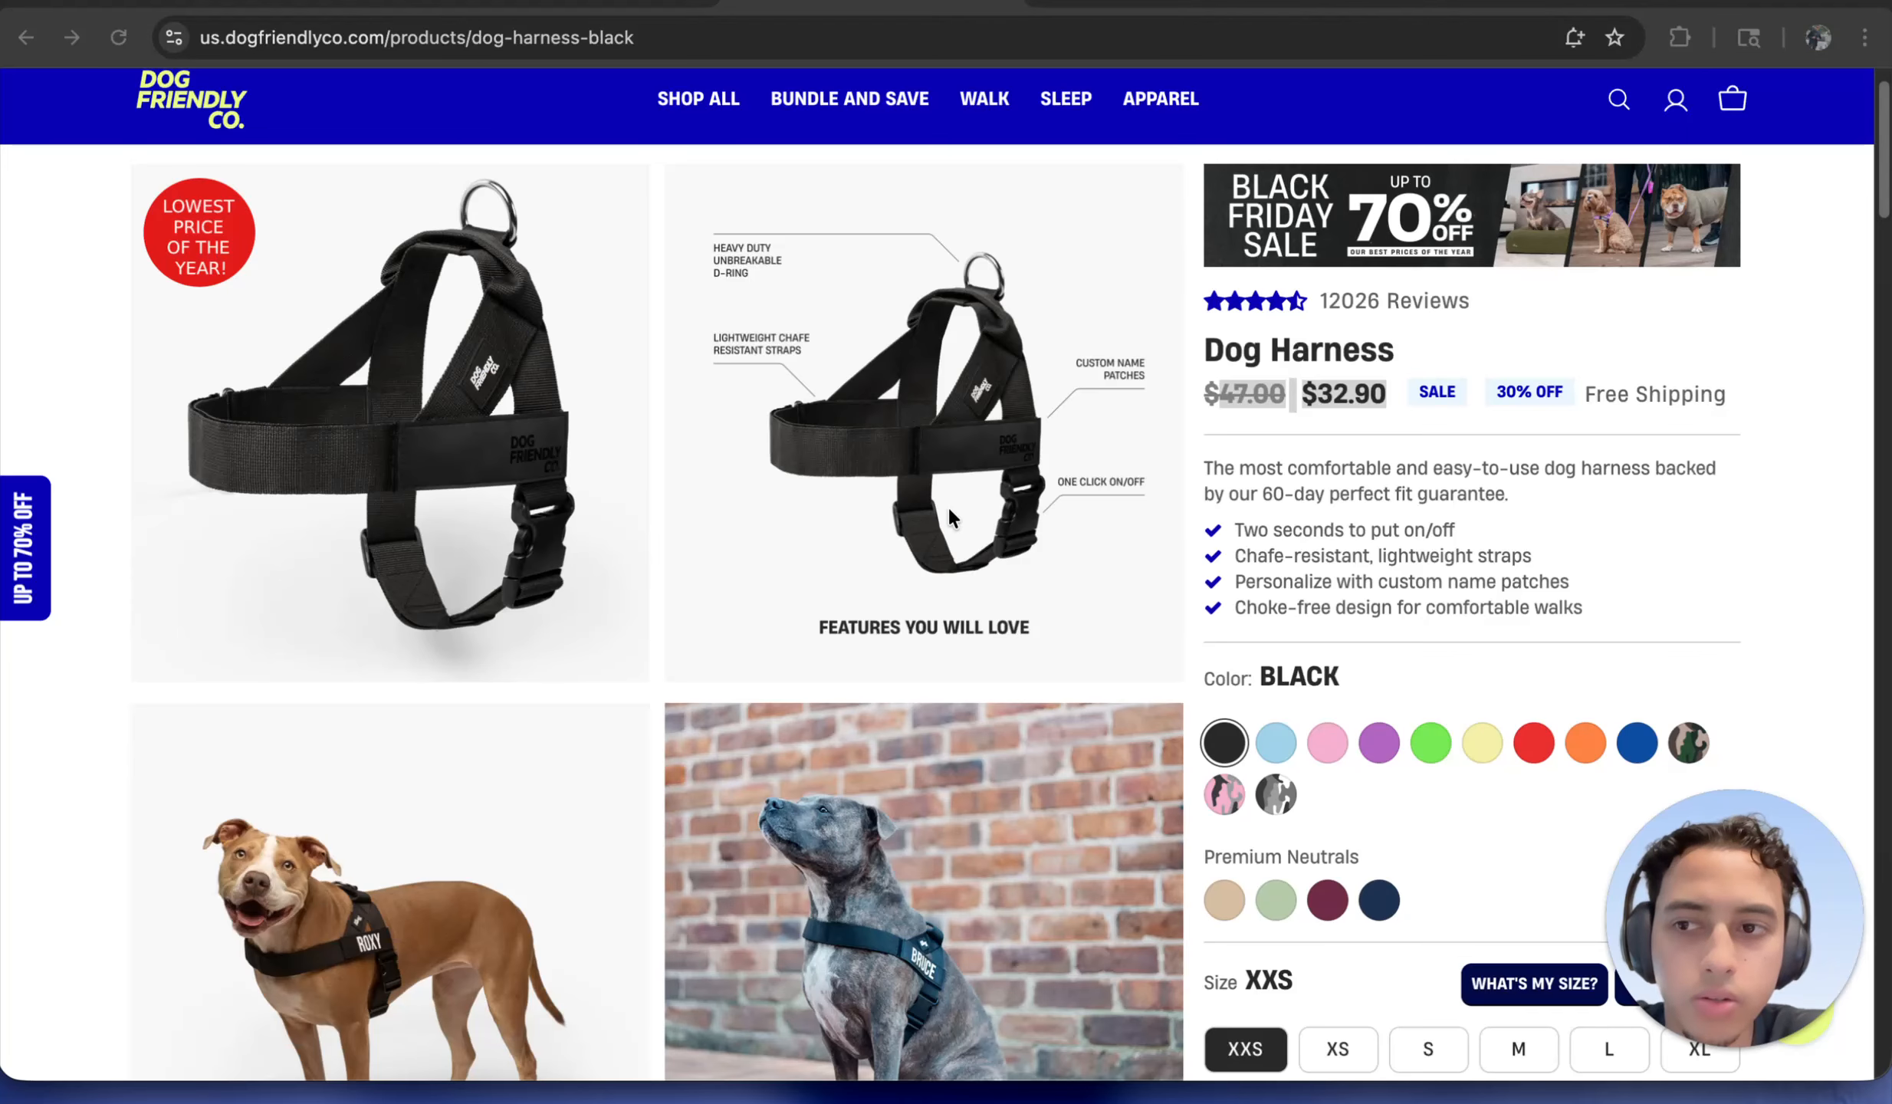
# Switch to Chrome and examine the harness page's benefit bullets and purchase options for details on what the product does
pyautogui.scroll(-1, 951, 498)
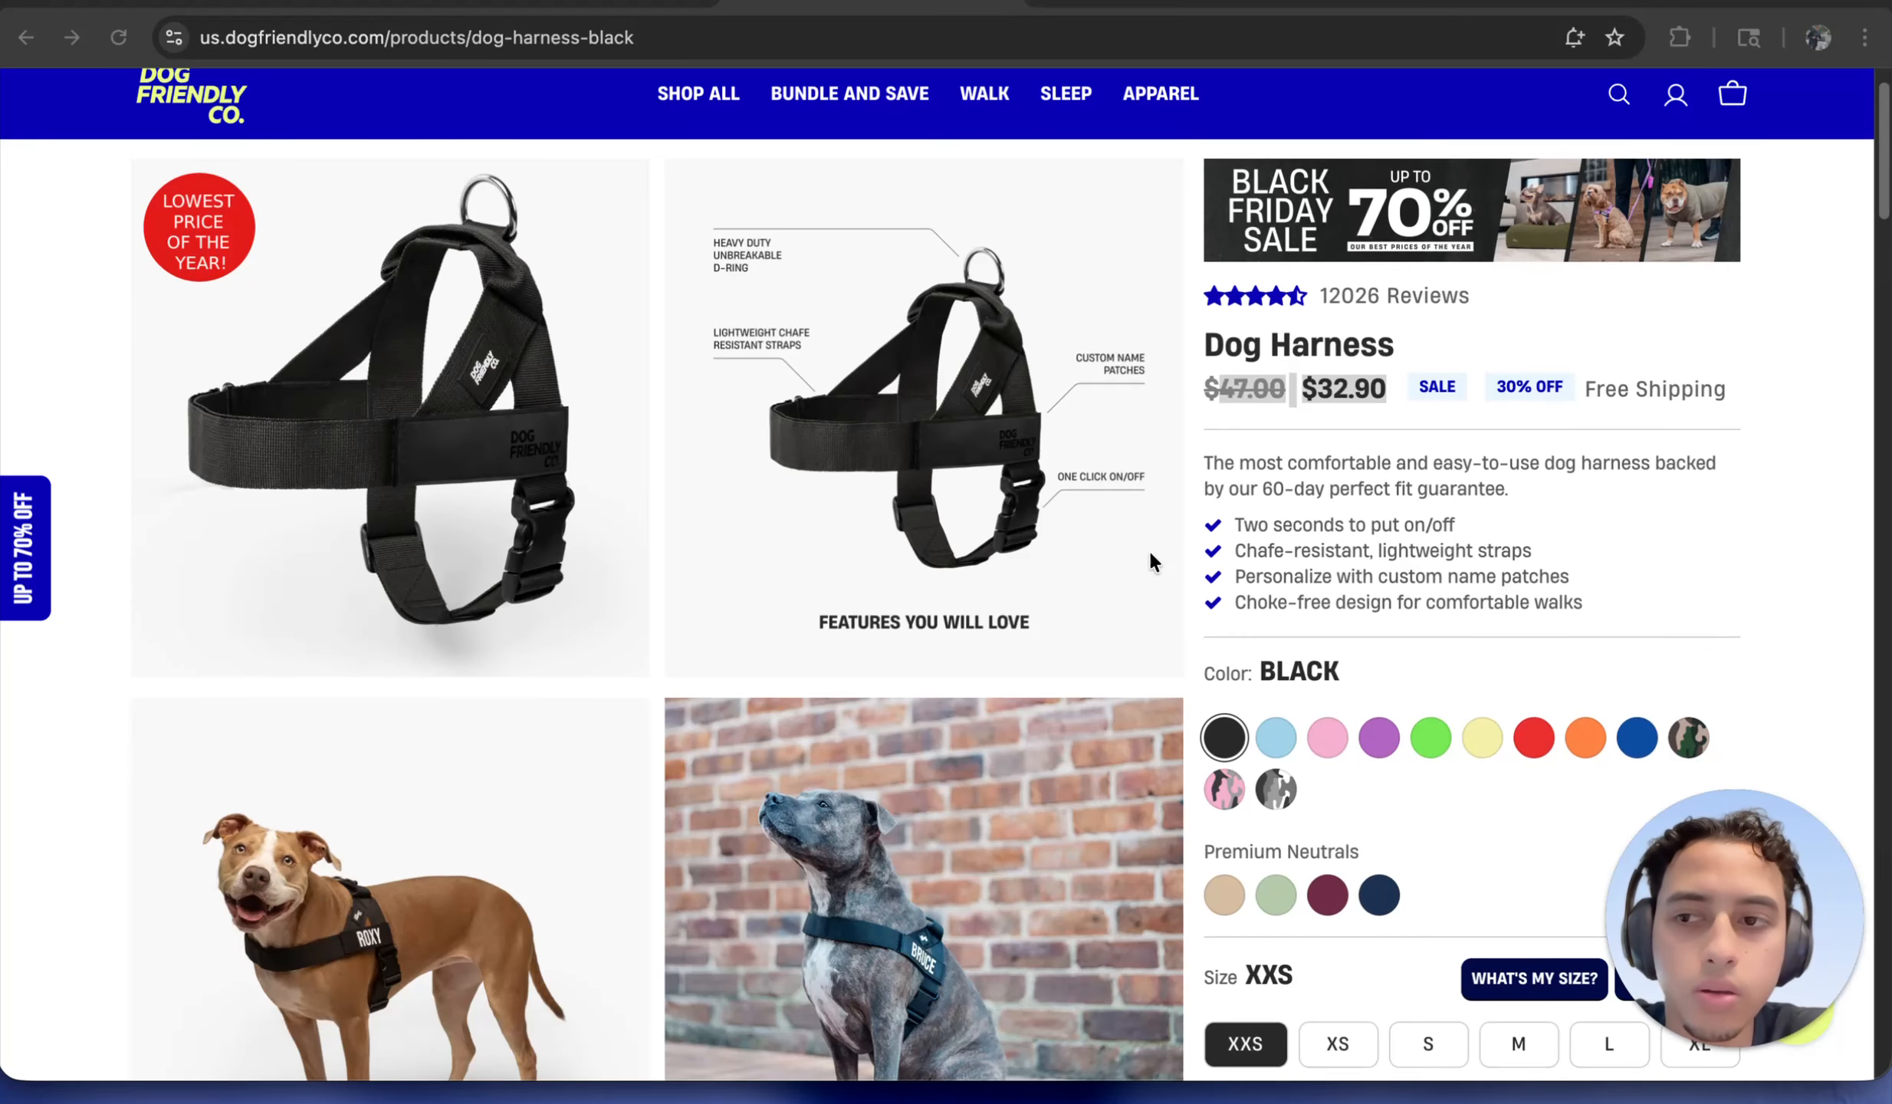
pyautogui.scroll(-3, 1346, 527)
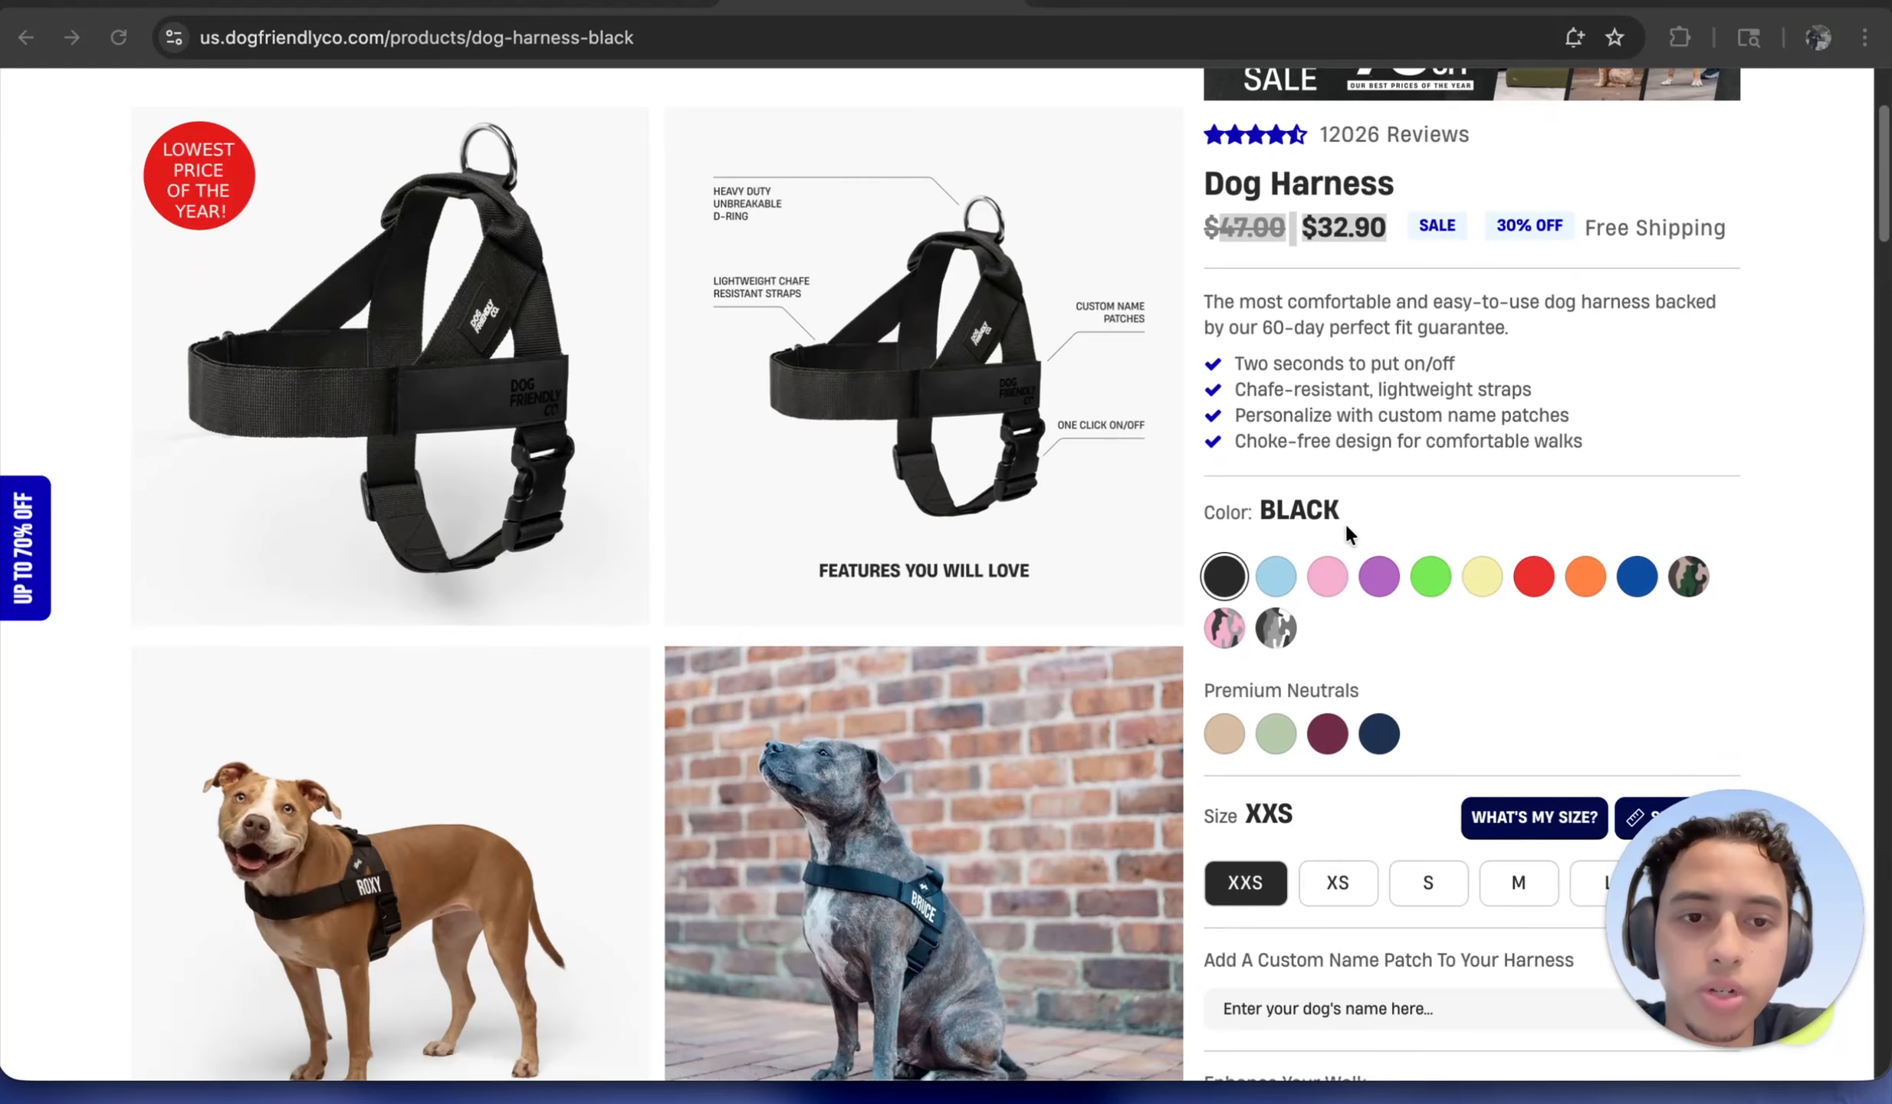
pyautogui.scroll(-1, 1345, 522)
pyautogui.scroll(2, 1346, 522)
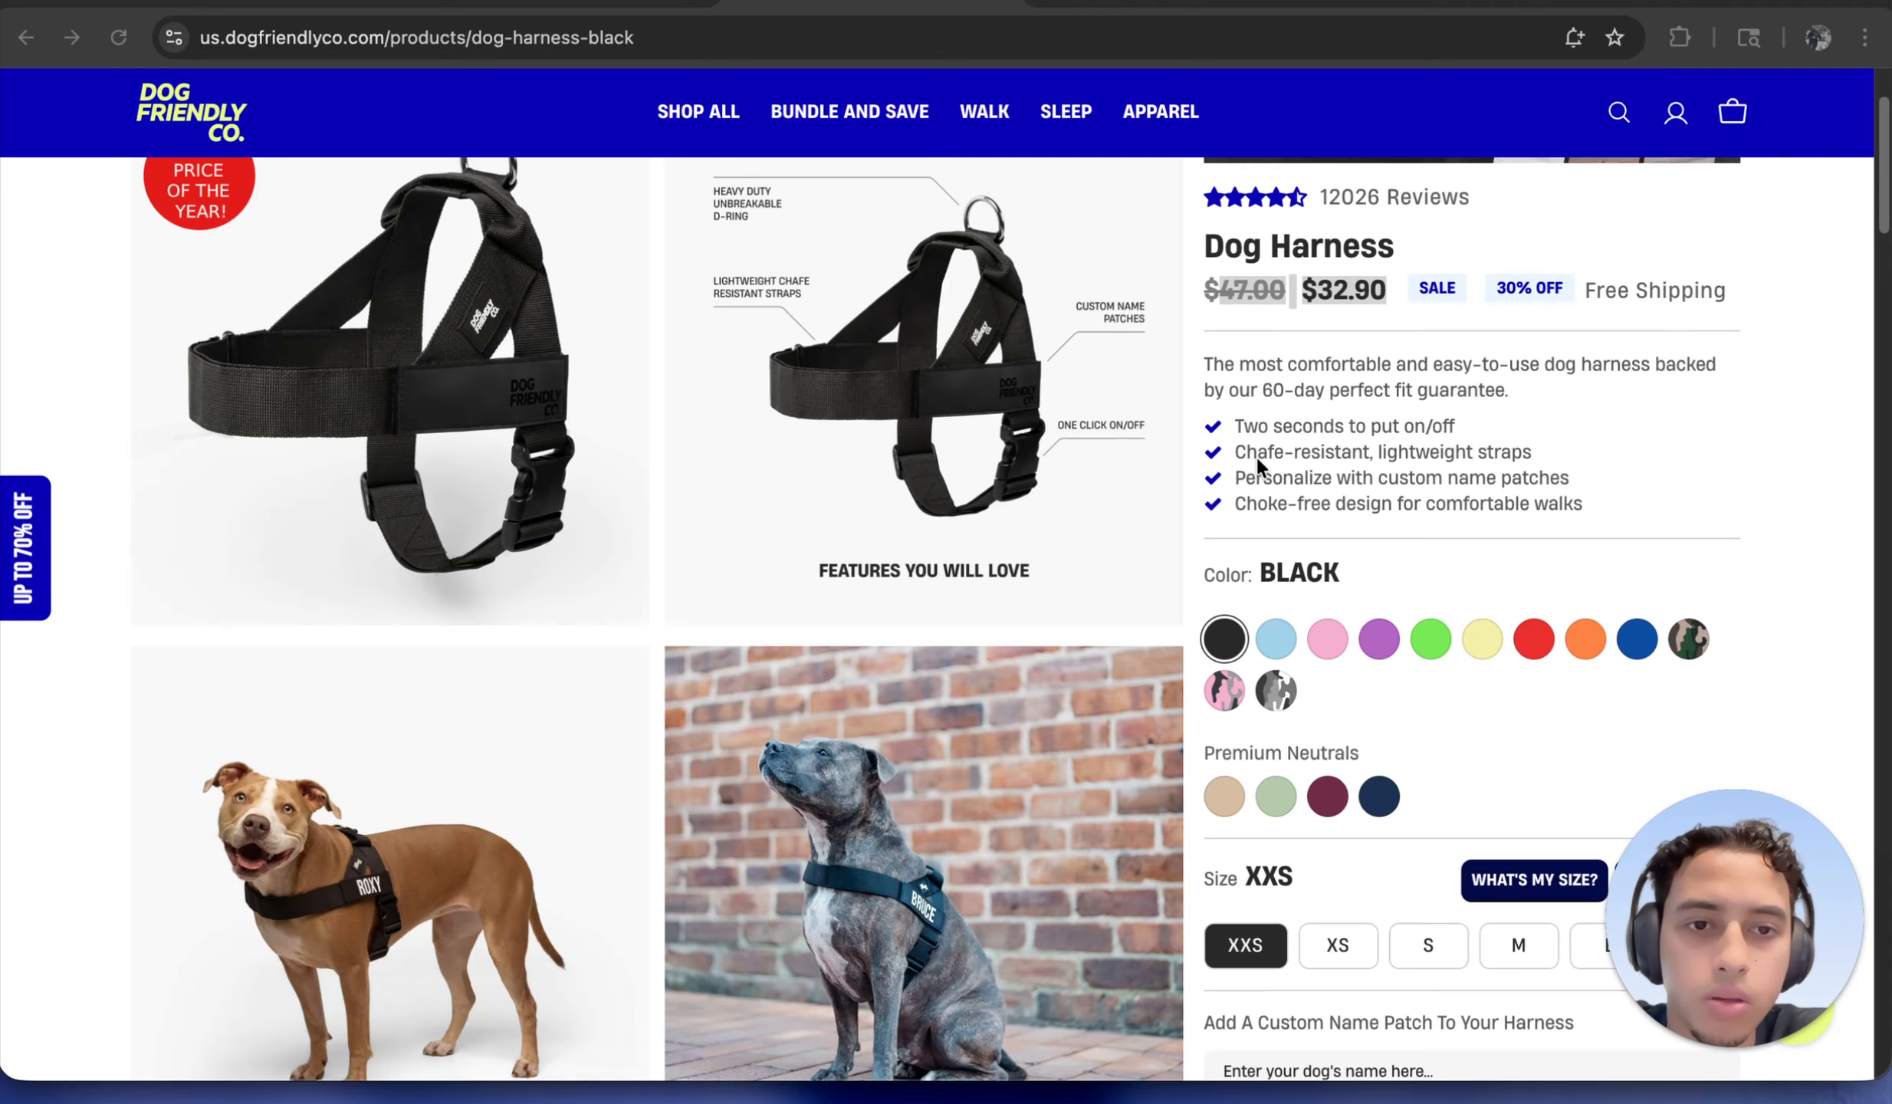
pyautogui.moveTo(1235, 426); pyautogui.dragTo(1347, 431)
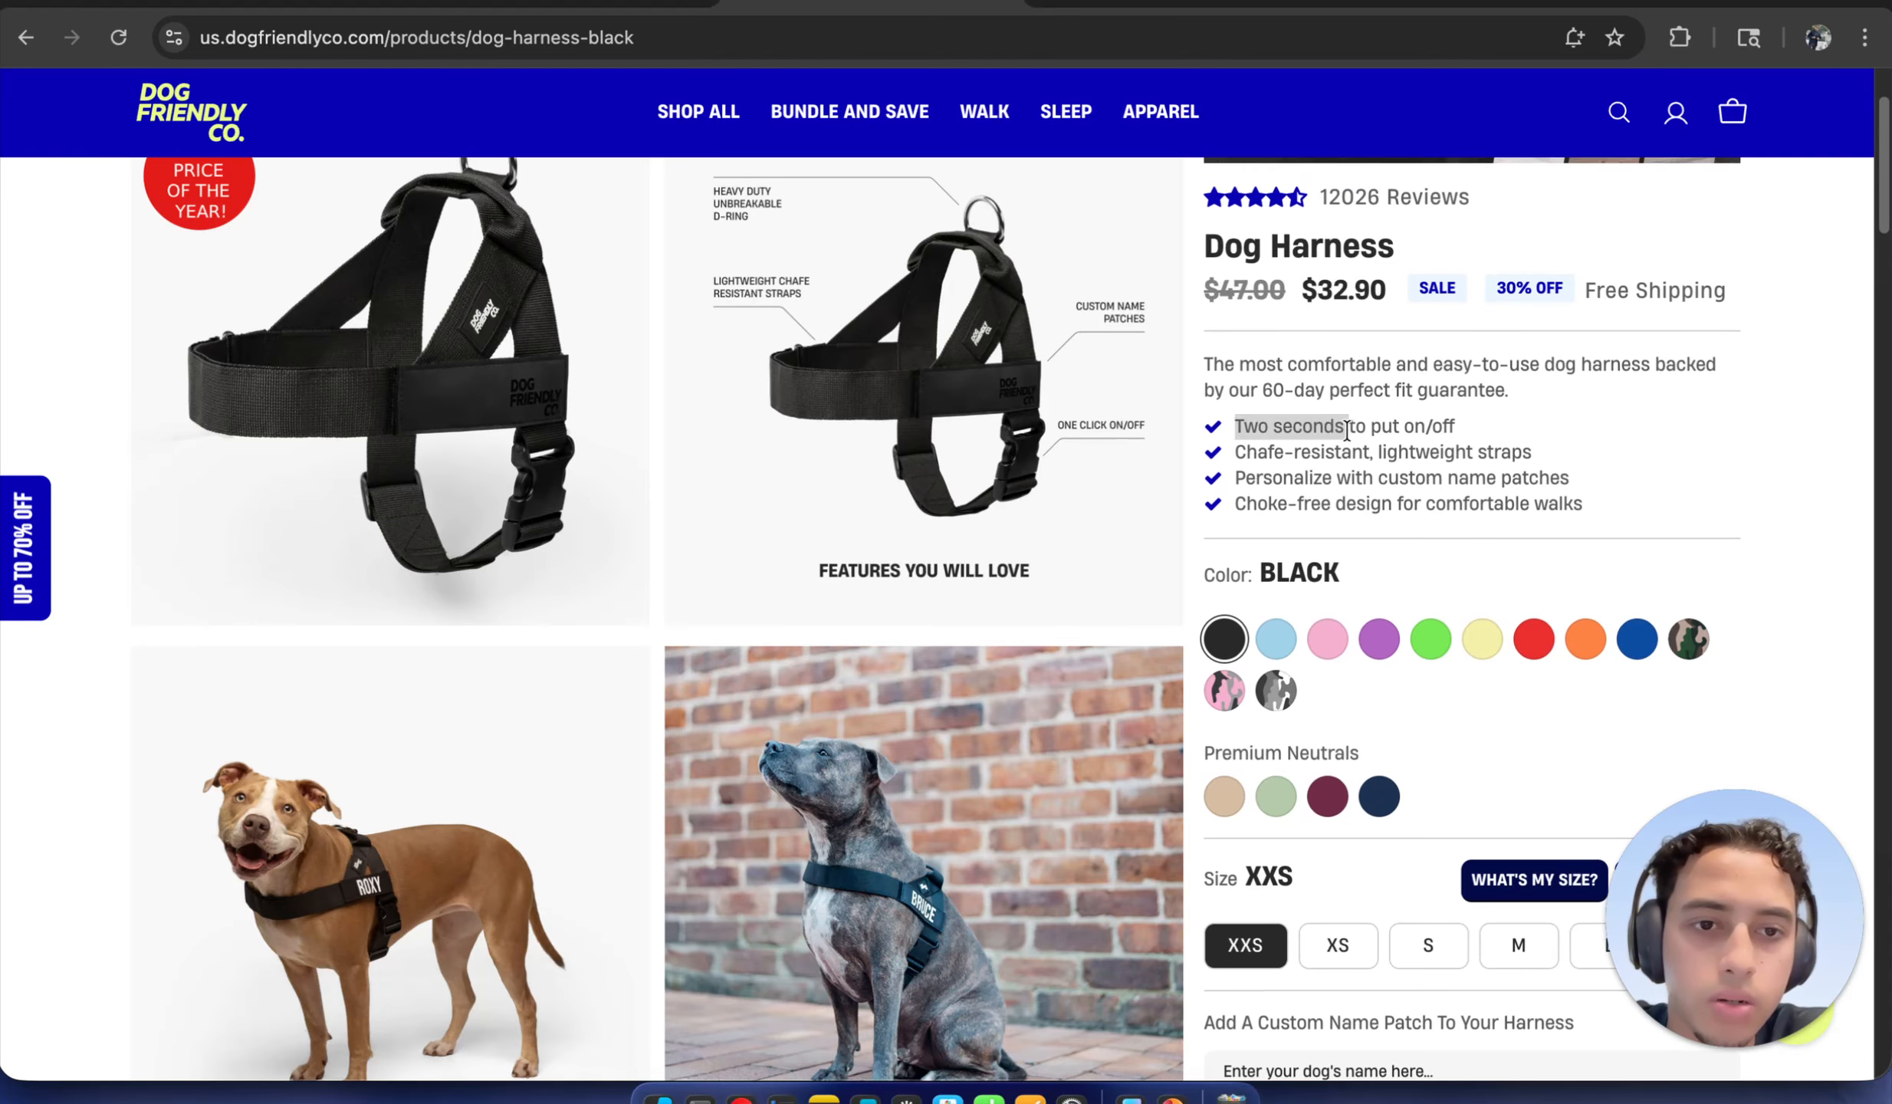
pyautogui.click(1380, 458)
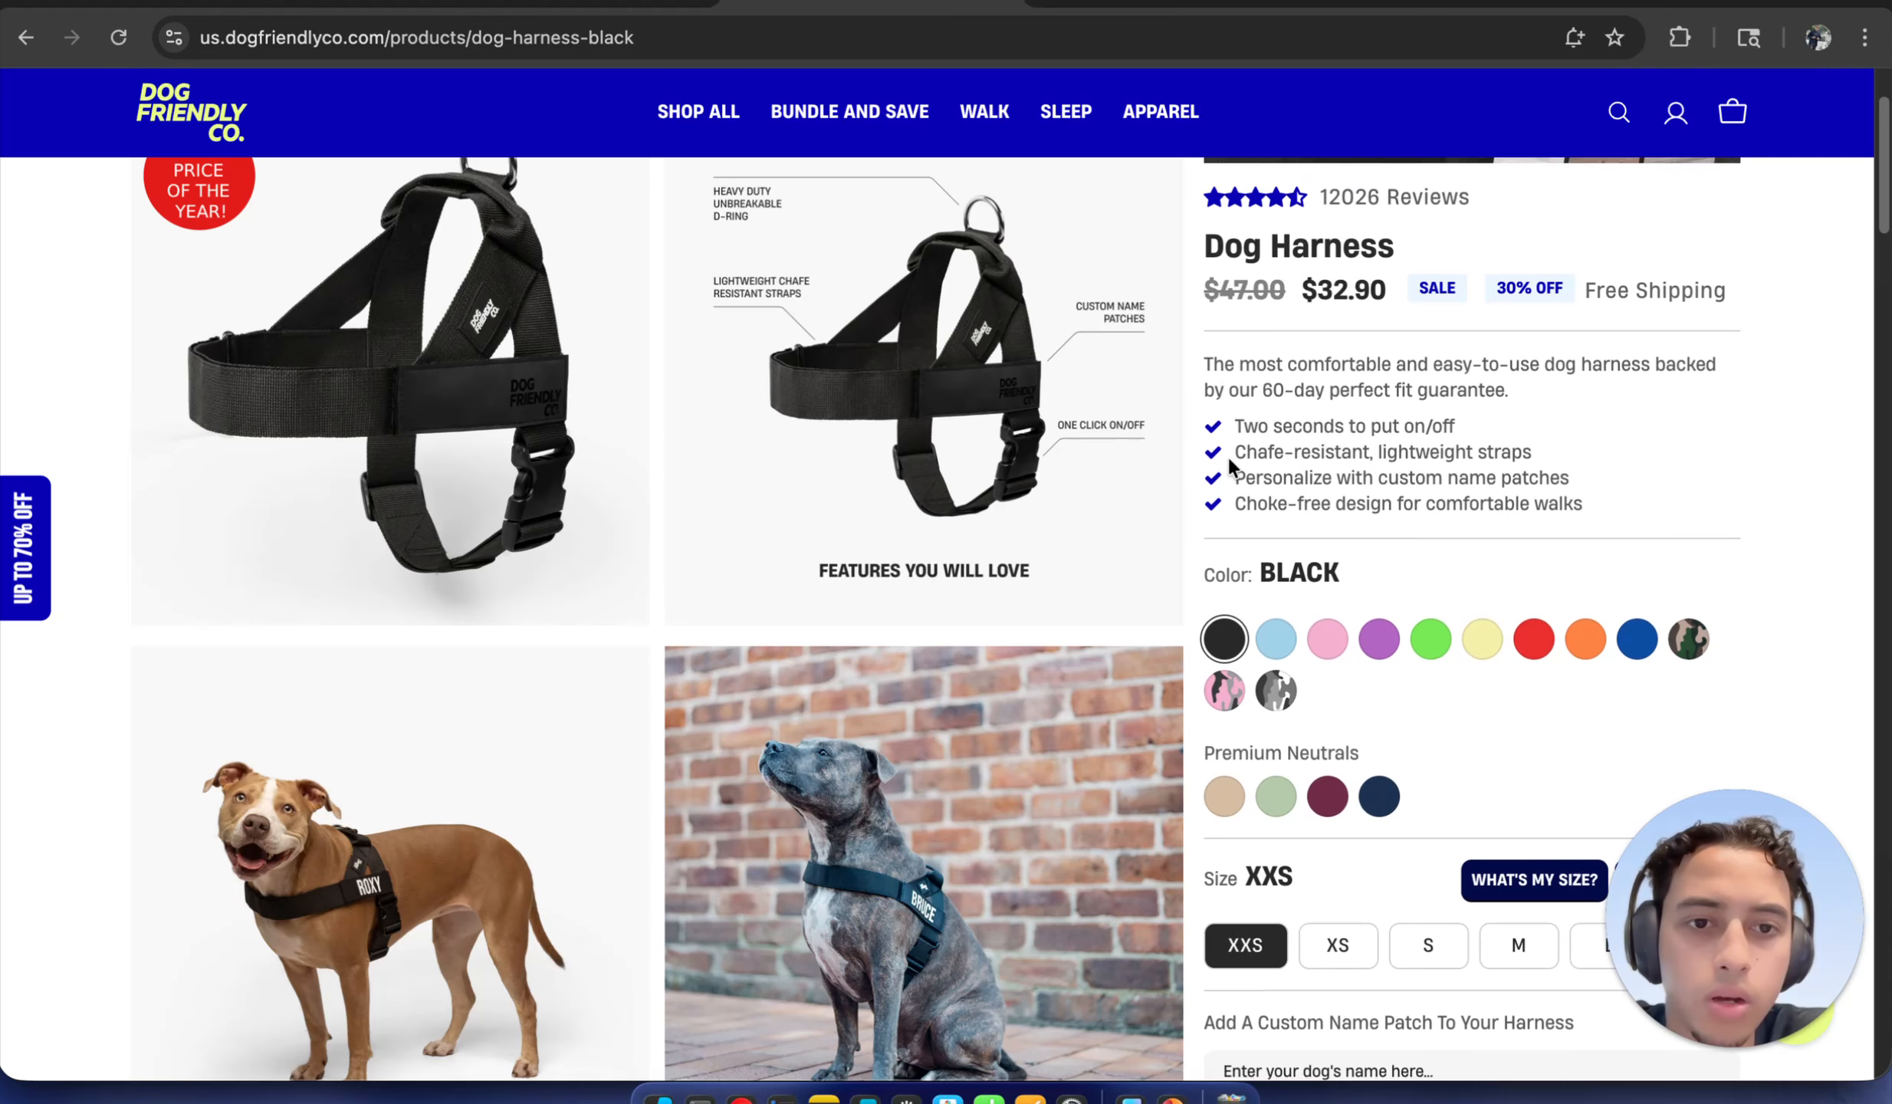
pyautogui.moveTo(1233, 457); pyautogui.dragTo(1411, 472)
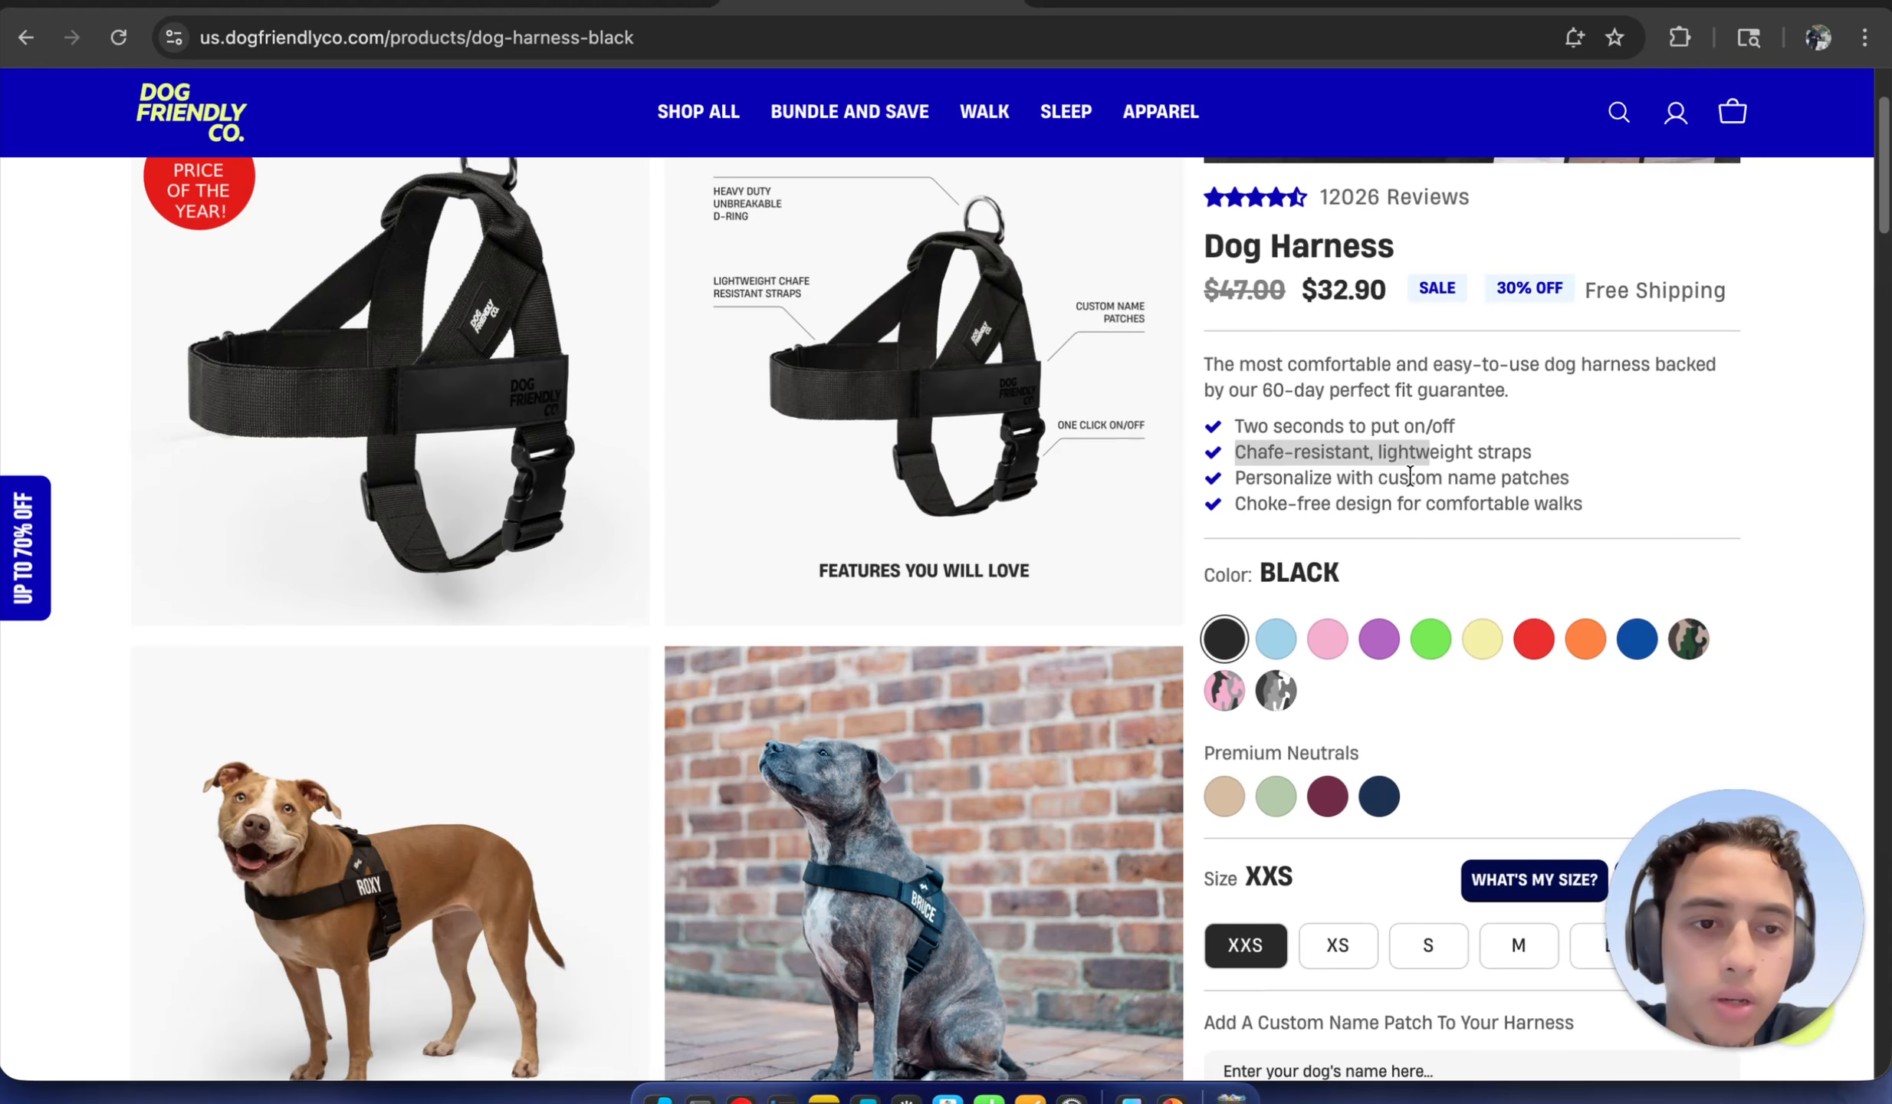
pyautogui.click(1400, 483)
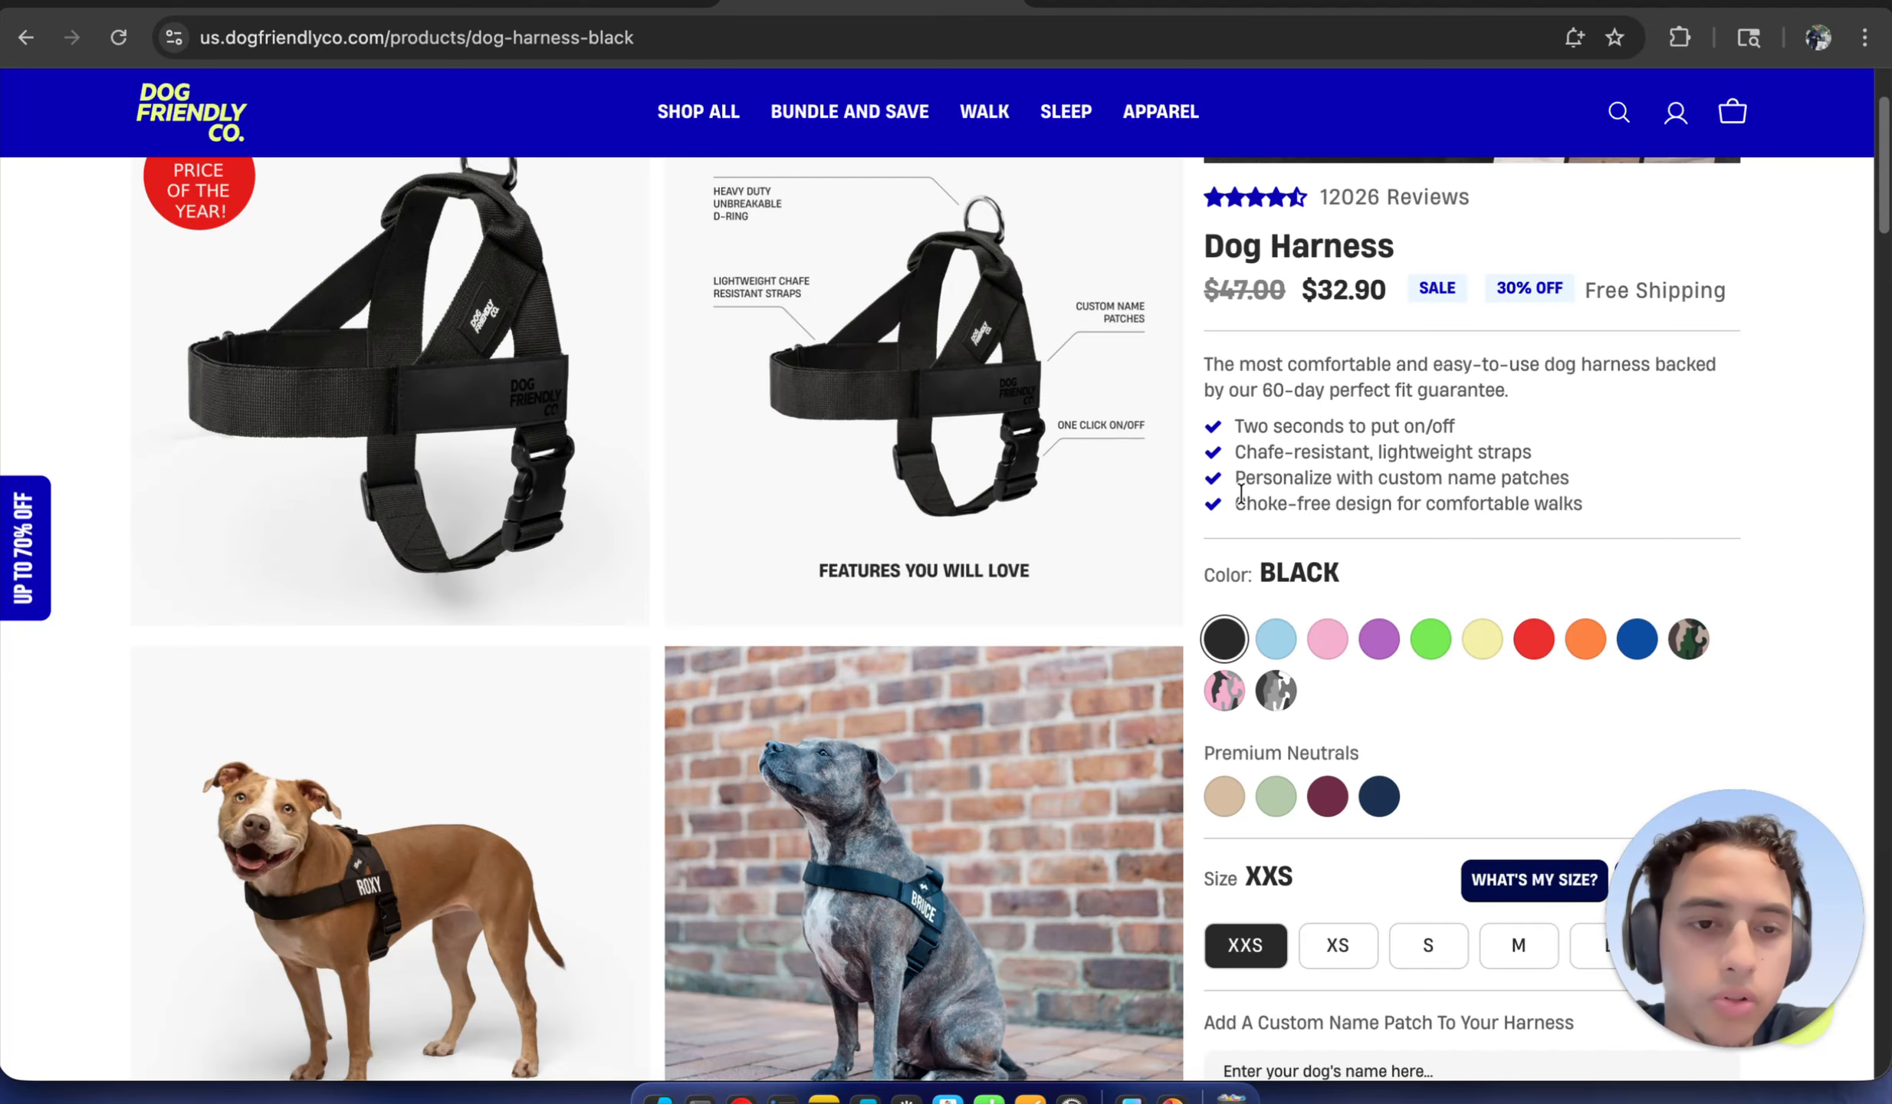
pyautogui.scroll(-1, 1267, 497)
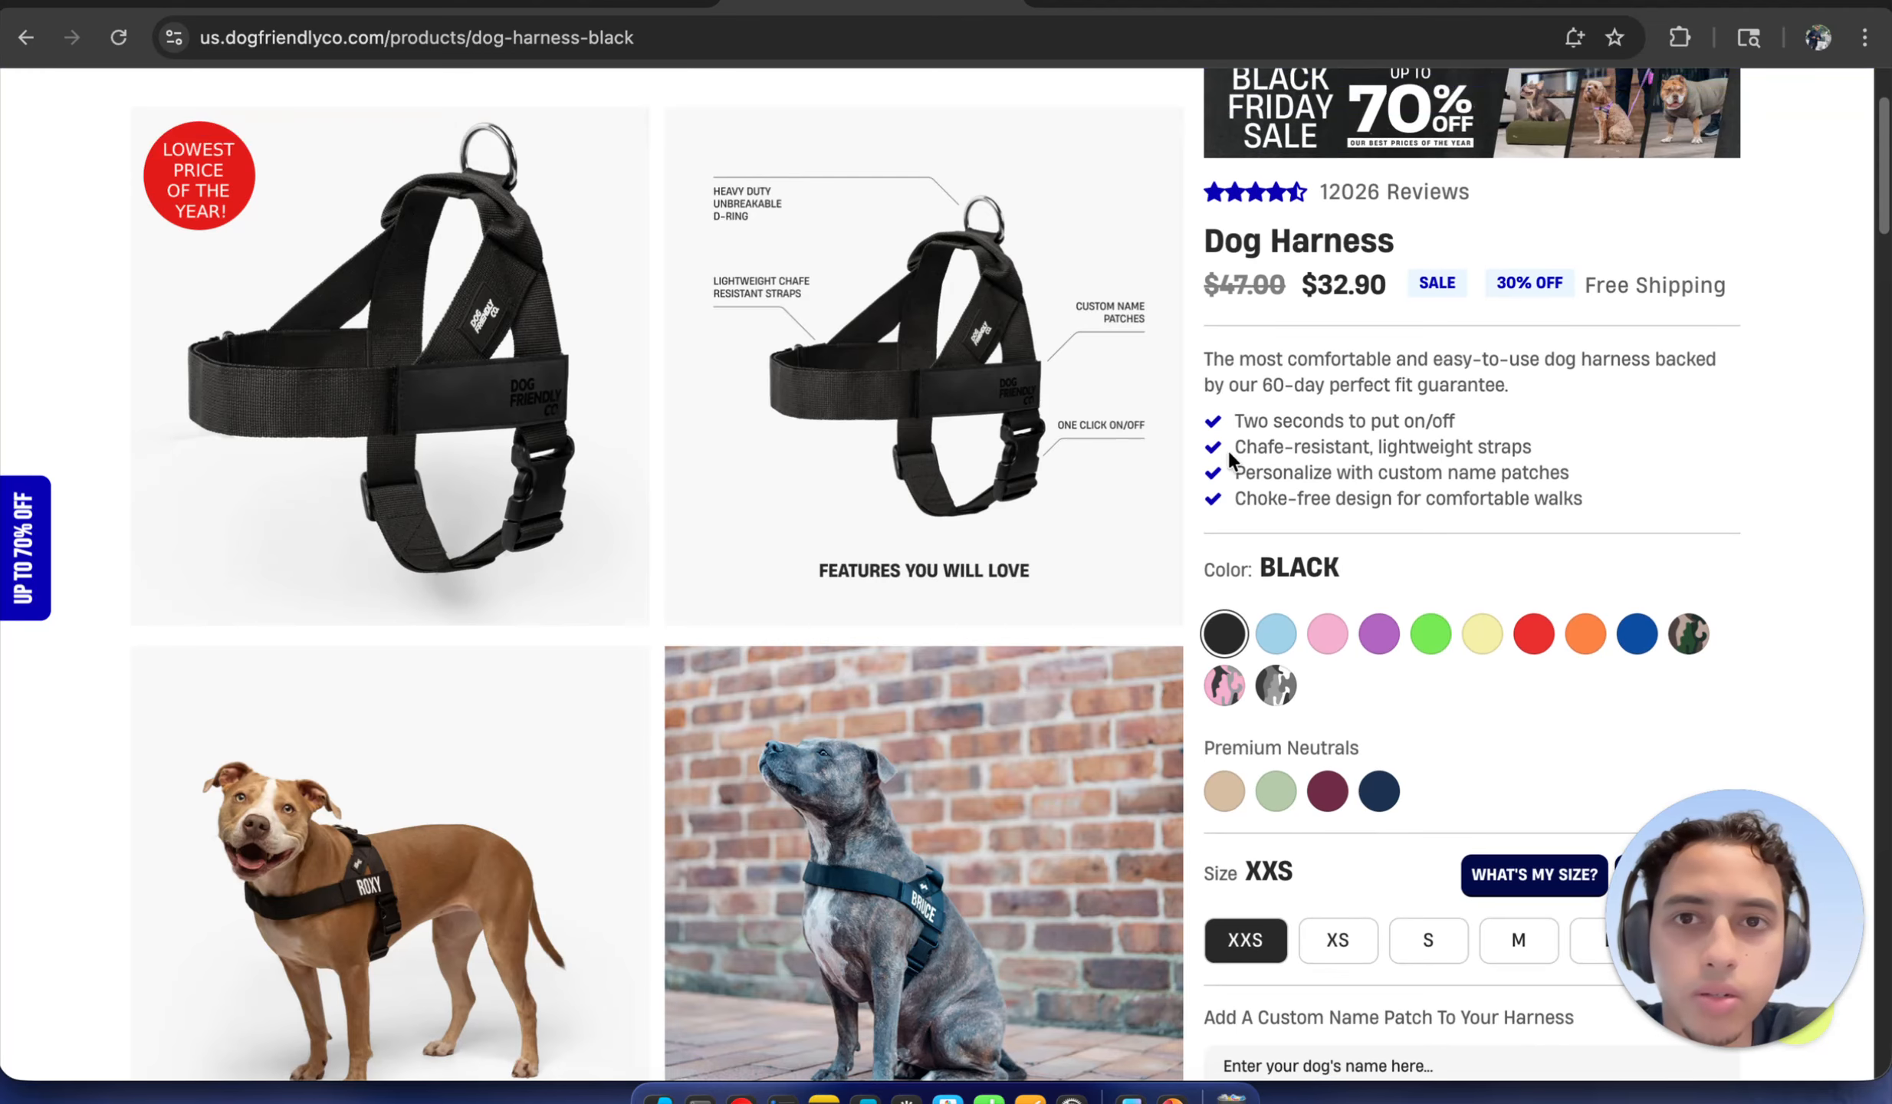
pyautogui.moveTo(1233, 499); pyautogui.dragTo(1391, 500)
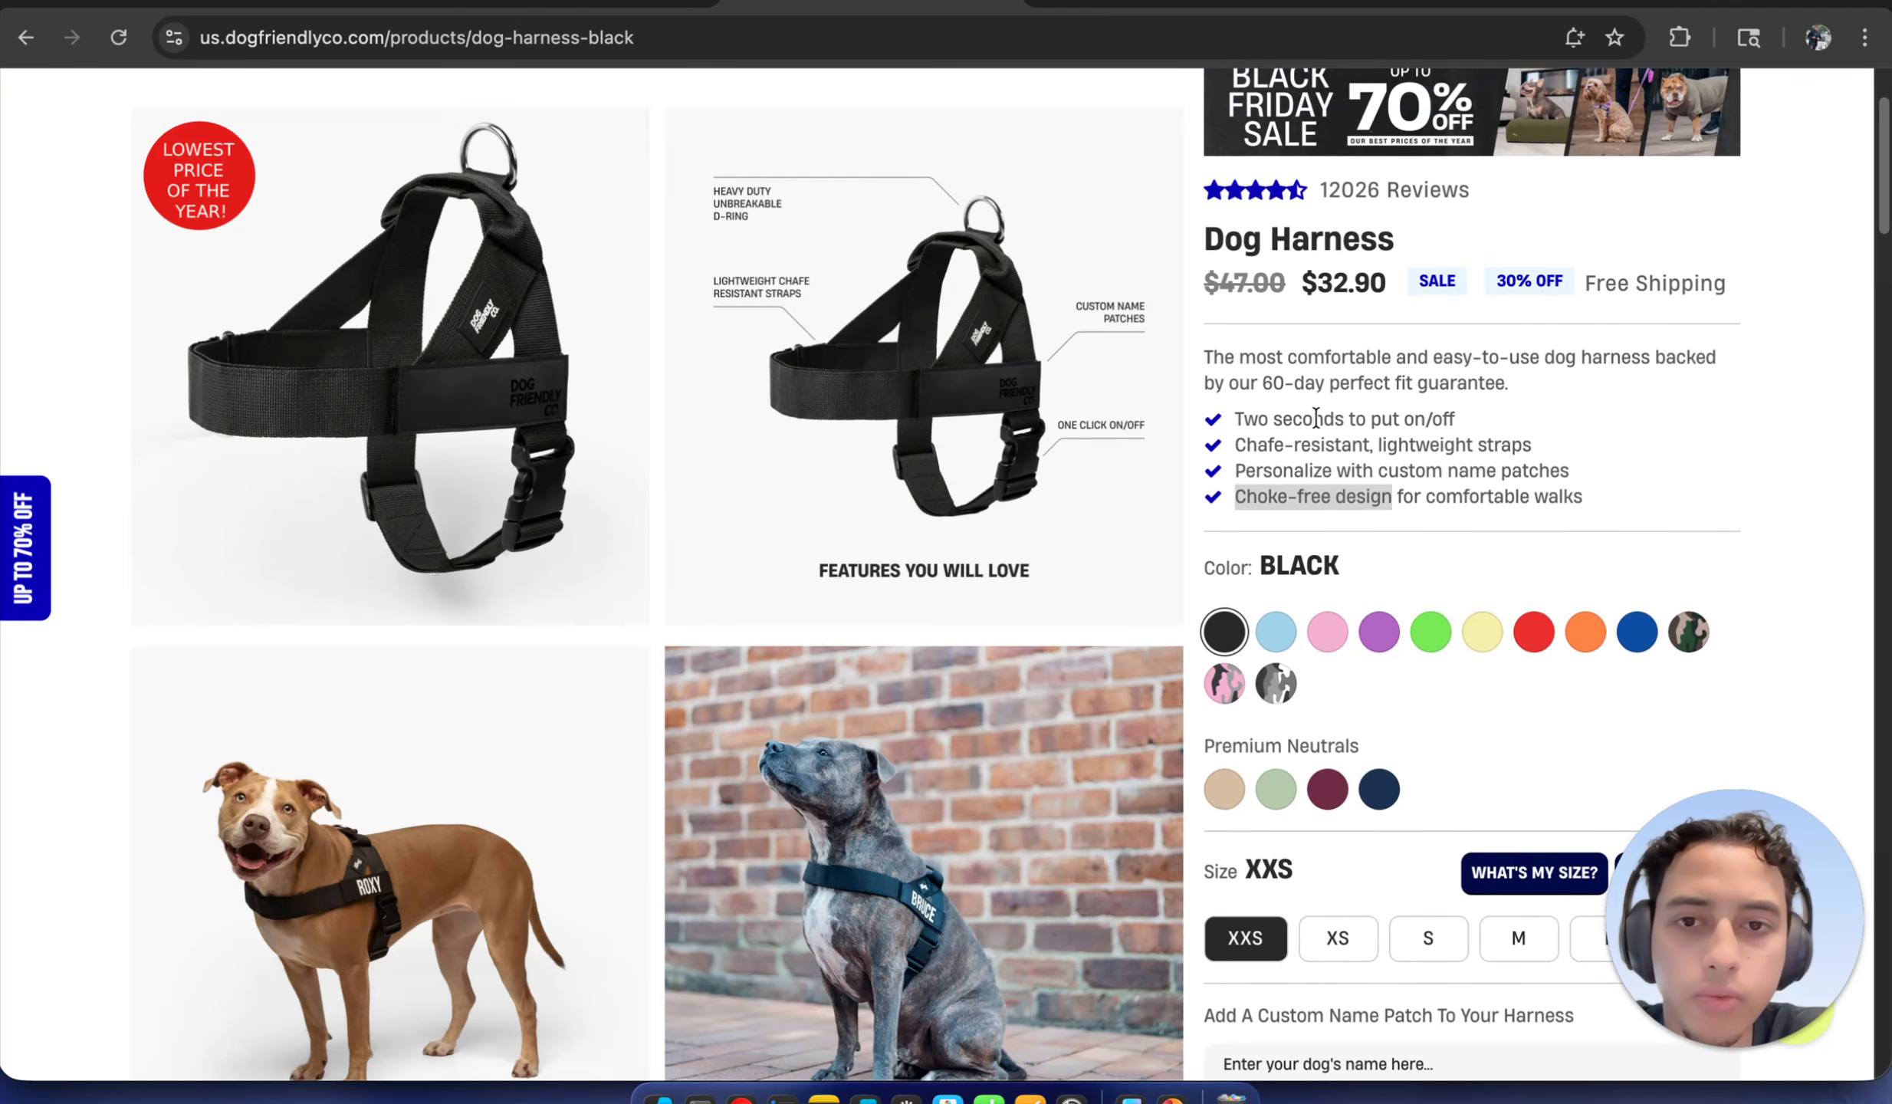
pyautogui.scroll(-3, 889, 424)
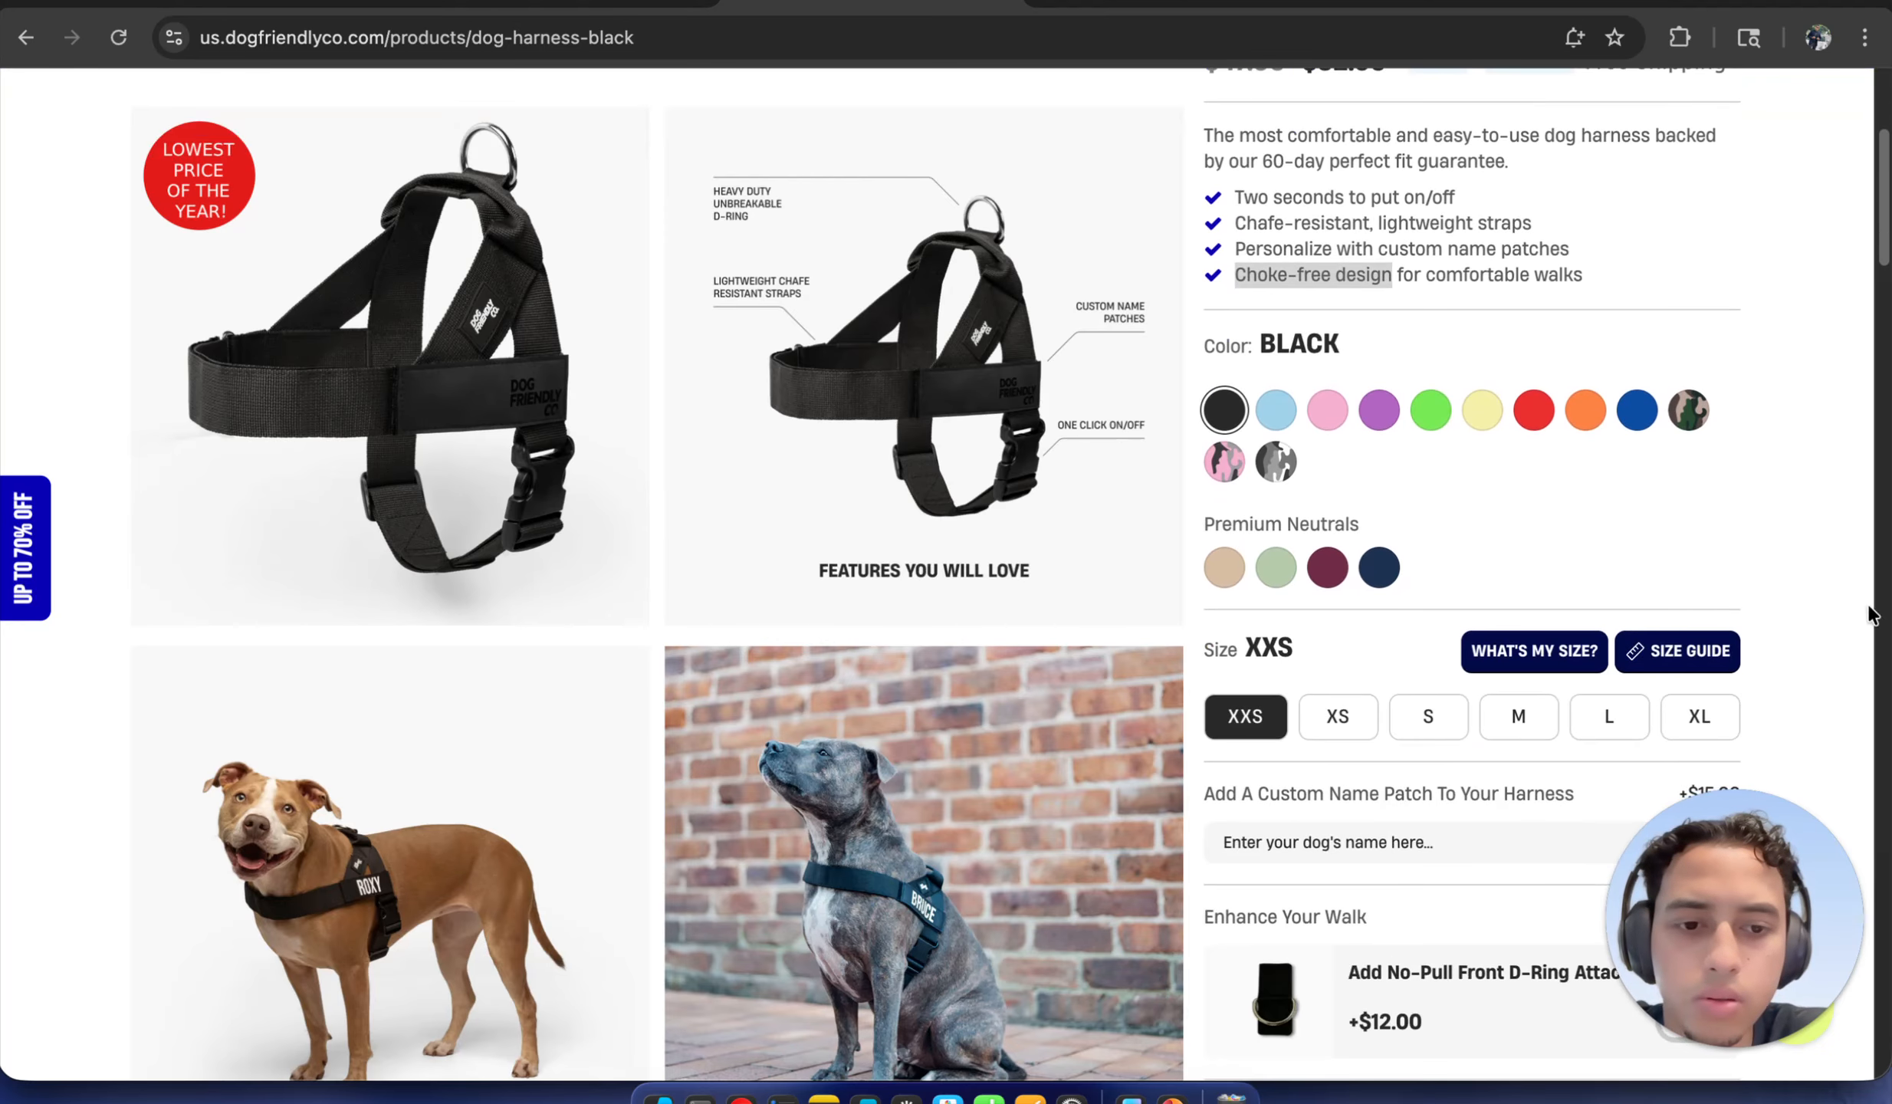
# Expand the harness page's Product Details section and read its bullets on straps, materials and the one-click buckle
pyautogui.scroll(-1, 1629, 491)
pyautogui.scroll(-5, 1630, 497)
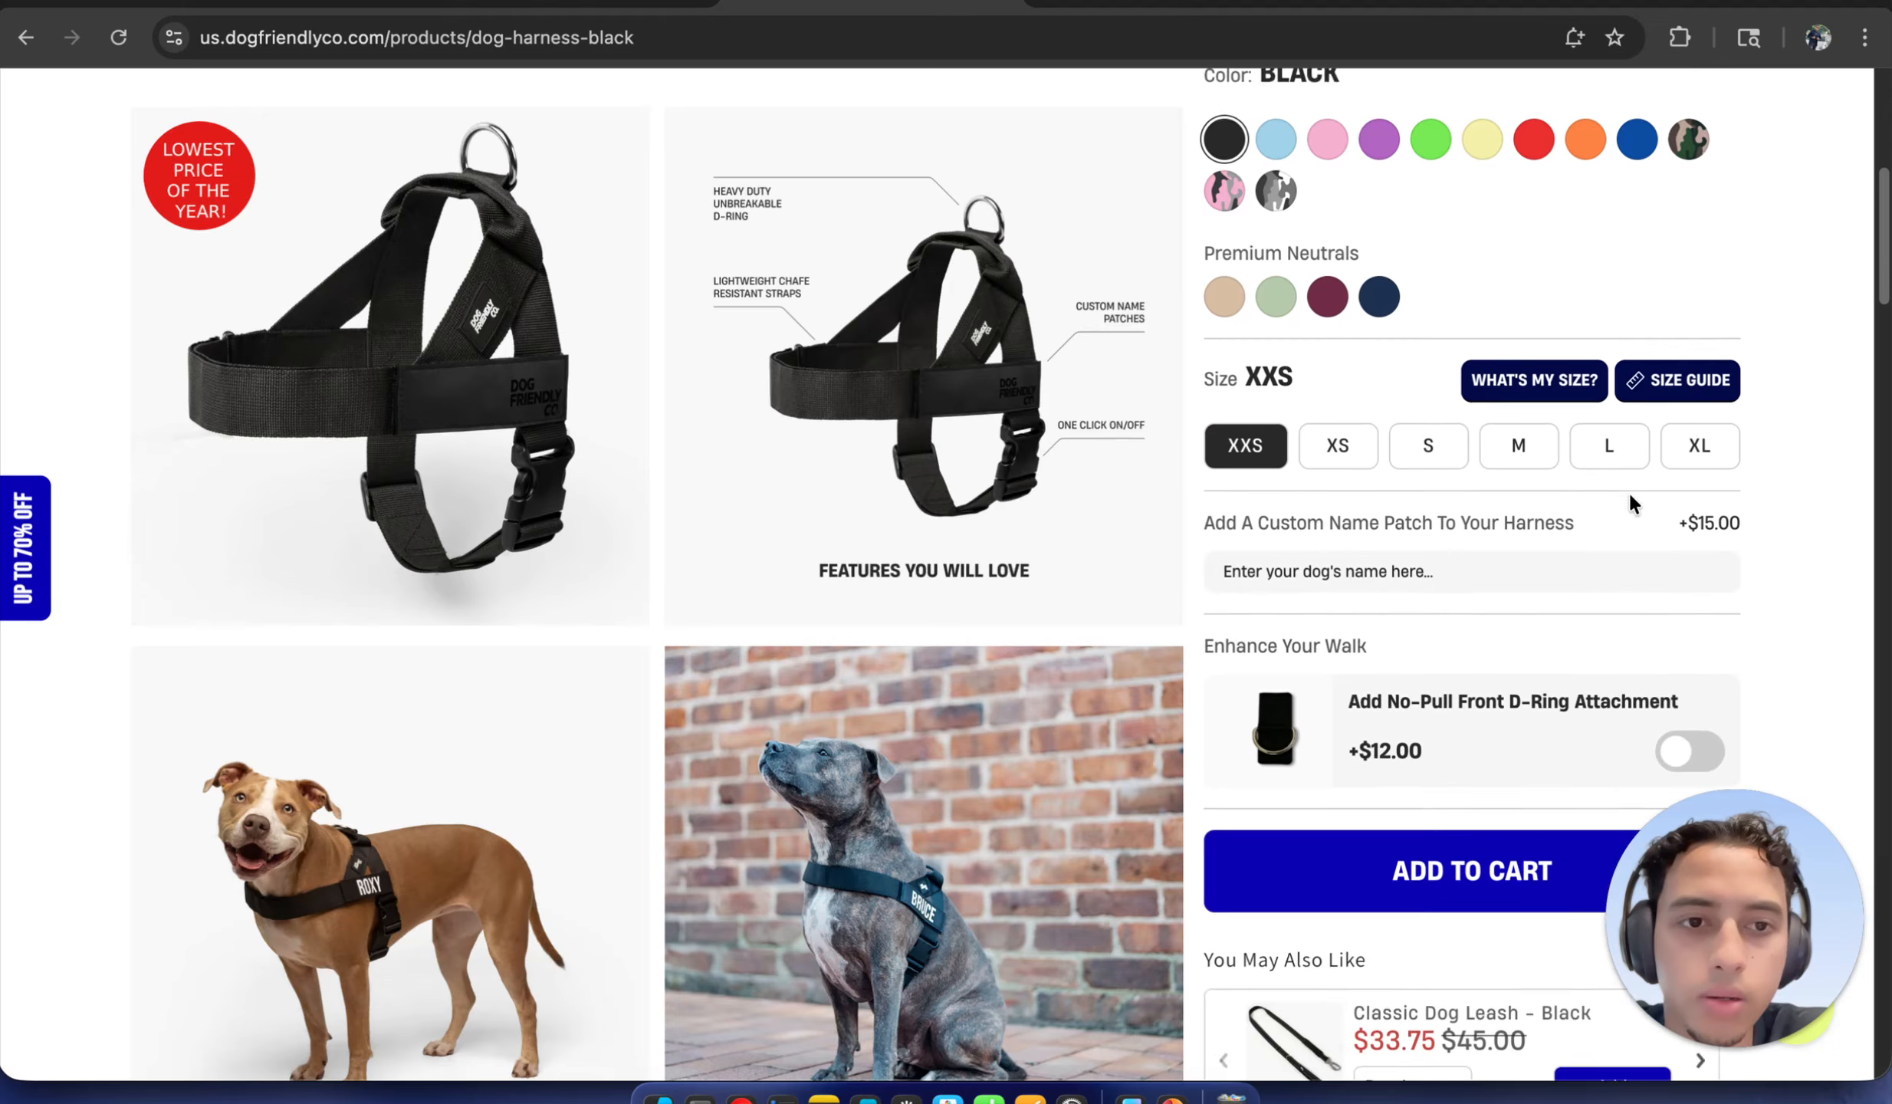
pyautogui.scroll(-9, 1629, 490)
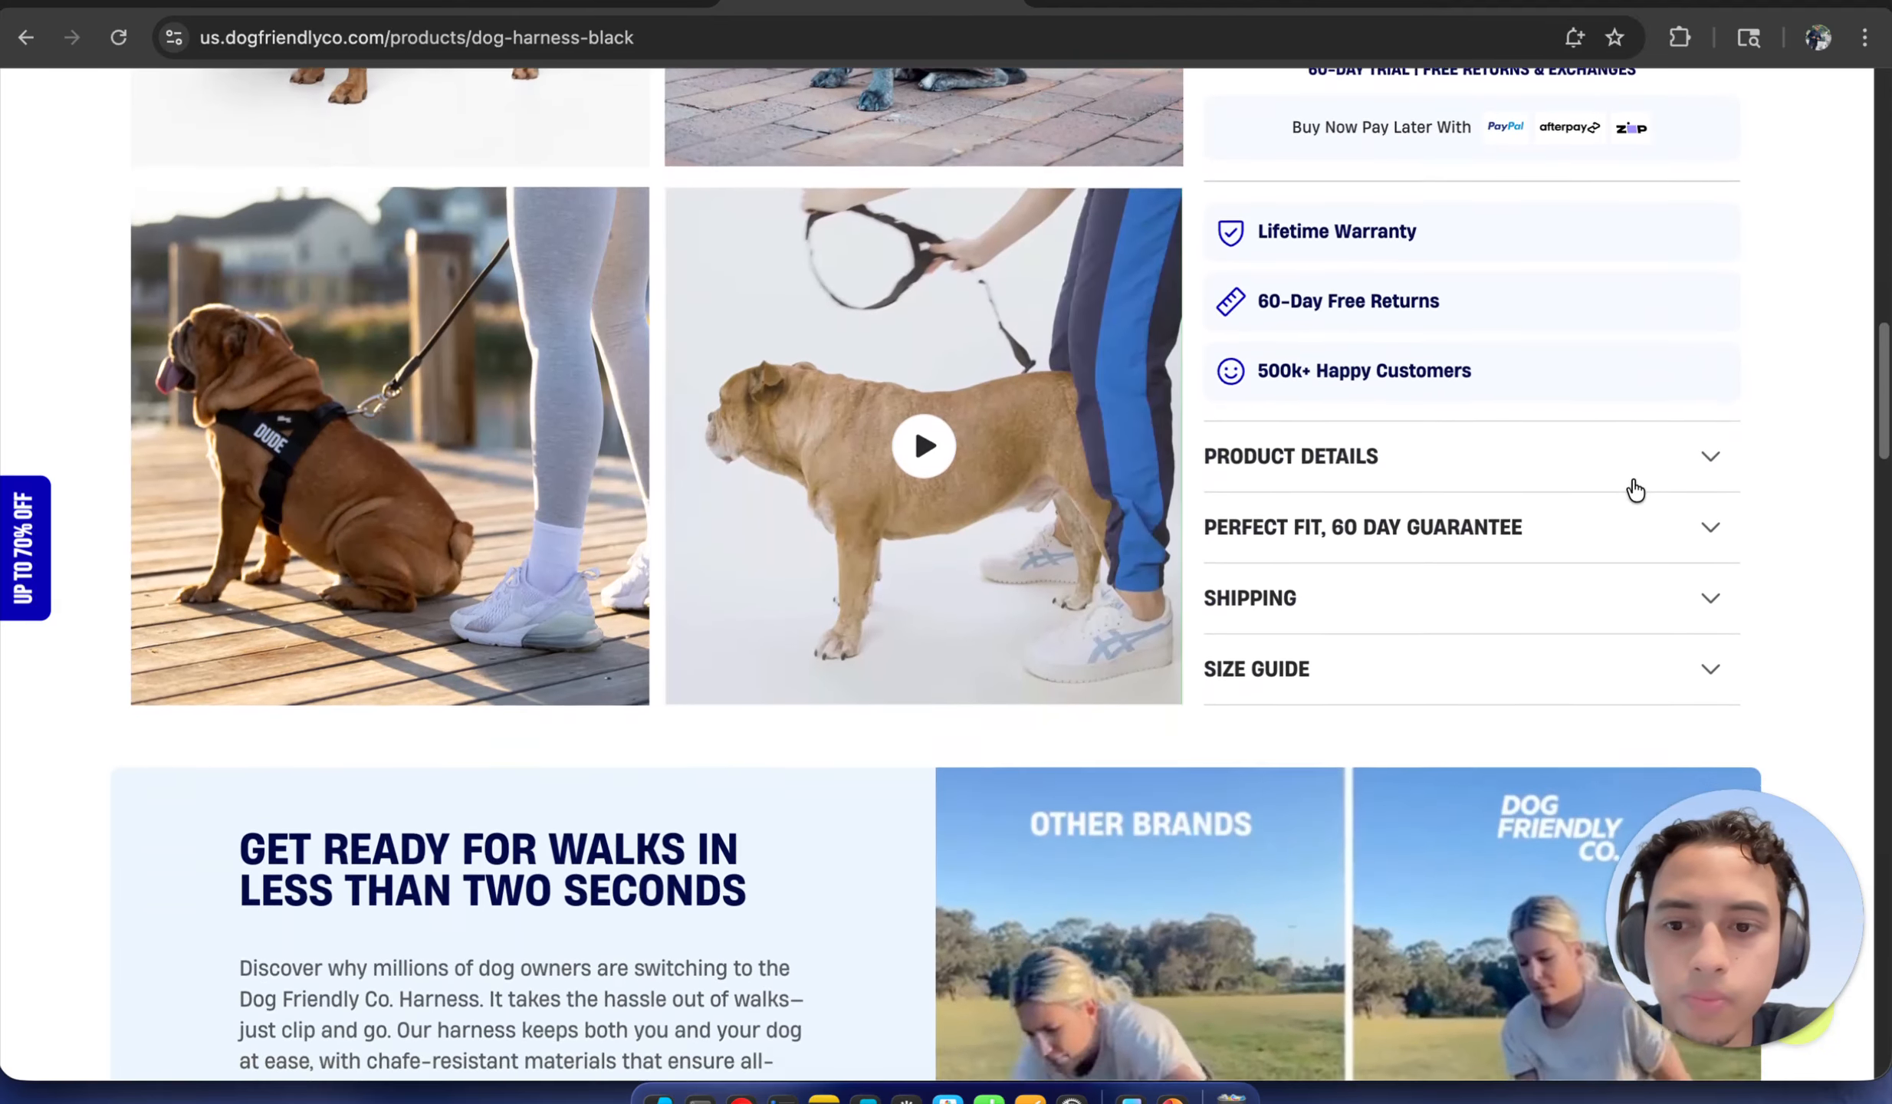
pyautogui.scroll(-3, 1635, 490)
pyautogui.scroll(-1, 1636, 491)
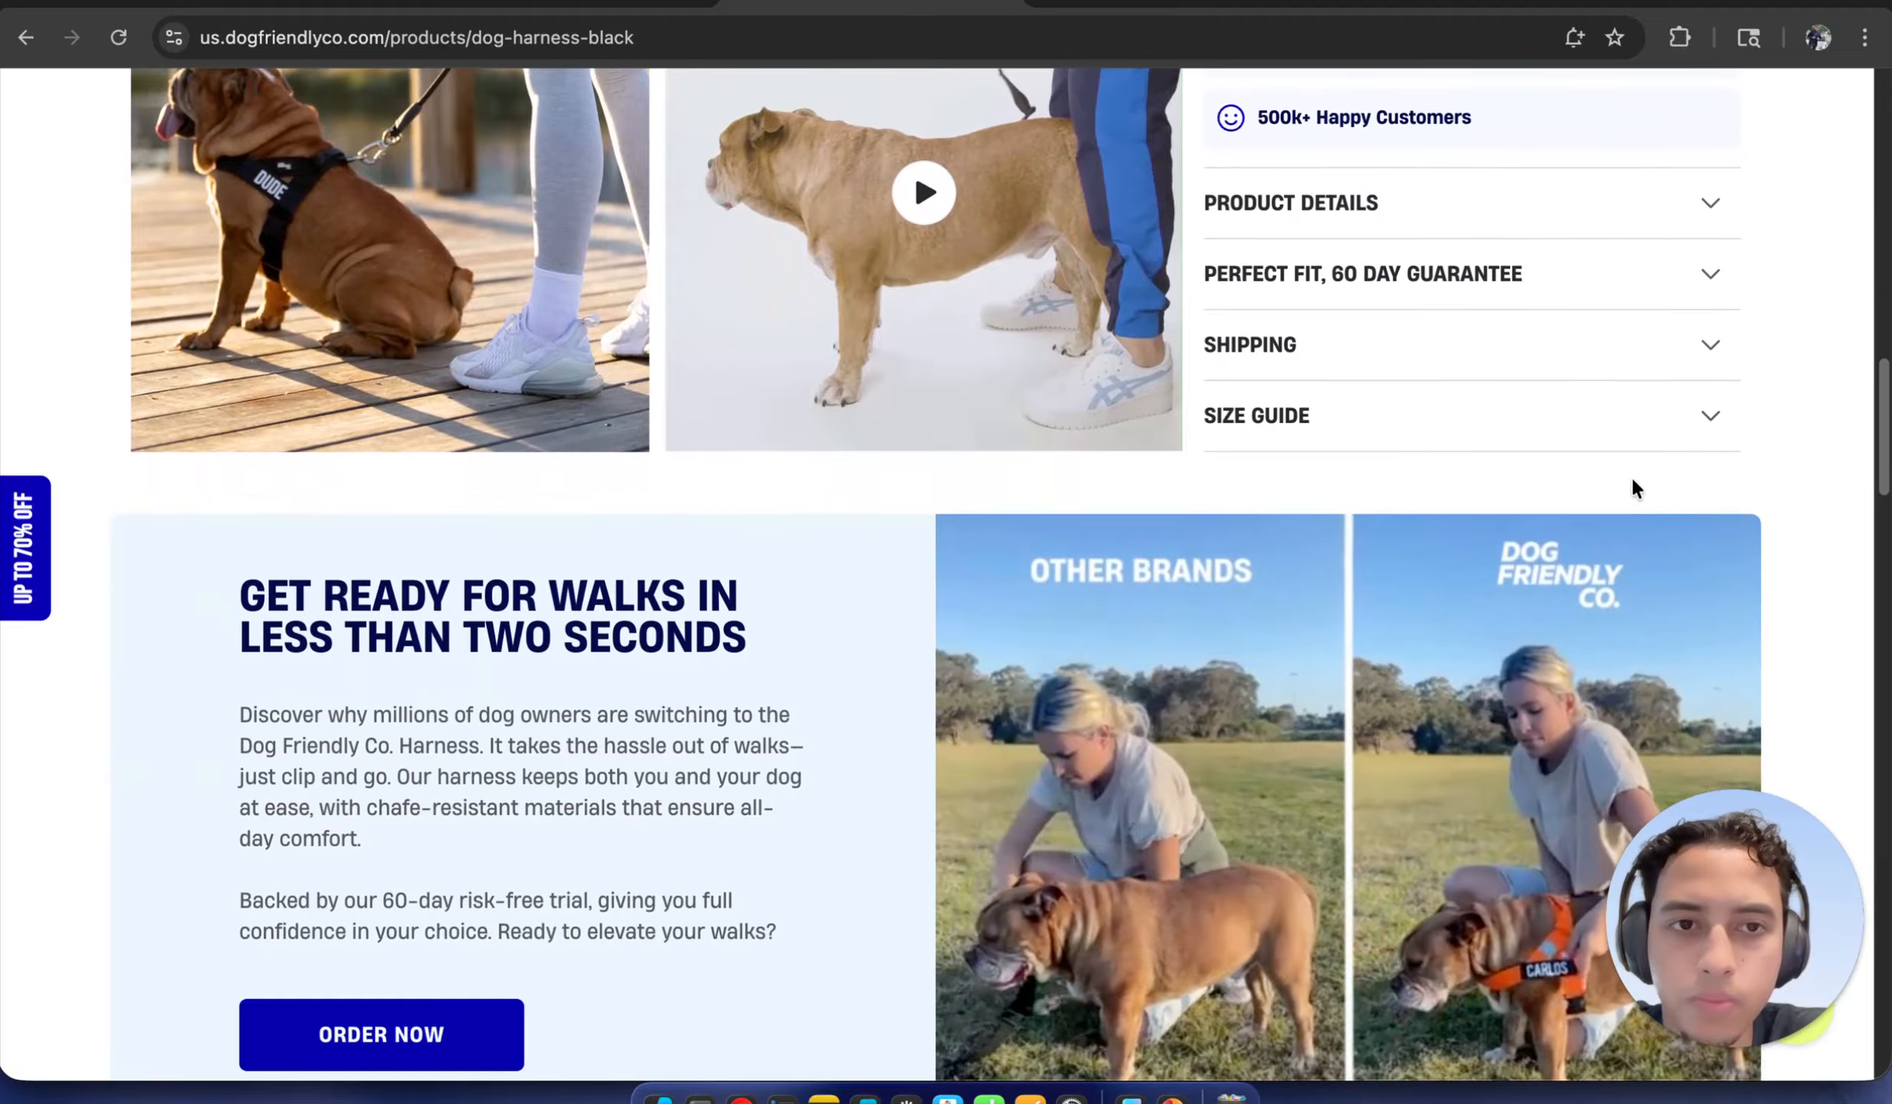
pyautogui.scroll(1, 1631, 481)
pyautogui.click(1711, 261)
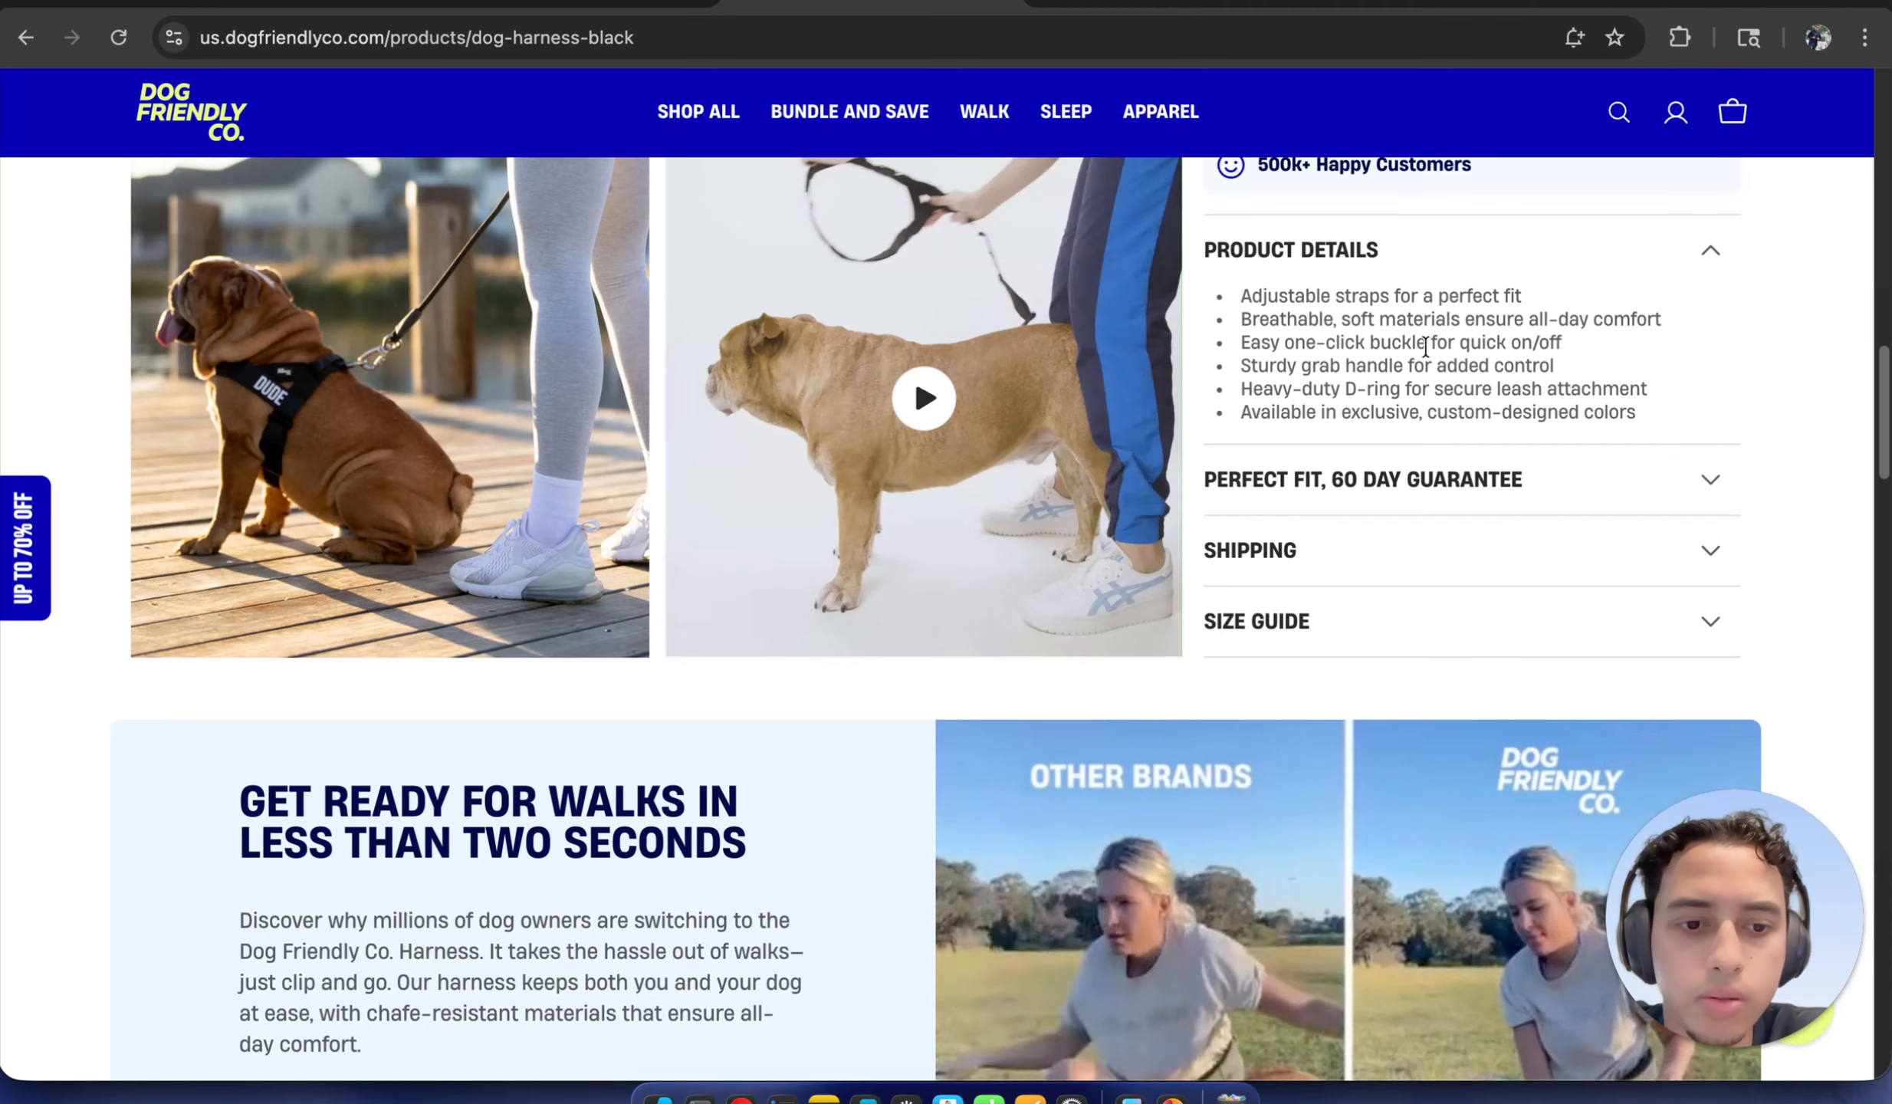
pyautogui.moveTo(1271, 297); pyautogui.dragTo(1491, 297)
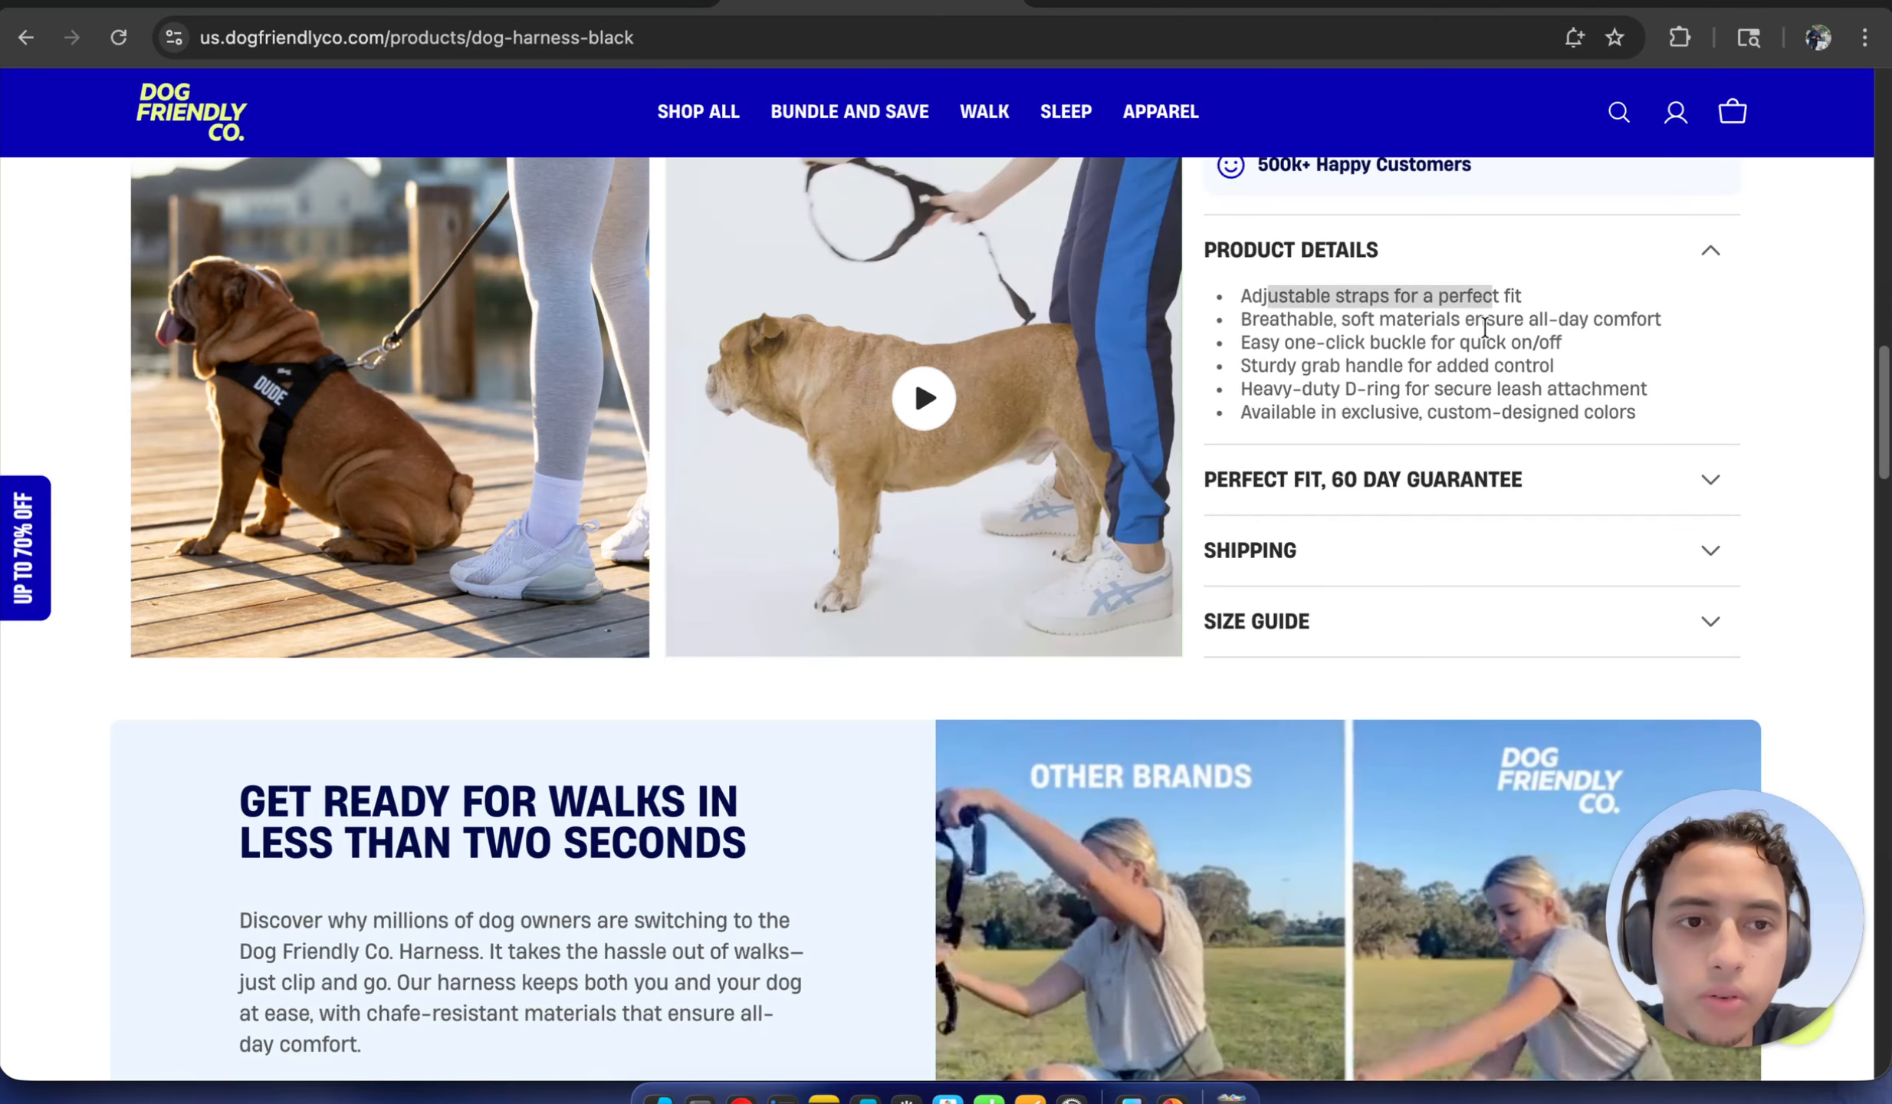
pyautogui.scroll(1, 1472, 338)
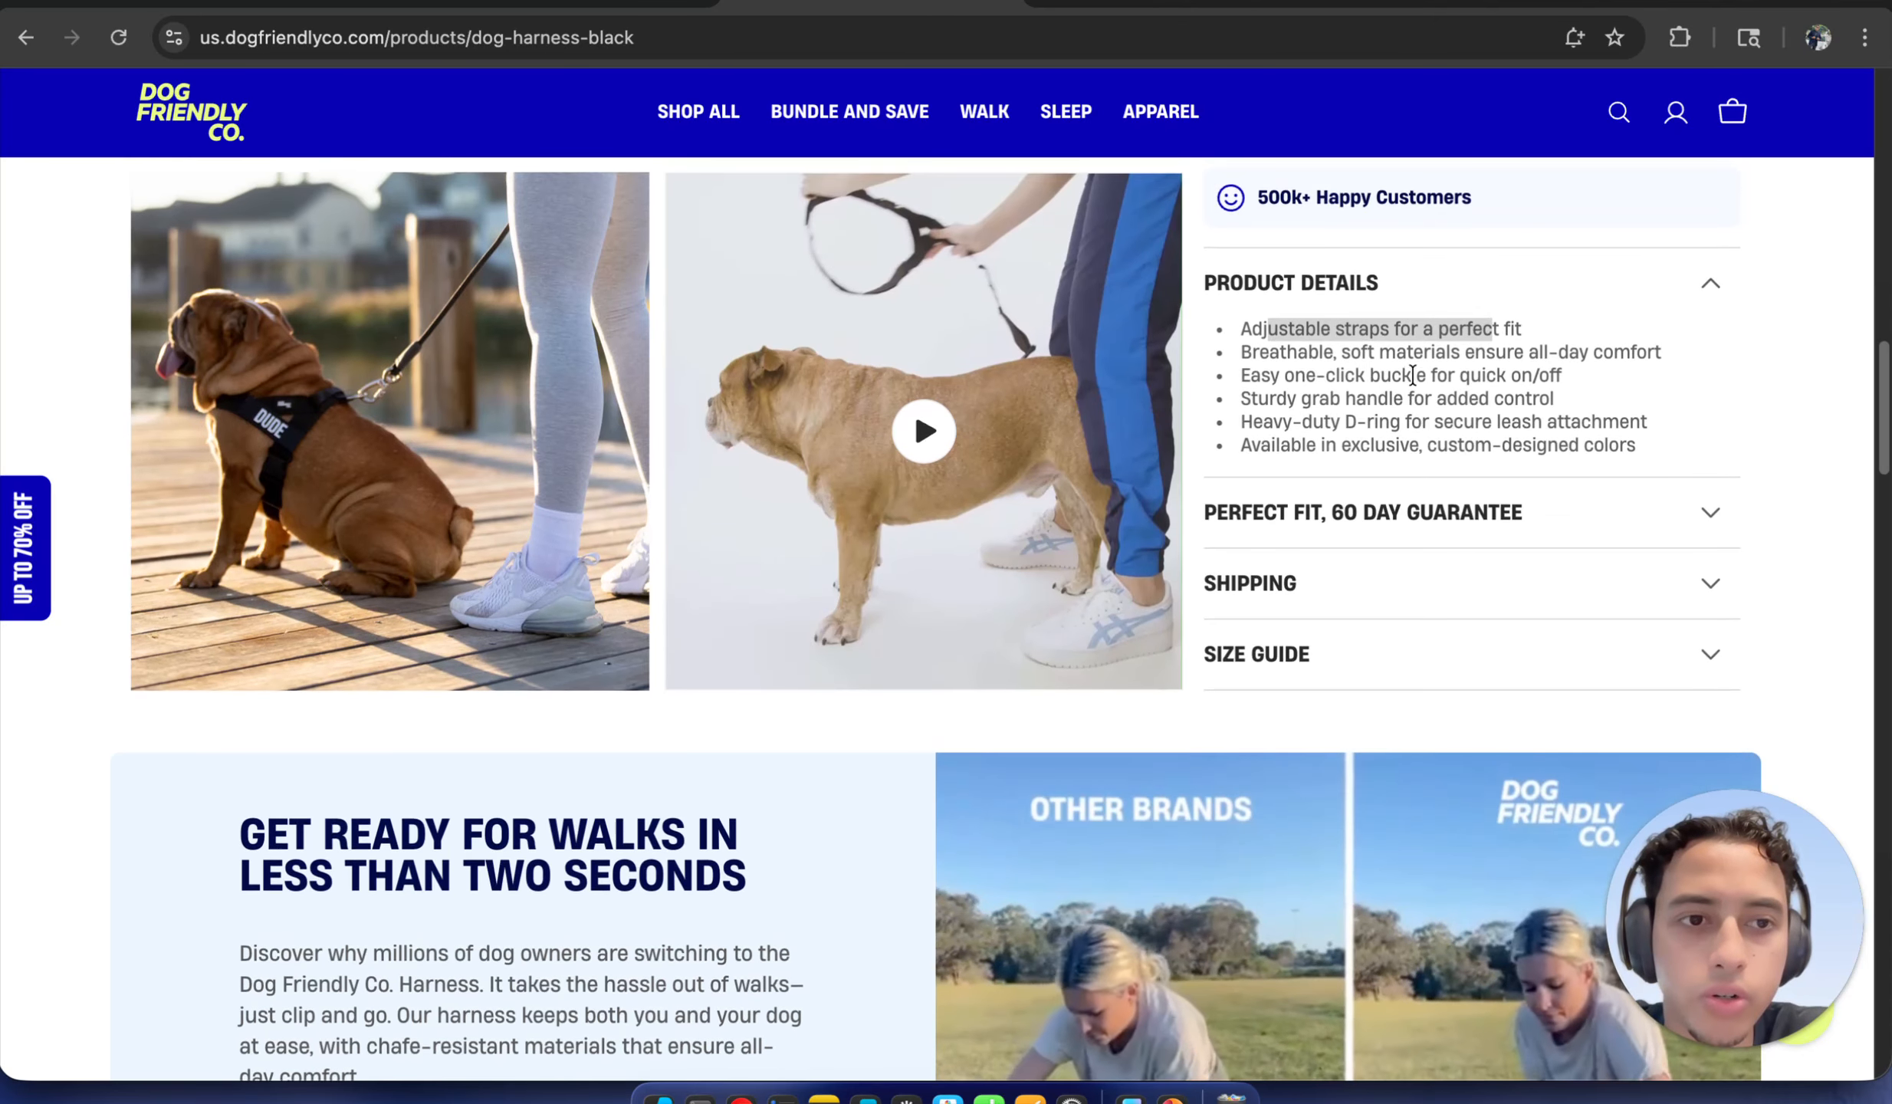
pyautogui.doubleClick(1419, 352)
pyautogui.click(1382, 371)
pyautogui.doubleClick(1381, 371)
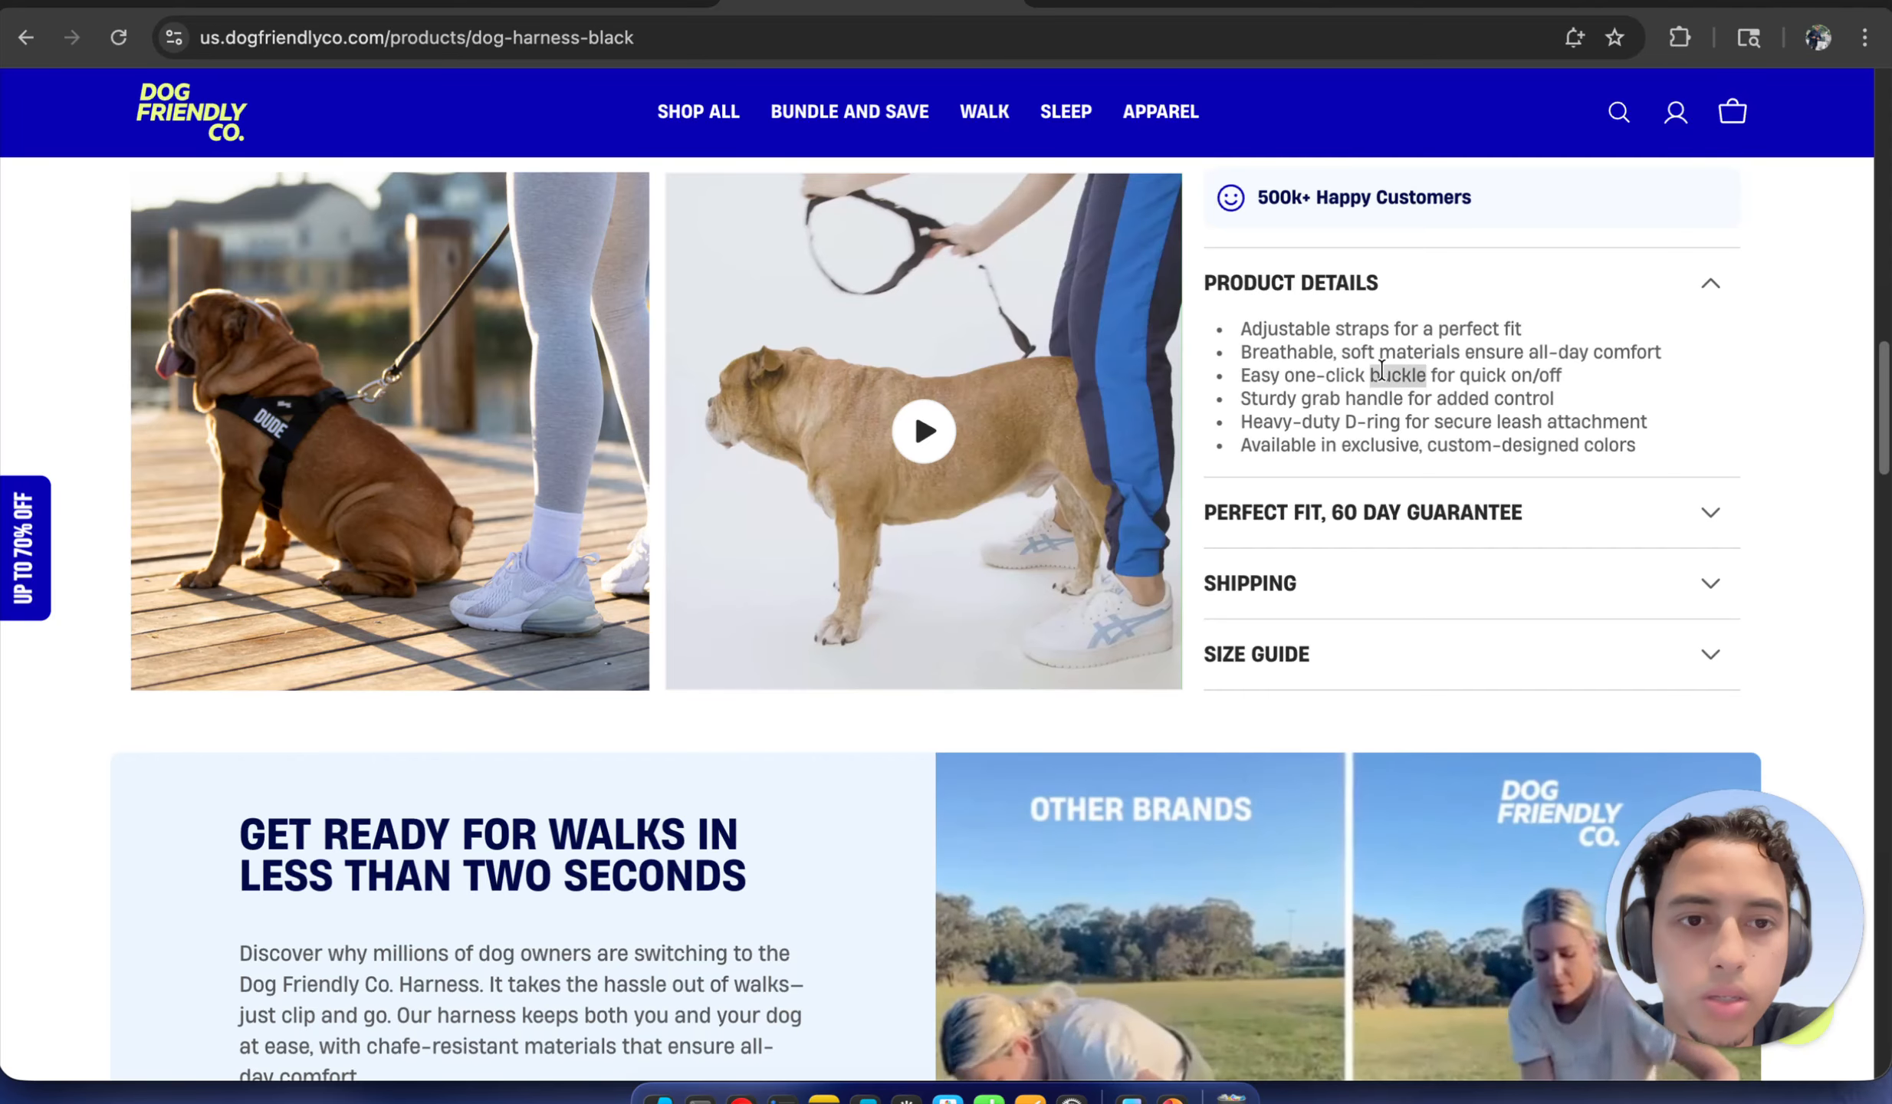
pyautogui.click(1409, 405)
# Examine the harness page's brand comparison sections on quick fitting, the 60-day trial and reduced pulling
pyautogui.scroll(-1, 1415, 397)
pyautogui.scroll(-8, 1415, 397)
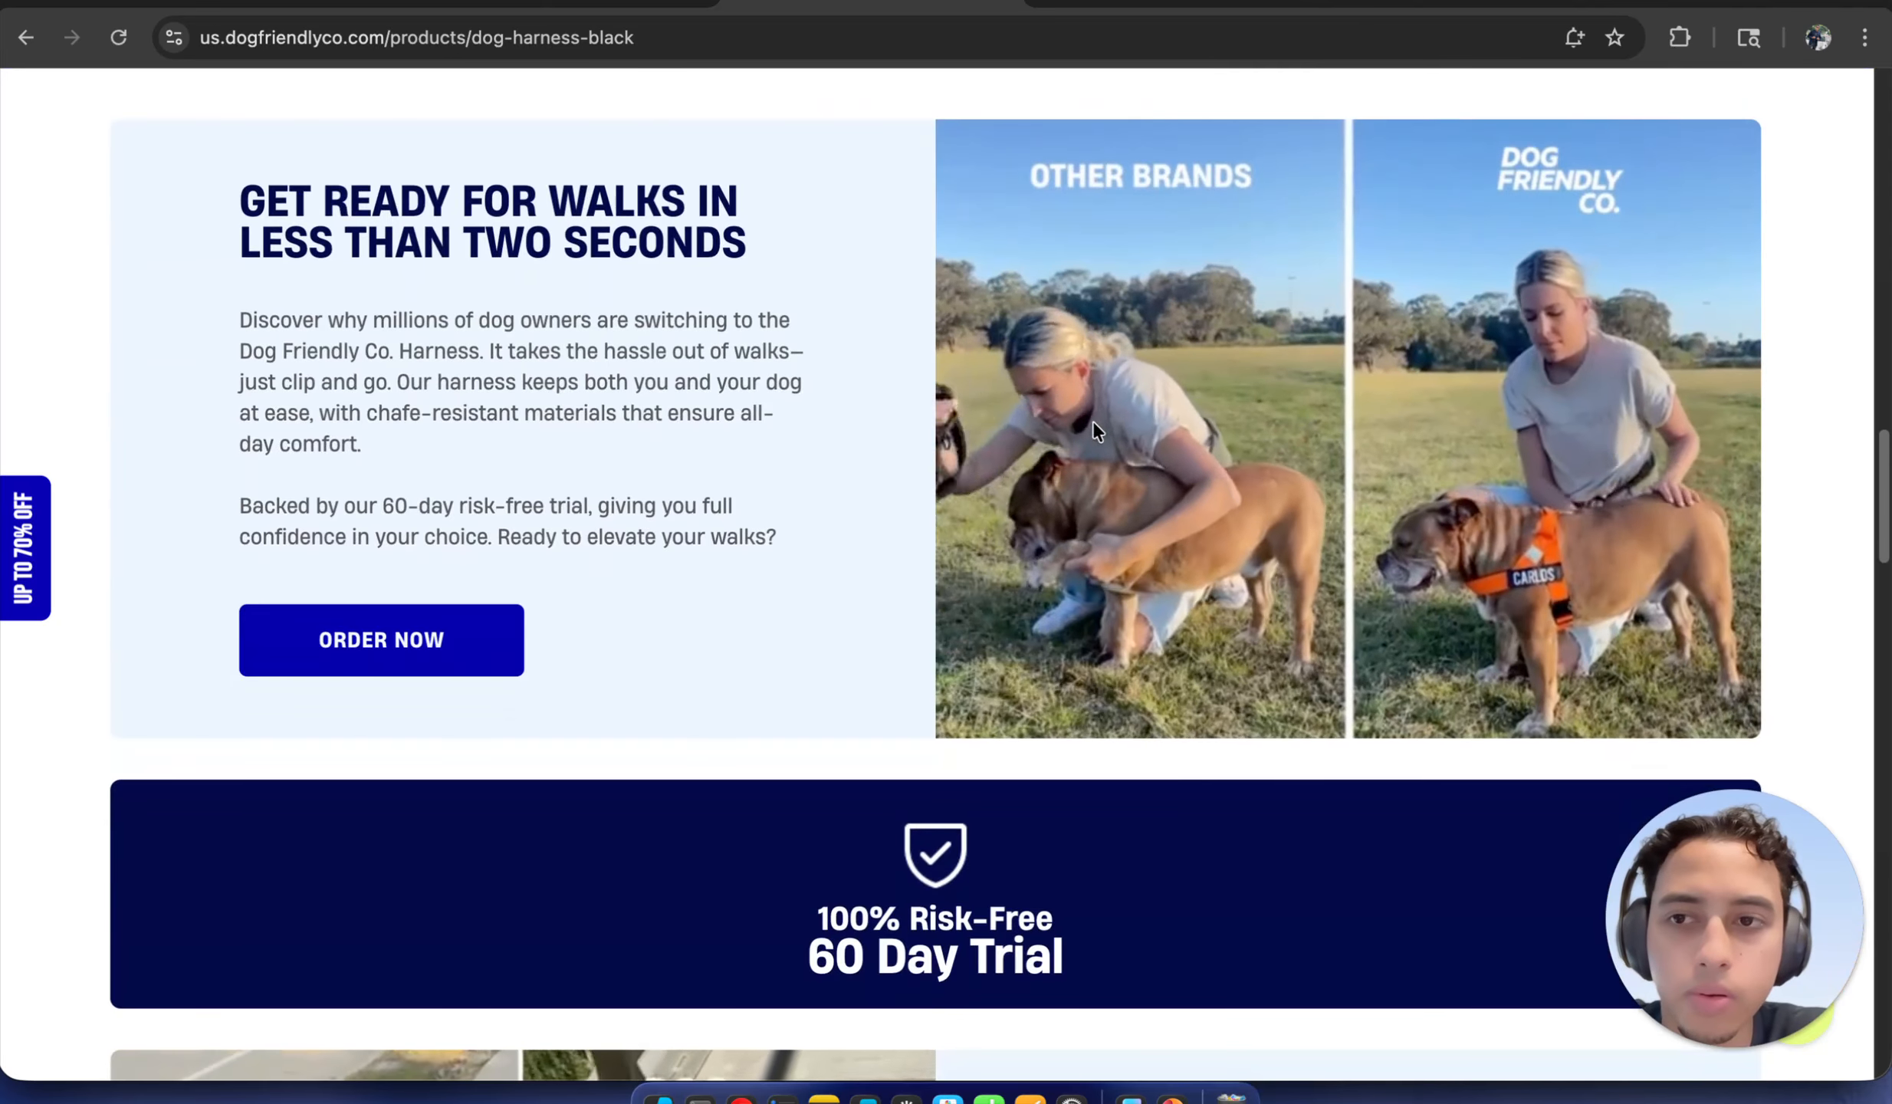
pyautogui.scroll(-3, 1087, 412)
pyautogui.scroll(-3, 1088, 412)
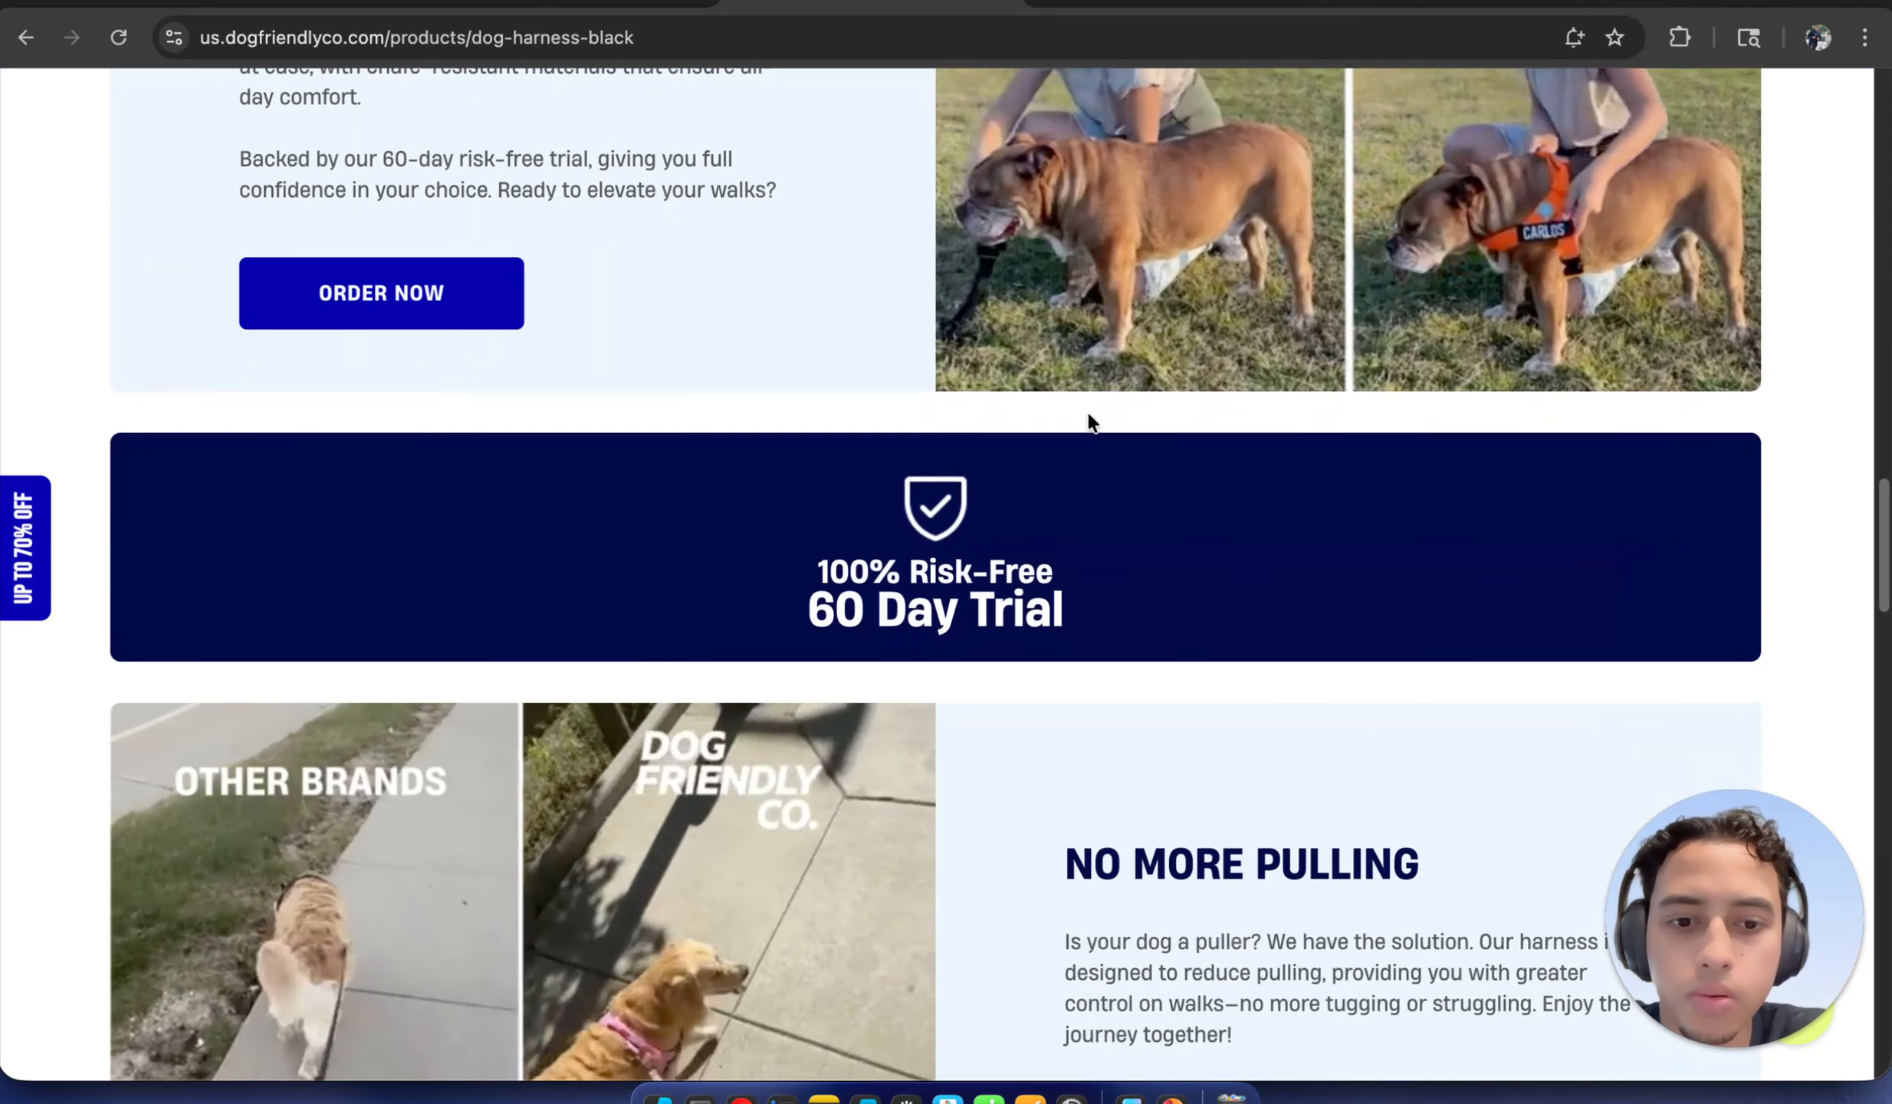
pyautogui.scroll(-5, 1087, 410)
pyautogui.scroll(-3, 1086, 409)
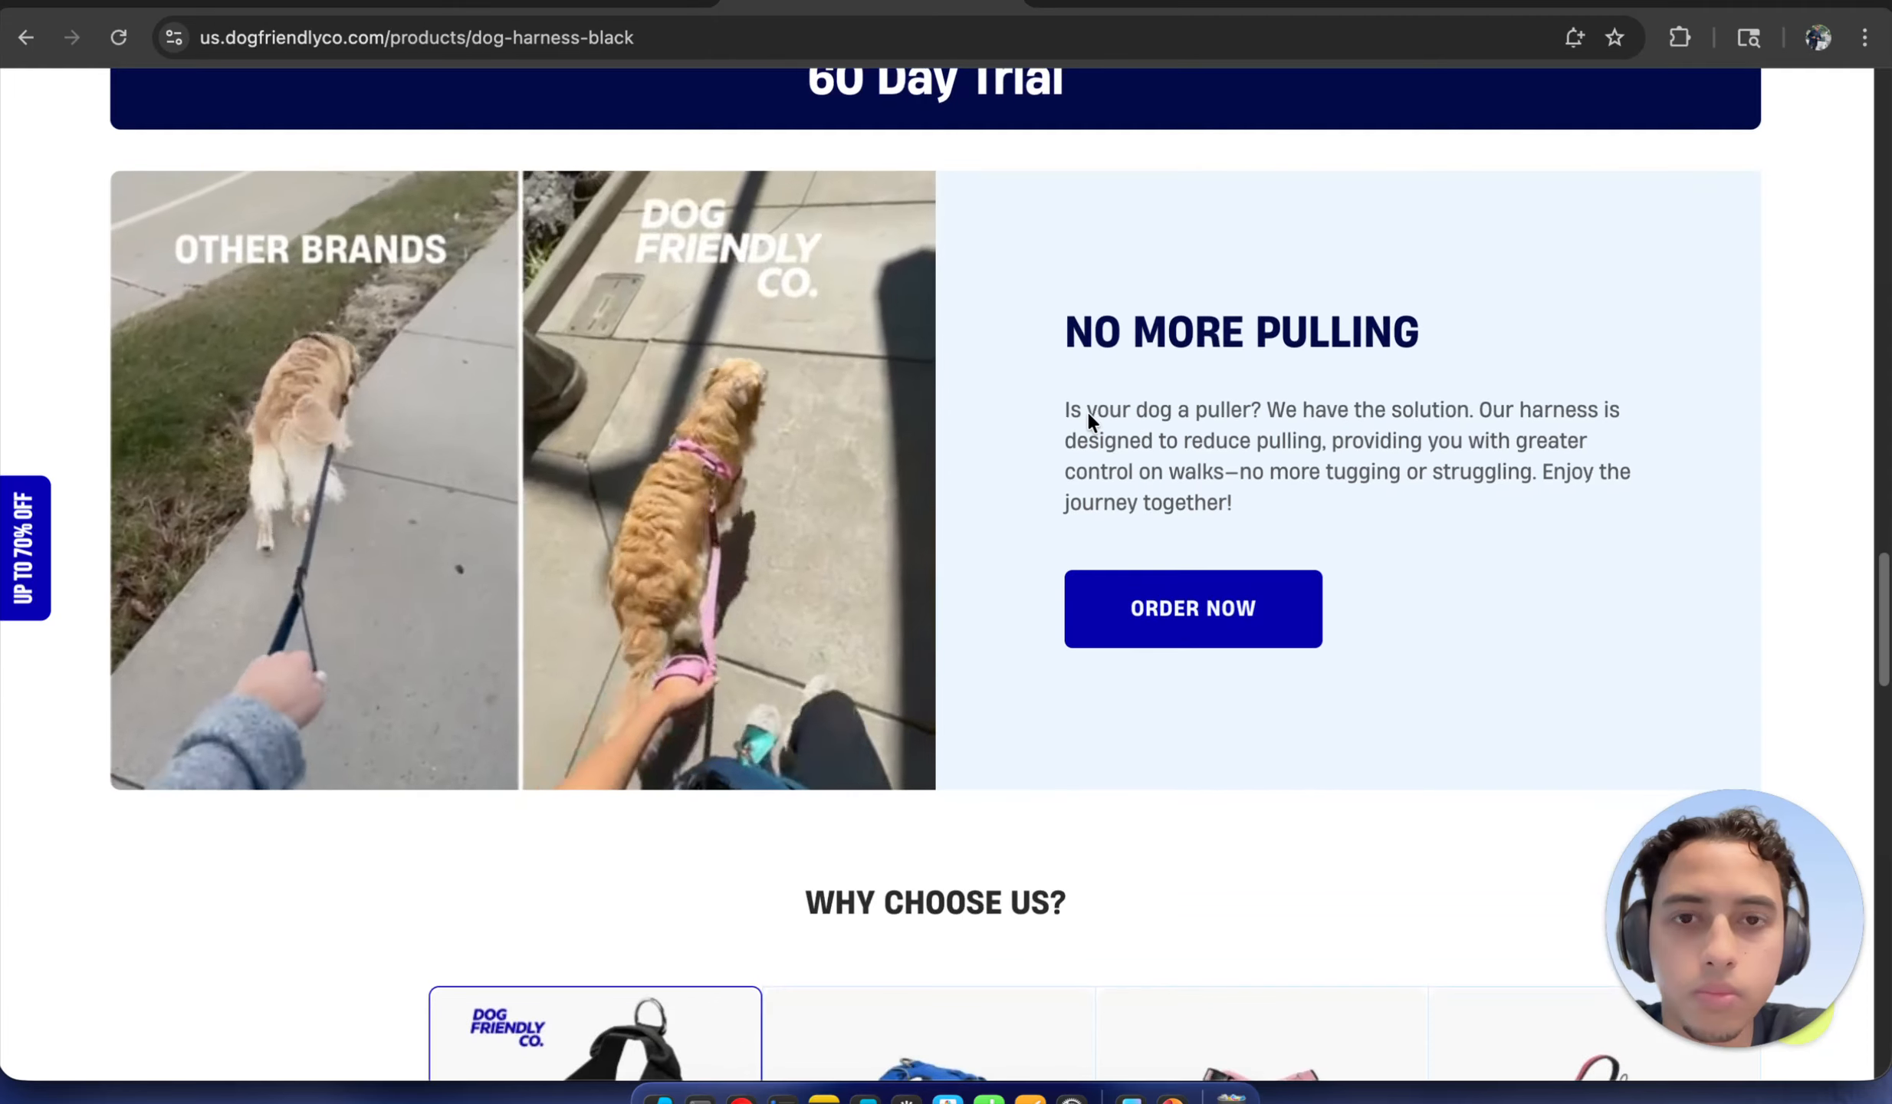
pyautogui.scroll(3, 1086, 409)
pyautogui.scroll(10, 1086, 410)
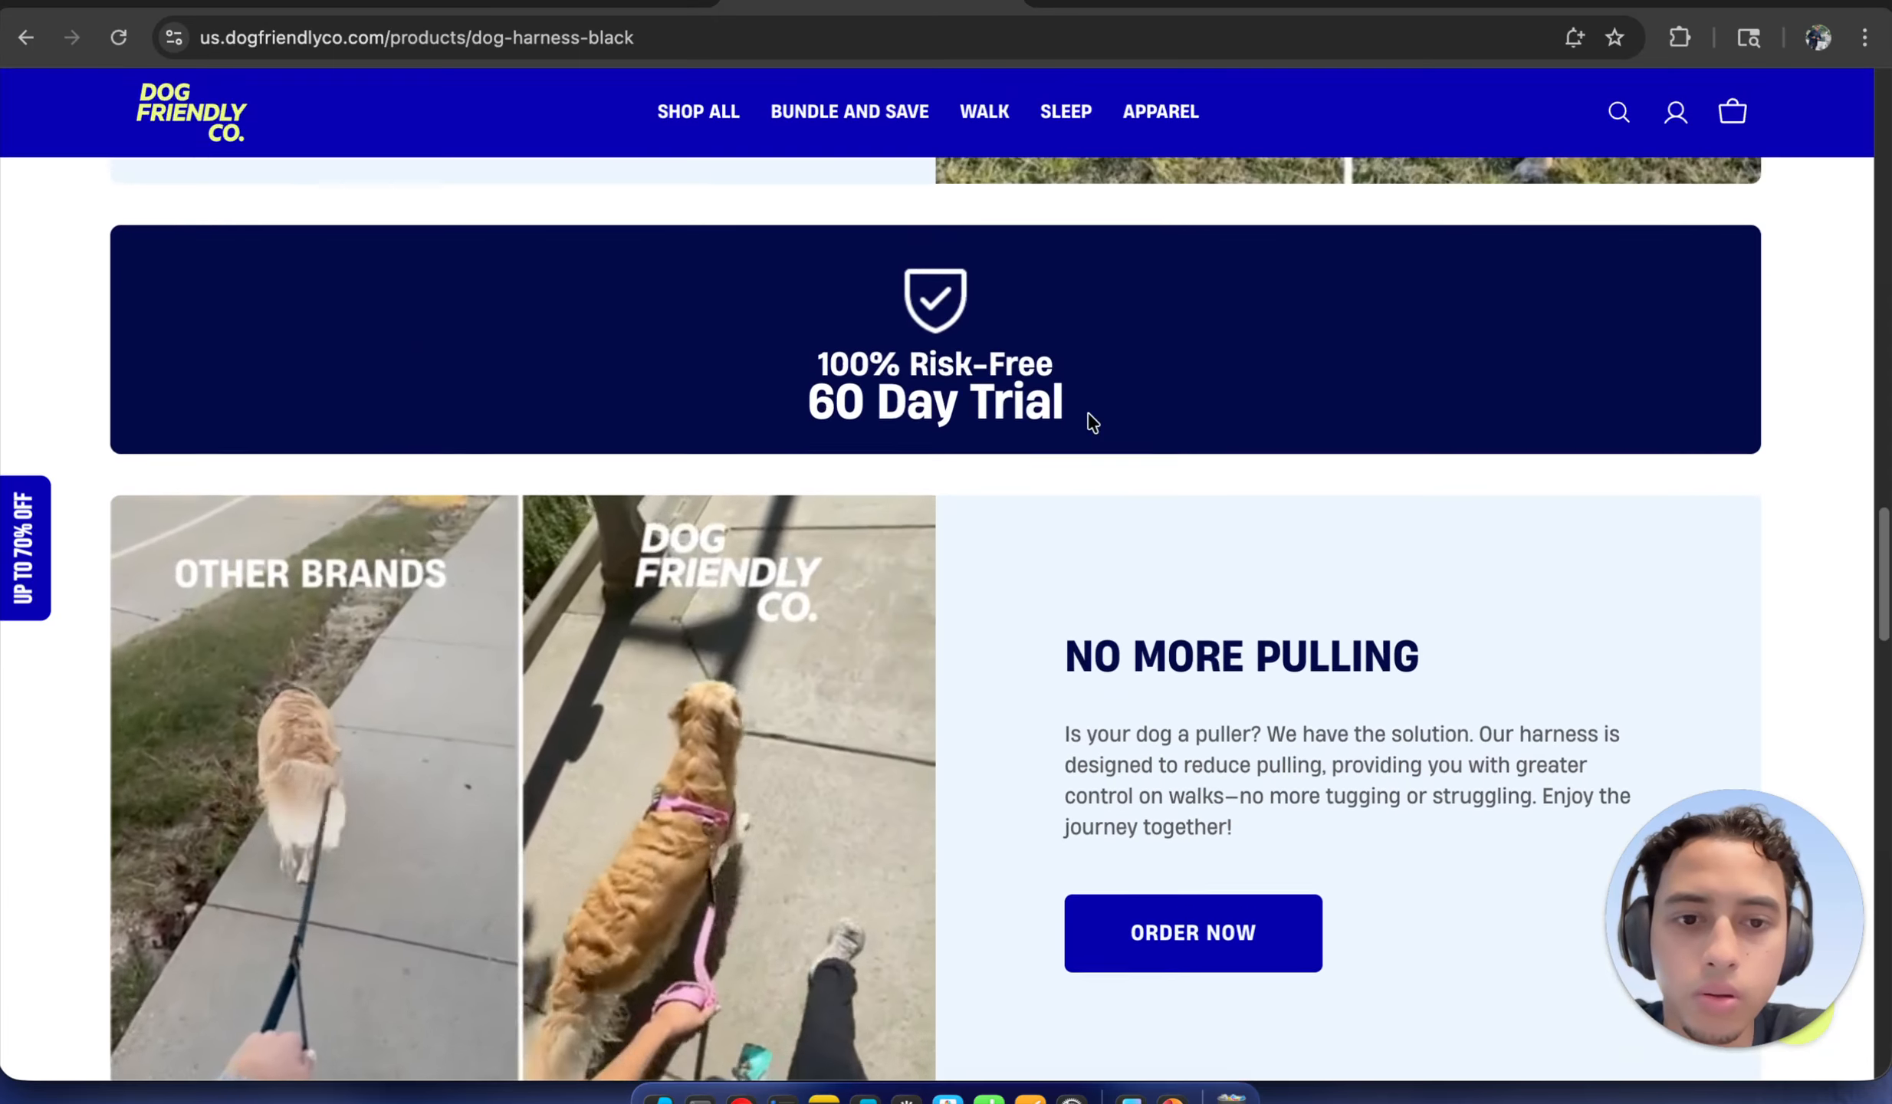
pyautogui.scroll(4, 1088, 414)
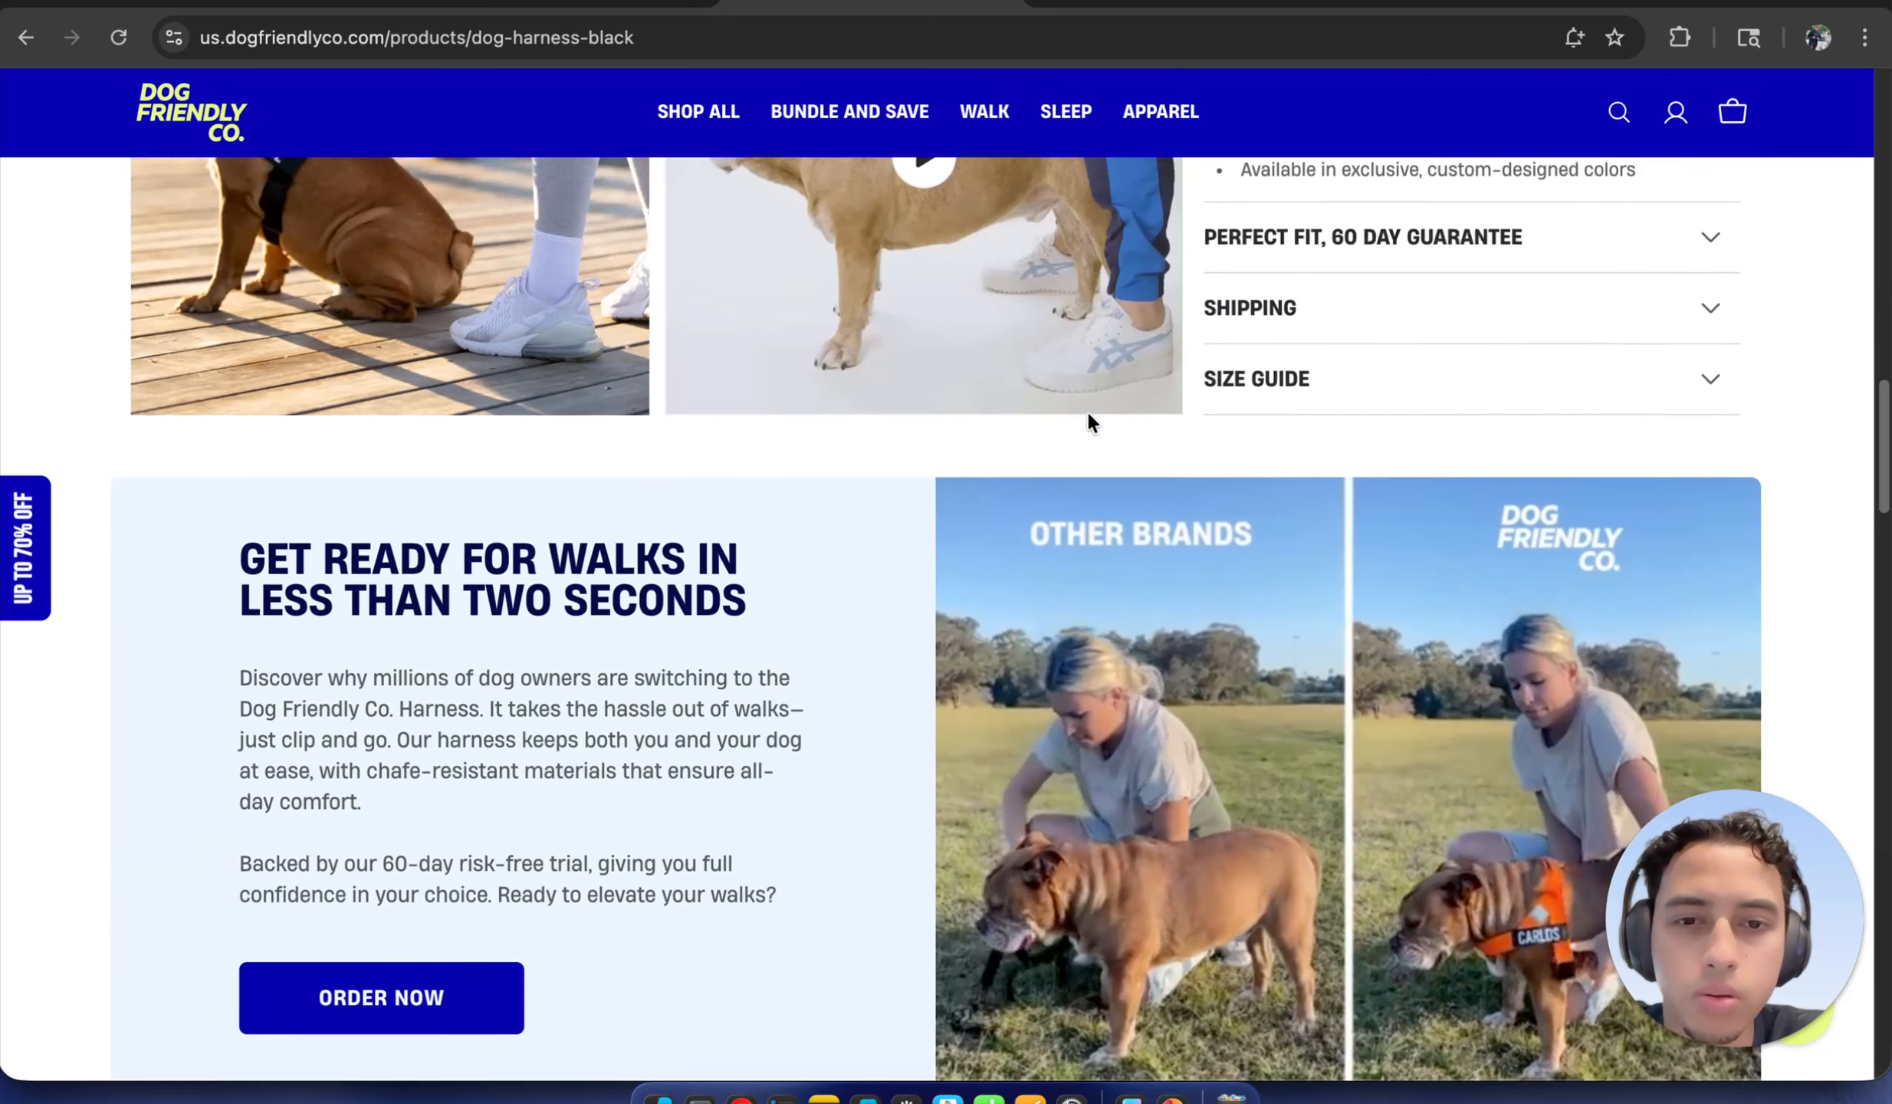
# Reread the harness page's benefit bullets, image callouts and Product Details for how the harness works, including the heavy-duty D-ring
pyautogui.scroll(12, 1090, 424)
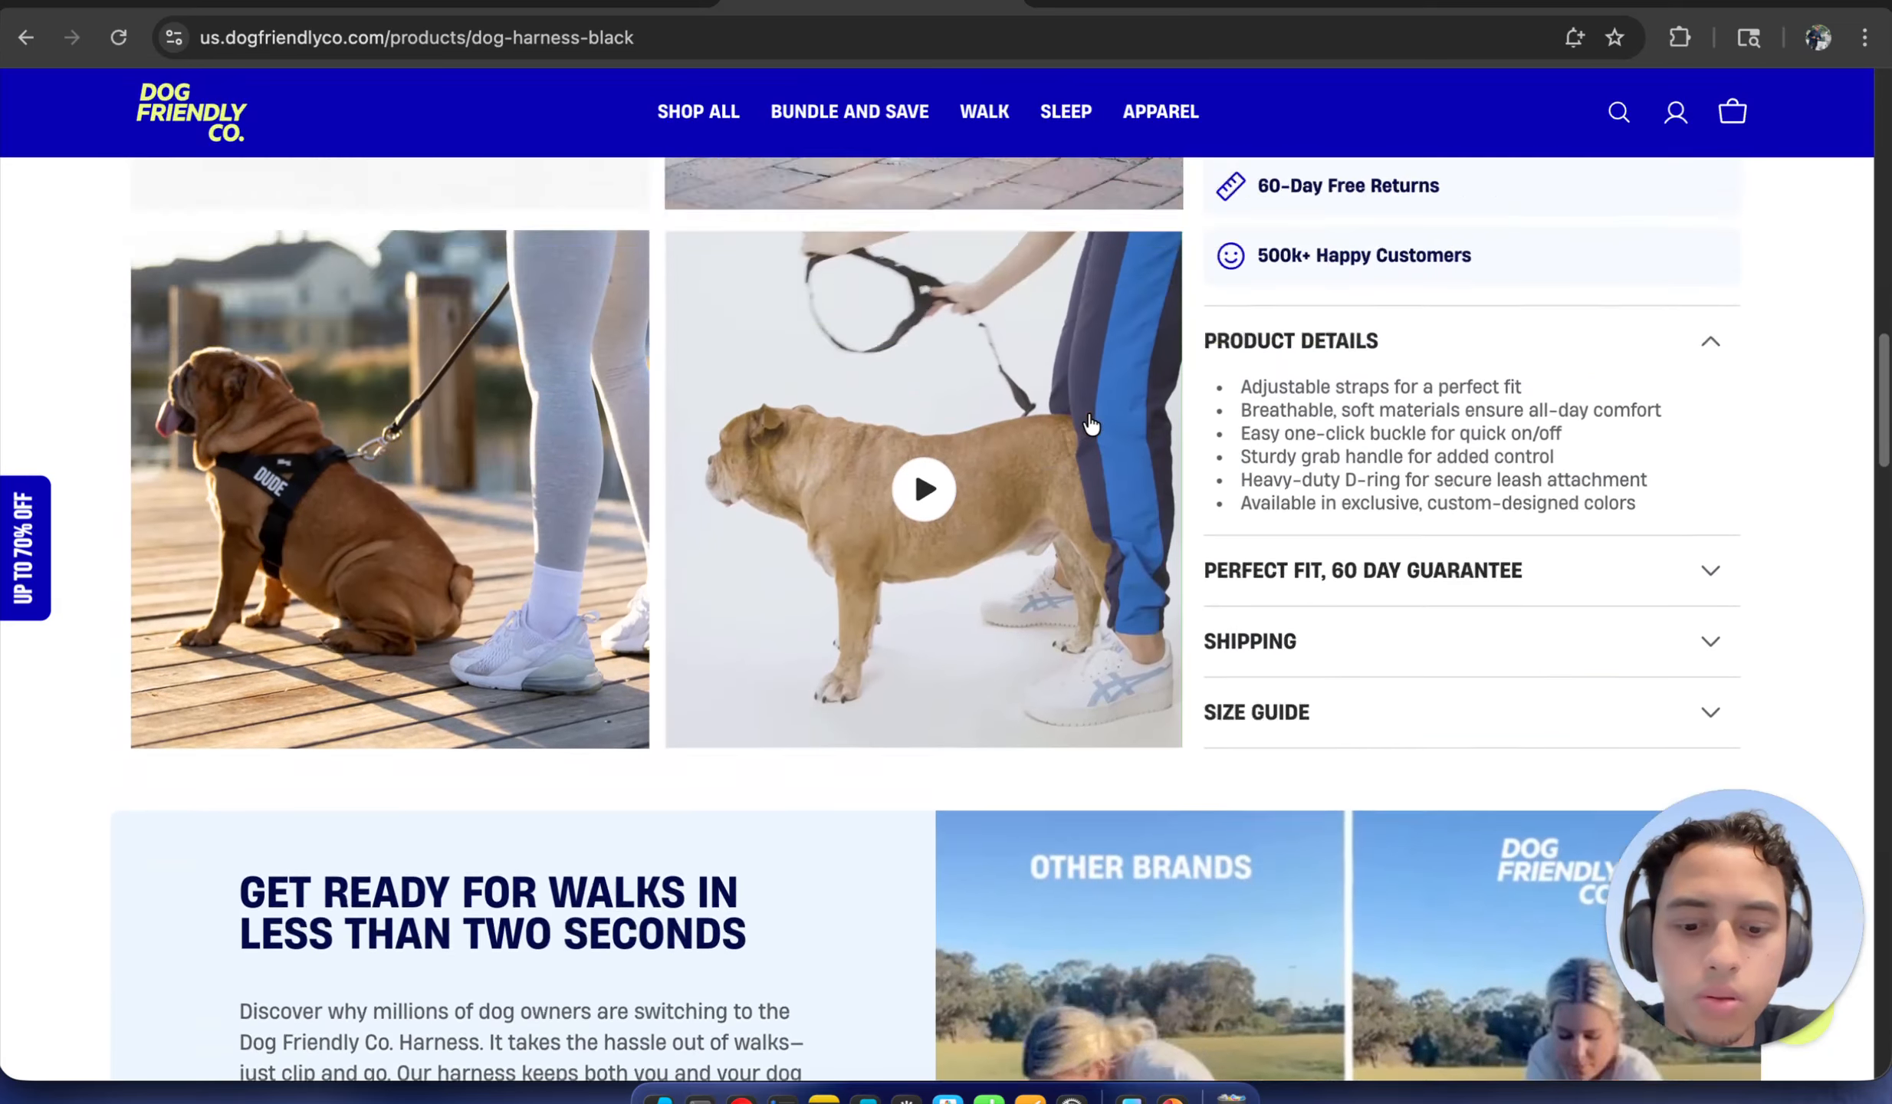
pyautogui.scroll(6, 1090, 423)
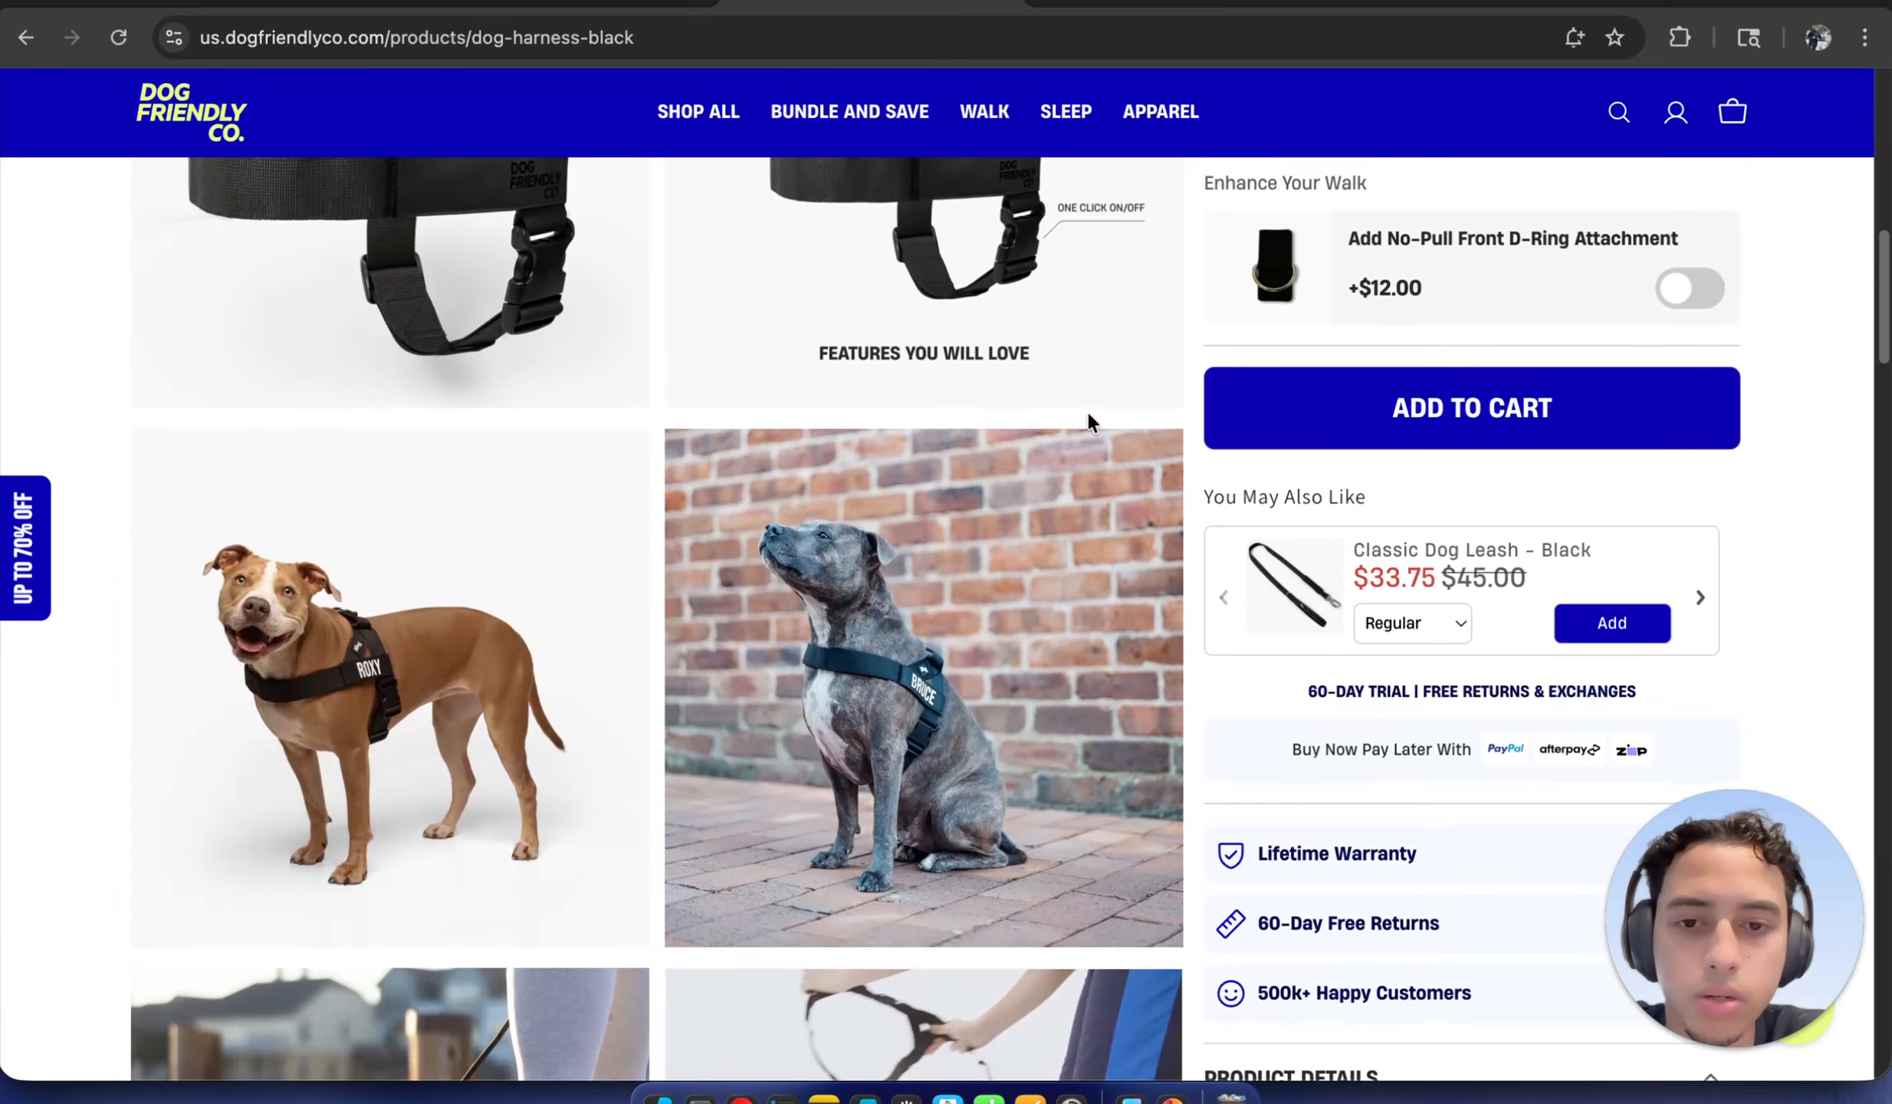
pyautogui.scroll(6, 1086, 410)
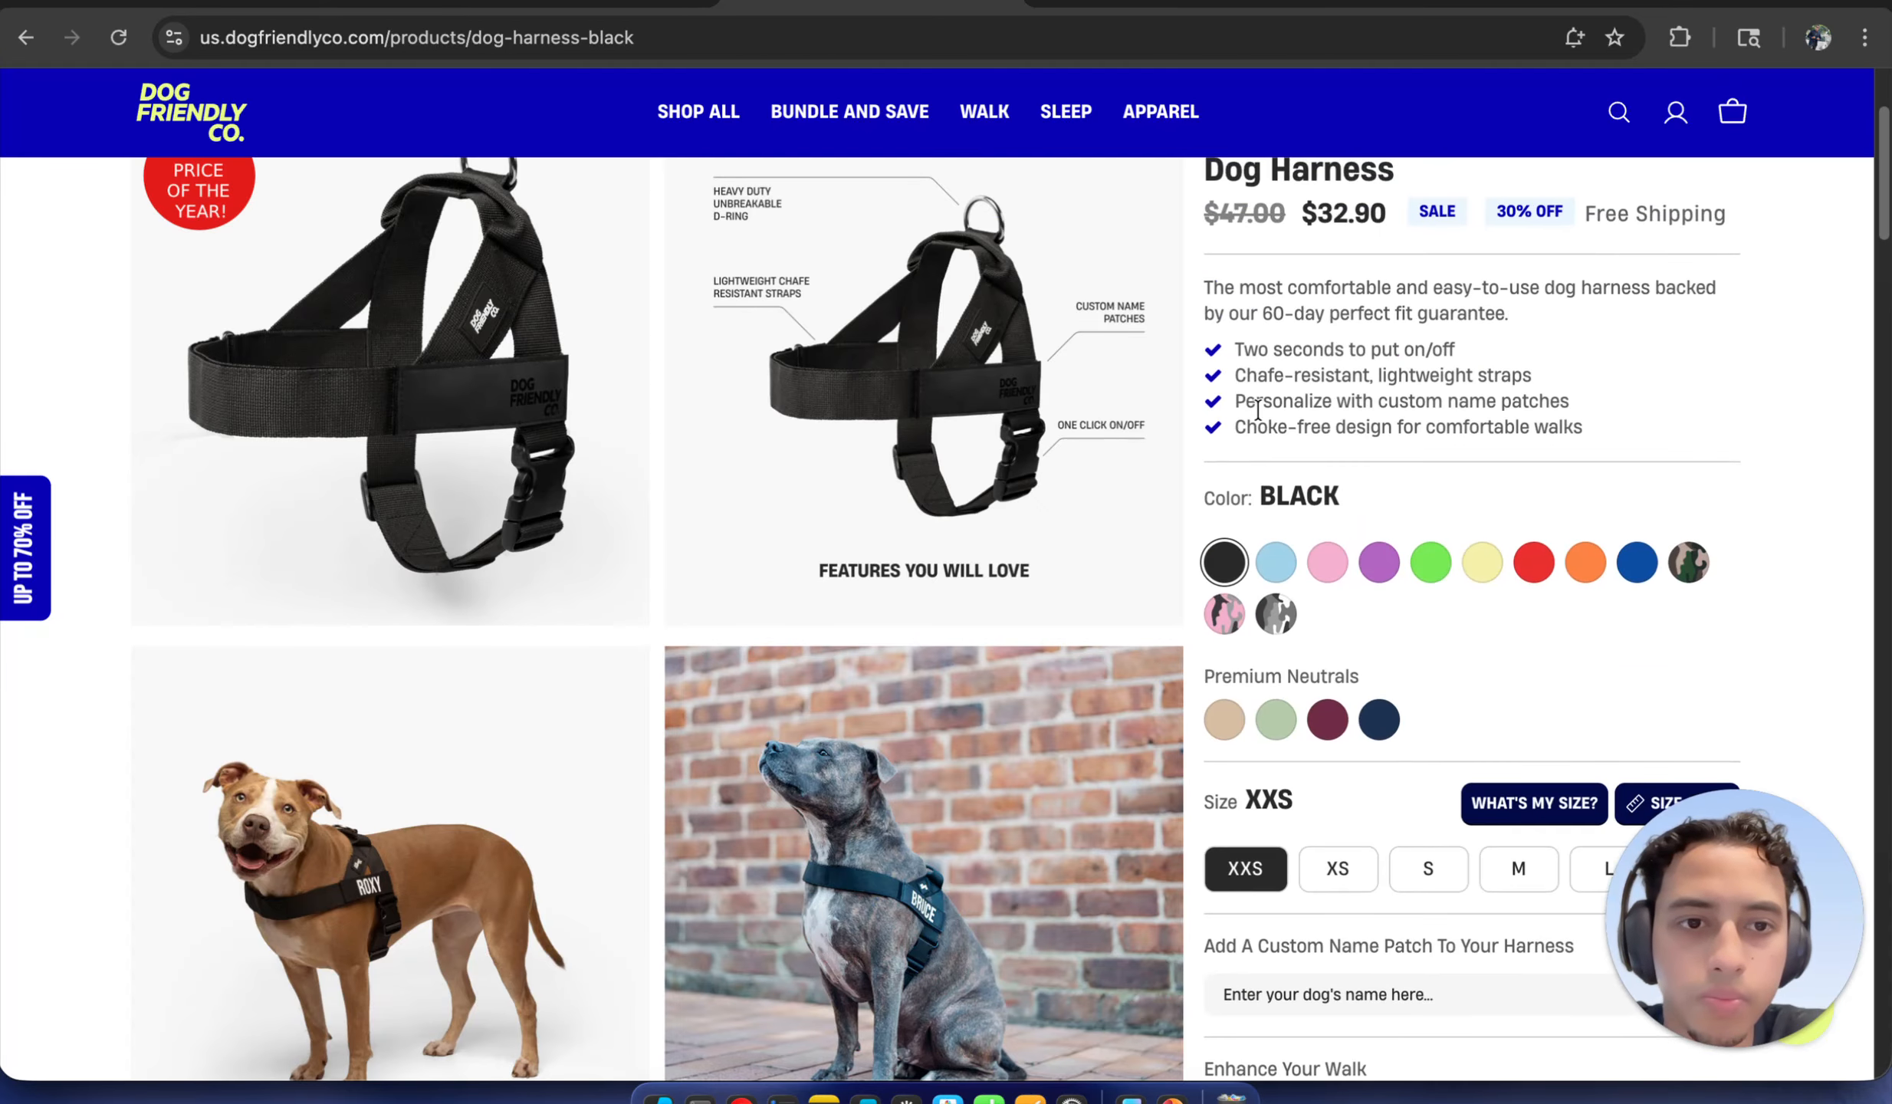
pyautogui.scroll(1, 1256, 406)
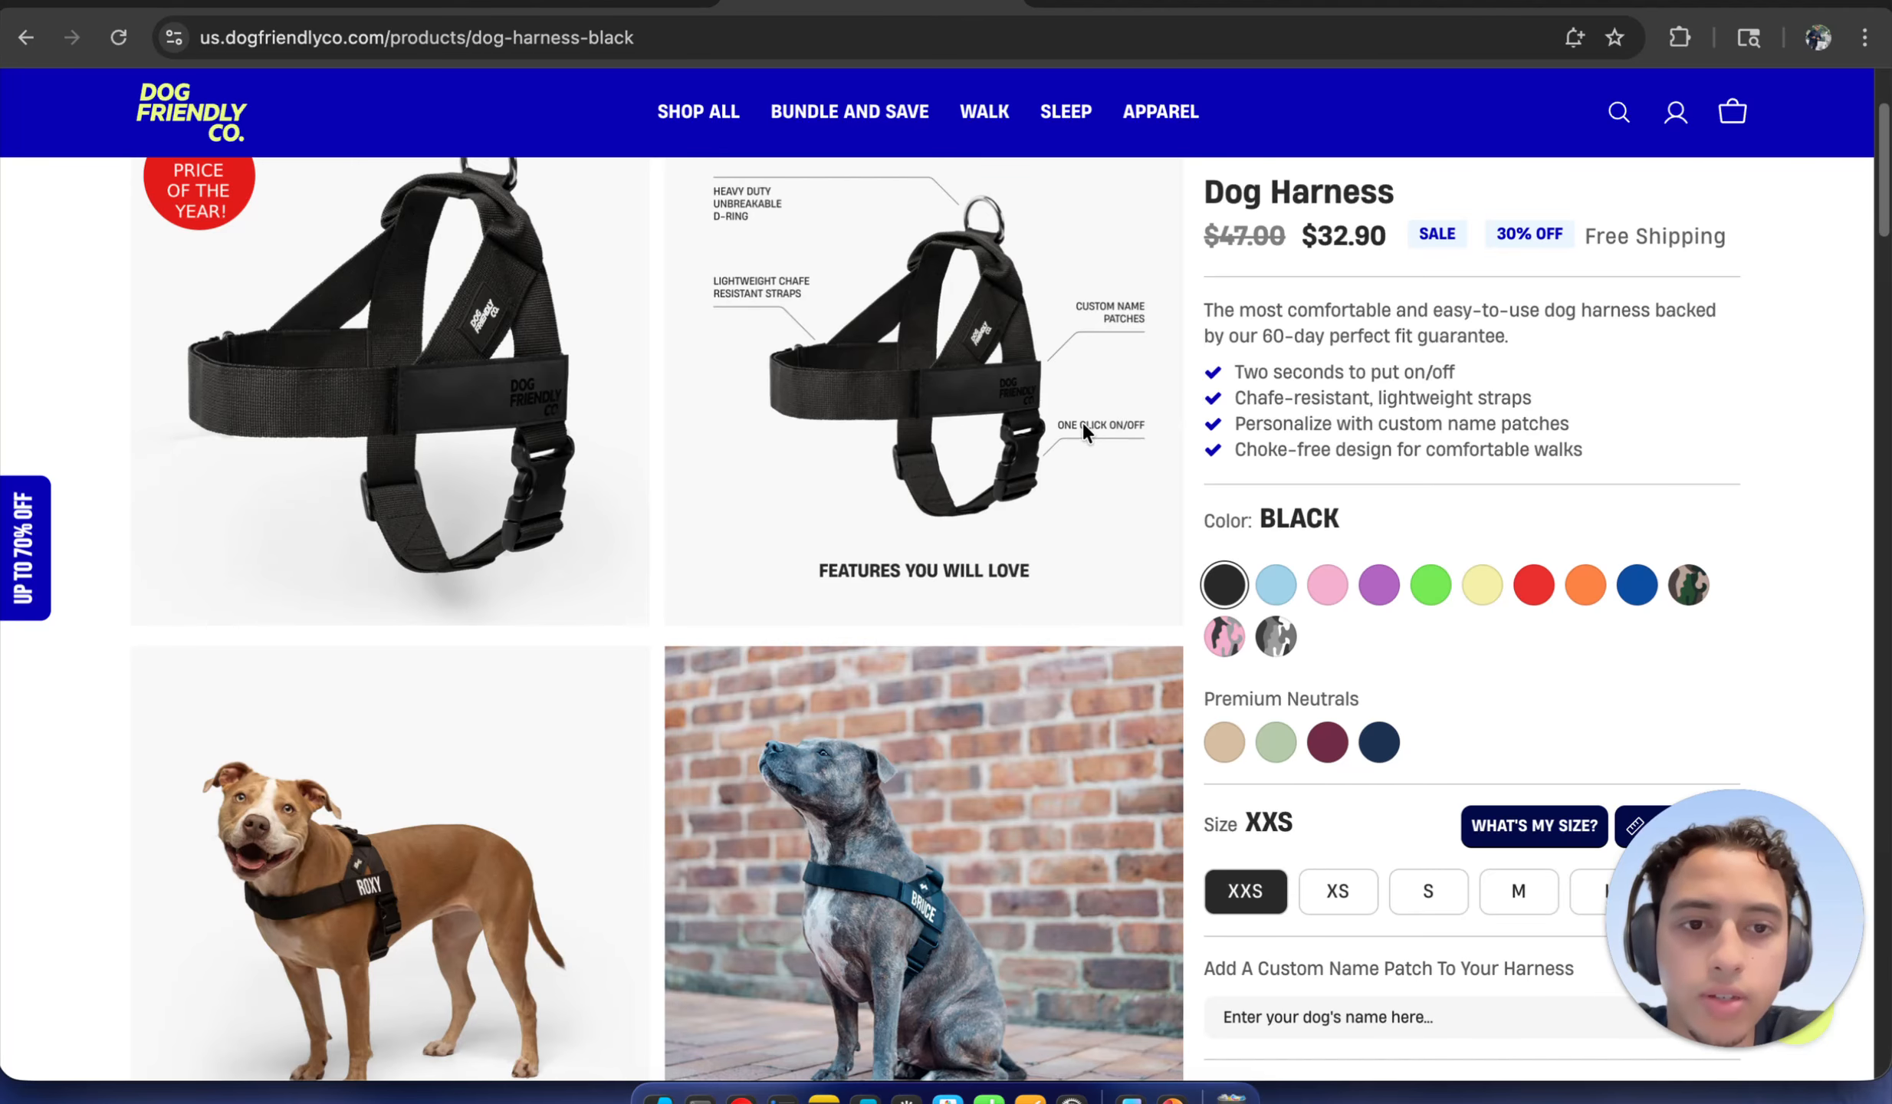
pyautogui.scroll(-9, 1082, 432)
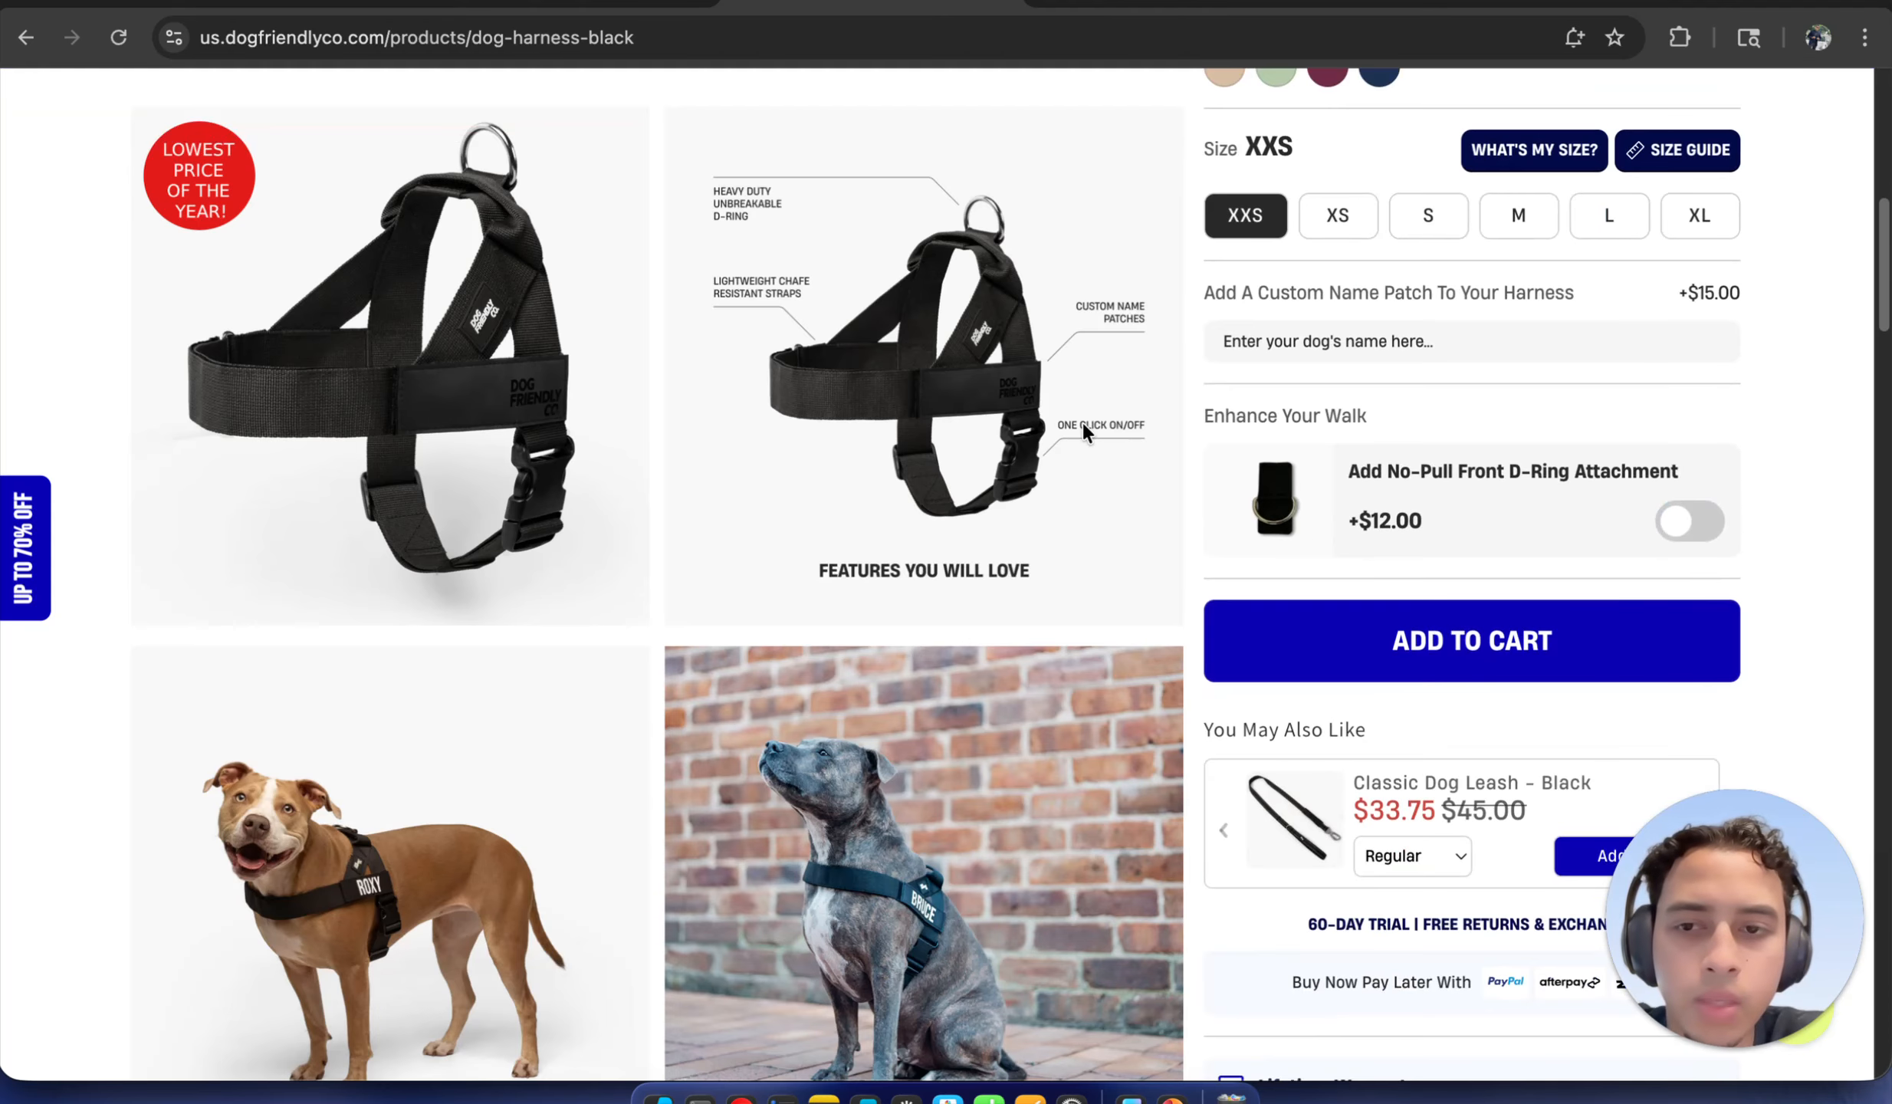
pyautogui.scroll(-10, 1196, 591)
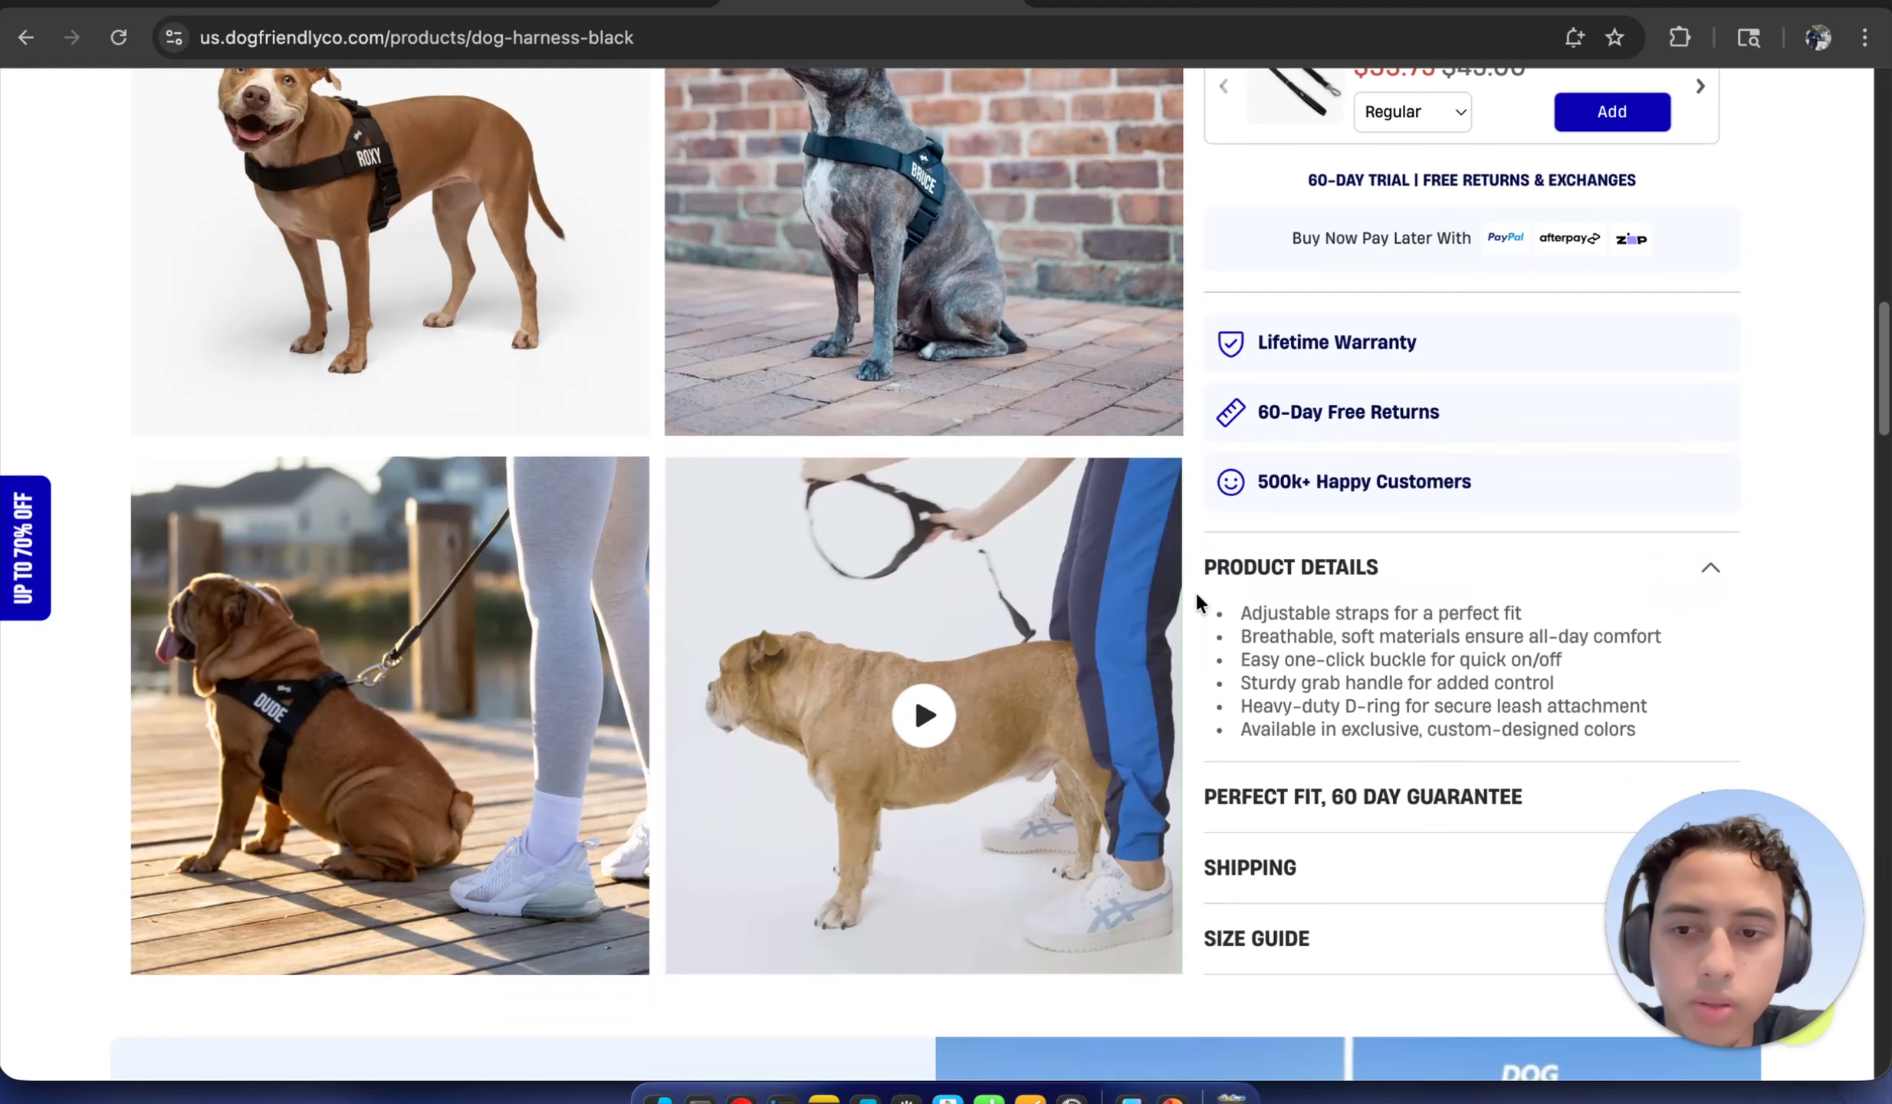
pyautogui.scroll(-3, 1196, 598)
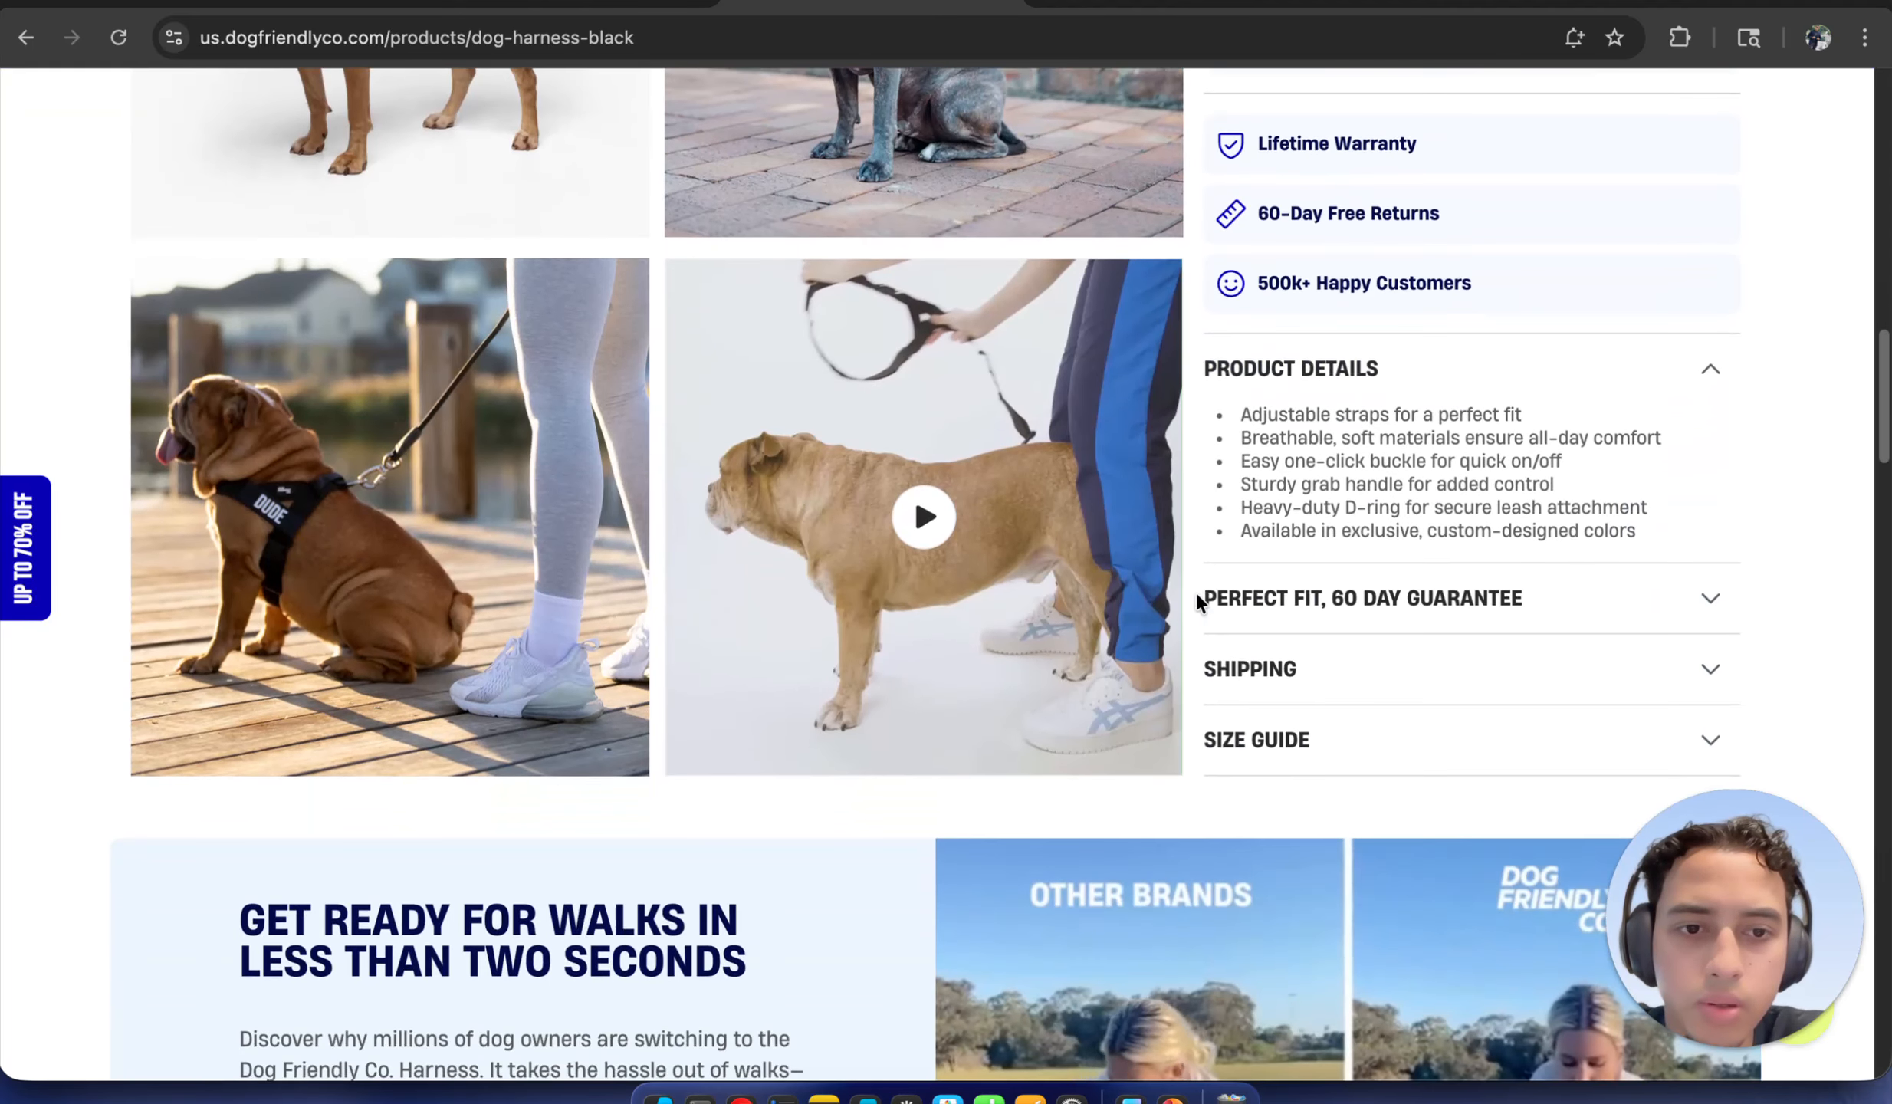
pyautogui.moveTo(1240, 508); pyautogui.dragTo(1363, 515)
pyautogui.scroll(6, 1336, 479)
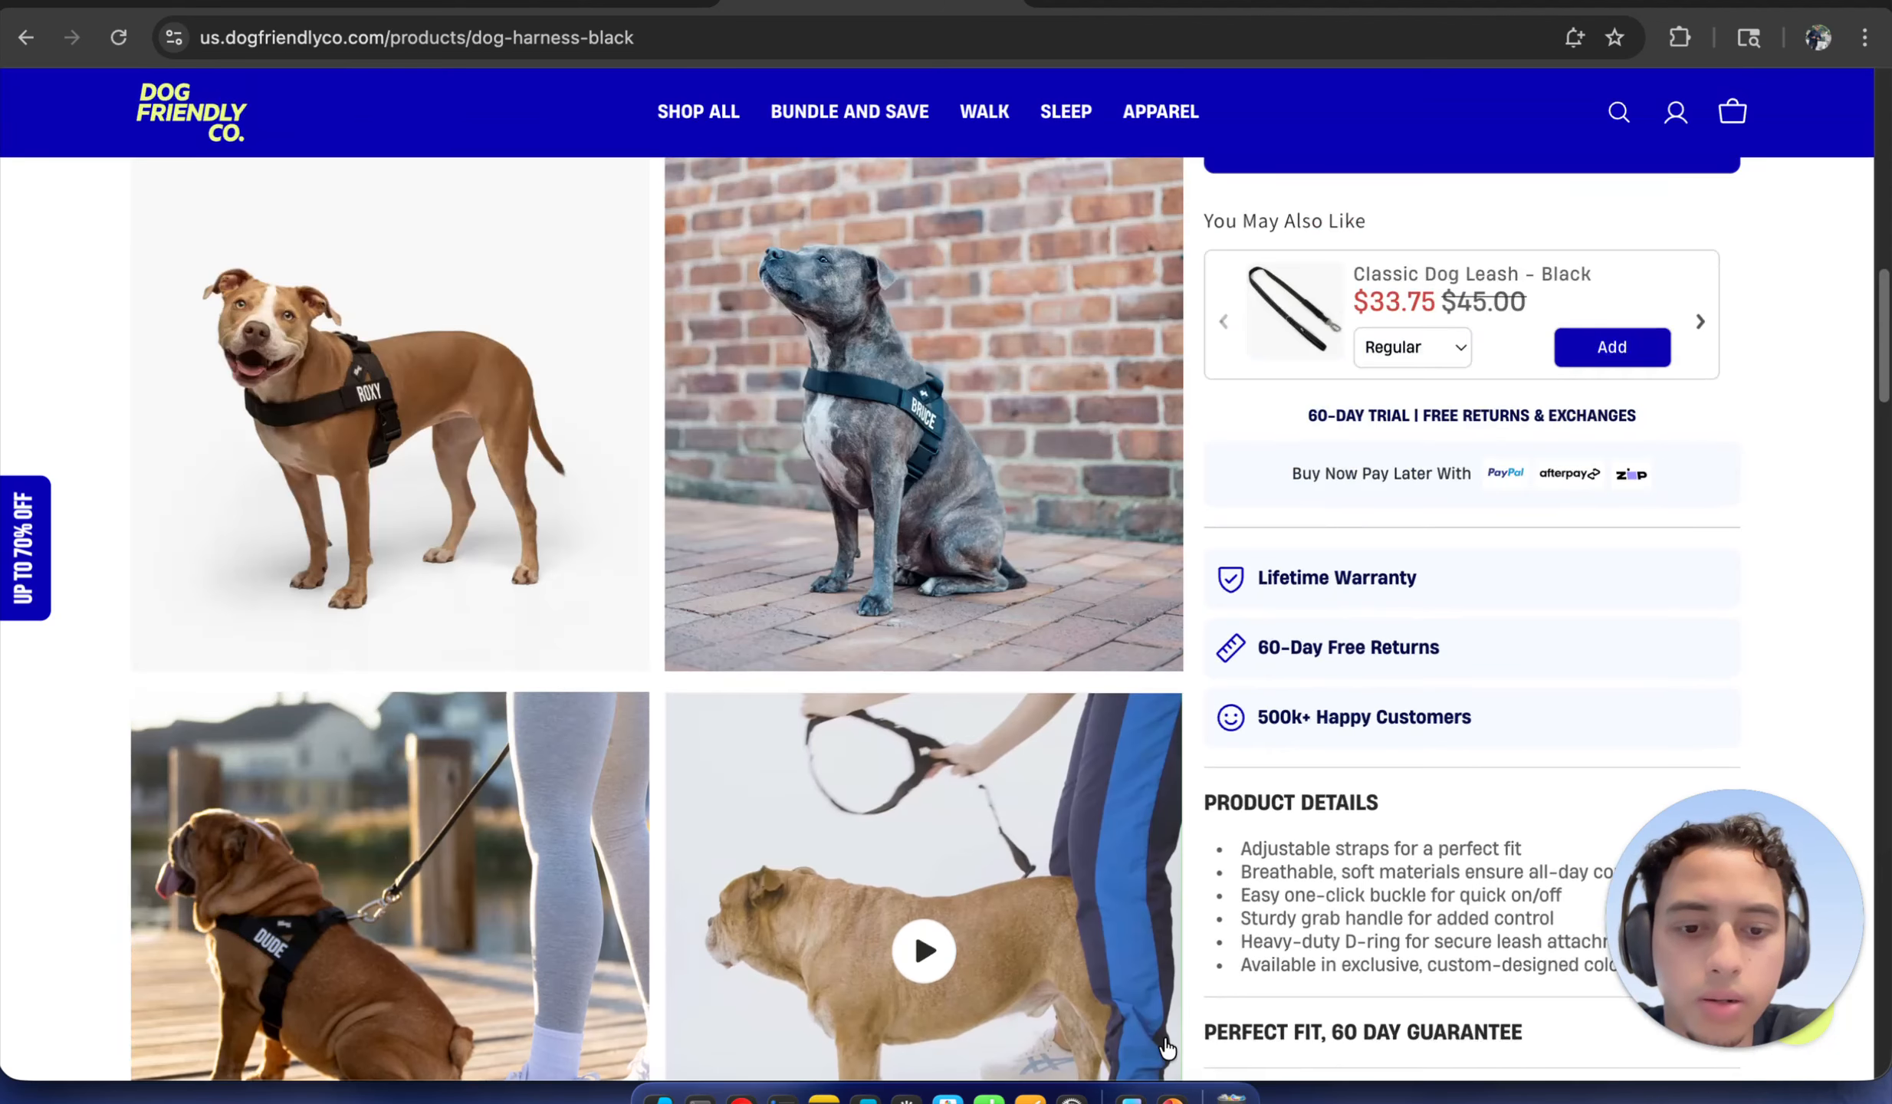
# Switch to Word and begin the HOW answer under its instructions: "The product is a harness that goes on top of the dog and is used"
pyautogui.click(1131, 1096)
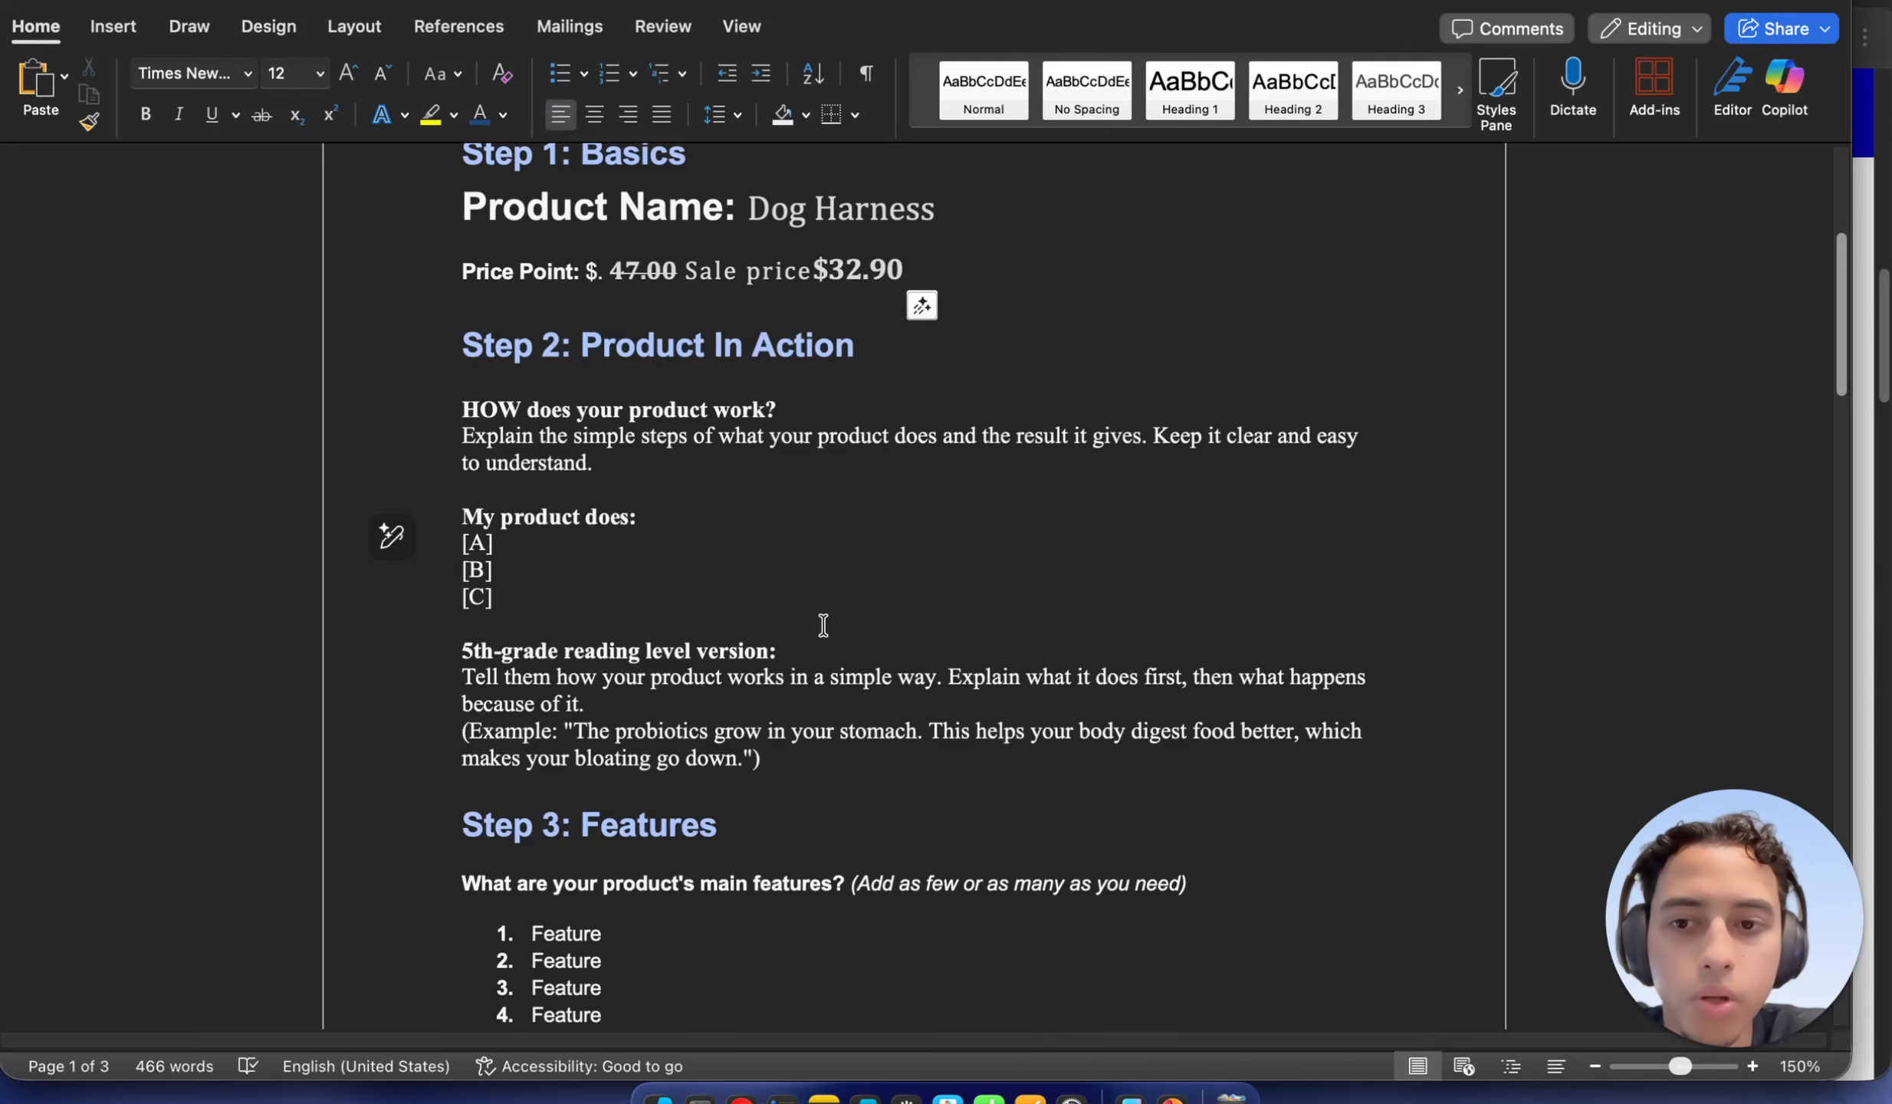
pyautogui.click(672, 483)
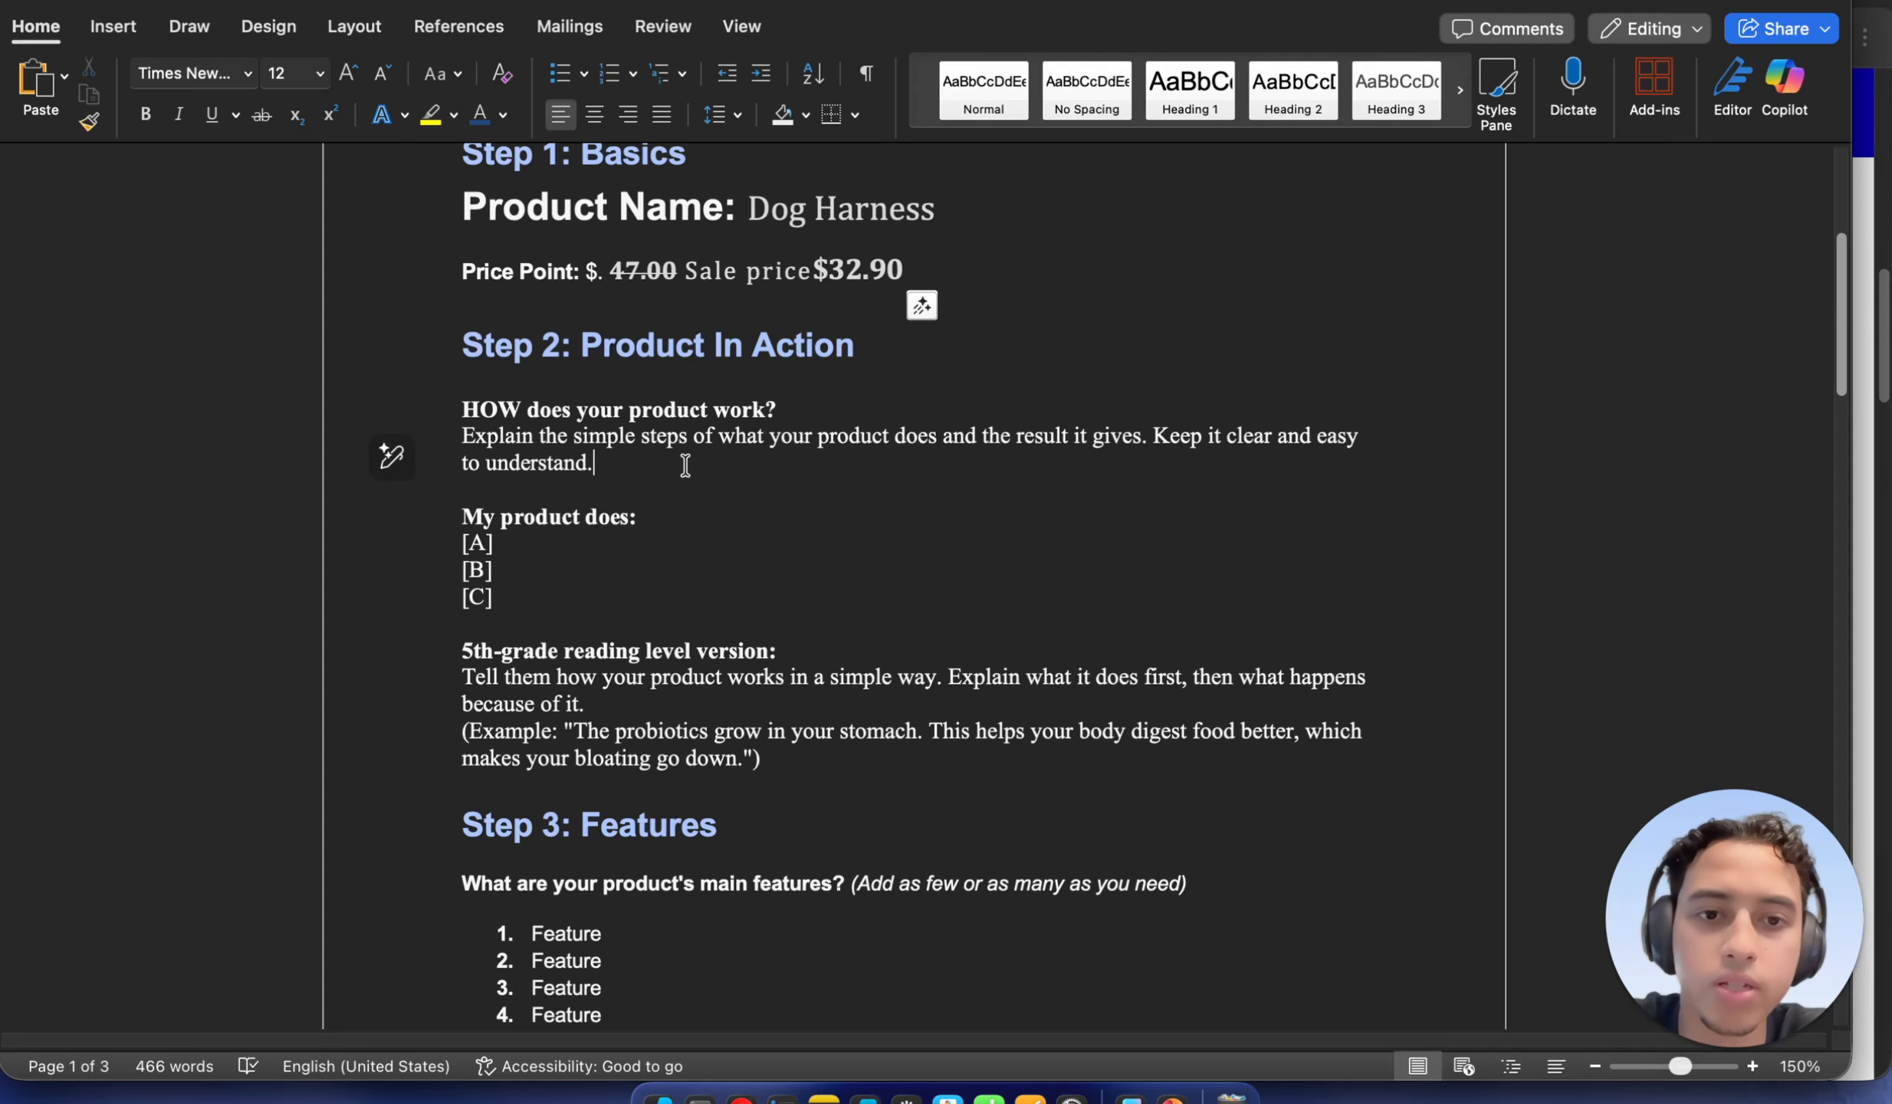
pyautogui.press('Return')
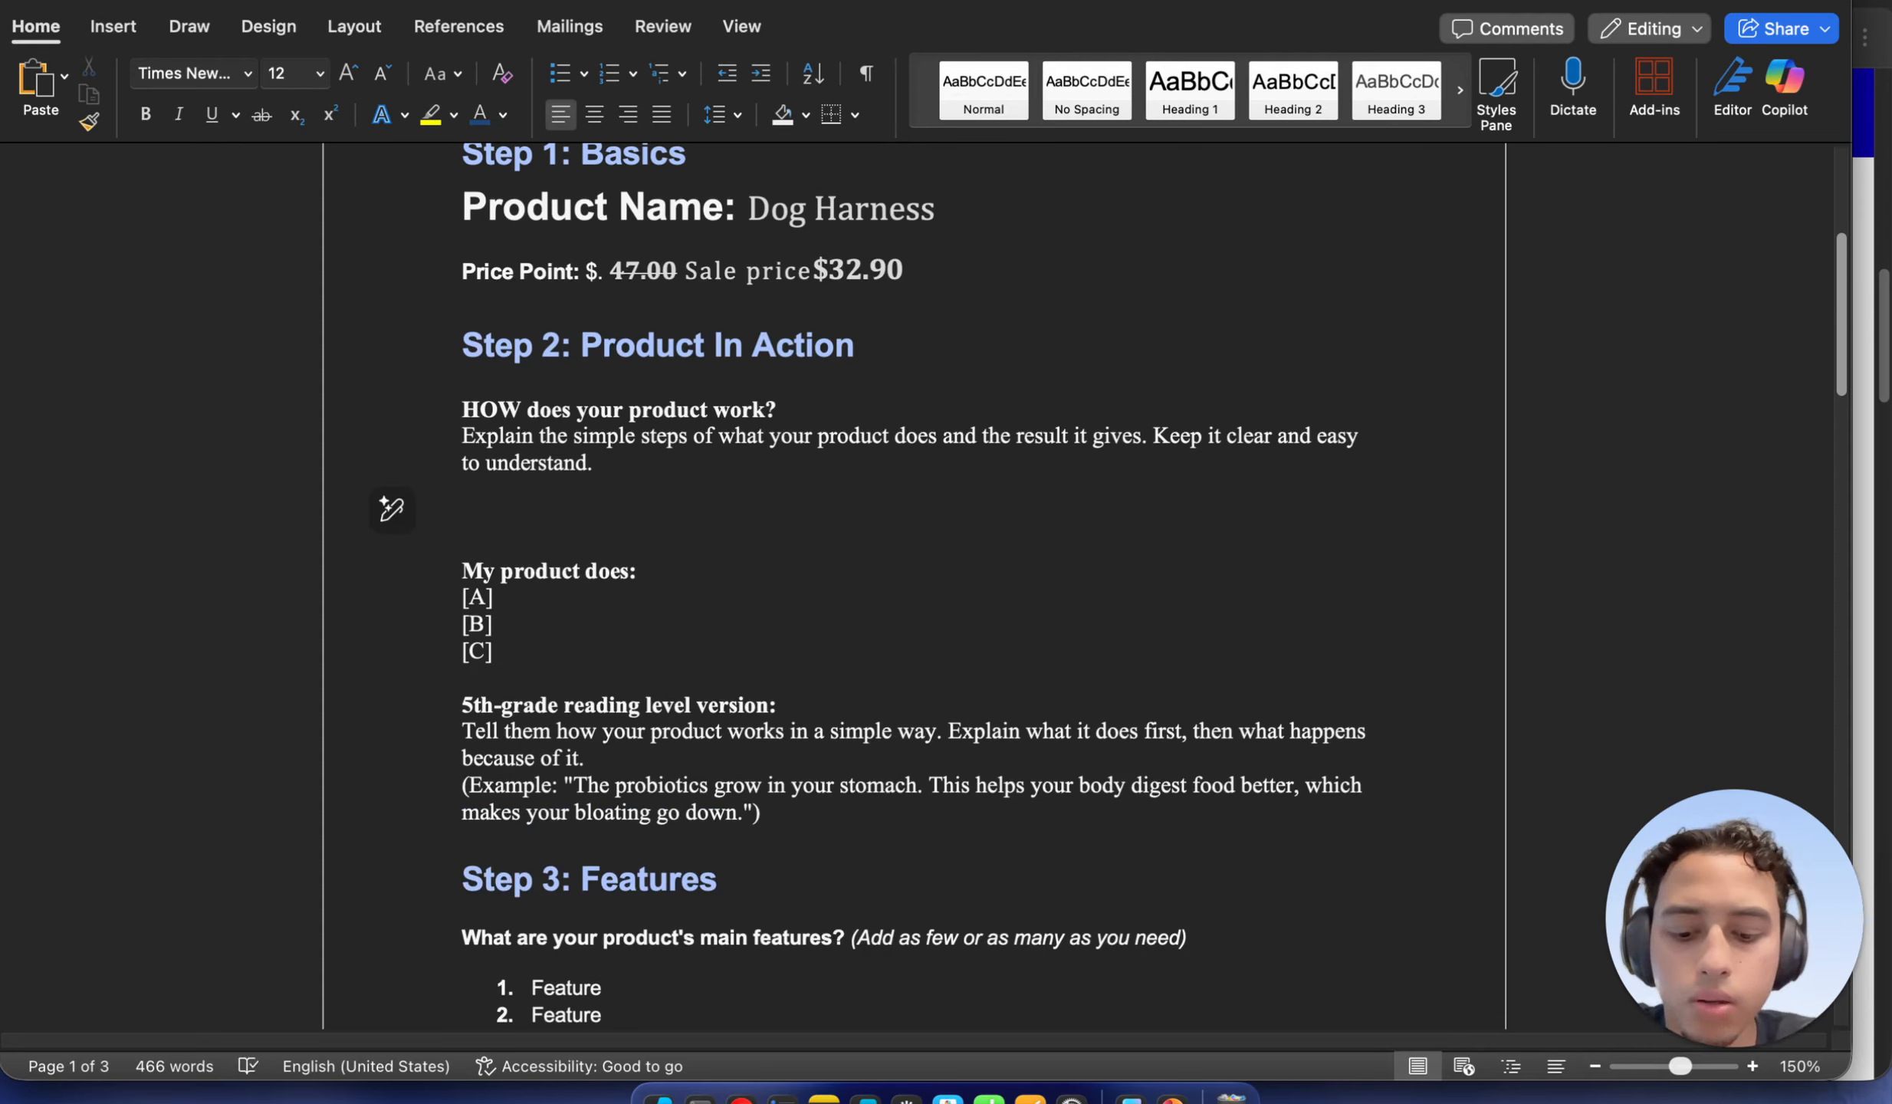
pyautogui.write('The')
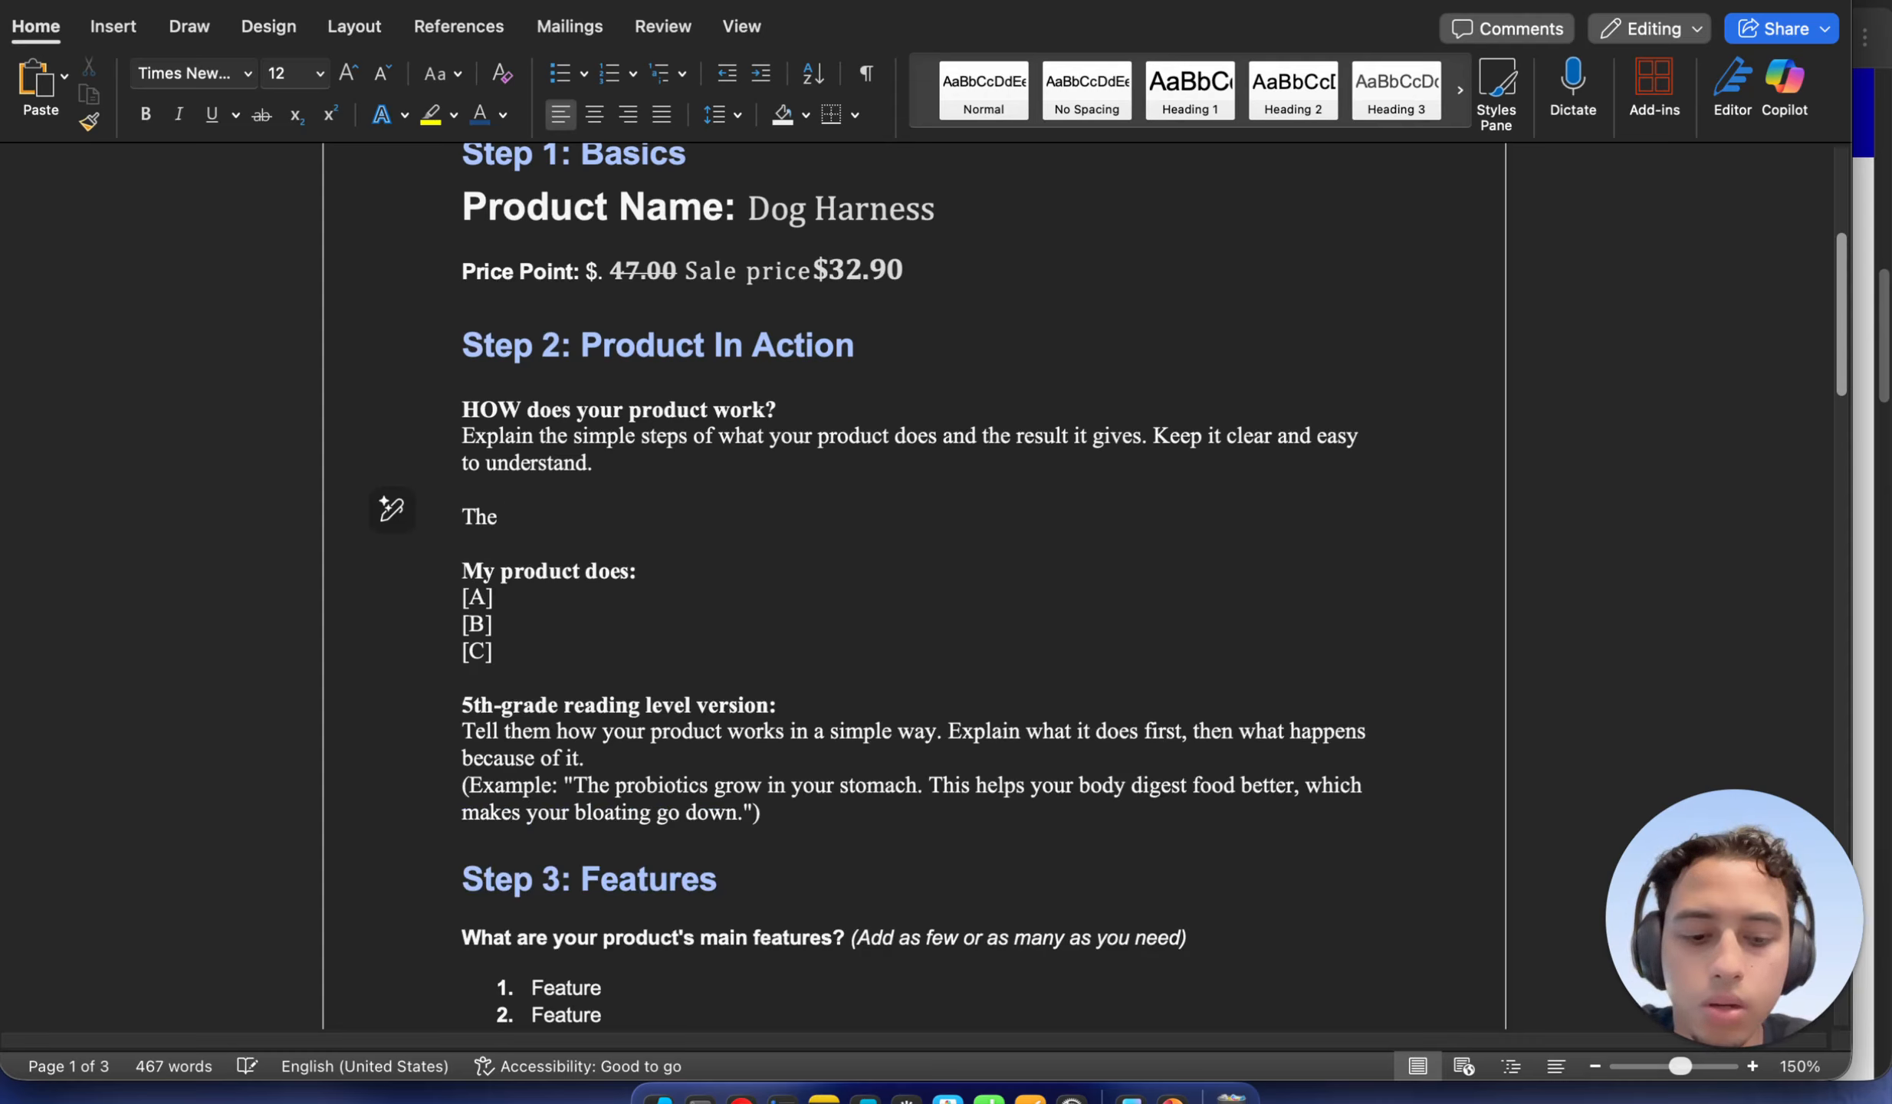
pyautogui.write(' product ')
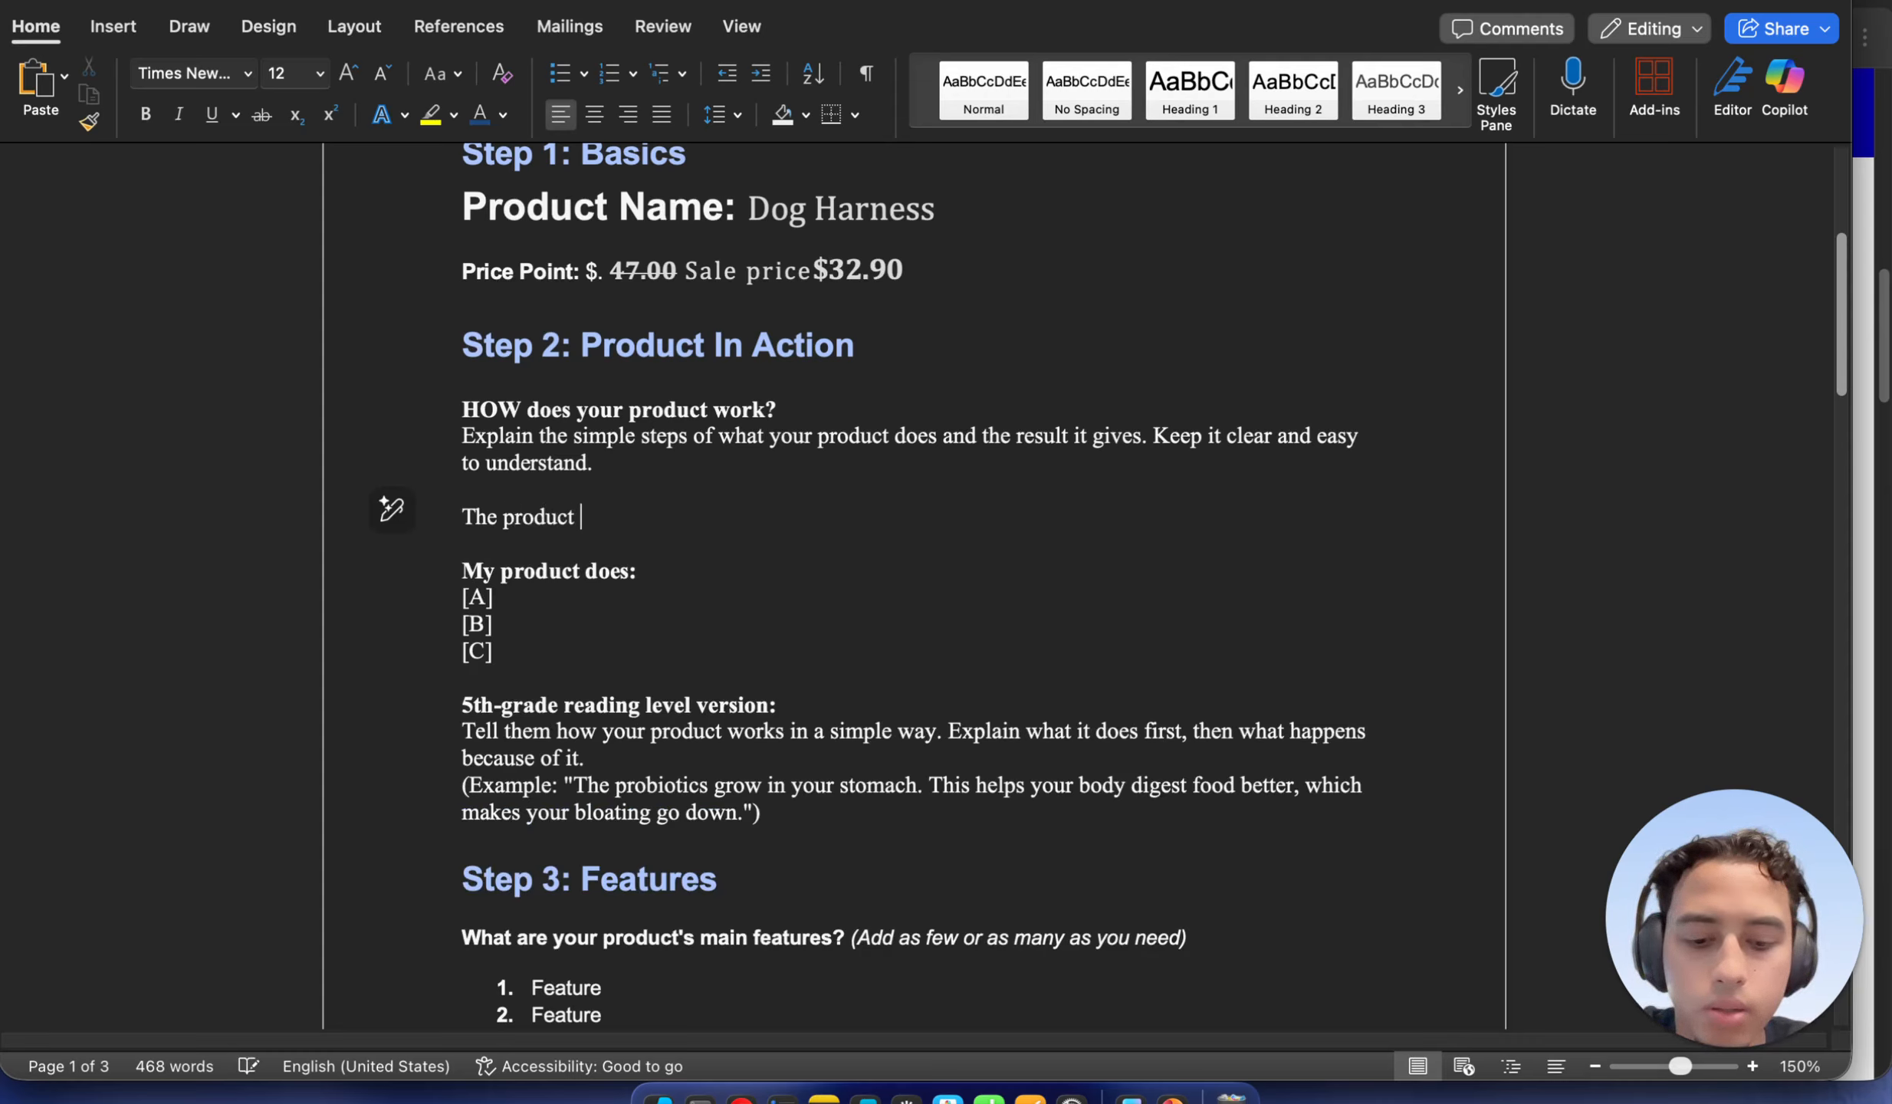
pyautogui.write('is a ')
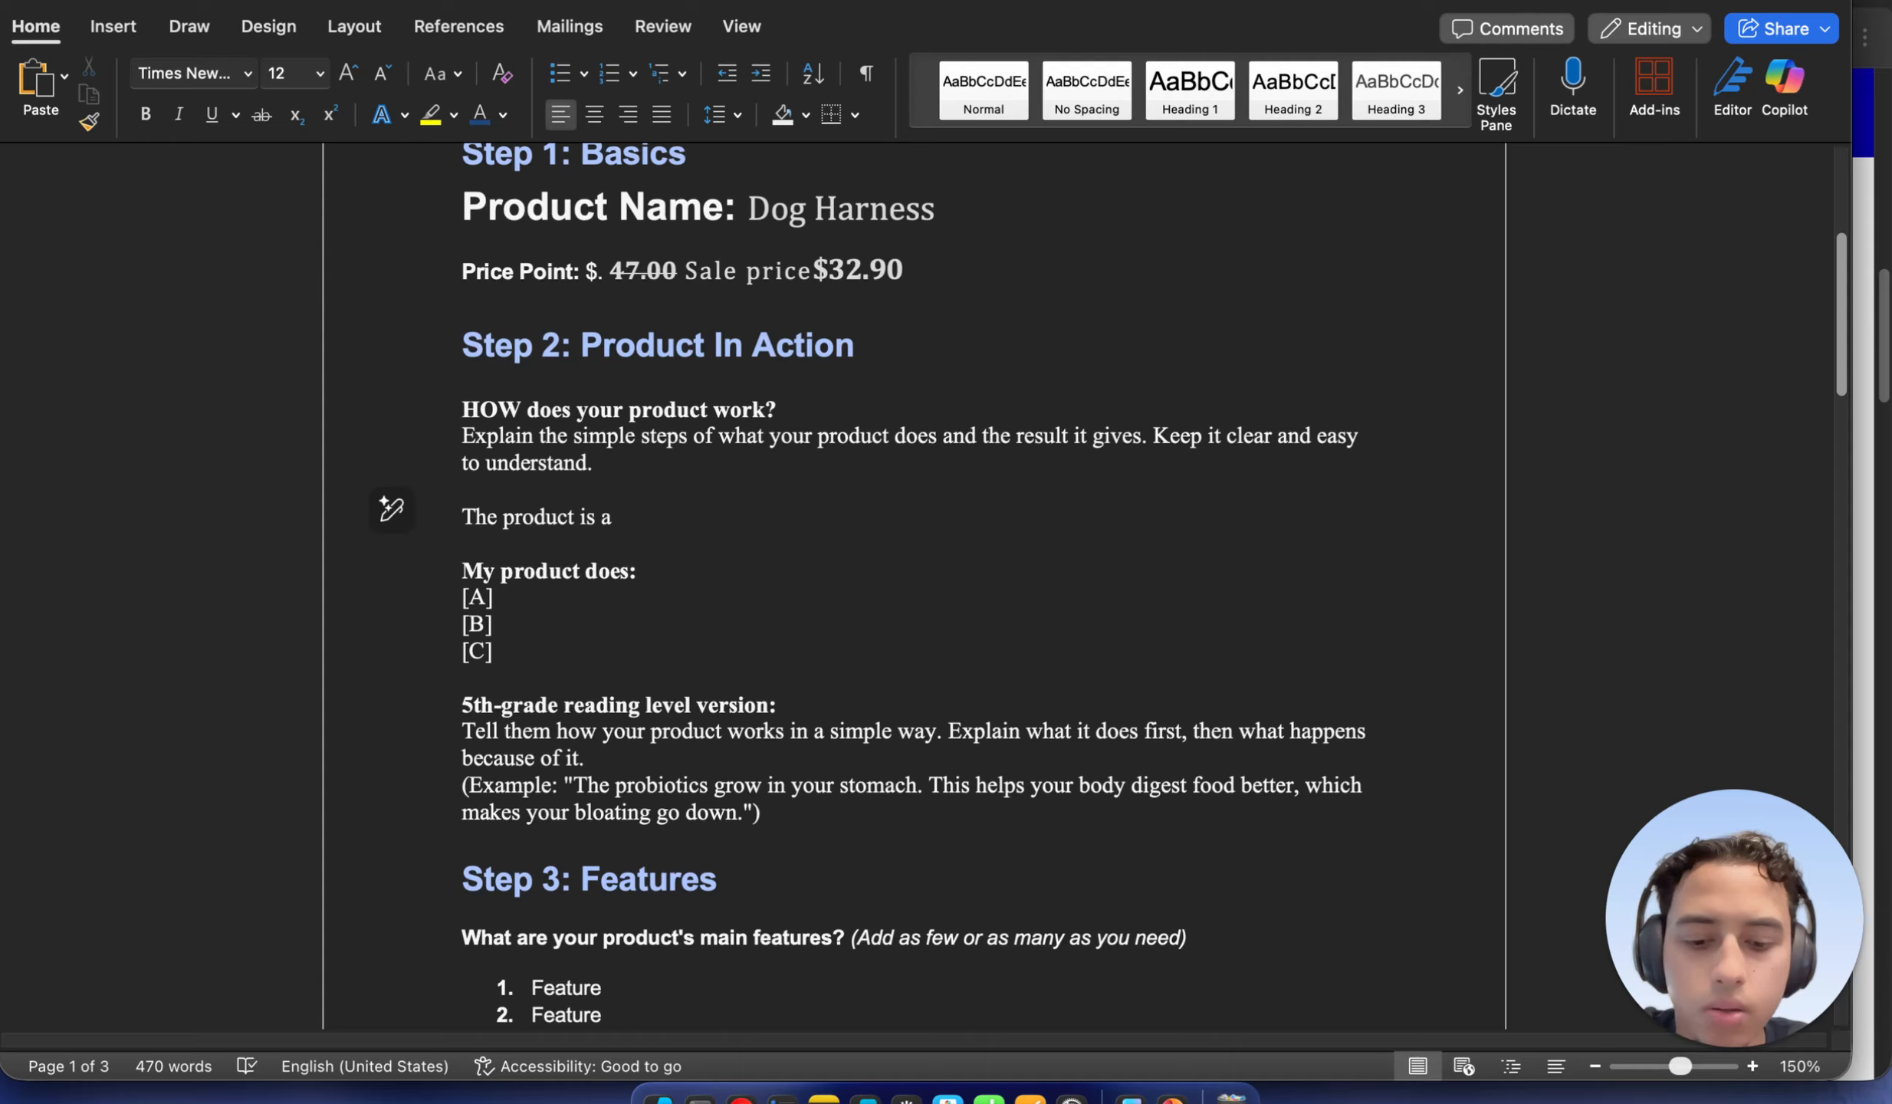
pyautogui.write('harness')
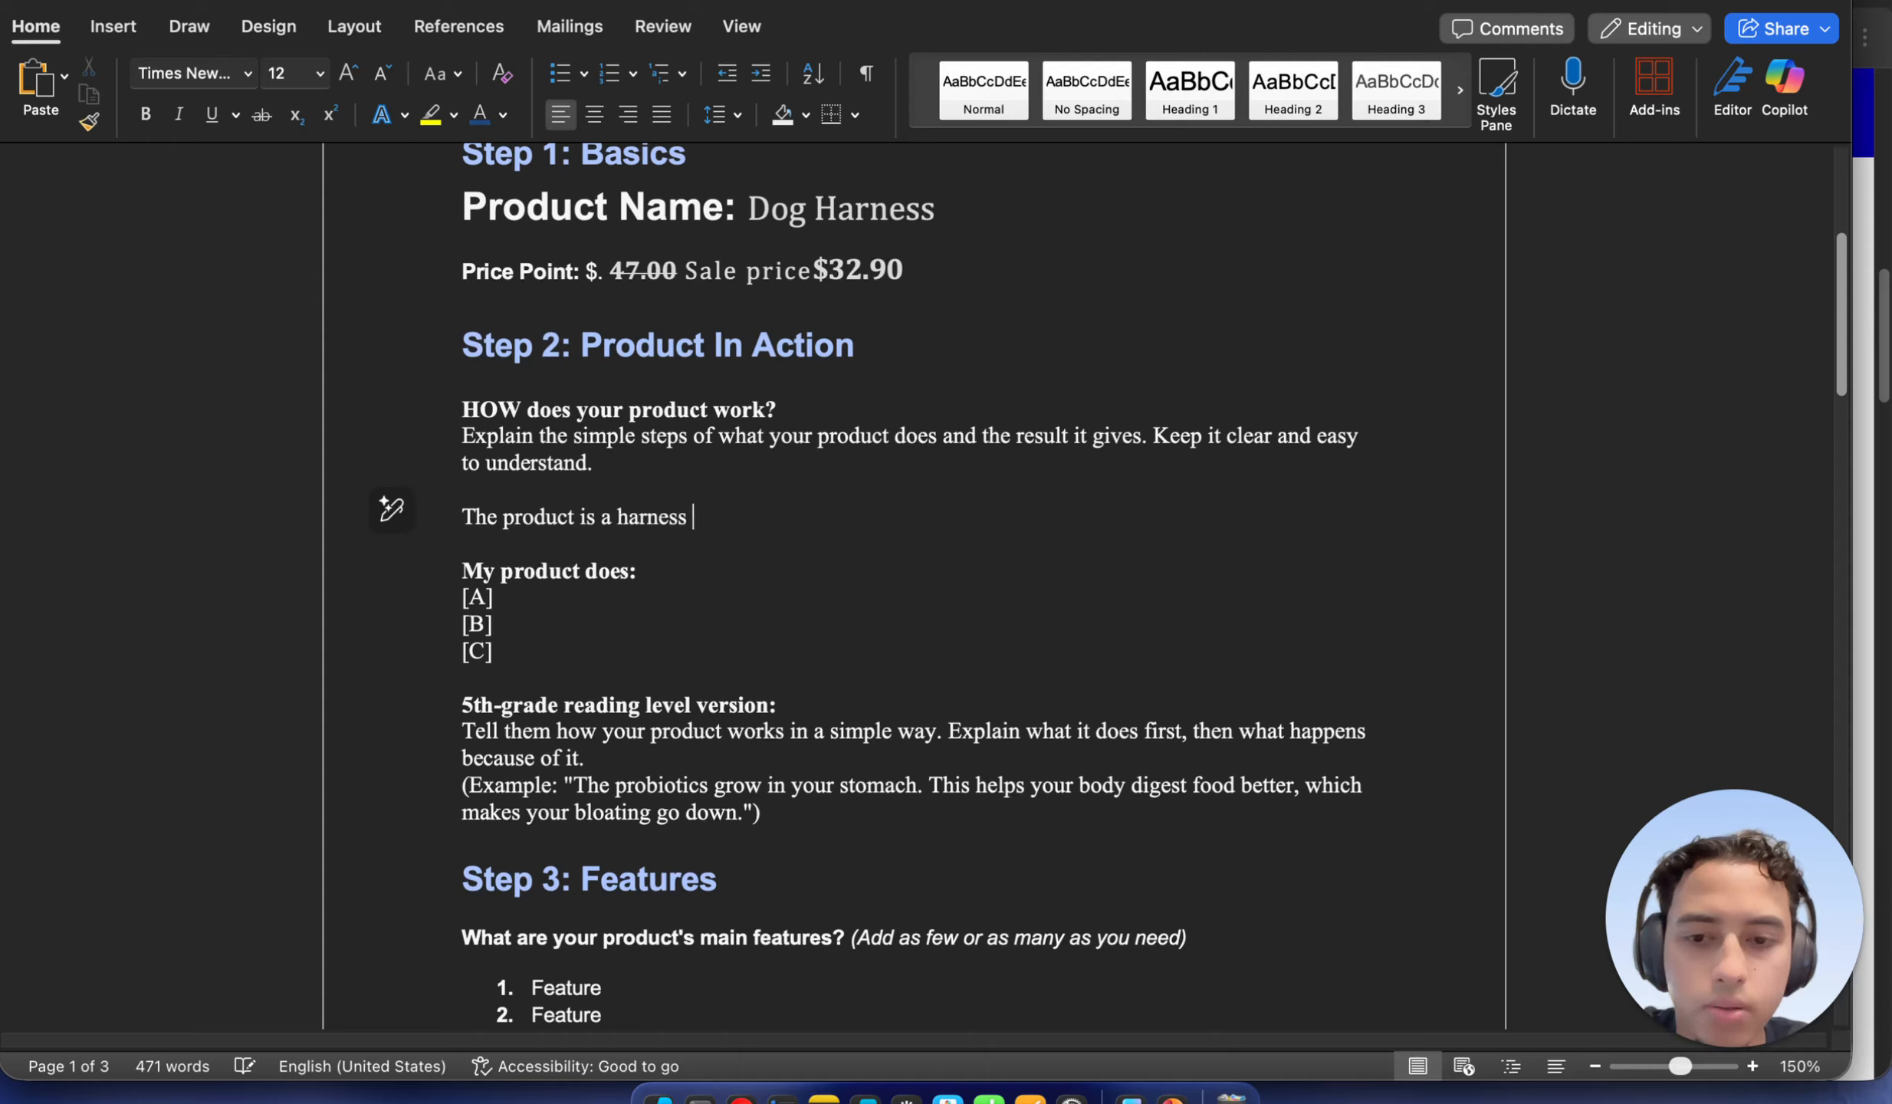
pyautogui.press('BackSpace')
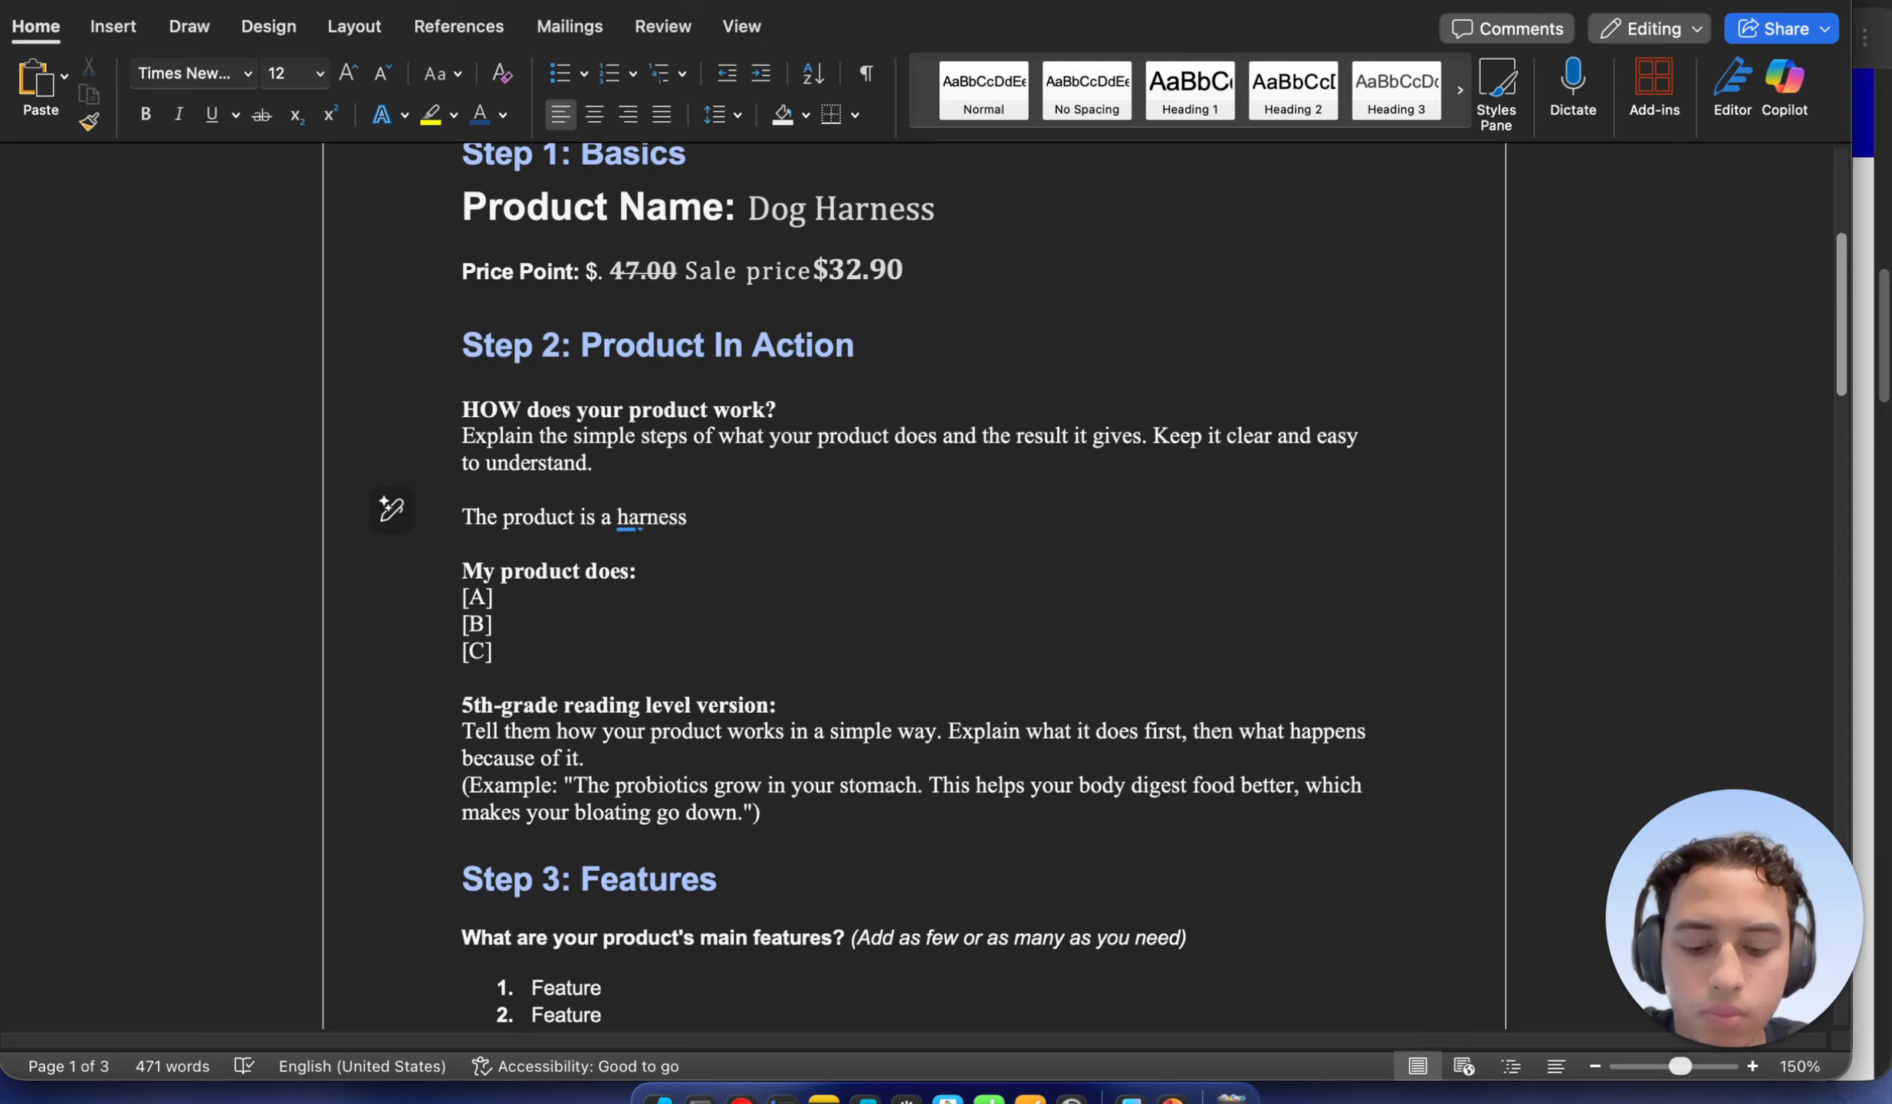
pyautogui.write('that ')
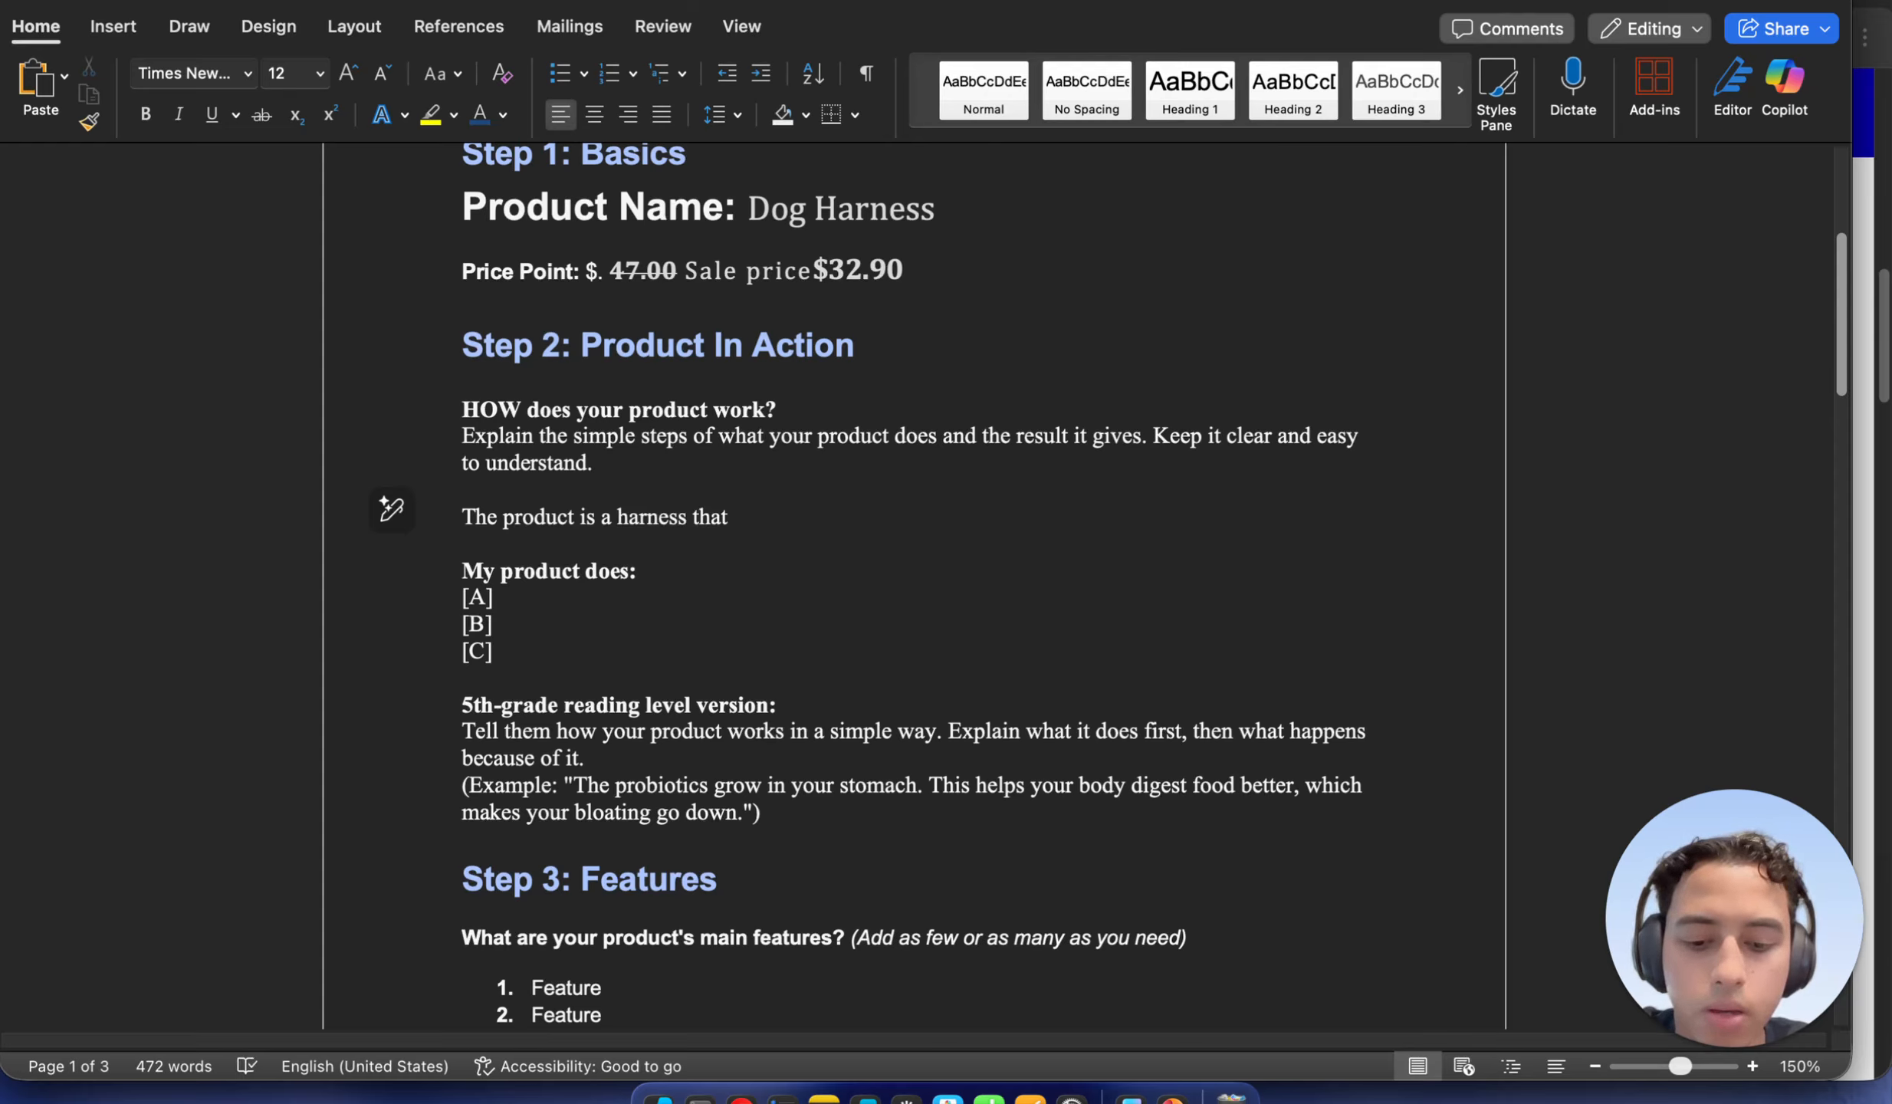
pyautogui.write('goes on')
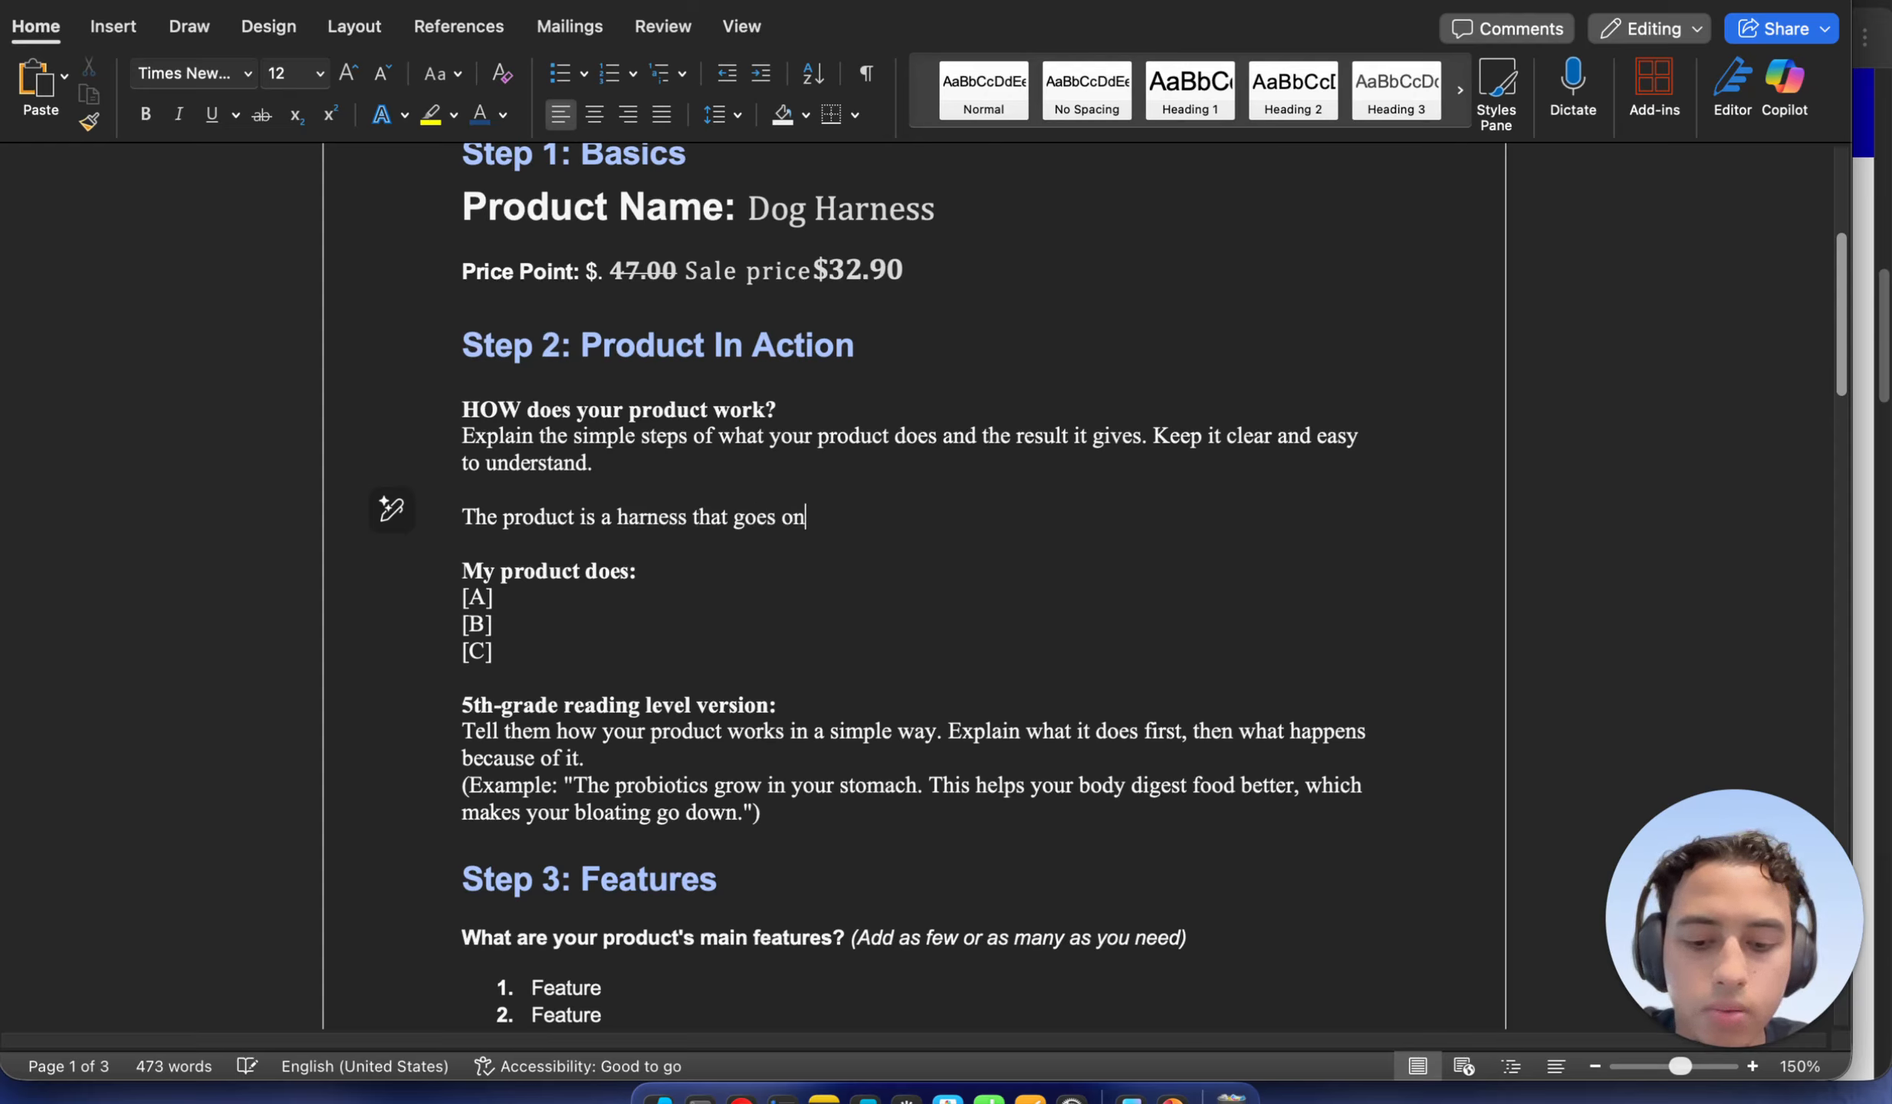
pyautogui.write(' top')
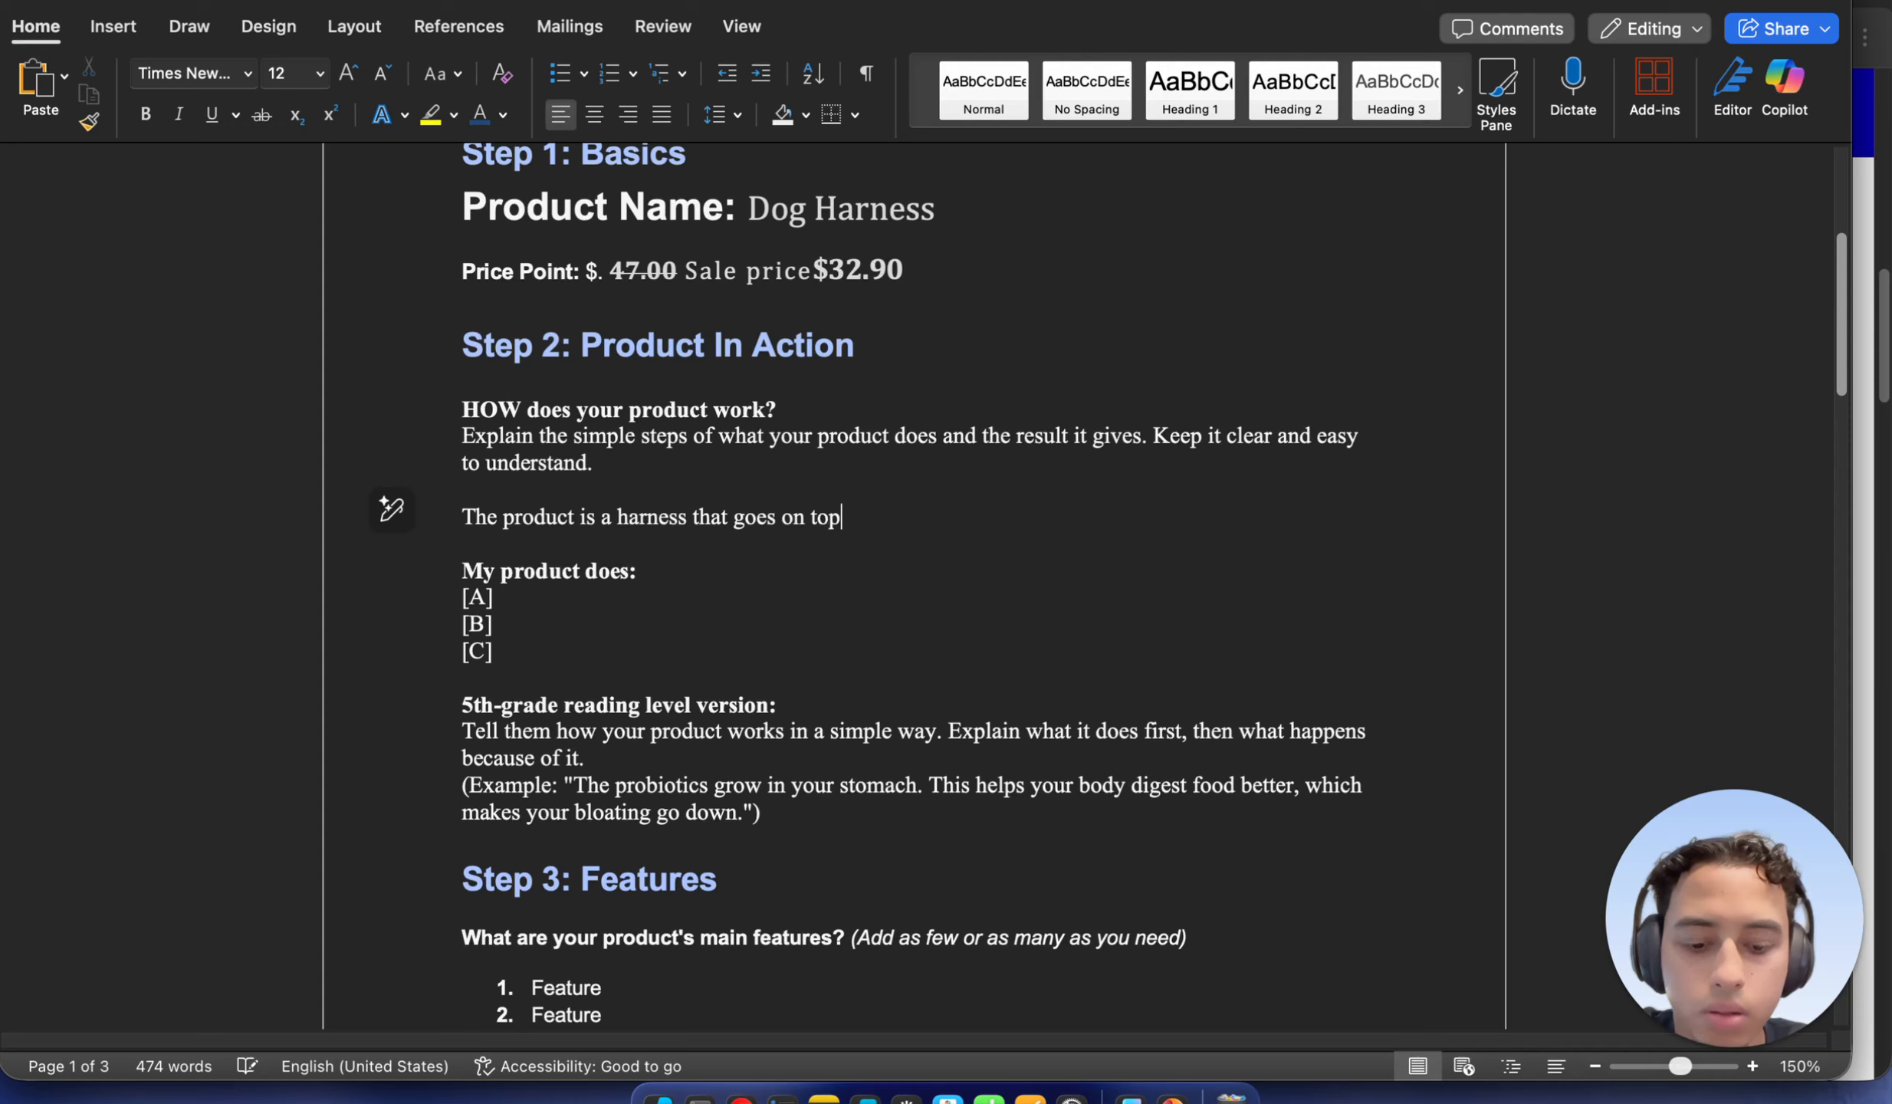
pyautogui.write(' of the ')
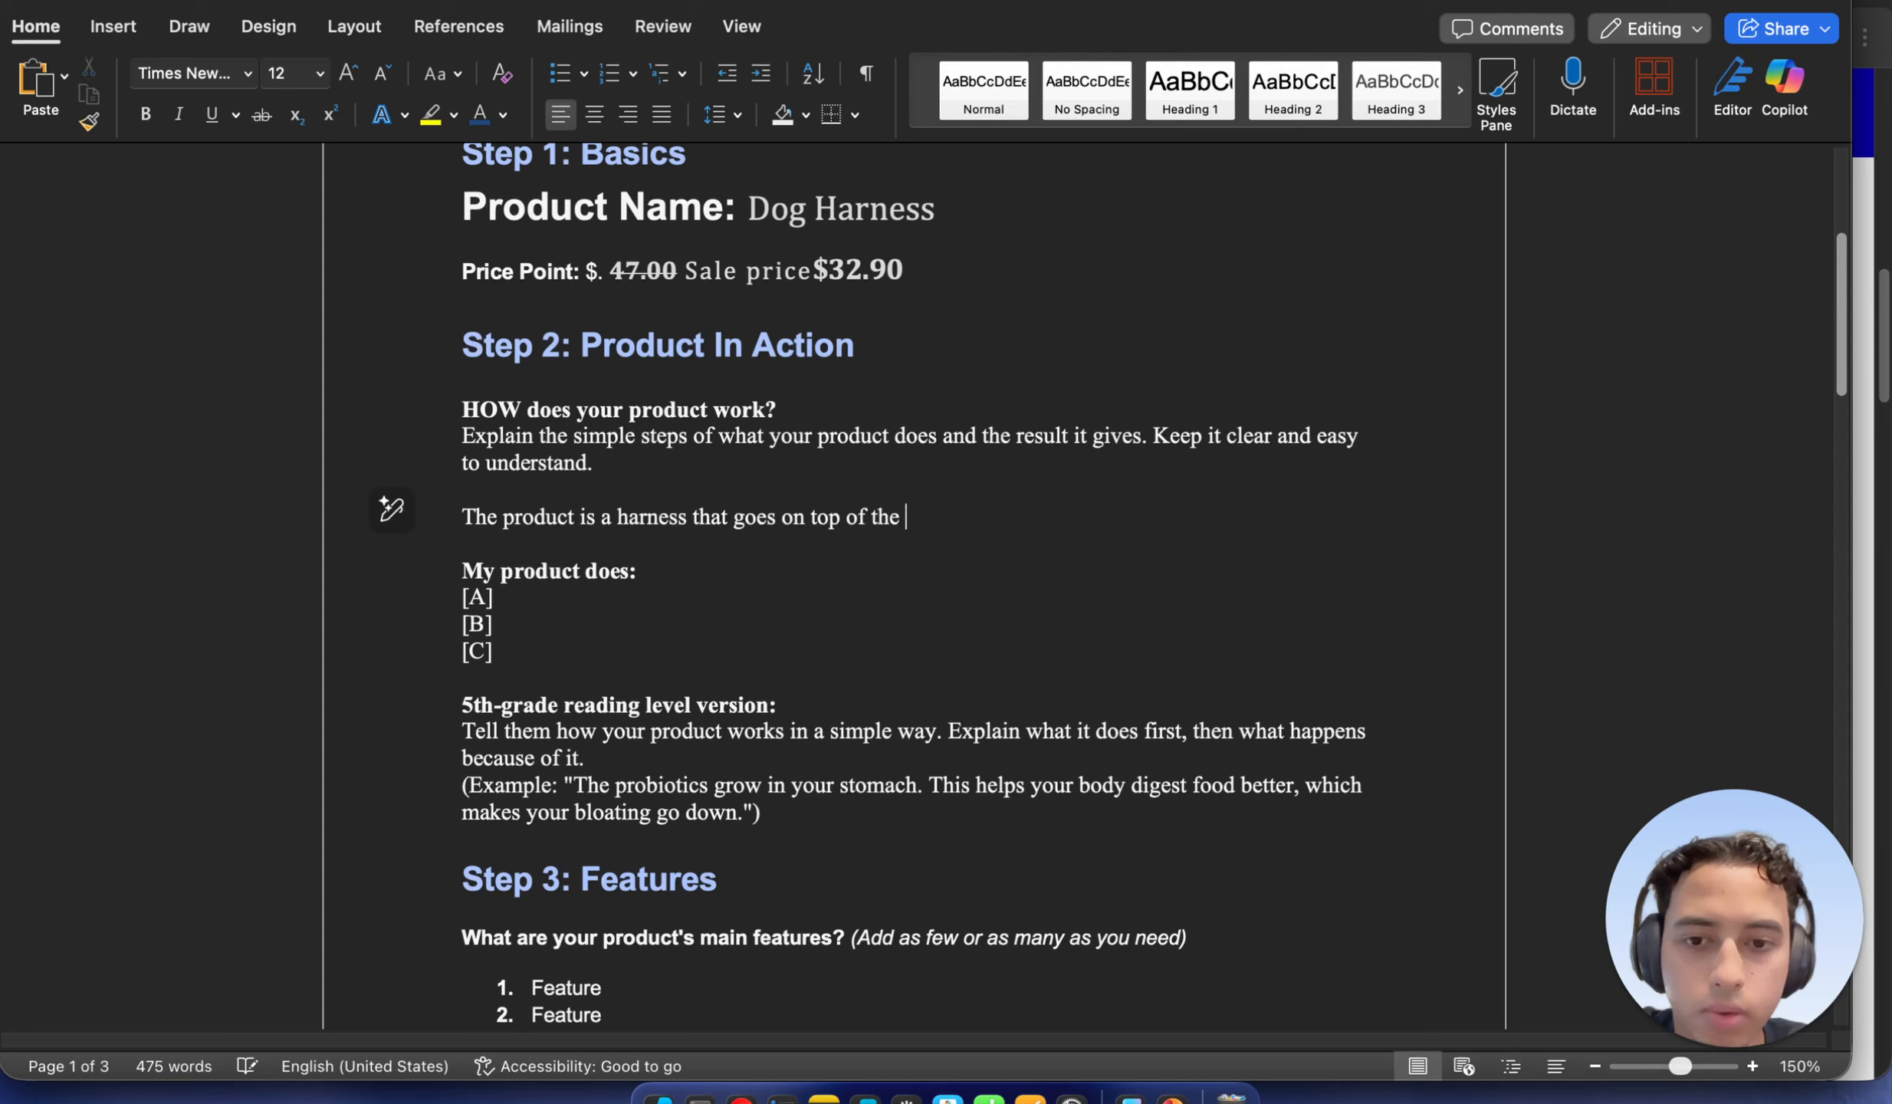
pyautogui.write('dog and is used')
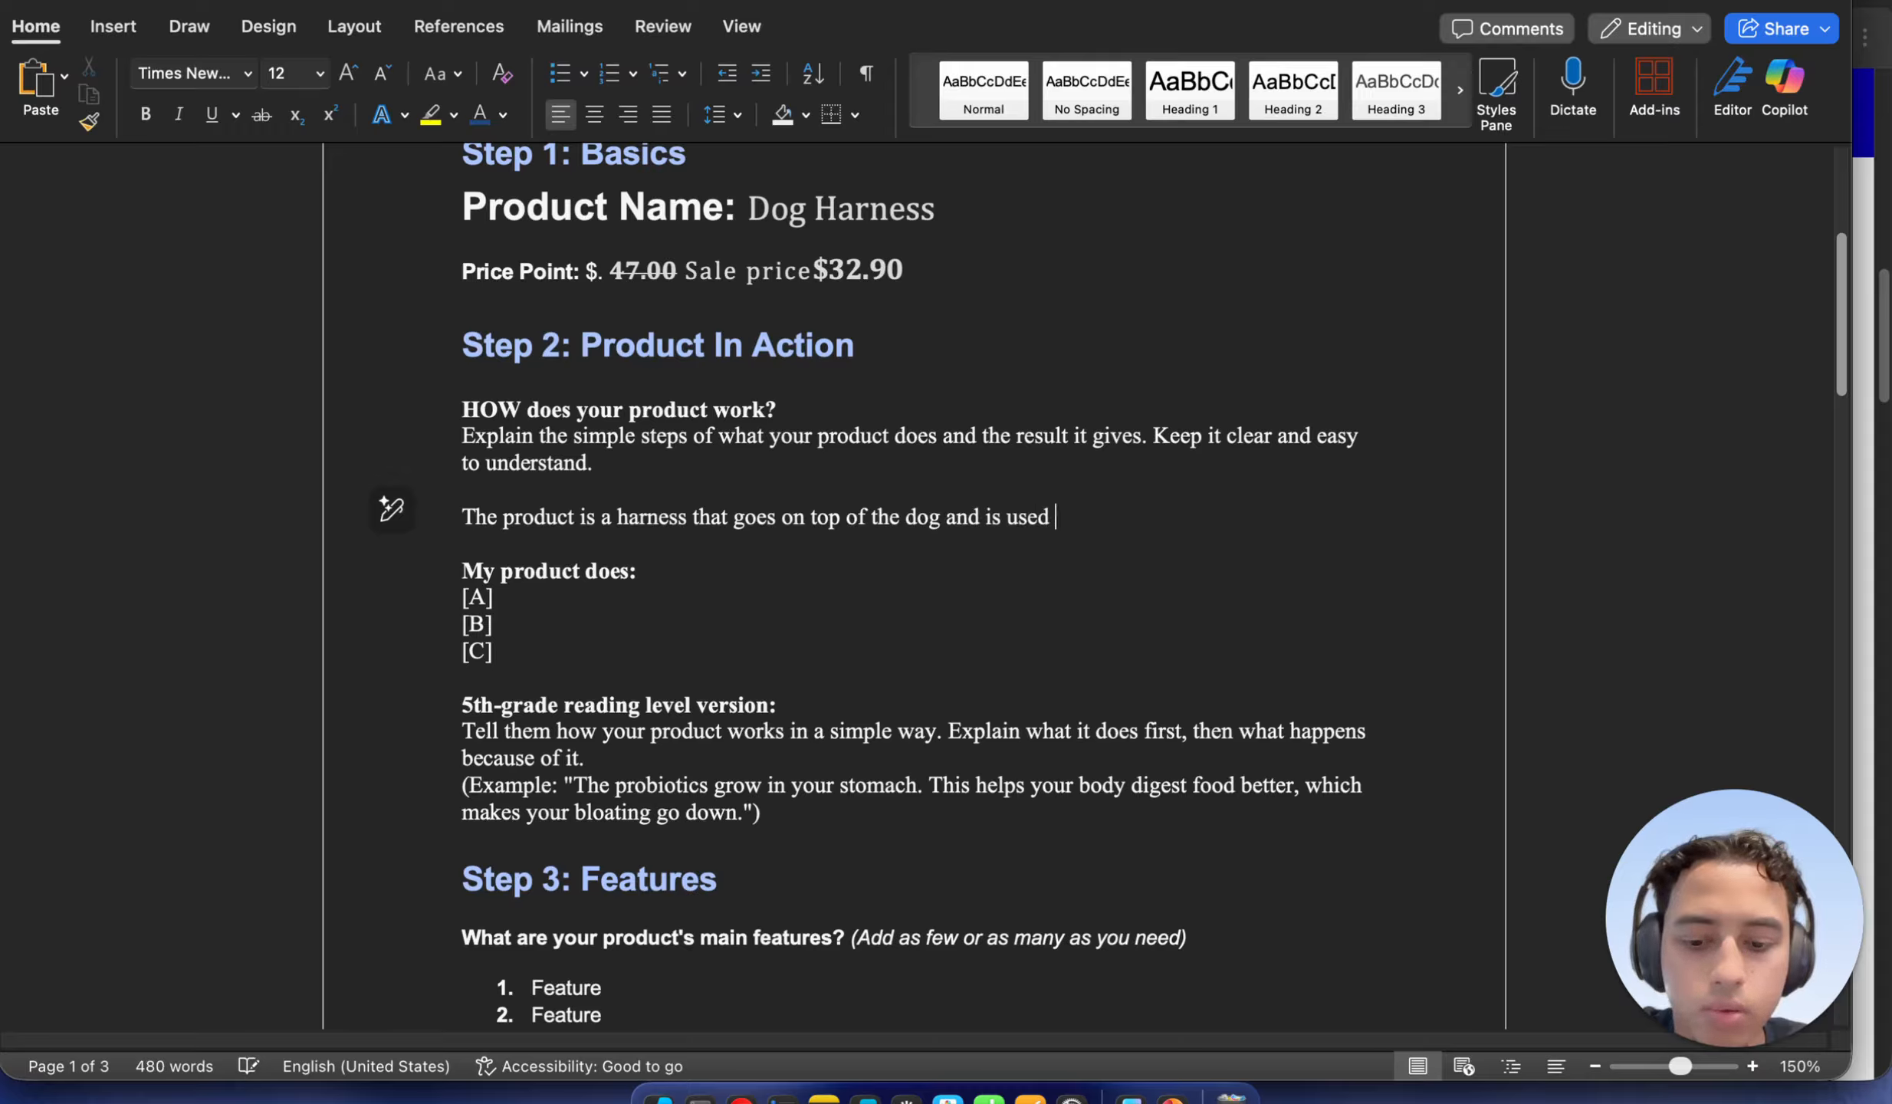
# Complete the answer's first sentence with "for walking it better then a tradional collar."
pyautogui.write(' for walking')
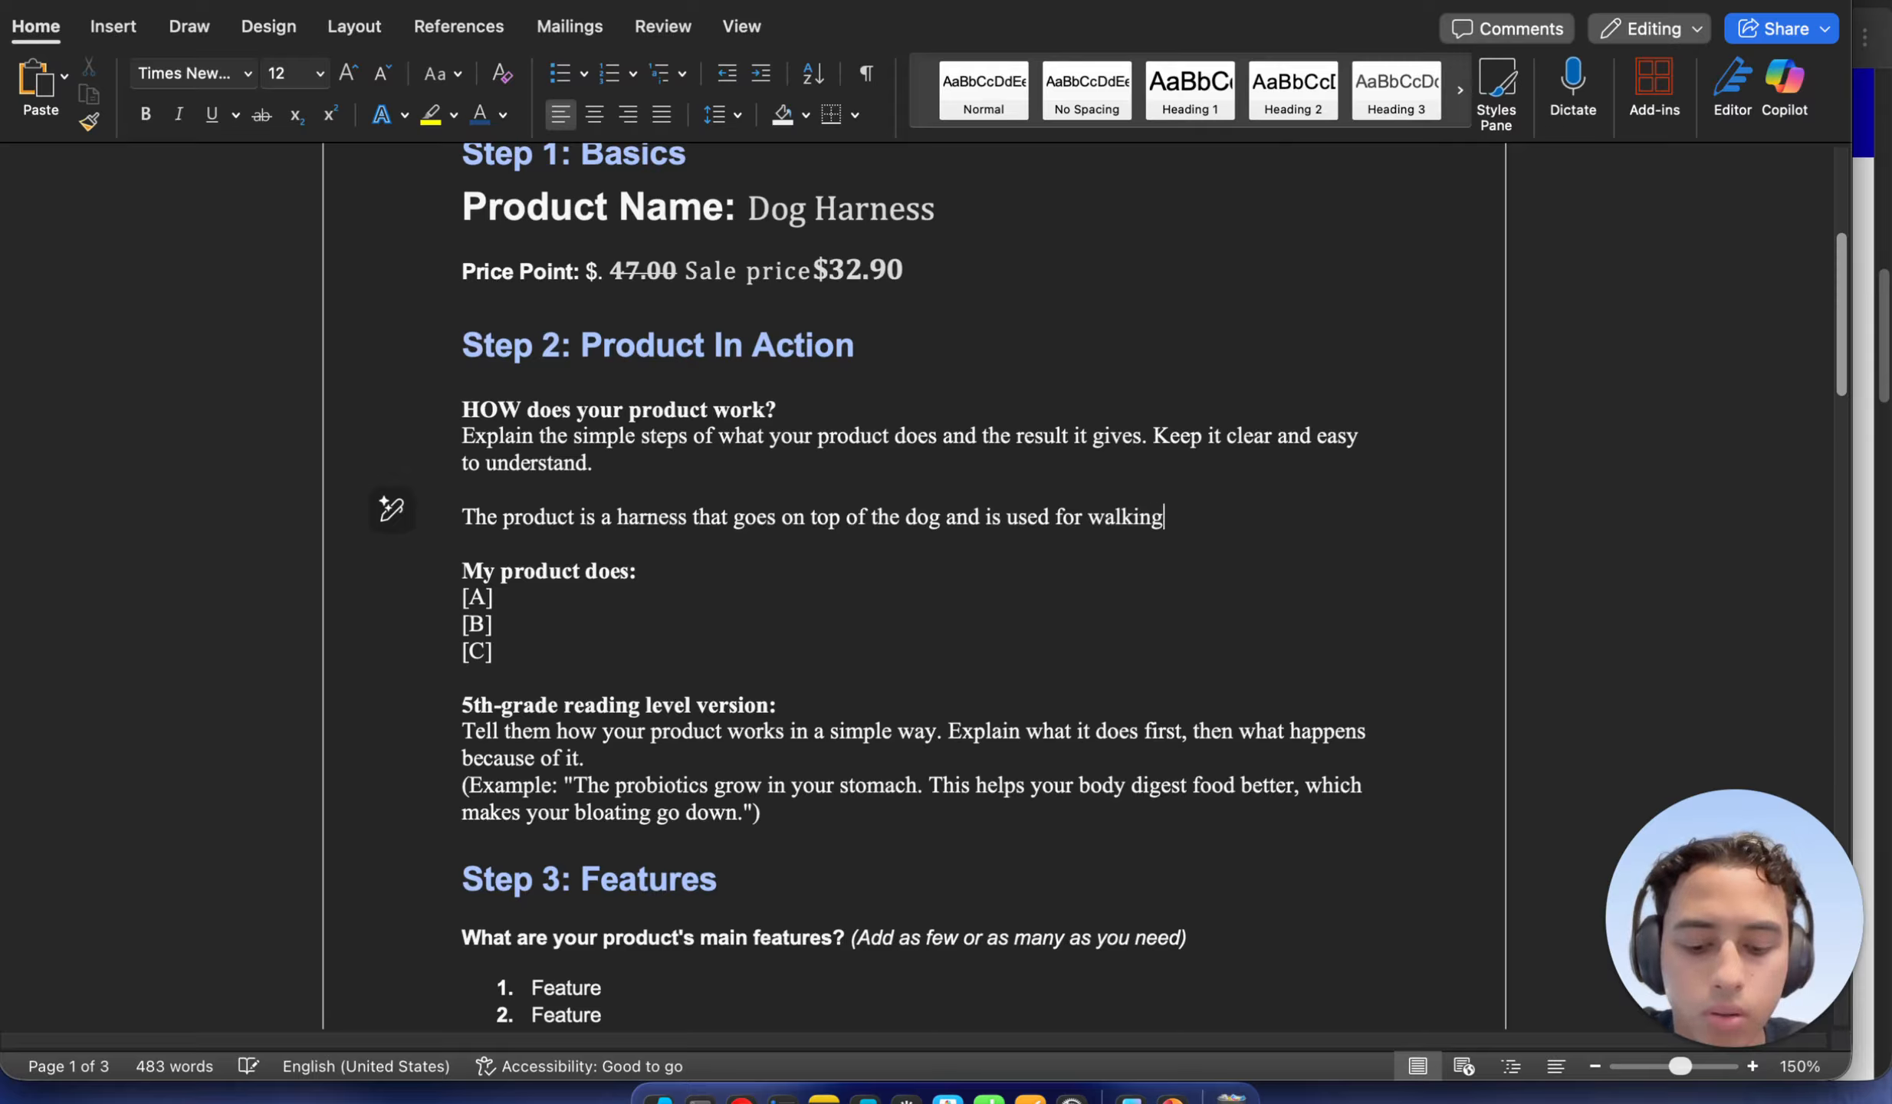
pyautogui.write(' it bet')
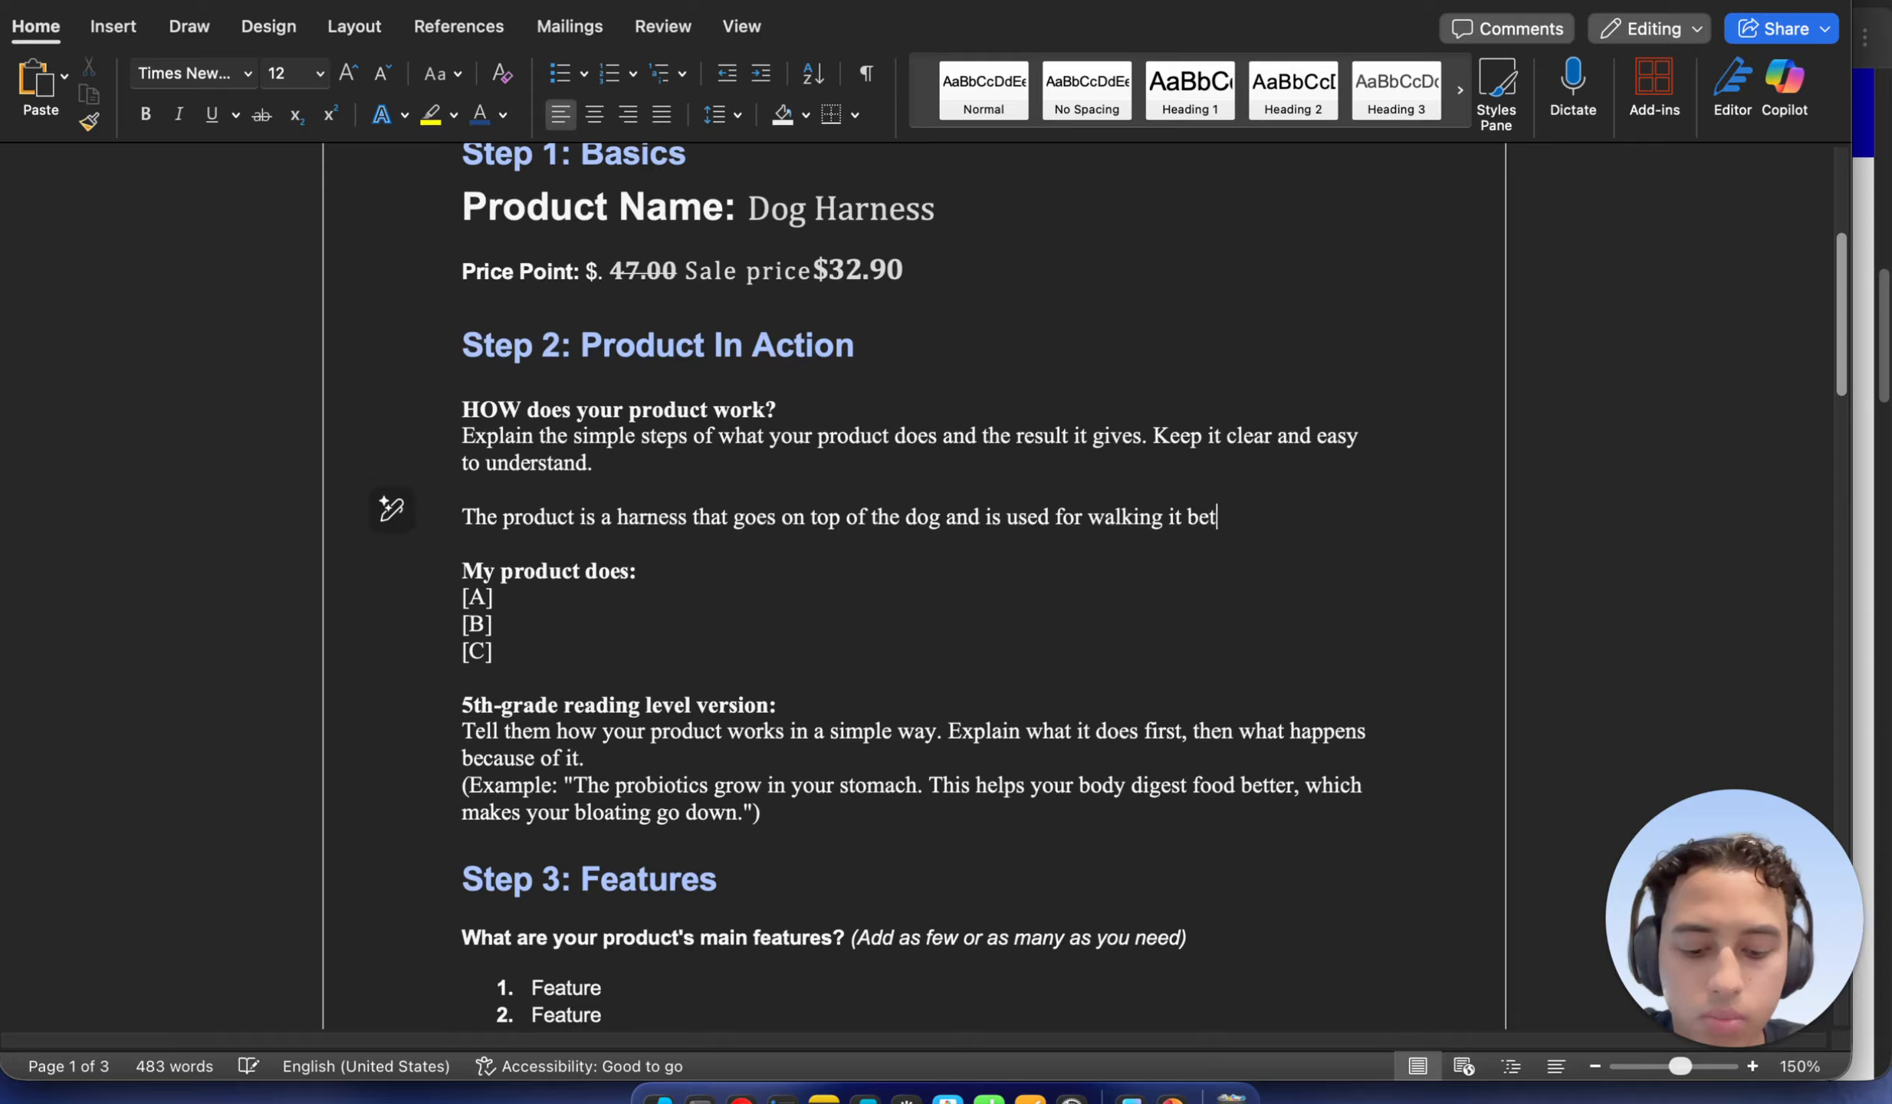
pyautogui.write('ter then')
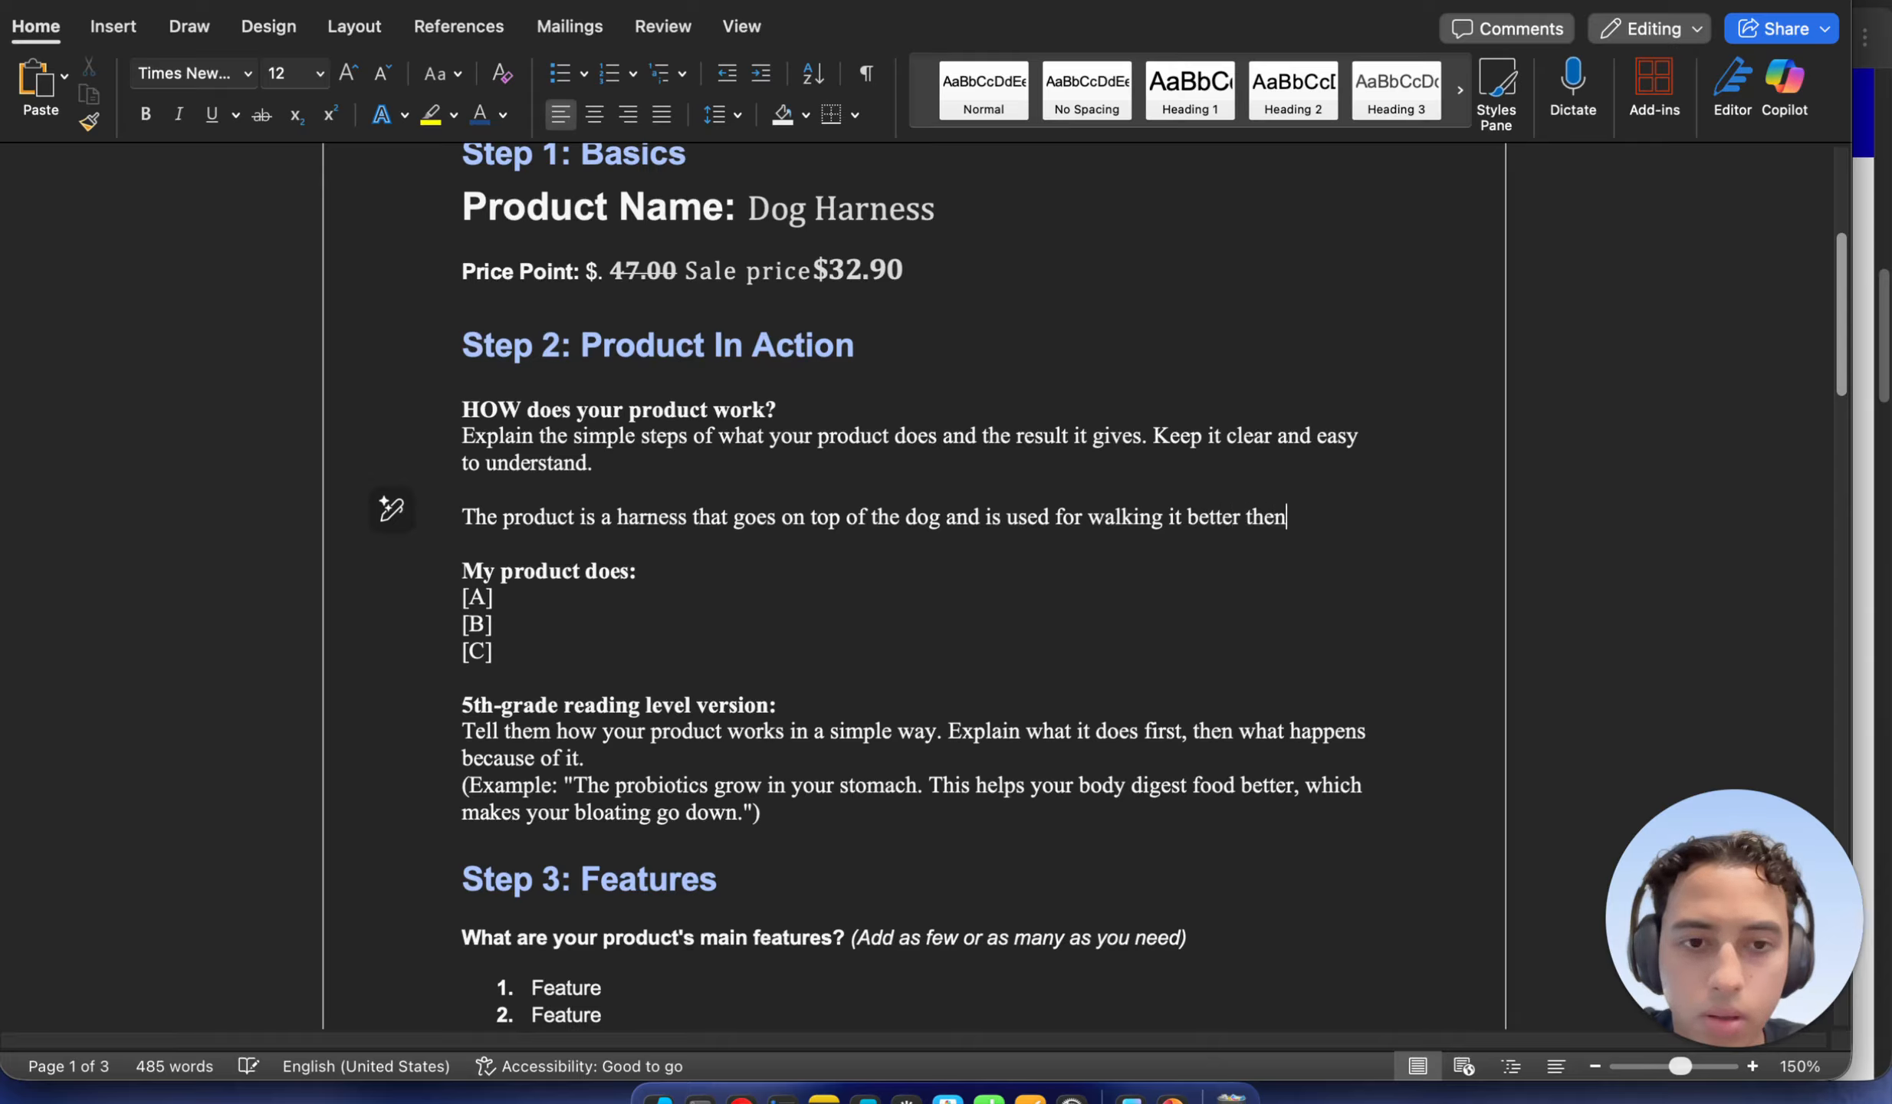
pyautogui.write(' a tradi')
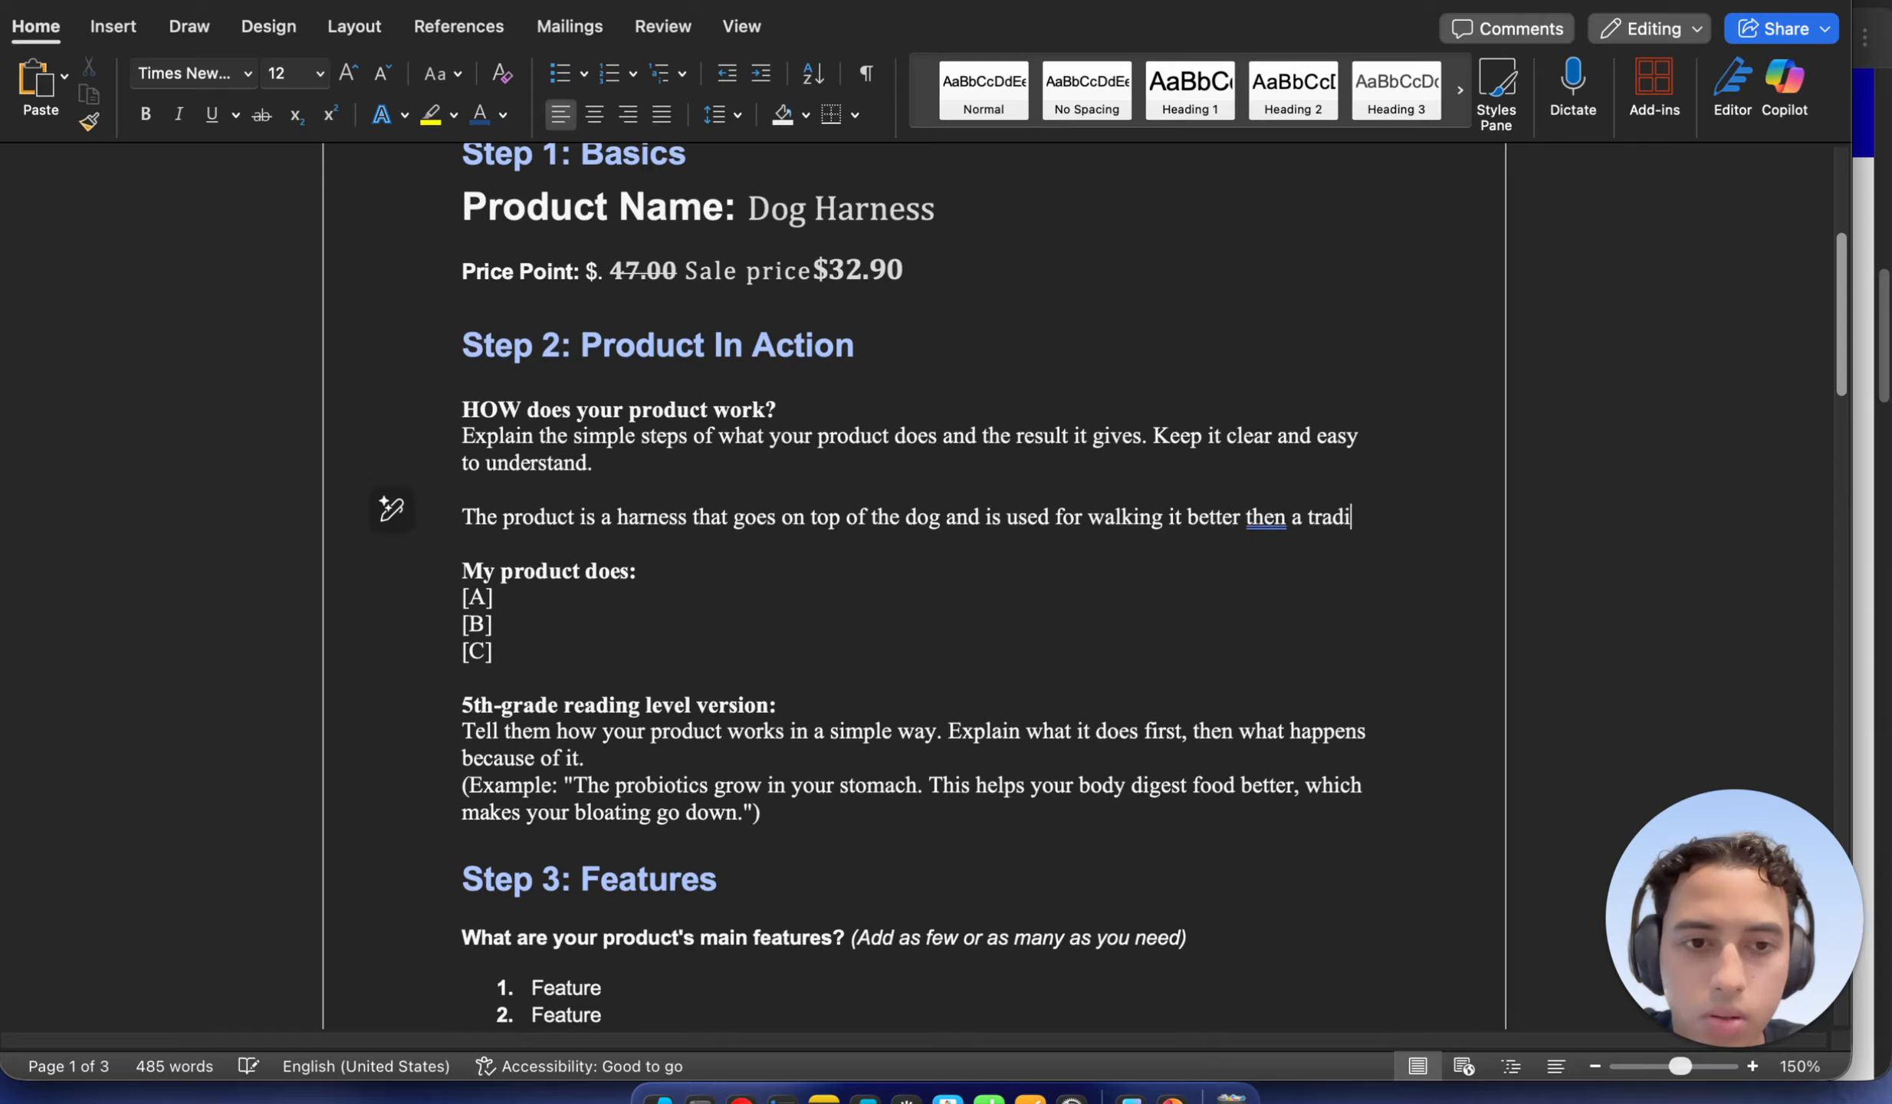
pyautogui.write('onal co')
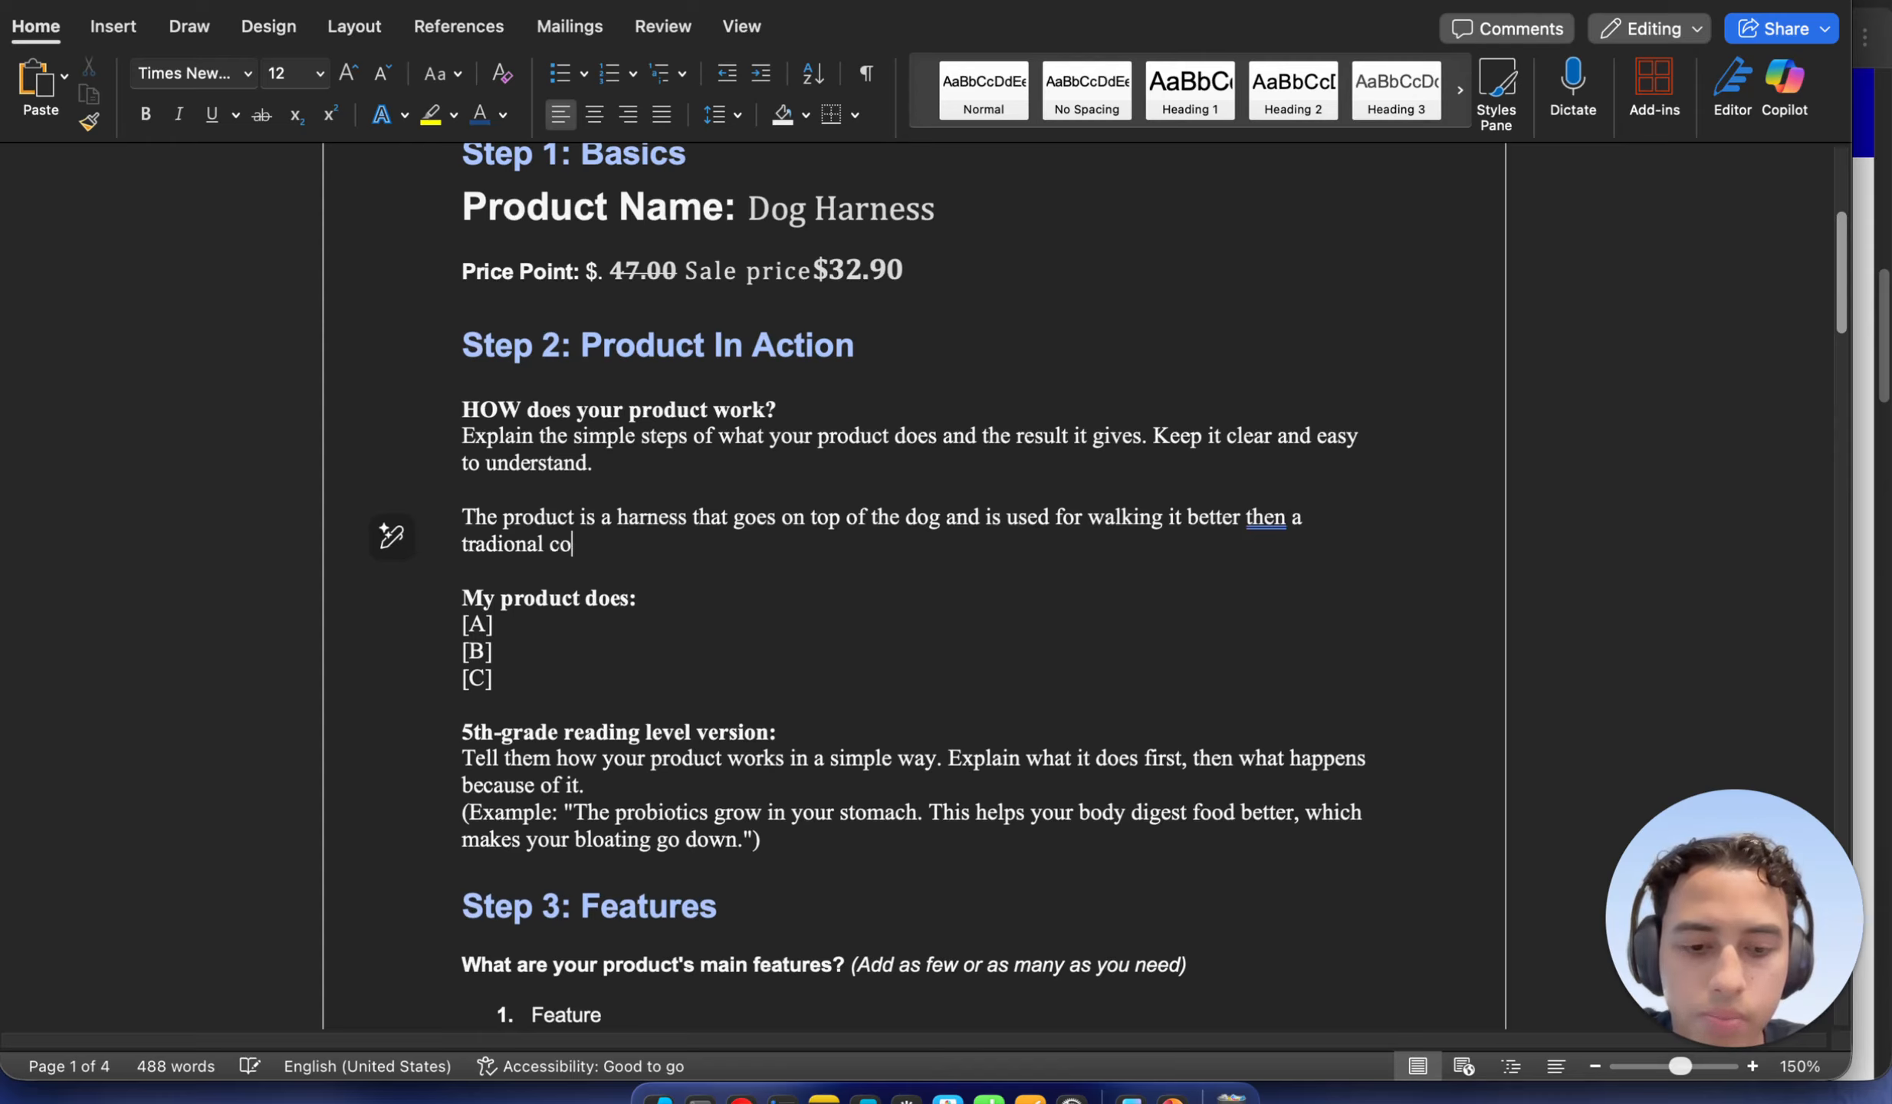
pyautogui.write('llar')
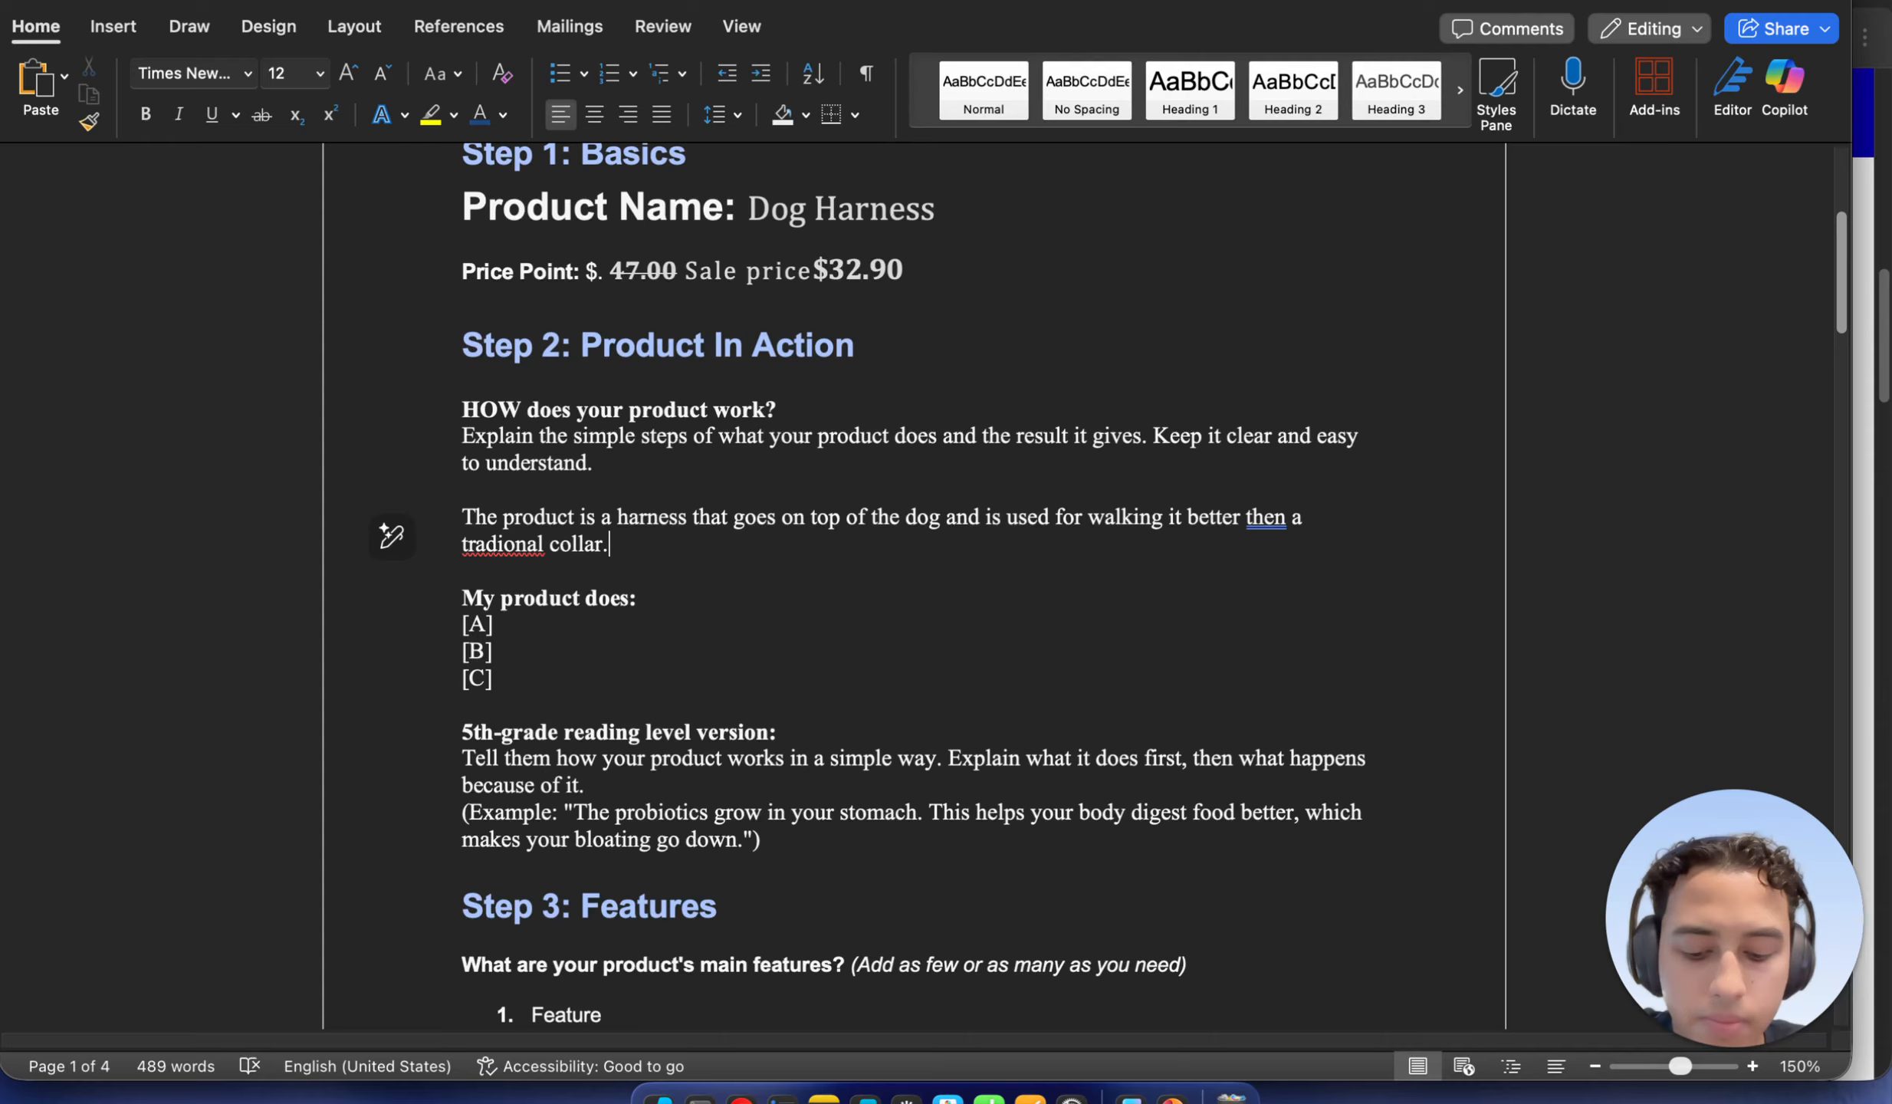
# Add a second sentence to the HOW answer: "The dog friendly harness is one of the fastest harness to put on and"
pyautogui.write('. The d')
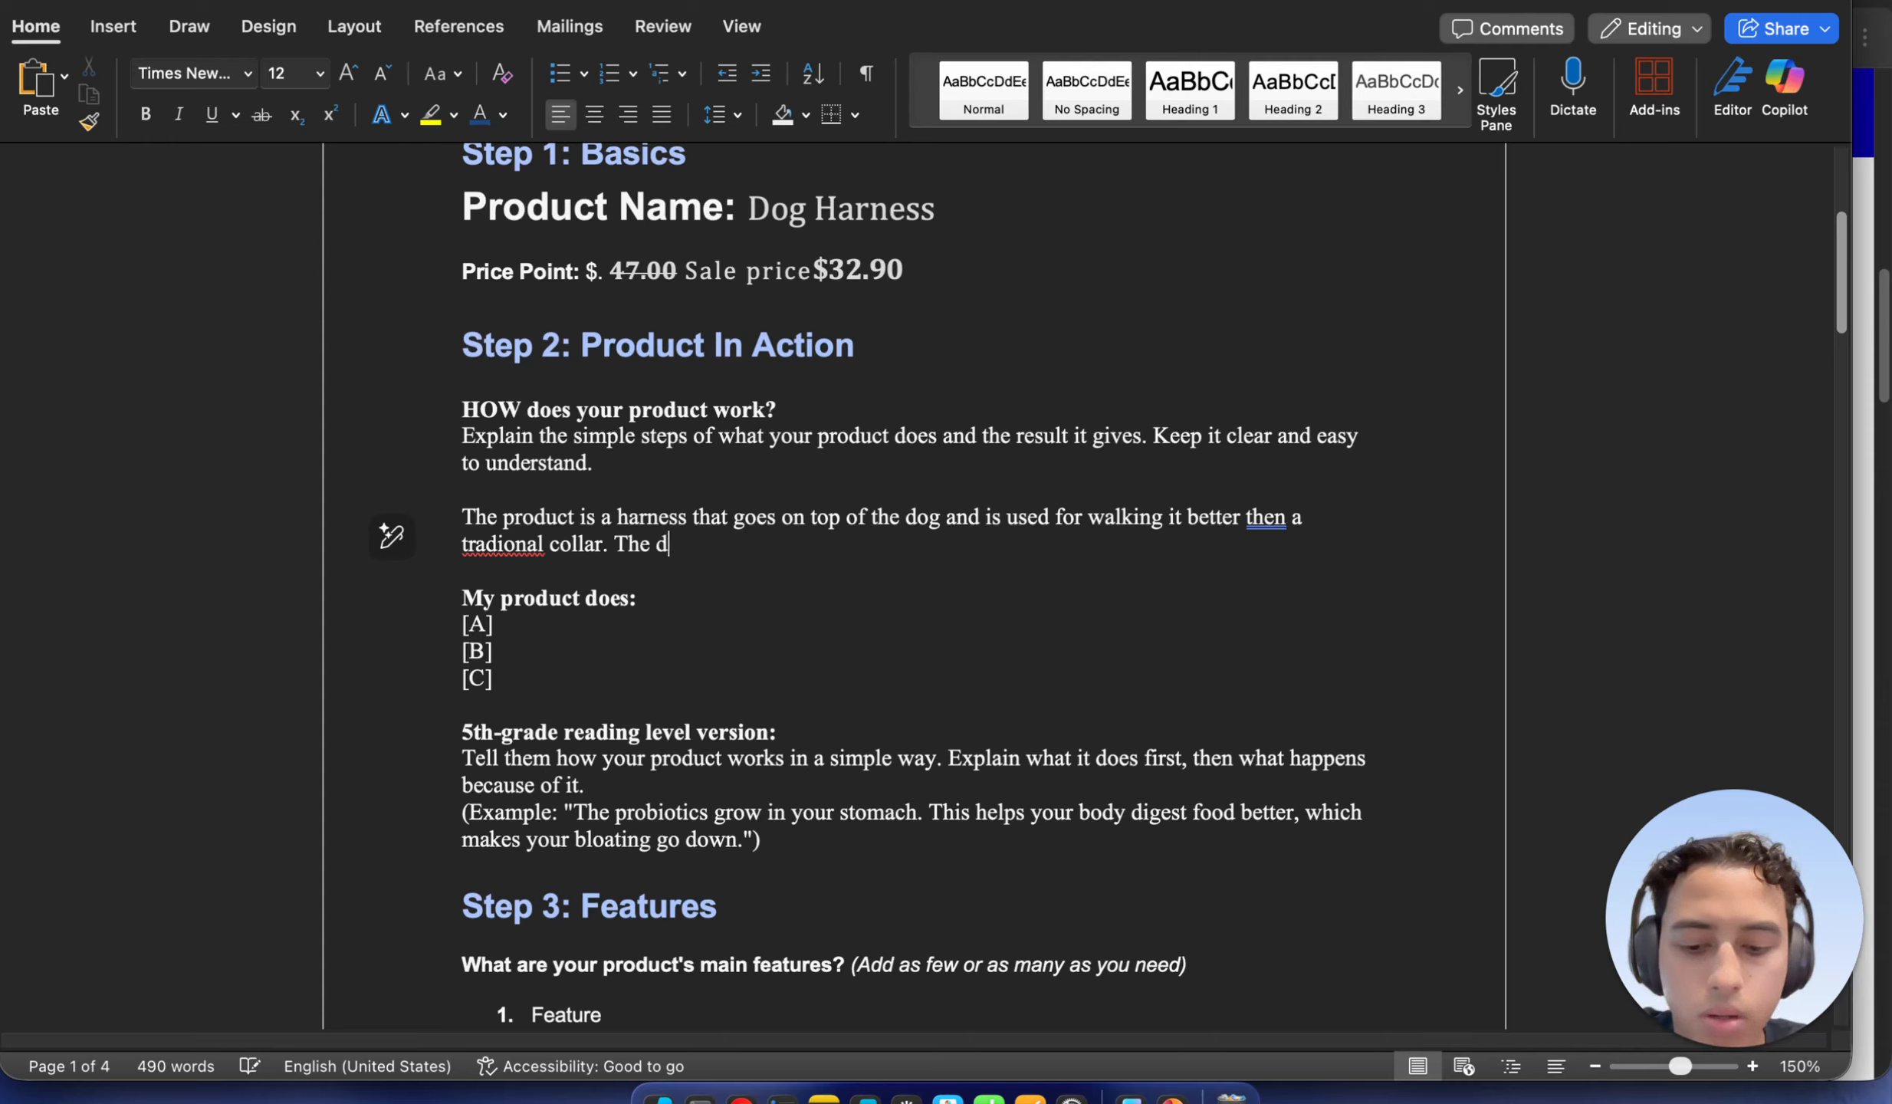
pyautogui.write('og fre')
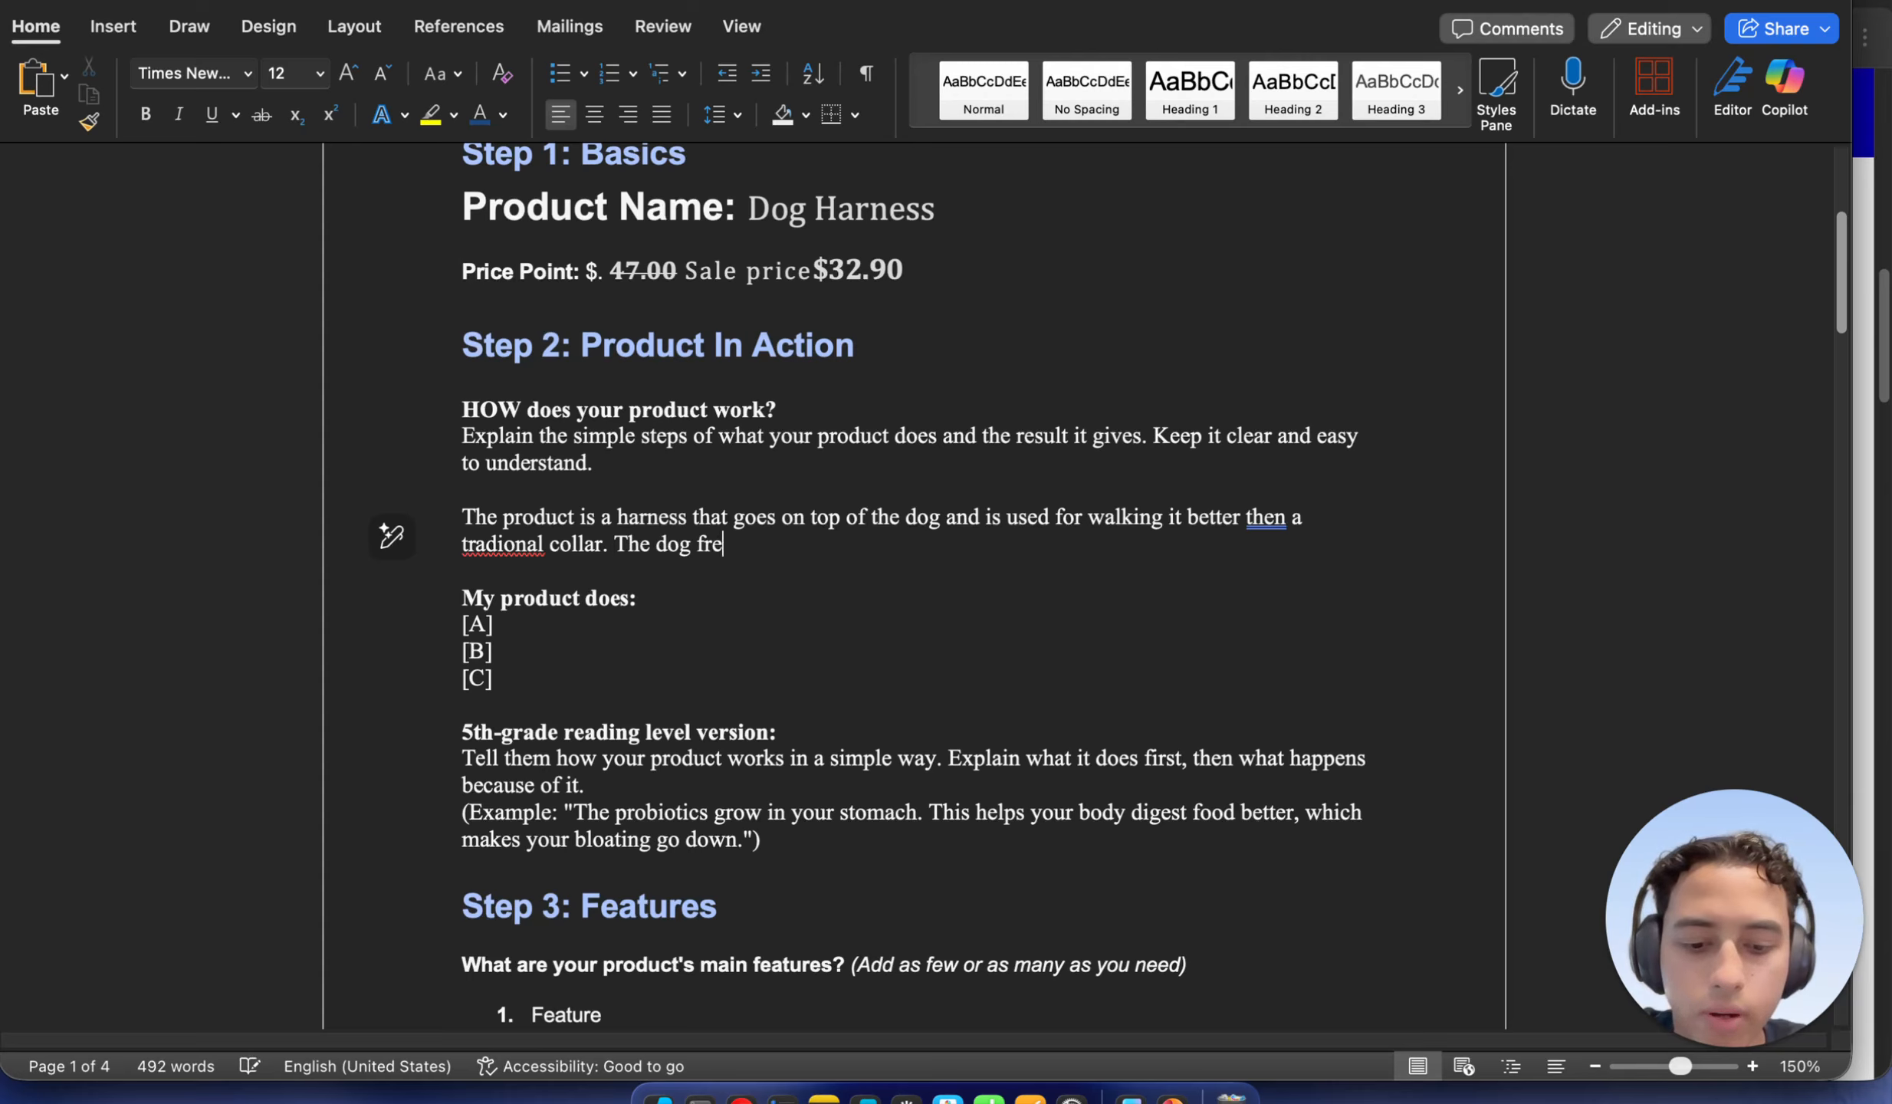
pyautogui.write('indly')
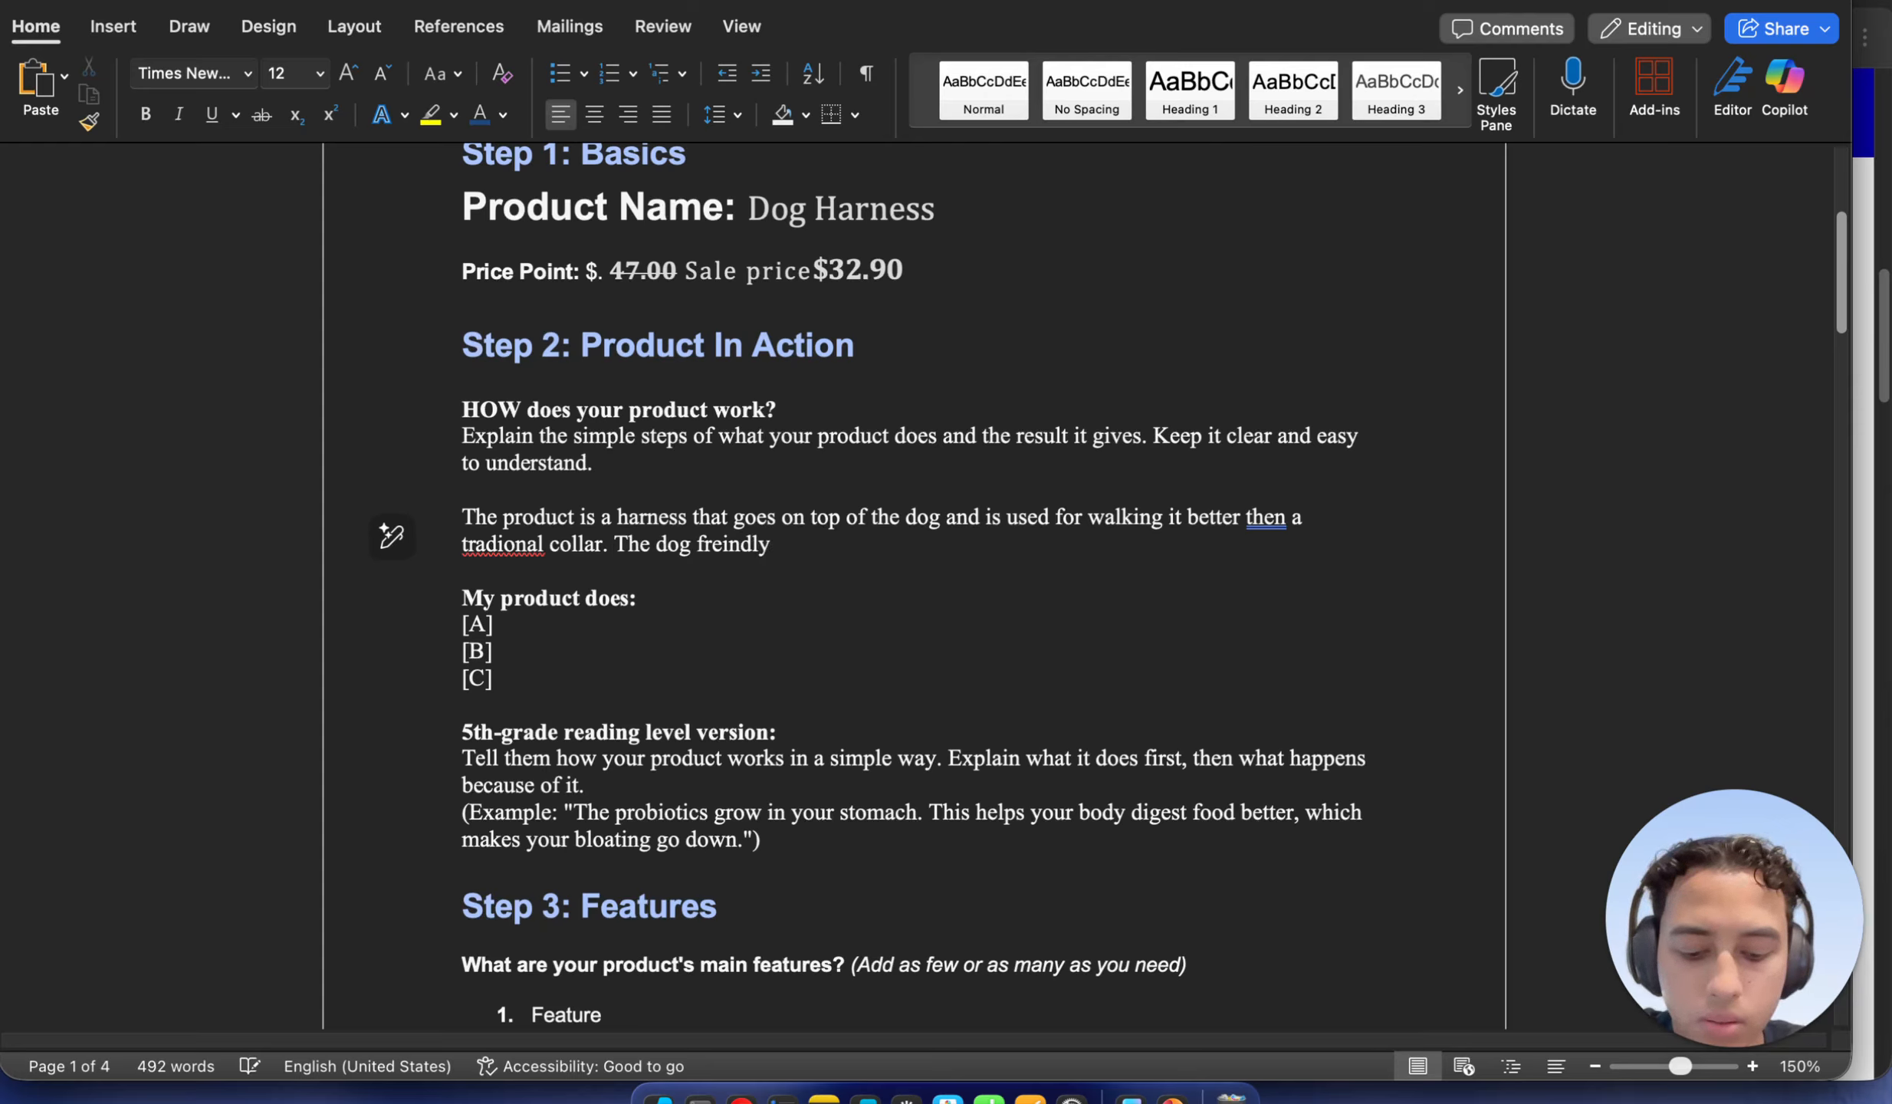
pyautogui.write(' harness')
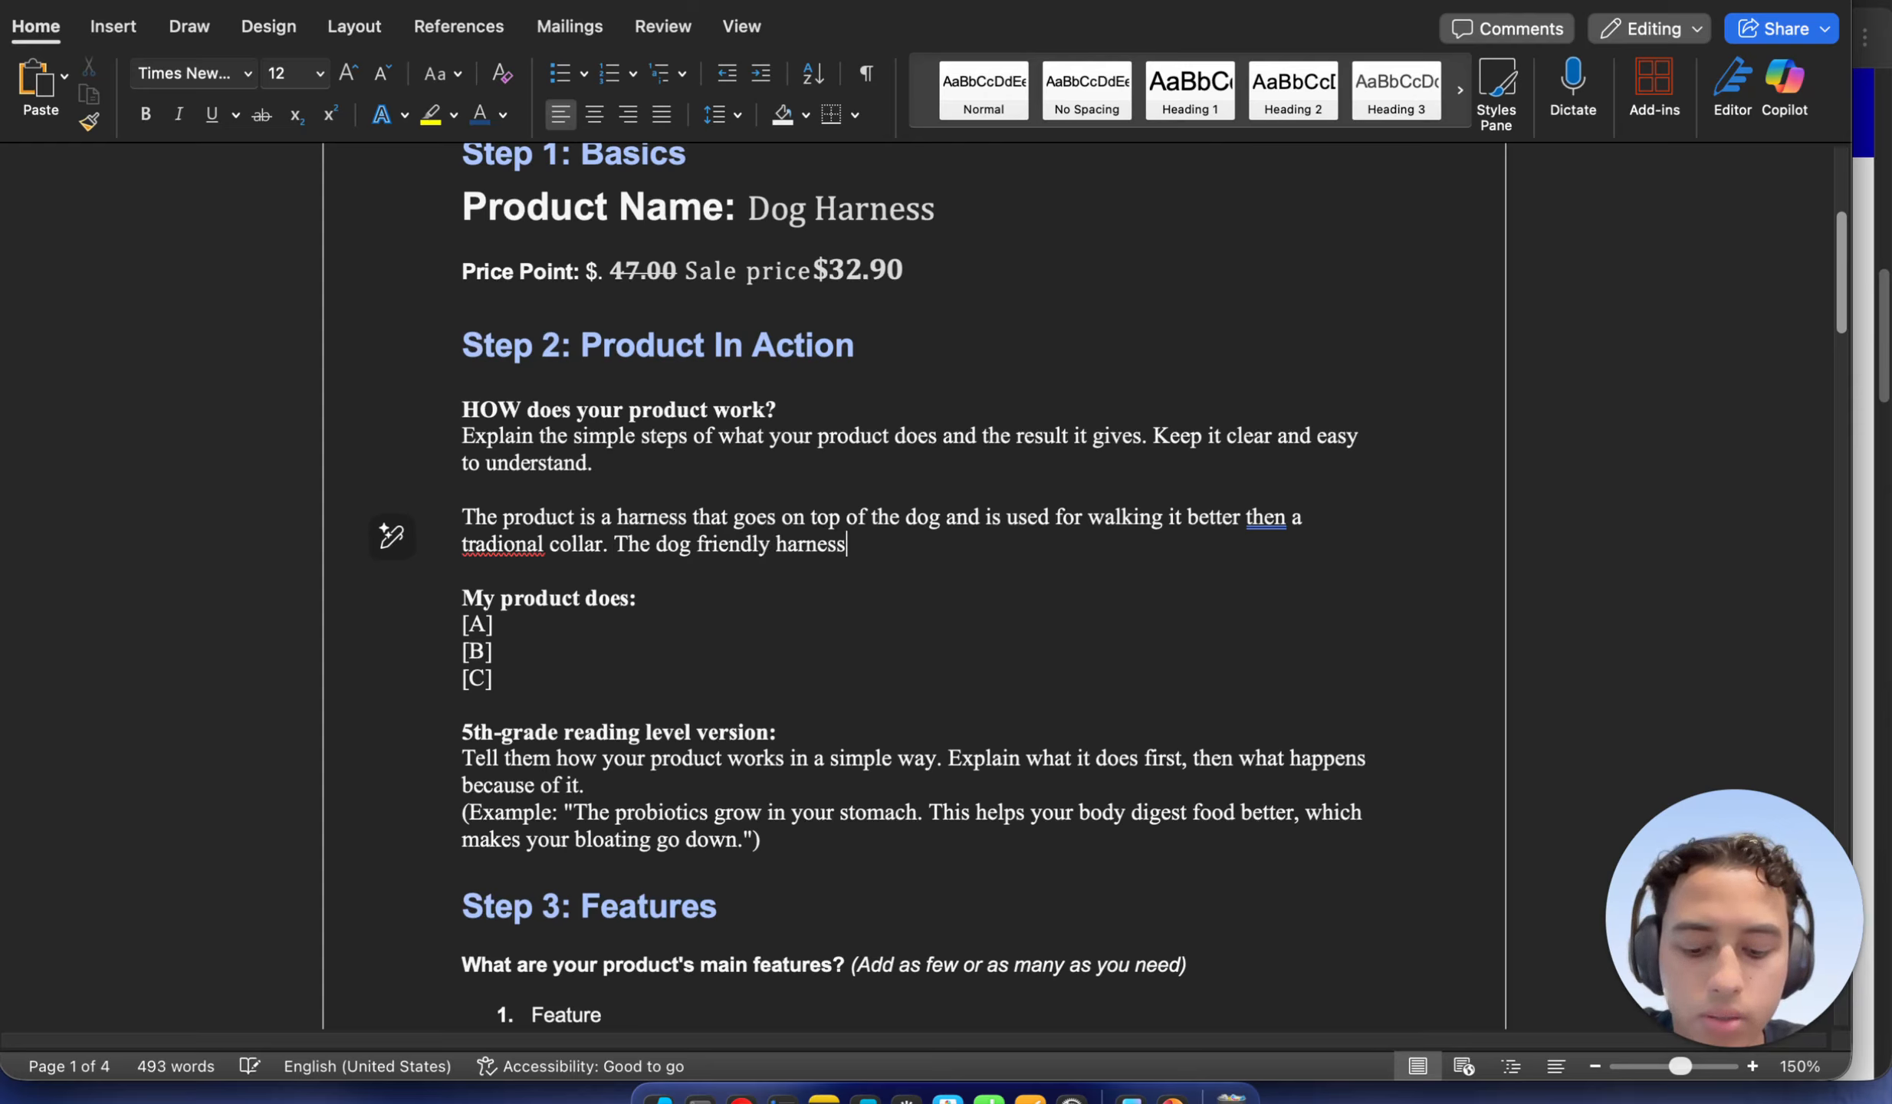
pyautogui.write(' is o')
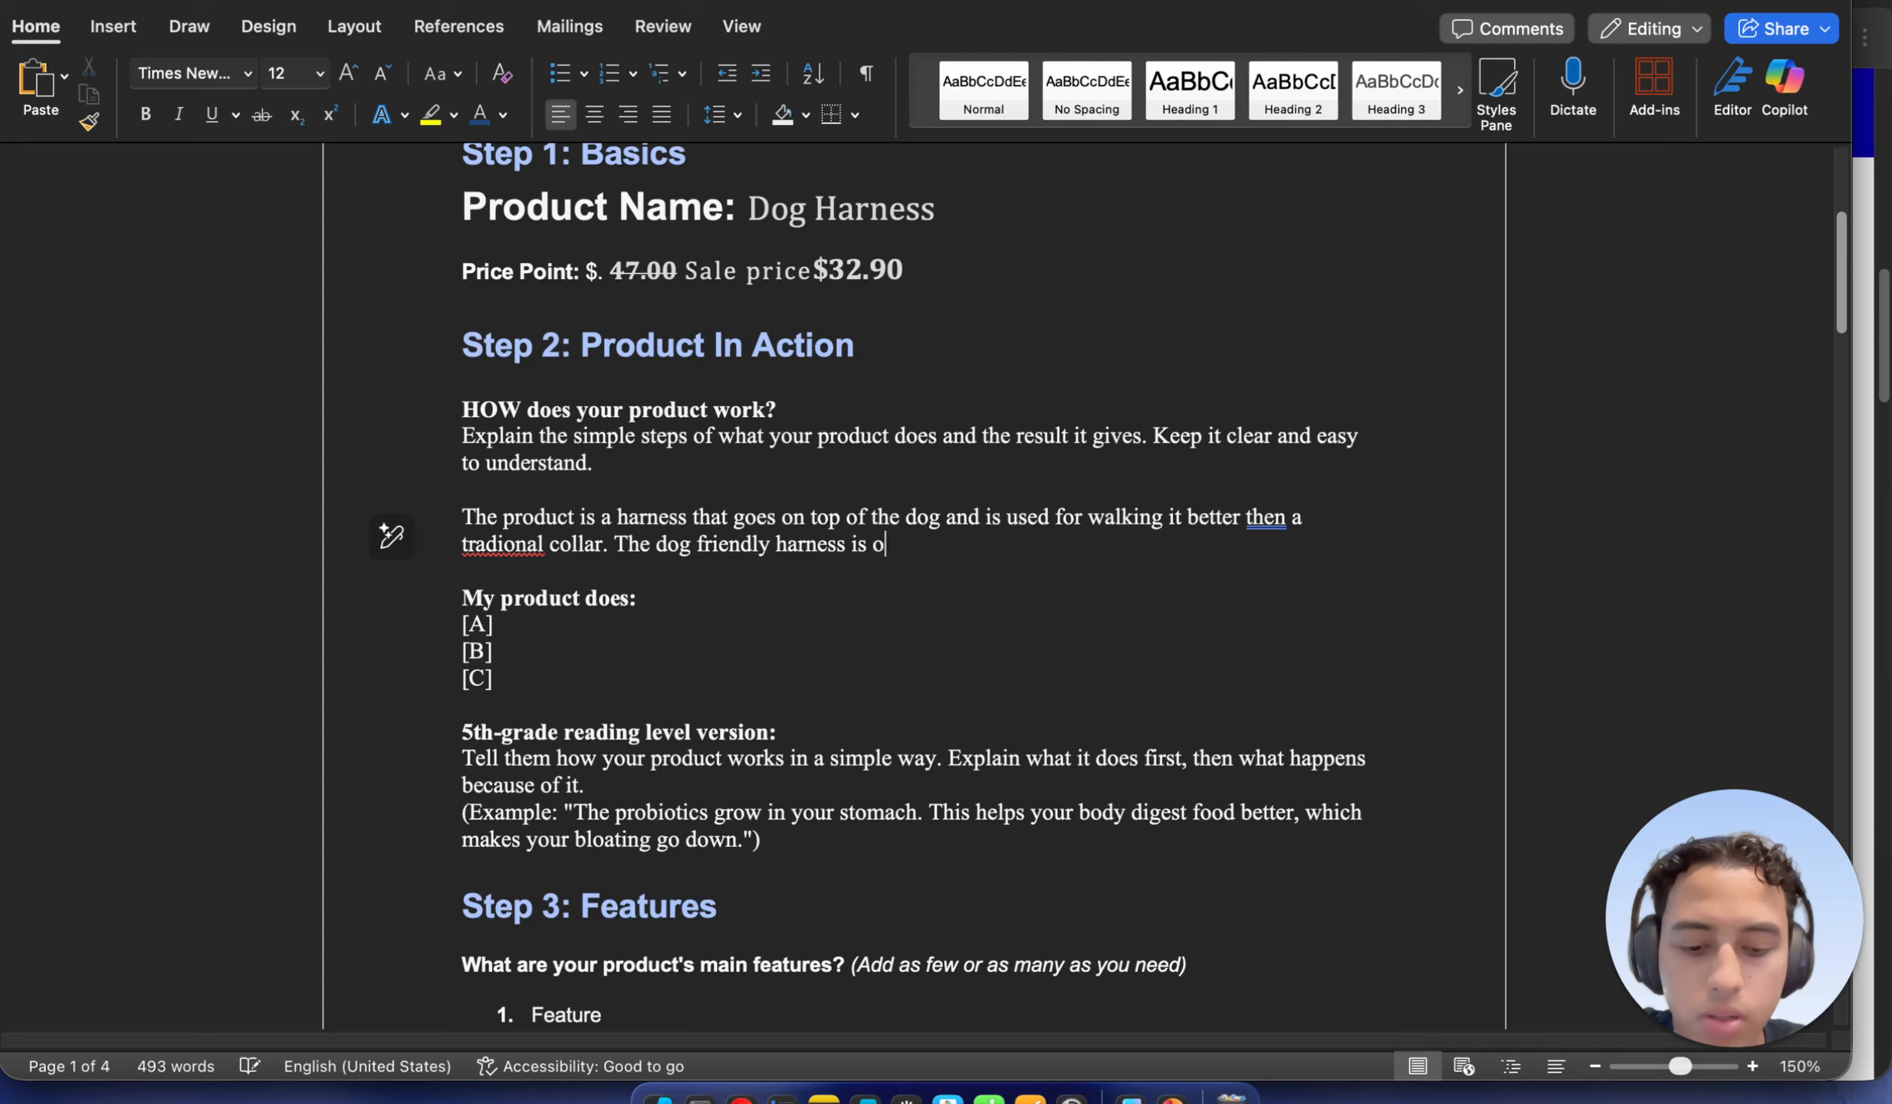
pyautogui.write('ne of the')
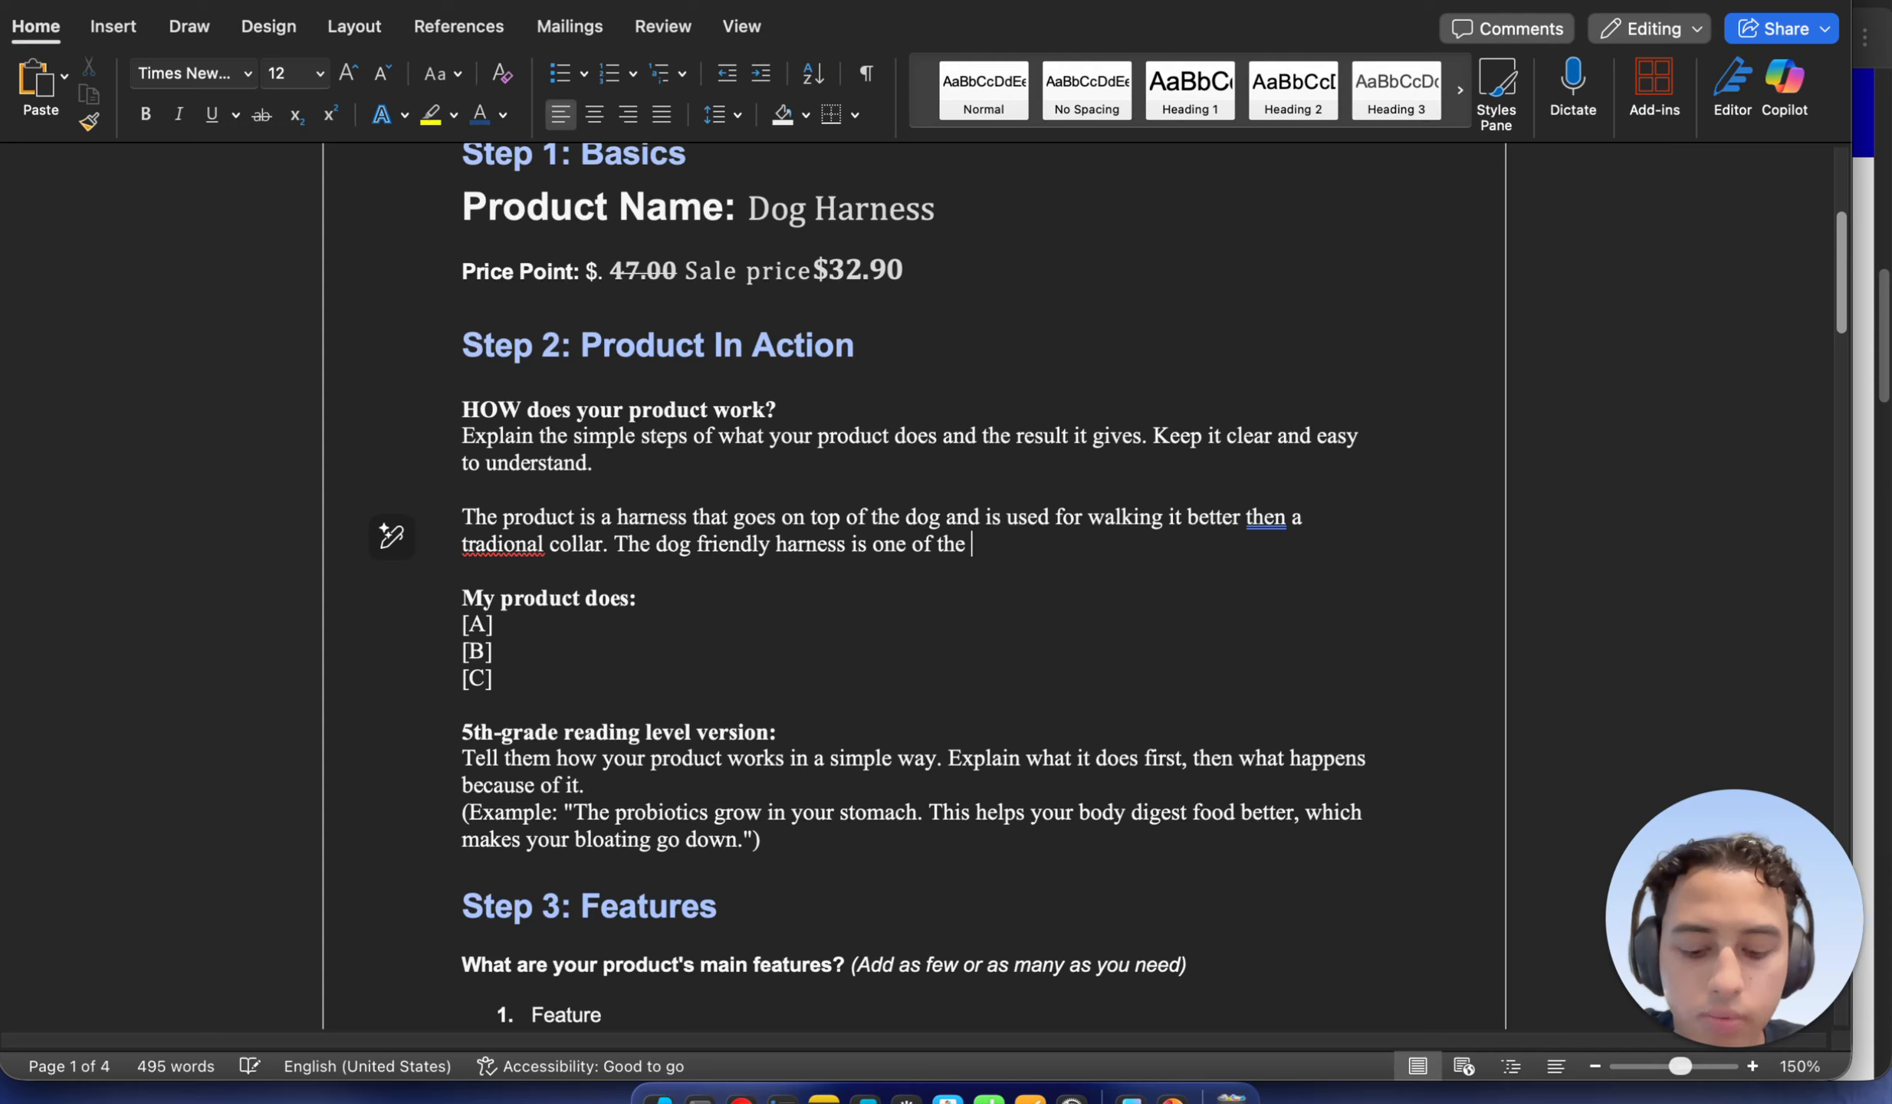
pyautogui.write(' faste')
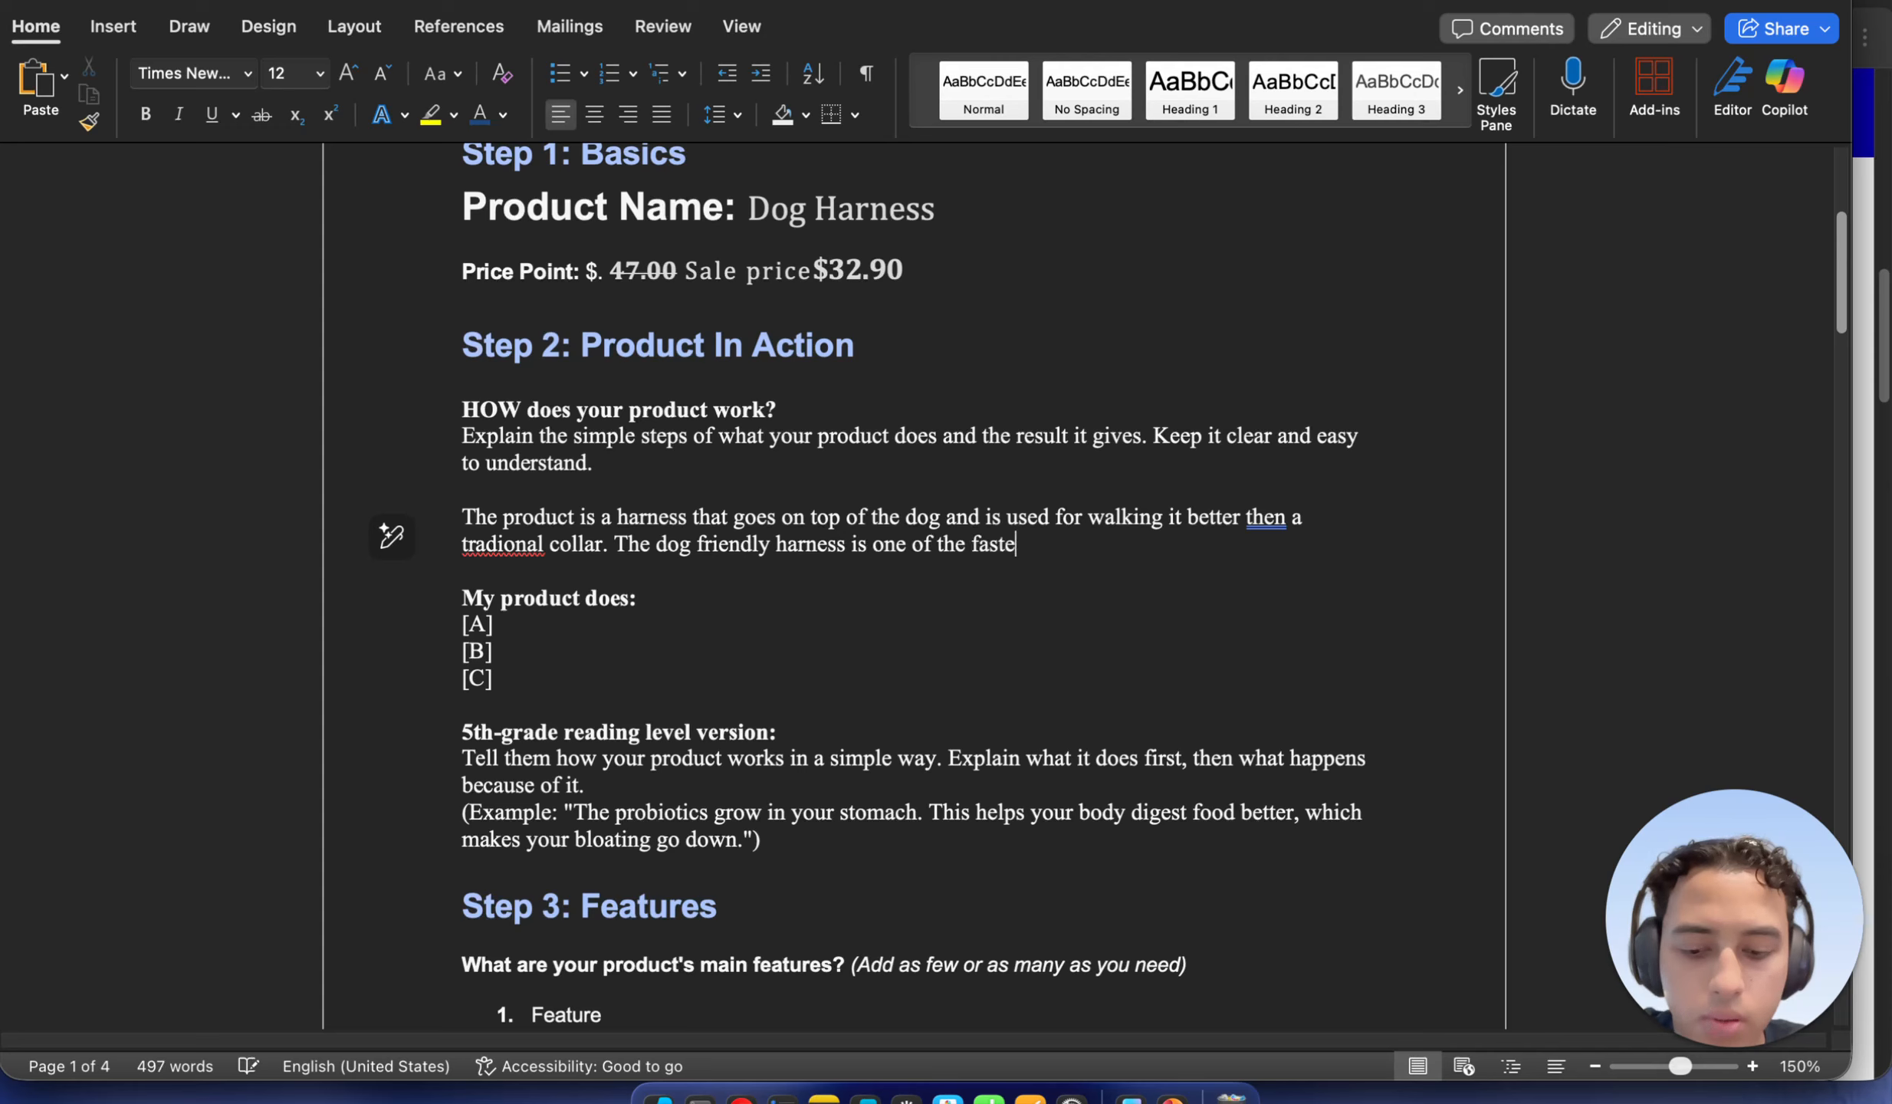
pyautogui.write('st harness')
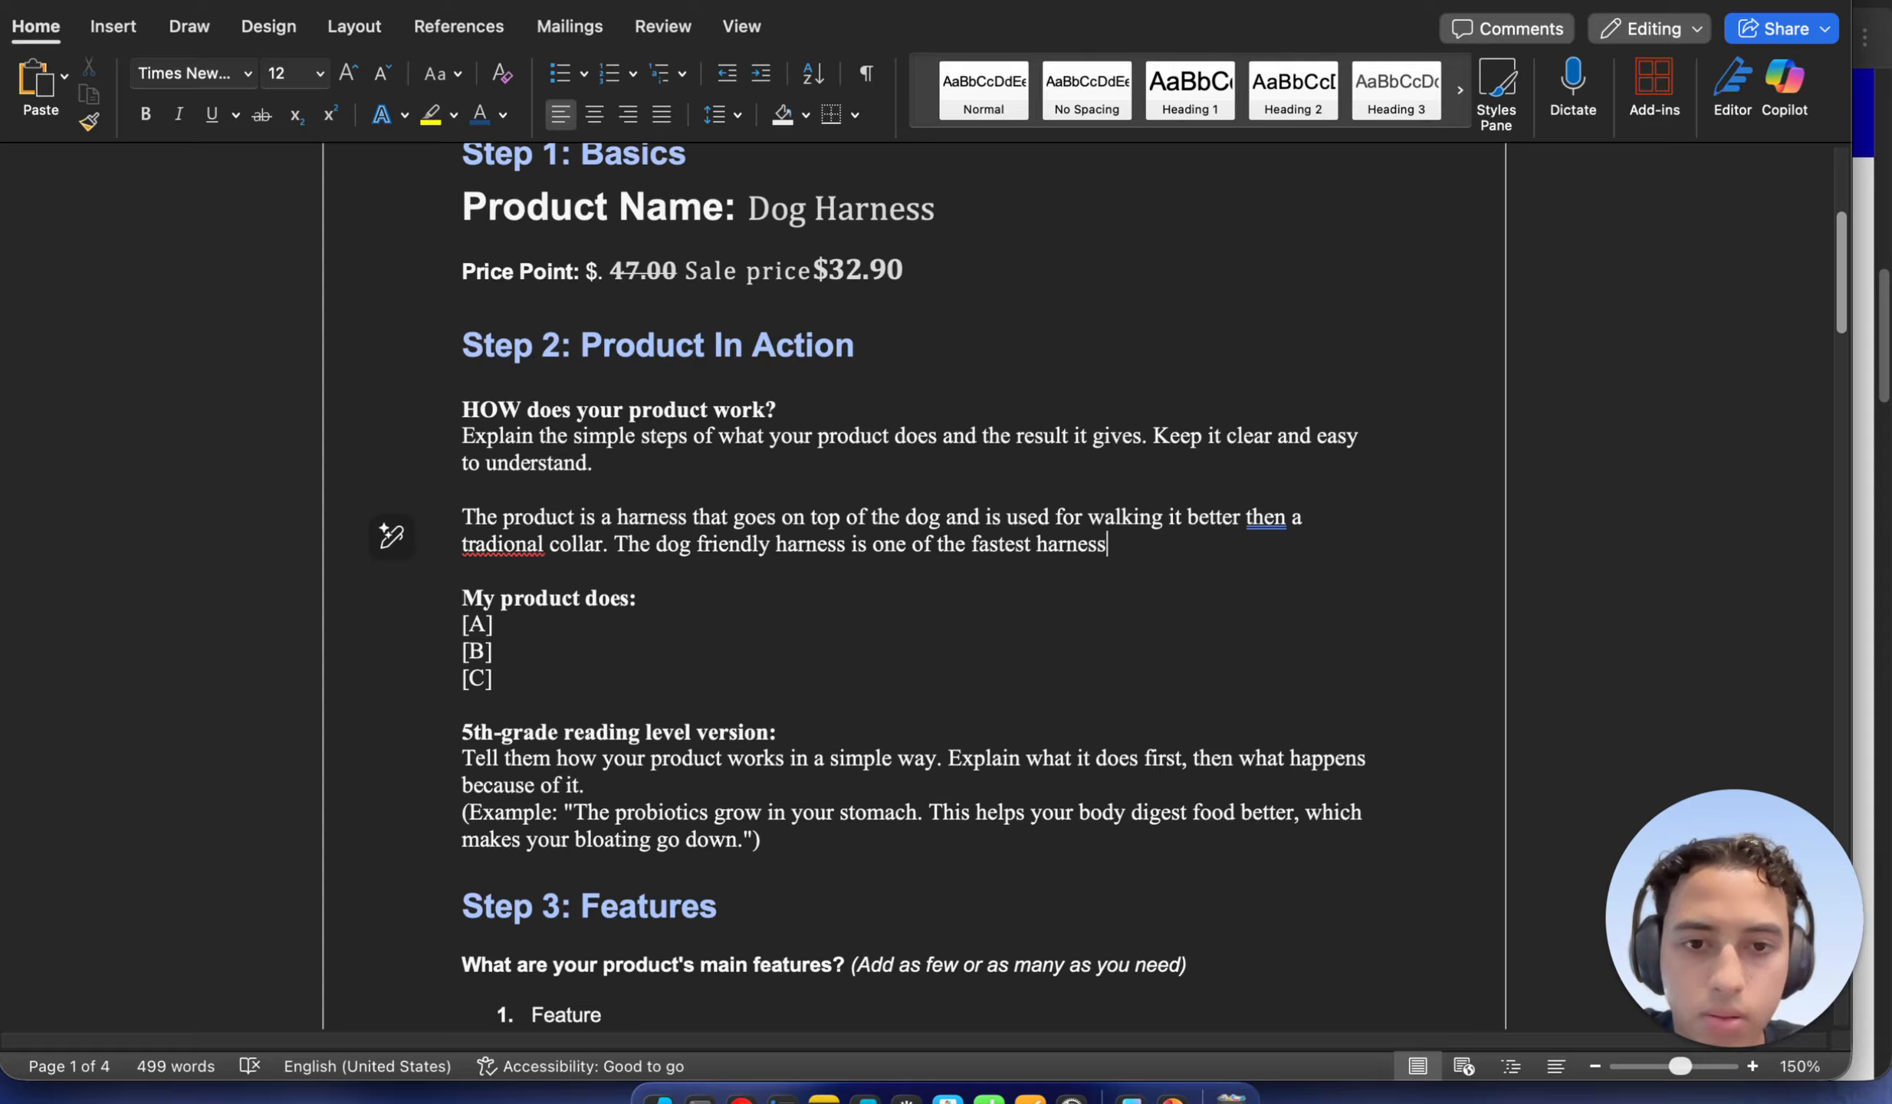
pyautogui.write(' to')
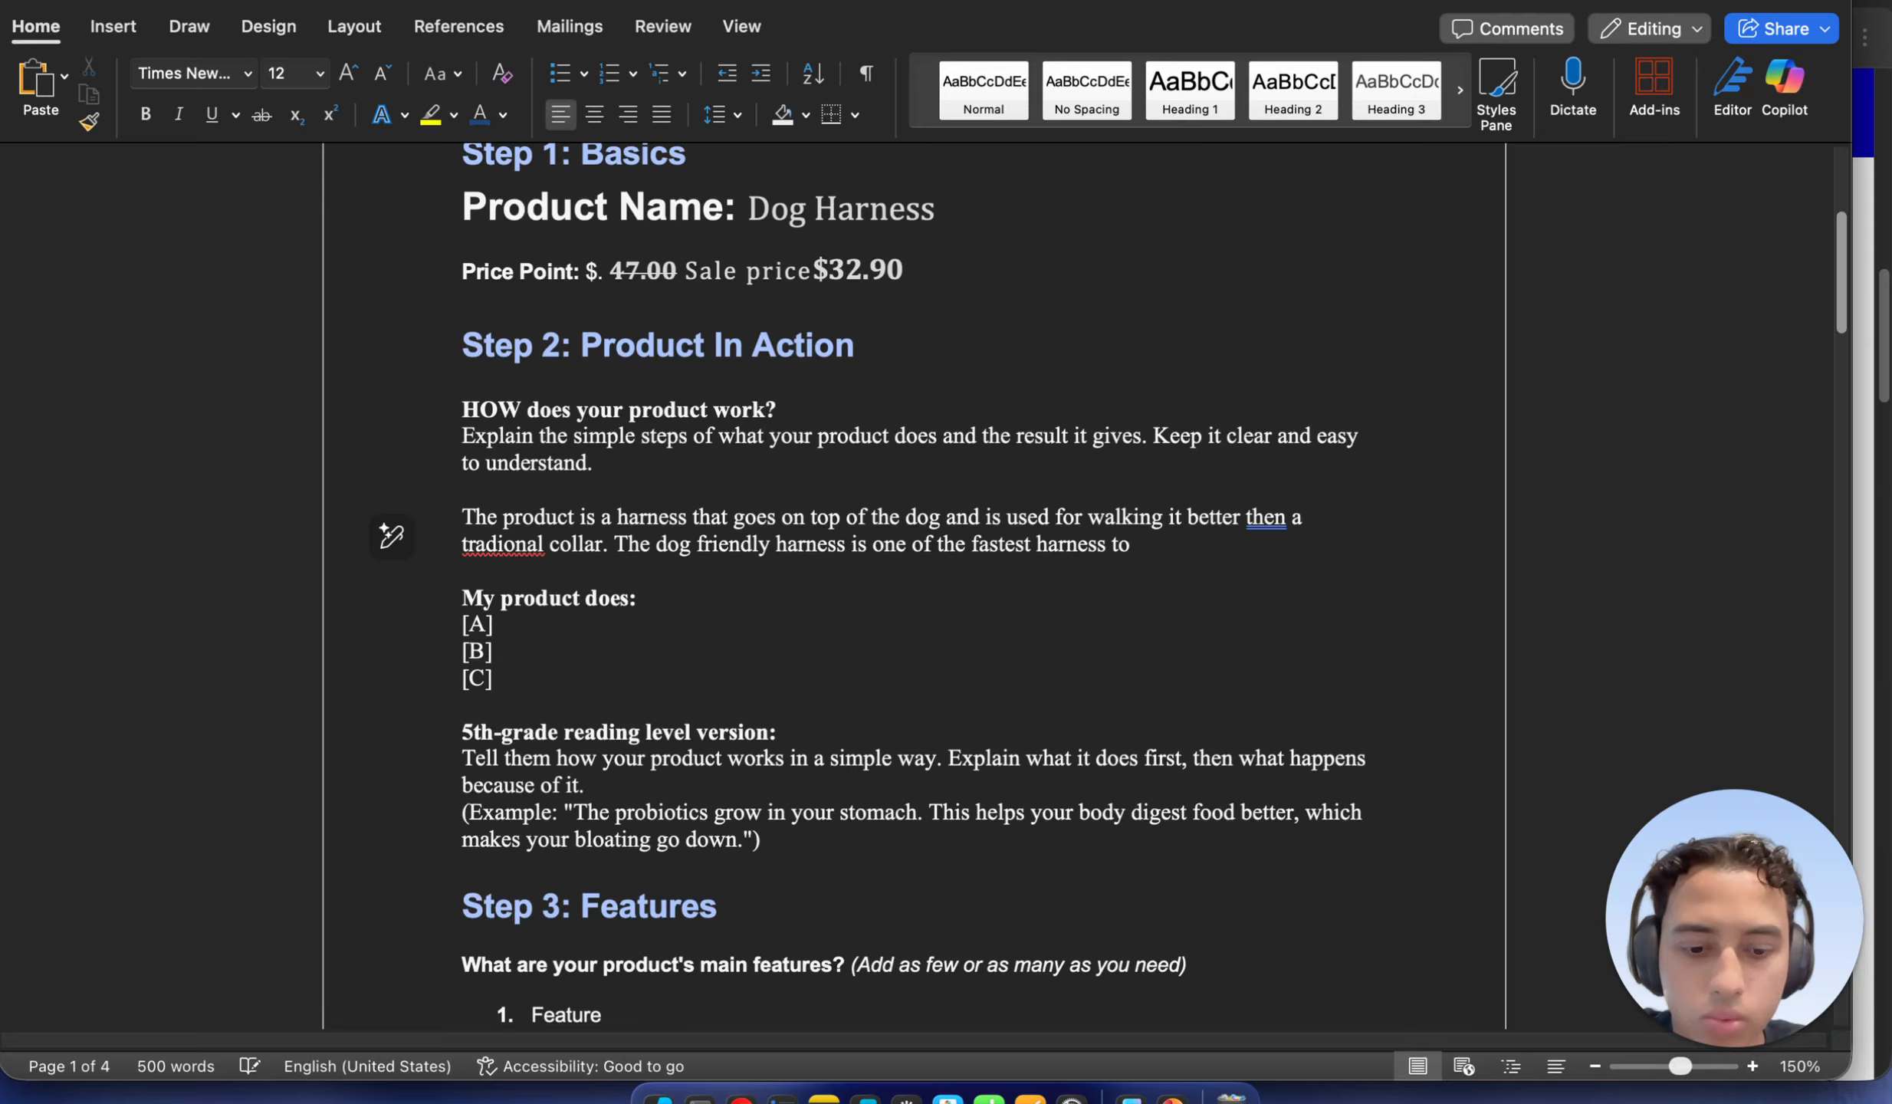
pyautogui.write(' put o')
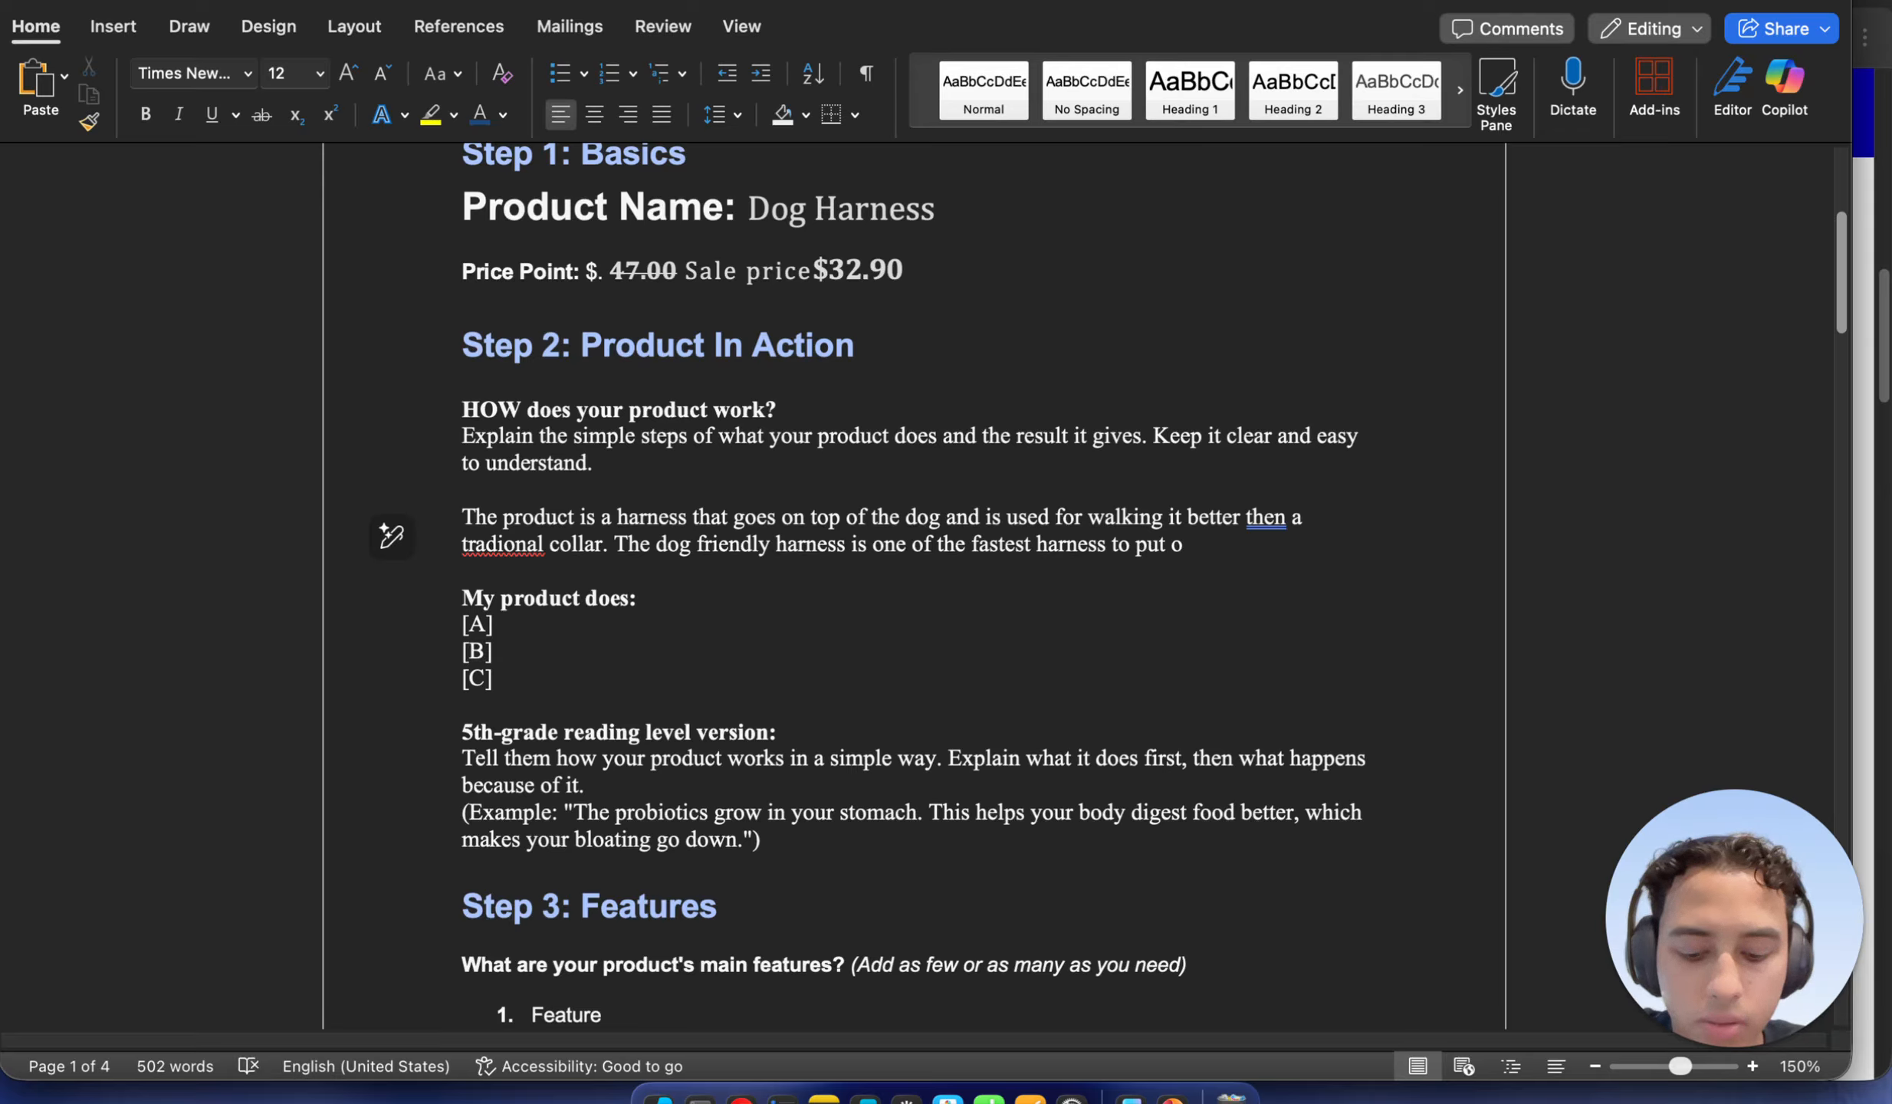
pyautogui.write('n and')
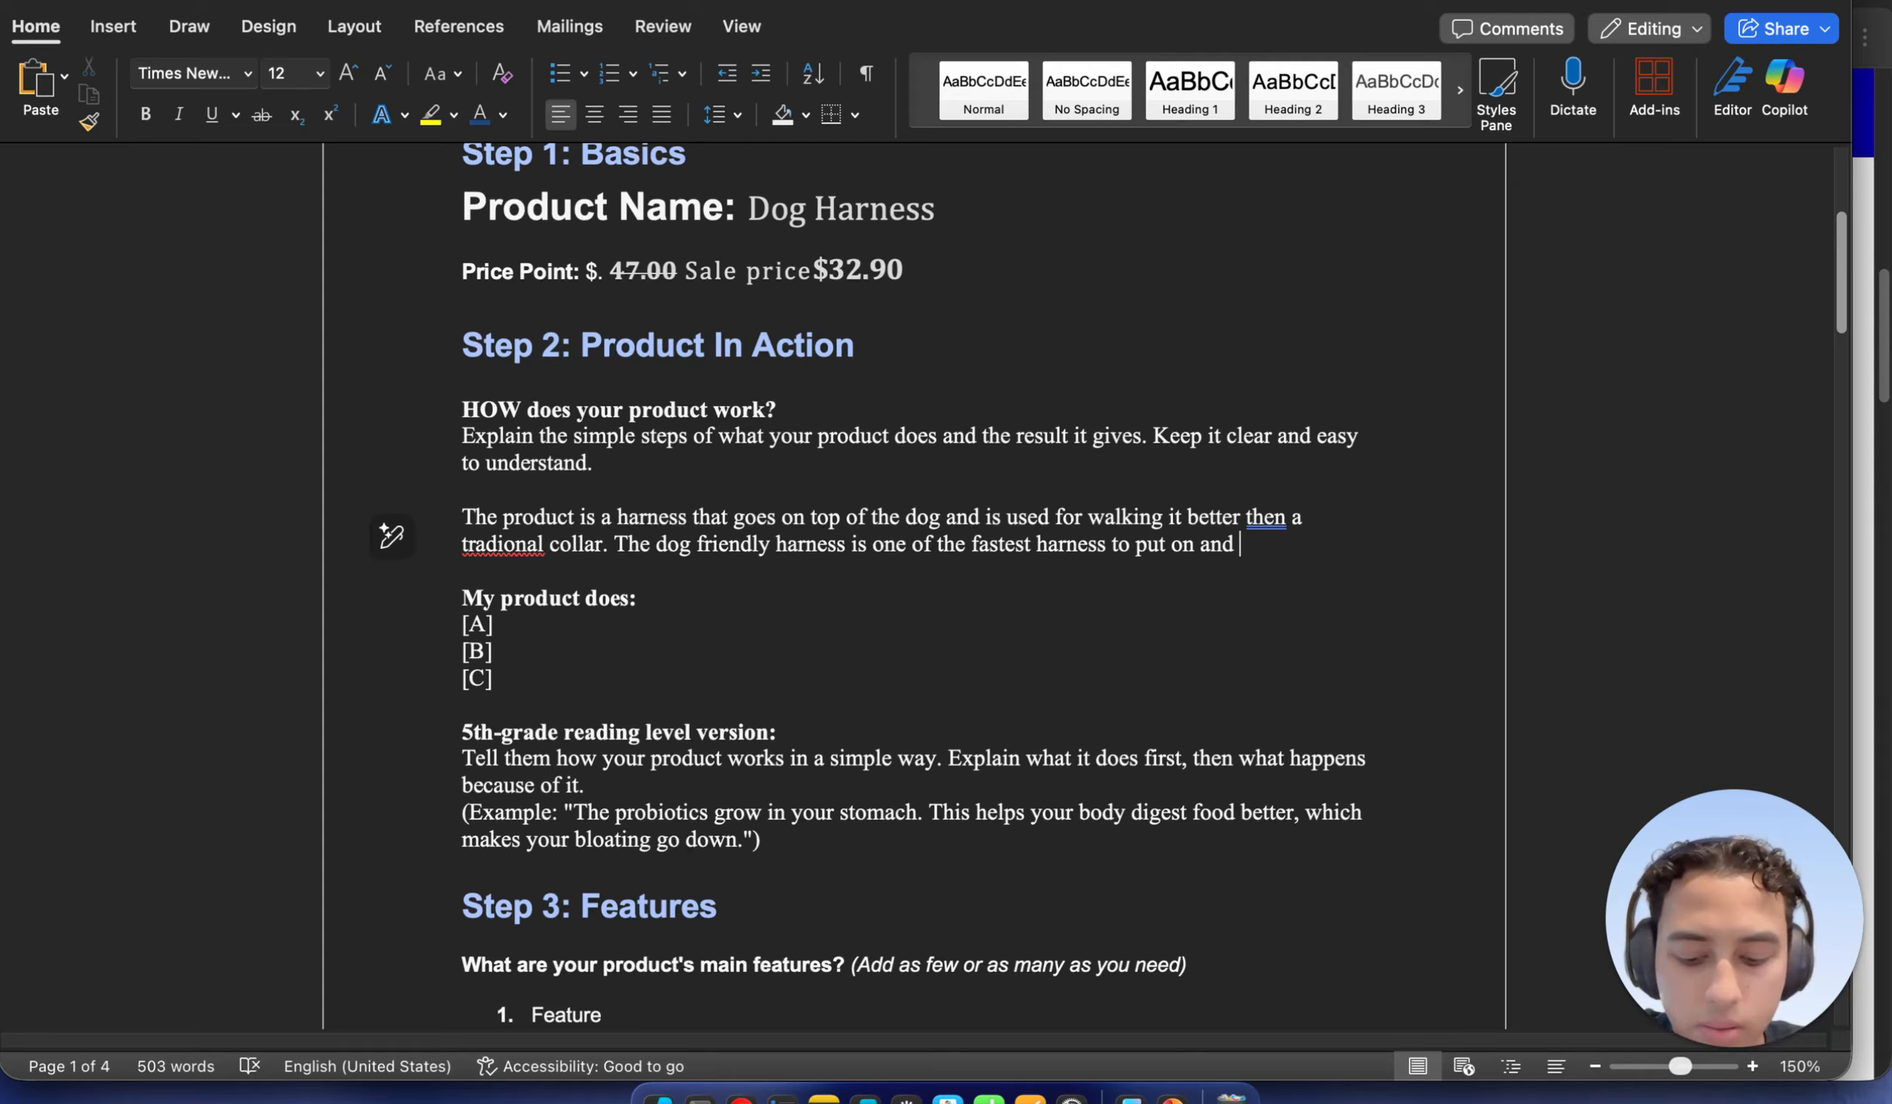
# Replace the second sentence's ending "on and" with "in in only 2-3 seconds" so it reads "fastest harness to put in in only 2-3 seconds"
pyautogui.press('BackSpace')
pyautogui.press('BackSpace')
pyautogui.press('BackSpace')
pyautogui.press('BackSpace')
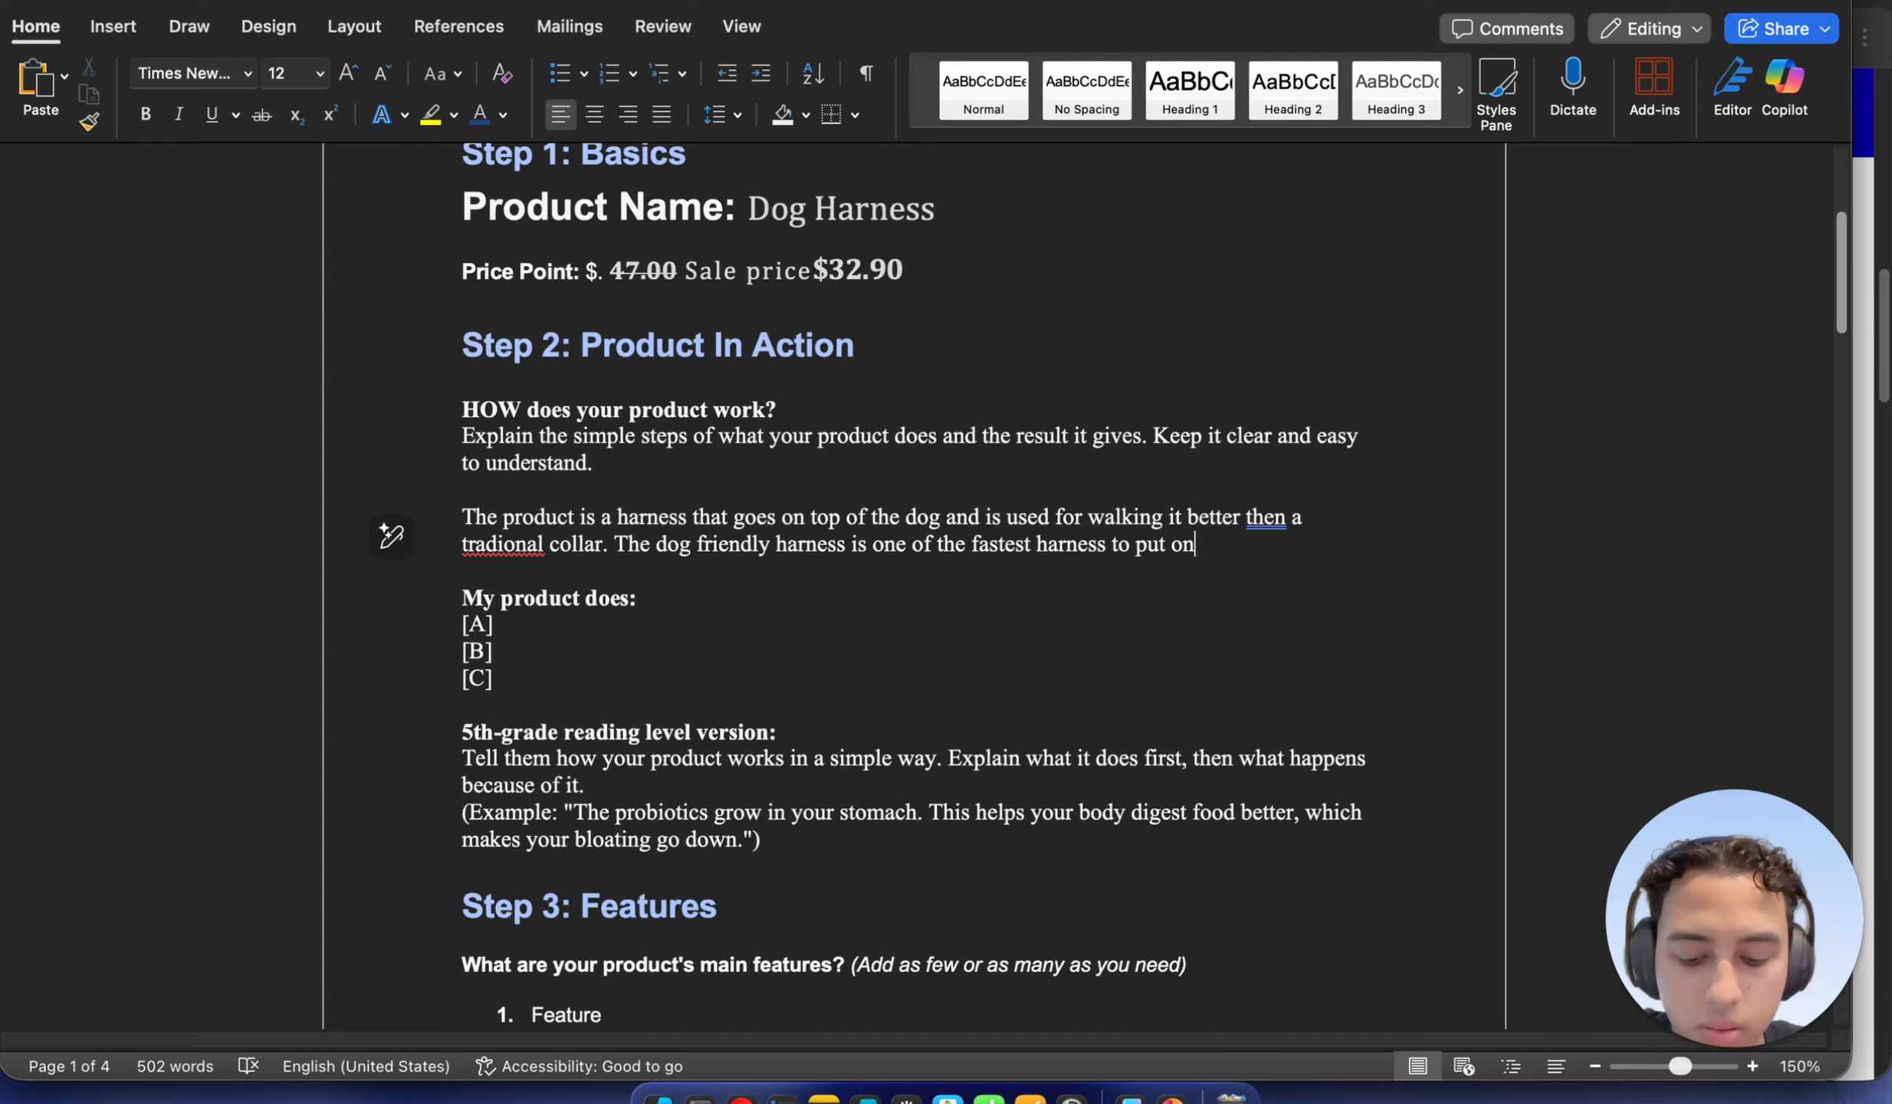
pyautogui.press('BackSpace')
pyautogui.press('BackSpace')
pyautogui.write('in ')
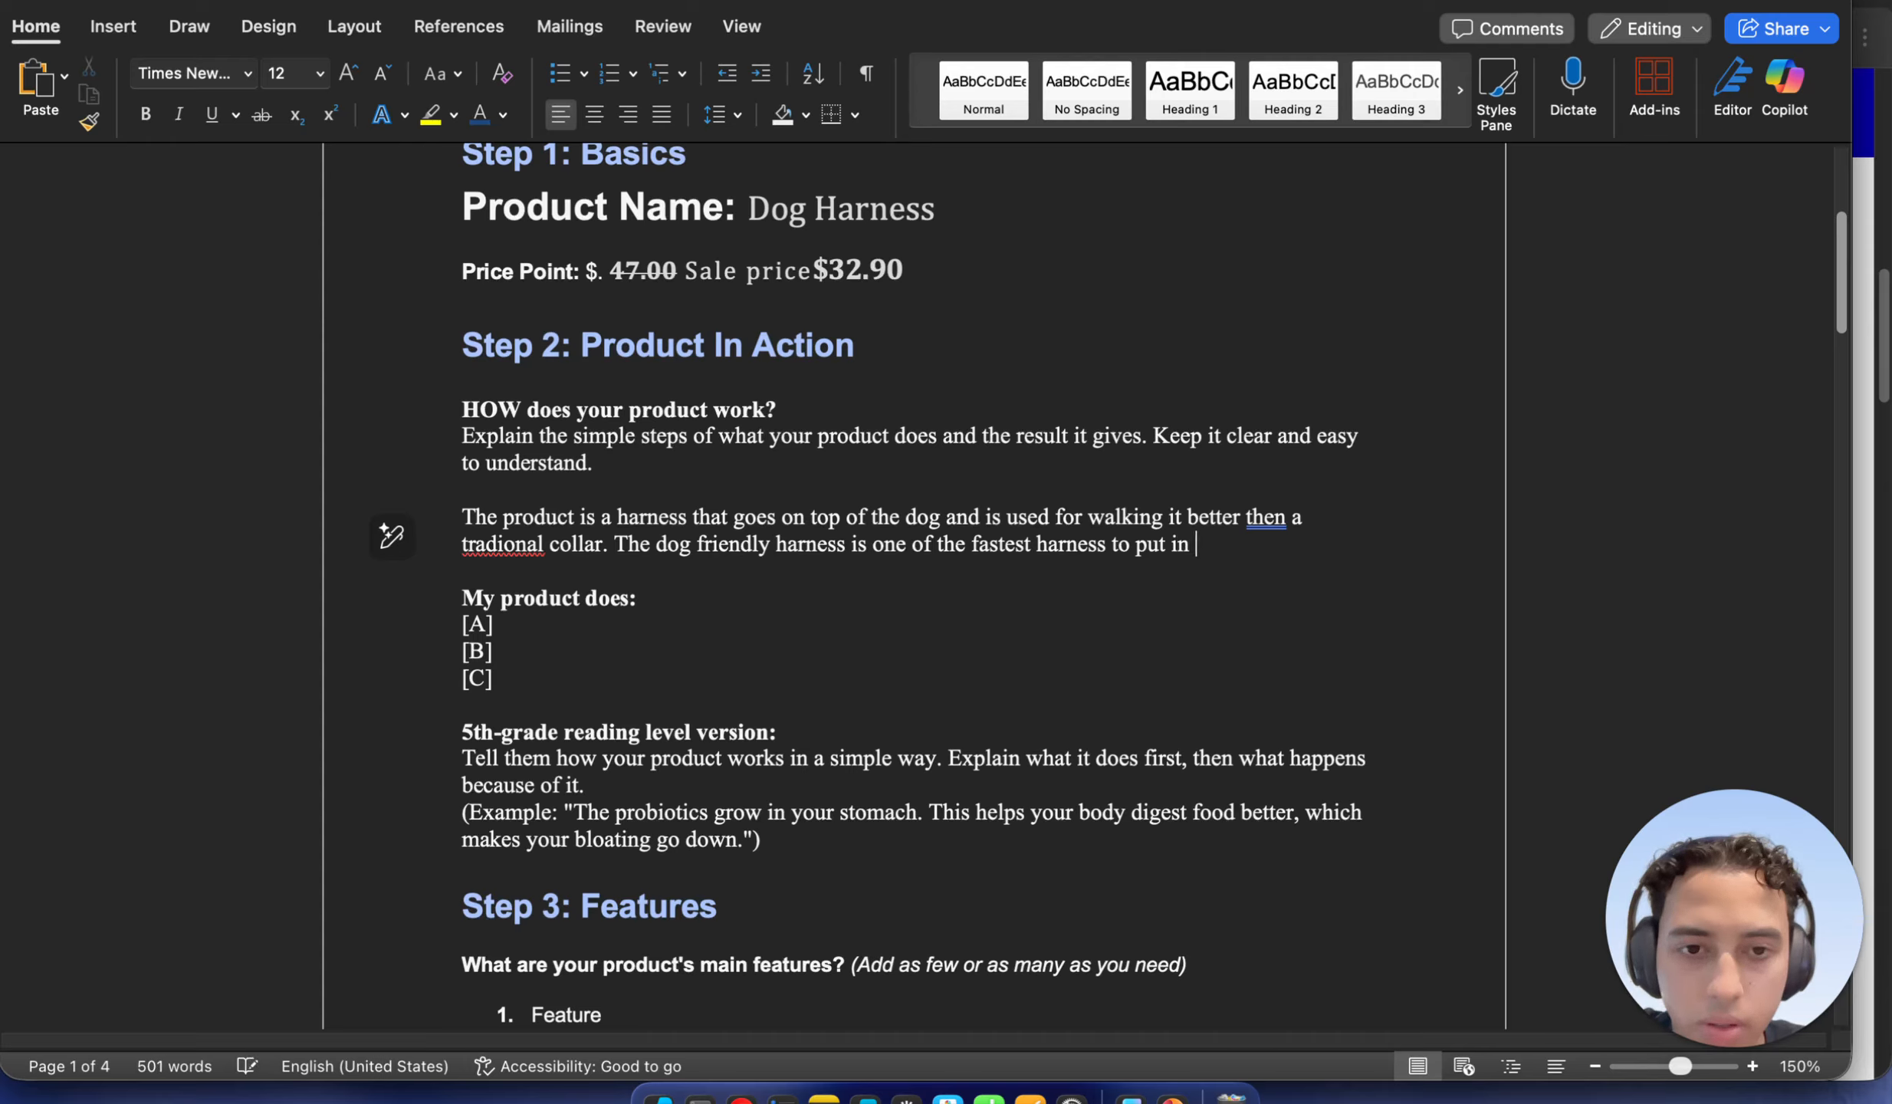
pyautogui.write('in ')
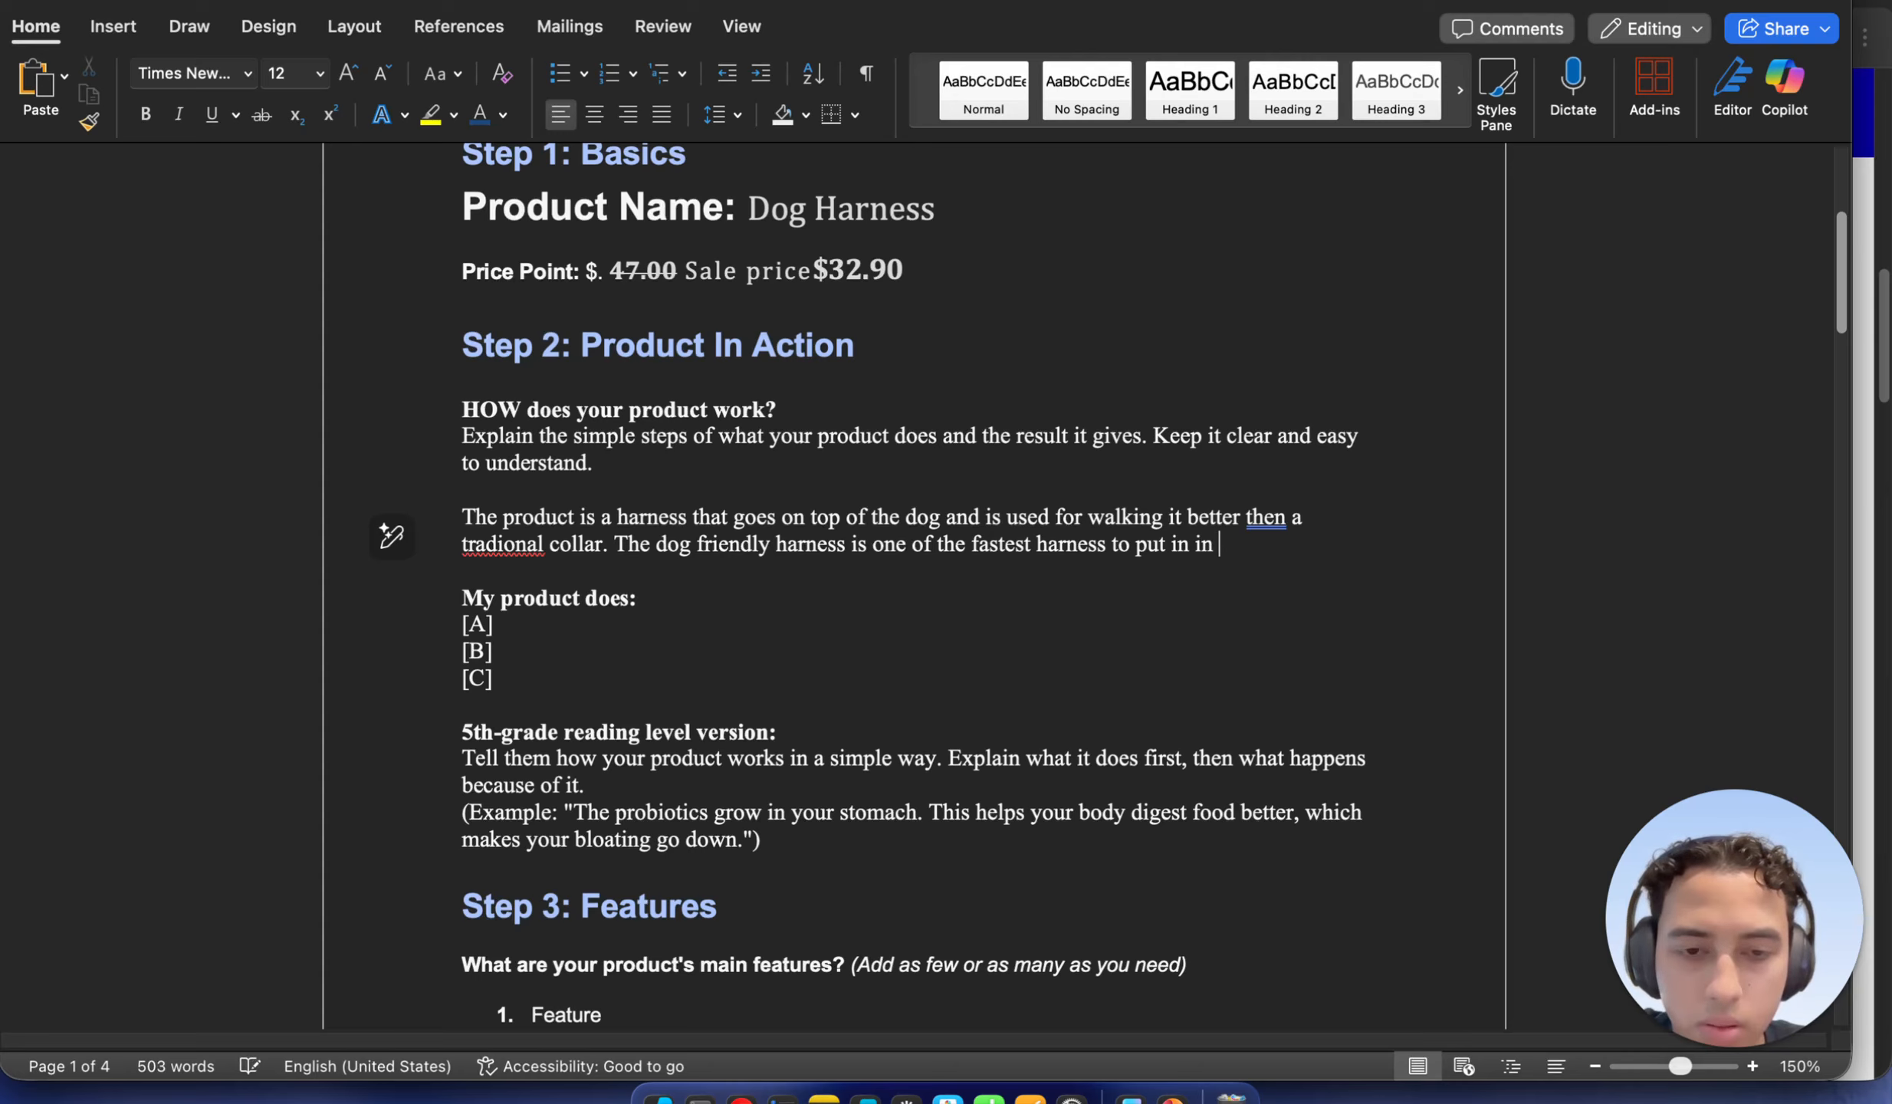
pyautogui.write('o')
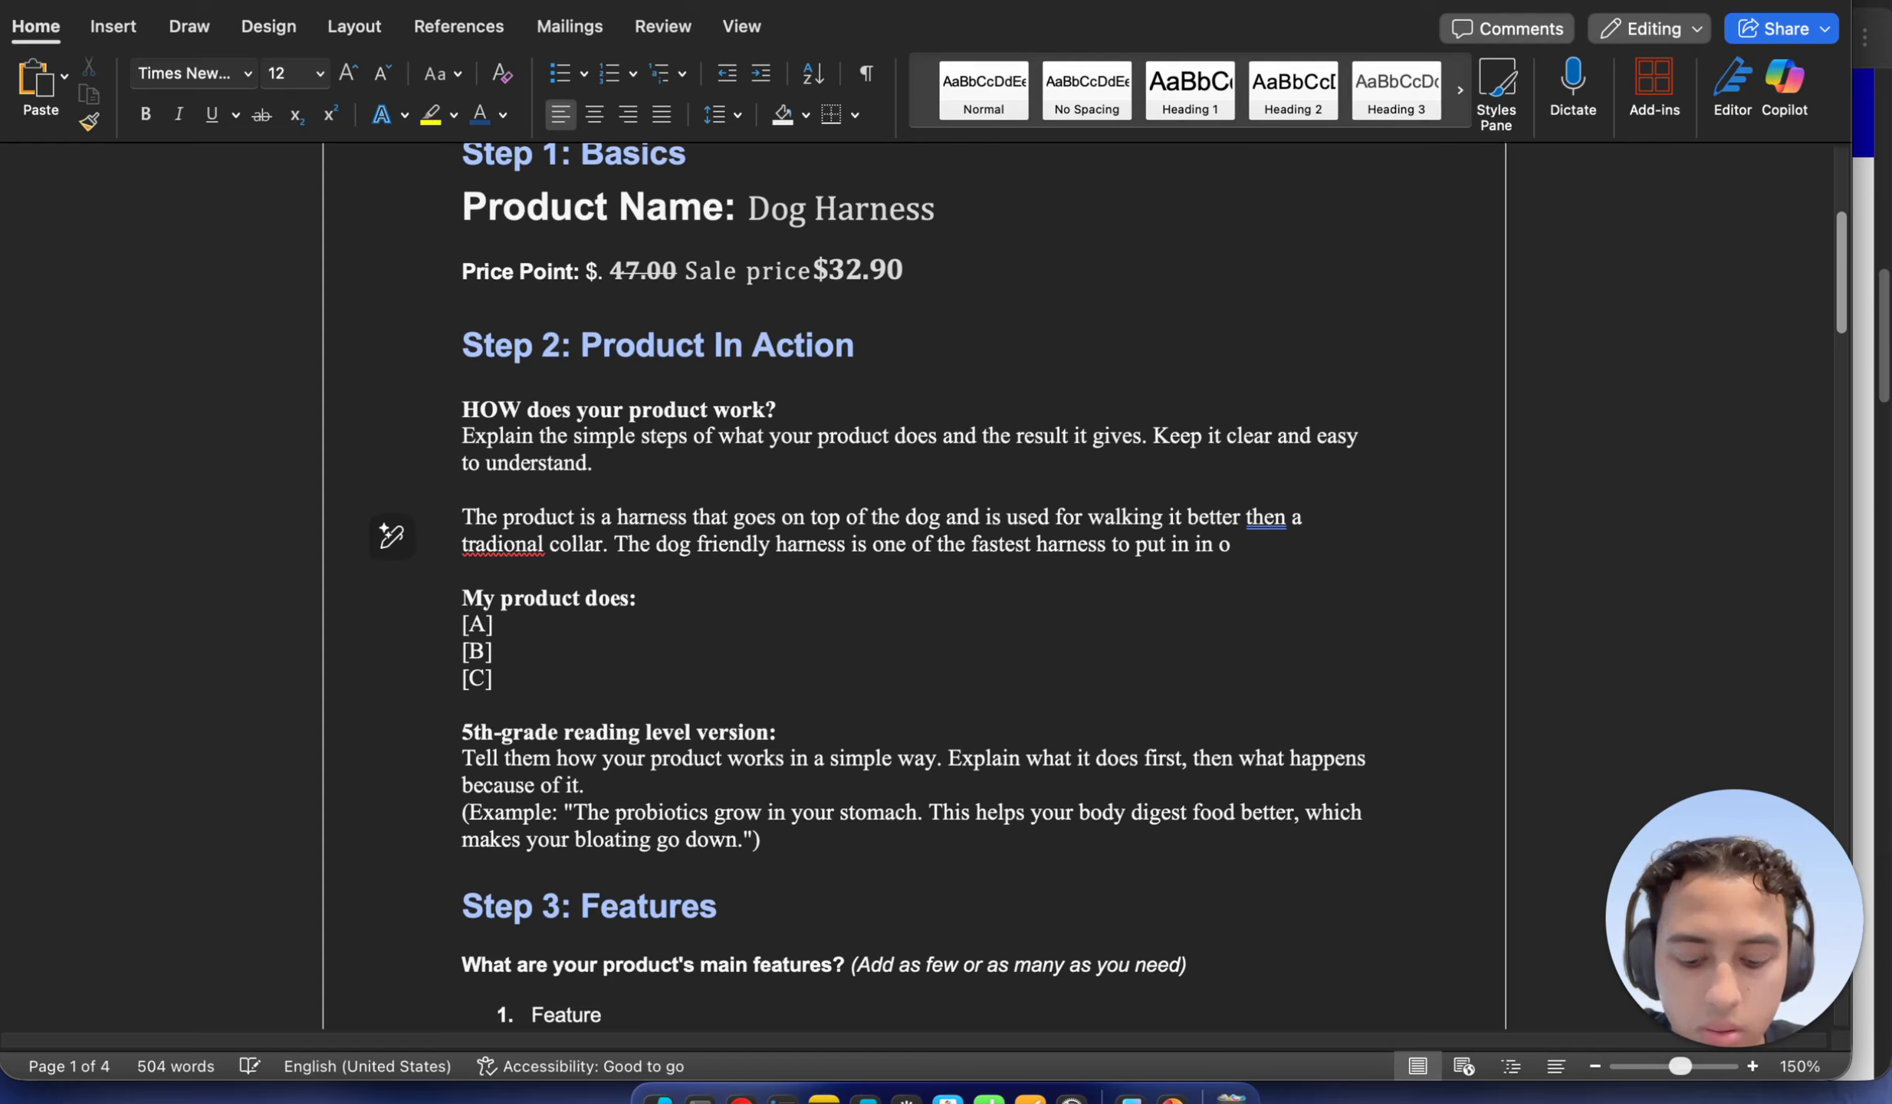
pyautogui.write('nly ')
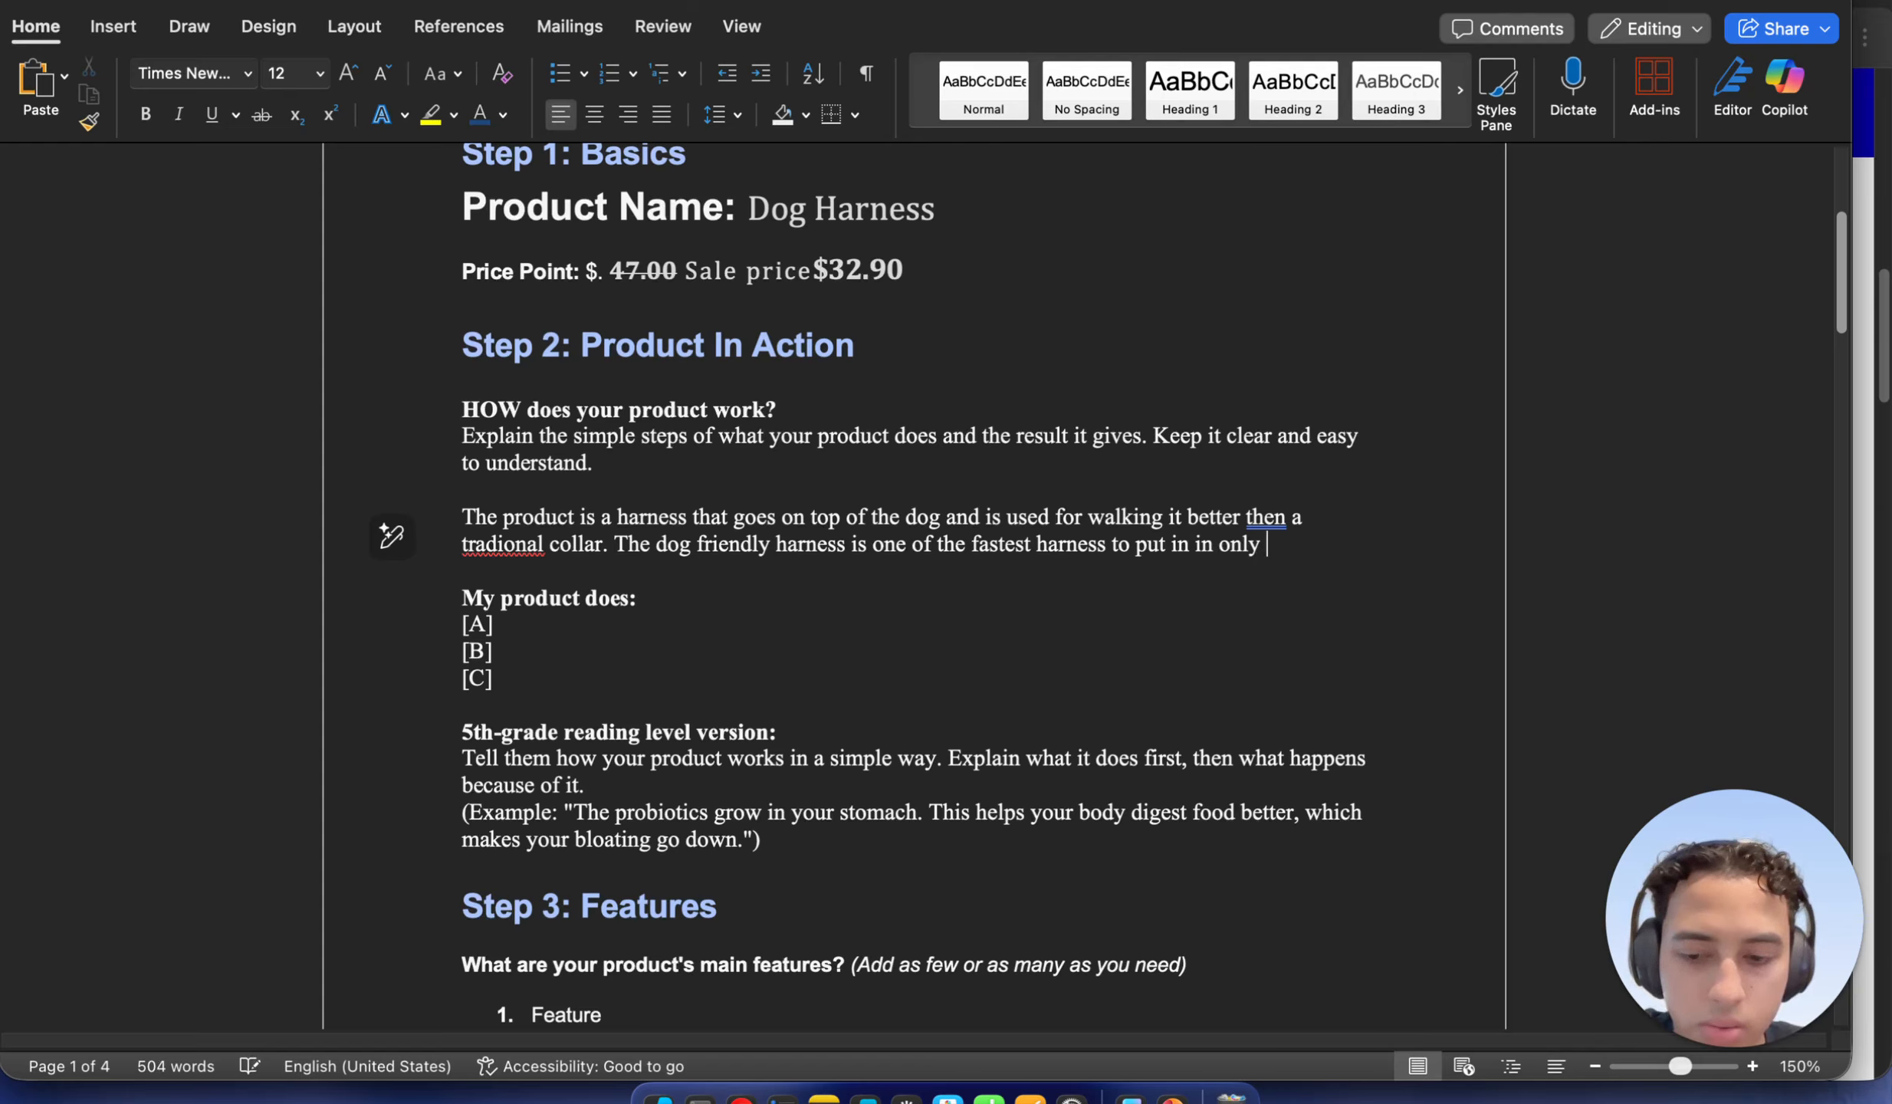
pyautogui.write('2-3')
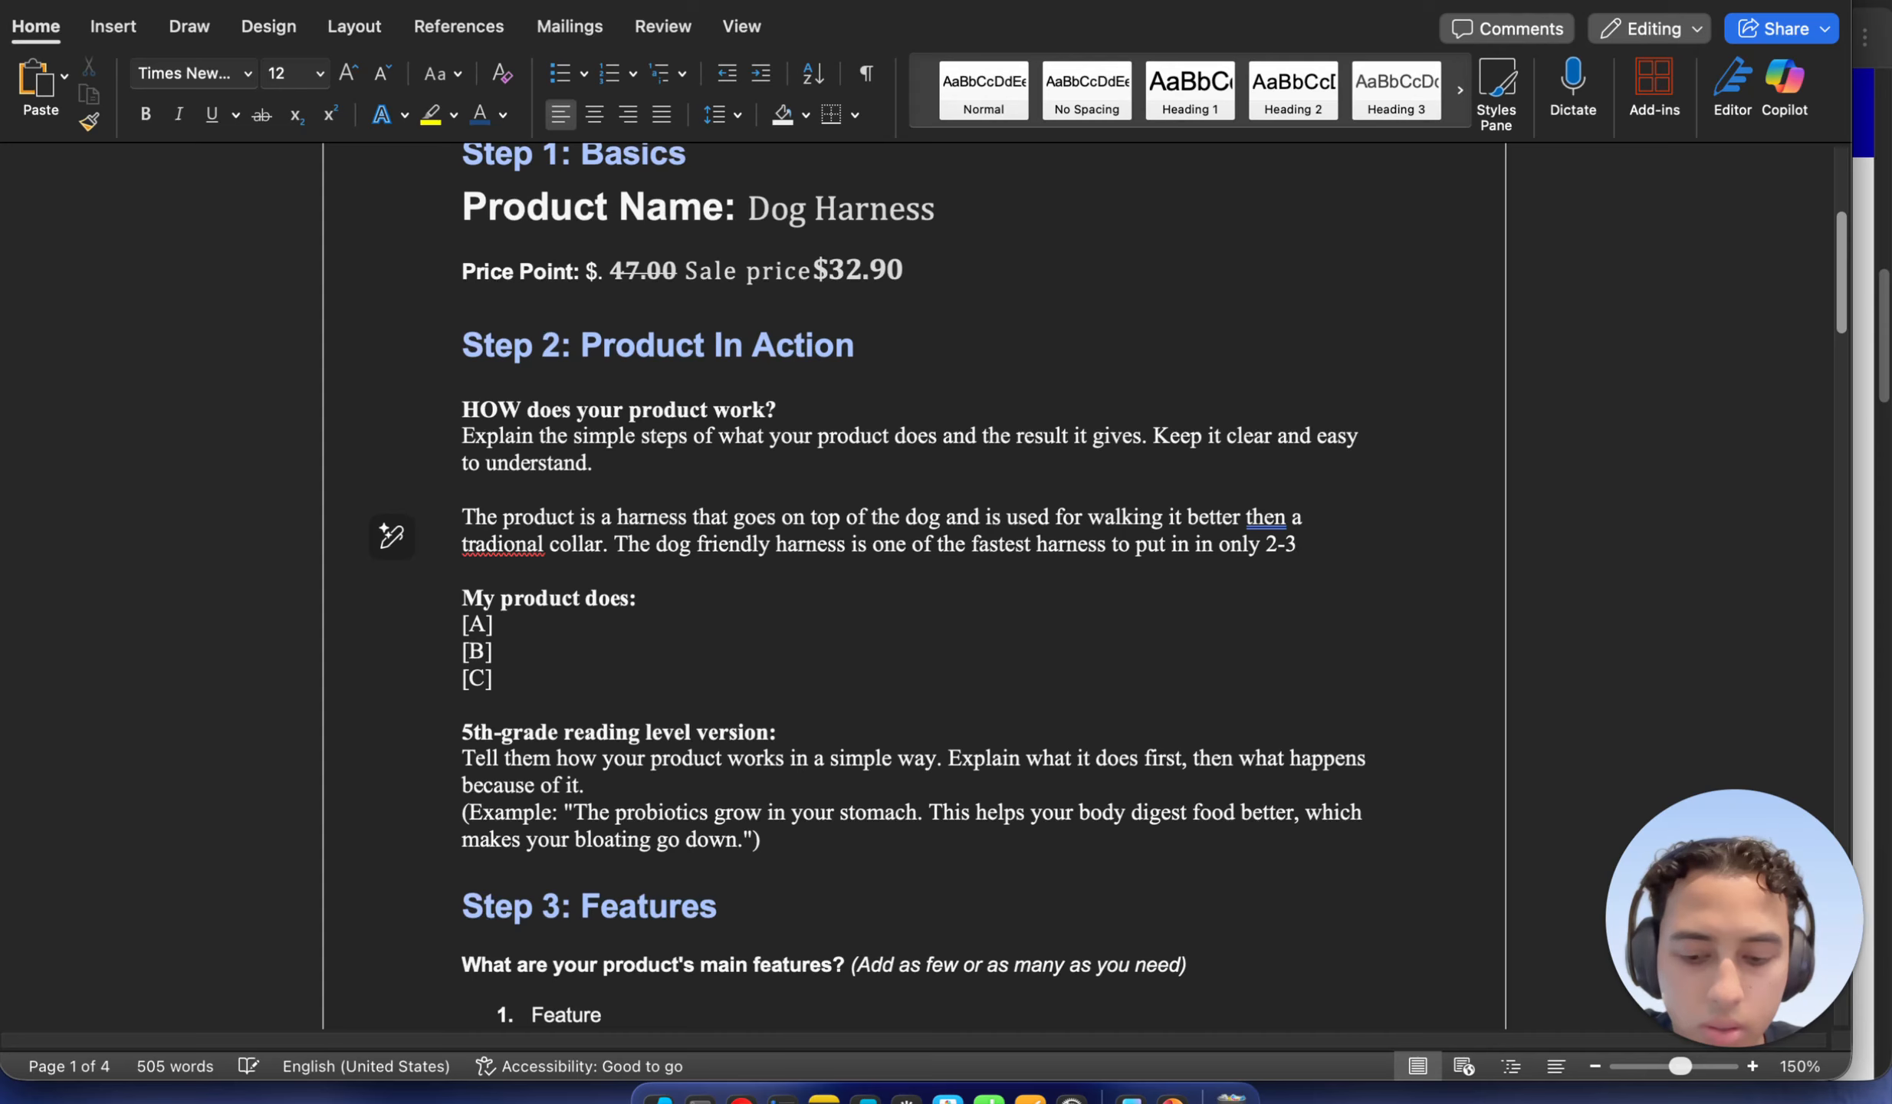
pyautogui.write(' seconds')
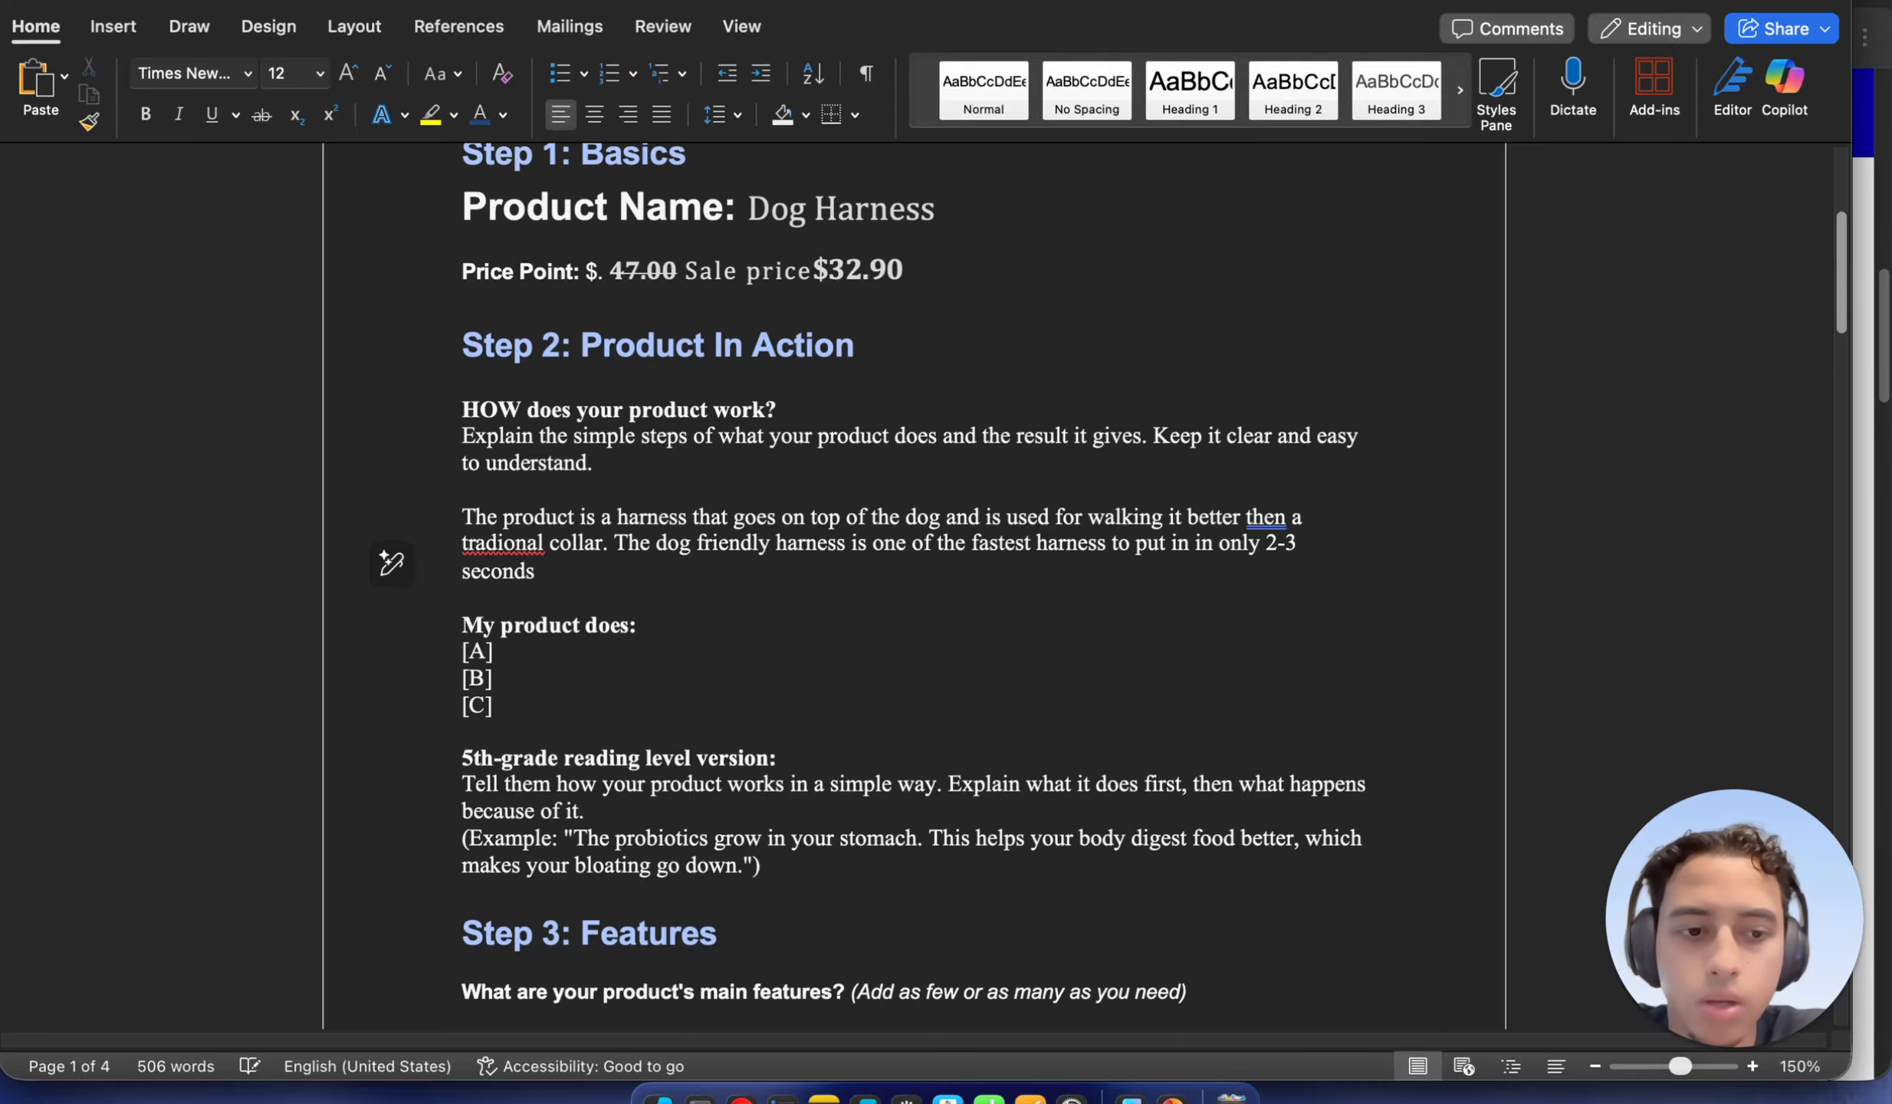
# Switch to Chrome and reread the harness page's benefit bullets, highlighting the chafe-resistant straps point
pyautogui.click(741, 1098)
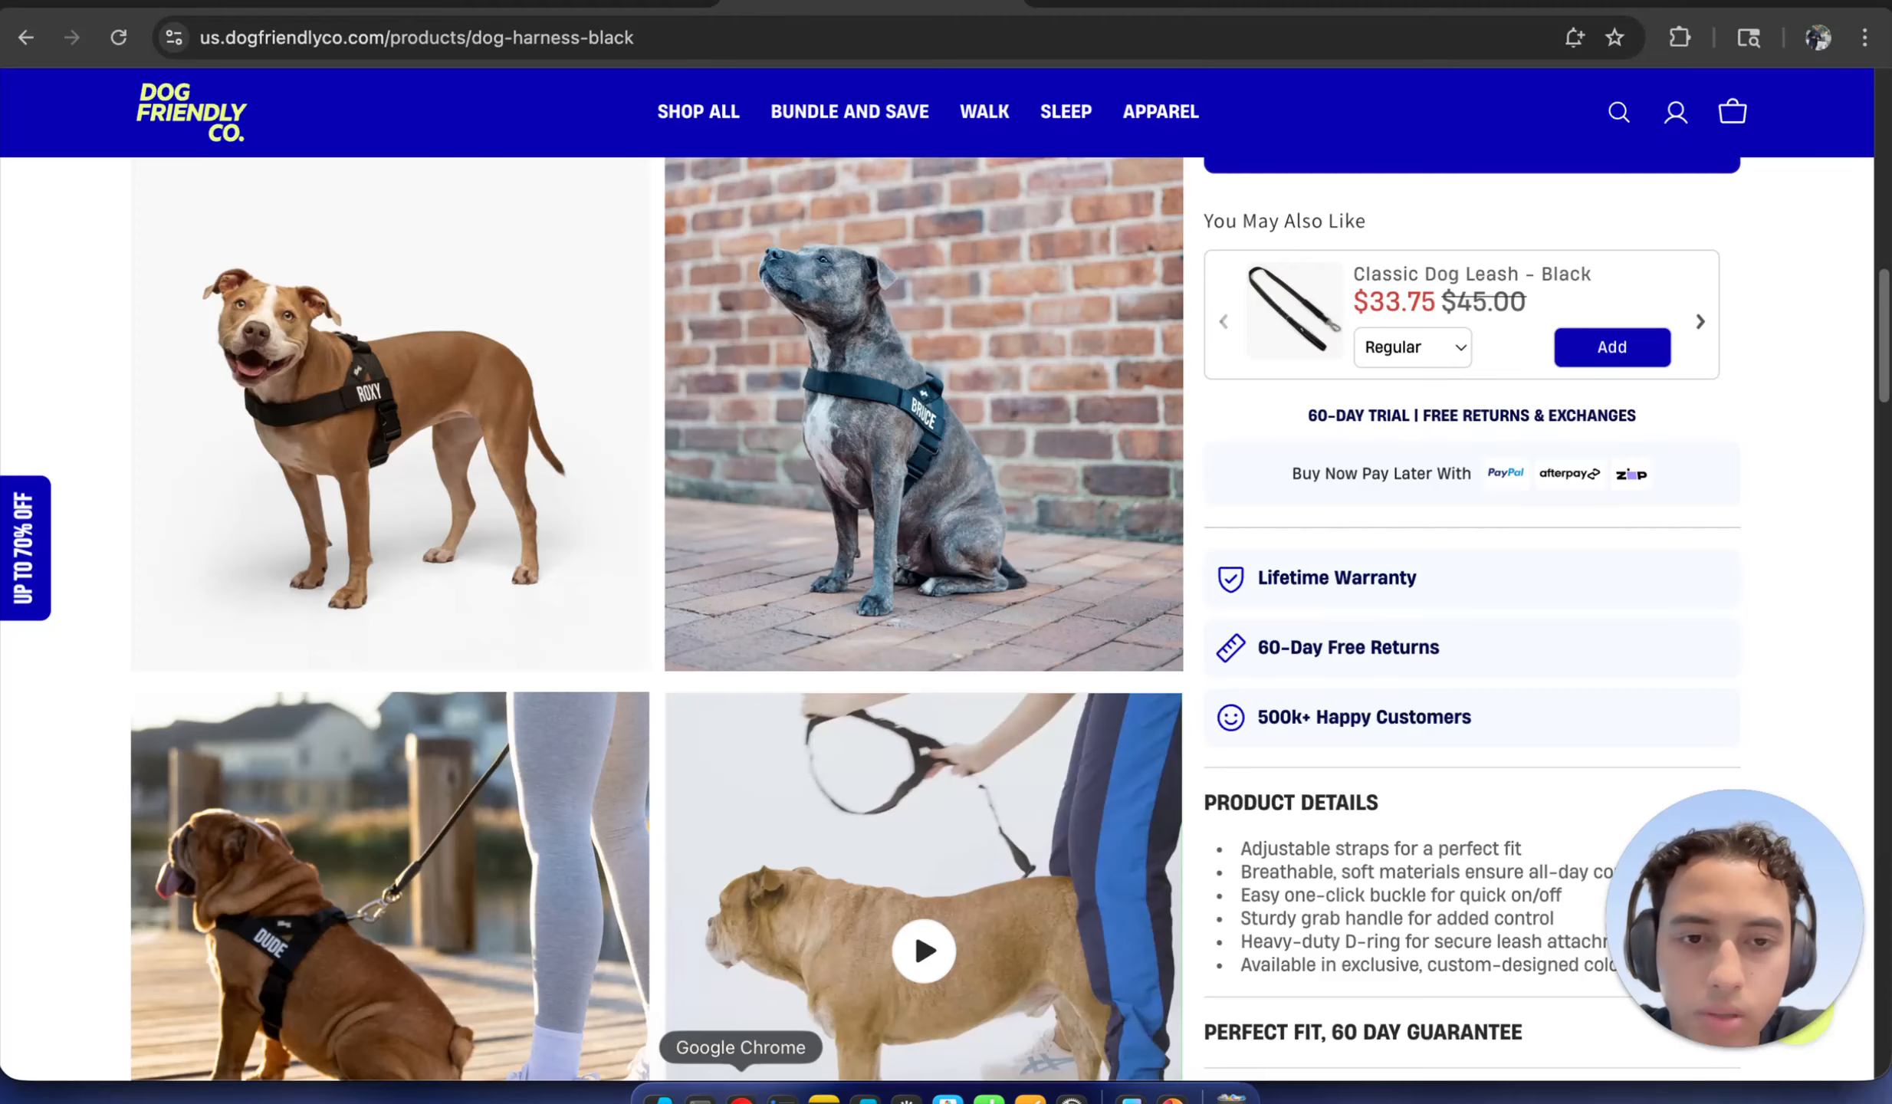
pyautogui.scroll(5, 1515, 529)
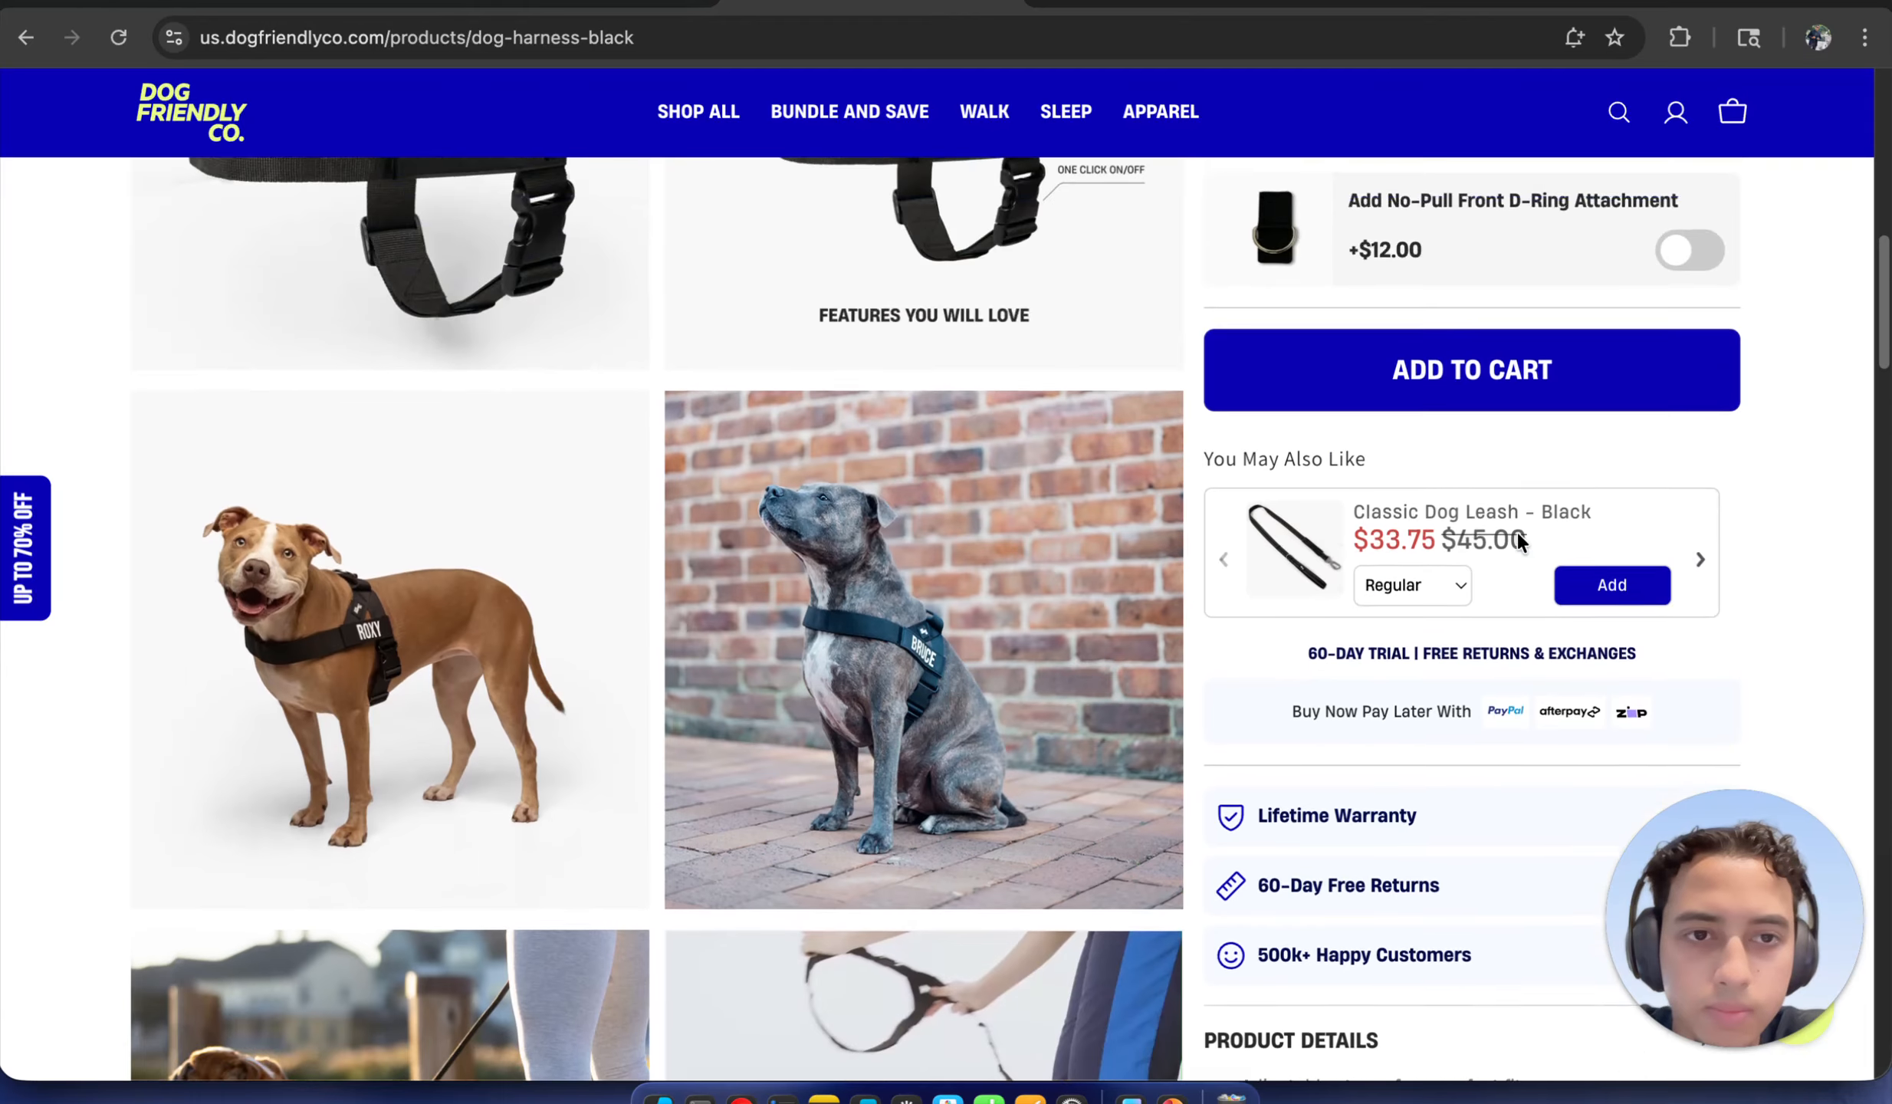
pyautogui.scroll(6, 1515, 529)
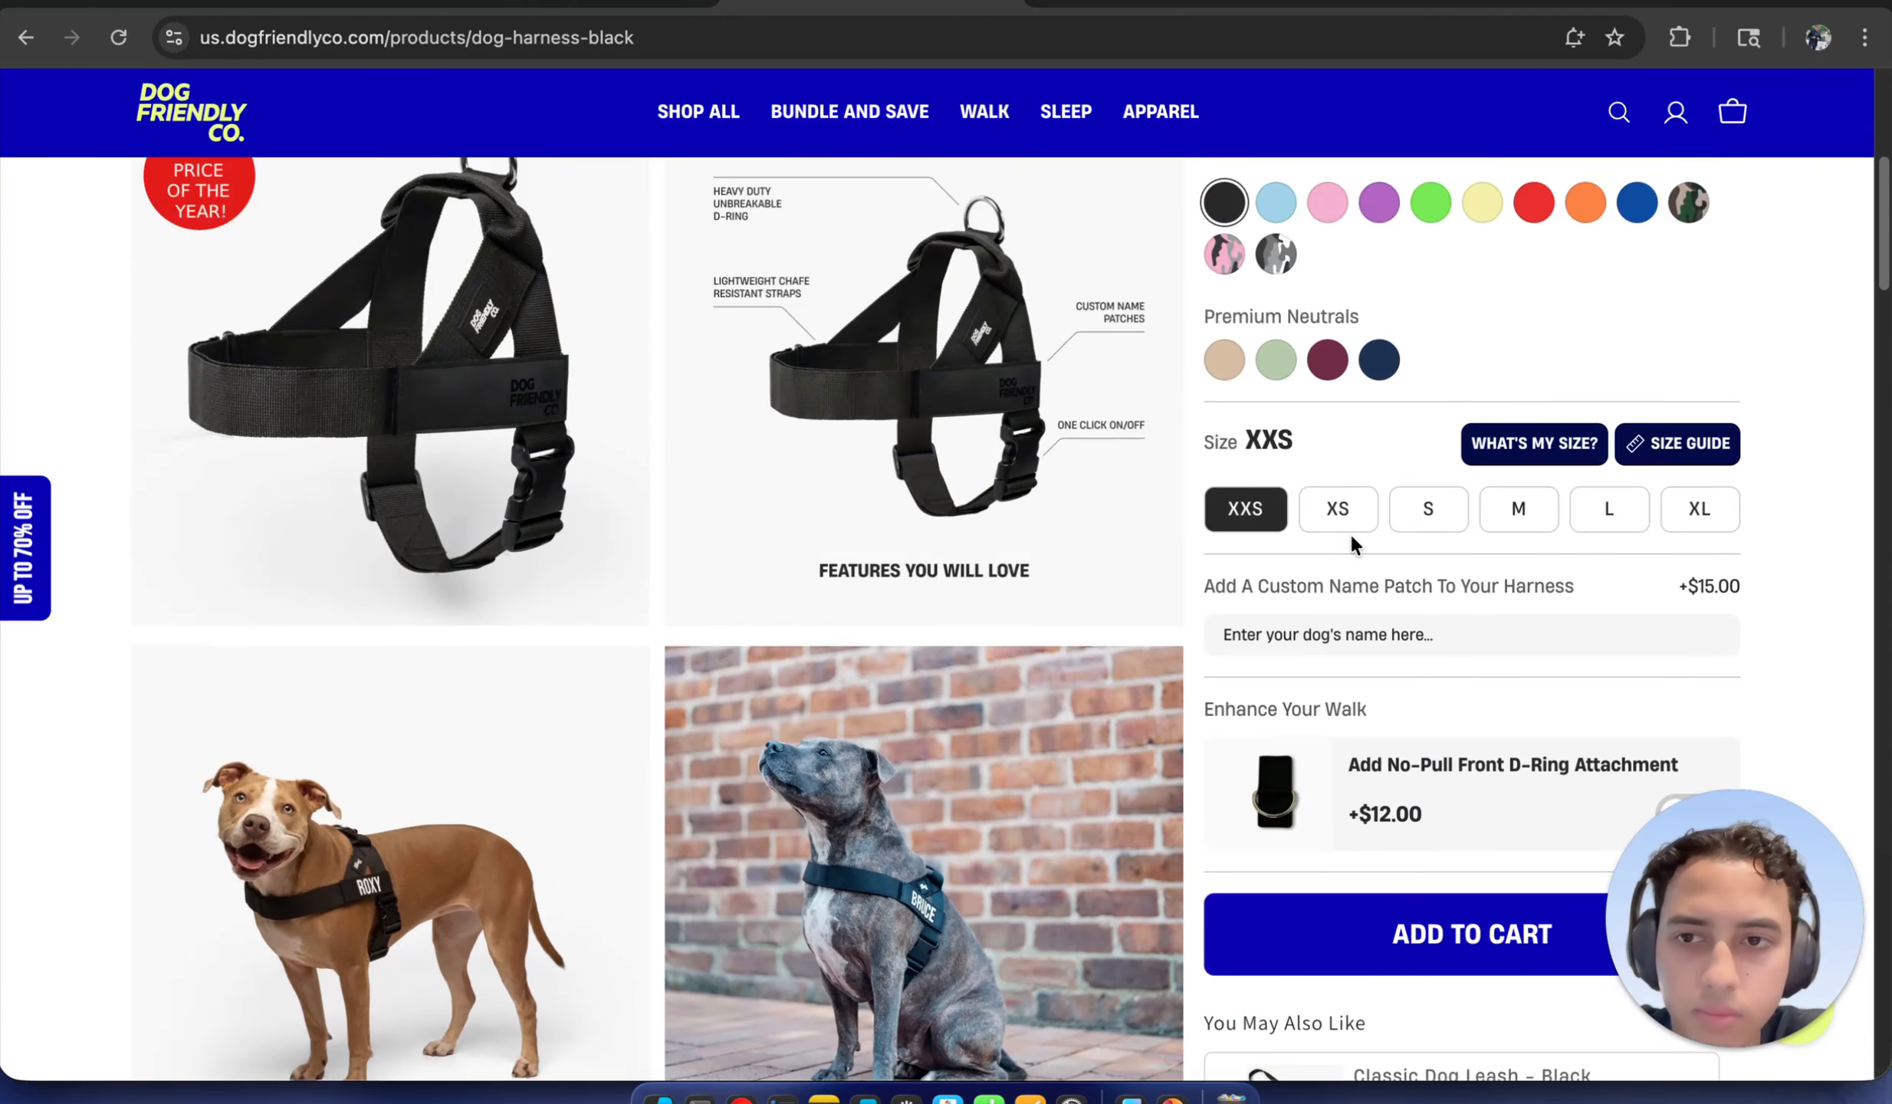
pyautogui.scroll(7, 1346, 556)
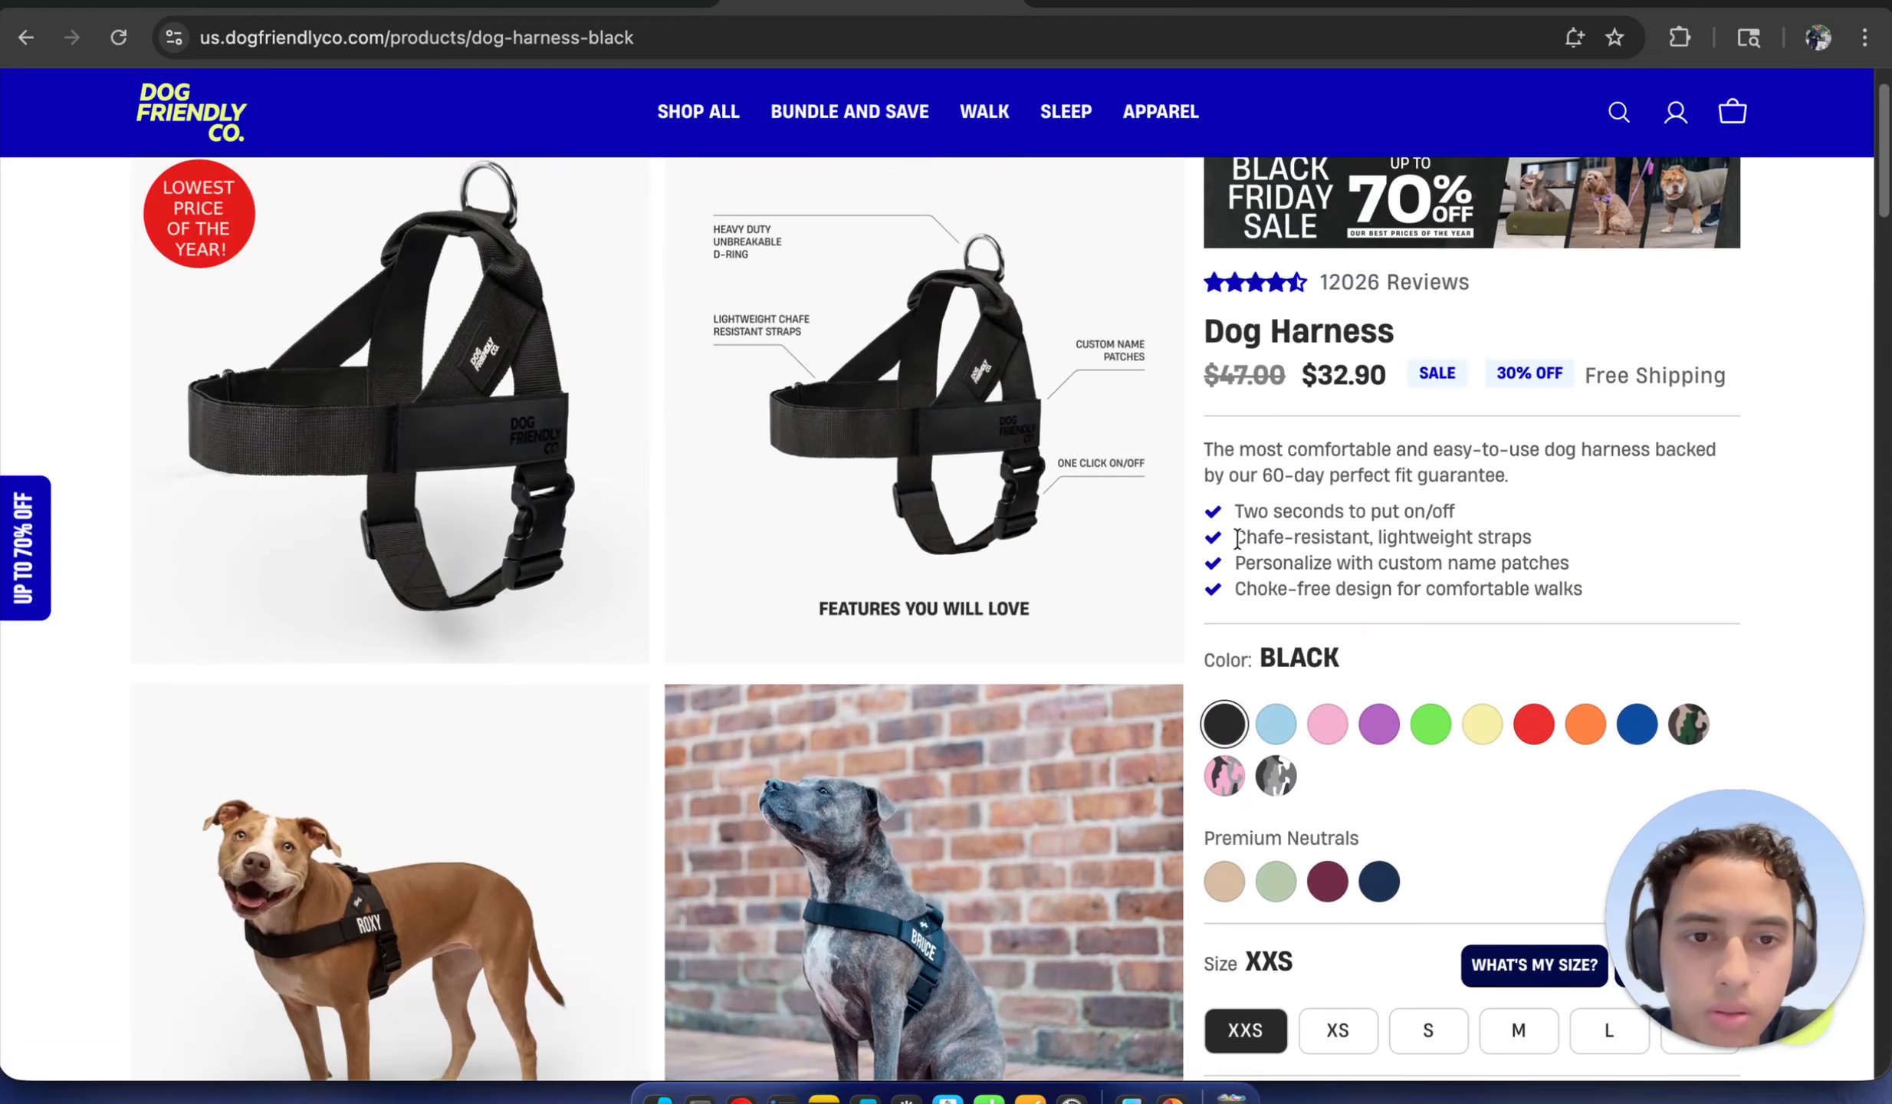
pyautogui.moveTo(1233, 537); pyautogui.dragTo(1342, 536)
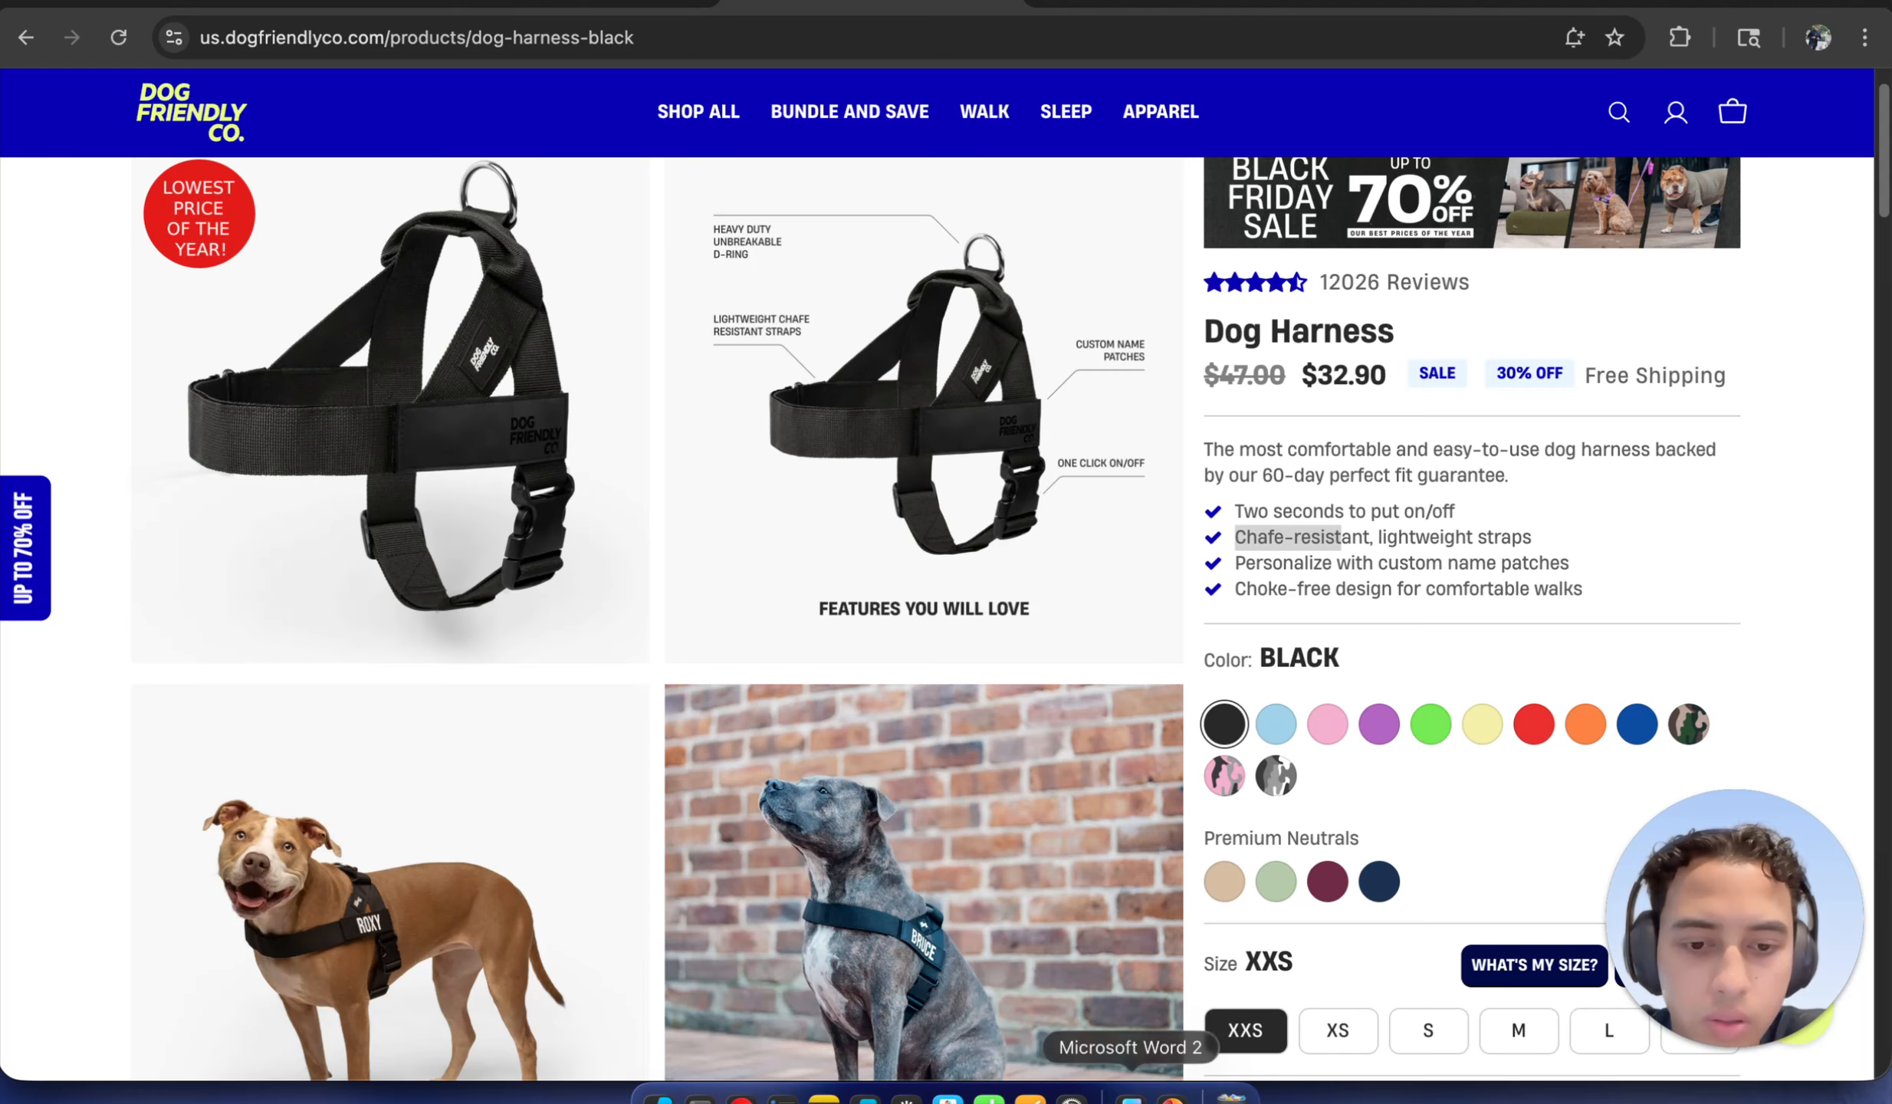
# Switch to Word, end the second sentence with a period and start a third: "It is chafe resistant which makes it more comfortable"
pyautogui.click(1130, 1095)
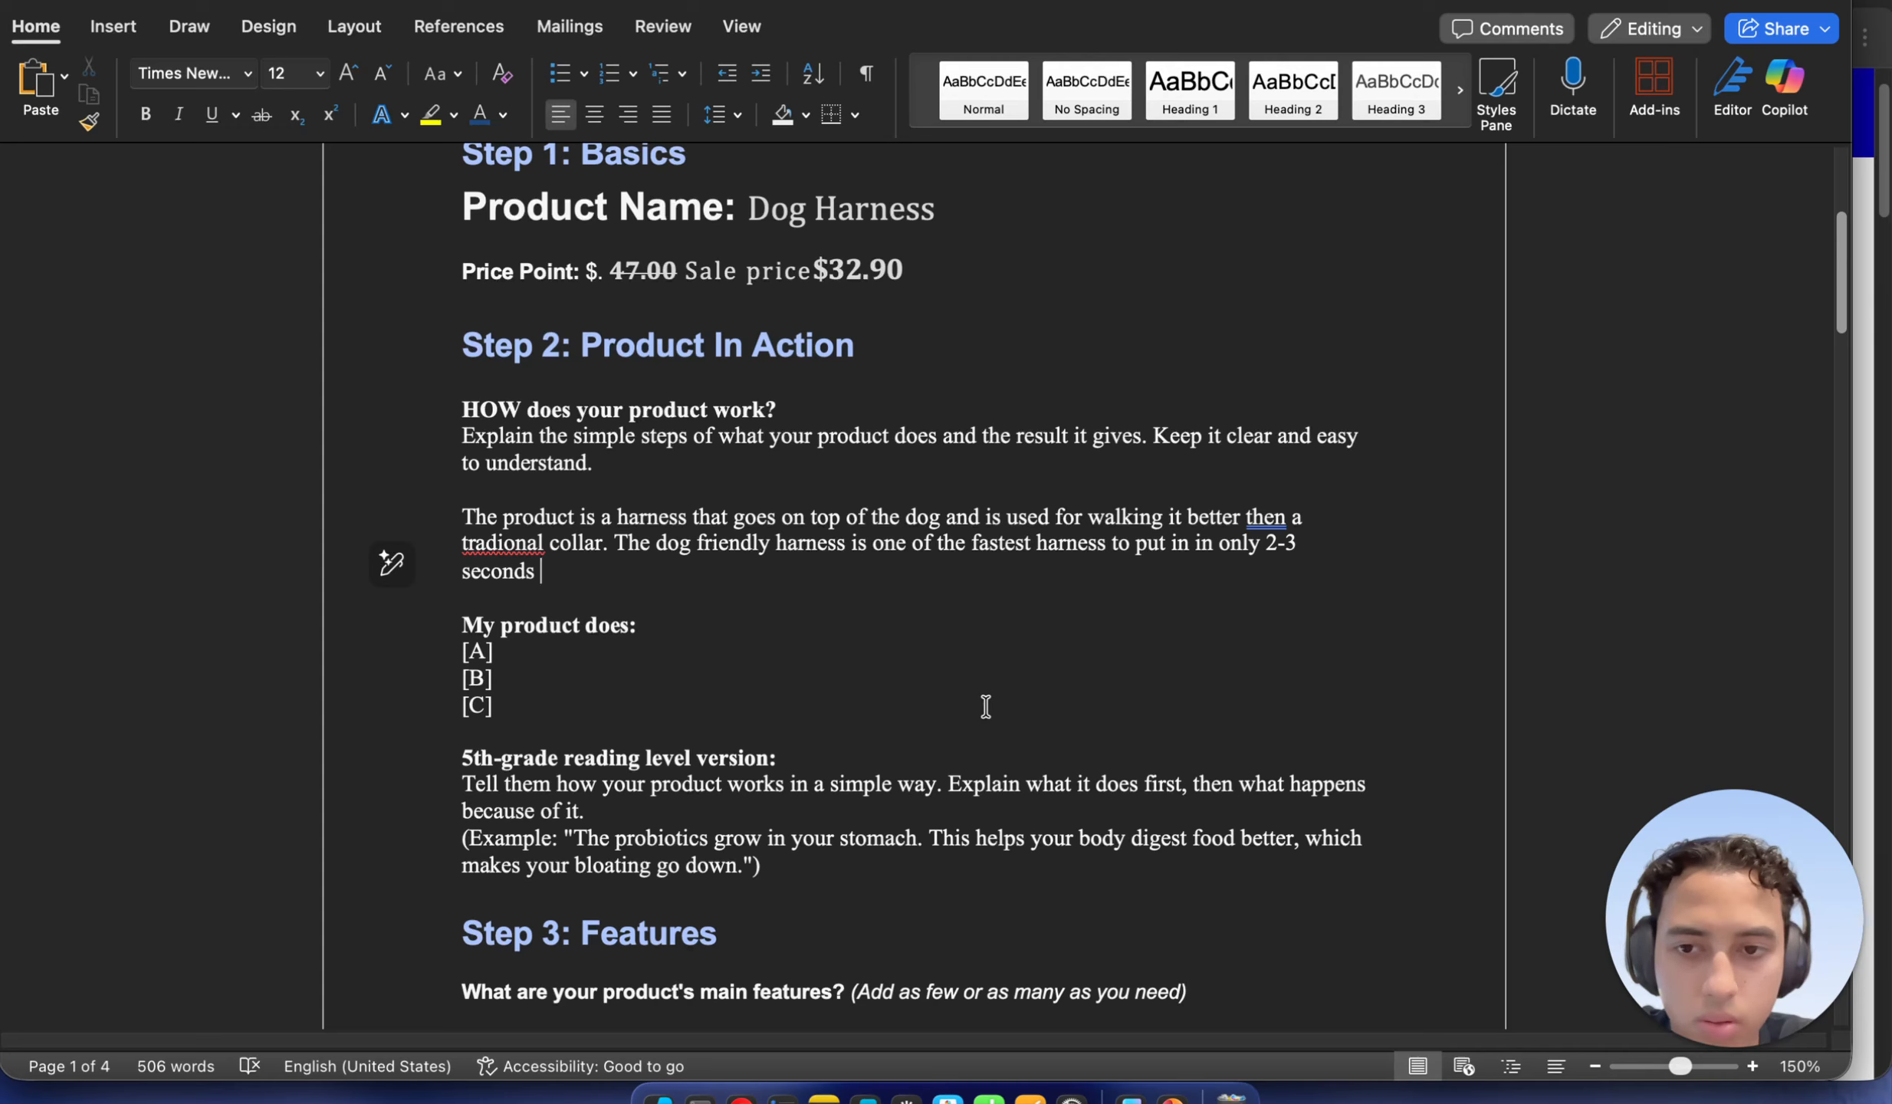
pyautogui.press('BackSpace')
pyautogui.write('.')
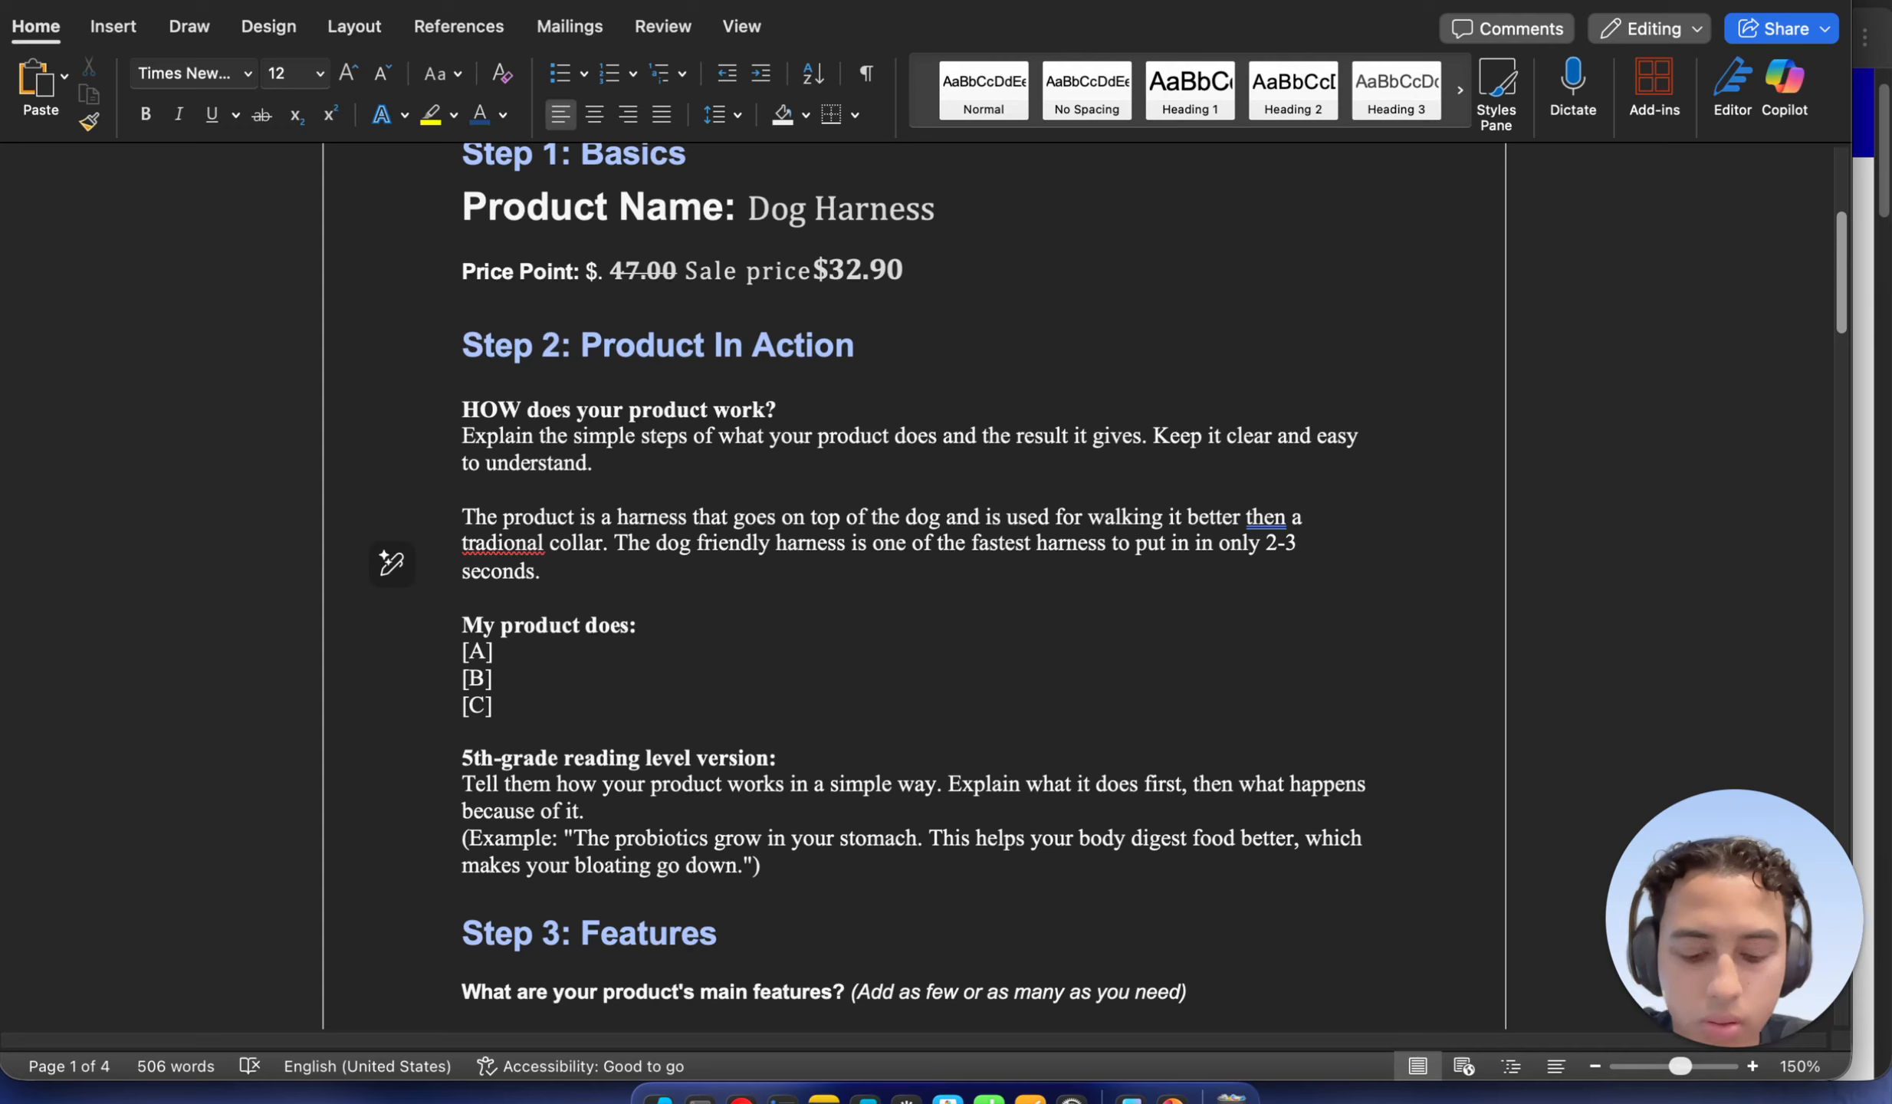
pyautogui.write(' It ')
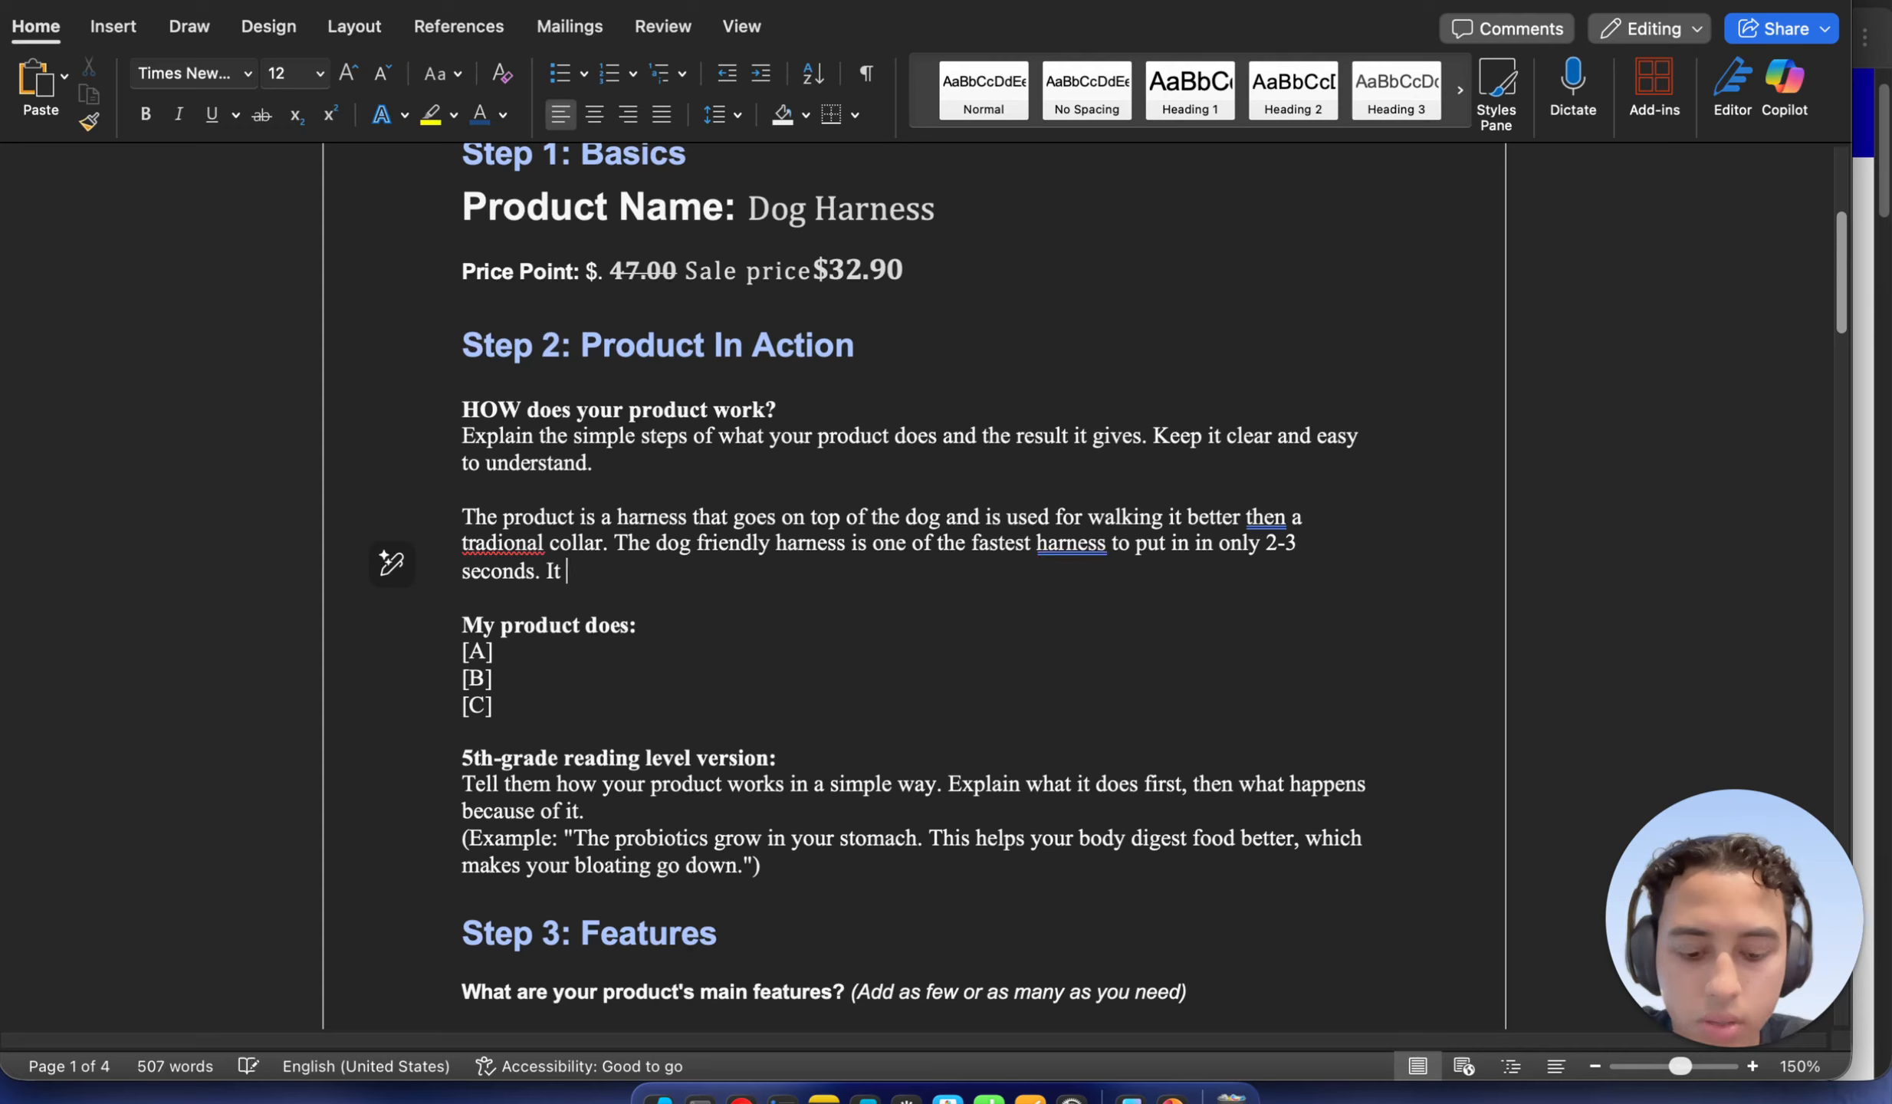
pyautogui.write('is cha')
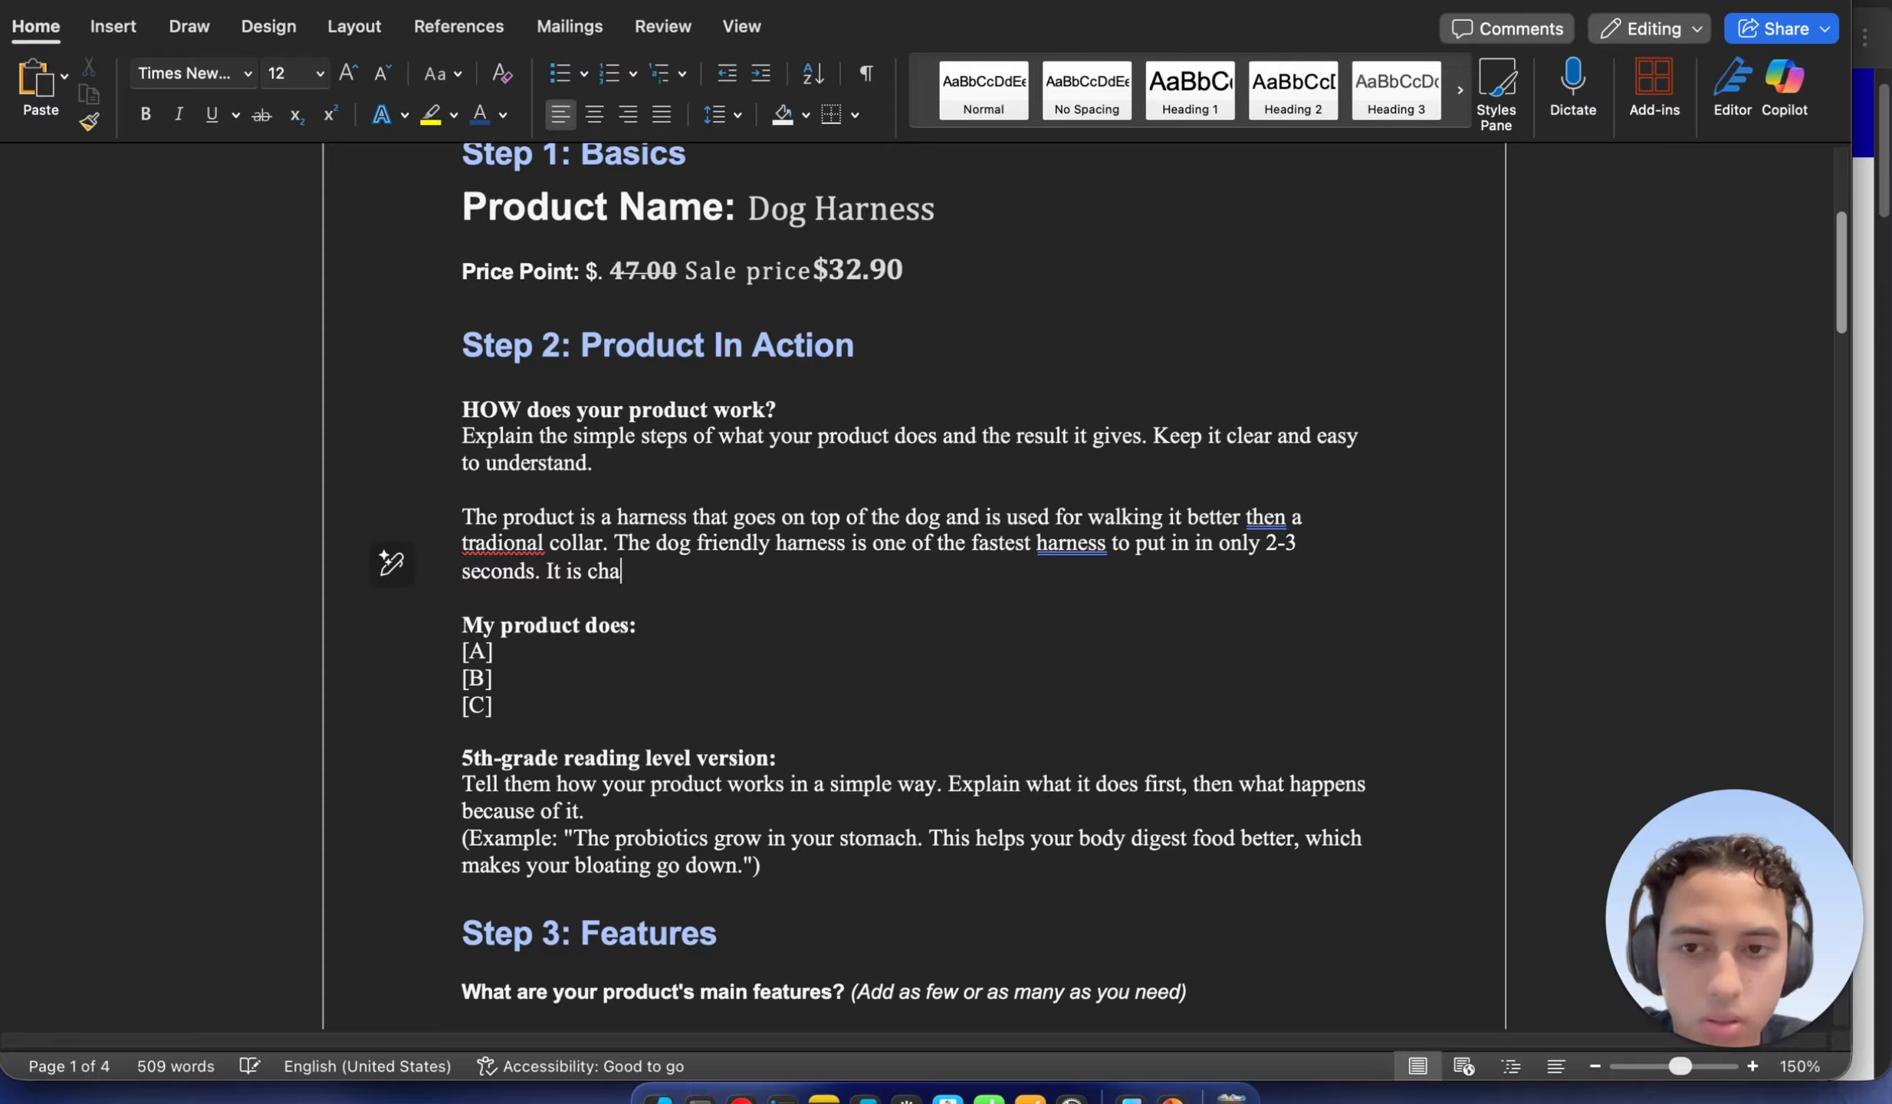
pyautogui.write('fe resistant ')
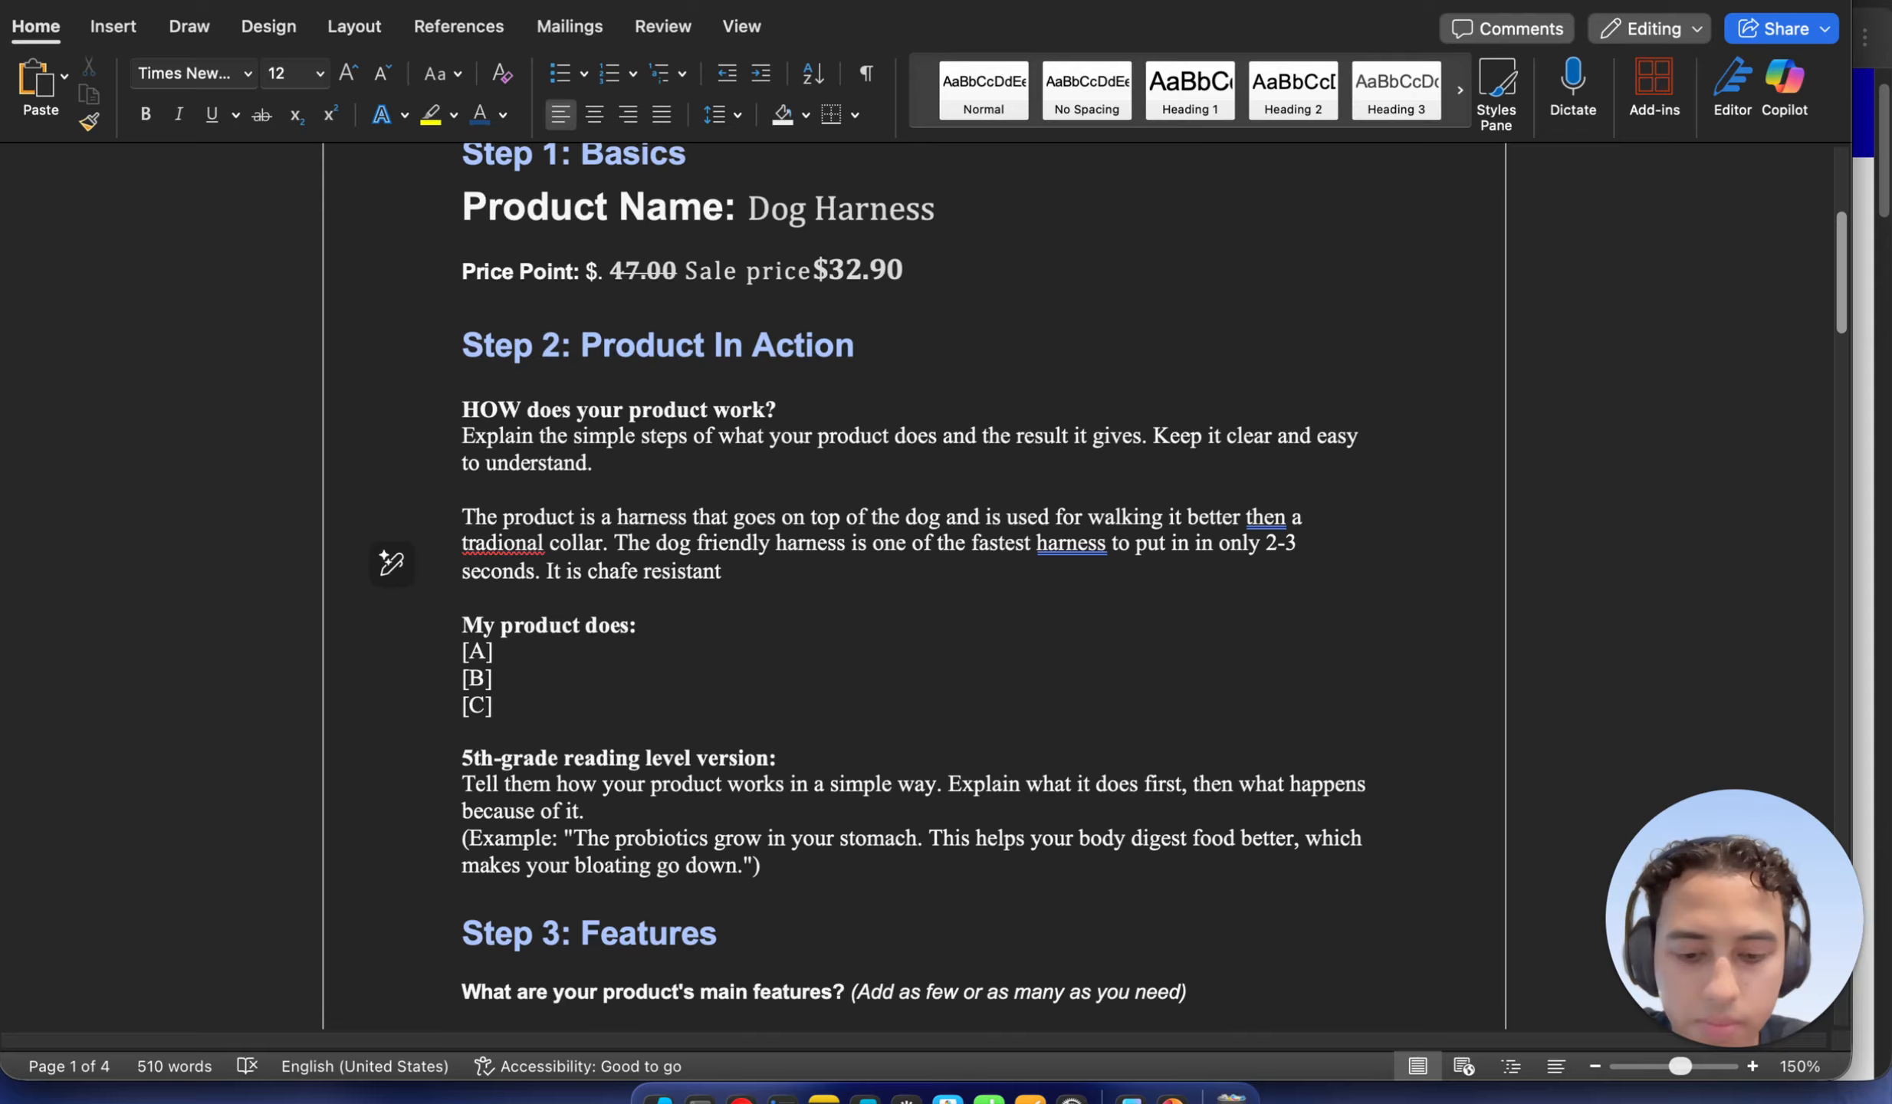
pyautogui.write('which mak')
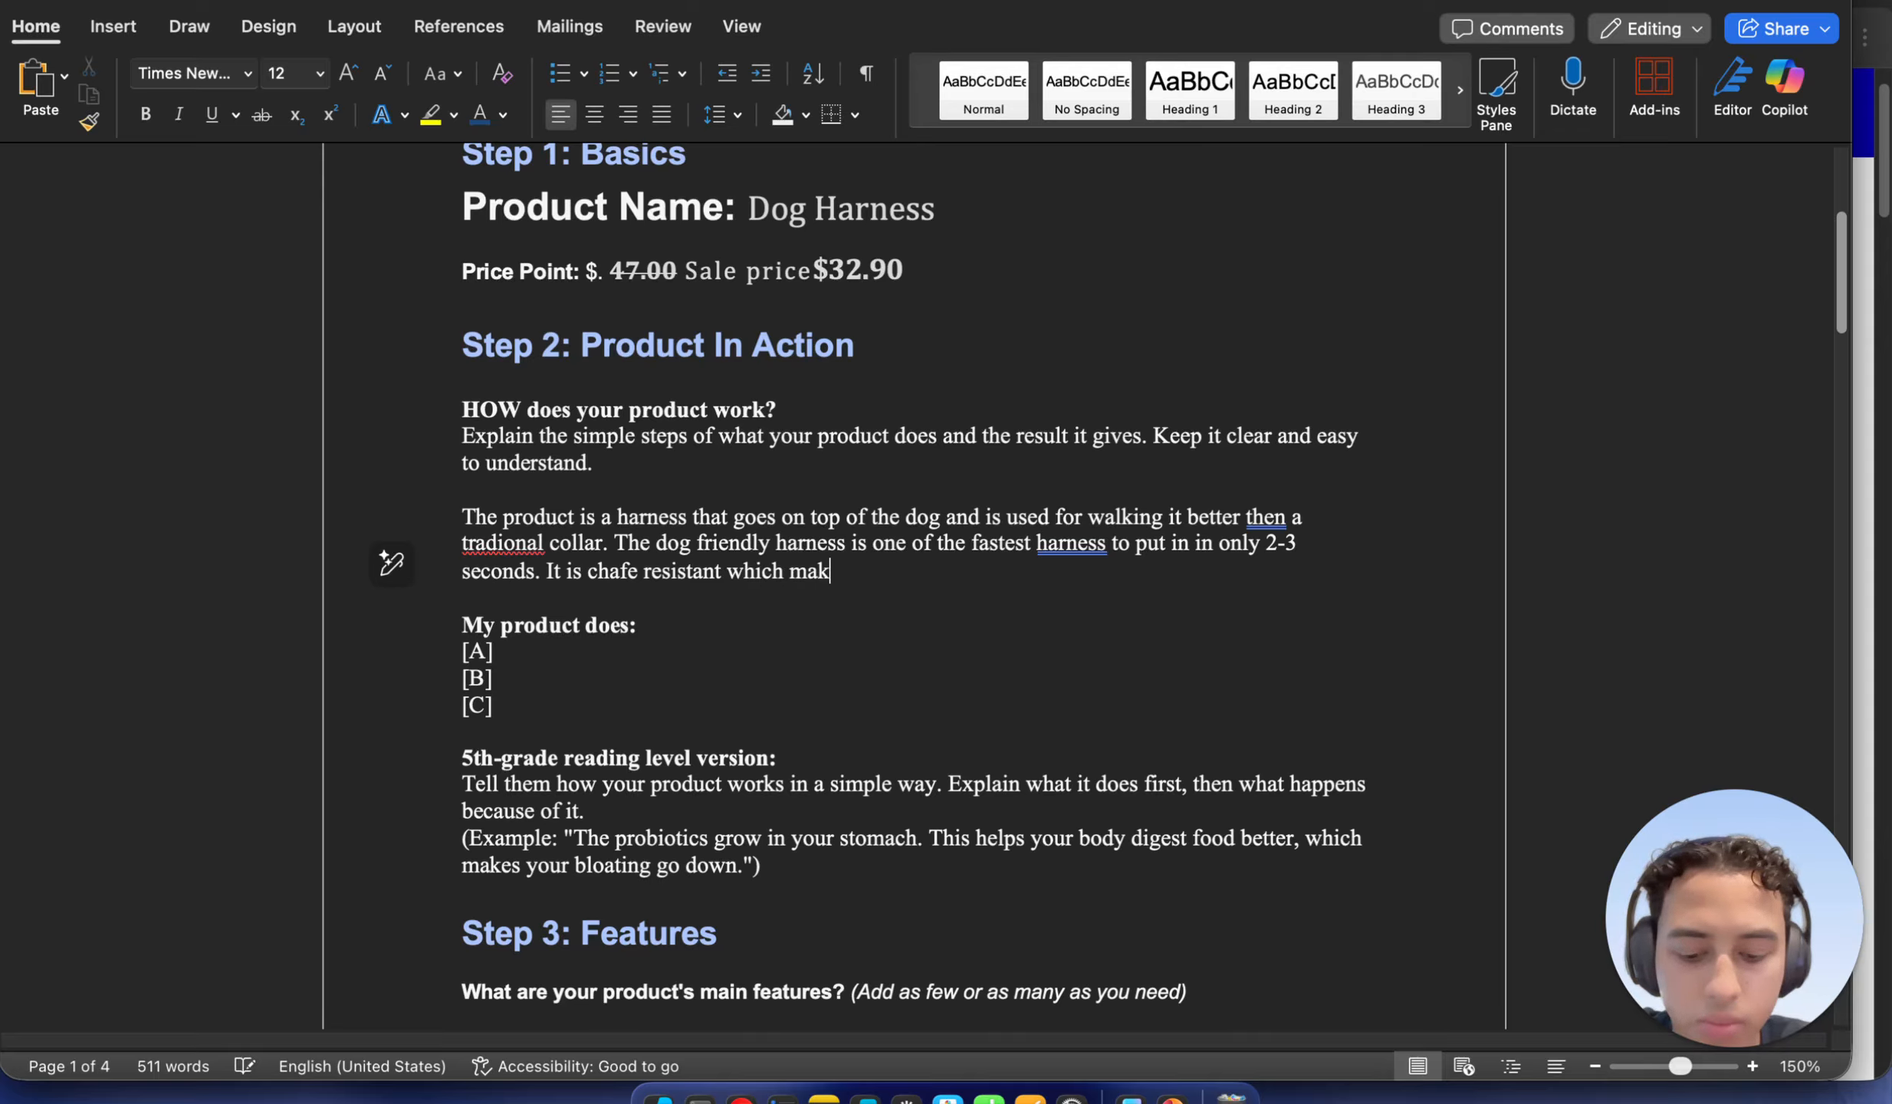
pyautogui.write('es it more ')
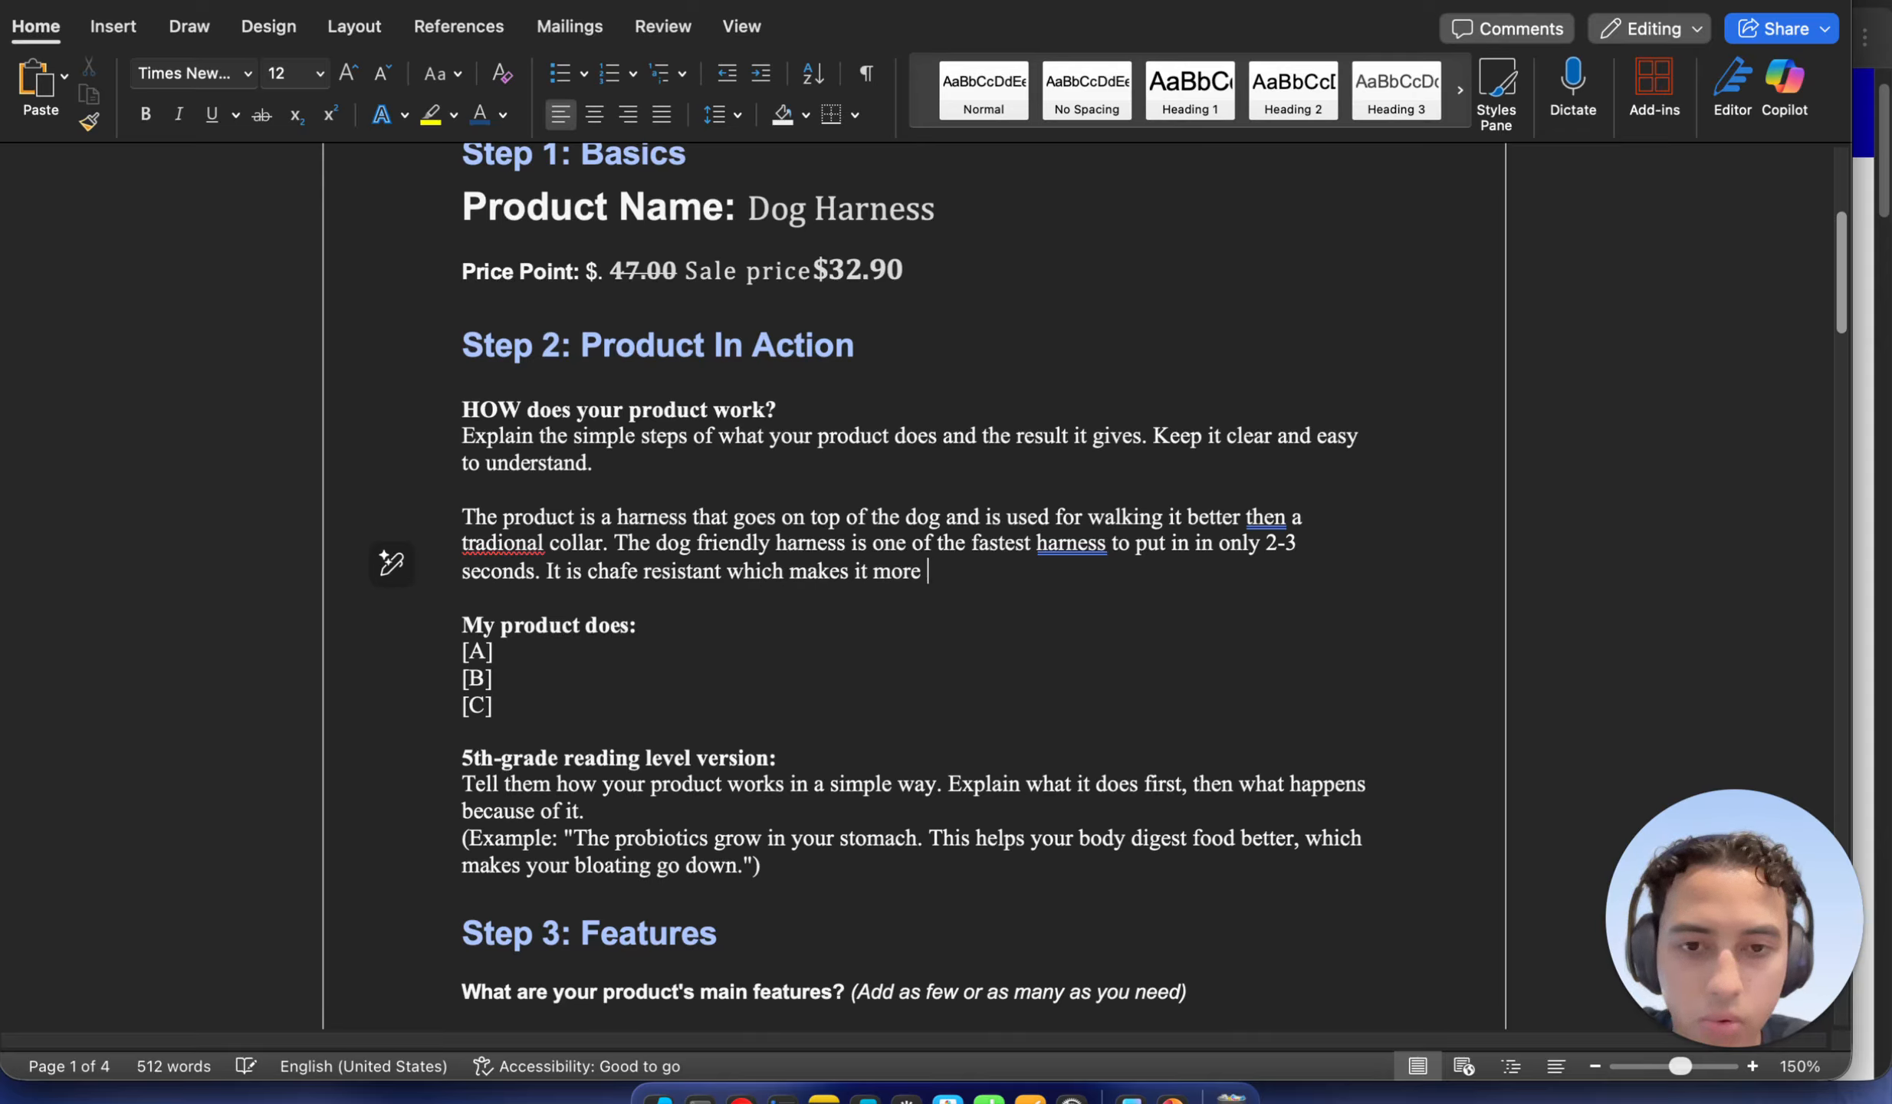
pyautogui.write('com')
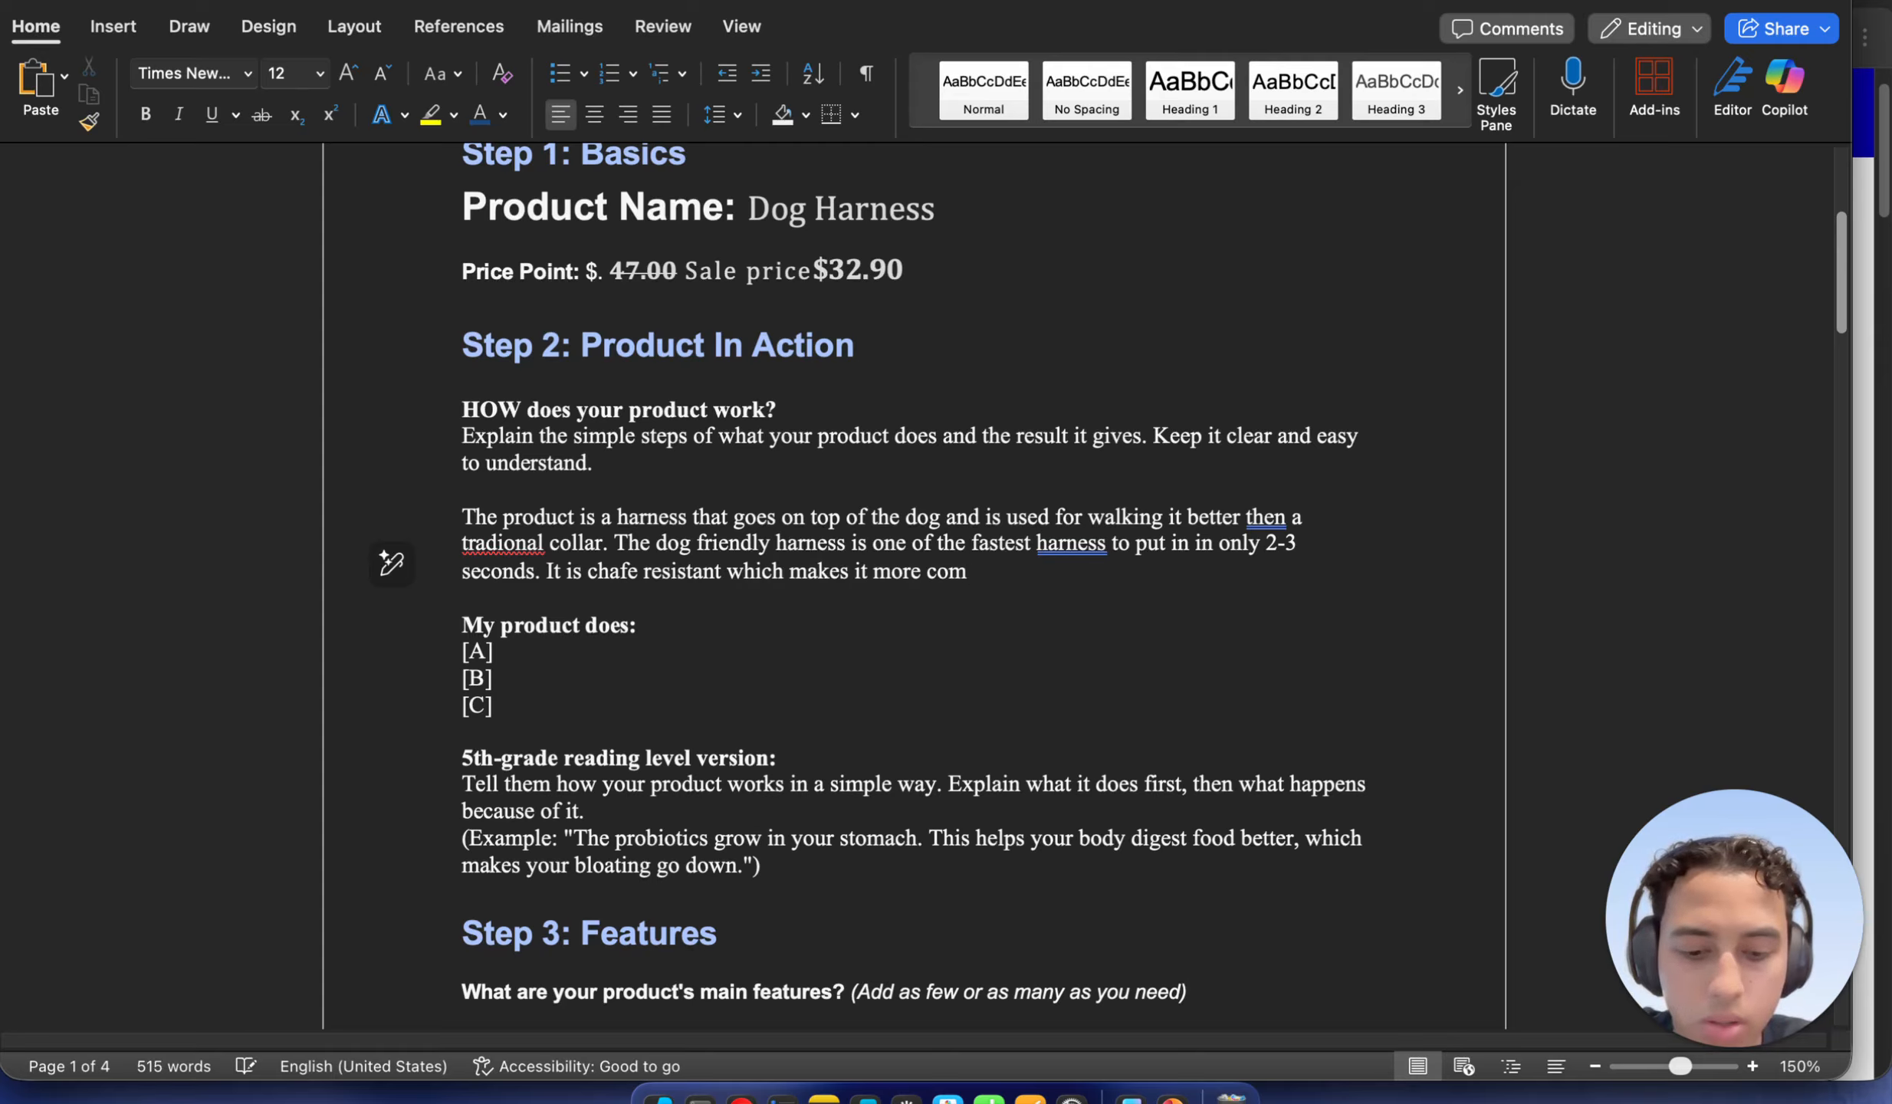
pyautogui.write('fortable')
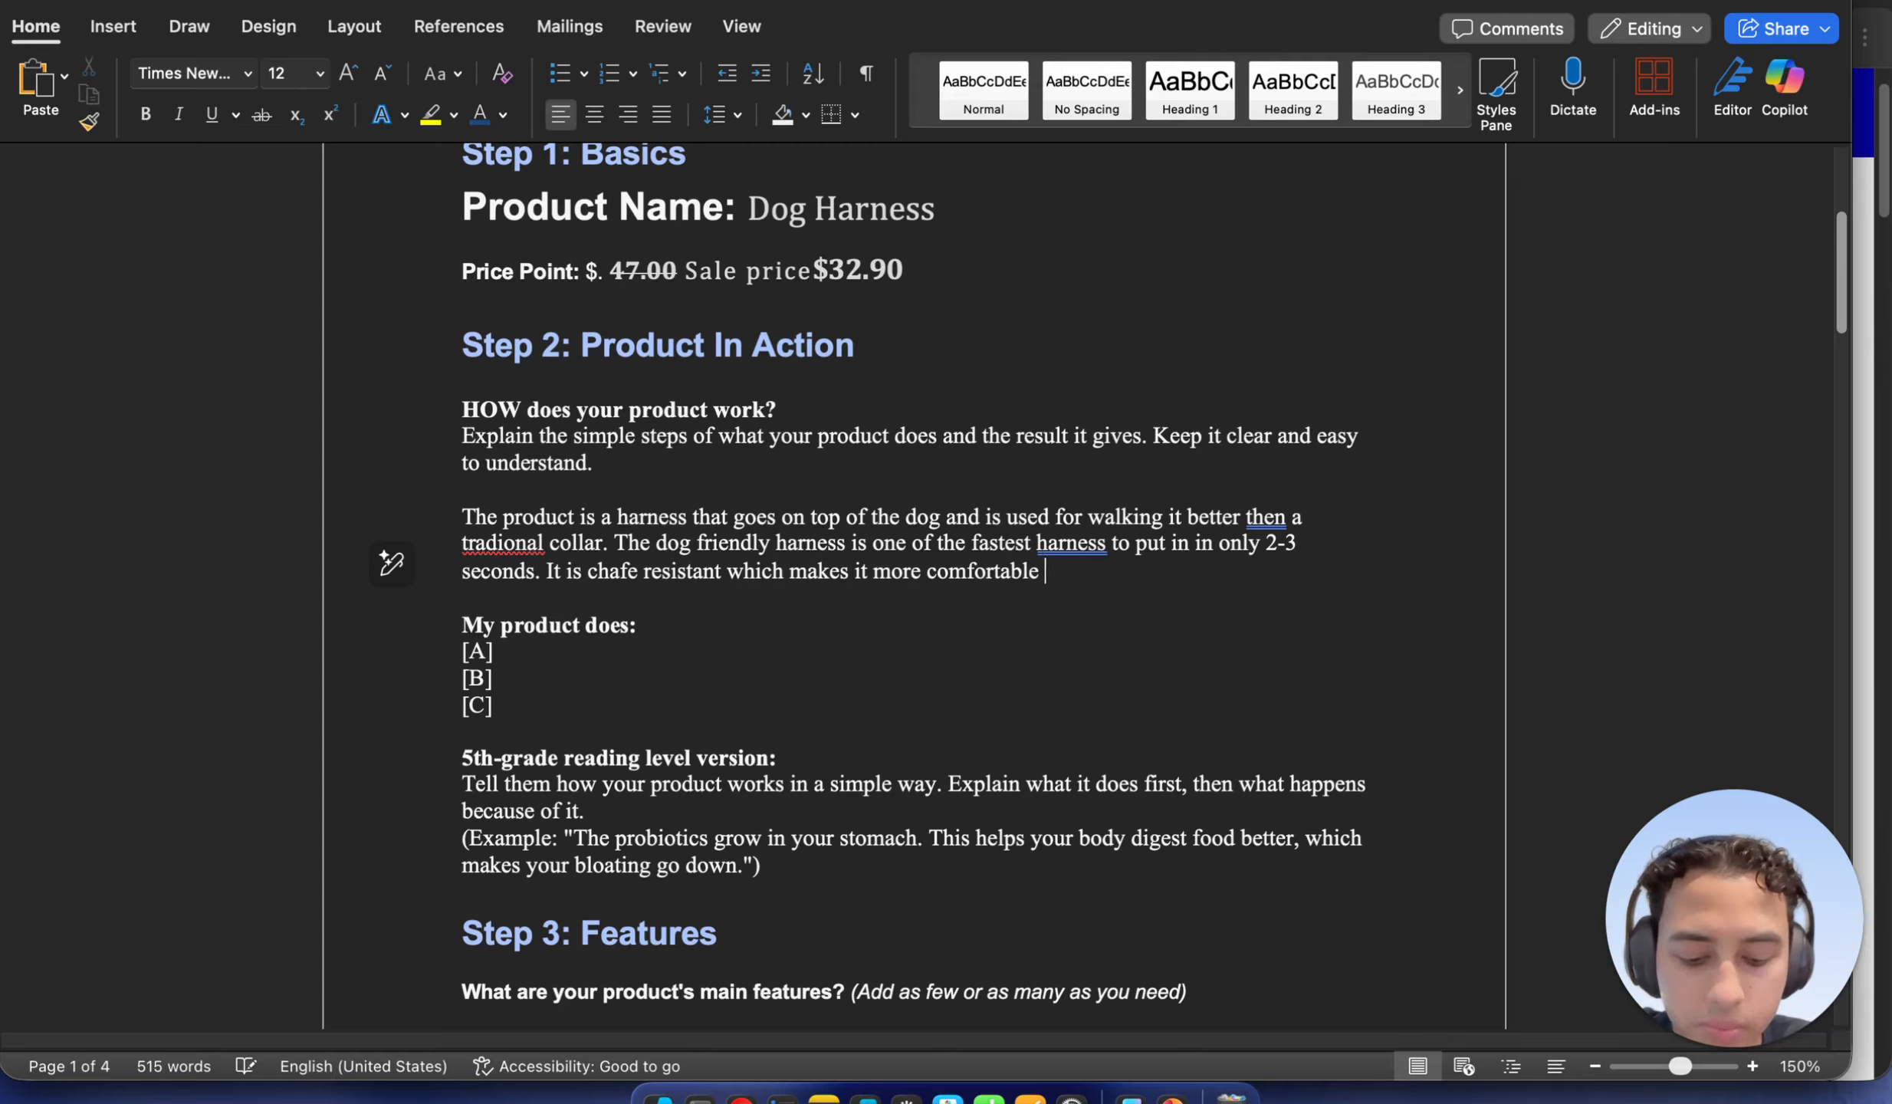
# Complete the HOW answer's third sentence with "for your dog and is lightweight."
pyautogui.write(' for ')
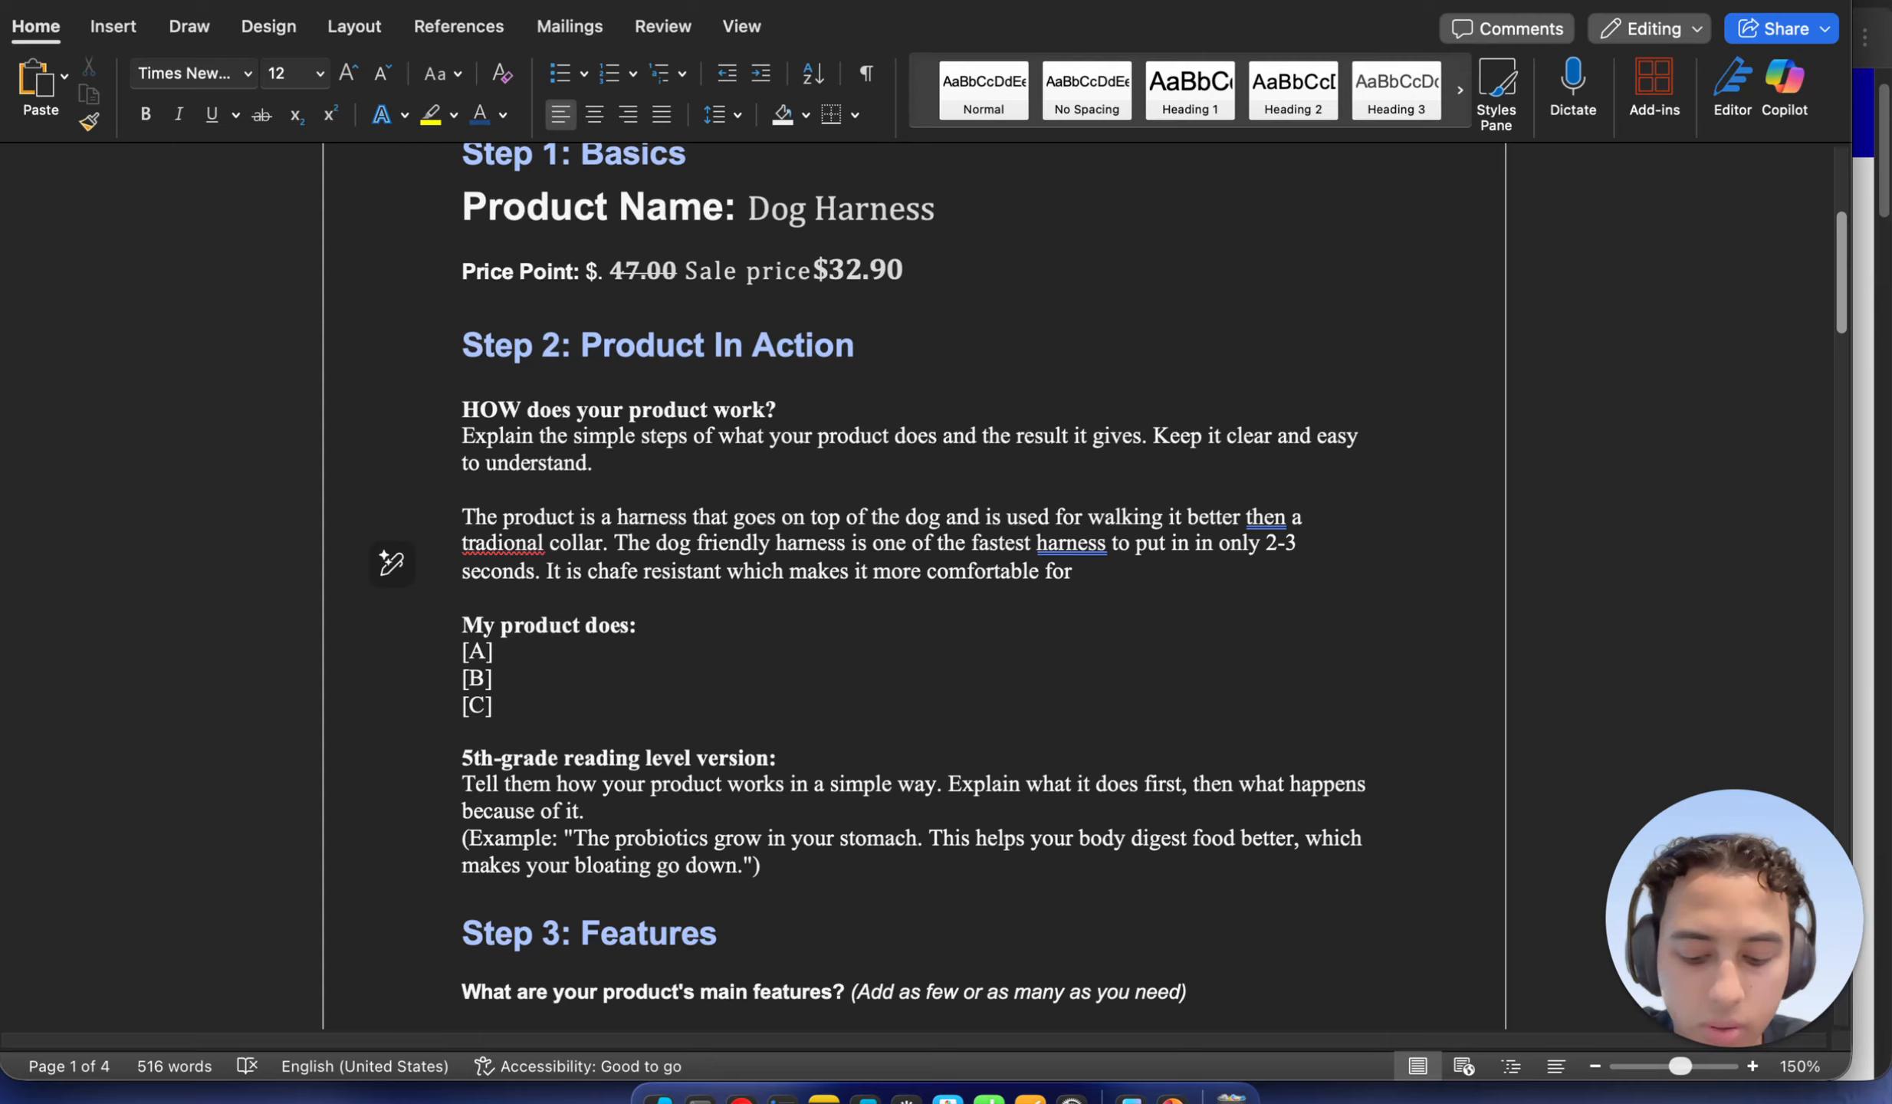
pyautogui.write('your dog')
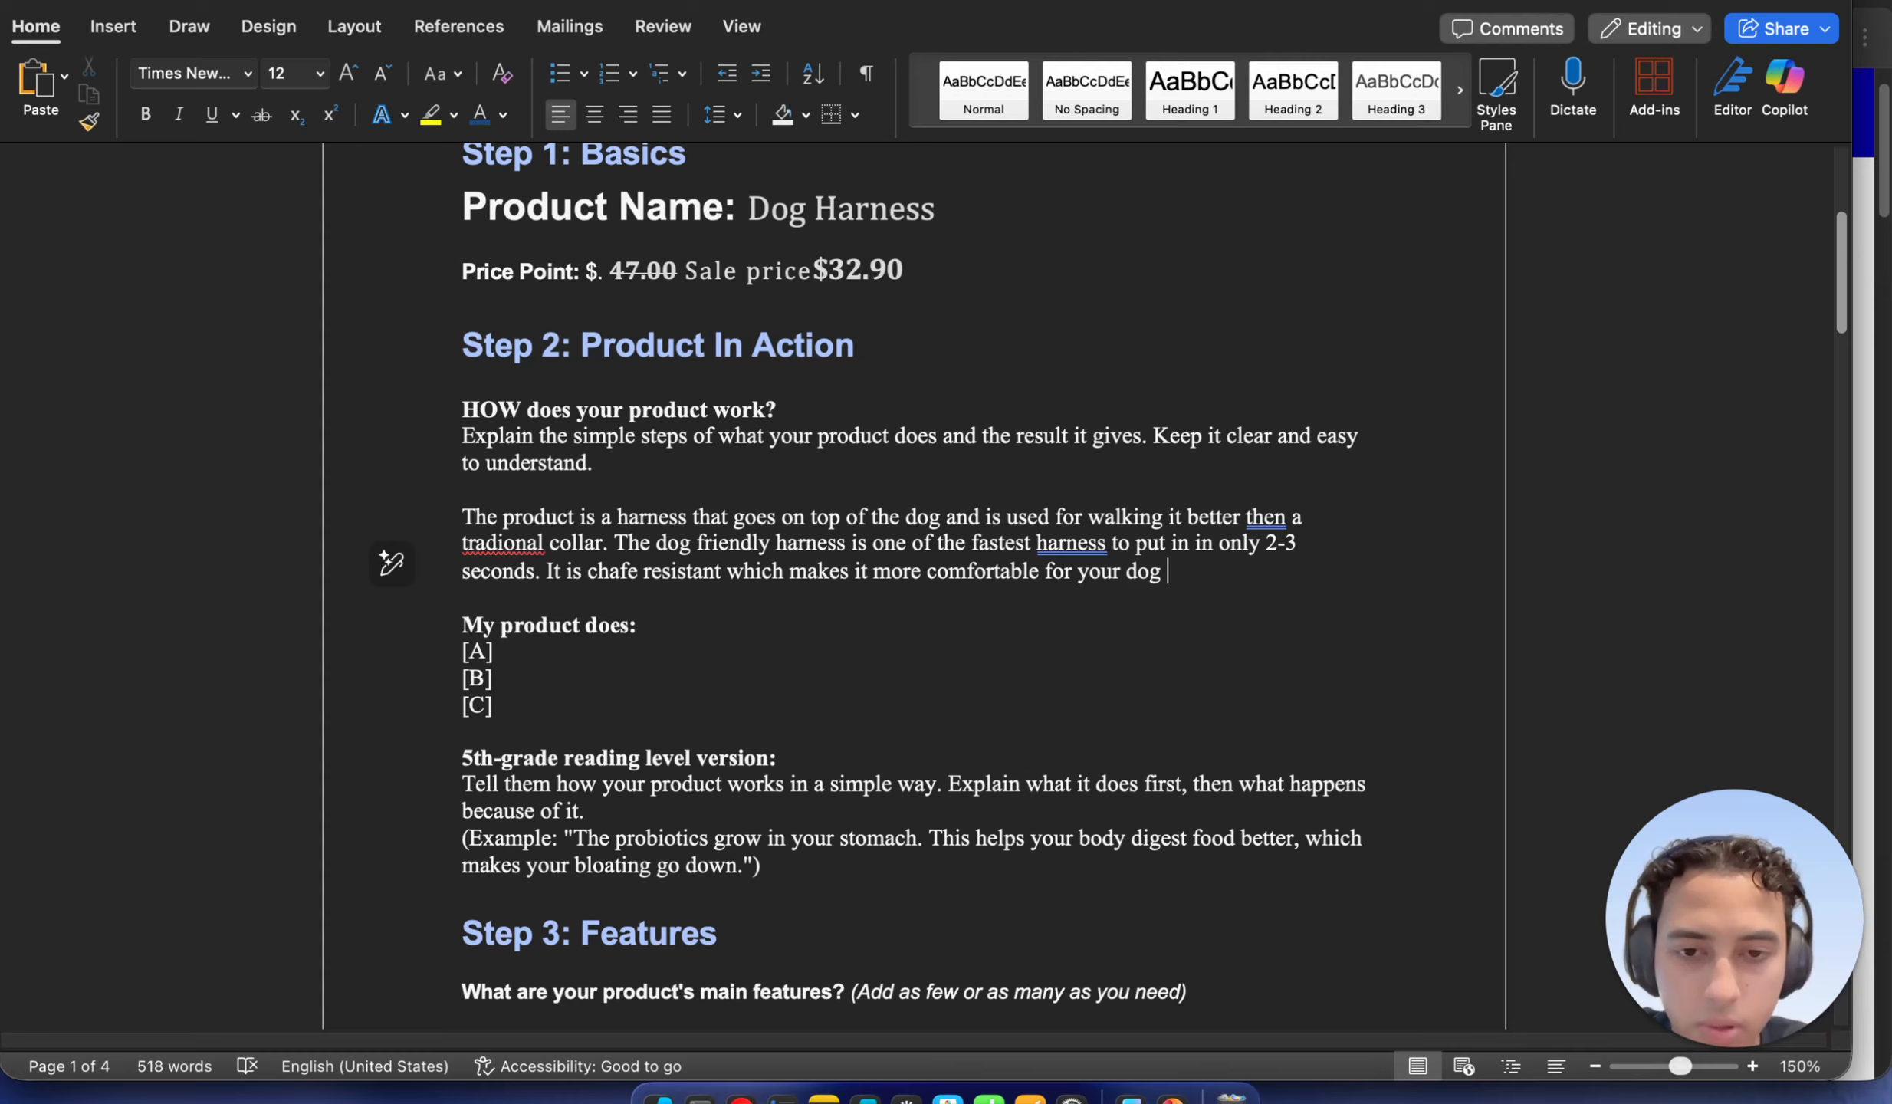
pyautogui.write(' and is light')
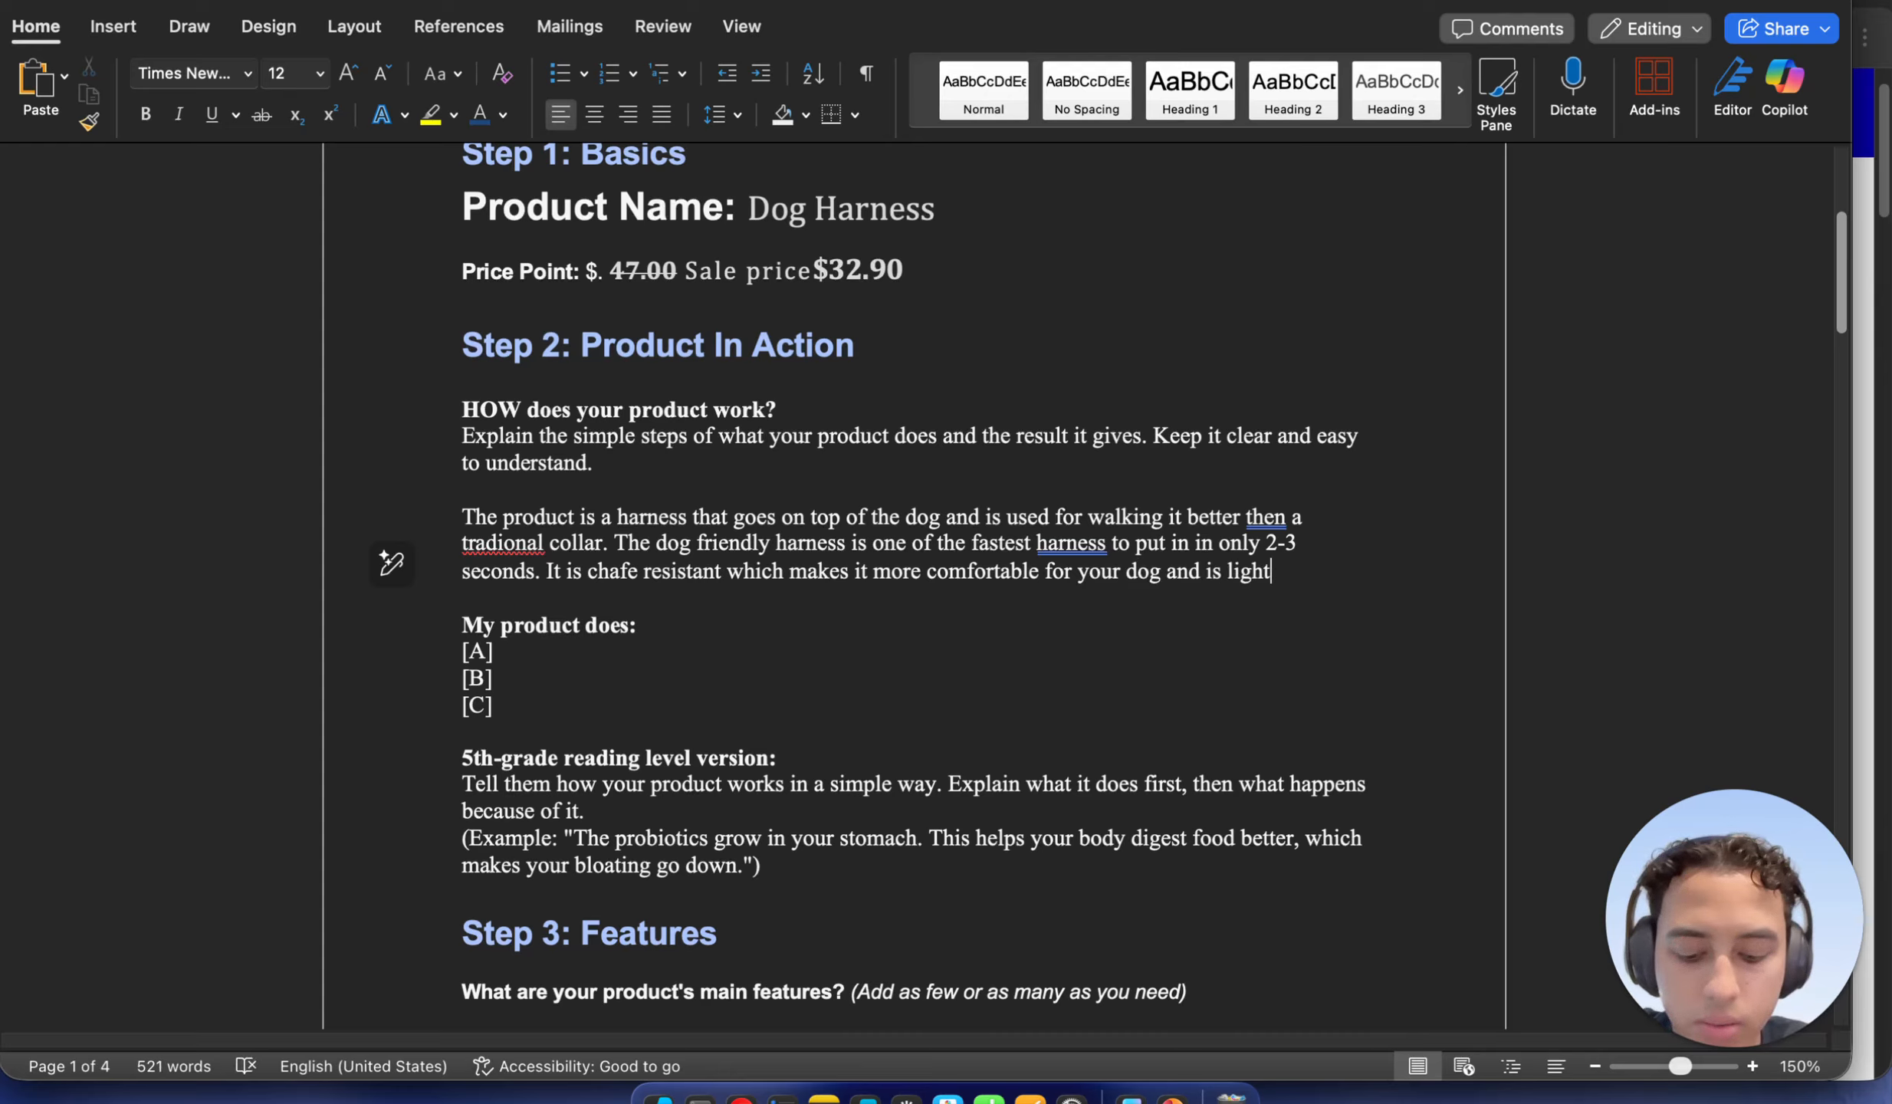
pyautogui.write('weigh')
pyautogui.write('t')
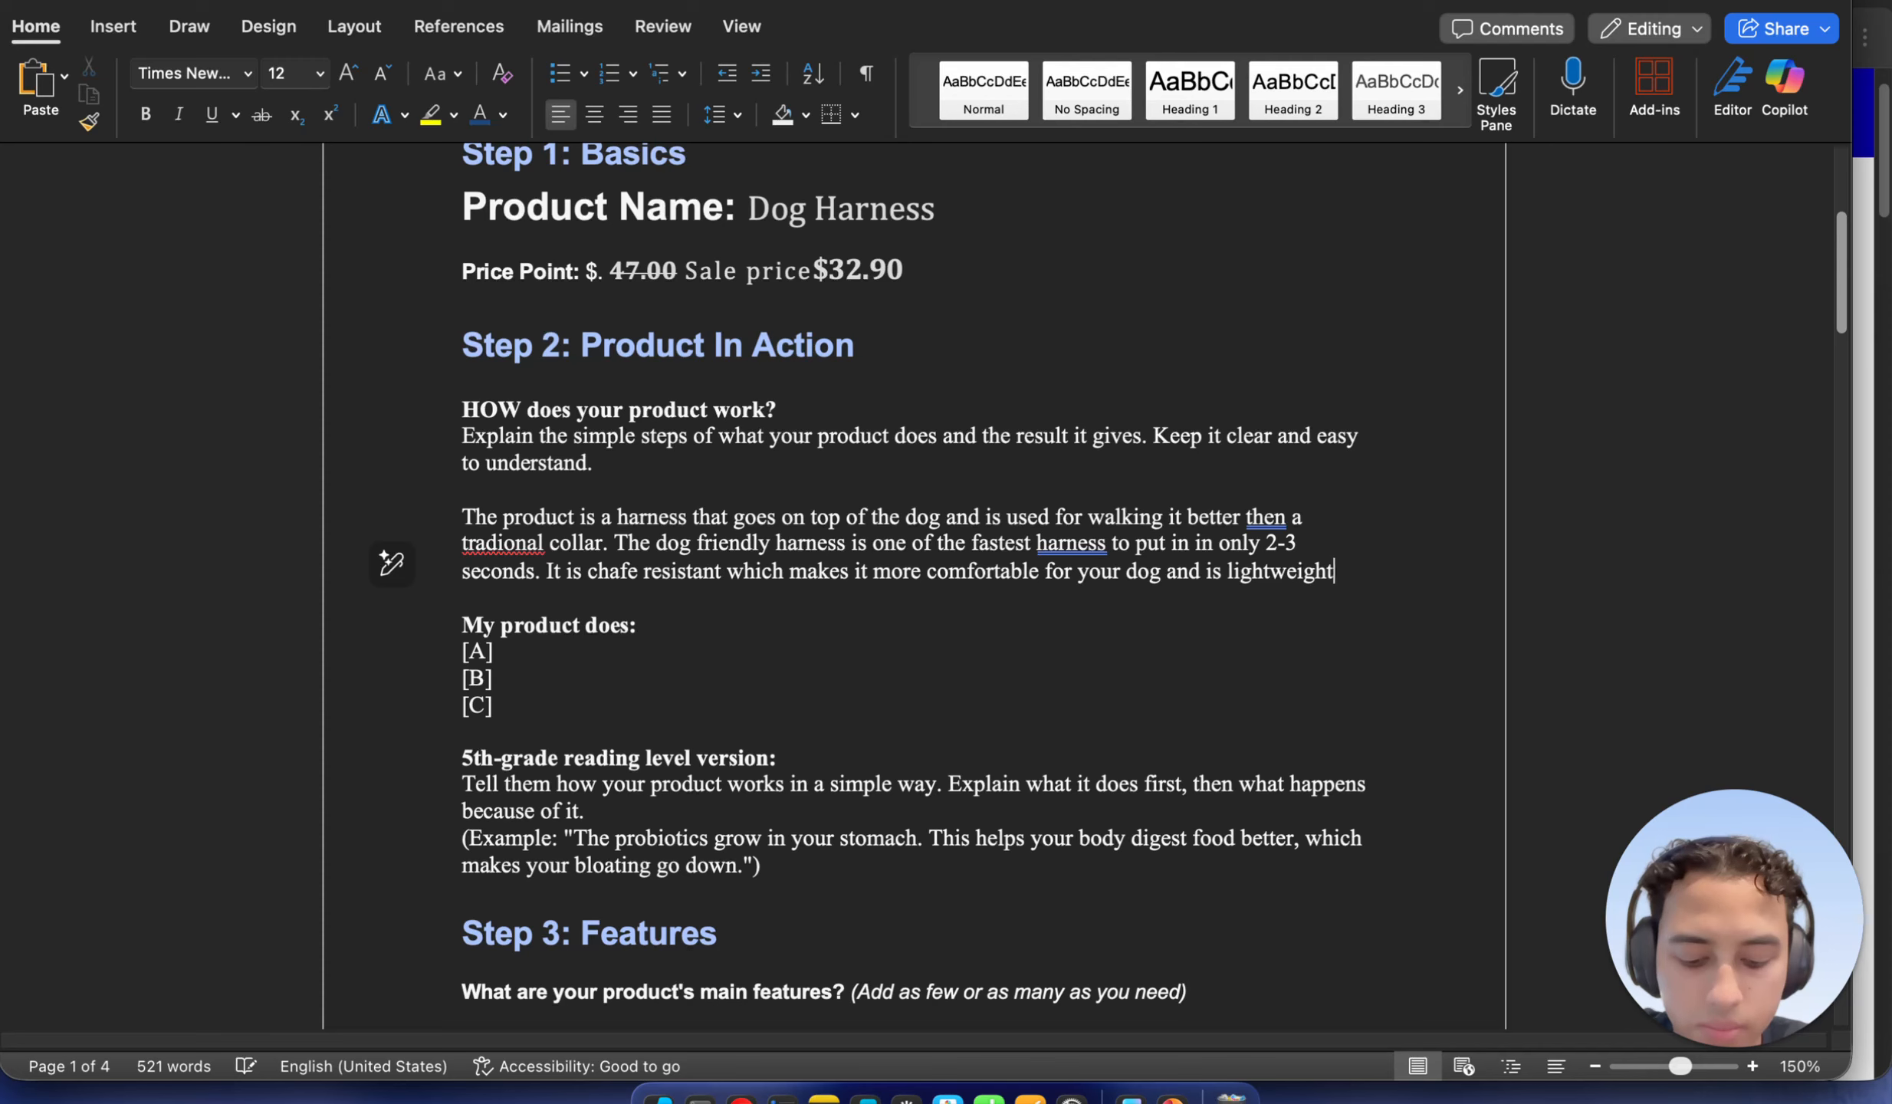
pyautogui.write('.')
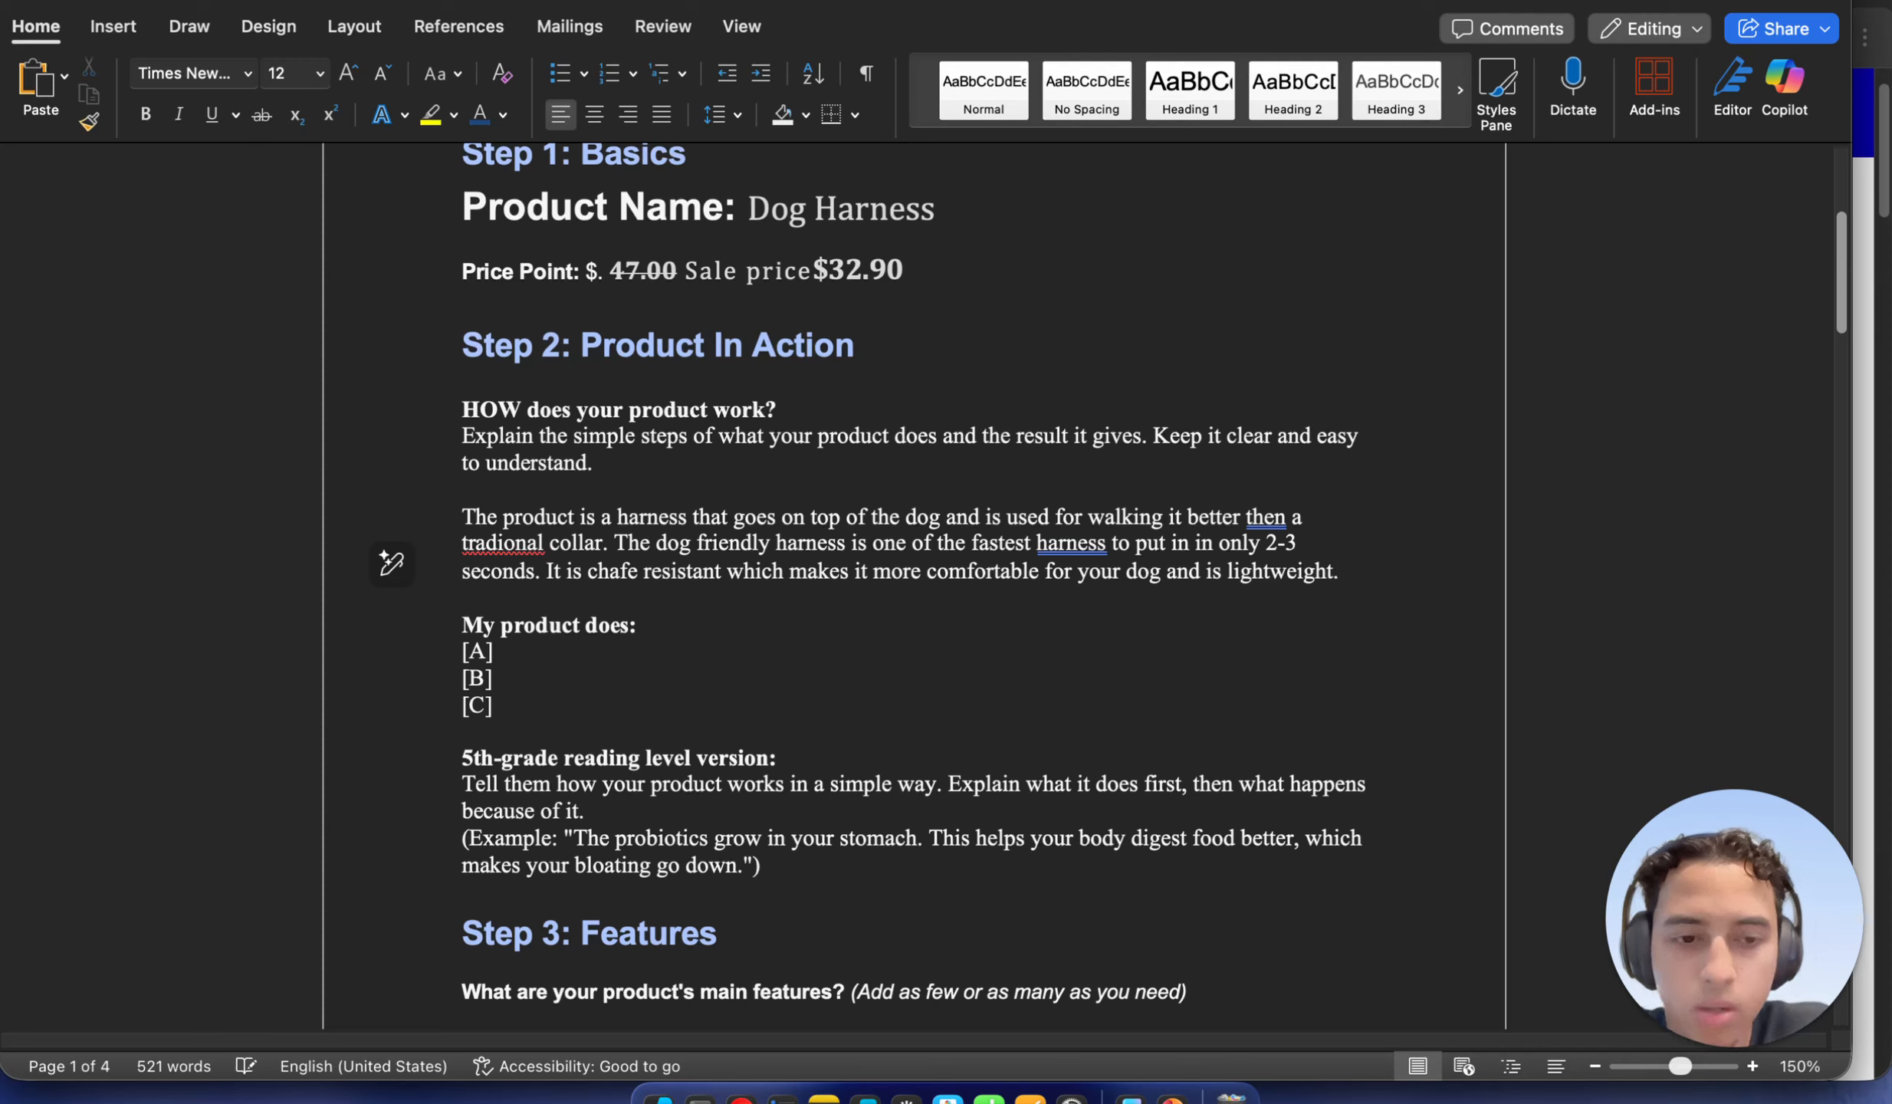
# Switch to Chrome and check the harness page's bullet about personalizing with custom name patches
pyautogui.click(741, 1098)
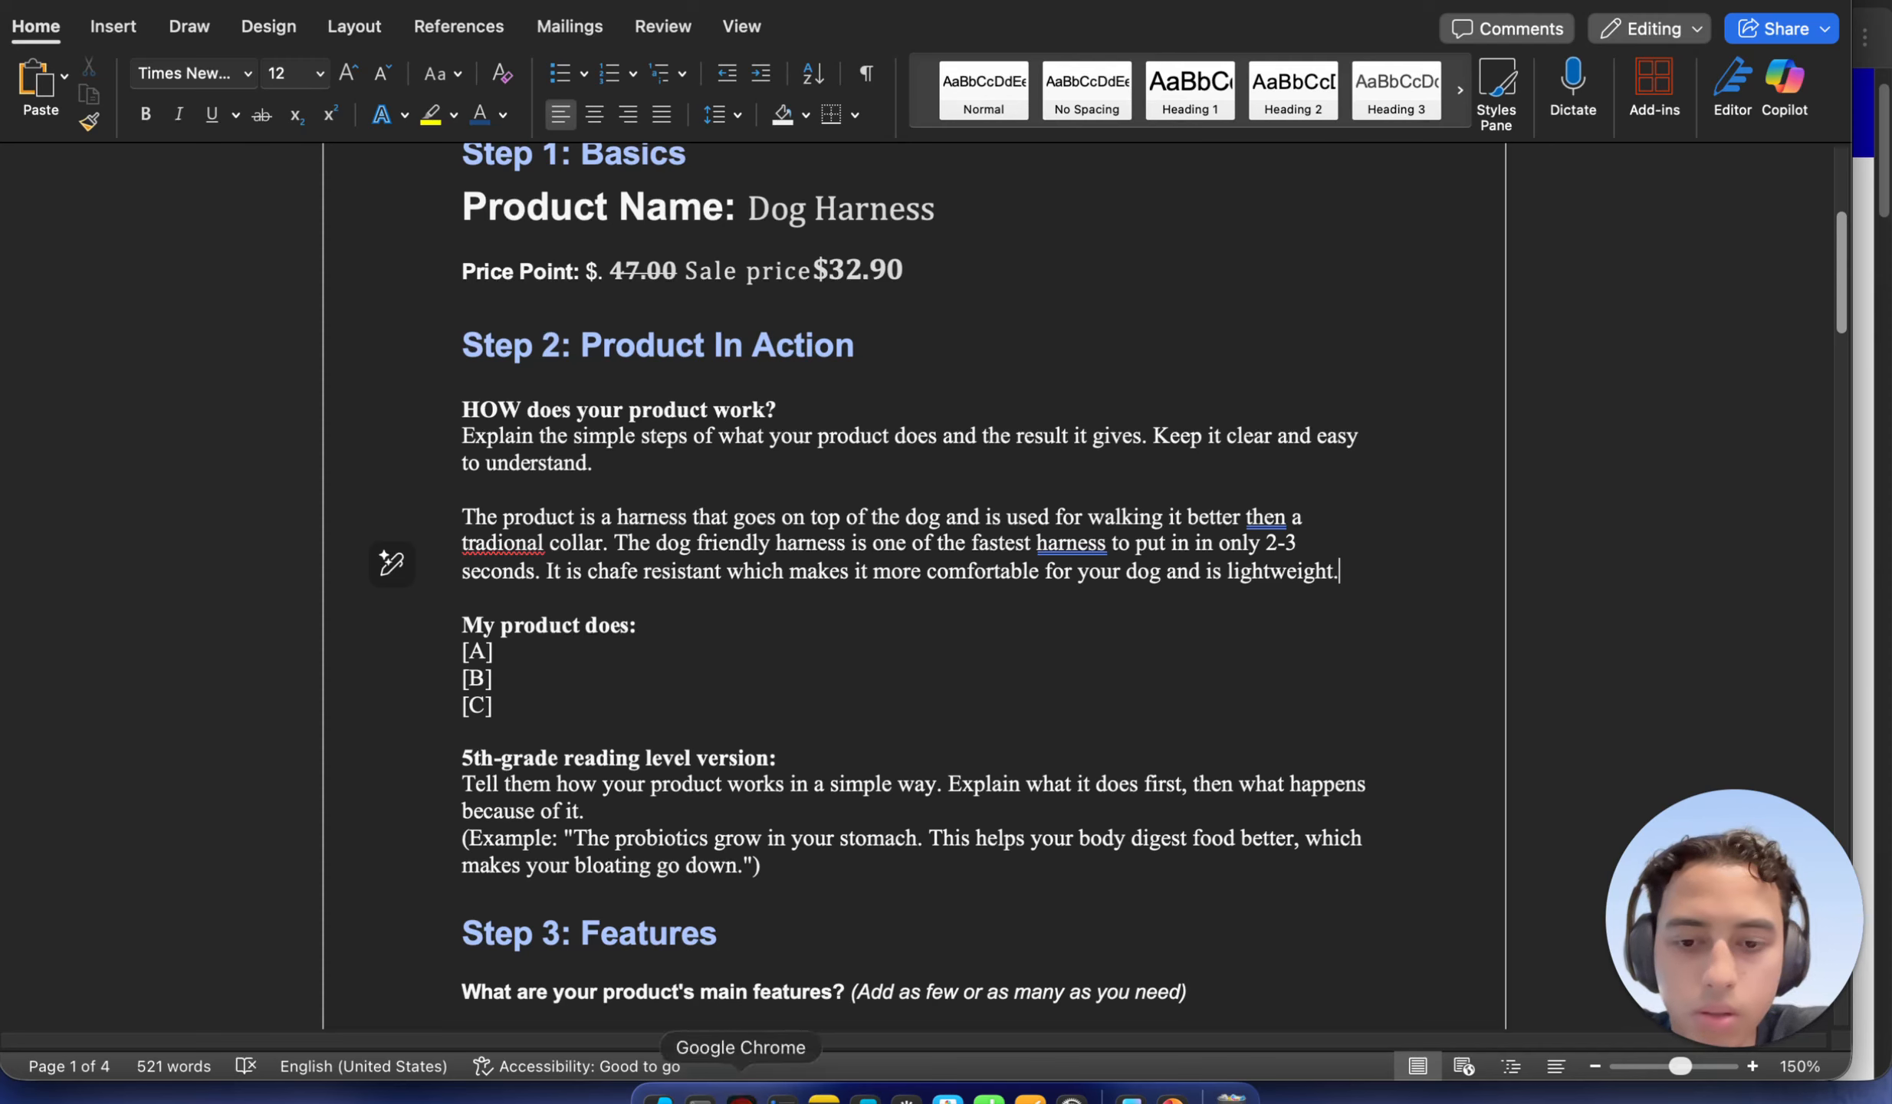
pyautogui.click(1196, 631)
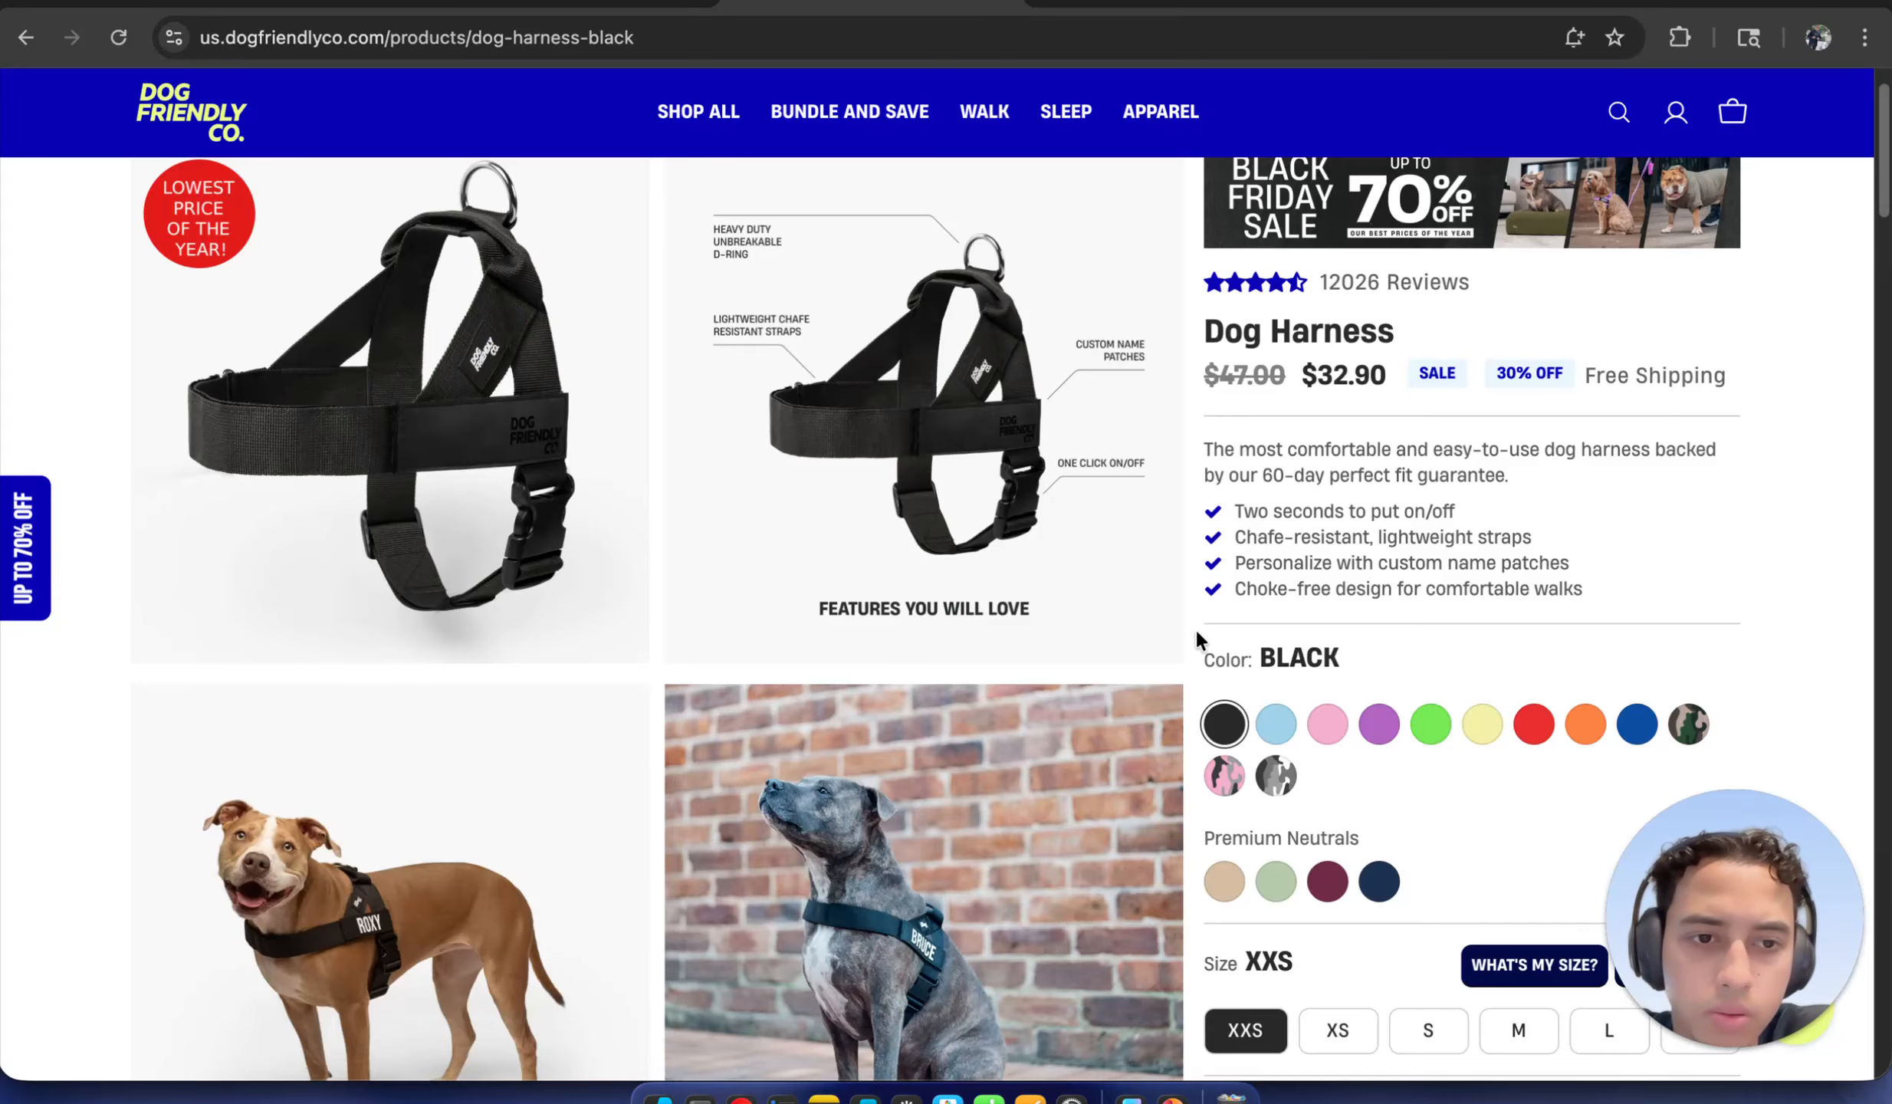
pyautogui.scroll(-1, 1196, 633)
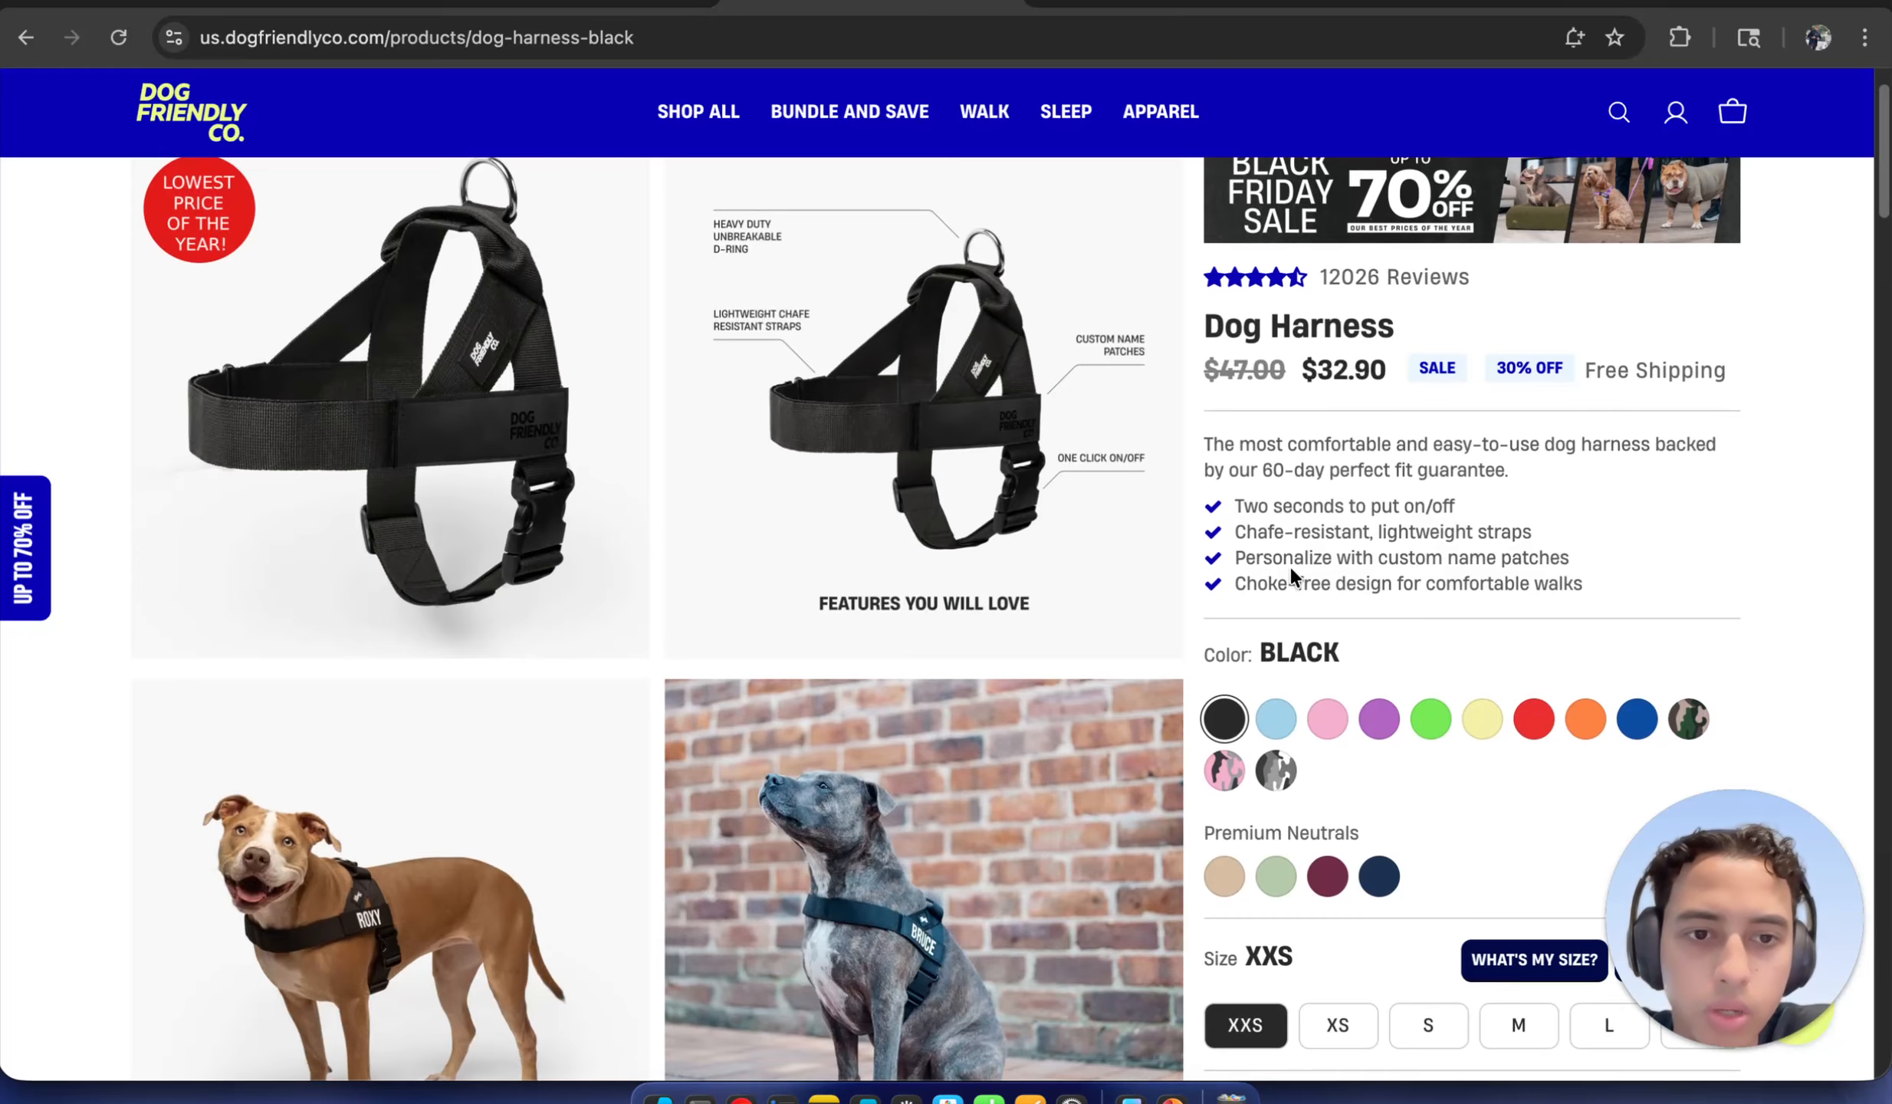
pyautogui.moveTo(1225, 564); pyautogui.dragTo(1447, 571)
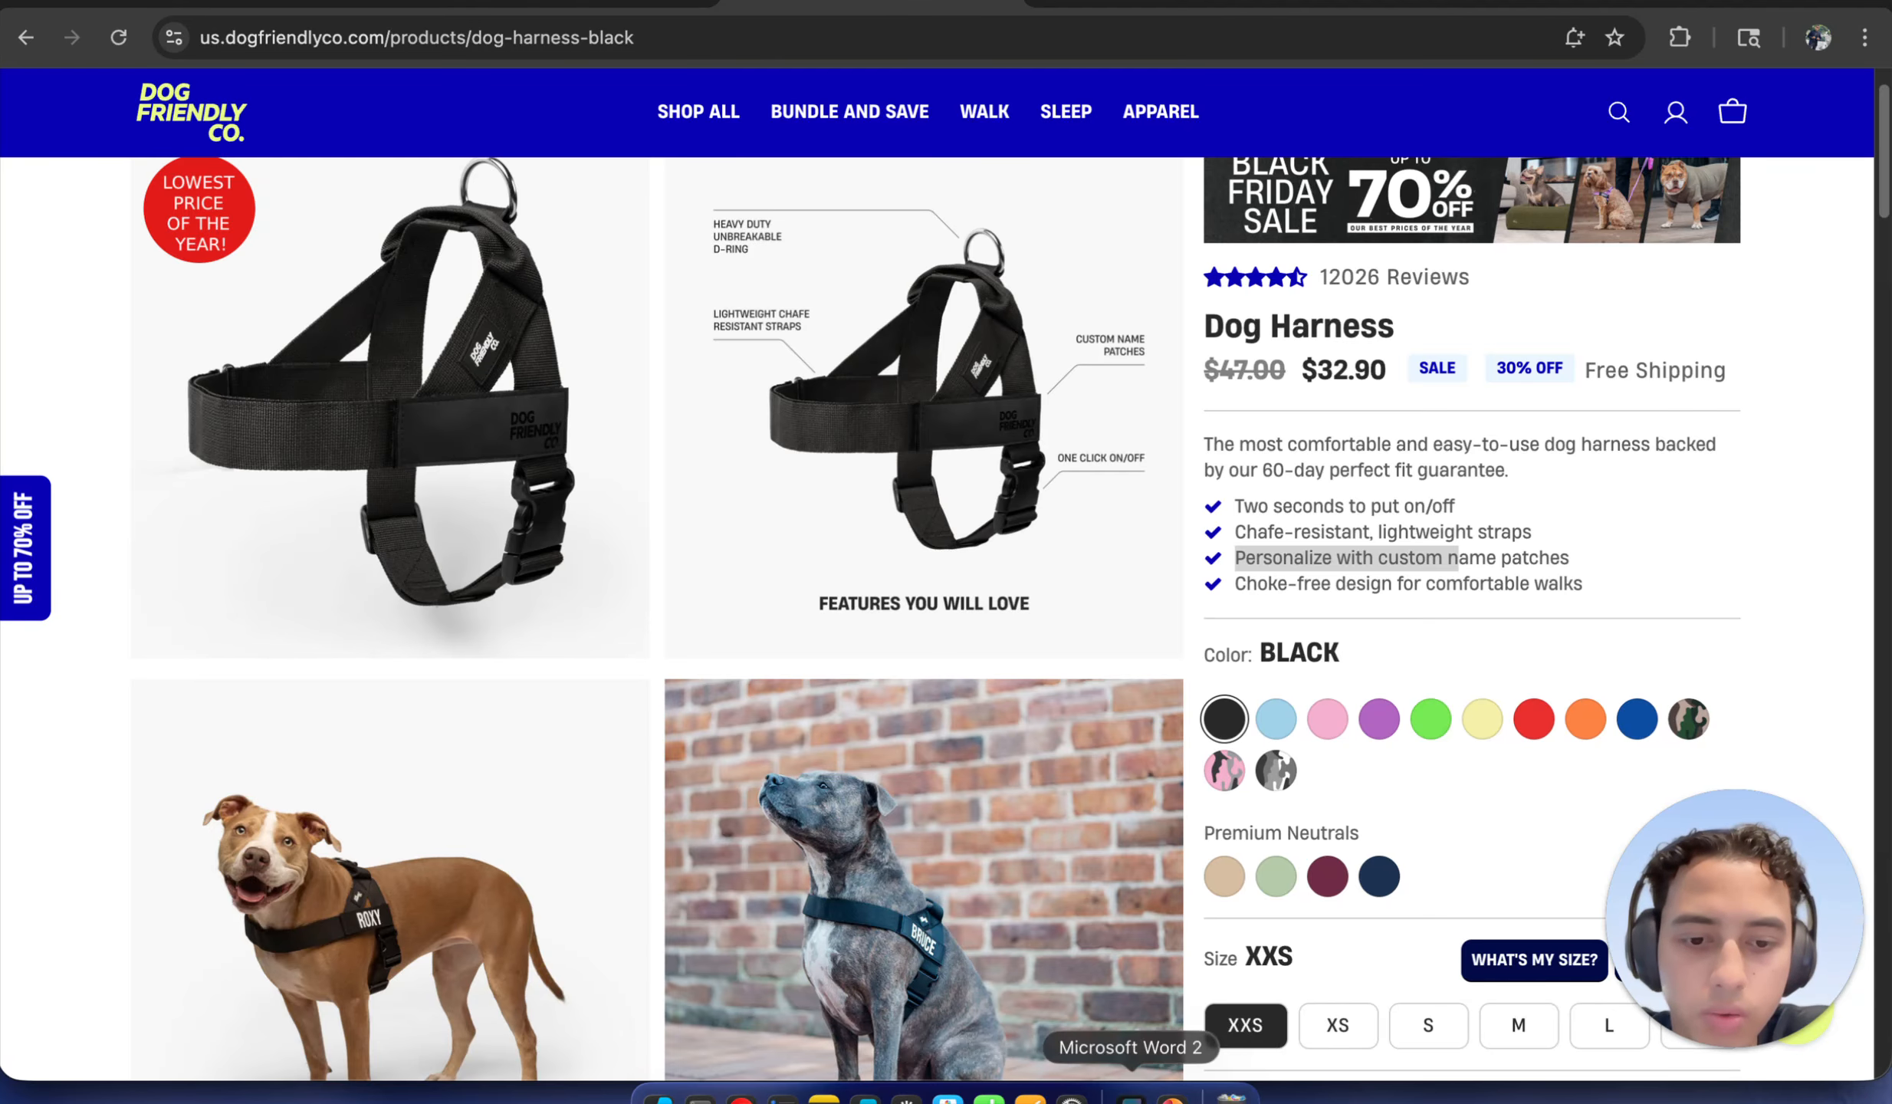
# Switch to Word and start the HOW answer's fourth sentence: "It can also be personalized"
pyautogui.click(1130, 1098)
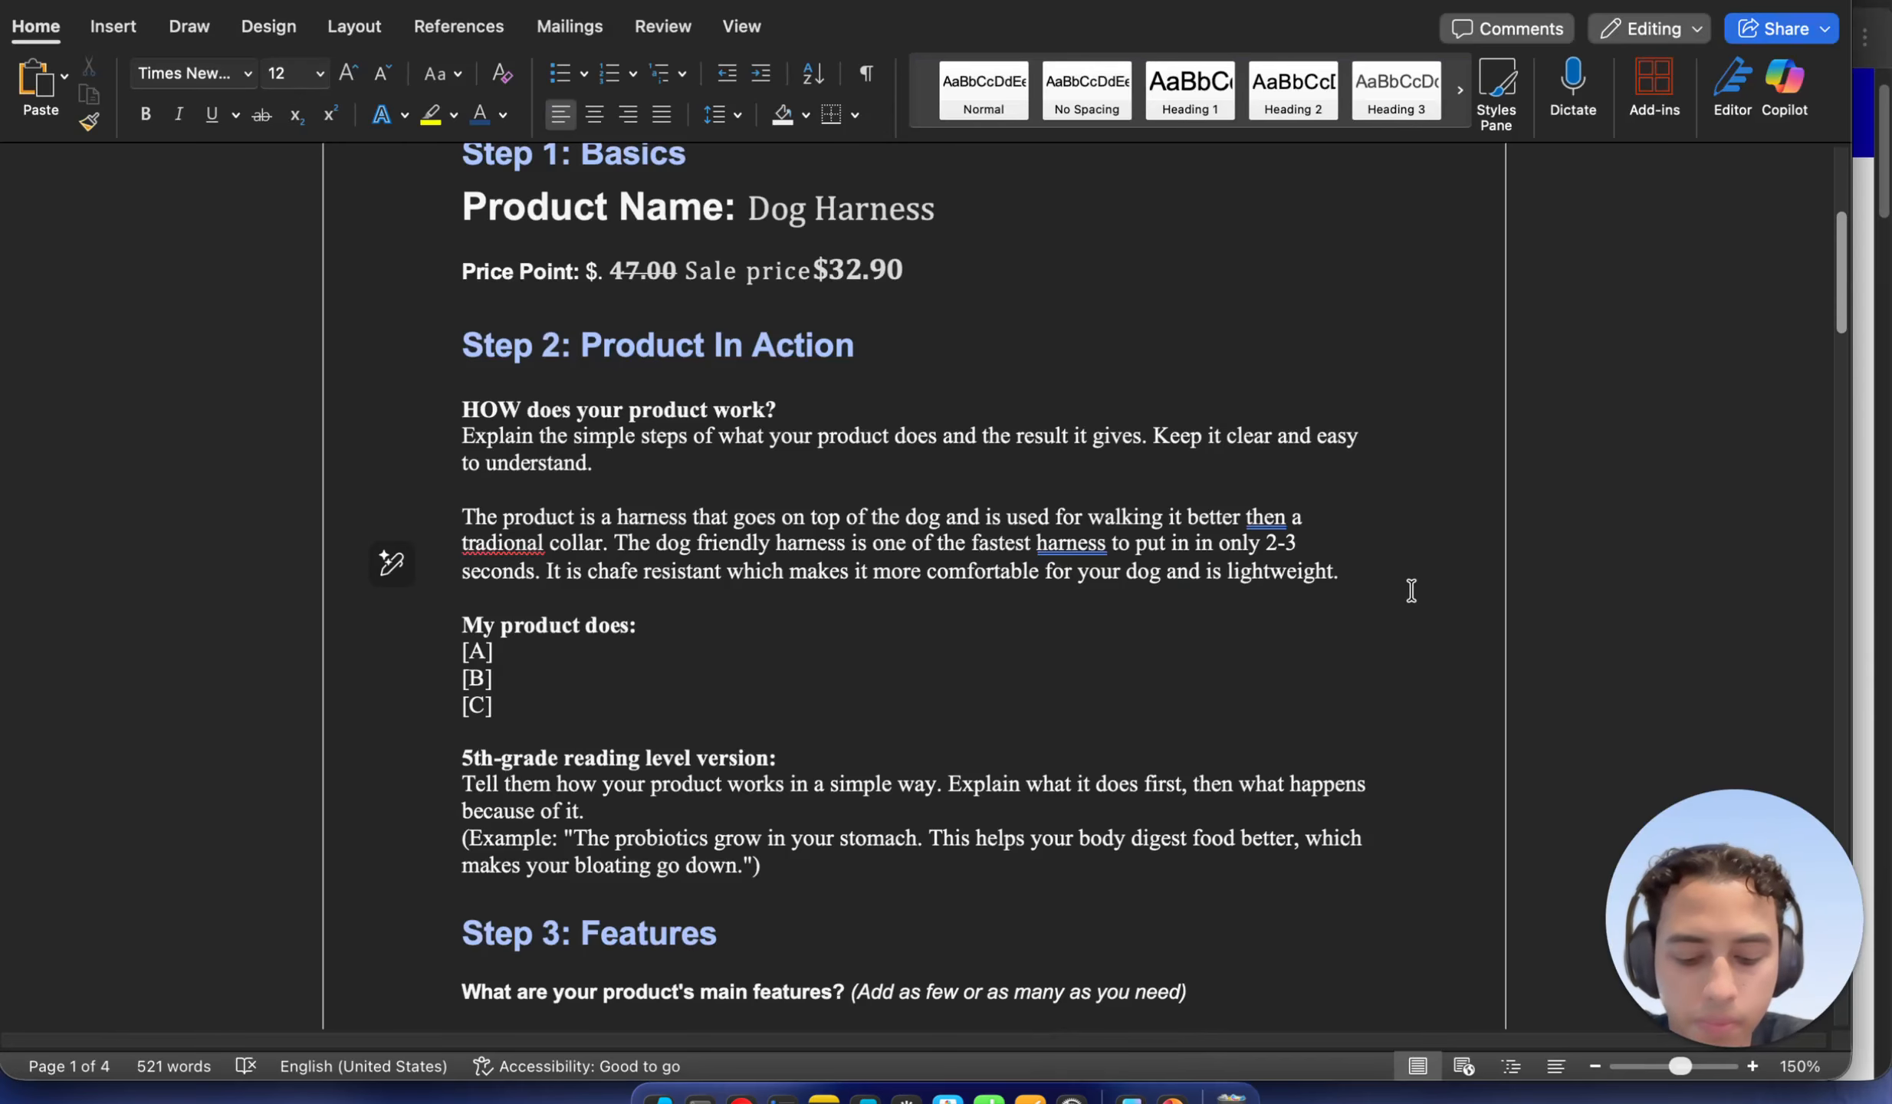
pyautogui.write('nit')
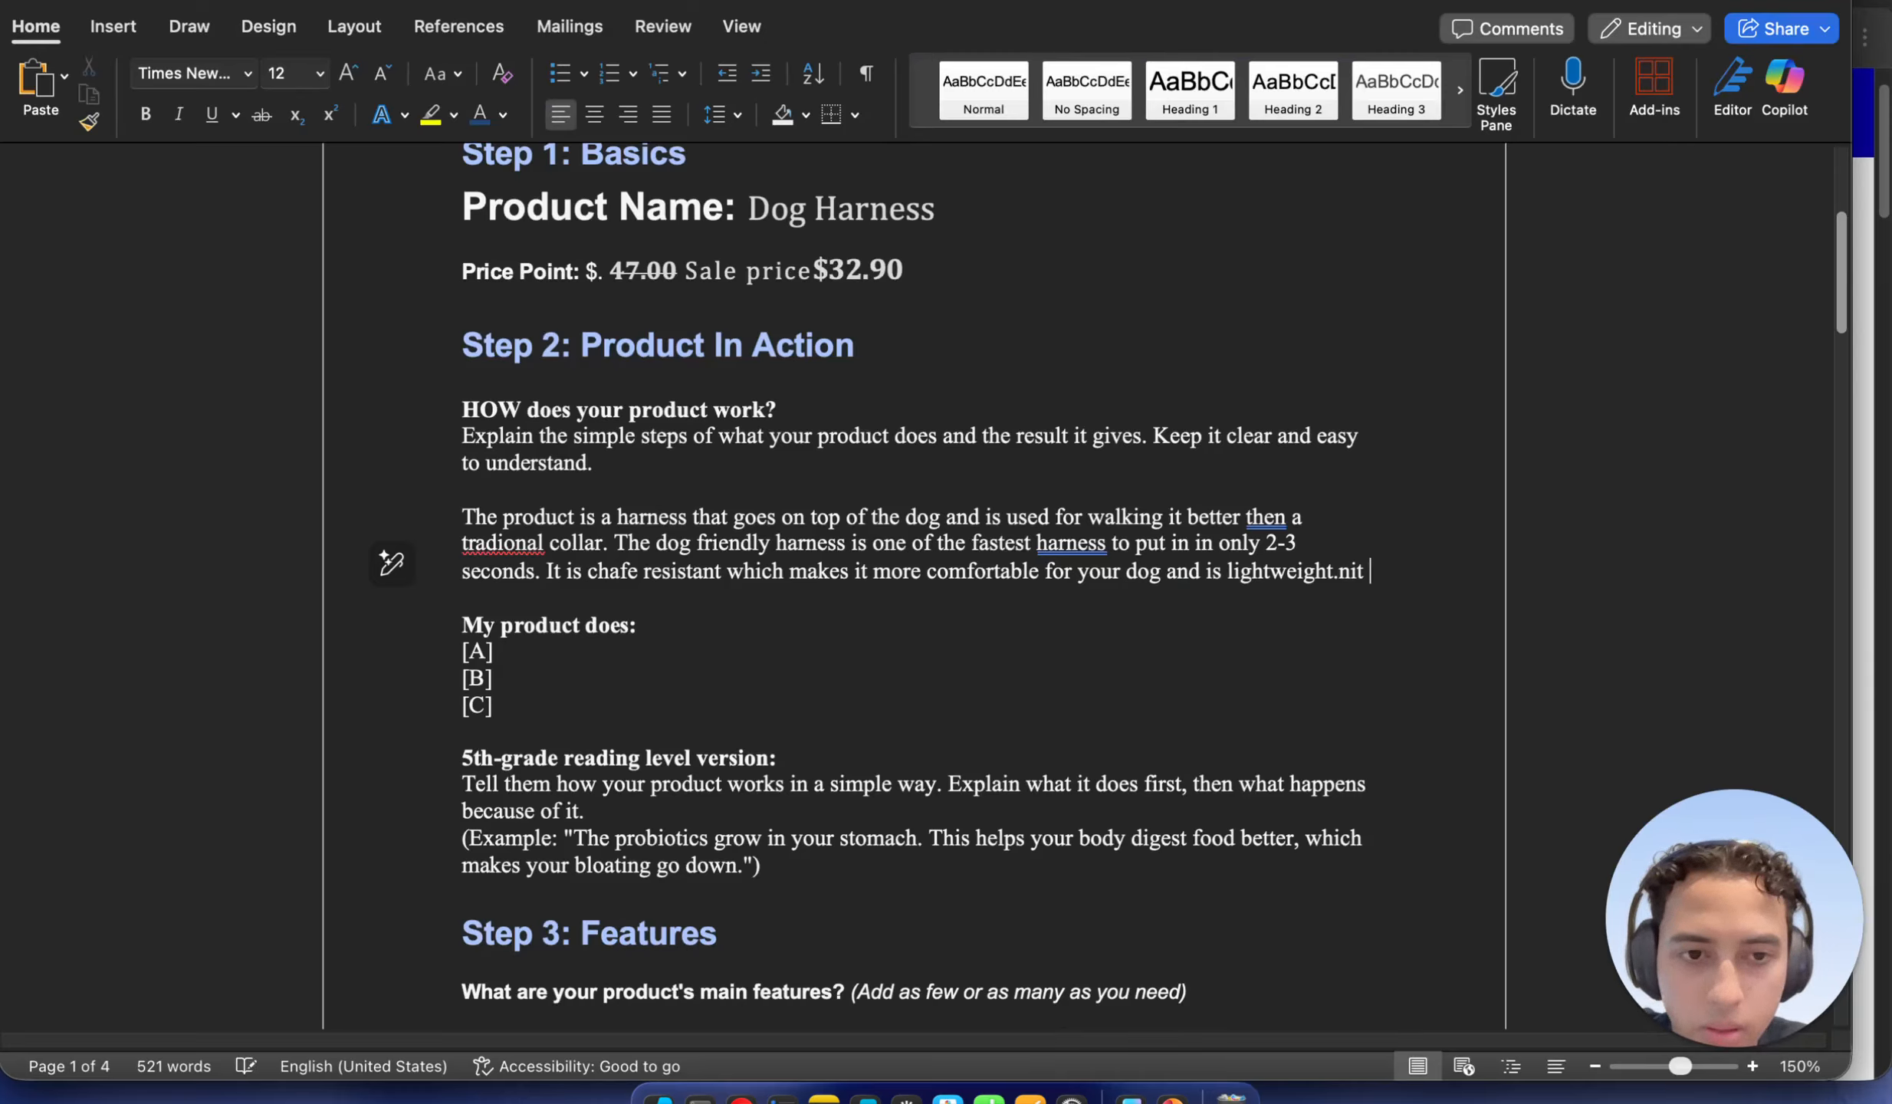
pyautogui.press('BackSpace')
pyautogui.write('=')
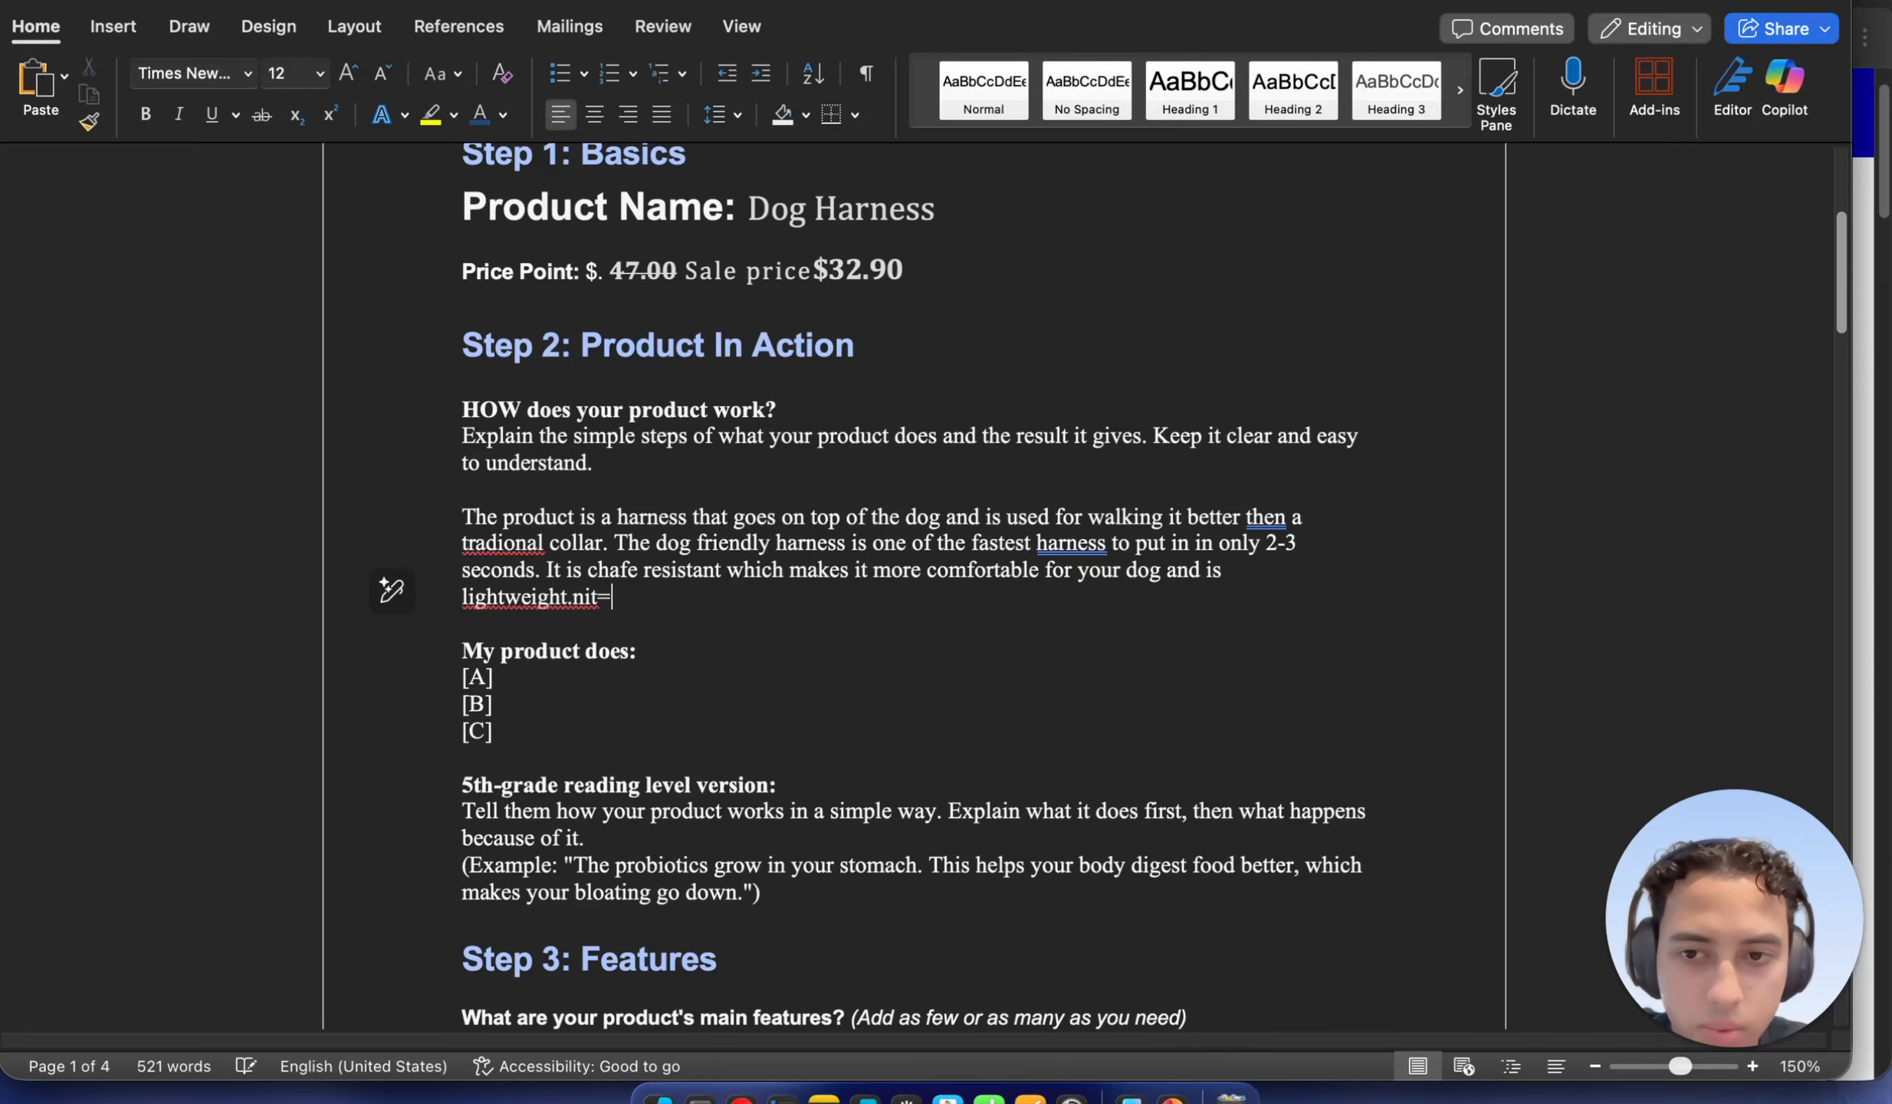
pyautogui.press('BackSpace')
pyautogui.press('BackSpace')
pyautogui.press('BackSpace')
pyautogui.press('BackSpace')
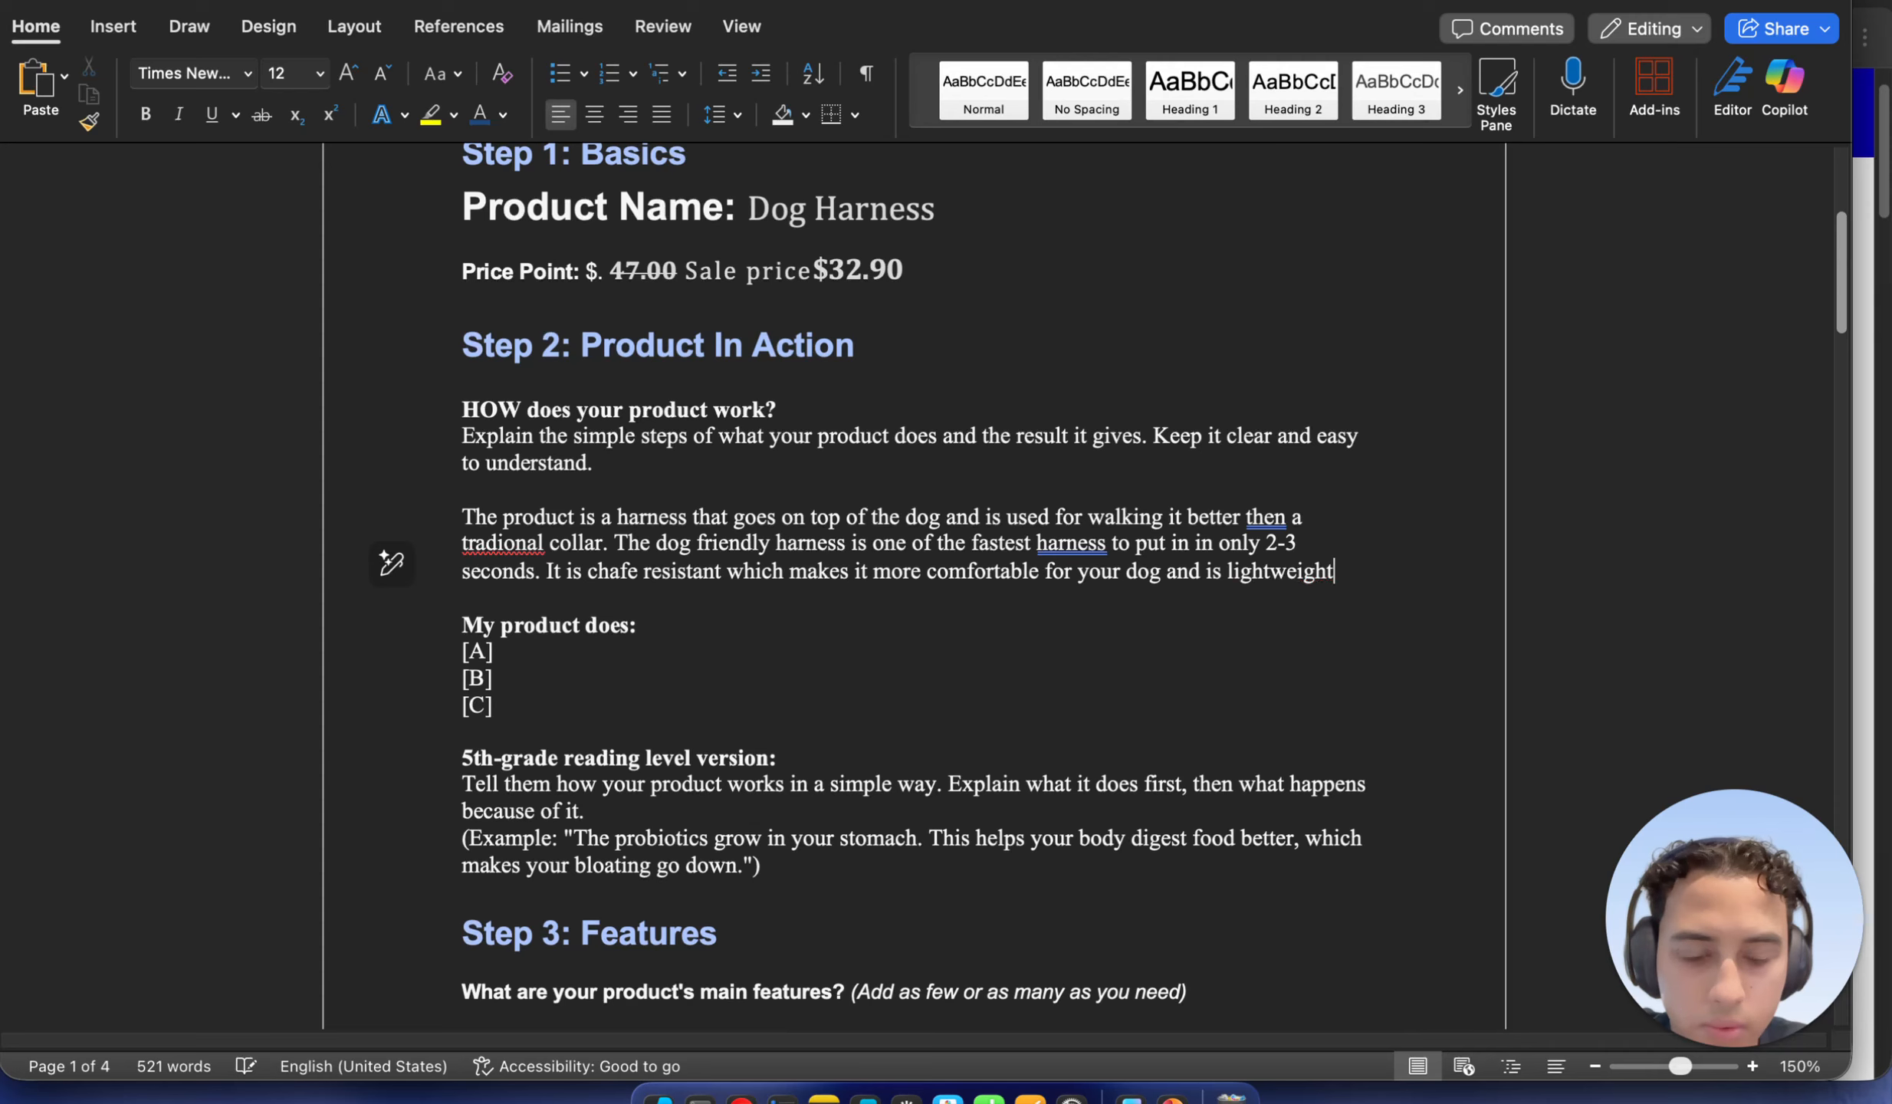
pyautogui.write('It')
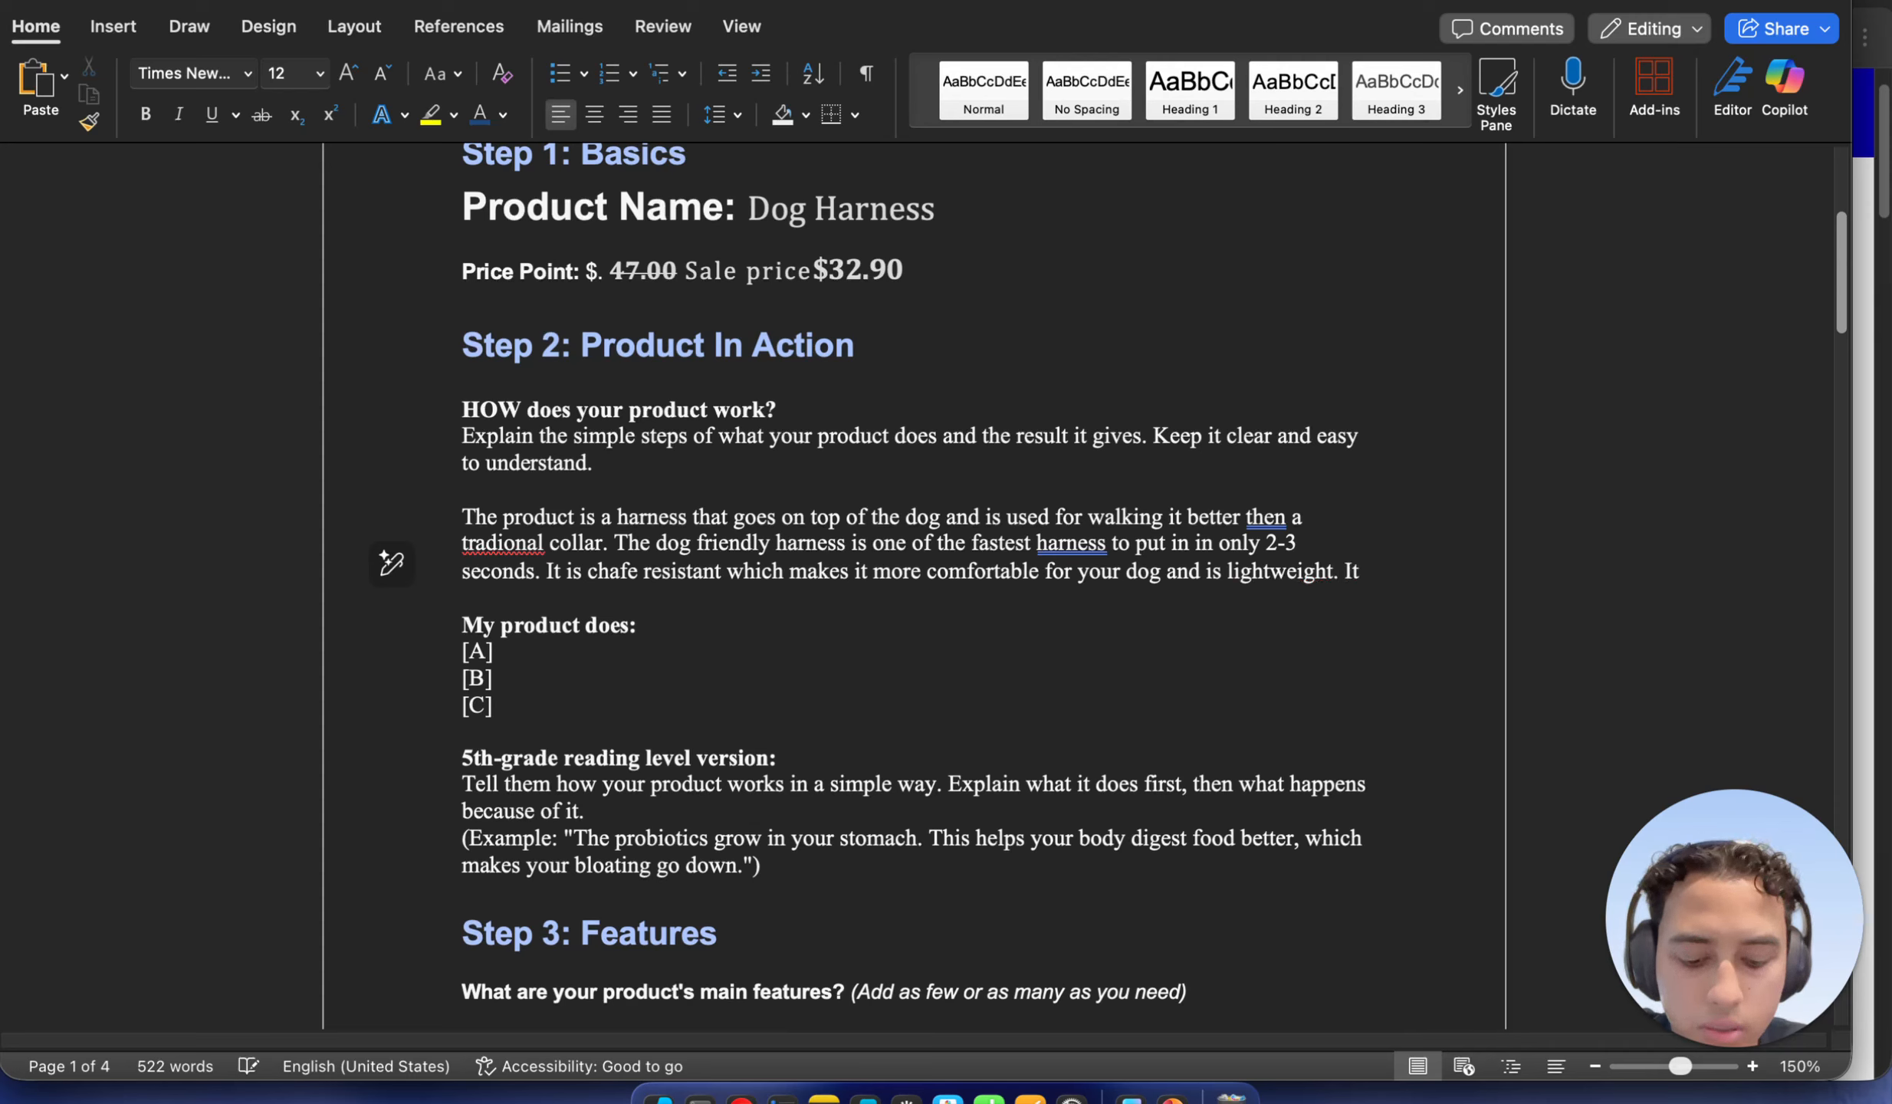
pyautogui.write(' can also ')
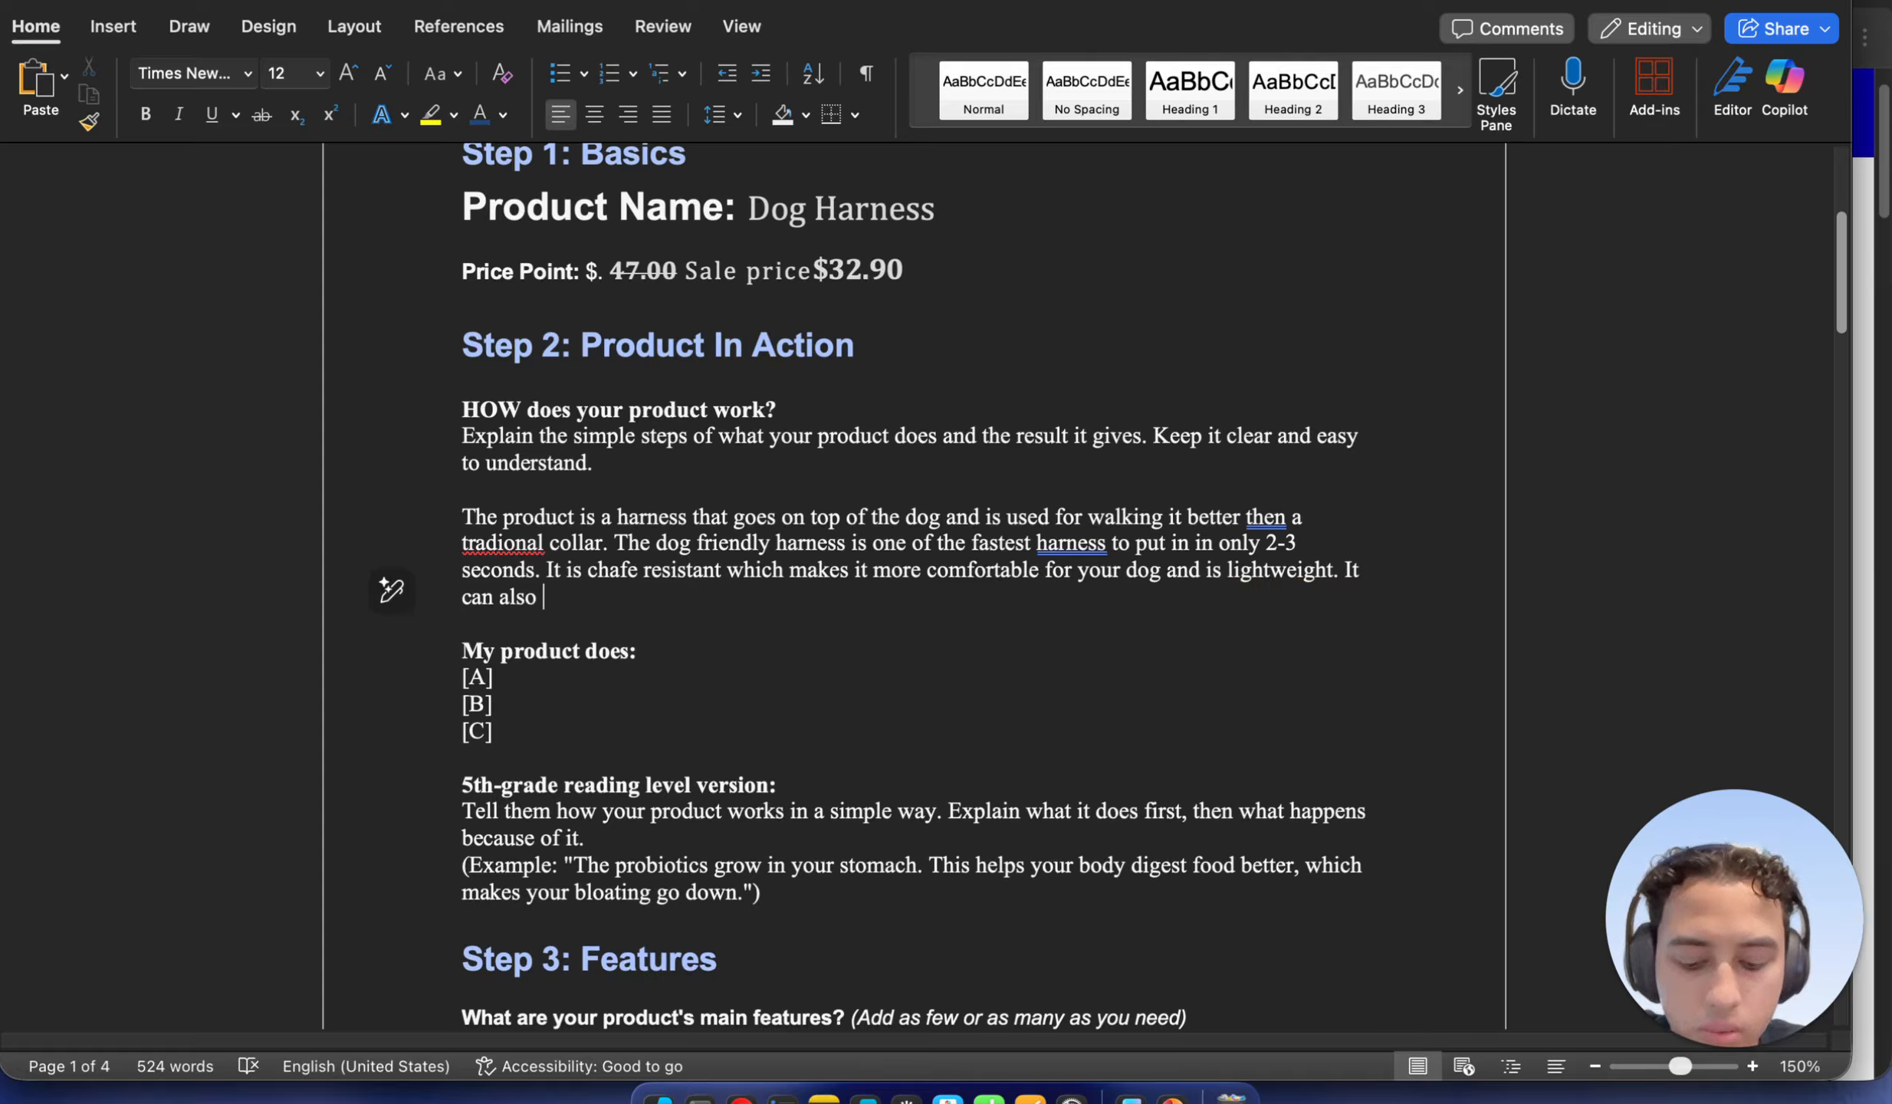
pyautogui.write('be')
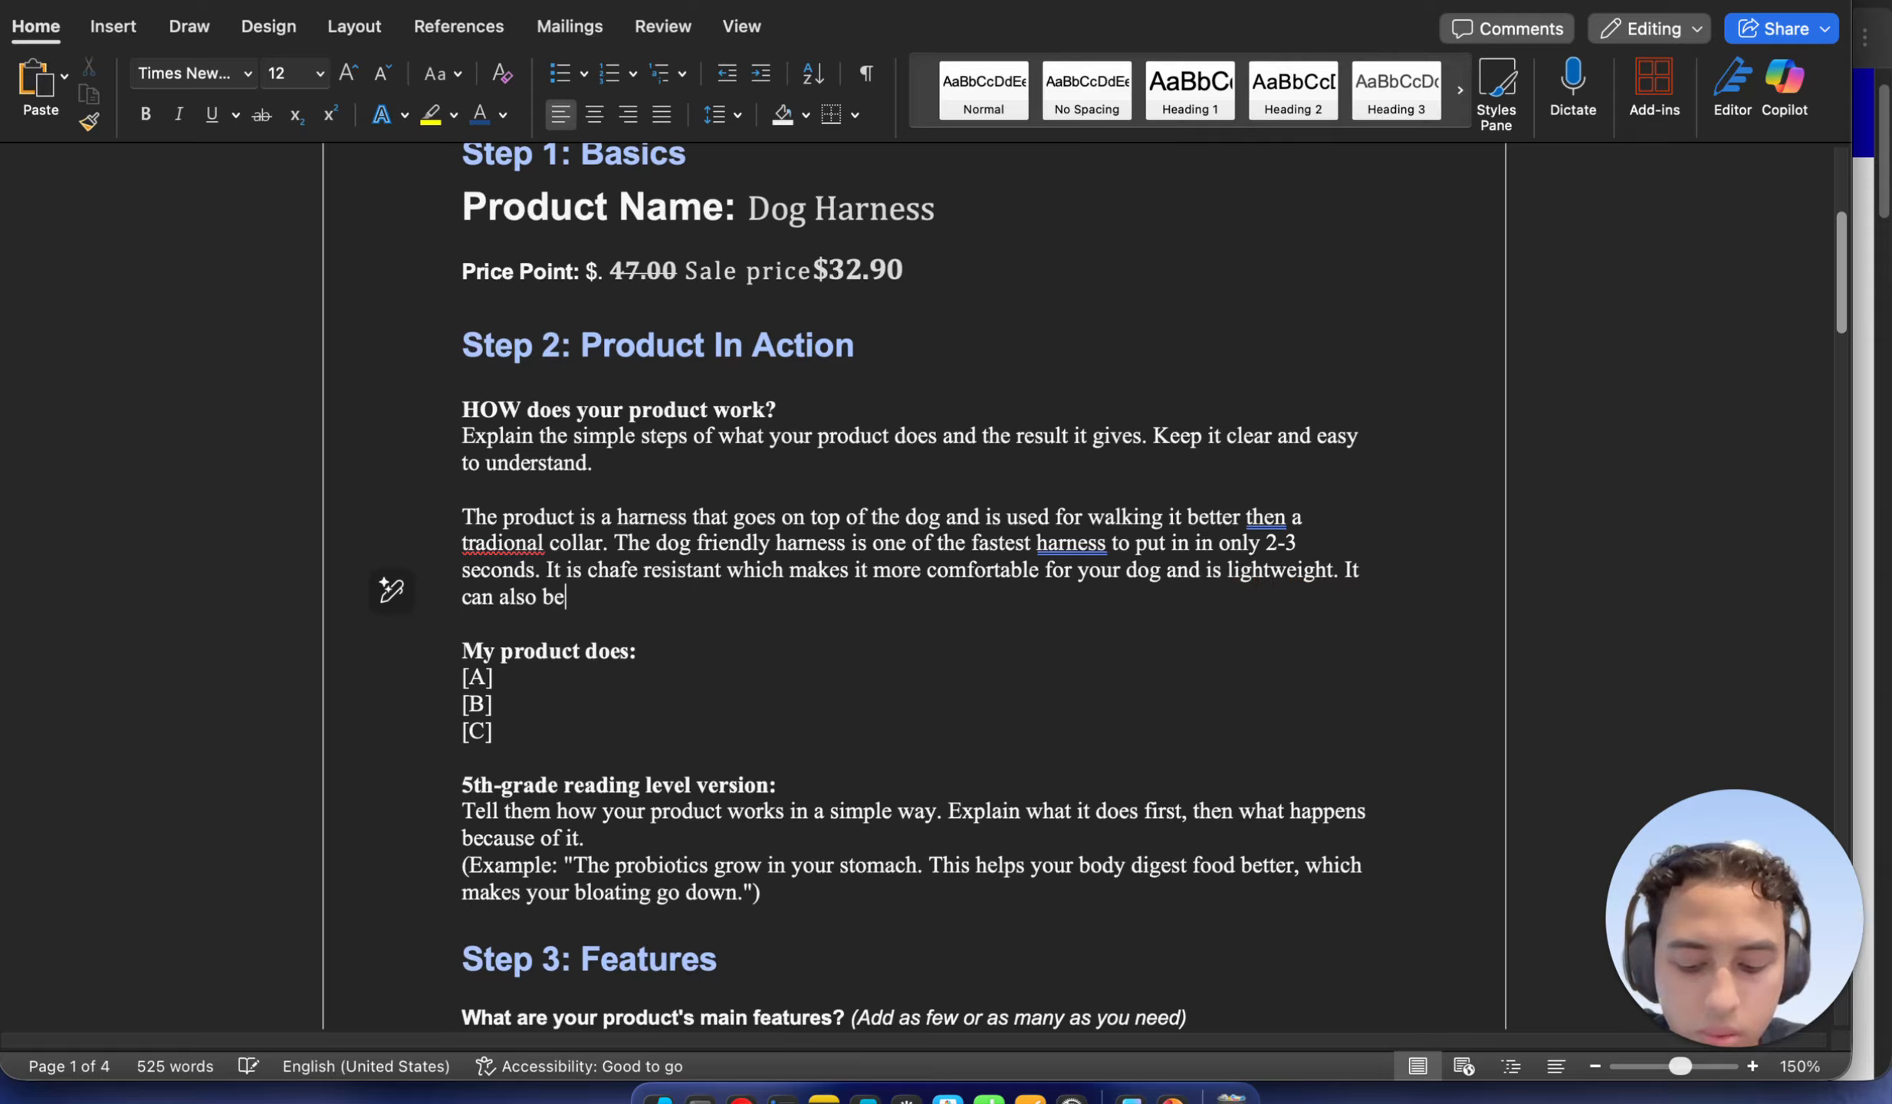
pyautogui.write(' perso')
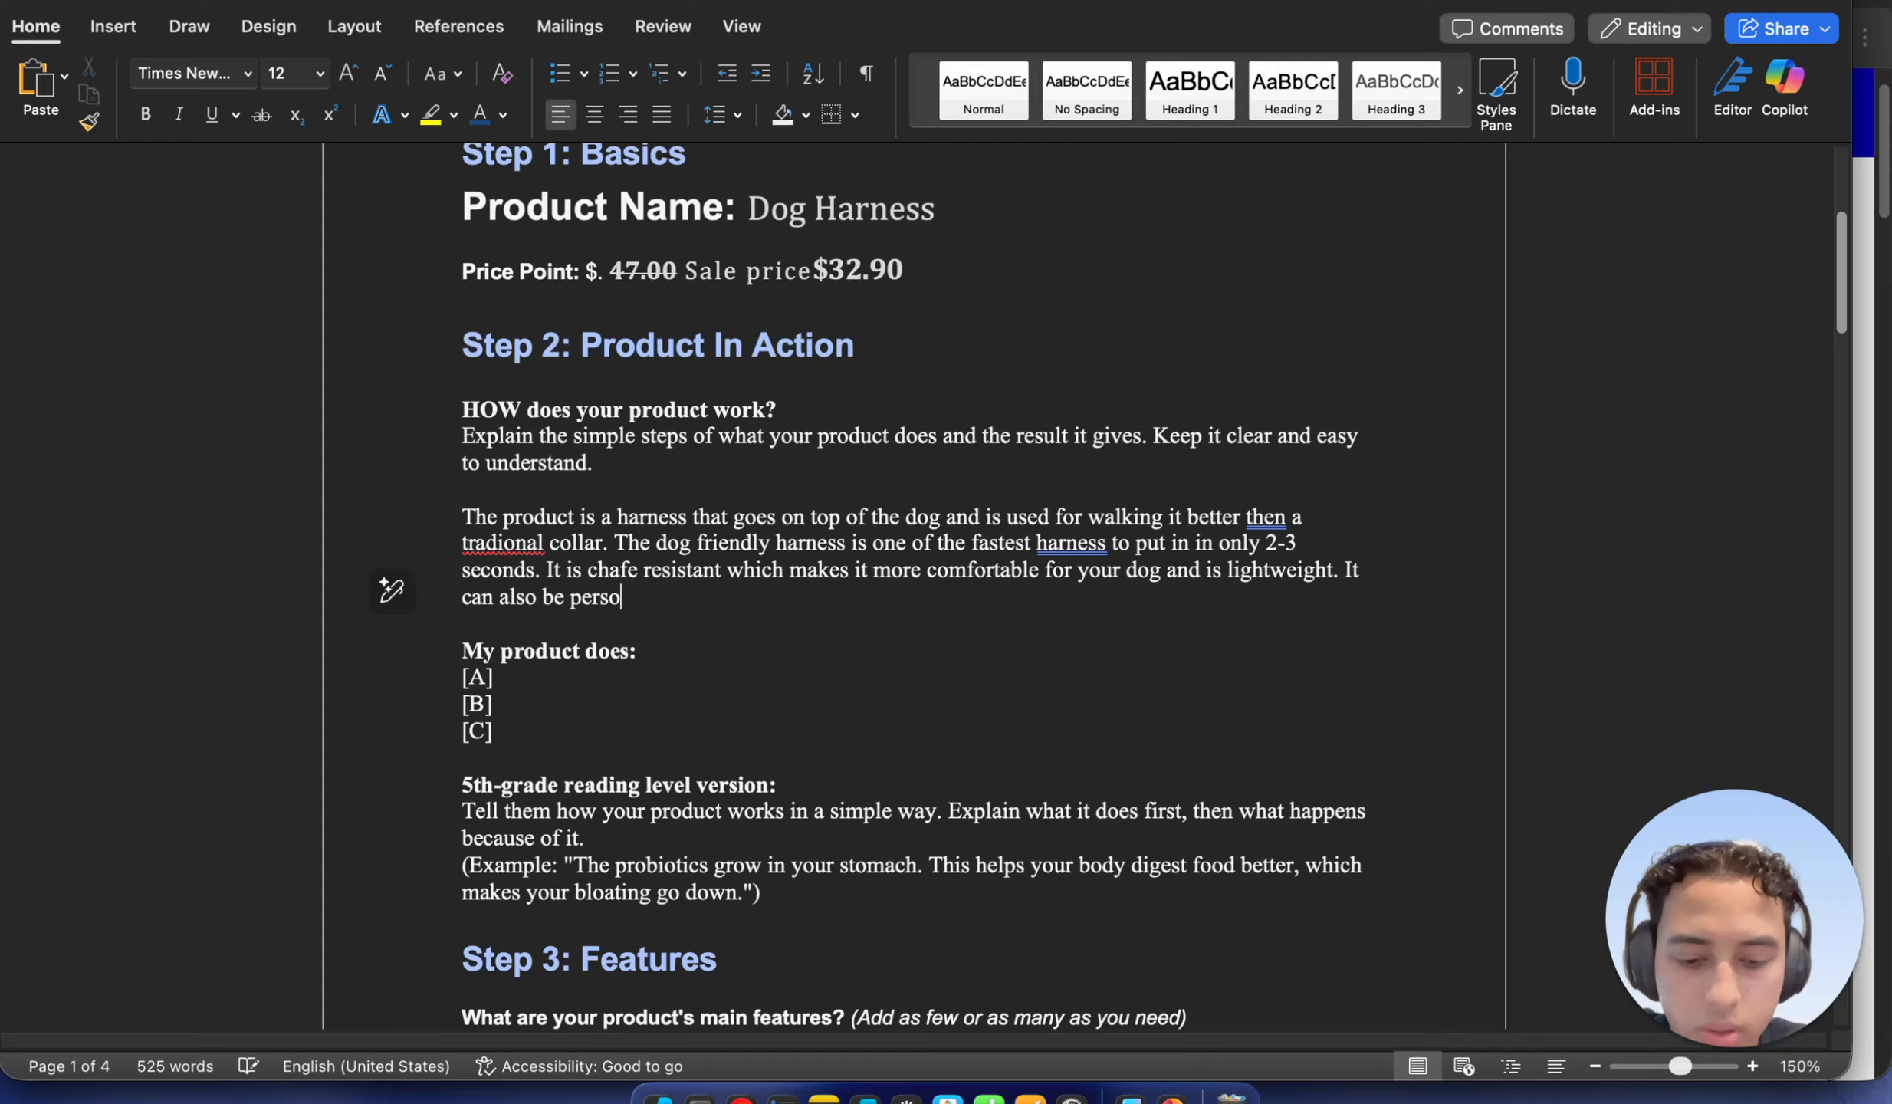
pyautogui.write('nalized ')
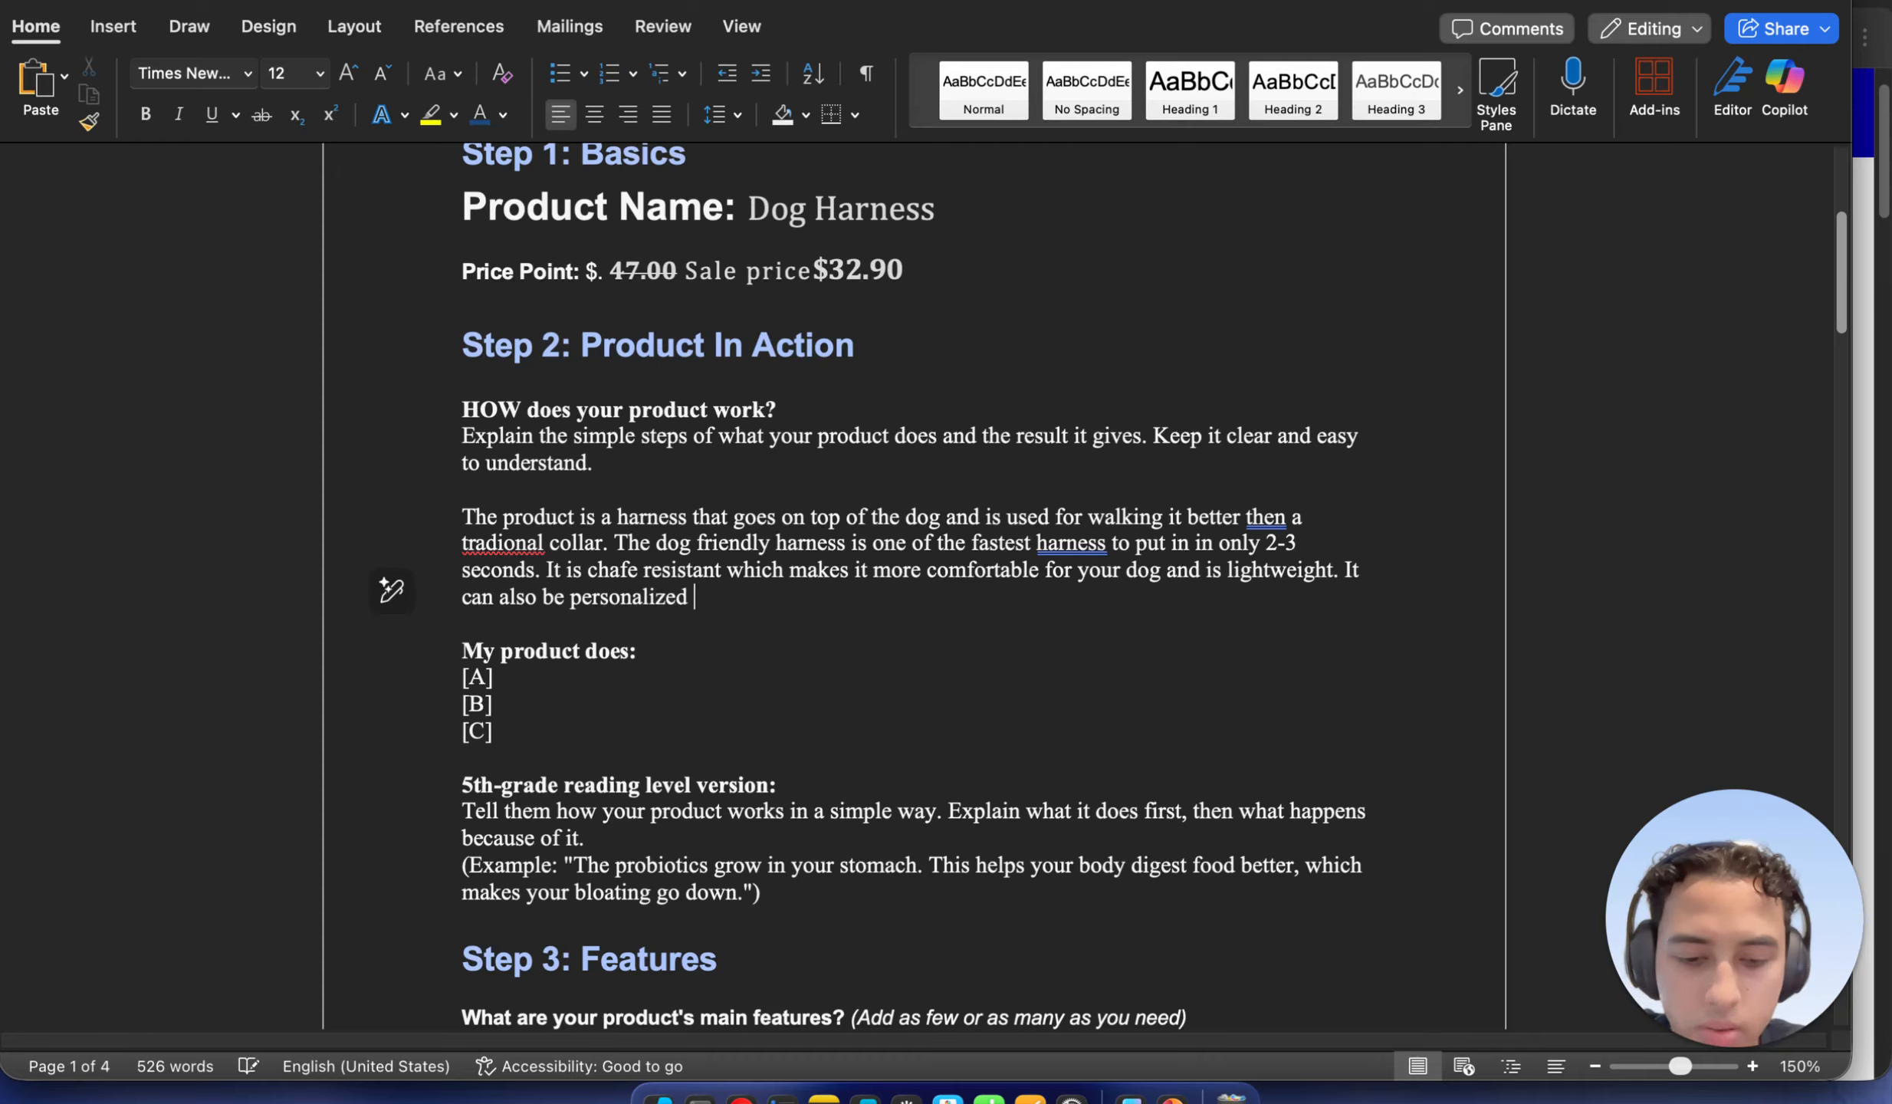
# Continue the fourth sentence of the HOW answer with "with a custome name patches and"
pyautogui.write('with a ')
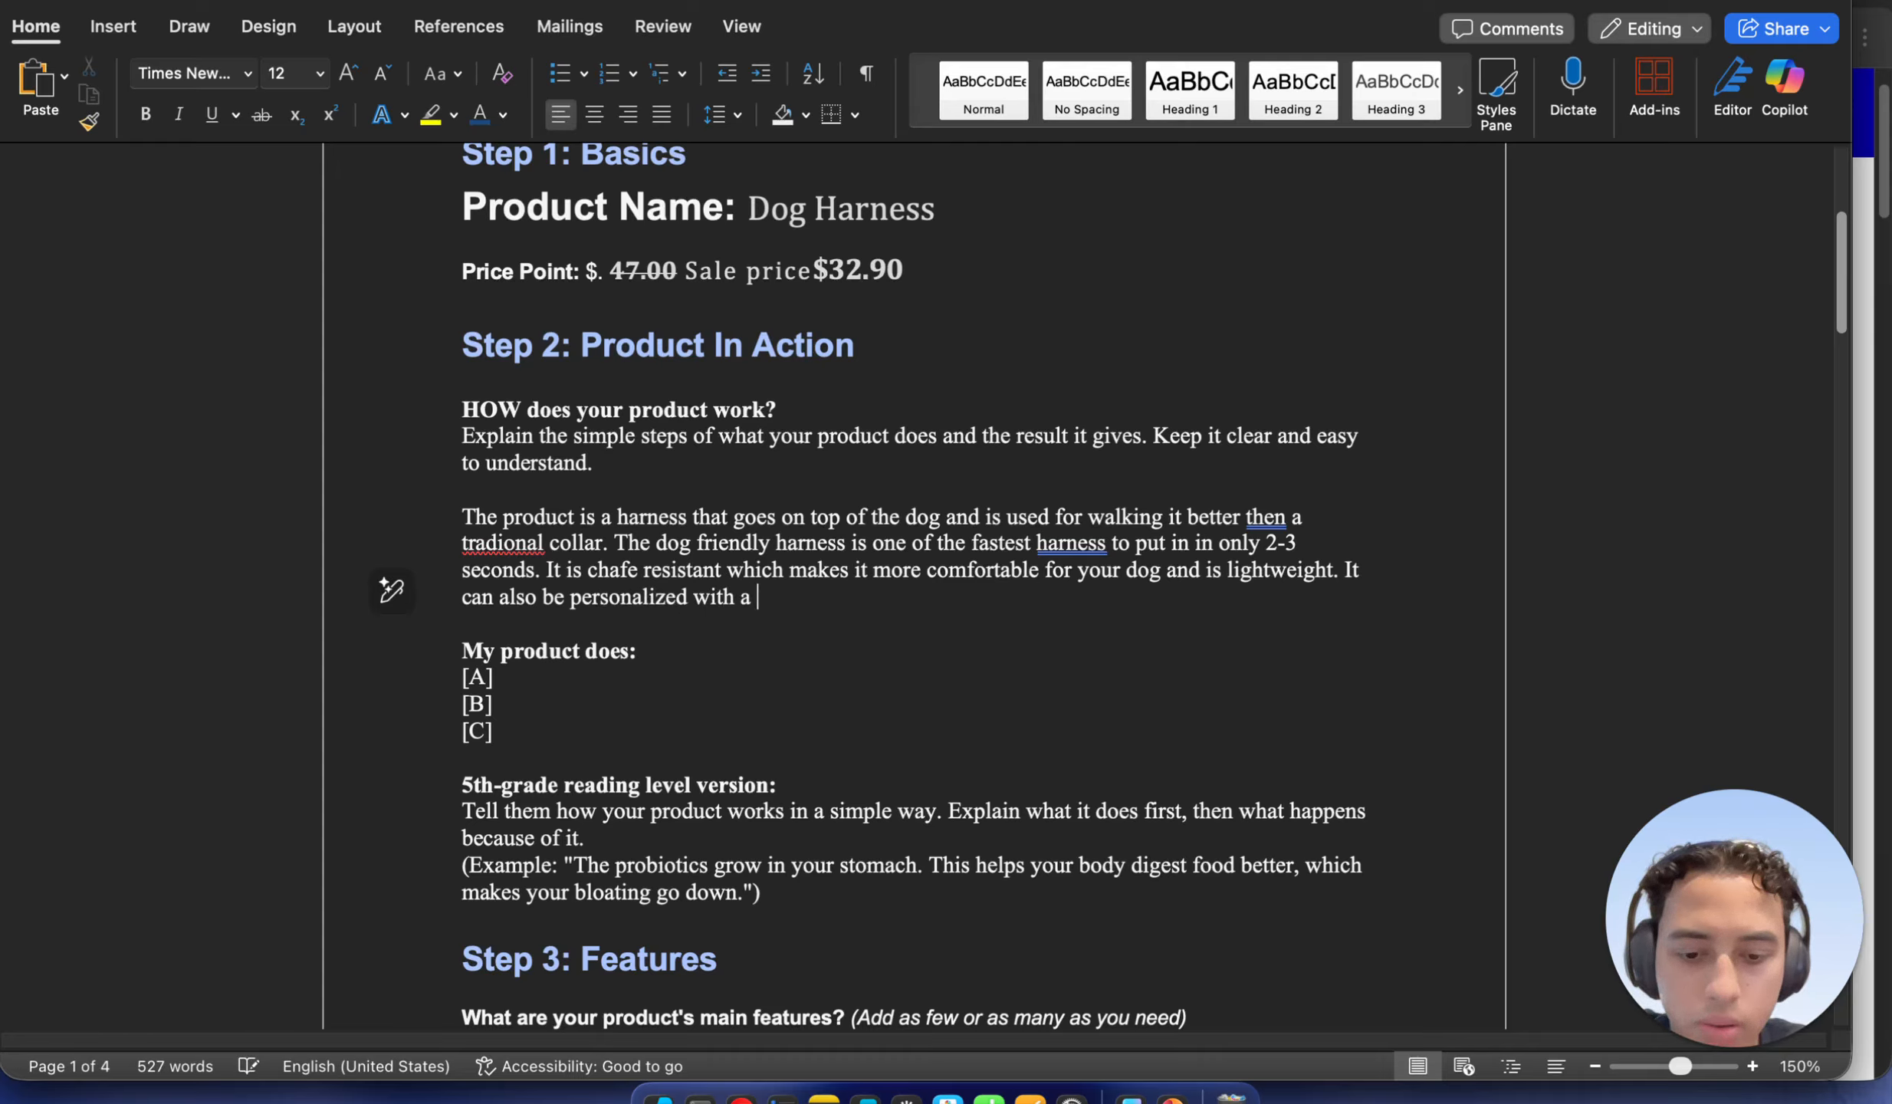
pyautogui.write('custome ')
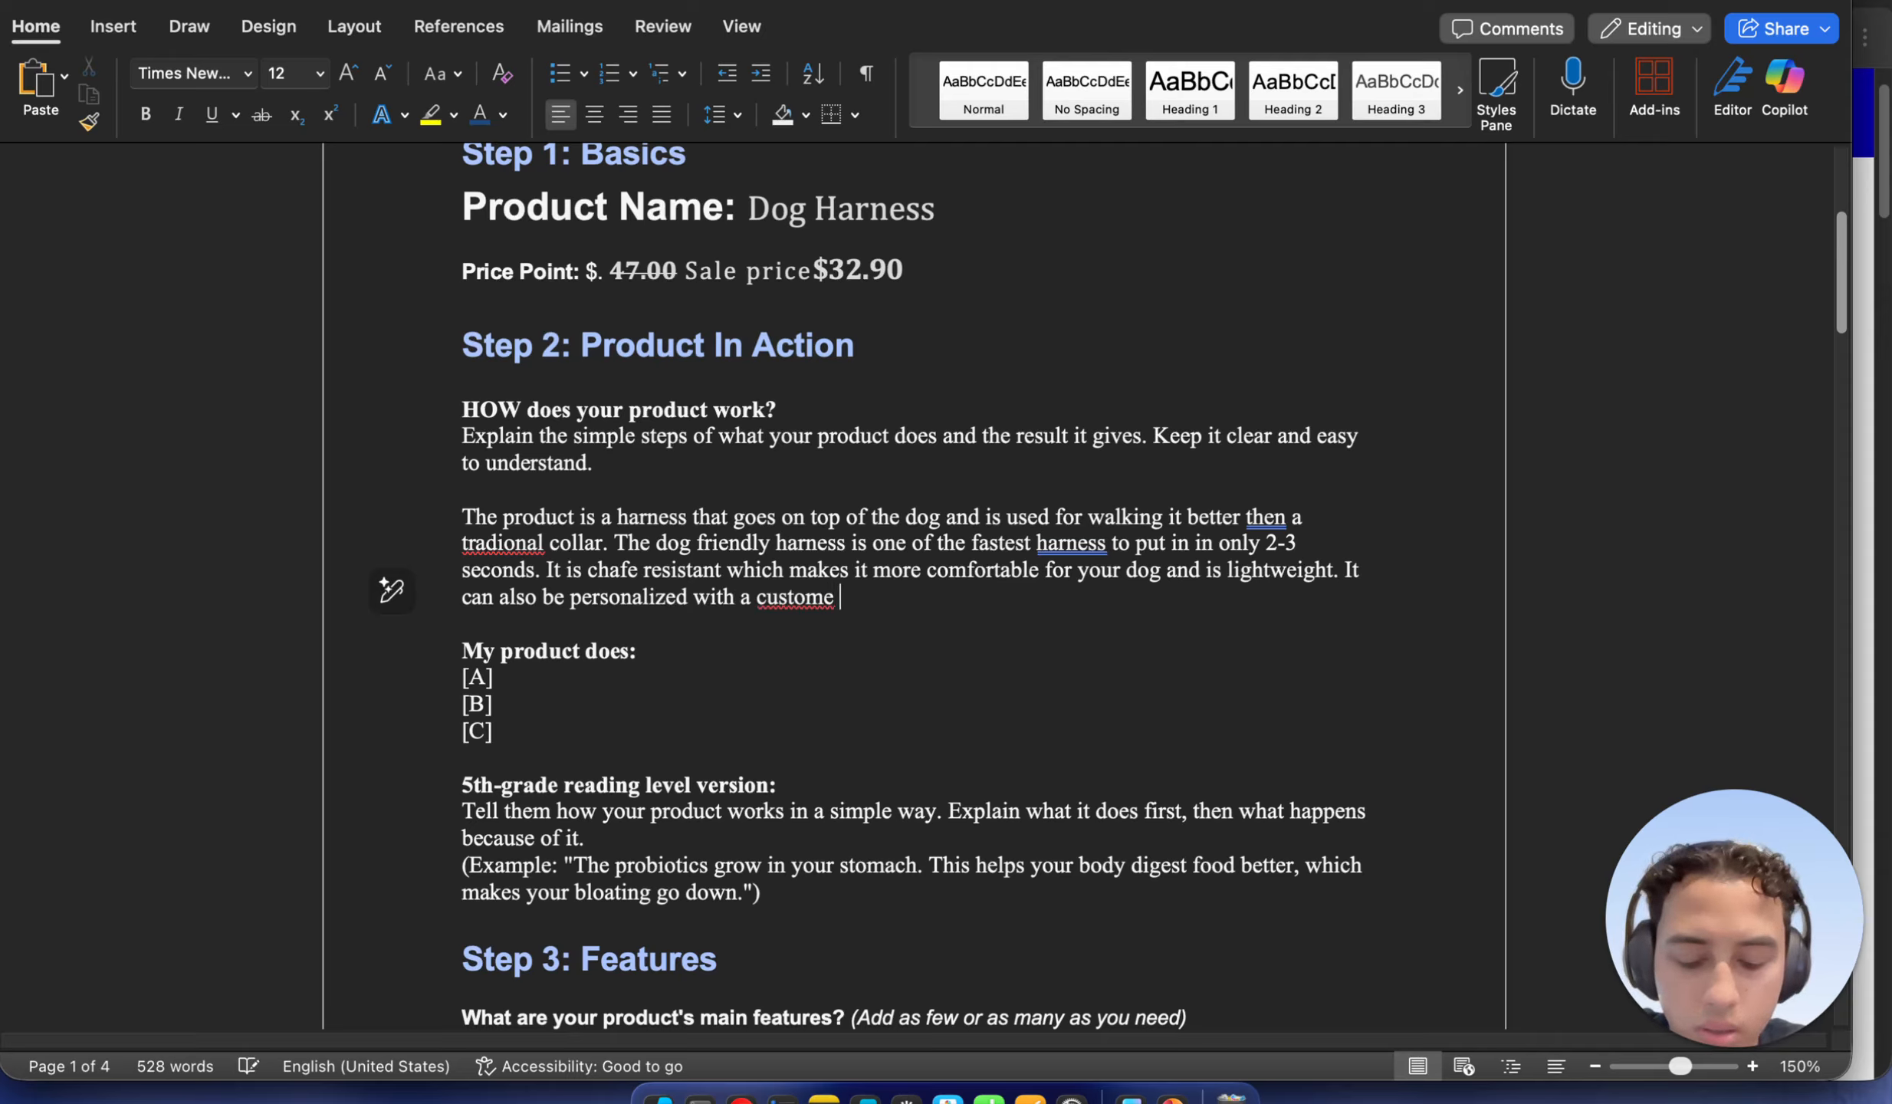
pyautogui.write('name')
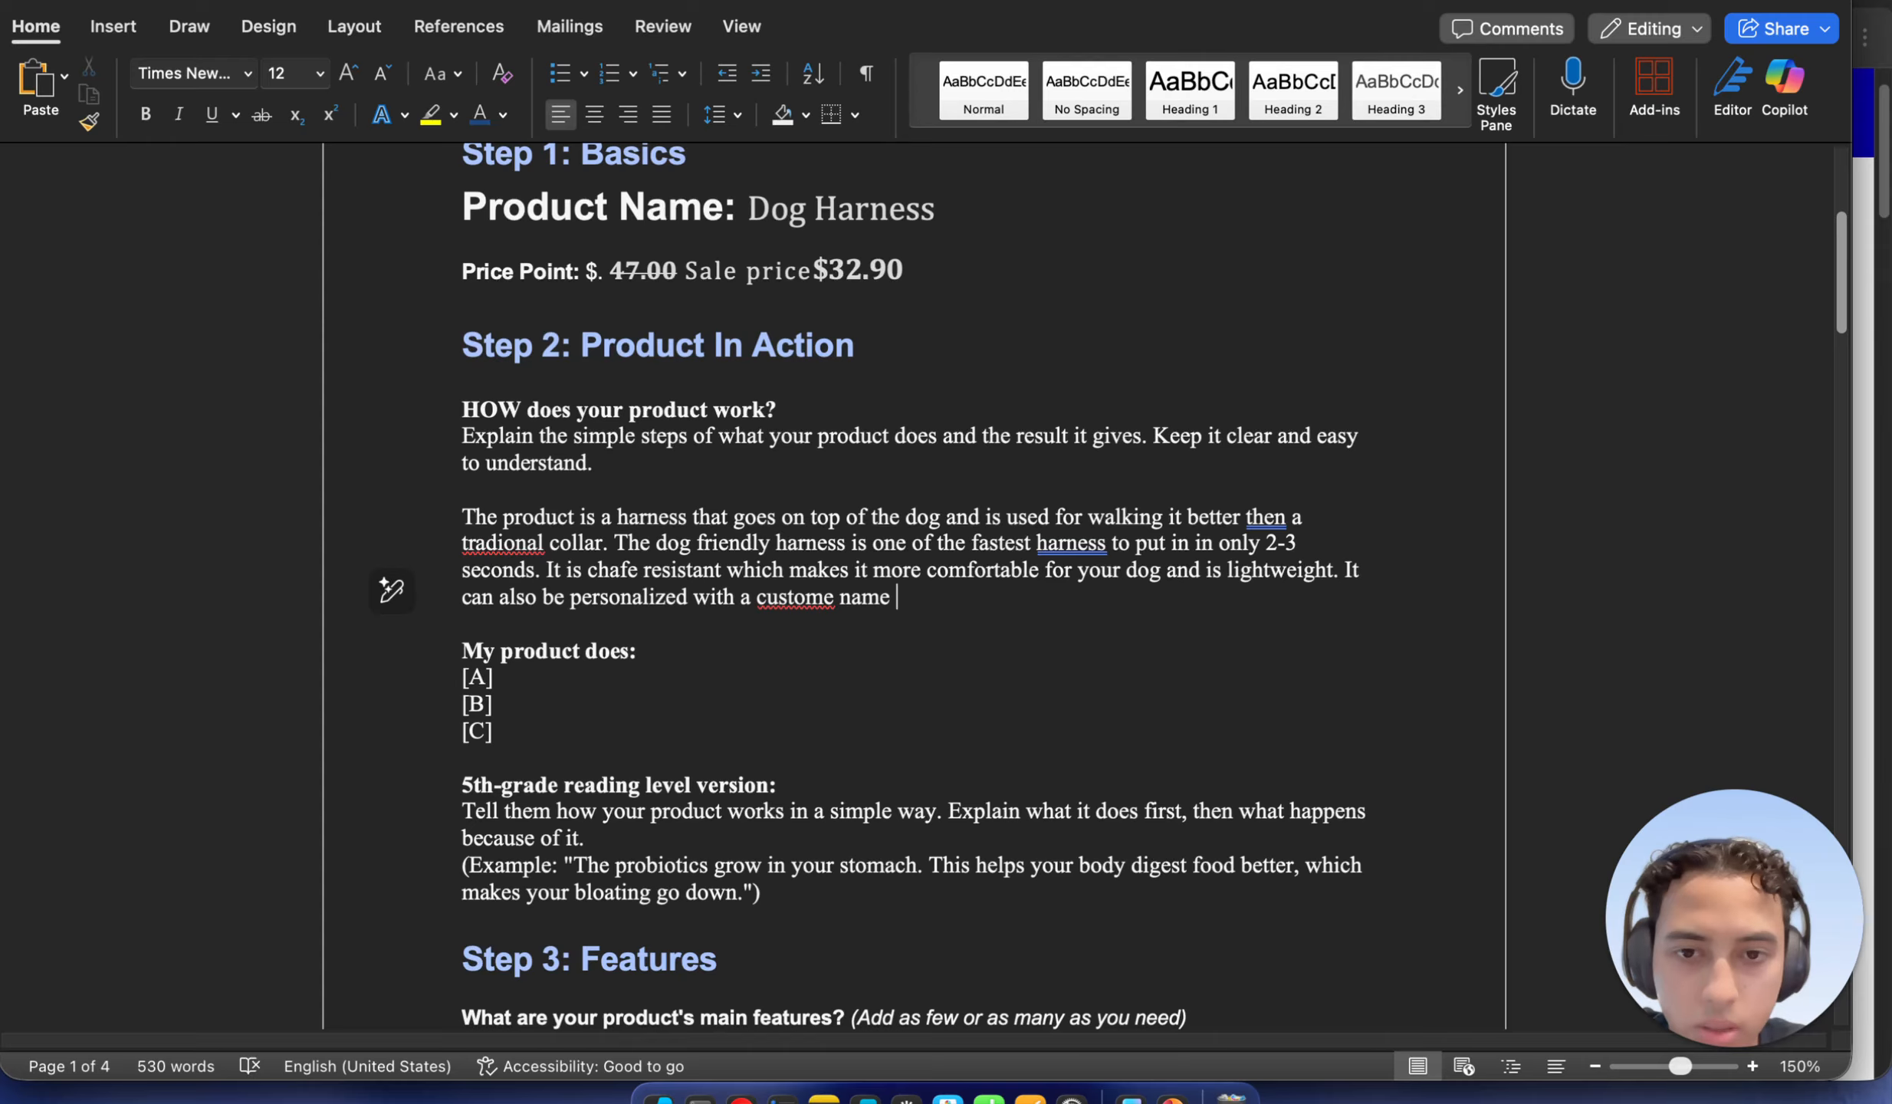
pyautogui.write(' patches ')
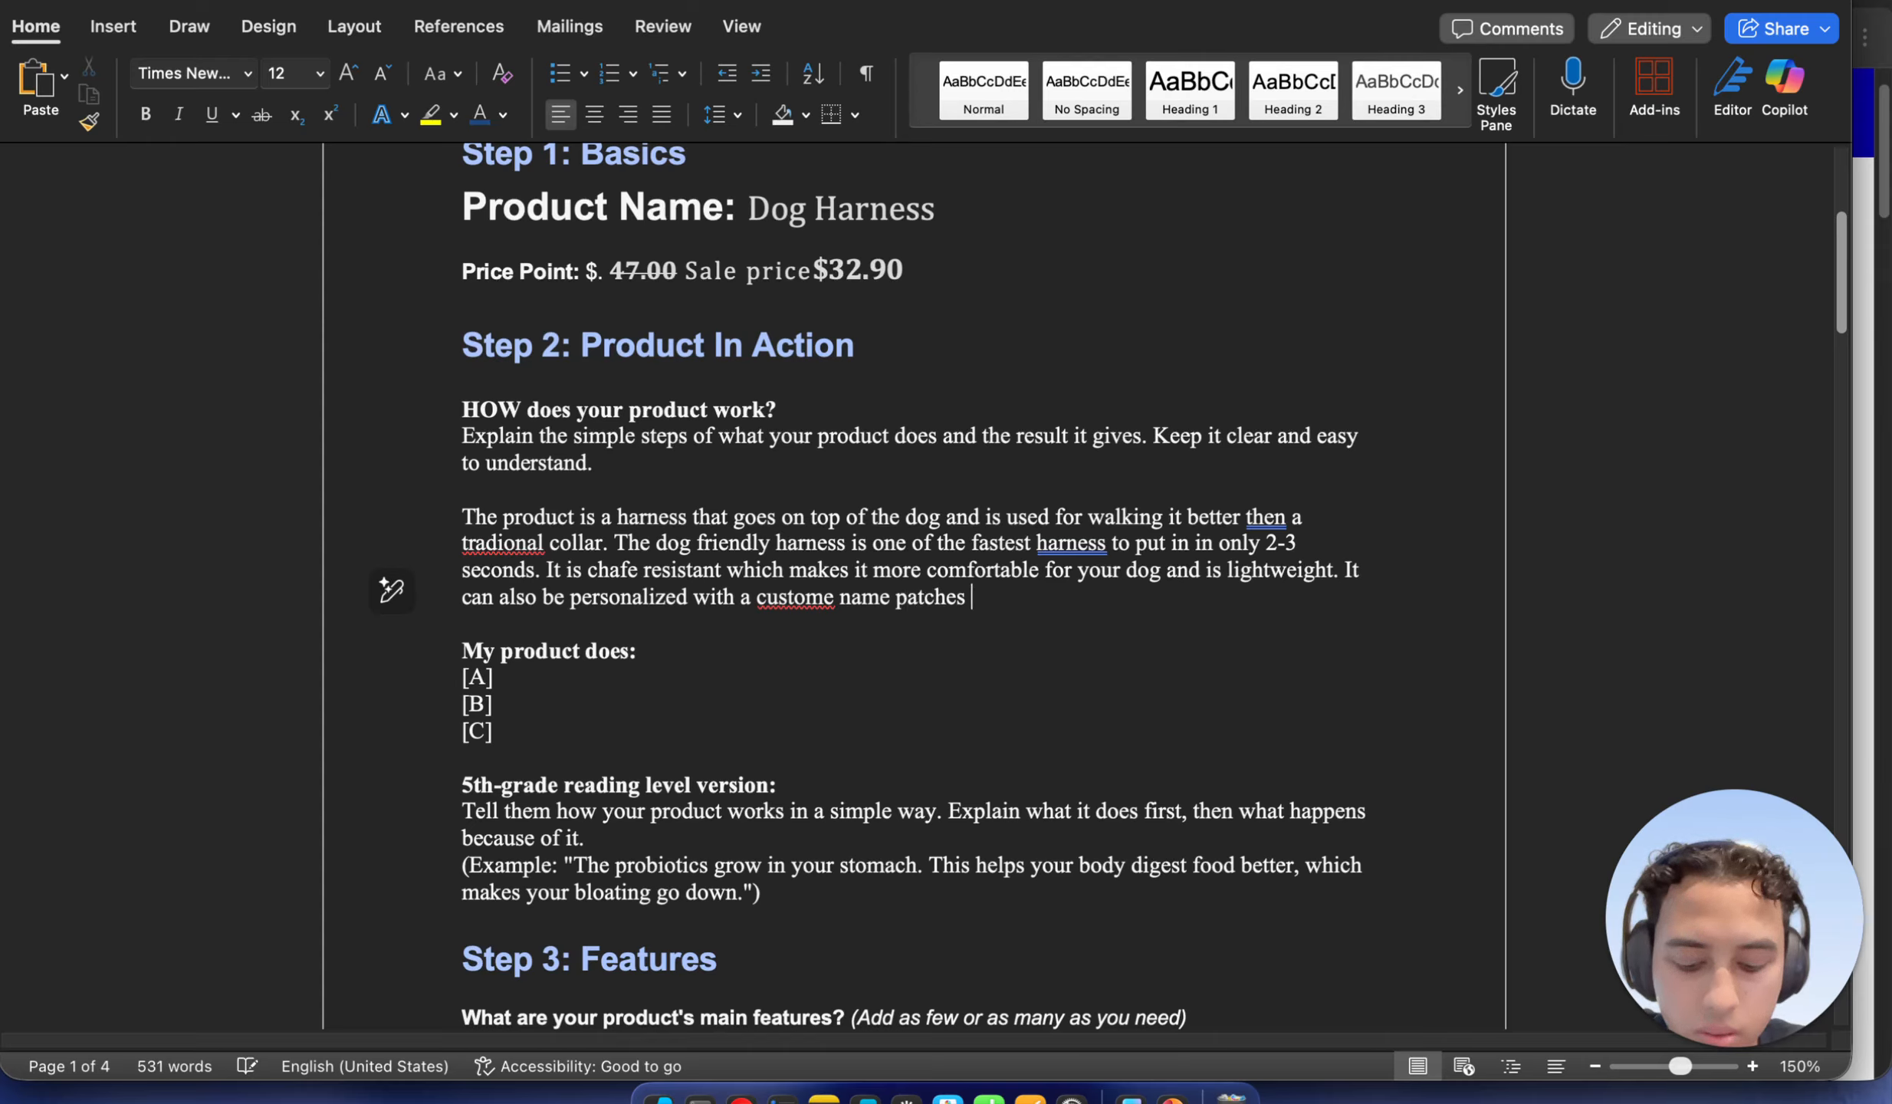
pyautogui.write('adn')
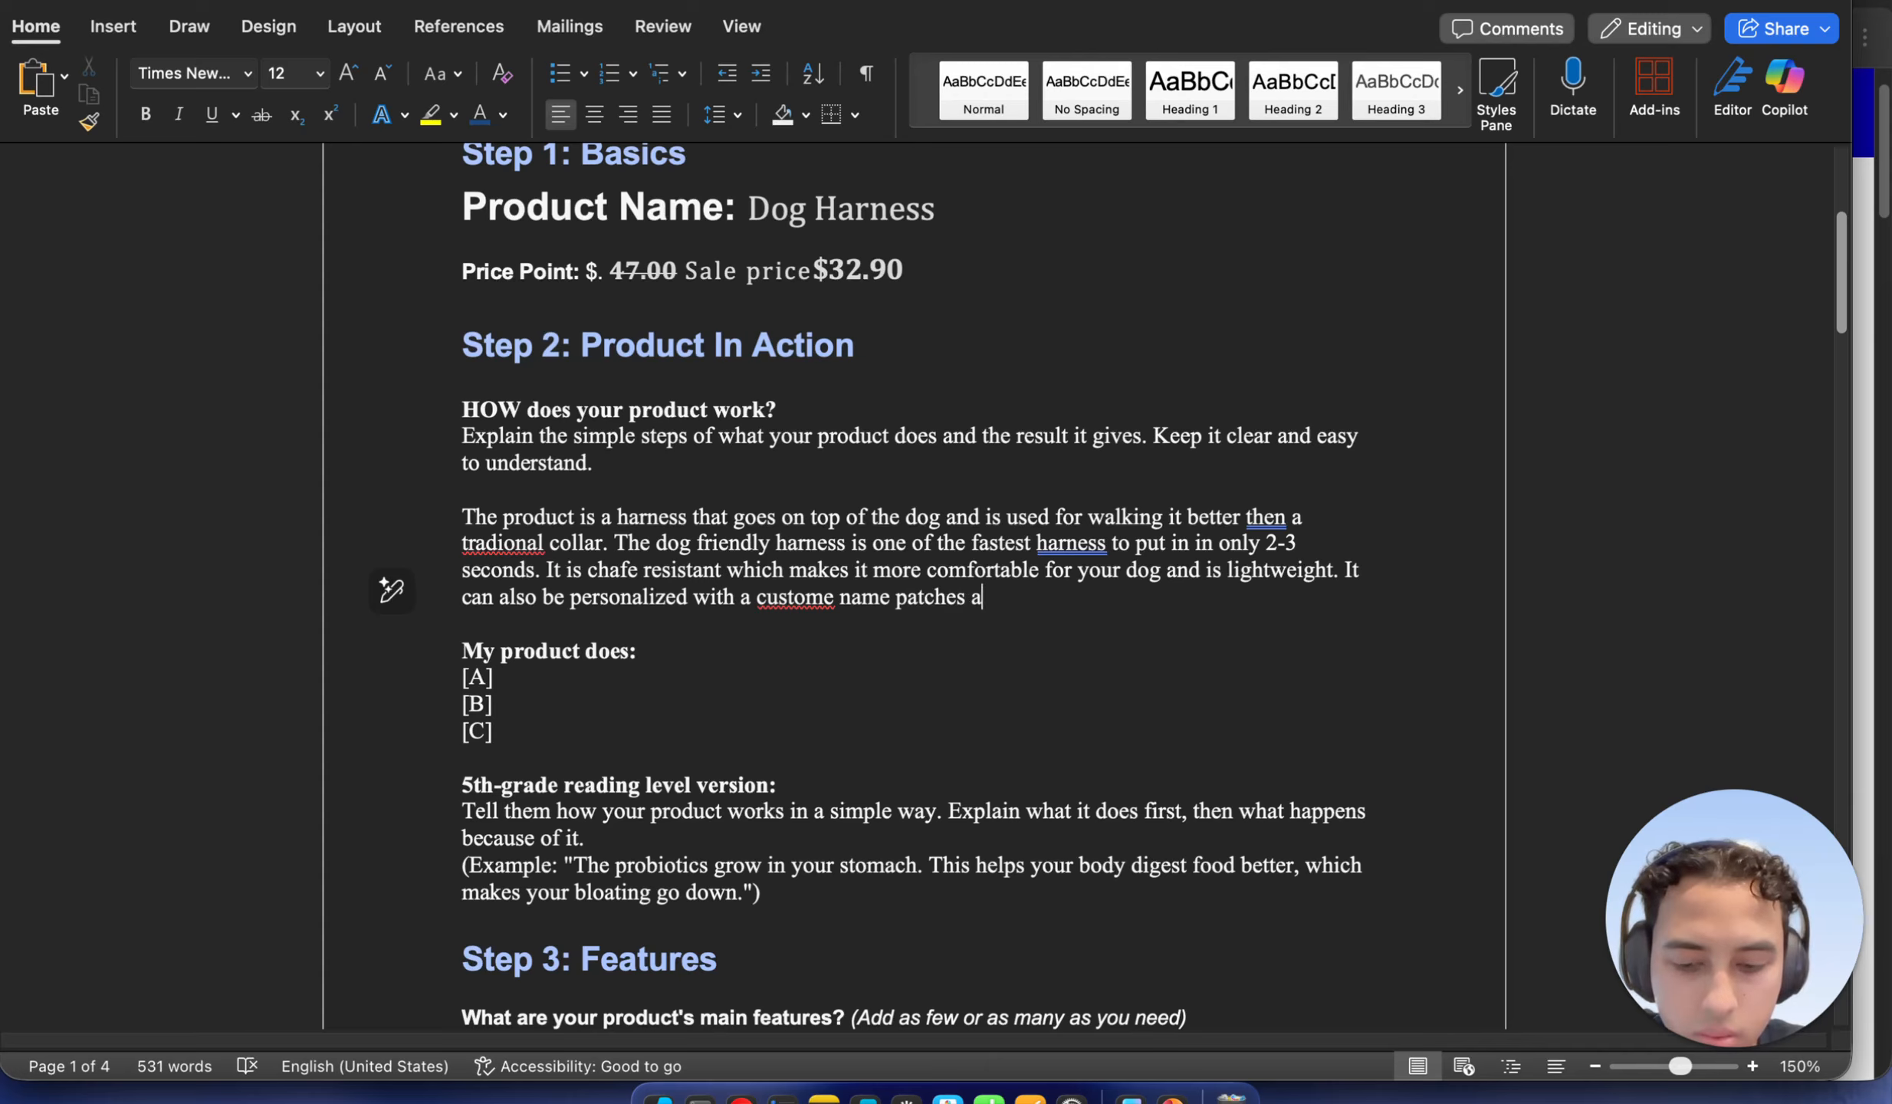
pyautogui.press('BackSpace')
pyautogui.press('BackSpace')
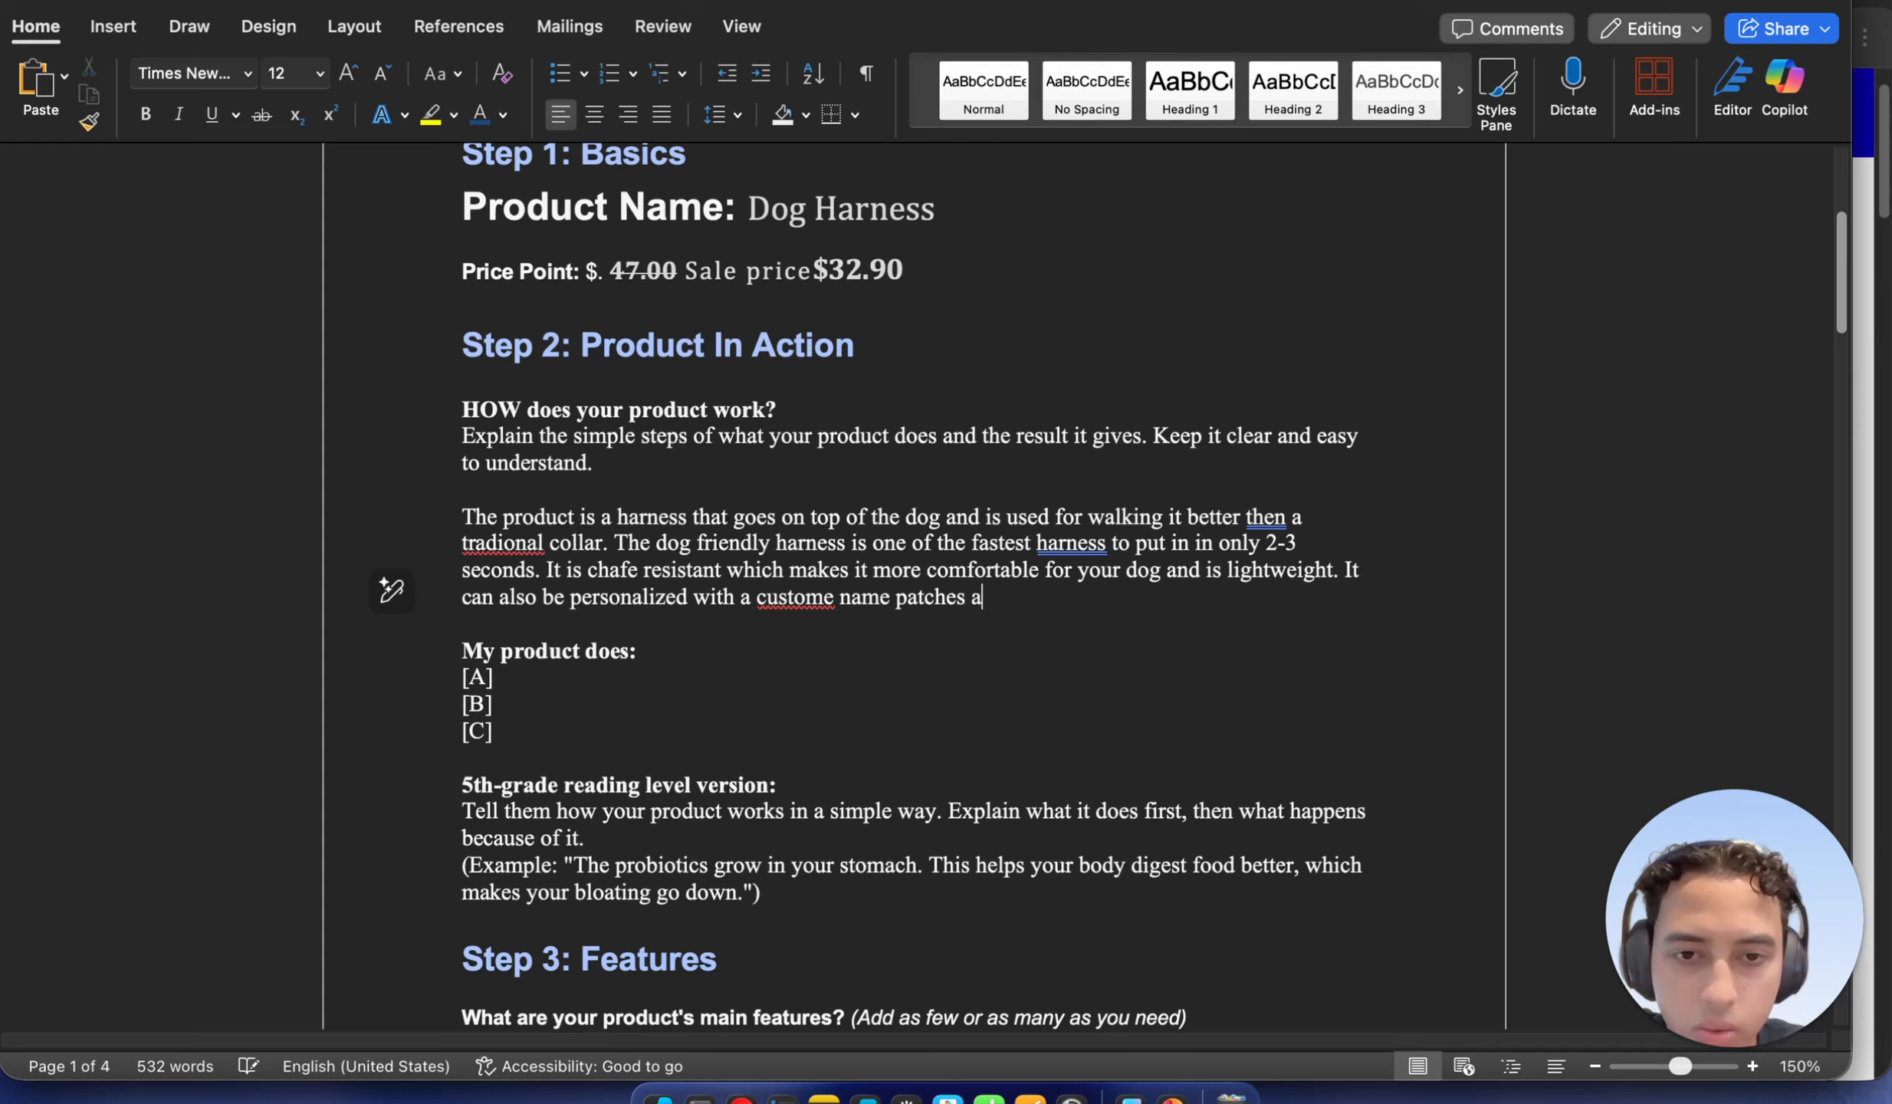
pyautogui.write('nd')
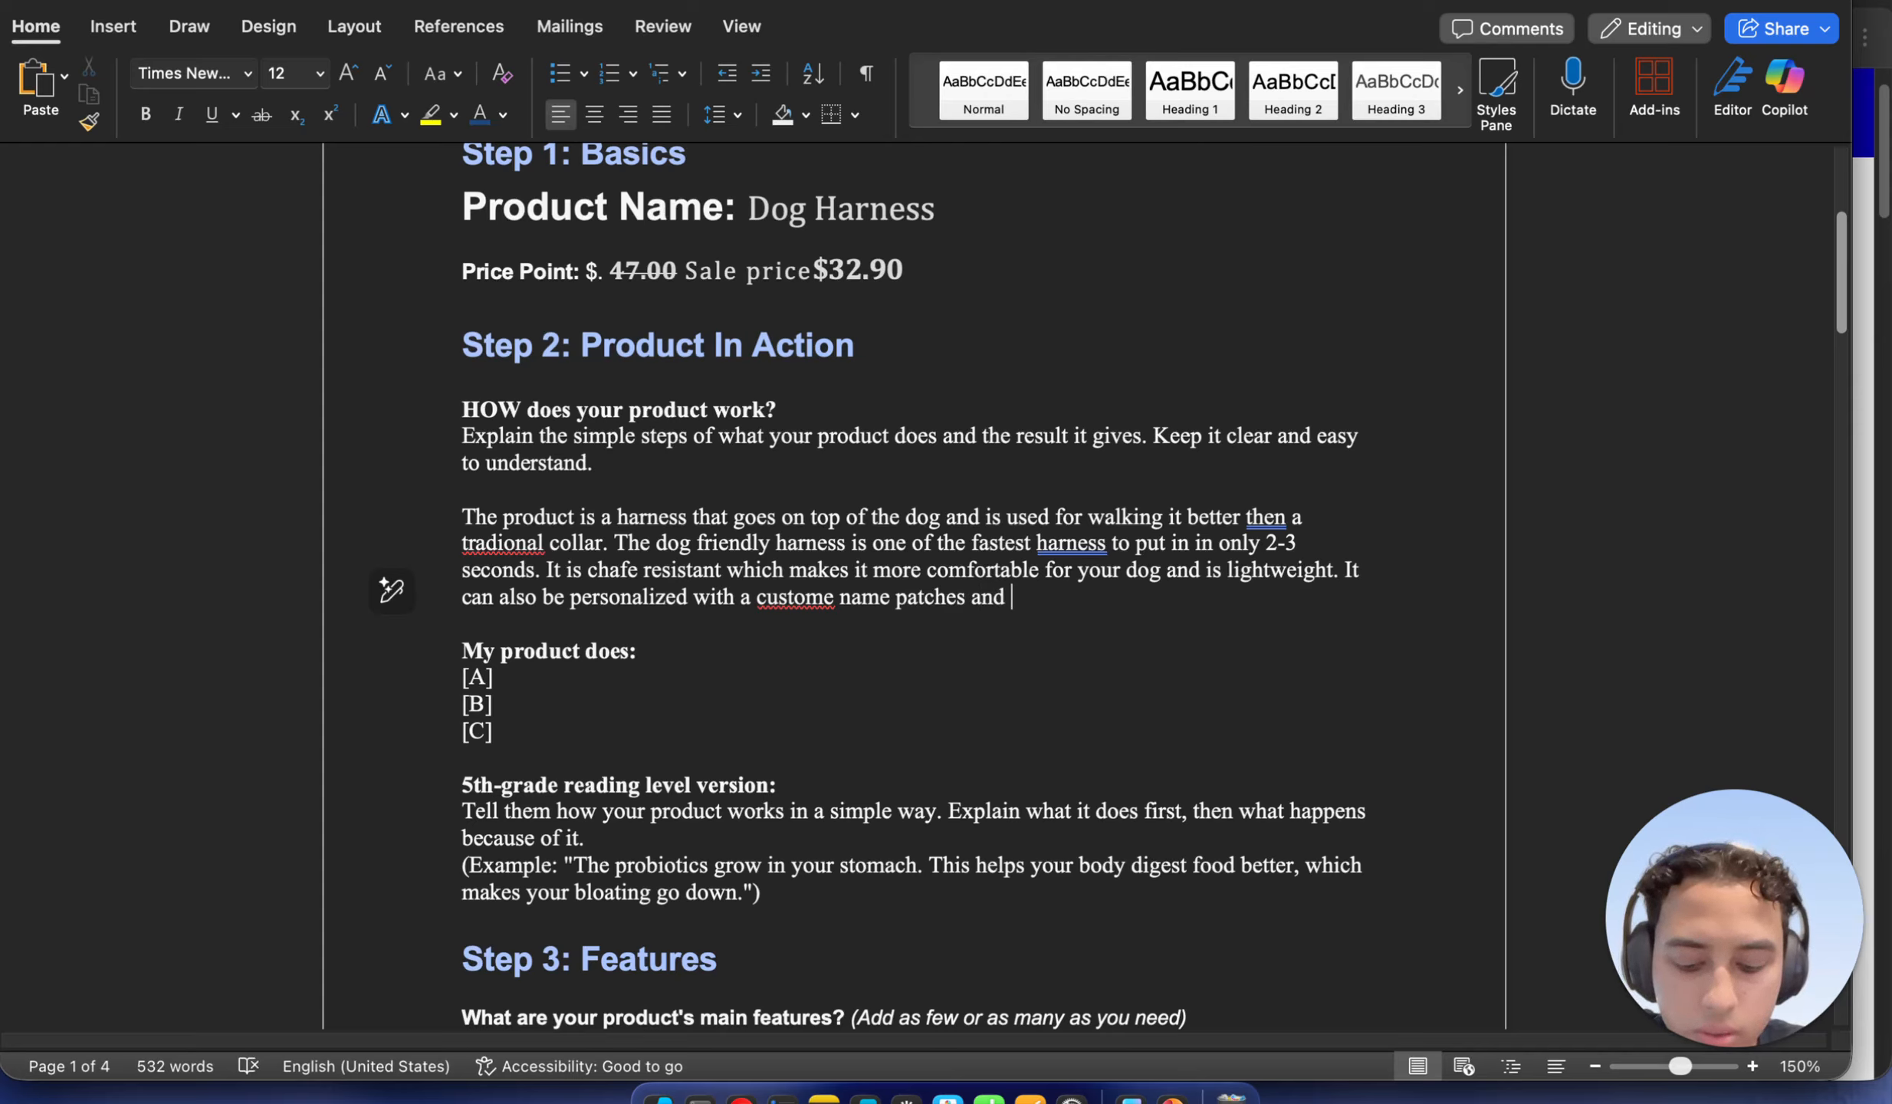
# Finish the HOW answer's fourth sentence with "has a choke free design for more comfortable walks."
pyautogui.write(' has a cho')
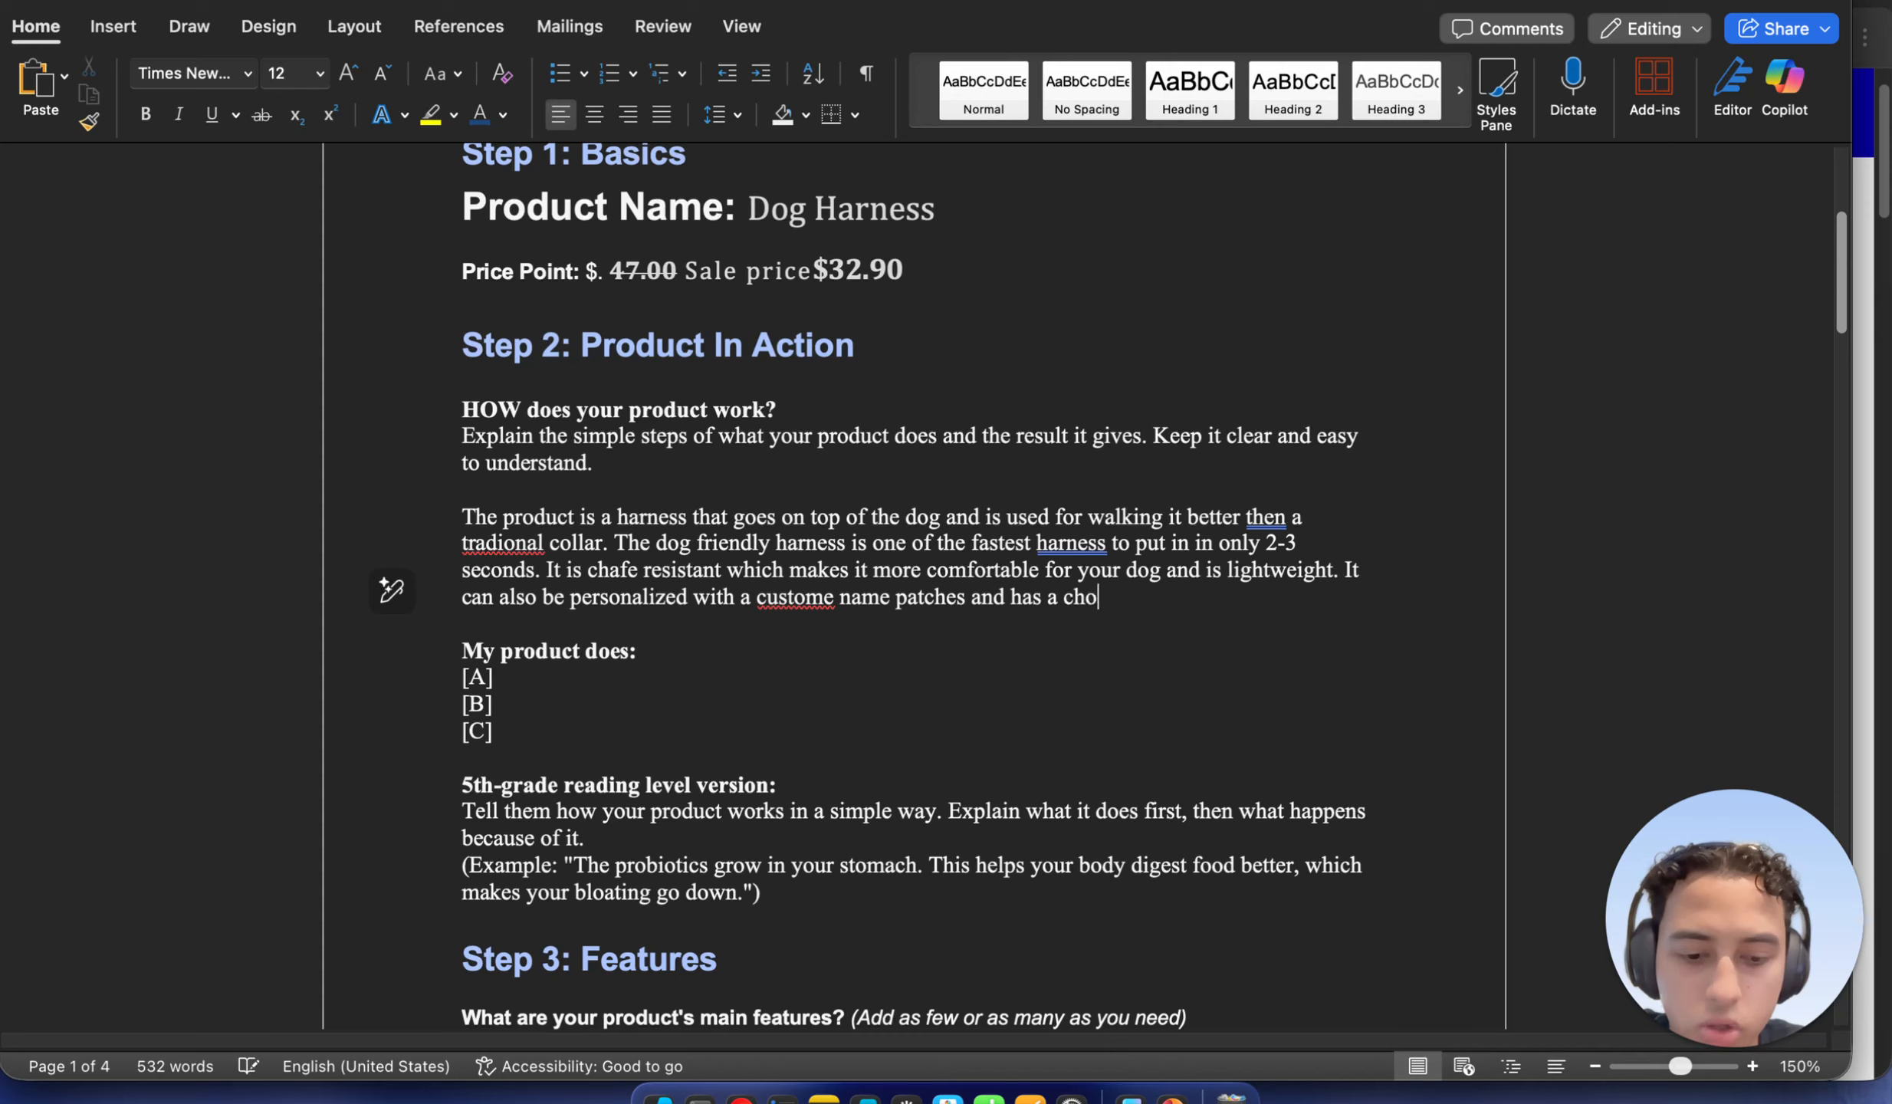
pyautogui.write('k')
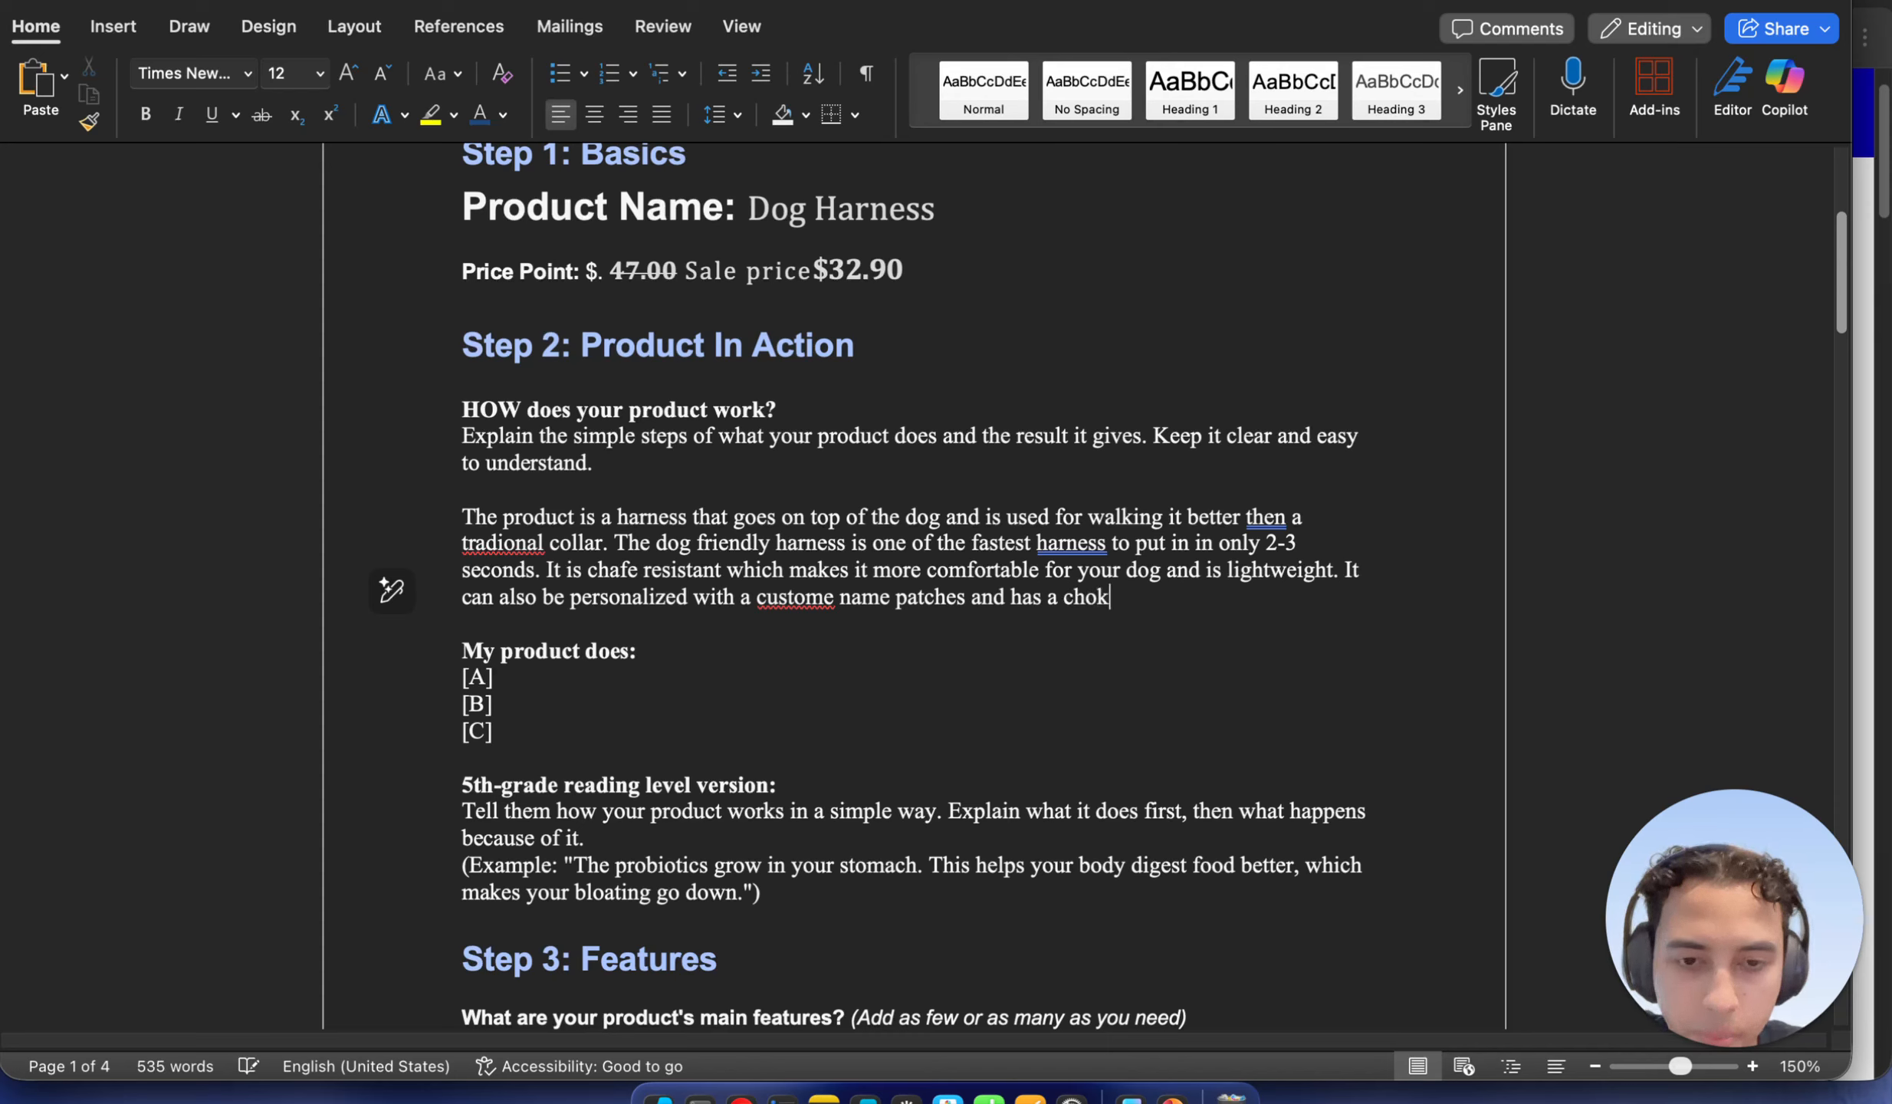
pyautogui.write('e ')
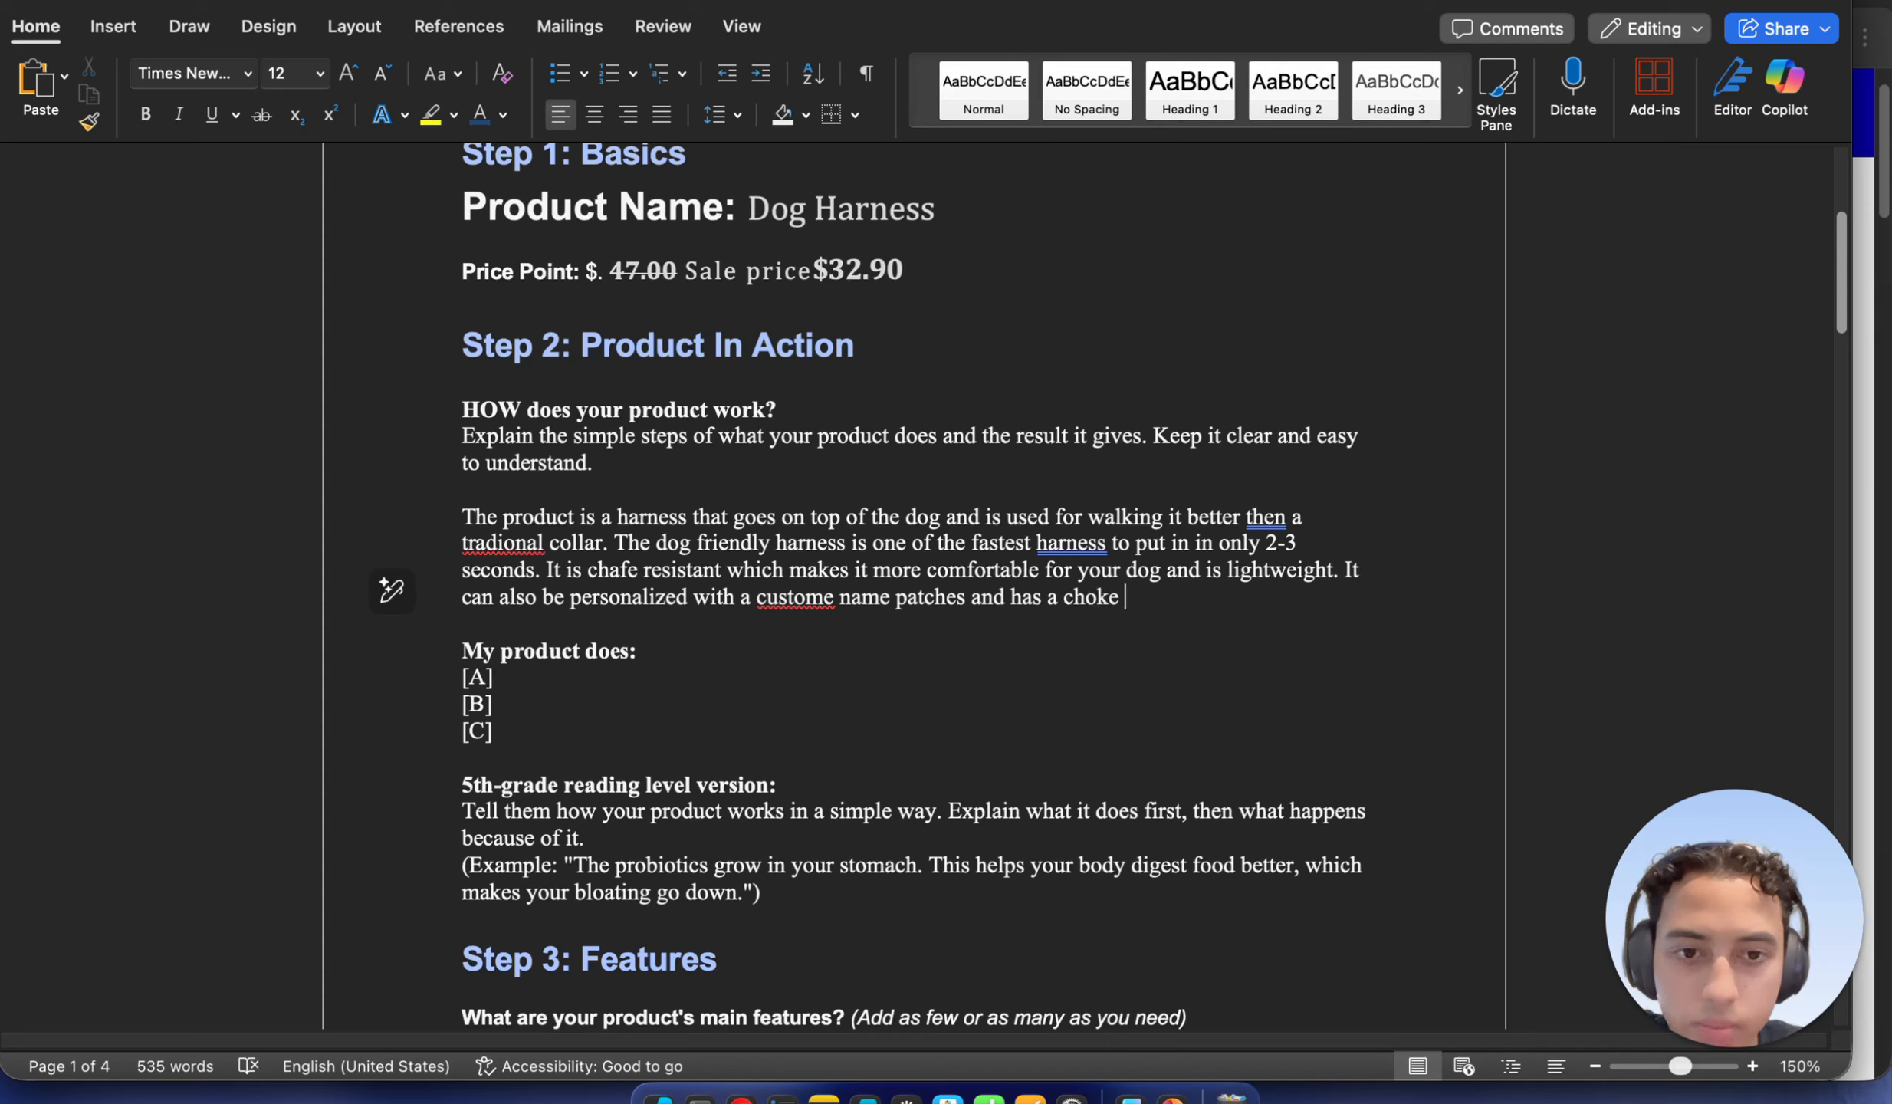
pyautogui.write('f')
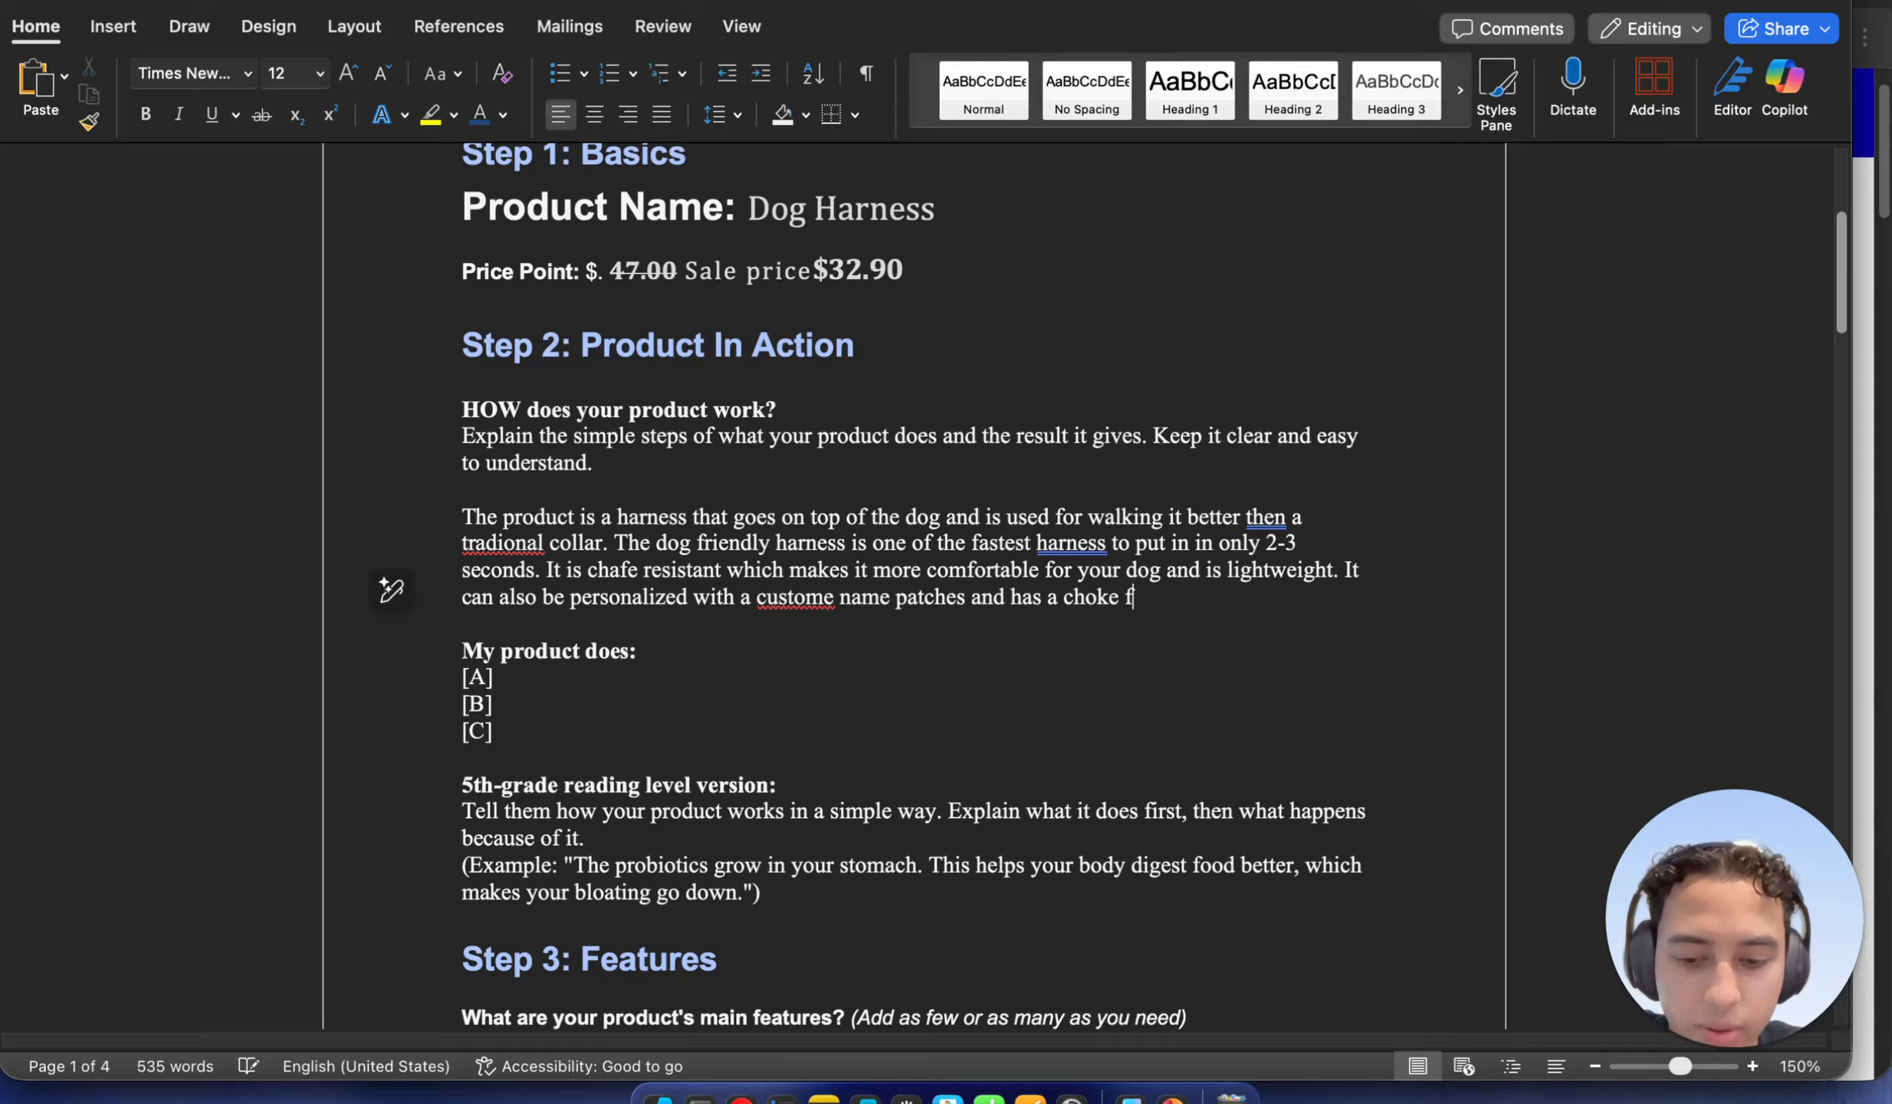
pyautogui.write('ree design ')
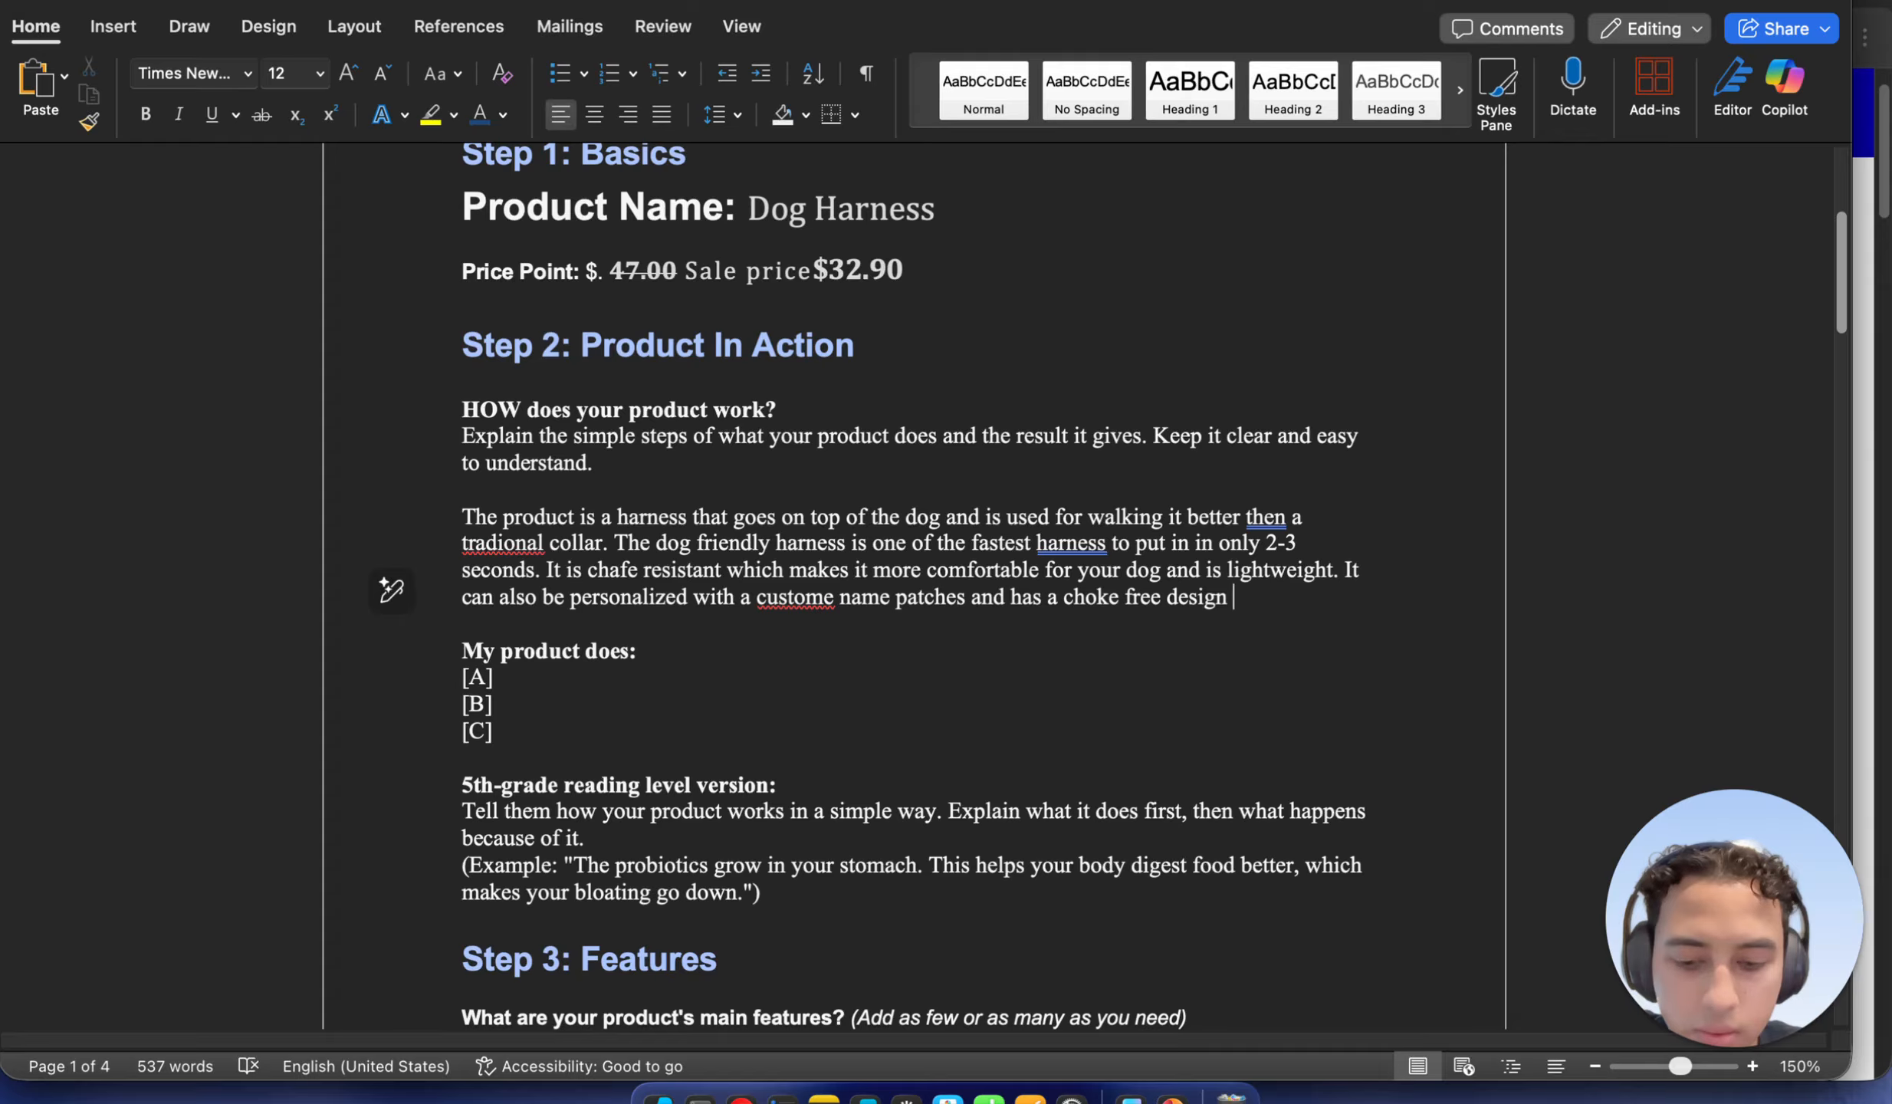
pyautogui.write('for more ')
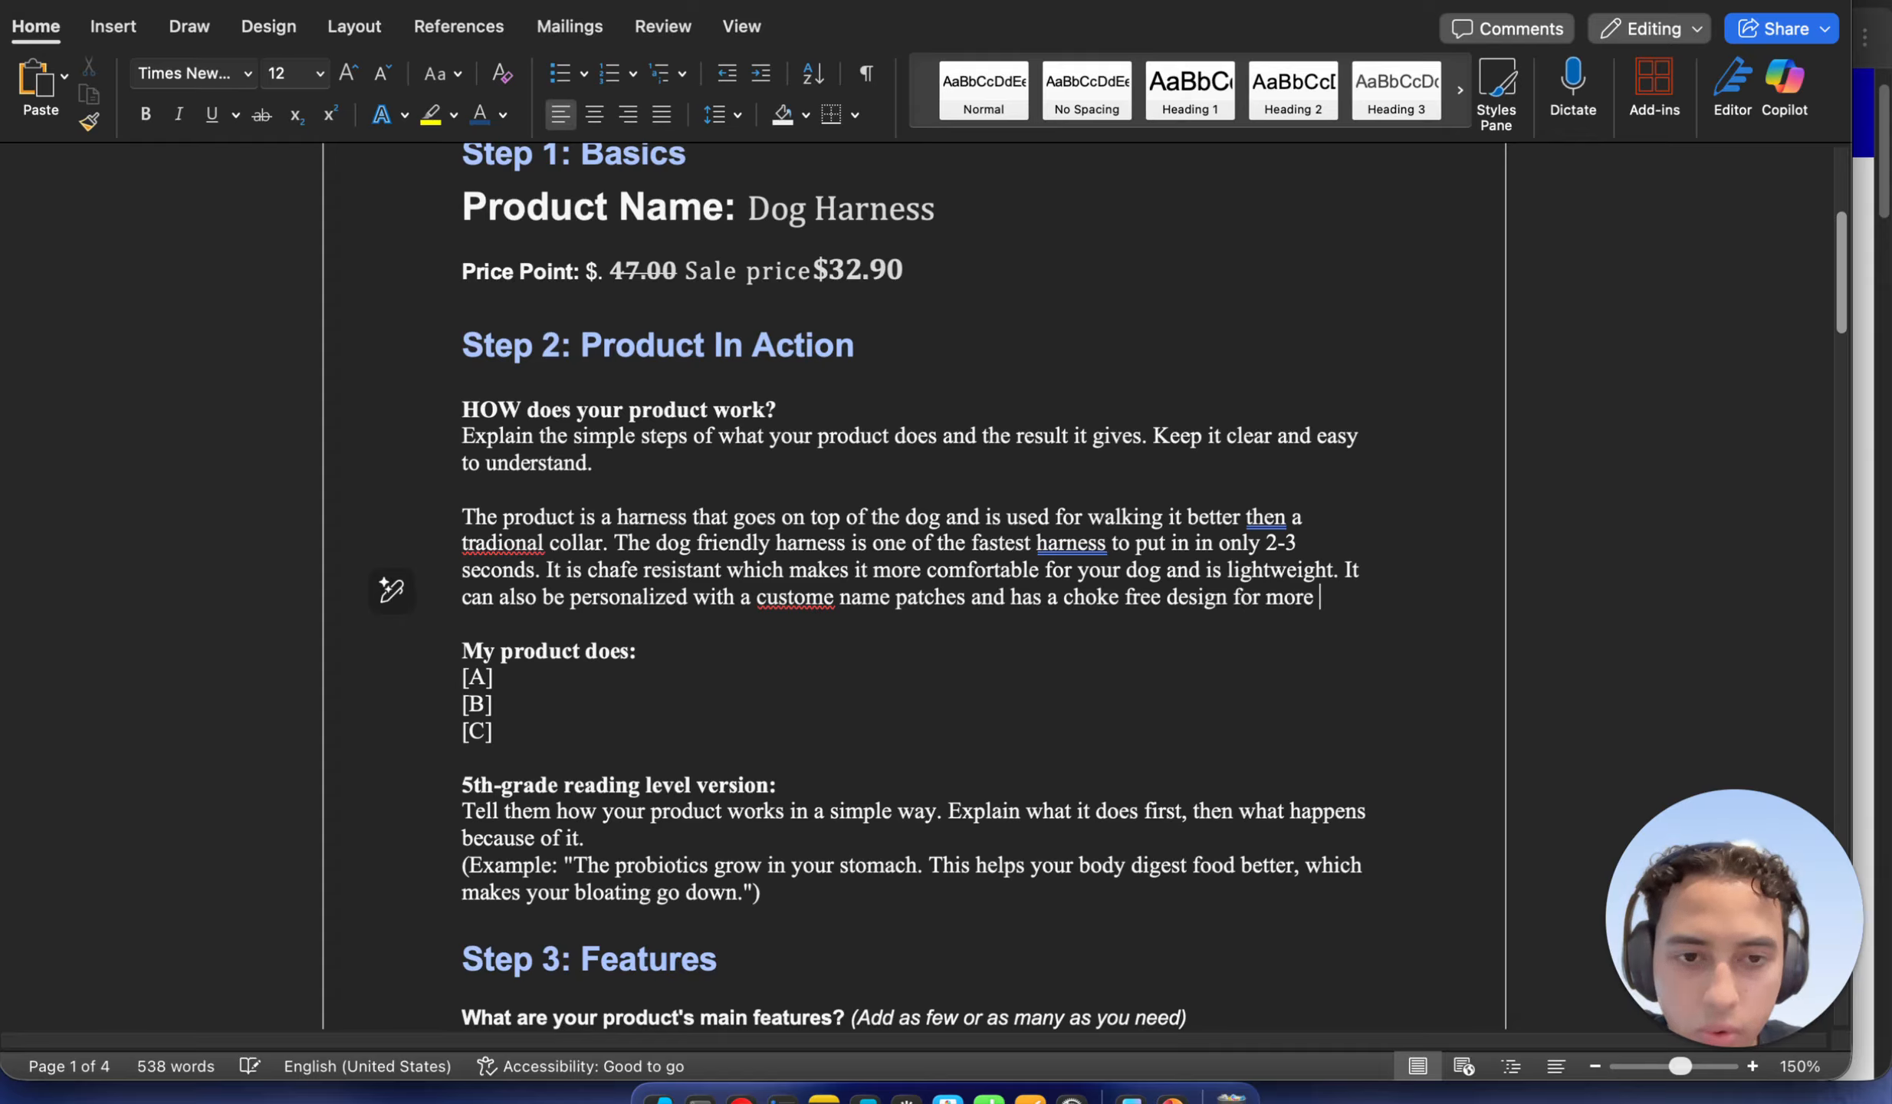
pyautogui.write('comfortabl')
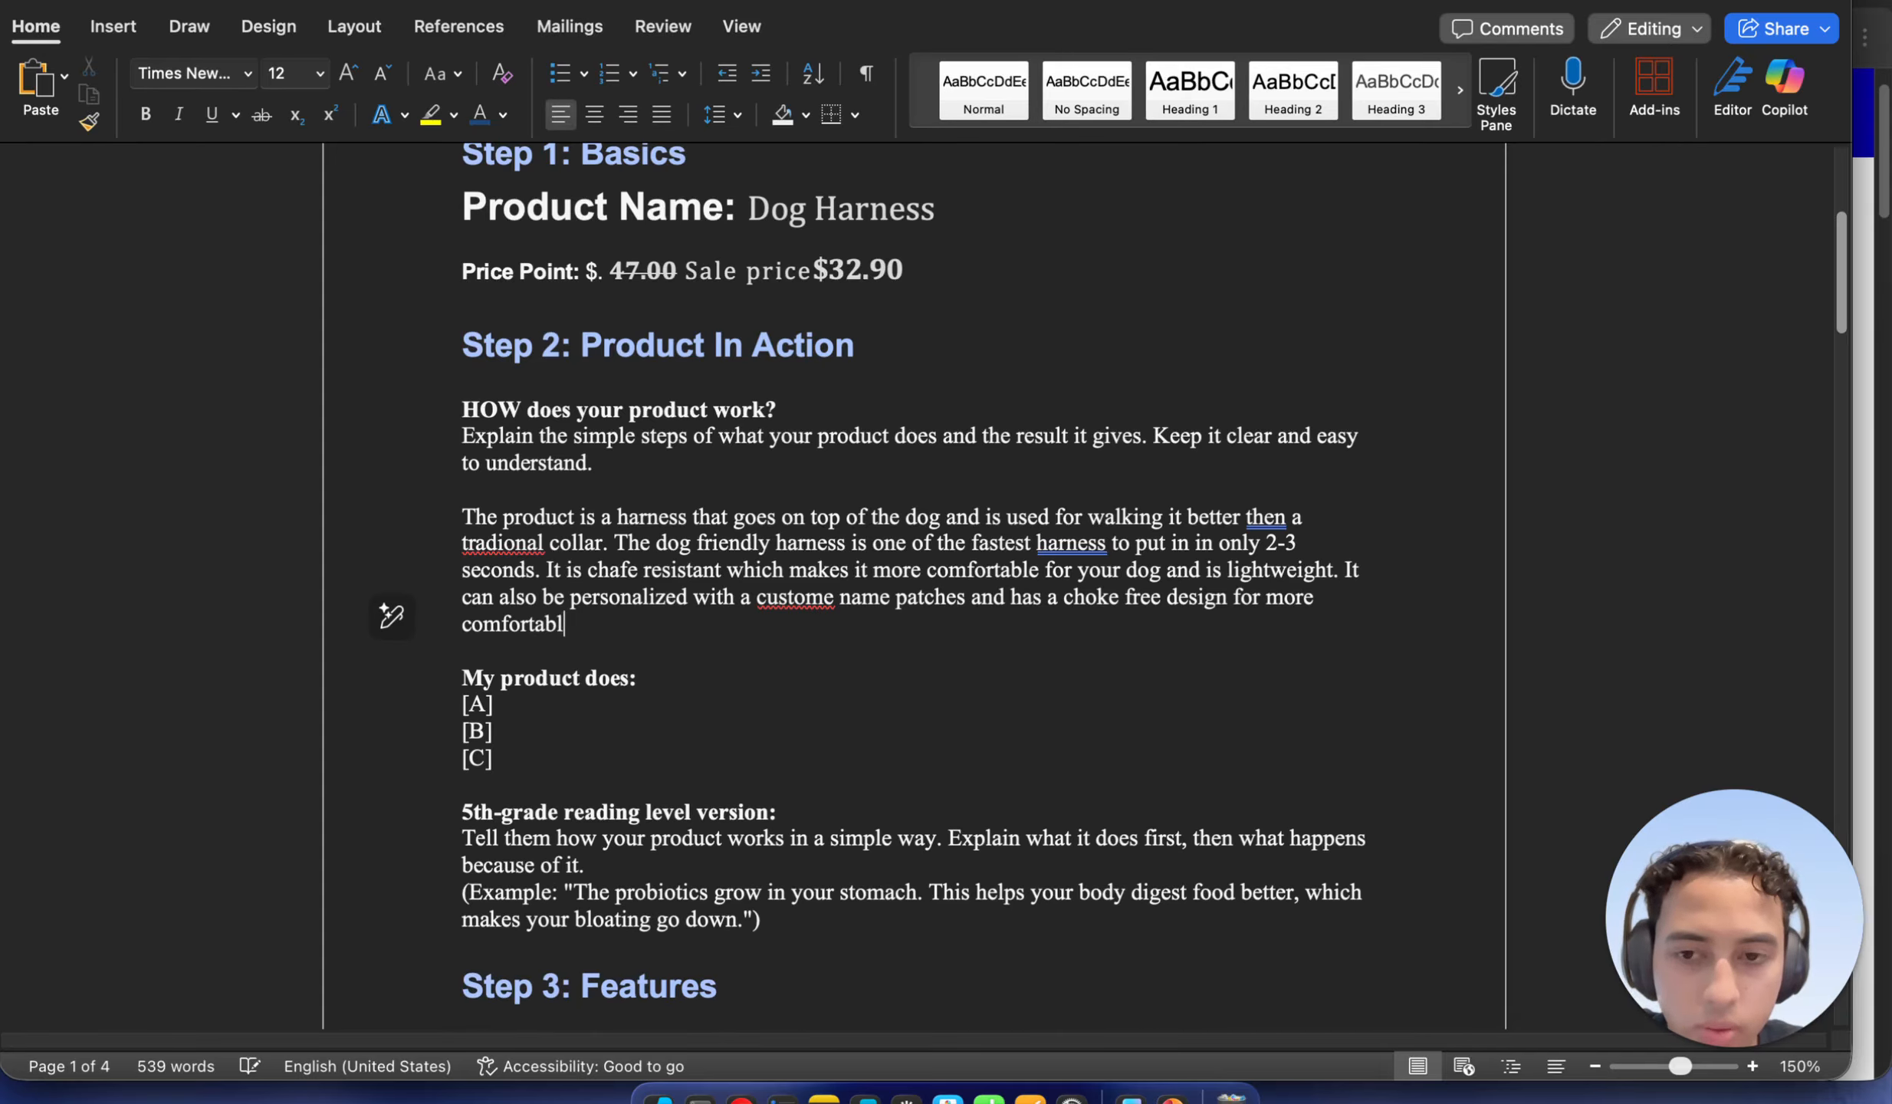
pyautogui.write('e walk')
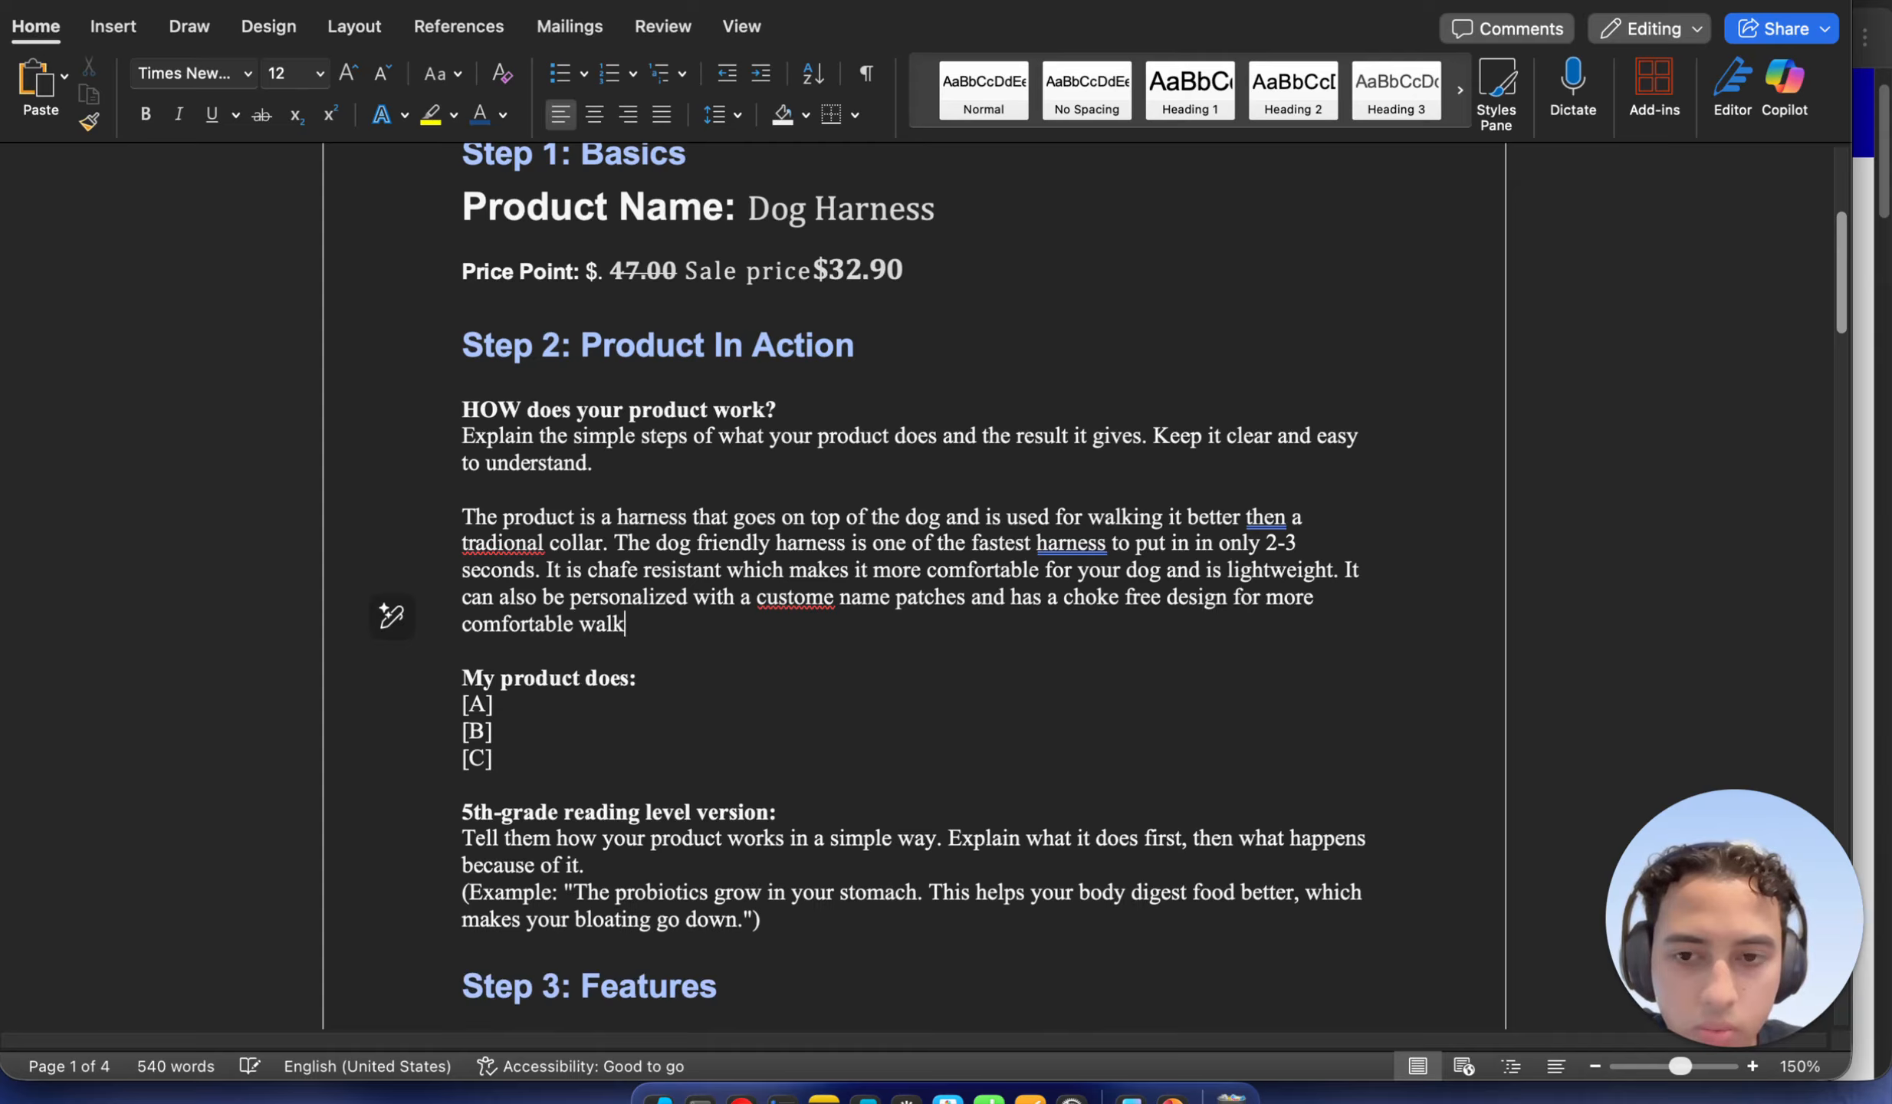
pyautogui.write('s')
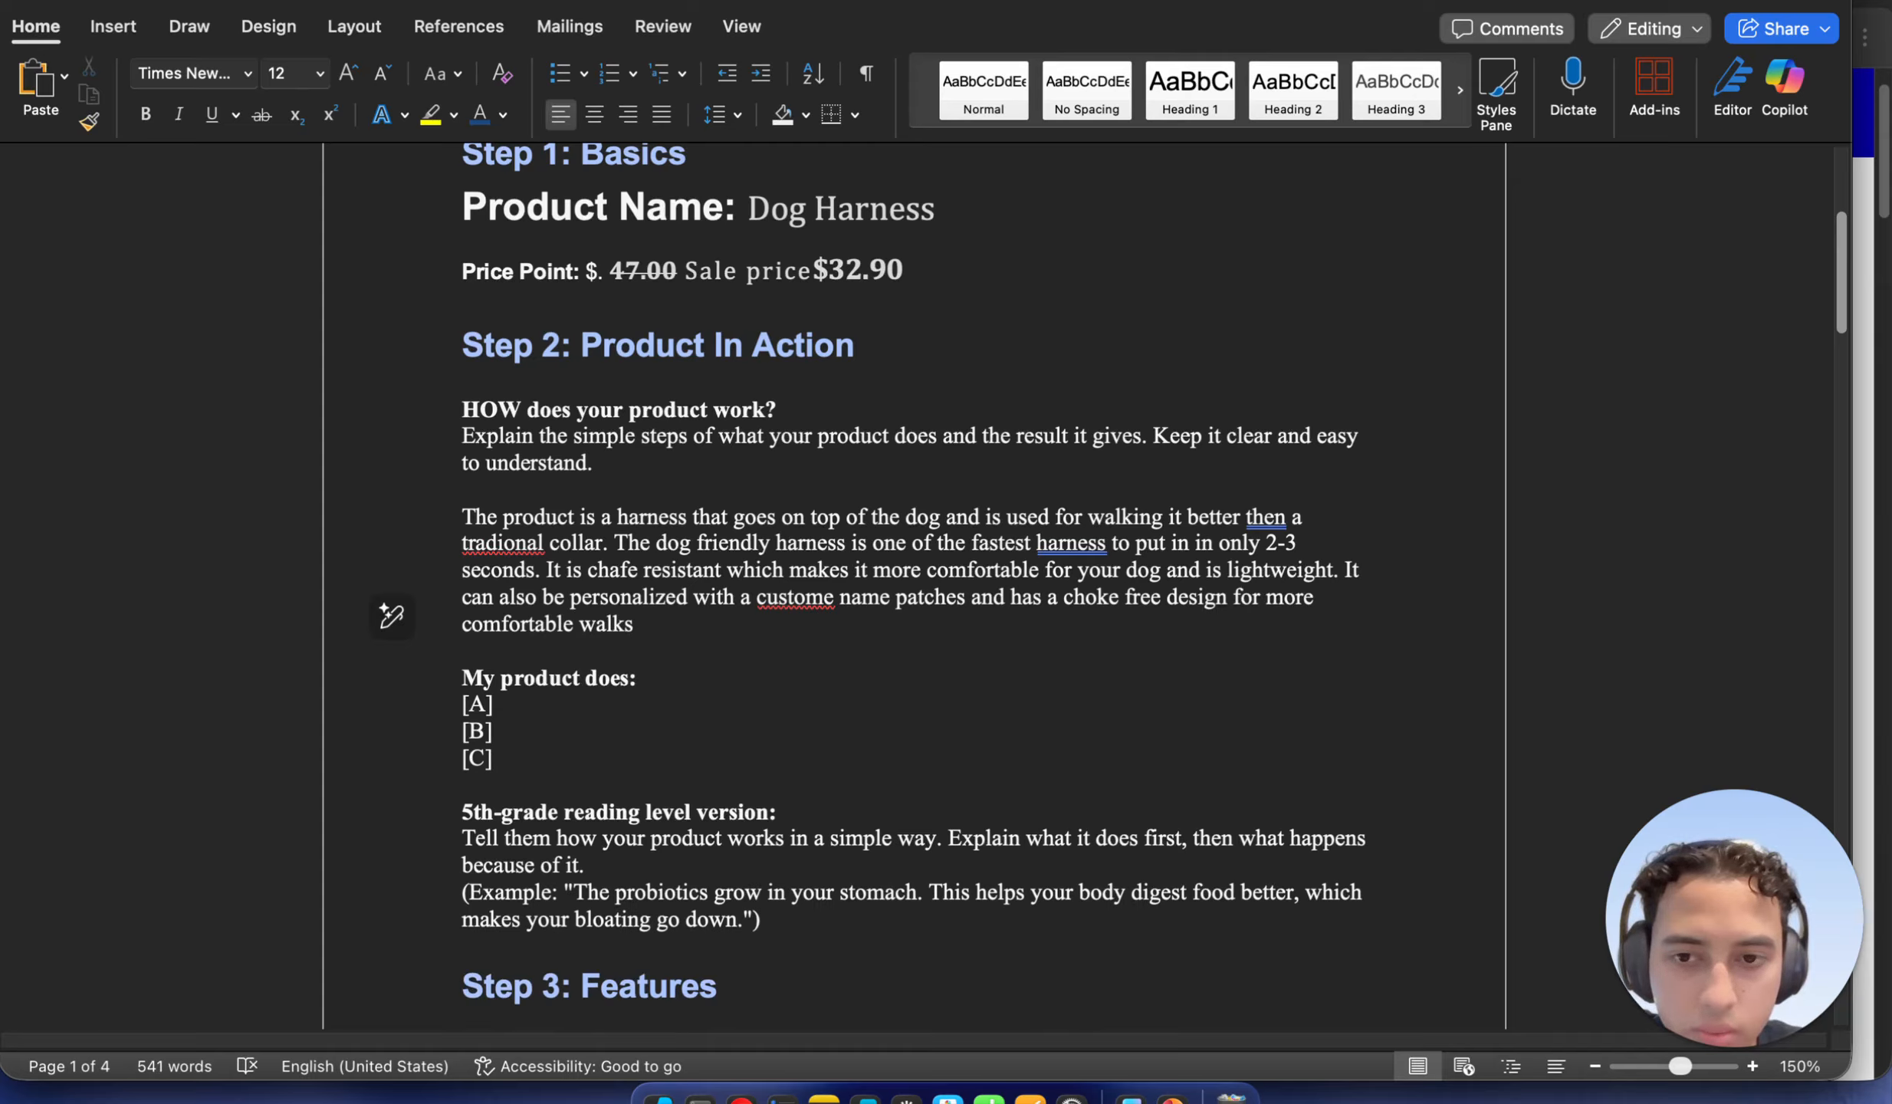
pyautogui.write('.')
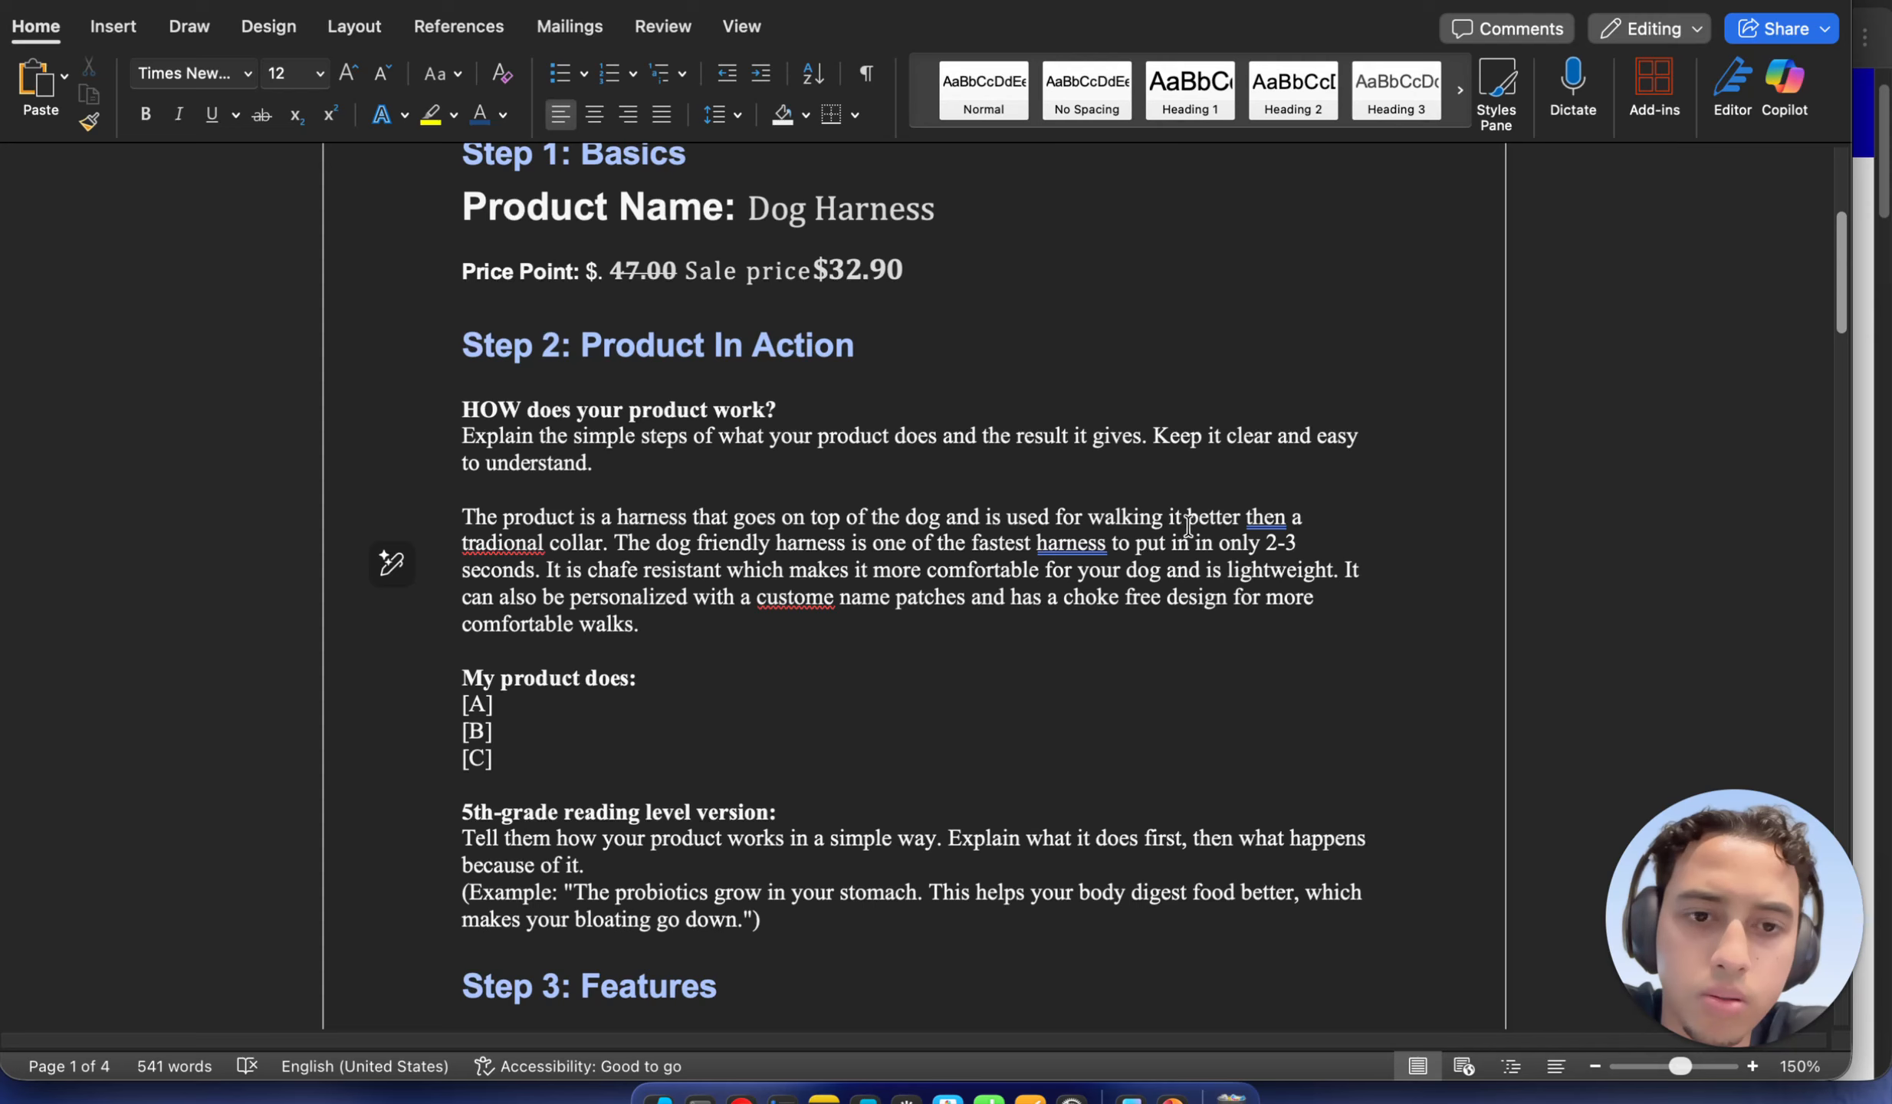
# Insert "is" before "better" in the HOW answer's first sentence and correct the misspelled "custome" to "custom"
pyautogui.write('is')
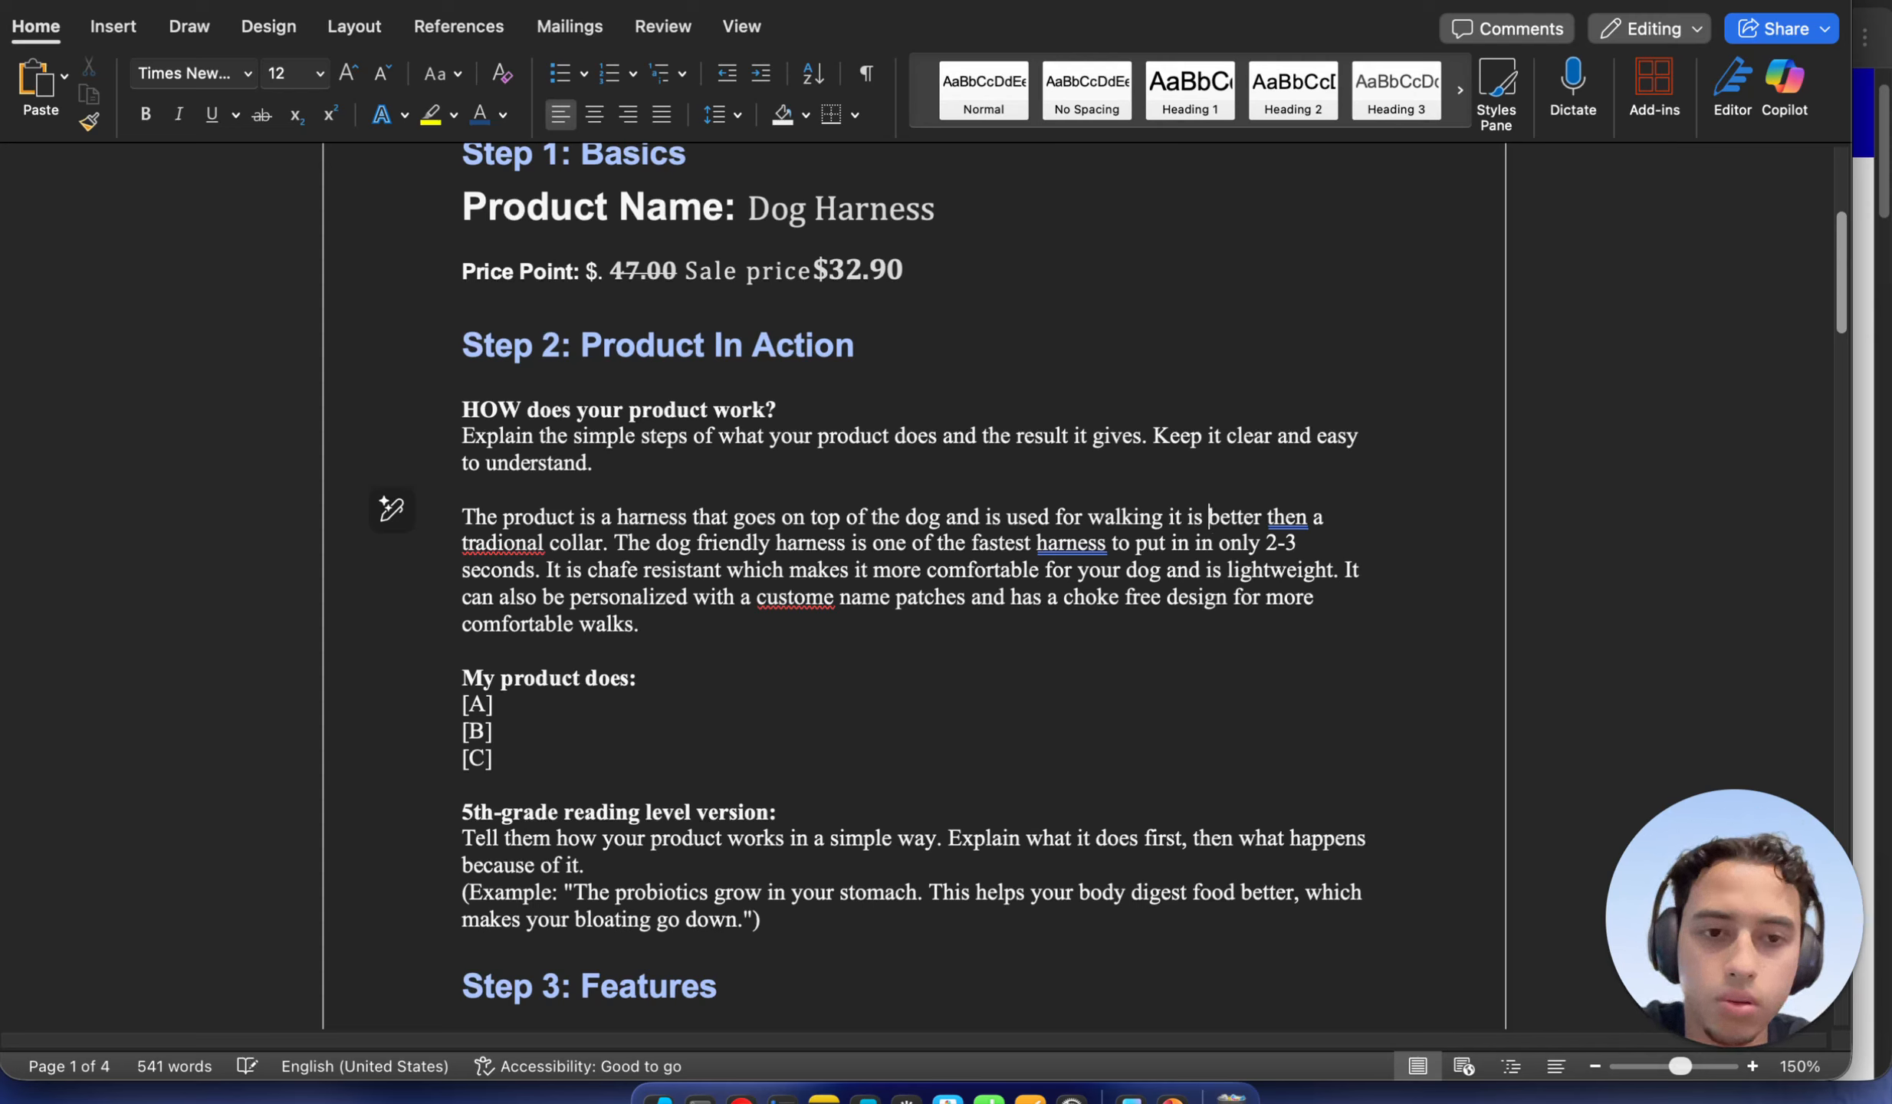
pyautogui.click(800, 643)
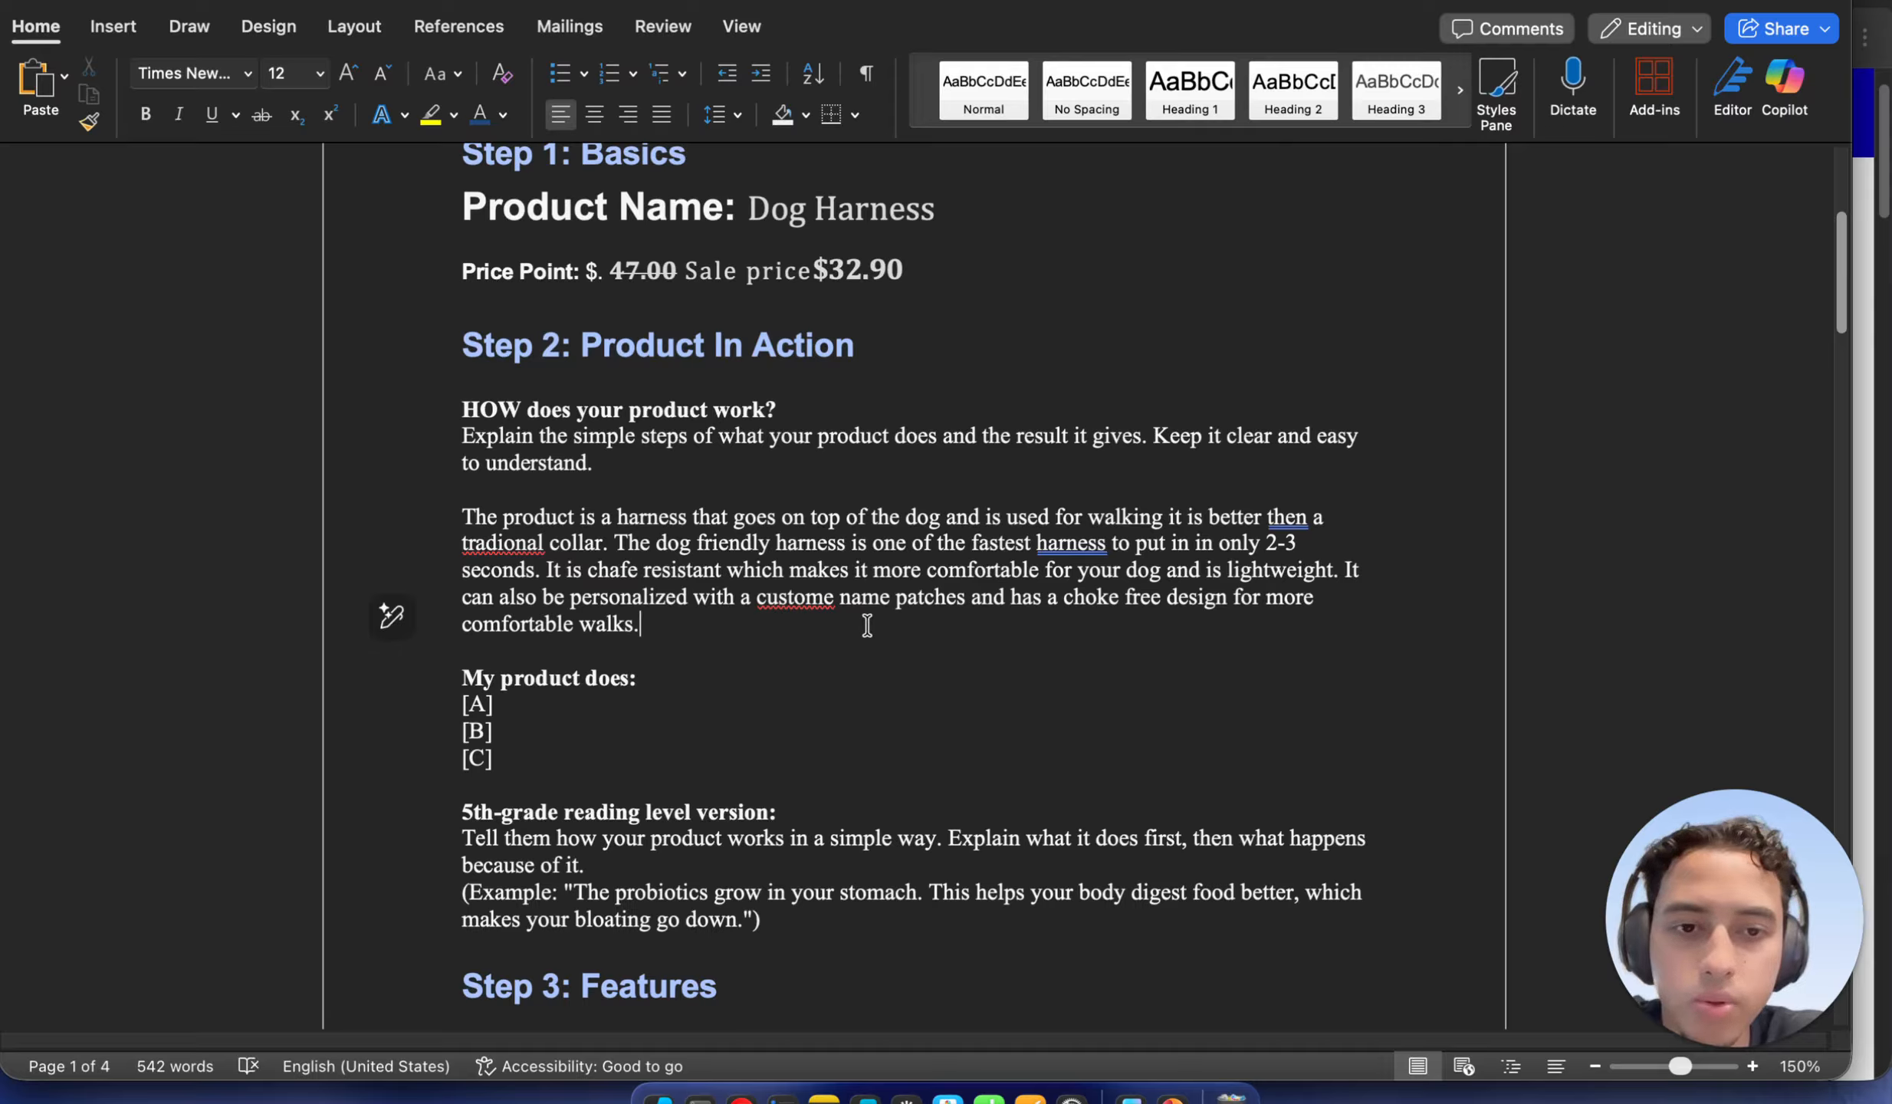
pyautogui.scroll(-1, 686, 669)
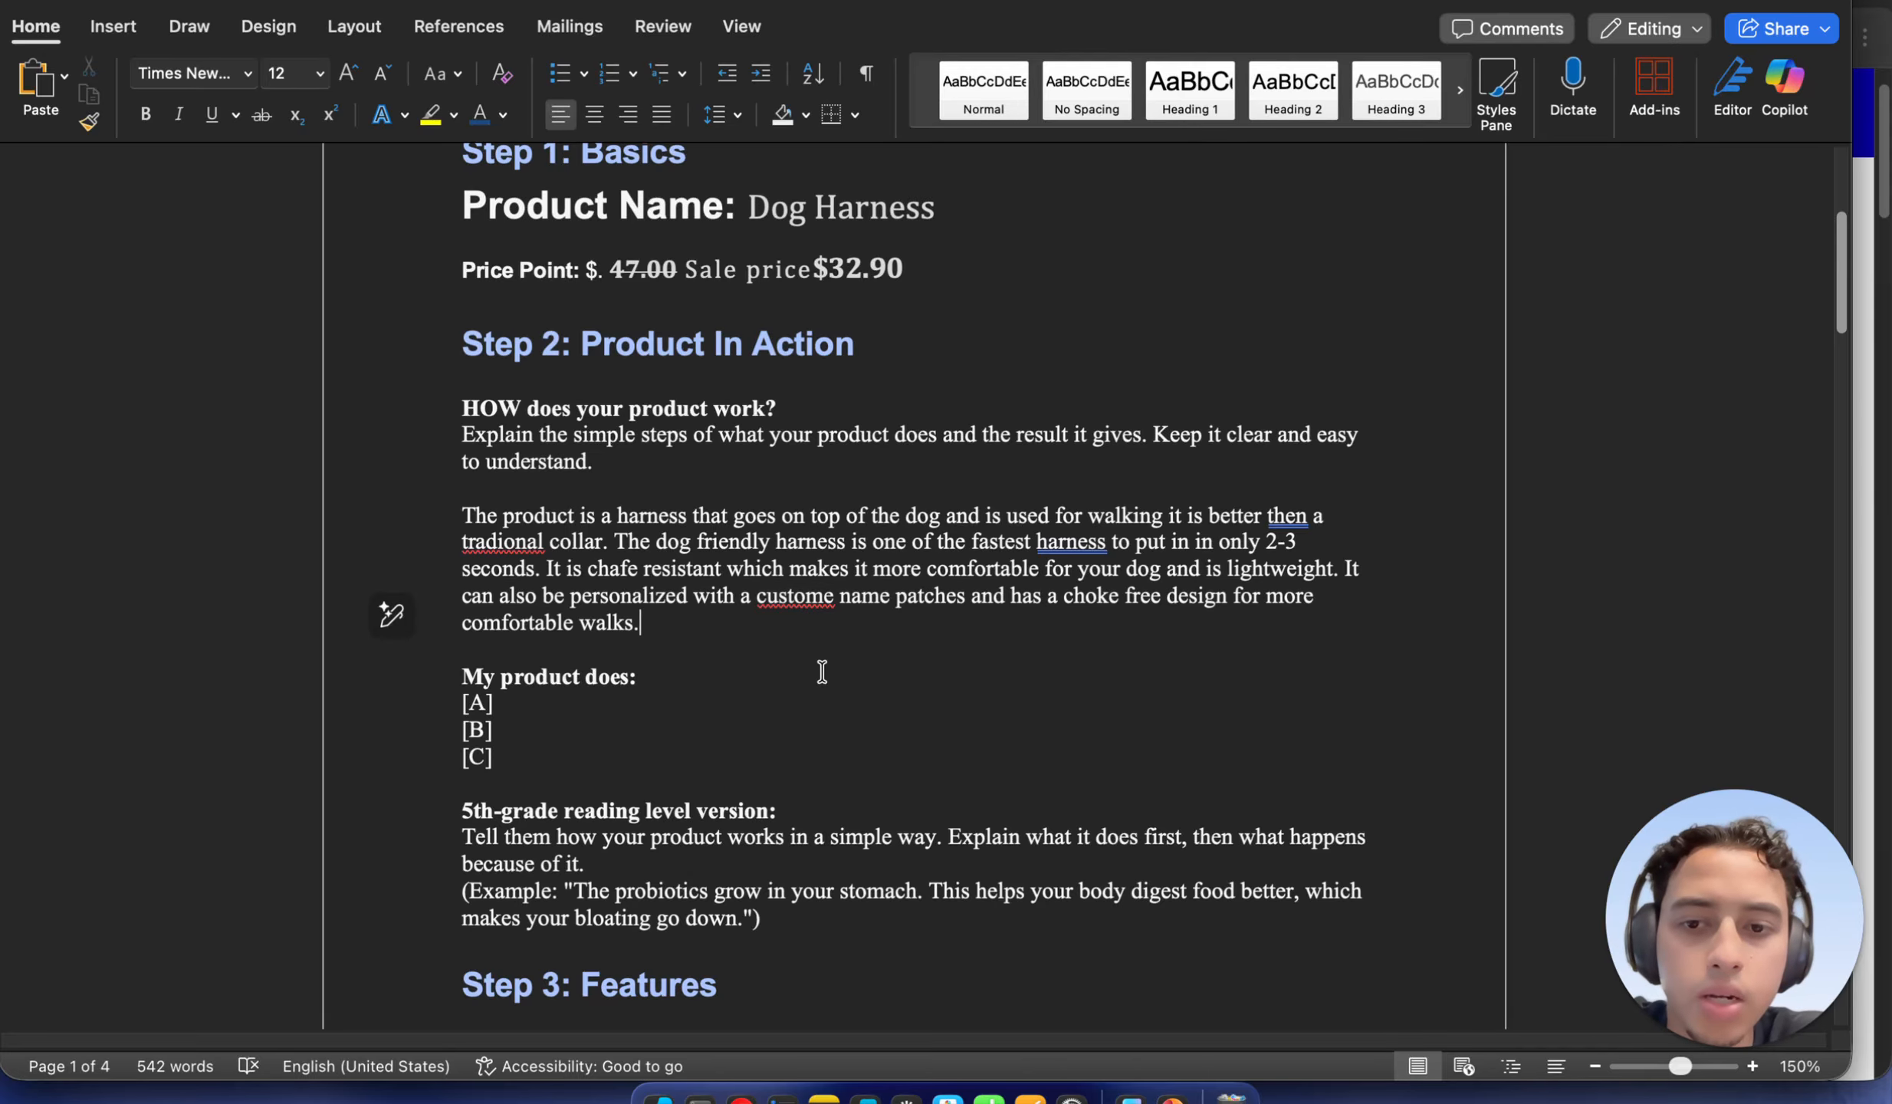
pyautogui.rightClick(828, 590)
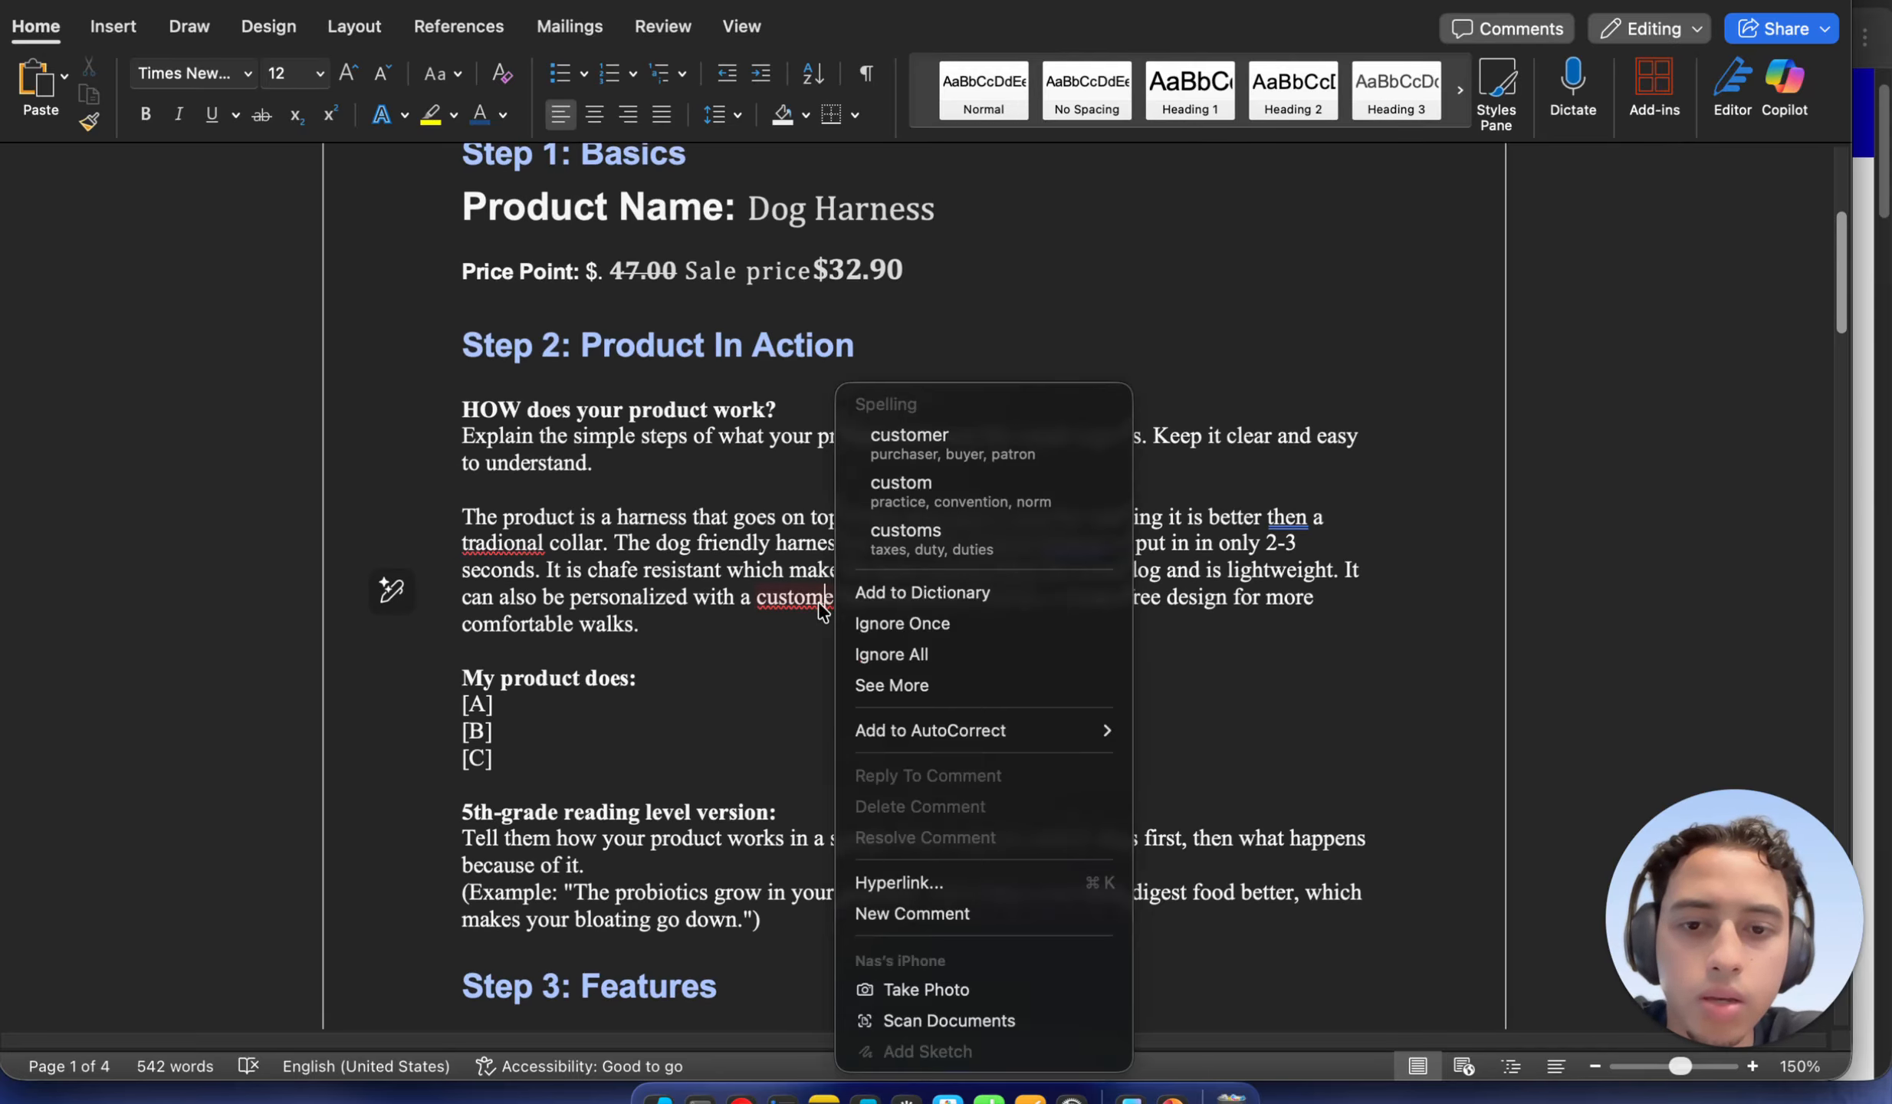
pyautogui.click(900, 486)
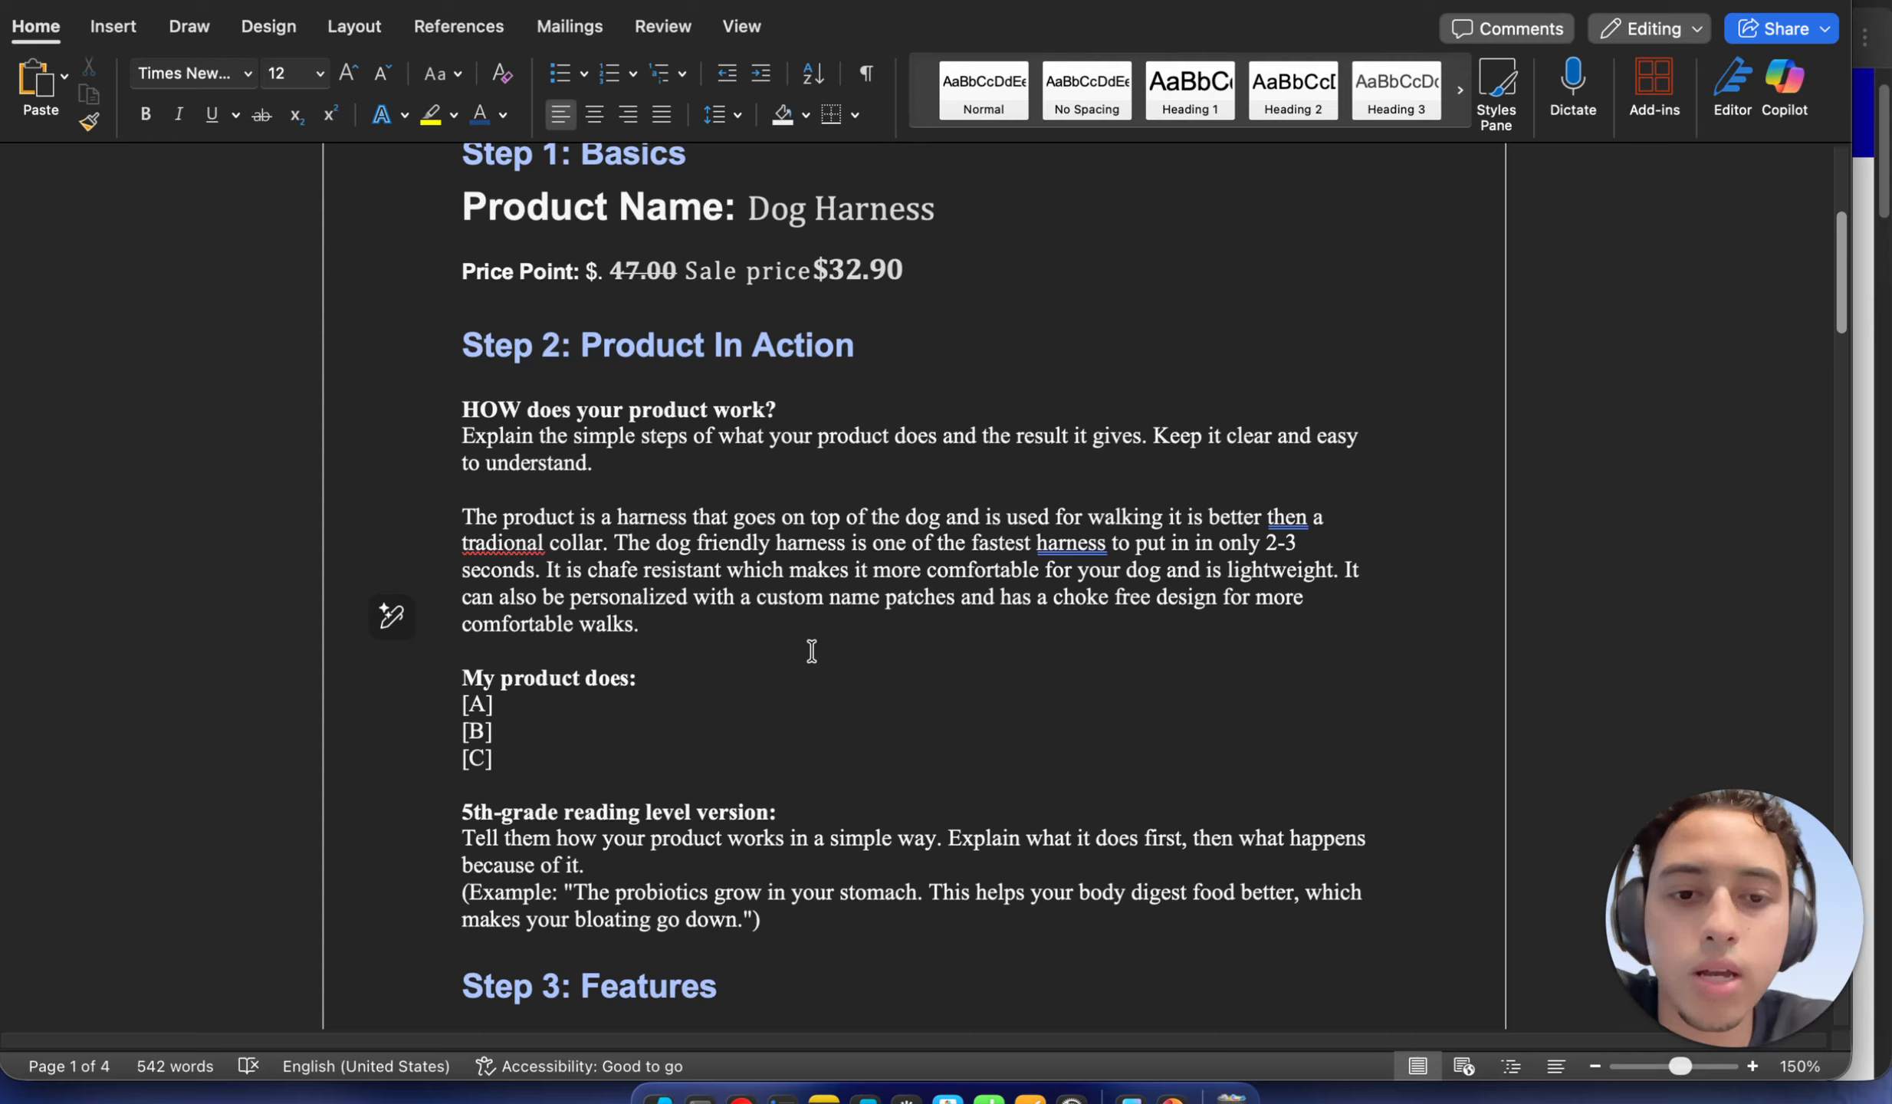
pyautogui.click(633, 732)
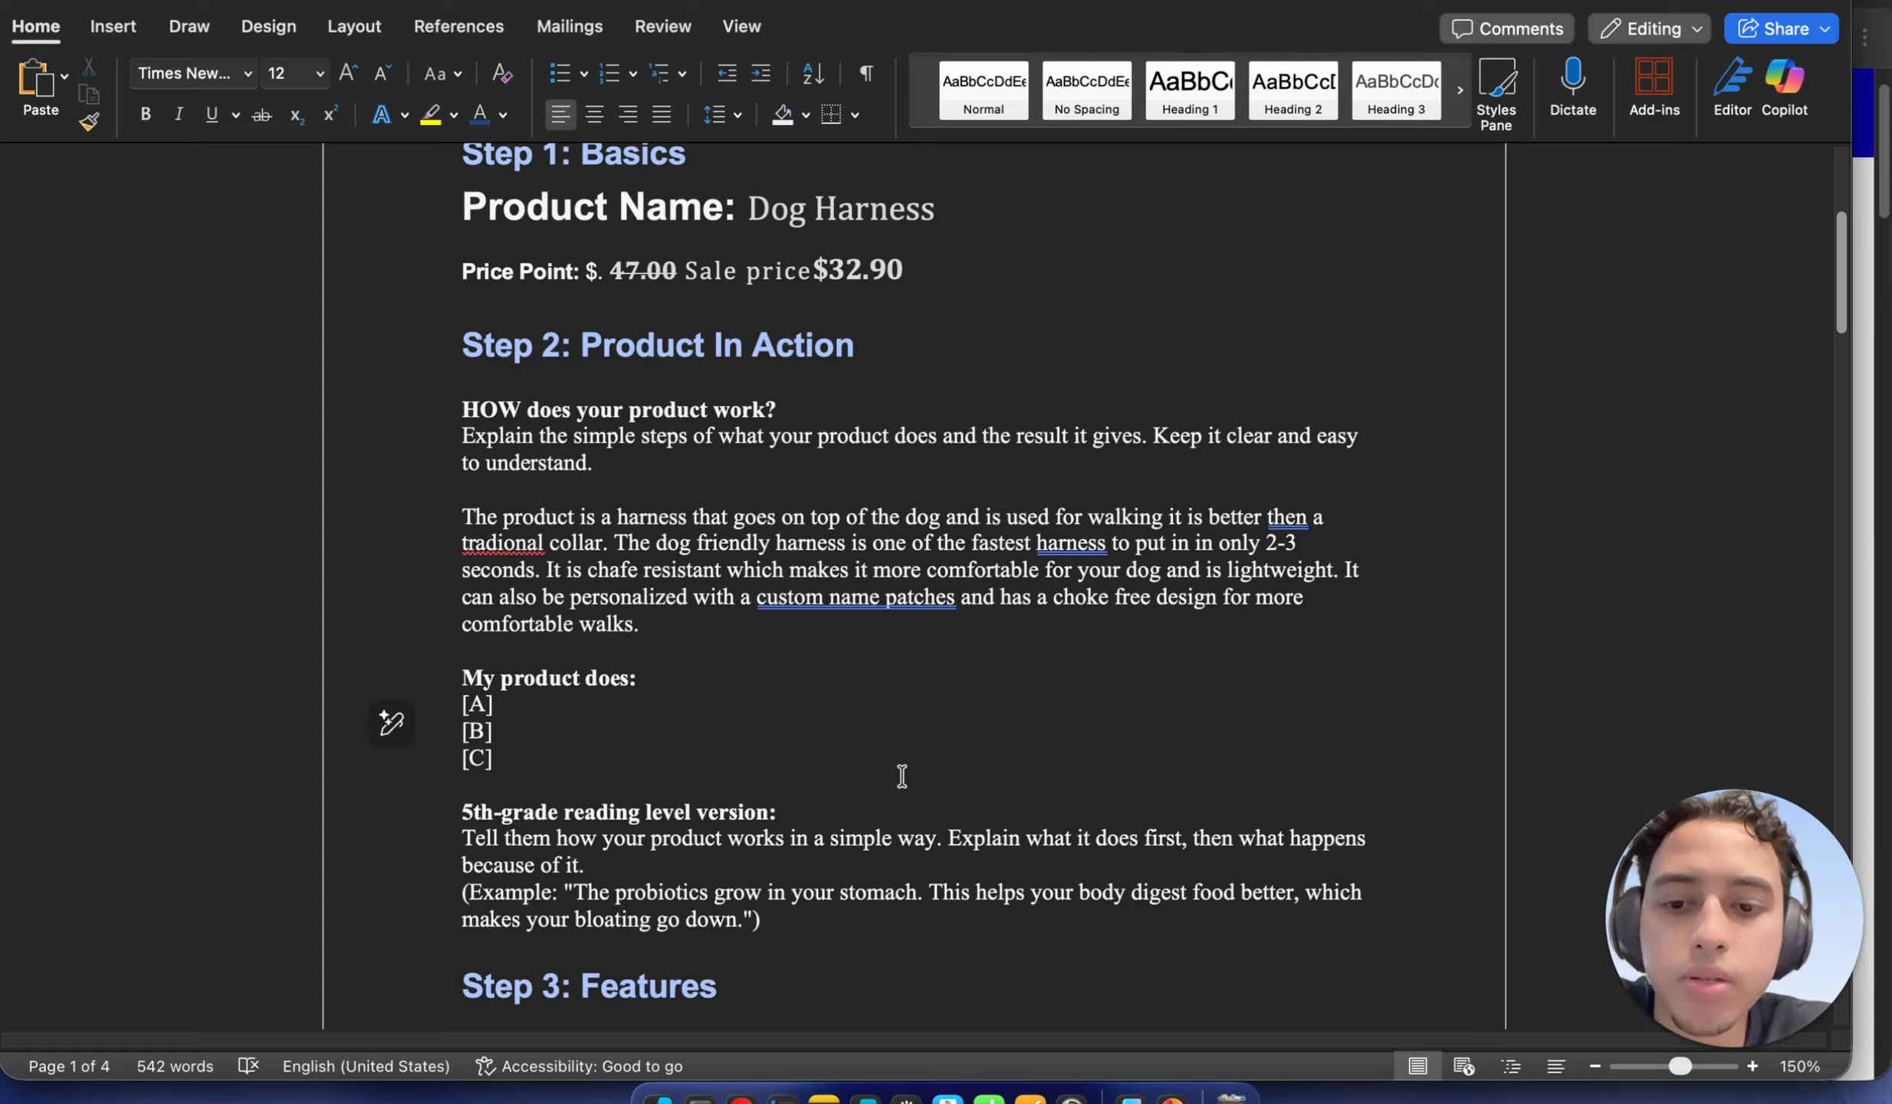
pyautogui.click(671, 636)
pyautogui.moveTo(671, 636); pyautogui.dragTo(465, 518)
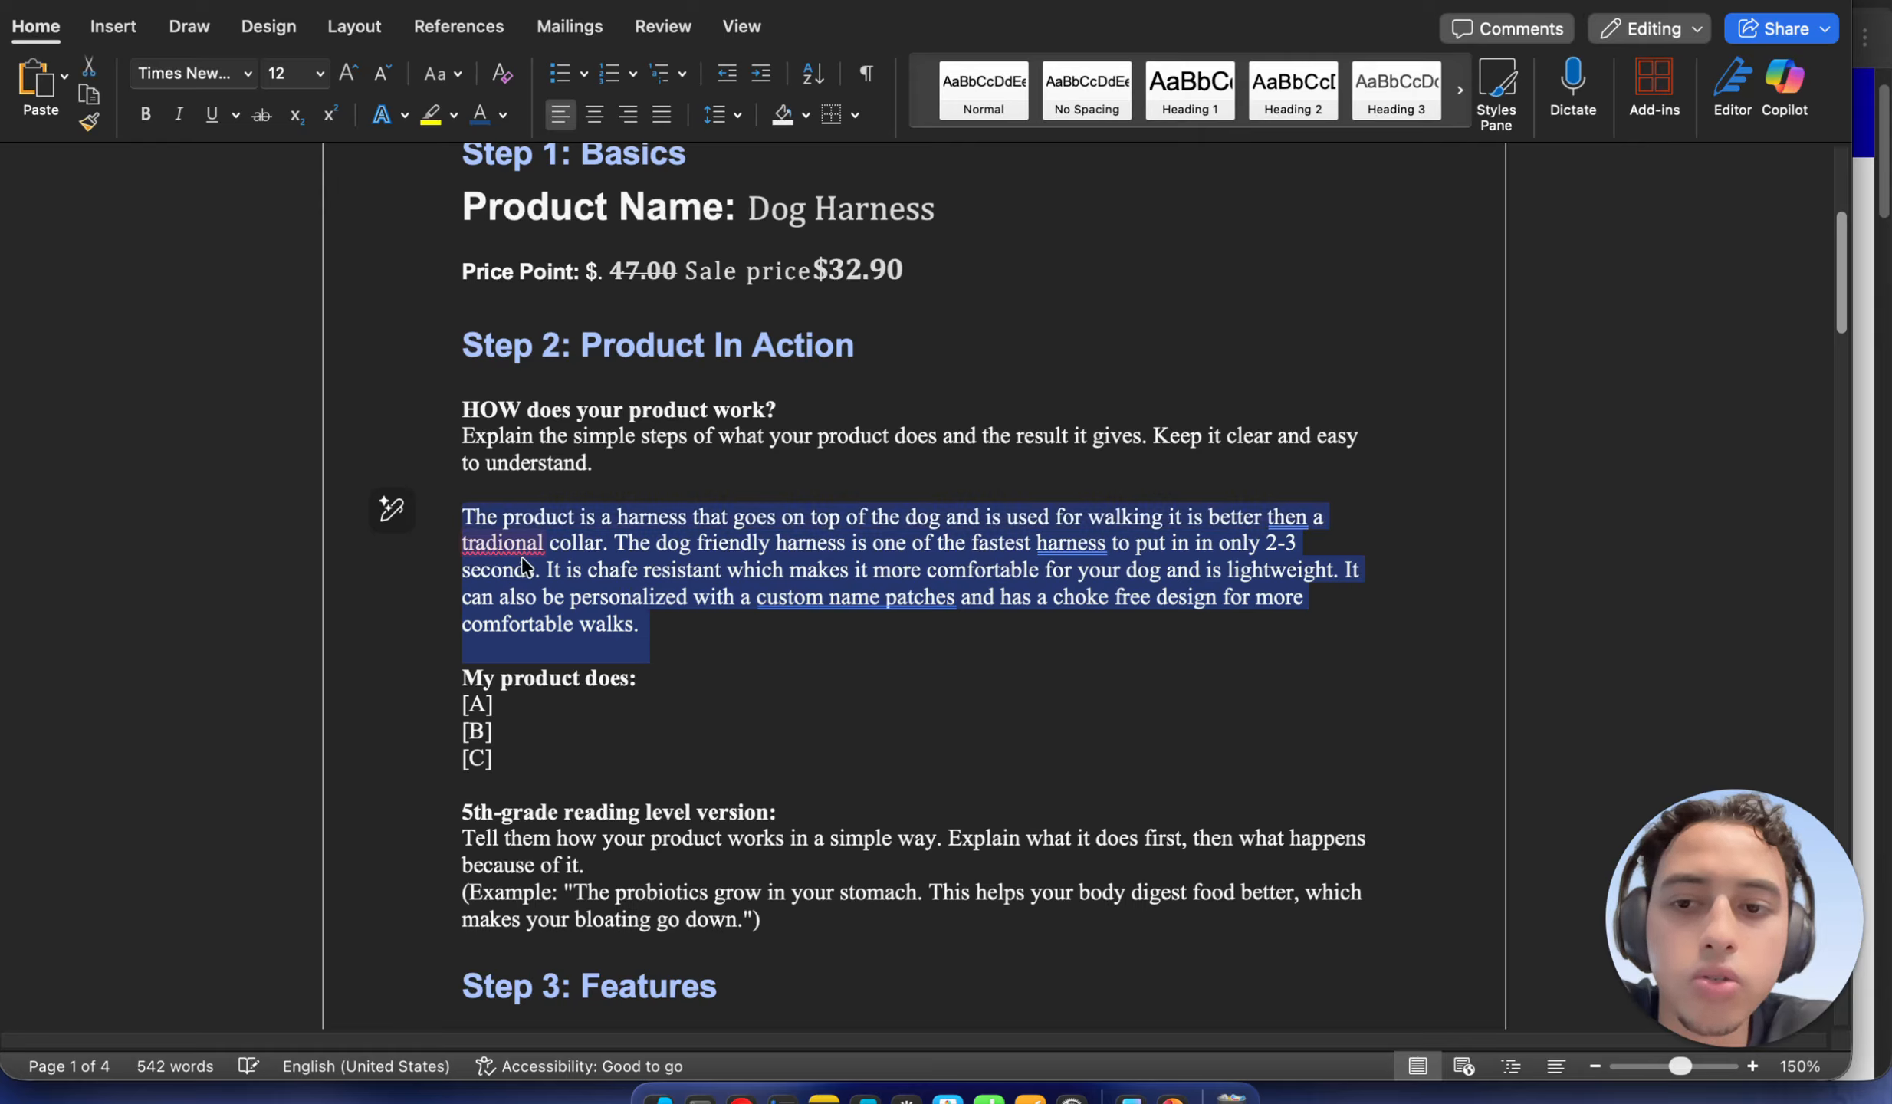
pyautogui.click(687, 663)
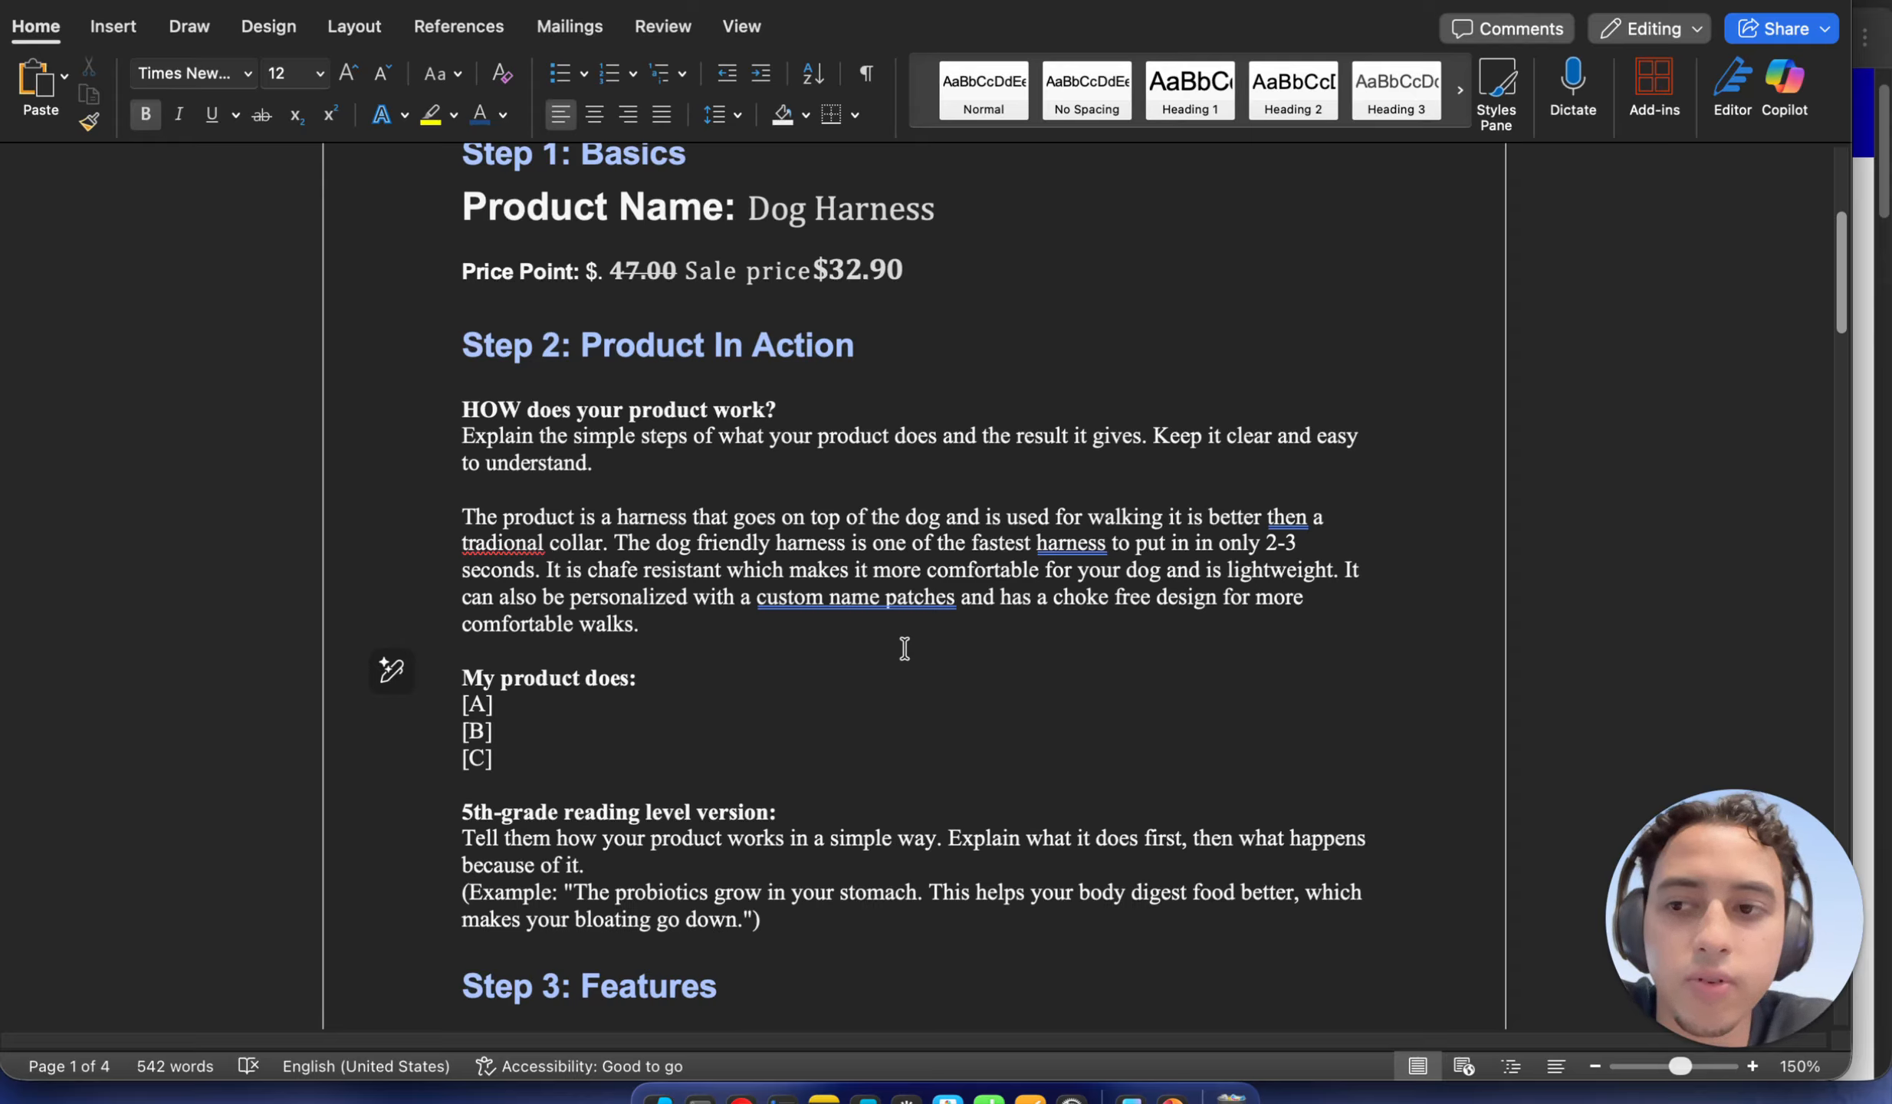
pyautogui.click(491, 680)
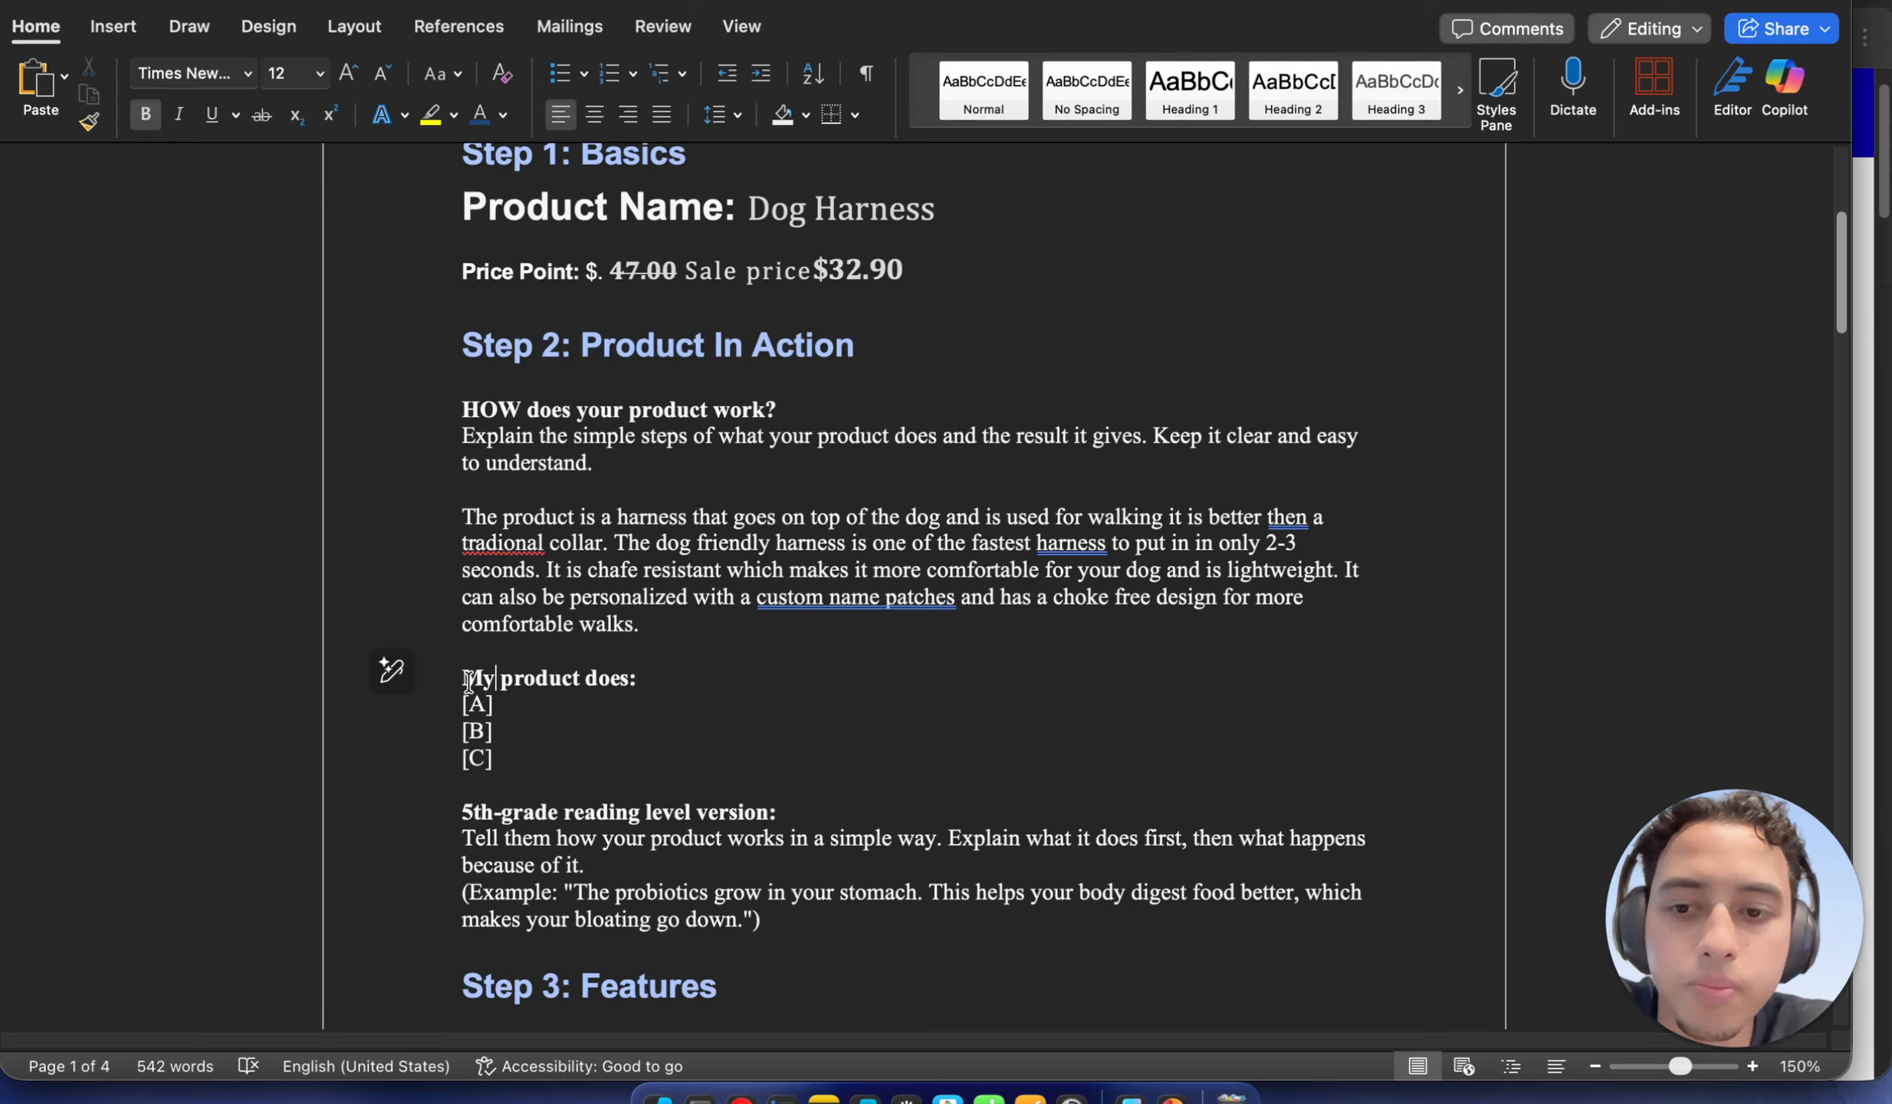
# Copy the whole HOW answer paragraph under Step 2
pyautogui.click(519, 726)
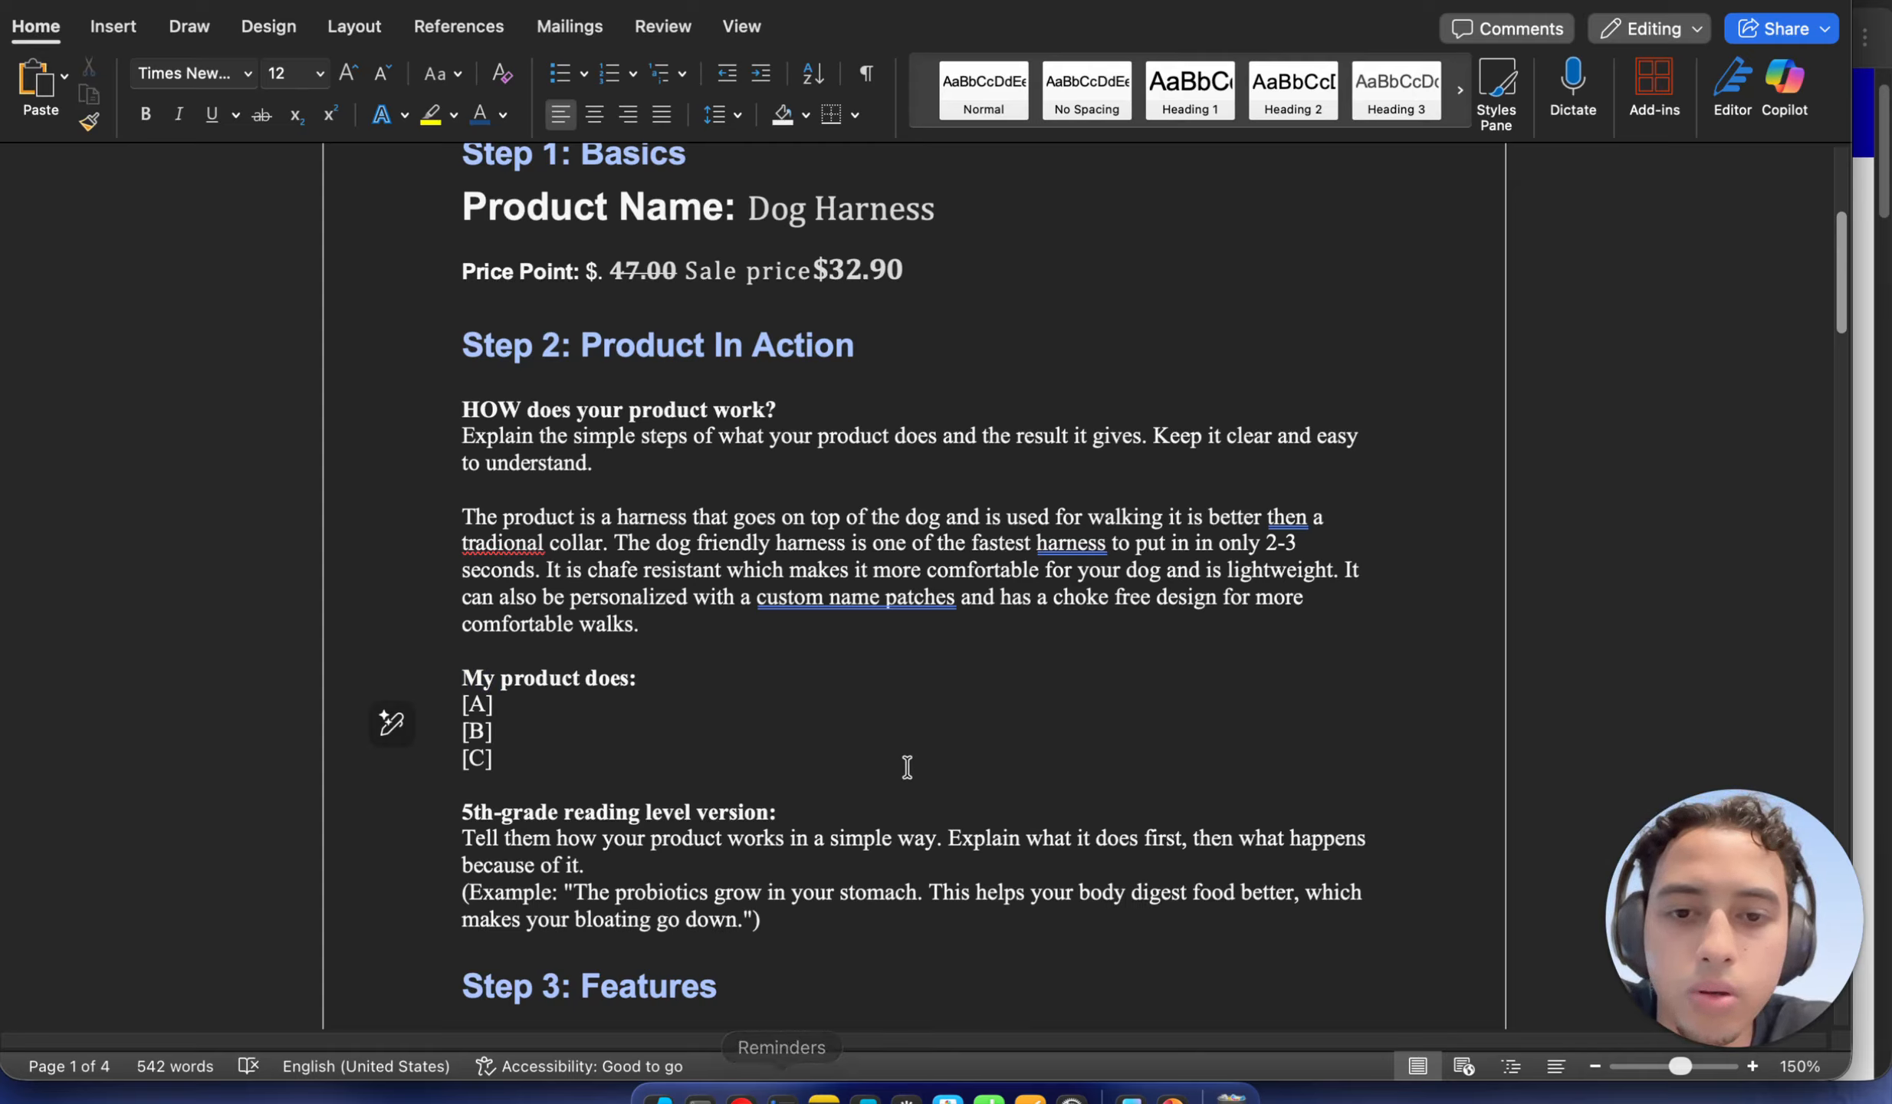
pyautogui.moveTo(1399, 621); pyautogui.dragTo(463, 518)
pyautogui.rightClick(537, 518)
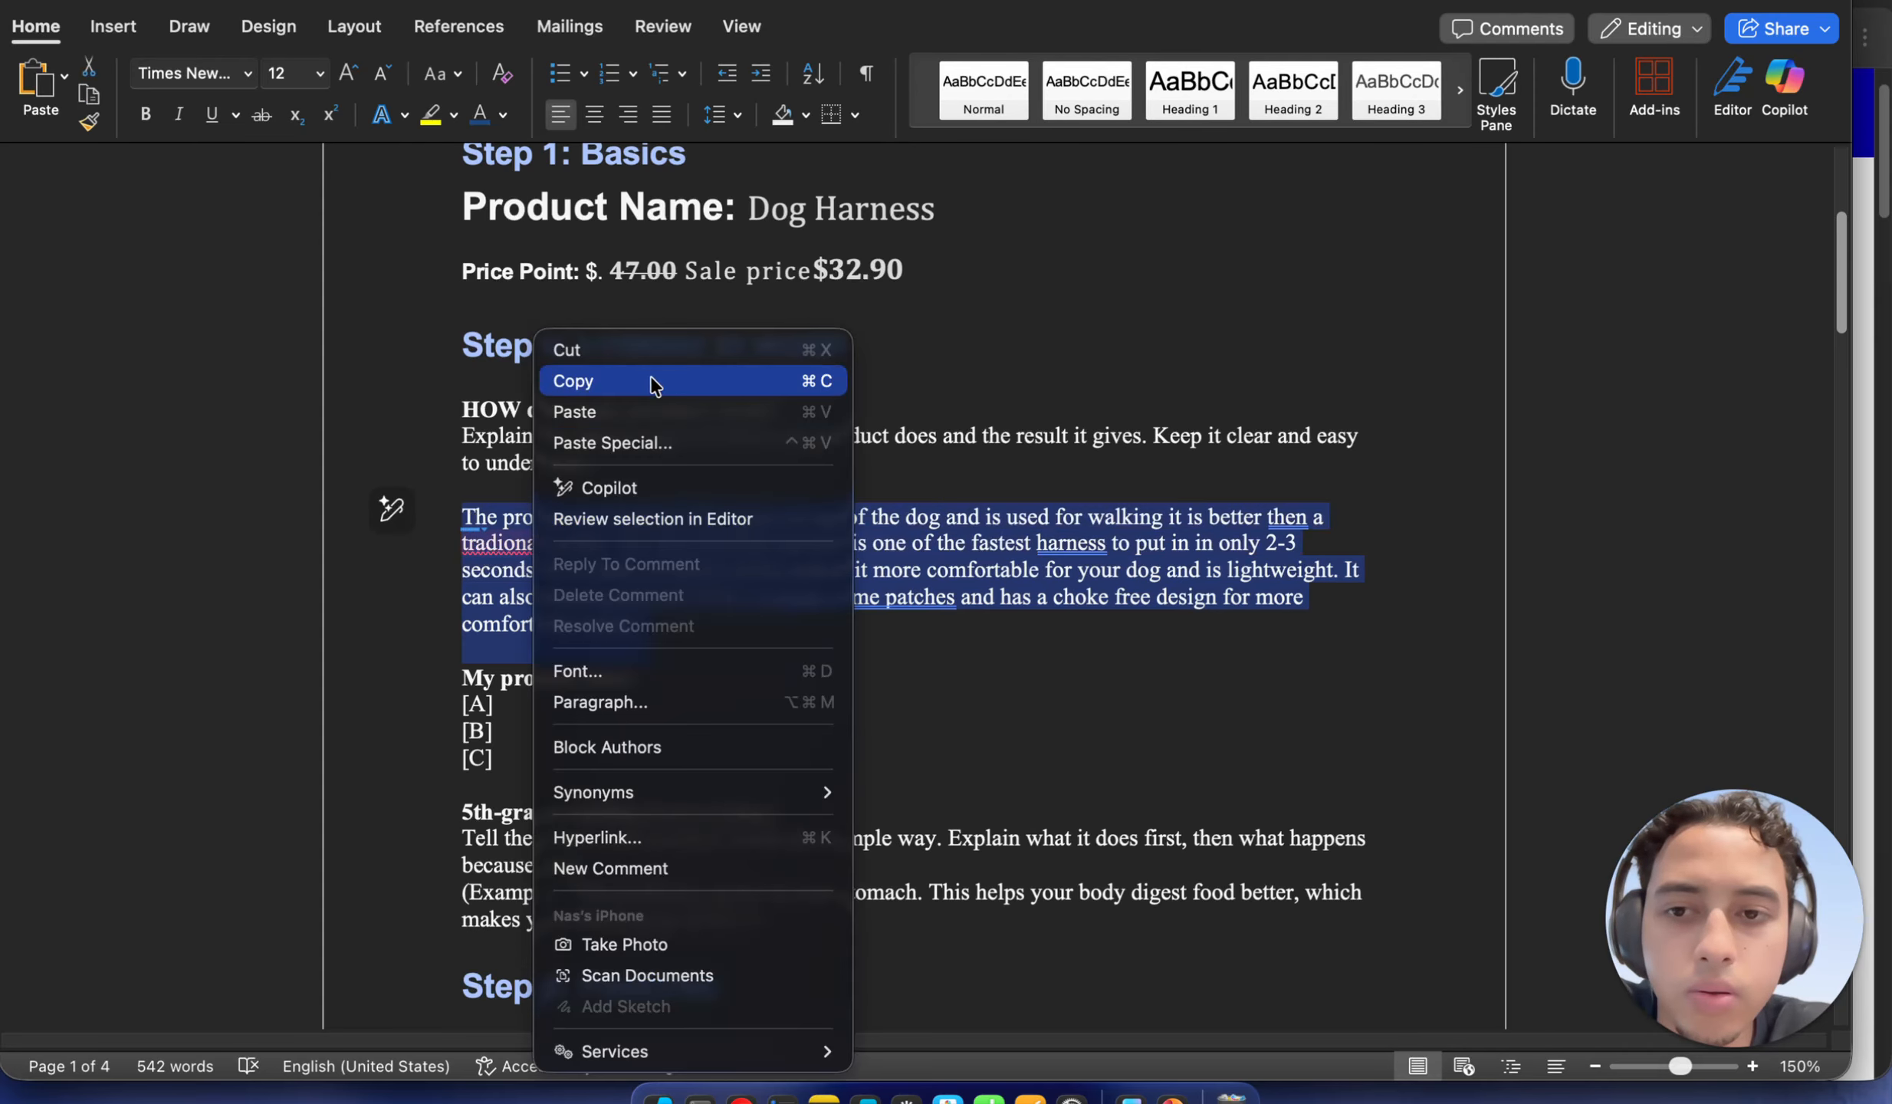
pyautogui.click(652, 383)
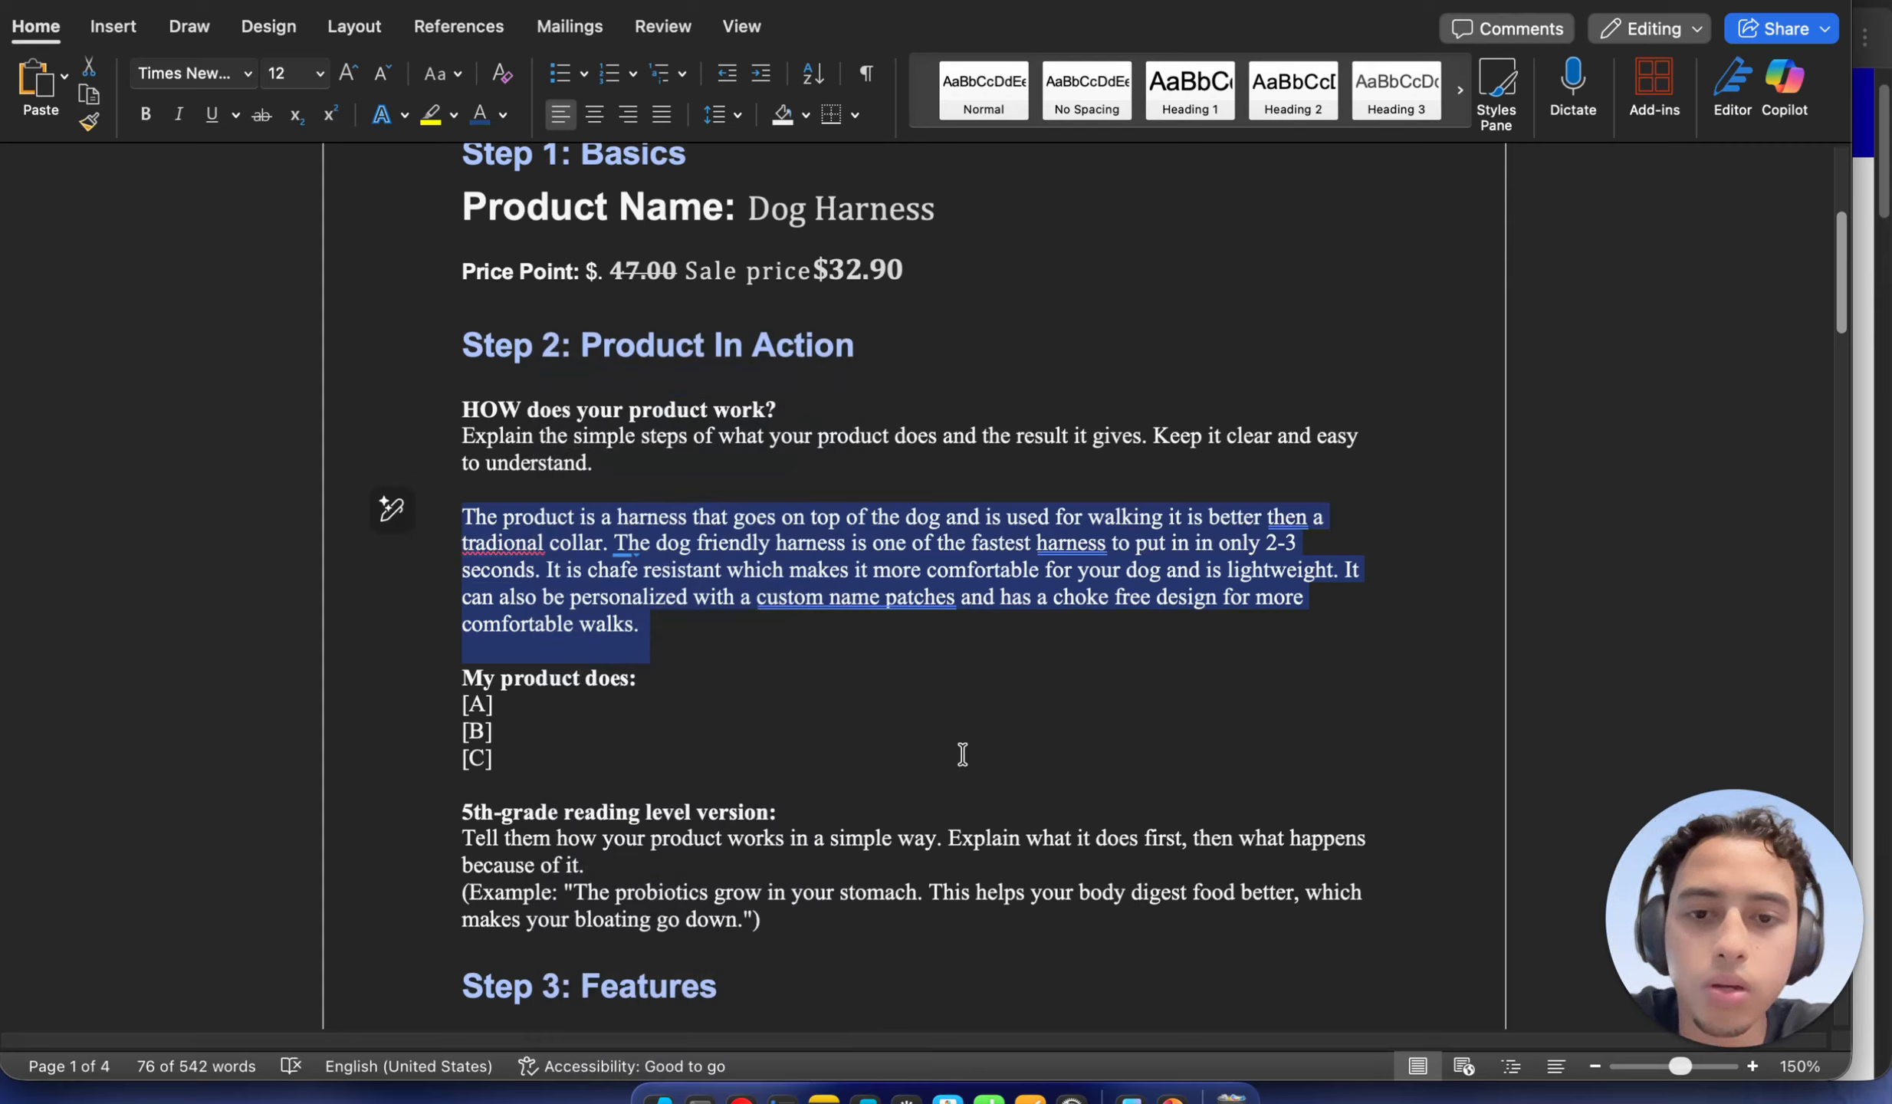
# Switch to ChatGPT in Chrome and start a prompt: "can you rephraise this in a 5th grade reading level here"
pyautogui.click(741, 1096)
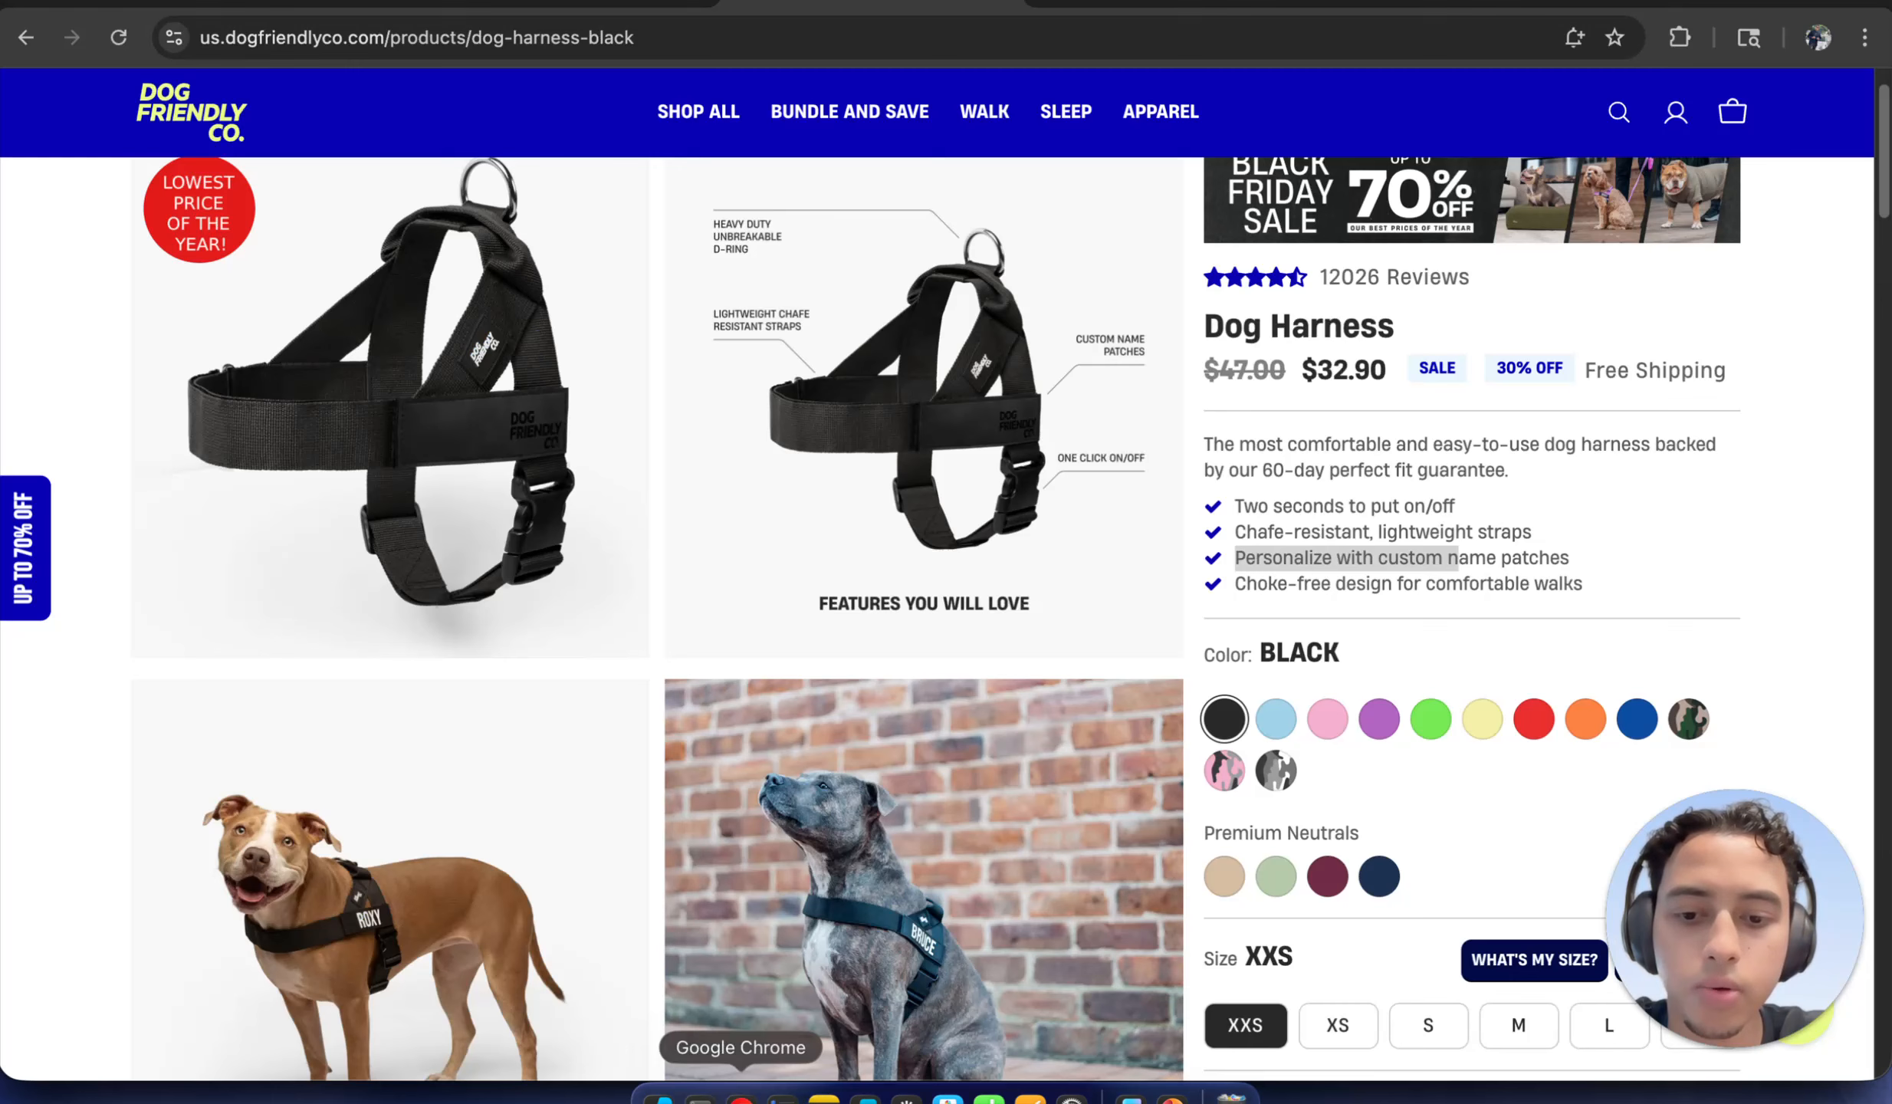
pyautogui.click(617, 6)
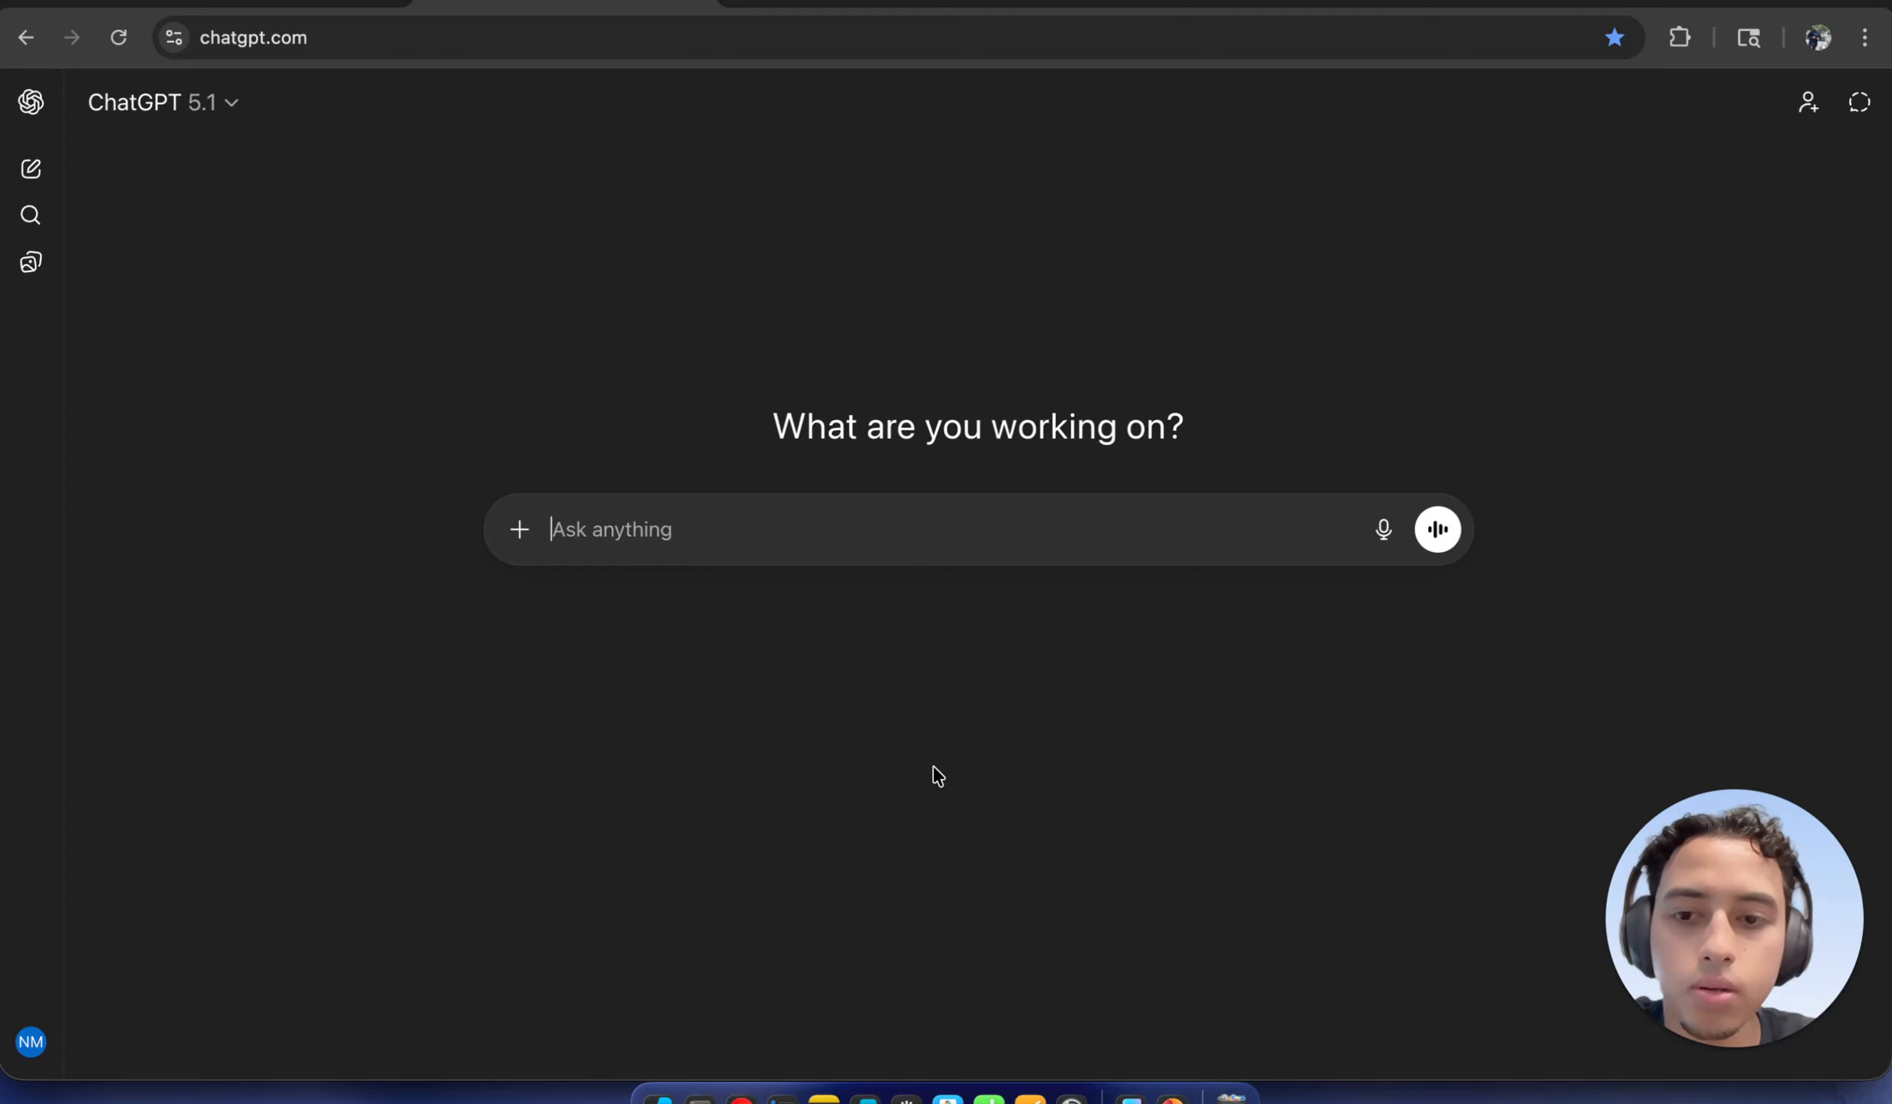
pyautogui.write('can ')
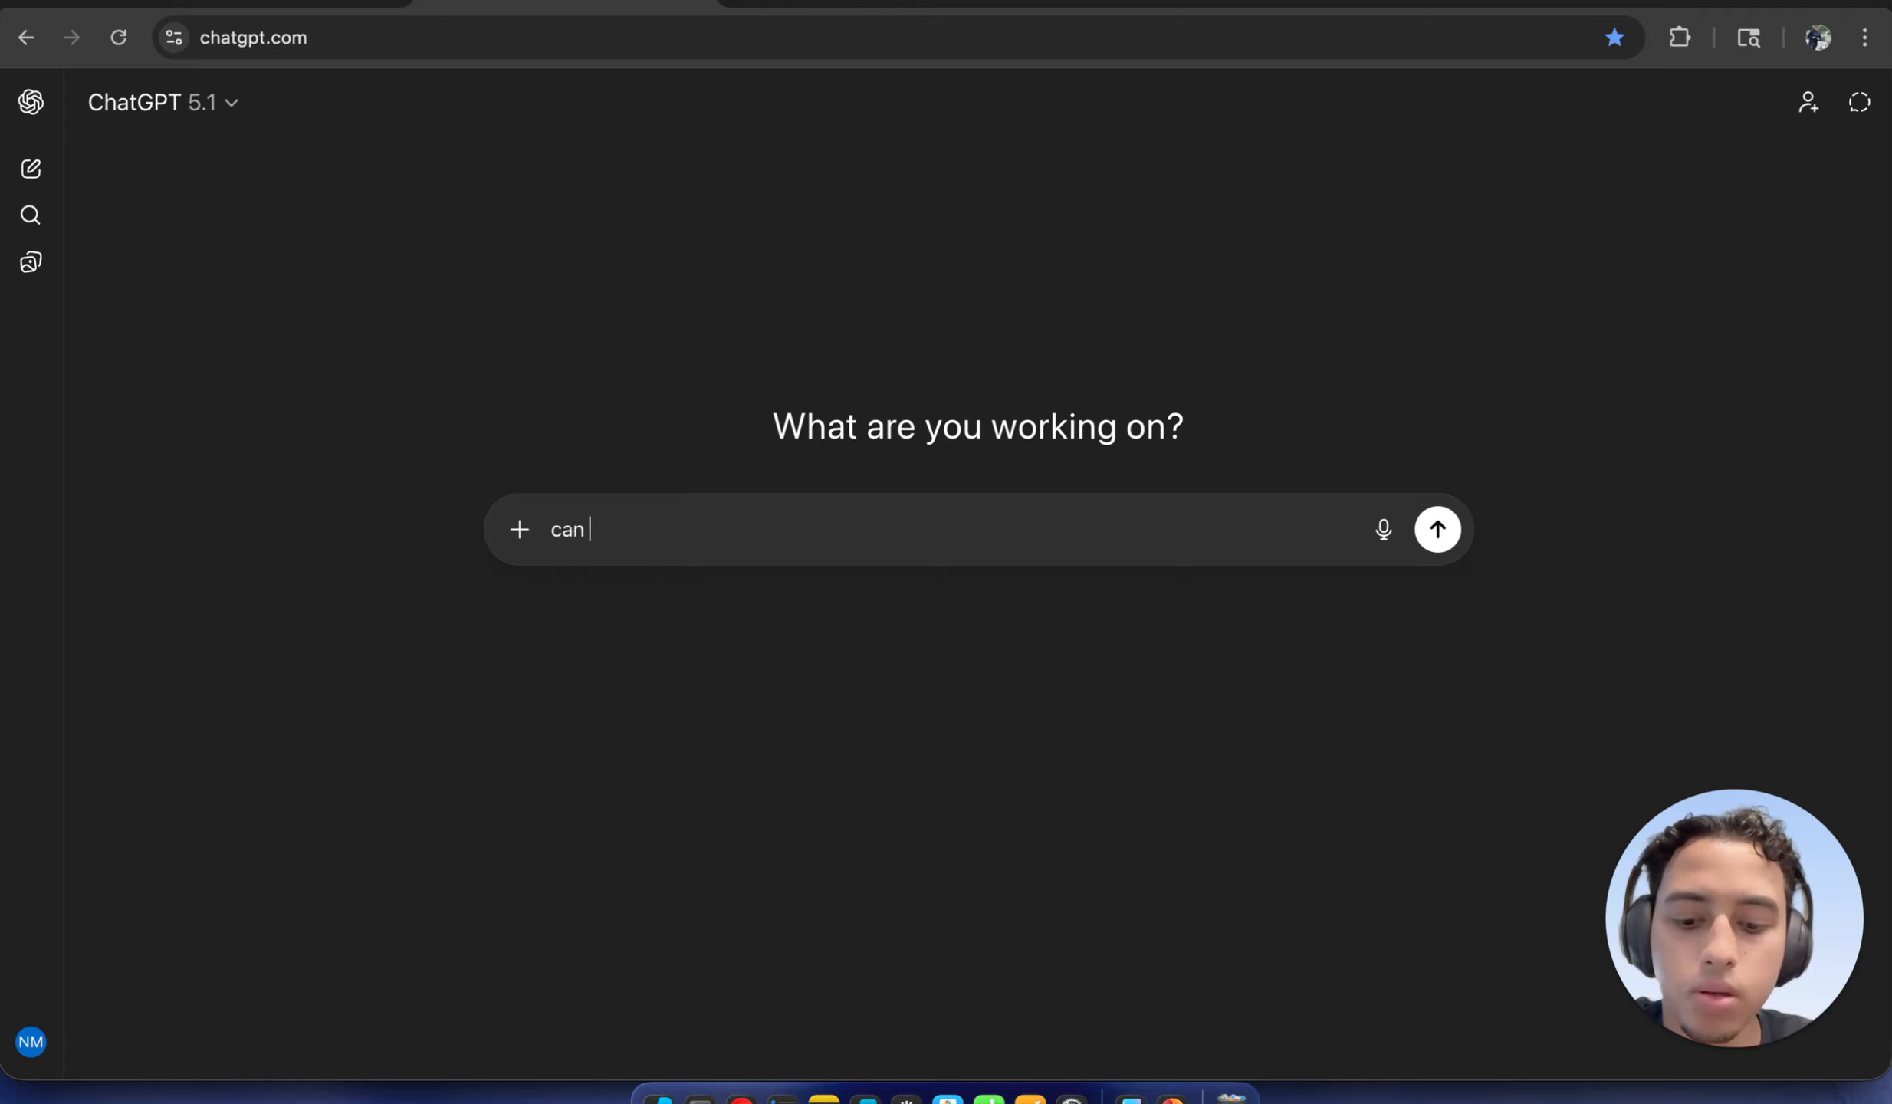
pyautogui.write('you rephr')
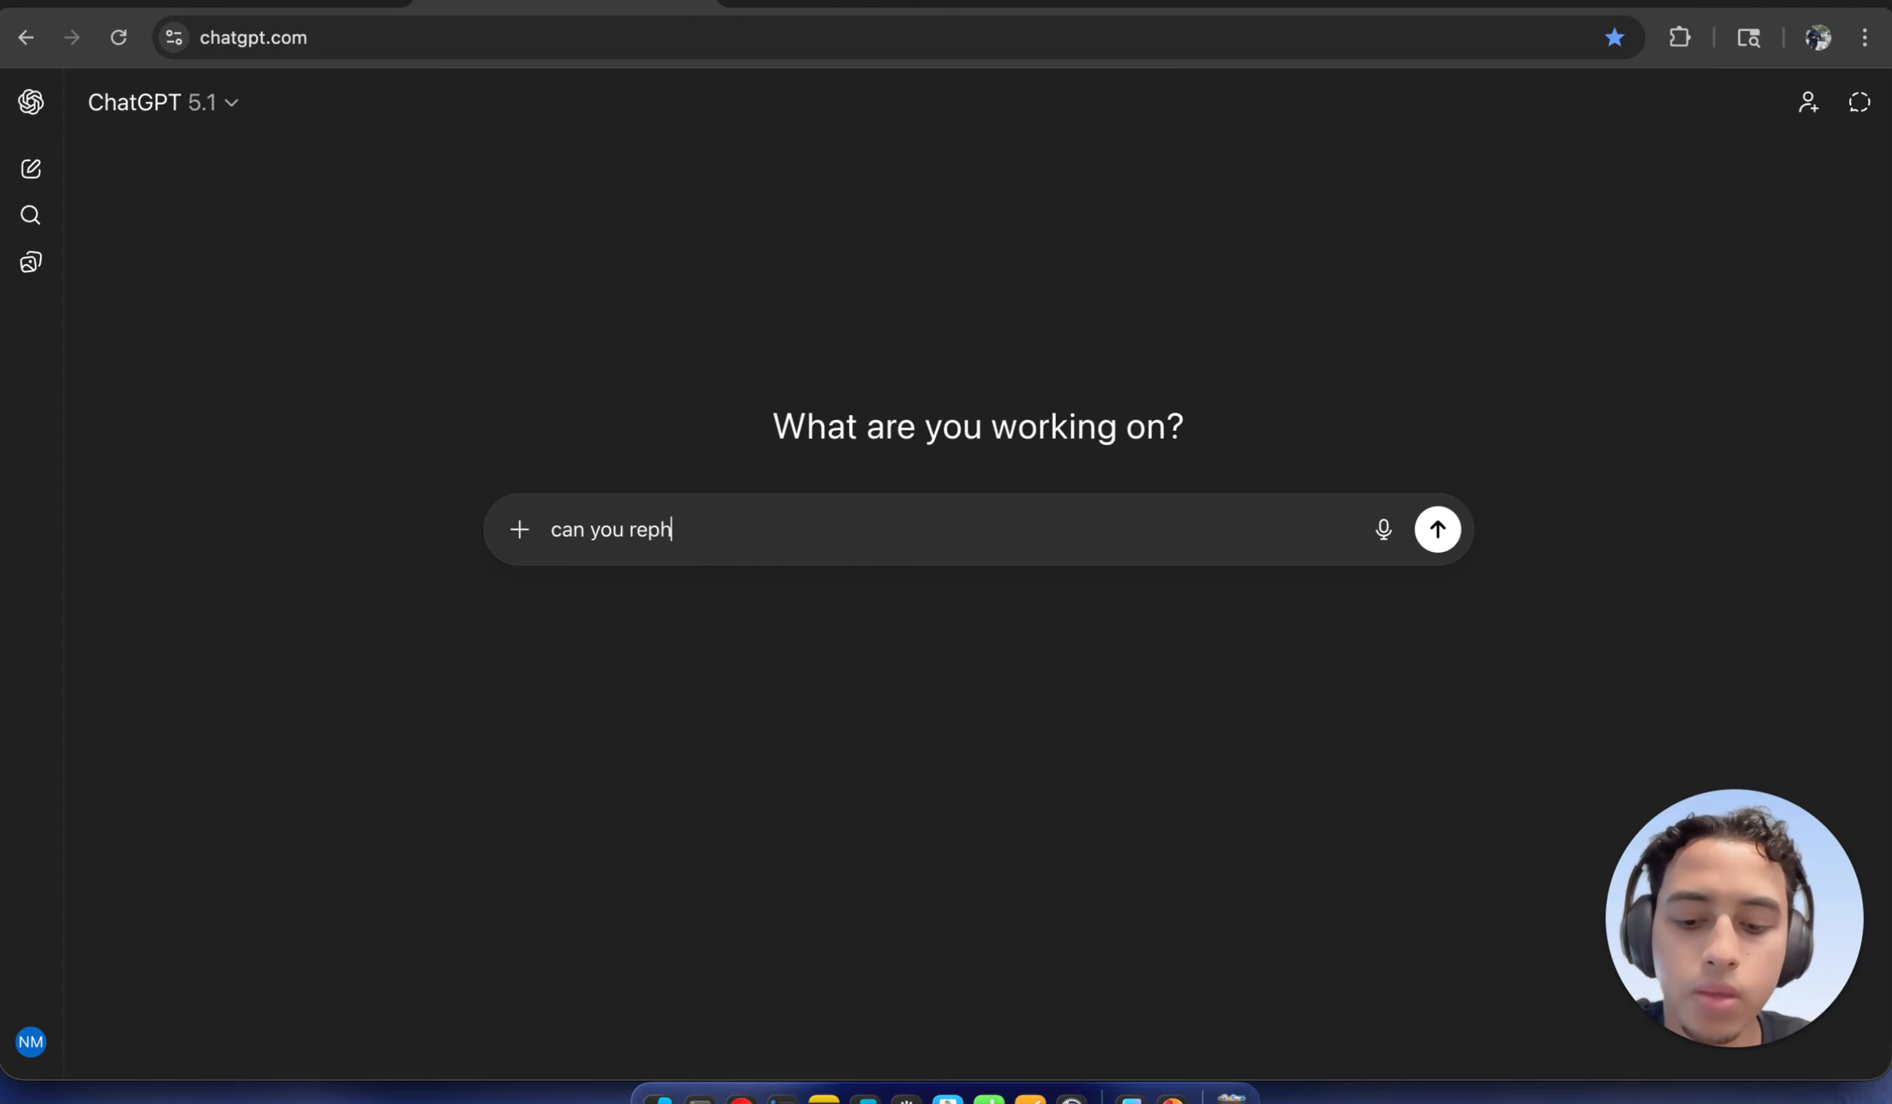
pyautogui.write('ise this ')
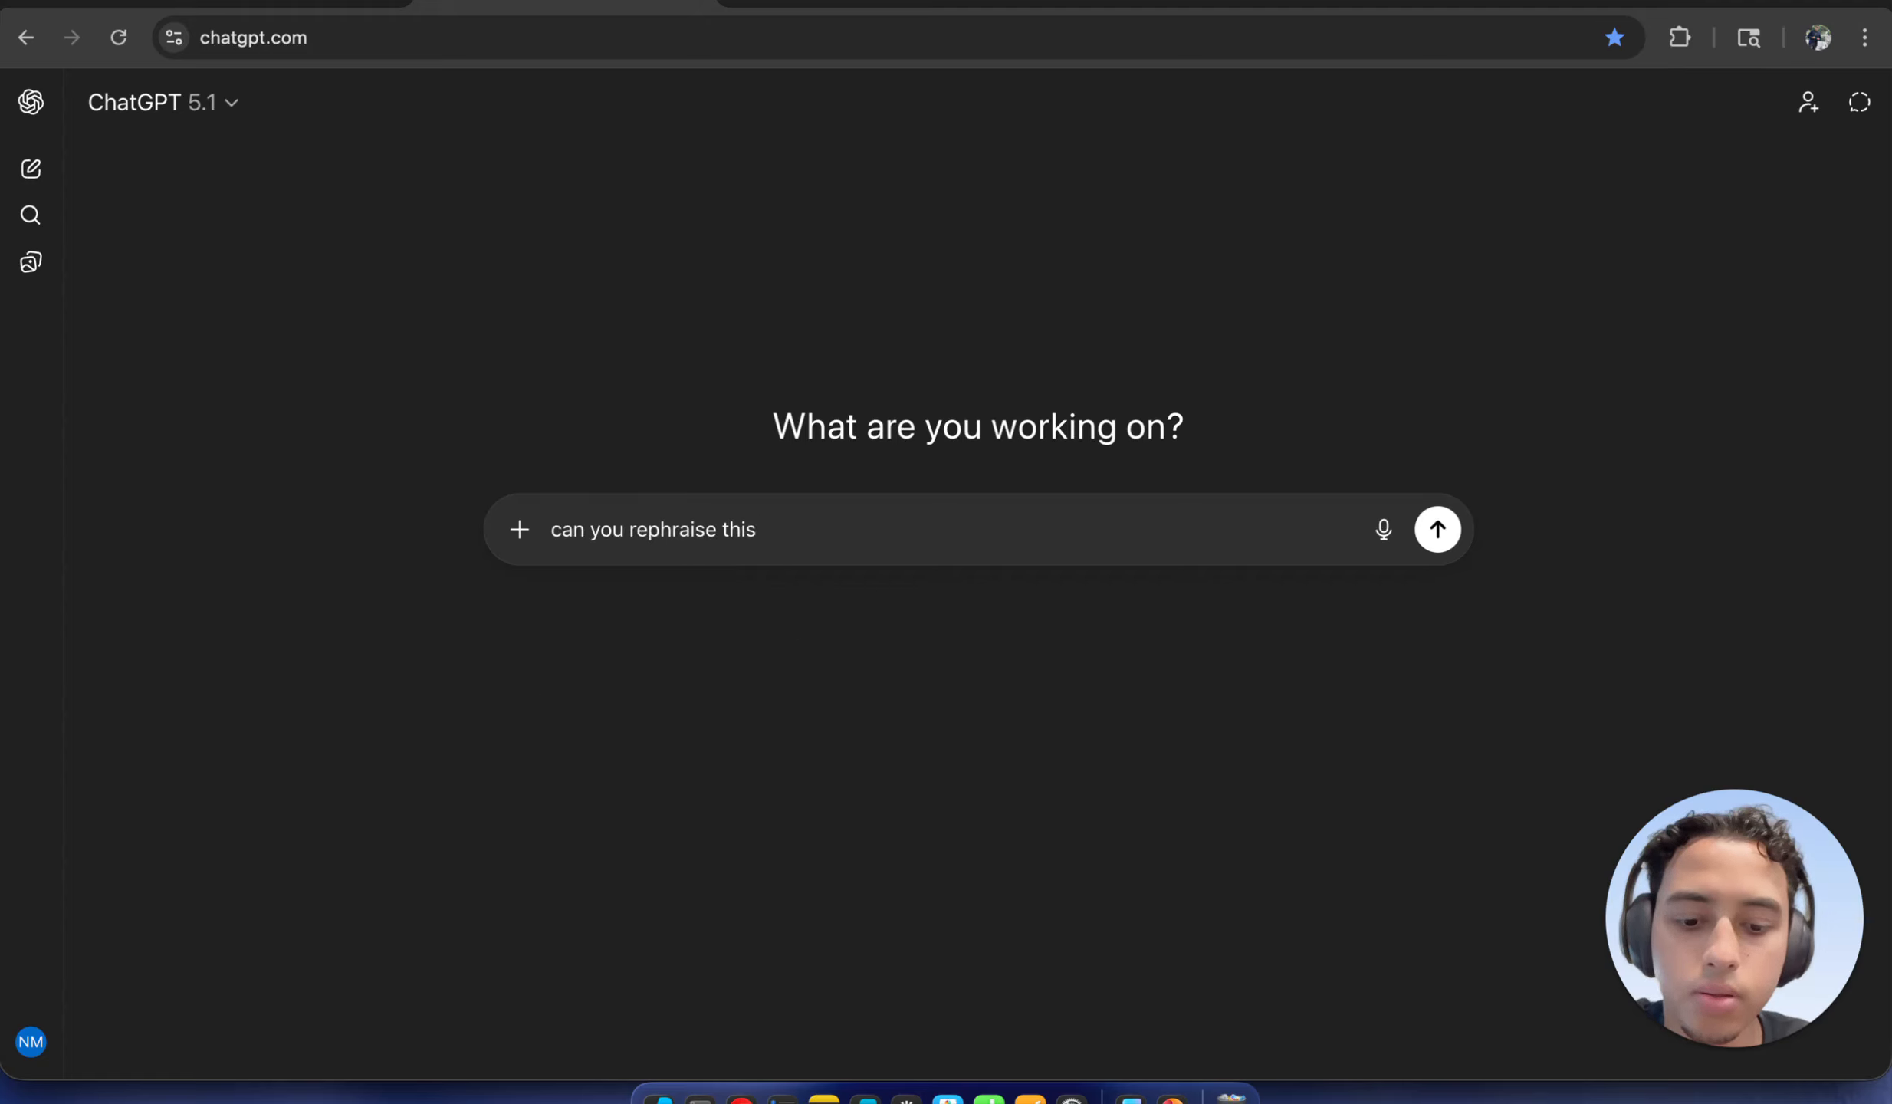
pyautogui.write('in a 5th ')
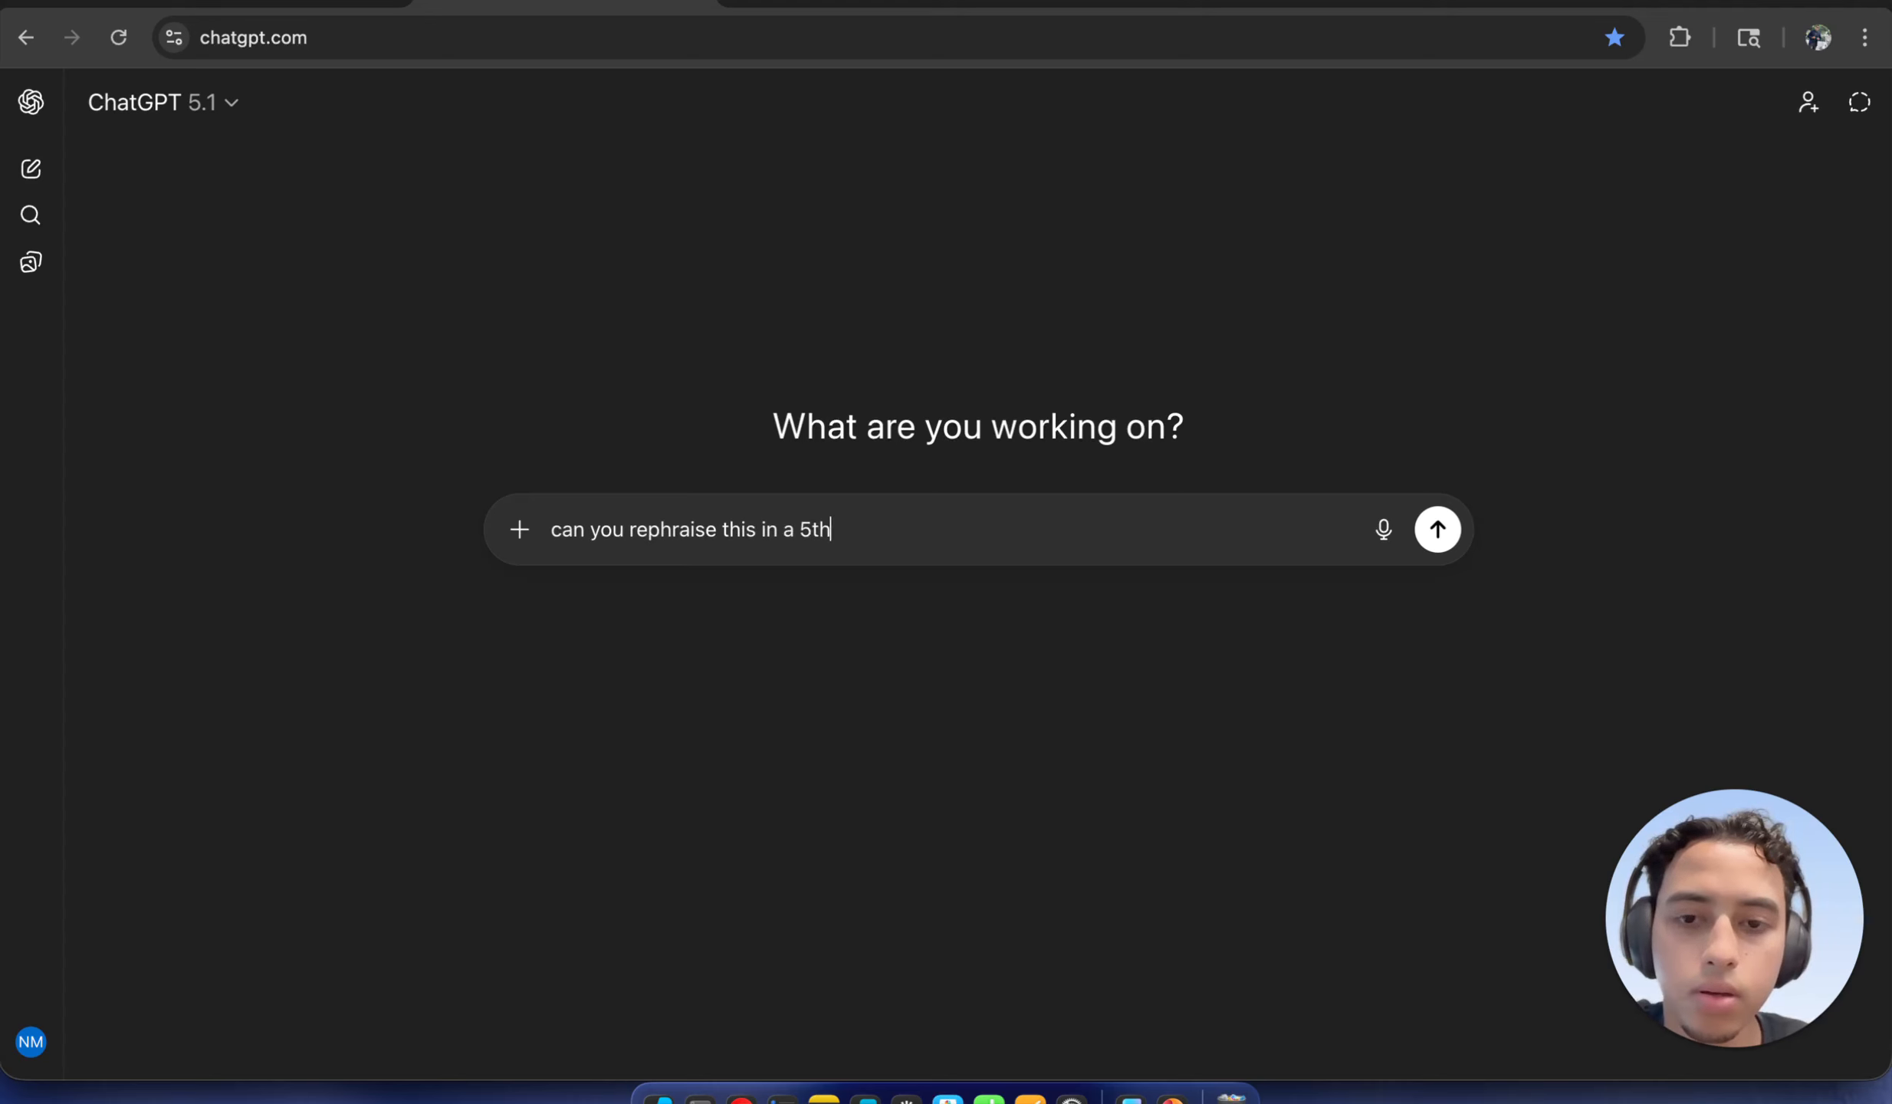
pyautogui.write('grade r')
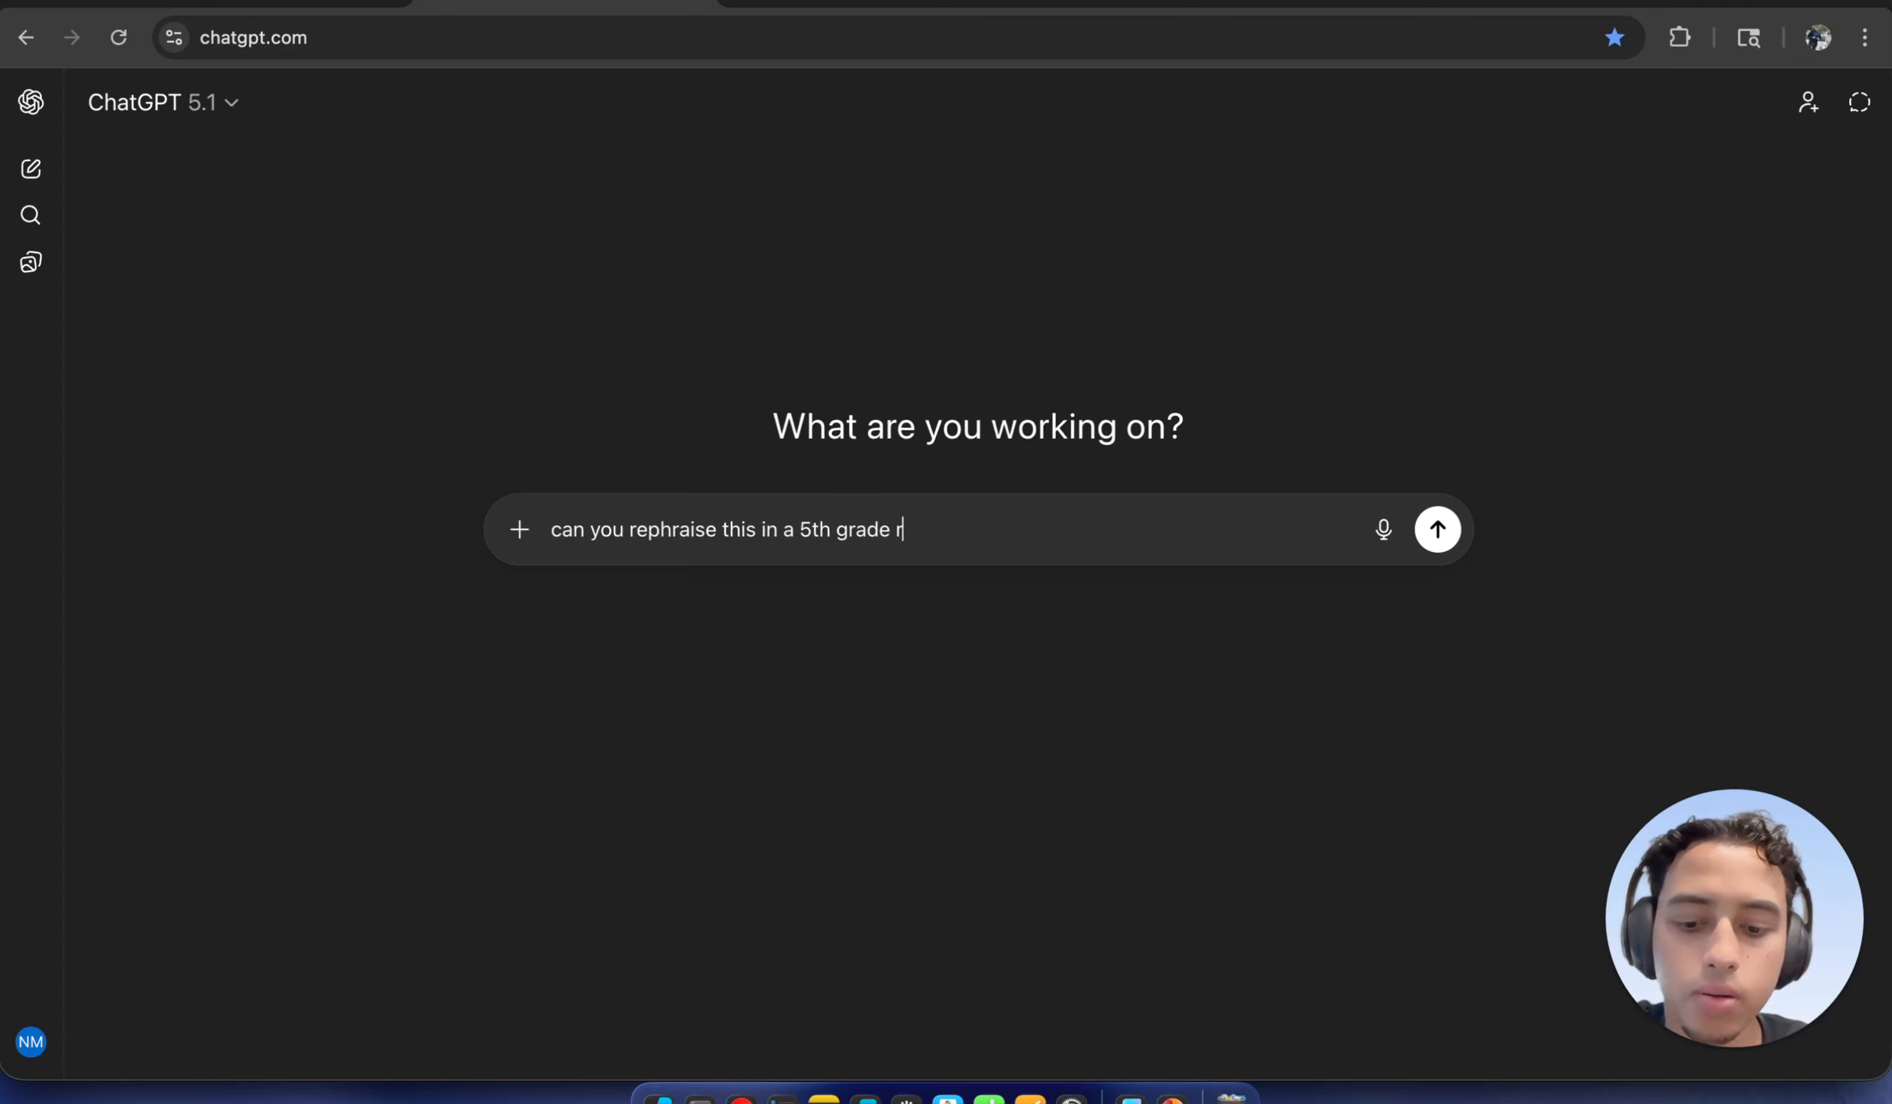
pyautogui.write('eading lev')
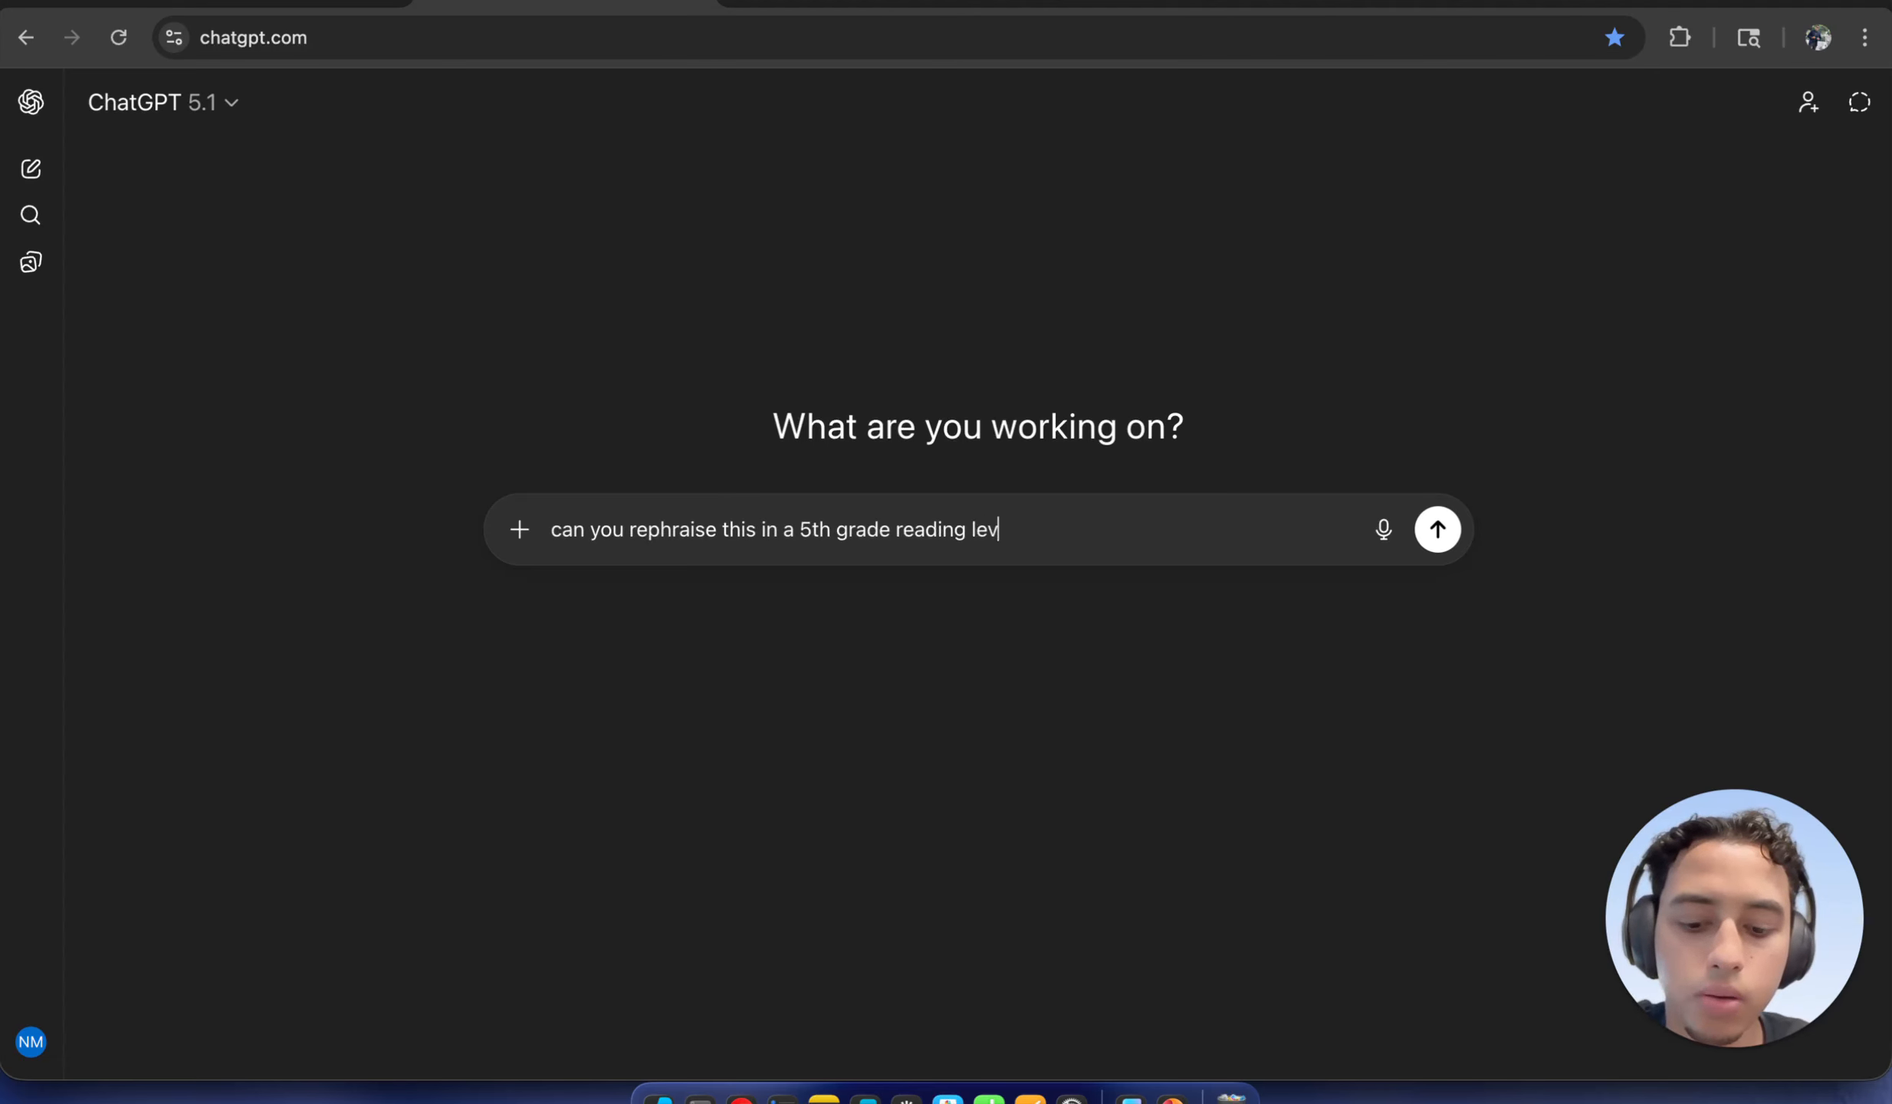
pyautogui.write('el here')
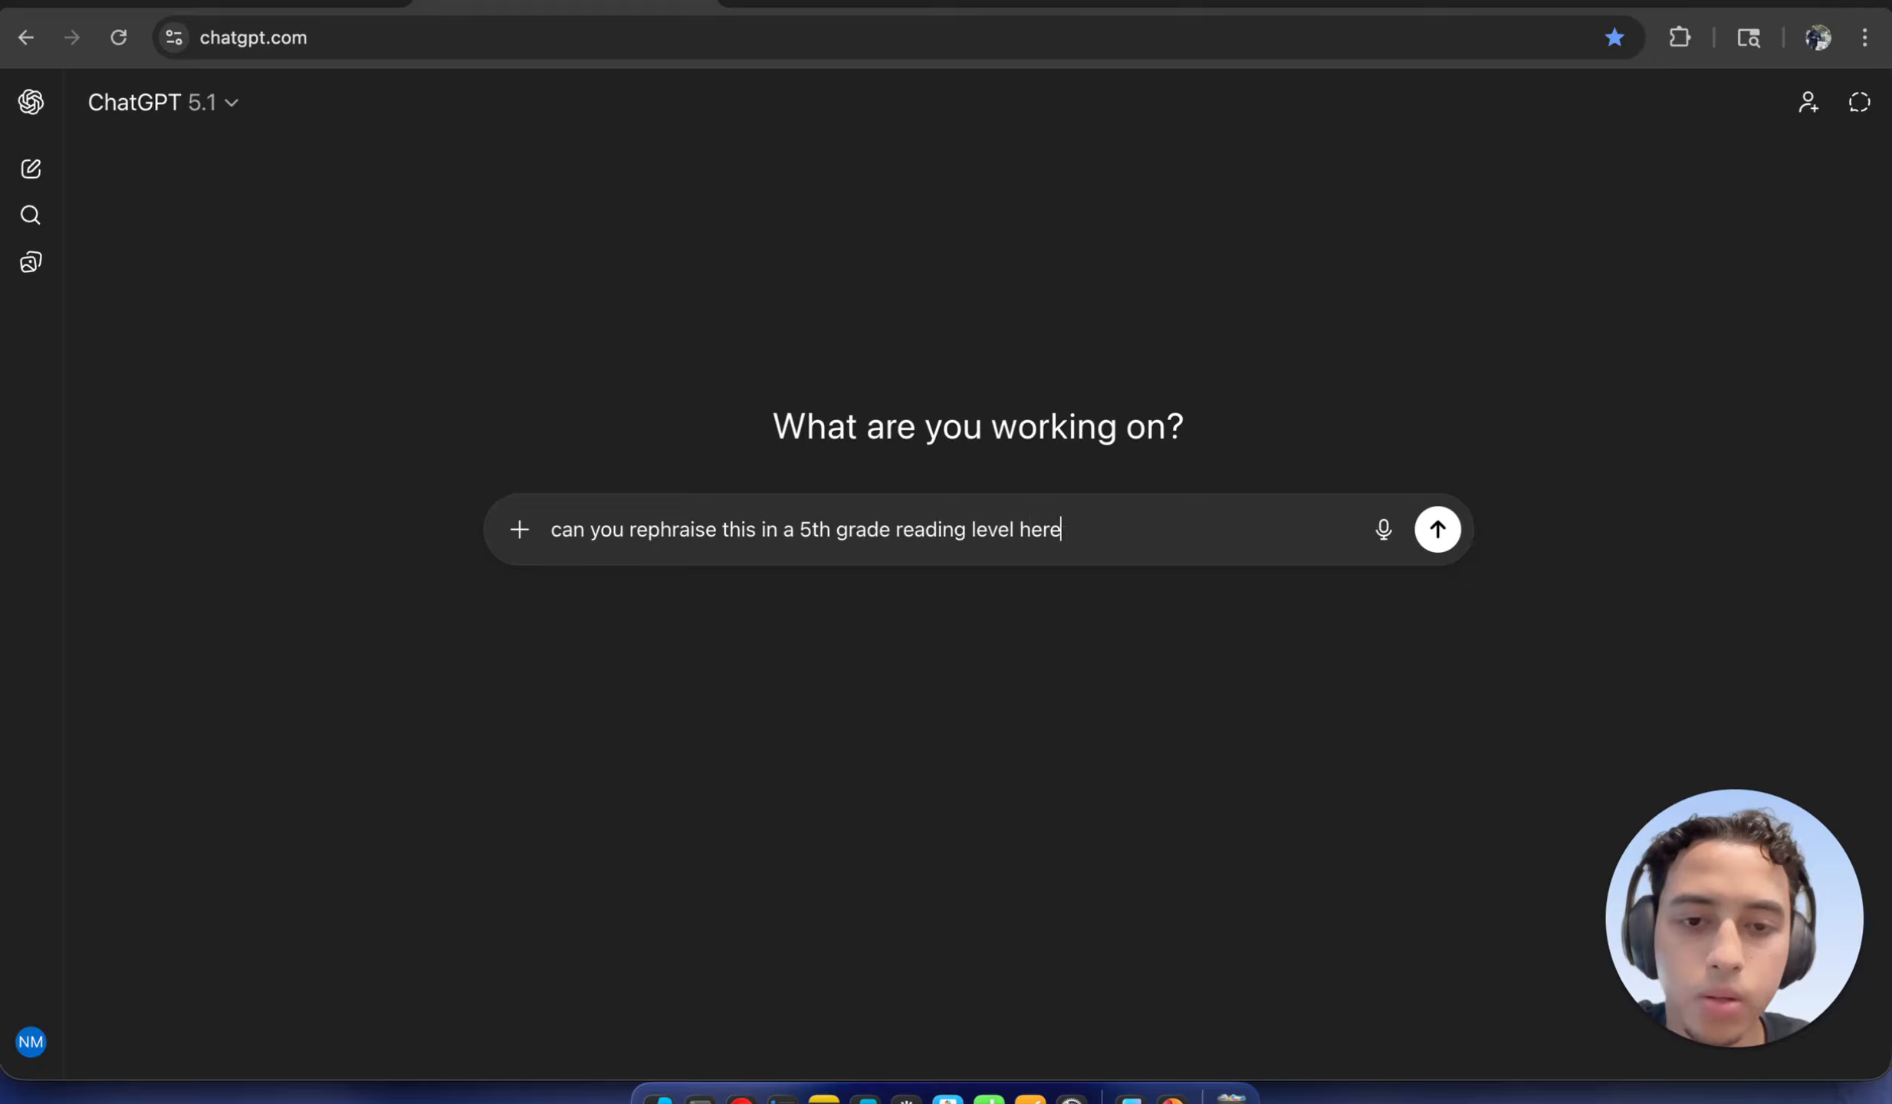
# Finish the prompt's opening line with "is the question and answer below" and leave a blank line under it
pyautogui.write(' is the ')
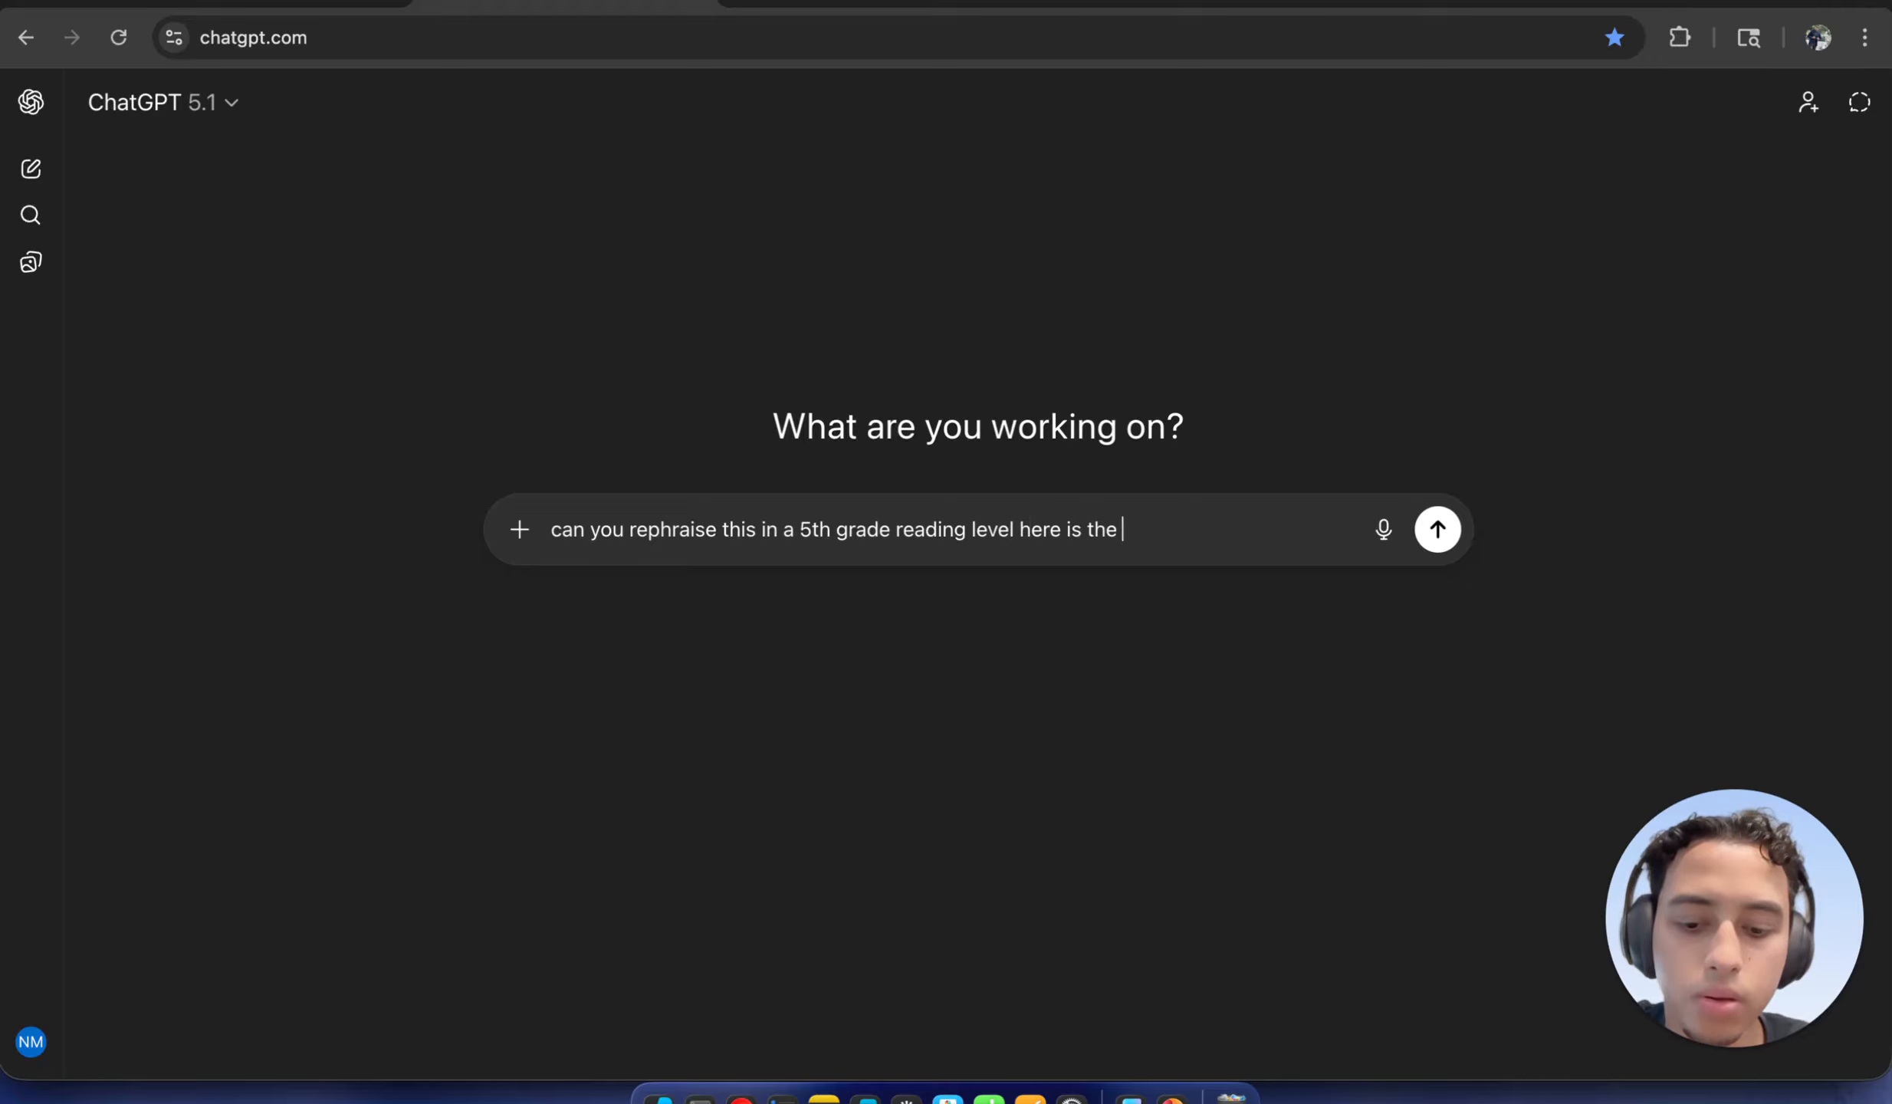
pyautogui.write('question')
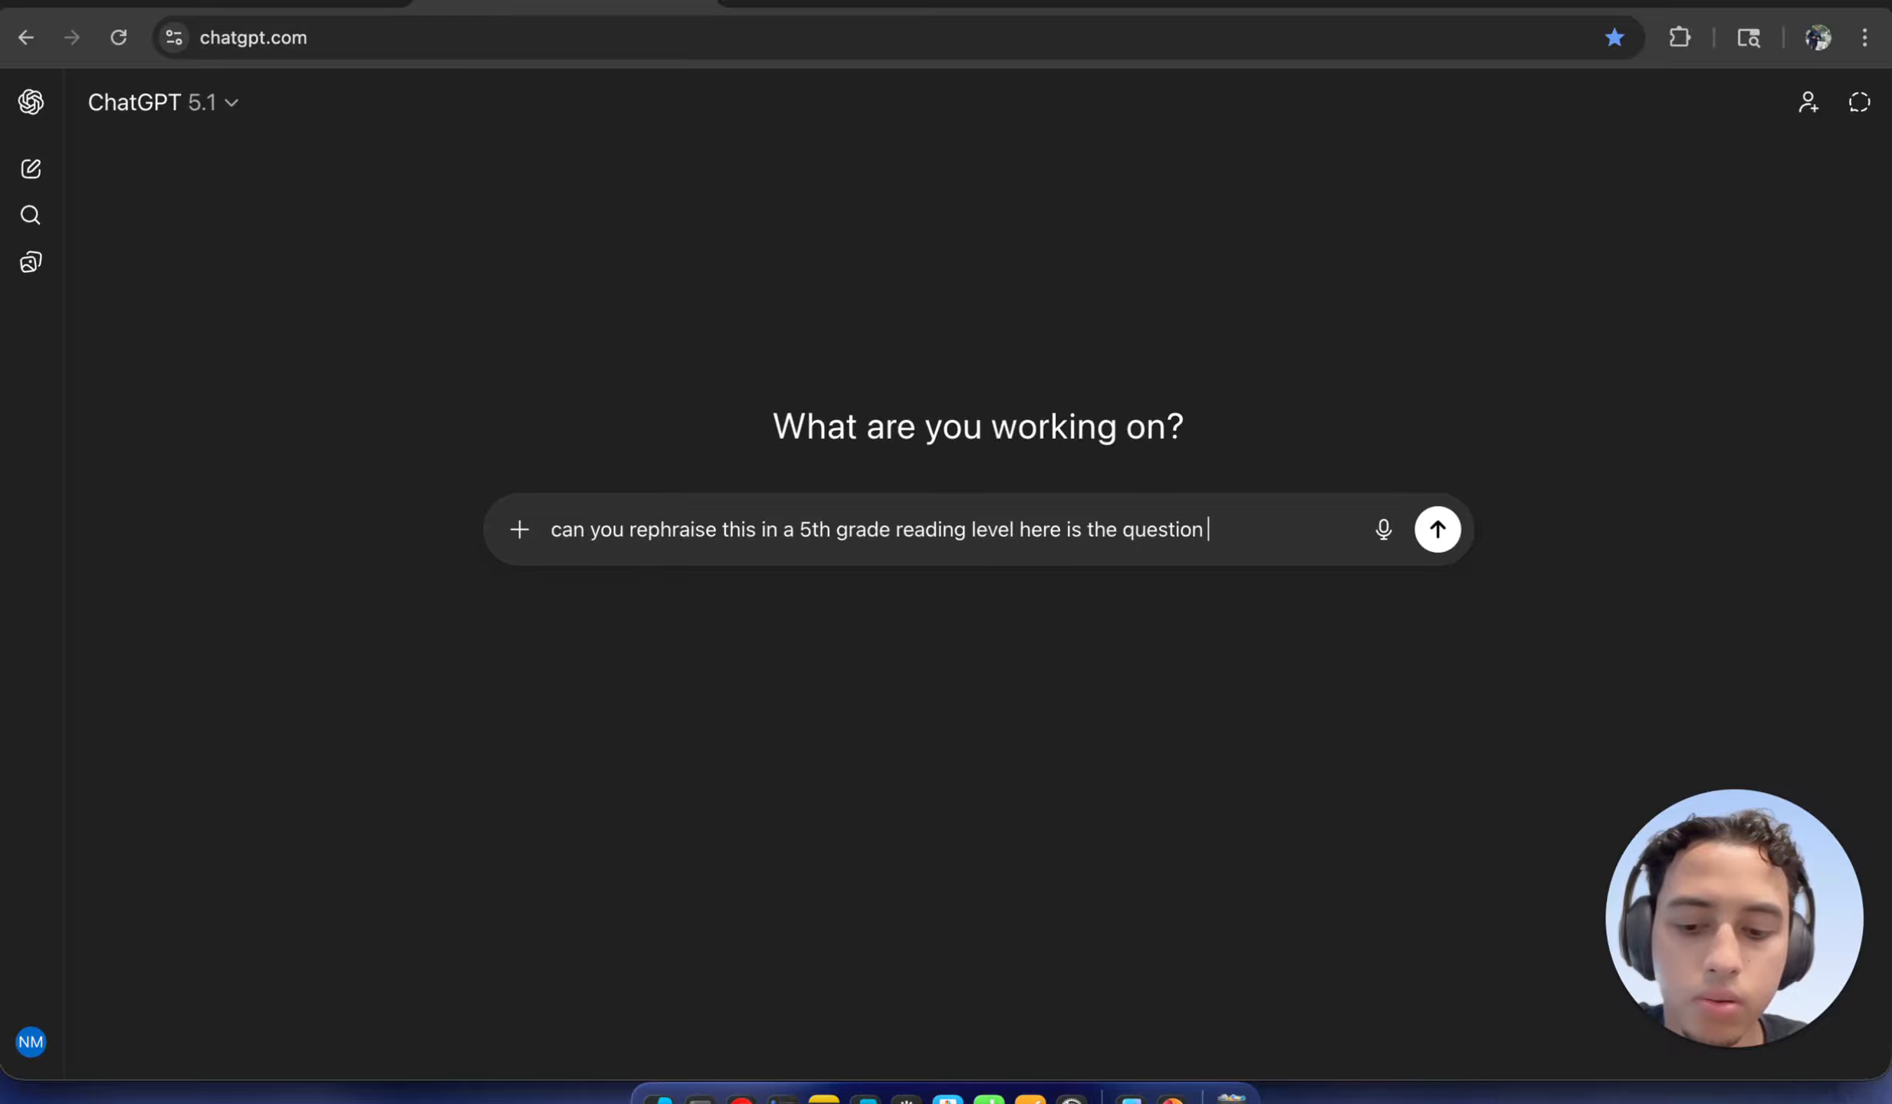
pyautogui.write(' and ')
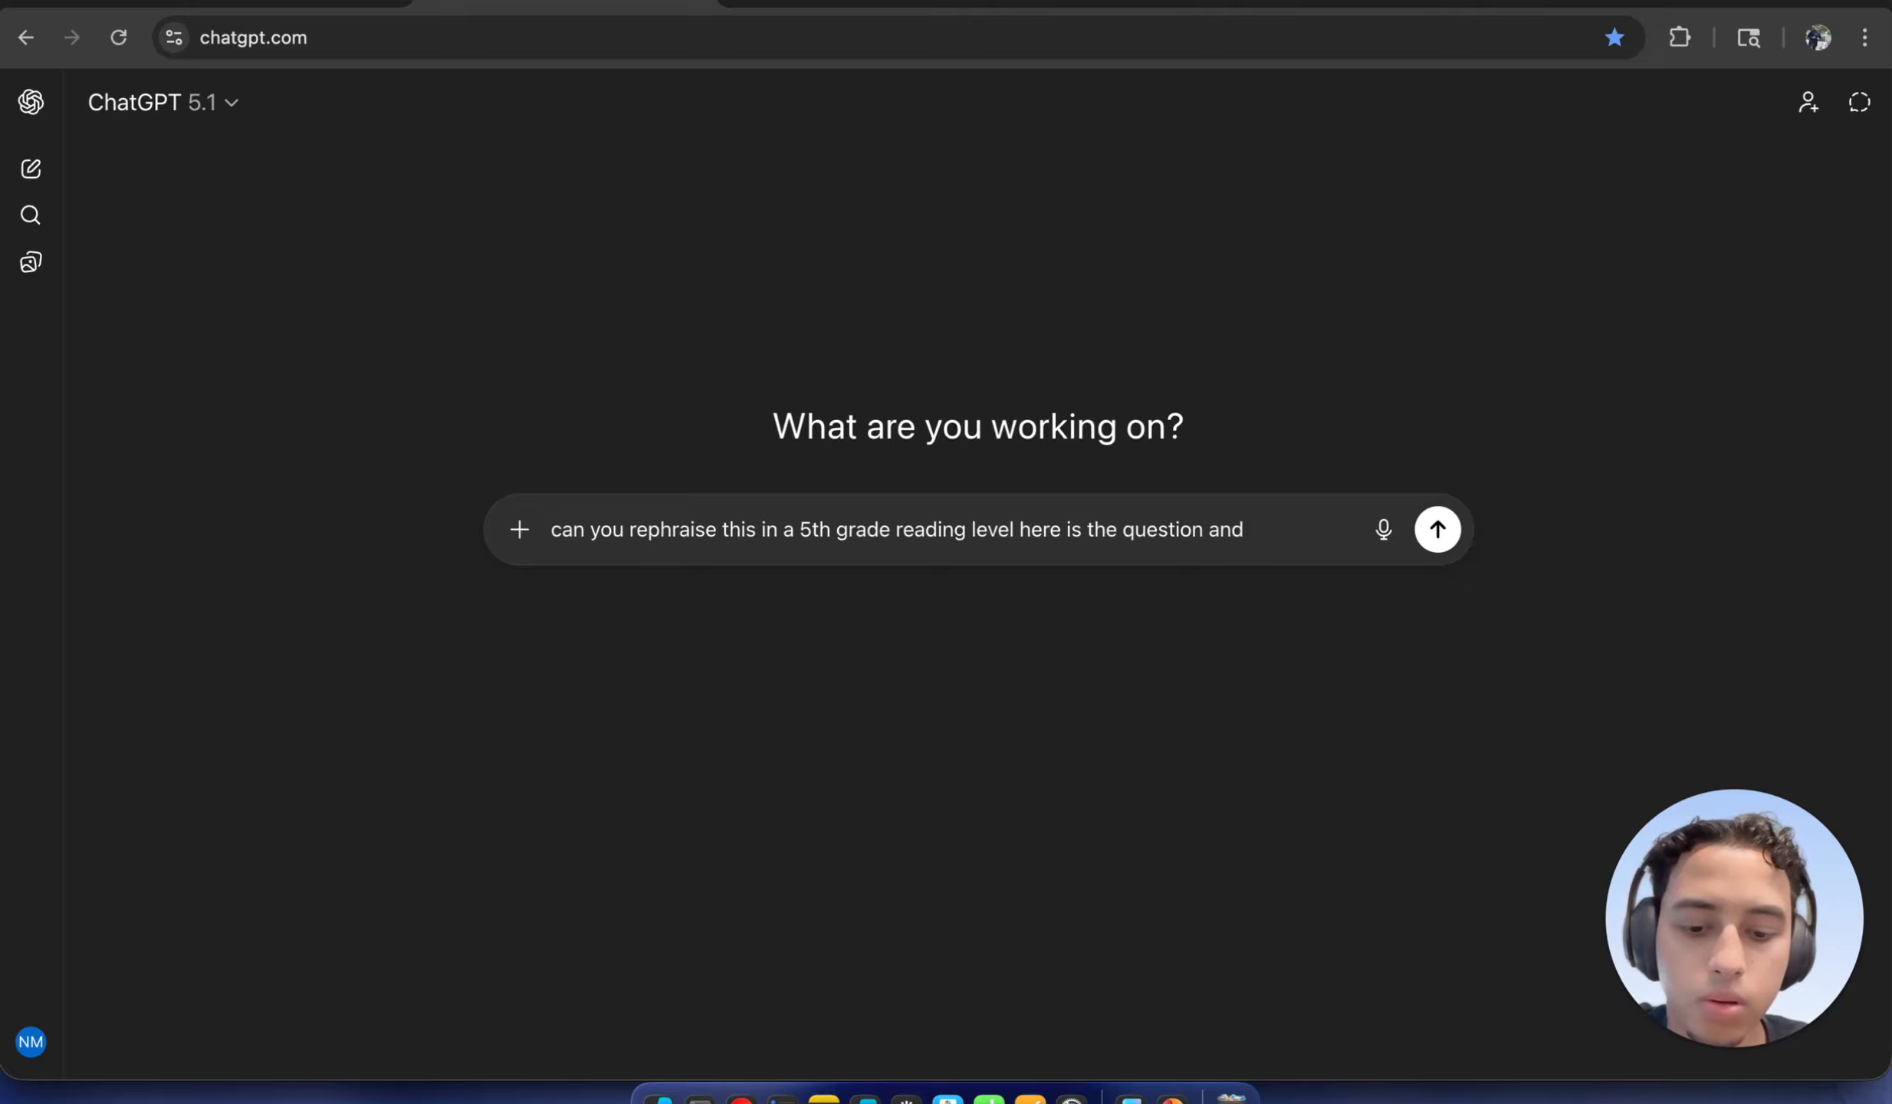
pyautogui.write('ans')
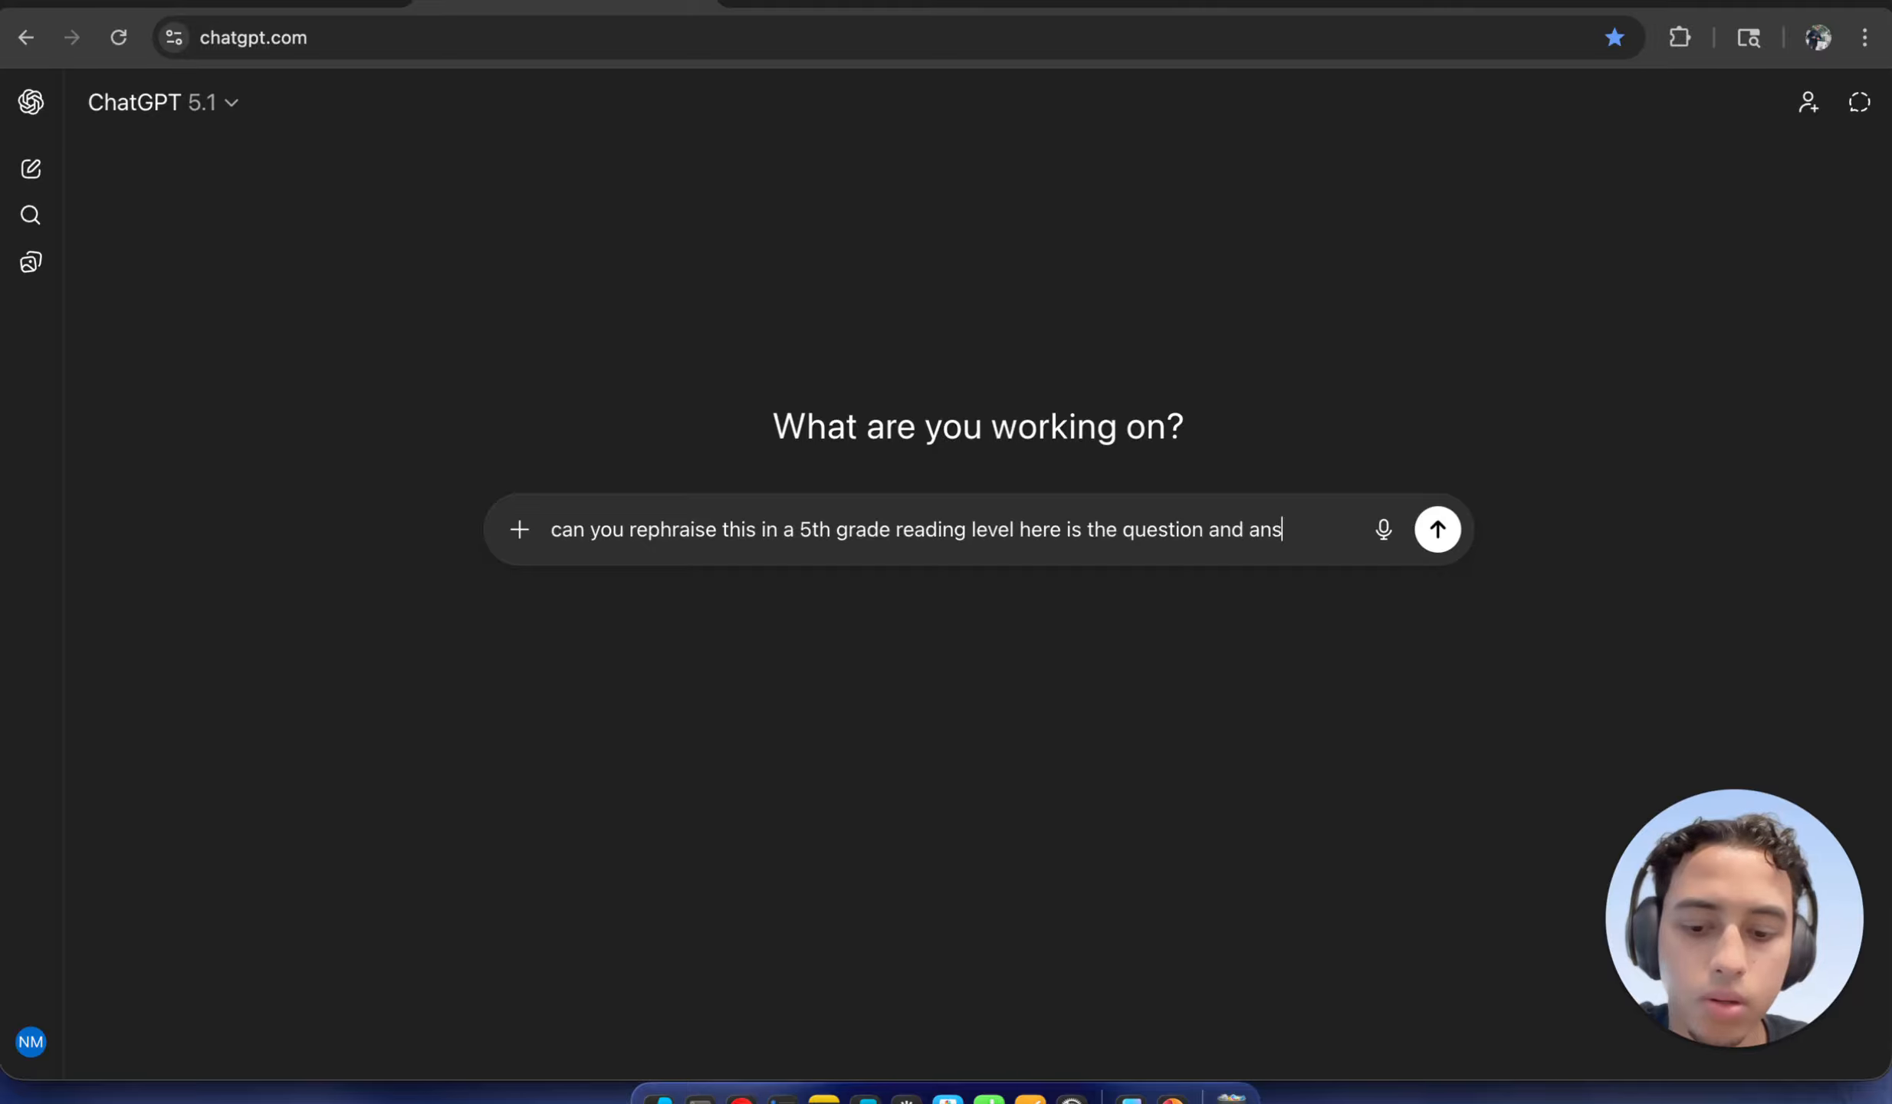
pyautogui.write('wer below')
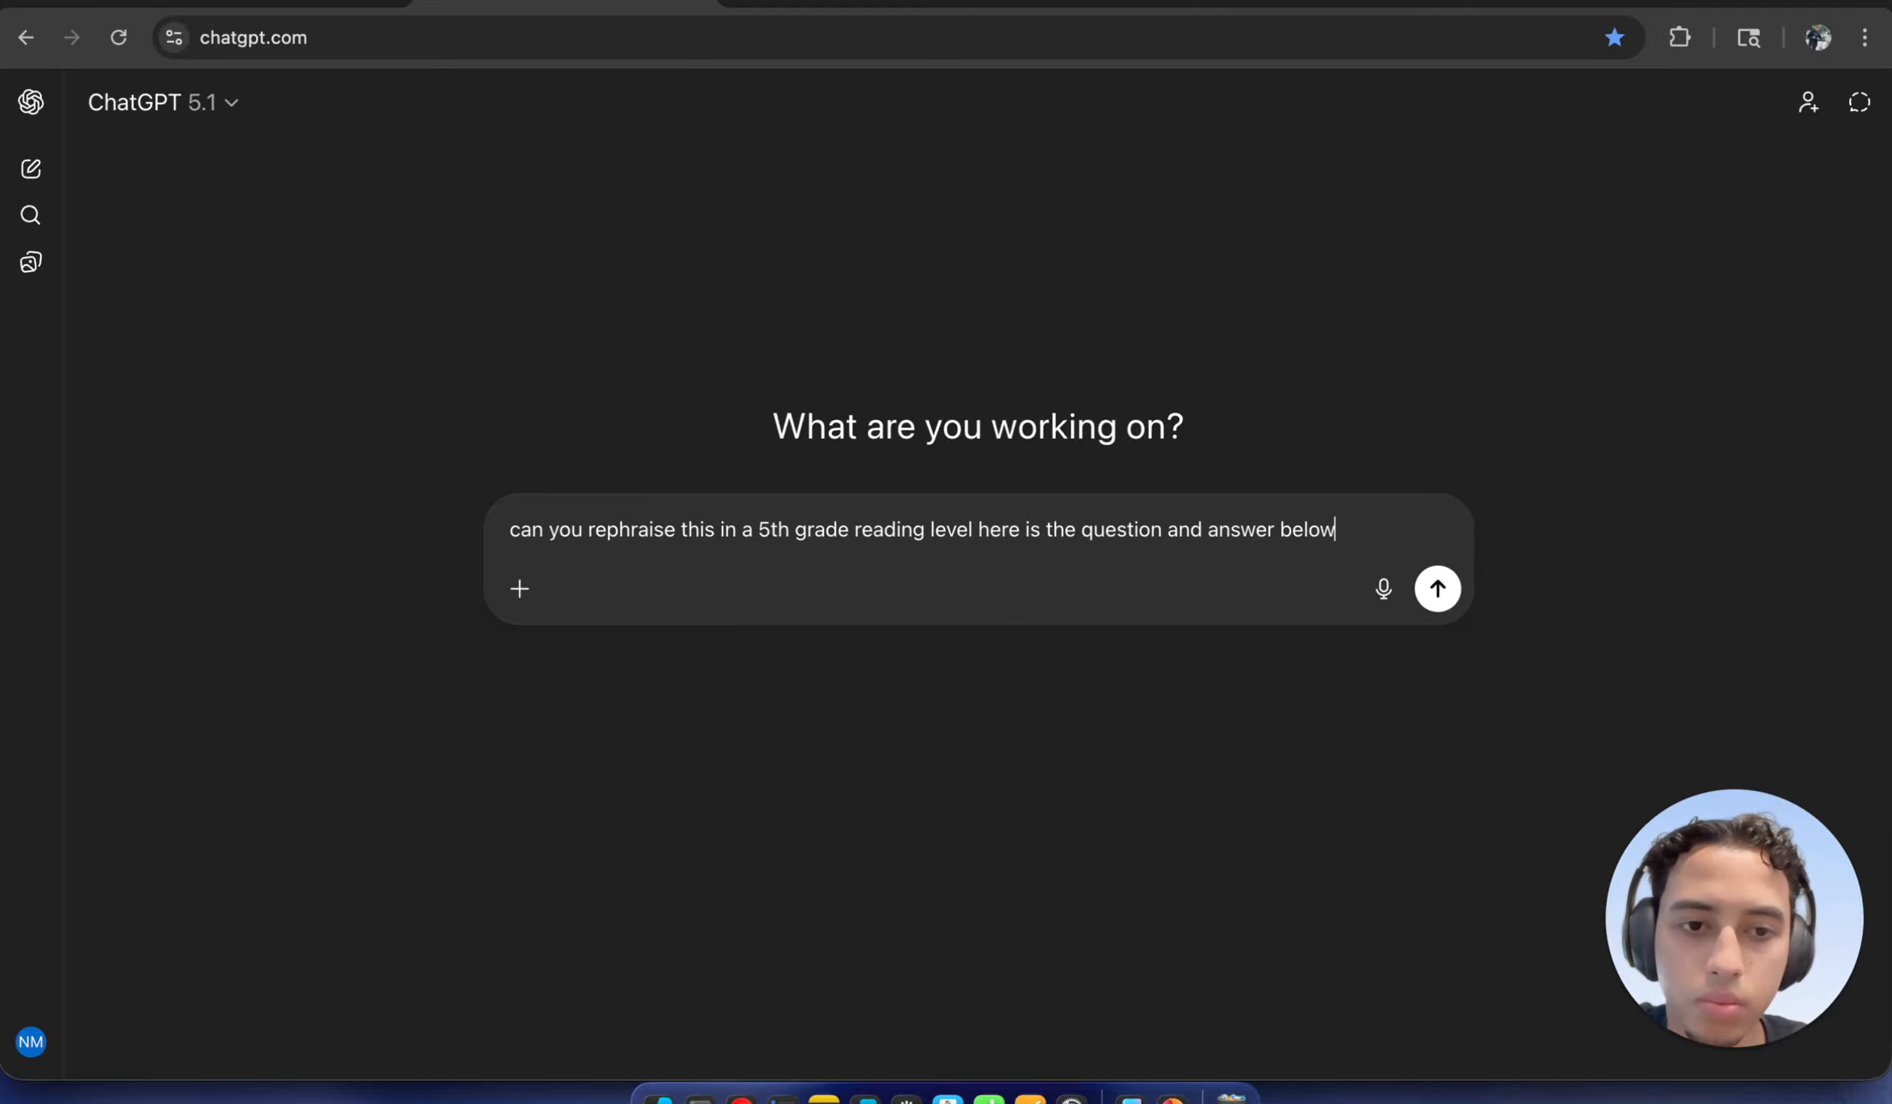
pyautogui.hotkey('shift', 'Return')
pyautogui.hotkey('shift', 'Return')
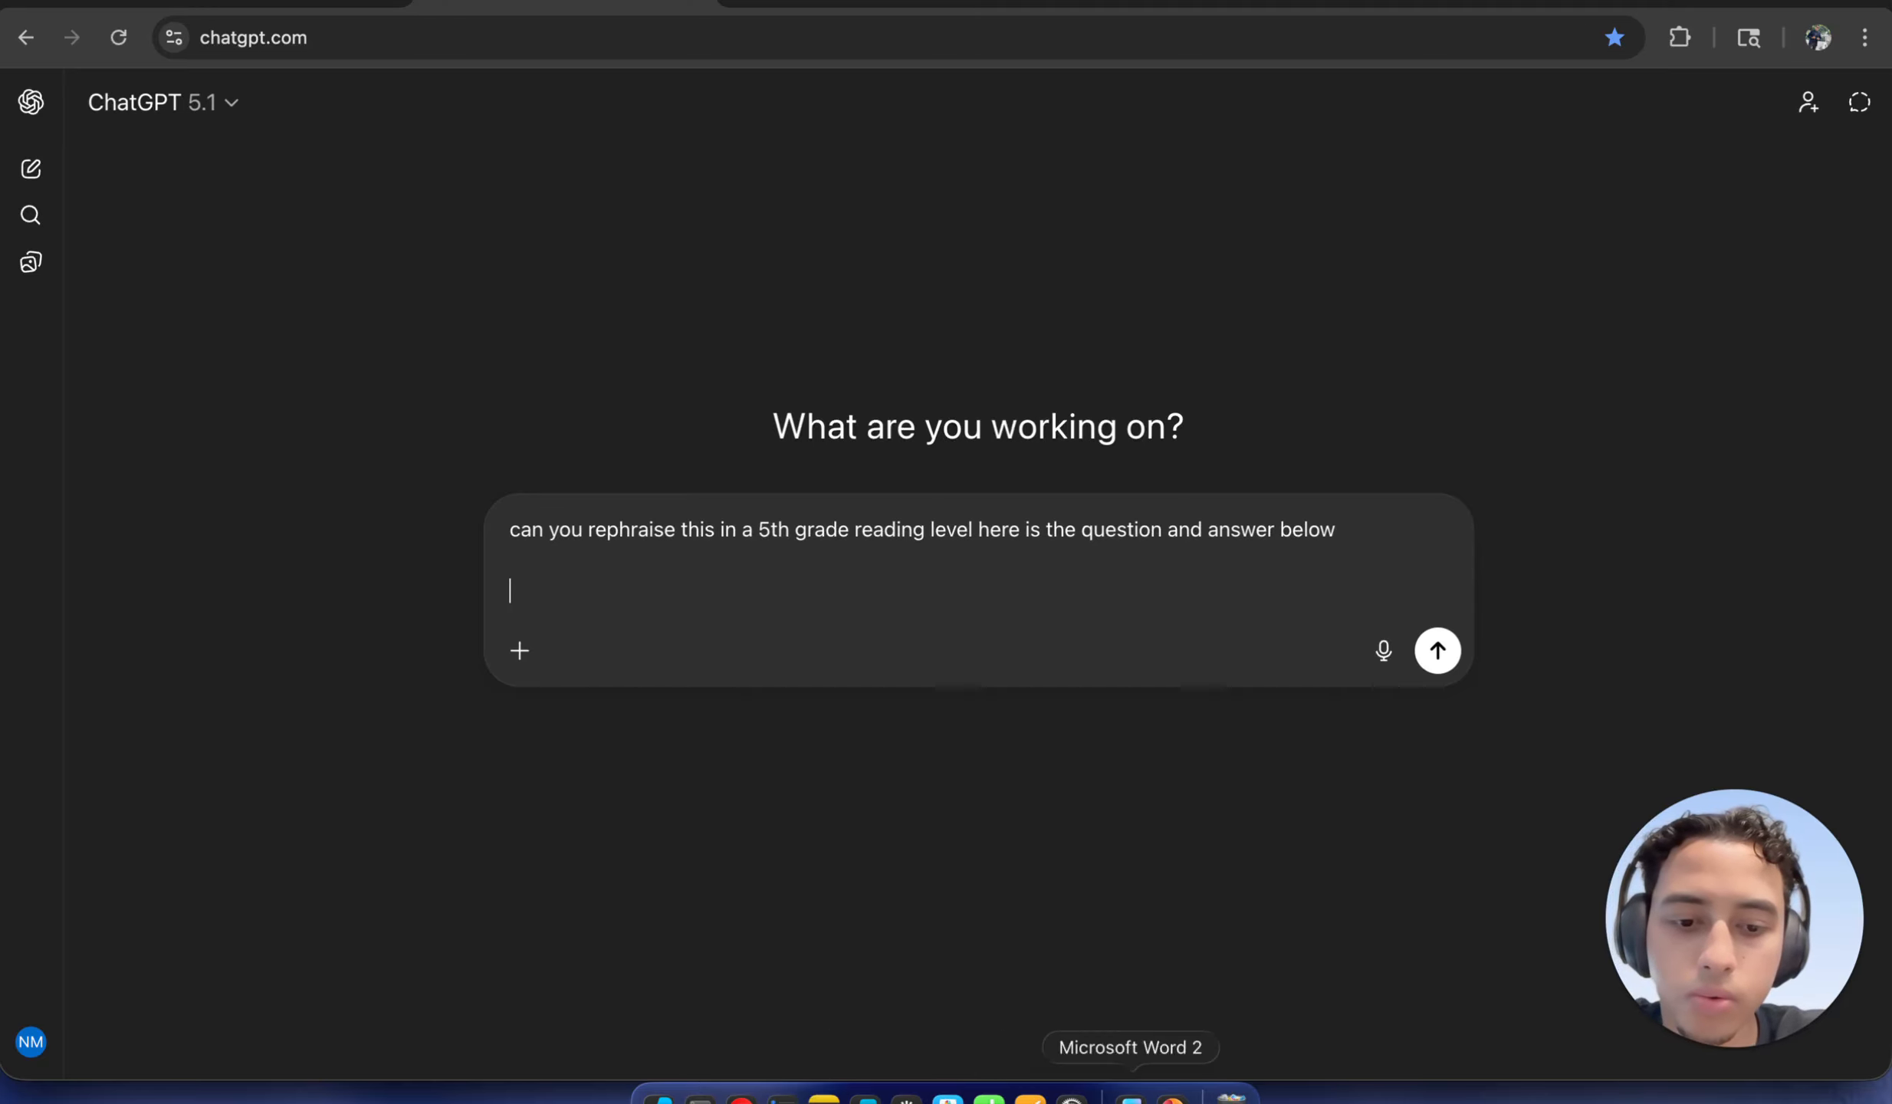
# Copy the "HOW does your product work?" question with its instructions from Word into the ChatGPT prompt, followed by a blank line
pyautogui.click(1130, 1096)
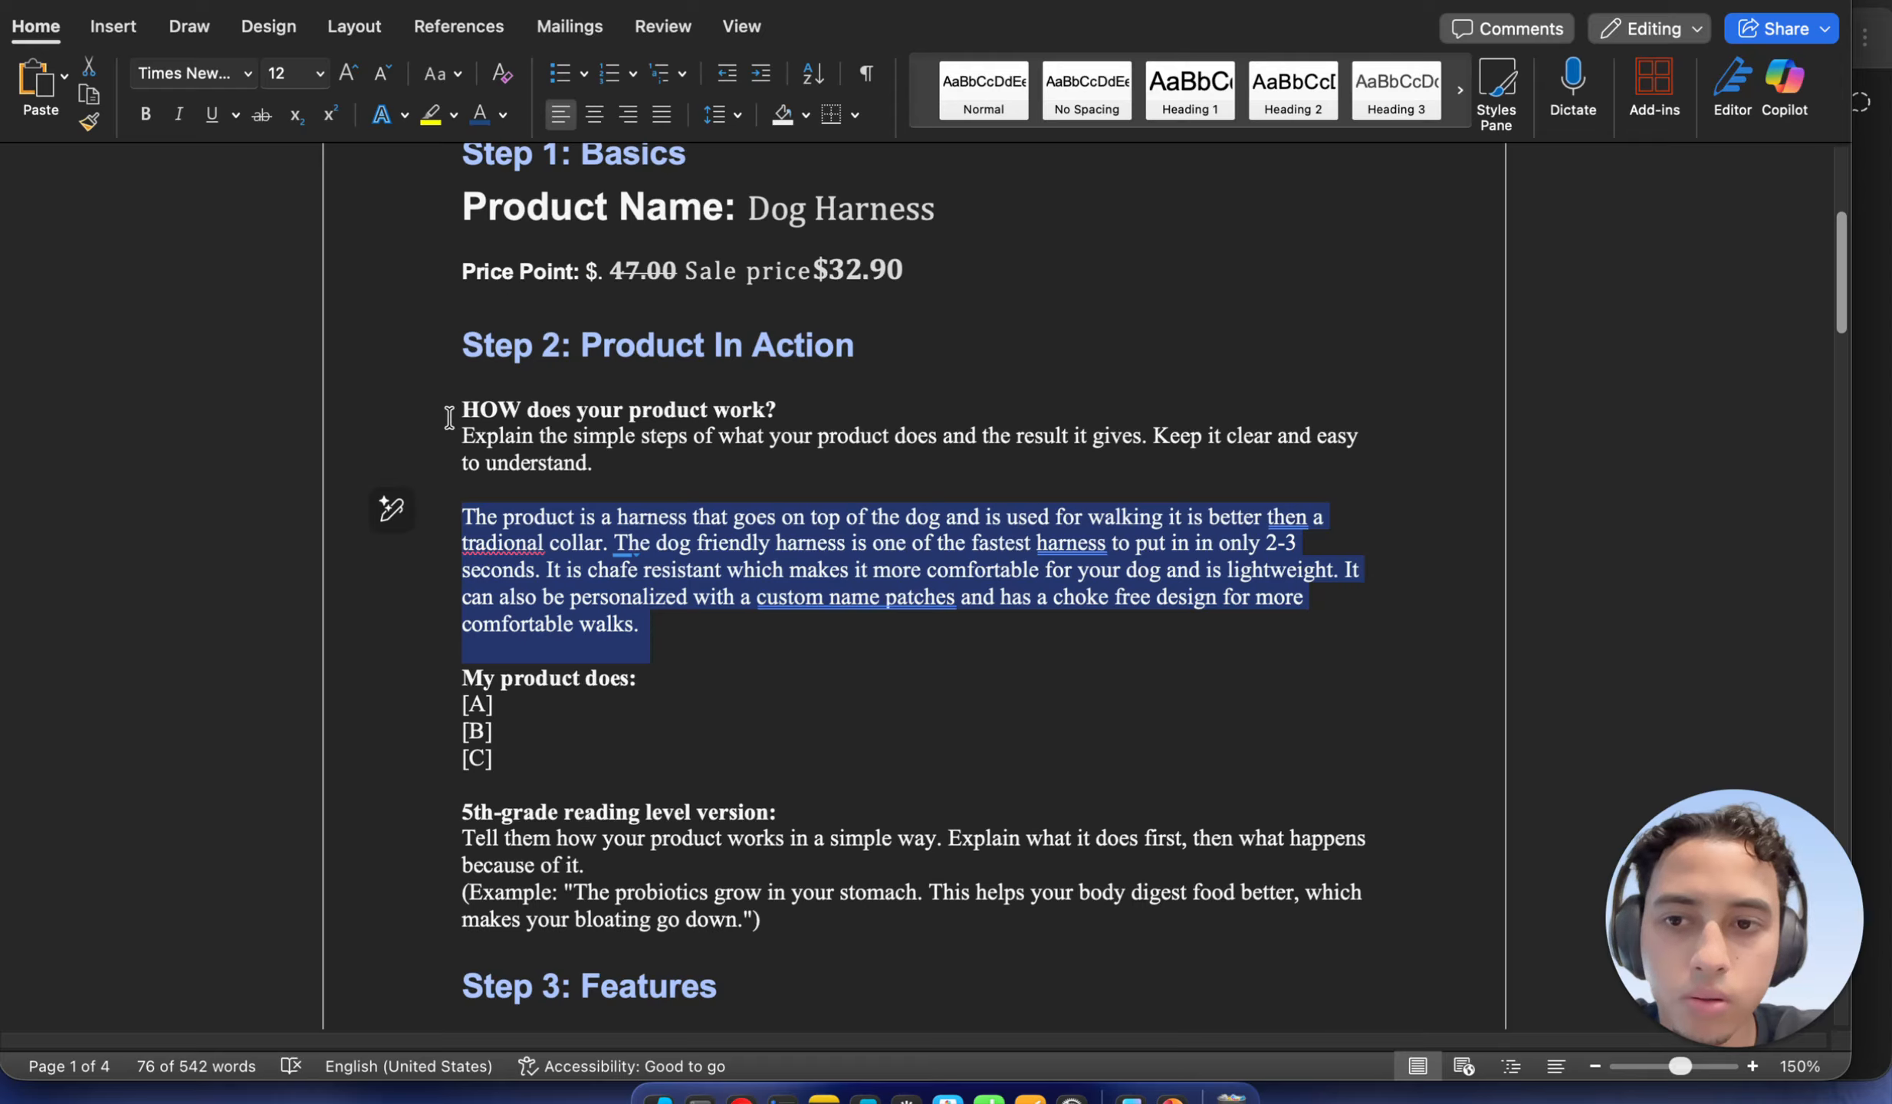
pyautogui.moveTo(451, 418); pyautogui.dragTo(610, 453)
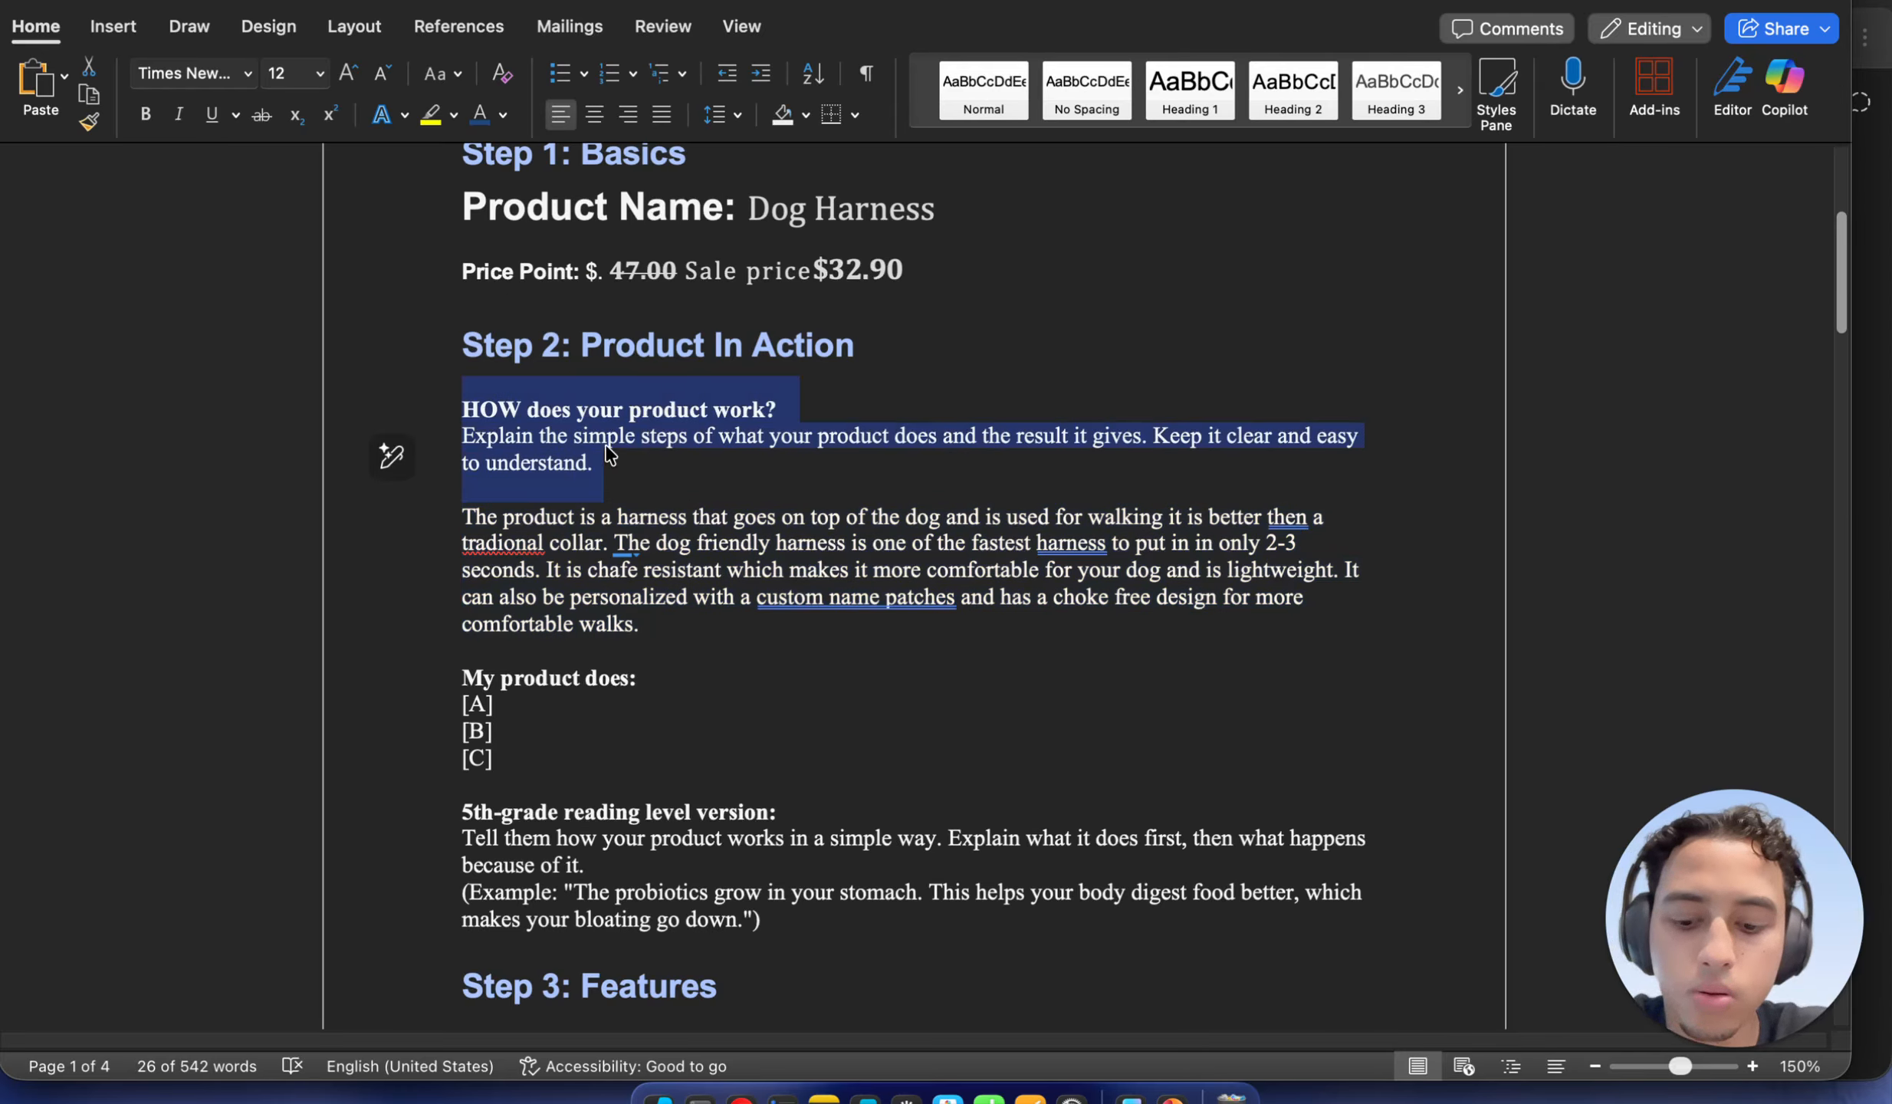
pyautogui.rightClick(609, 454)
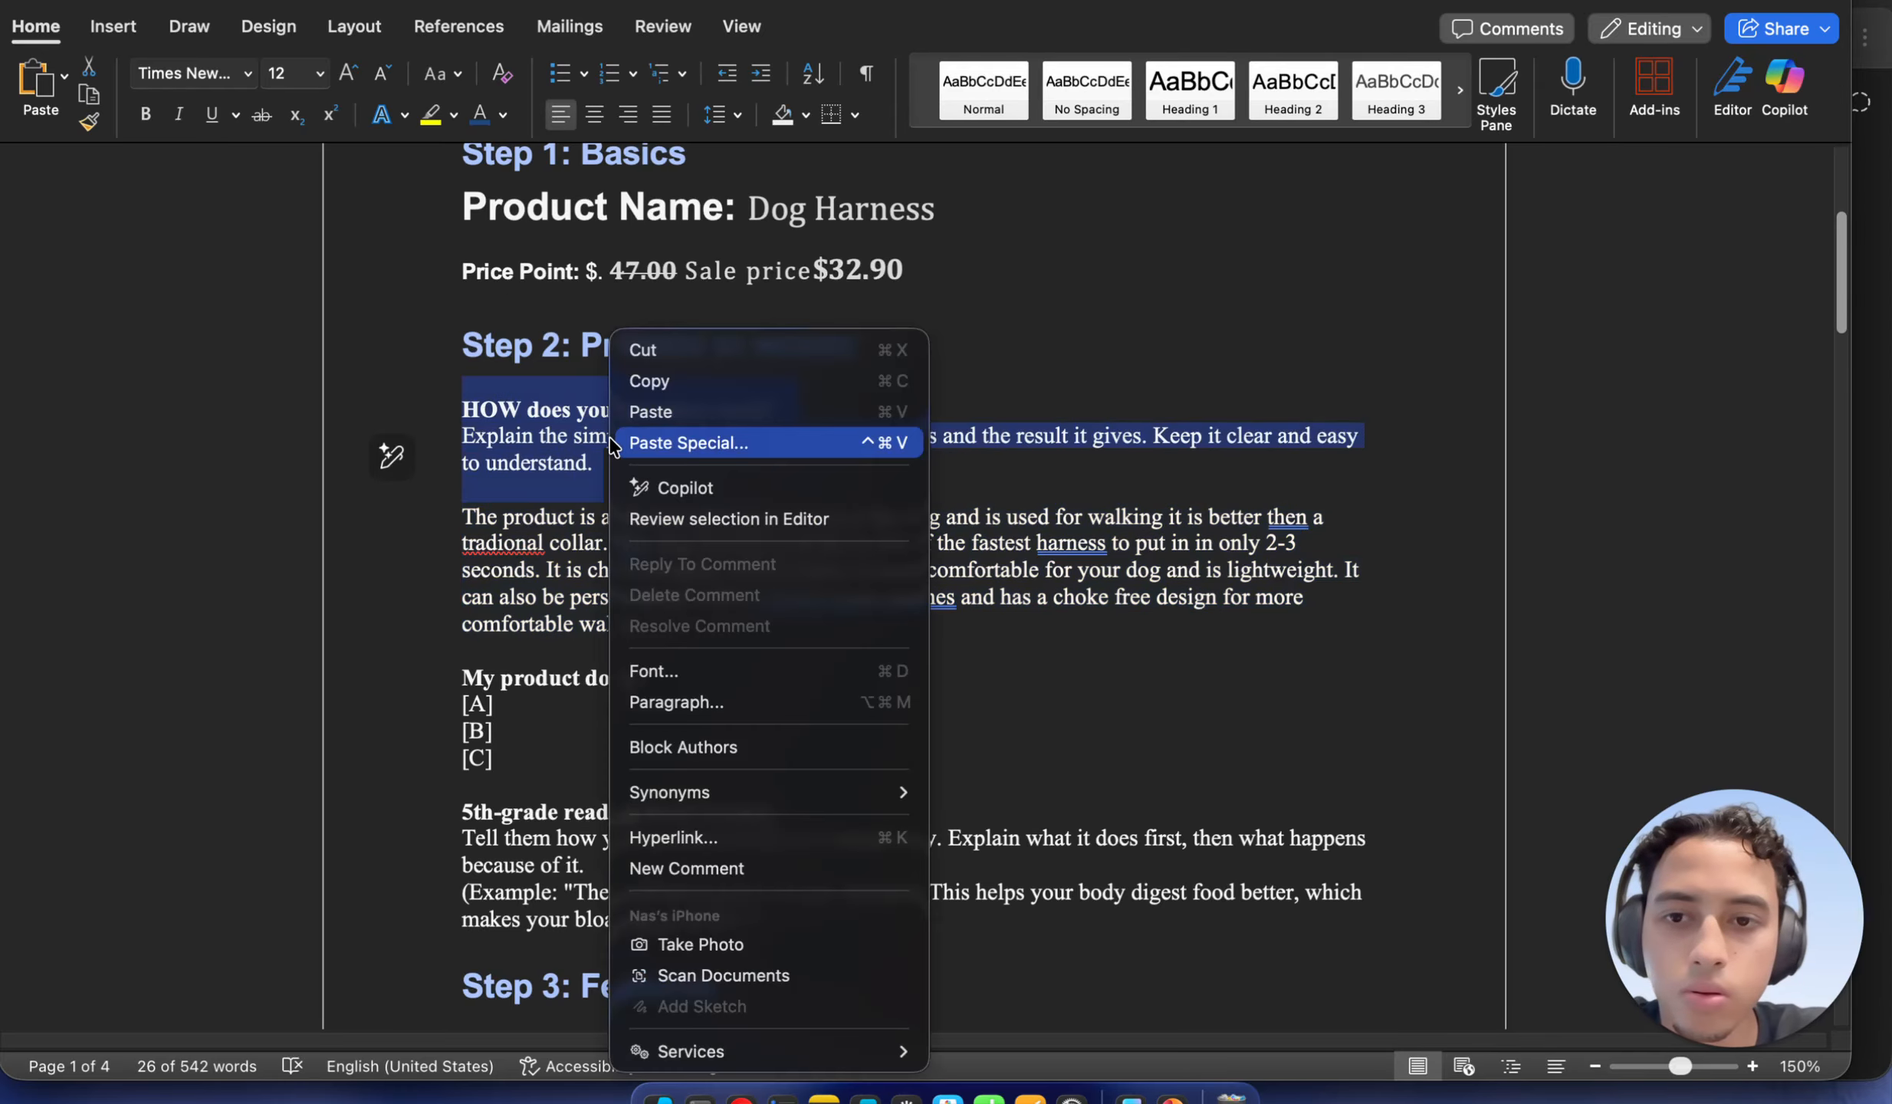
pyautogui.click(669, 385)
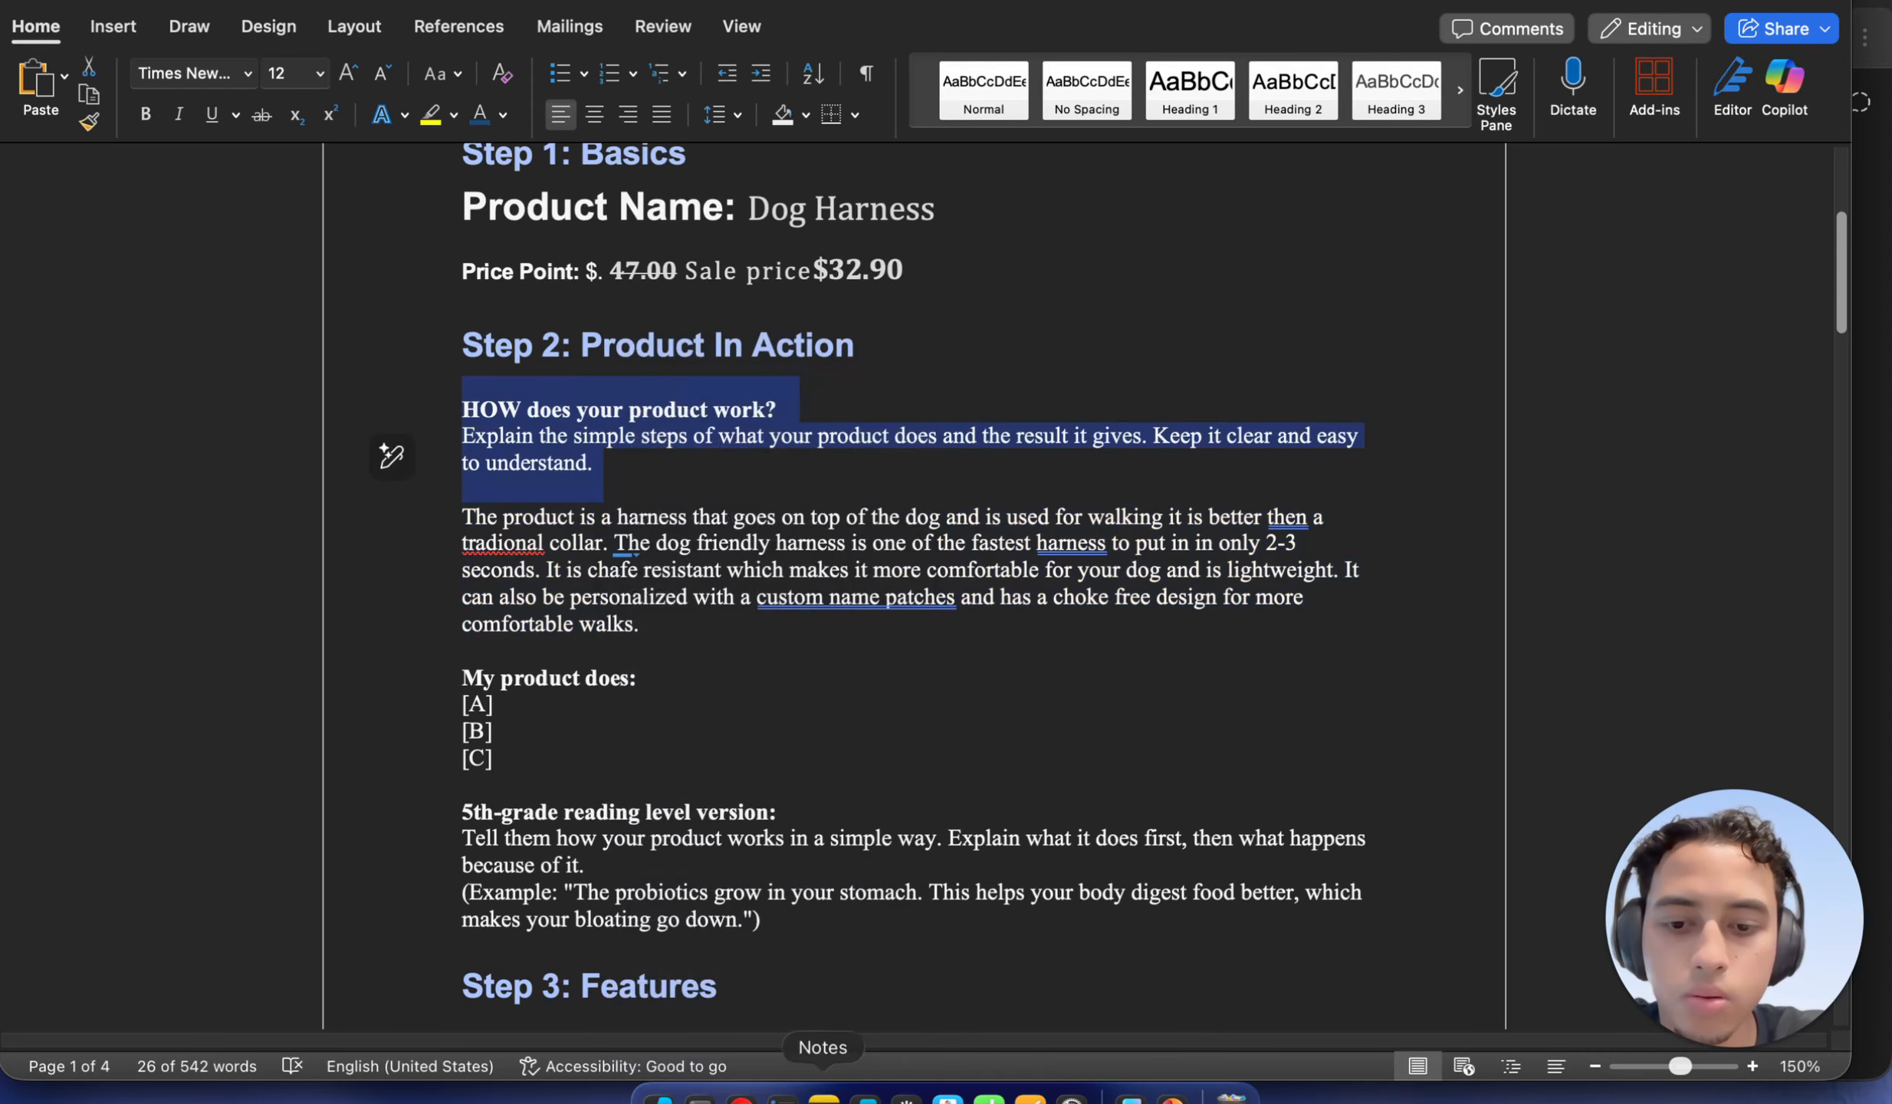
pyautogui.click(700, 1098)
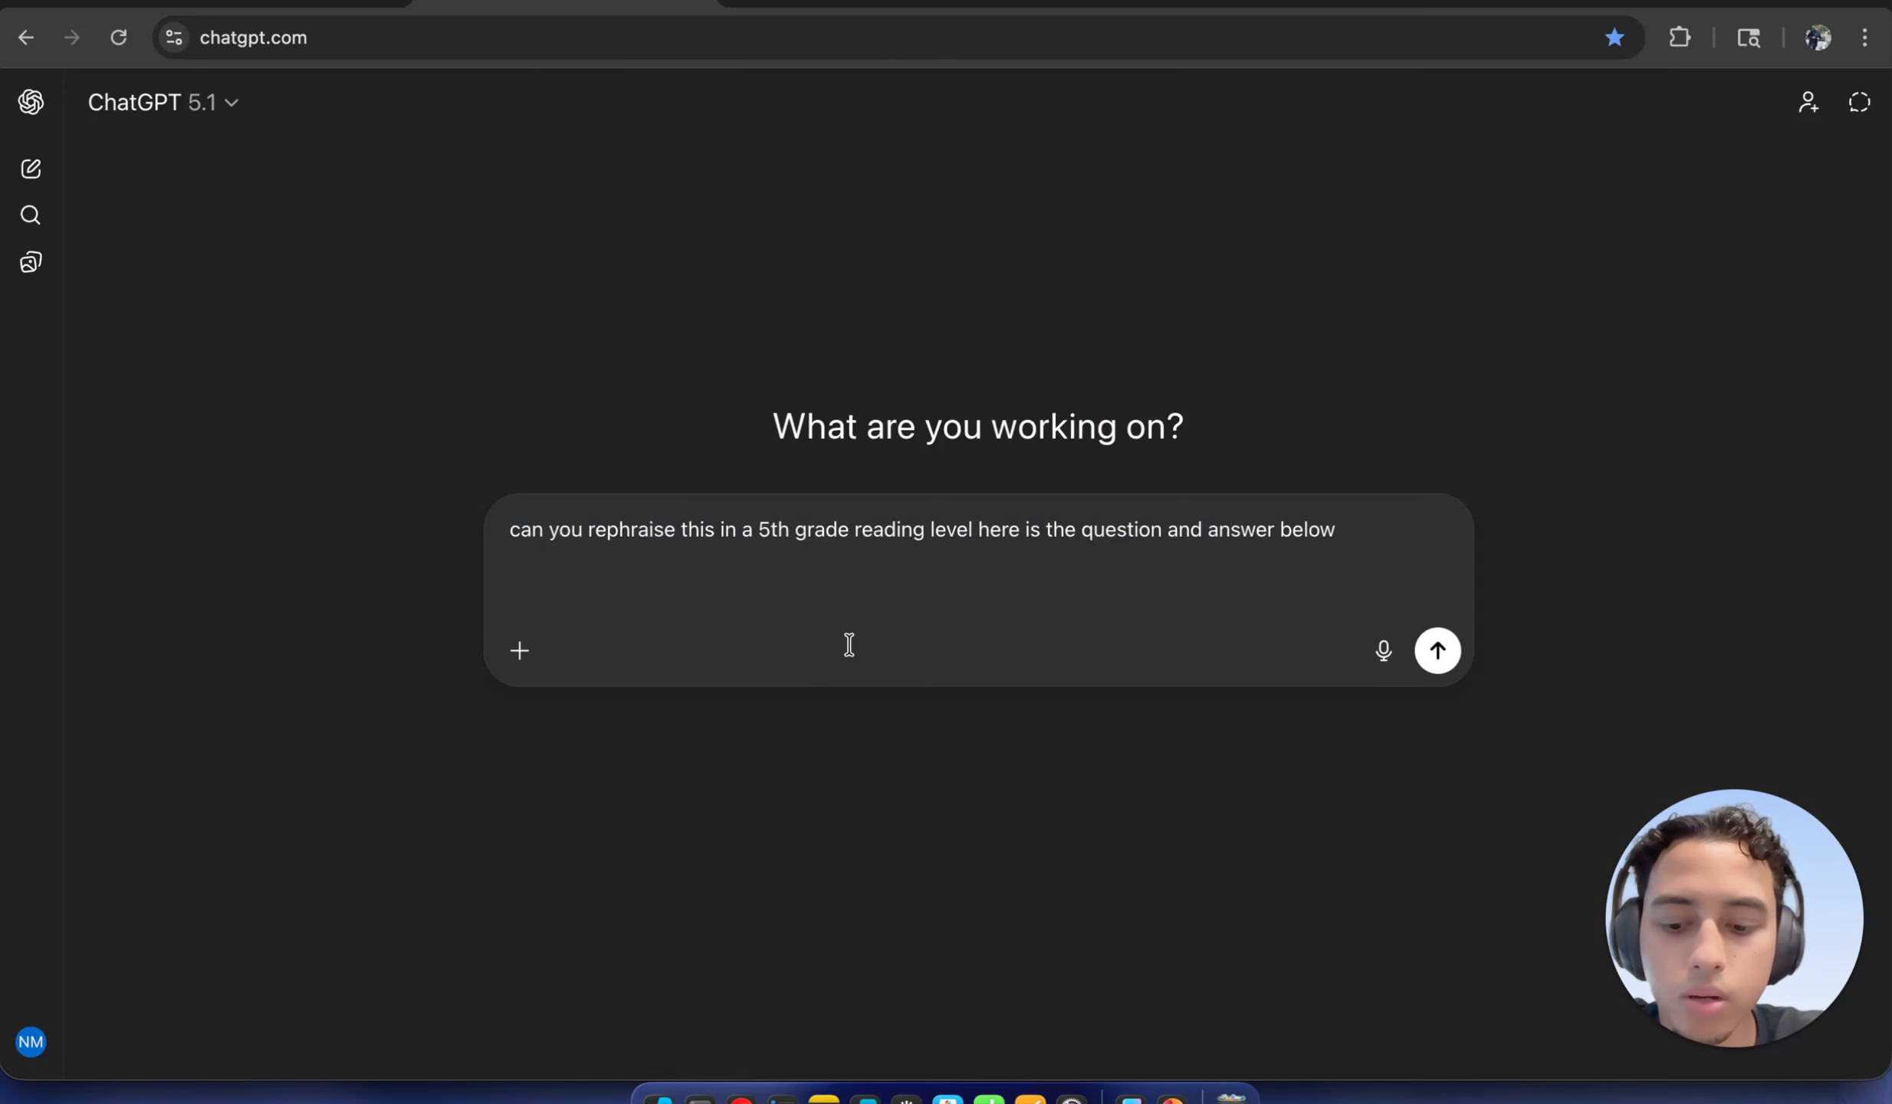
pyautogui.rightClick(864, 592)
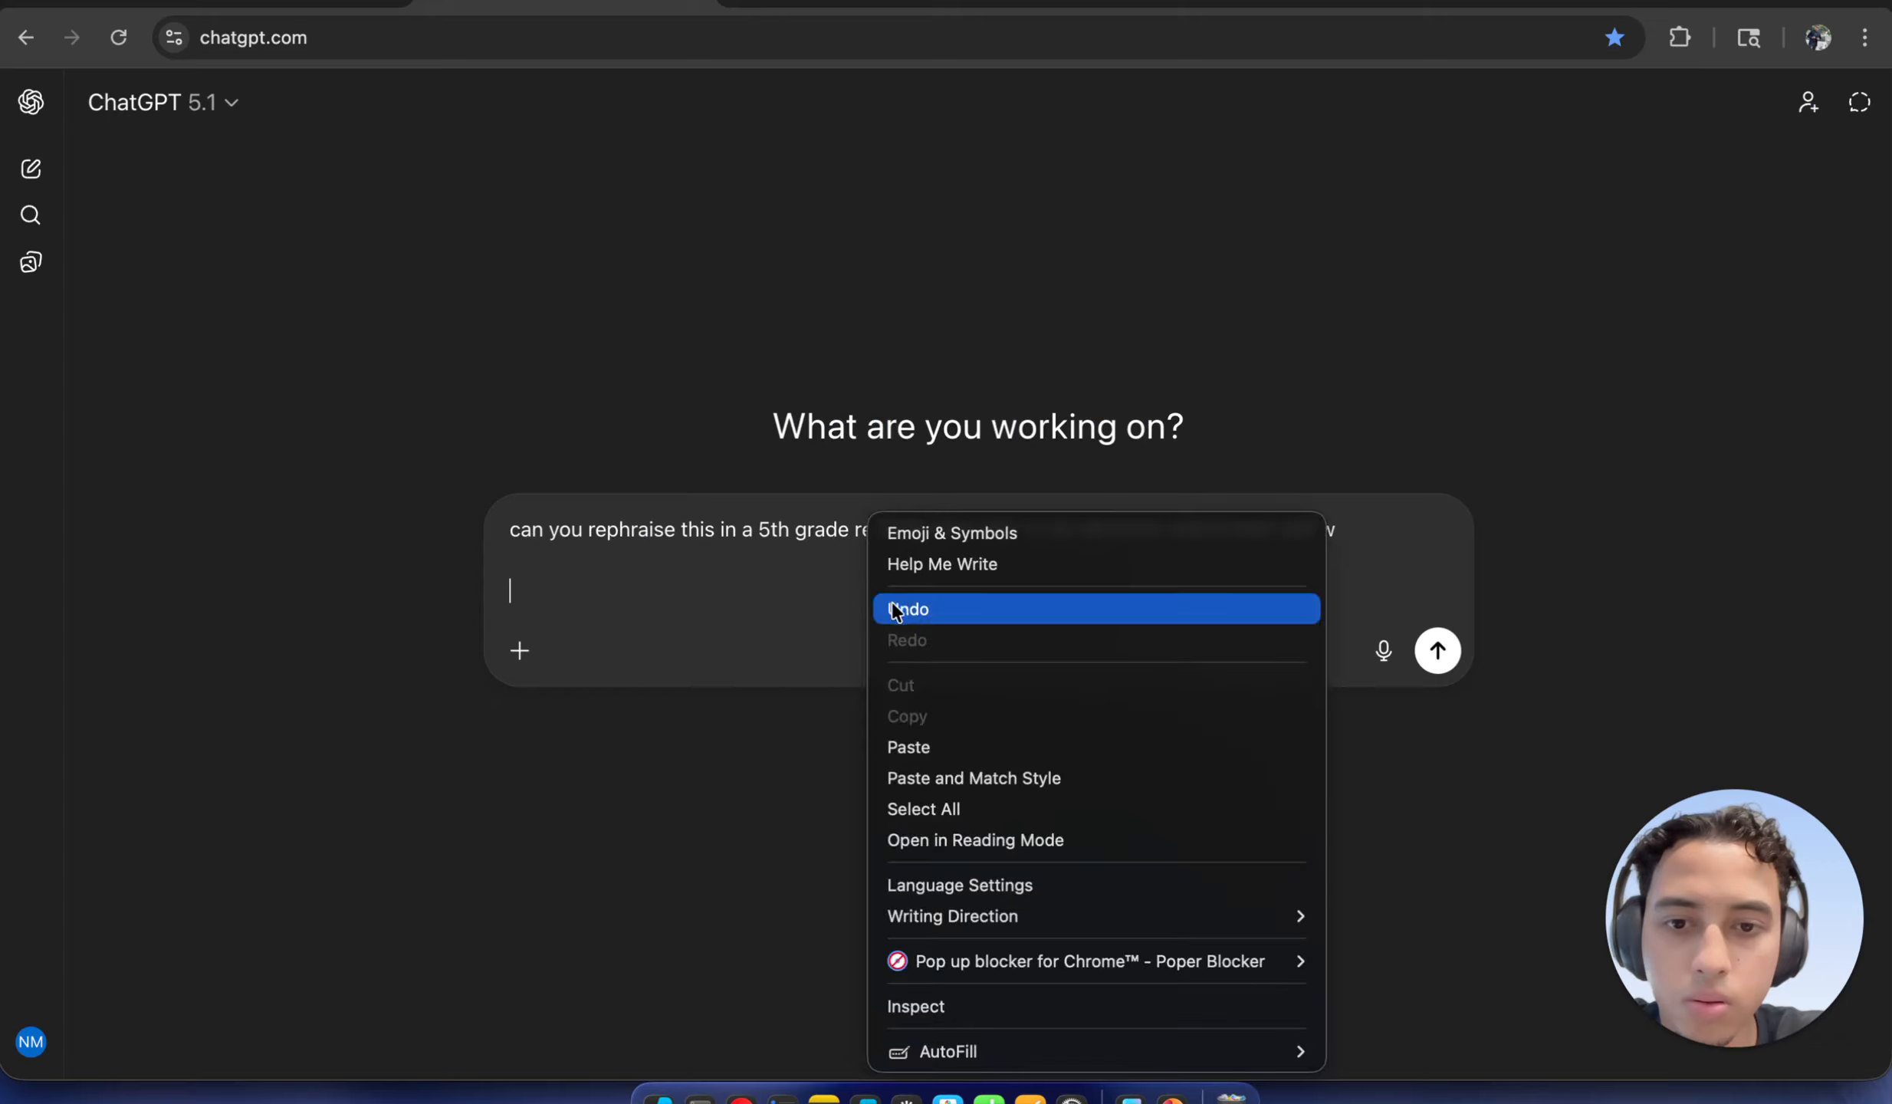
pyautogui.click(920, 734)
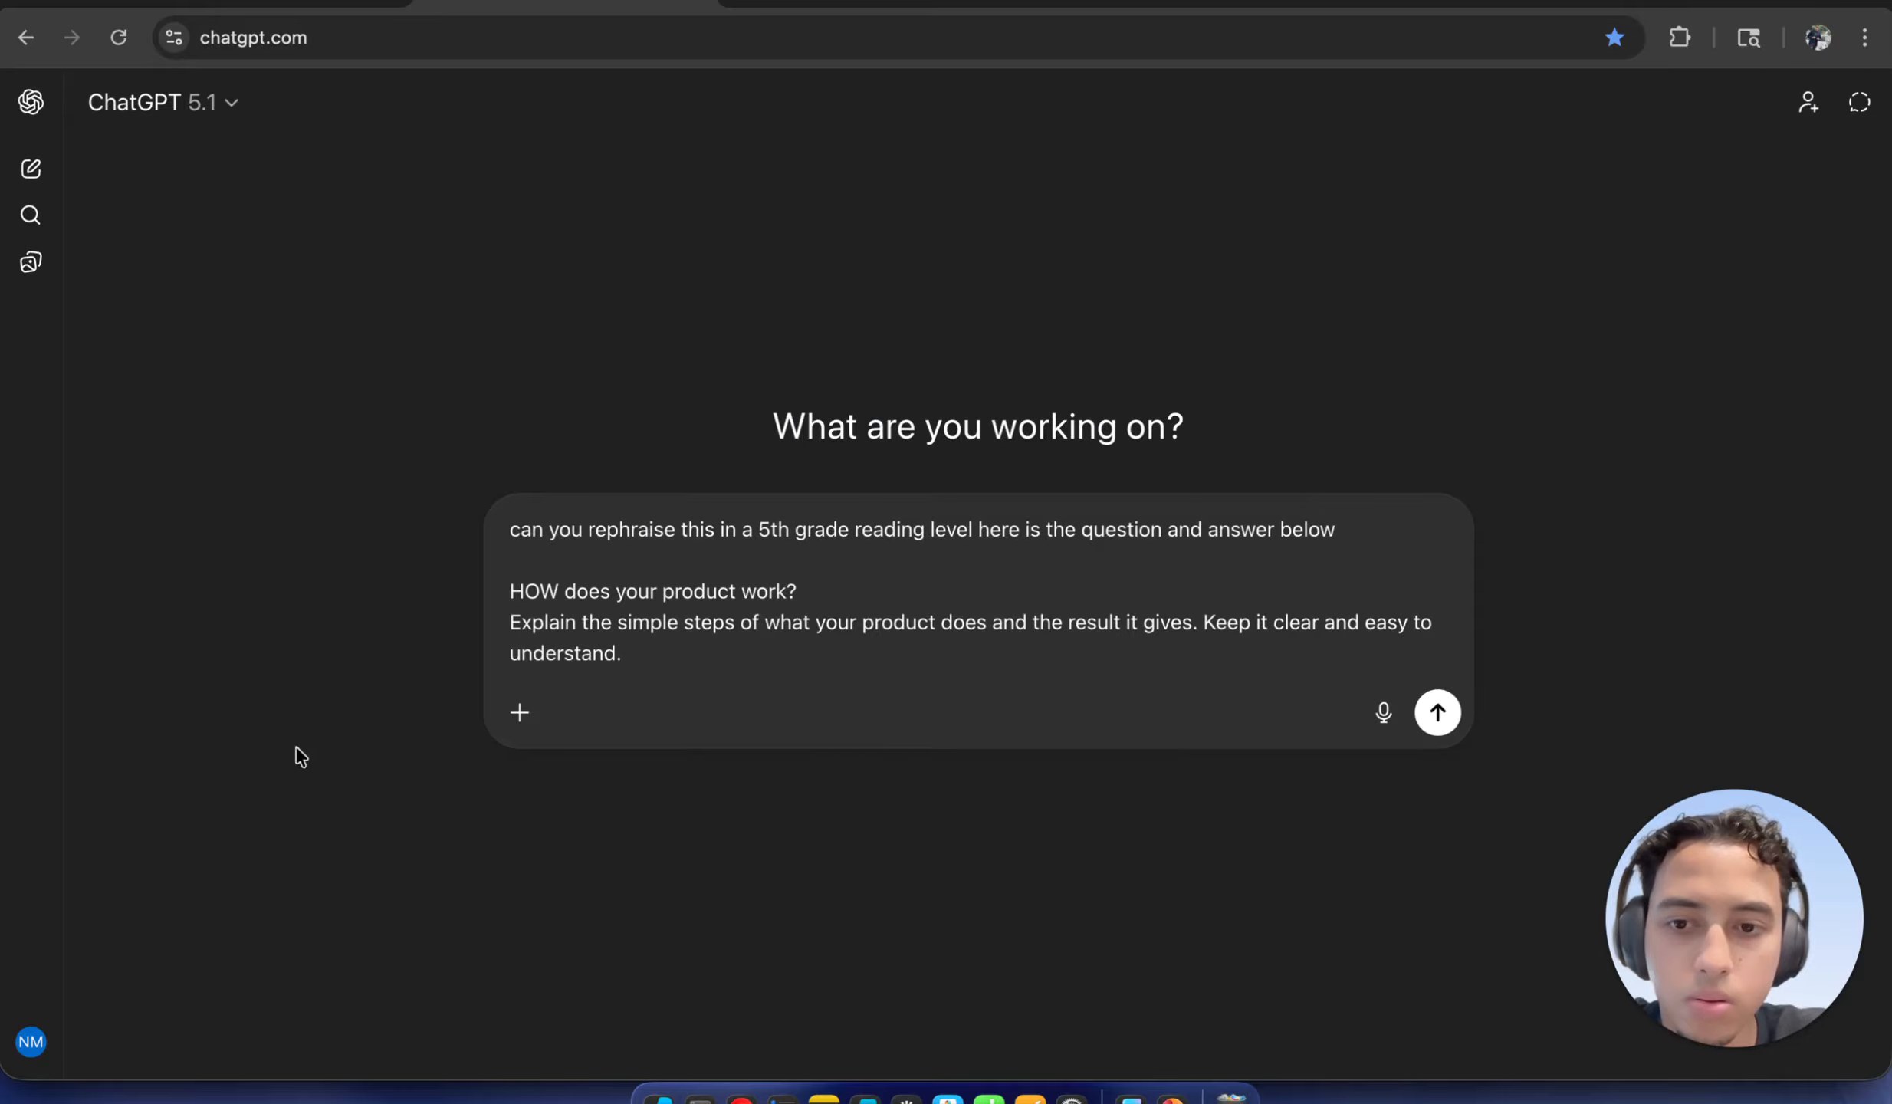
pyautogui.hotkey('shift', 'Return')
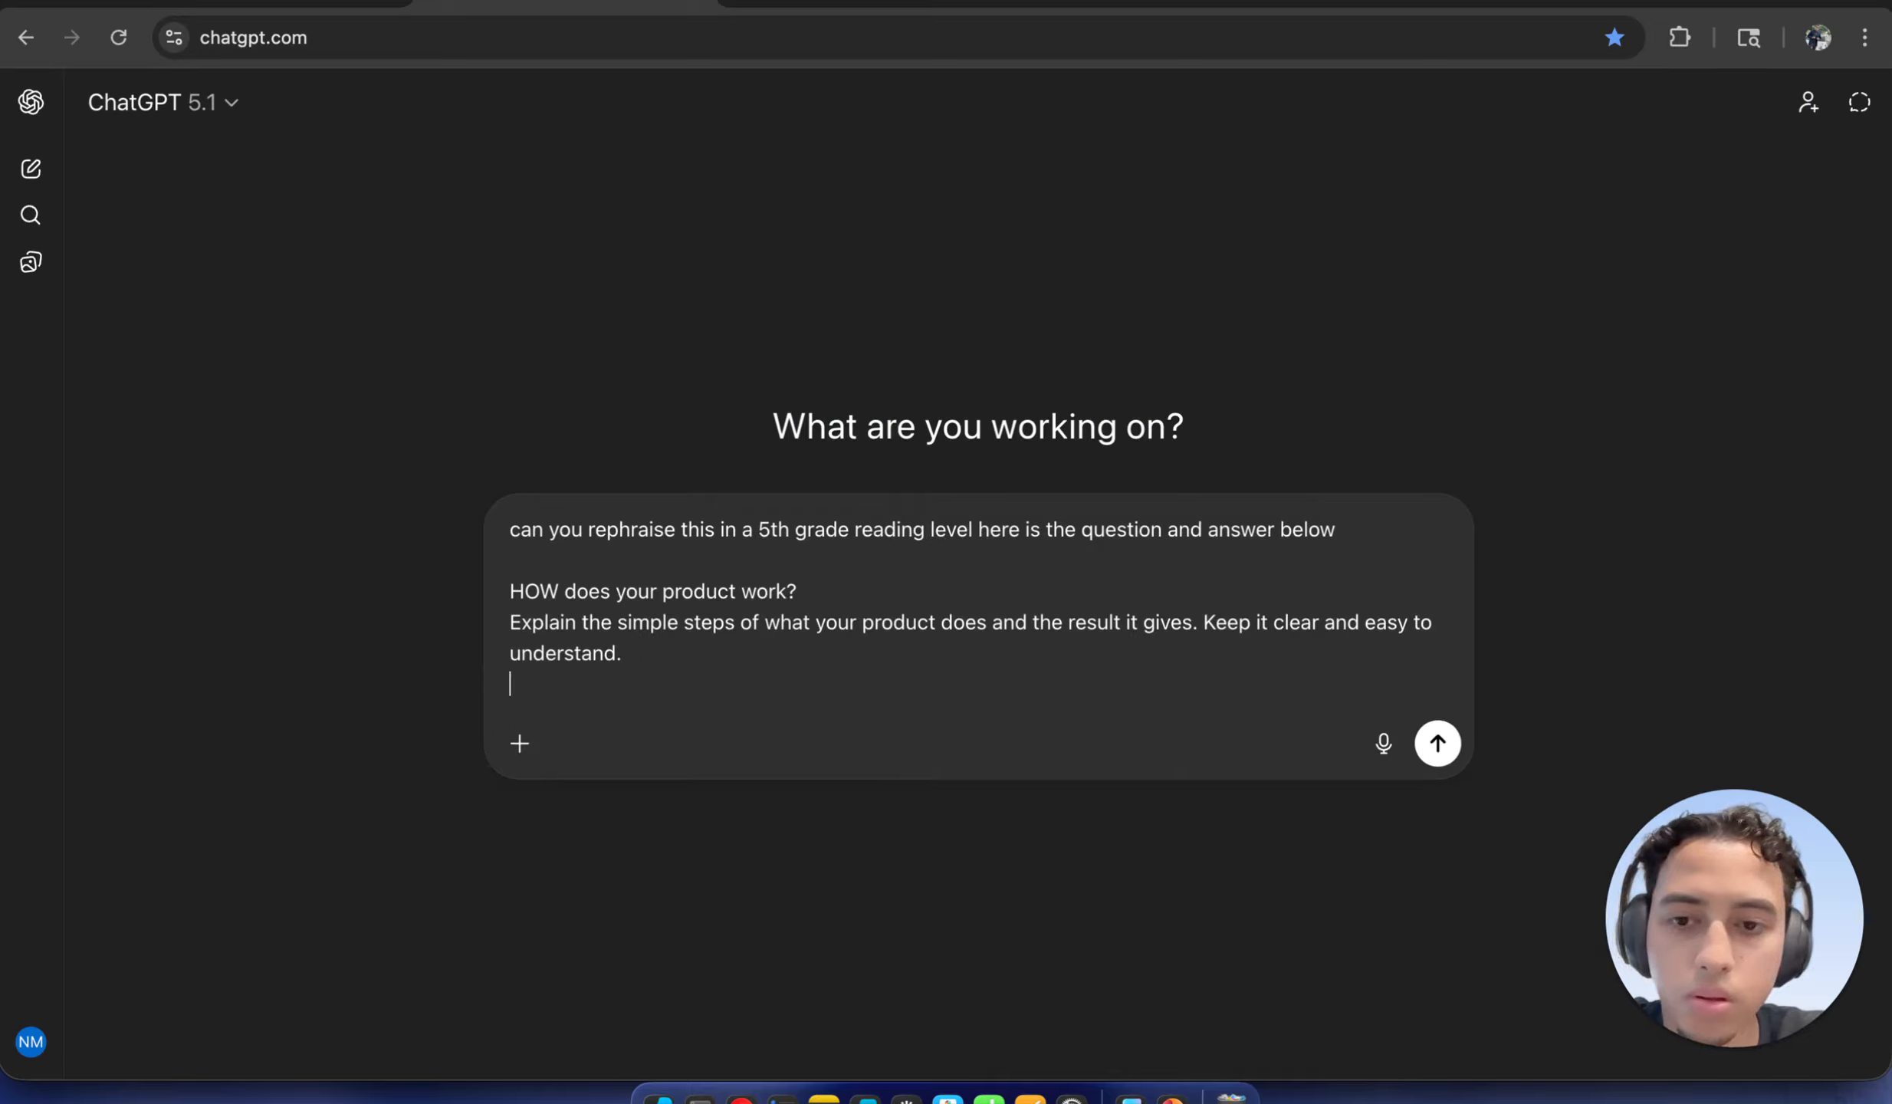
pyautogui.hotkey('shift', 'Return')
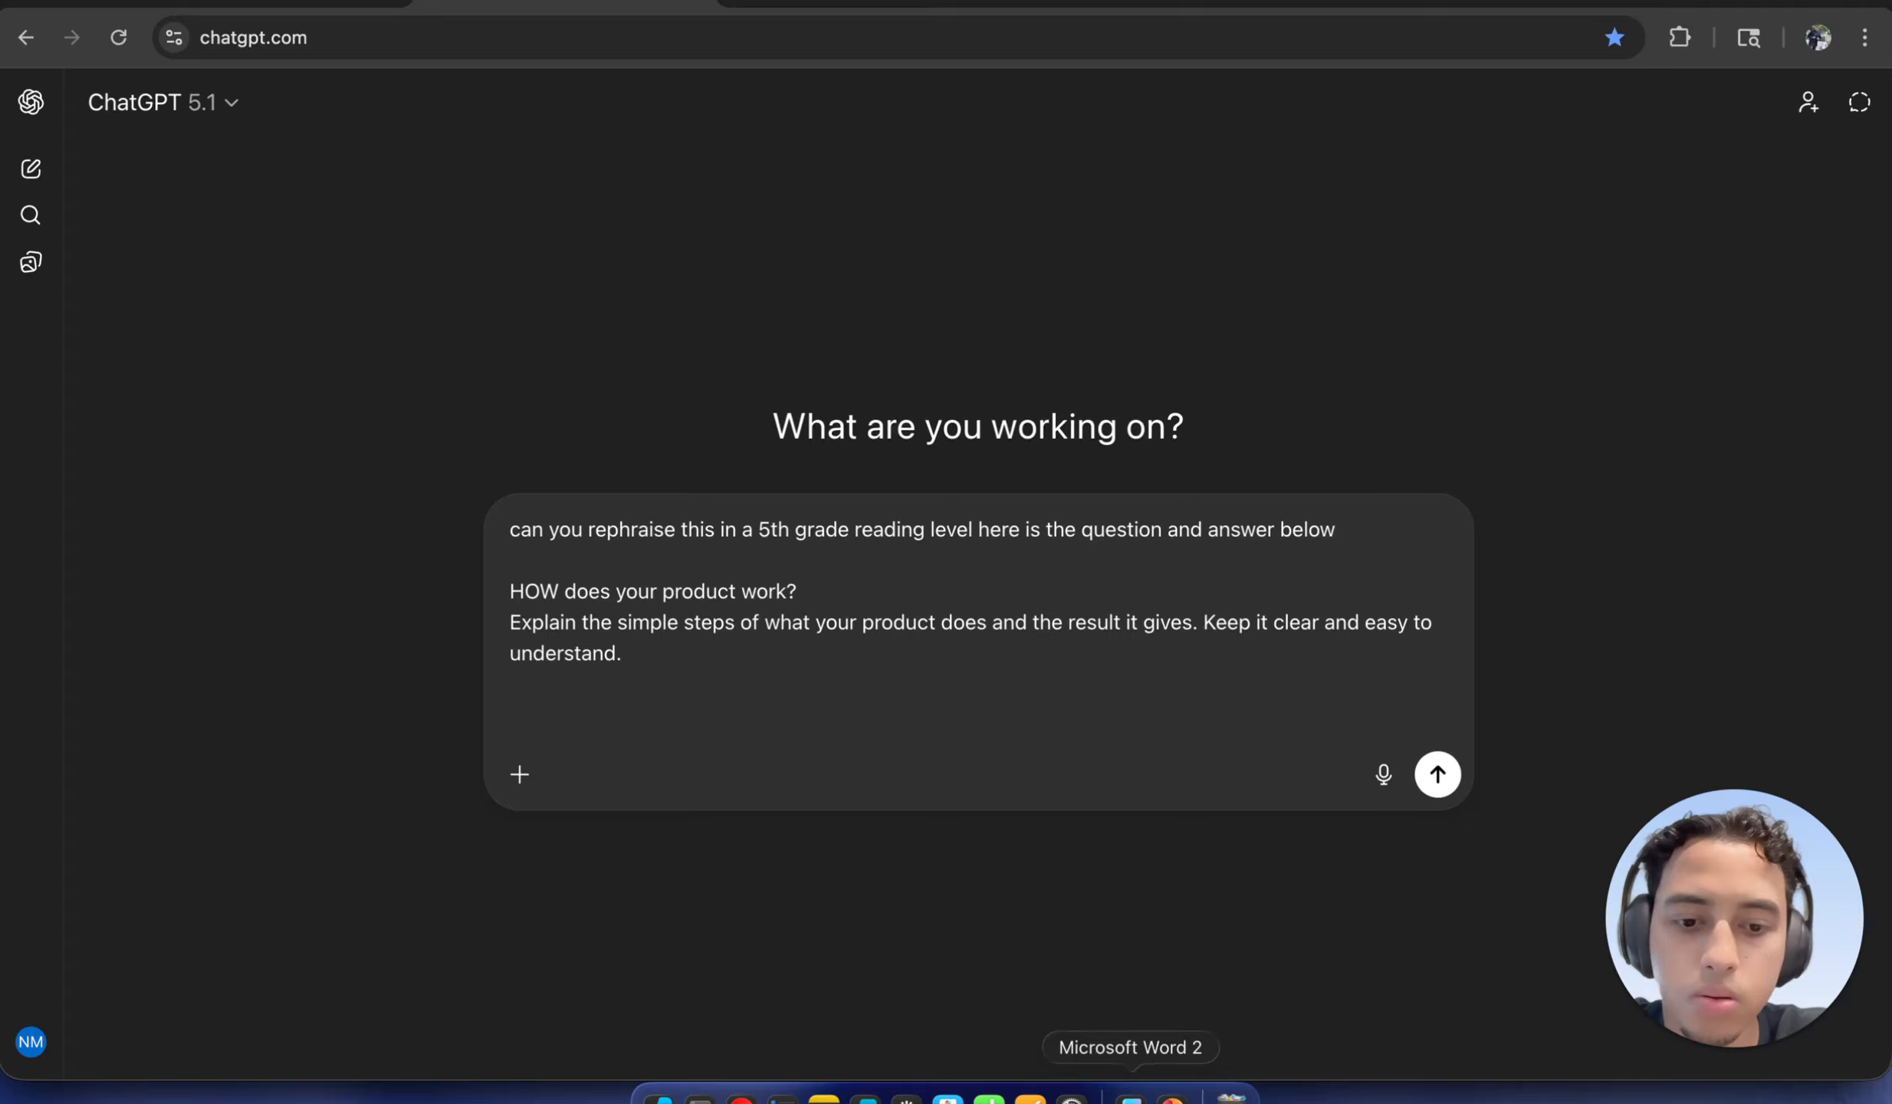
# Copy the HOW answer paragraph from Word to the end of the ChatGPT prompt and send it to get the rephrased answer
pyautogui.click(1131, 1098)
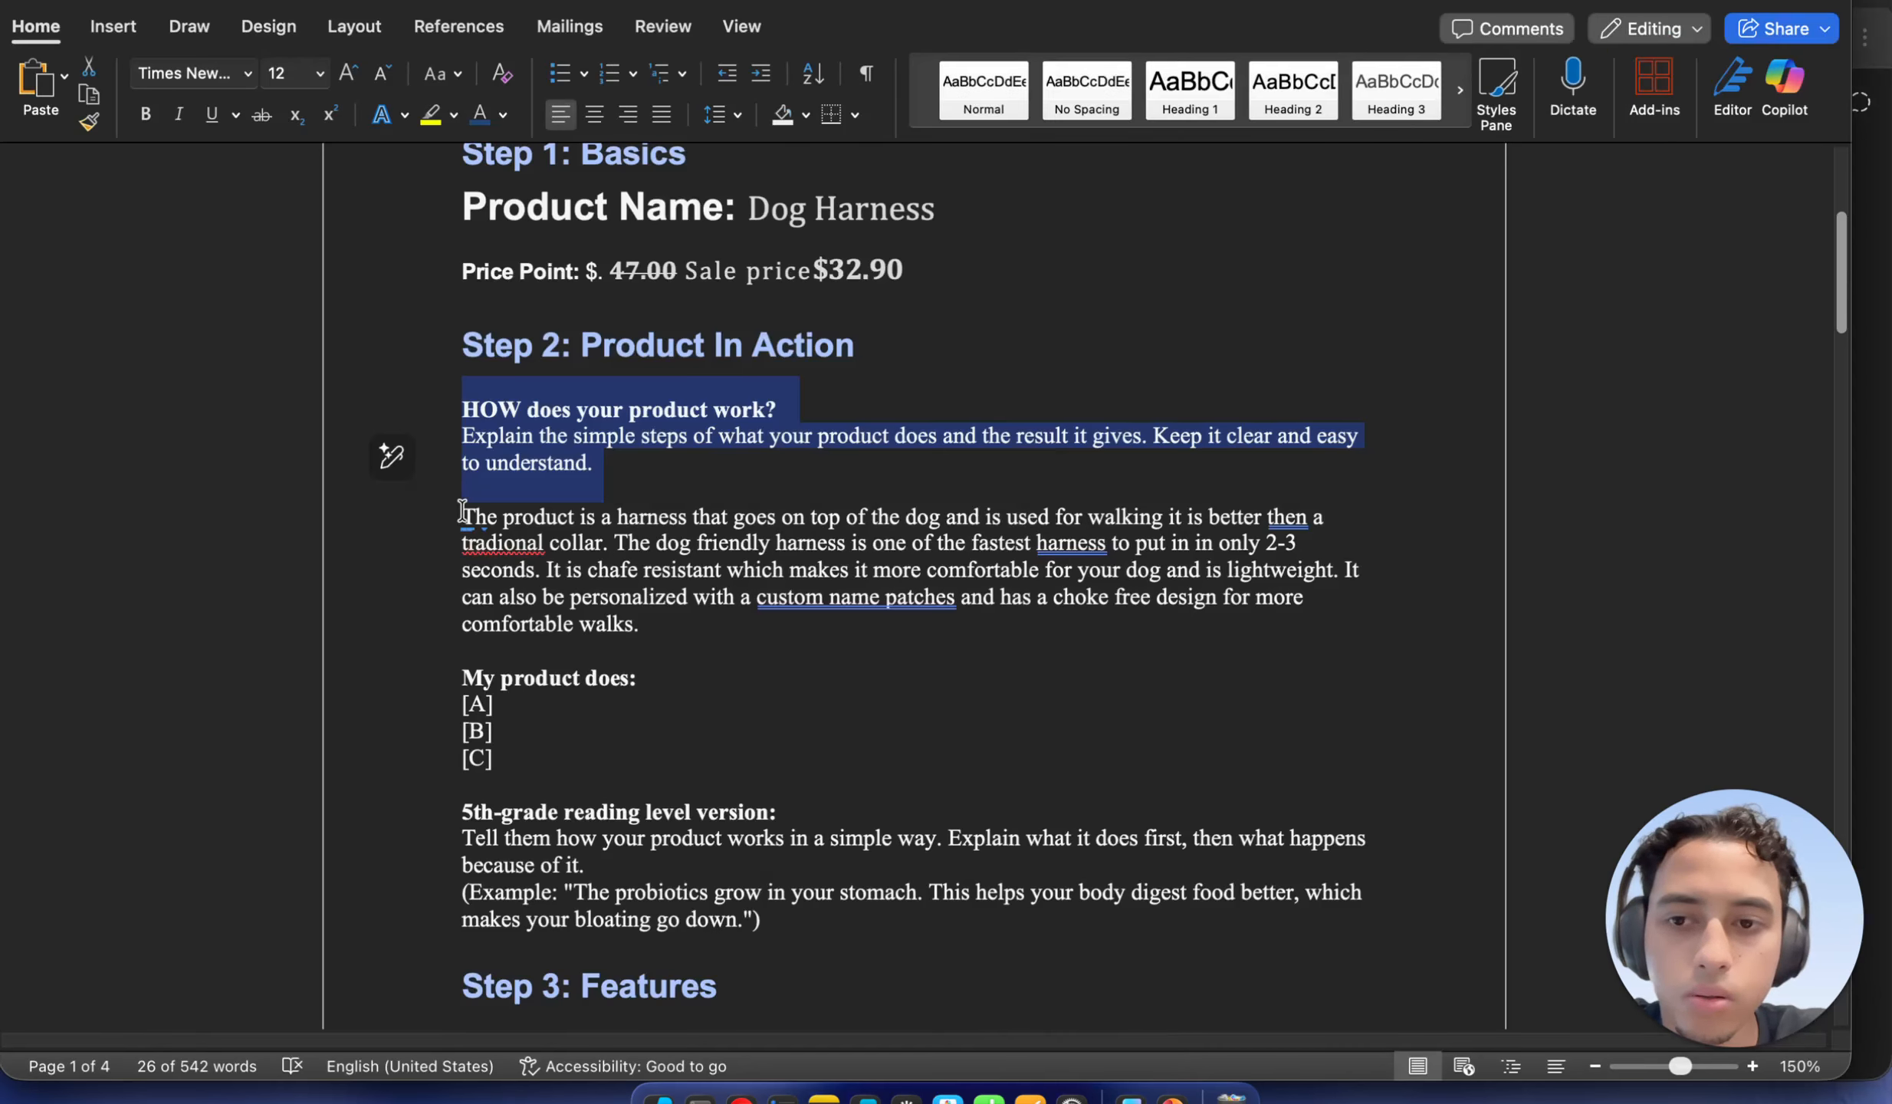
pyautogui.moveTo(463, 512); pyautogui.dragTo(687, 617)
pyautogui.rightClick(687, 617)
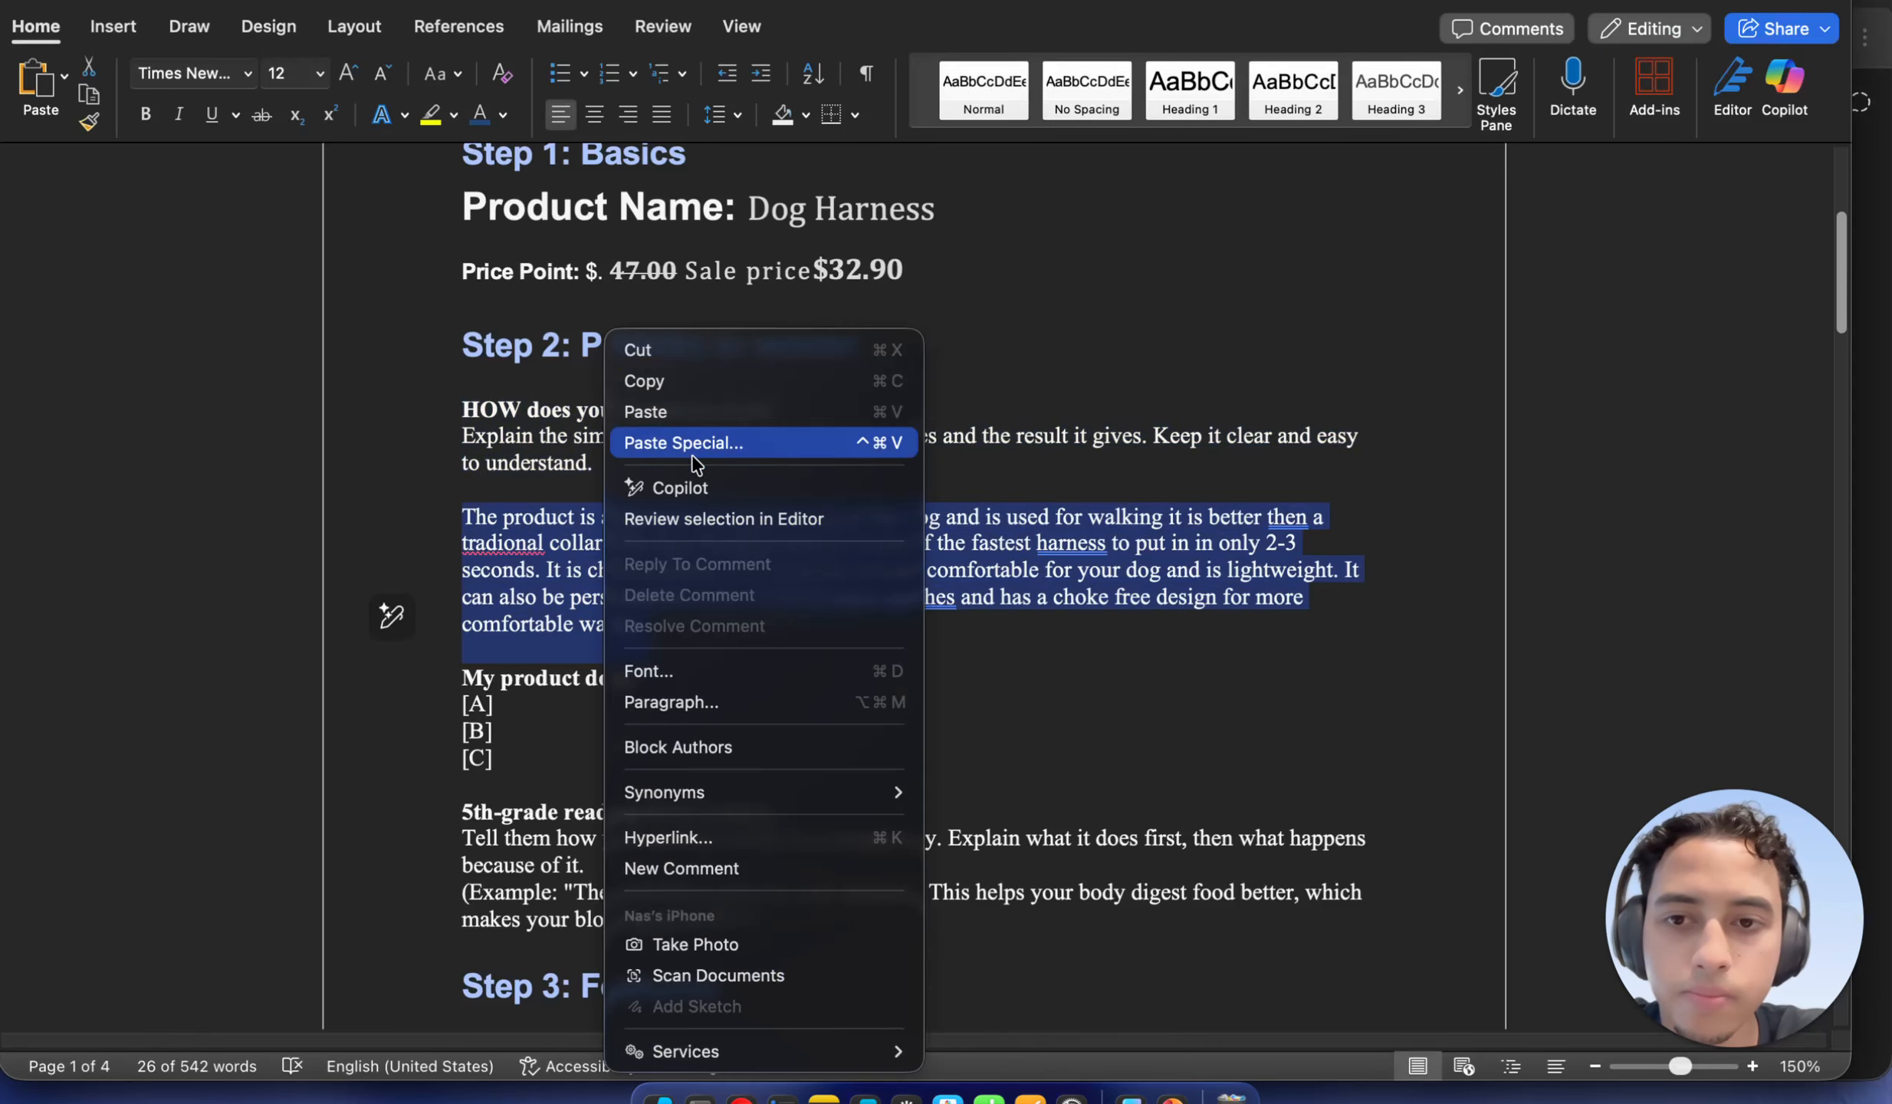
pyautogui.click(693, 381)
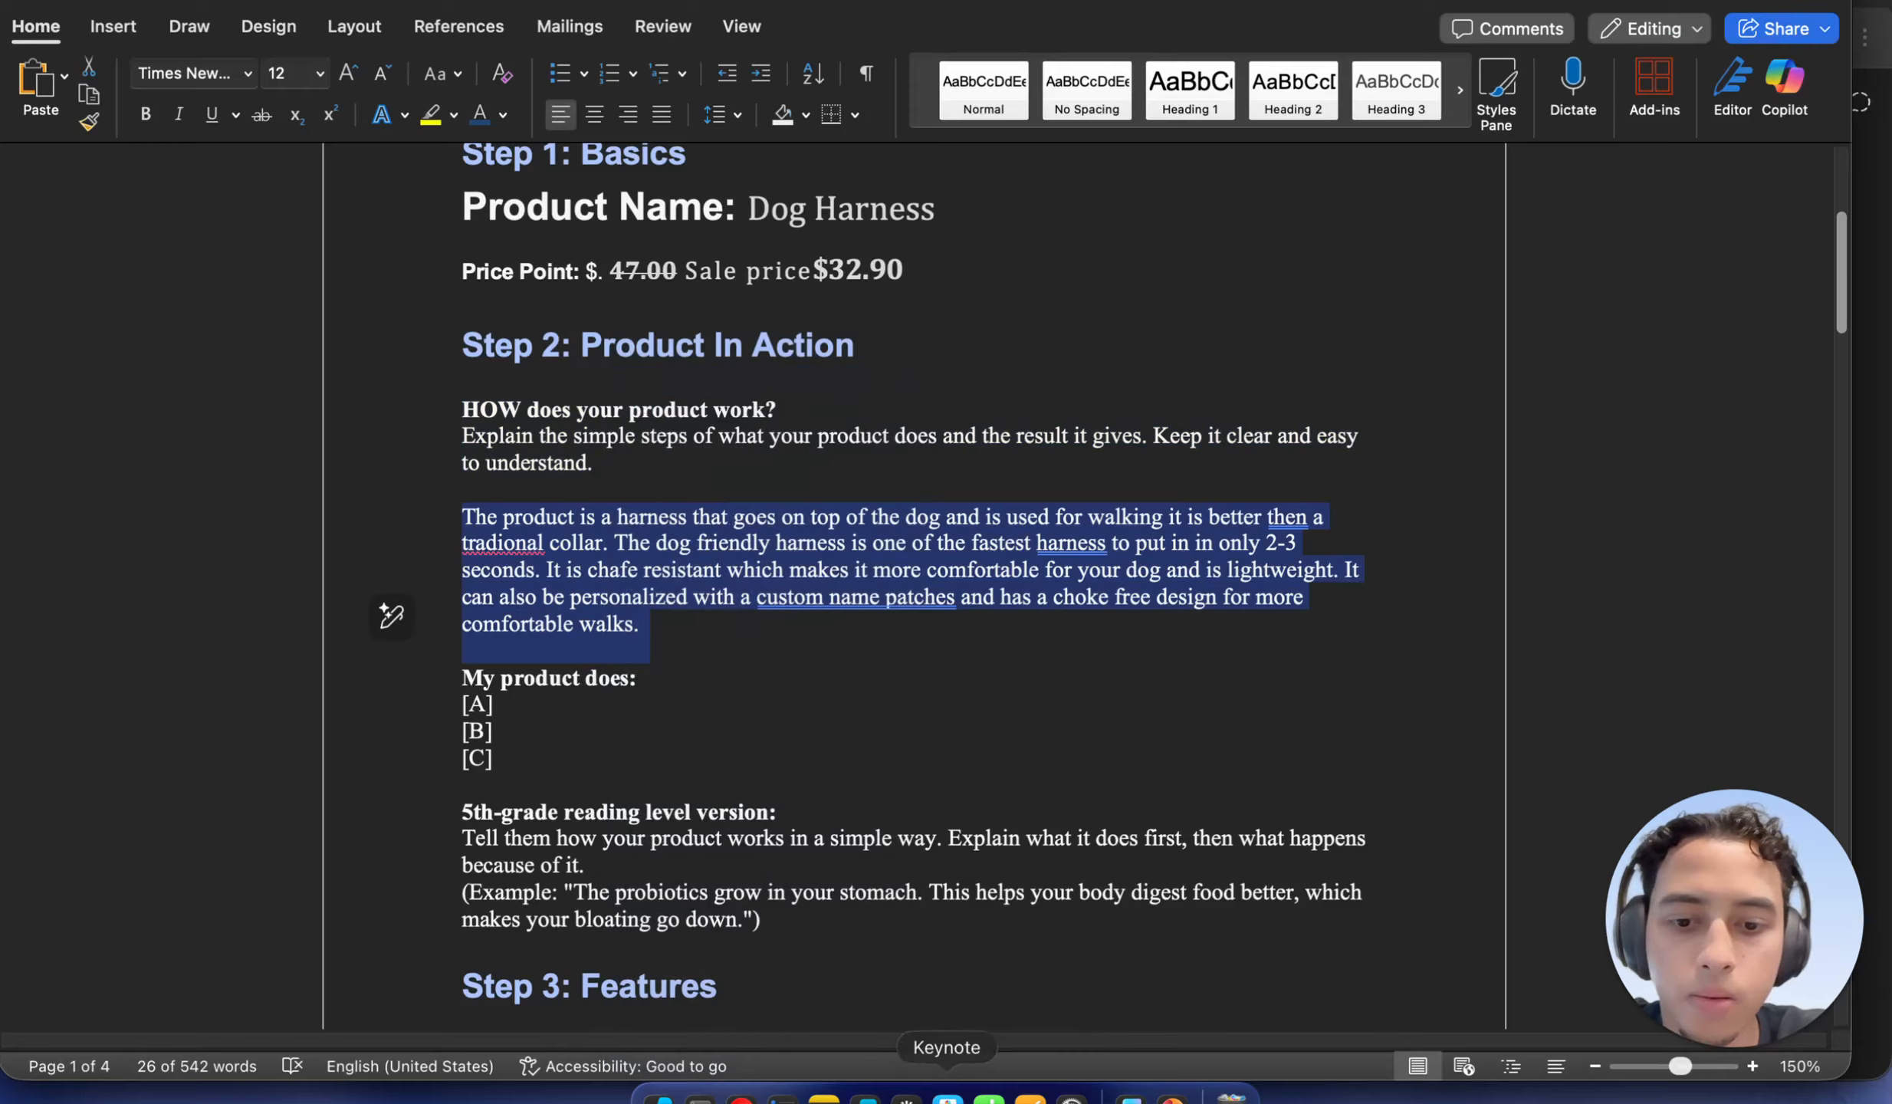
pyautogui.click(740, 1097)
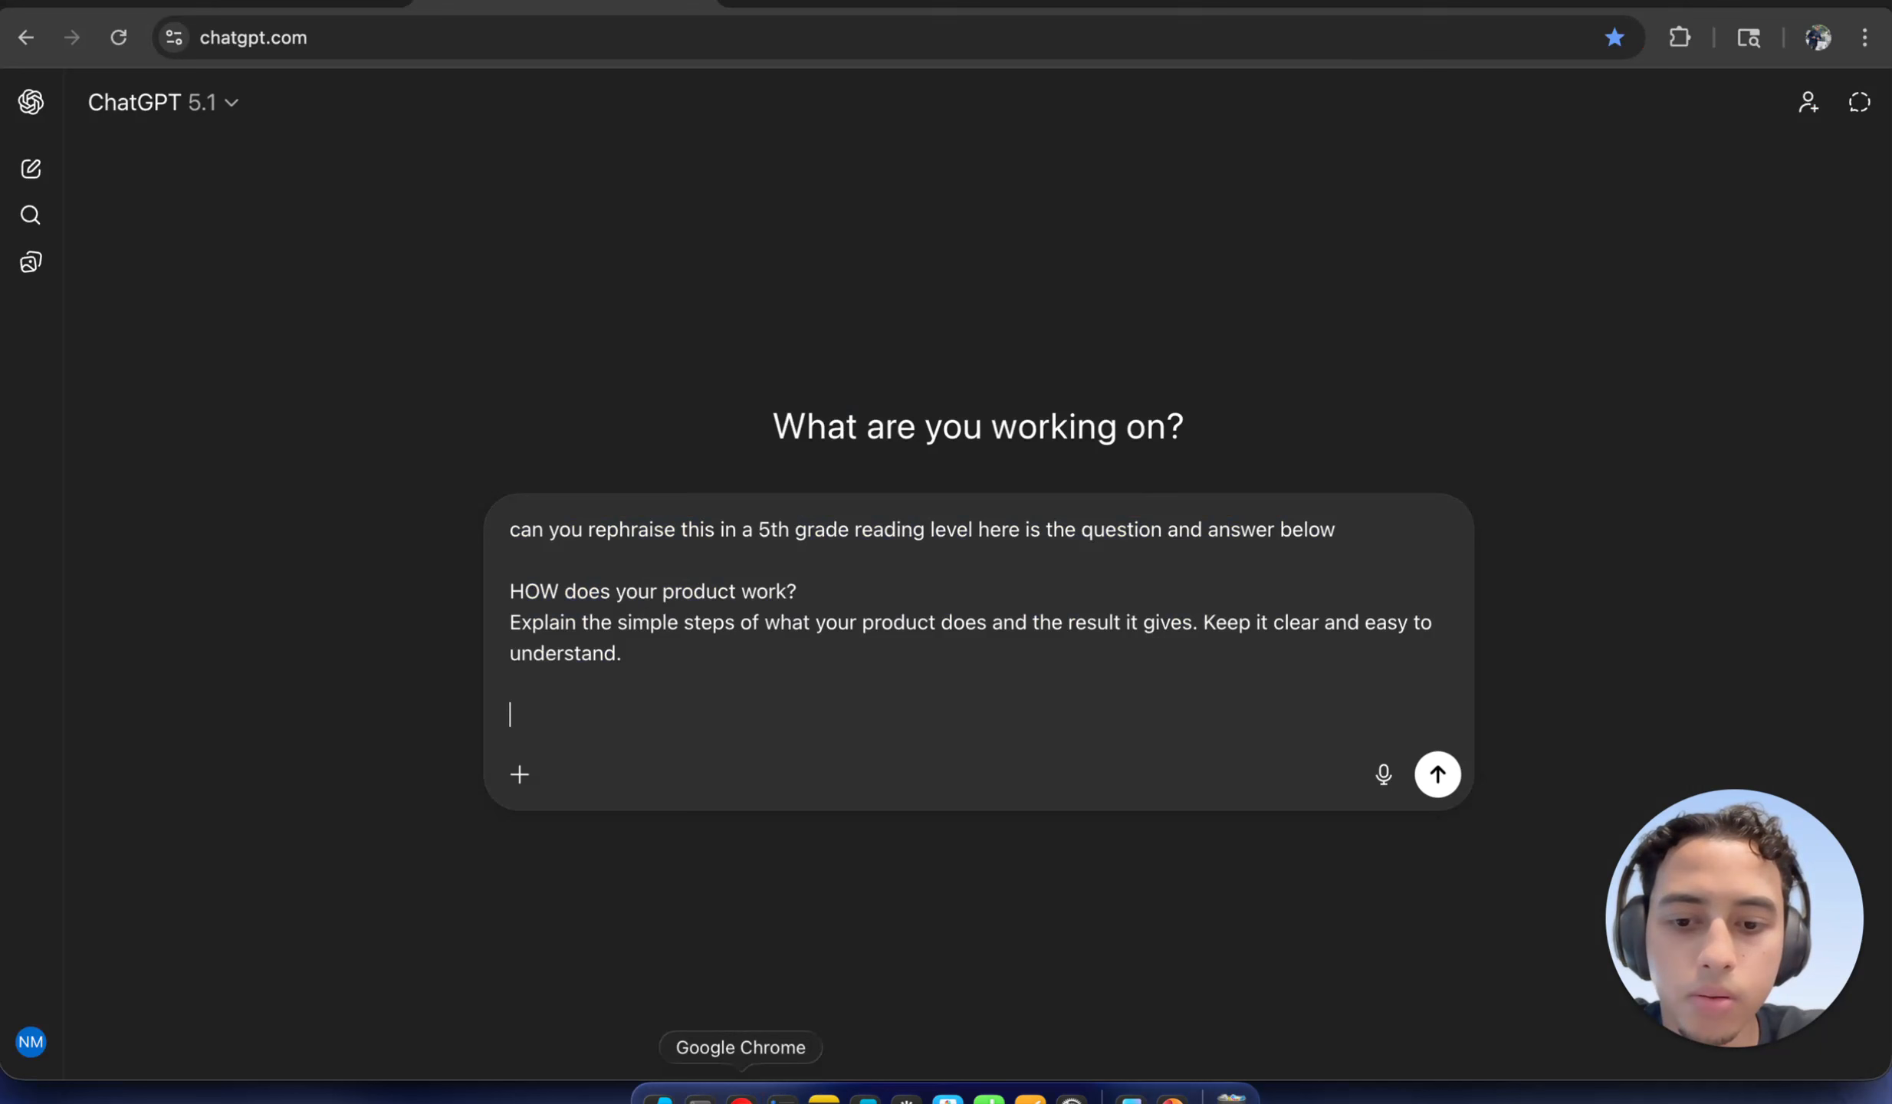
pyautogui.rightClick(696, 710)
pyautogui.click(748, 640)
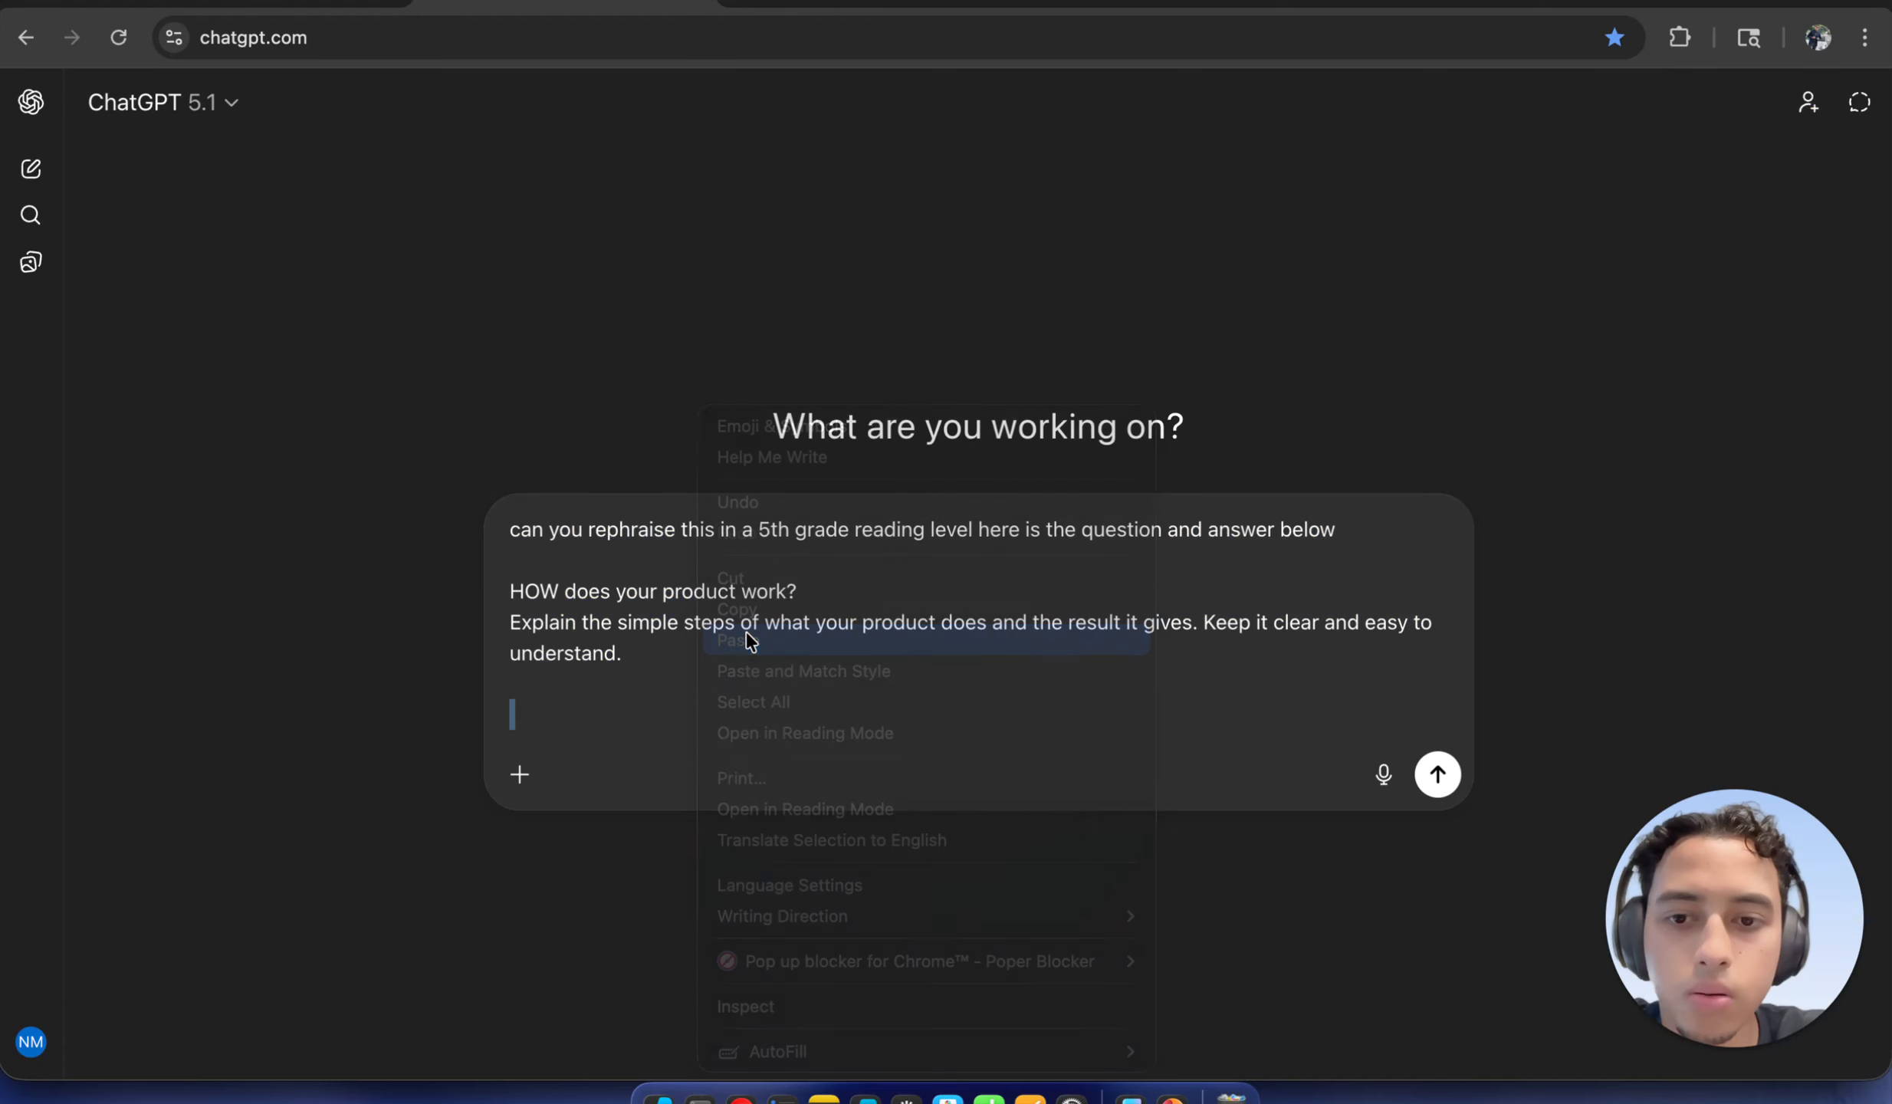
pyautogui.press('Return')
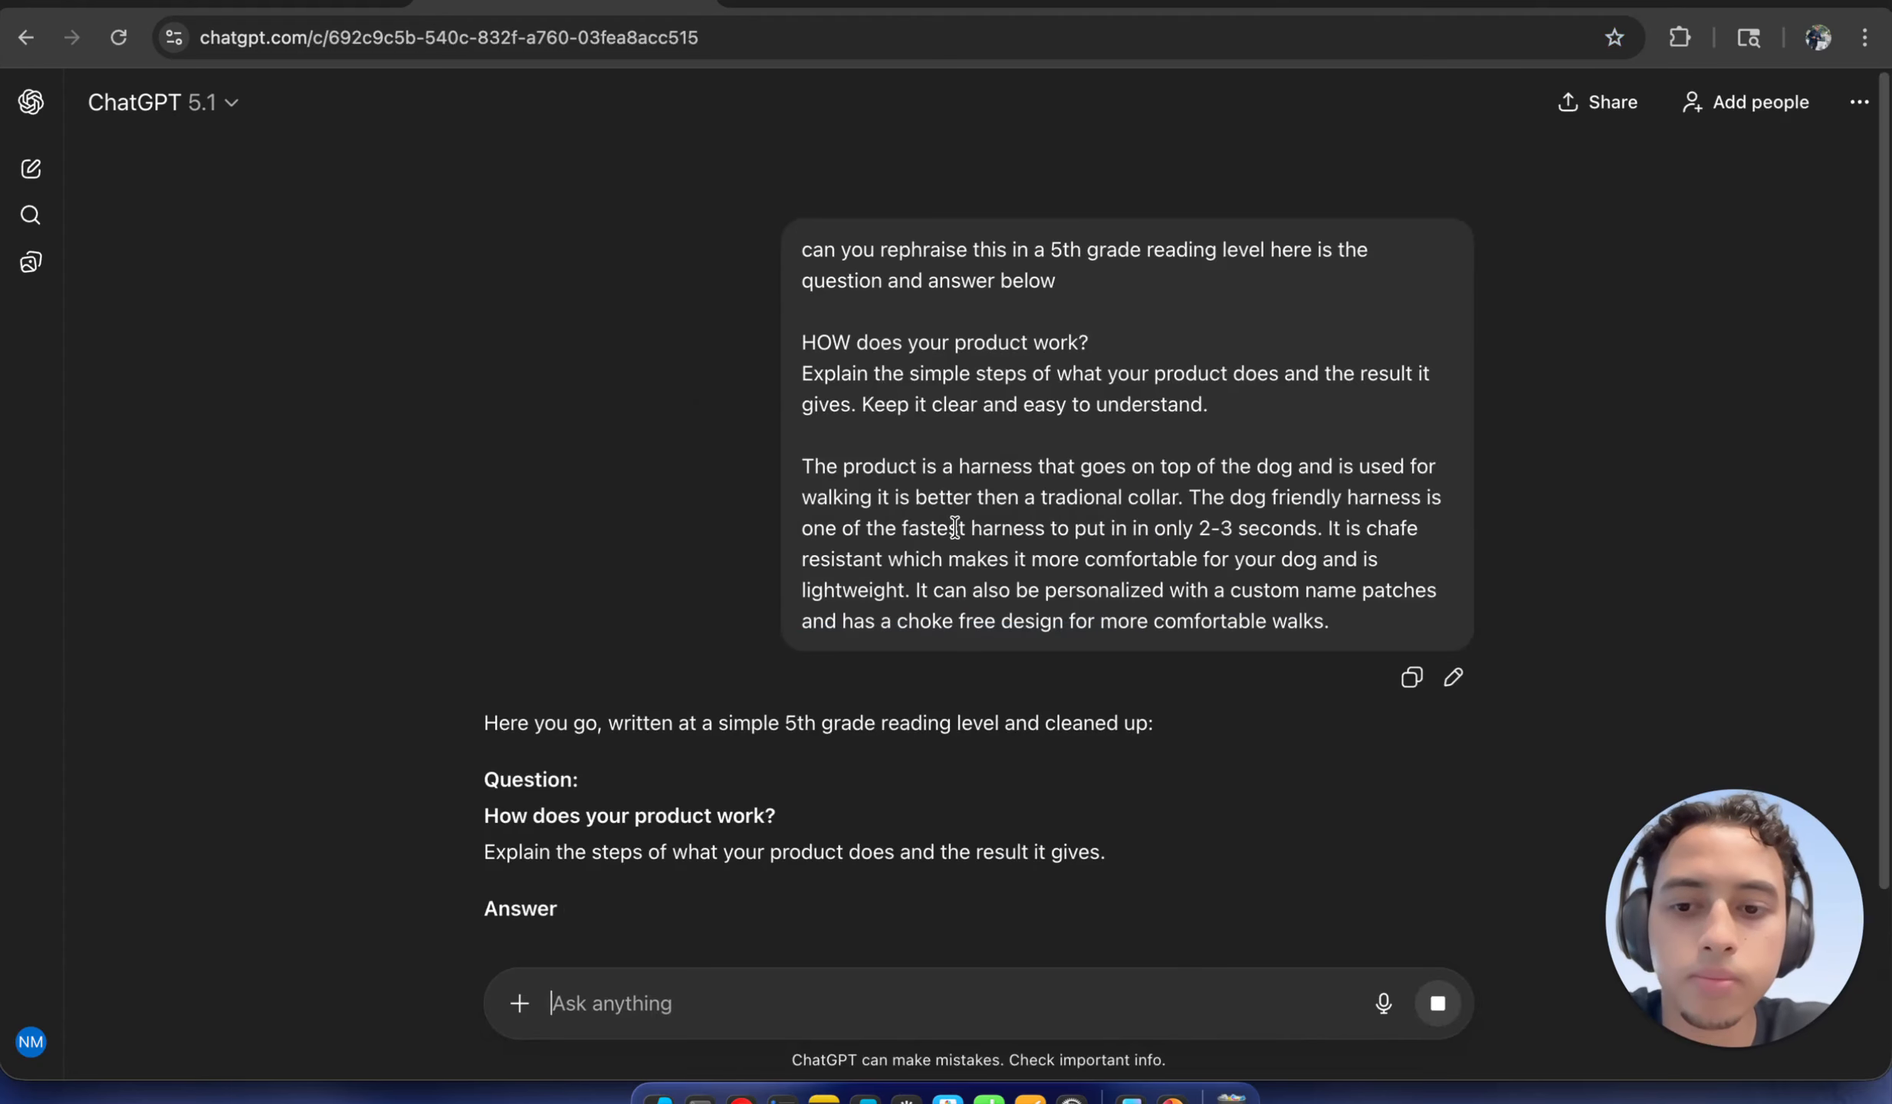
pyautogui.scroll(-3, 926, 395)
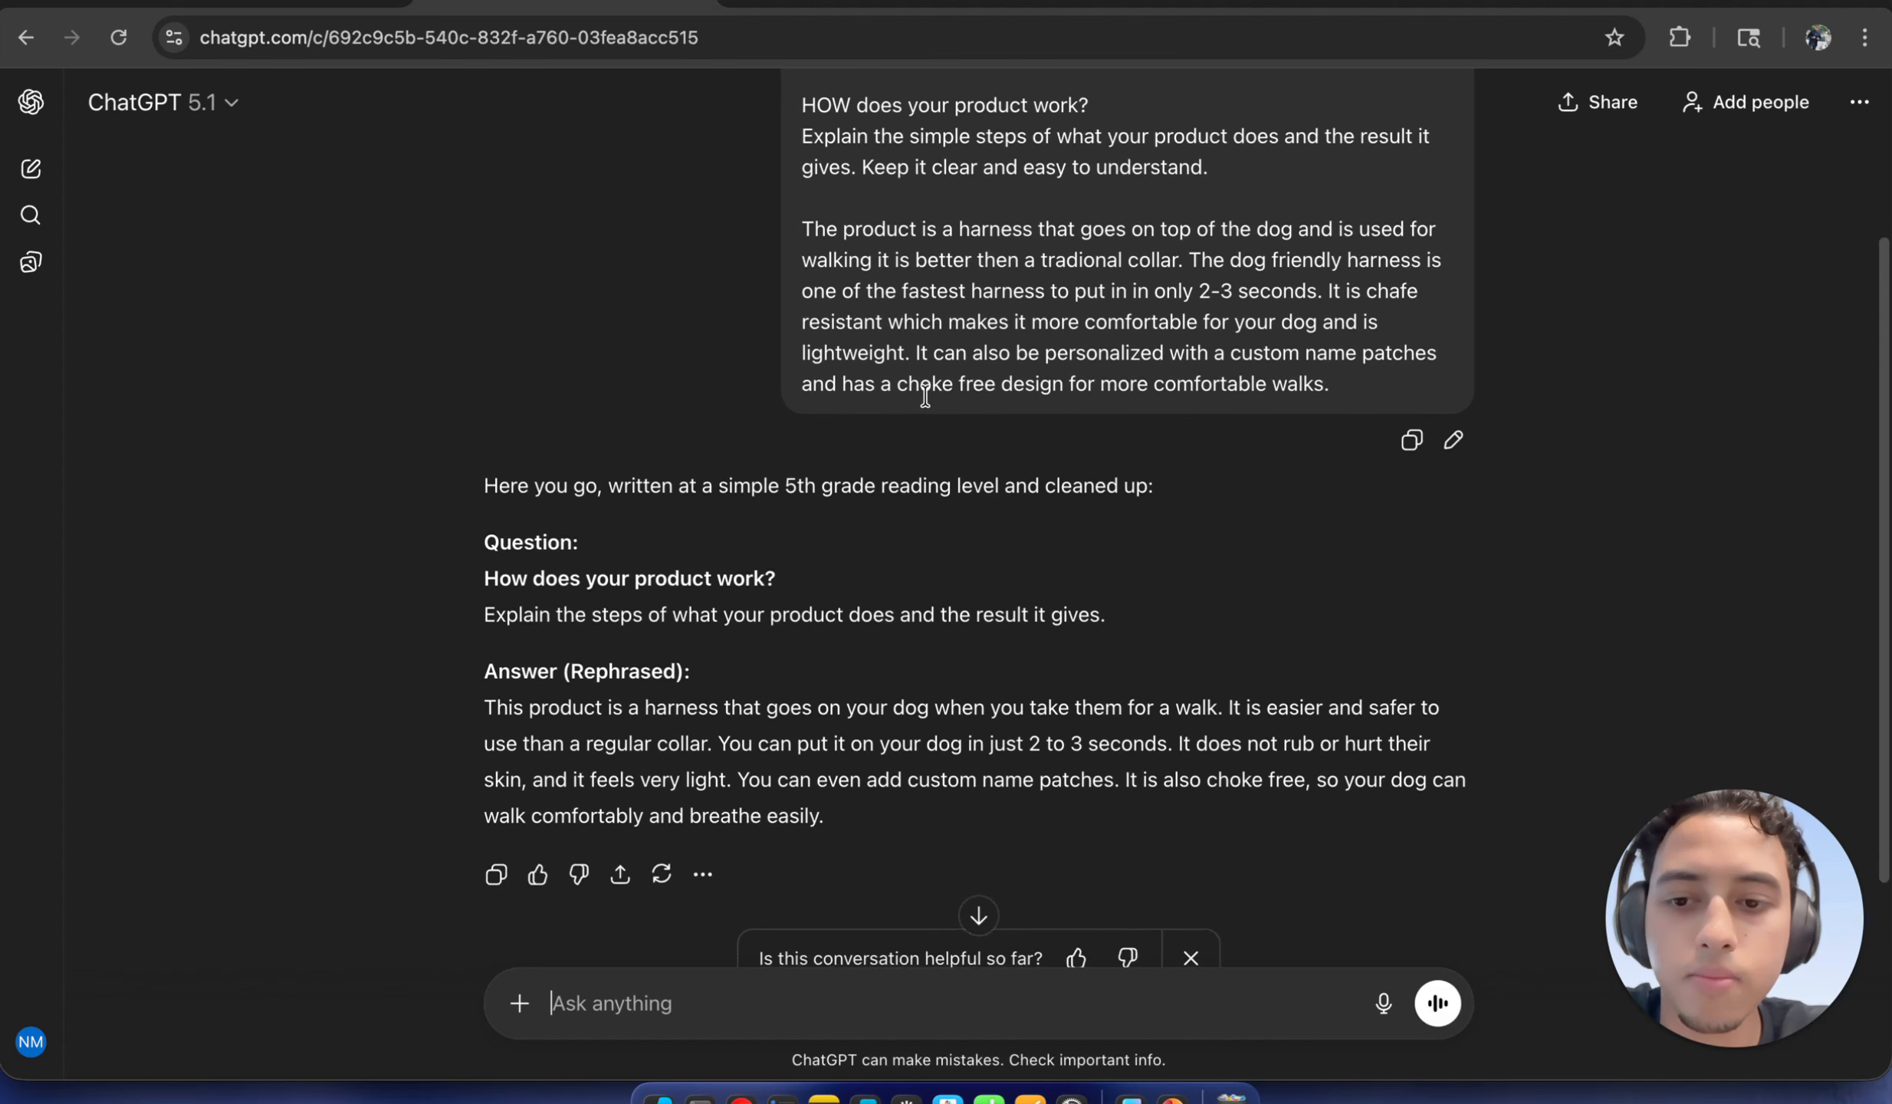
pyautogui.scroll(-2, 926, 395)
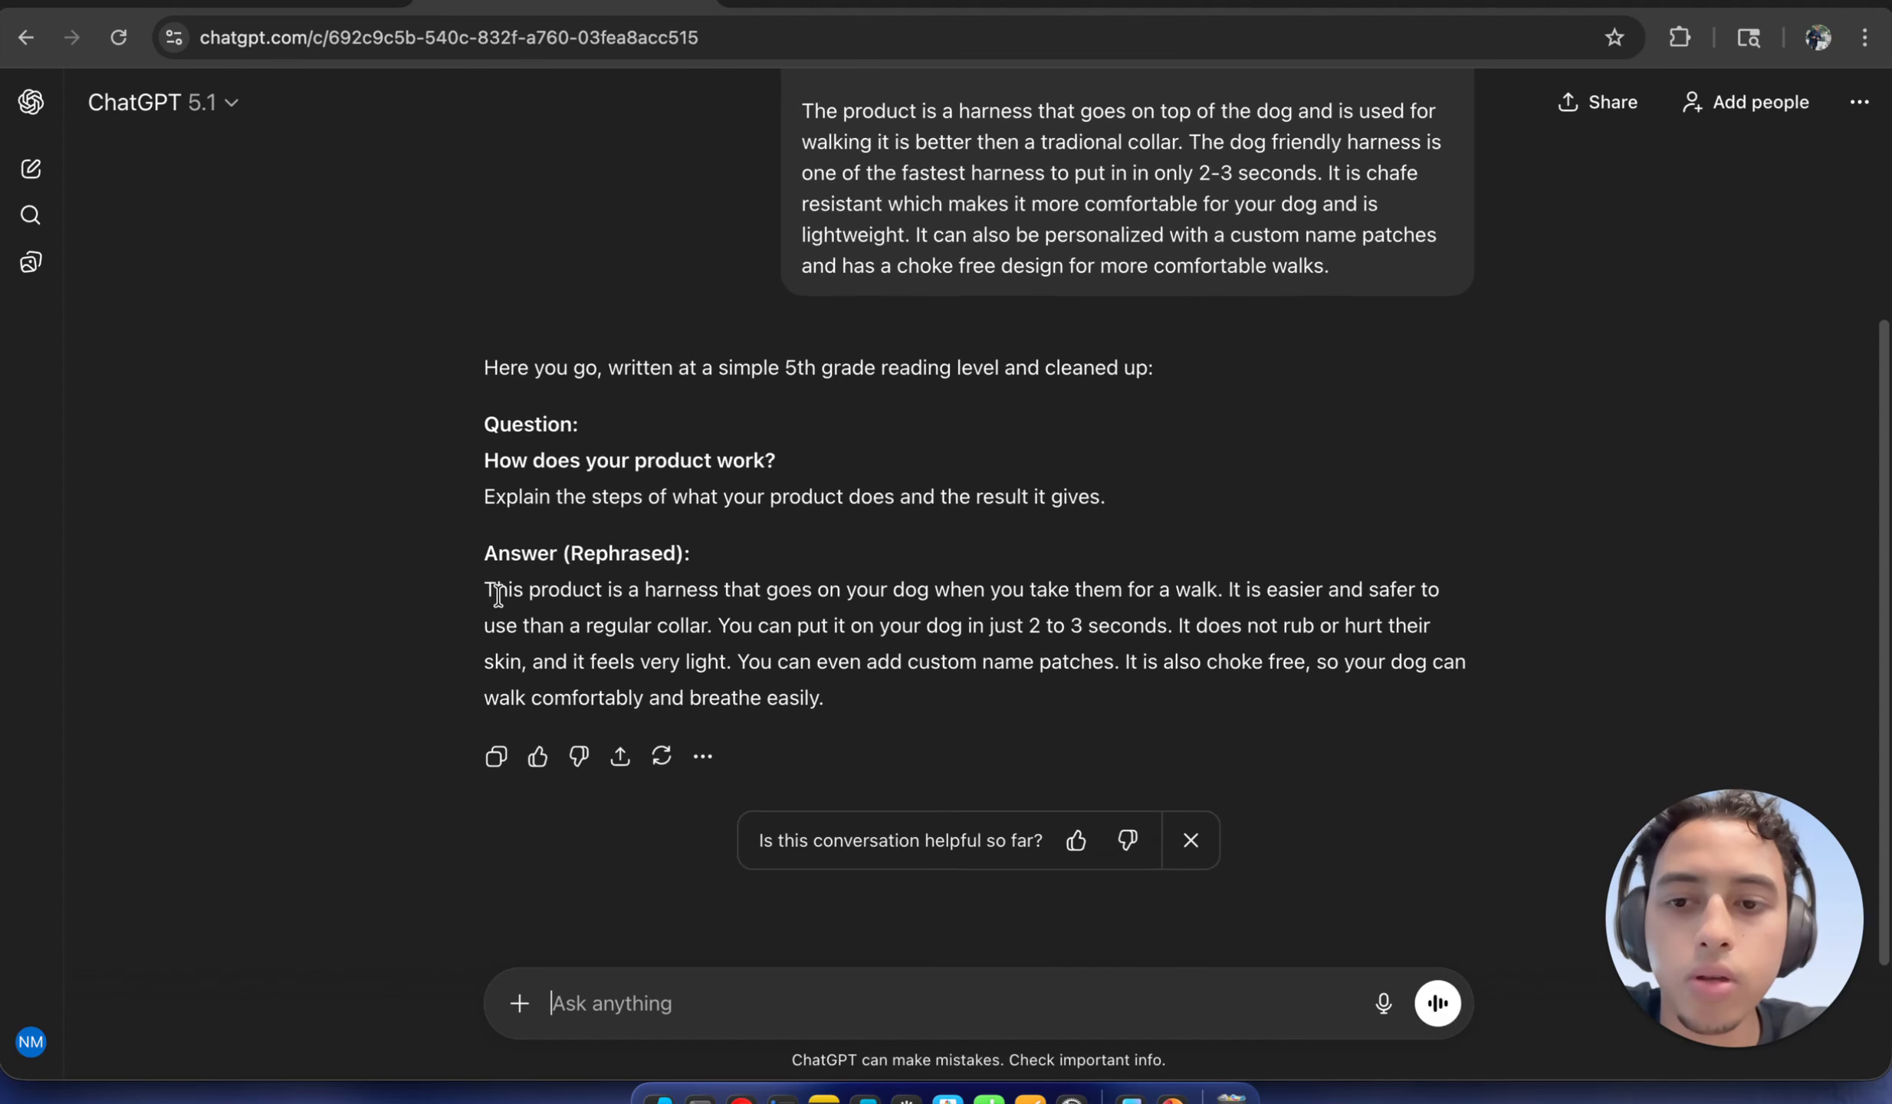
# Copy the full rephrased answer paragraph from ChatGPT's reply
pyautogui.moveTo(497, 596); pyautogui.dragTo(709, 596)
pyautogui.click(425, 771)
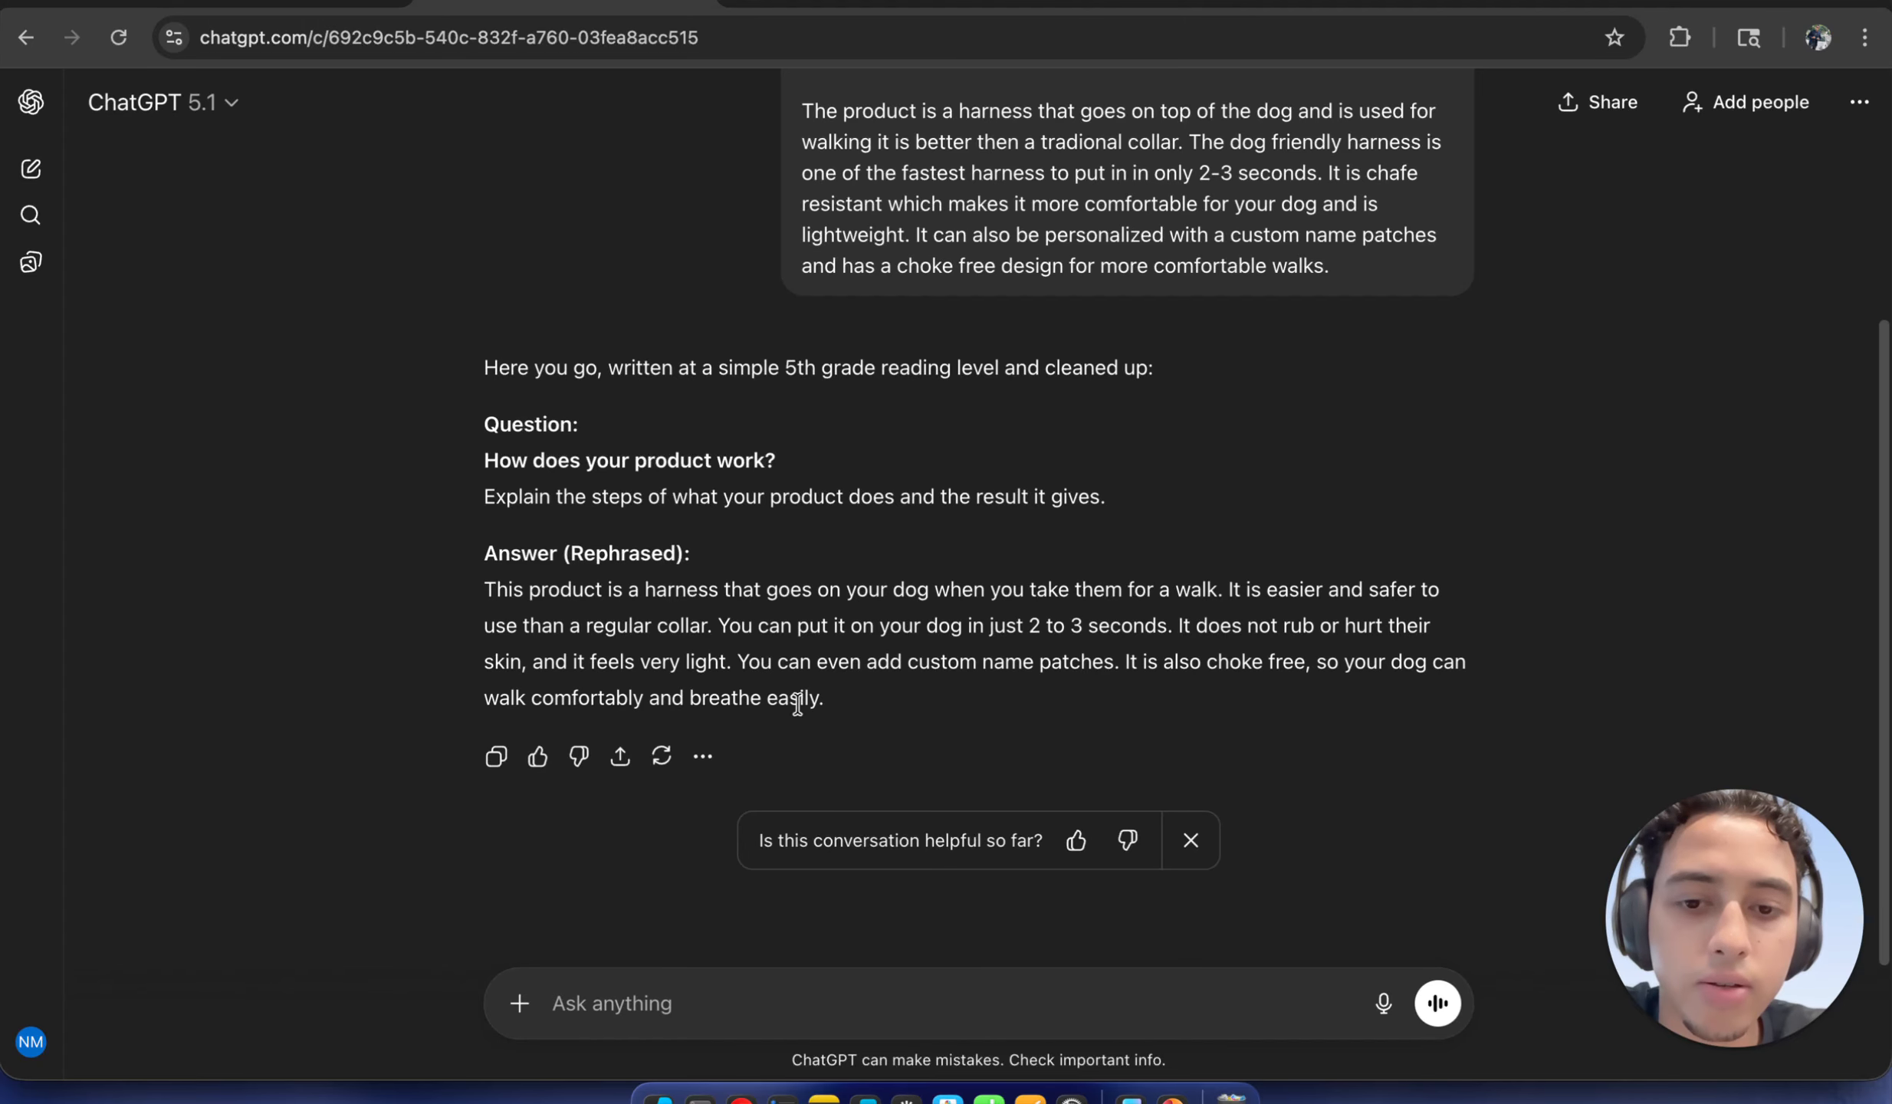
pyautogui.scroll(-1, 805, 704)
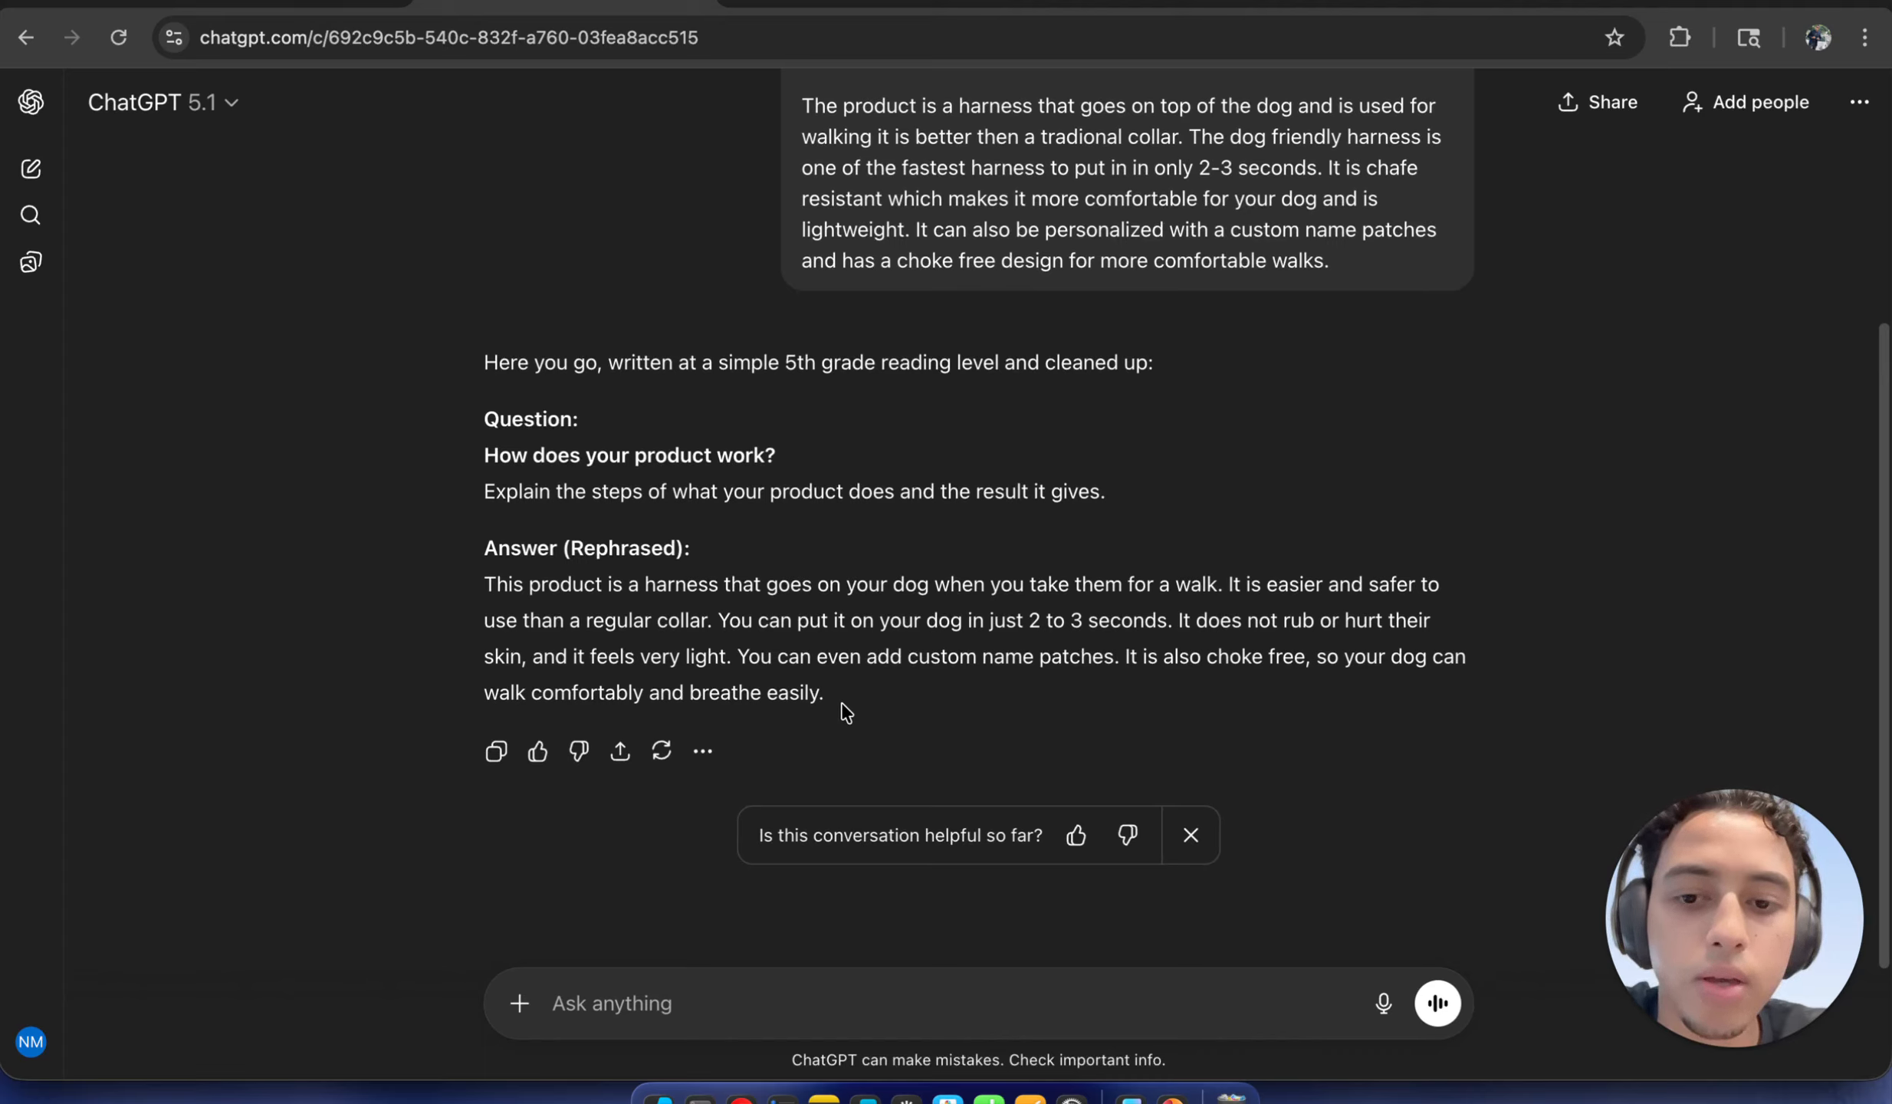
pyautogui.moveTo(848, 705); pyautogui.dragTo(457, 602)
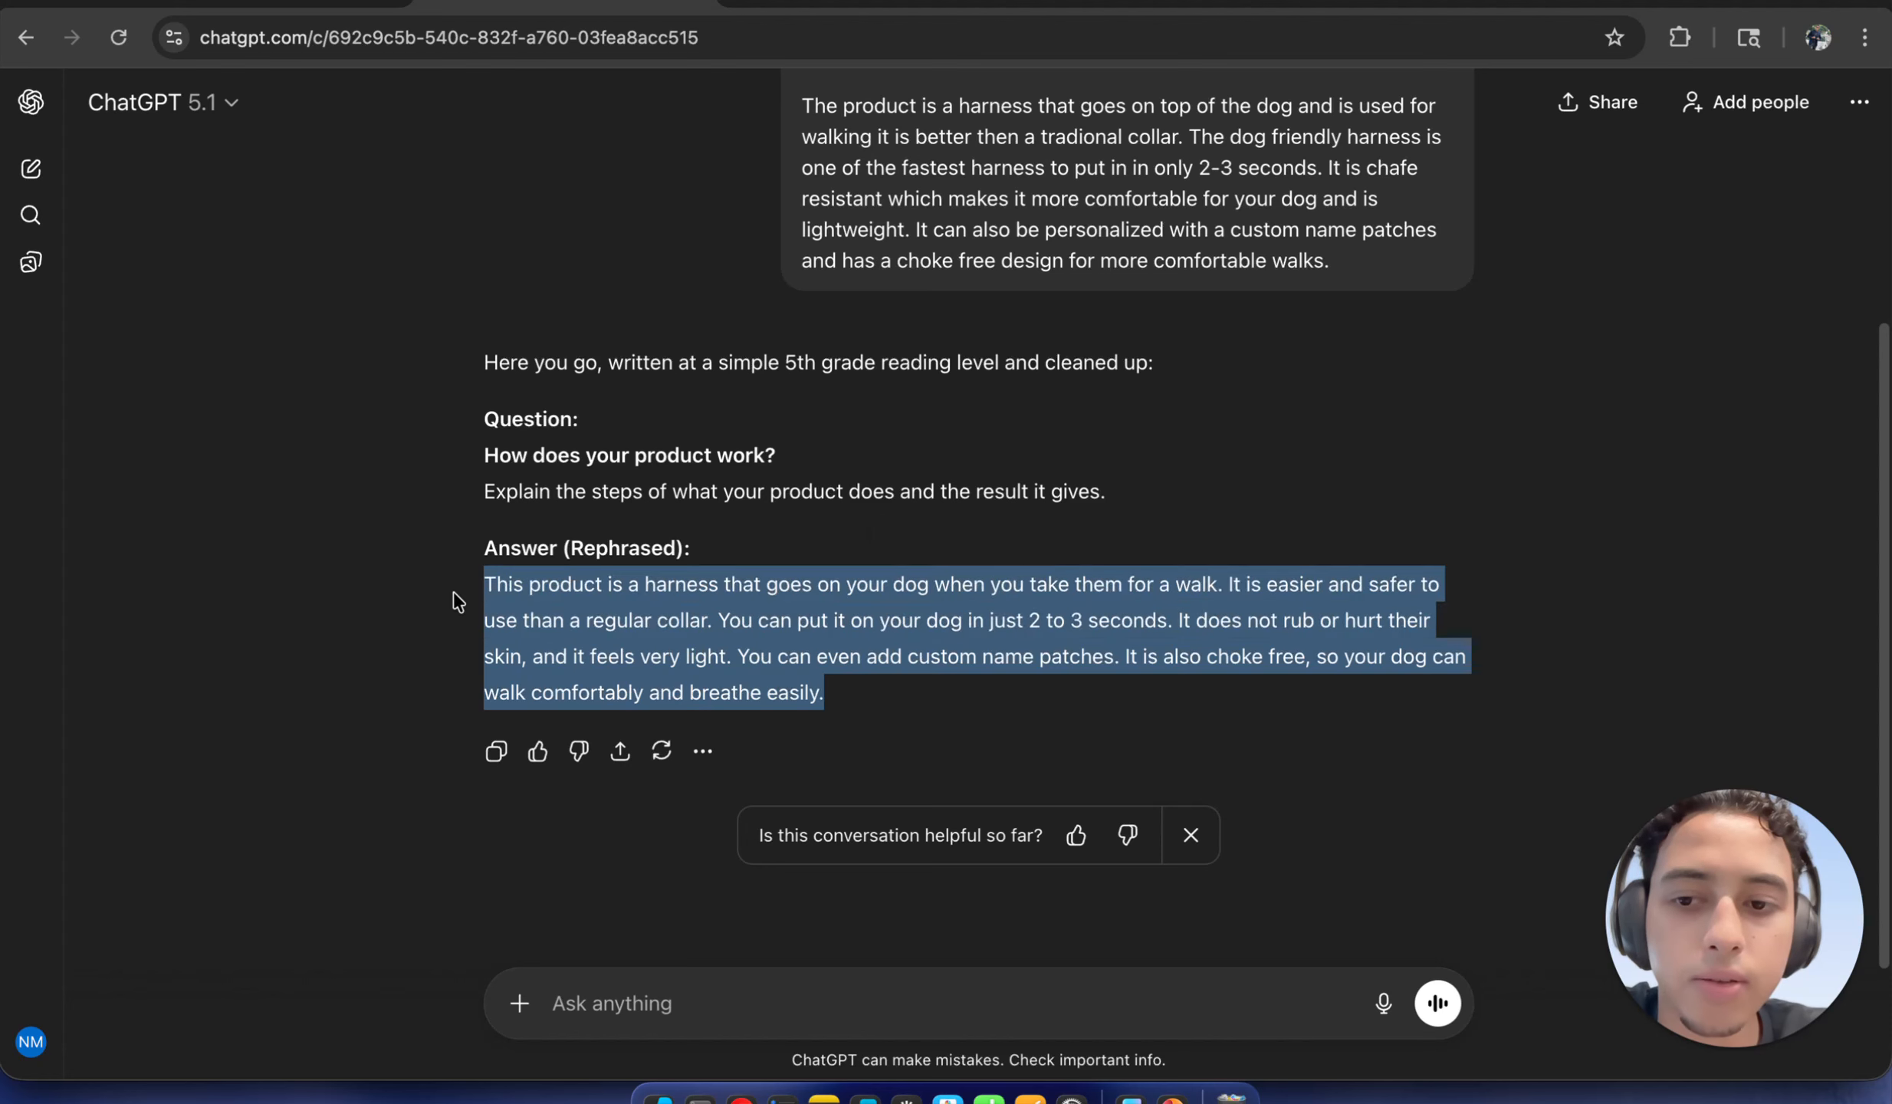
pyautogui.rightClick(579, 605)
pyautogui.click(610, 665)
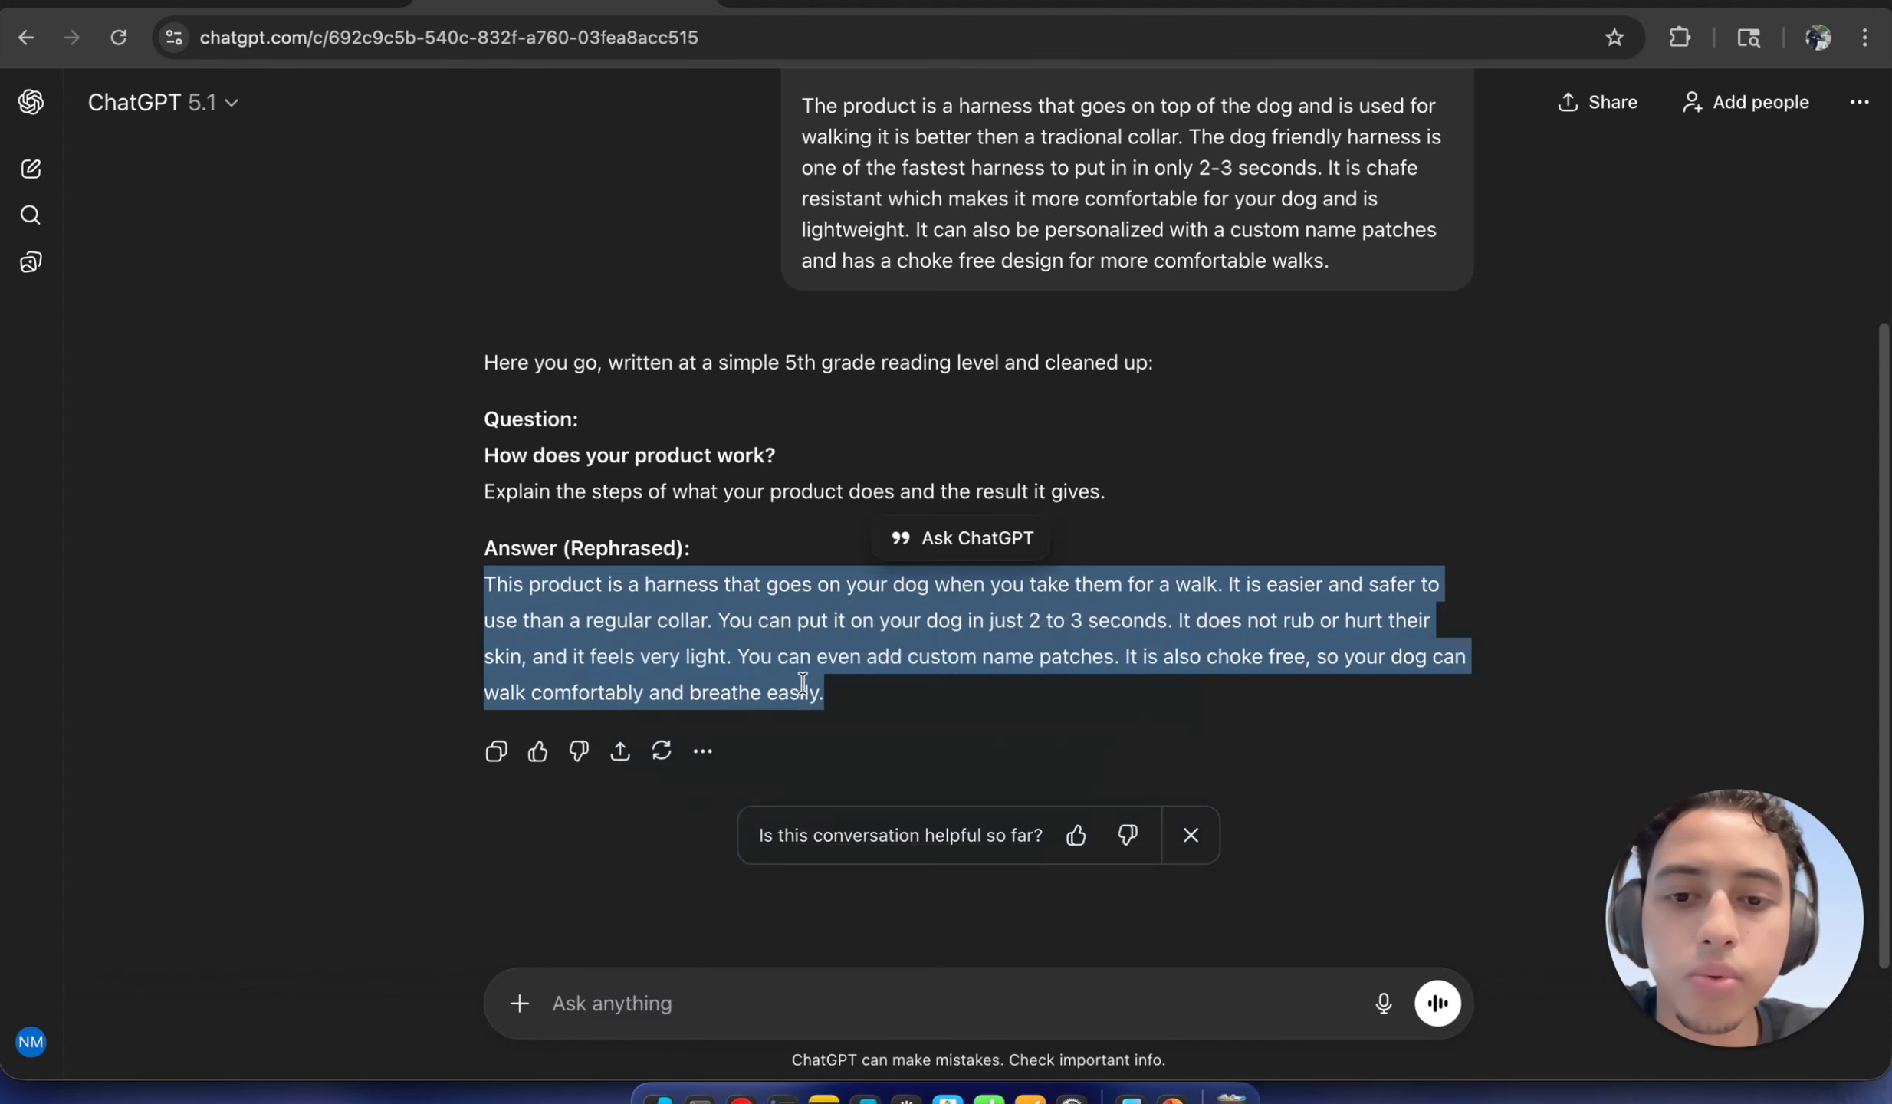
pyautogui.click(847, 694)
pyautogui.scroll(1, 848, 648)
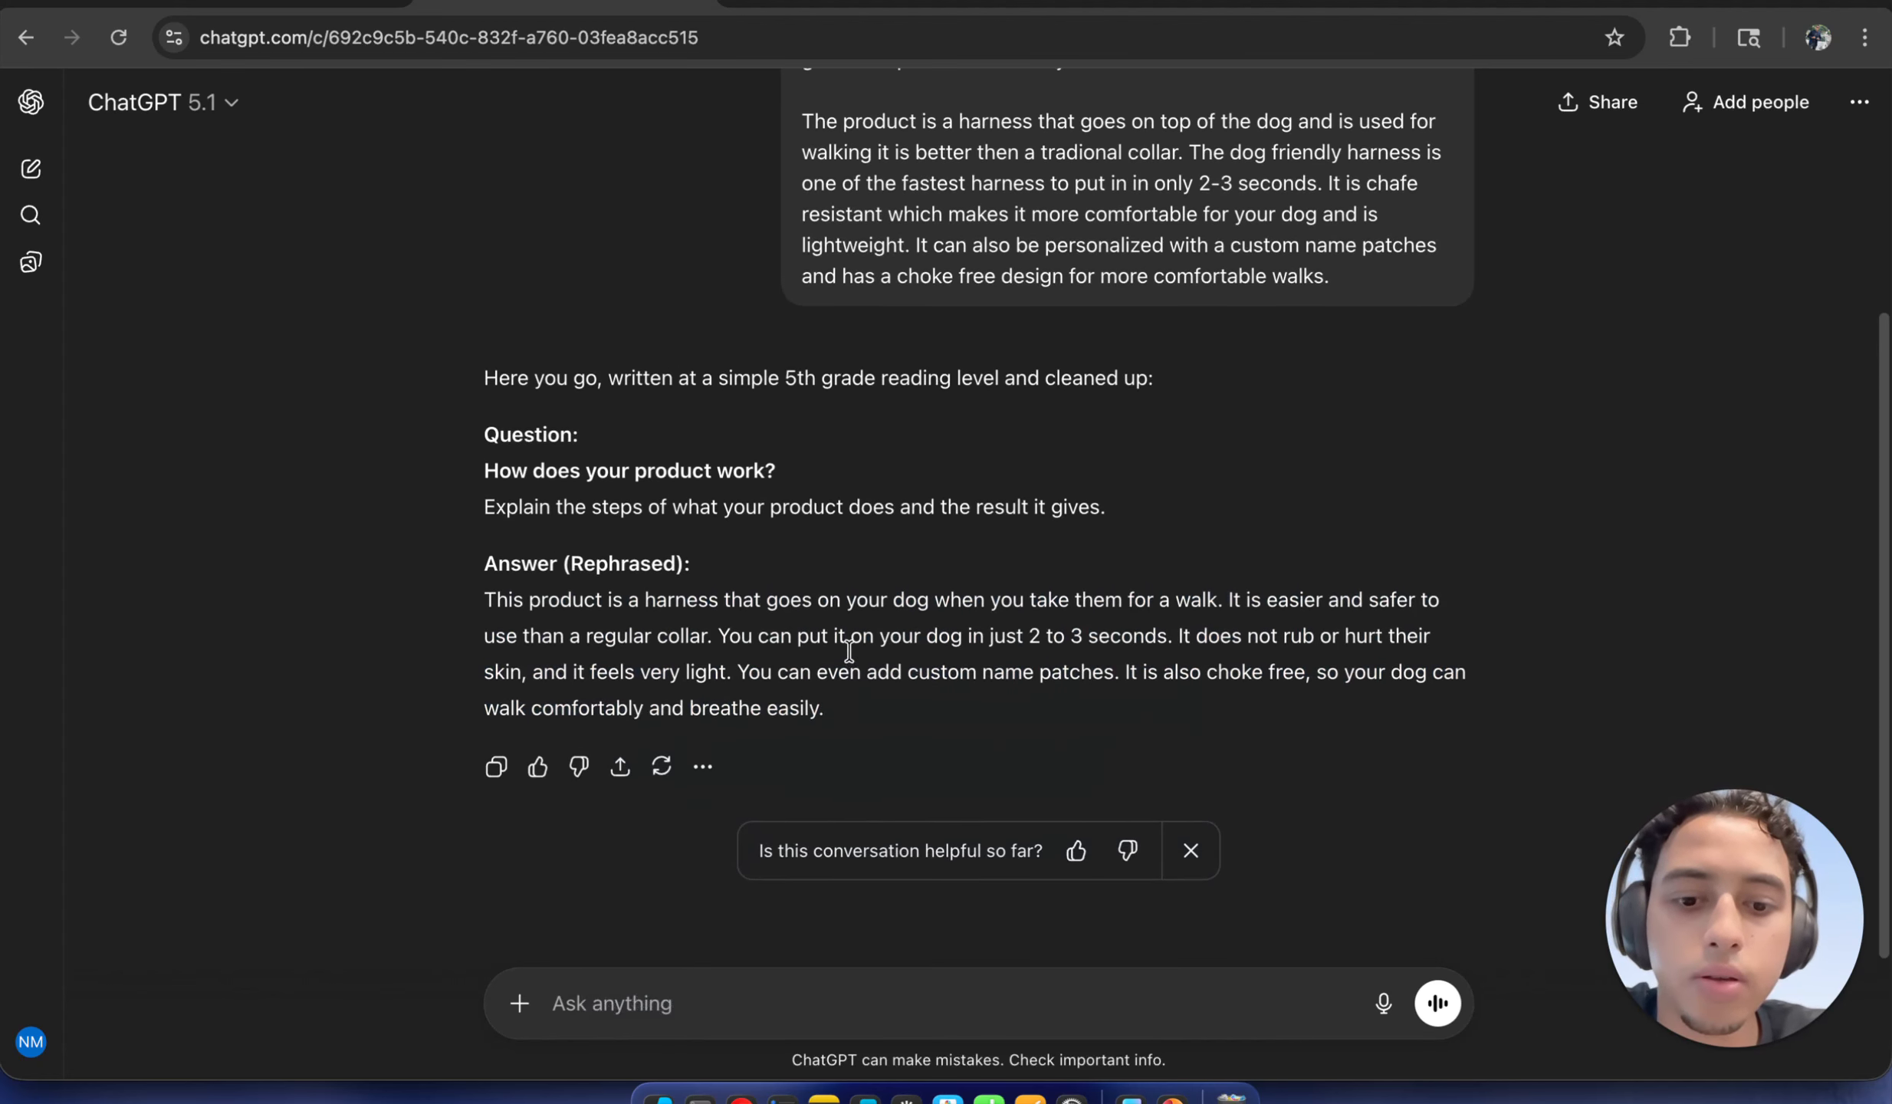
pyautogui.scroll(1, 888, 695)
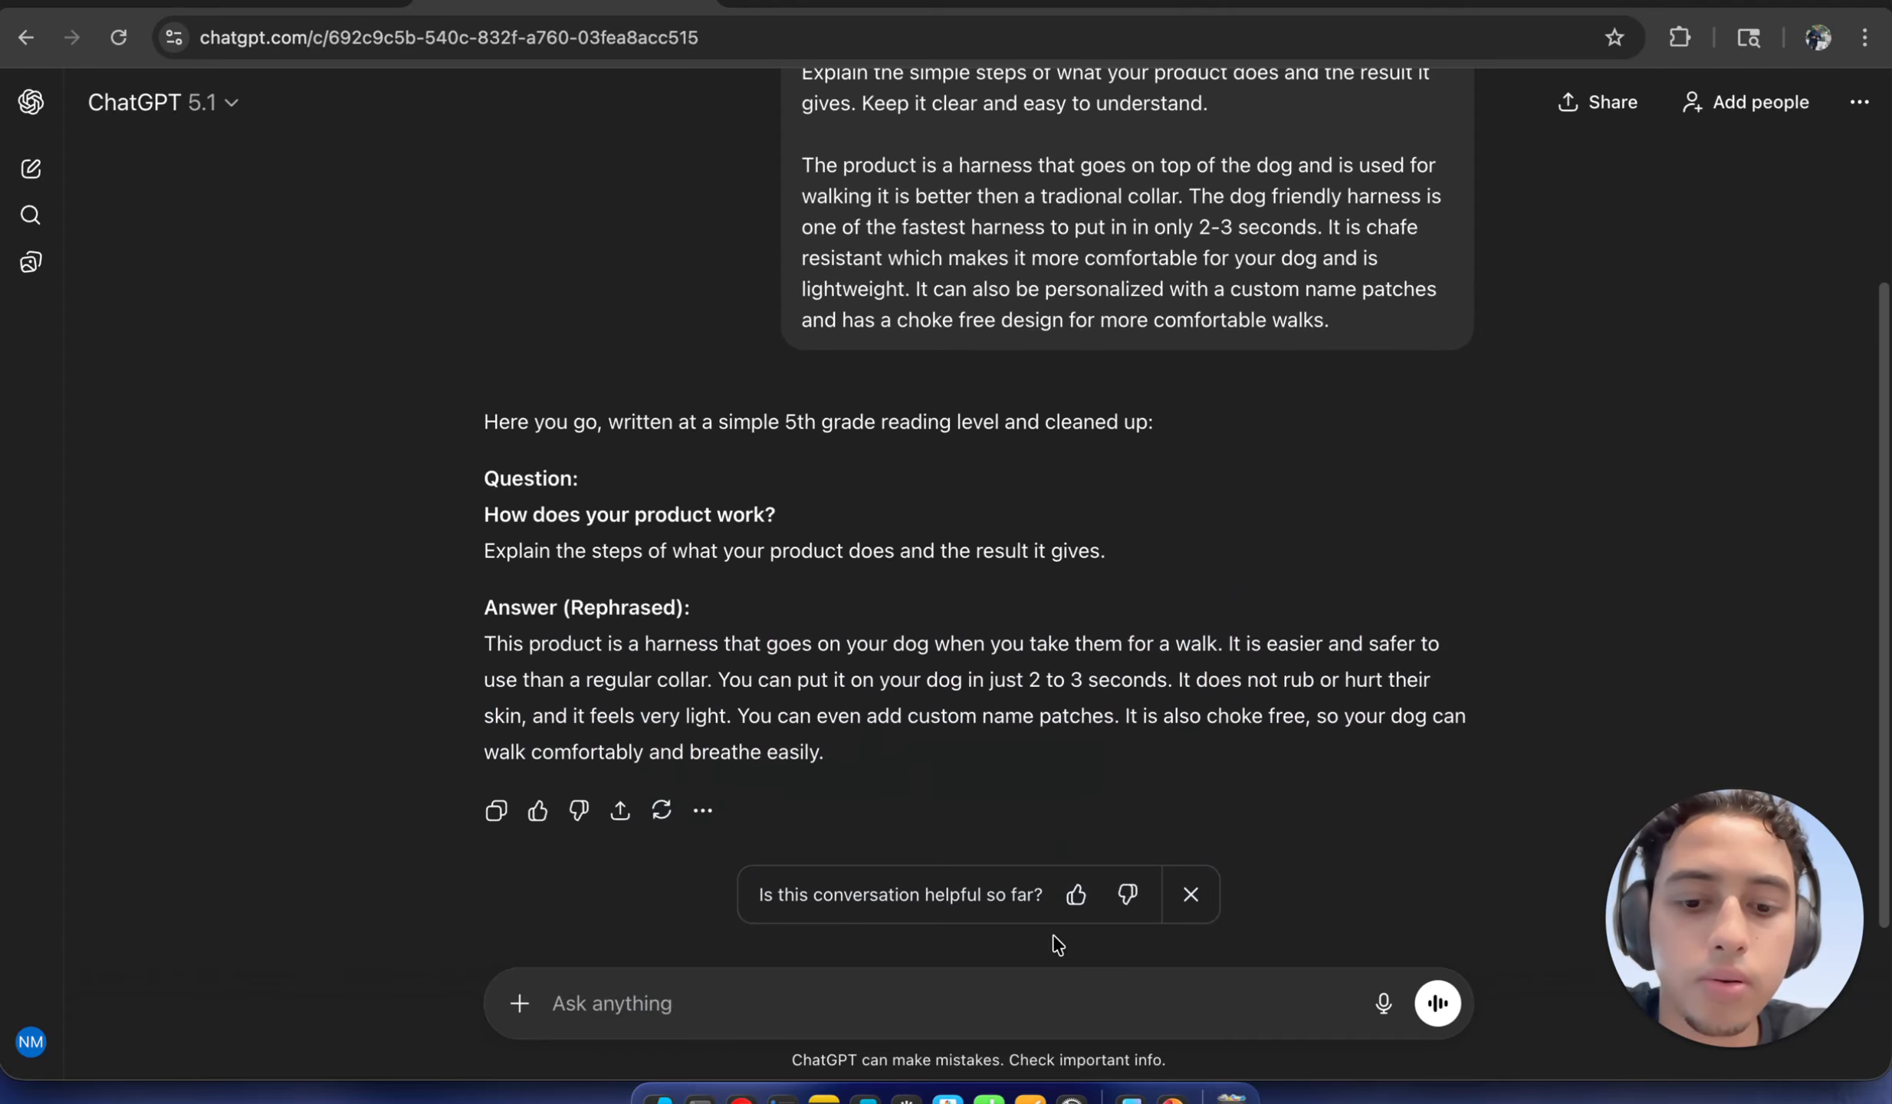
# Switch to Word and paste the rephrased answer under the 5th-grade reading level example, leaving a blank line above it
pyautogui.click(1131, 1096)
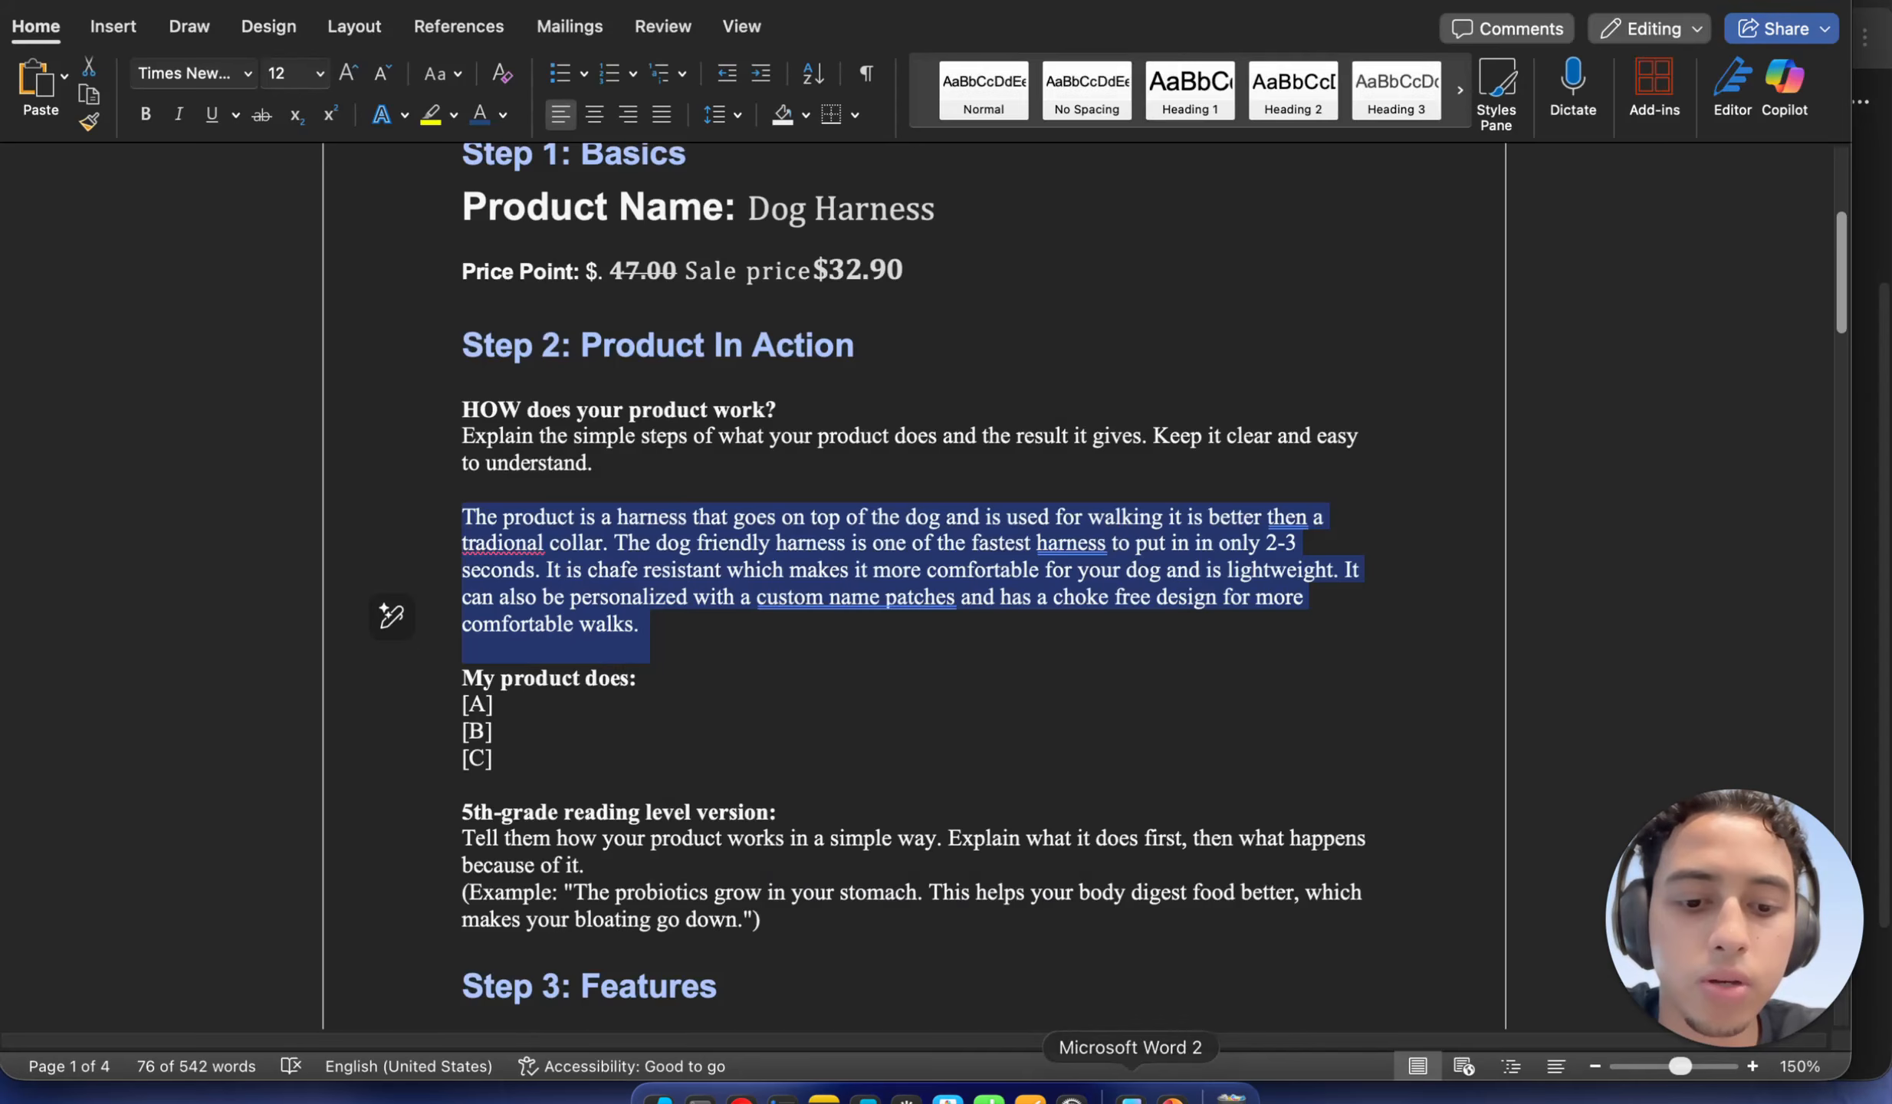
pyautogui.scroll(-1, 876, 694)
pyautogui.scroll(-1, 876, 694)
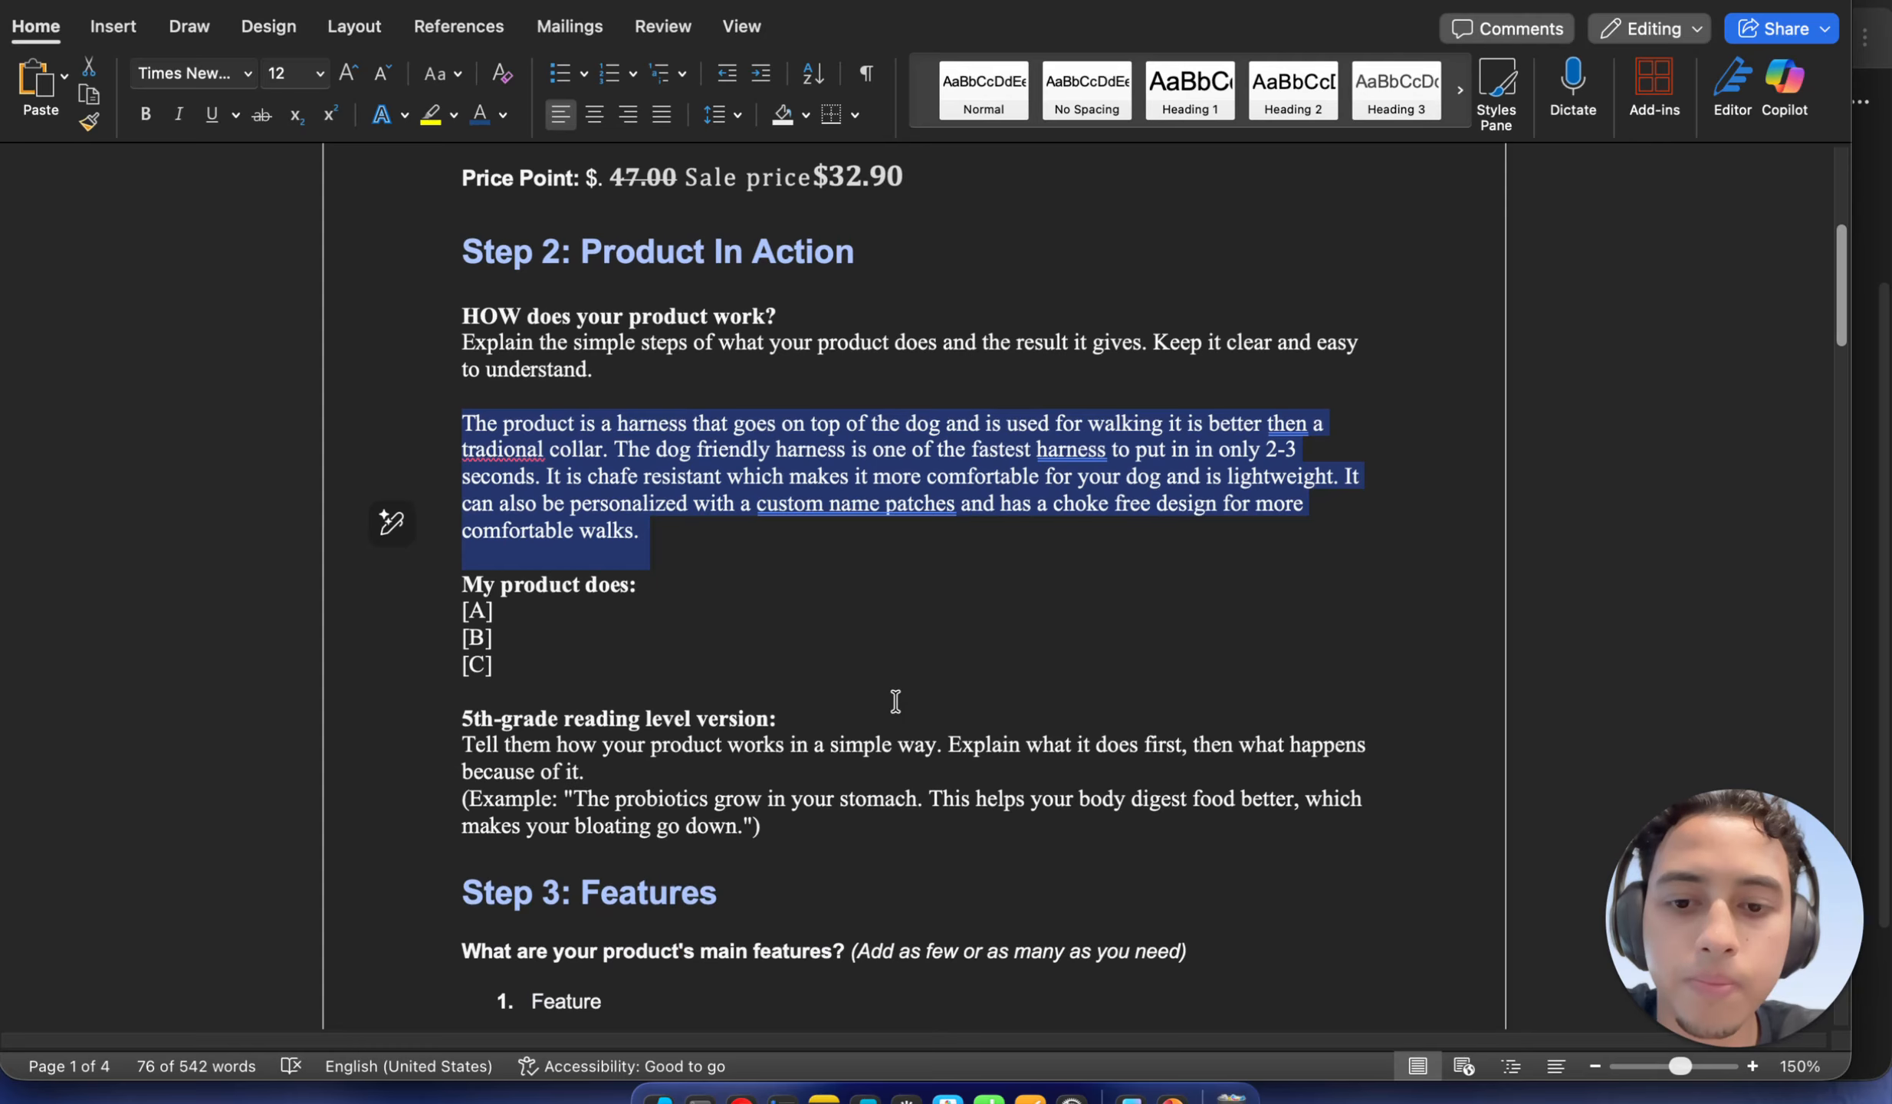
pyautogui.click(793, 826)
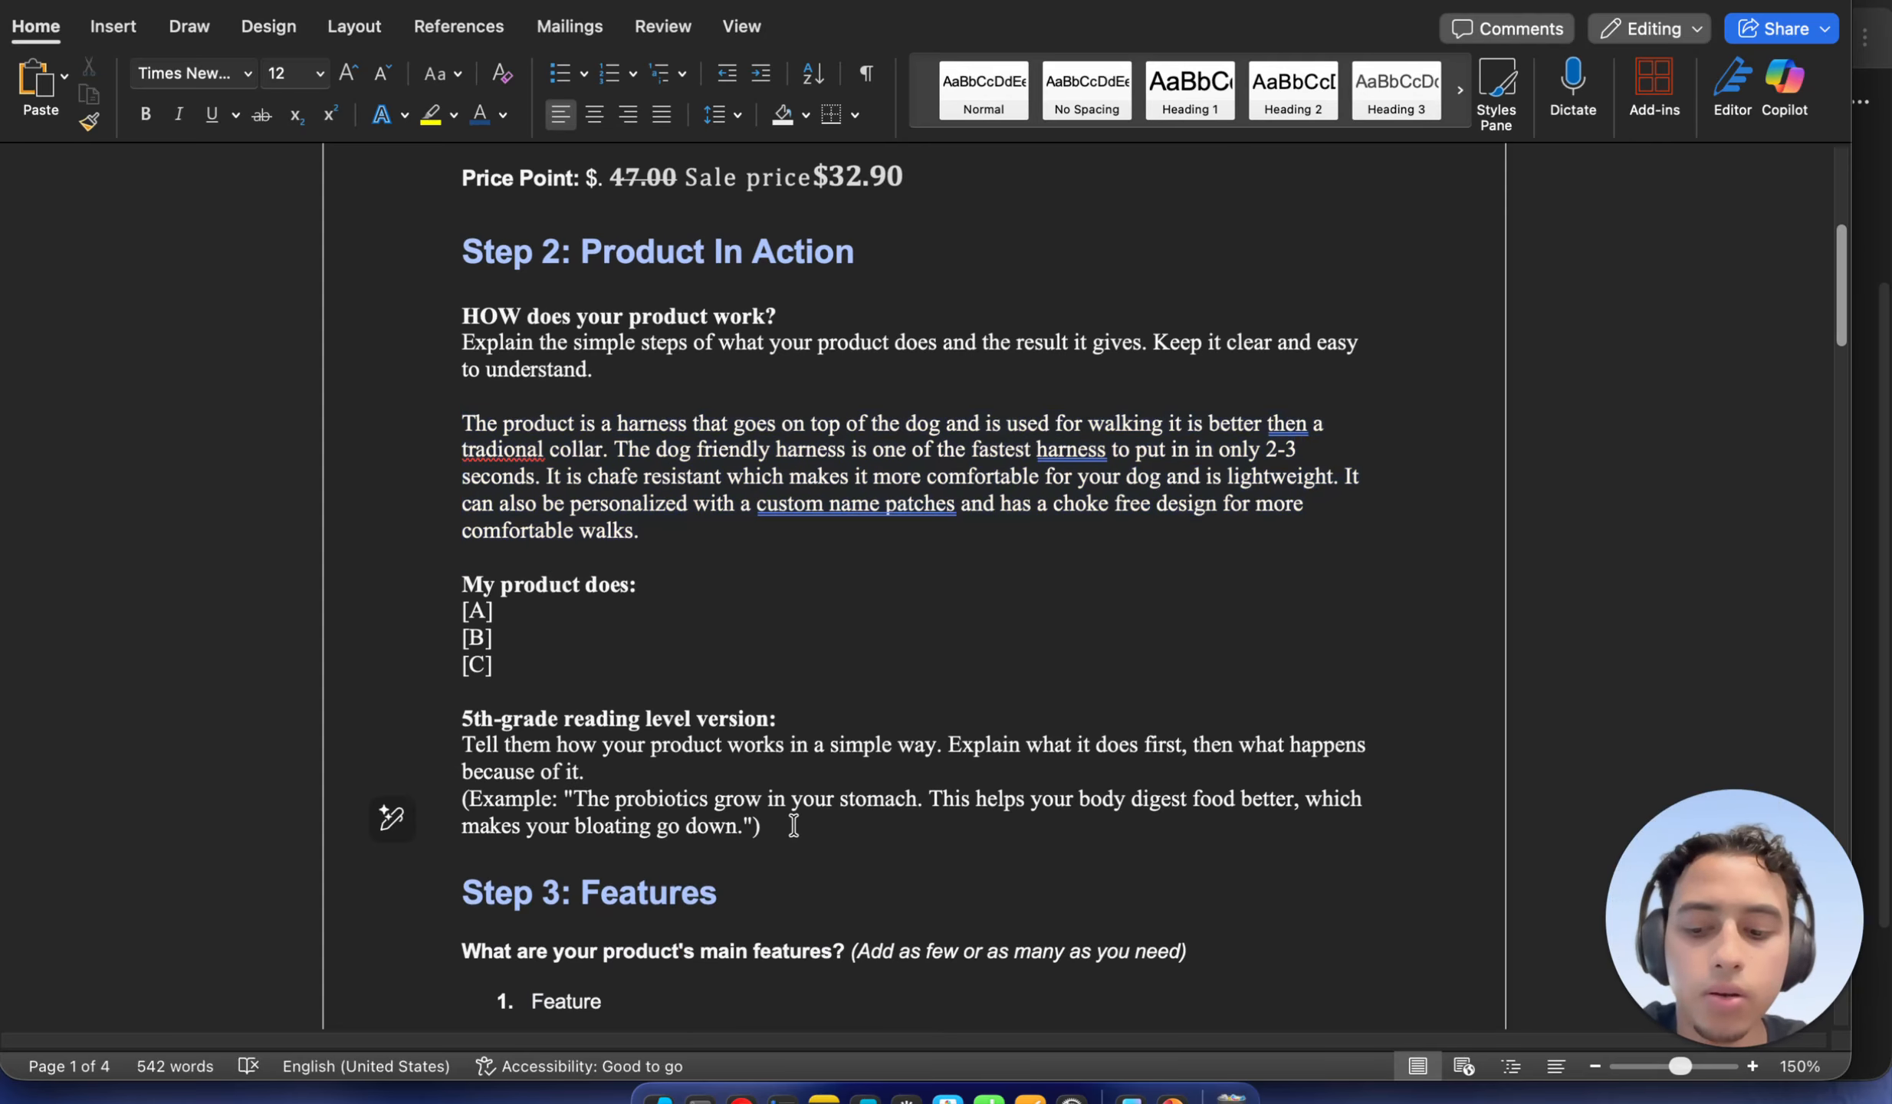
pyautogui.press('Return')
pyautogui.press('Return')
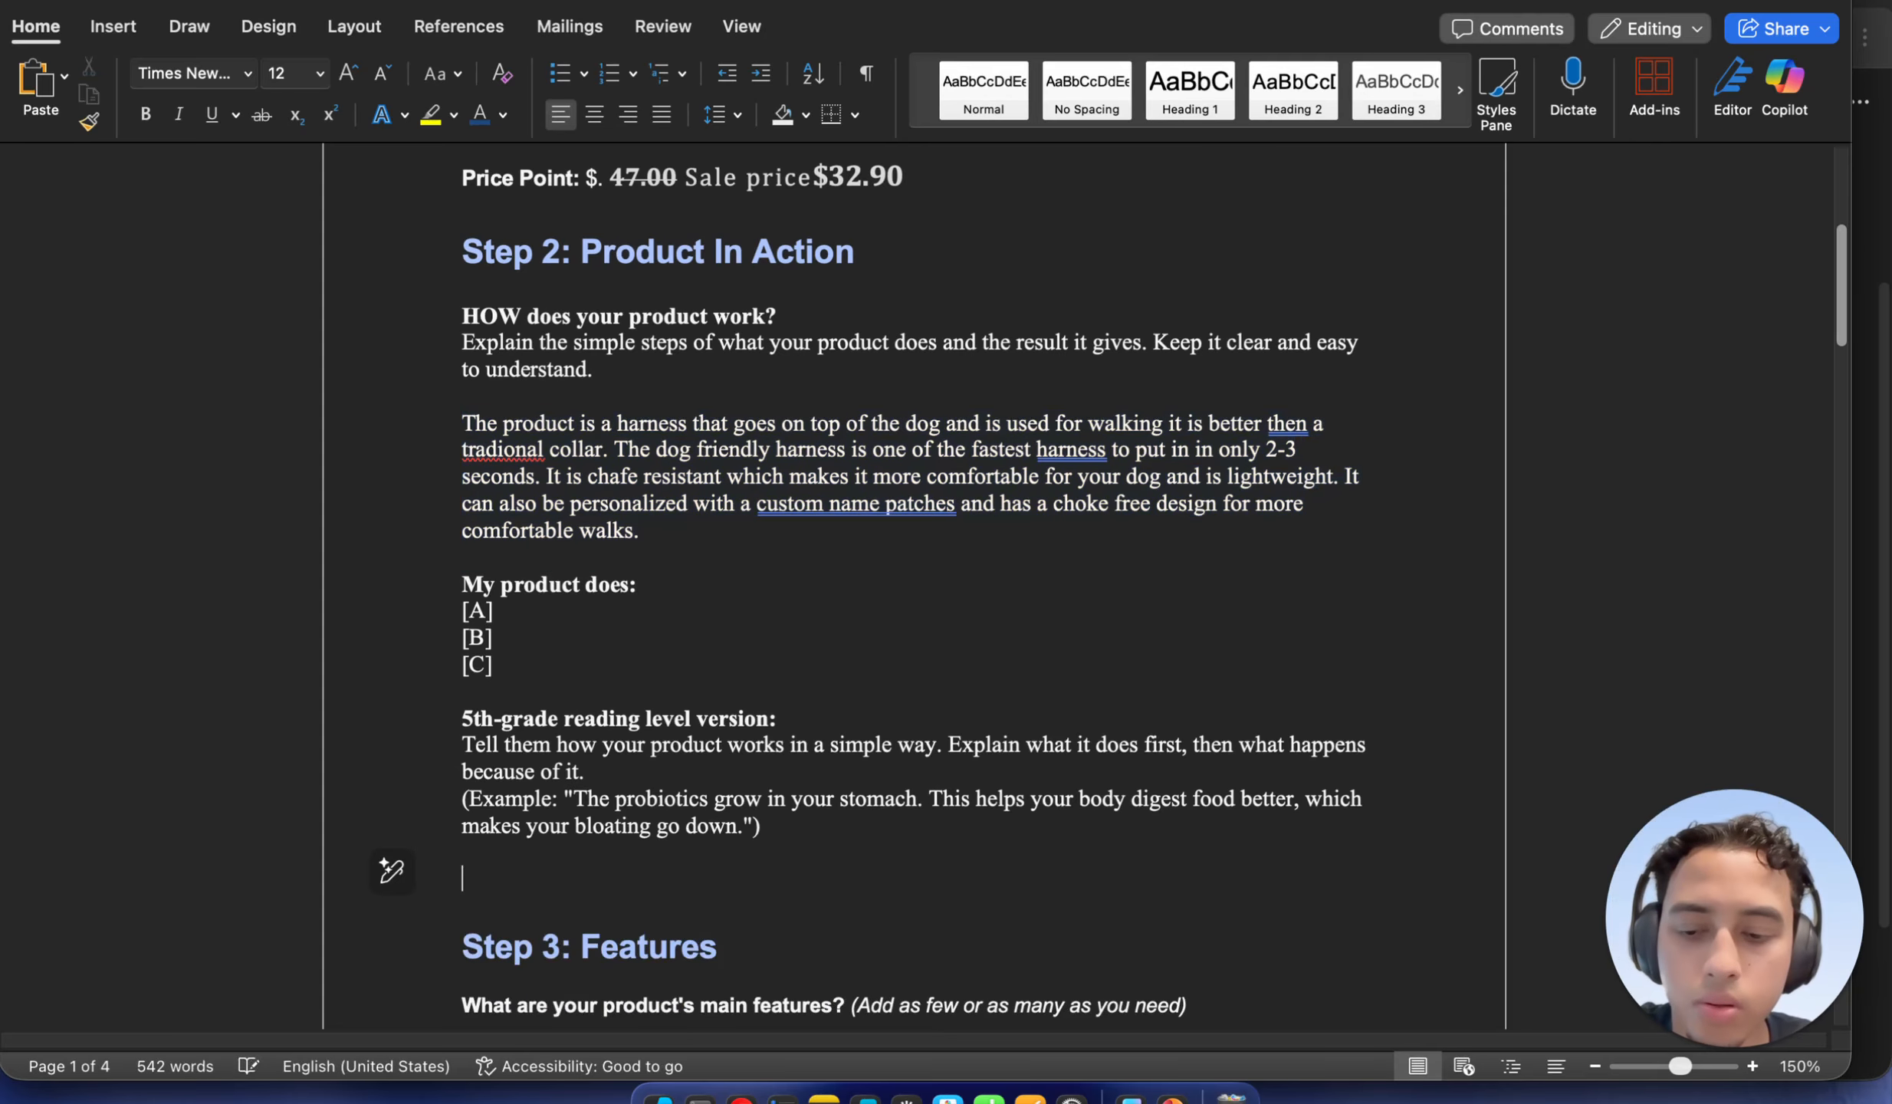
pyautogui.write('This product is a harness that goes on your dog when you take them for a walk. It is easier and safer to use than a regular collar. You can put it on your dog in just 2 to 3 seconds. It does not rub or hurt their skin, and it feels very light. You can even add custom name patches. It is also choke free, so your dog can walk comfortably and breathe easily.')
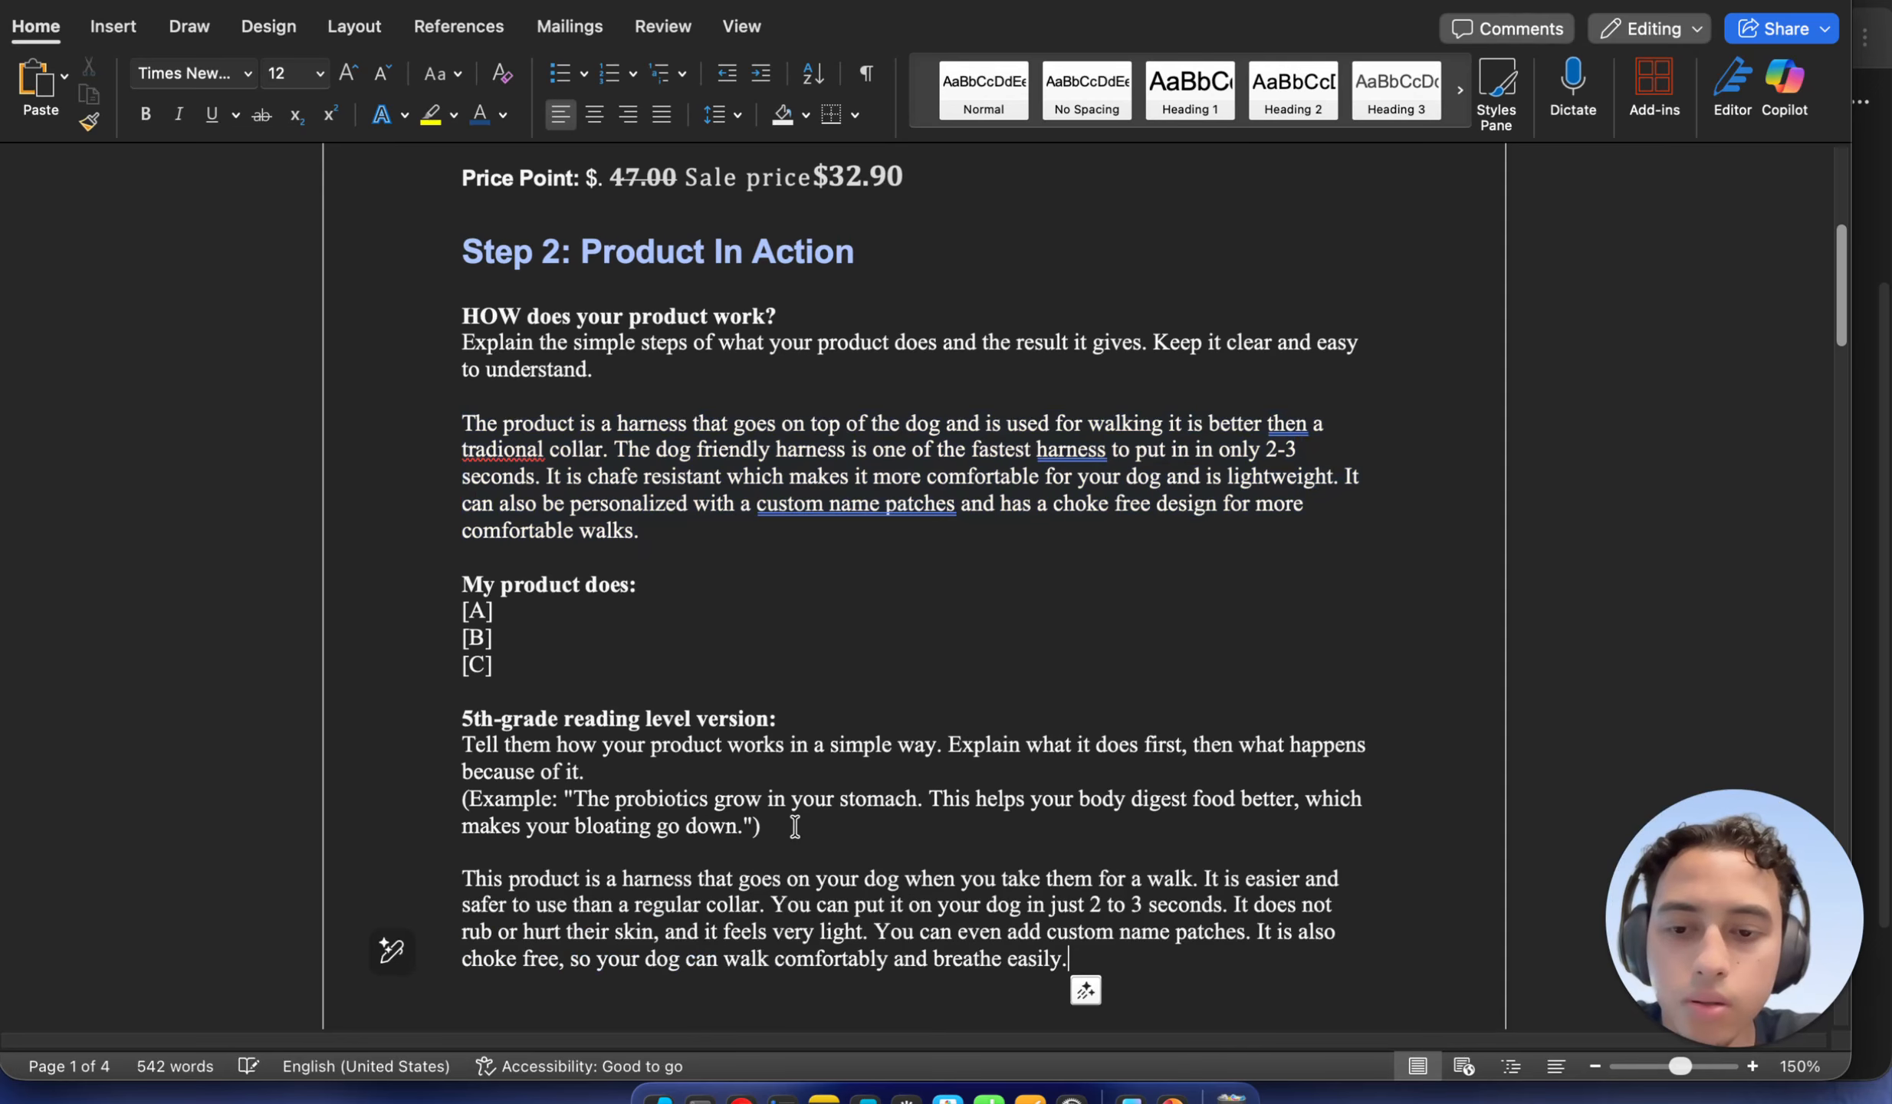
# Switch to Hemingway Editor in Chrome, replace the first sample paragraph with the rephrased answer, and check its readability grade
pyautogui.scroll(-2, 793, 826)
pyautogui.scroll(-3, 874, 876)
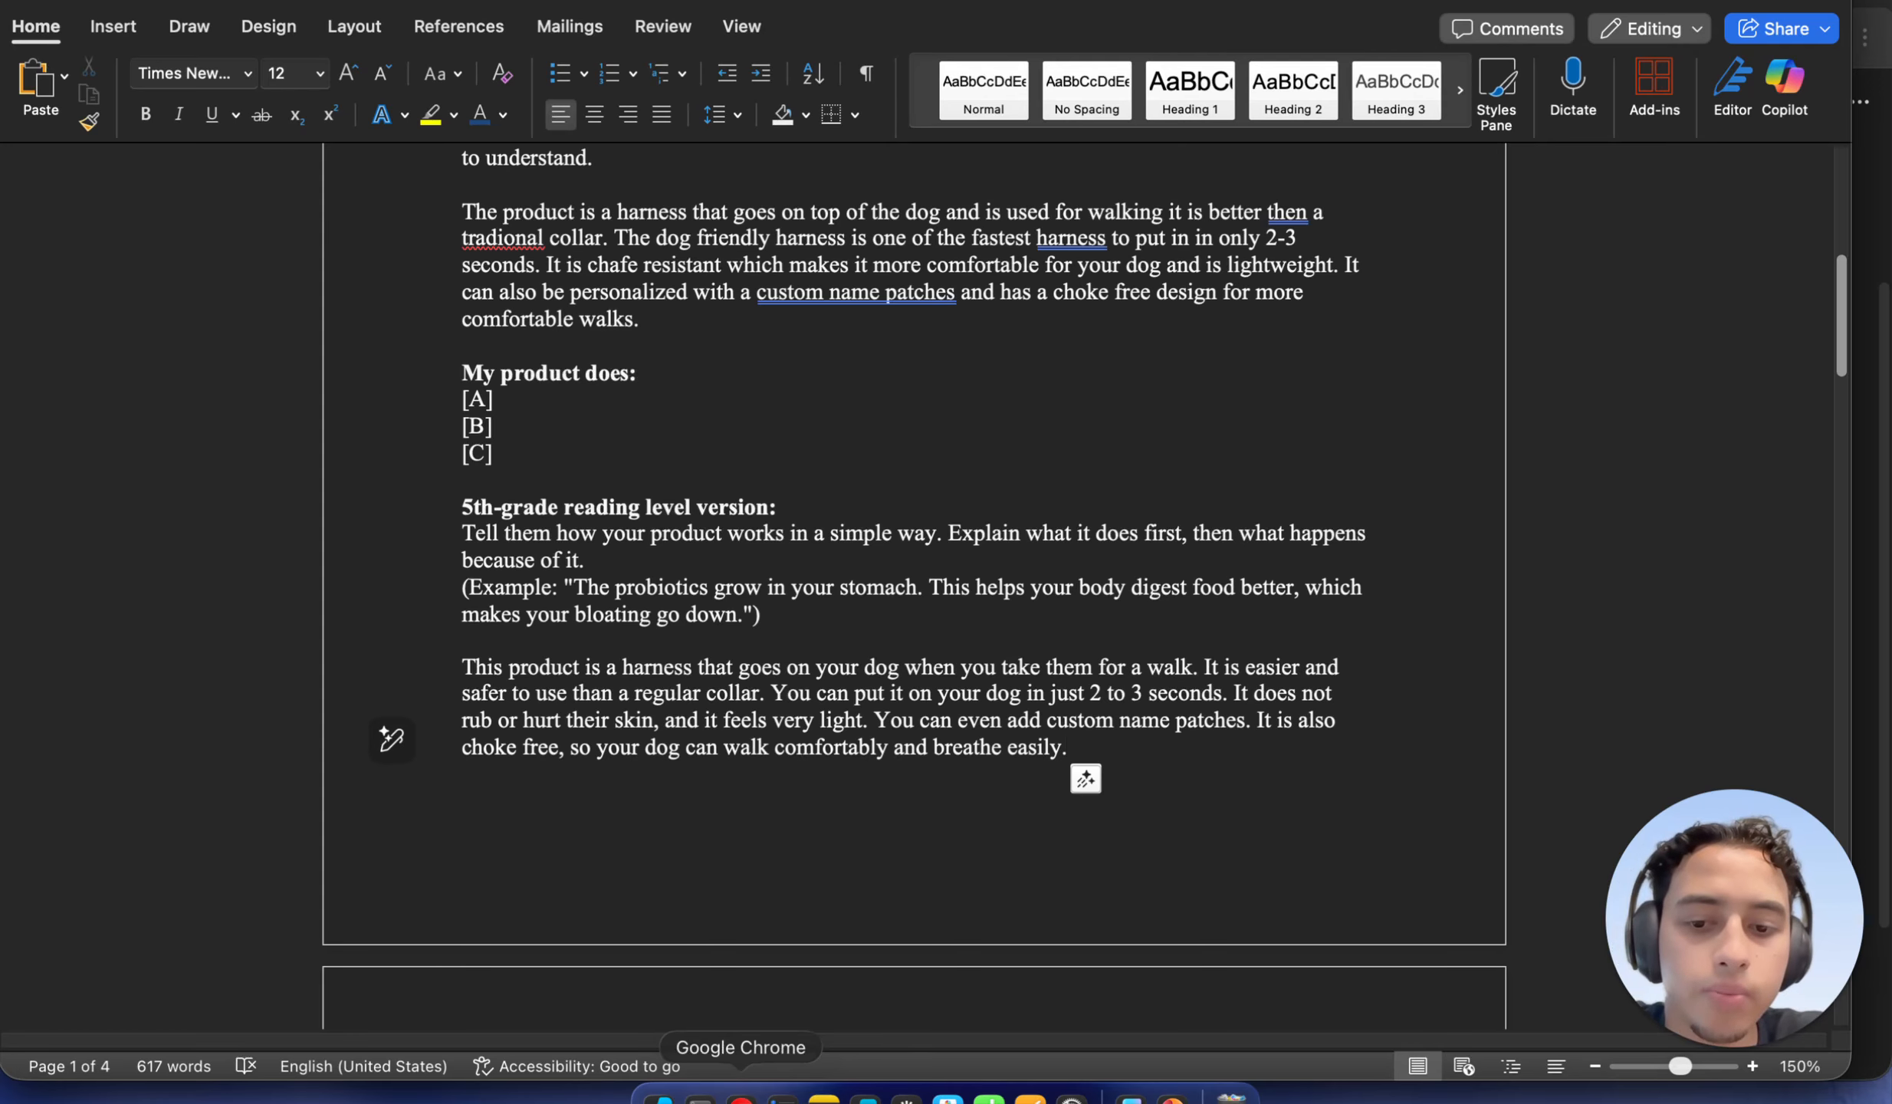
pyautogui.rightClick(740, 1100)
pyautogui.click(741, 1100)
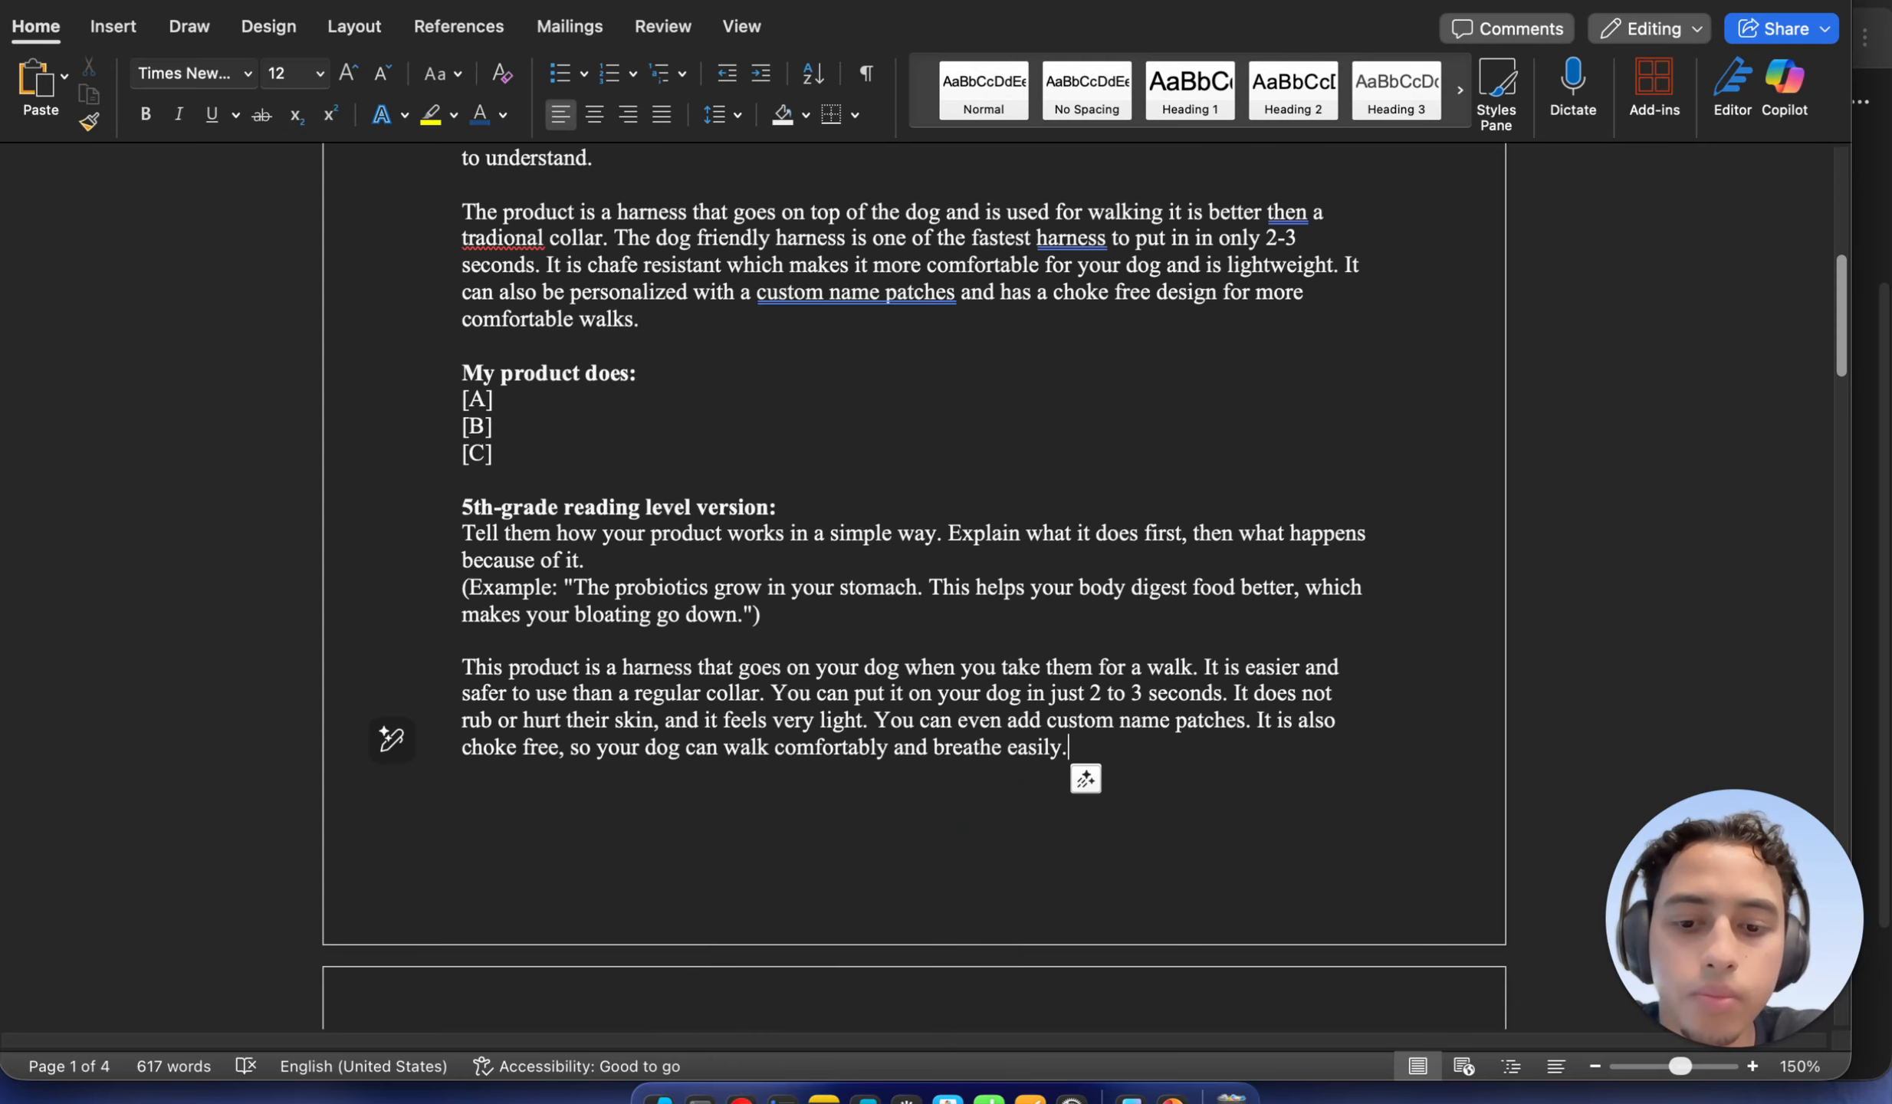
pyautogui.click(740, 1099)
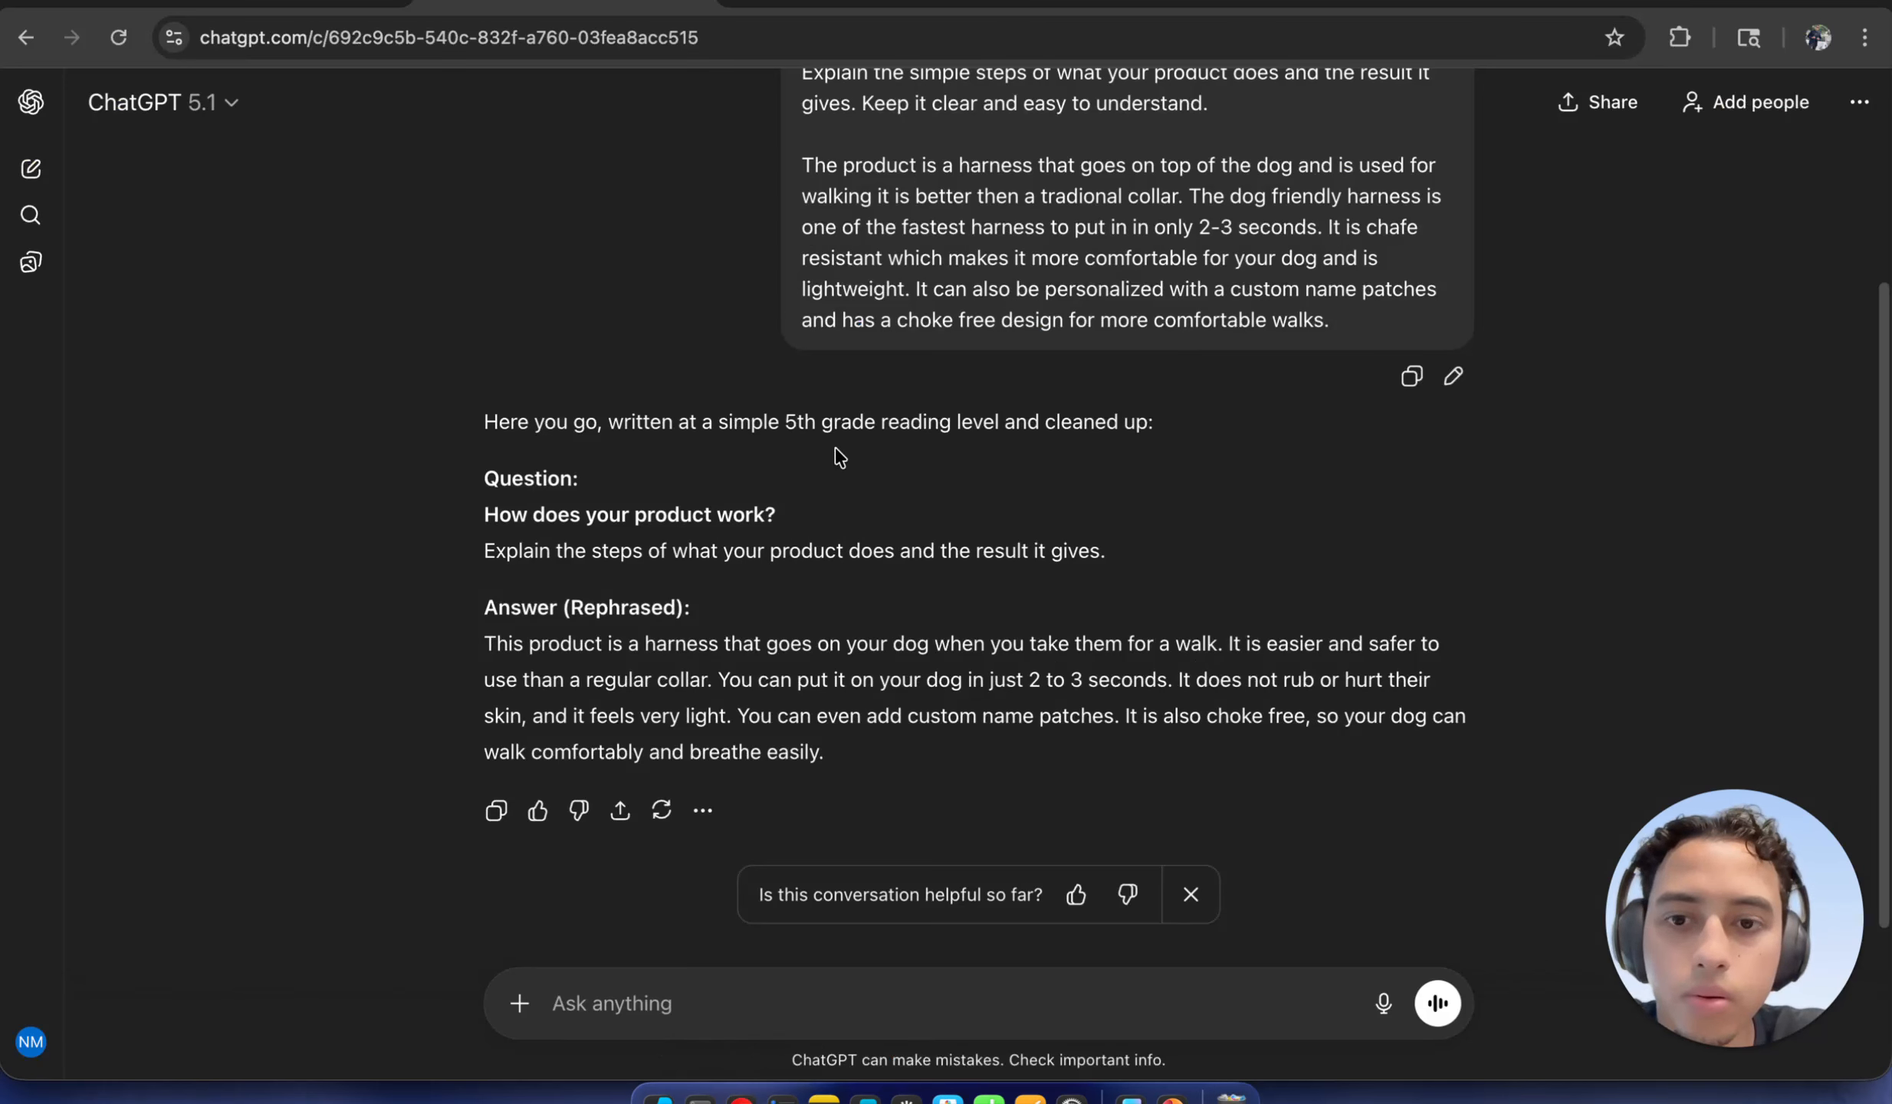
pyautogui.click(289, 6)
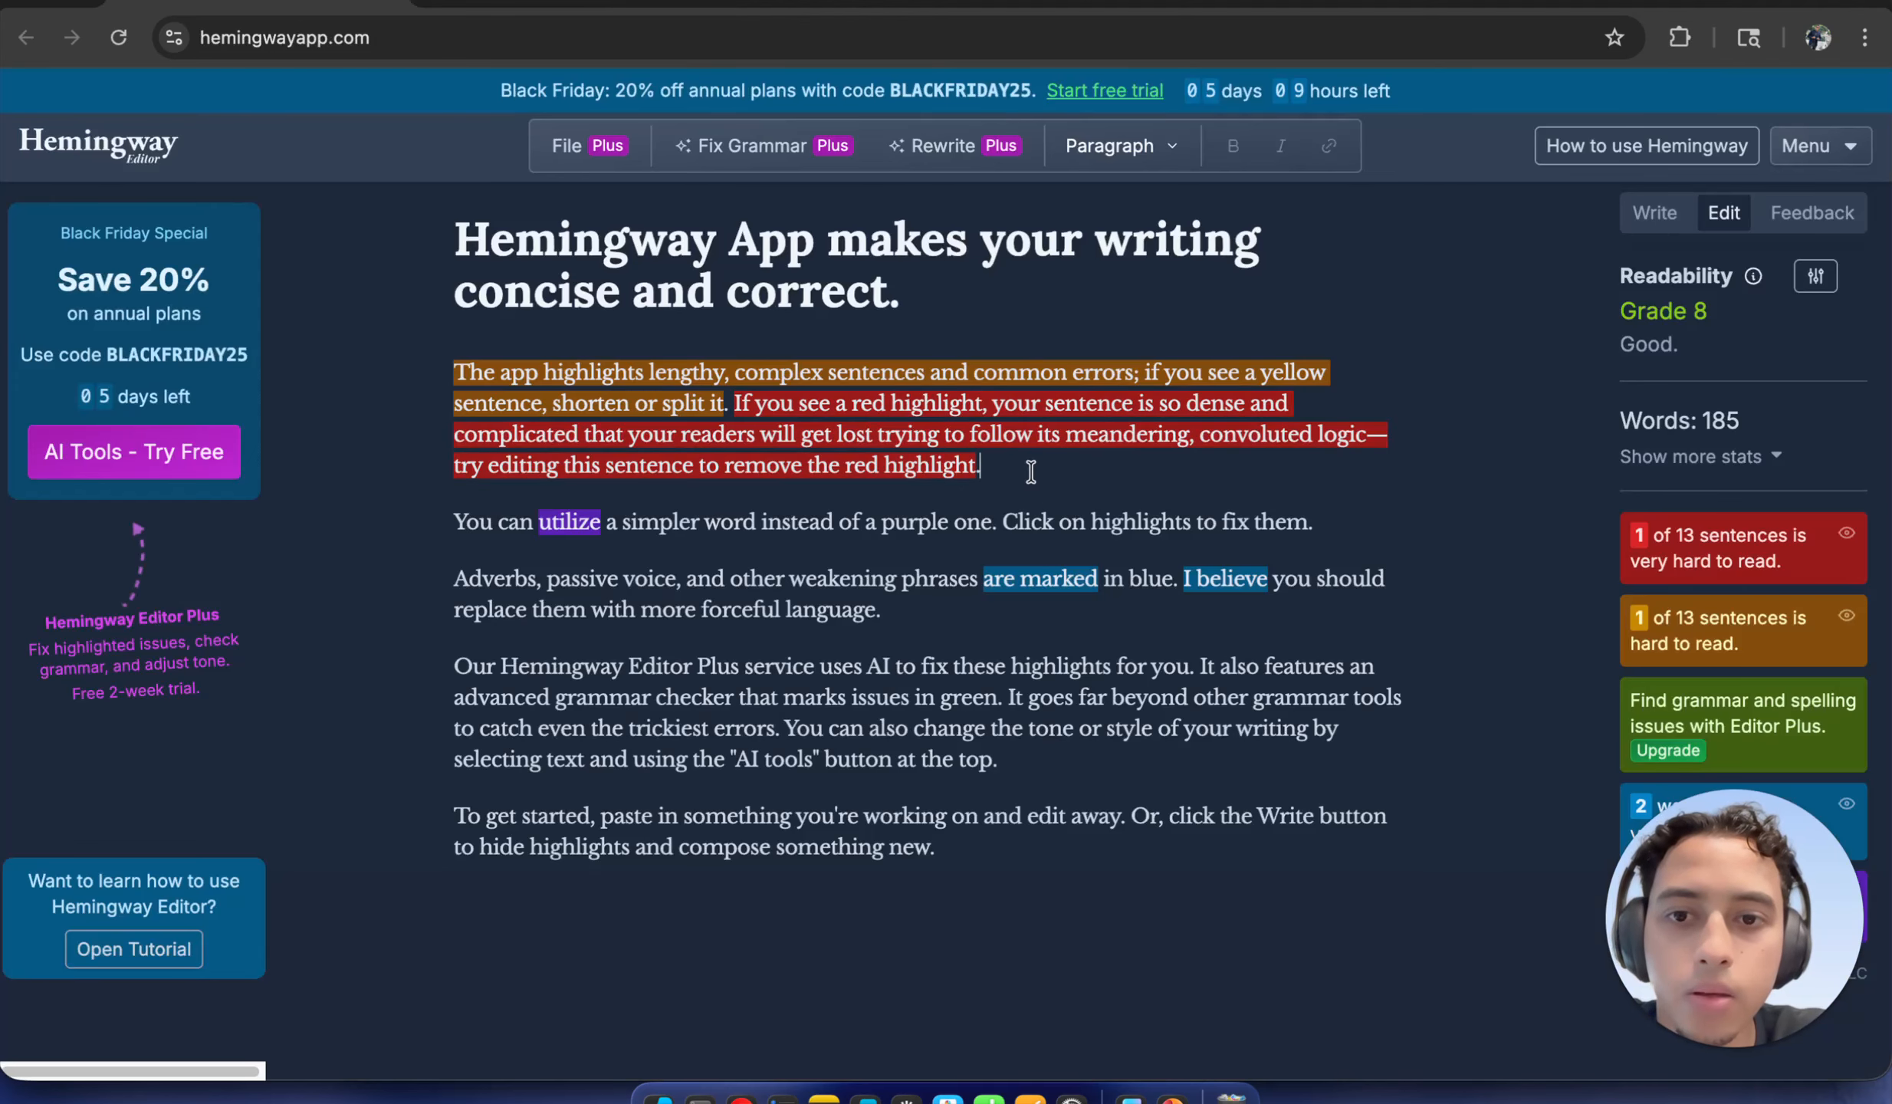
pyautogui.moveTo(1031, 468); pyautogui.dragTo(451, 381)
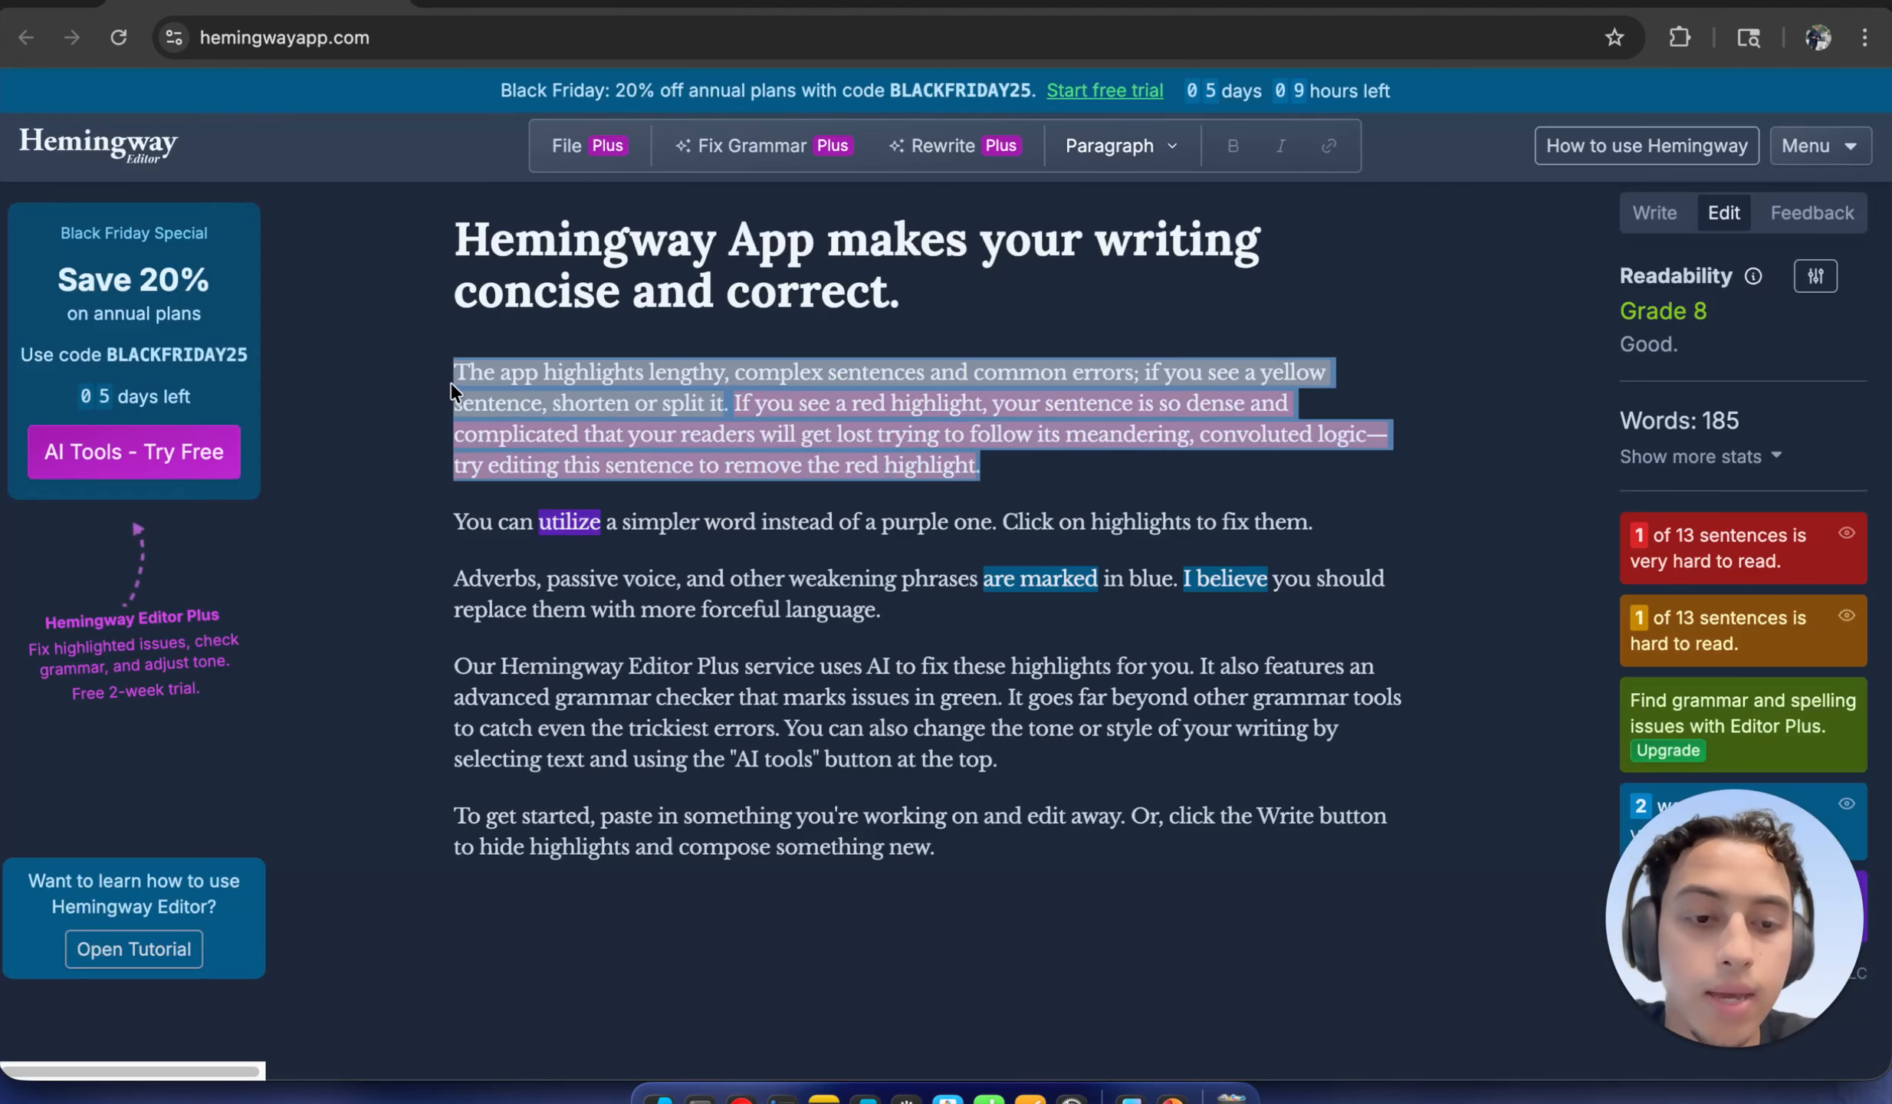
pyautogui.press('BackSpace')
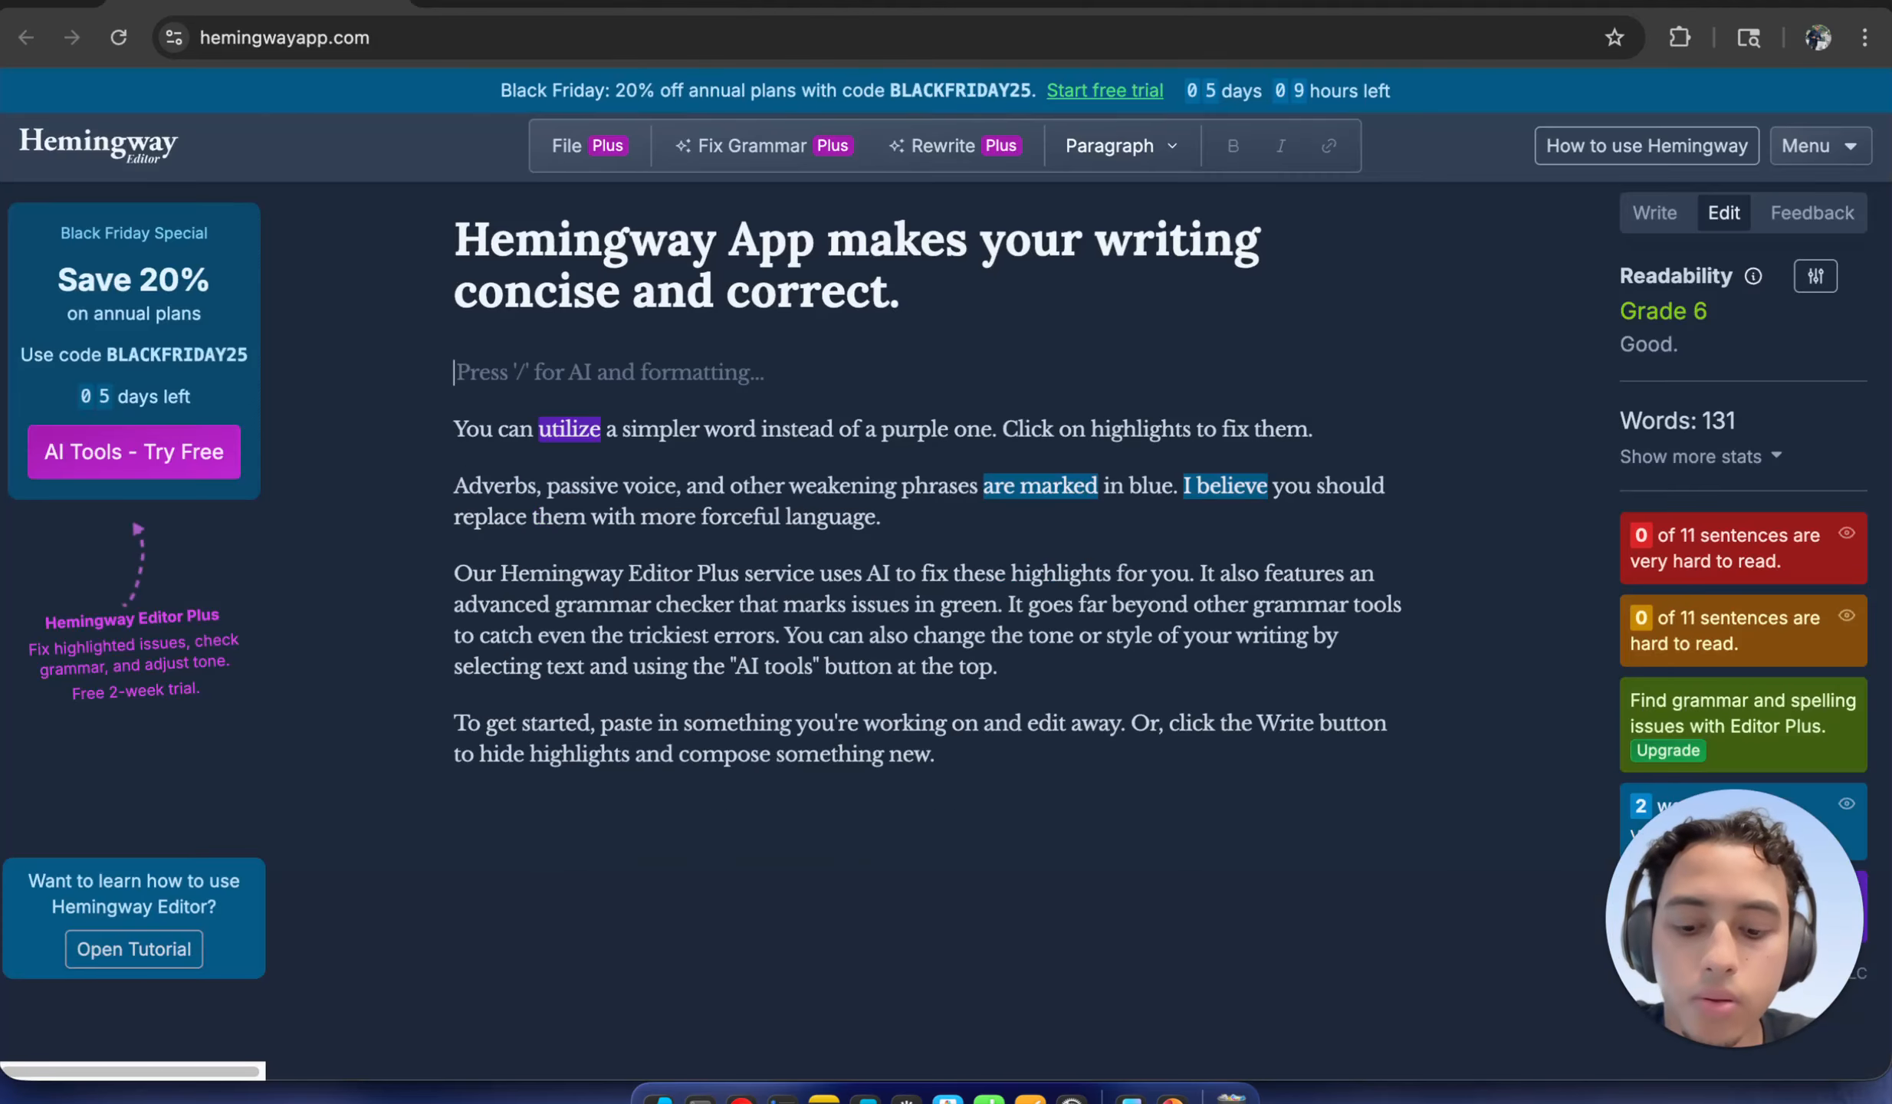
pyautogui.write('This product is a harness that goes on your dog when you take them for a walk. It is easier and safer to use than a regular collar. You can put it on your dog in just 2 to 3 seconds. It does not rub or hurt their skin, and it feels very light. You can even add custom name patches. It is also choke free, so your dog can walk comfortably and breathe easily.')
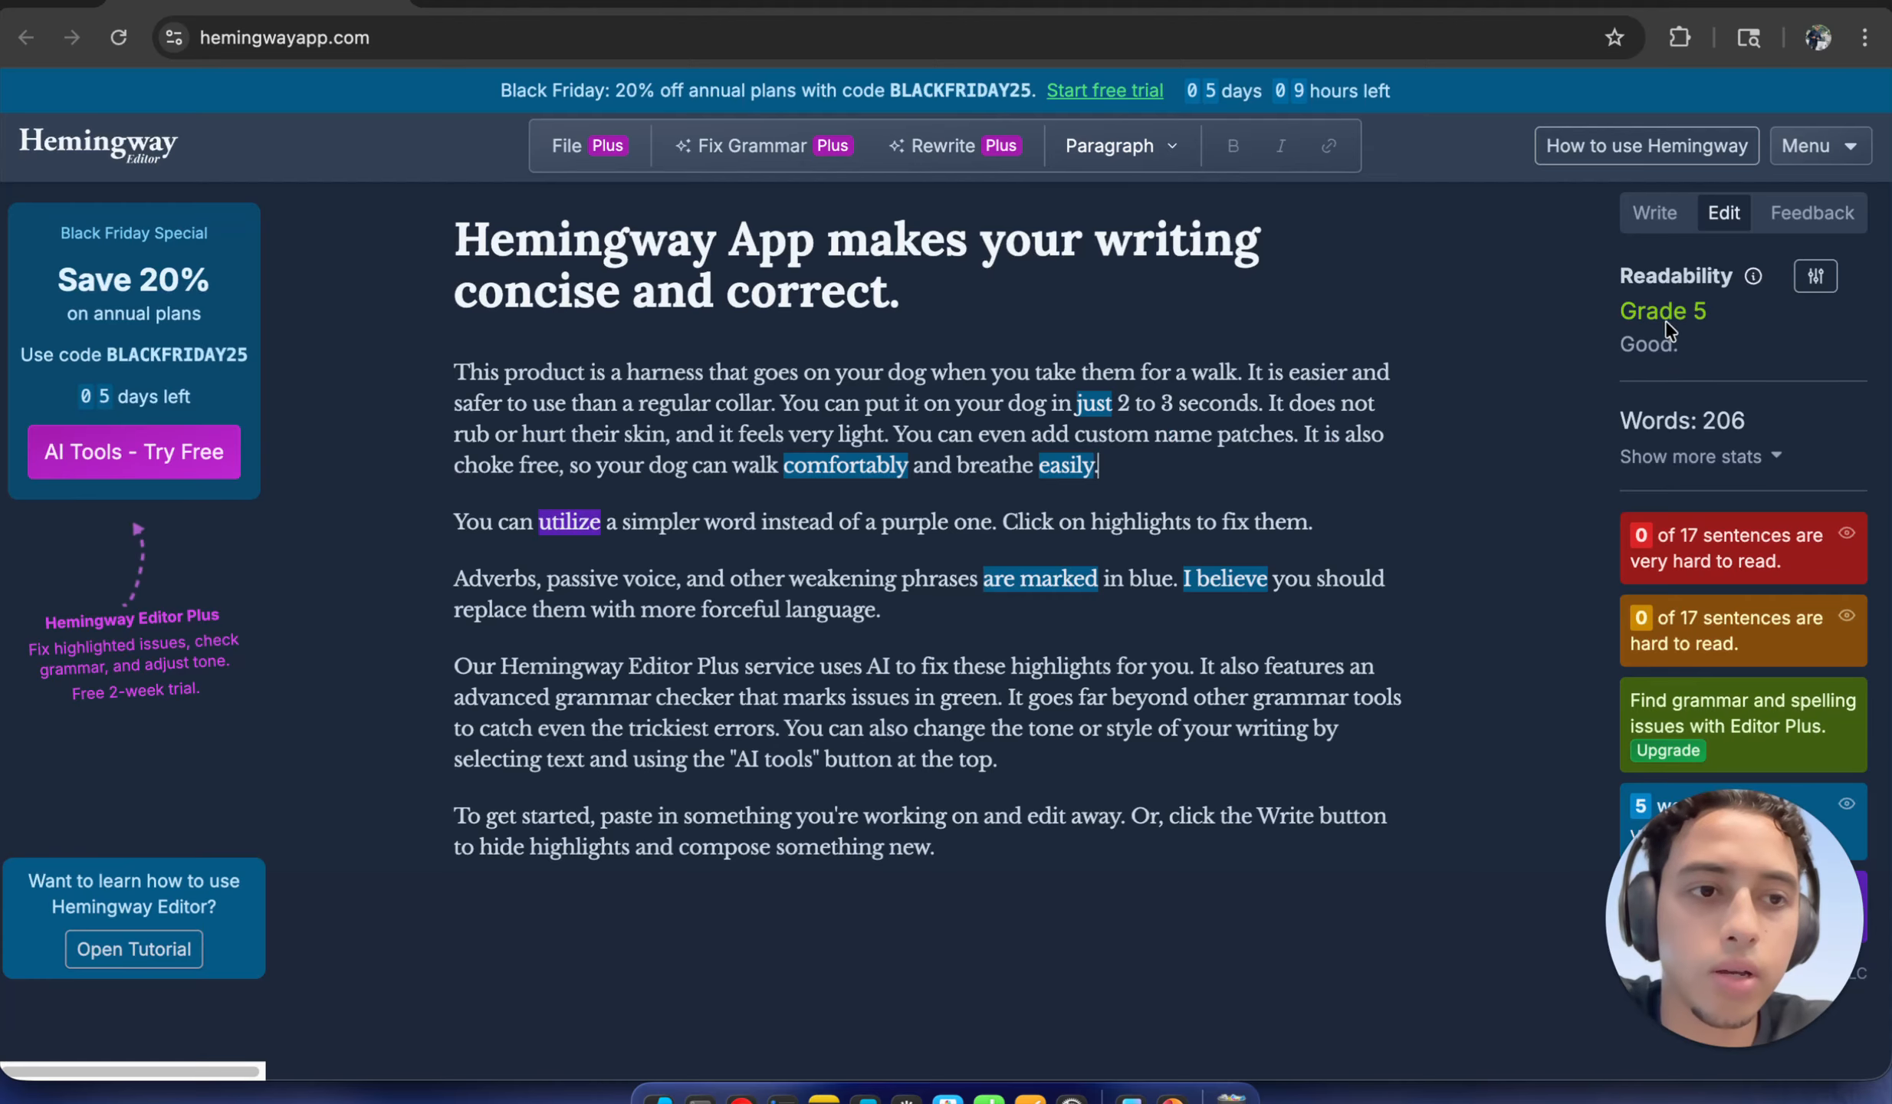
pyautogui.moveTo(1612, 314); pyautogui.dragTo(1739, 314)
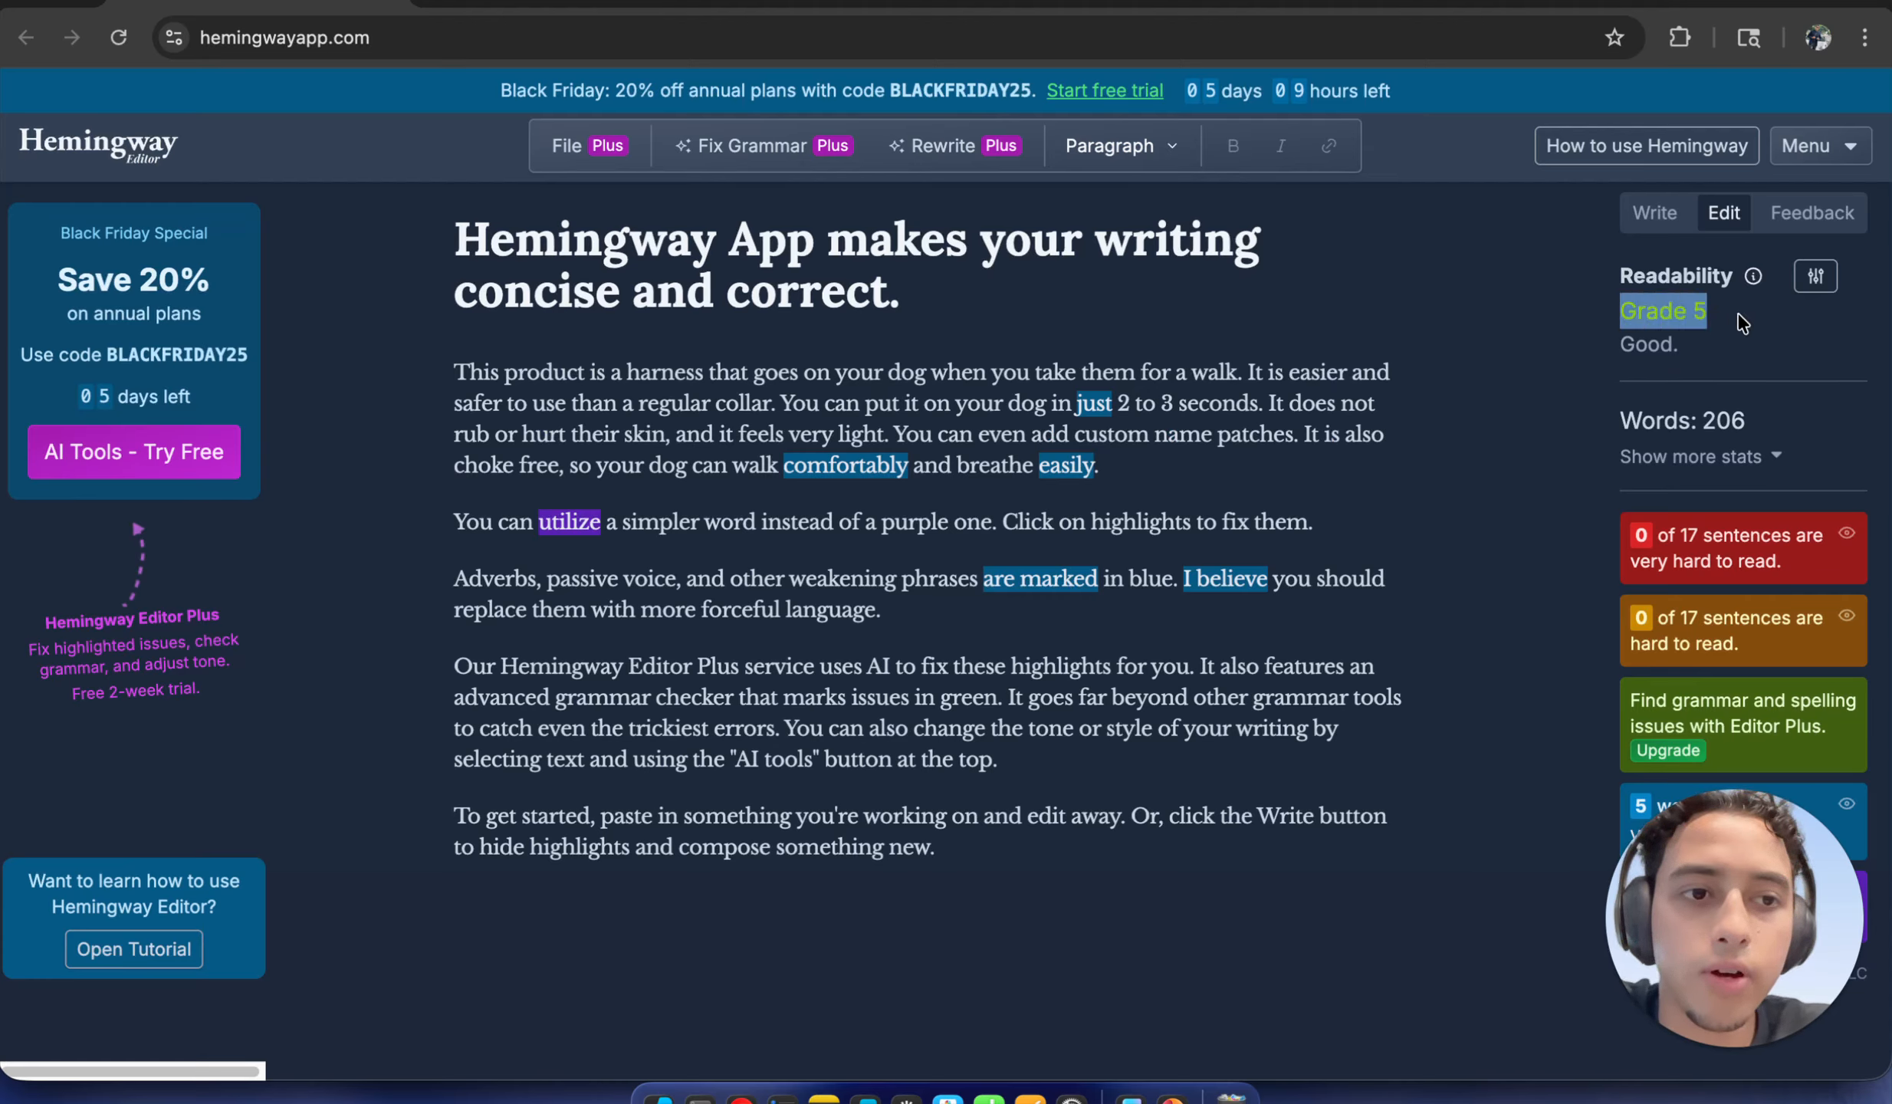
pyautogui.click(1258, 450)
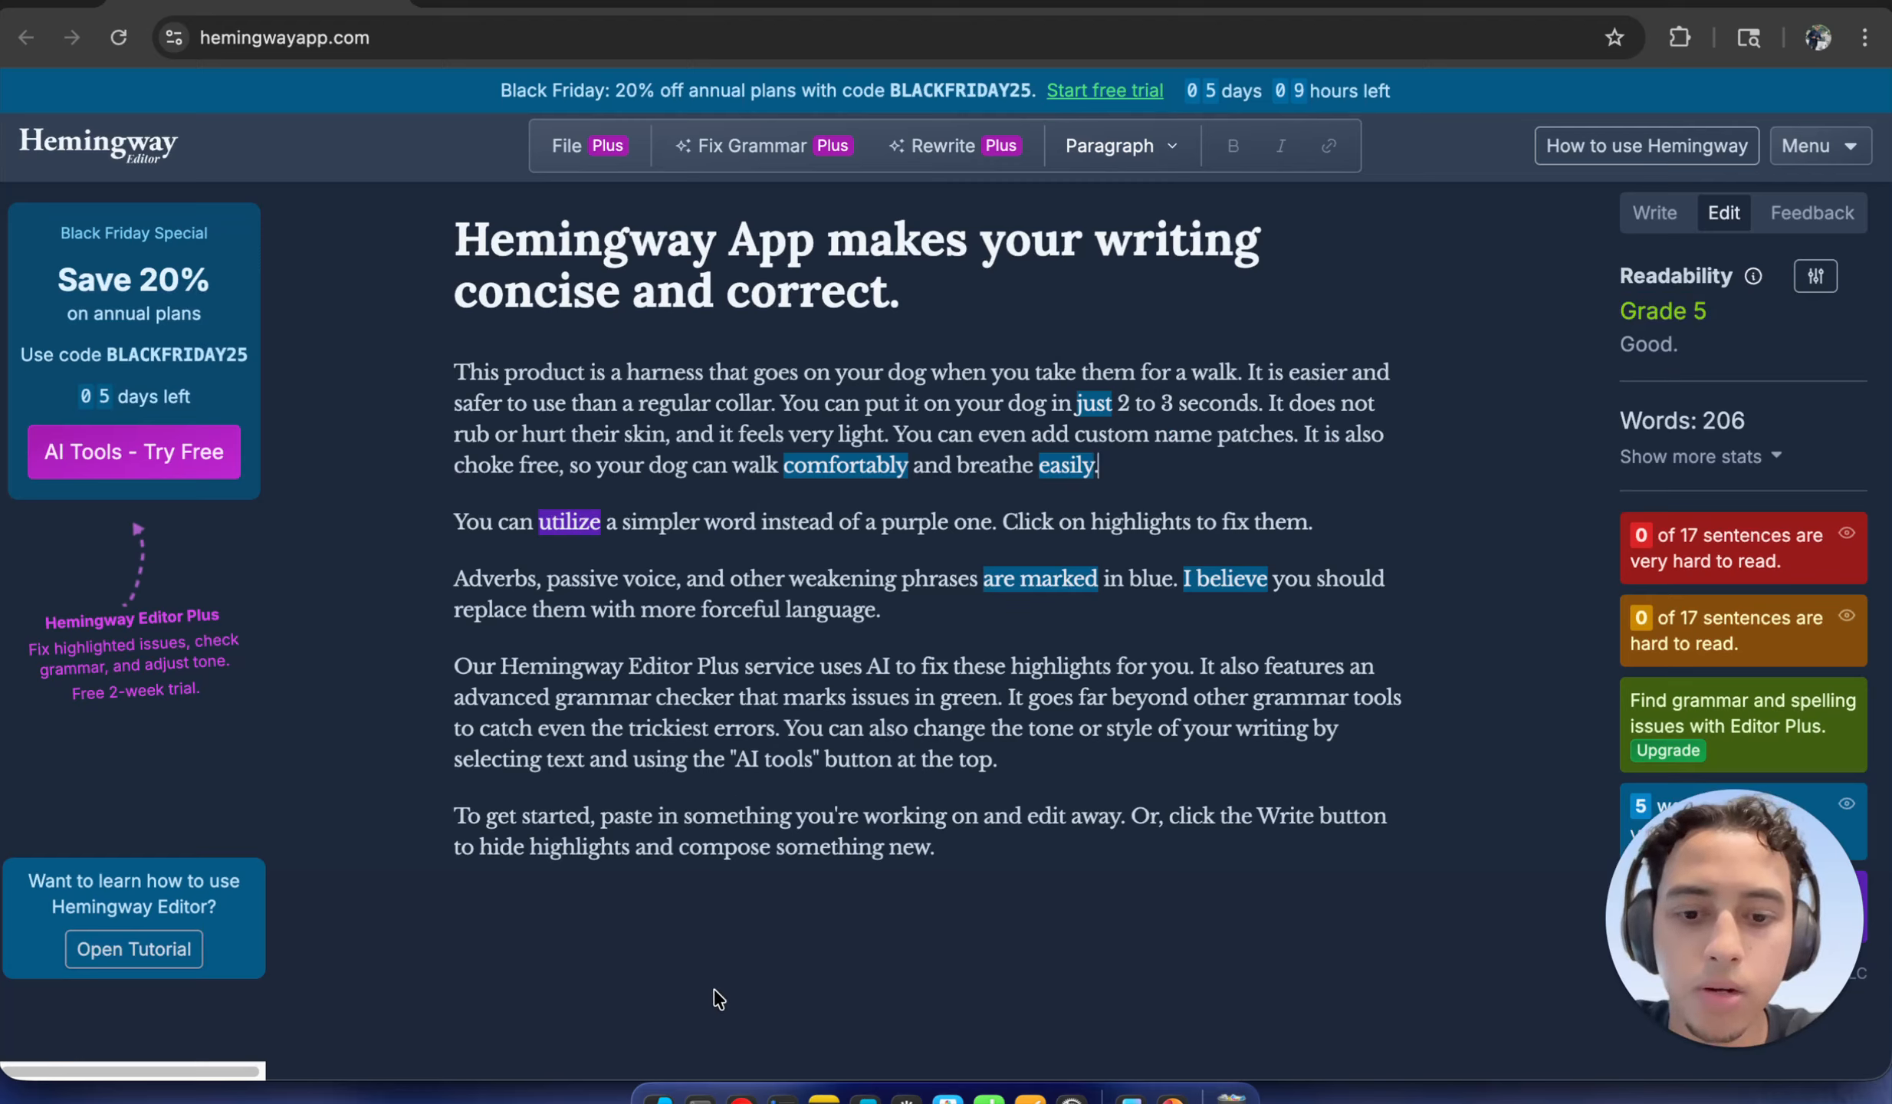
# Switch back to Word and review the Step 3 Features and Step 4 Benefits sections of the document
pyautogui.click(1131, 1096)
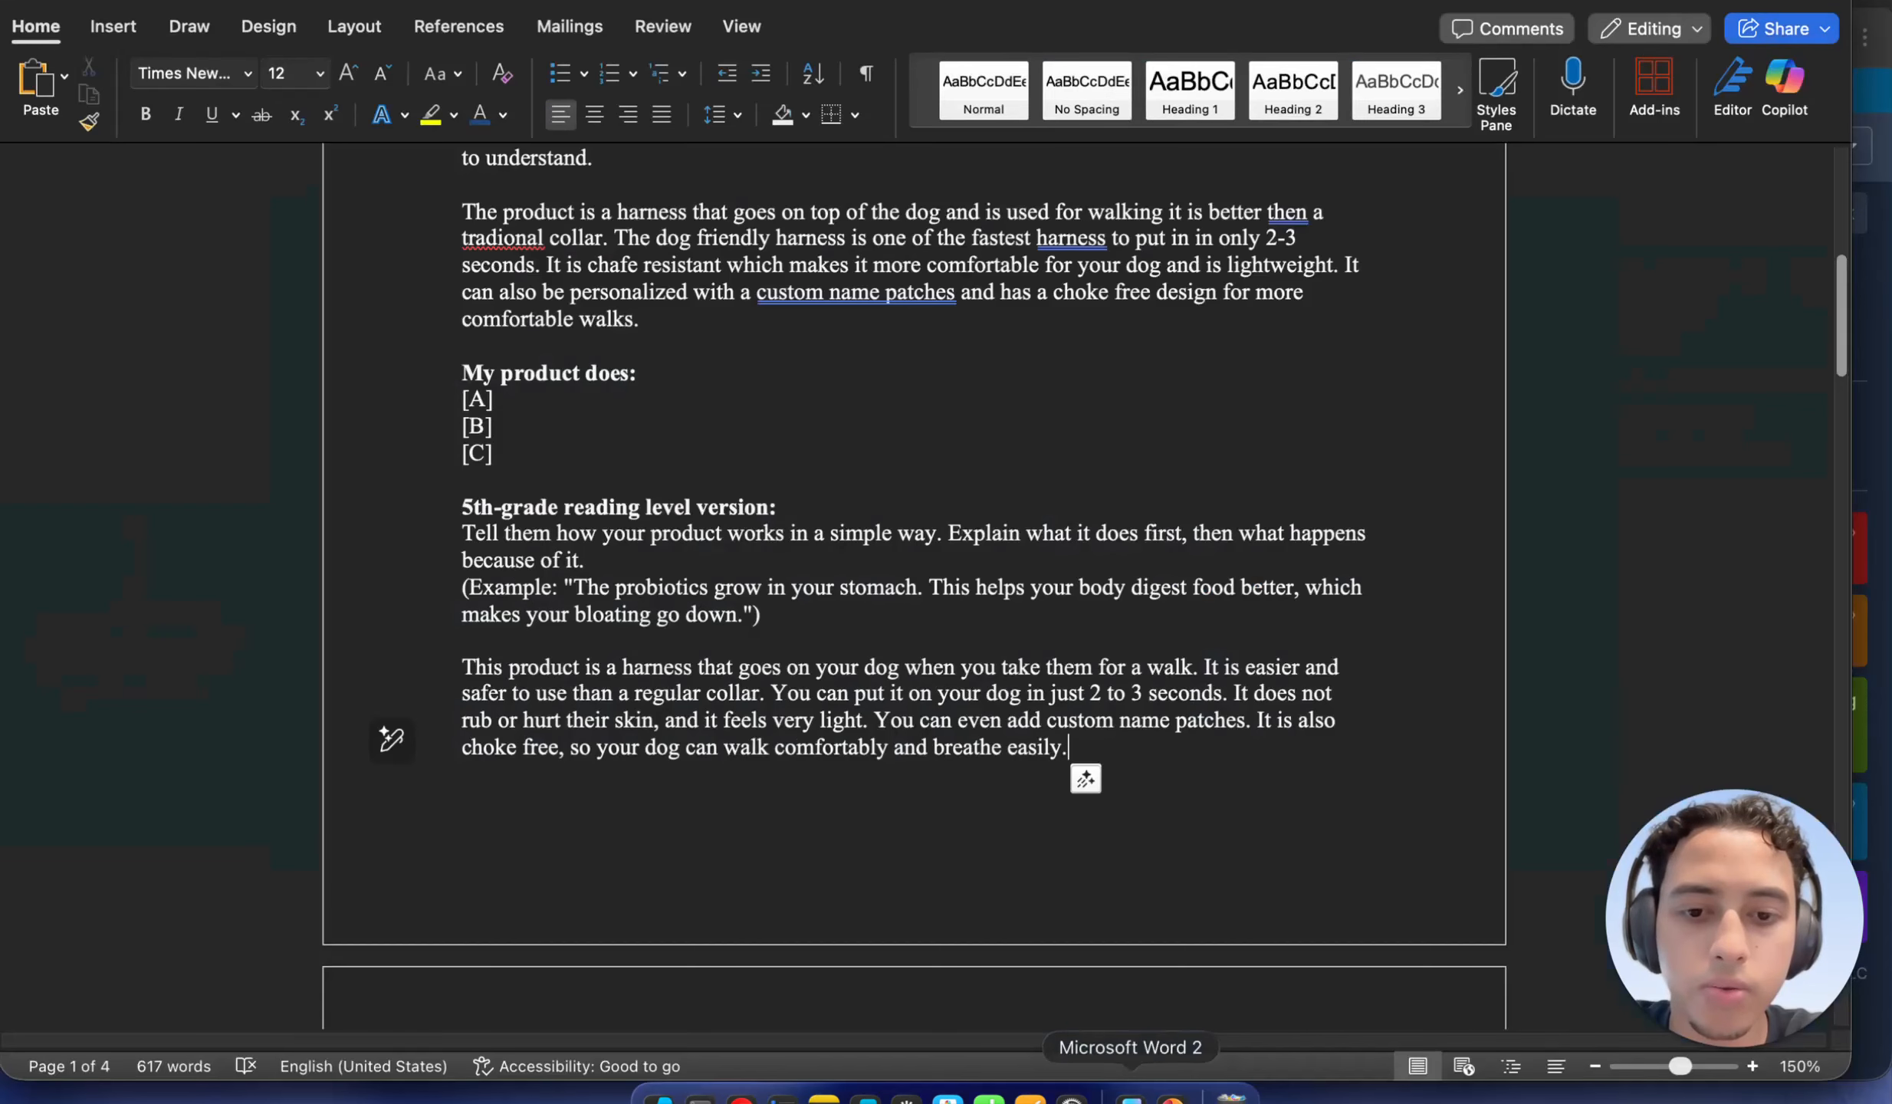
pyautogui.scroll(-2, 1069, 657)
pyautogui.scroll(-4, 1069, 657)
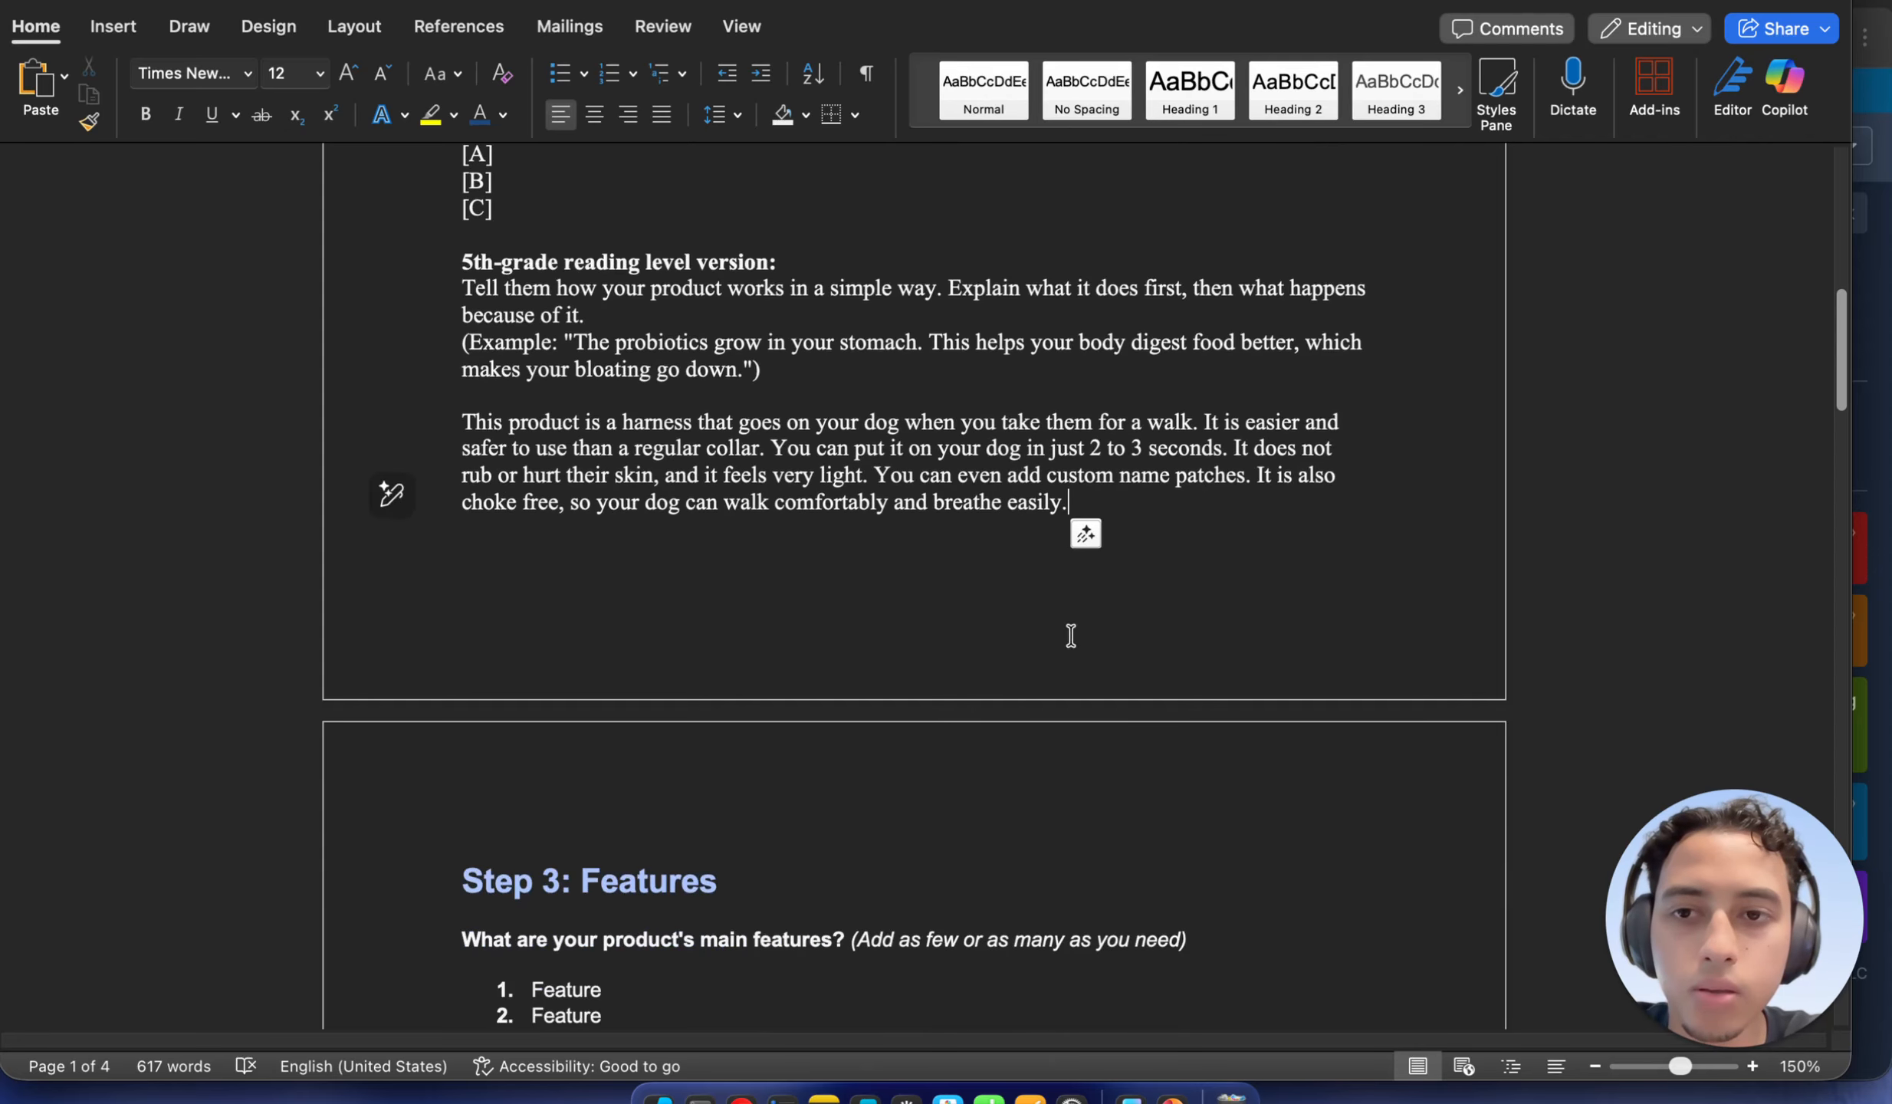
pyautogui.scroll(-1, 949, 592)
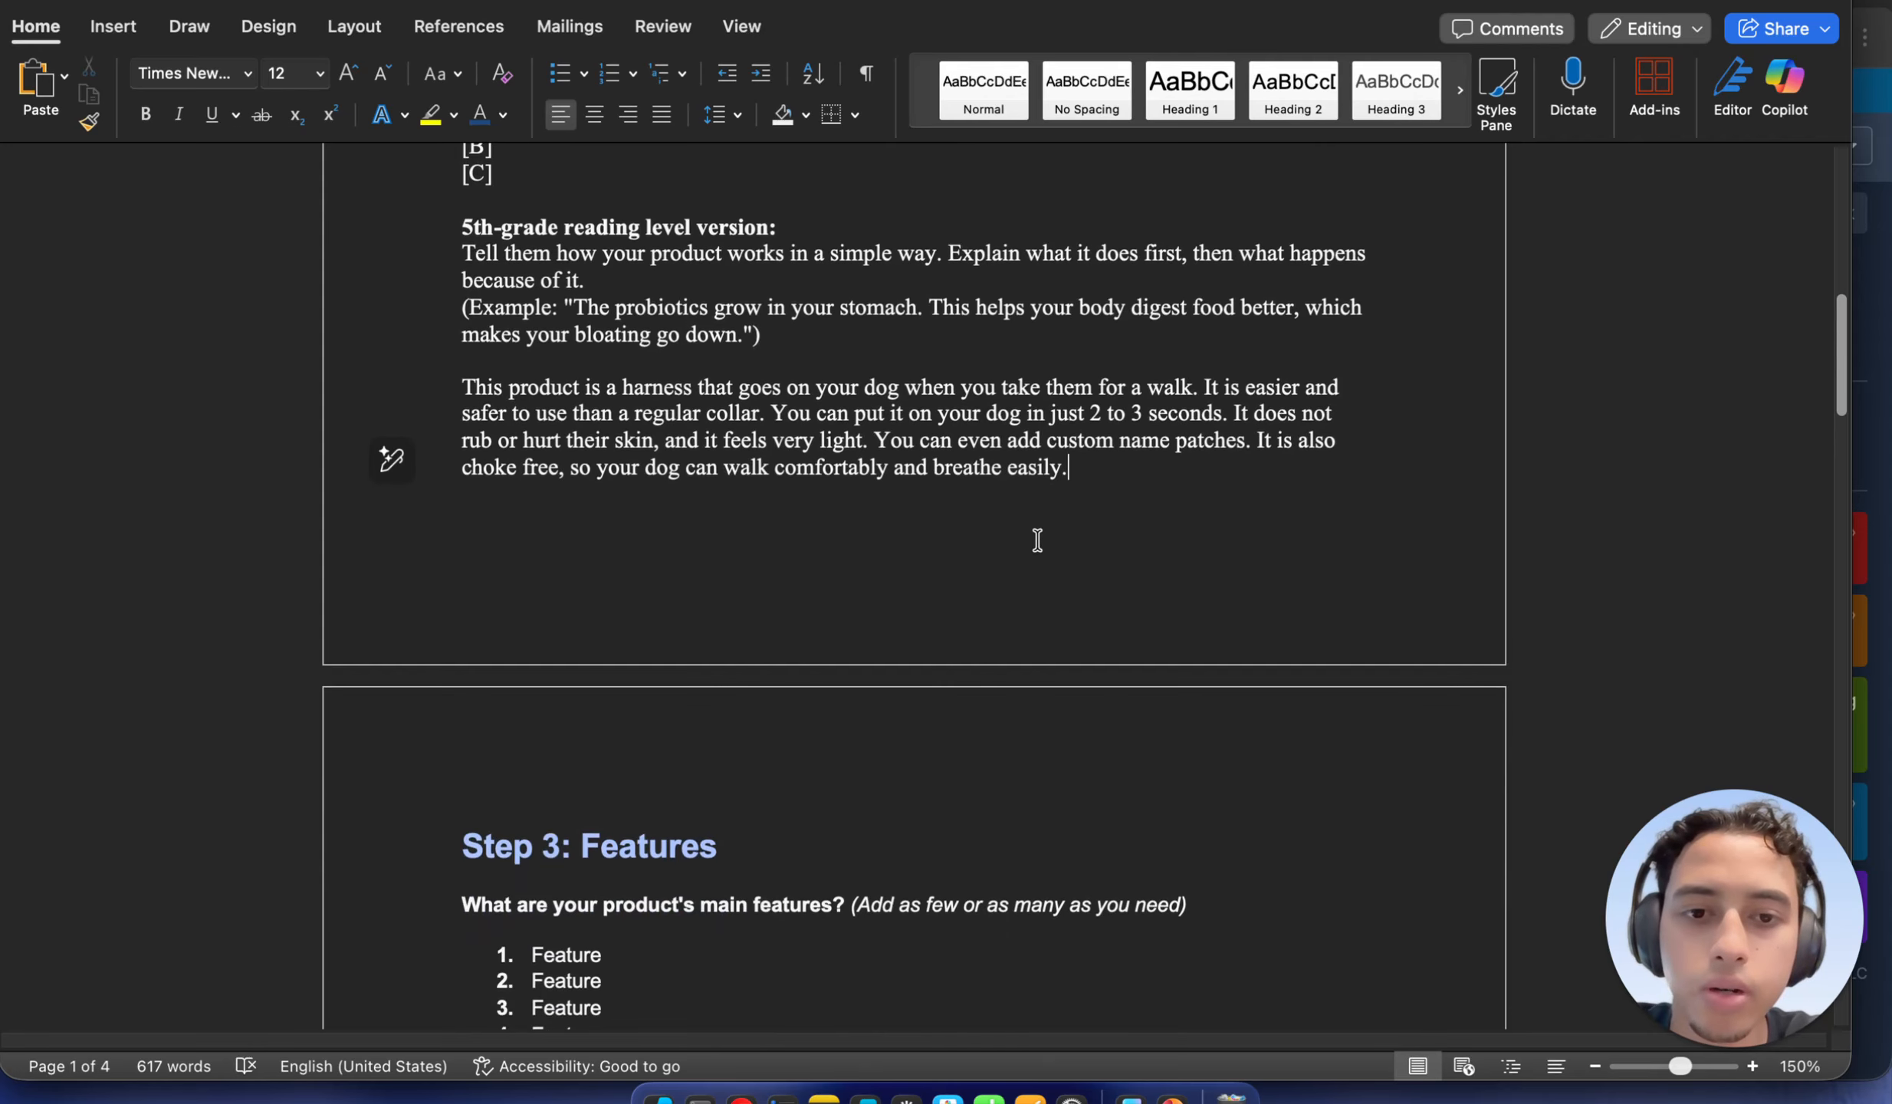
pyautogui.click(1081, 499)
pyautogui.click(963, 578)
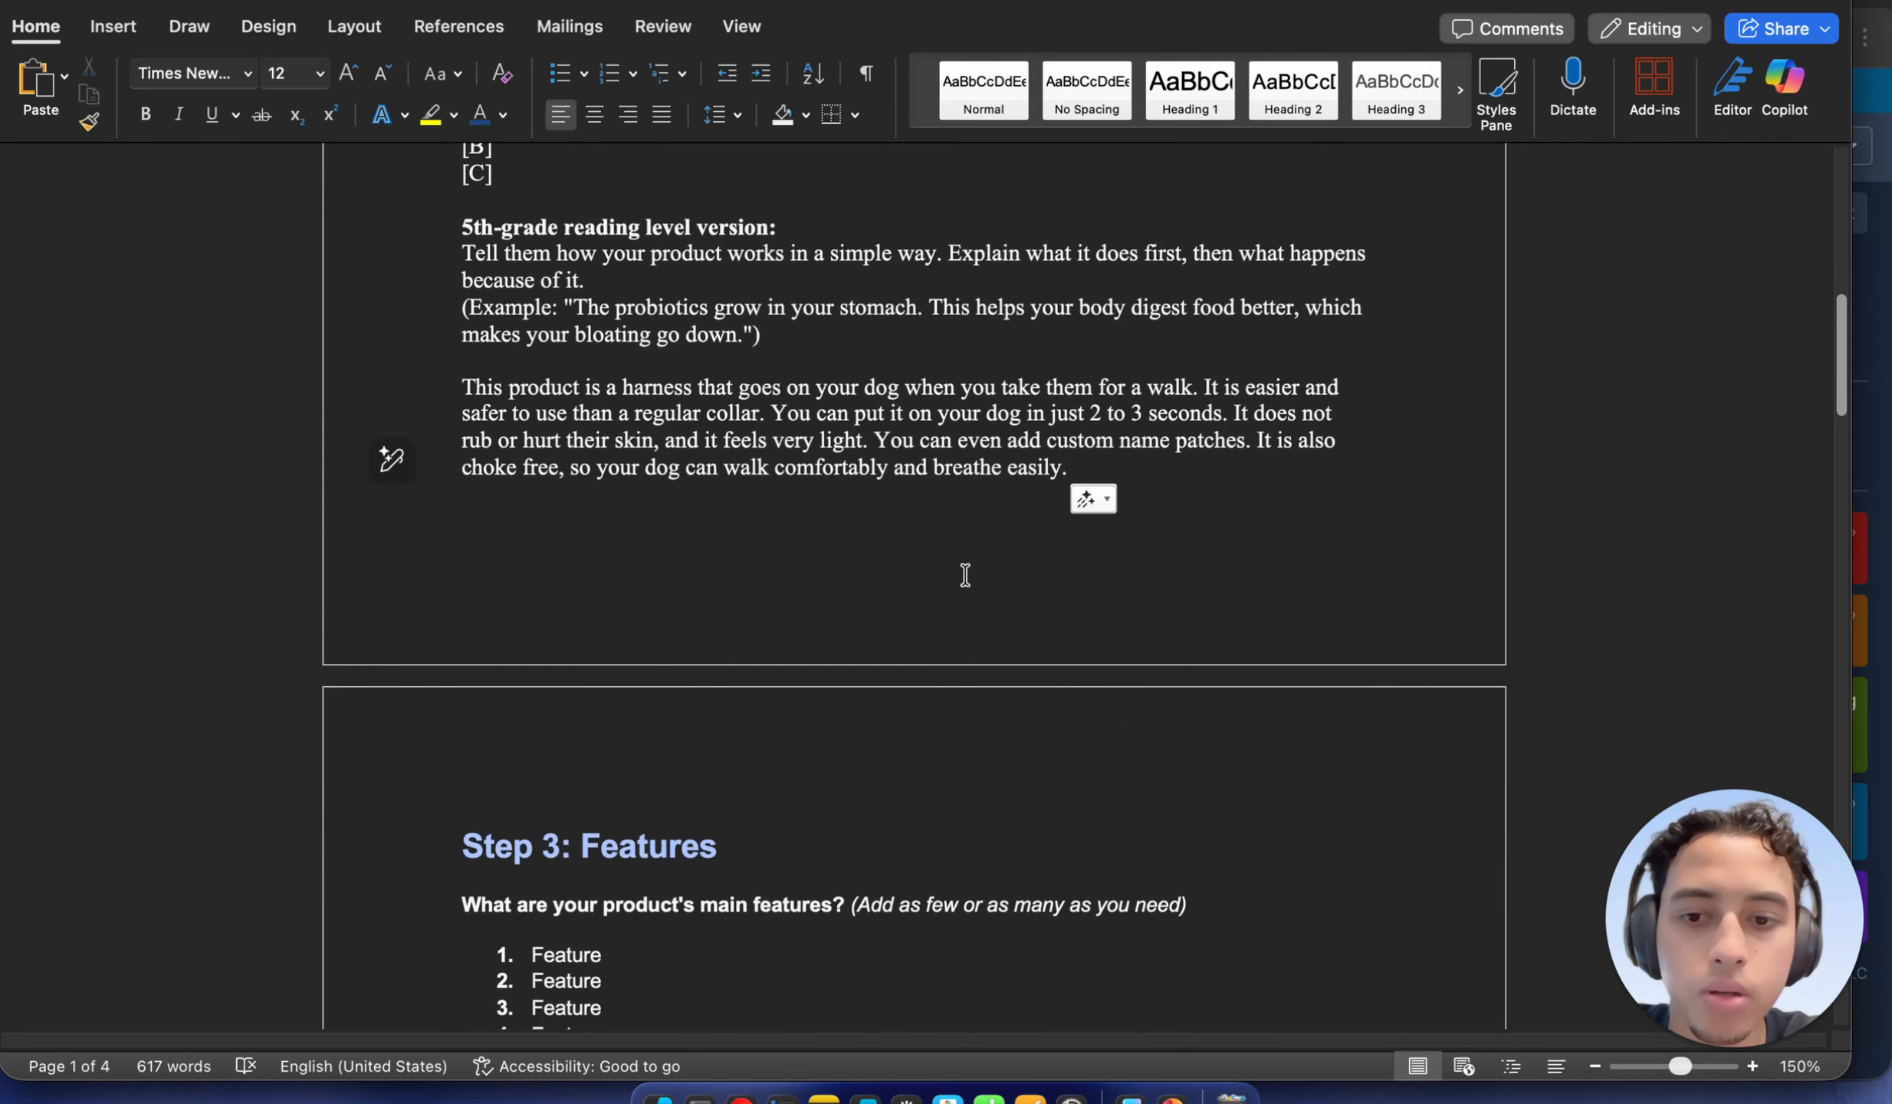
pyautogui.scroll(-7, 966, 576)
pyautogui.click(654, 646)
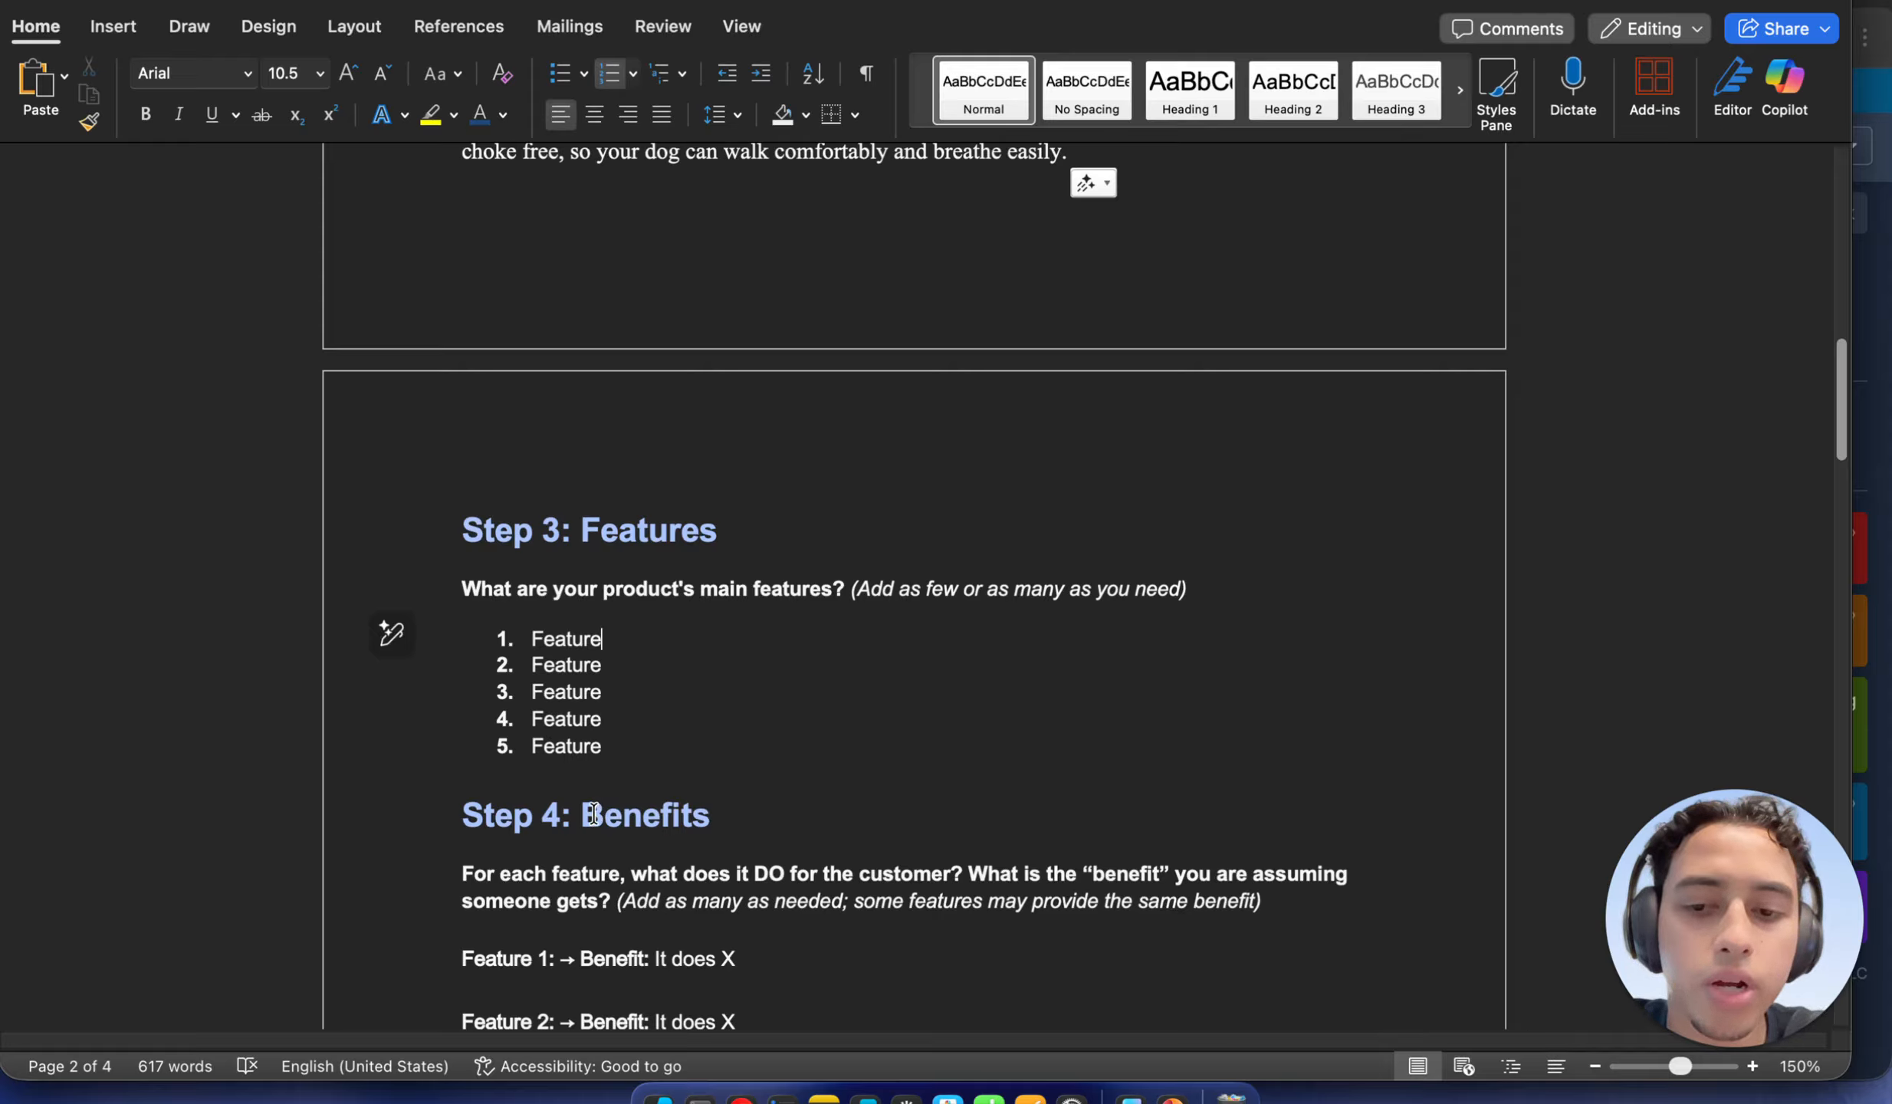
pyautogui.moveTo(586, 814); pyautogui.dragTo(777, 821)
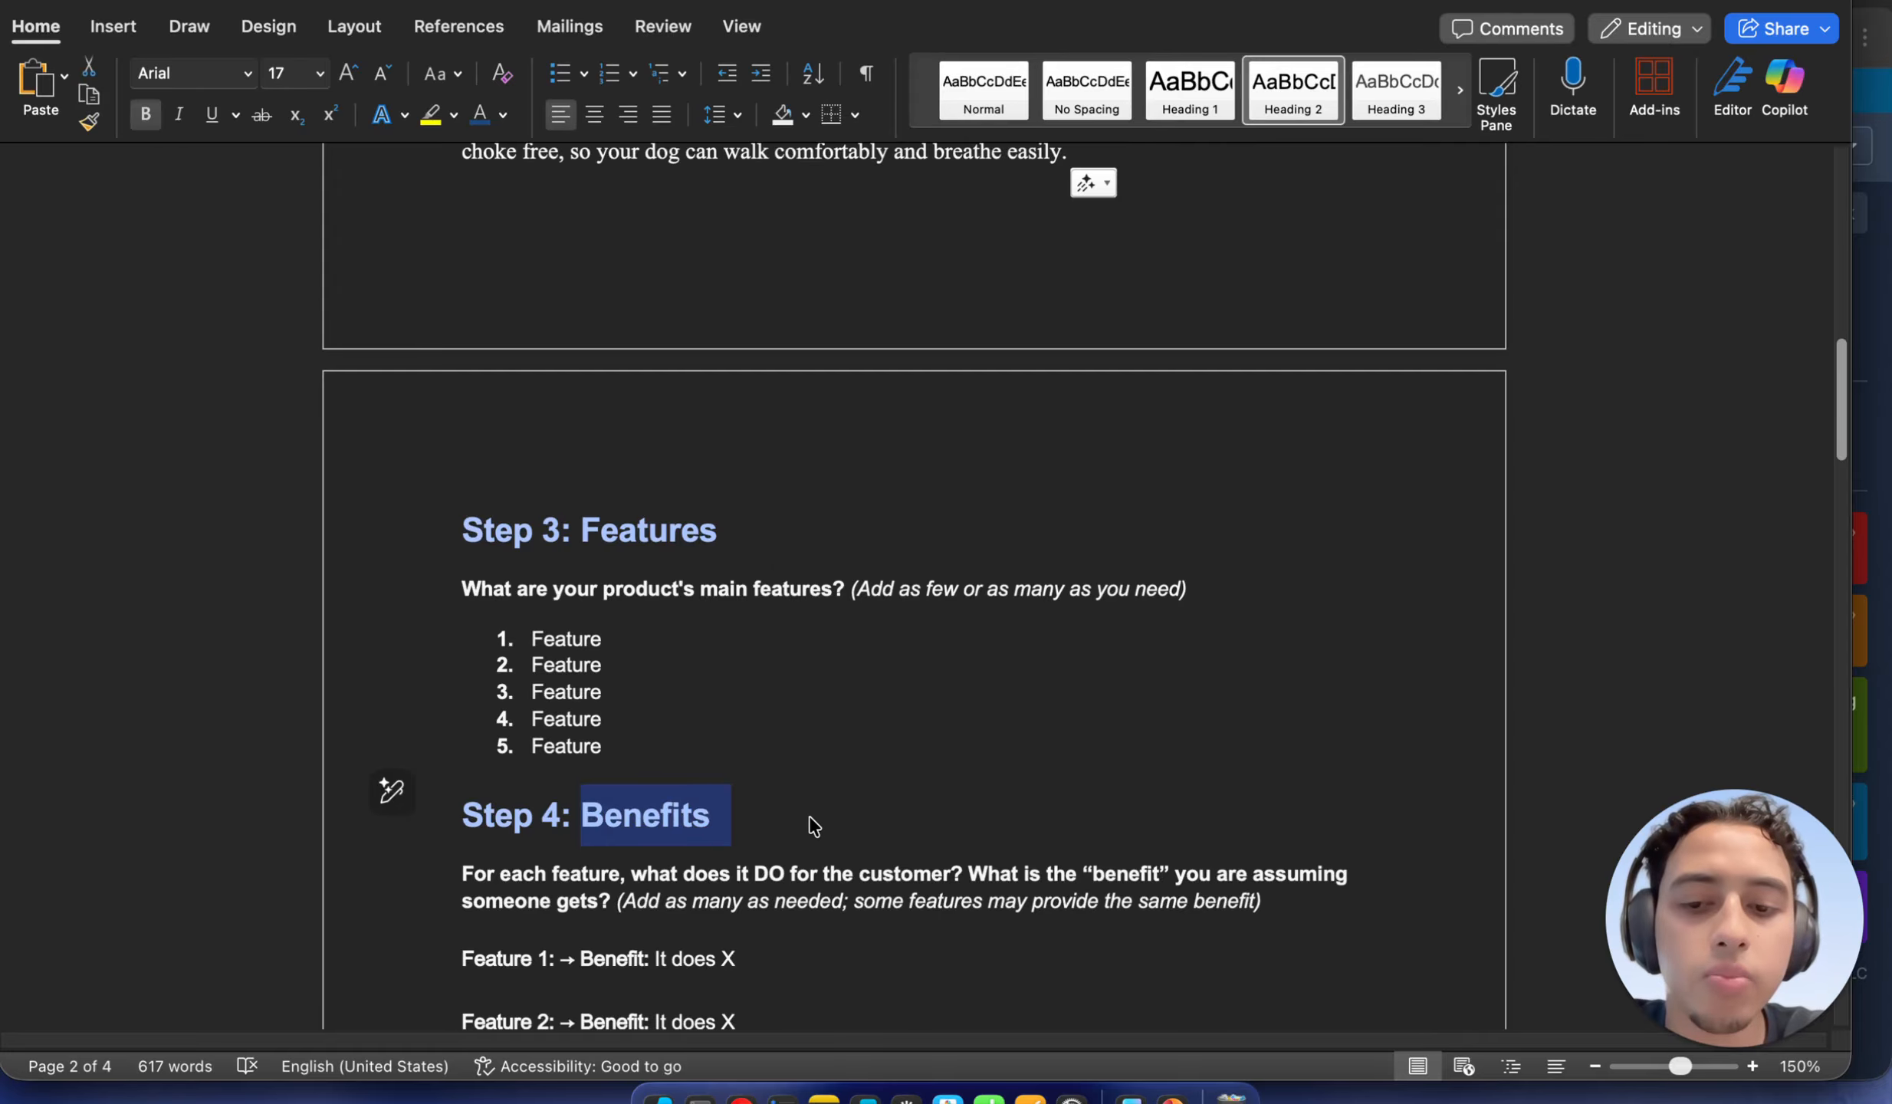
pyautogui.scroll(-2, 822, 810)
pyautogui.scroll(-1, 822, 811)
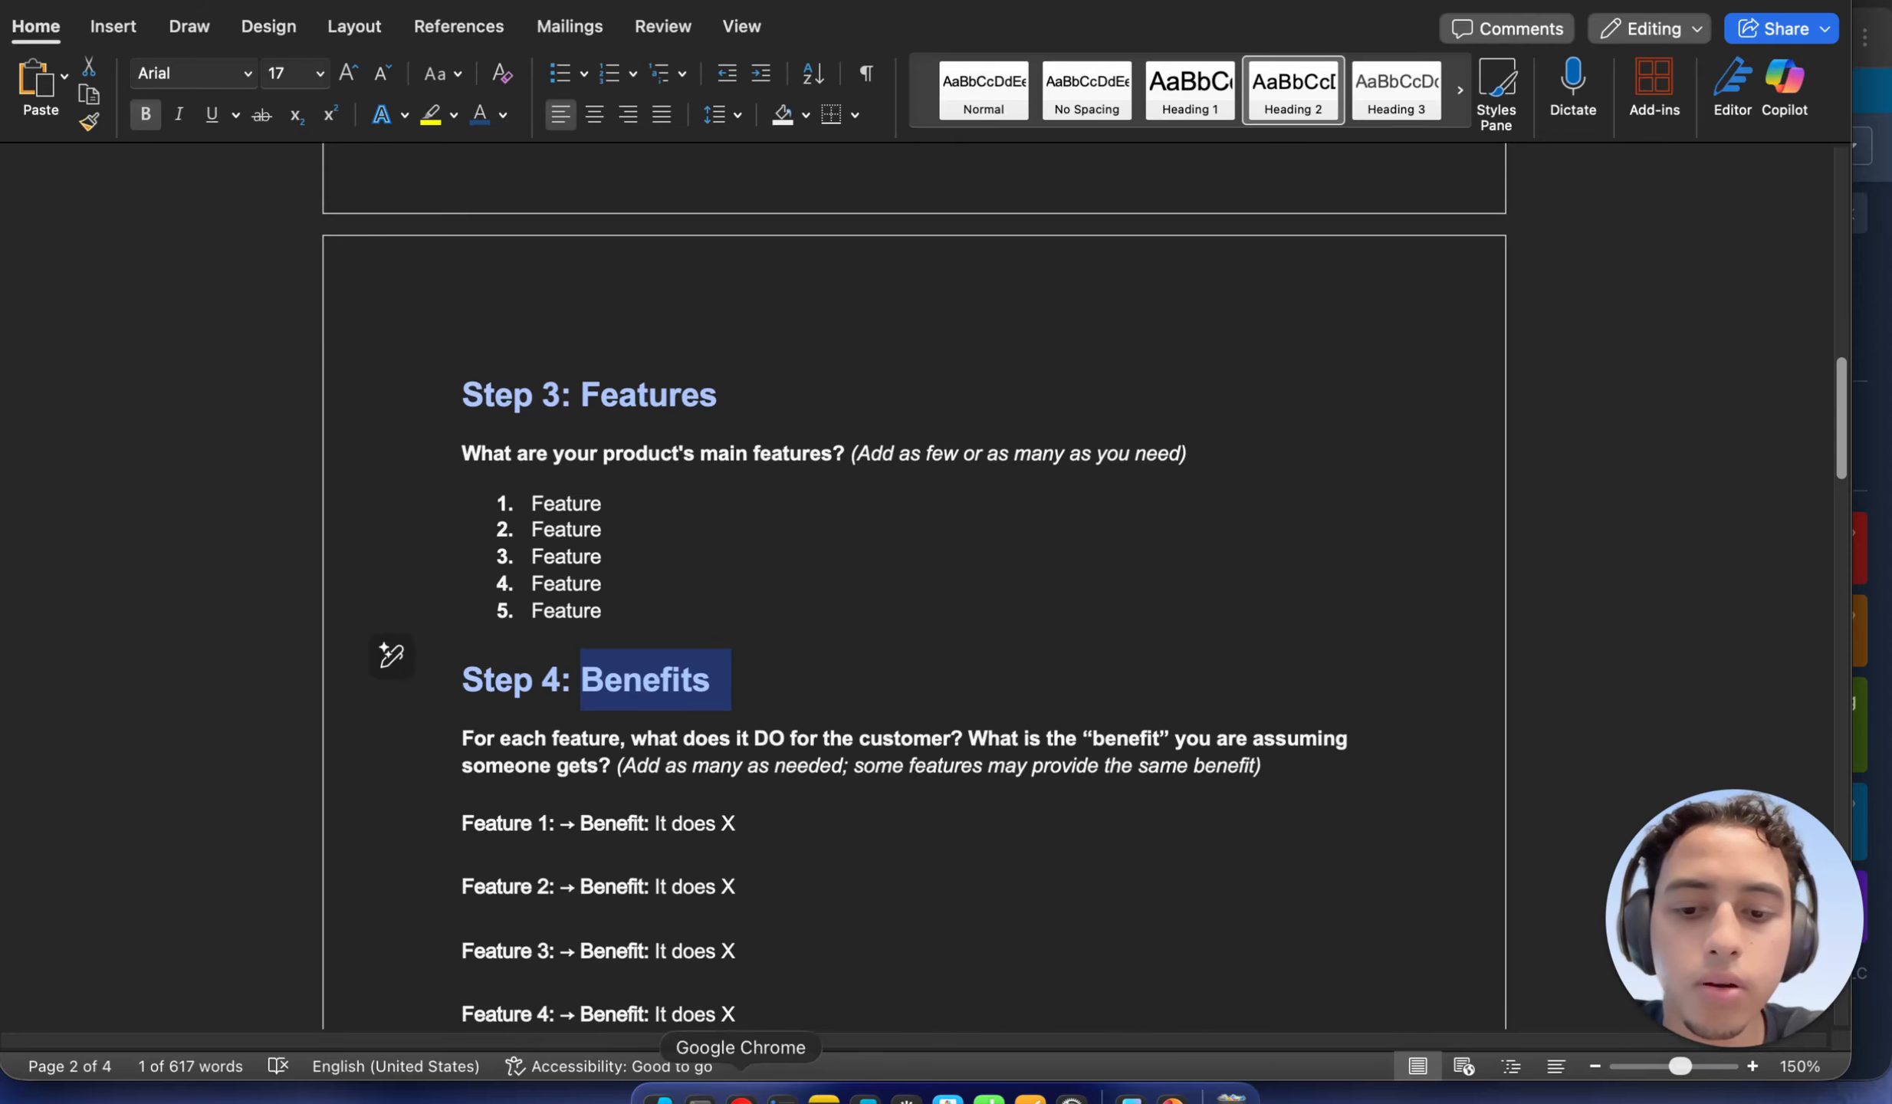
# Switch to the Dog Harness product page in Chrome and expand Product Details to examine the listed product features
pyautogui.click(741, 1097)
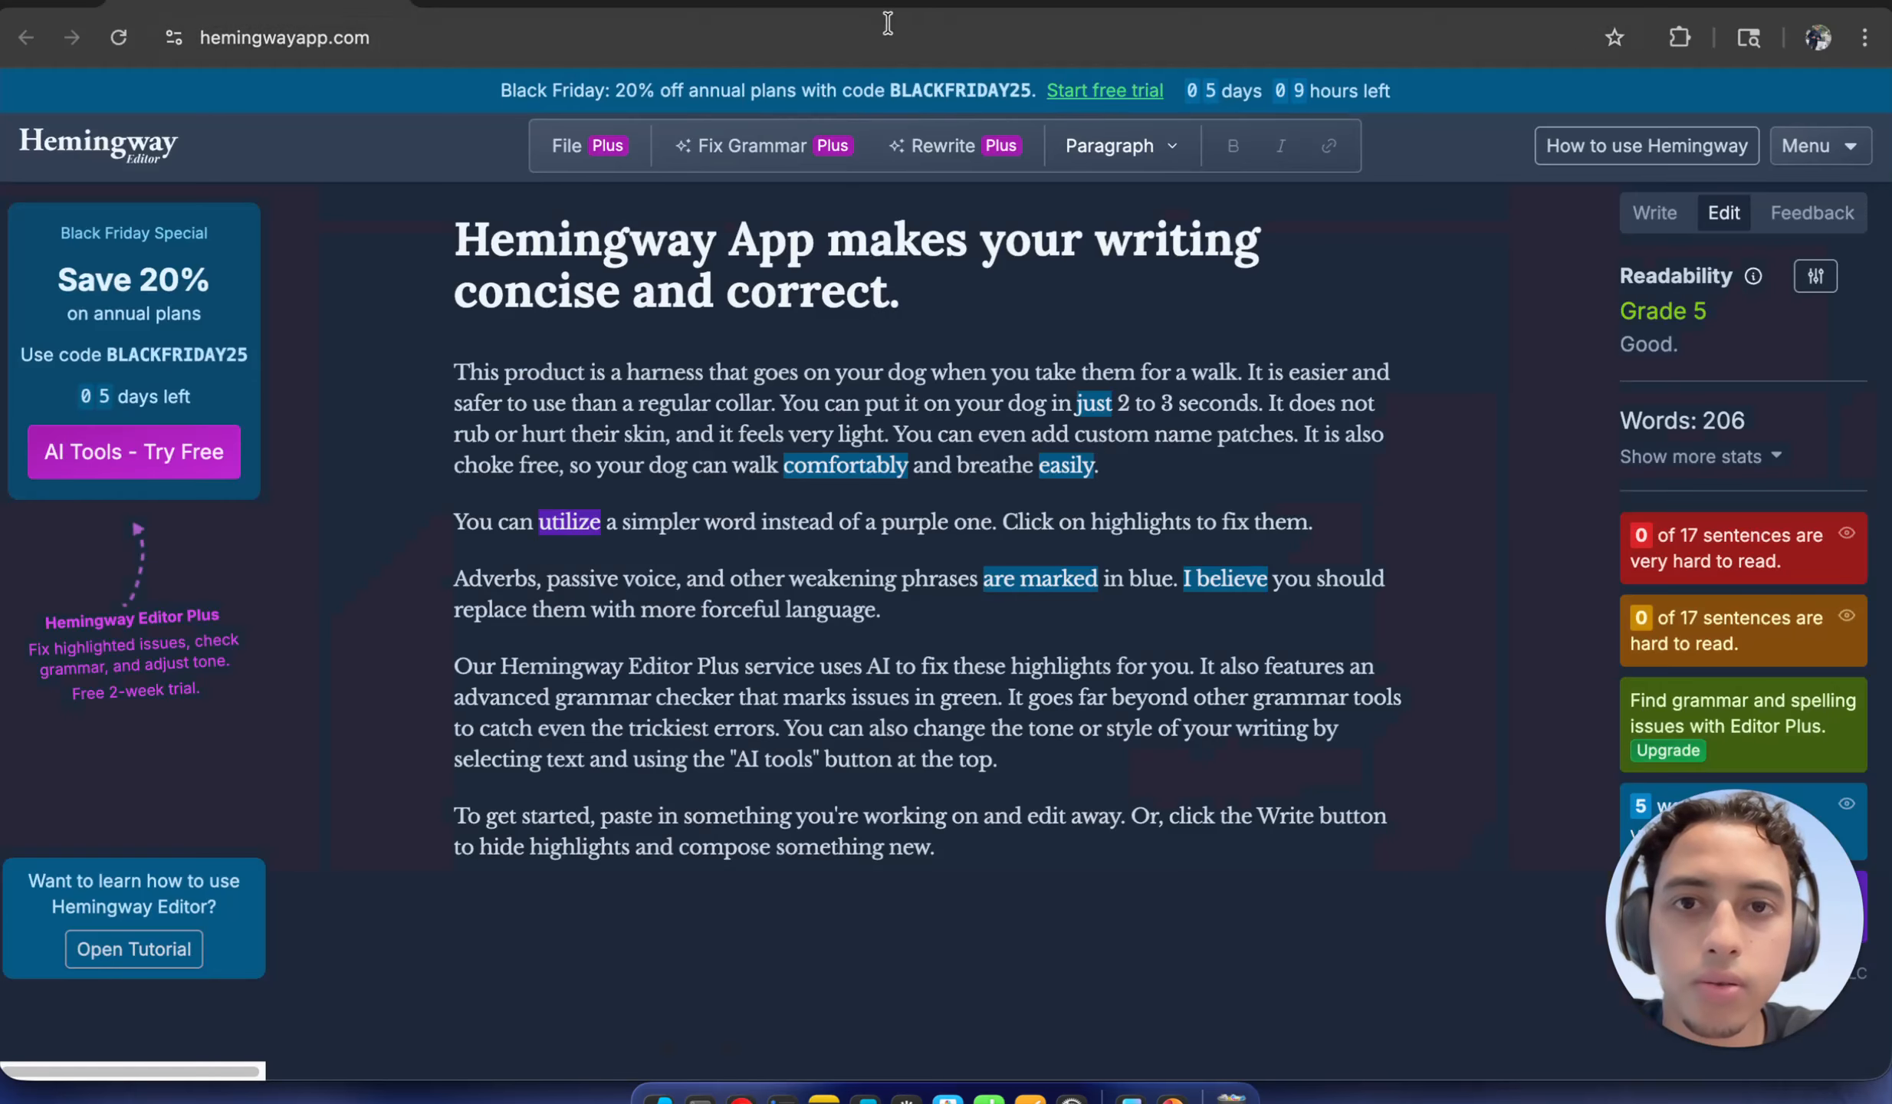
pyautogui.click(905, 6)
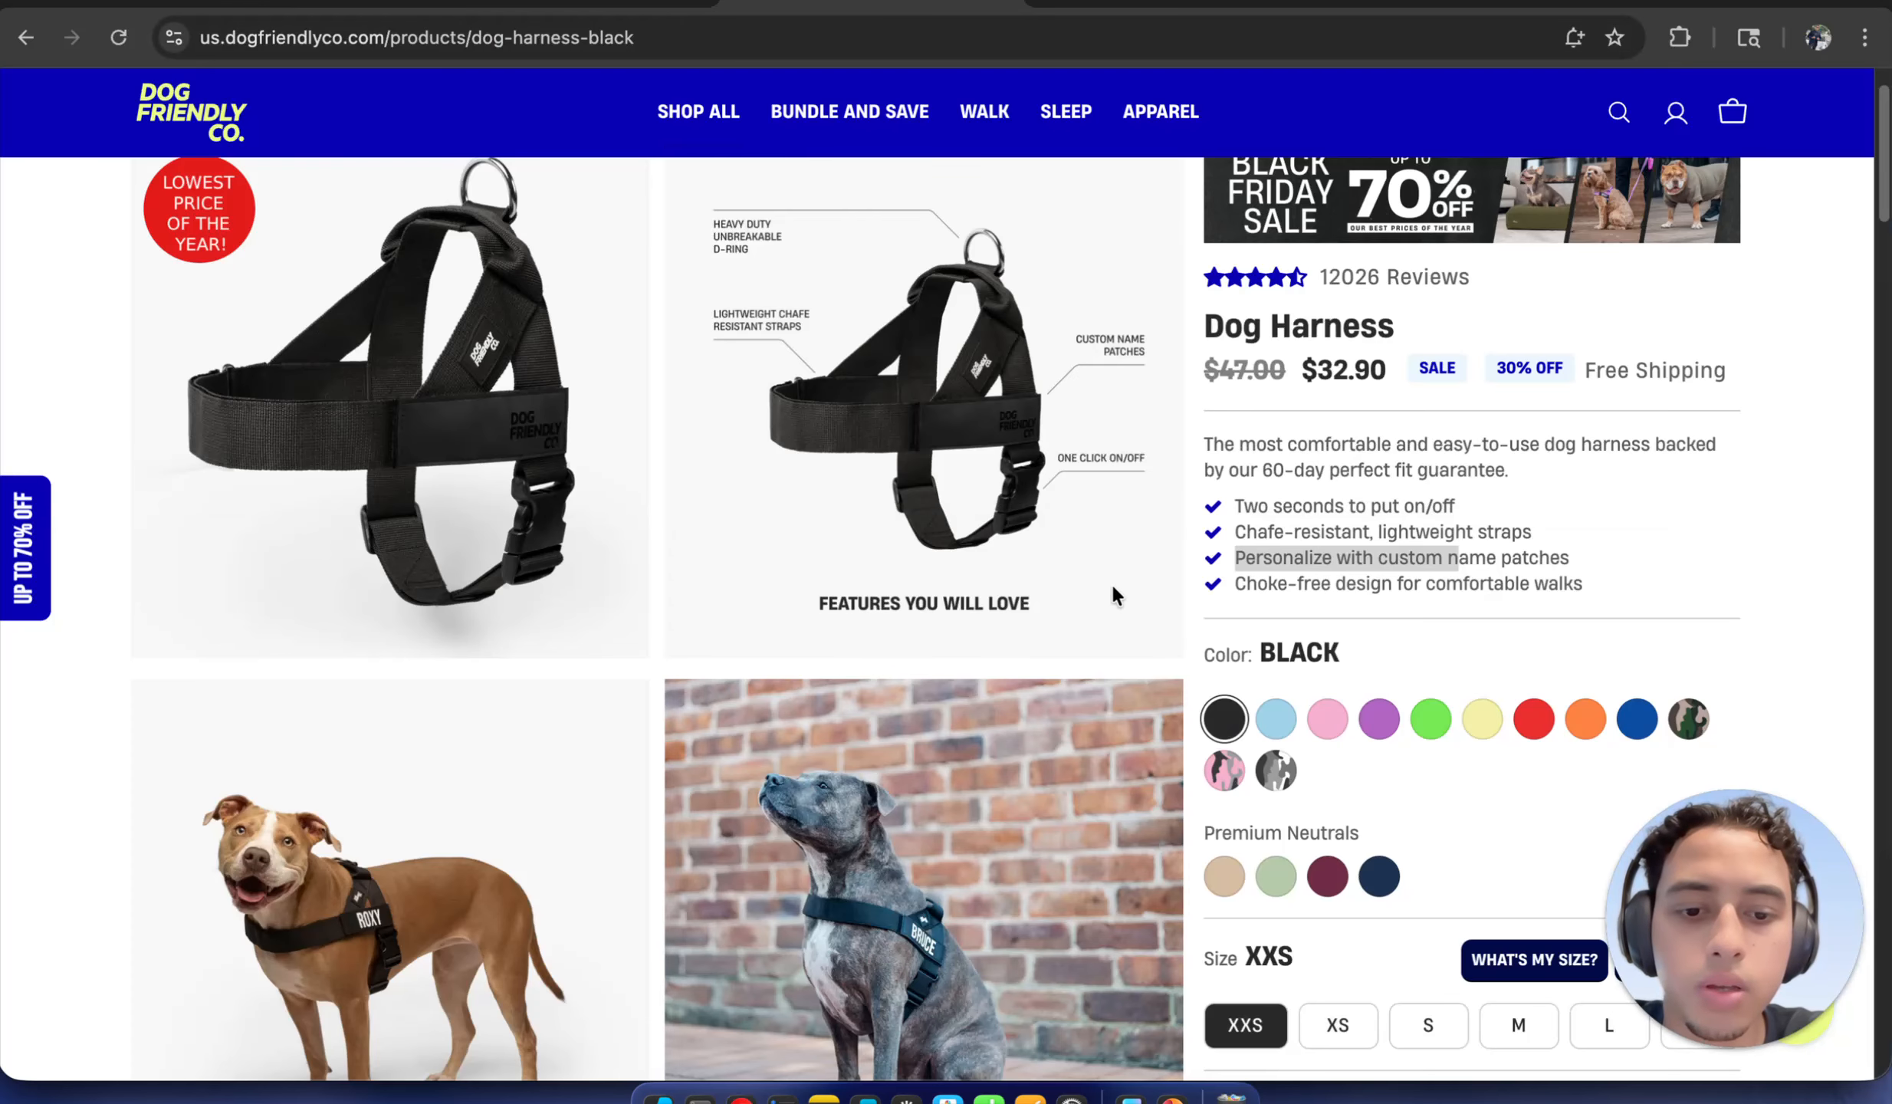
pyautogui.scroll(-1, 1232, 599)
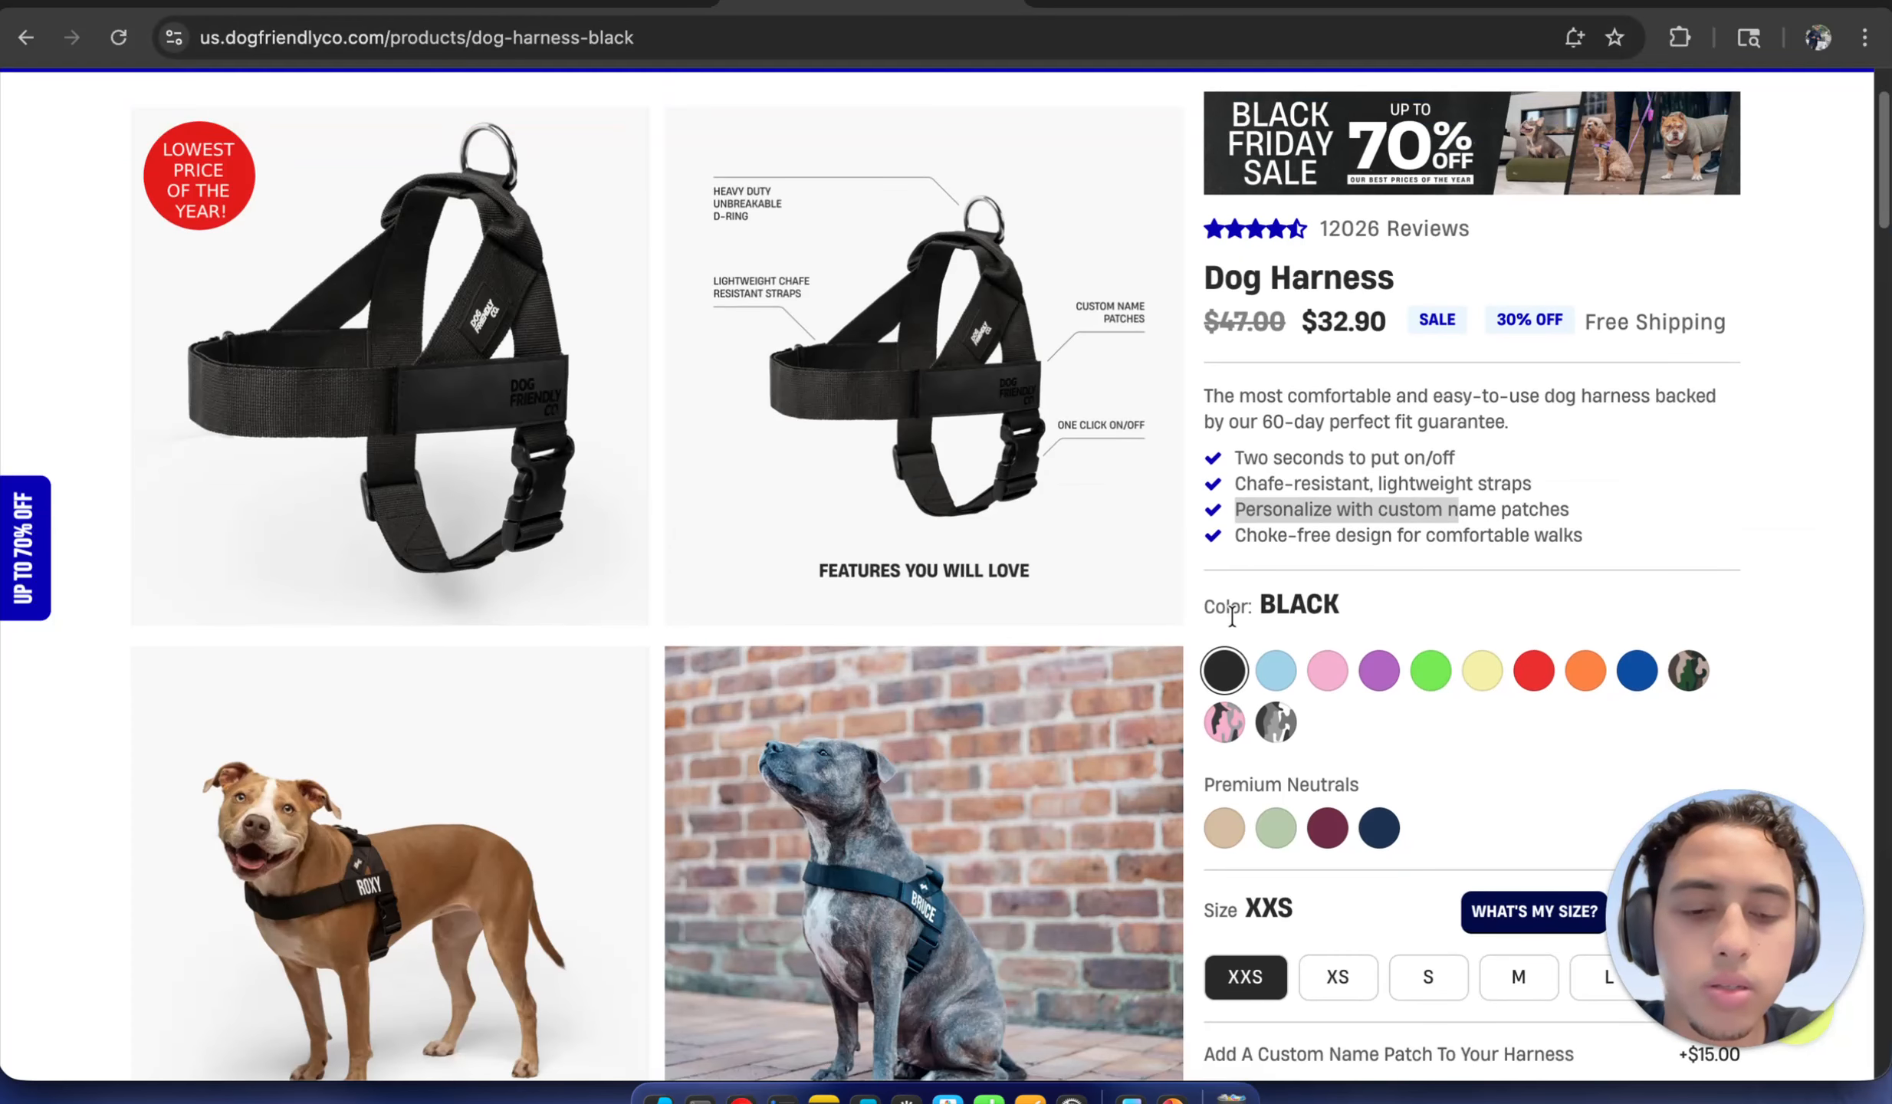
pyautogui.scroll(-3, 1357, 504)
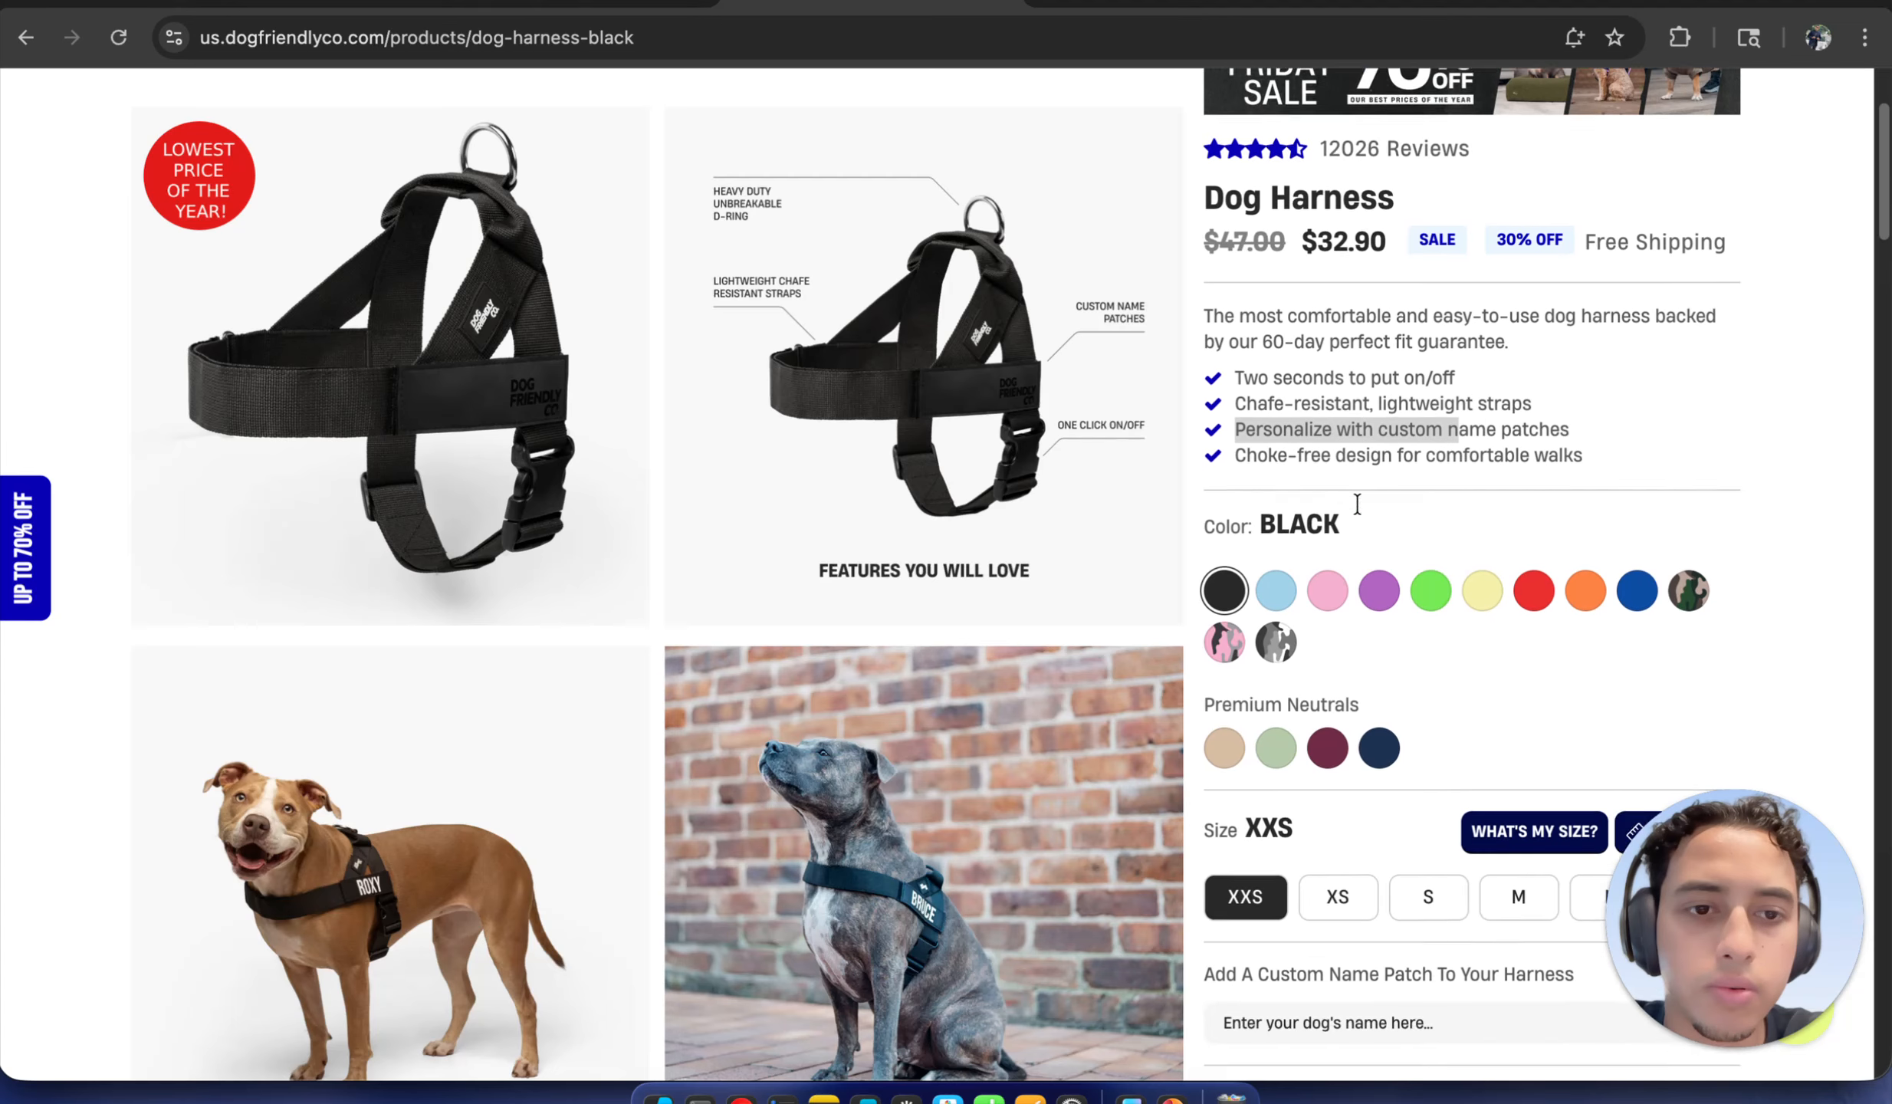
pyautogui.click(1308, 295)
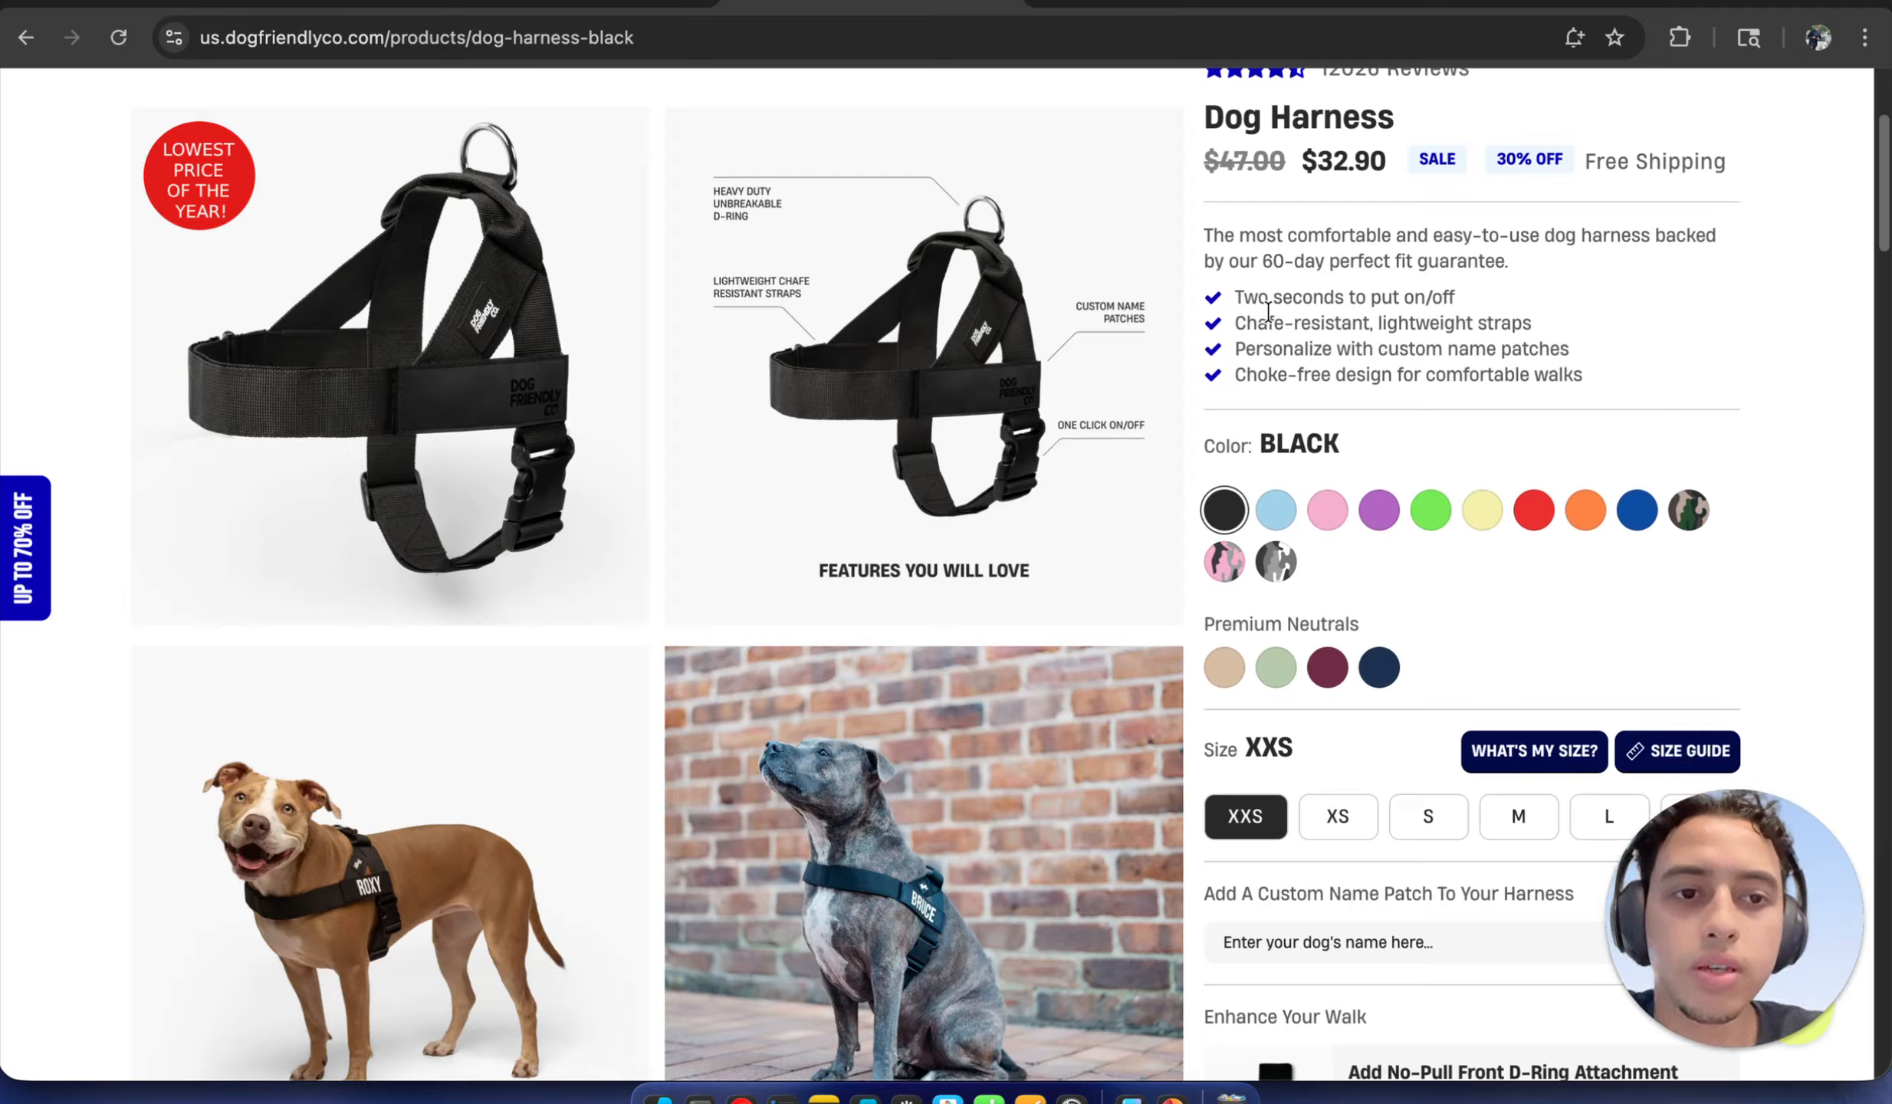
pyautogui.scroll(-6, 1268, 311)
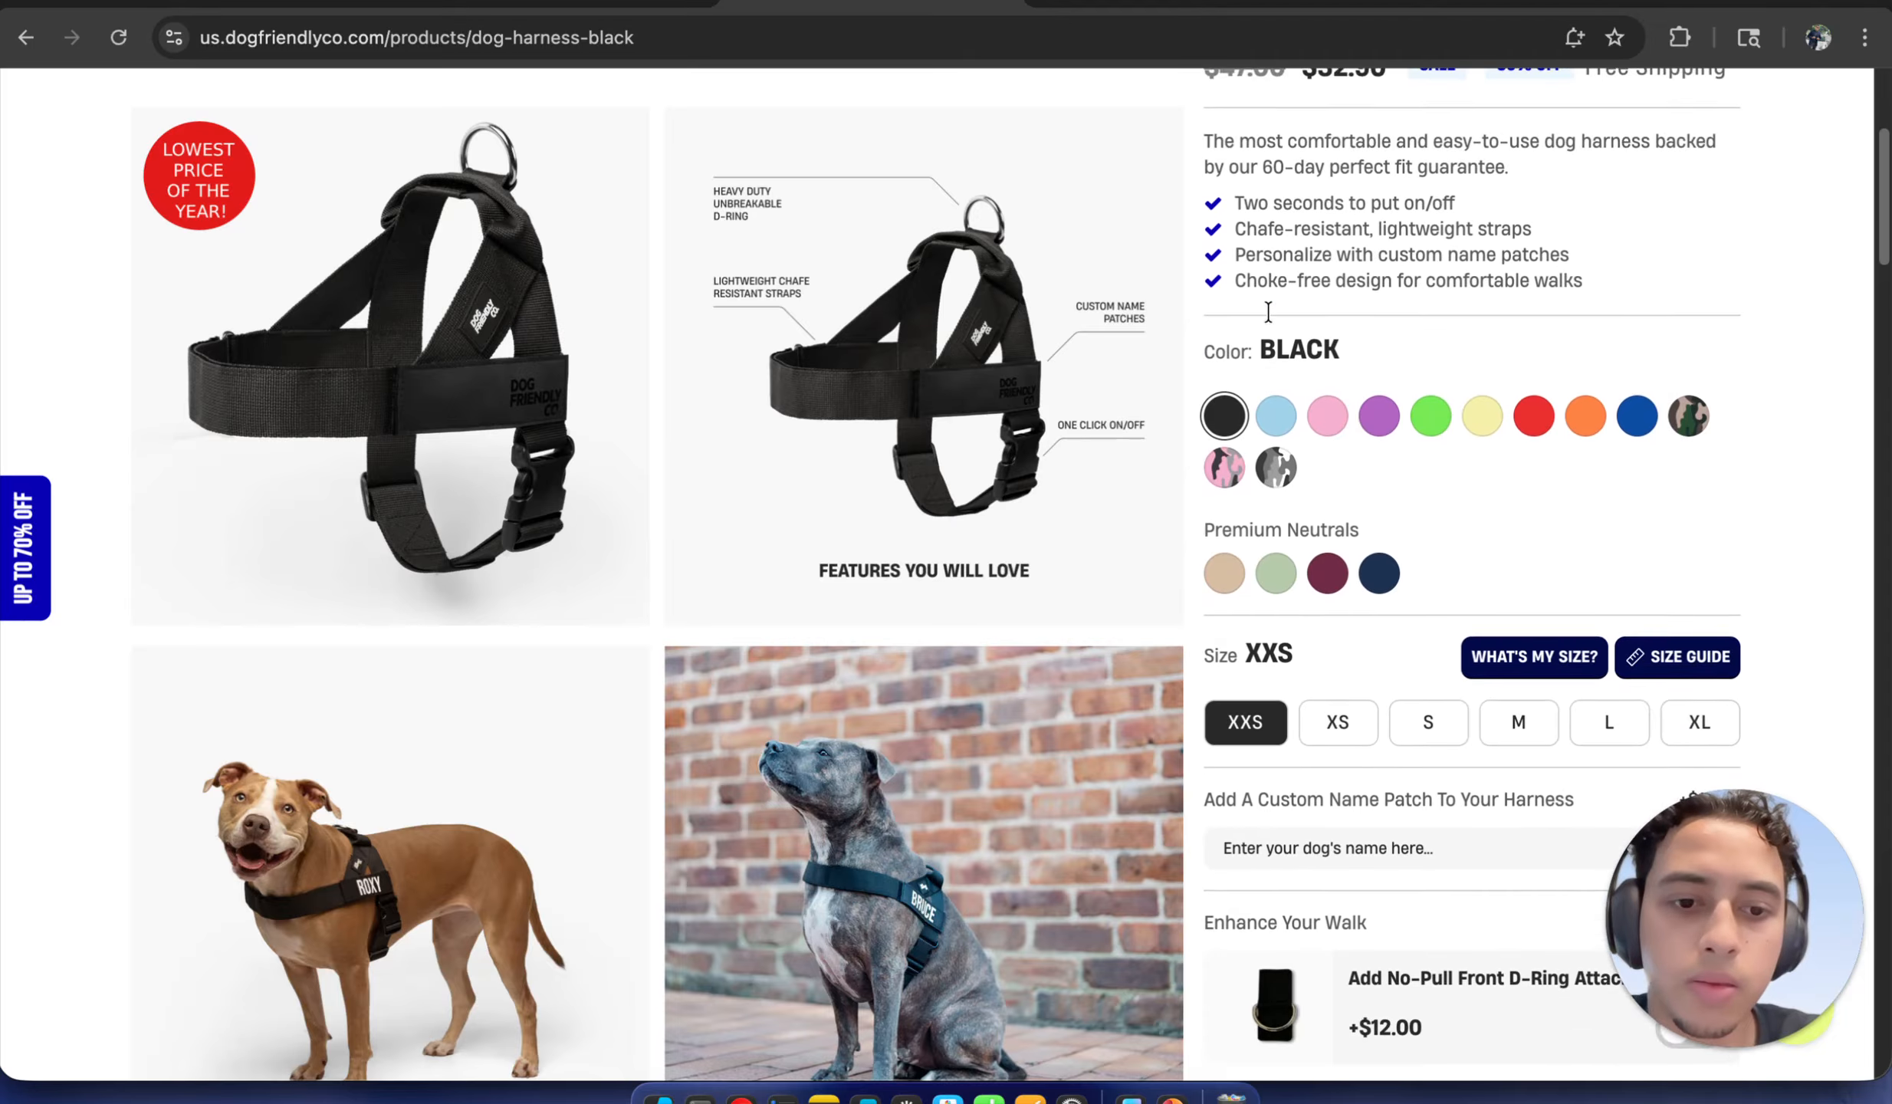
pyautogui.scroll(-5, 1270, 319)
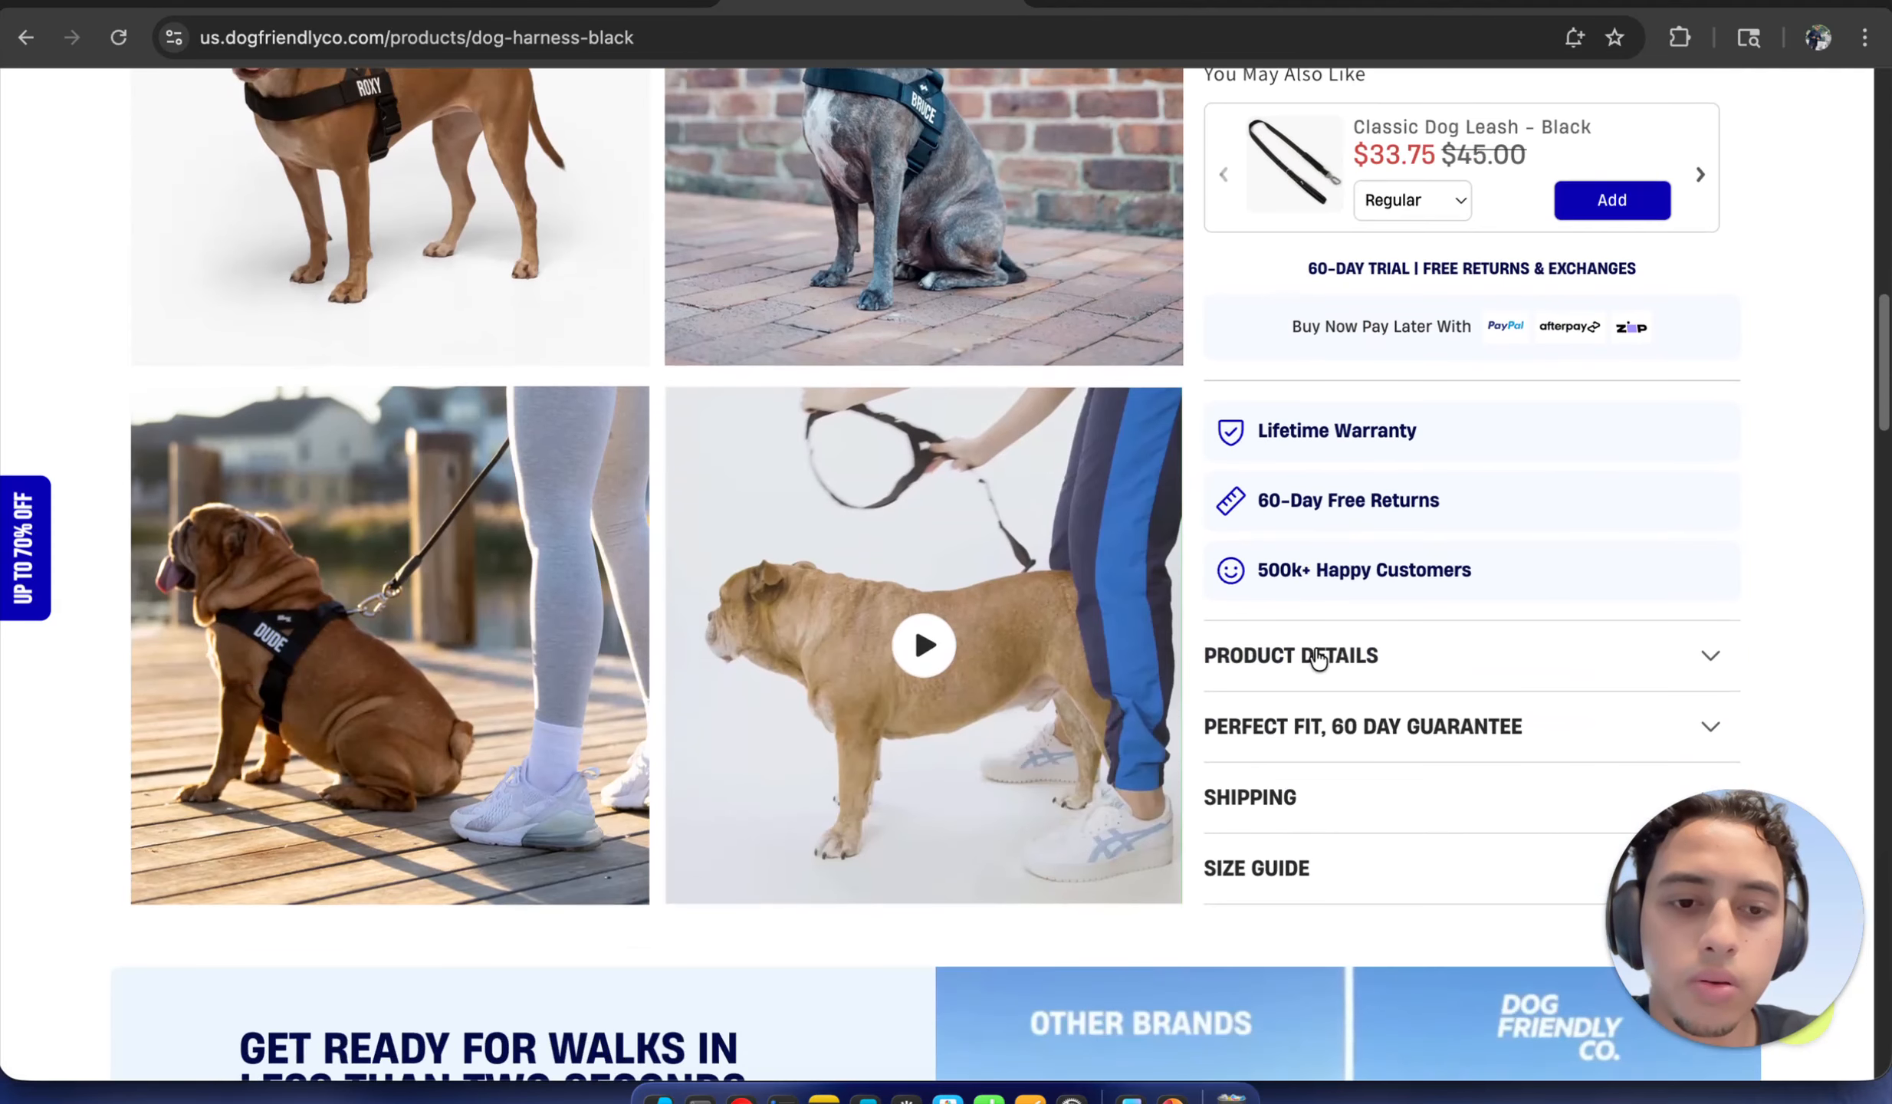
pyautogui.click(1318, 656)
pyautogui.scroll(-1, 1322, 629)
pyautogui.scroll(-1, 1322, 632)
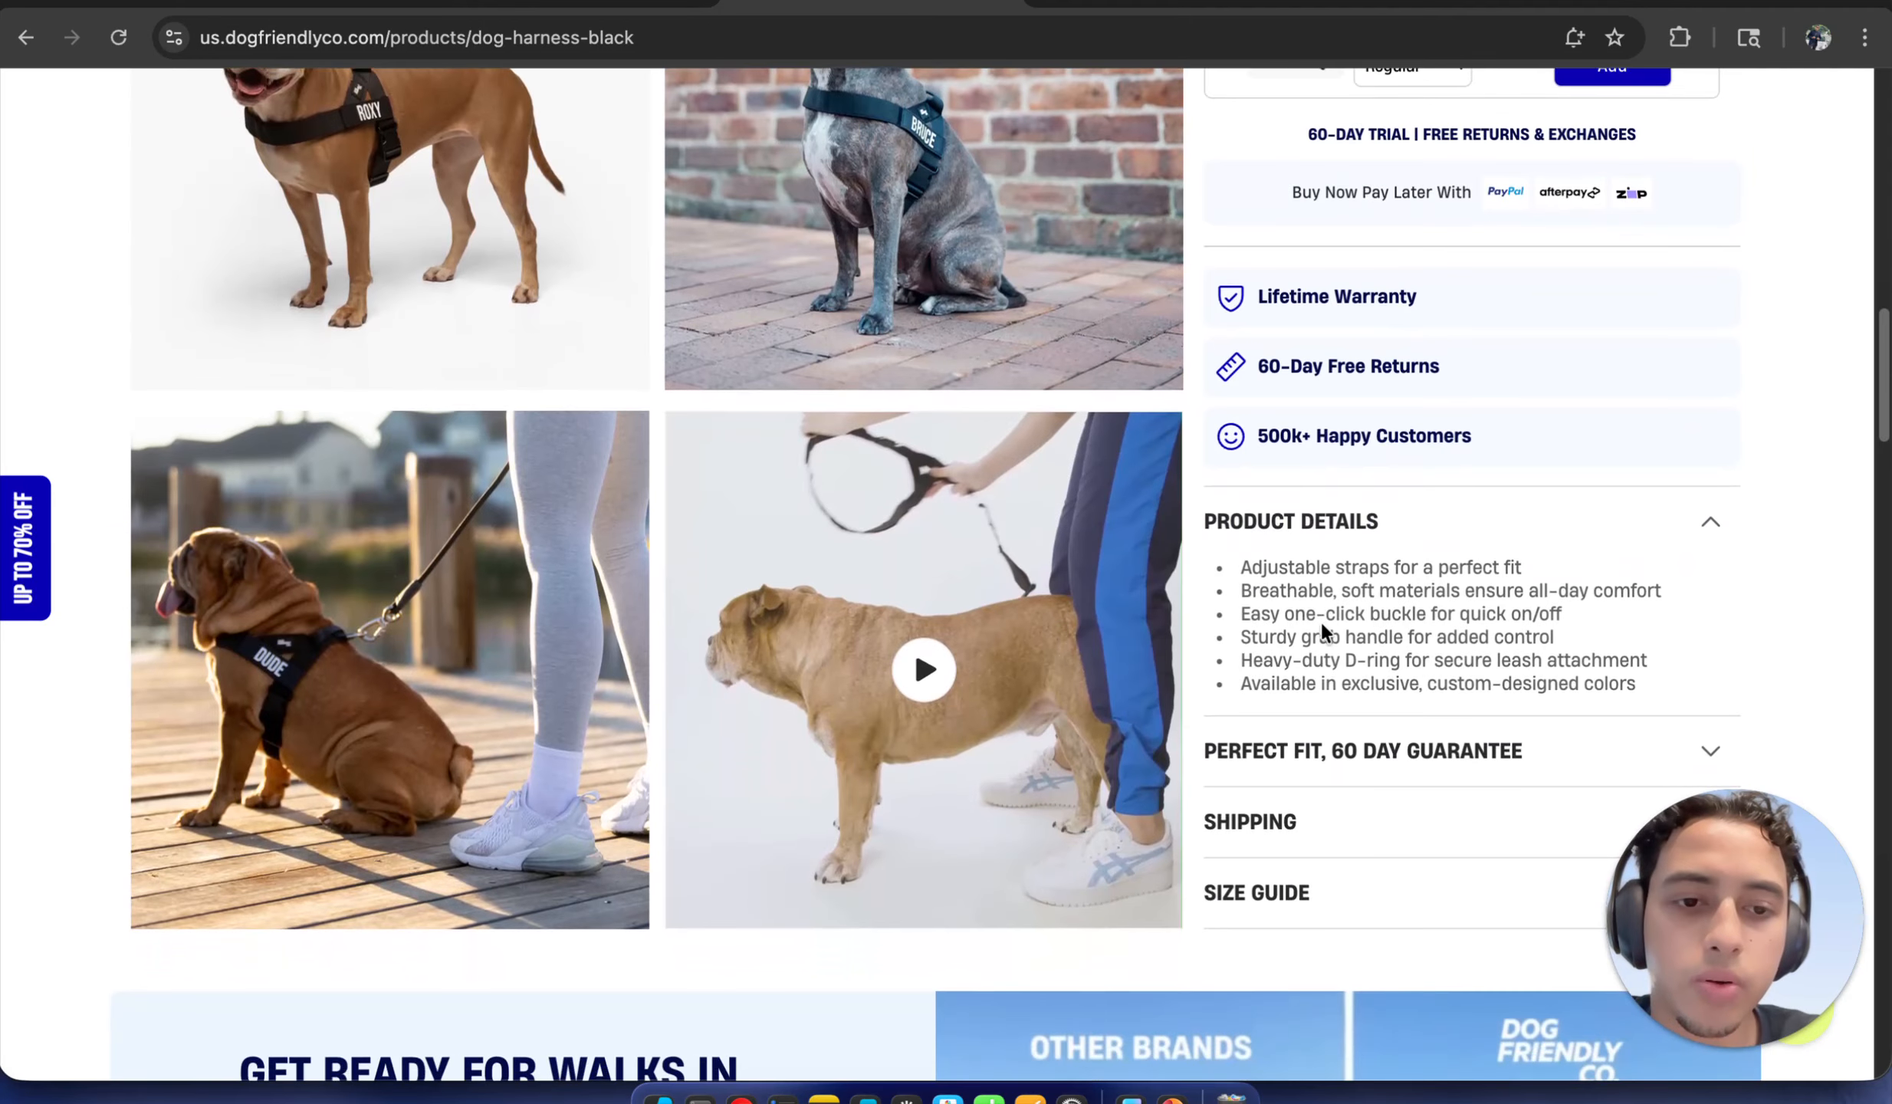
# Examine the product page from the Product Details list down to the Why Choose Us comparison table for harness features
pyautogui.scroll(-1, 1321, 633)
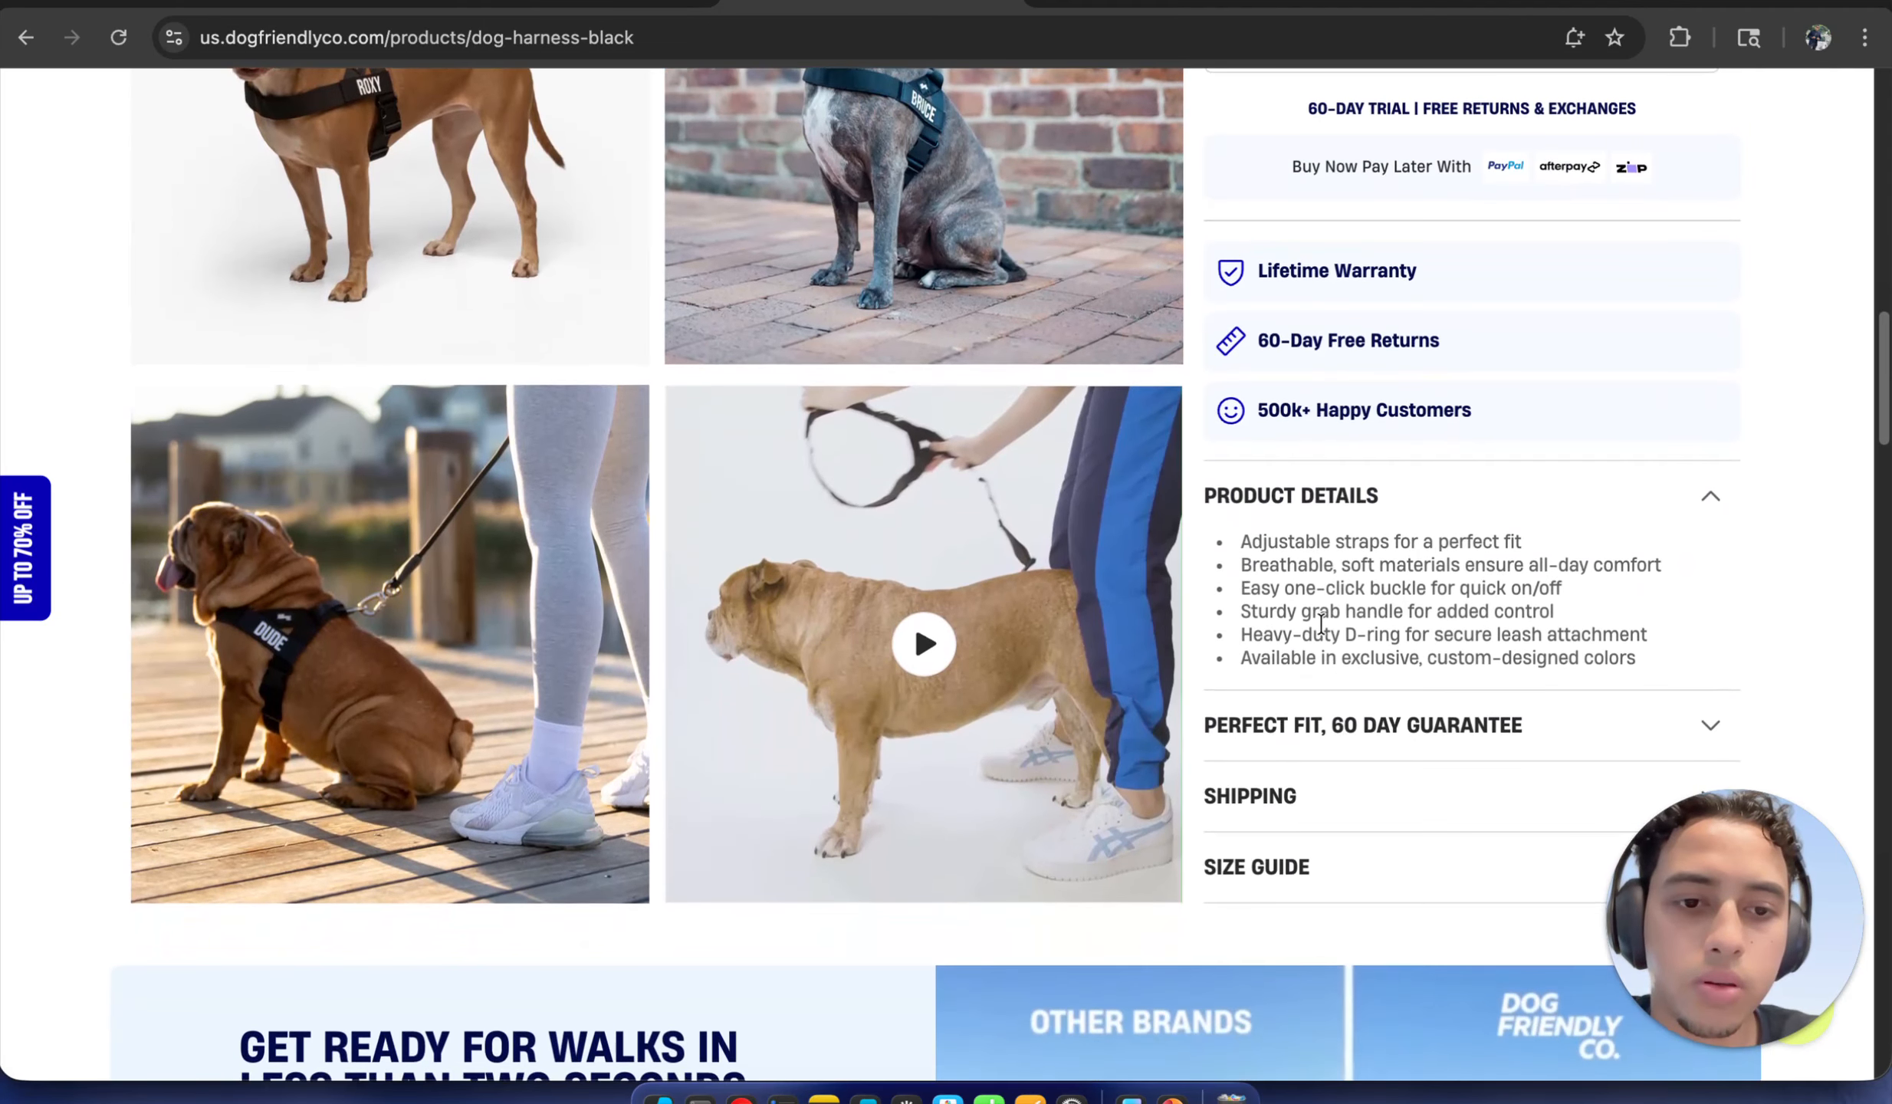
pyautogui.scroll(-2, 1320, 625)
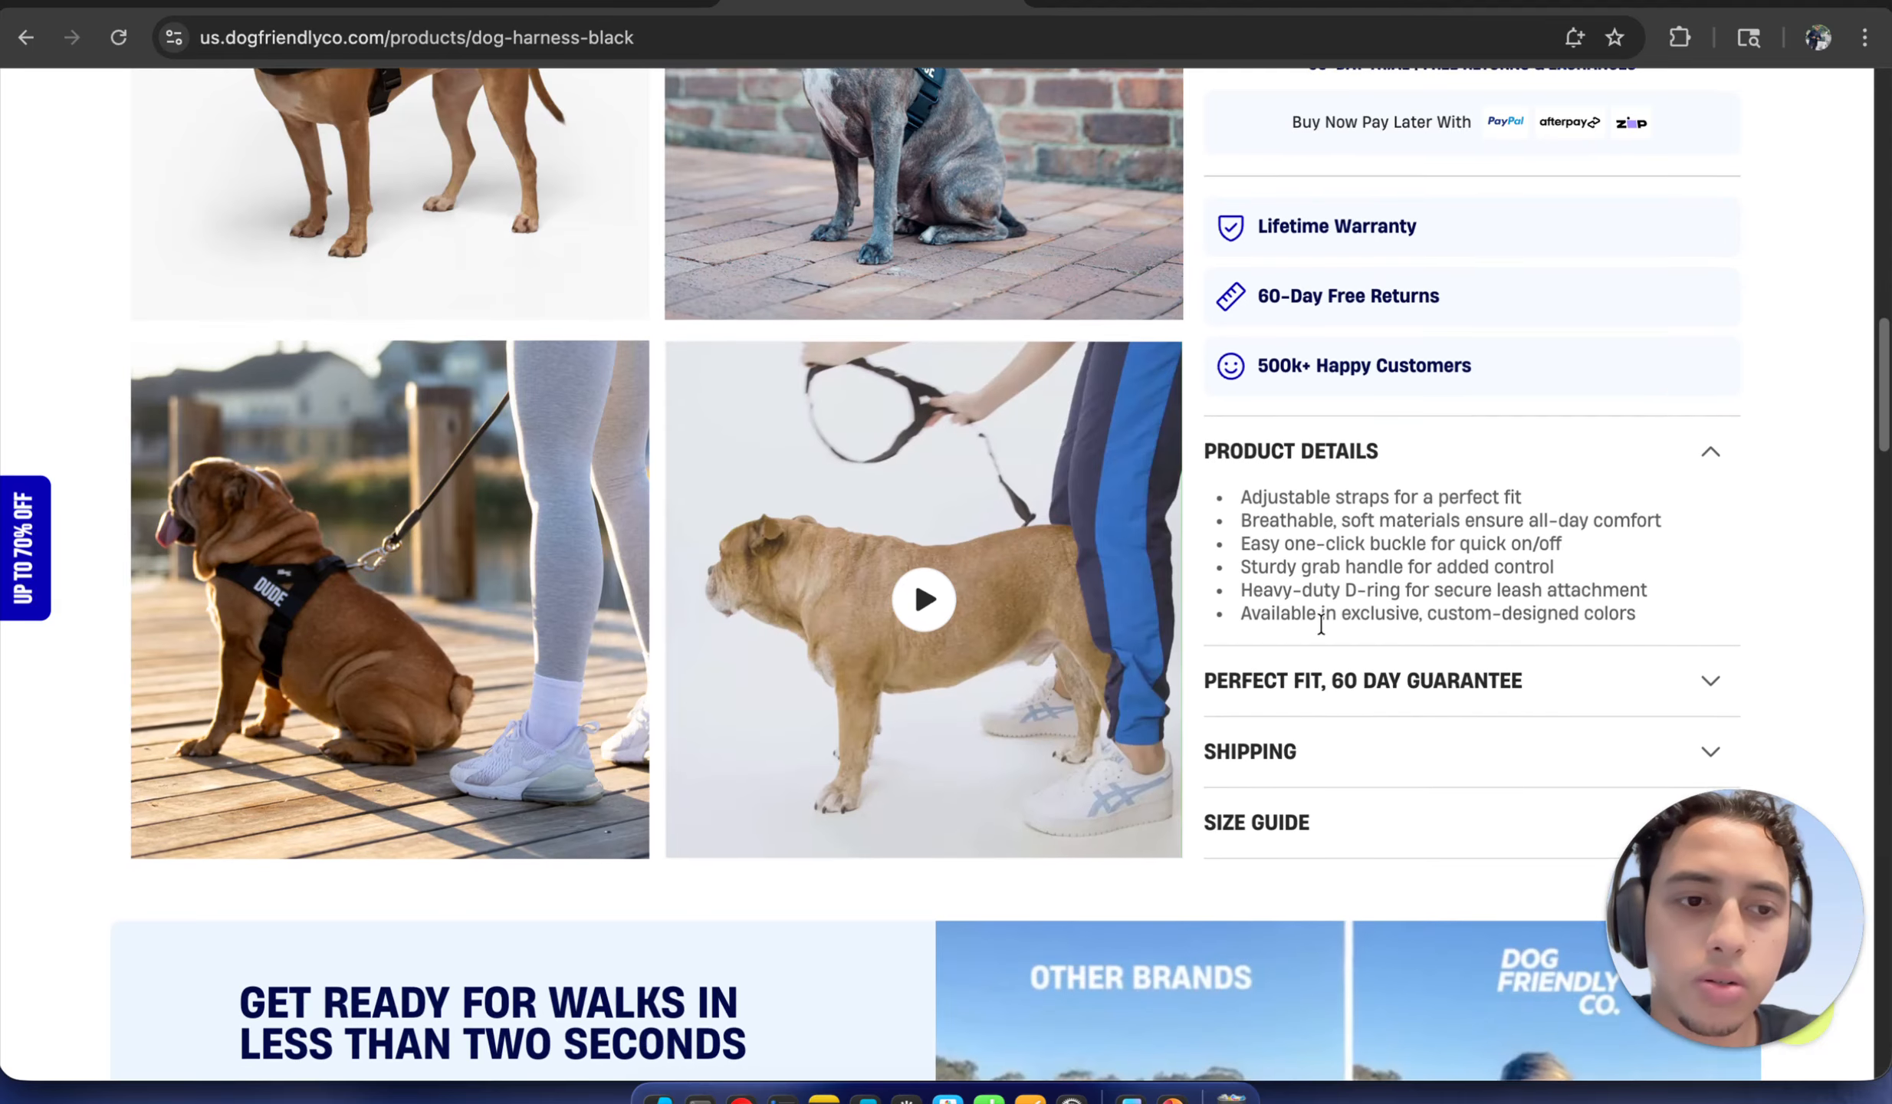
pyautogui.scroll(-3, 1321, 623)
pyautogui.scroll(-2, 1324, 634)
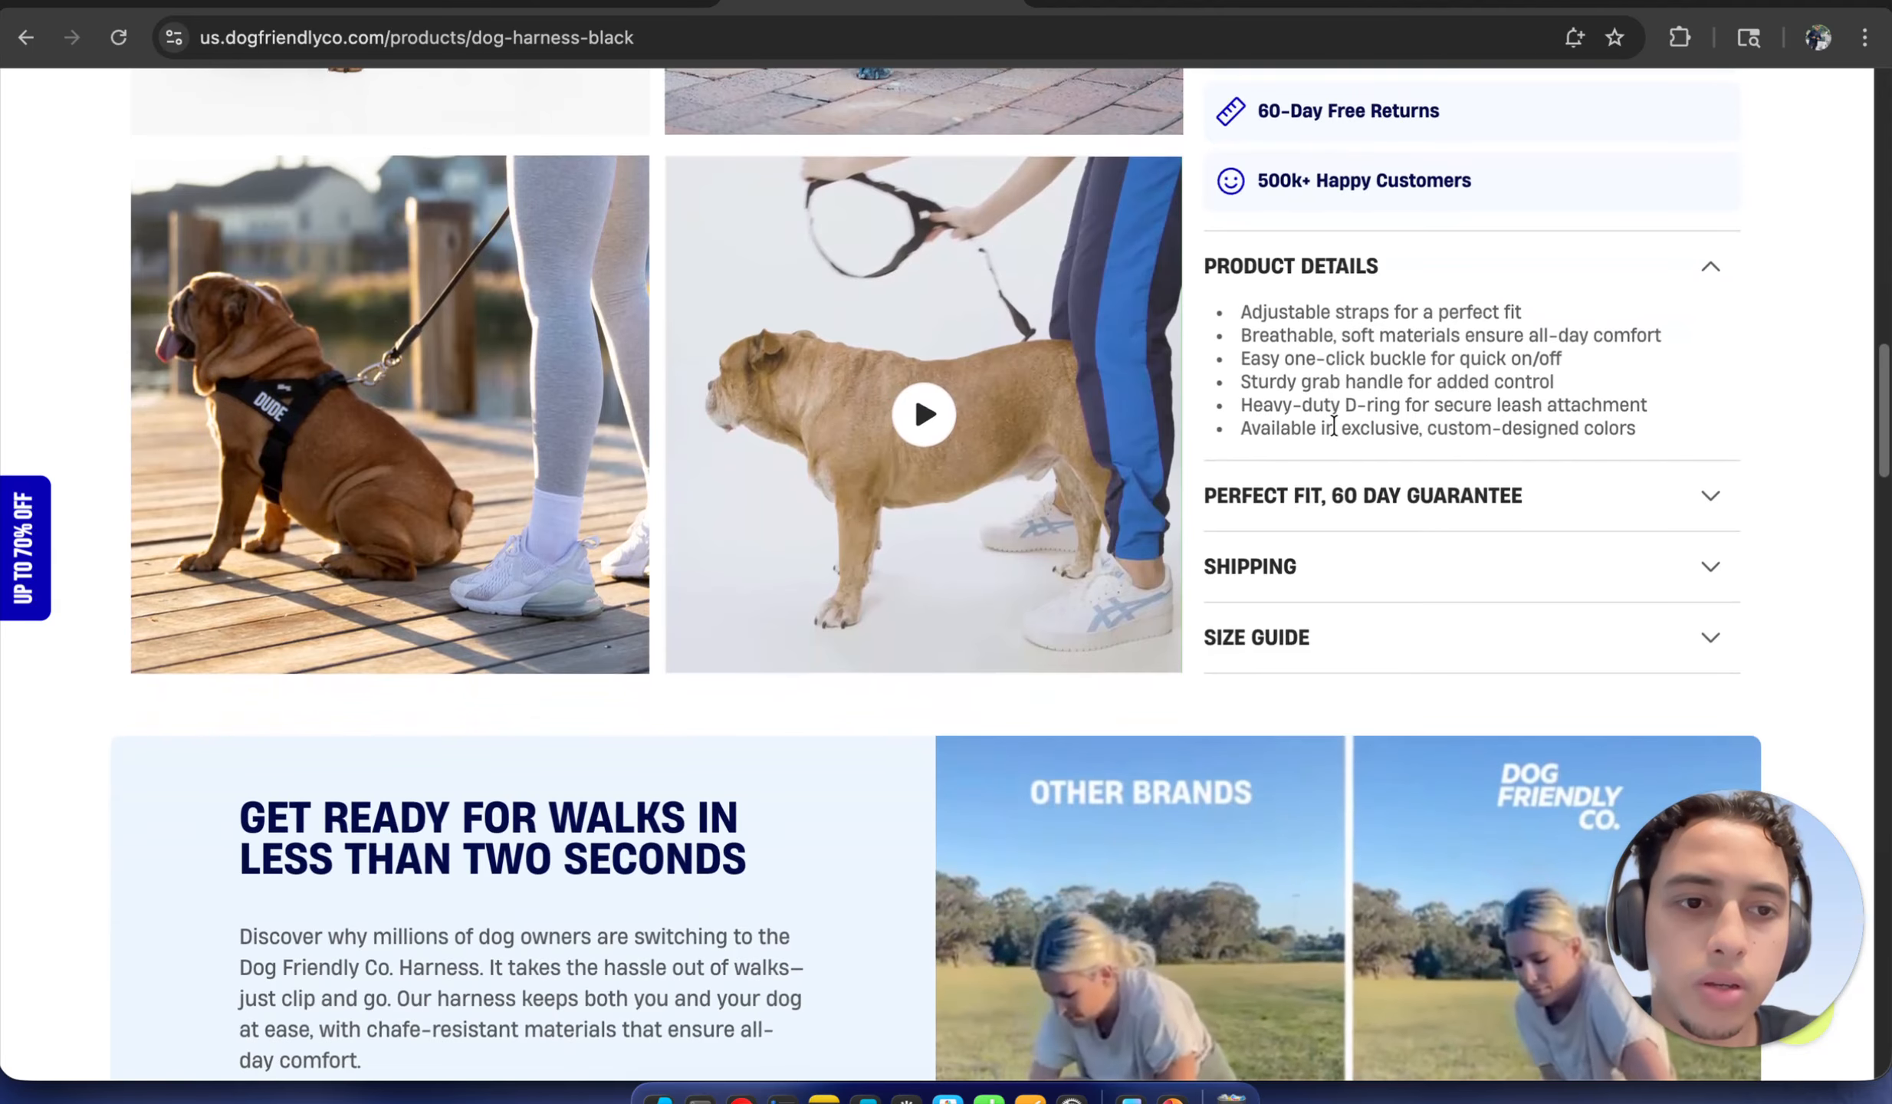
pyautogui.scroll(-1, 1334, 426)
pyautogui.scroll(-5, 1334, 421)
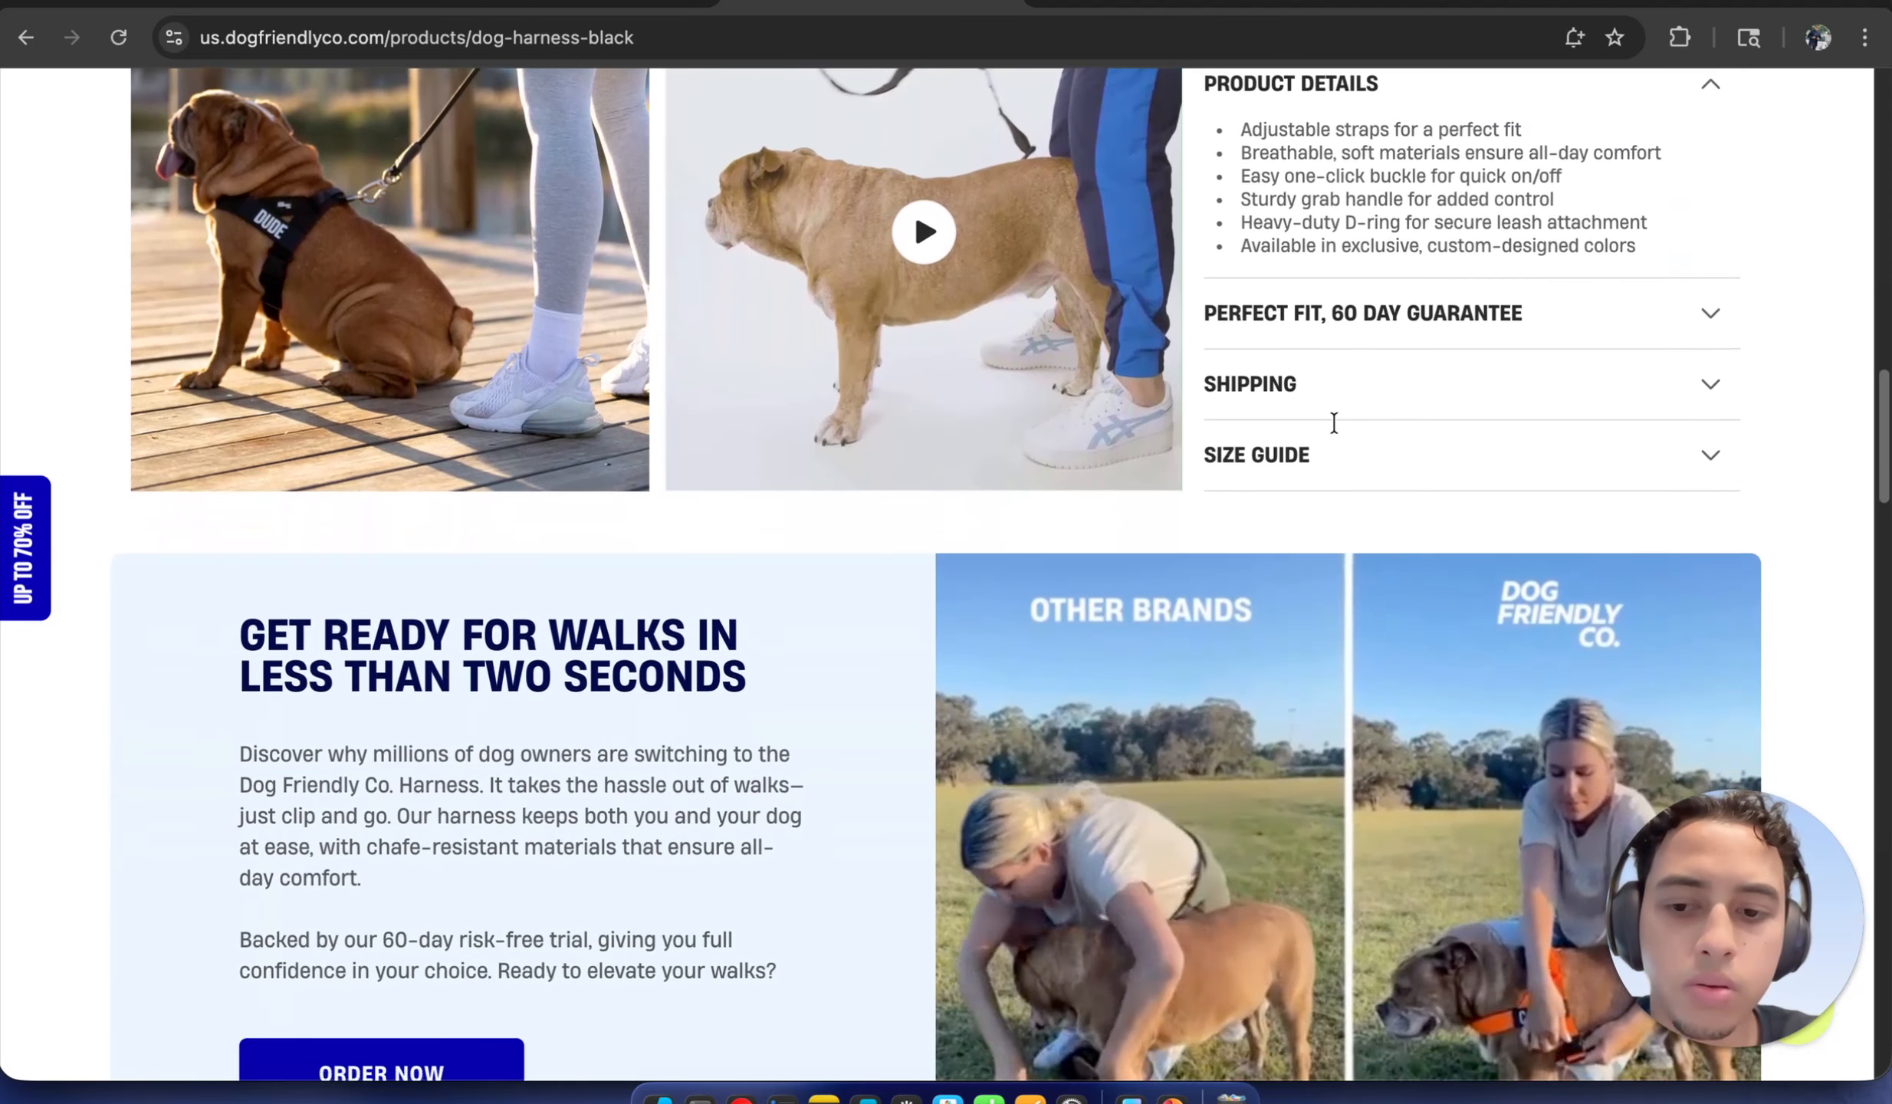
pyautogui.scroll(4, 1338, 429)
pyautogui.scroll(-10, 1335, 429)
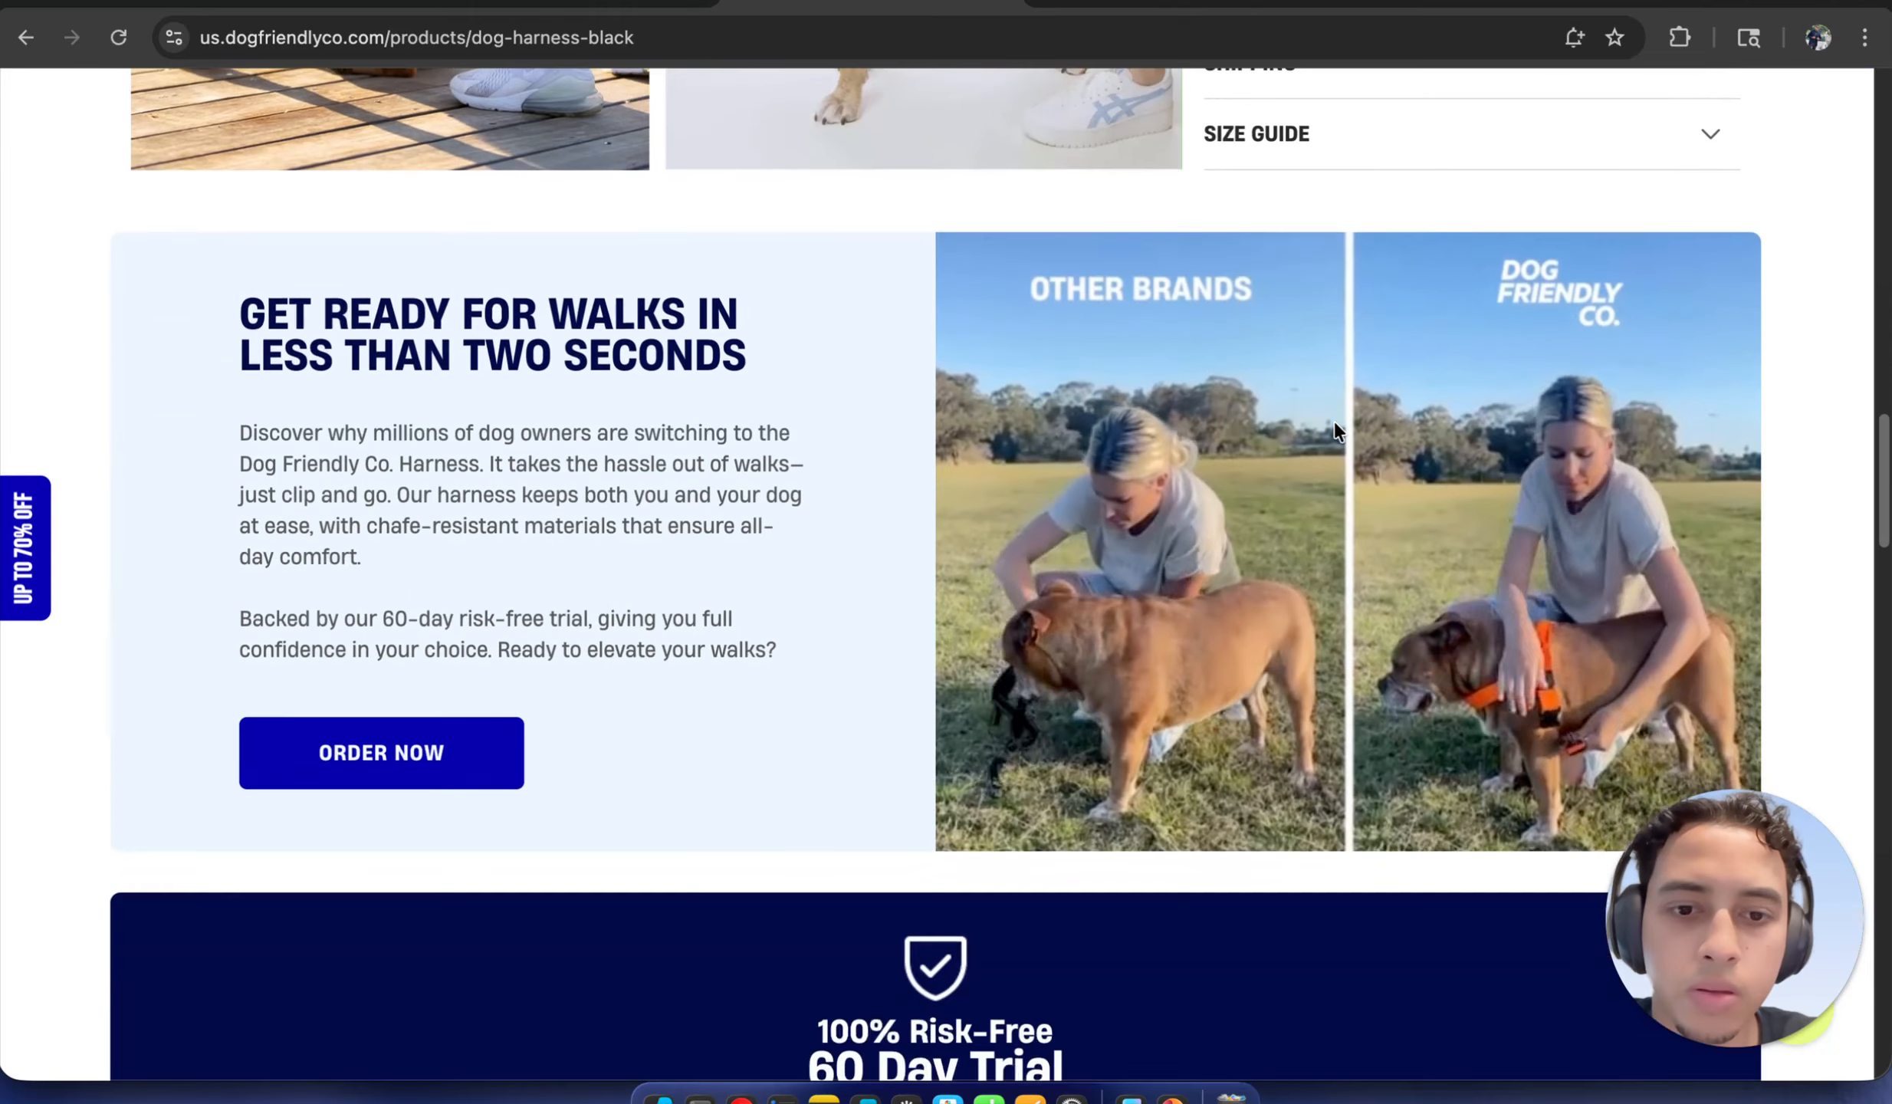
pyautogui.scroll(-12, 1333, 422)
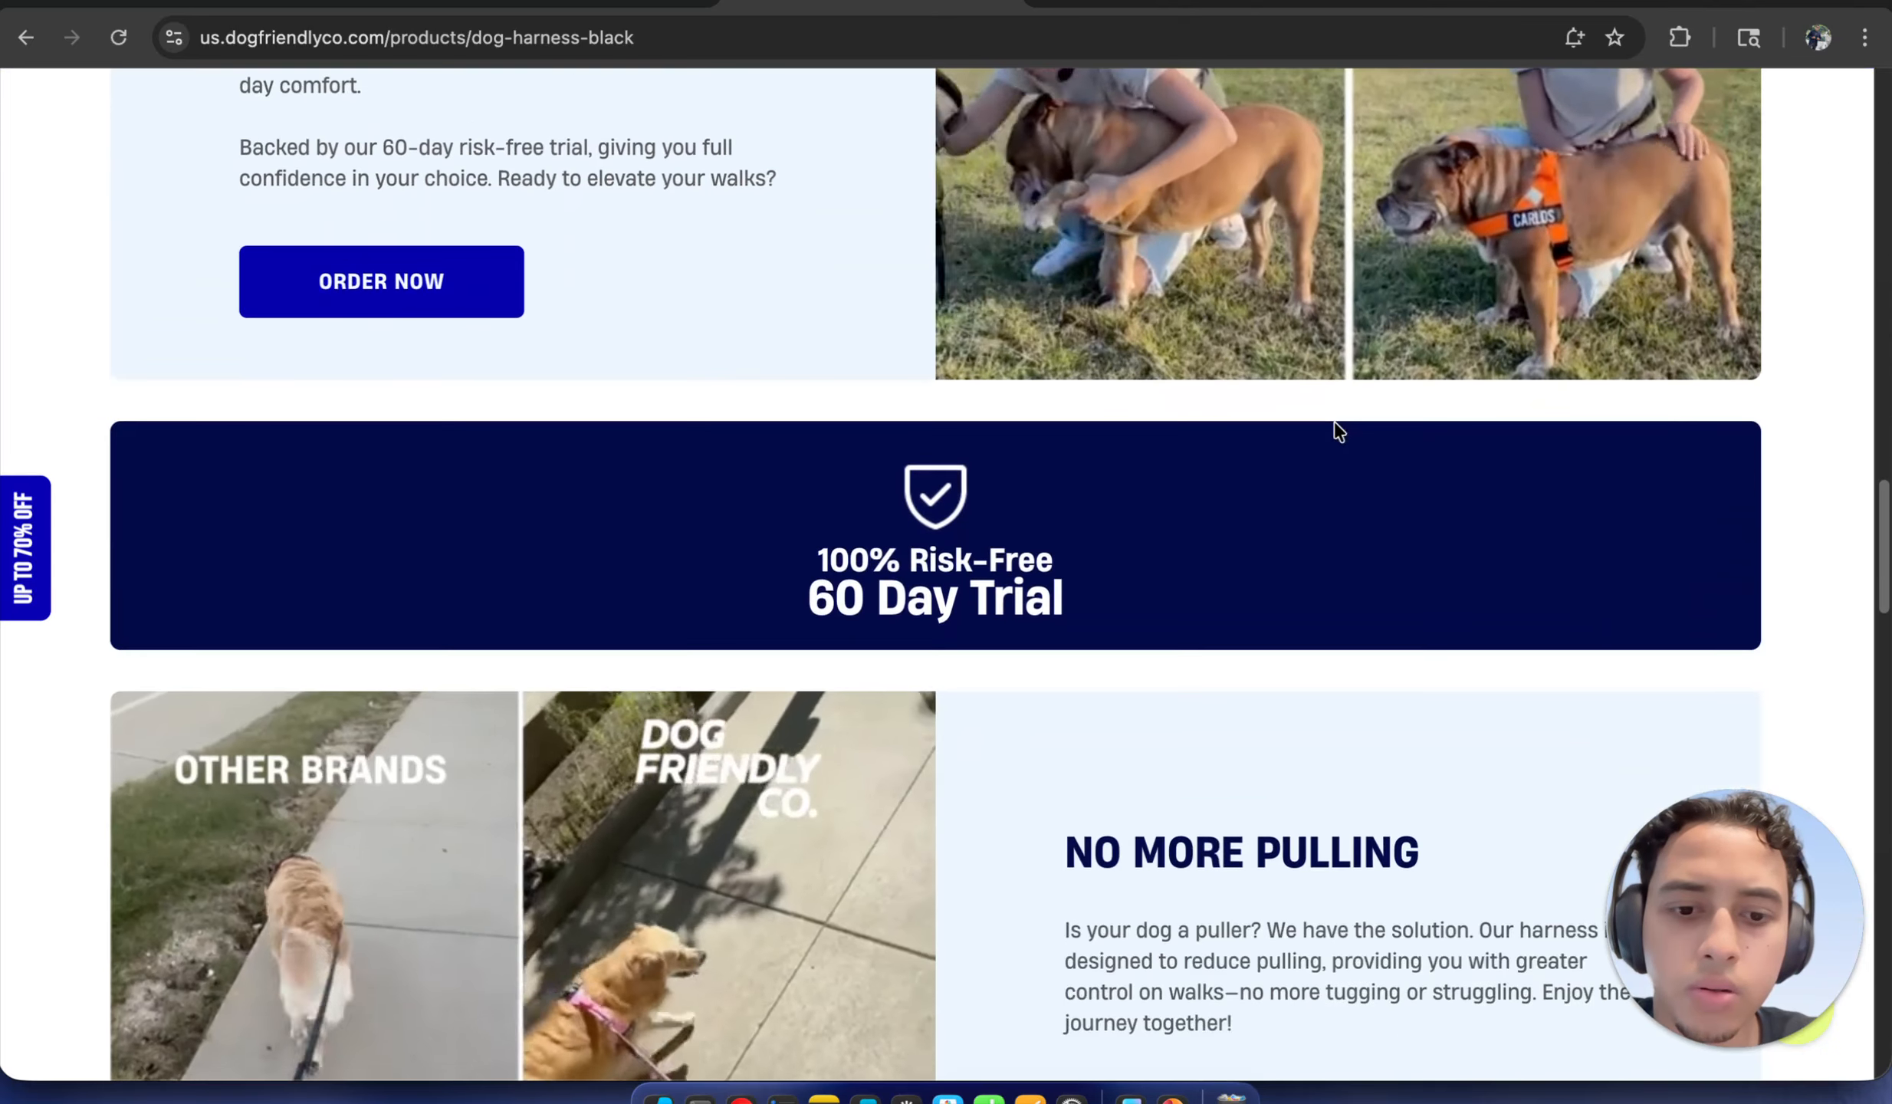
pyautogui.scroll(-10, 1334, 423)
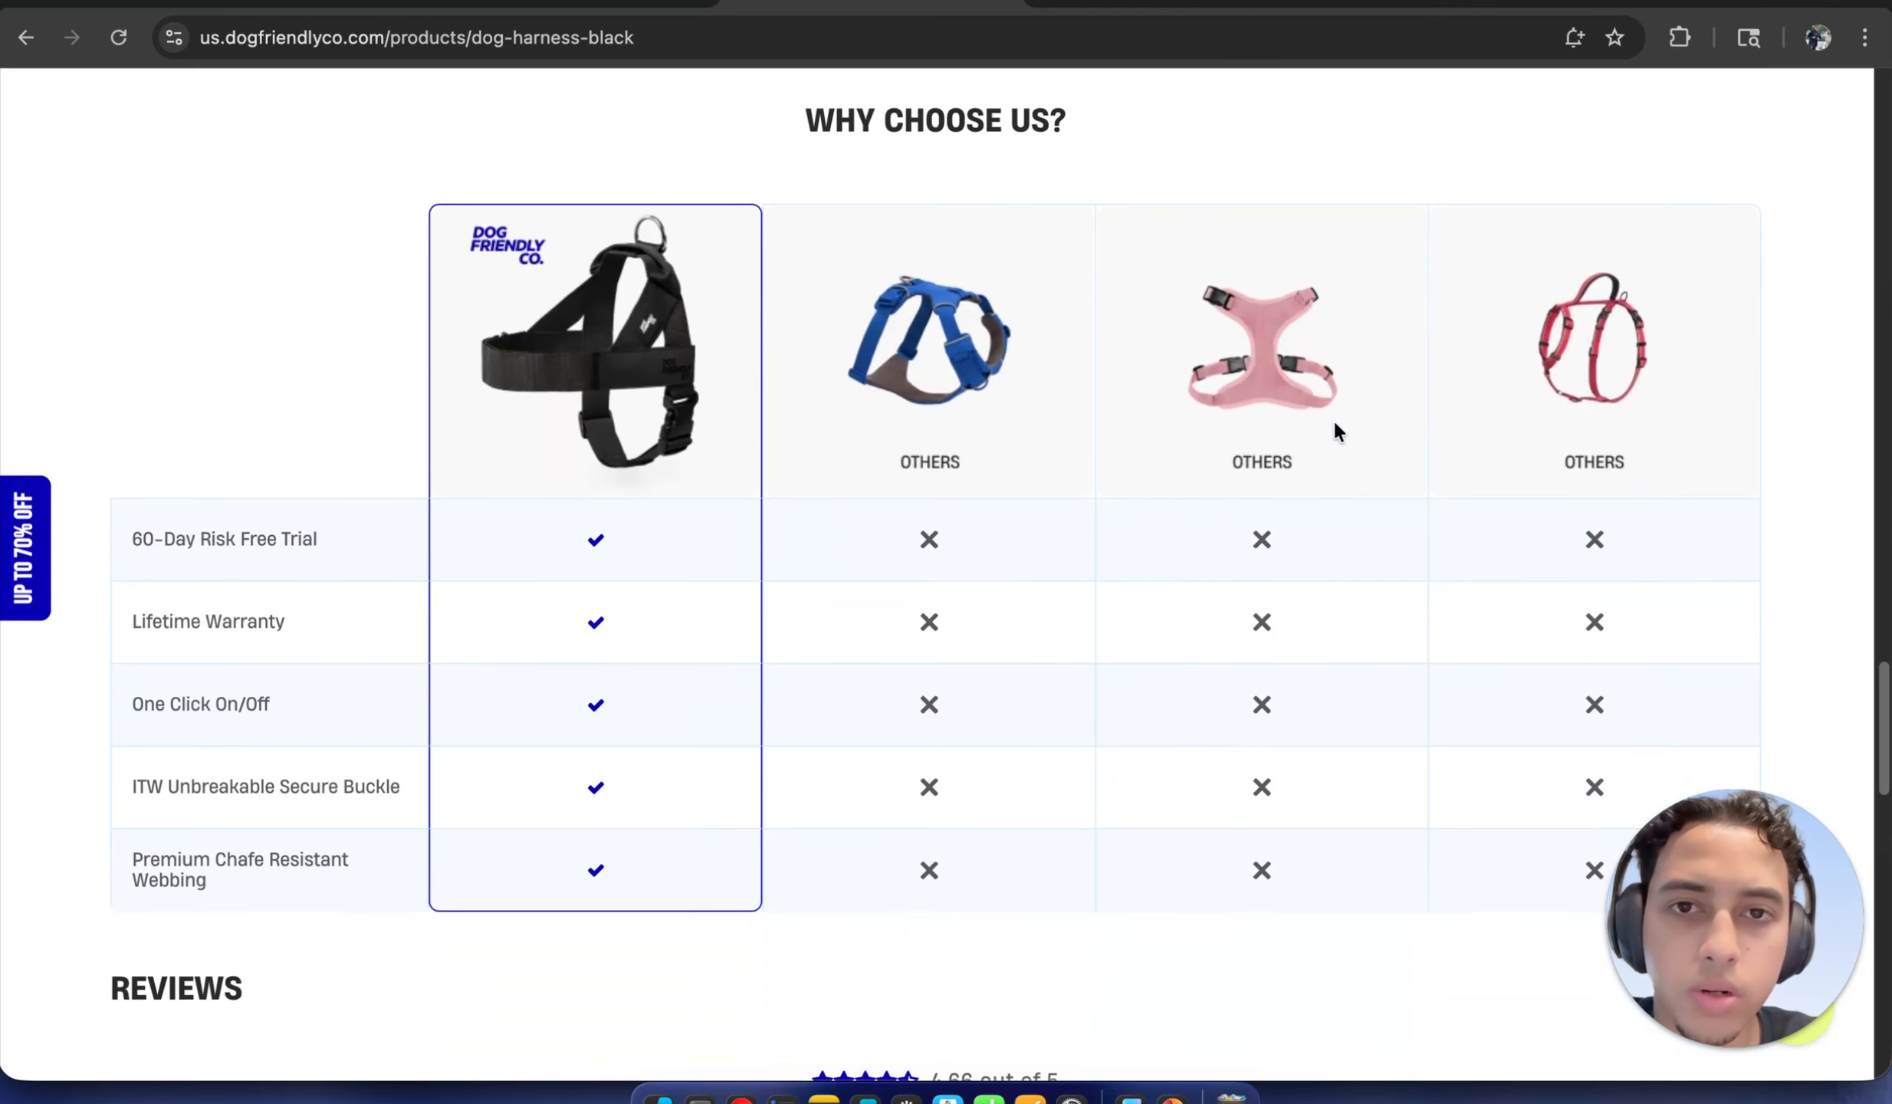
pyautogui.scroll(-1, 1334, 423)
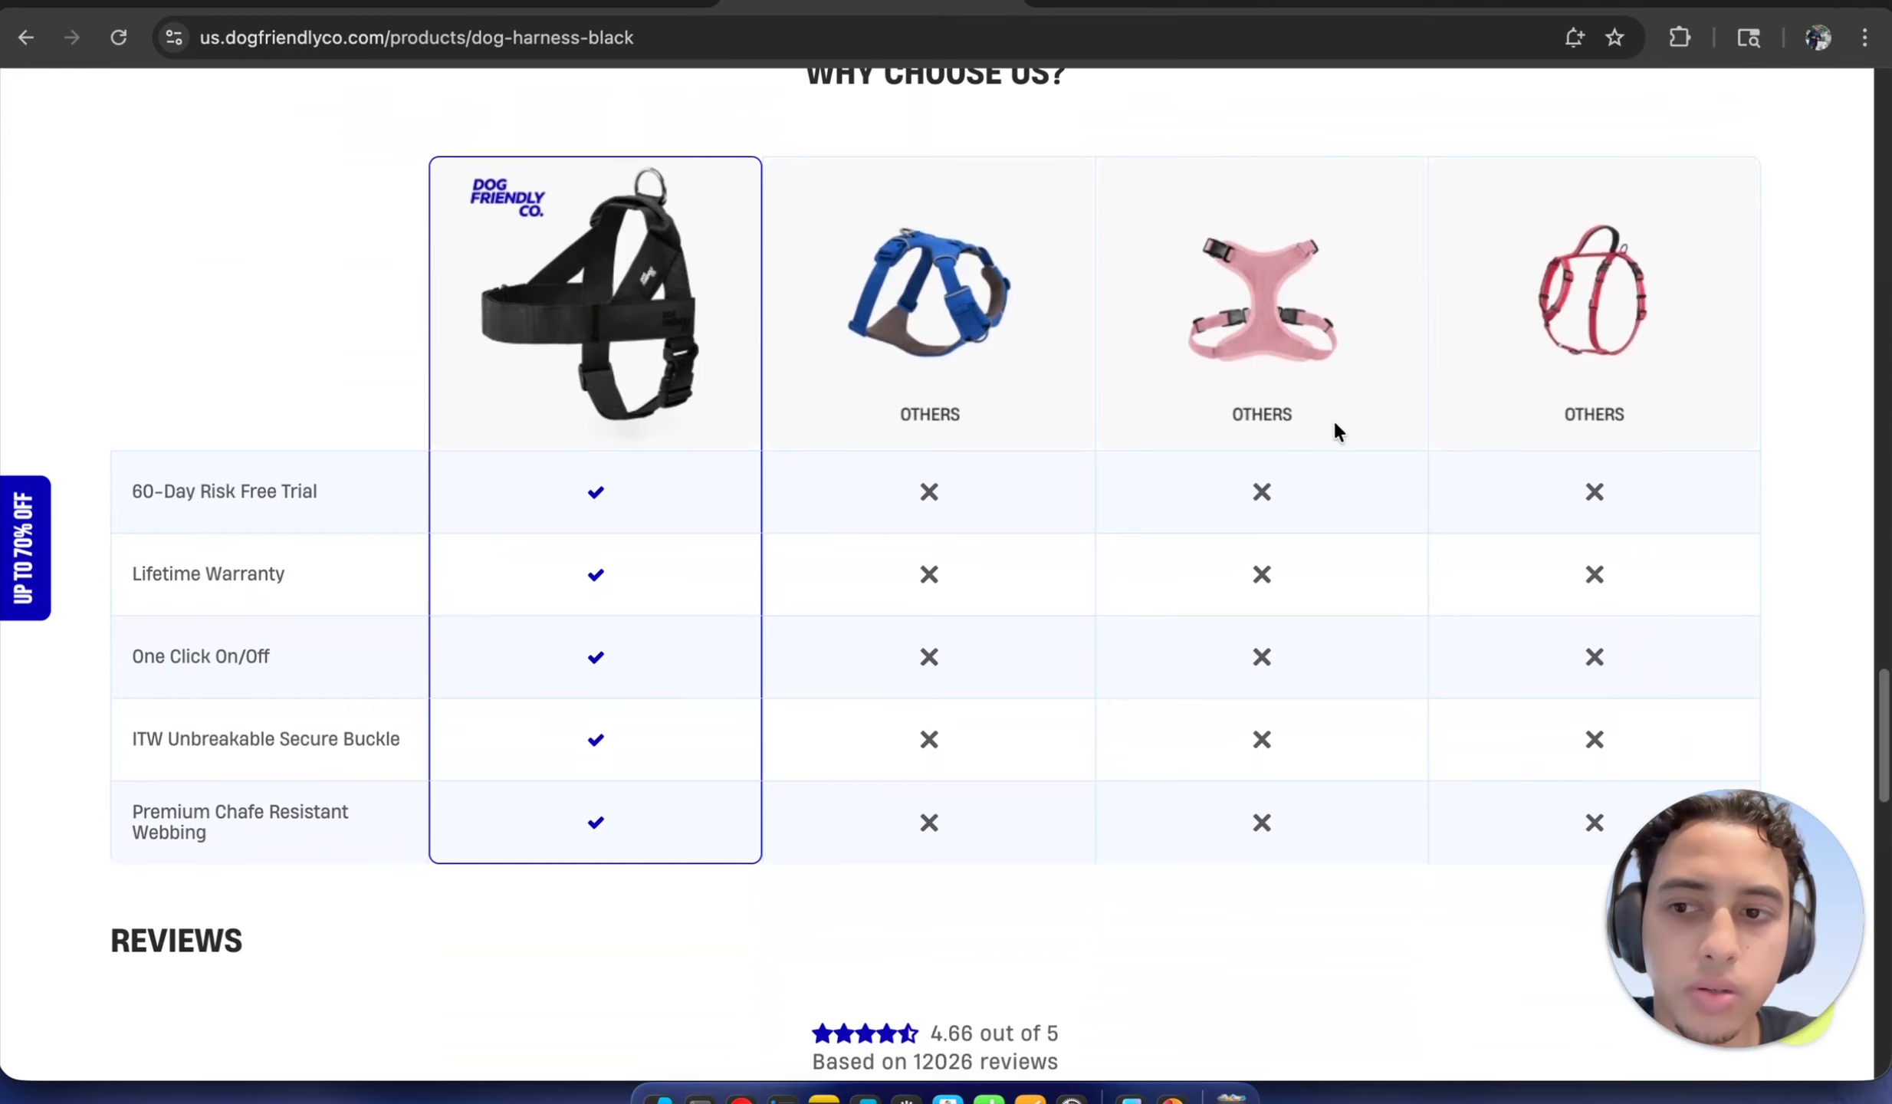
pyautogui.scroll(-1, 859, 567)
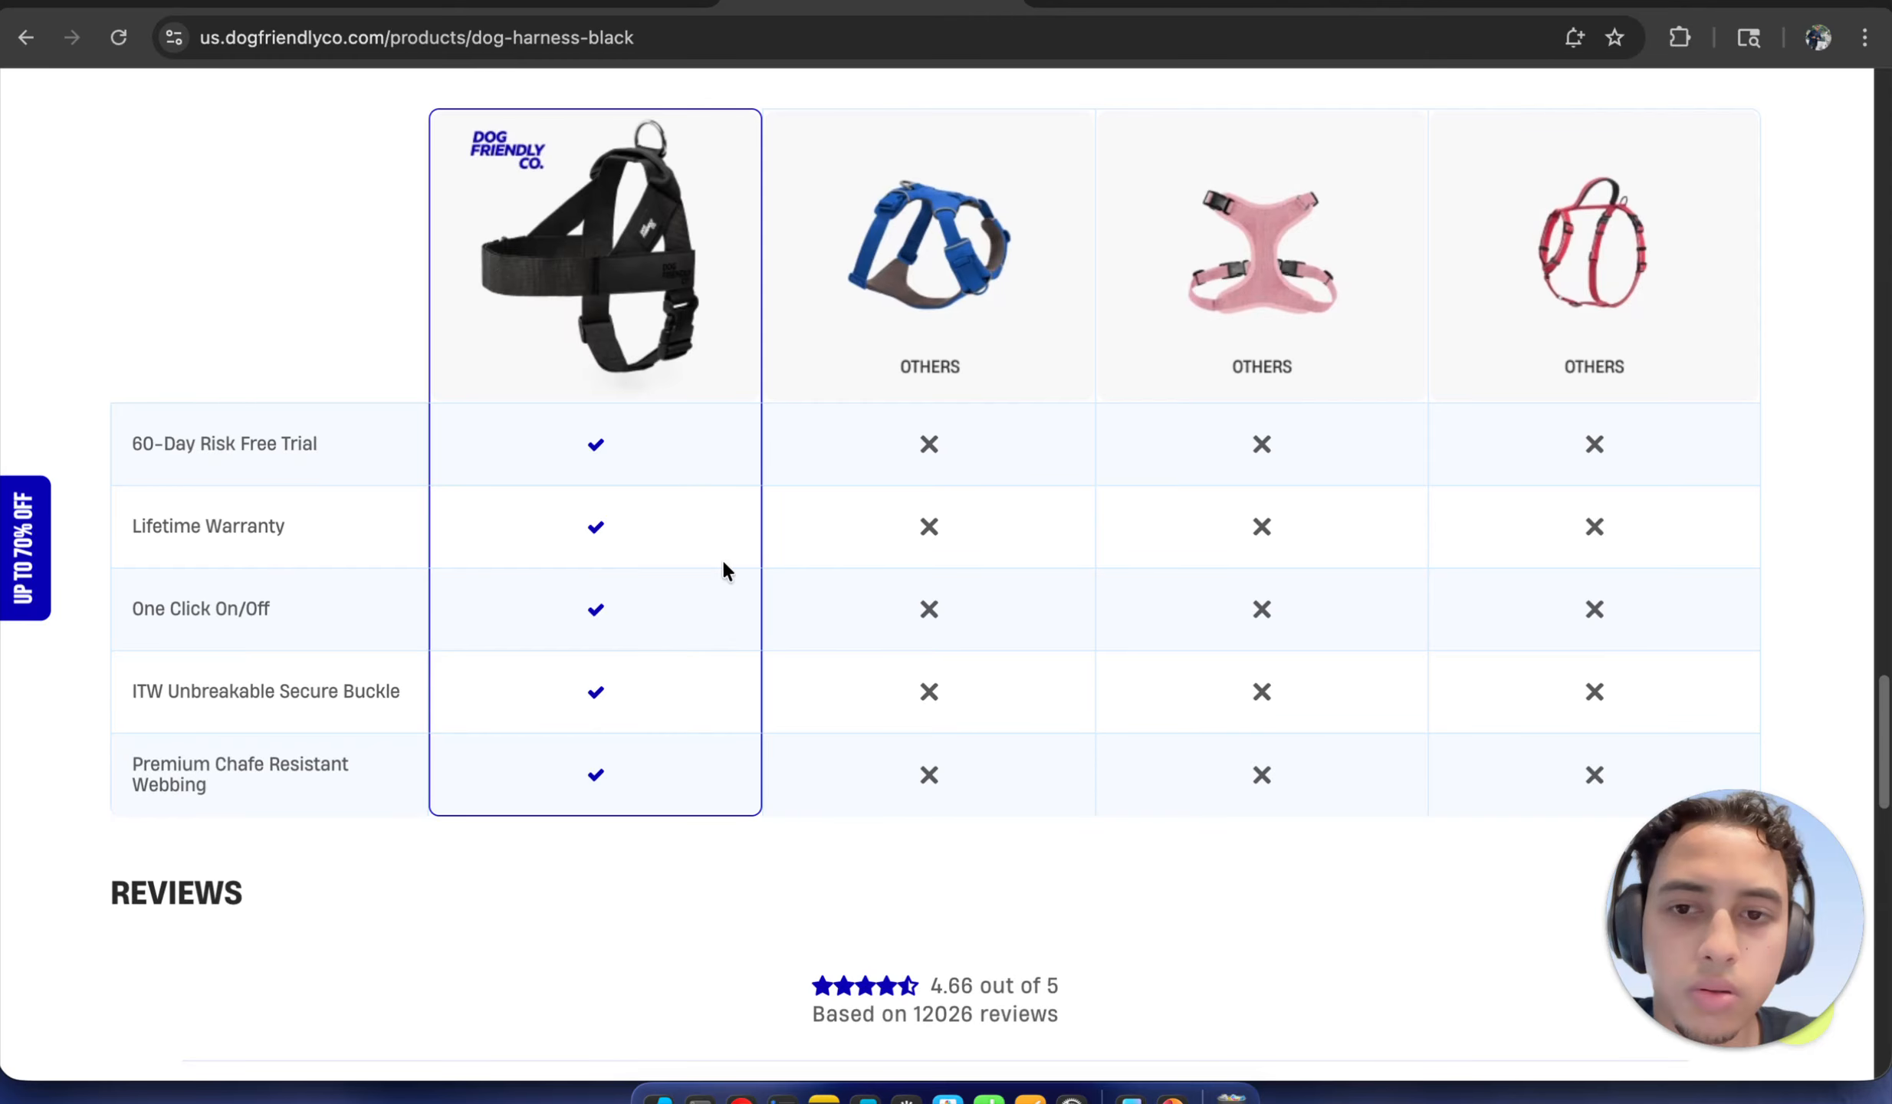
# Copy "ITW Unbreakable Secure Buckle" from the comparison table, switch to Word, and try to paste it over the first Feature placeholder in Step 3
pyautogui.tripleClick(325, 690)
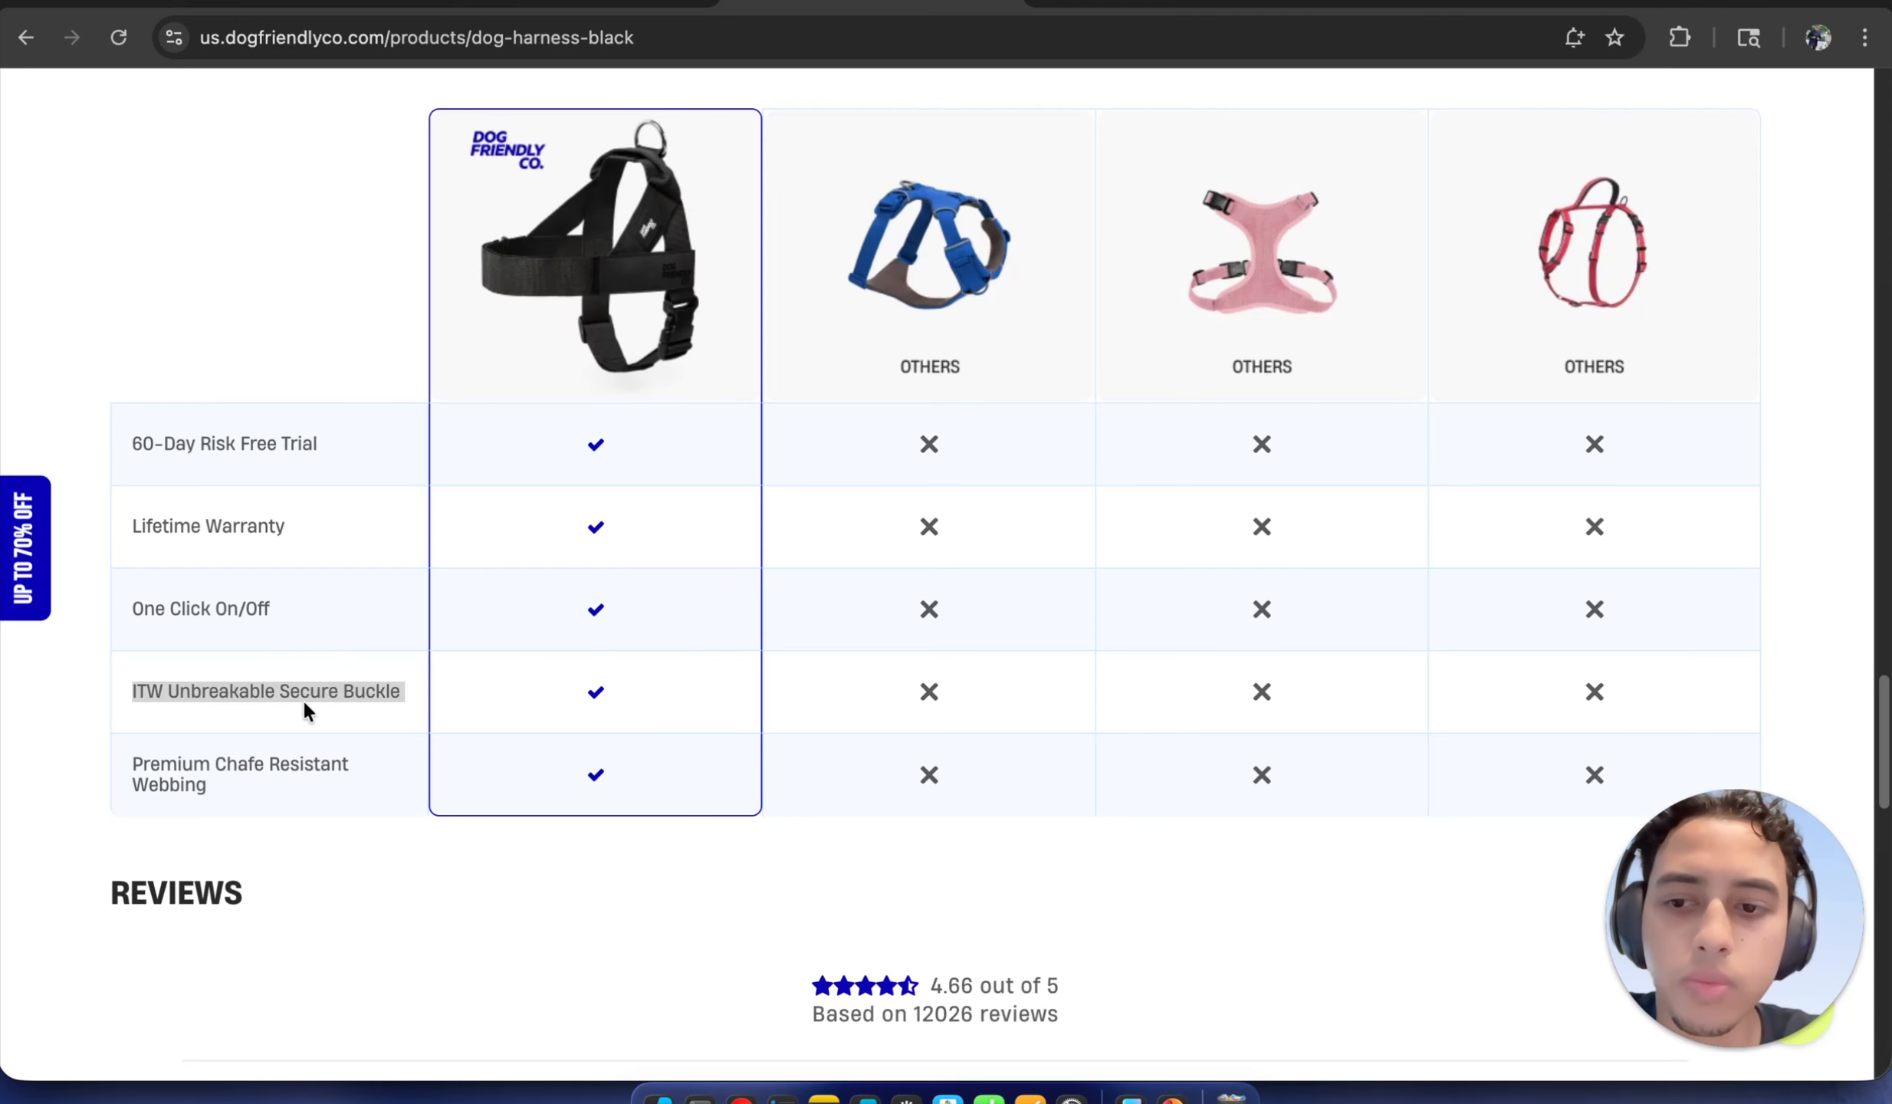
pyautogui.tripleClick(335, 691)
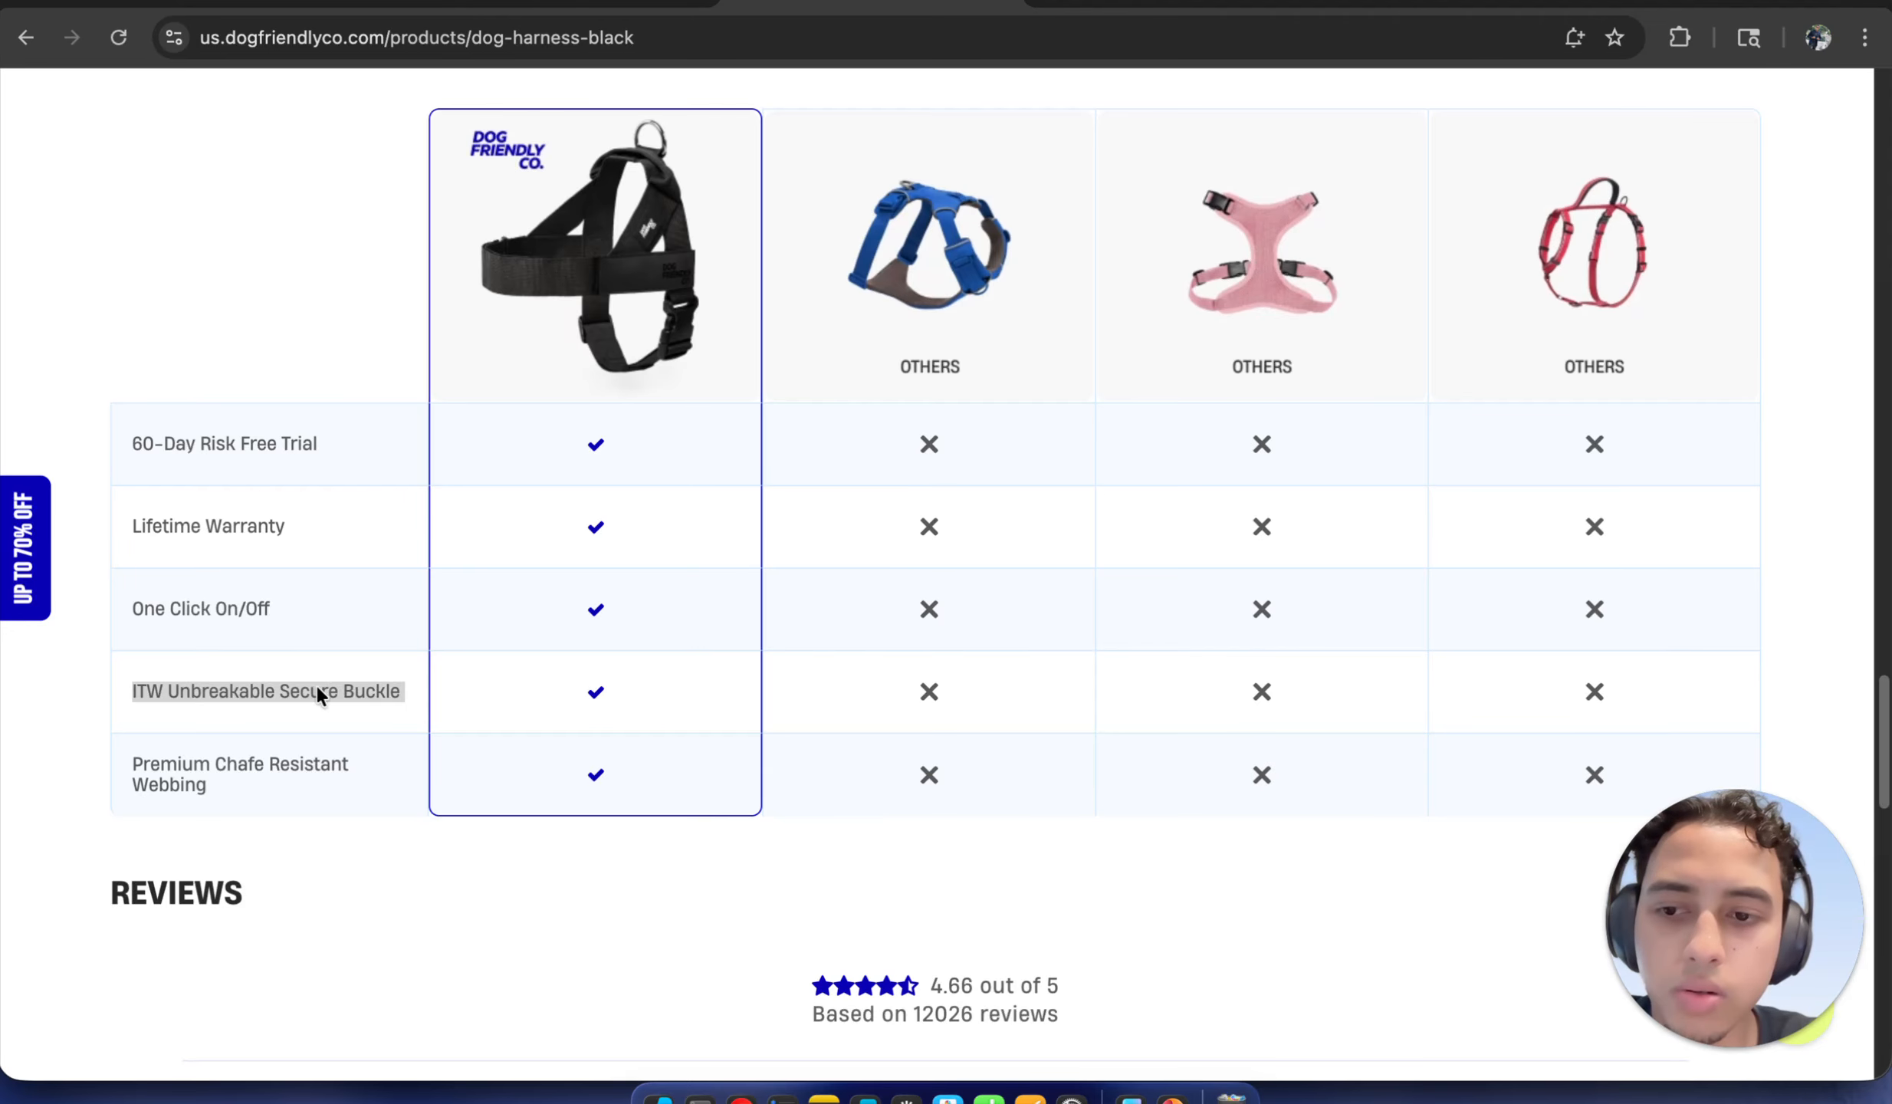
pyautogui.rightClick(315, 683)
pyautogui.click(340, 681)
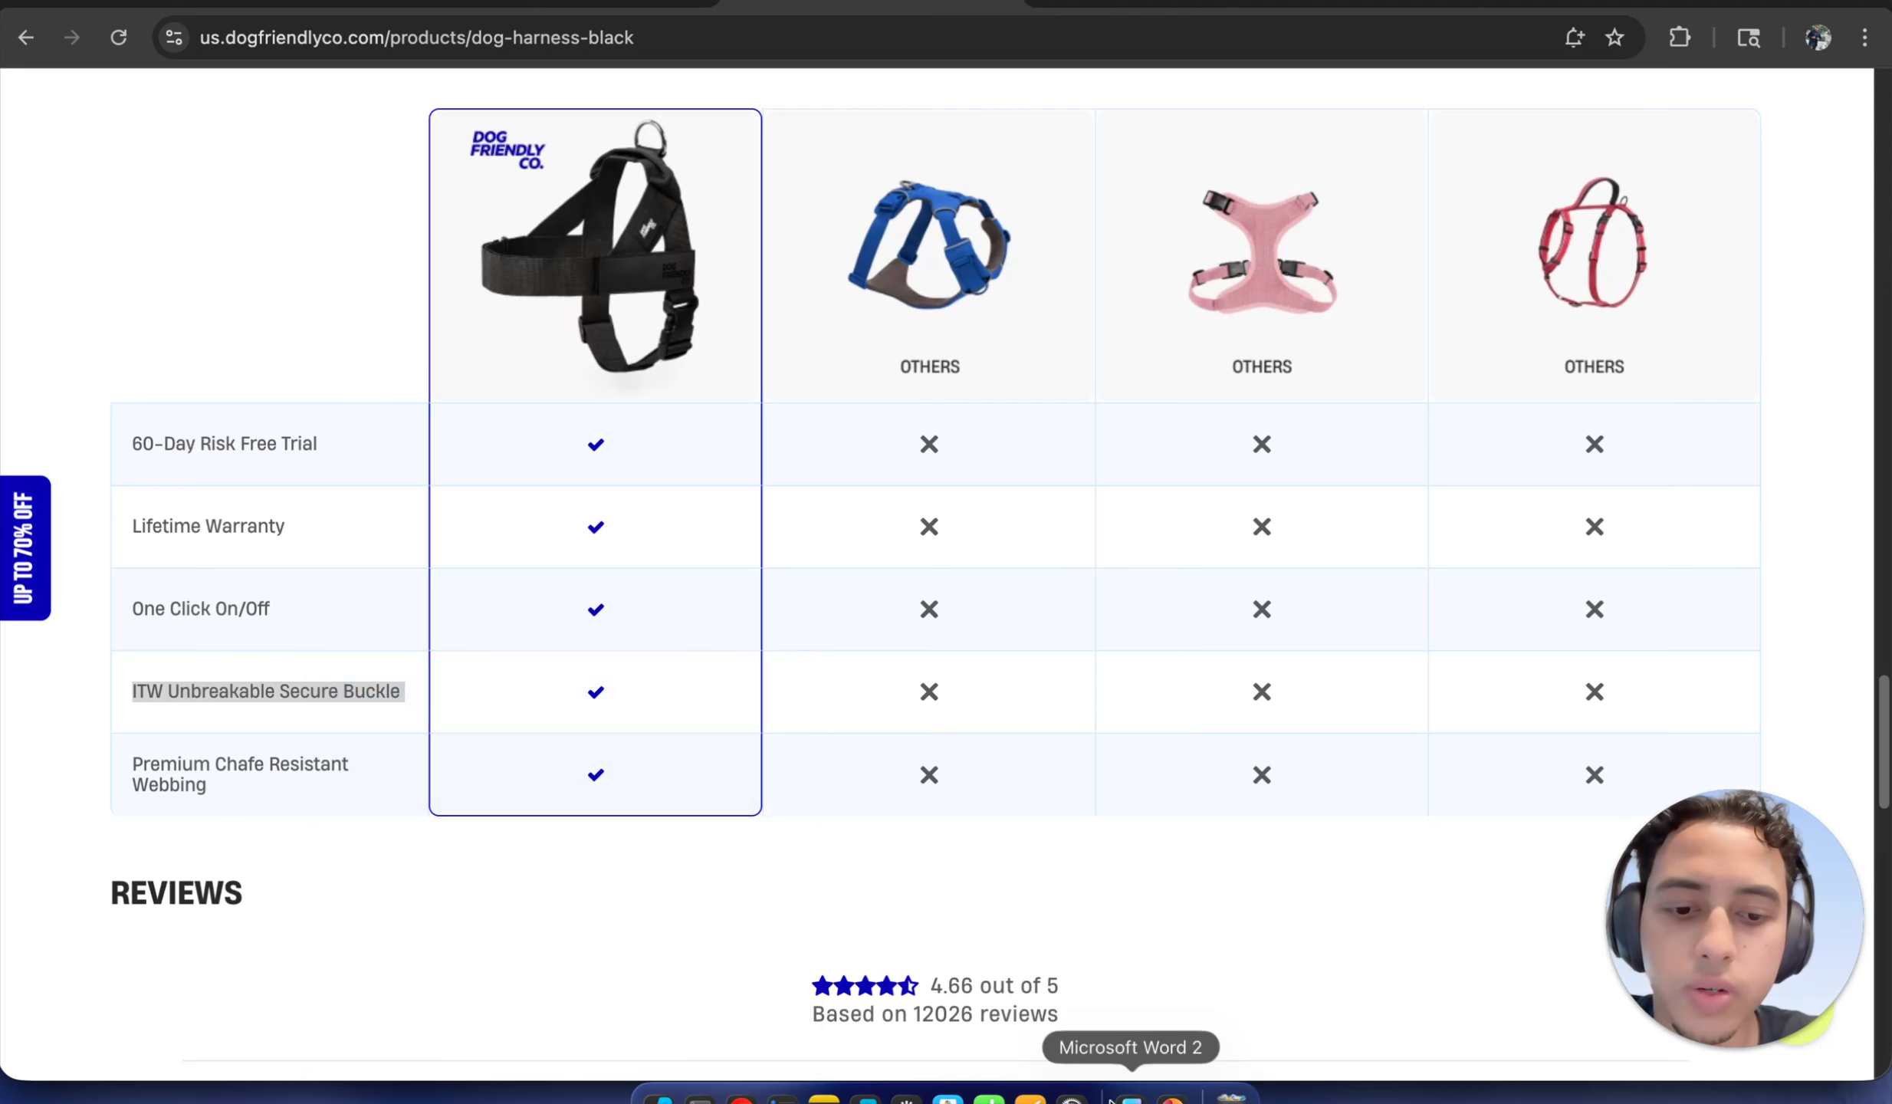
pyautogui.click(1132, 1097)
pyautogui.click(706, 530)
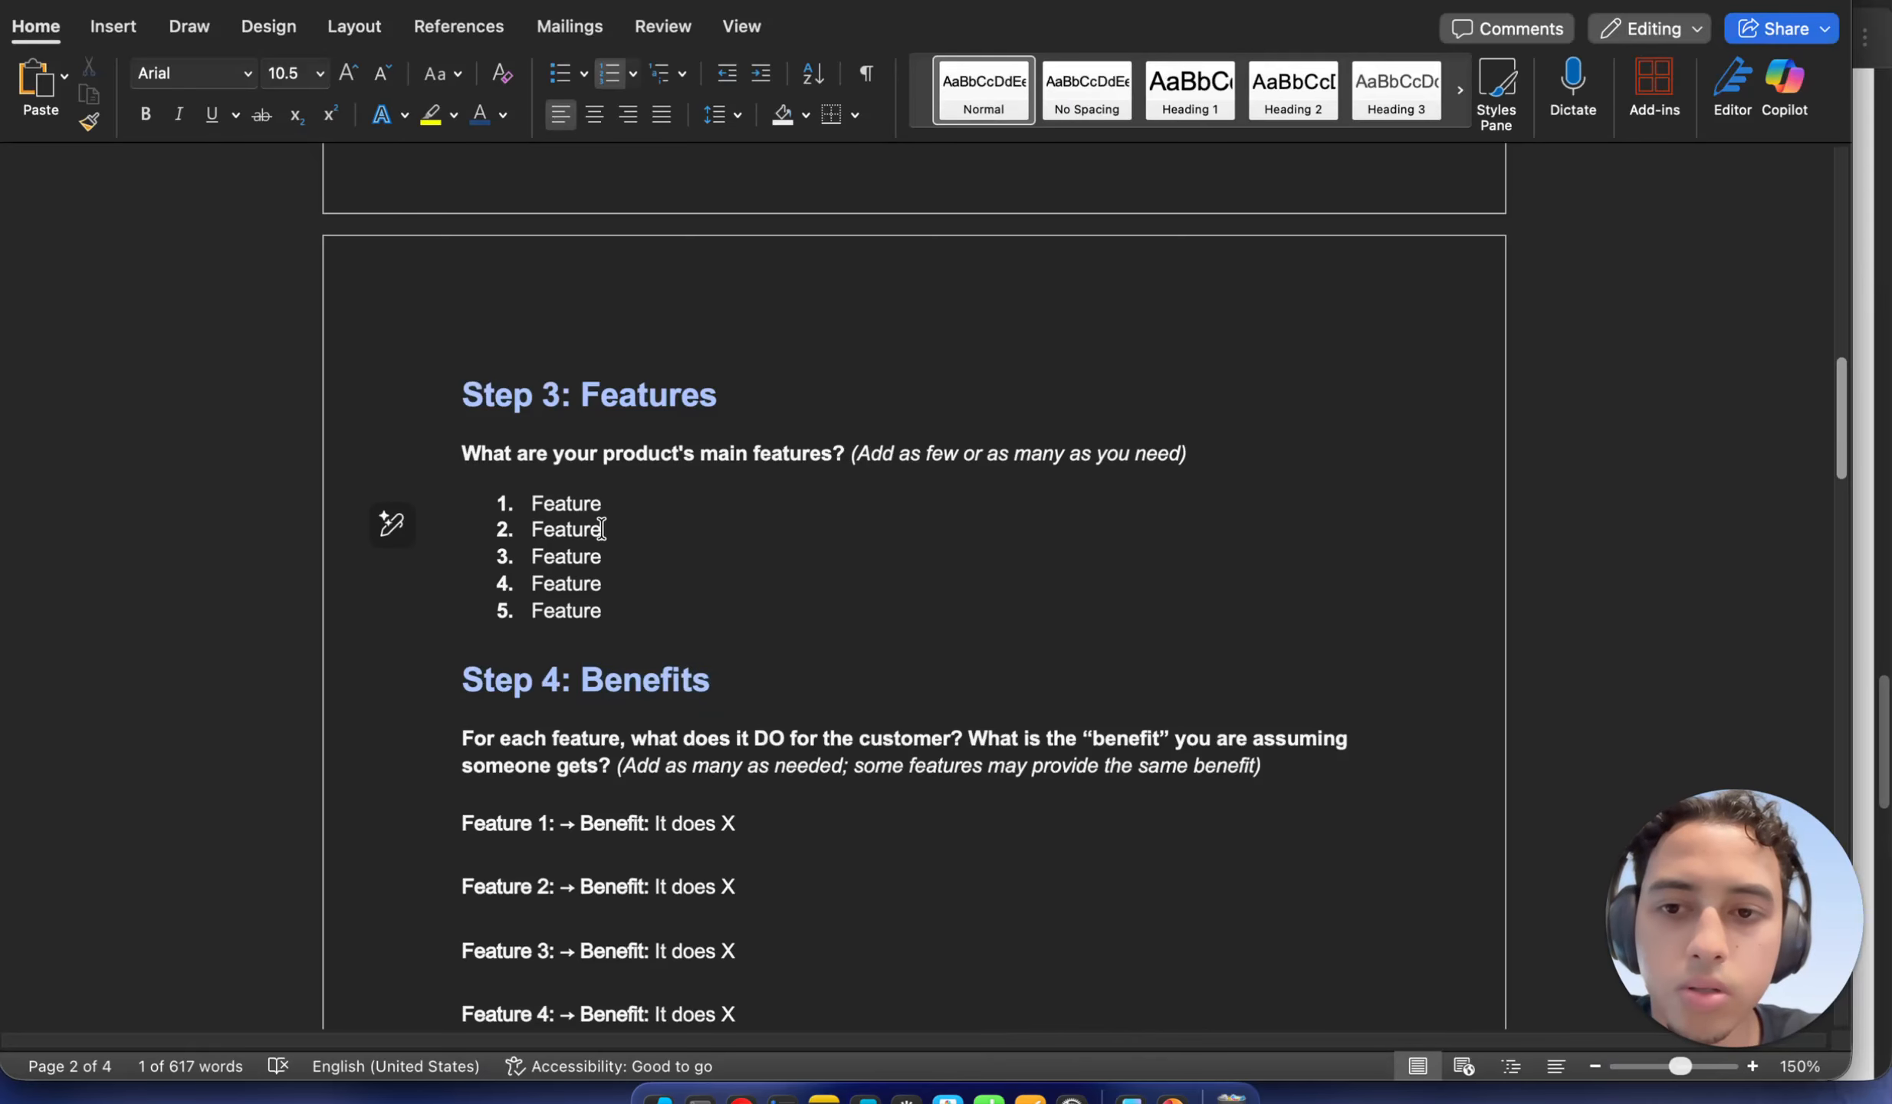
pyautogui.moveTo(614, 504); pyautogui.dragTo(534, 514)
pyautogui.rightClick(534, 512)
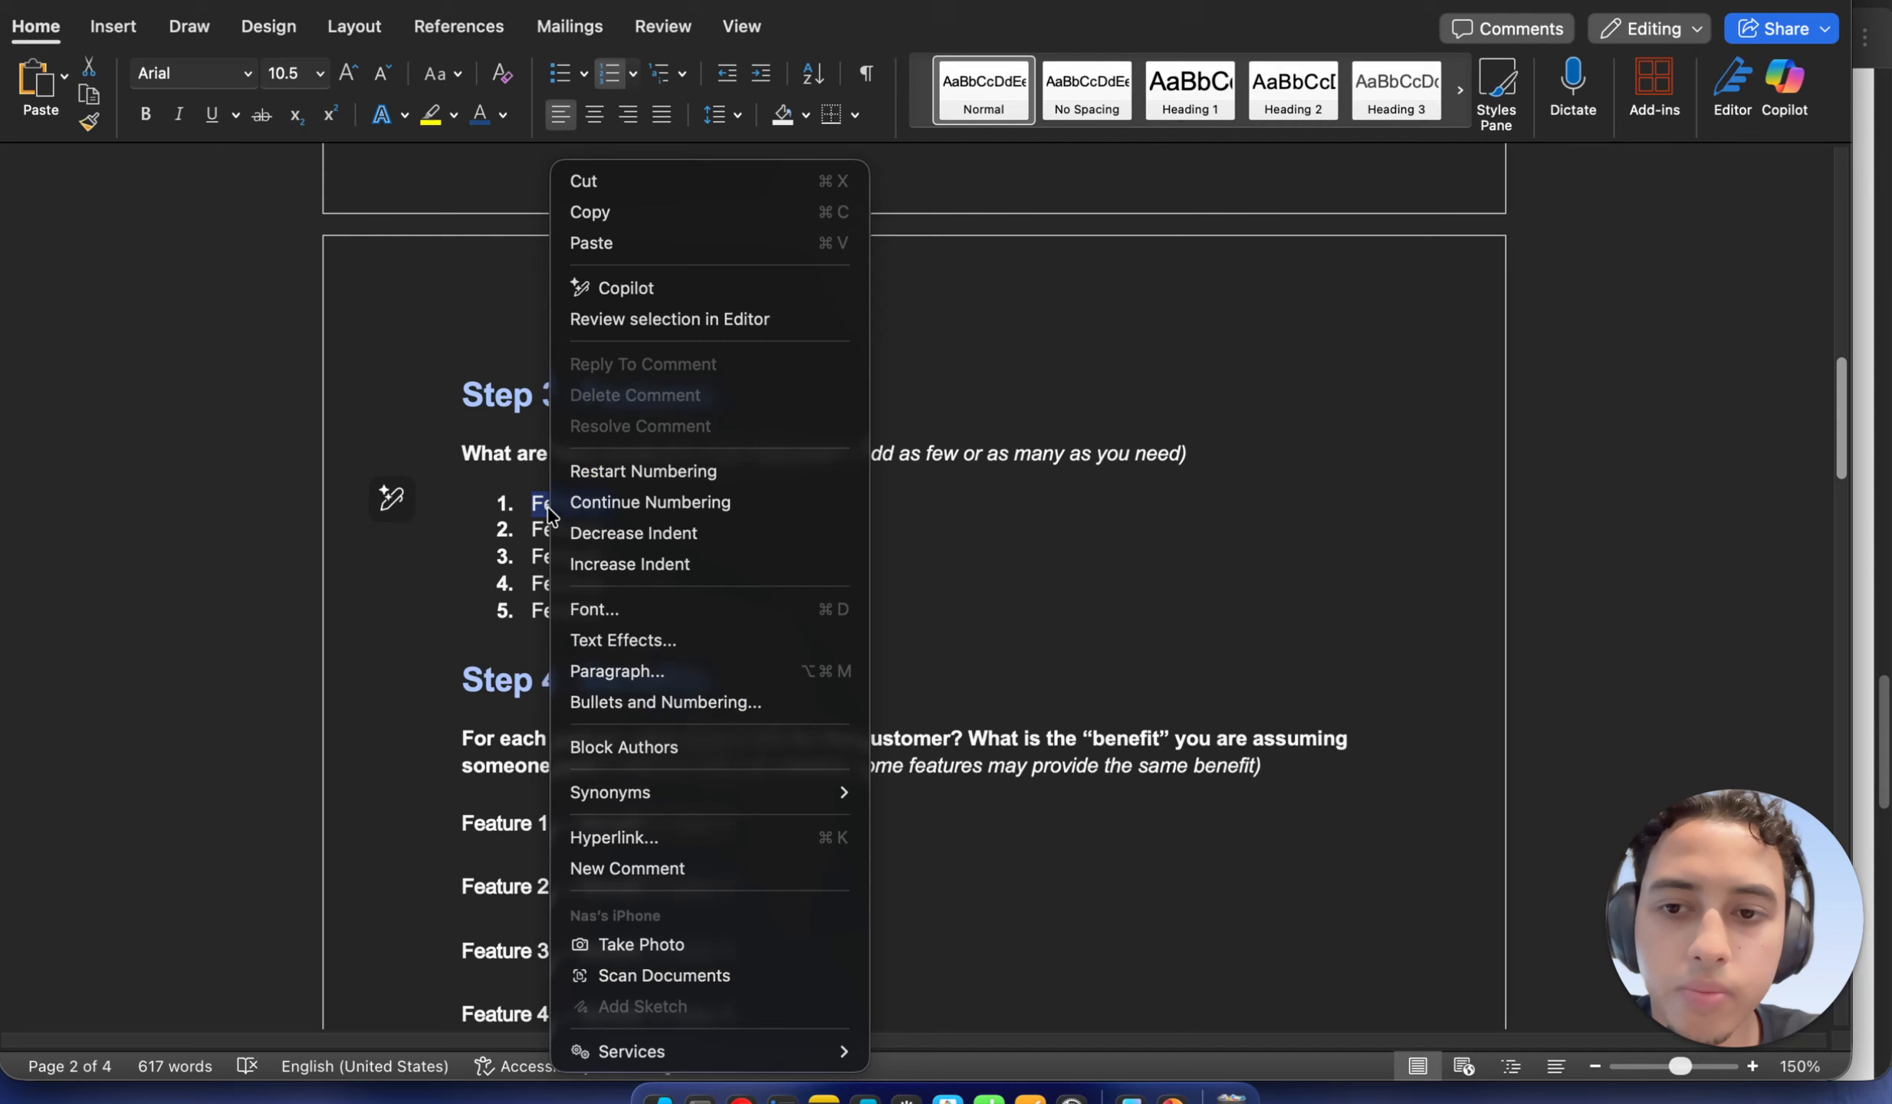
pyautogui.click(677, 246)
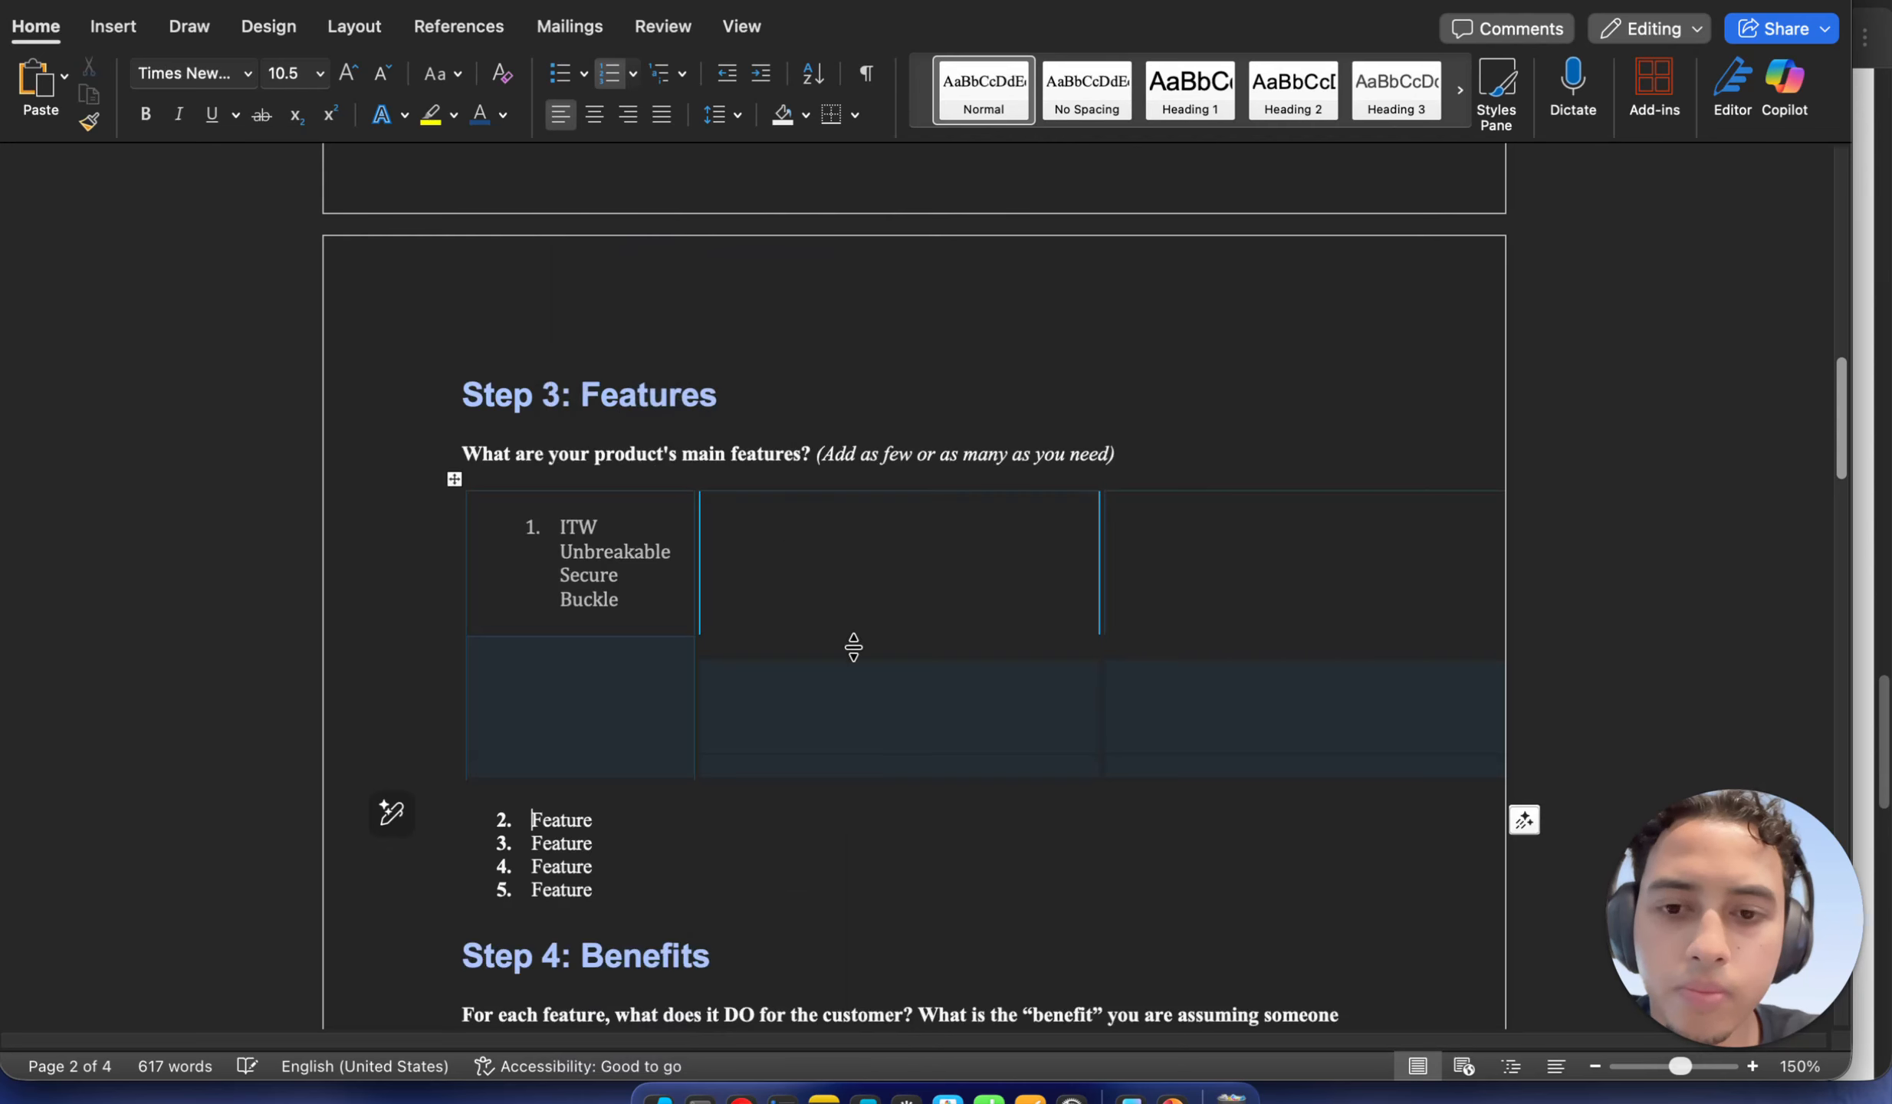
# Try to clean up the pasted table in the features list, and undo the changes back to before the paste
pyautogui.press('BackSpace')
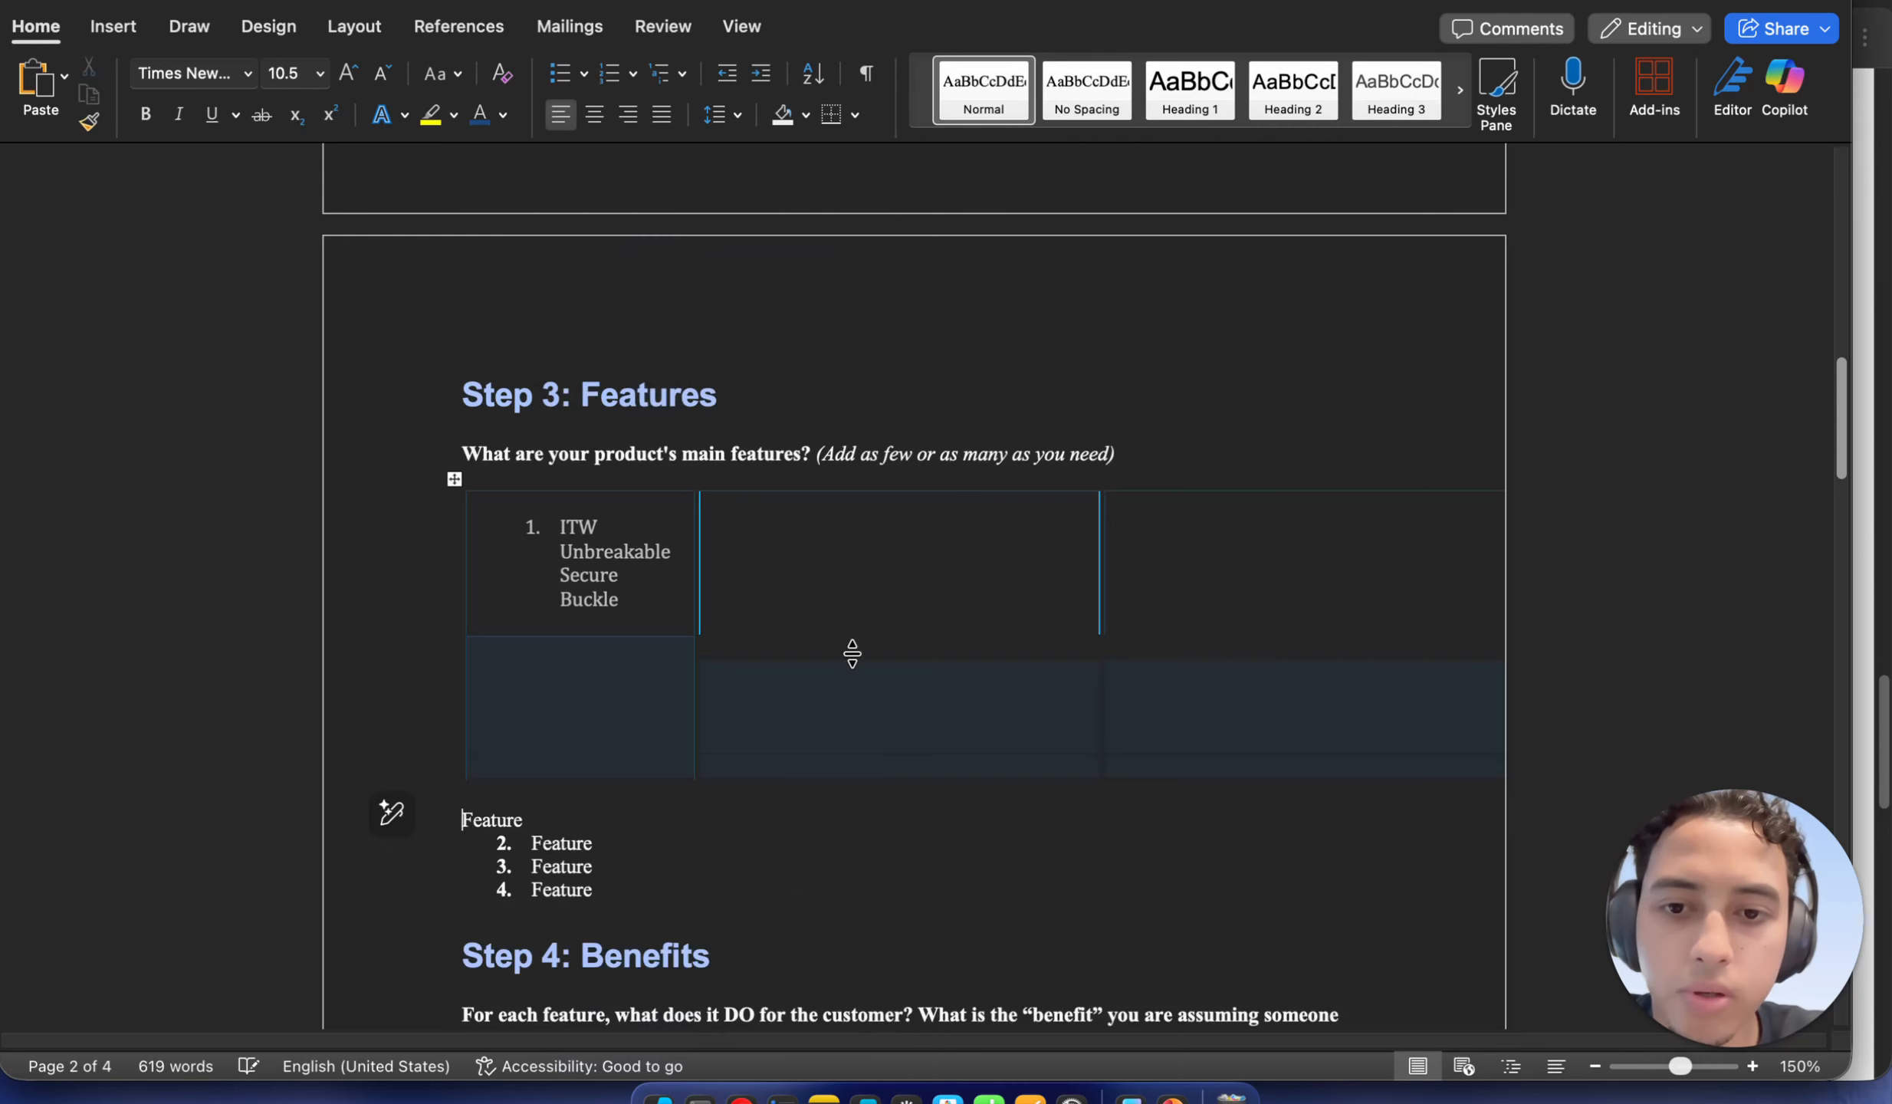
pyautogui.click(765, 531)
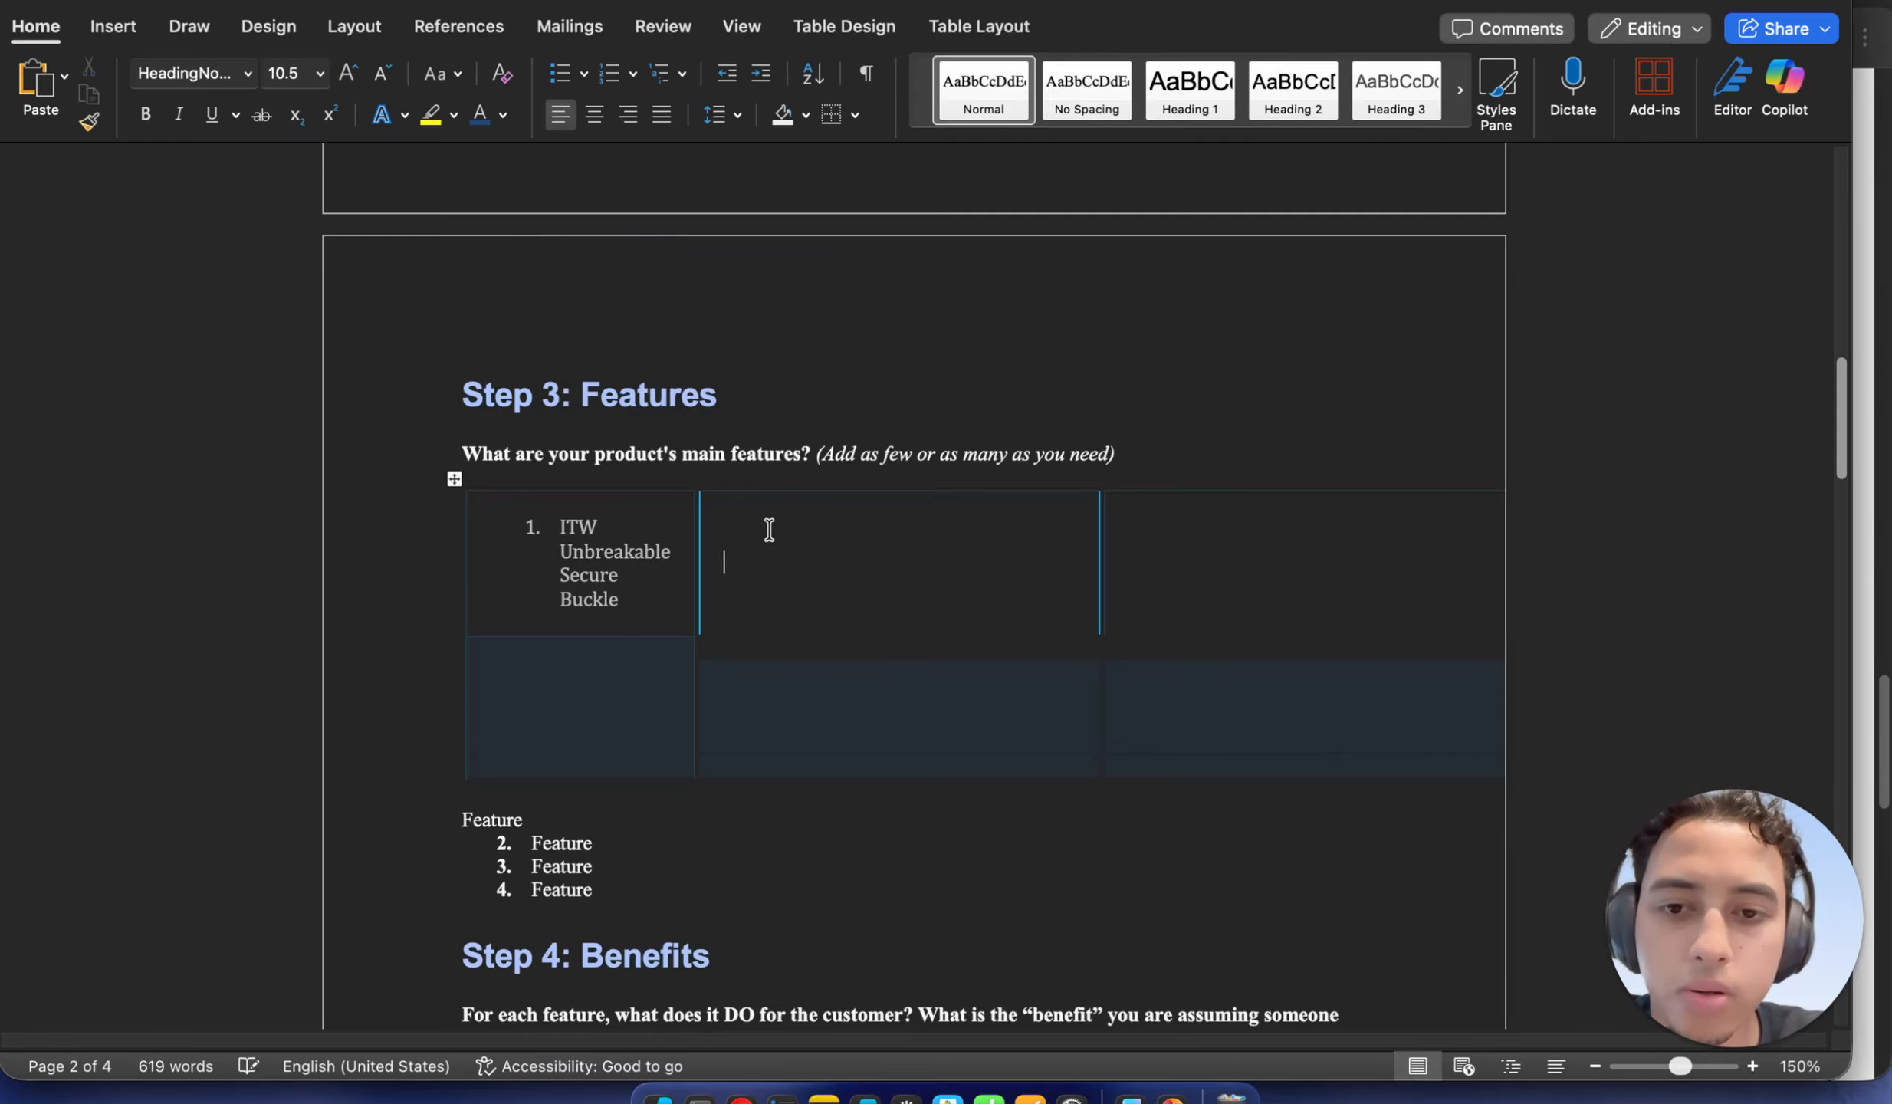
pyautogui.press('cmd+z')
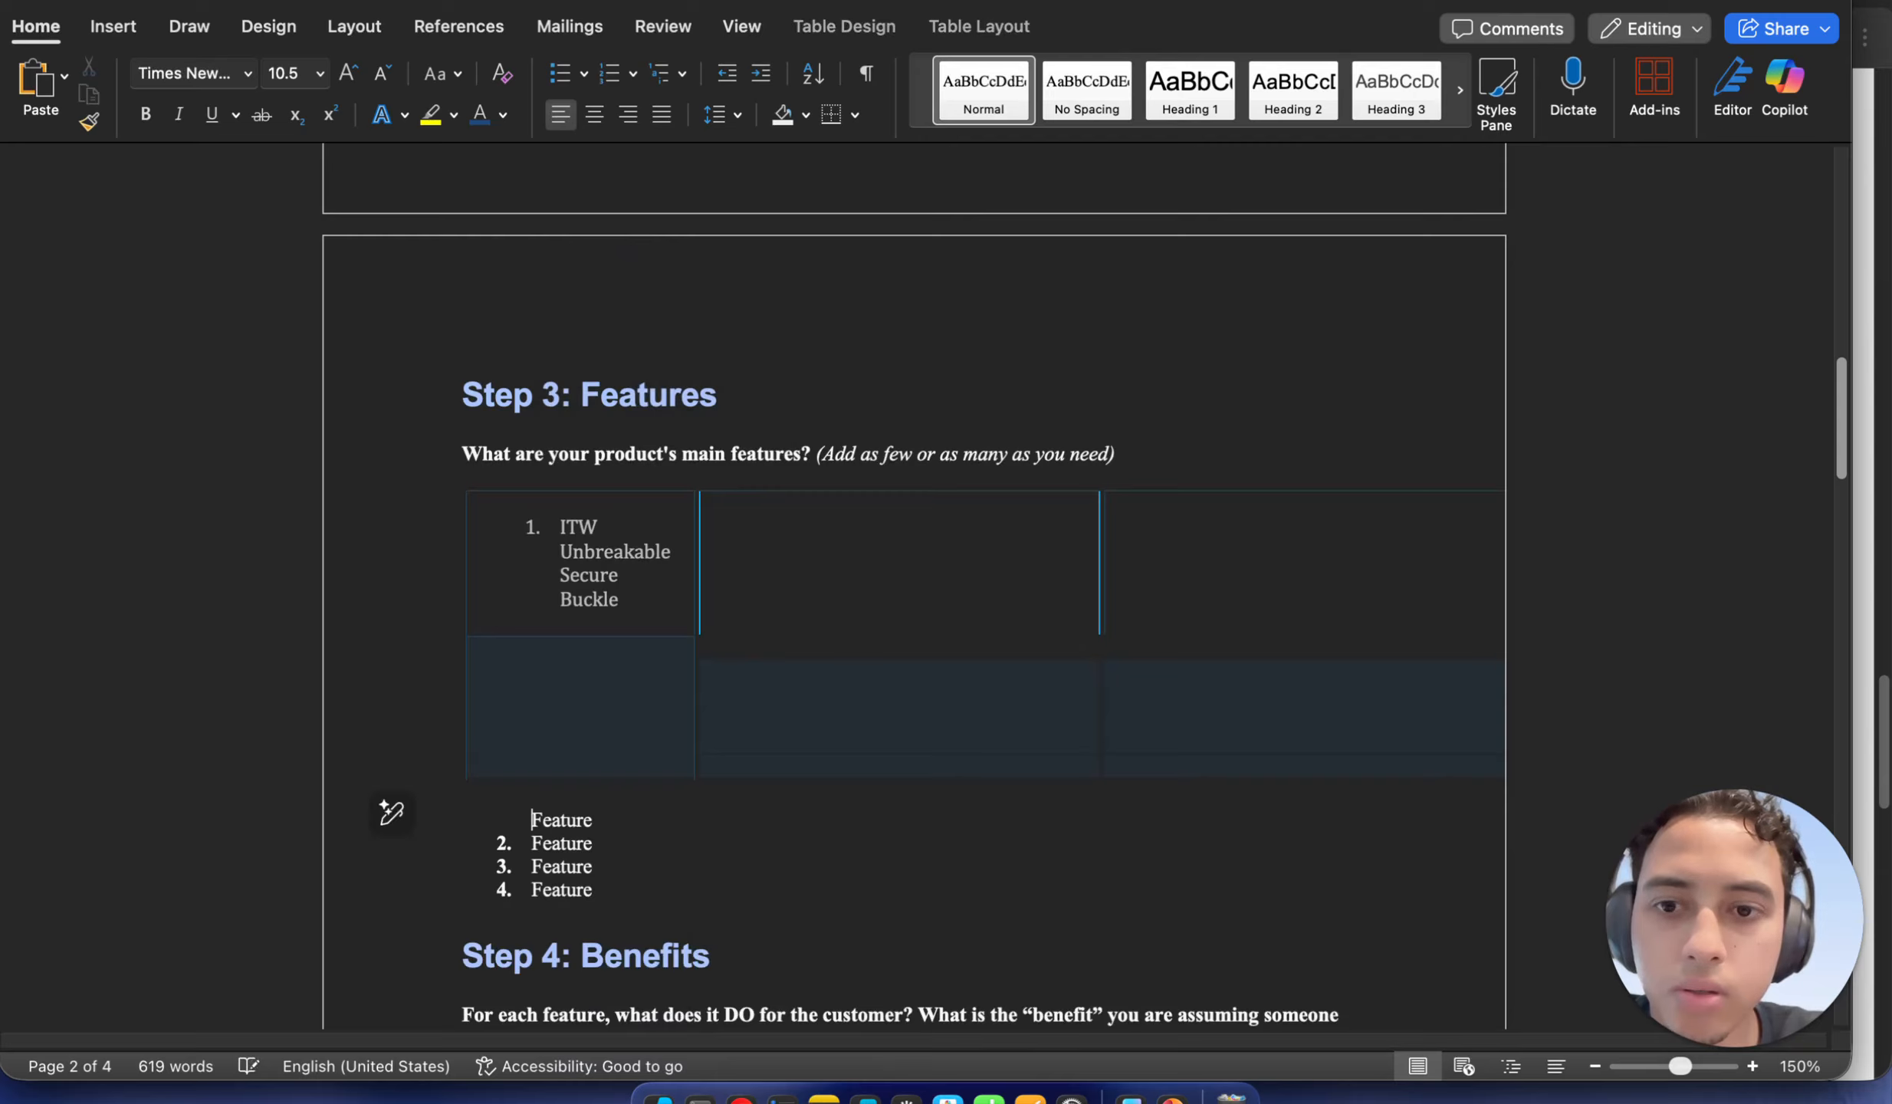
pyautogui.press('cmd+z')
pyautogui.press('cmd+z')
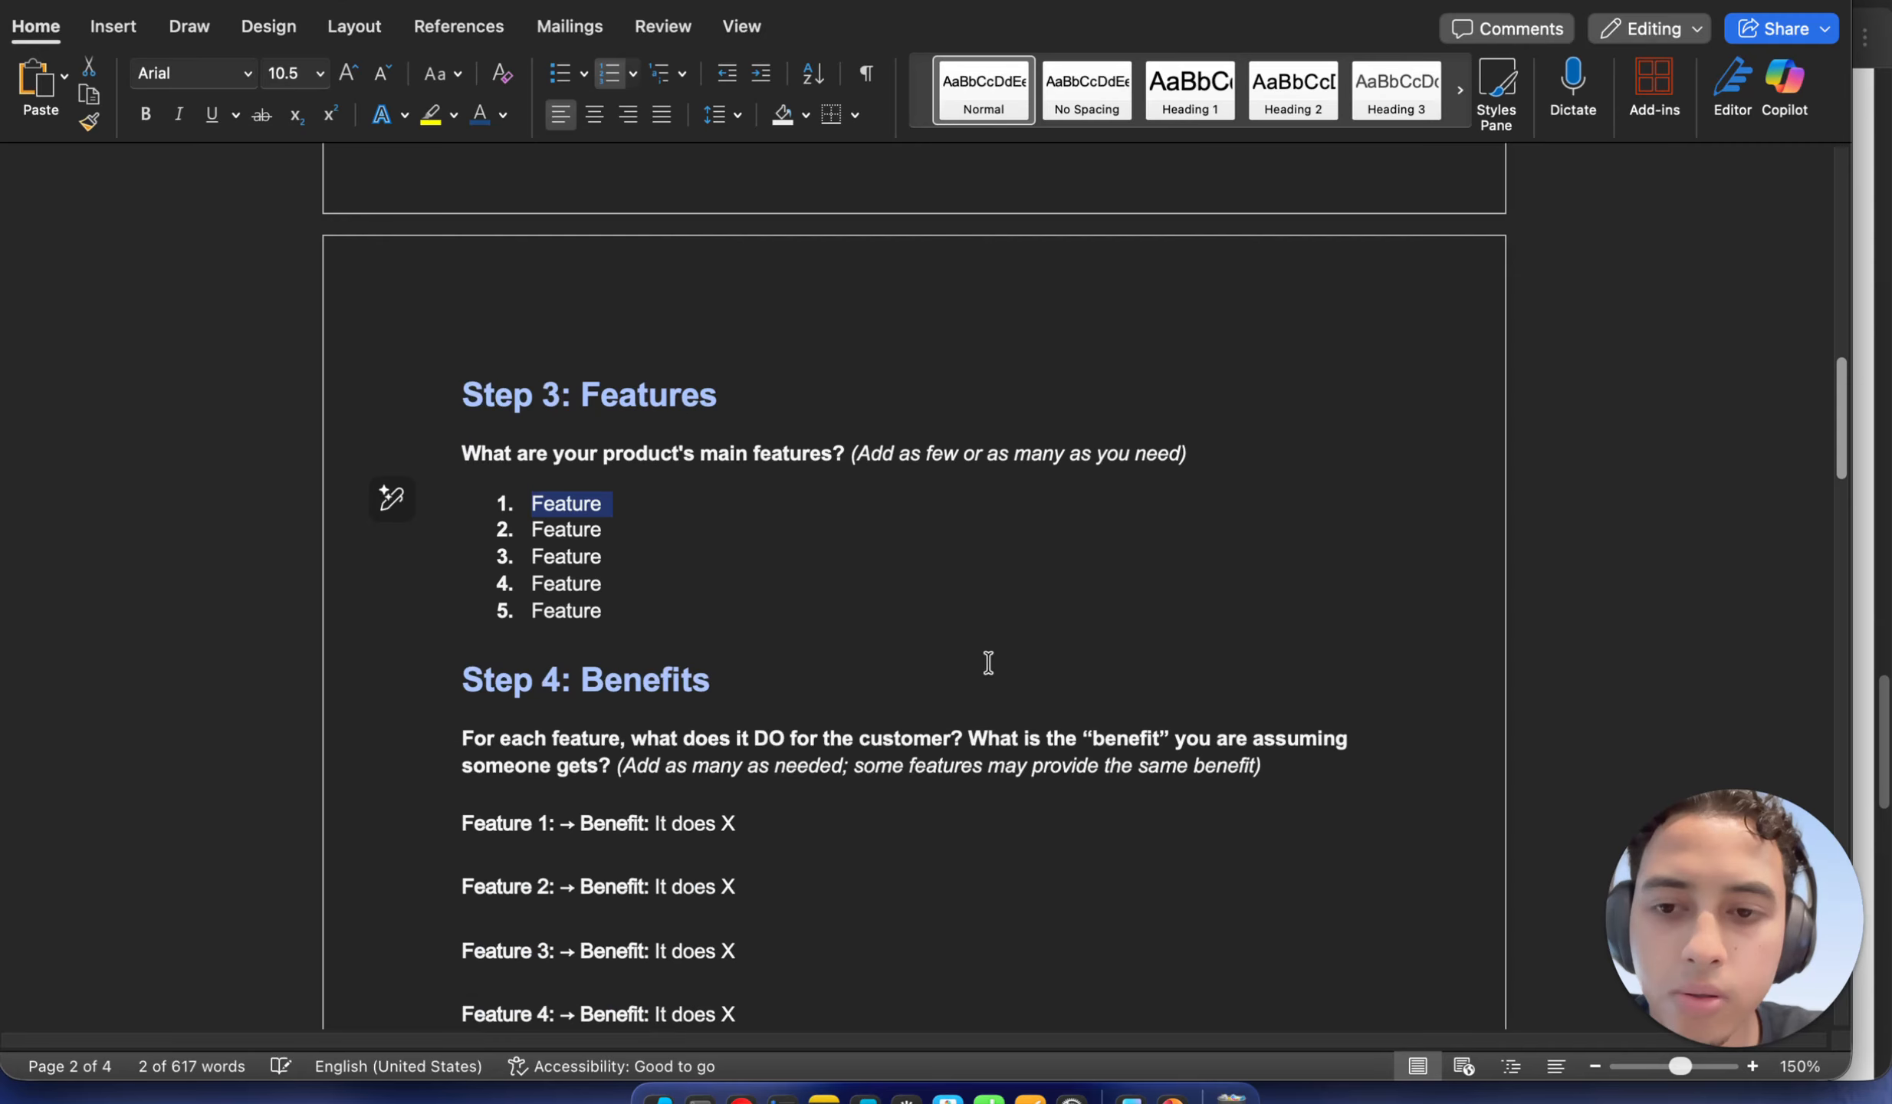
# Copy "ITW Unbreakable Secure Buckle" again from the product page in Chrome, try pasting it over Word's first Feature placeholder, and undo the paste
pyautogui.click(741, 1098)
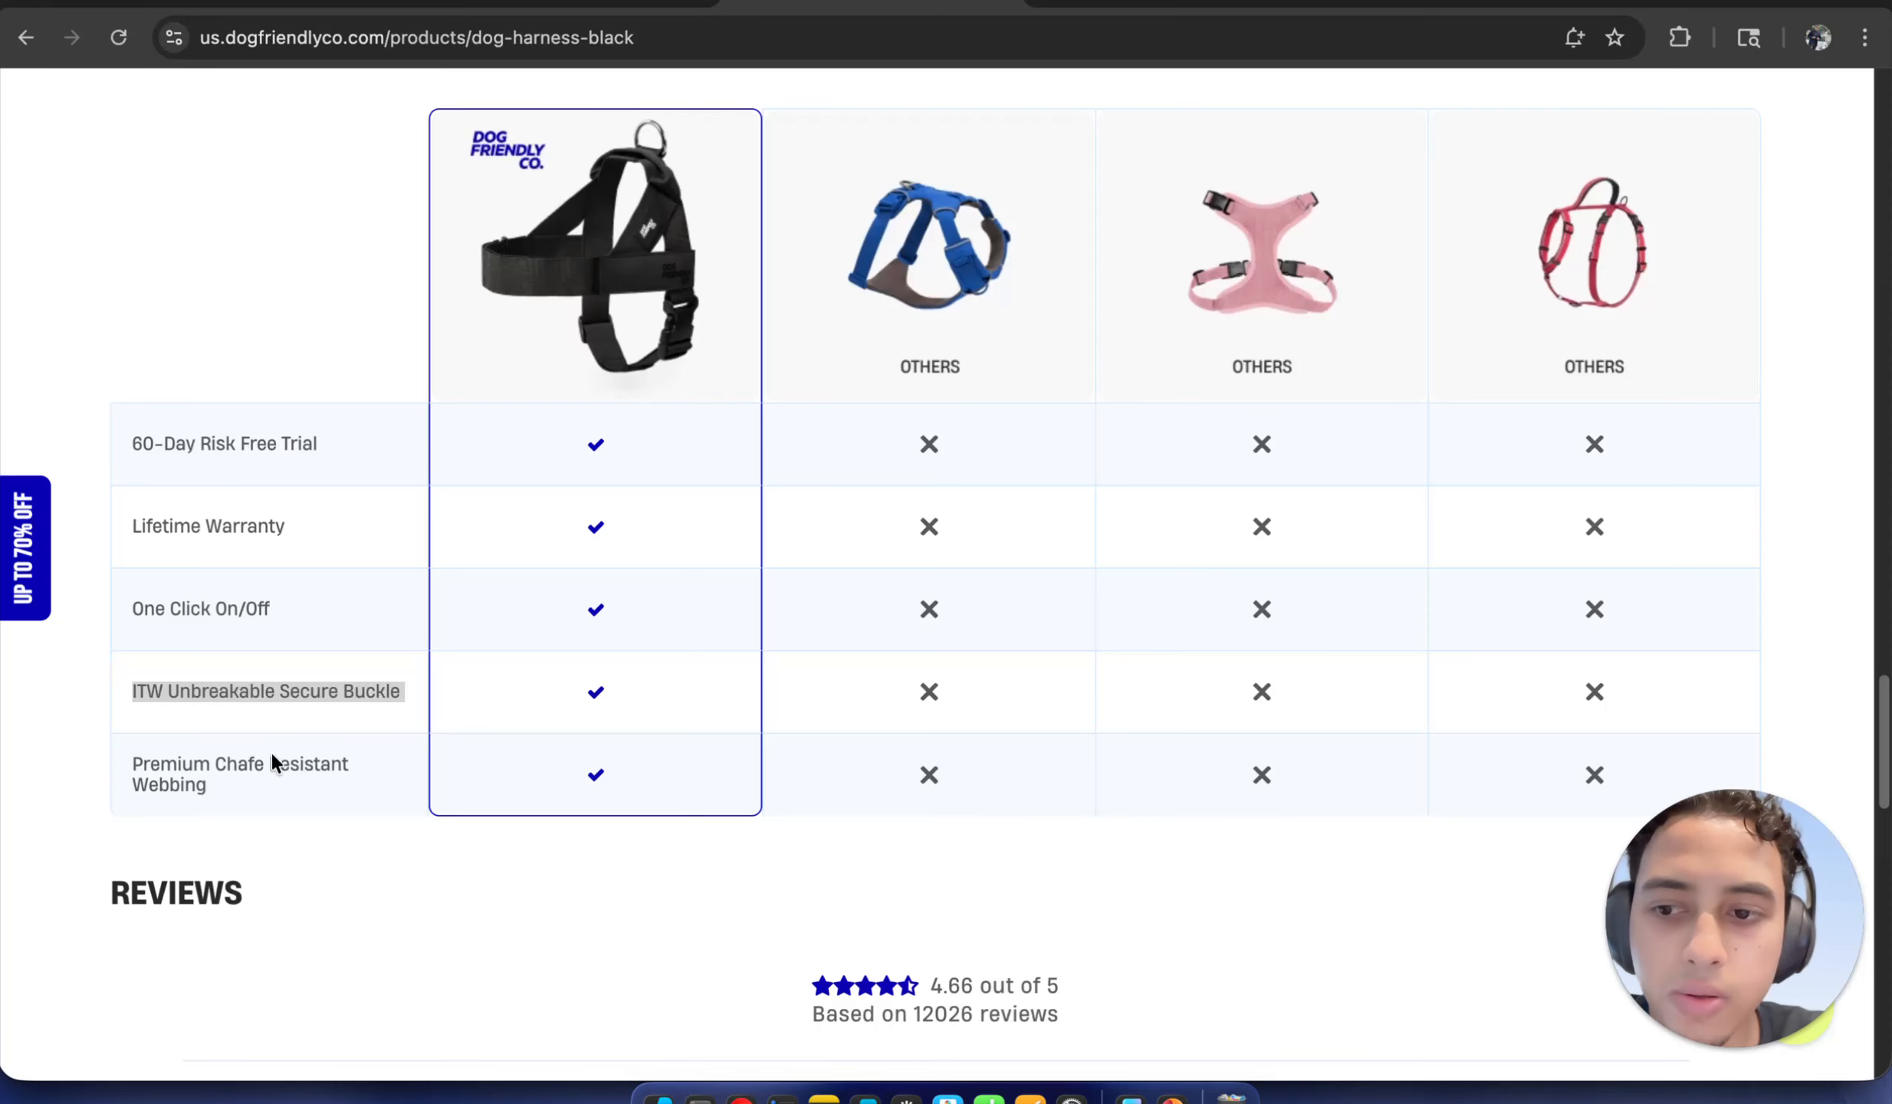
pyautogui.tripleClick(287, 693)
pyautogui.rightClick(287, 693)
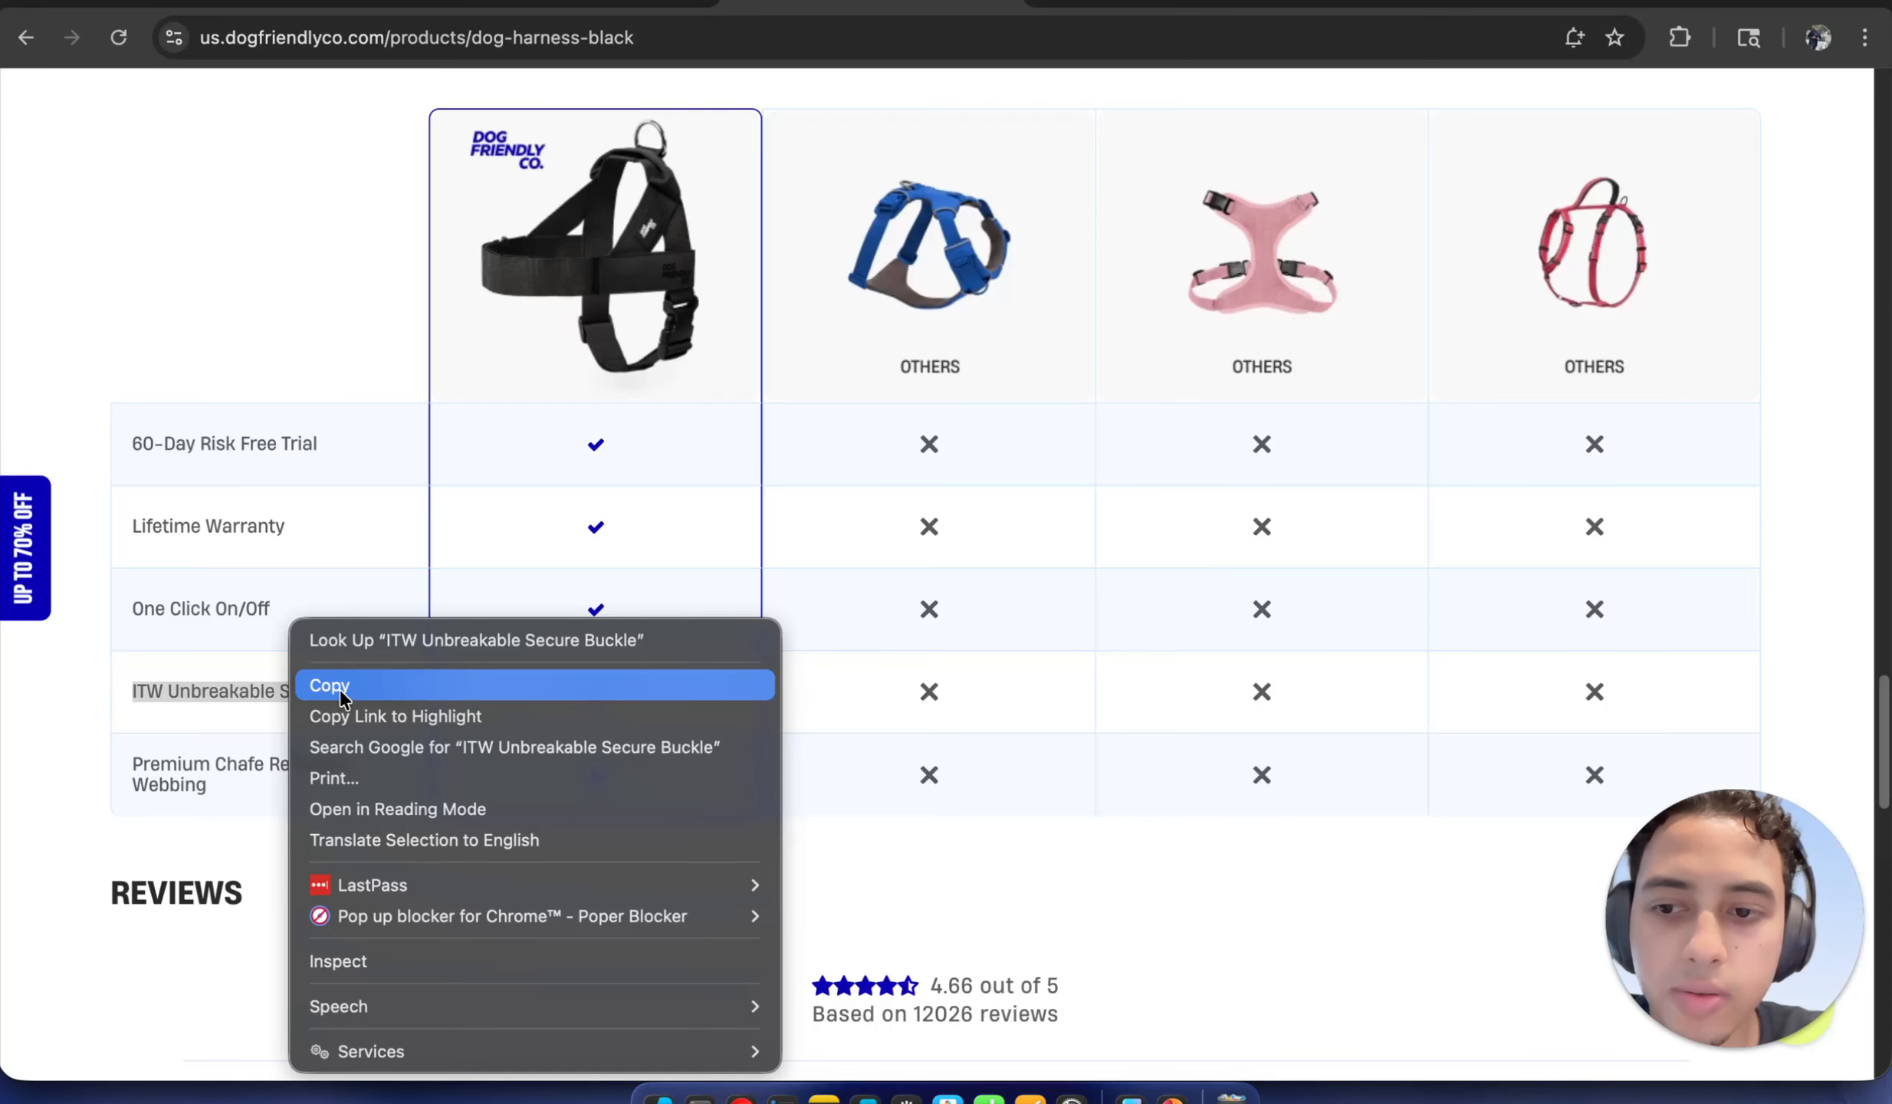
pyautogui.click(359, 687)
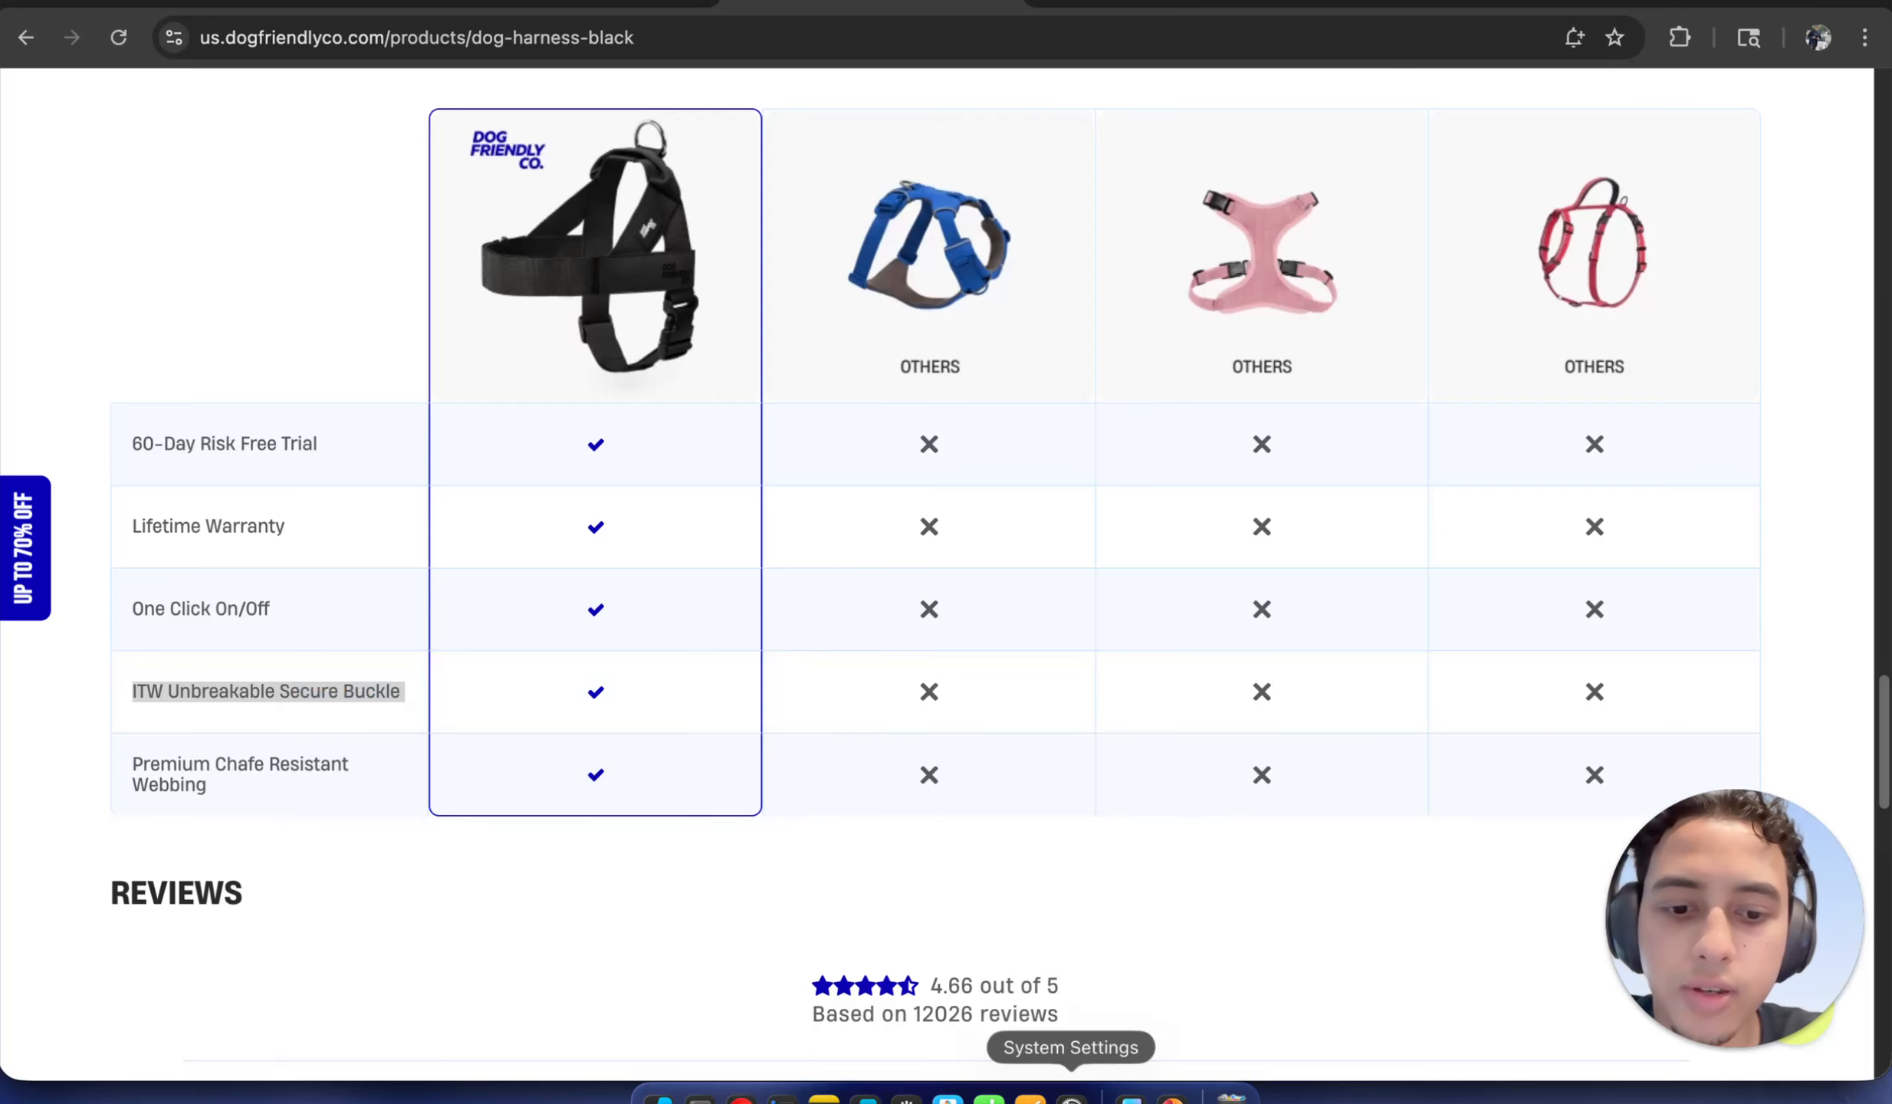
pyautogui.click(1131, 1098)
pyautogui.rightClick(617, 509)
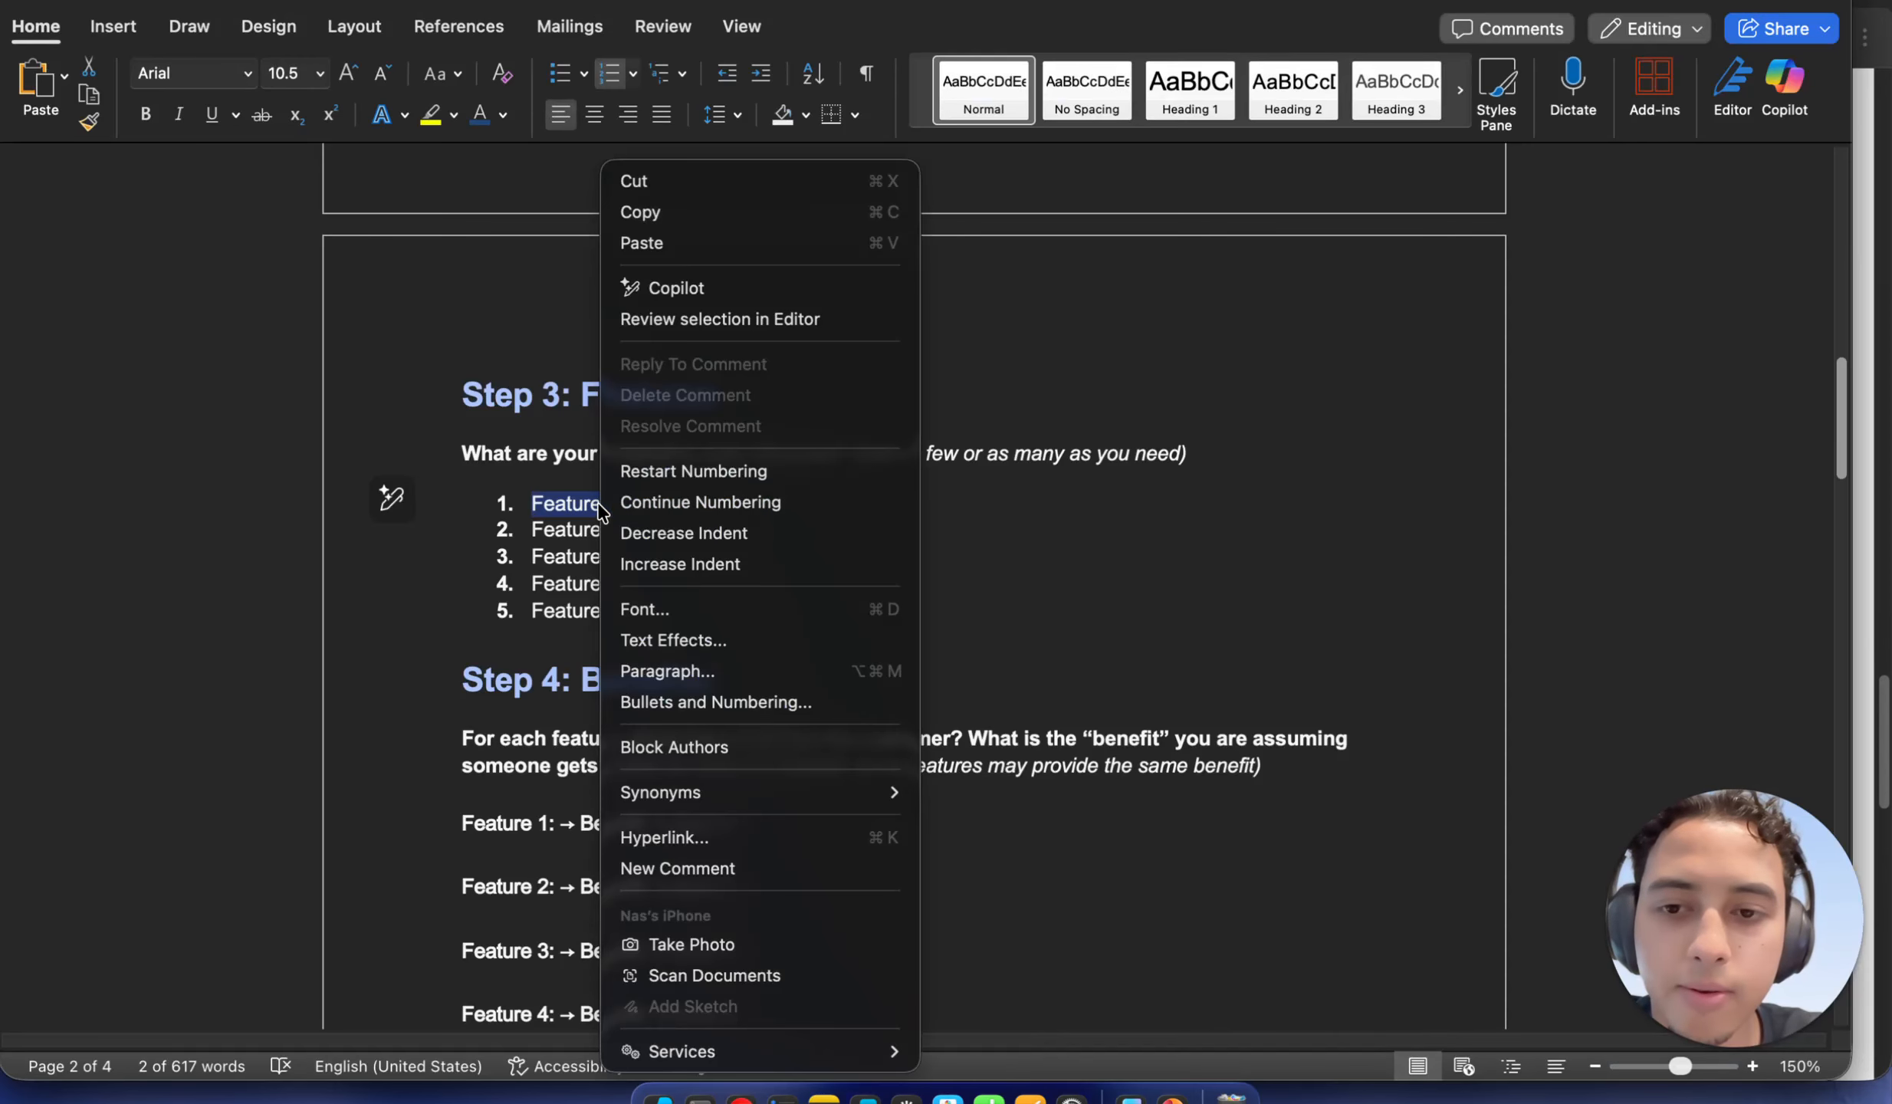
pyautogui.click(685, 243)
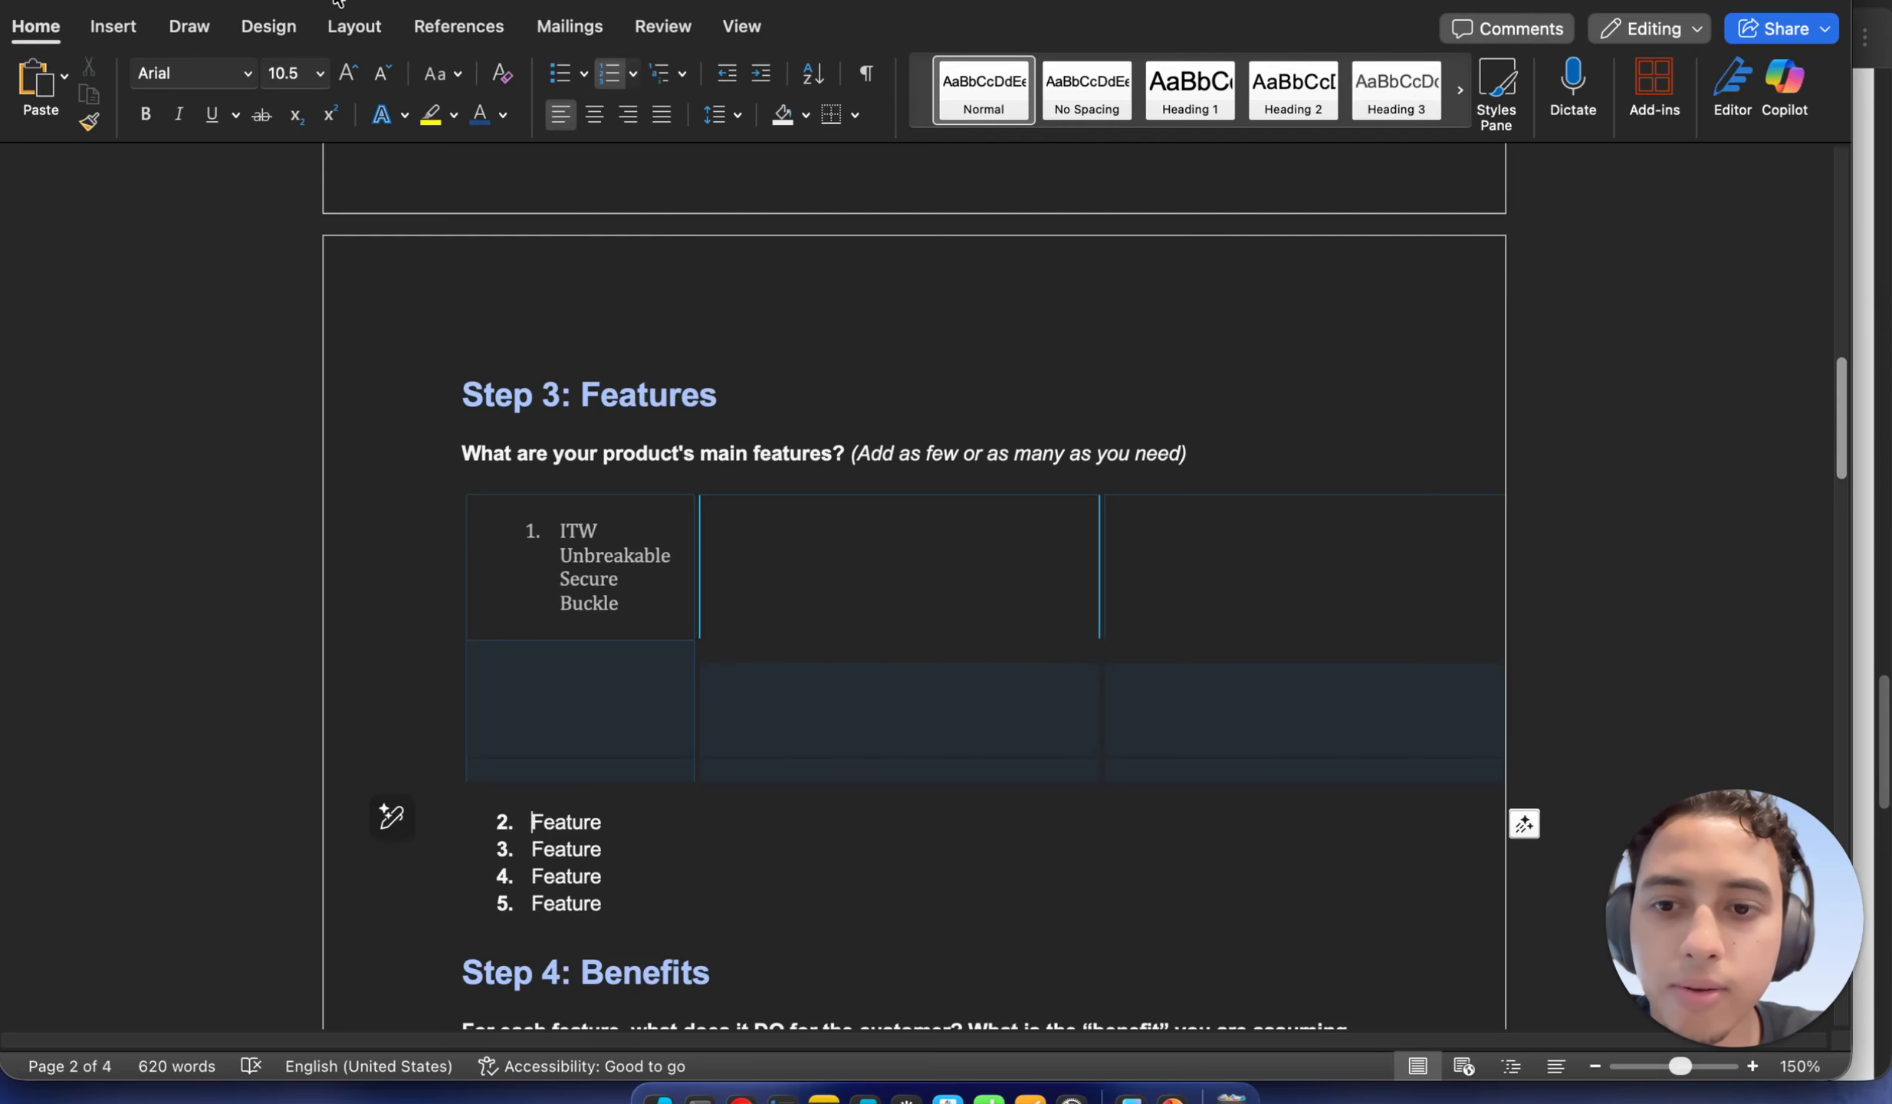
pyautogui.press('super+z')
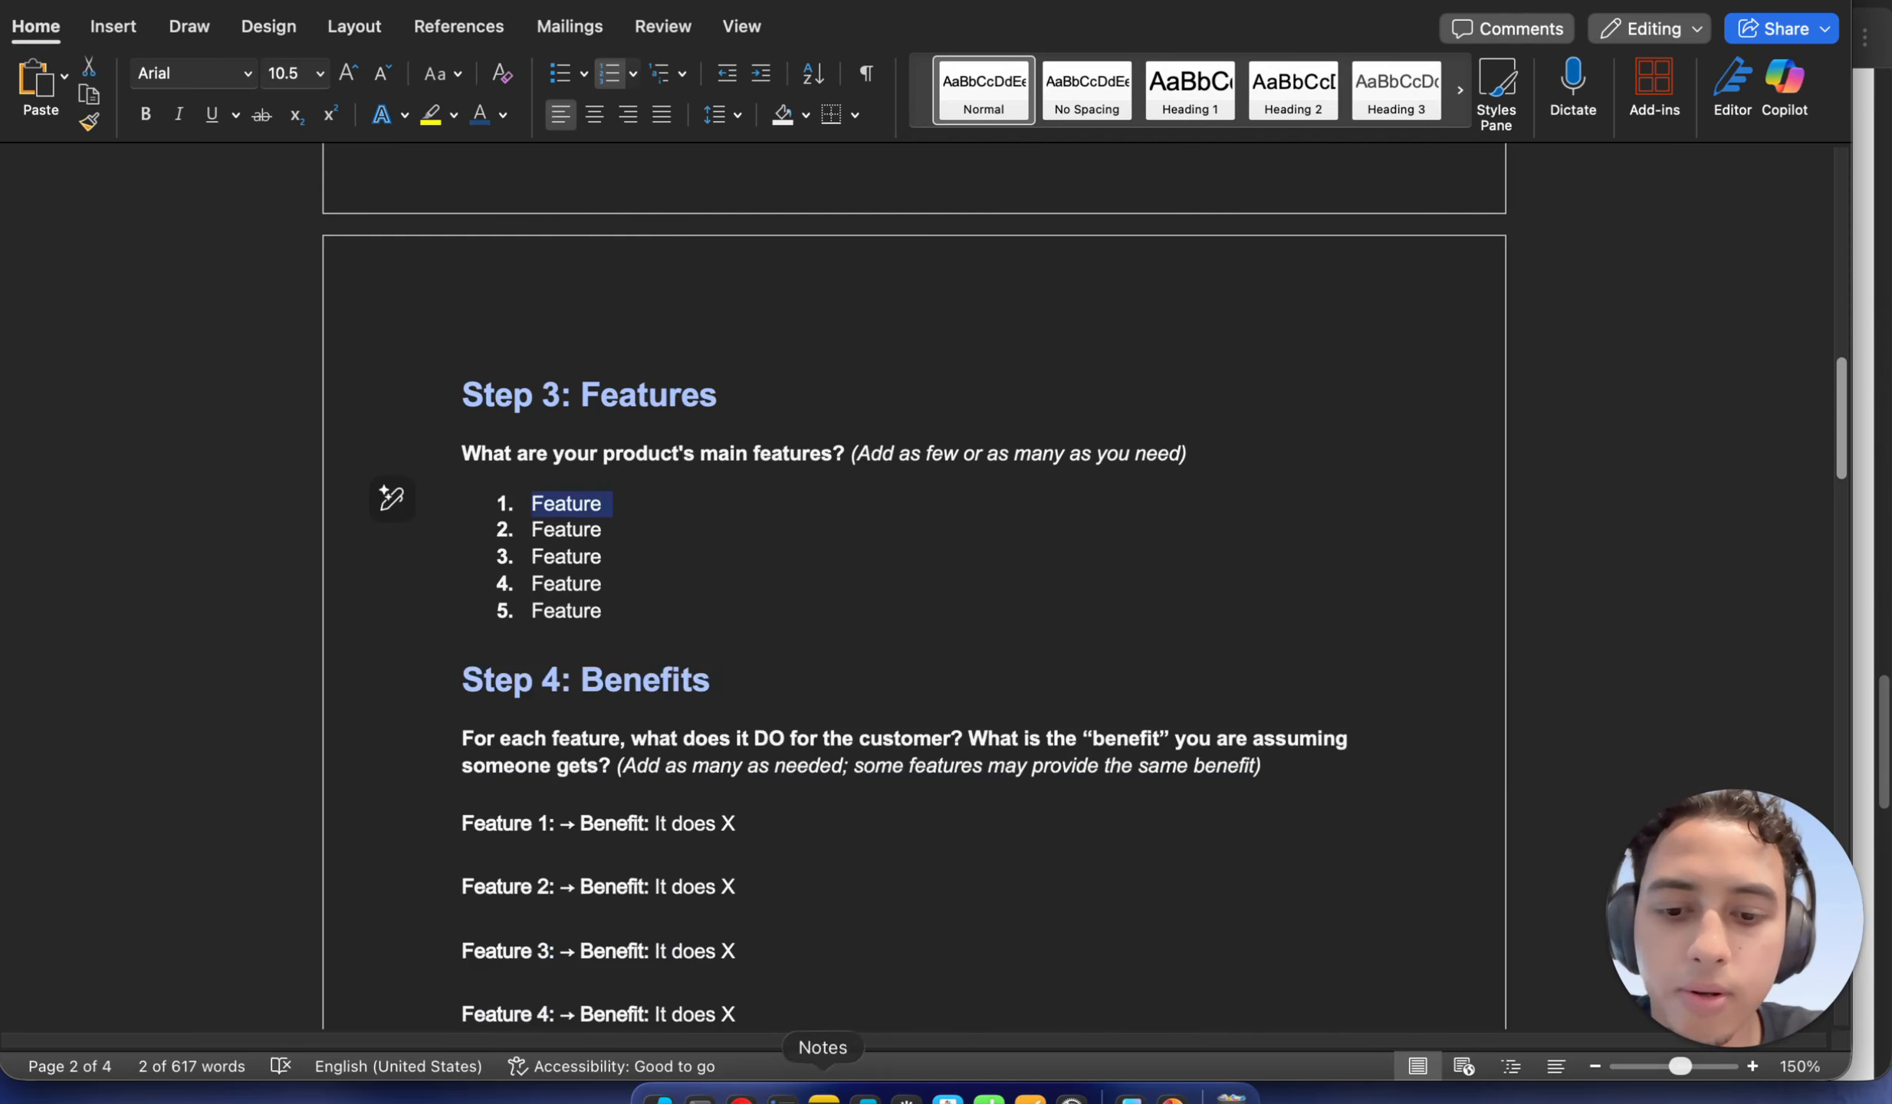
# Recheck the buckle's name on the product page in Chrome and enter "Itw unbreakable secure buckle" as the first feature in Word
pyautogui.click(741, 1098)
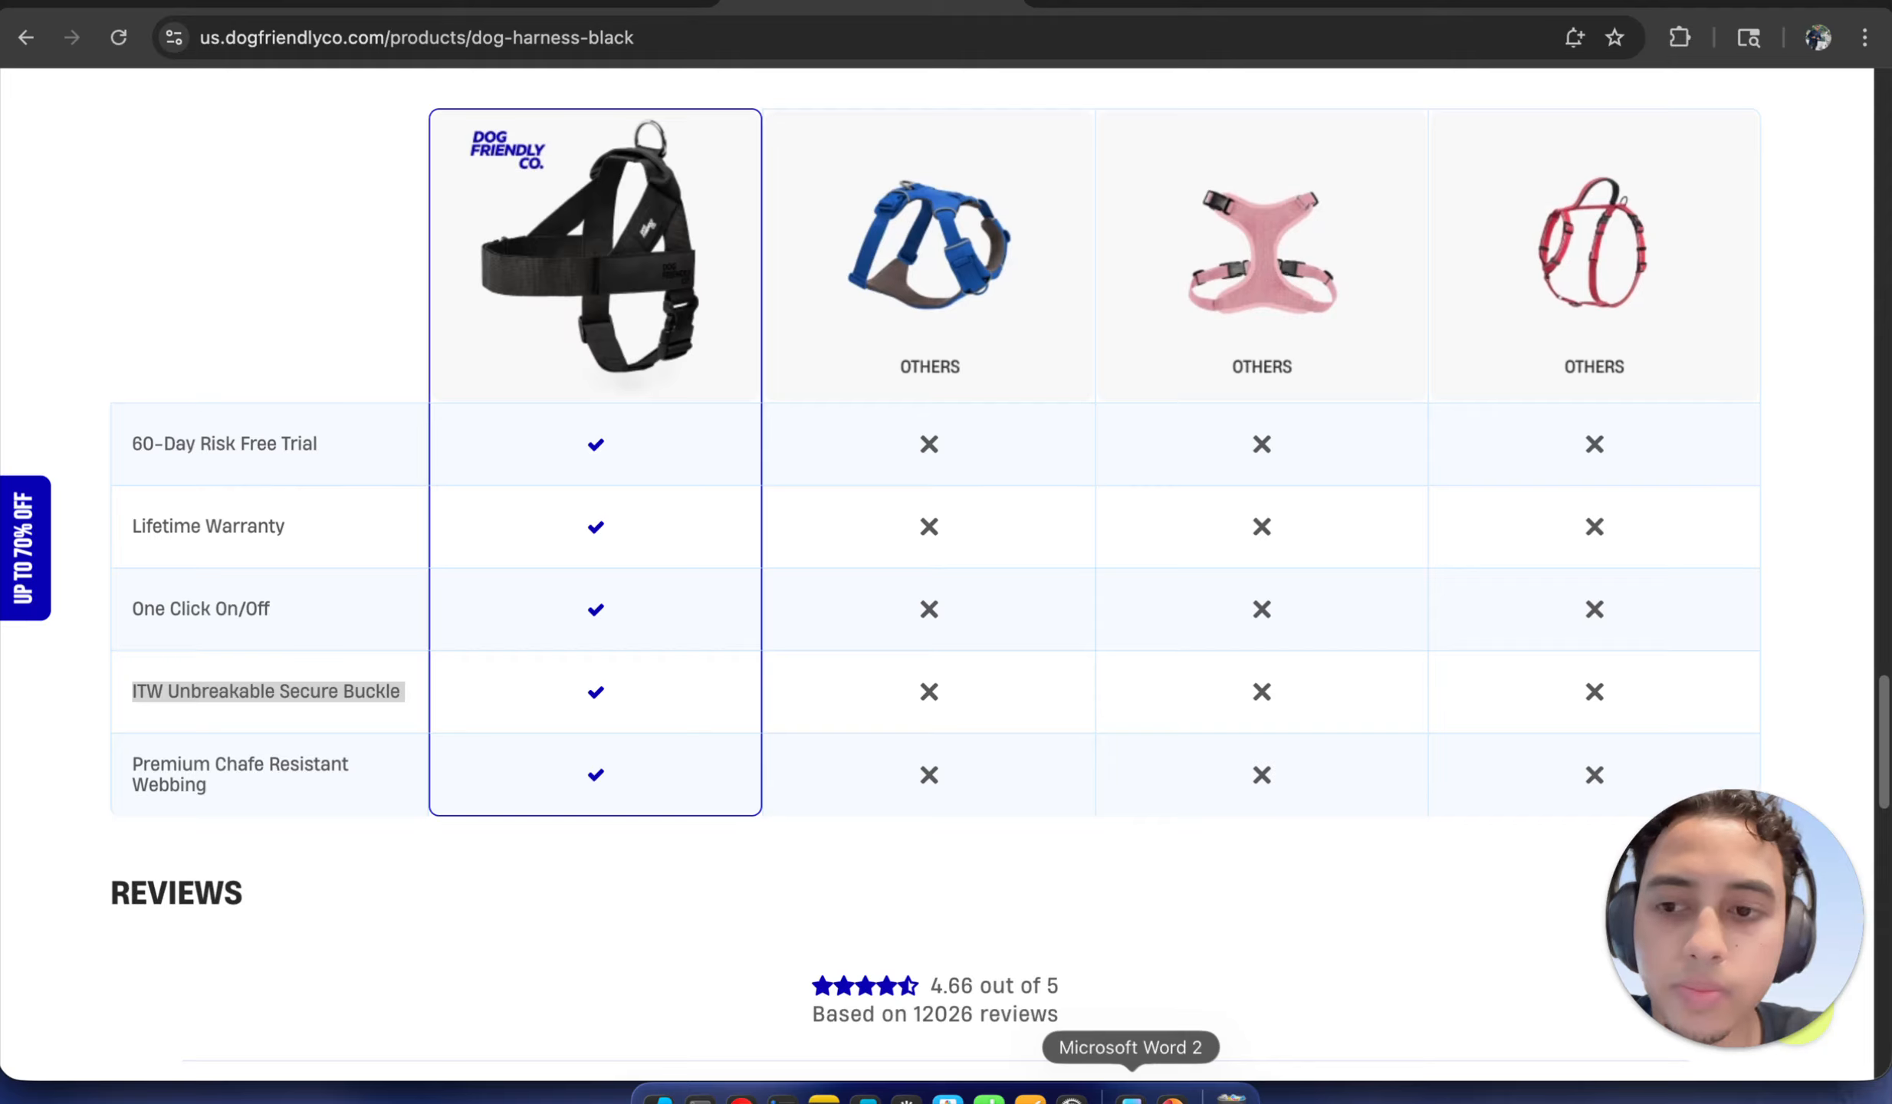
pyautogui.click(1132, 1098)
pyautogui.write('it')
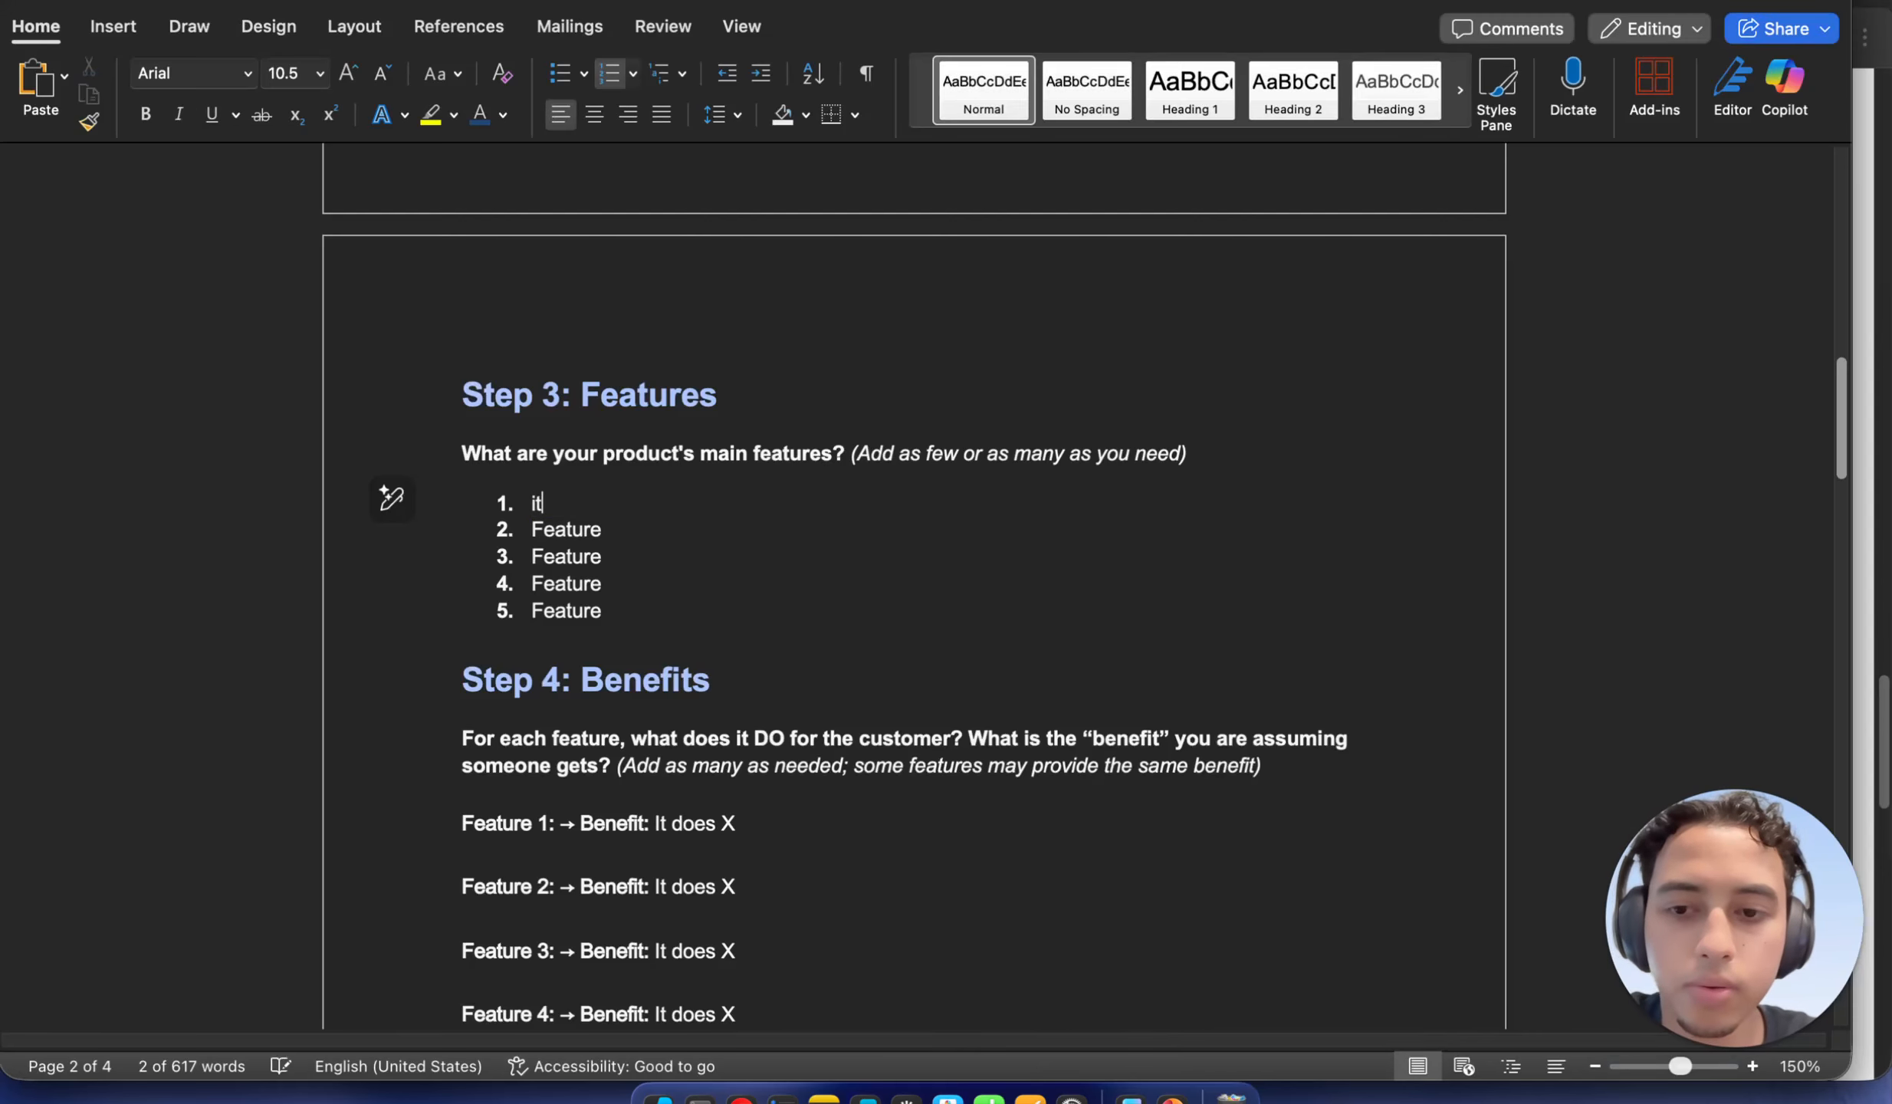
pyautogui.write('w un')
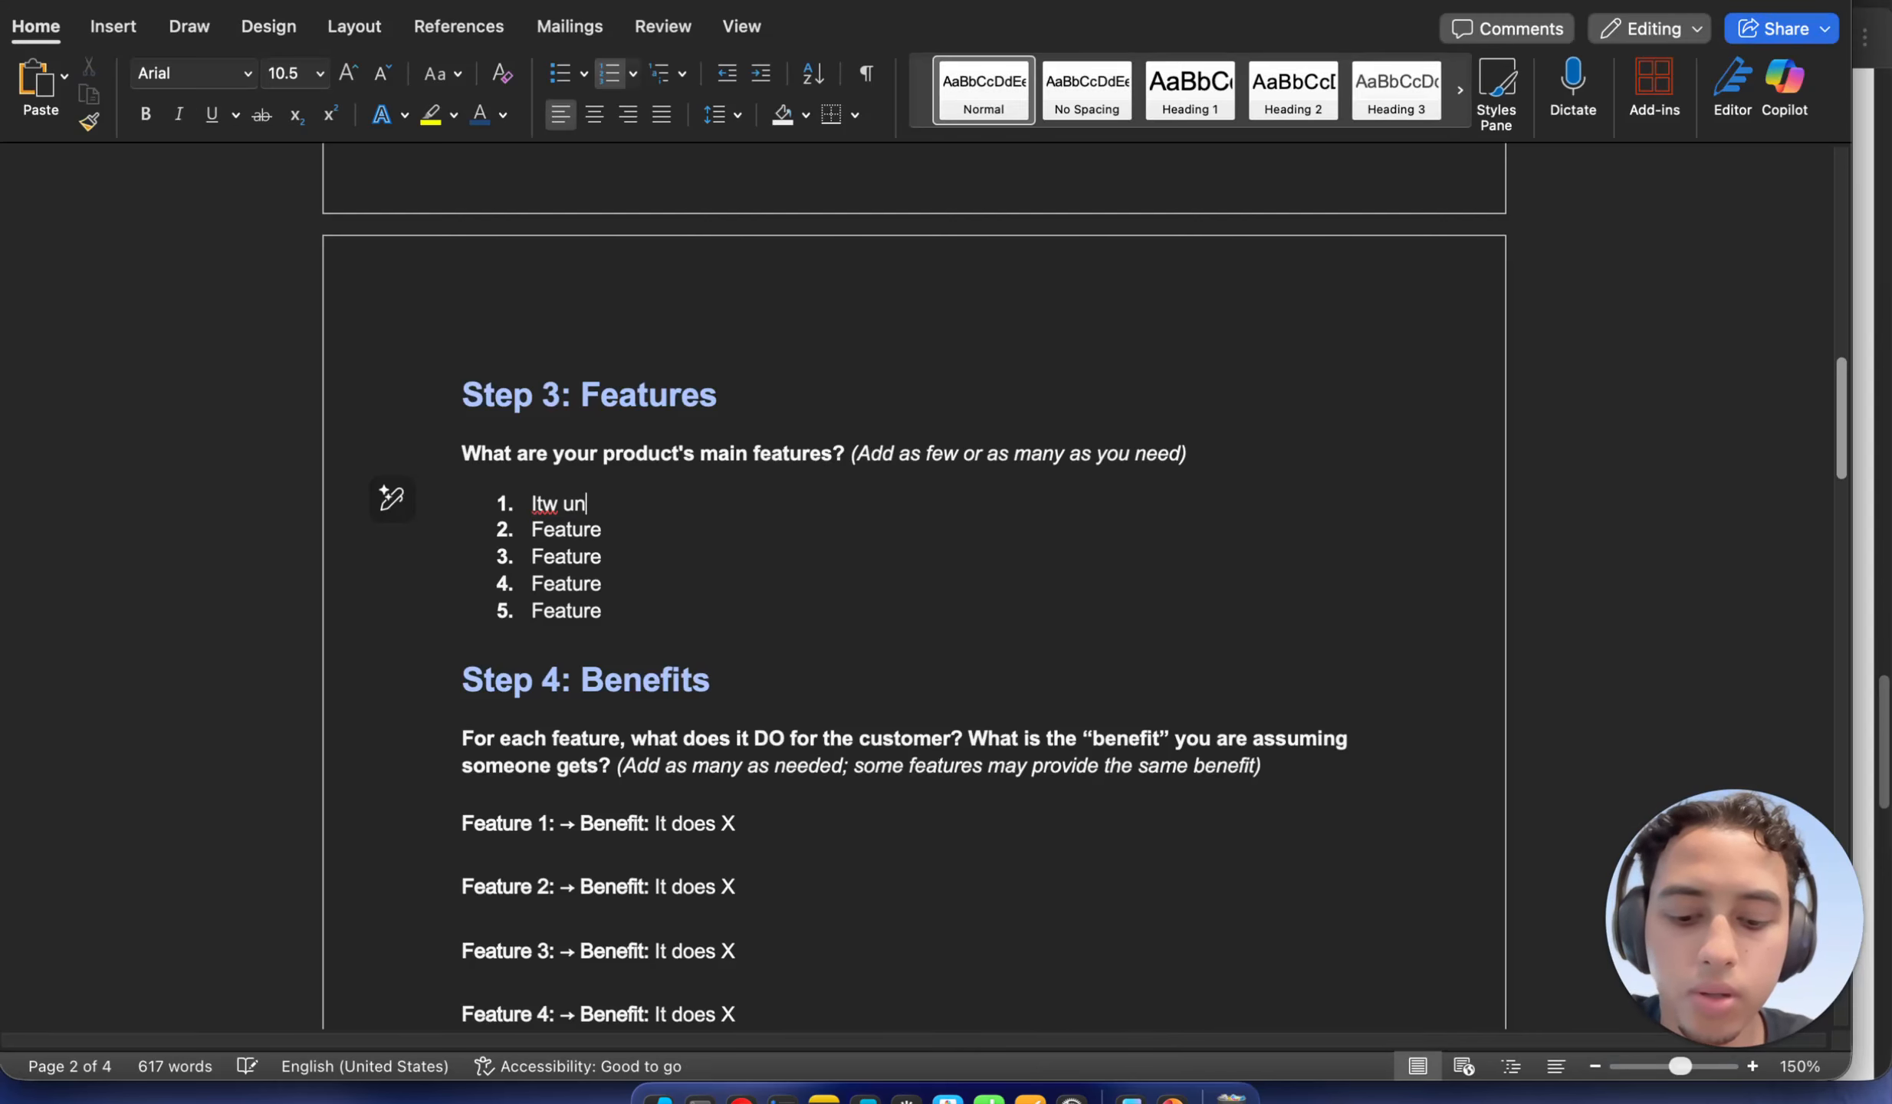
pyautogui.write('break')
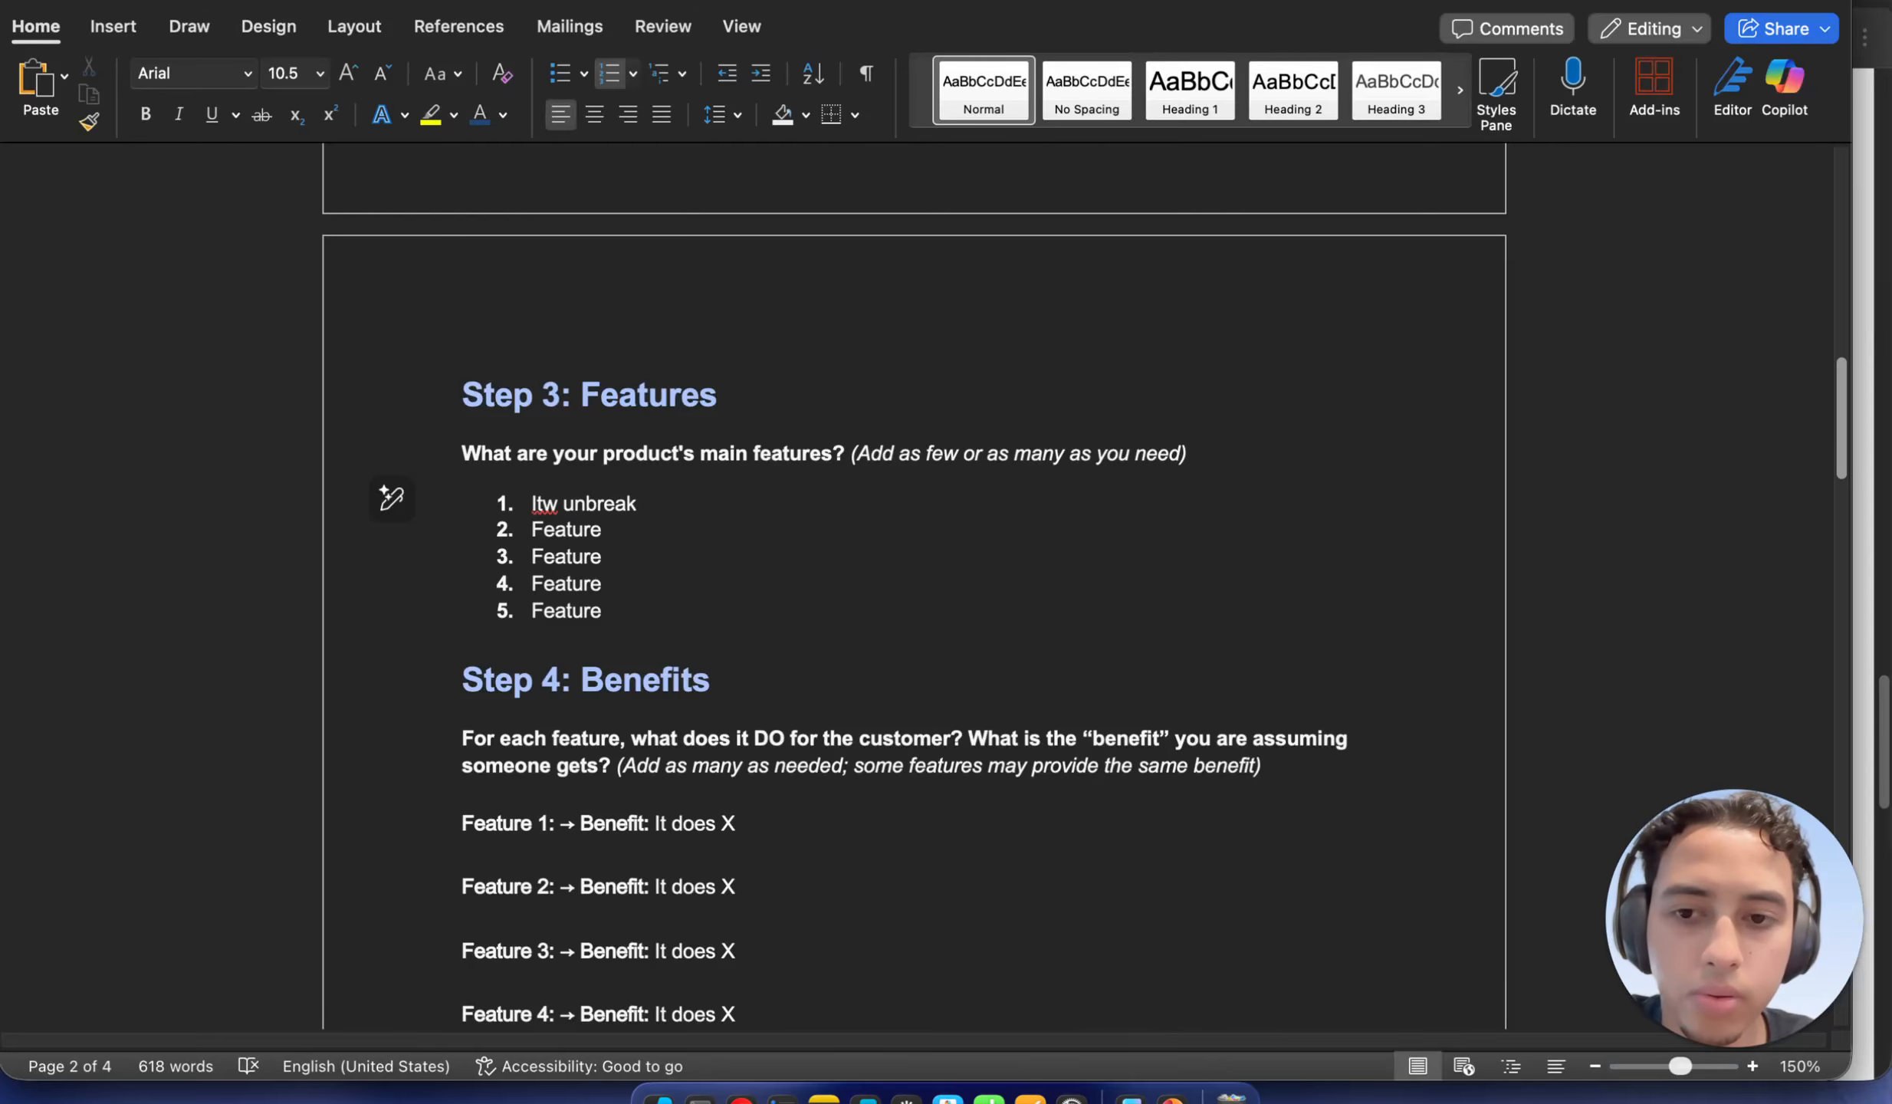
pyautogui.write('abl')
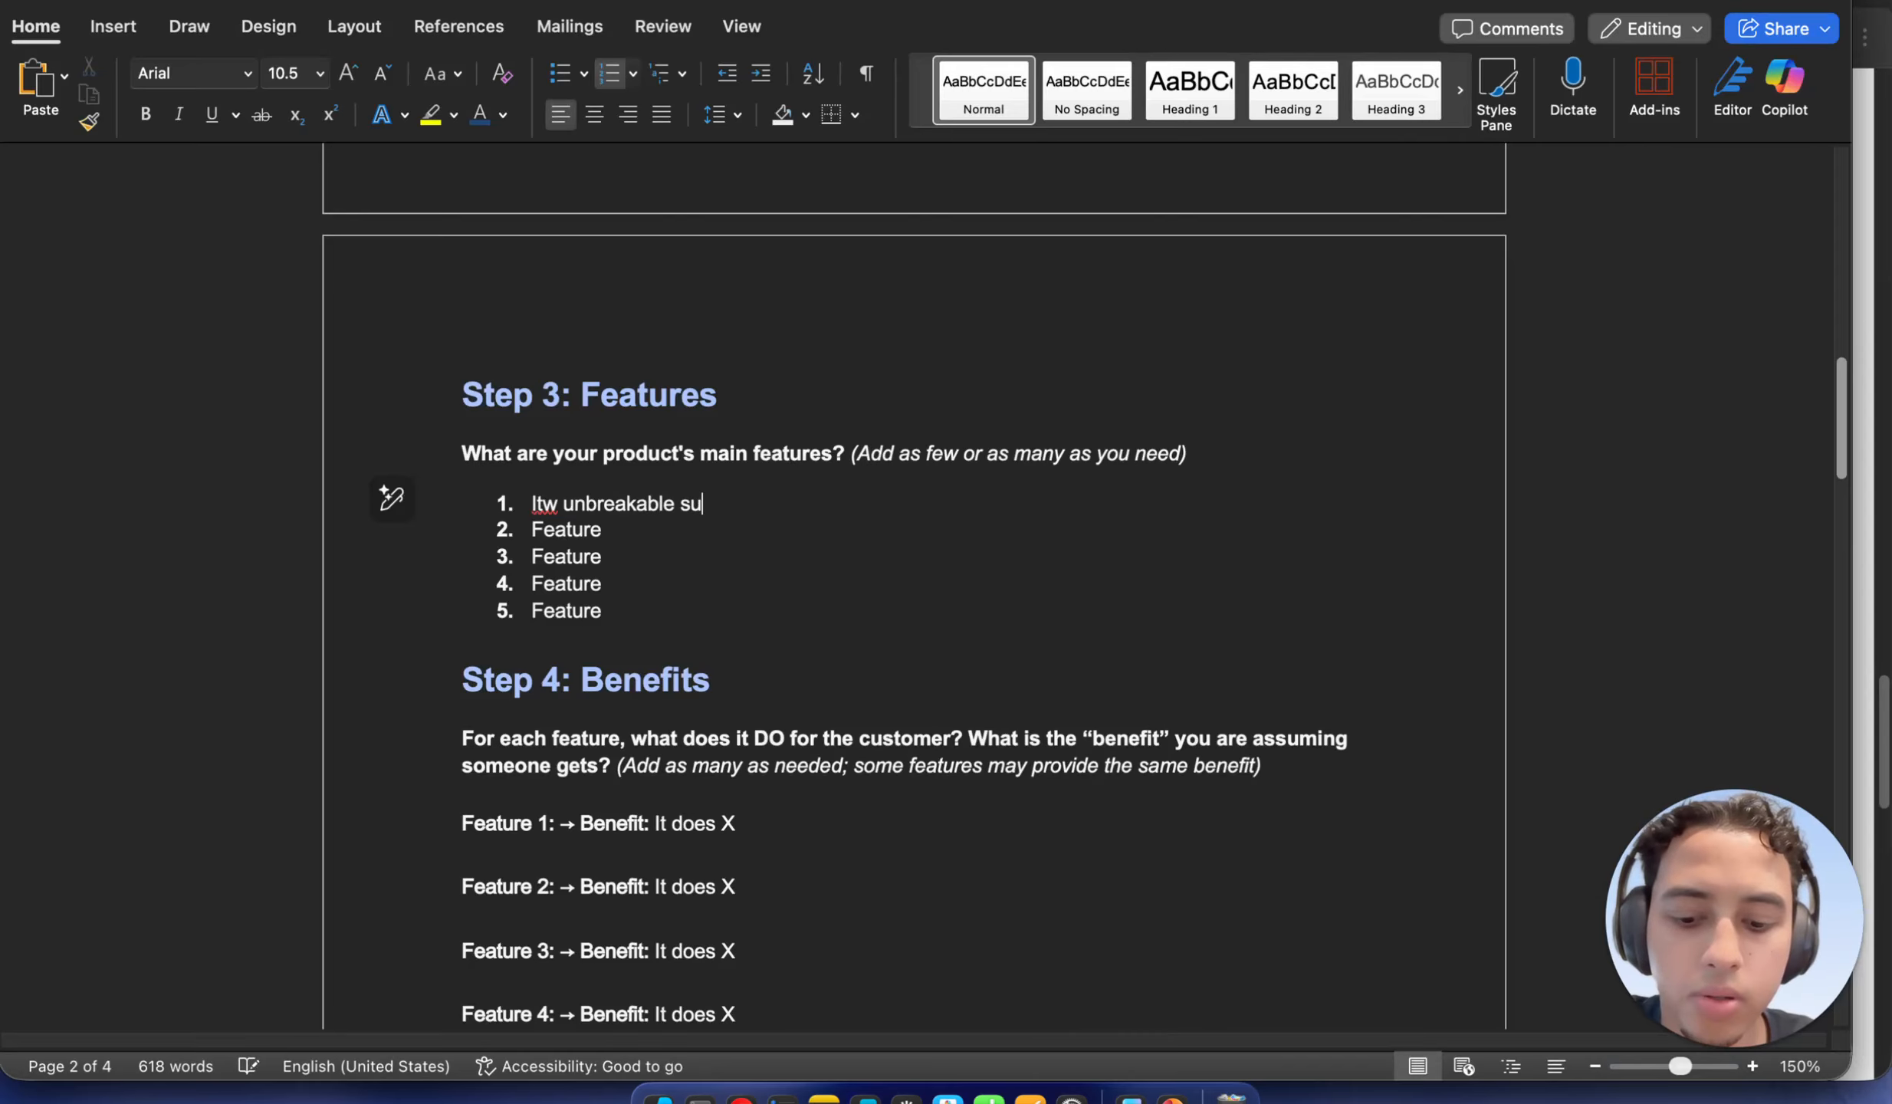
pyautogui.write('e secure b')
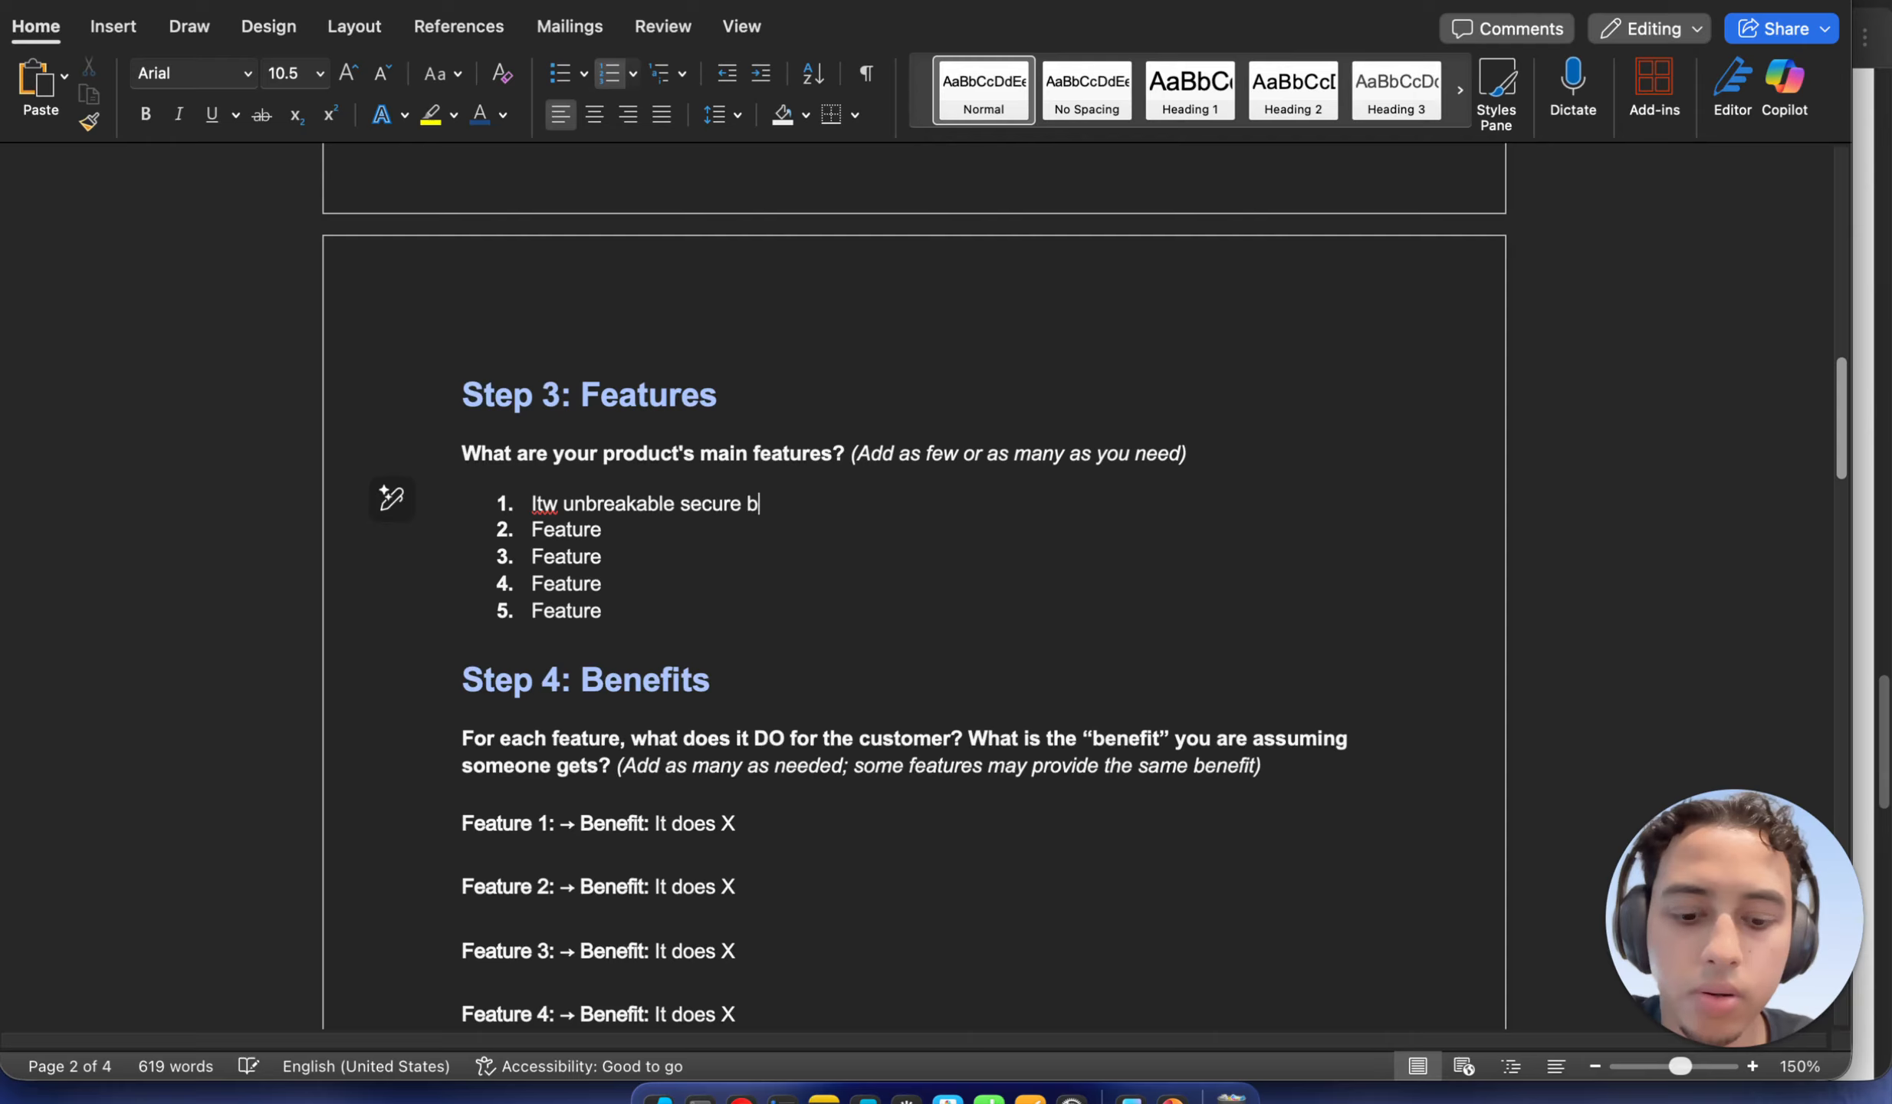
pyautogui.write('uckle')
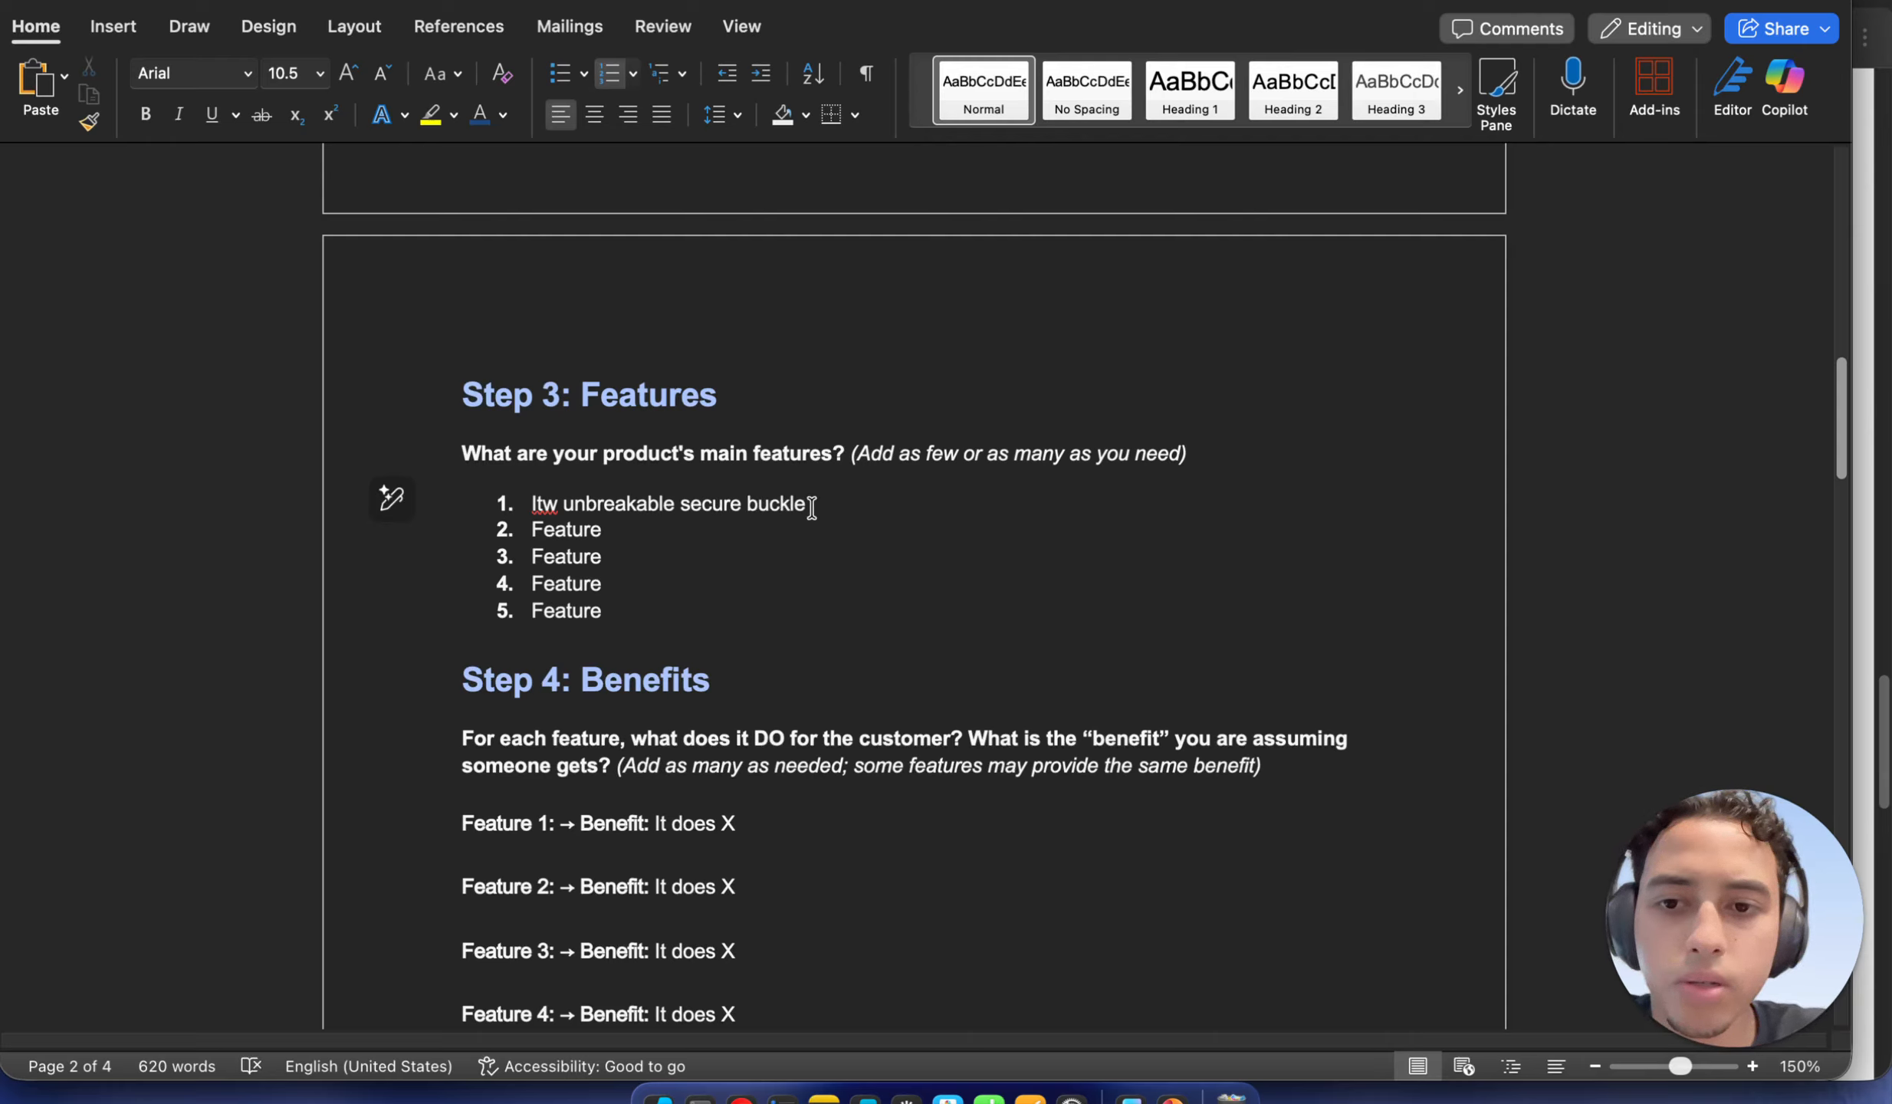
# Copy the first feature, "Itw unbreakable secure buckle", from the Step 3 list
pyautogui.moveTo(814, 504); pyautogui.dragTo(515, 509)
pyautogui.rightClick(567, 511)
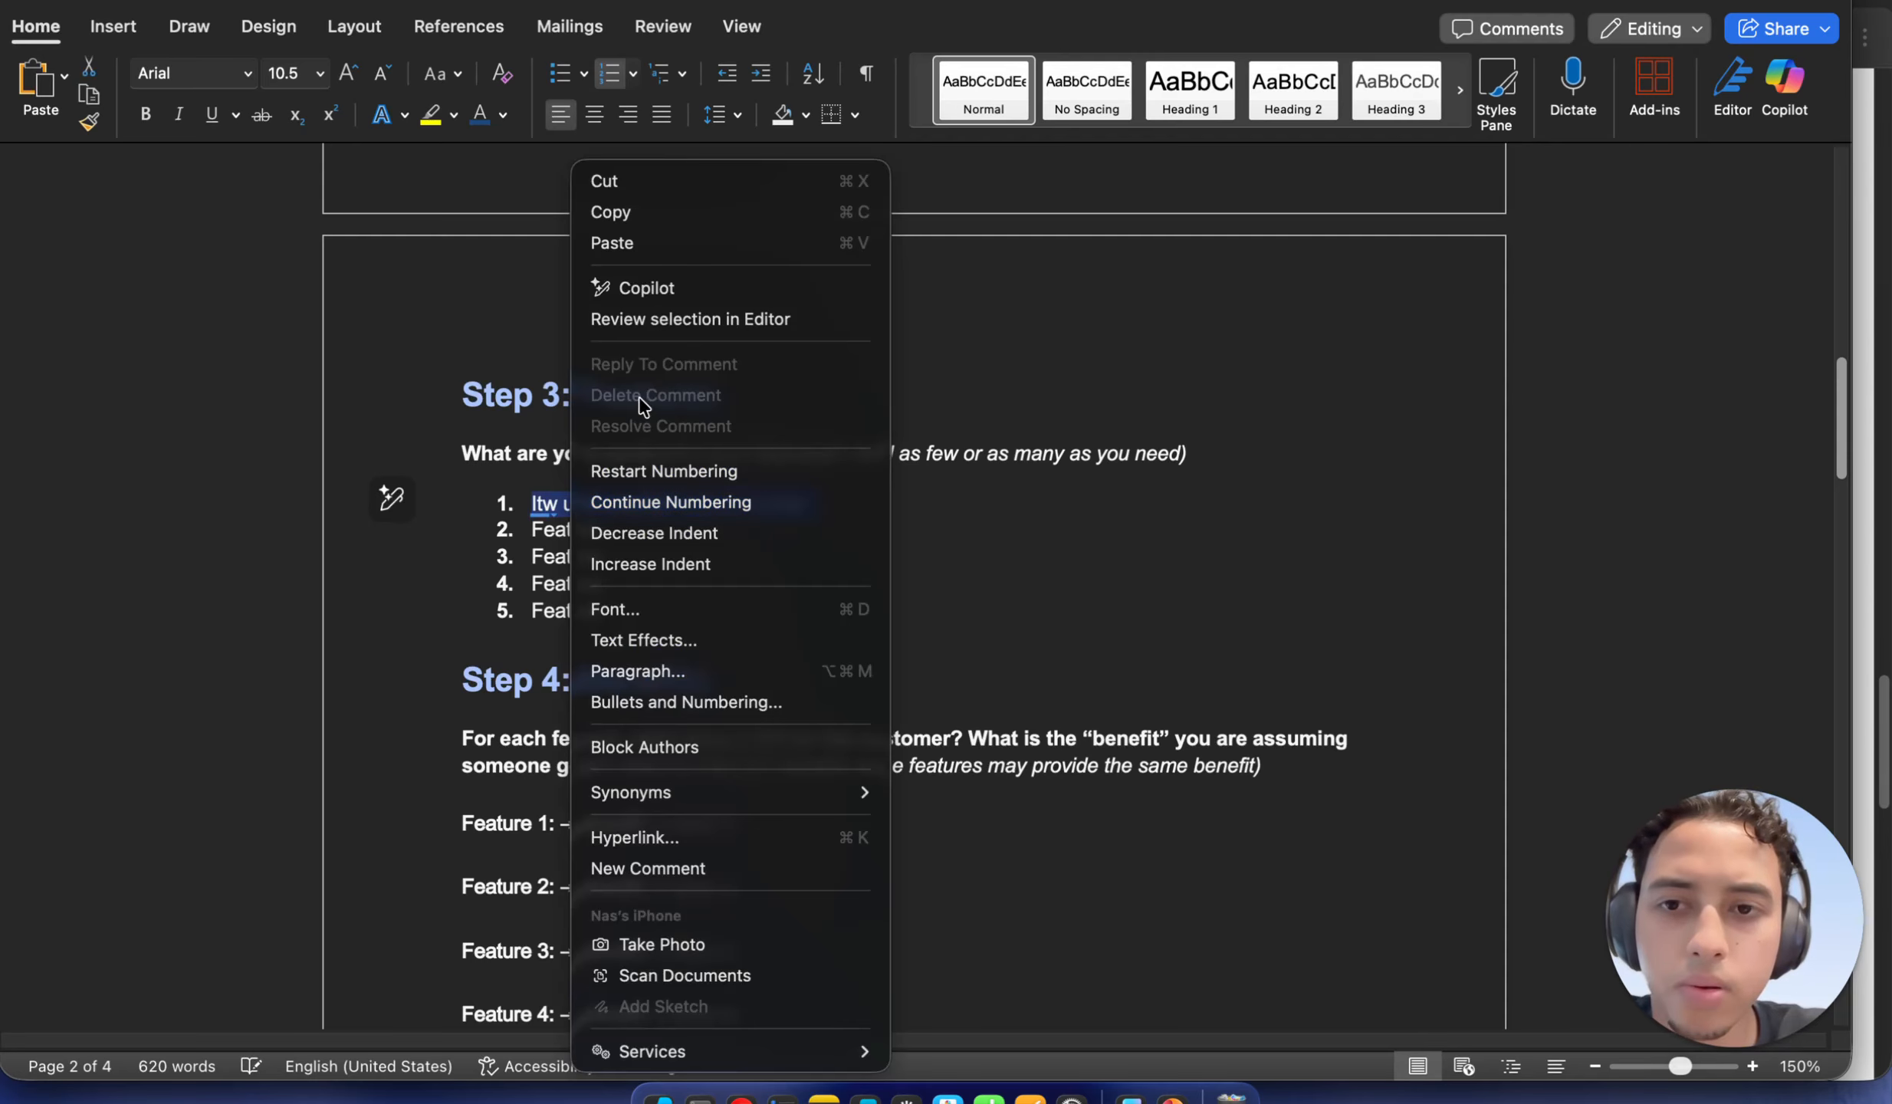
pyautogui.click(679, 217)
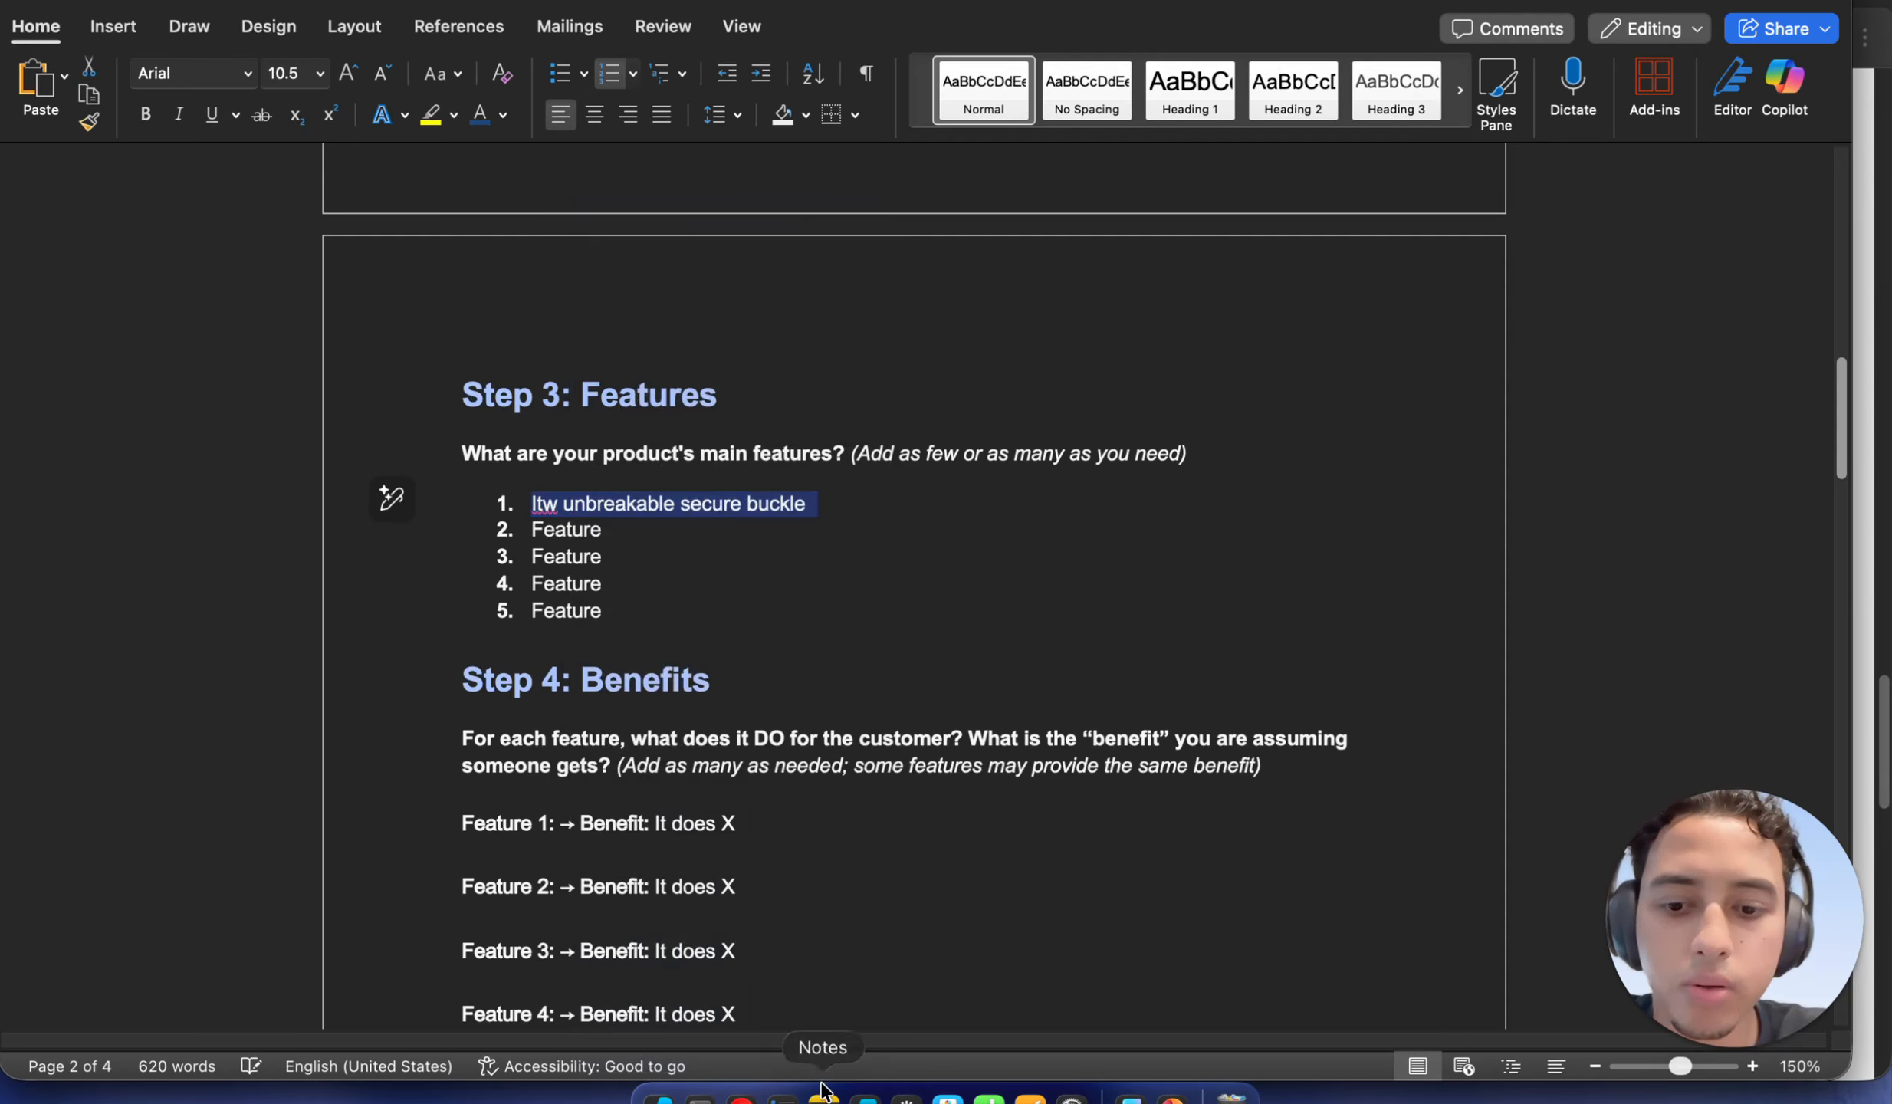
# Switch to ChatGPT in Chrome and ask "what is" followed by the copied feature, removing the pasted image attachment before sending
pyautogui.click(740, 1096)
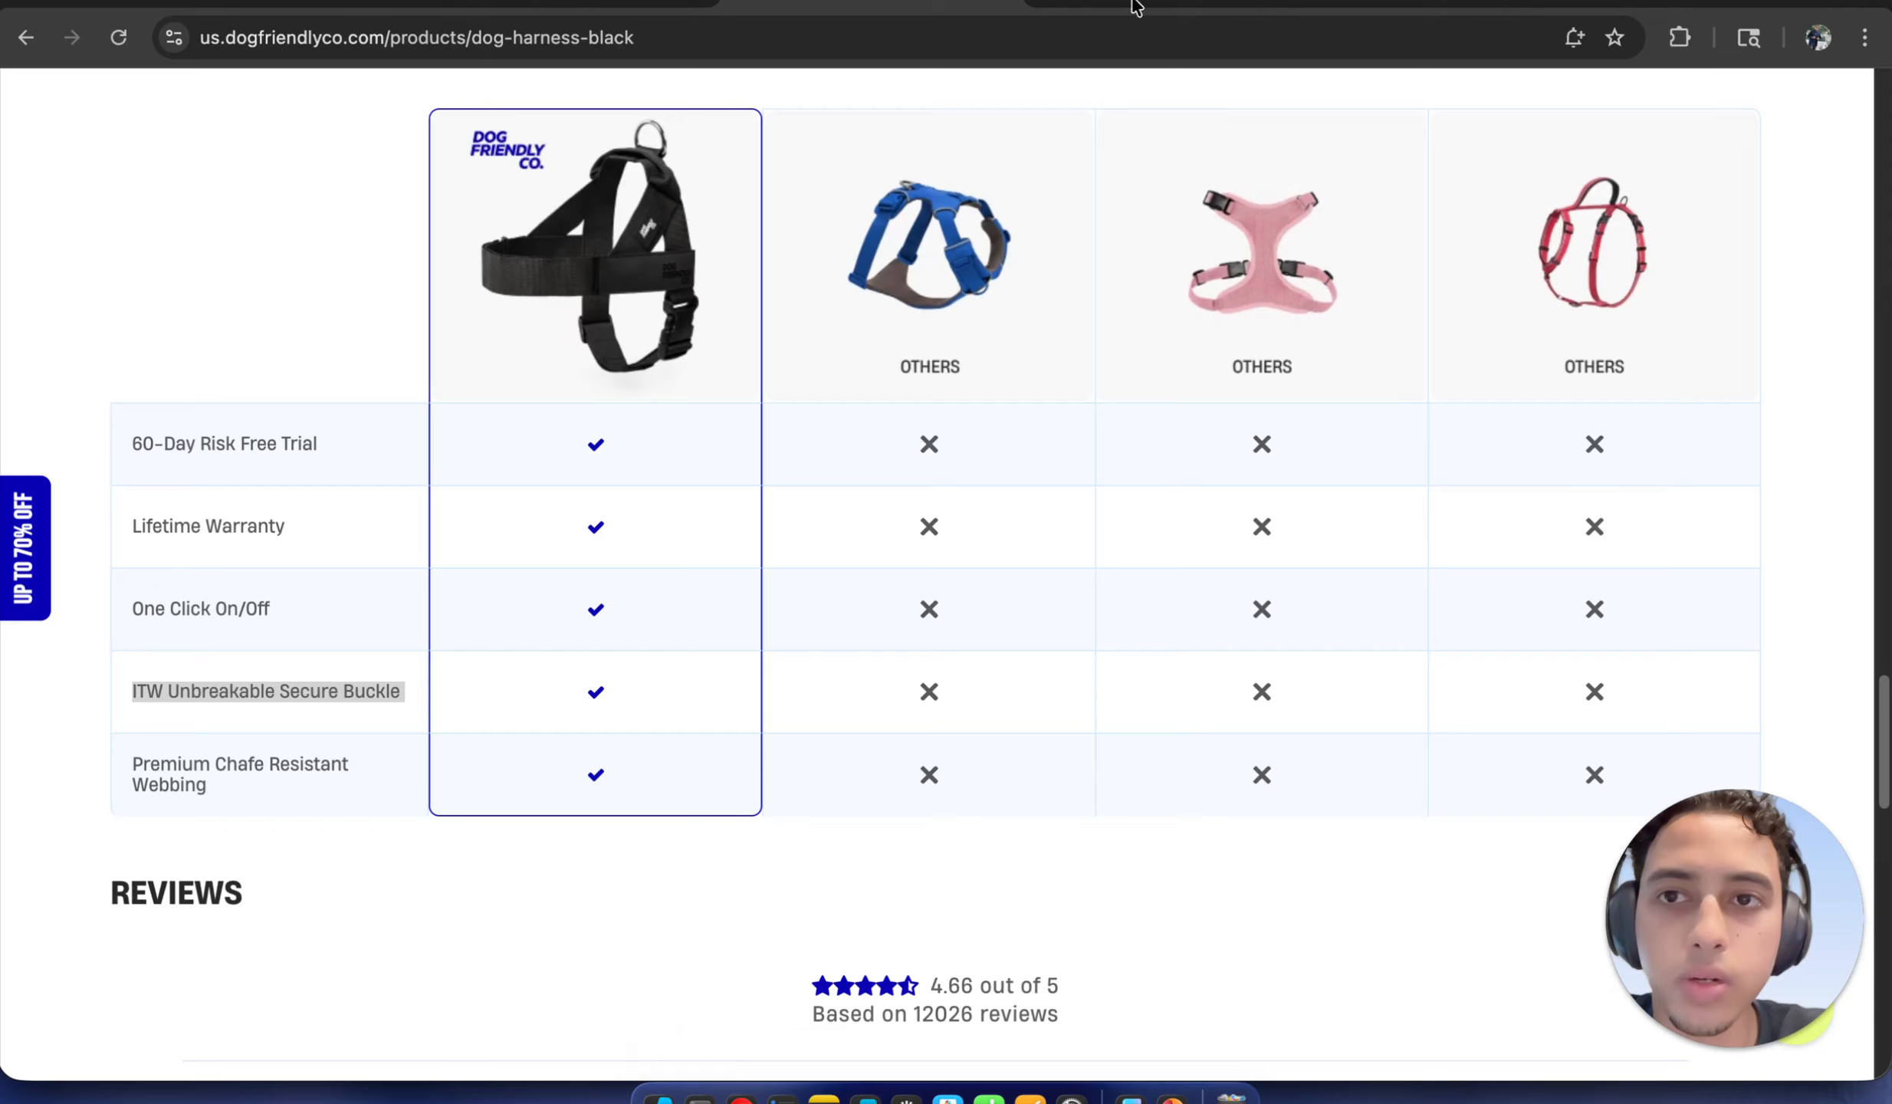
pyautogui.click(598, 9)
pyautogui.click(872, 1010)
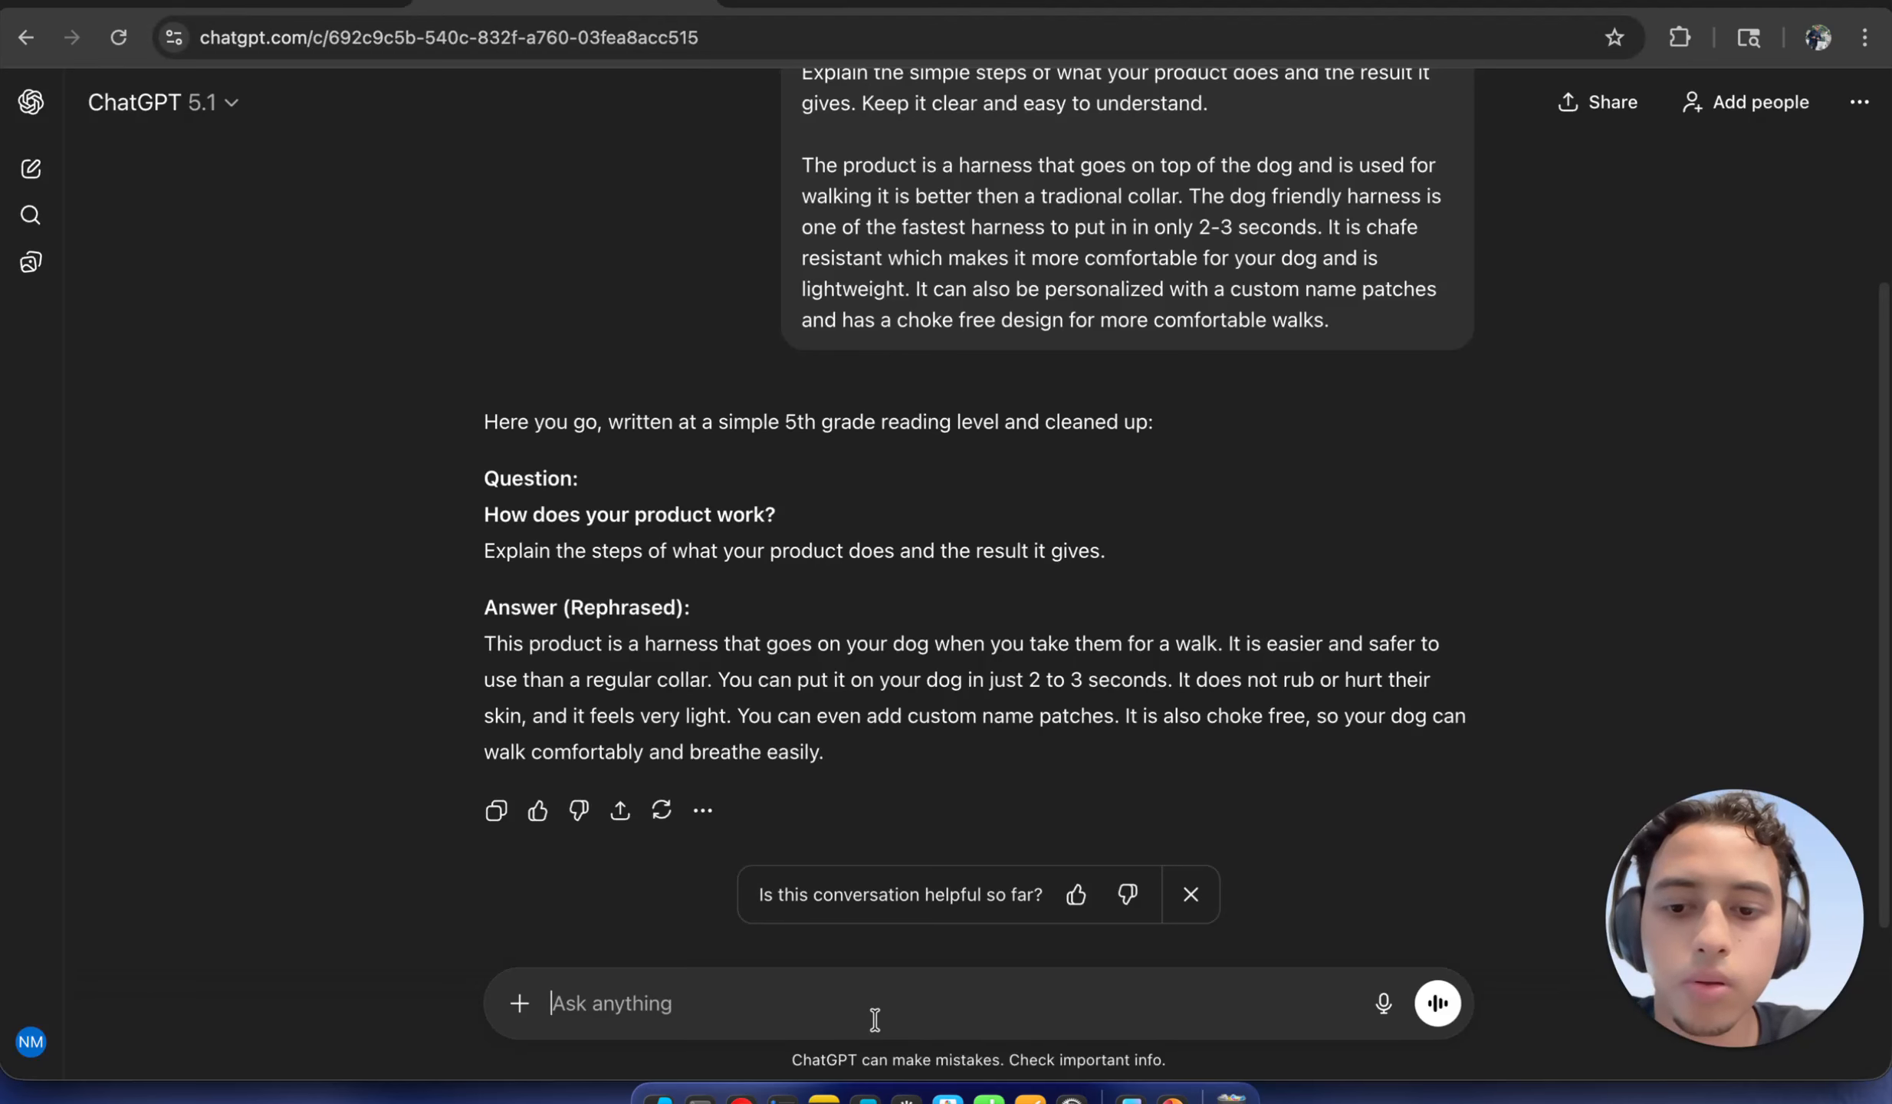
pyautogui.write('what is')
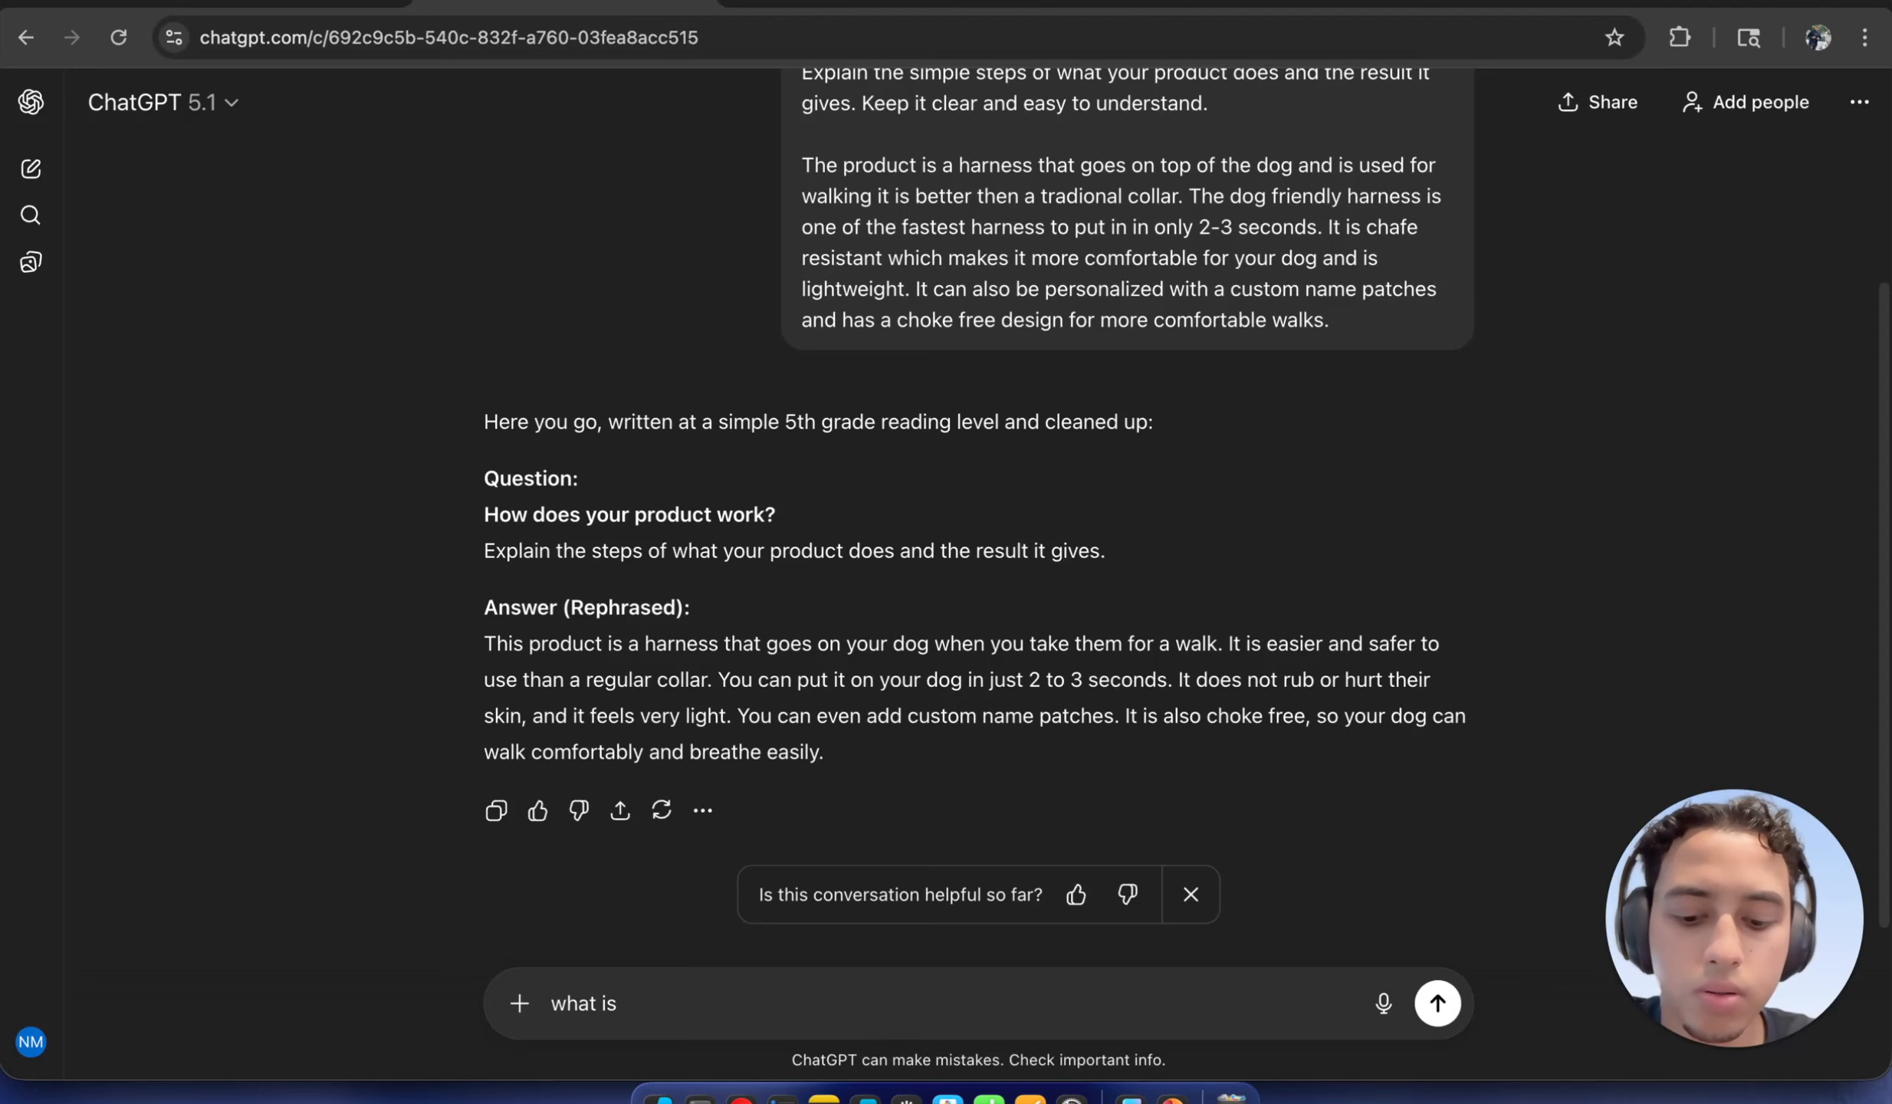
pyautogui.press('super+v')
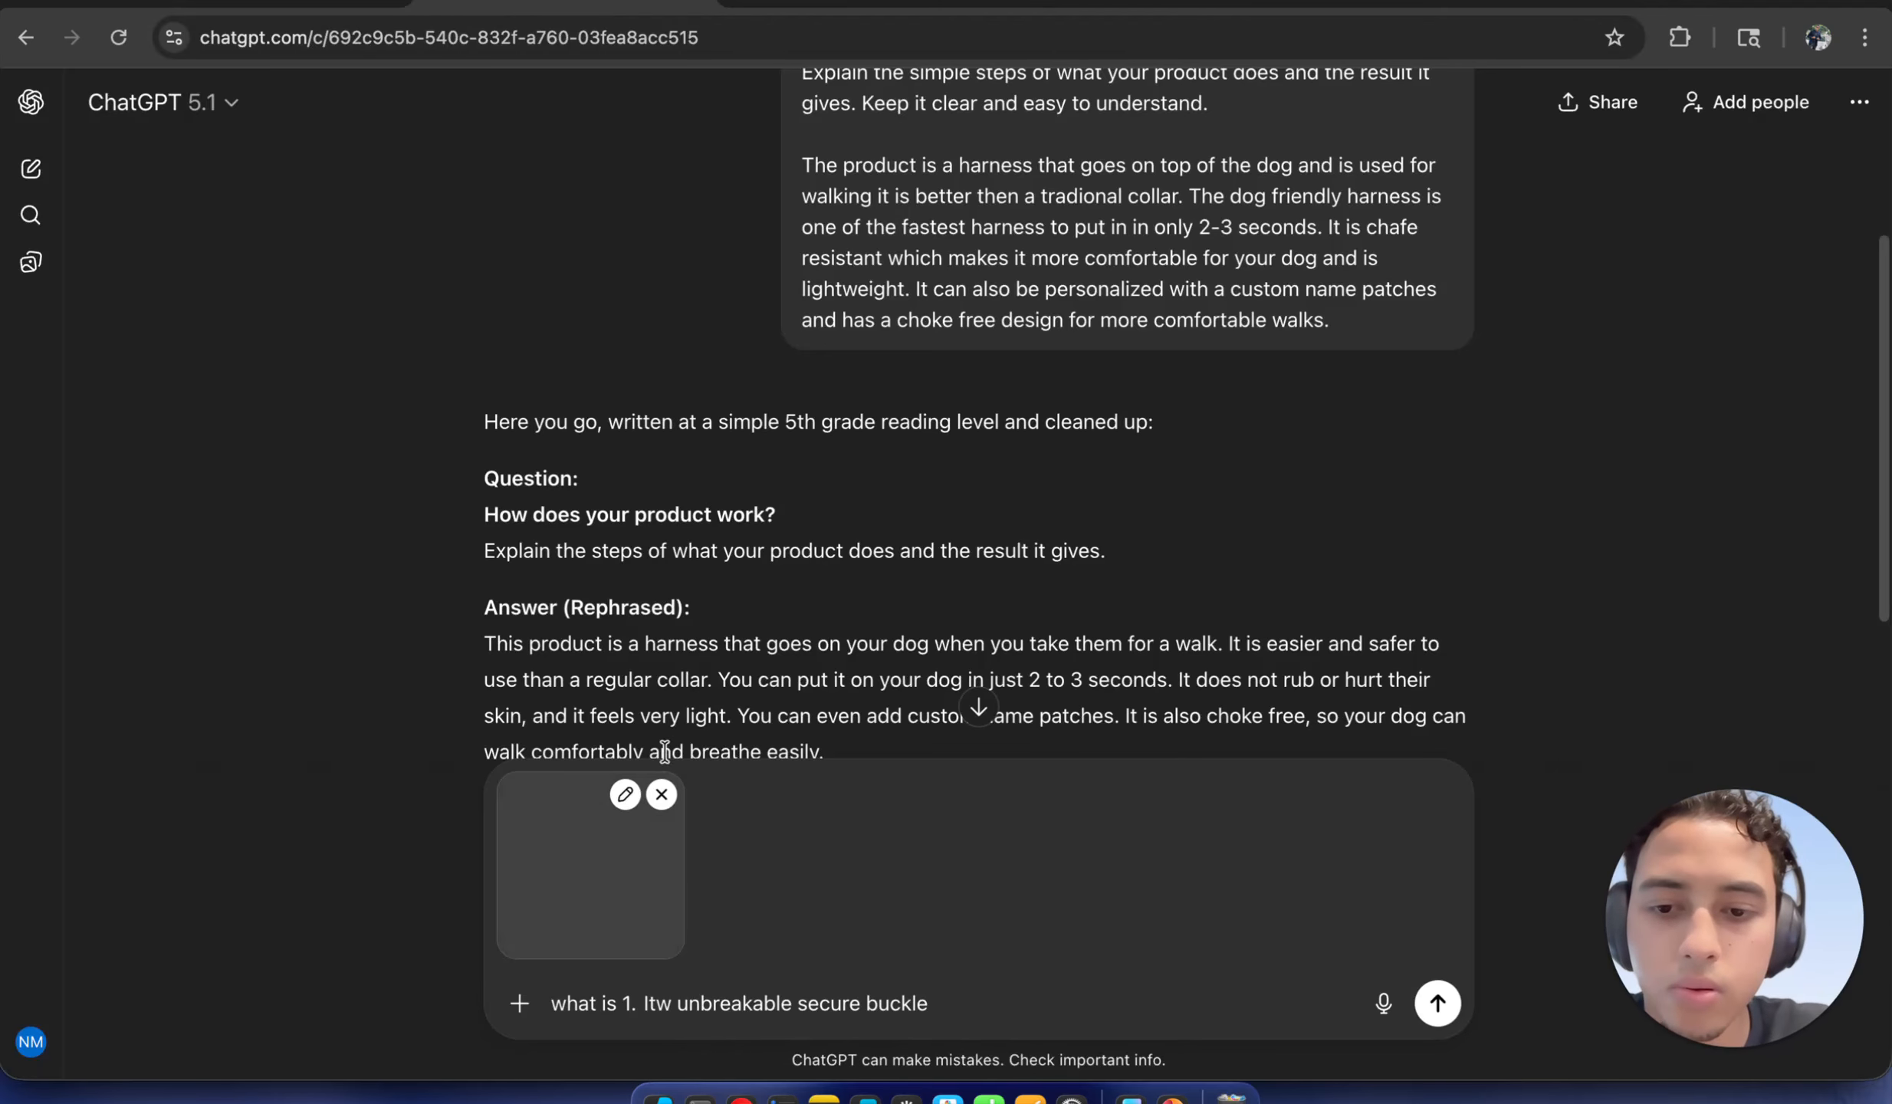
pyautogui.click(661, 796)
pyautogui.press('Return')
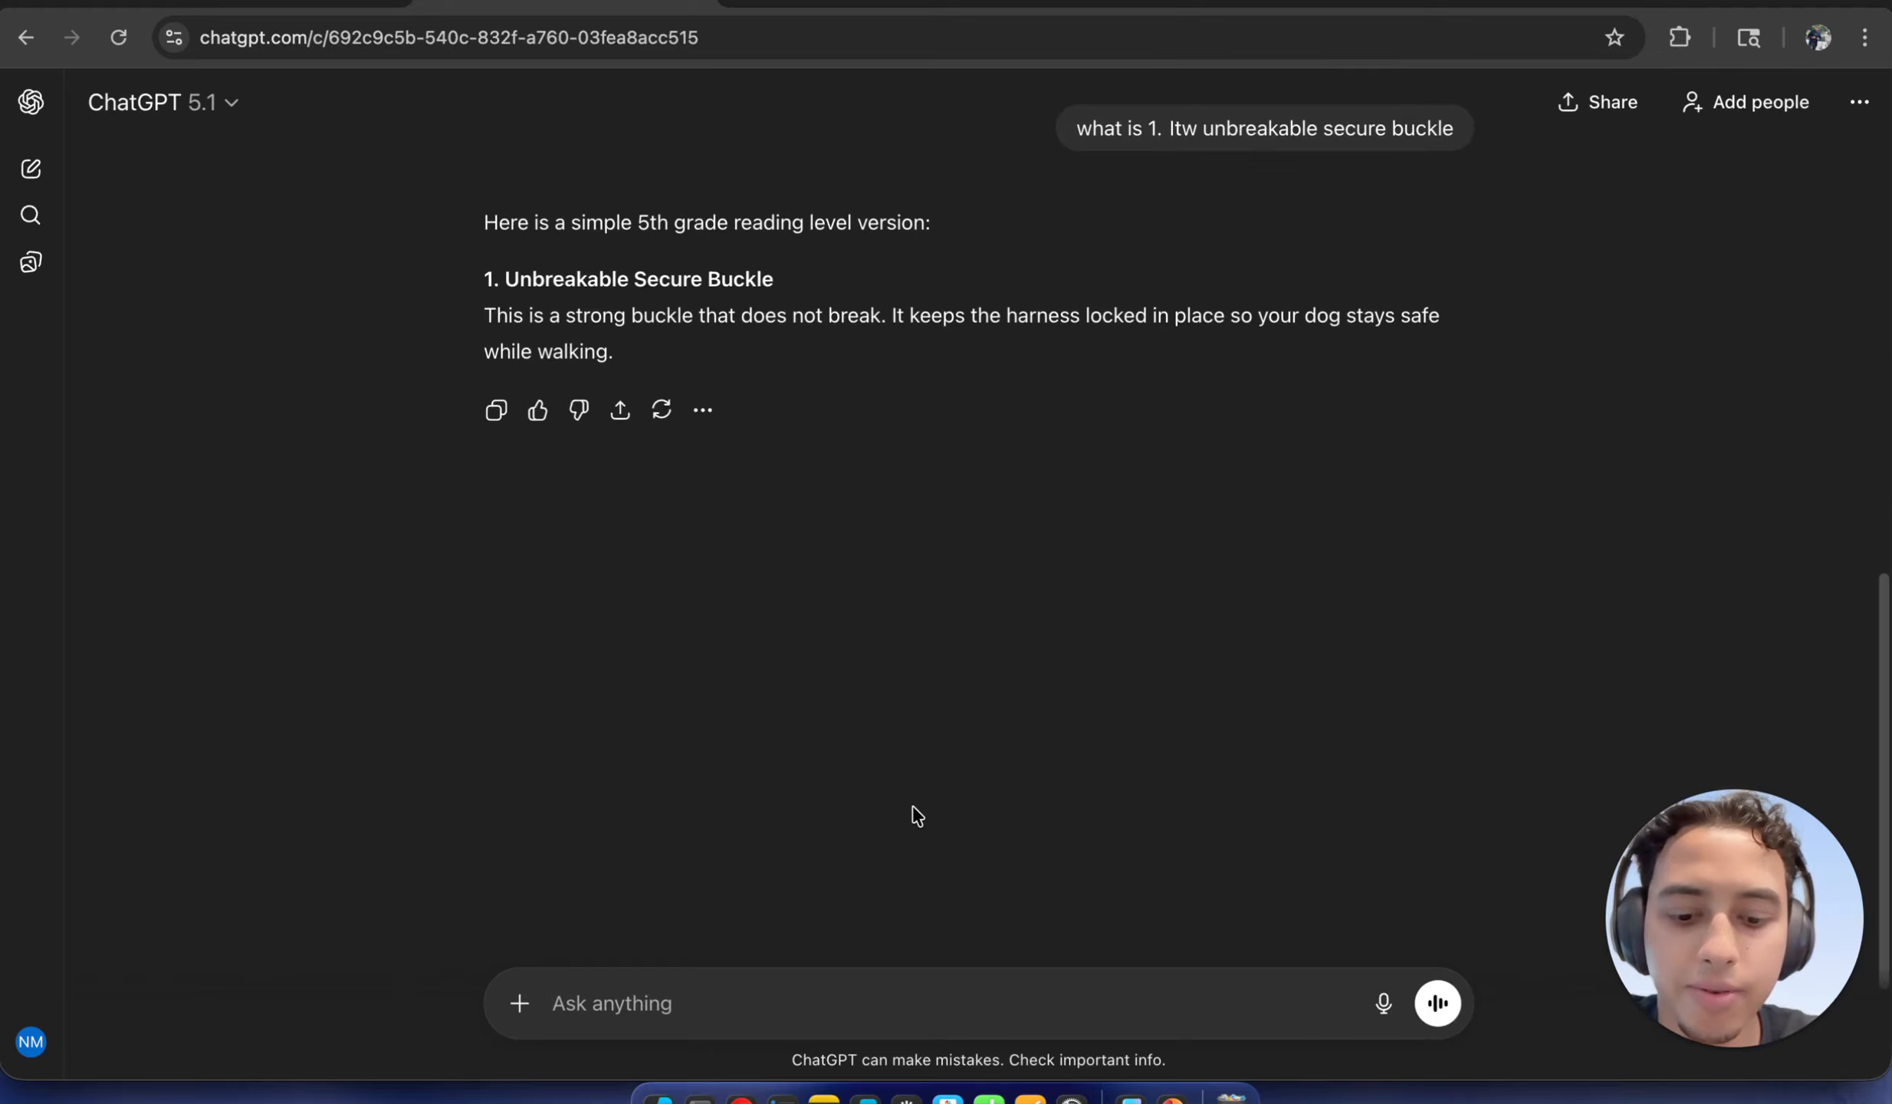
# Ask ChatGPT again with the message "i want to know what is itw unbreakble secure buckle"
pyautogui.write('i')
pyautogui.press('BackSpace')
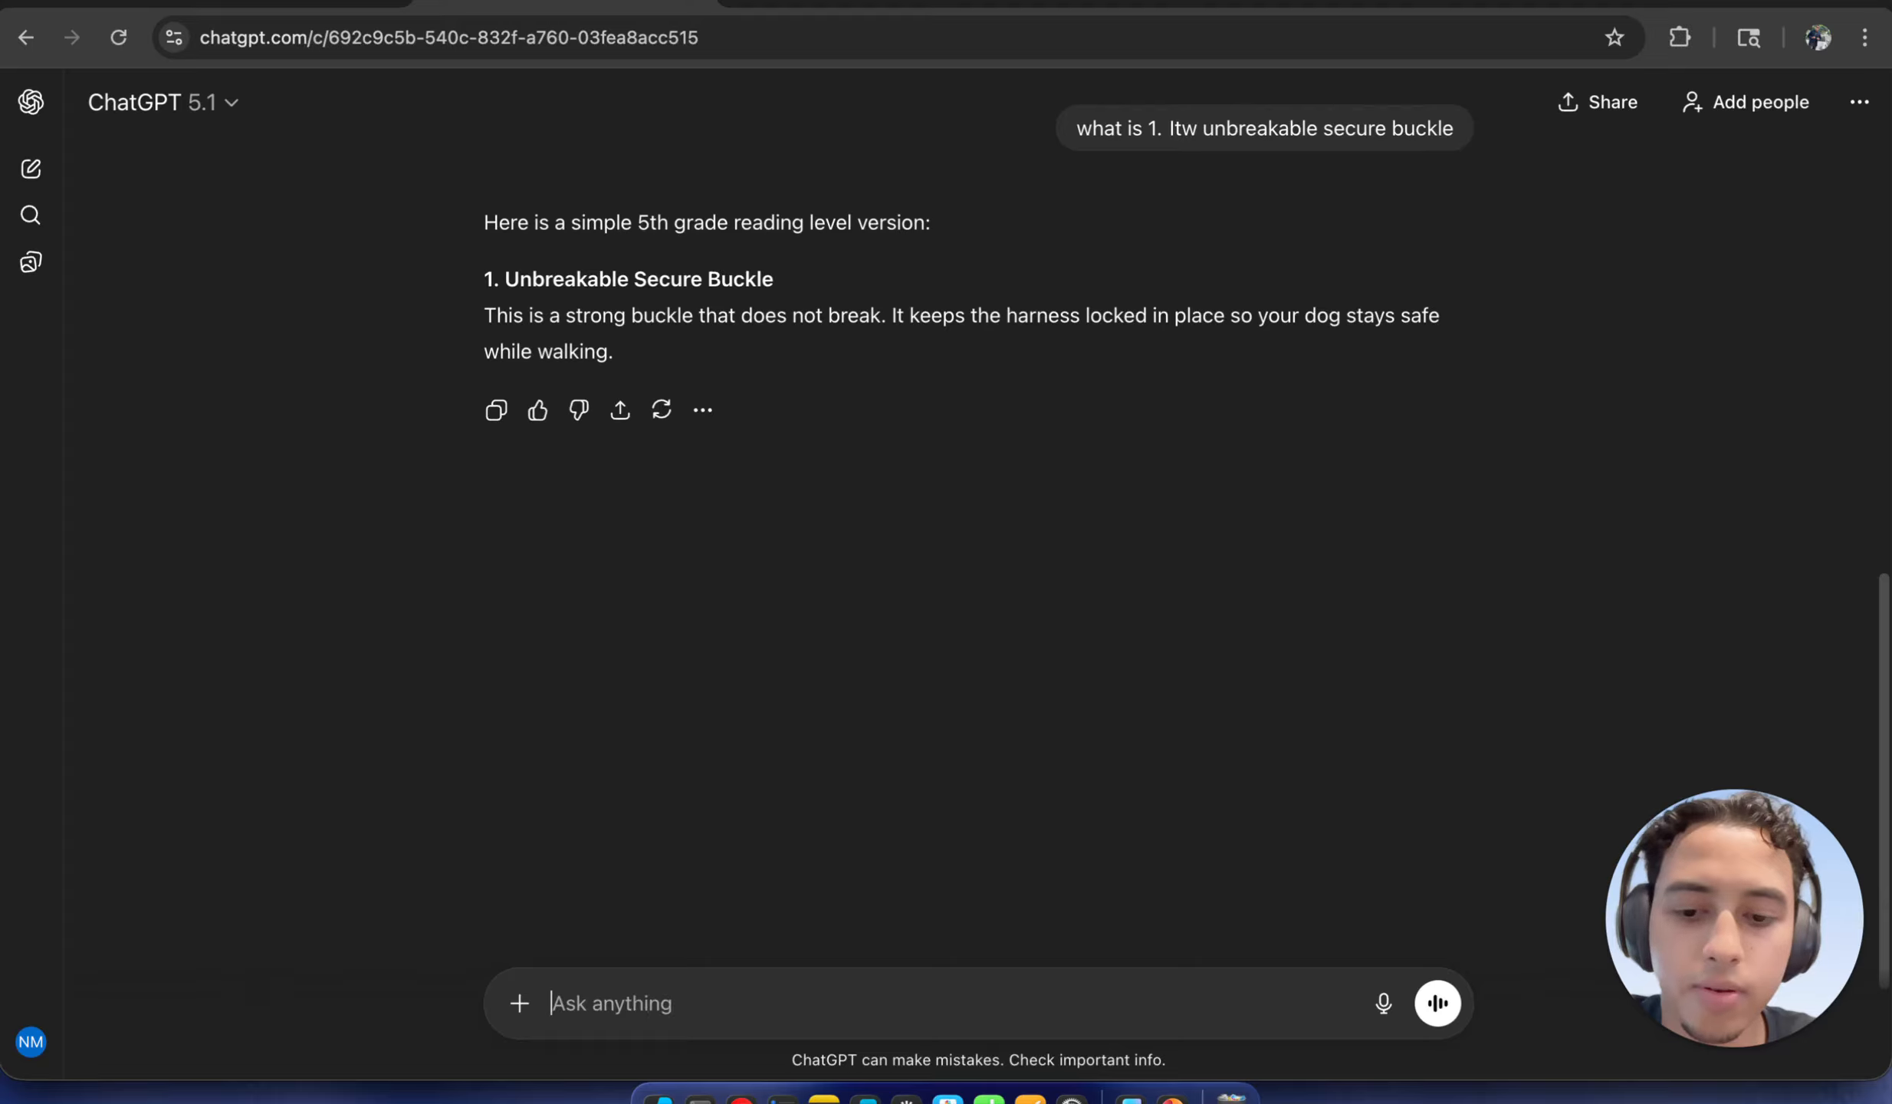
pyautogui.write('i want to know what is')
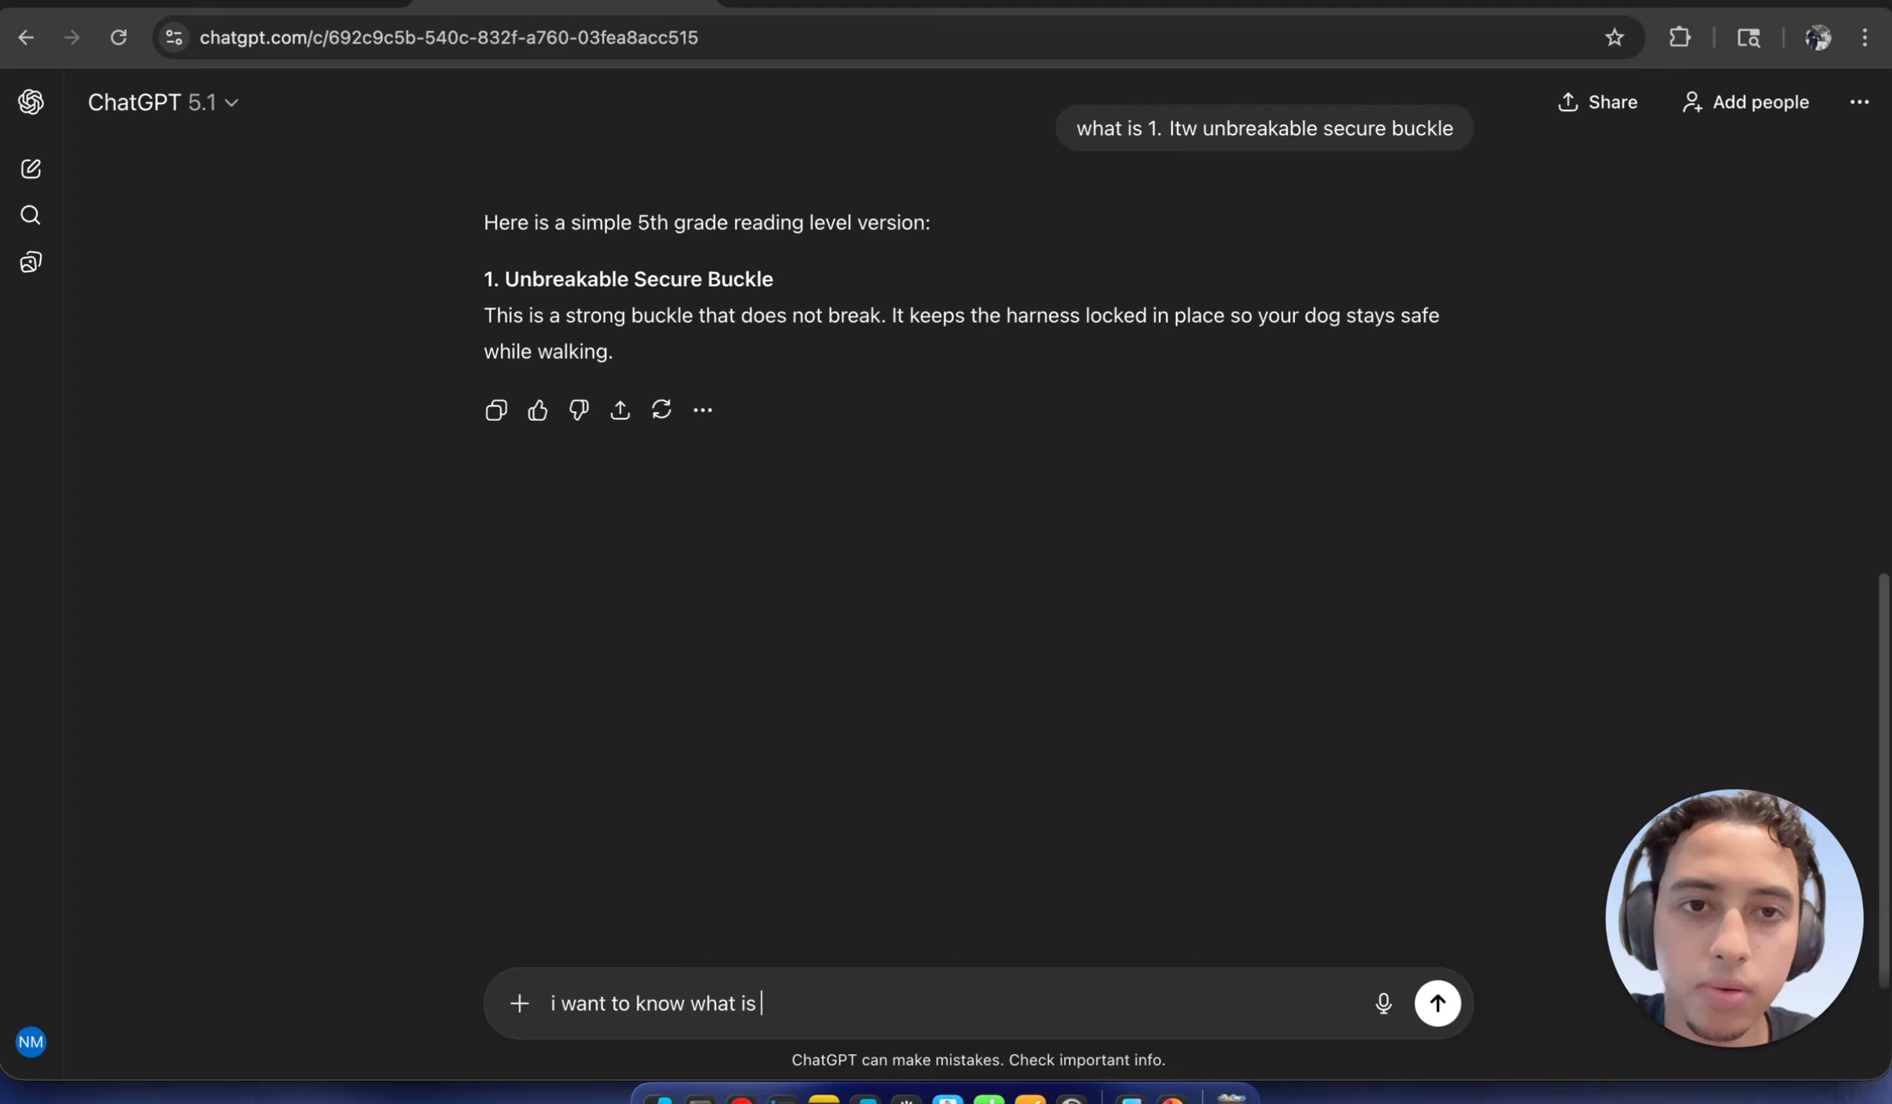
pyautogui.write(' itw ')
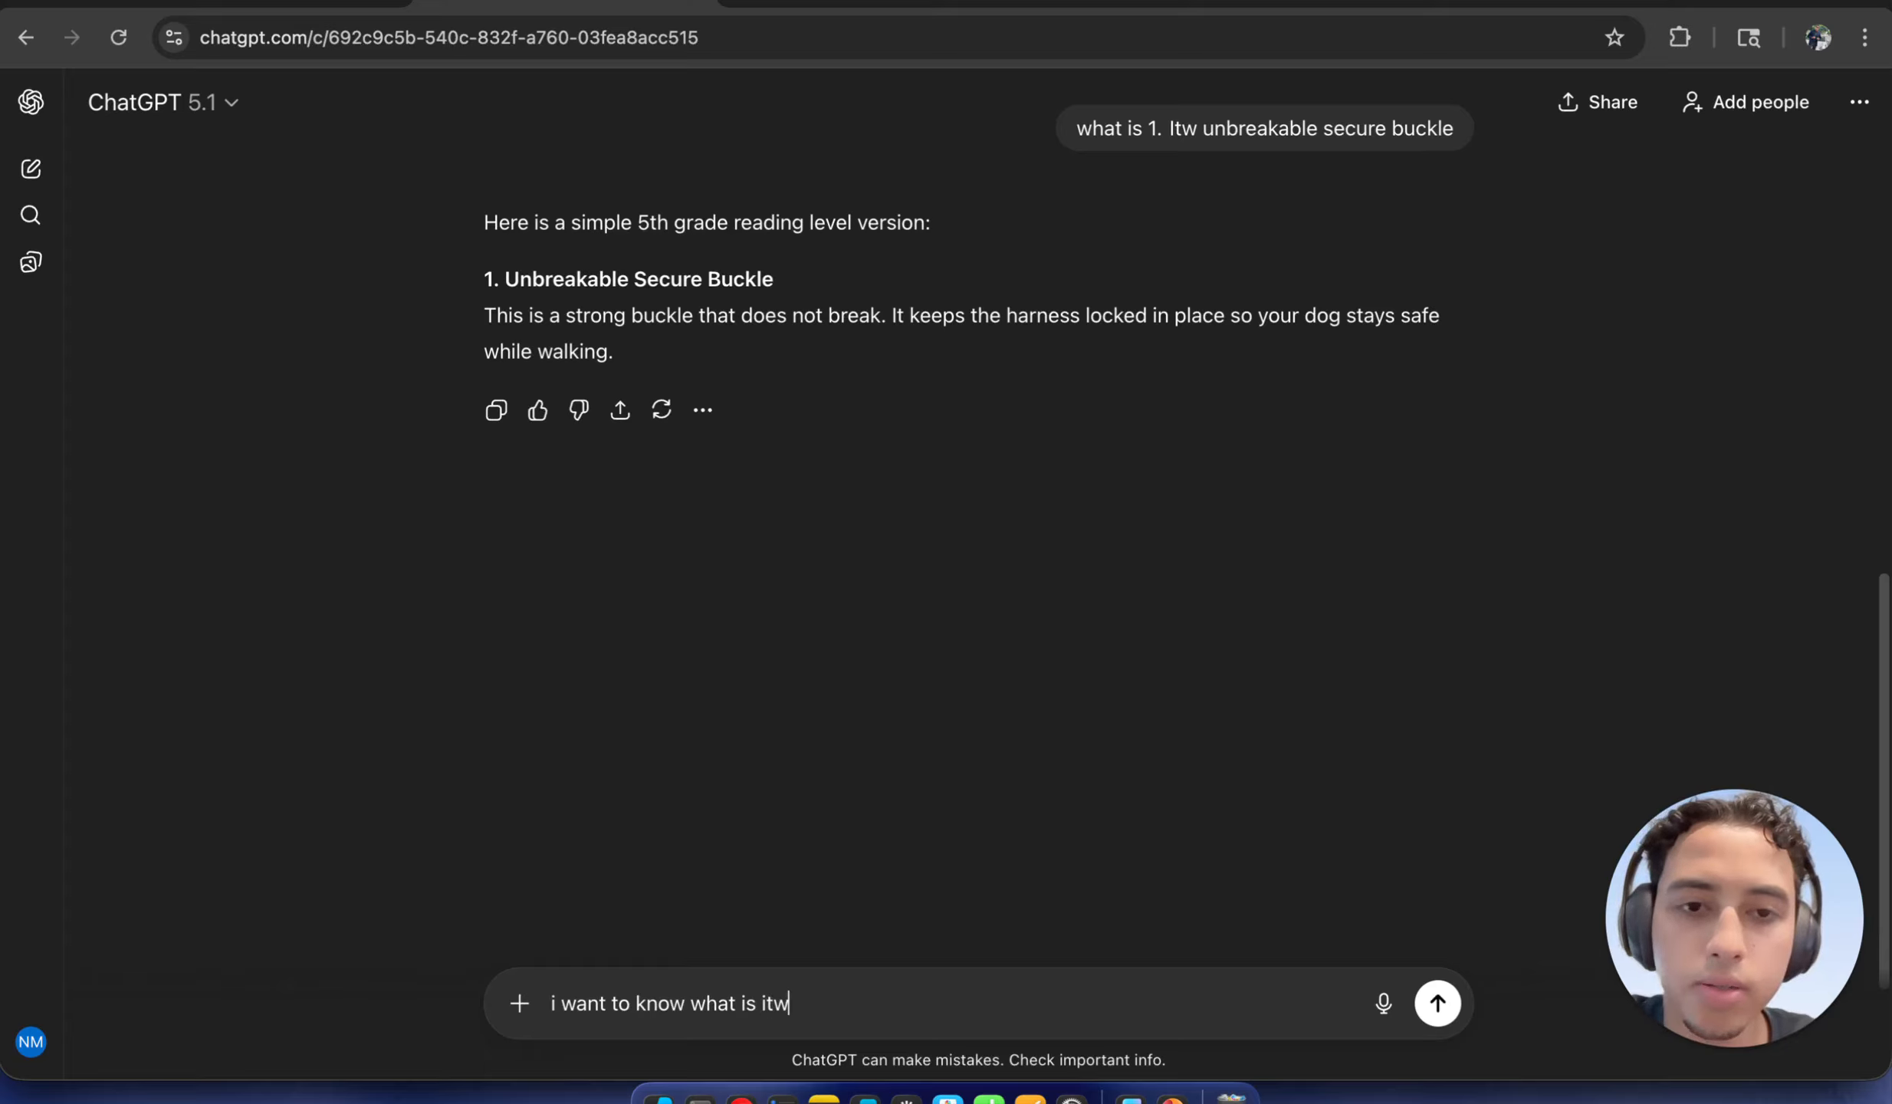
pyautogui.write('unbre')
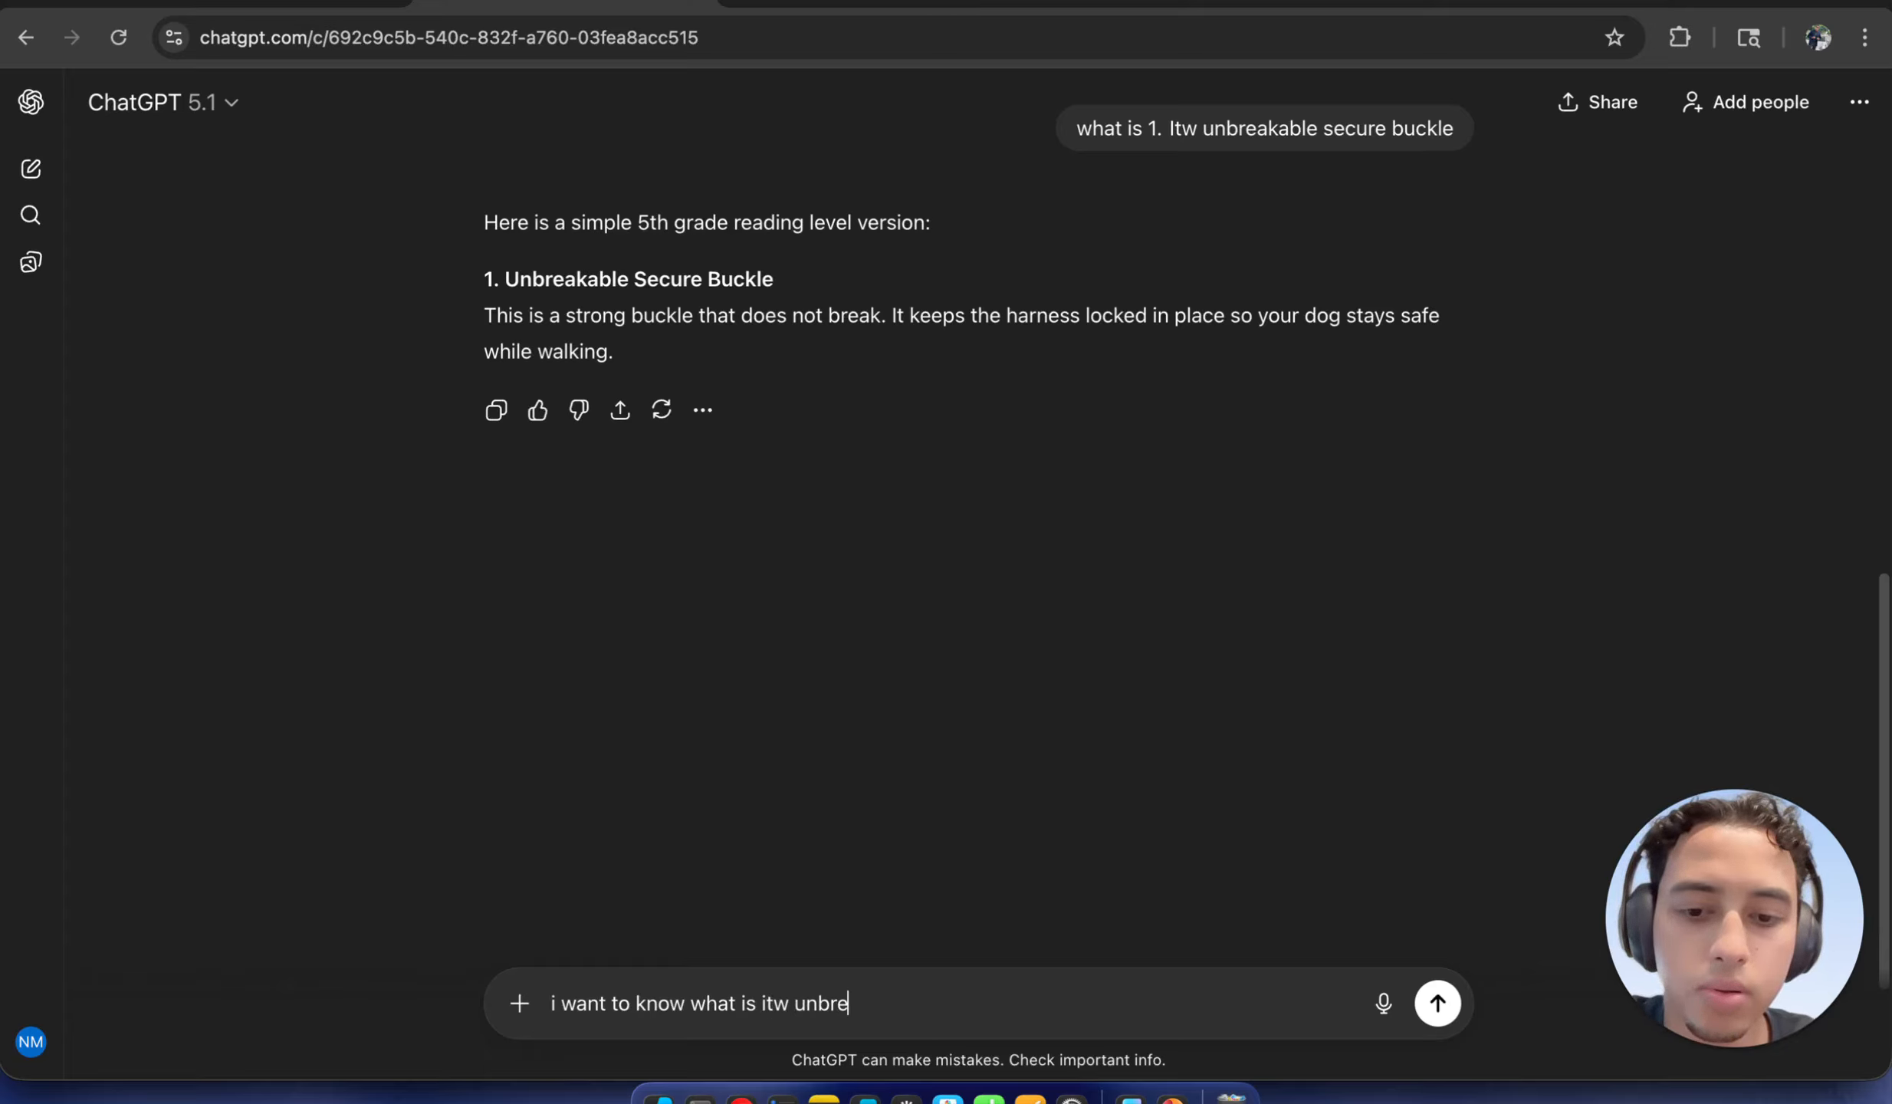
pyautogui.write('ak')
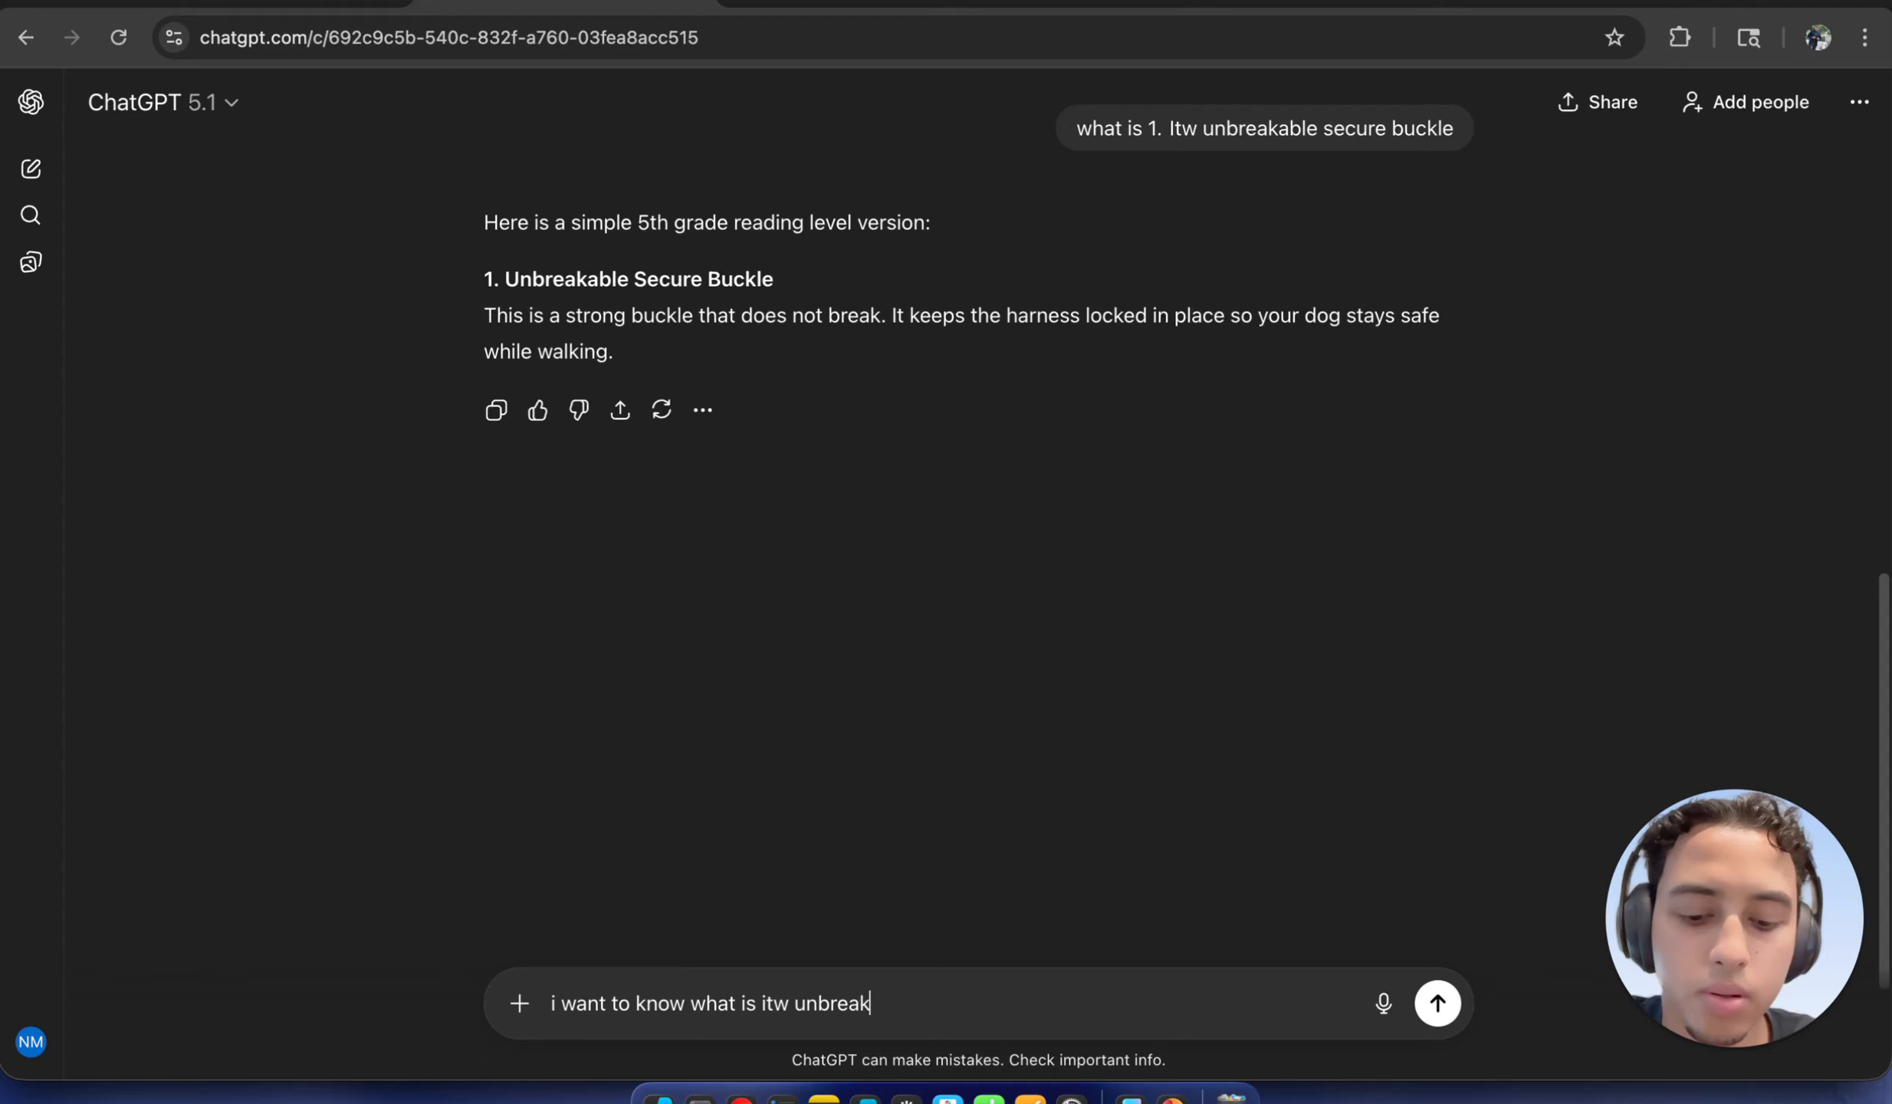
pyautogui.write('ble secu')
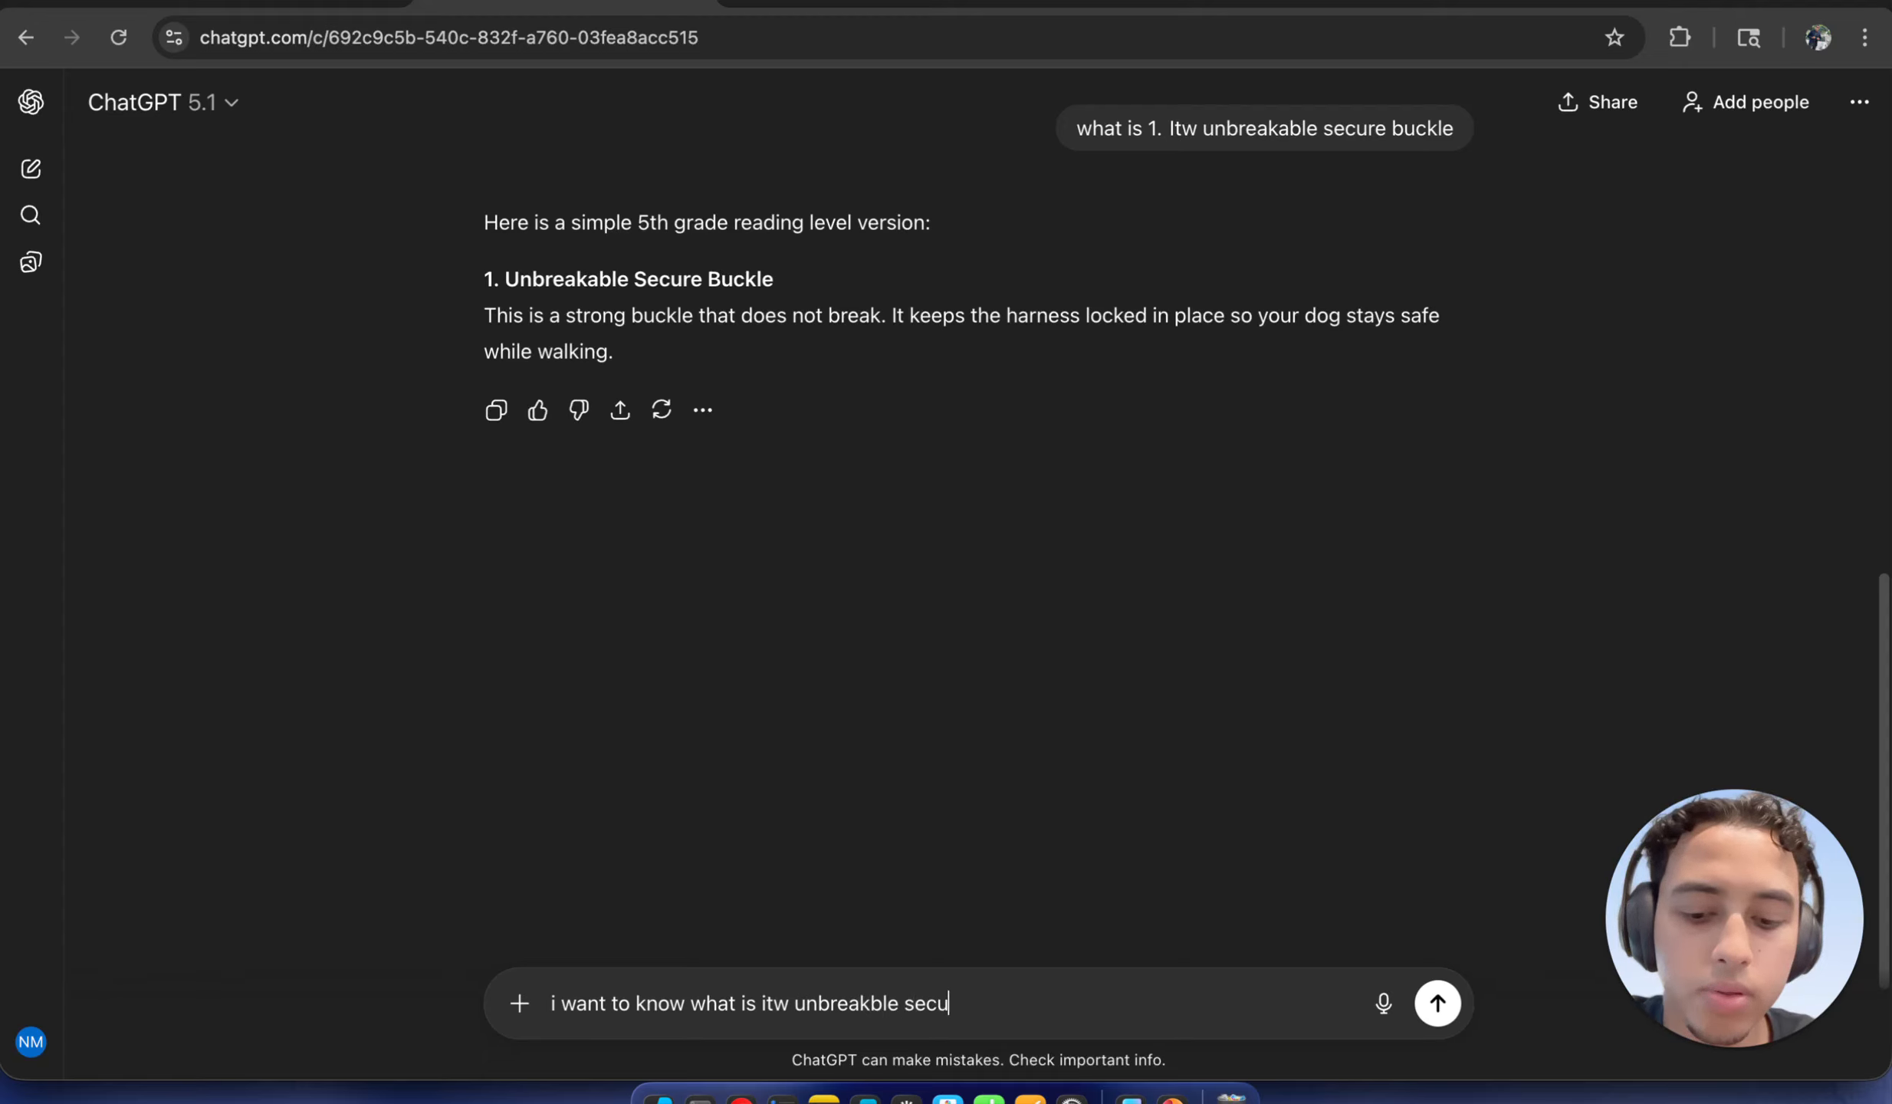
pyautogui.write('re buckle')
pyautogui.press('Return')
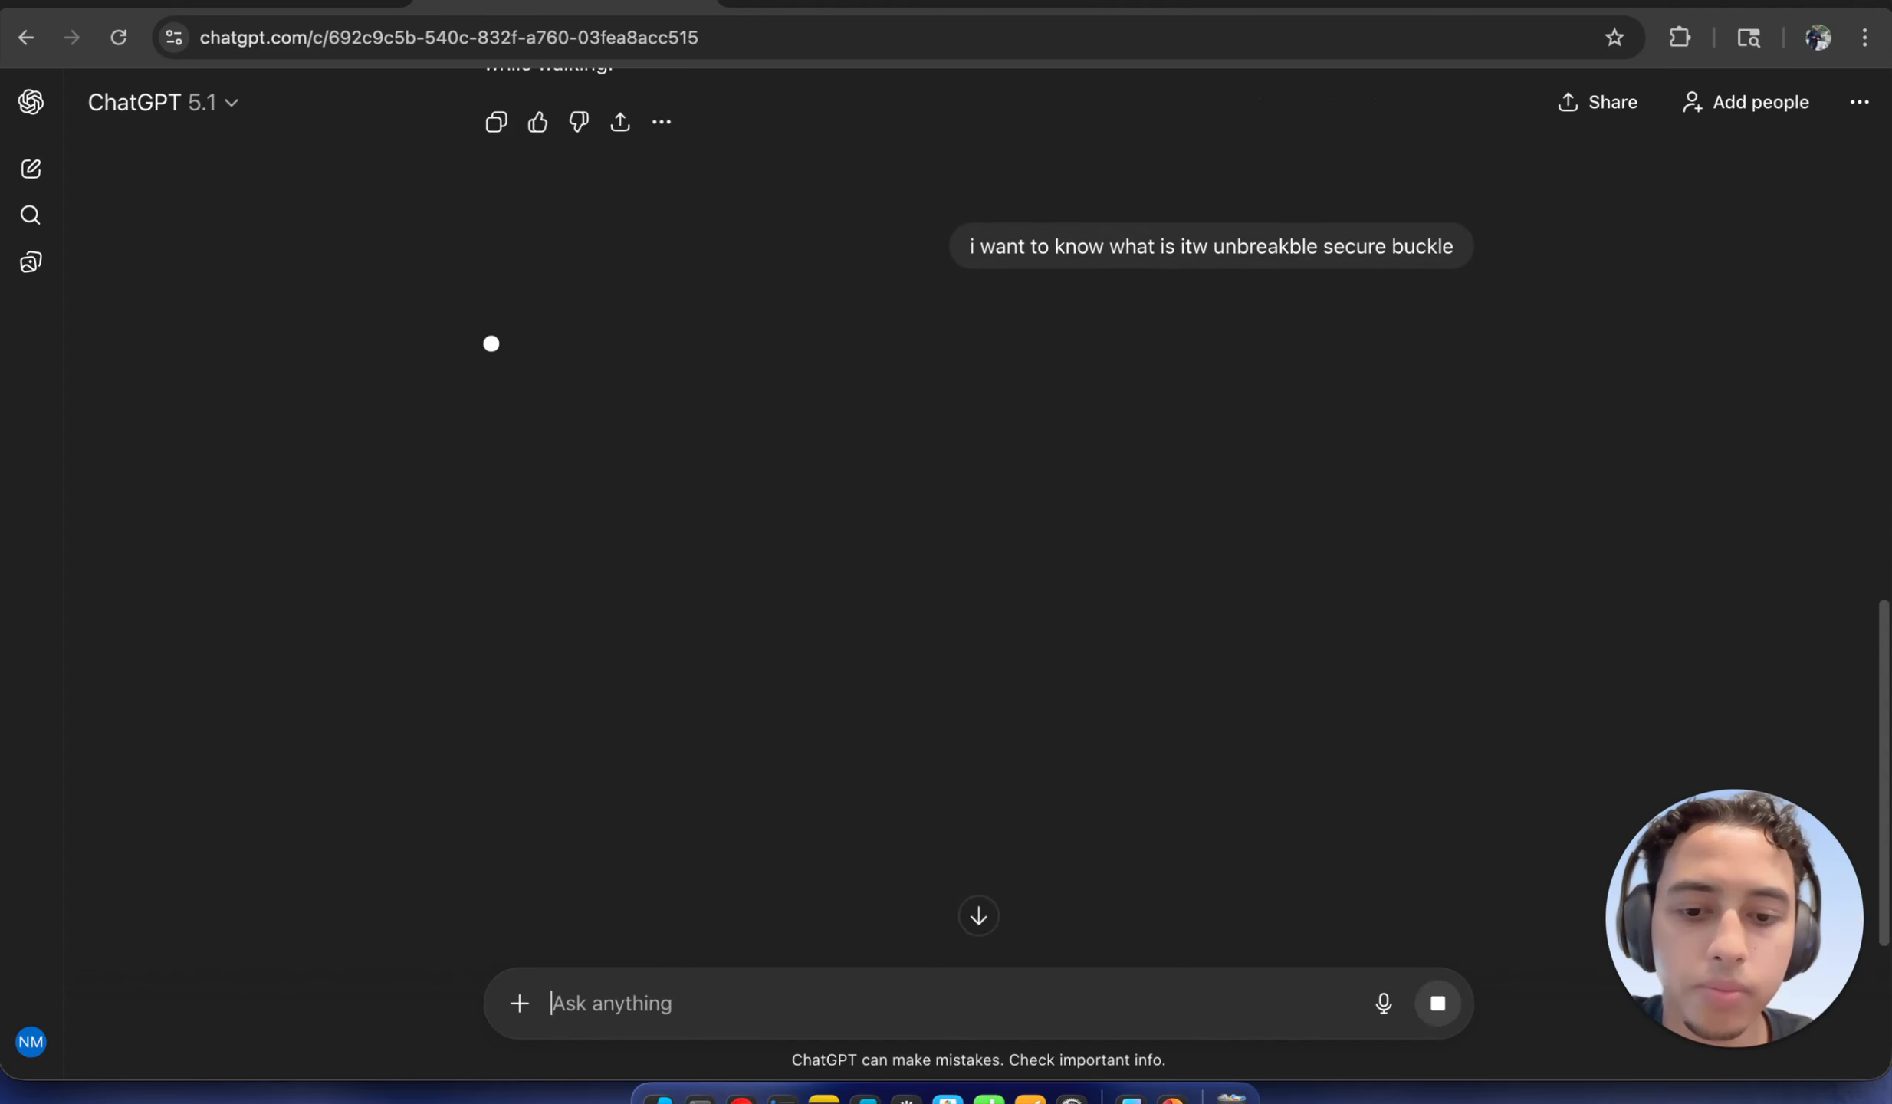
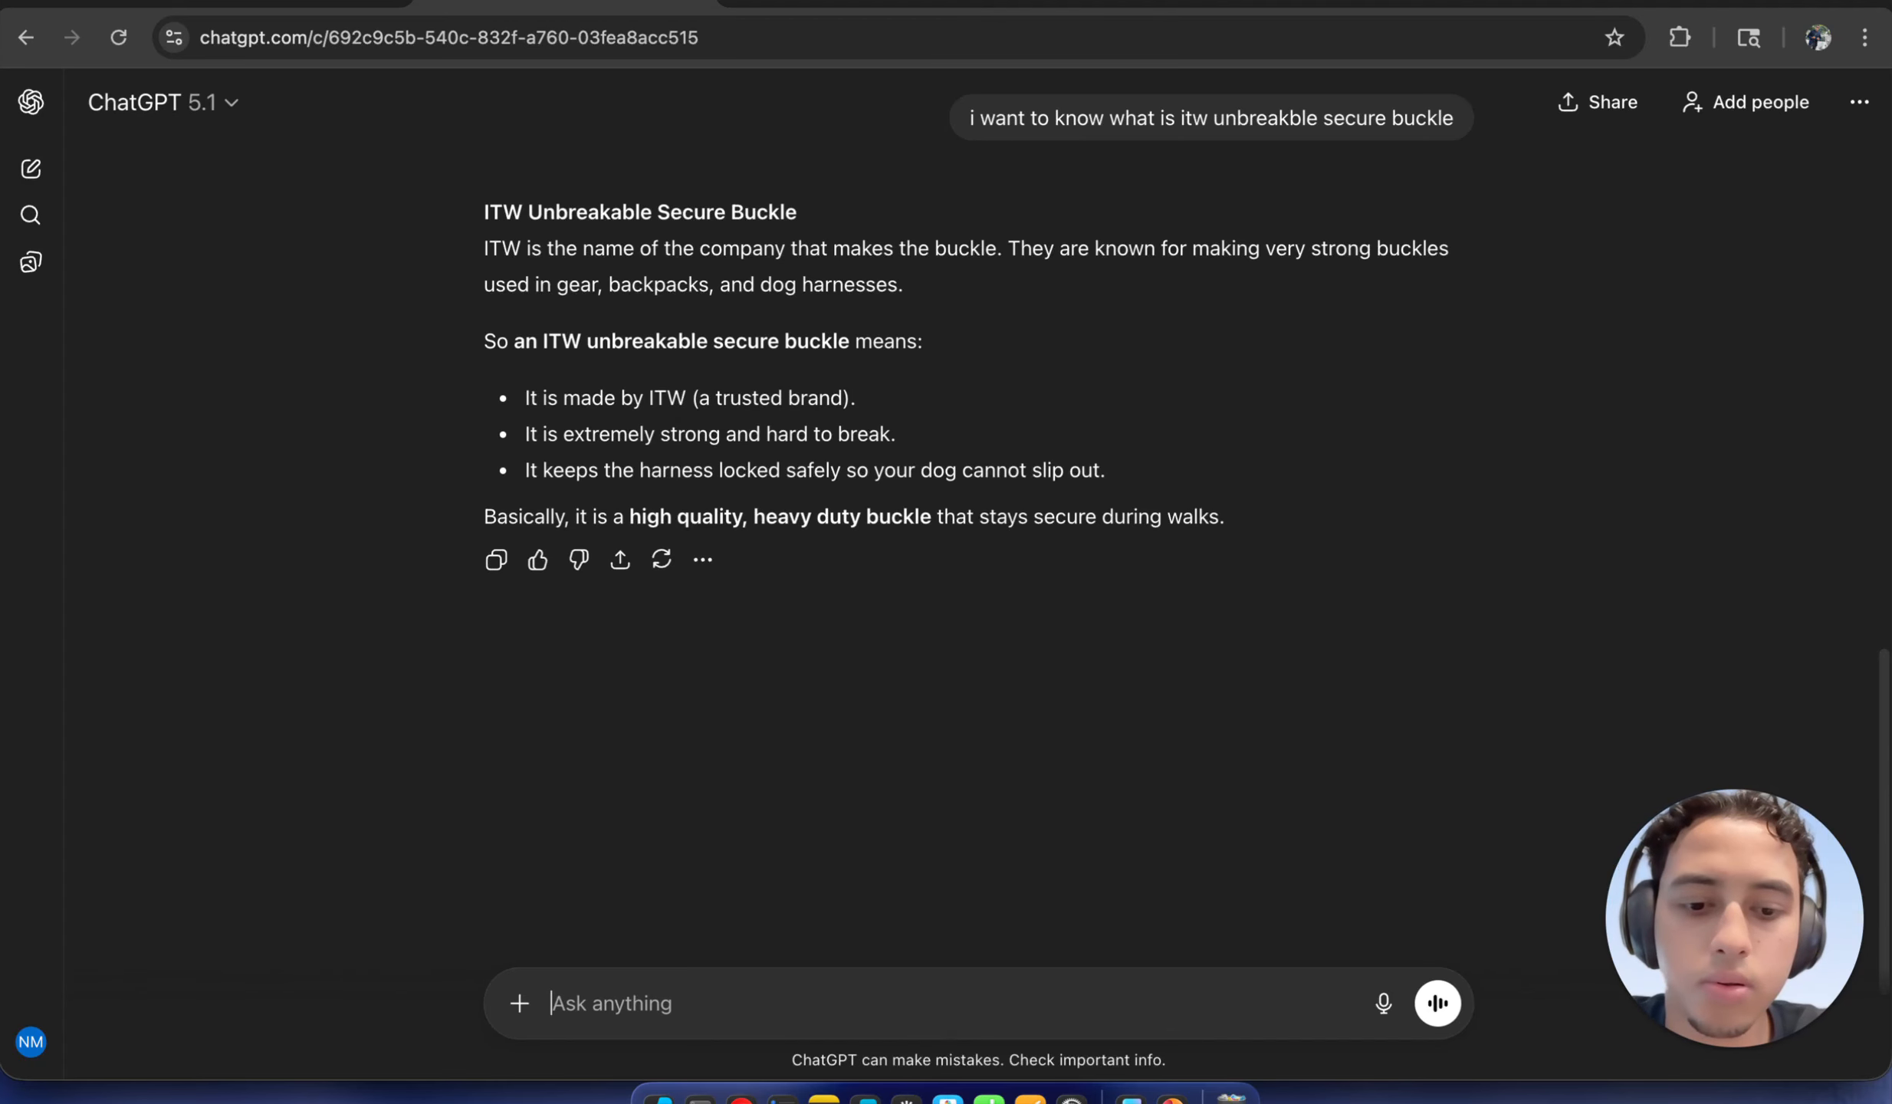
# Switch to Word, place the cursor in the second Feature placeholder of Step 3, and return to Chrome
pyautogui.click(1127, 1097)
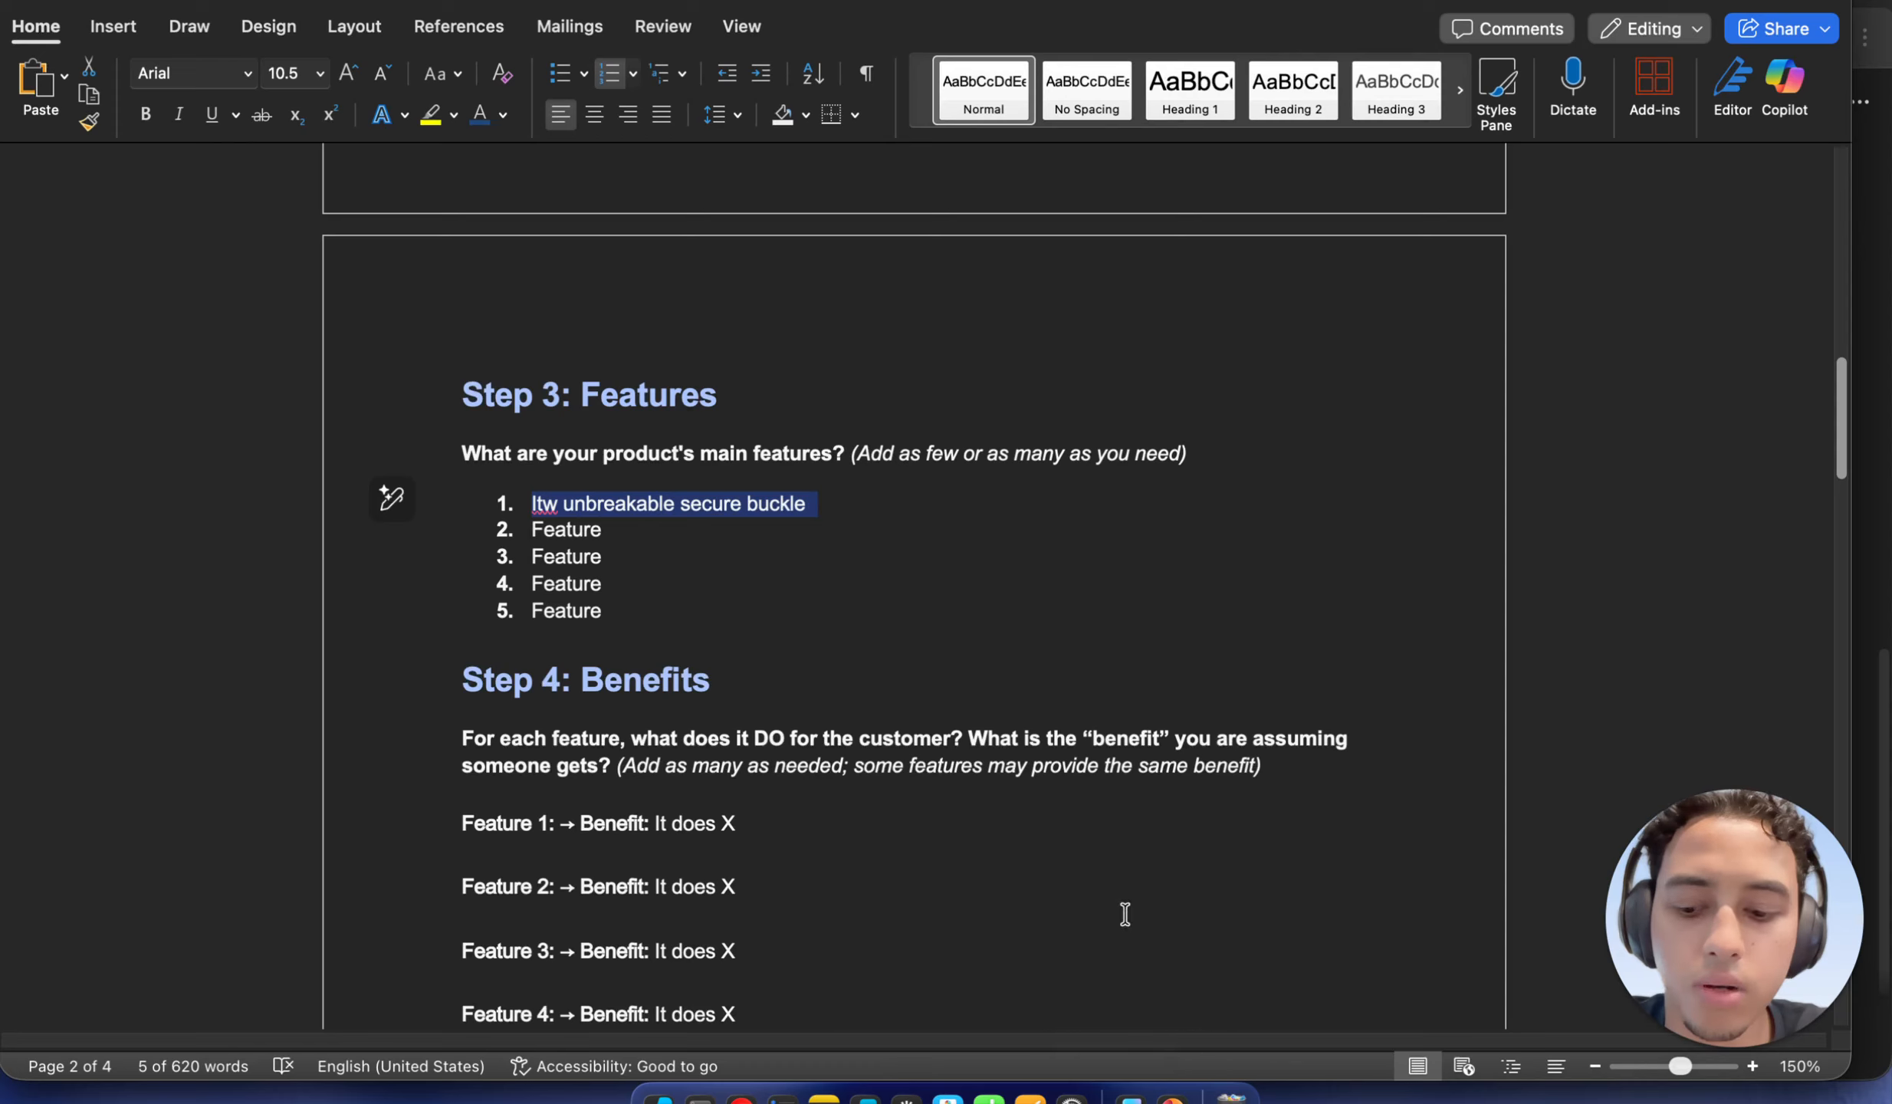
pyautogui.click(589, 531)
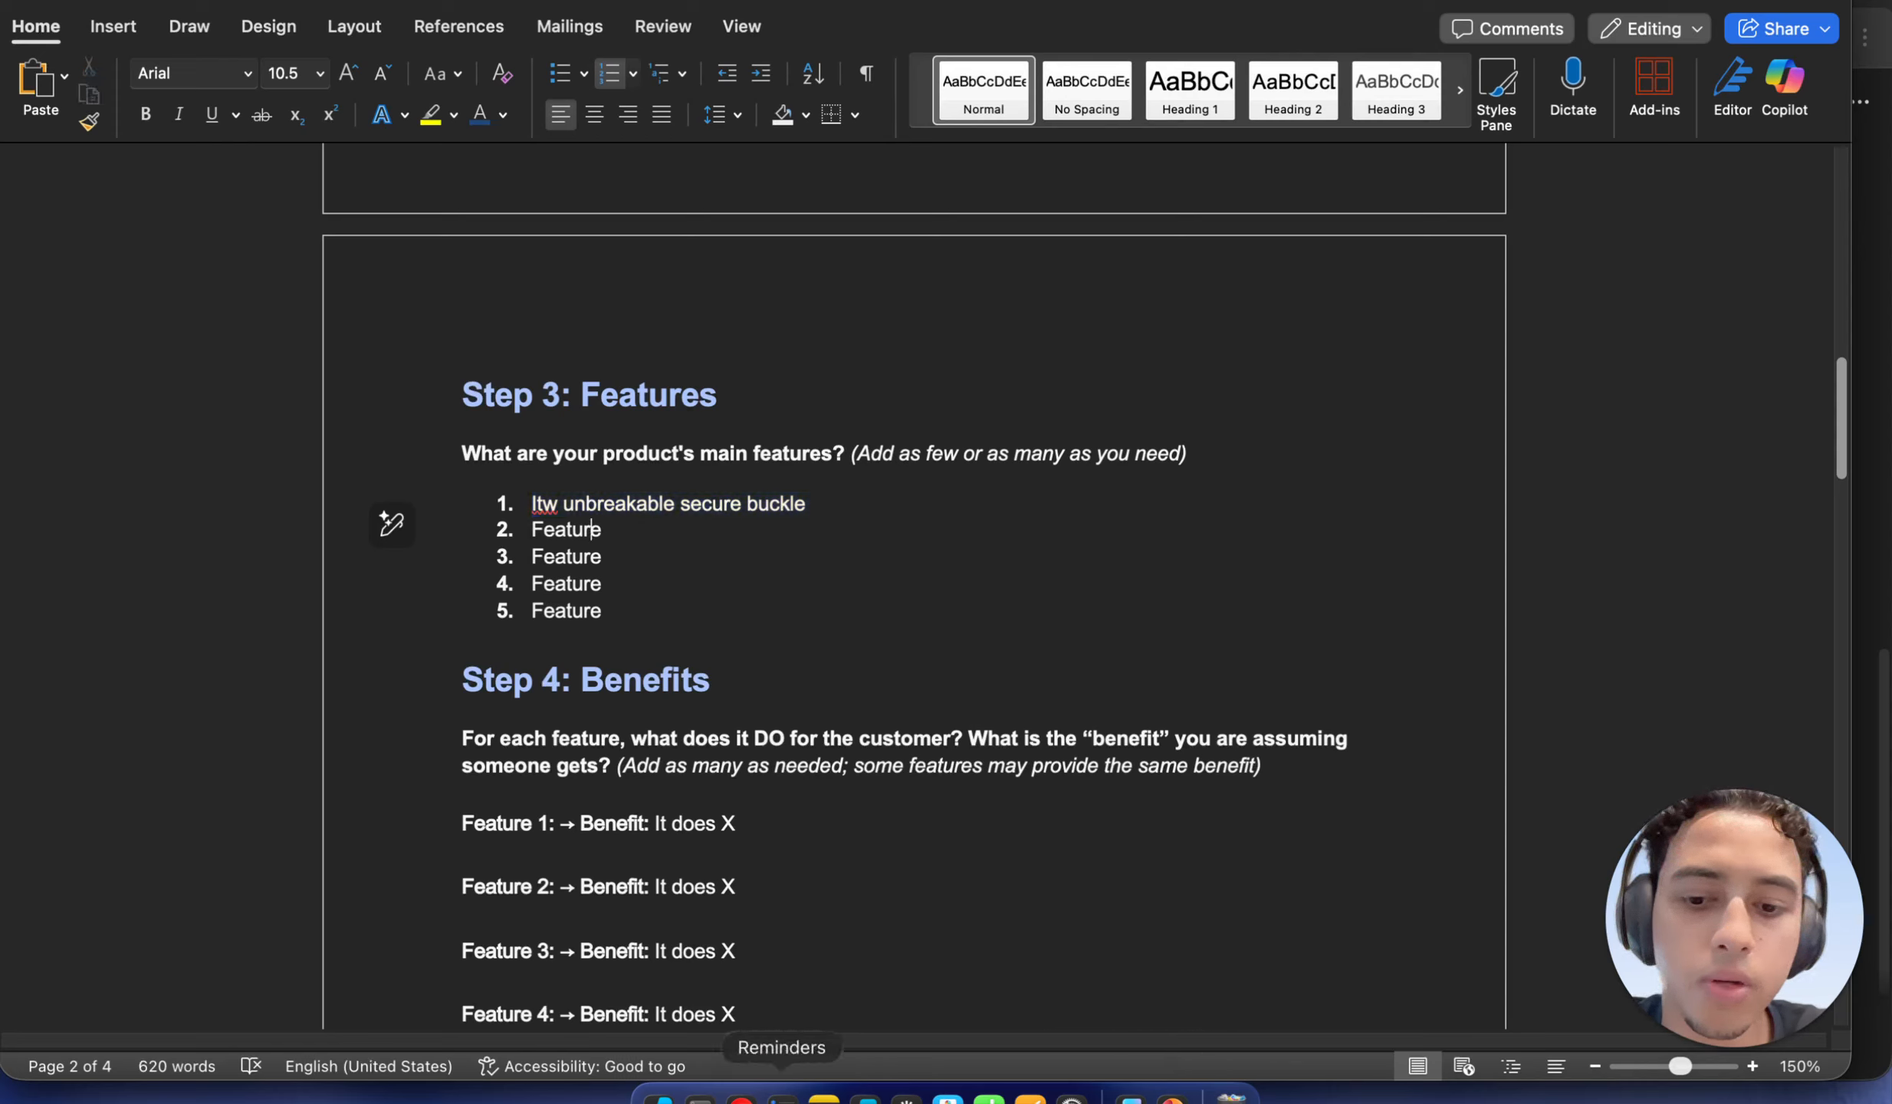
pyautogui.click(740, 1096)
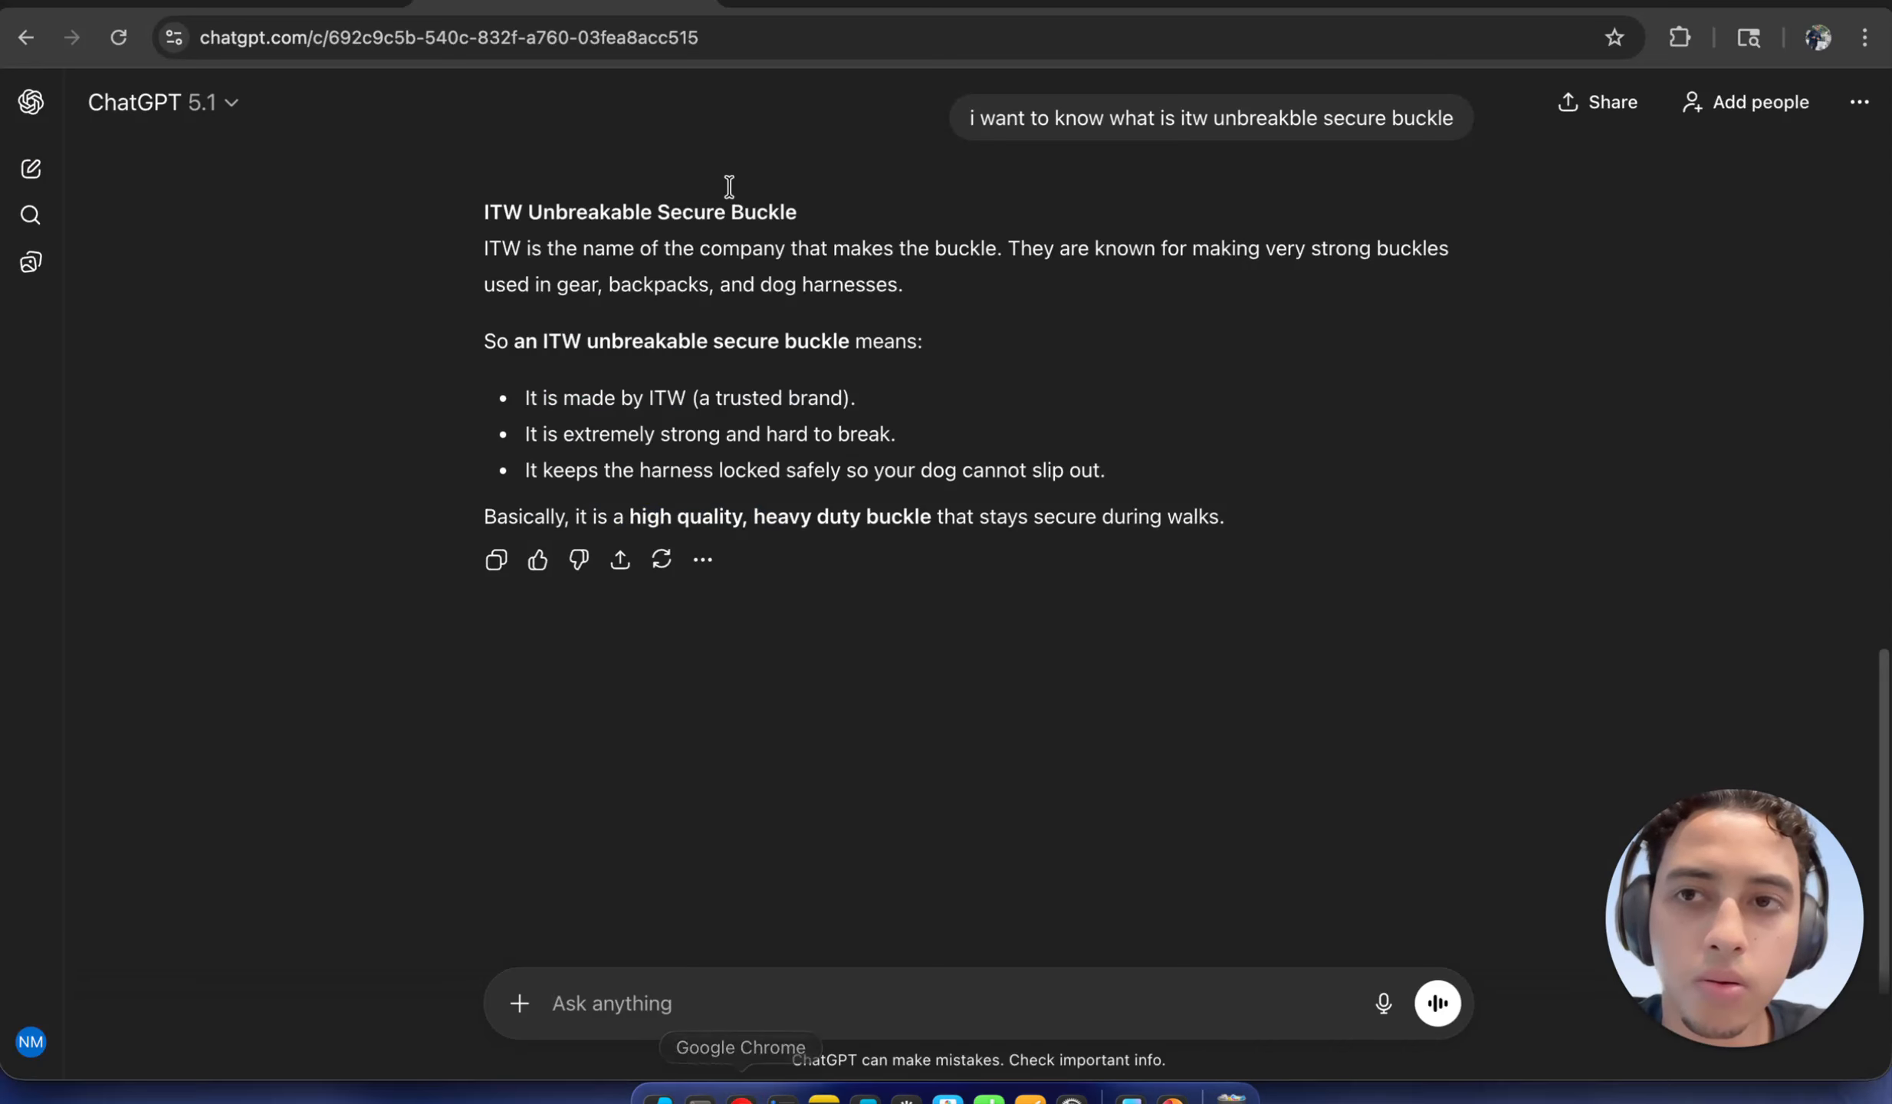
# Check the dog harness page's comparison table in Chrome, and replace the second feature placeholder in the Word document with "Adjustable Straps"
pyautogui.click(842, 6)
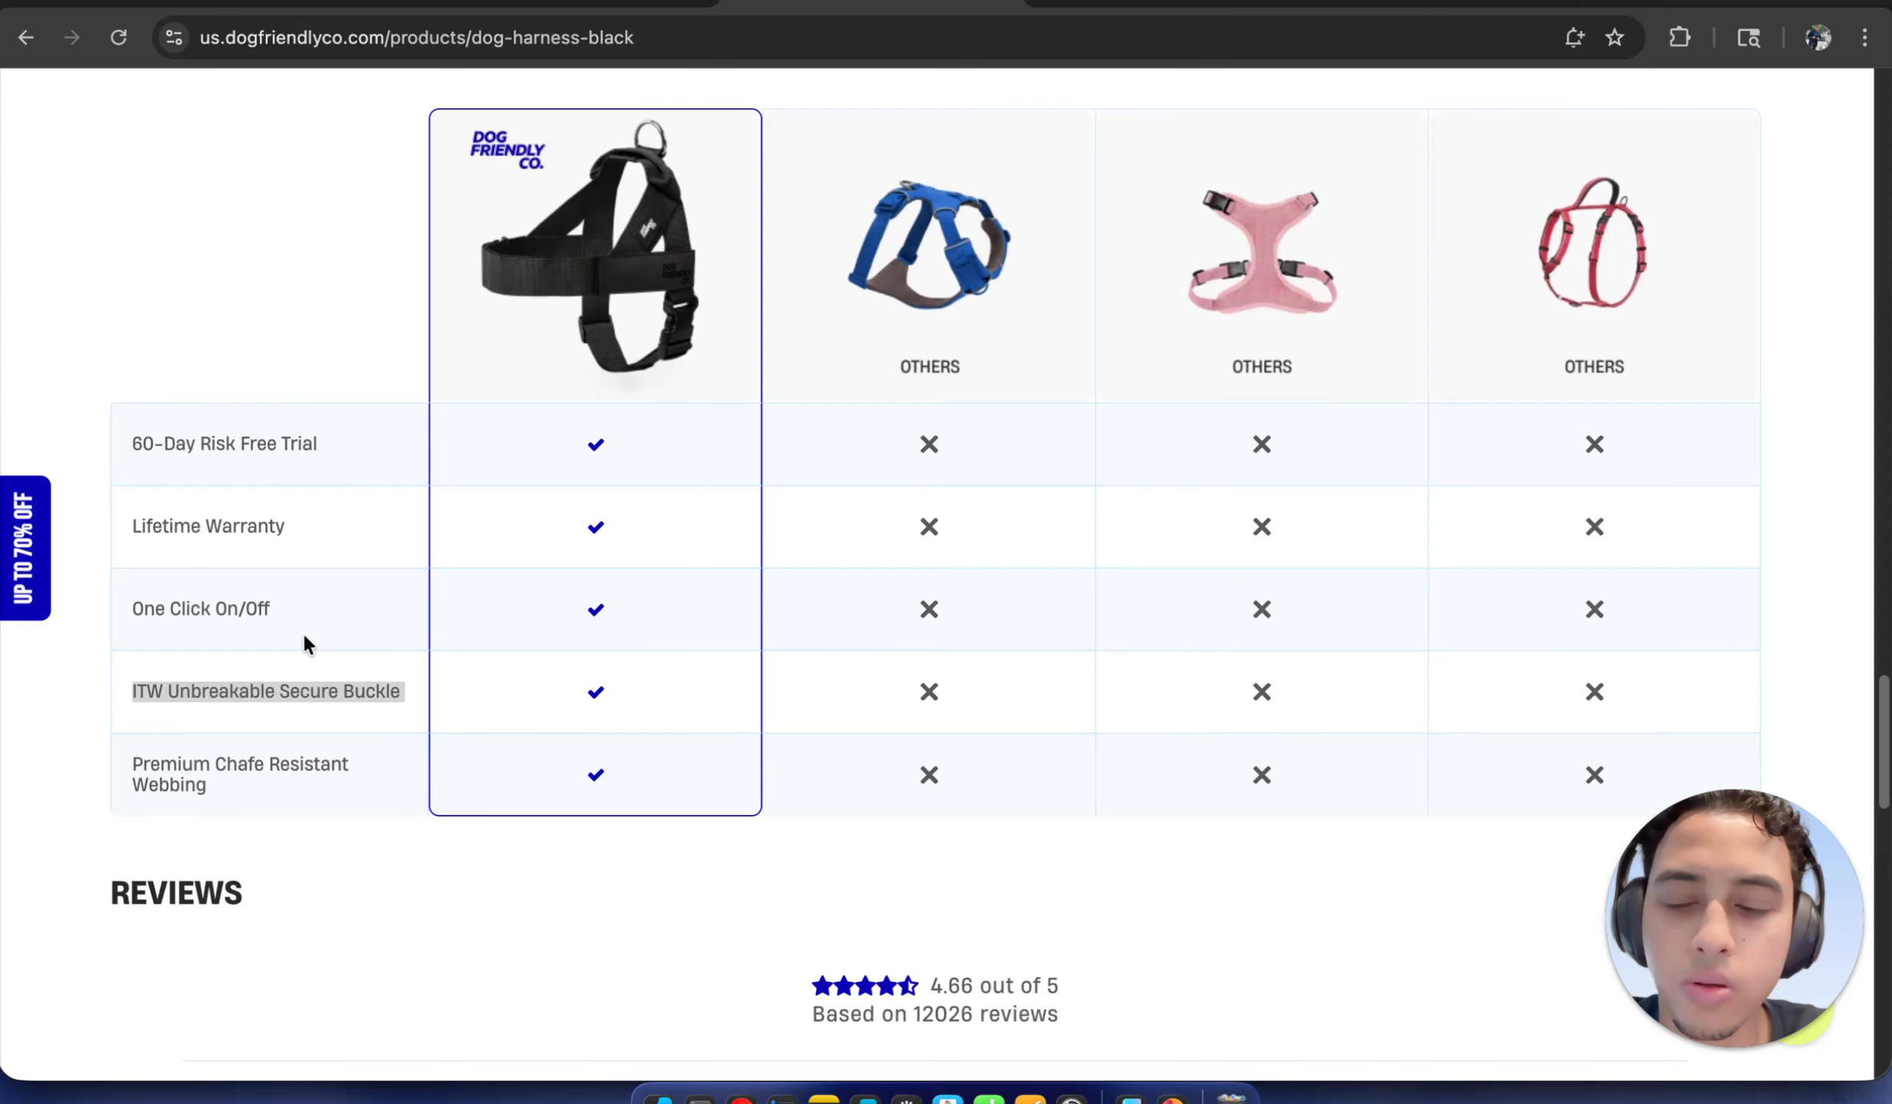
pyautogui.doubleClick(247, 612)
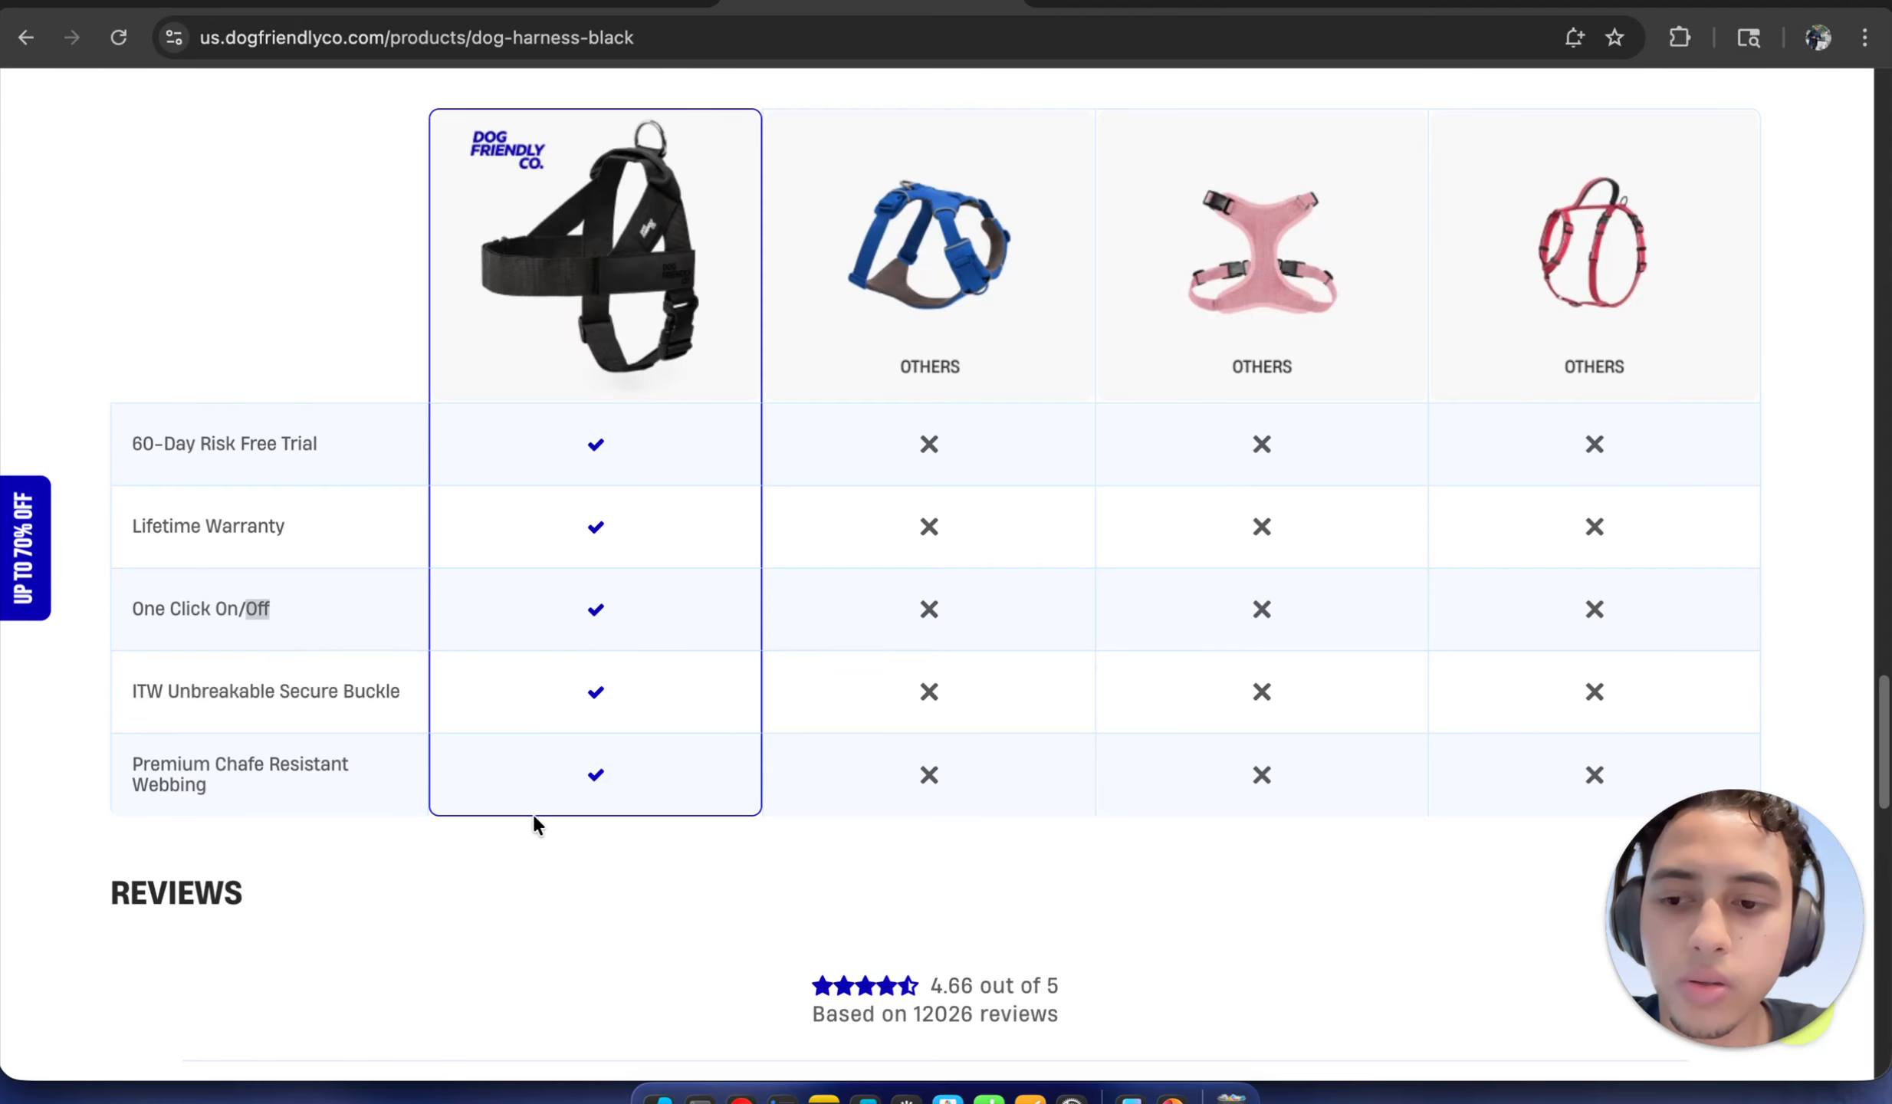
pyautogui.scroll(2, 555, 689)
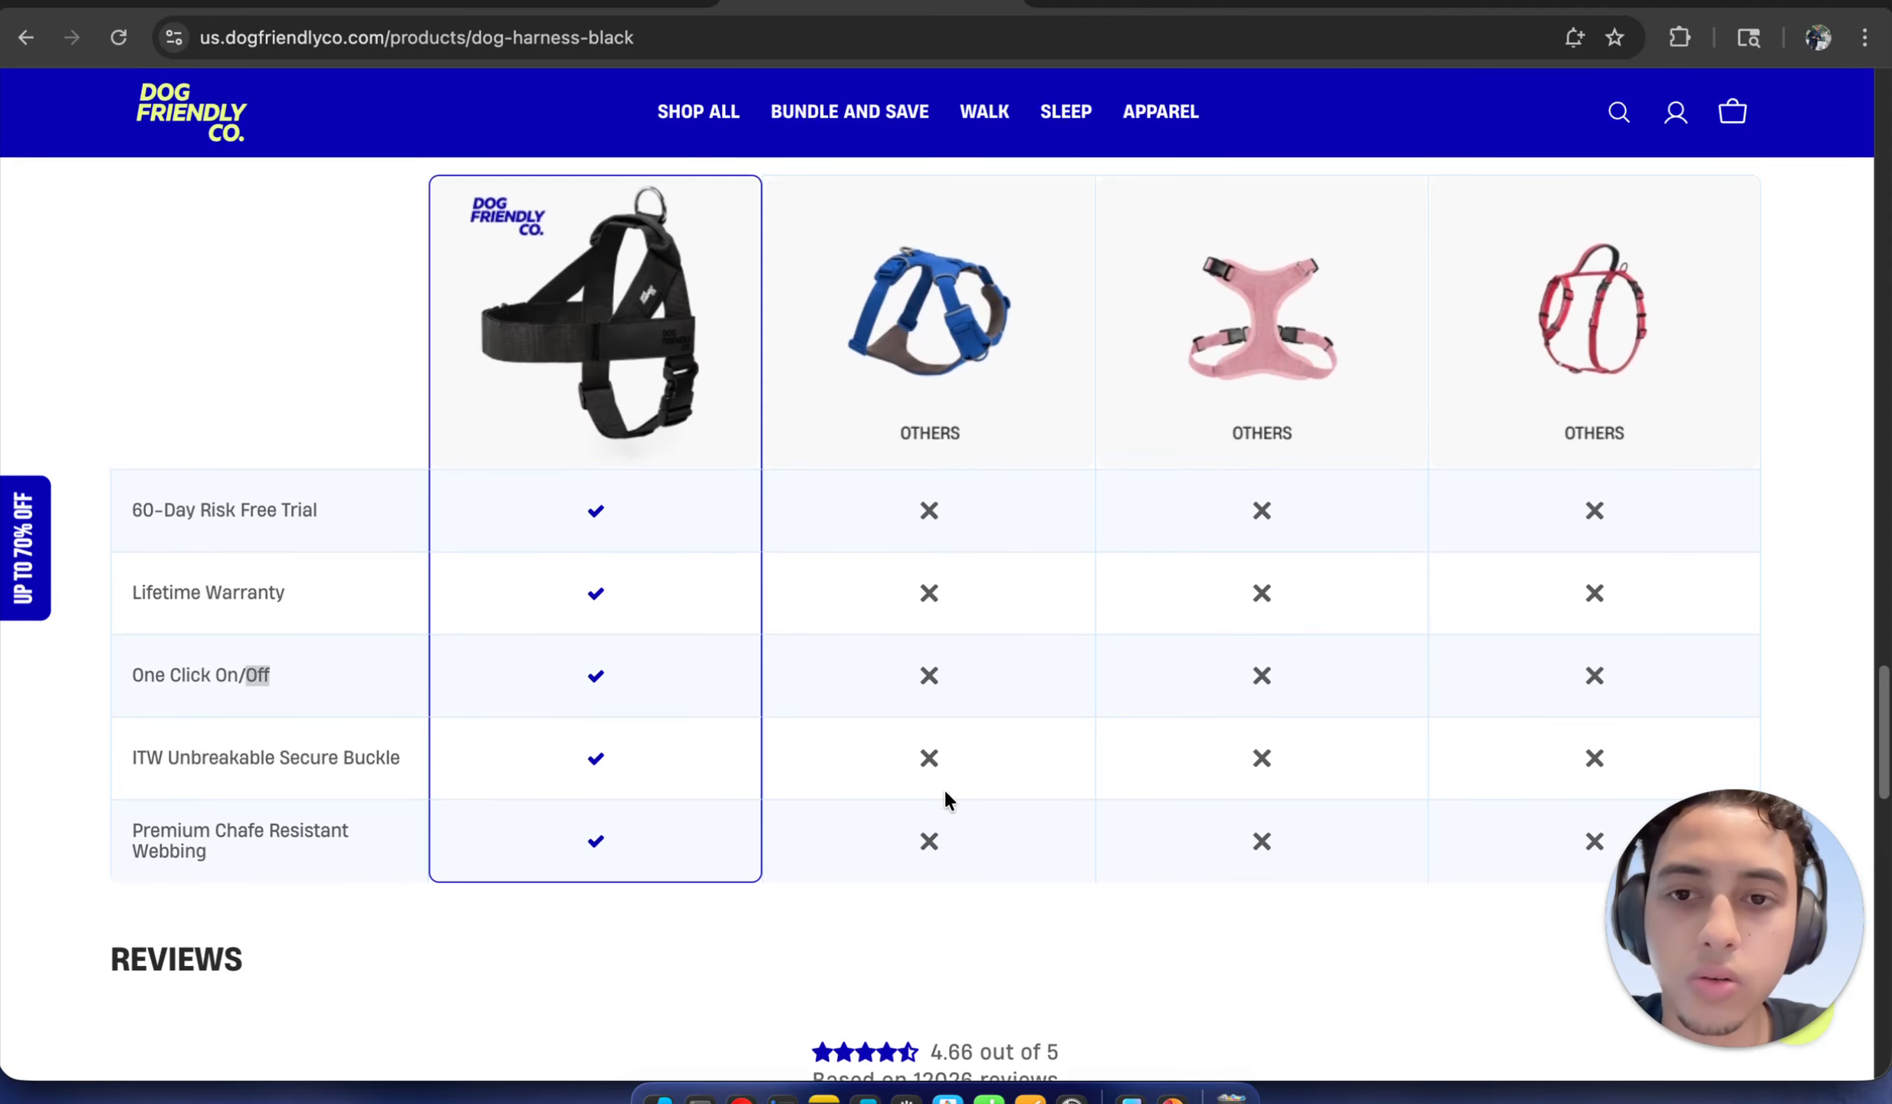
pyautogui.click(1131, 1095)
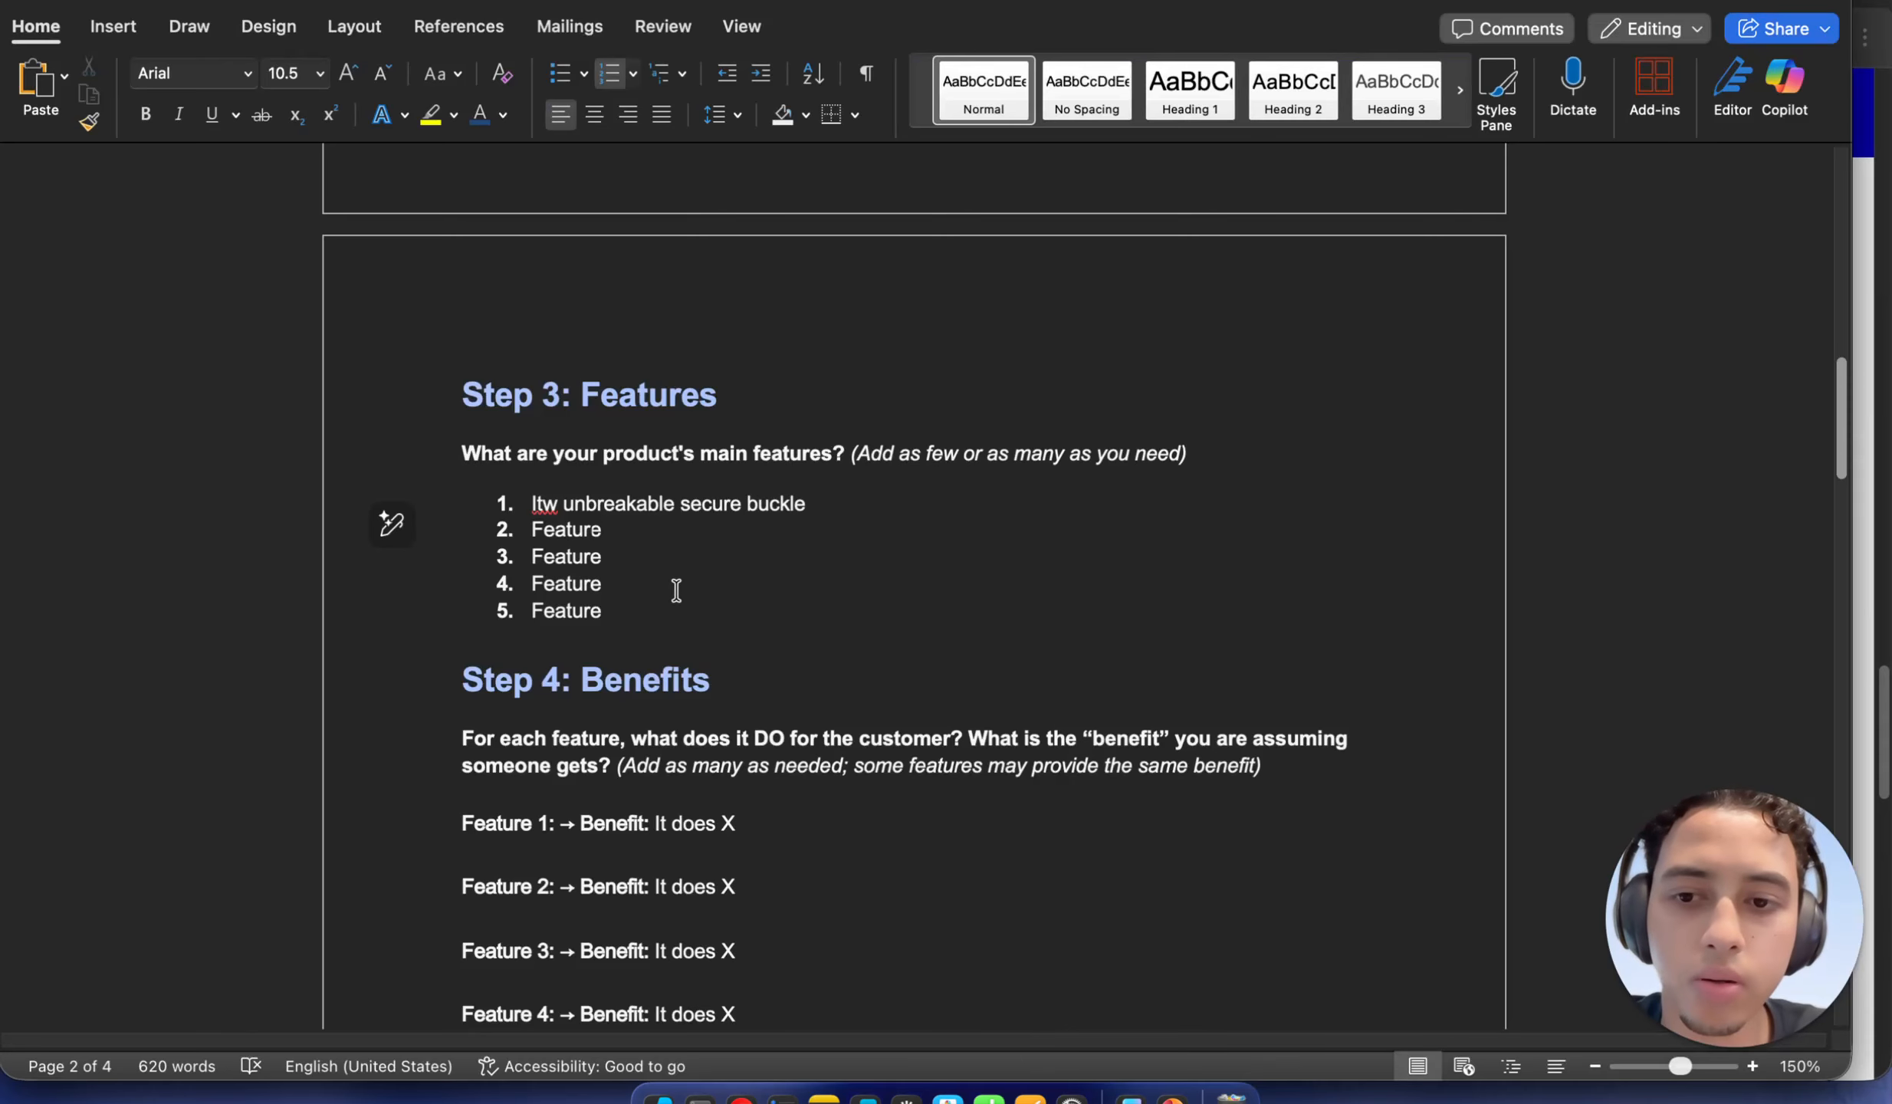
pyautogui.moveTo(633, 537); pyautogui.dragTo(532, 543)
pyautogui.press('BackSpace')
pyautogui.write('A')
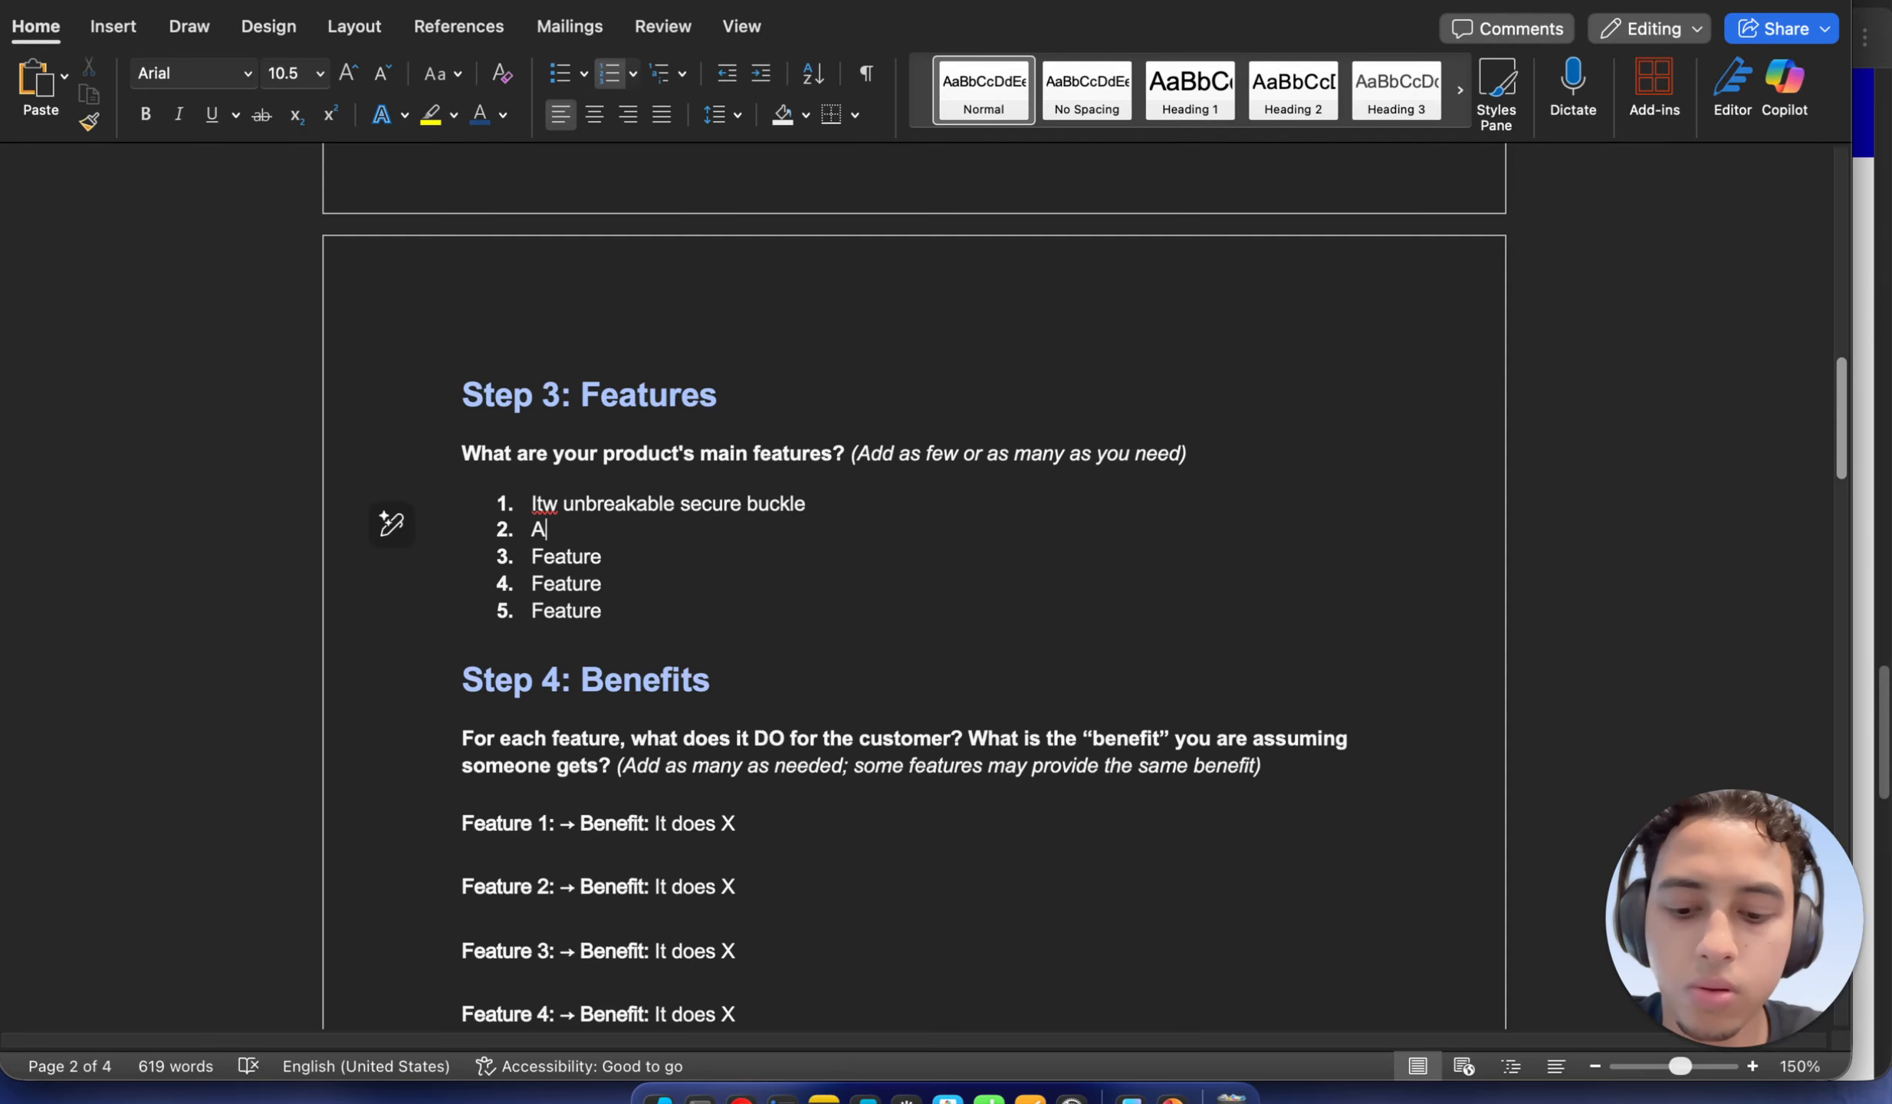
pyautogui.write('djustab')
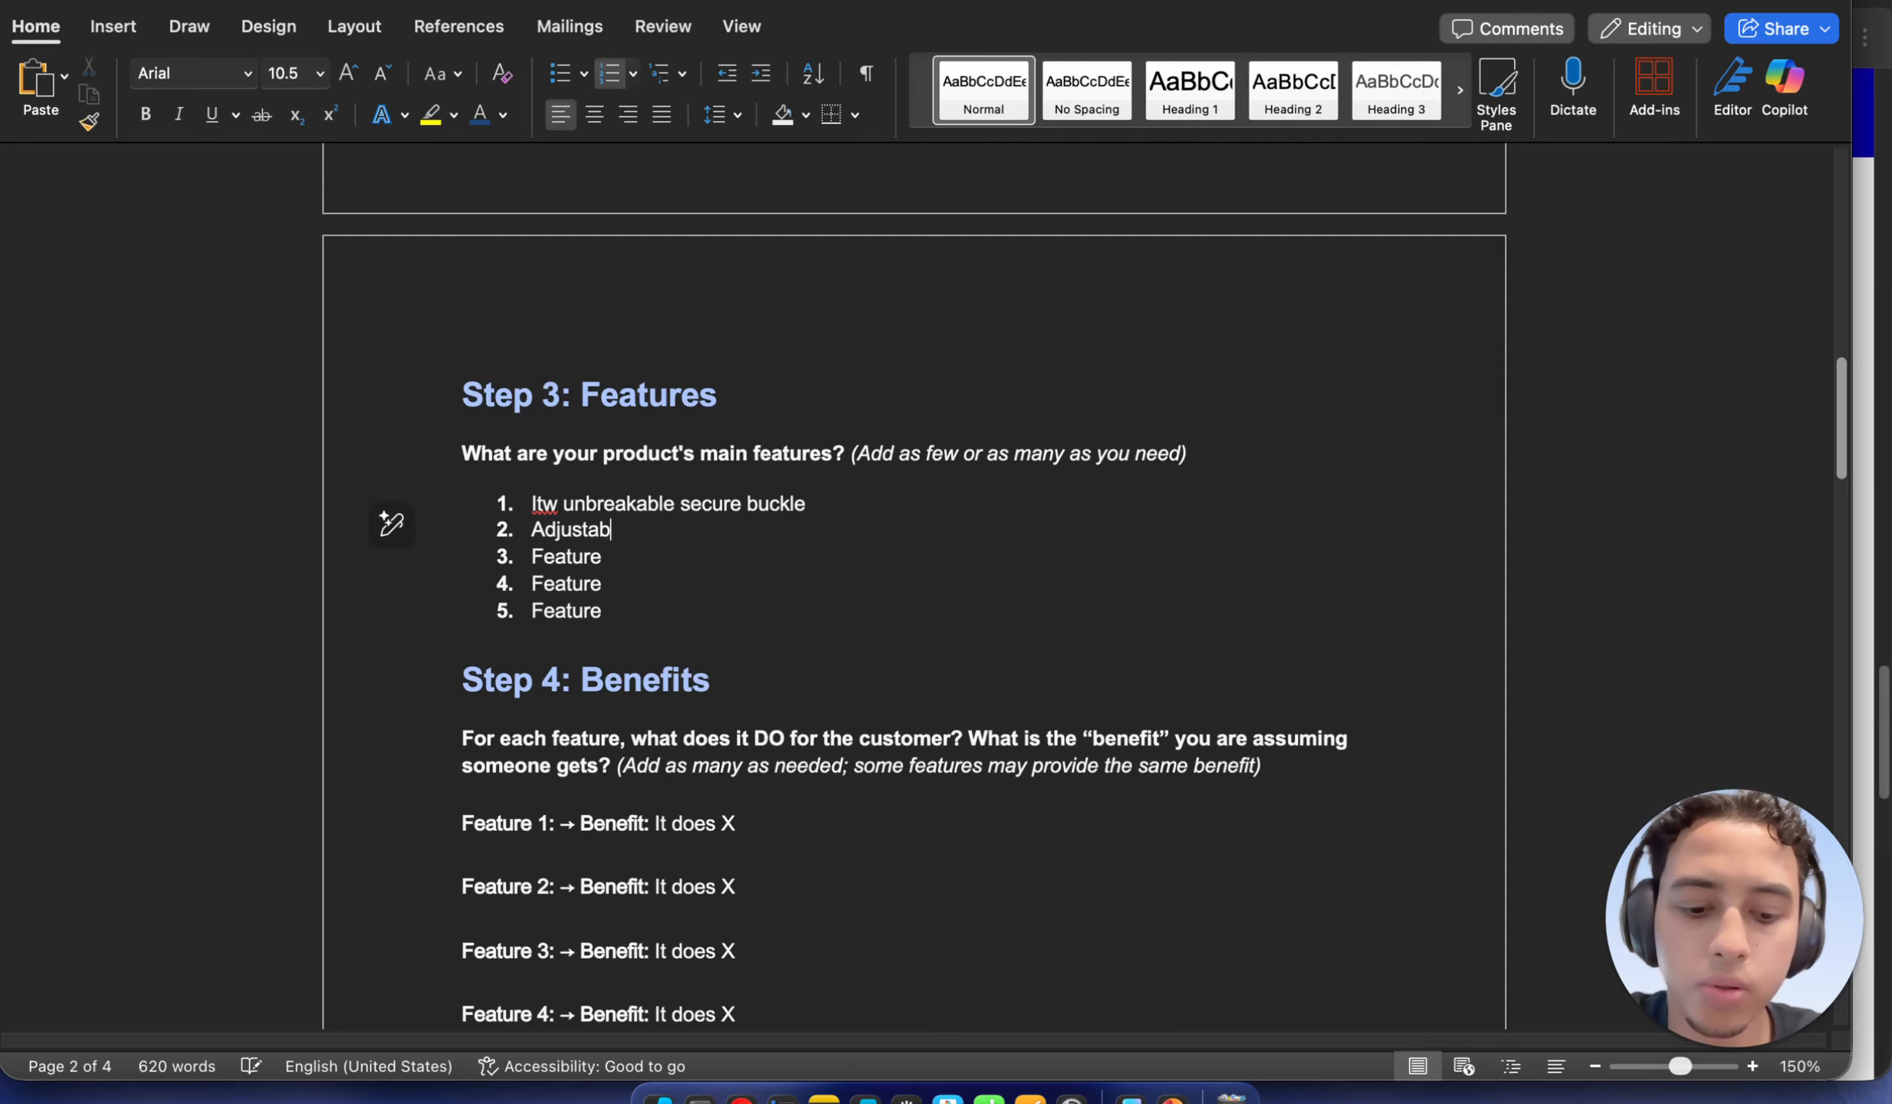
pyautogui.write('le Straps')
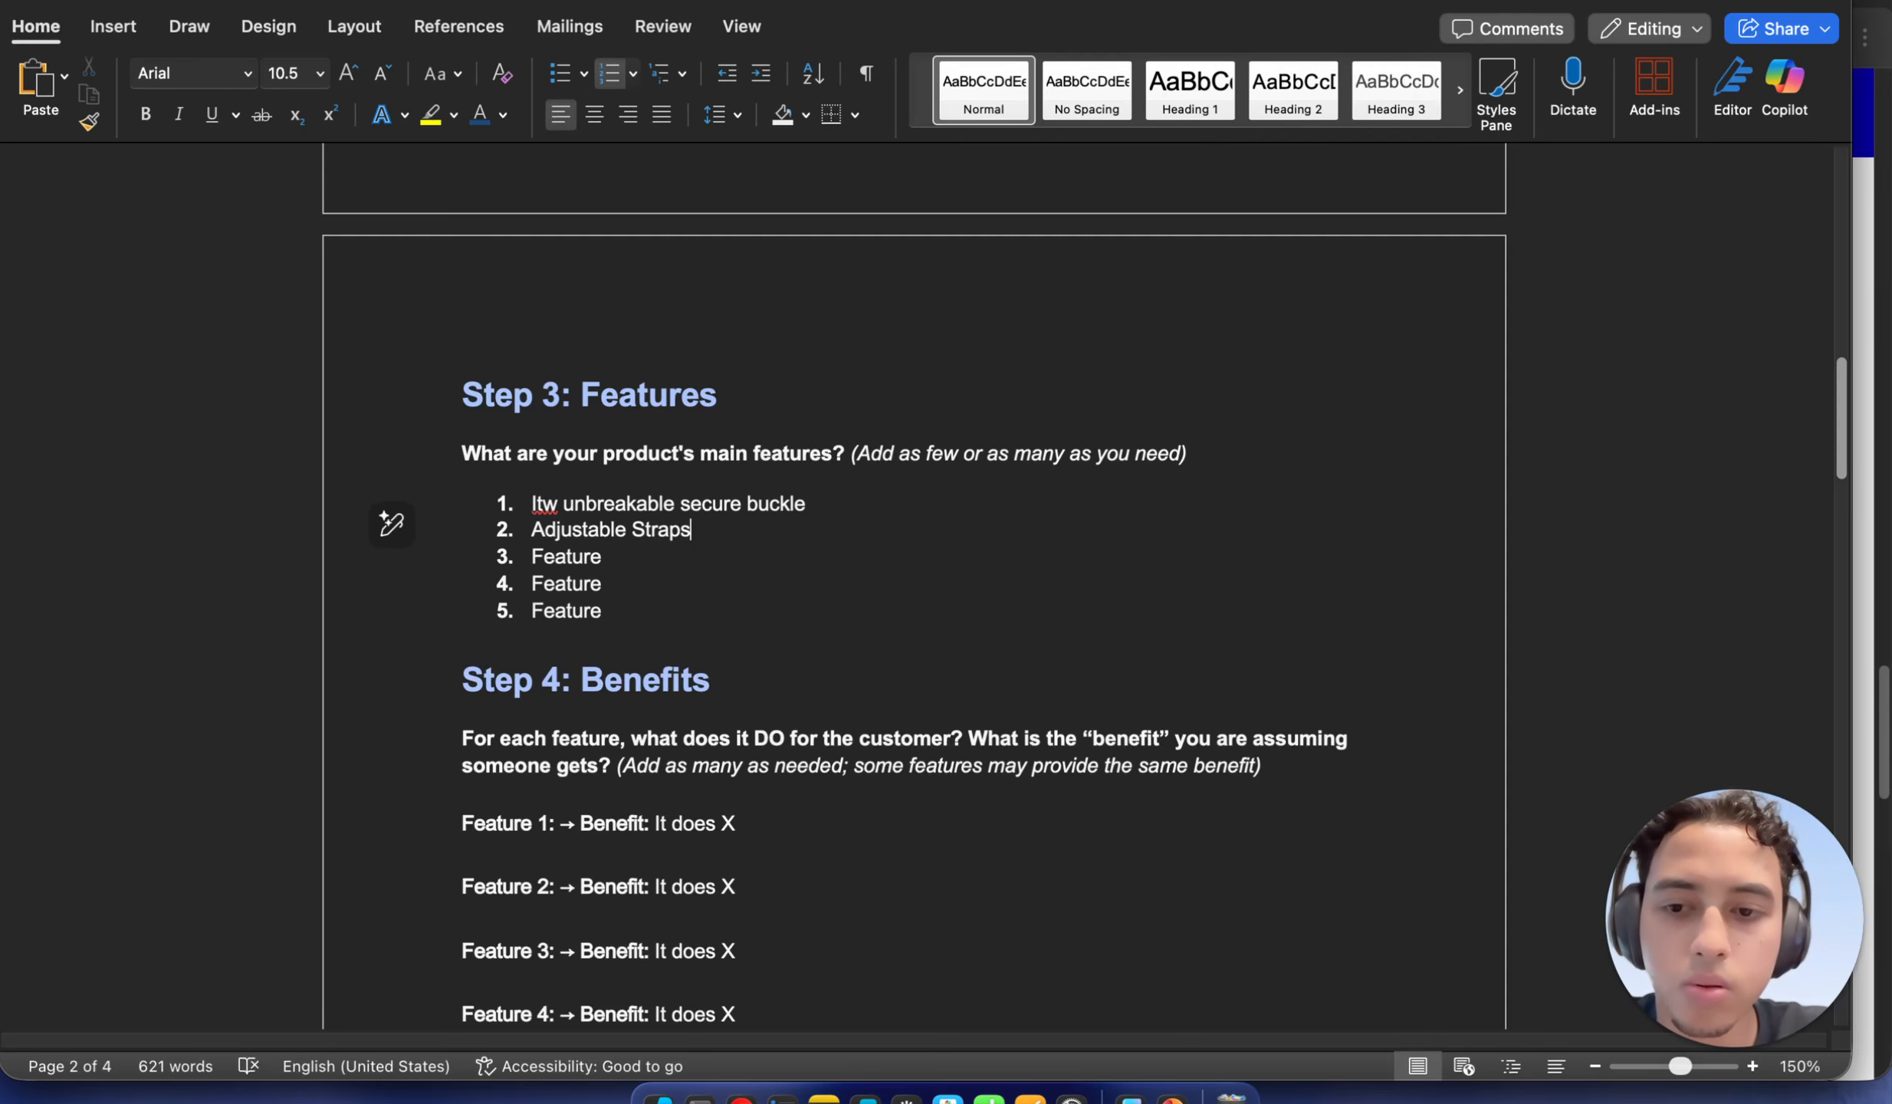
# Switch to Chrome and examine the harness product page up to the Product Details list for further features, highlighting the sturdy grab handle entry
pyautogui.click(744, 1097)
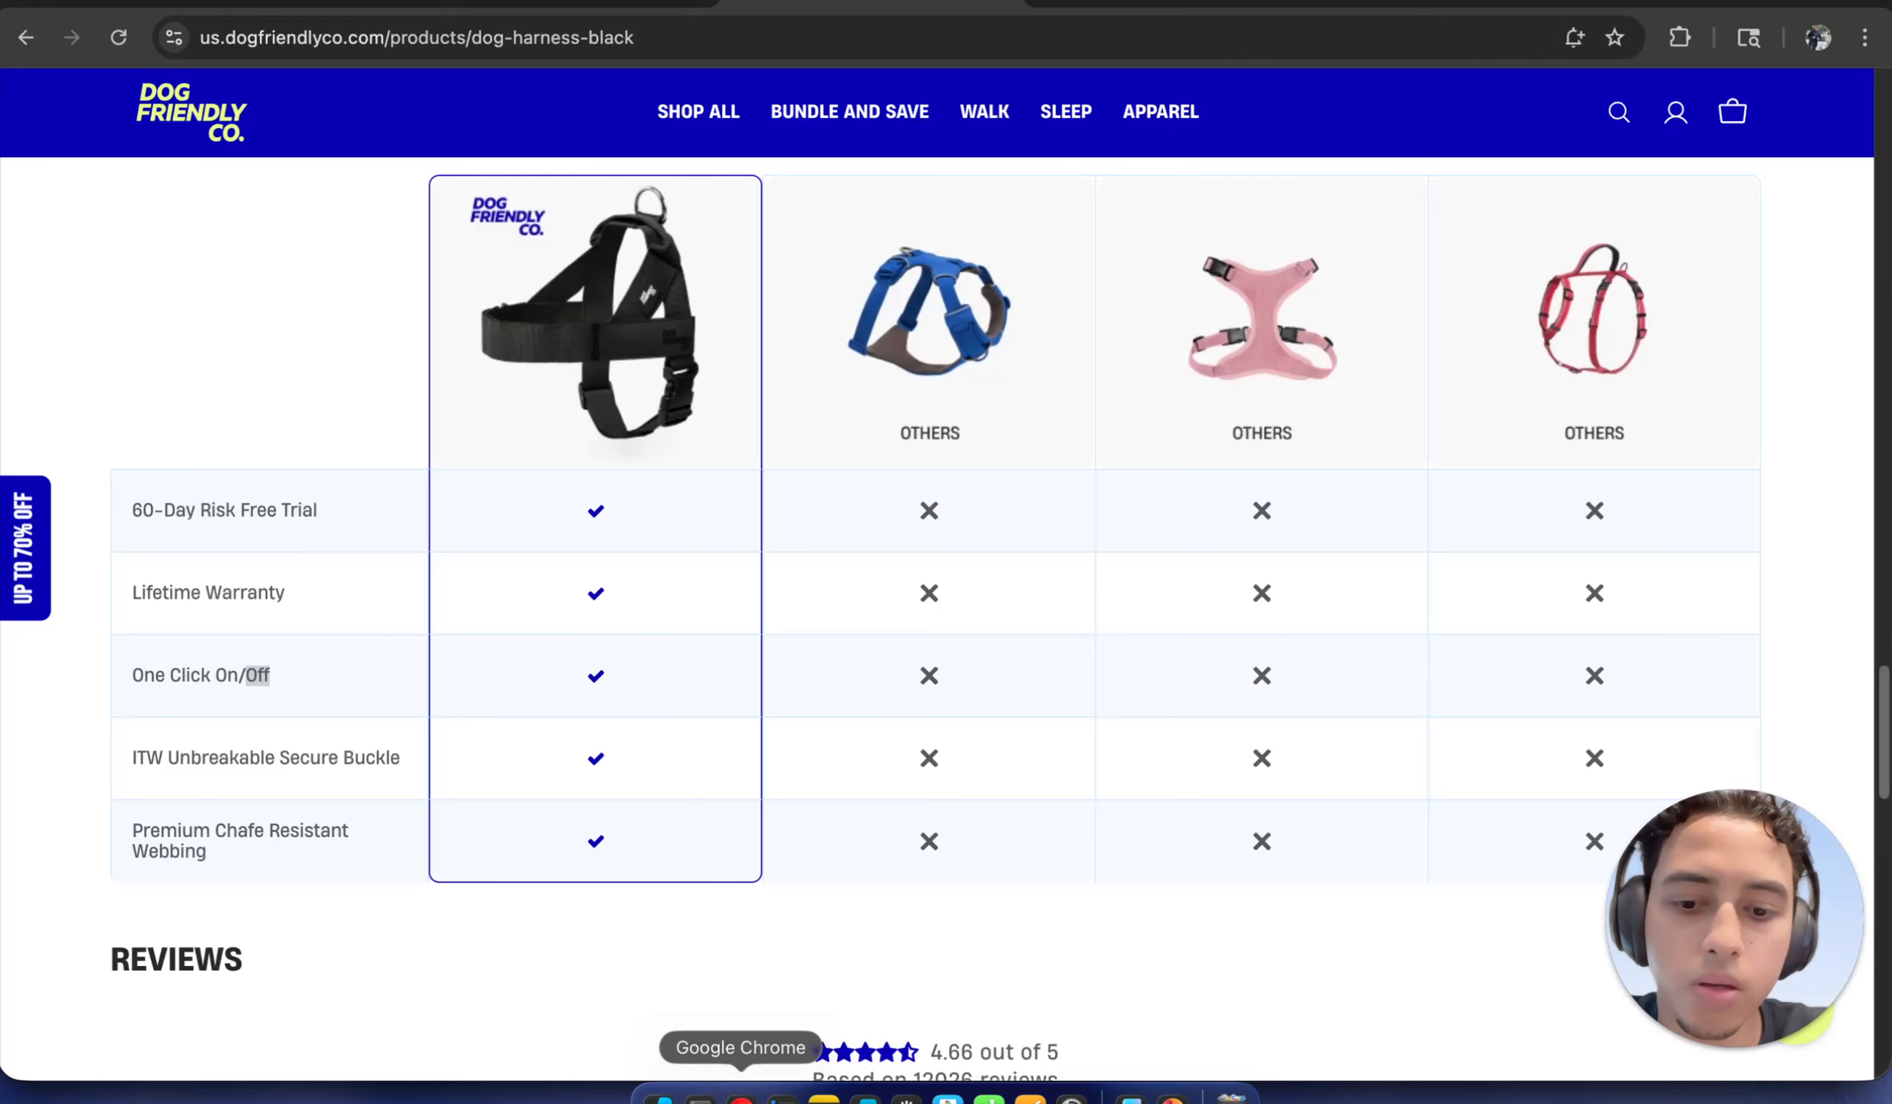
pyautogui.scroll(1, 847, 817)
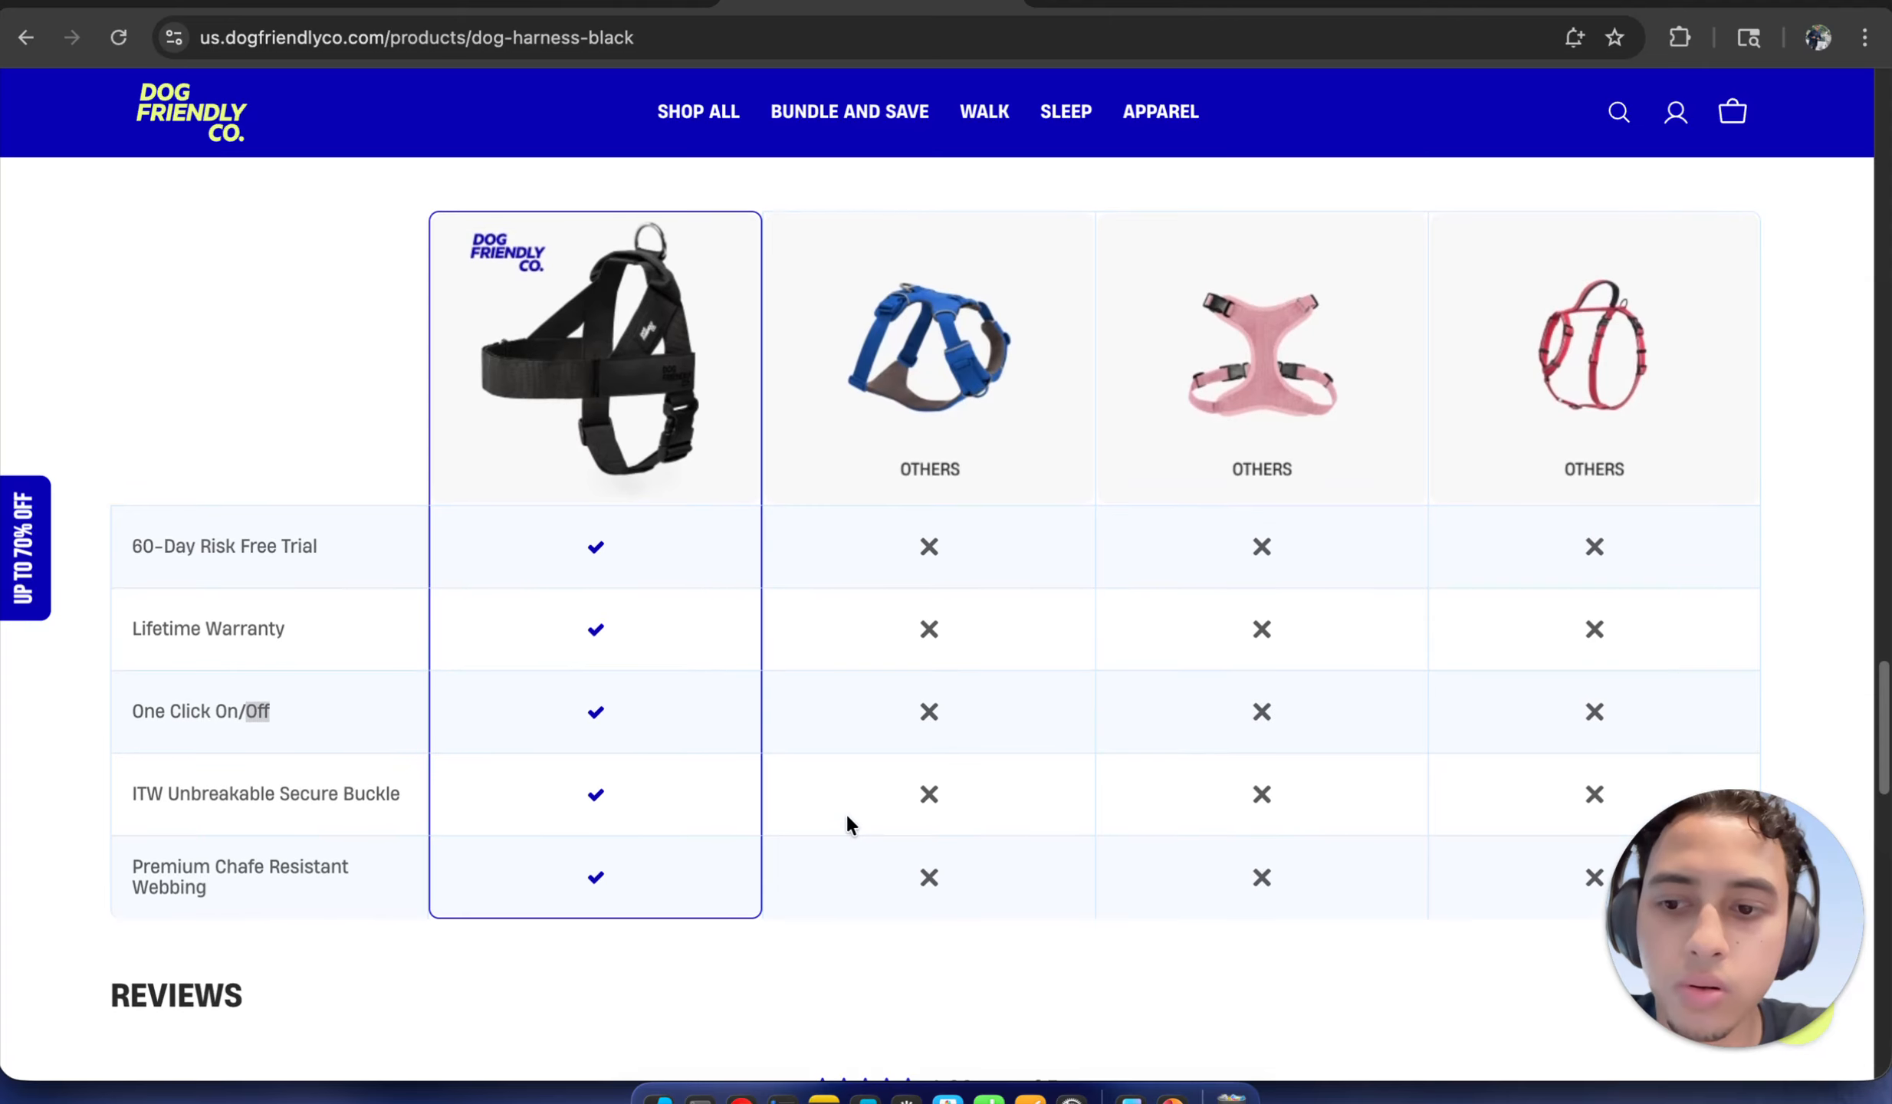
pyautogui.scroll(1, 847, 816)
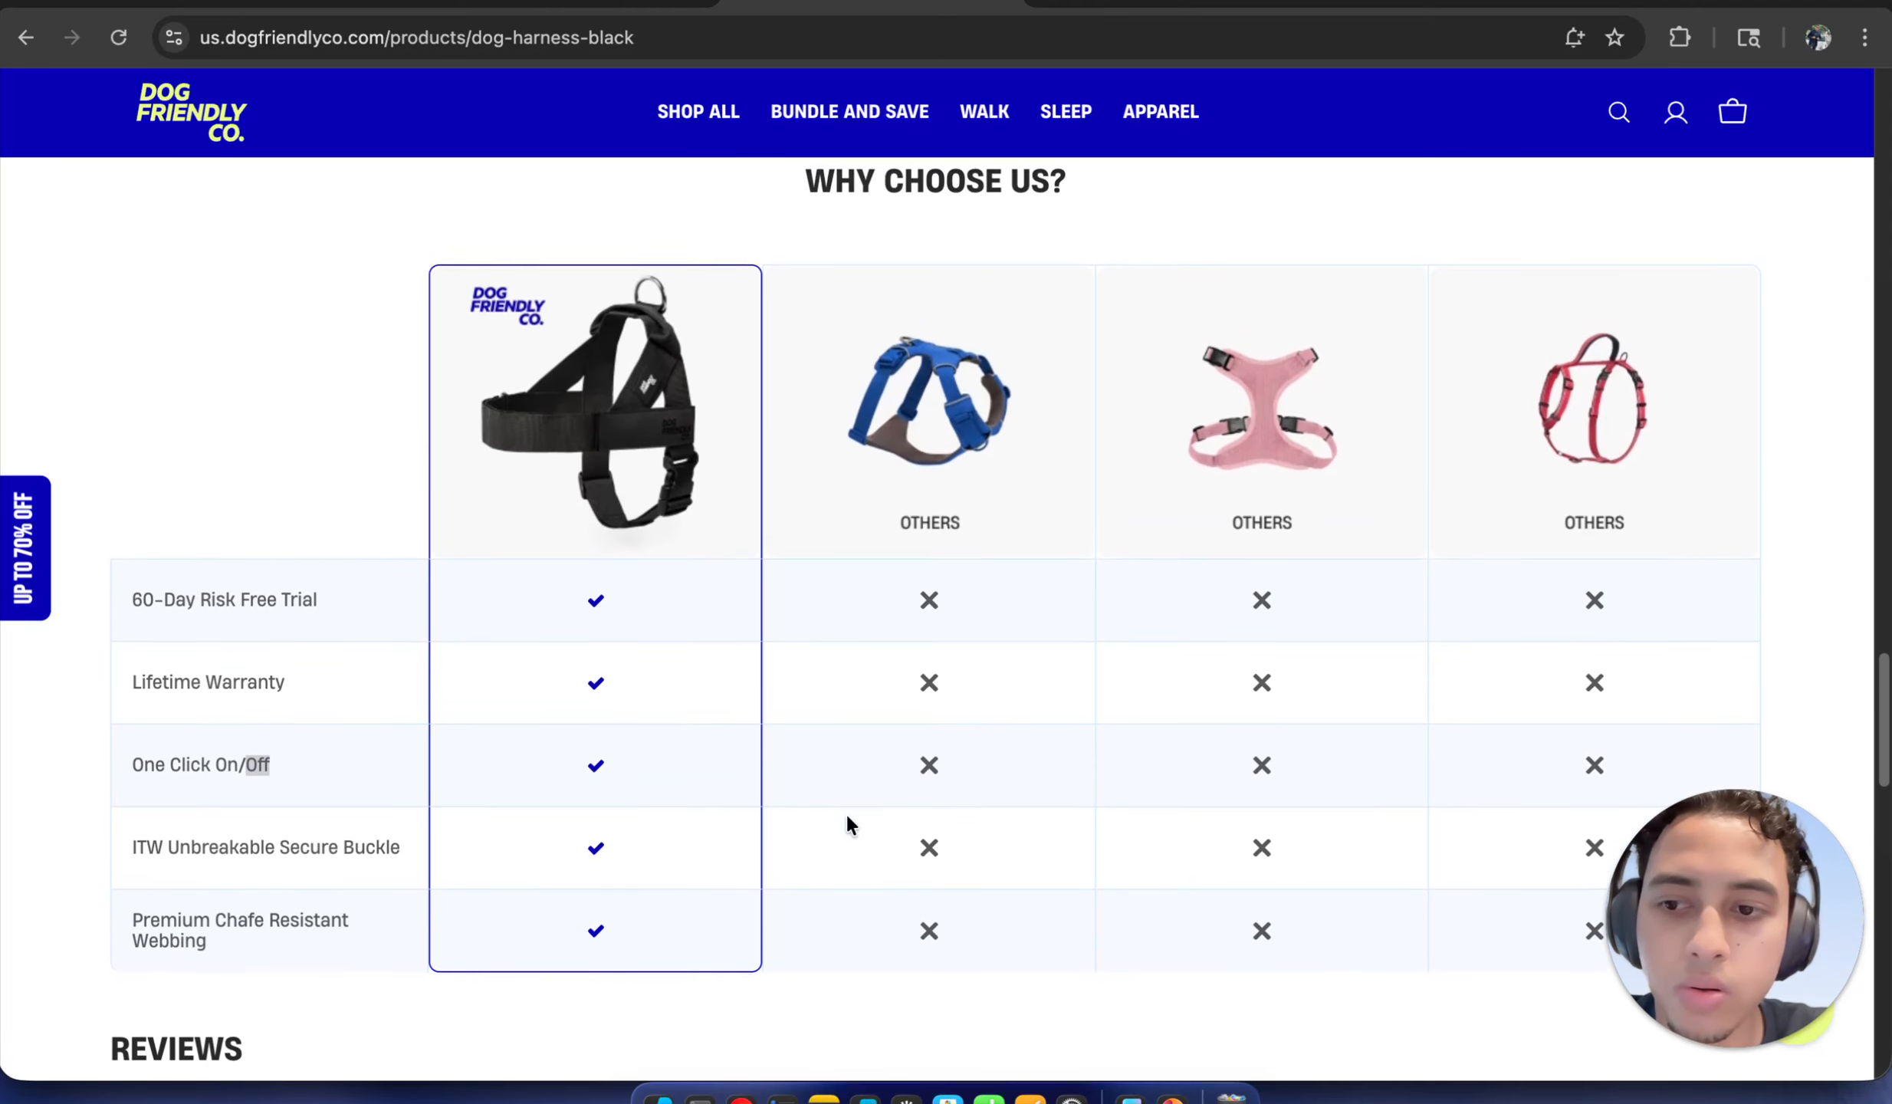
pyautogui.scroll(14, 846, 812)
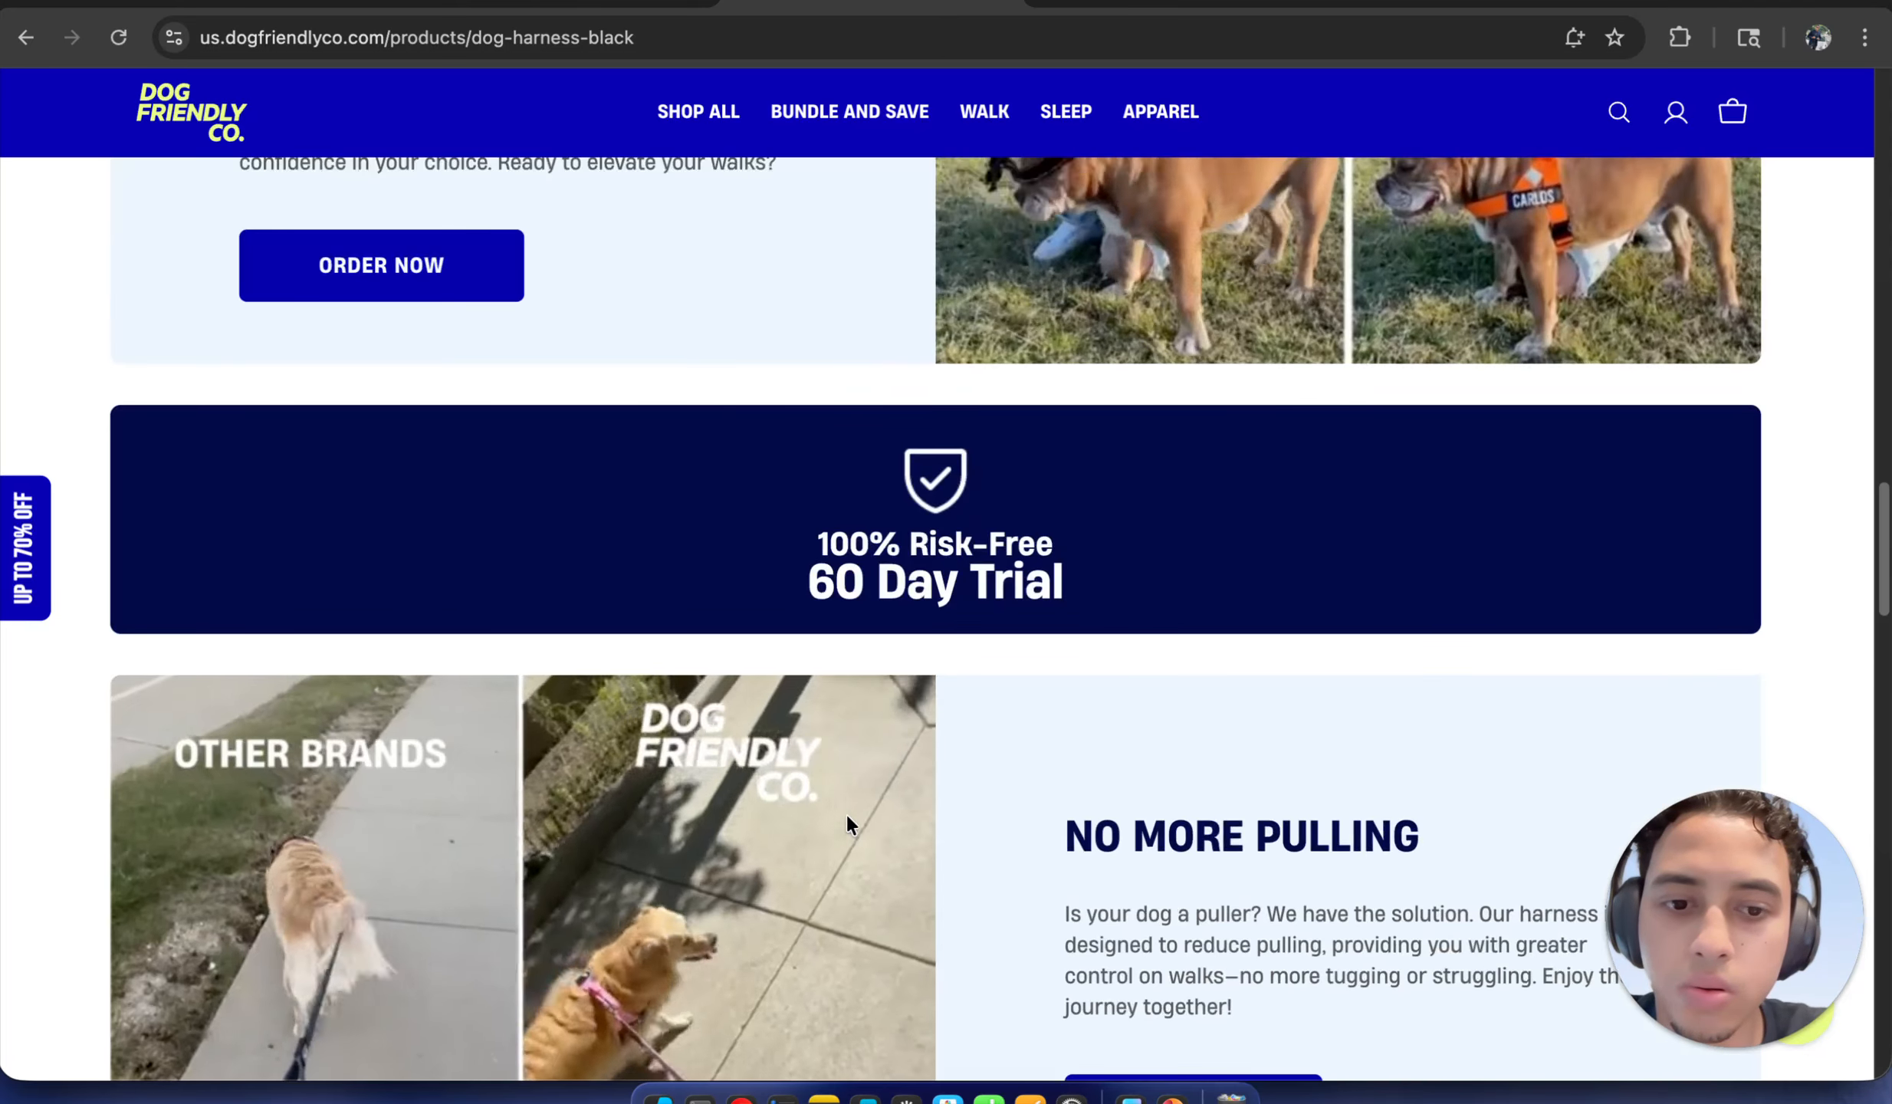
pyautogui.scroll(4, 848, 825)
pyautogui.scroll(3, 850, 824)
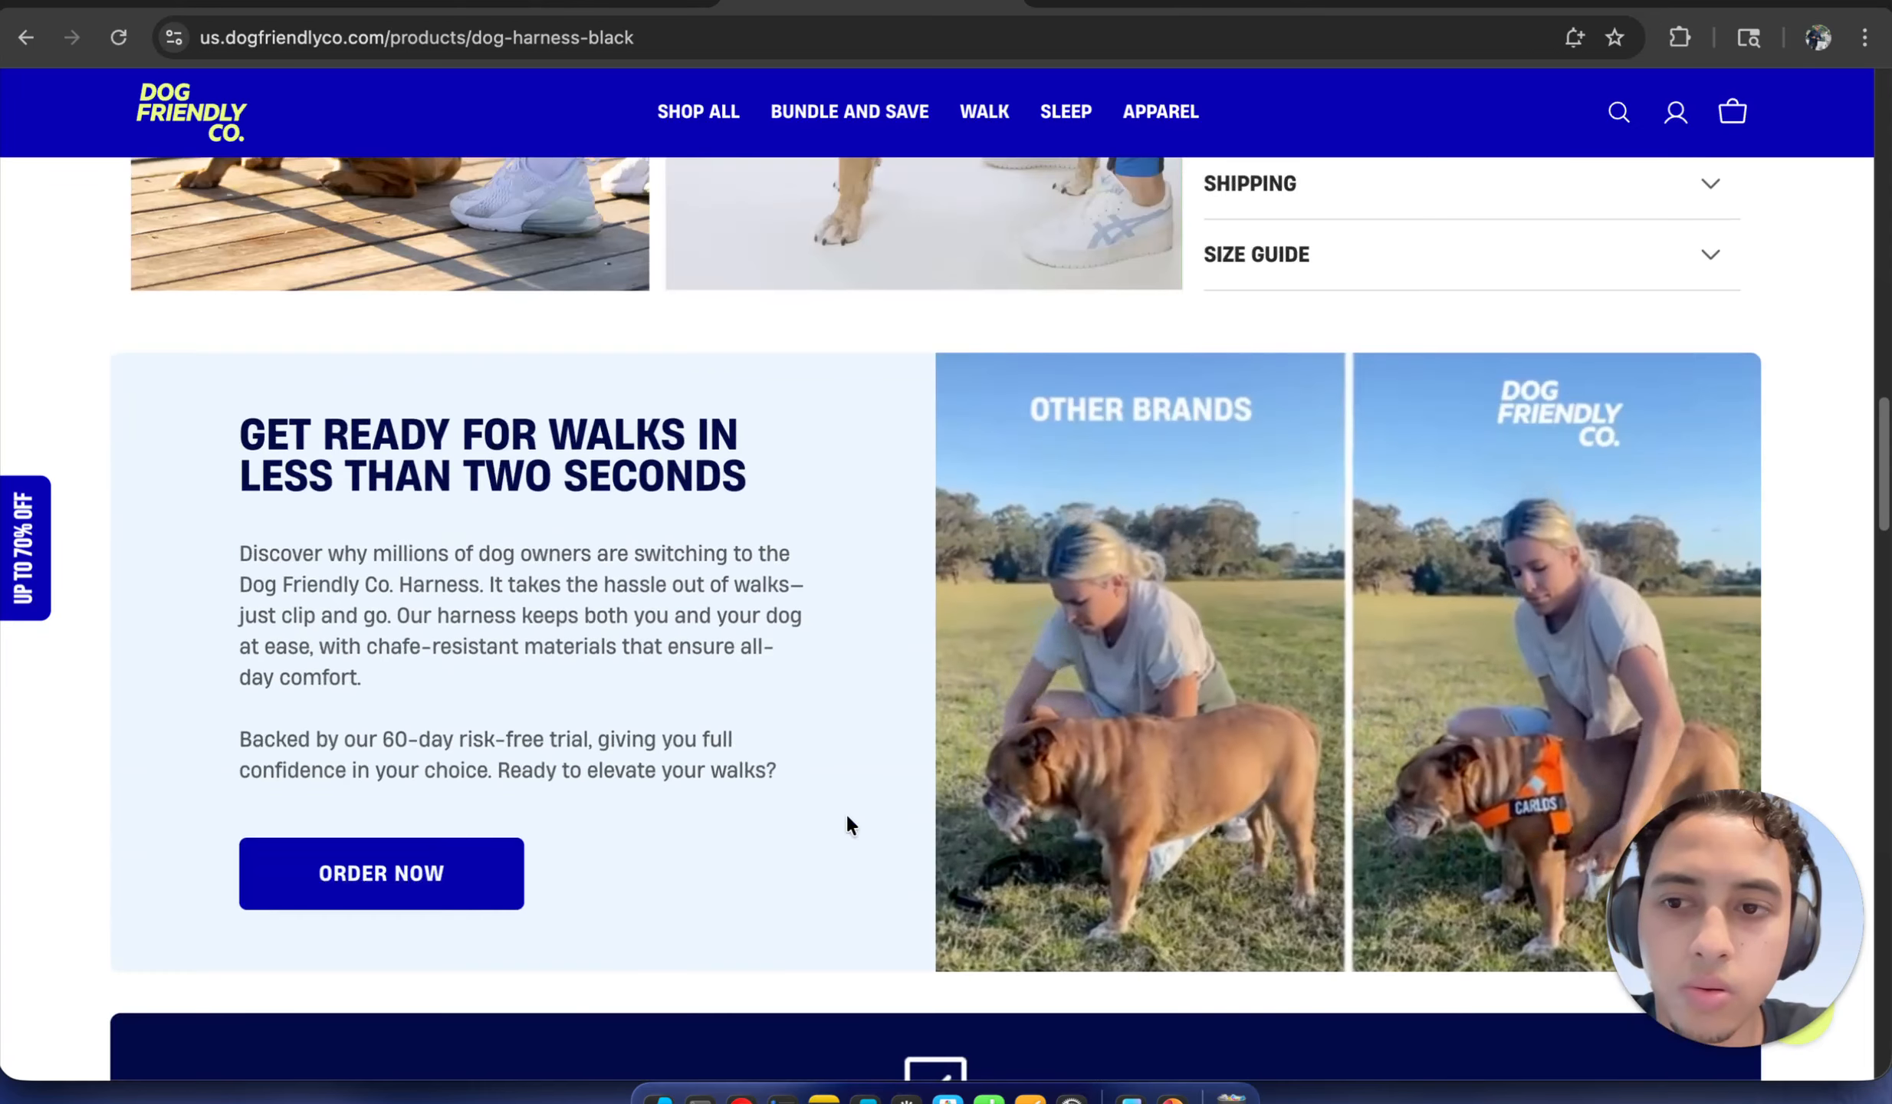
pyautogui.scroll(3, 850, 824)
pyautogui.scroll(4, 847, 824)
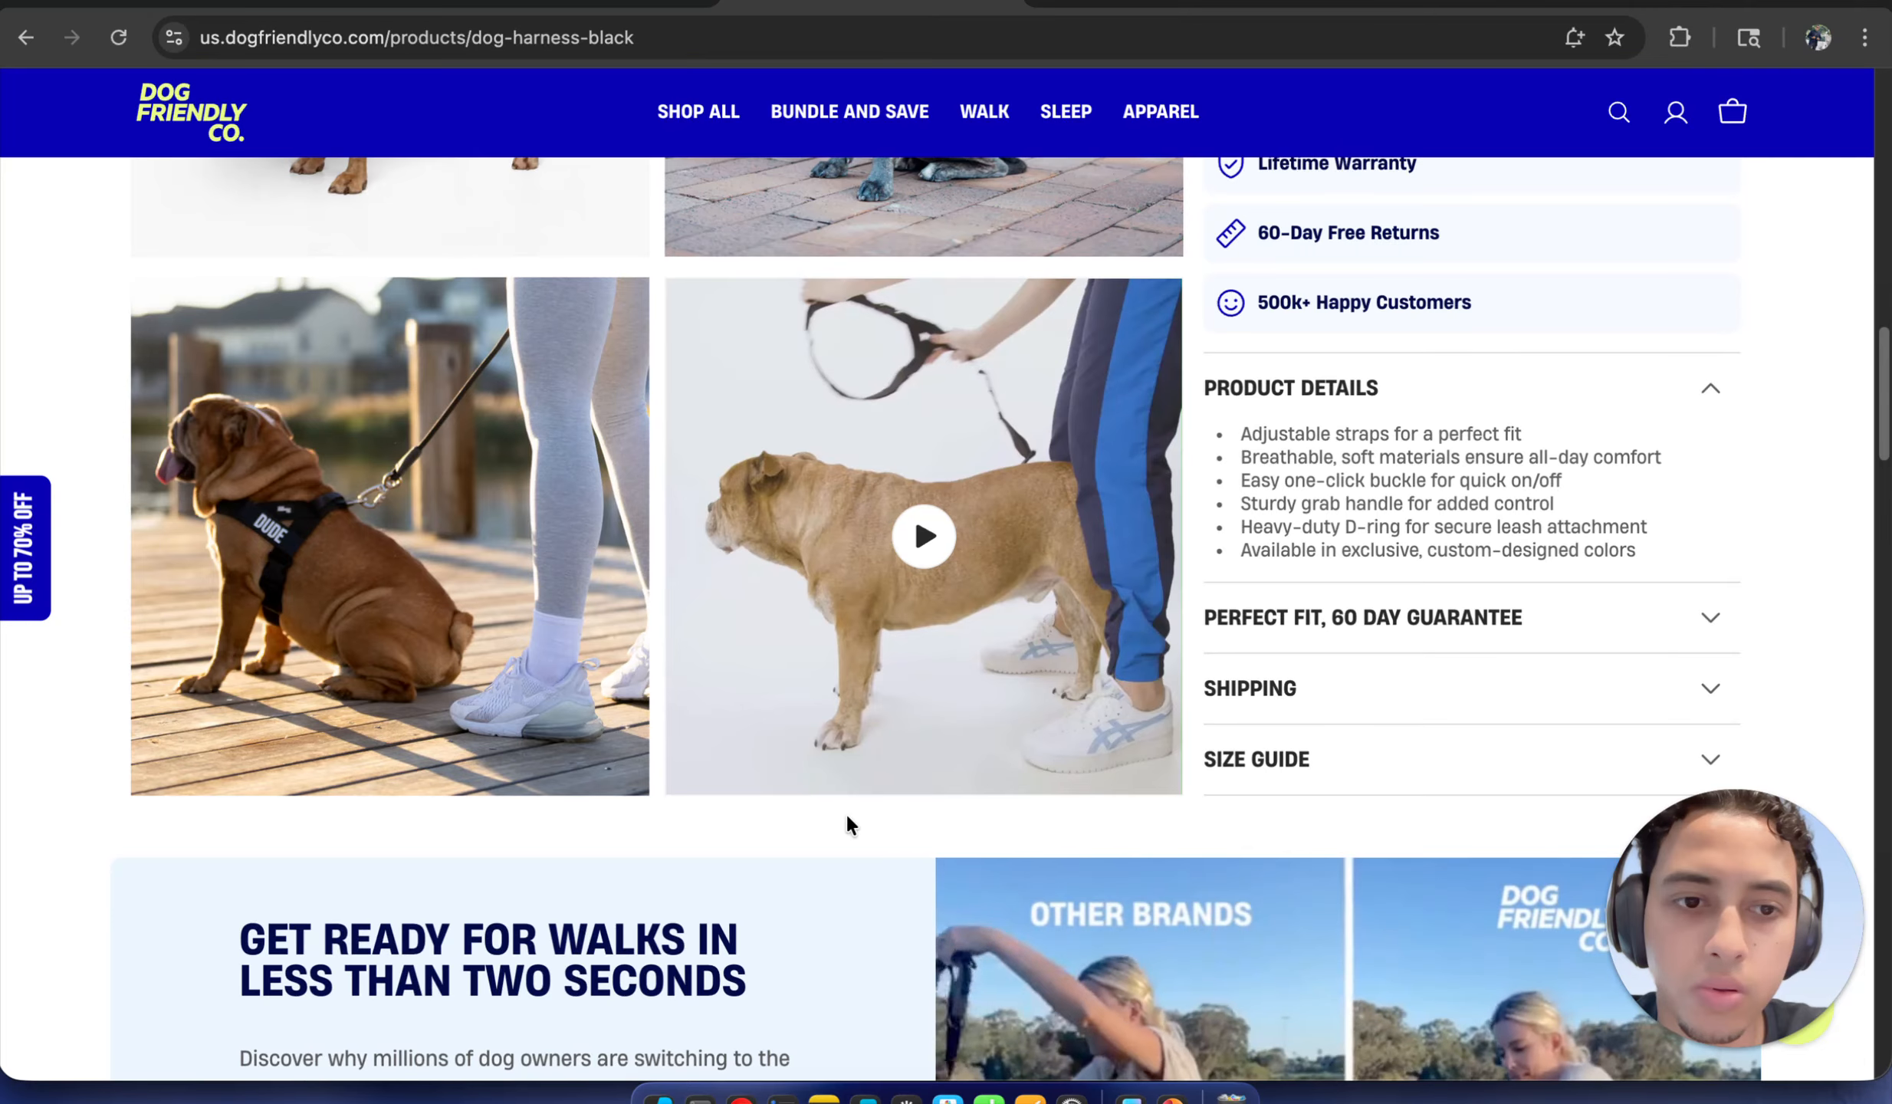
pyautogui.scroll(1, 846, 816)
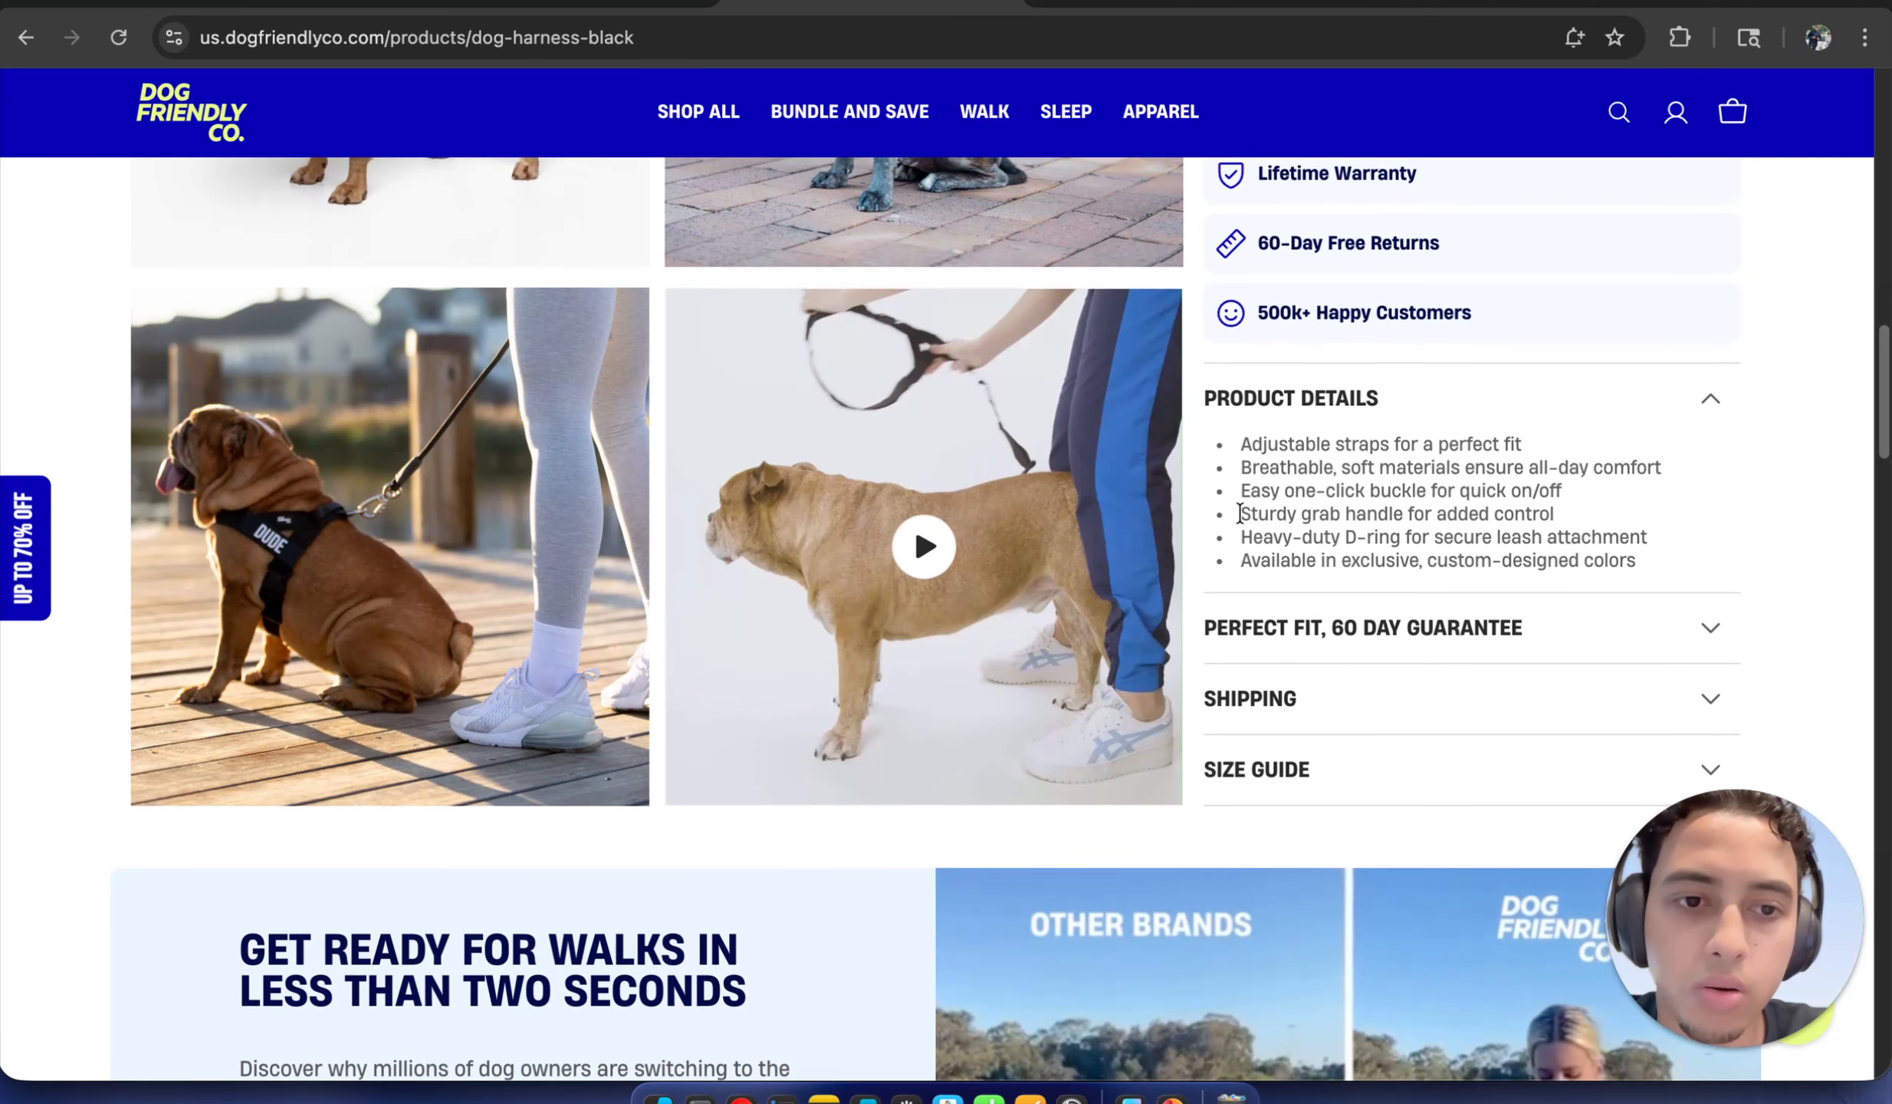
pyautogui.moveTo(1240, 514); pyautogui.dragTo(1343, 513)
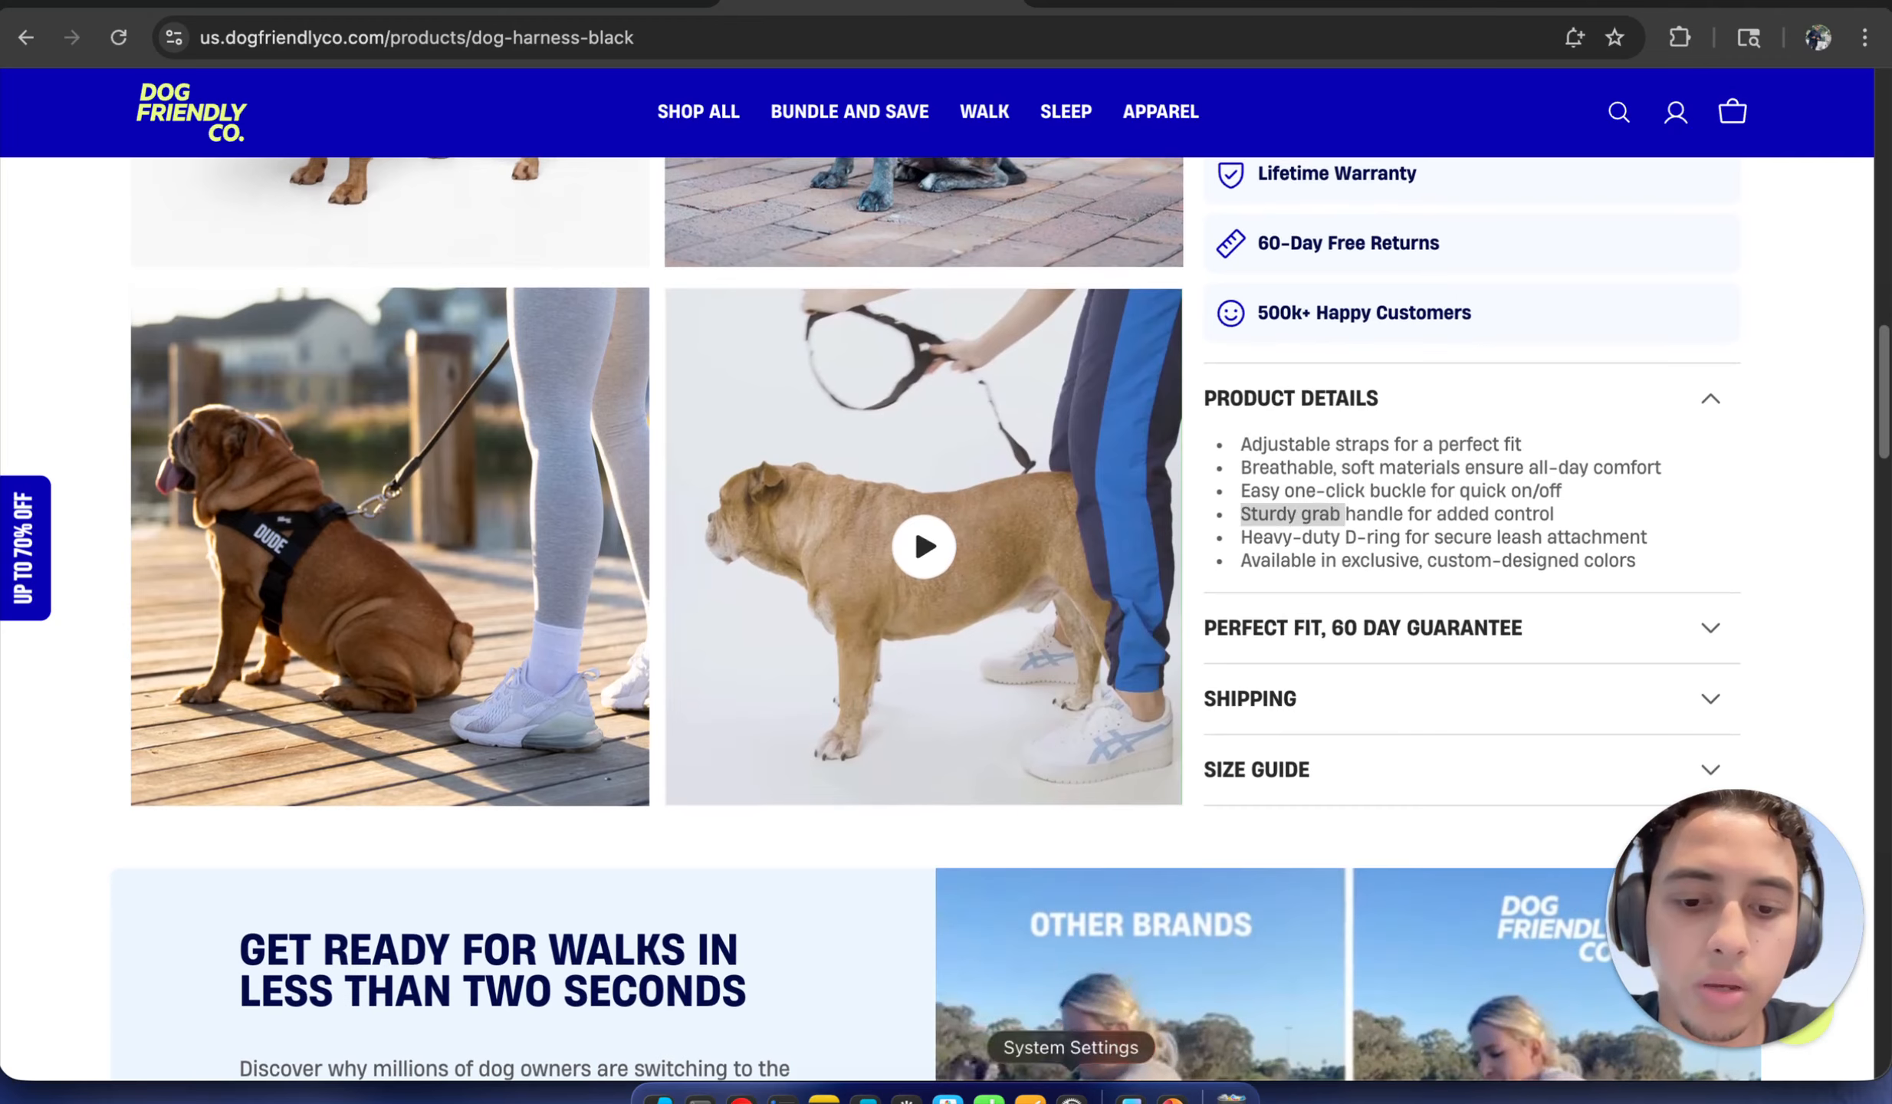
# Return to the Word document and replace the third feature placeholder with "Sturdy grab handle"
pyautogui.click(1131, 1098)
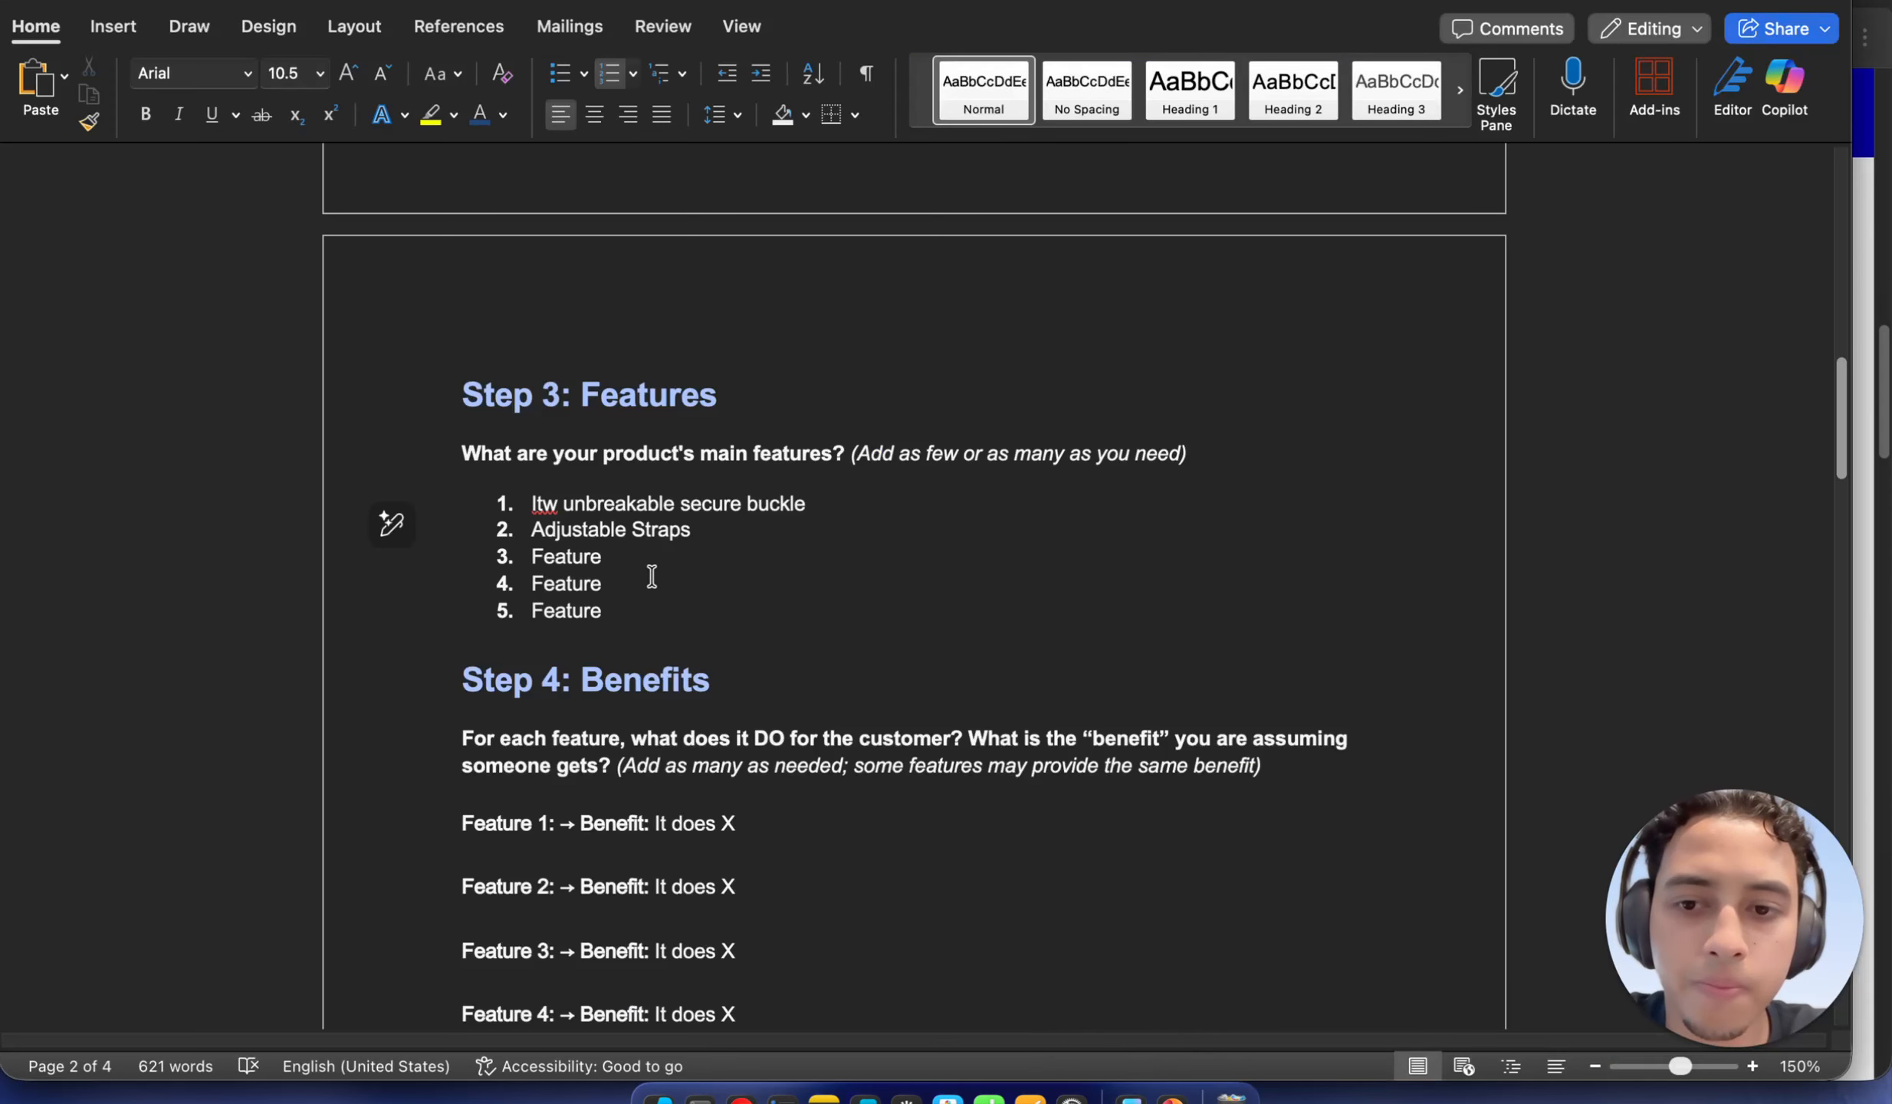
pyautogui.moveTo(649, 557); pyautogui.dragTo(549, 563)
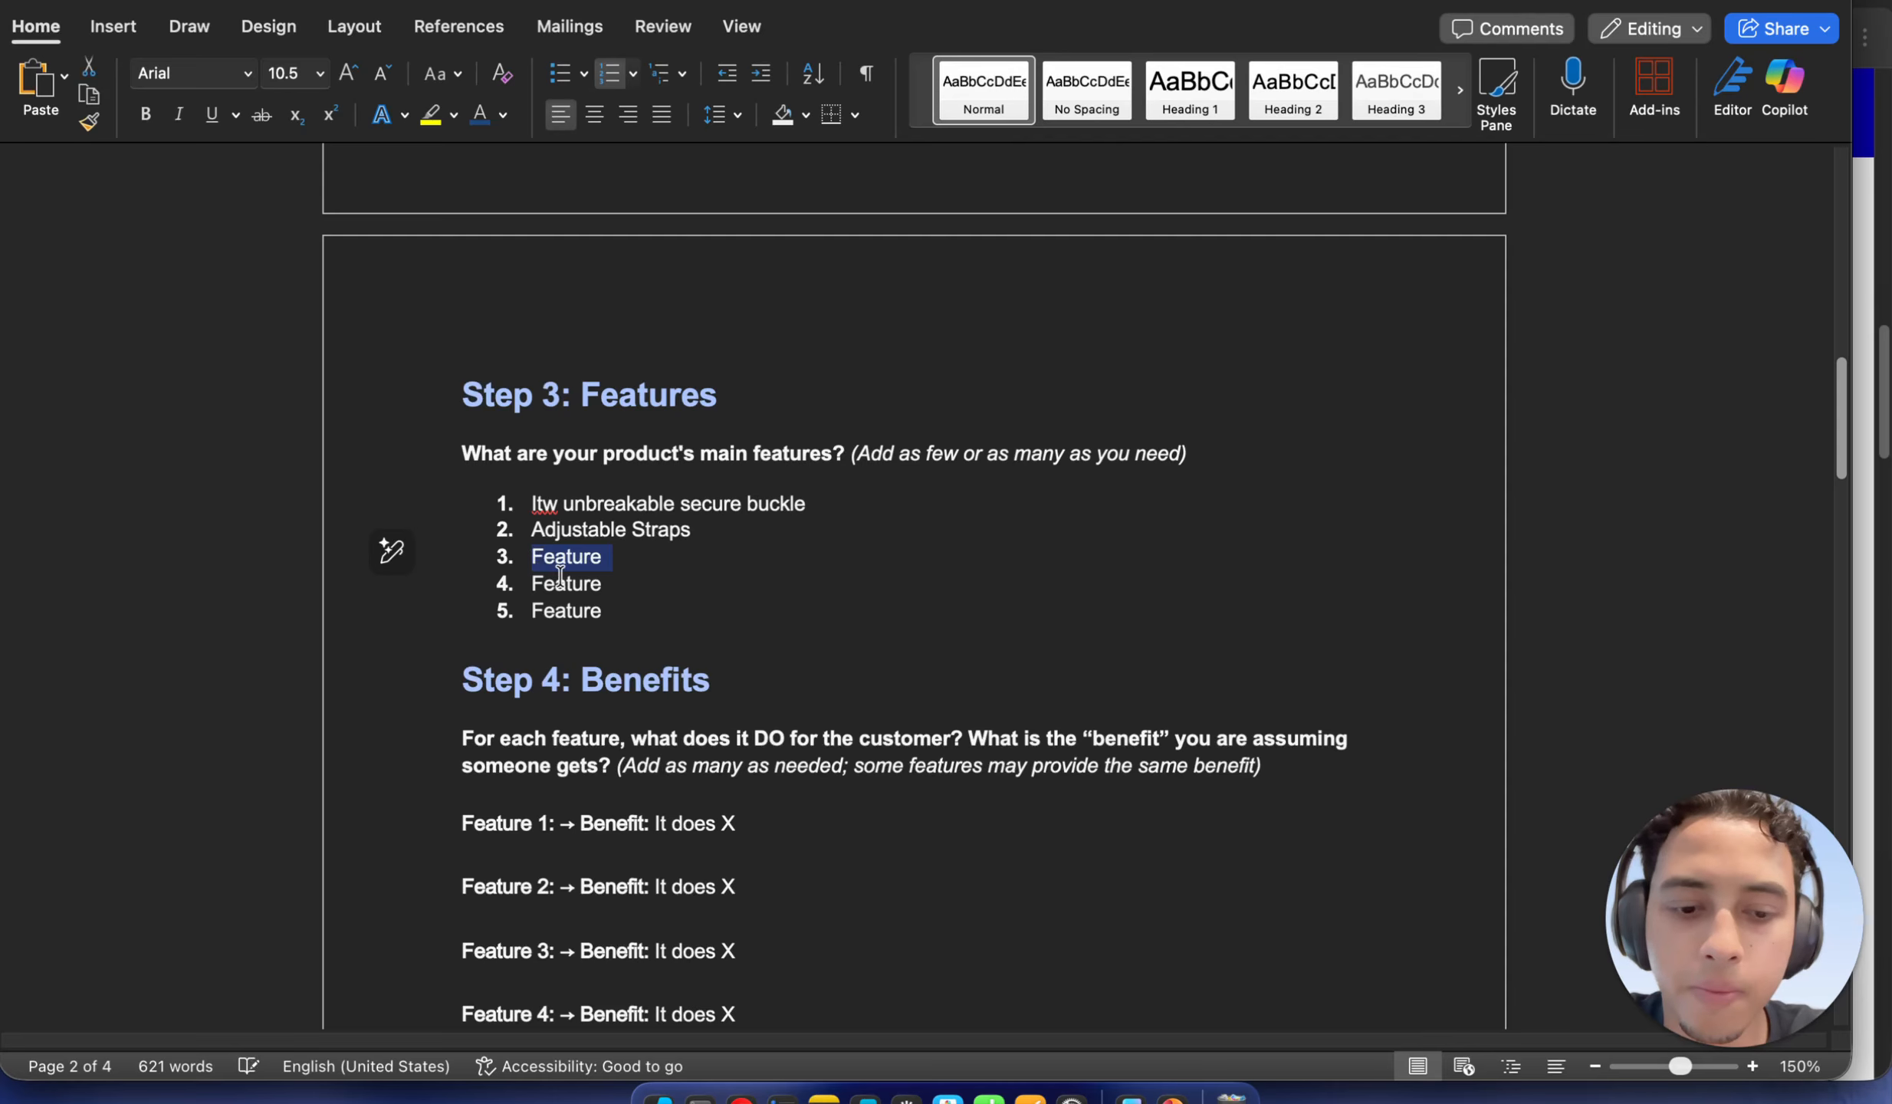
pyautogui.press('BackSpace')
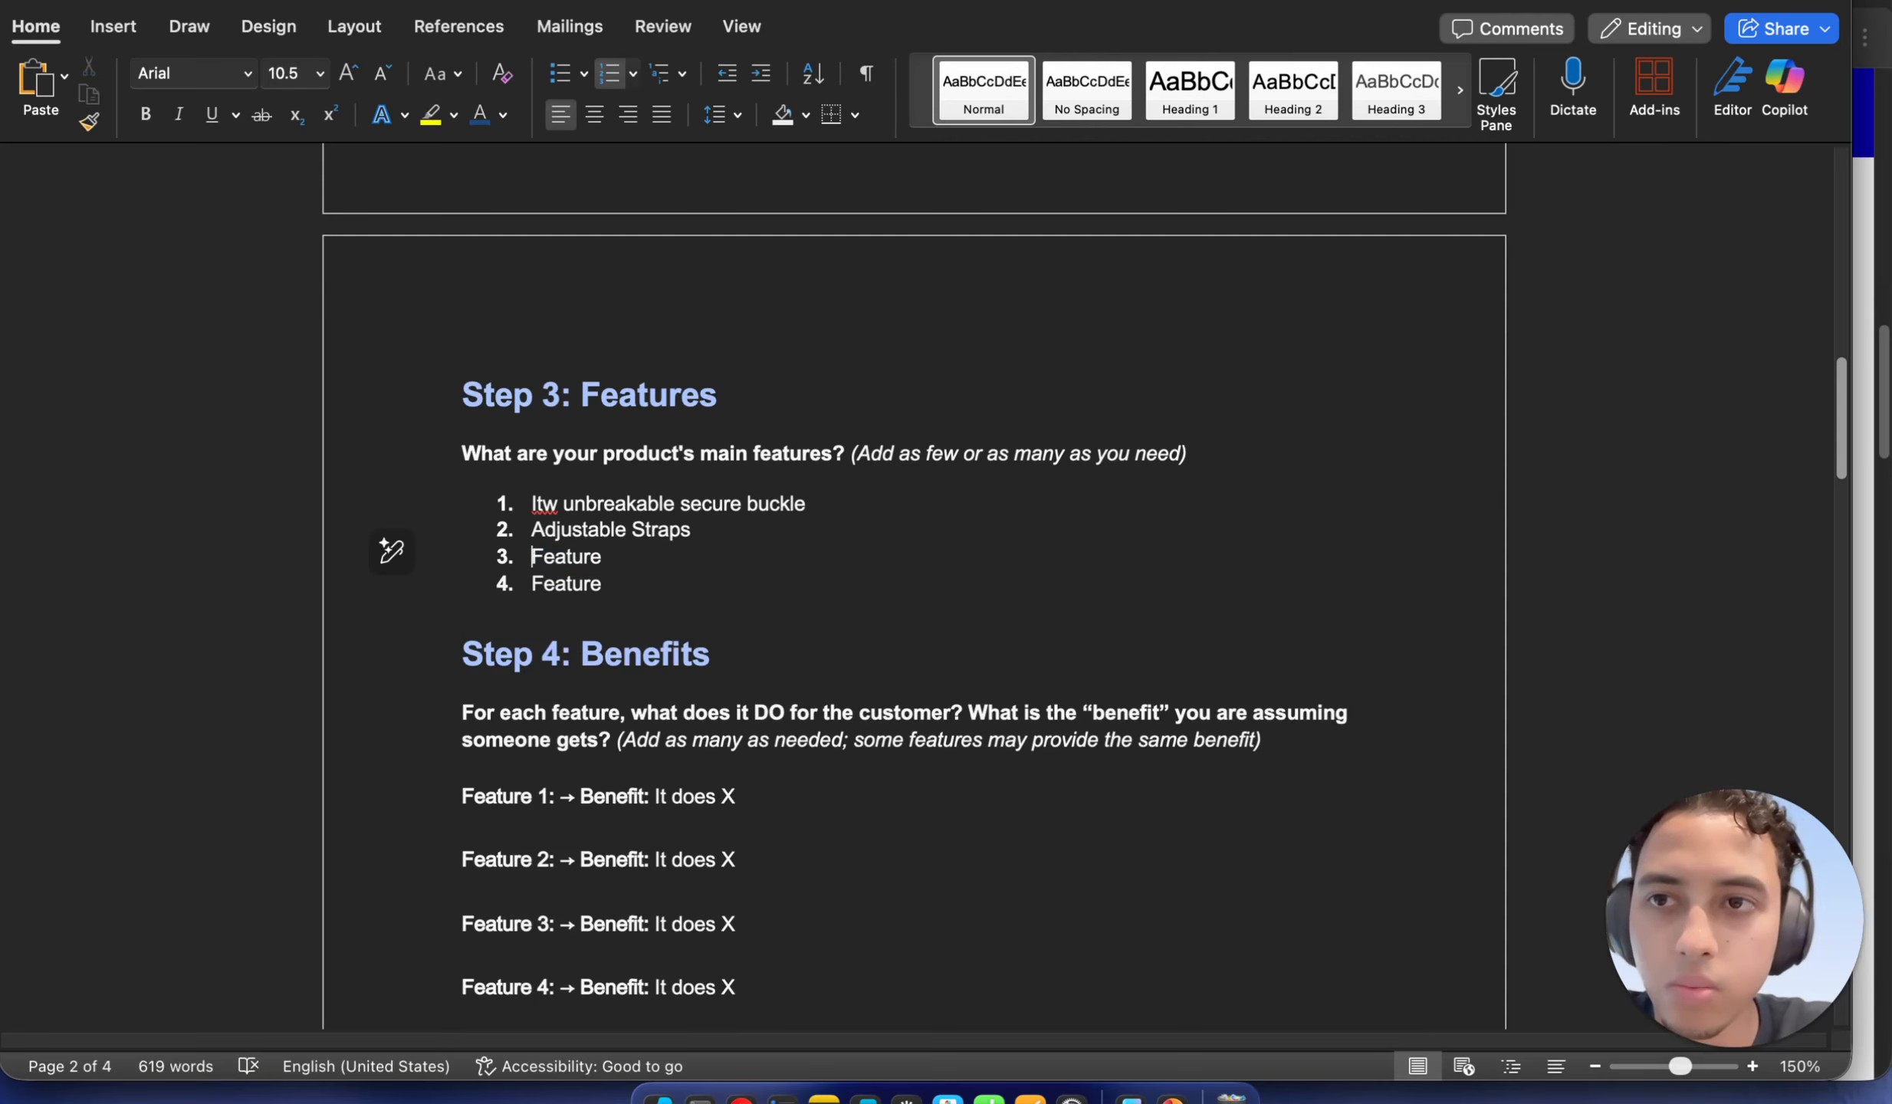
pyautogui.press('super+z')
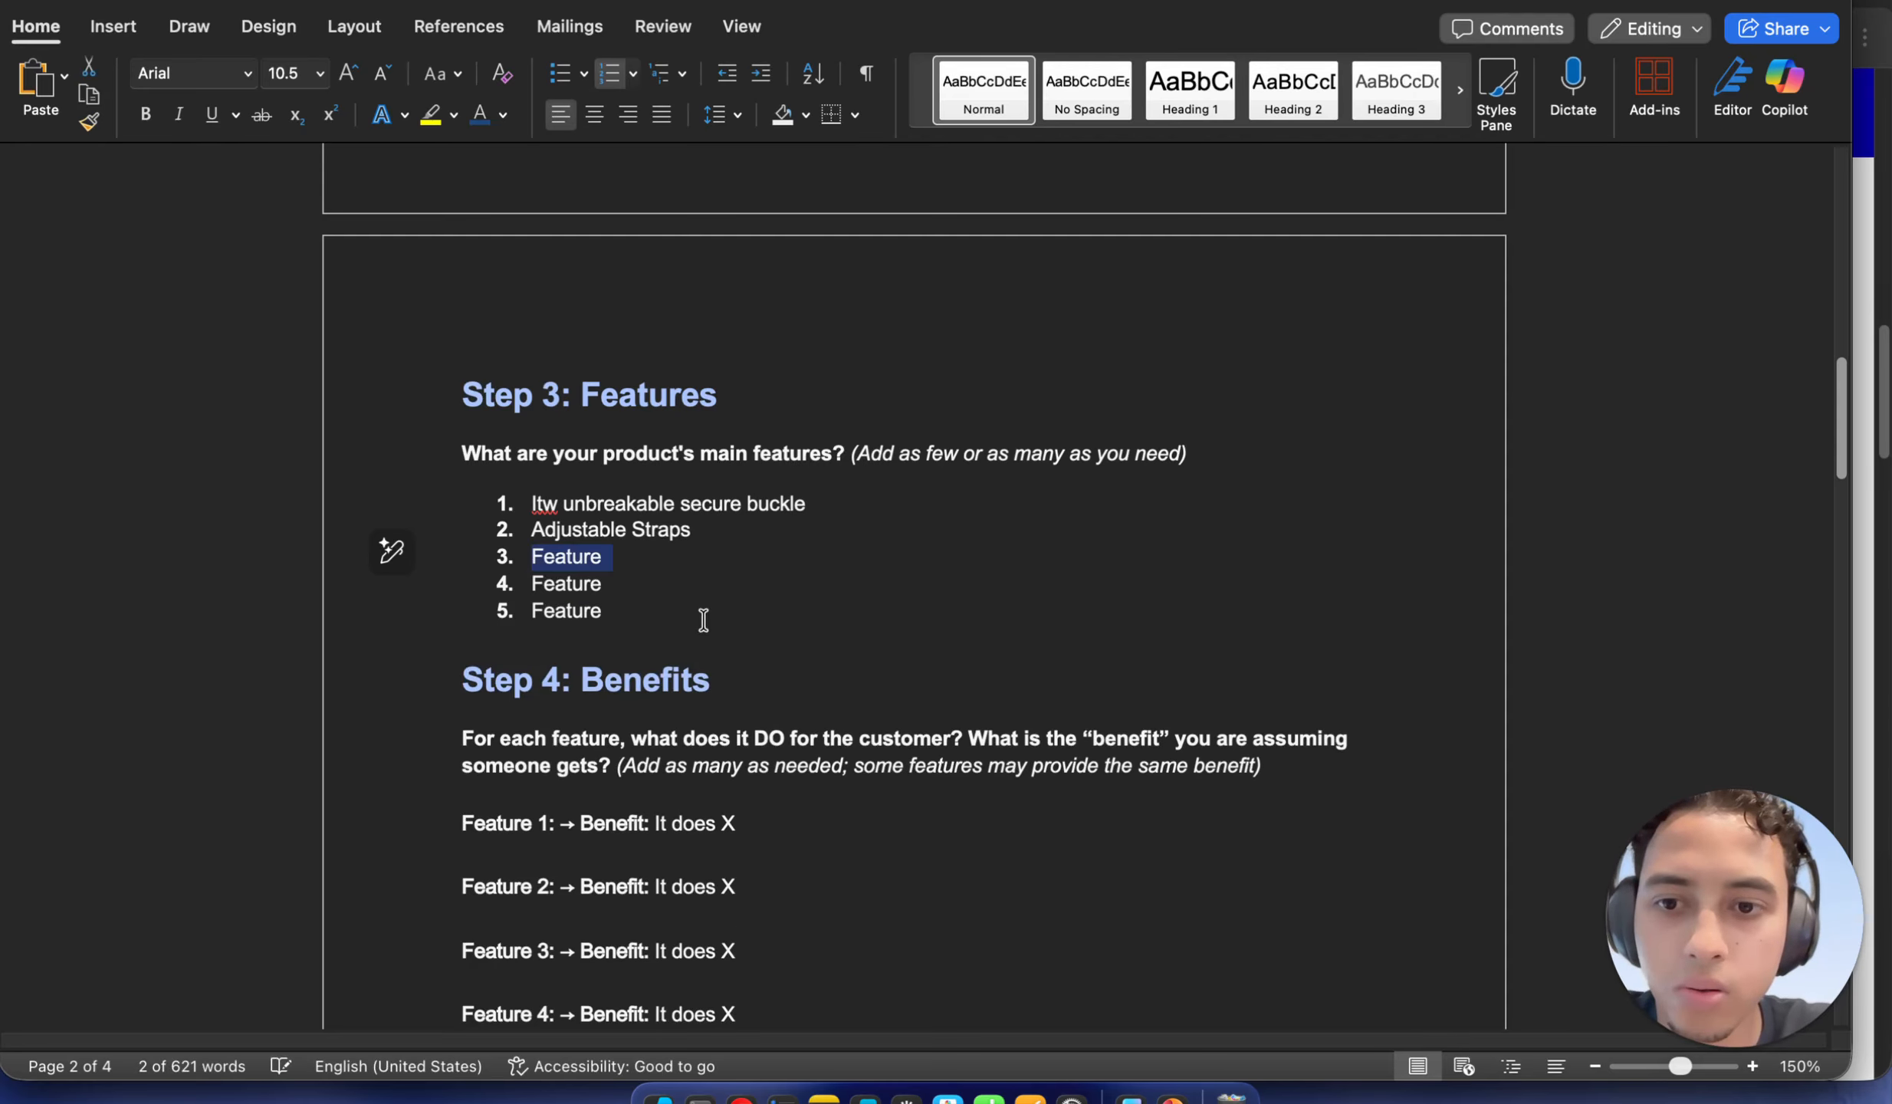
pyautogui.write('Stur')
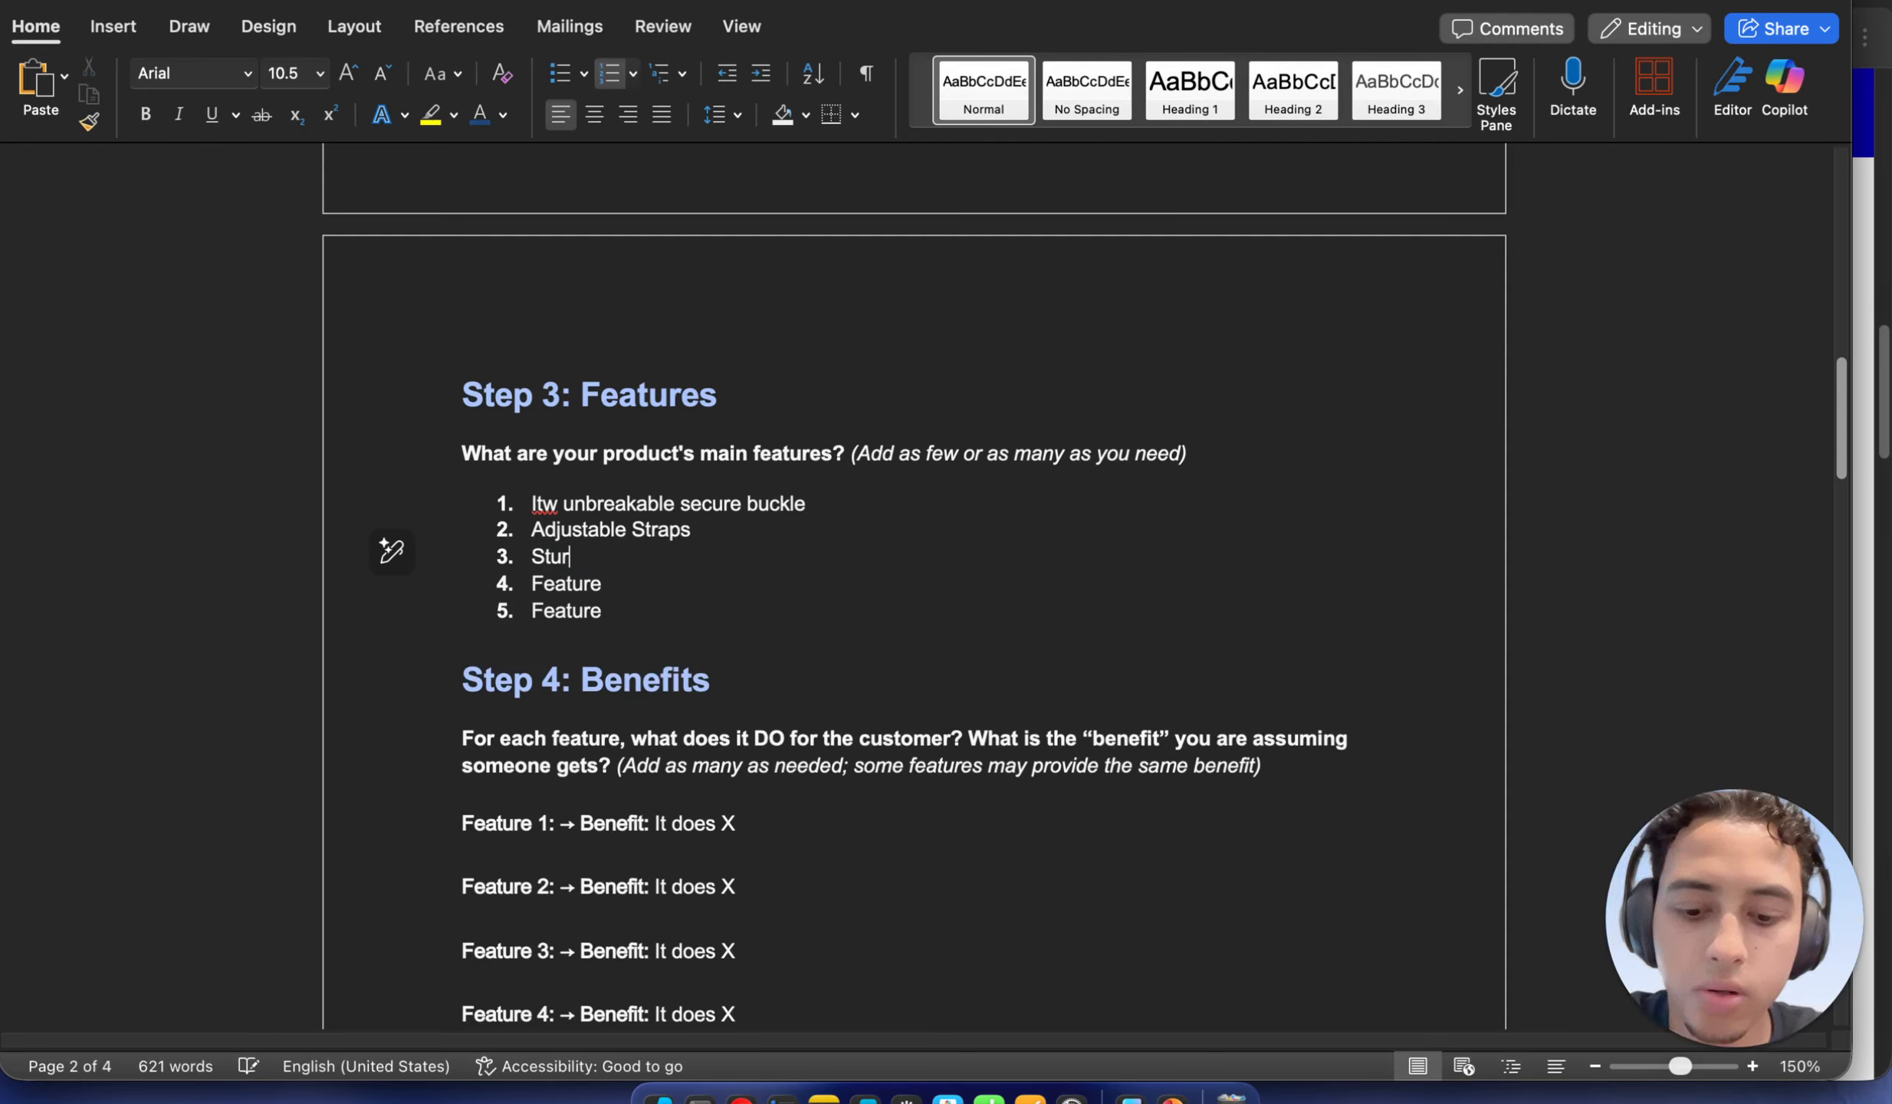
pyautogui.write('dy gr')
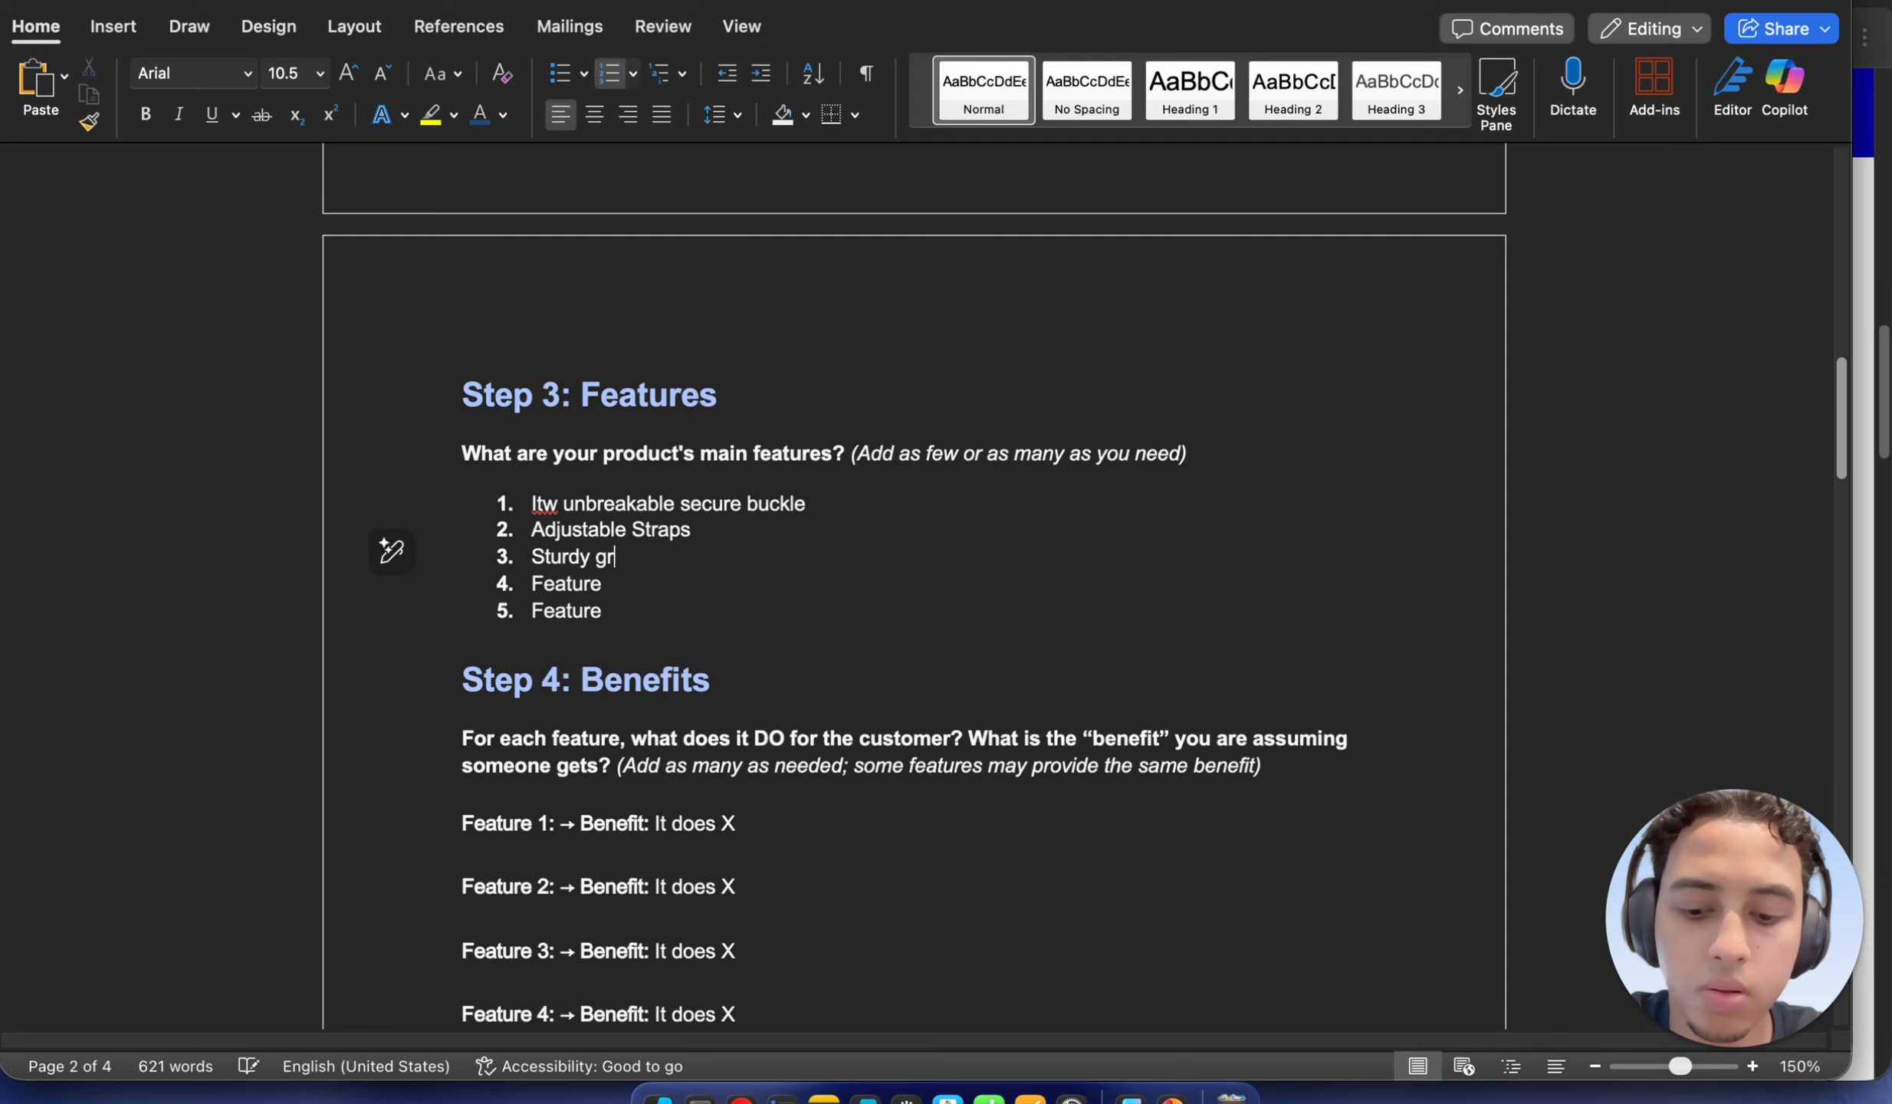
pyautogui.write('ab handle')
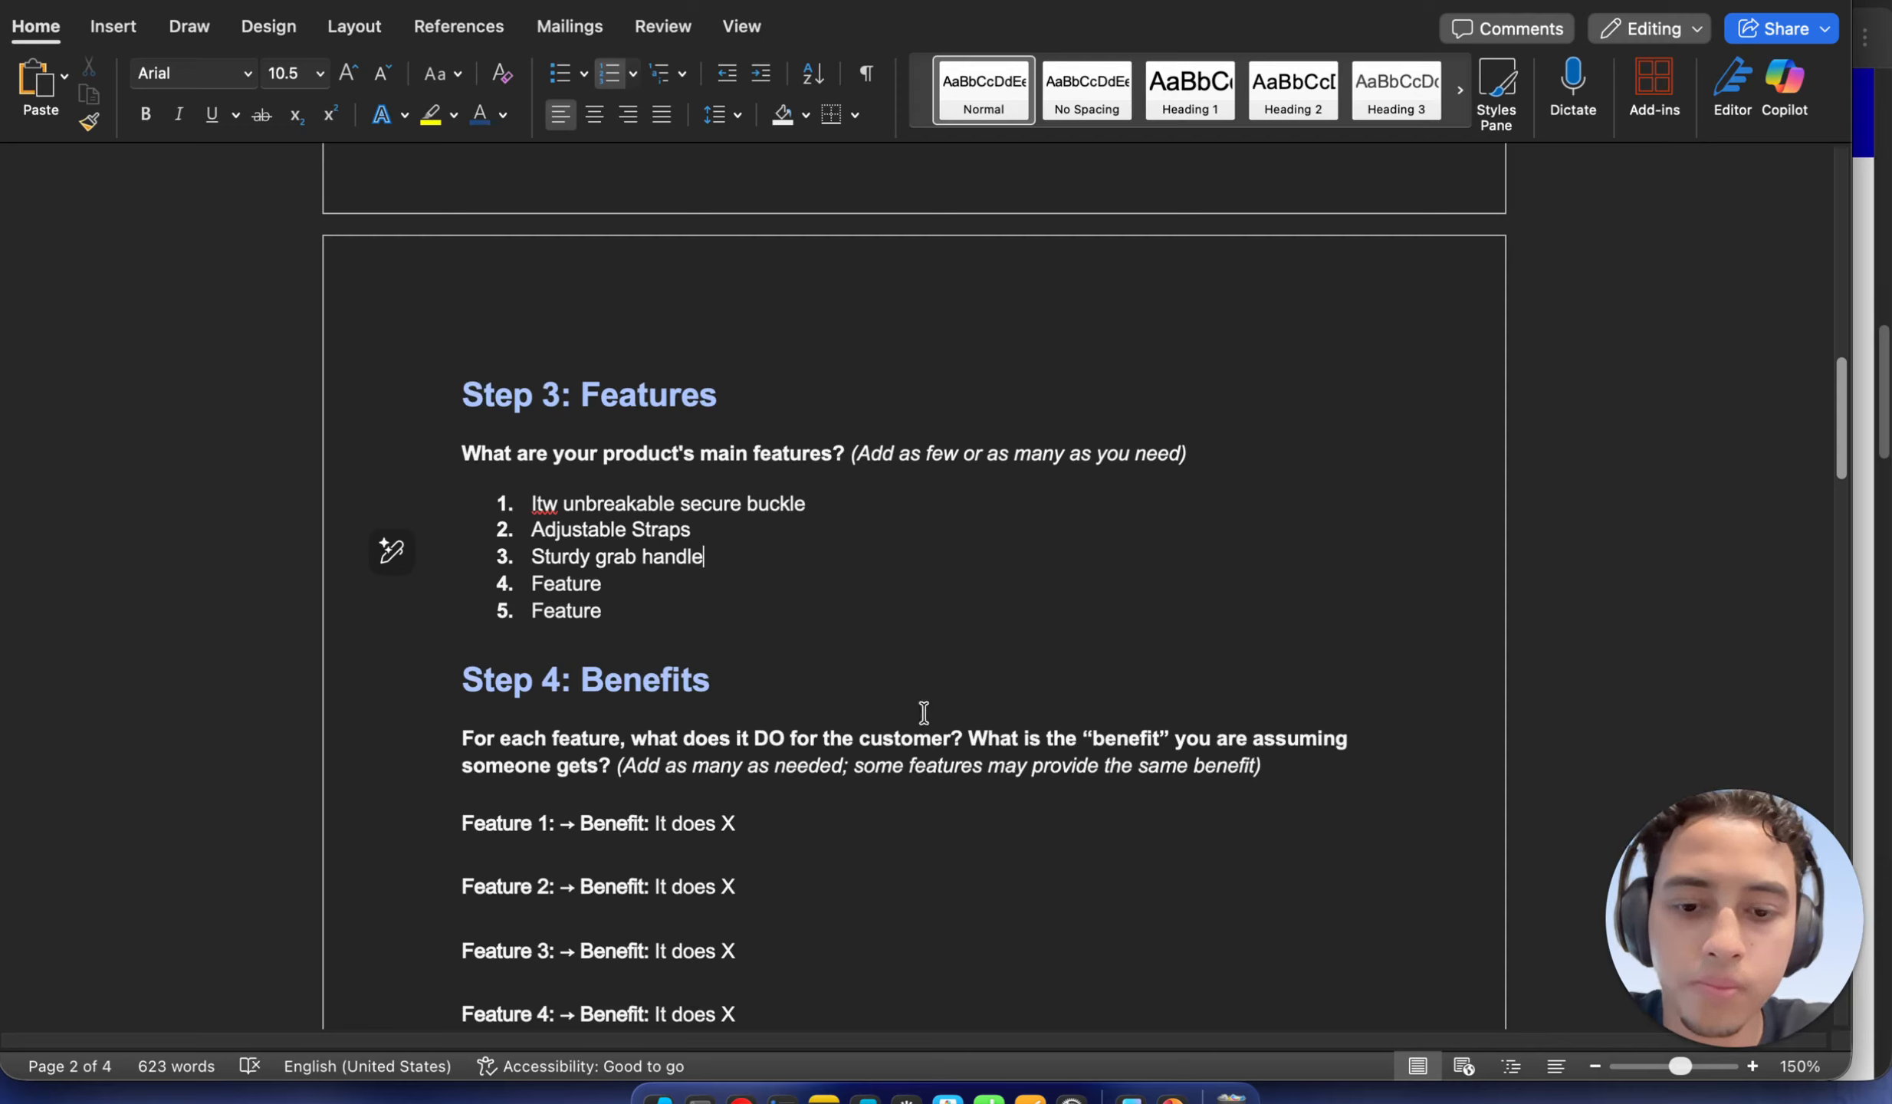
# Look up the D-ring entry in the Chrome product details, and replace the fourth feature placeholder in Word with "Heavy duty D- Ring"
pyautogui.click(740, 1096)
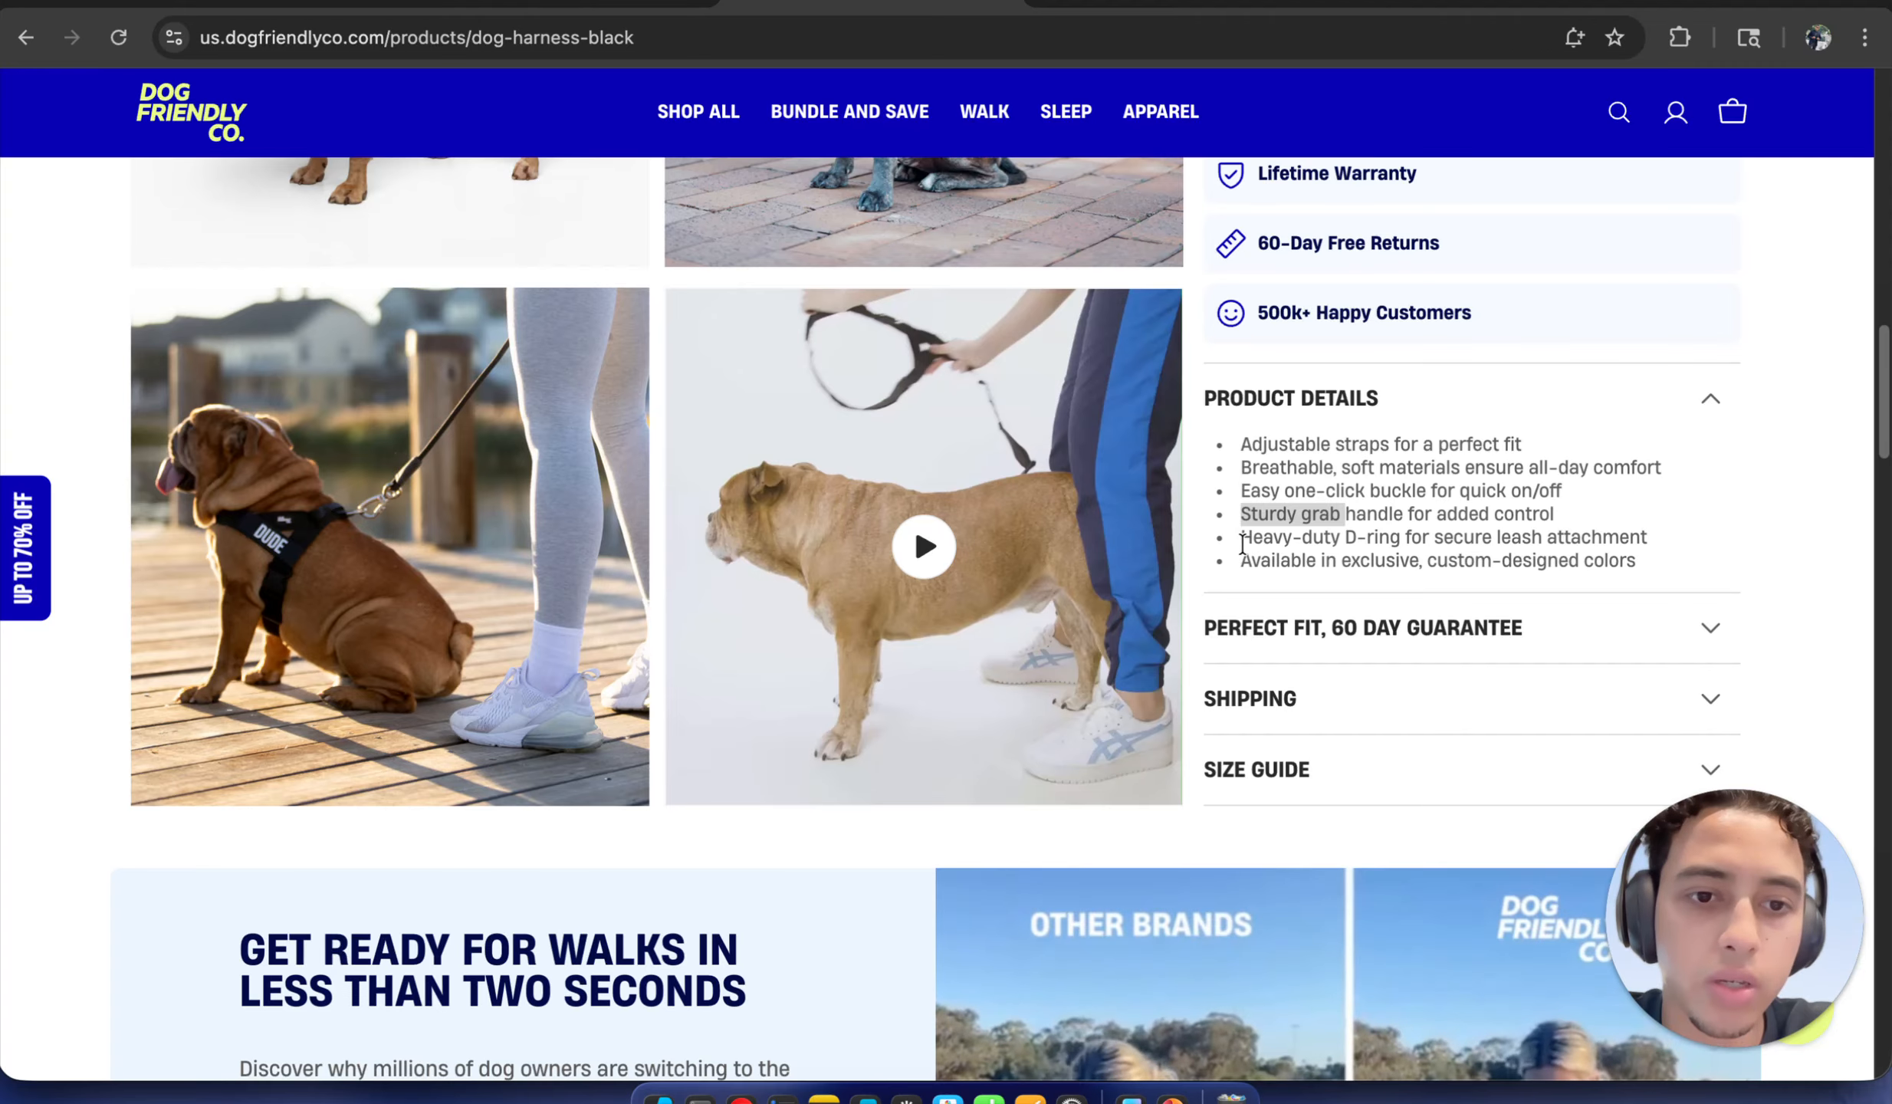
pyautogui.moveTo(1243, 545); pyautogui.dragTo(1421, 544)
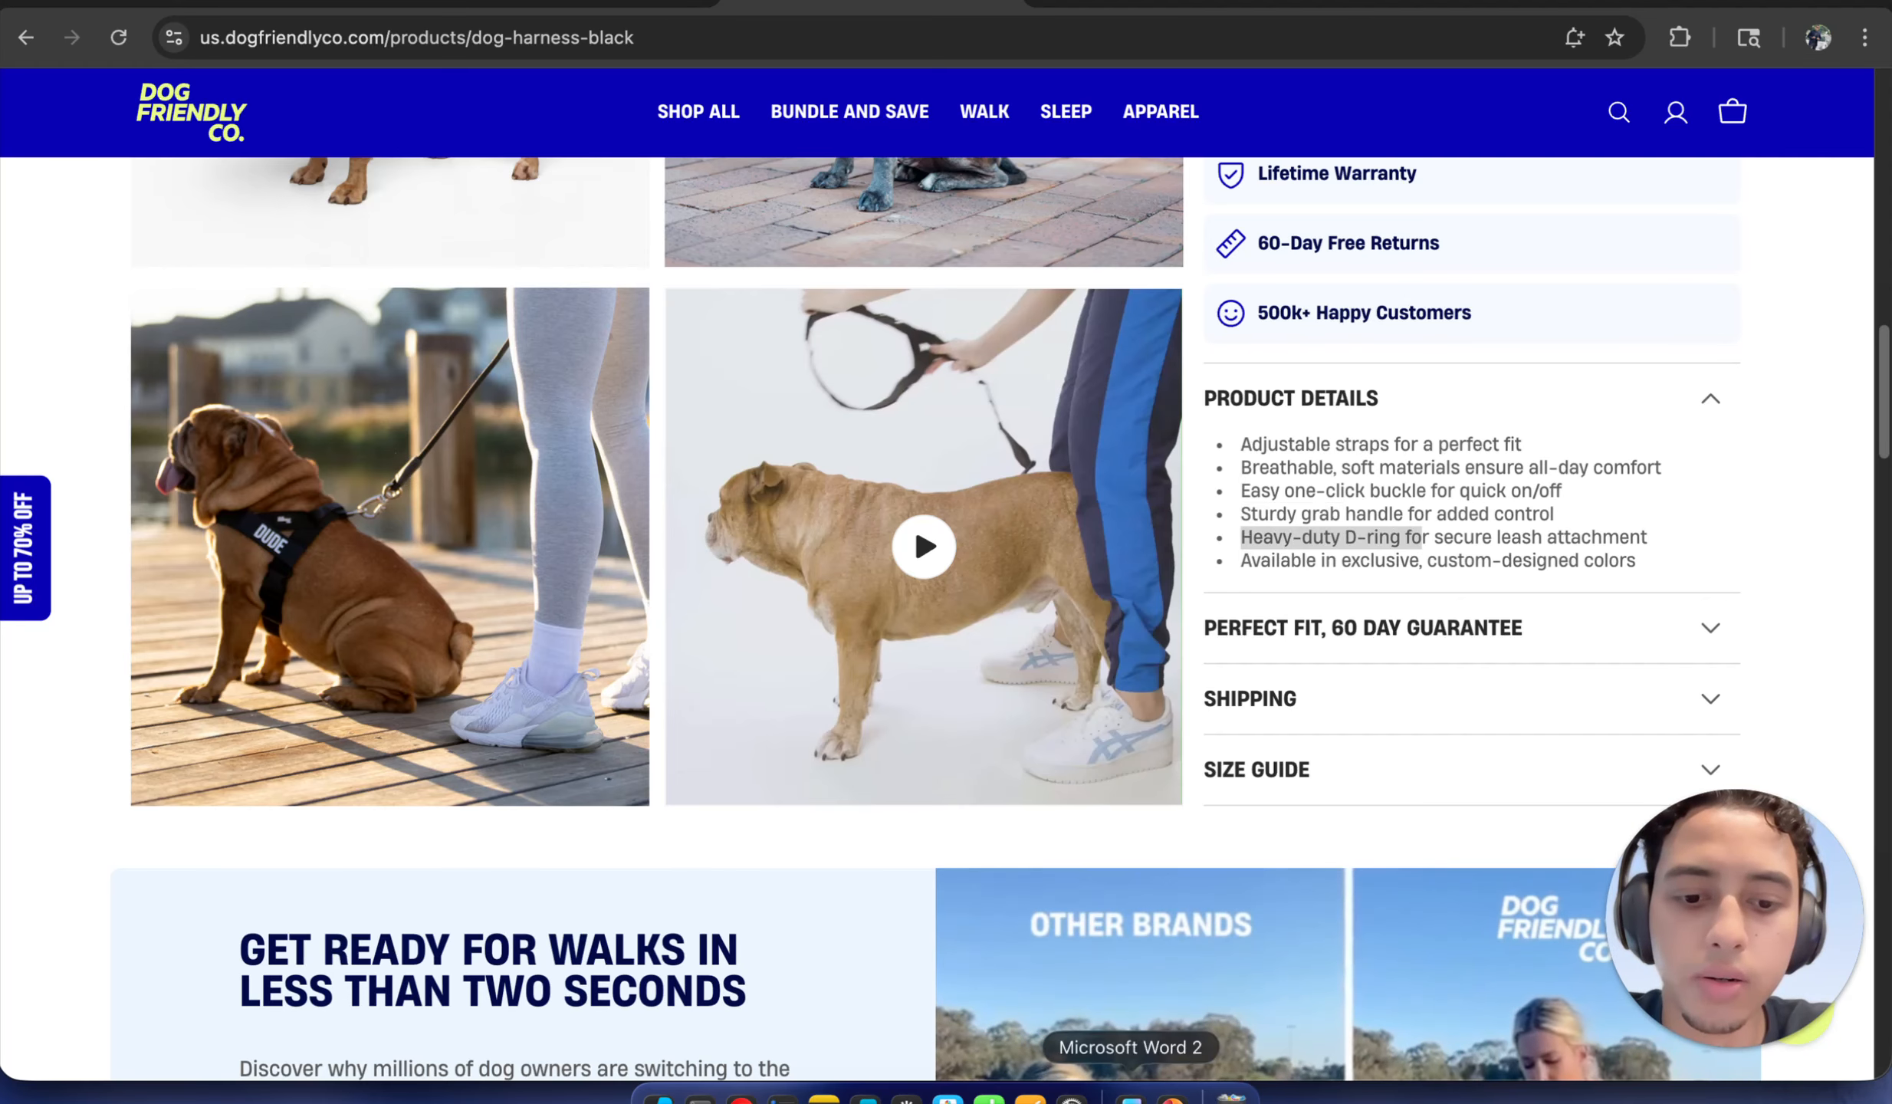
pyautogui.click(1010, 1095)
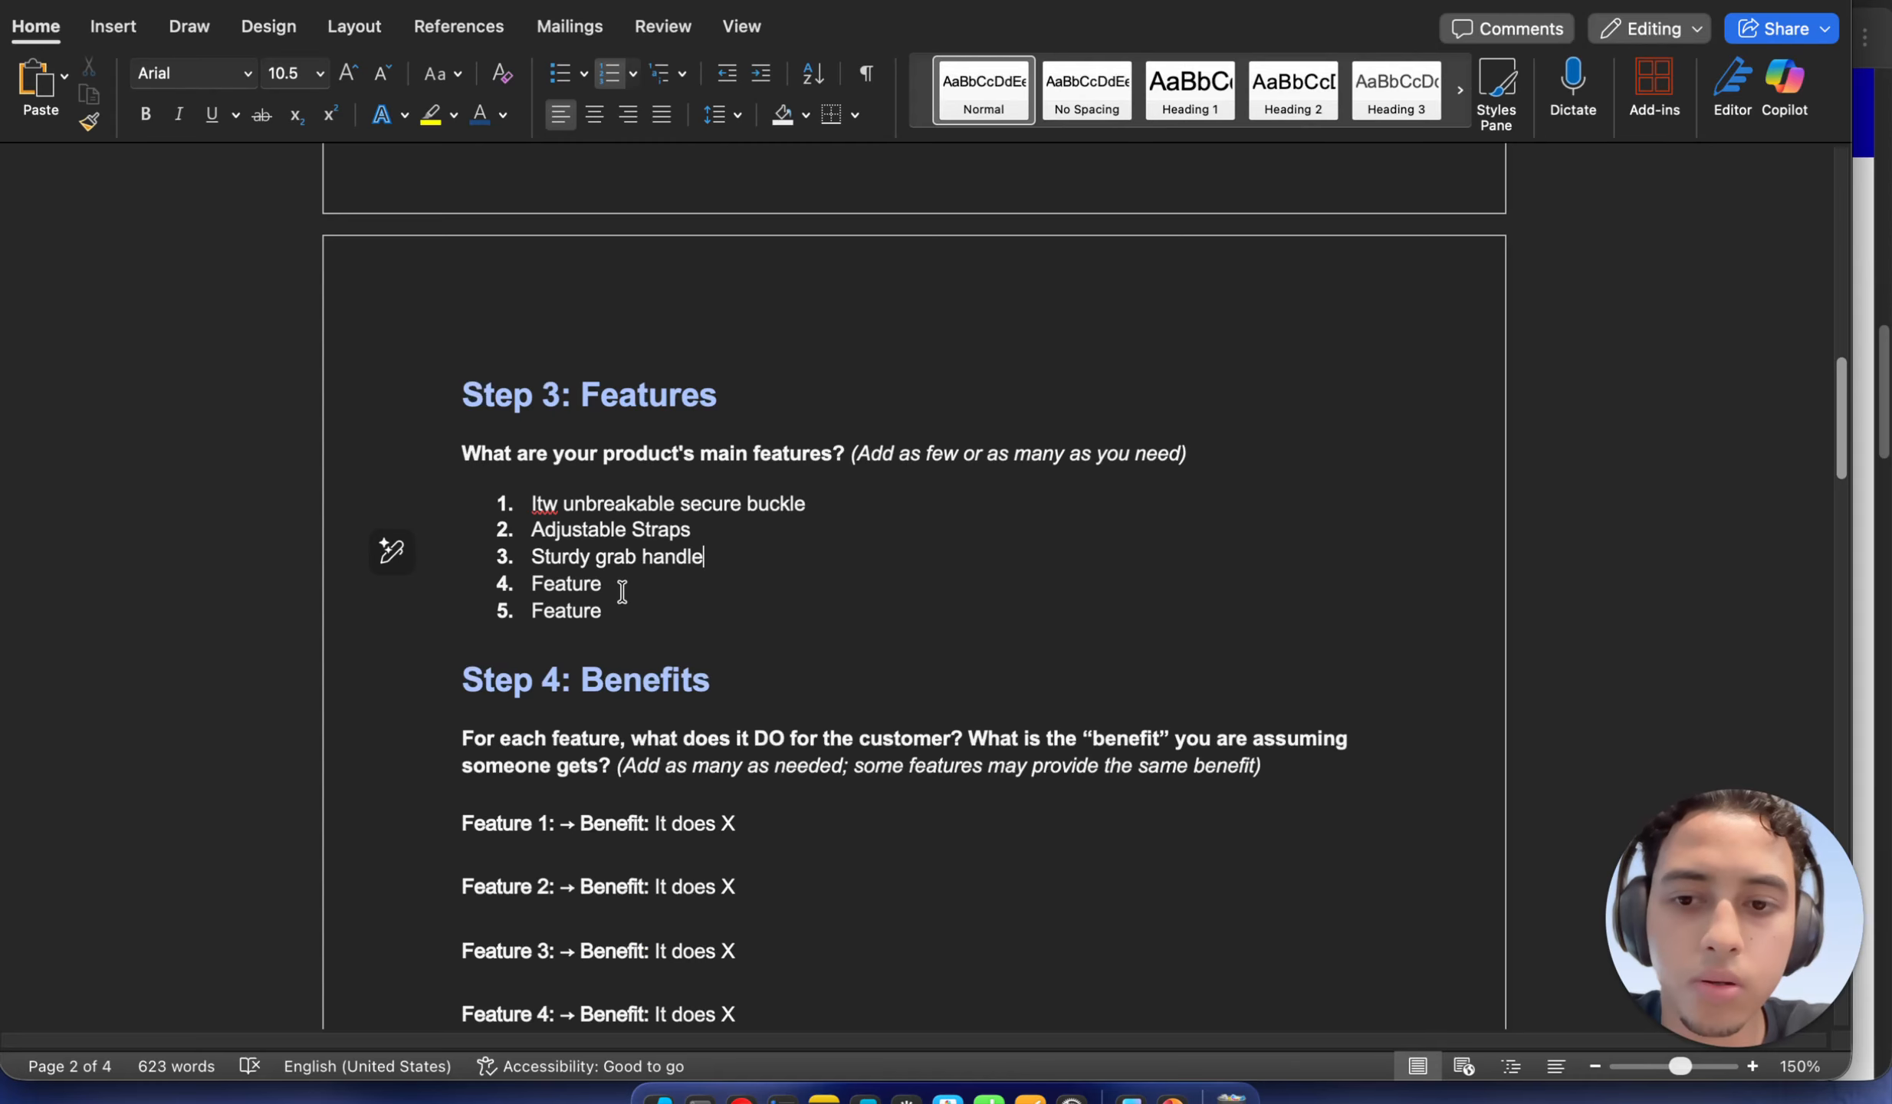
pyautogui.moveTo(610, 586); pyautogui.dragTo(534, 591)
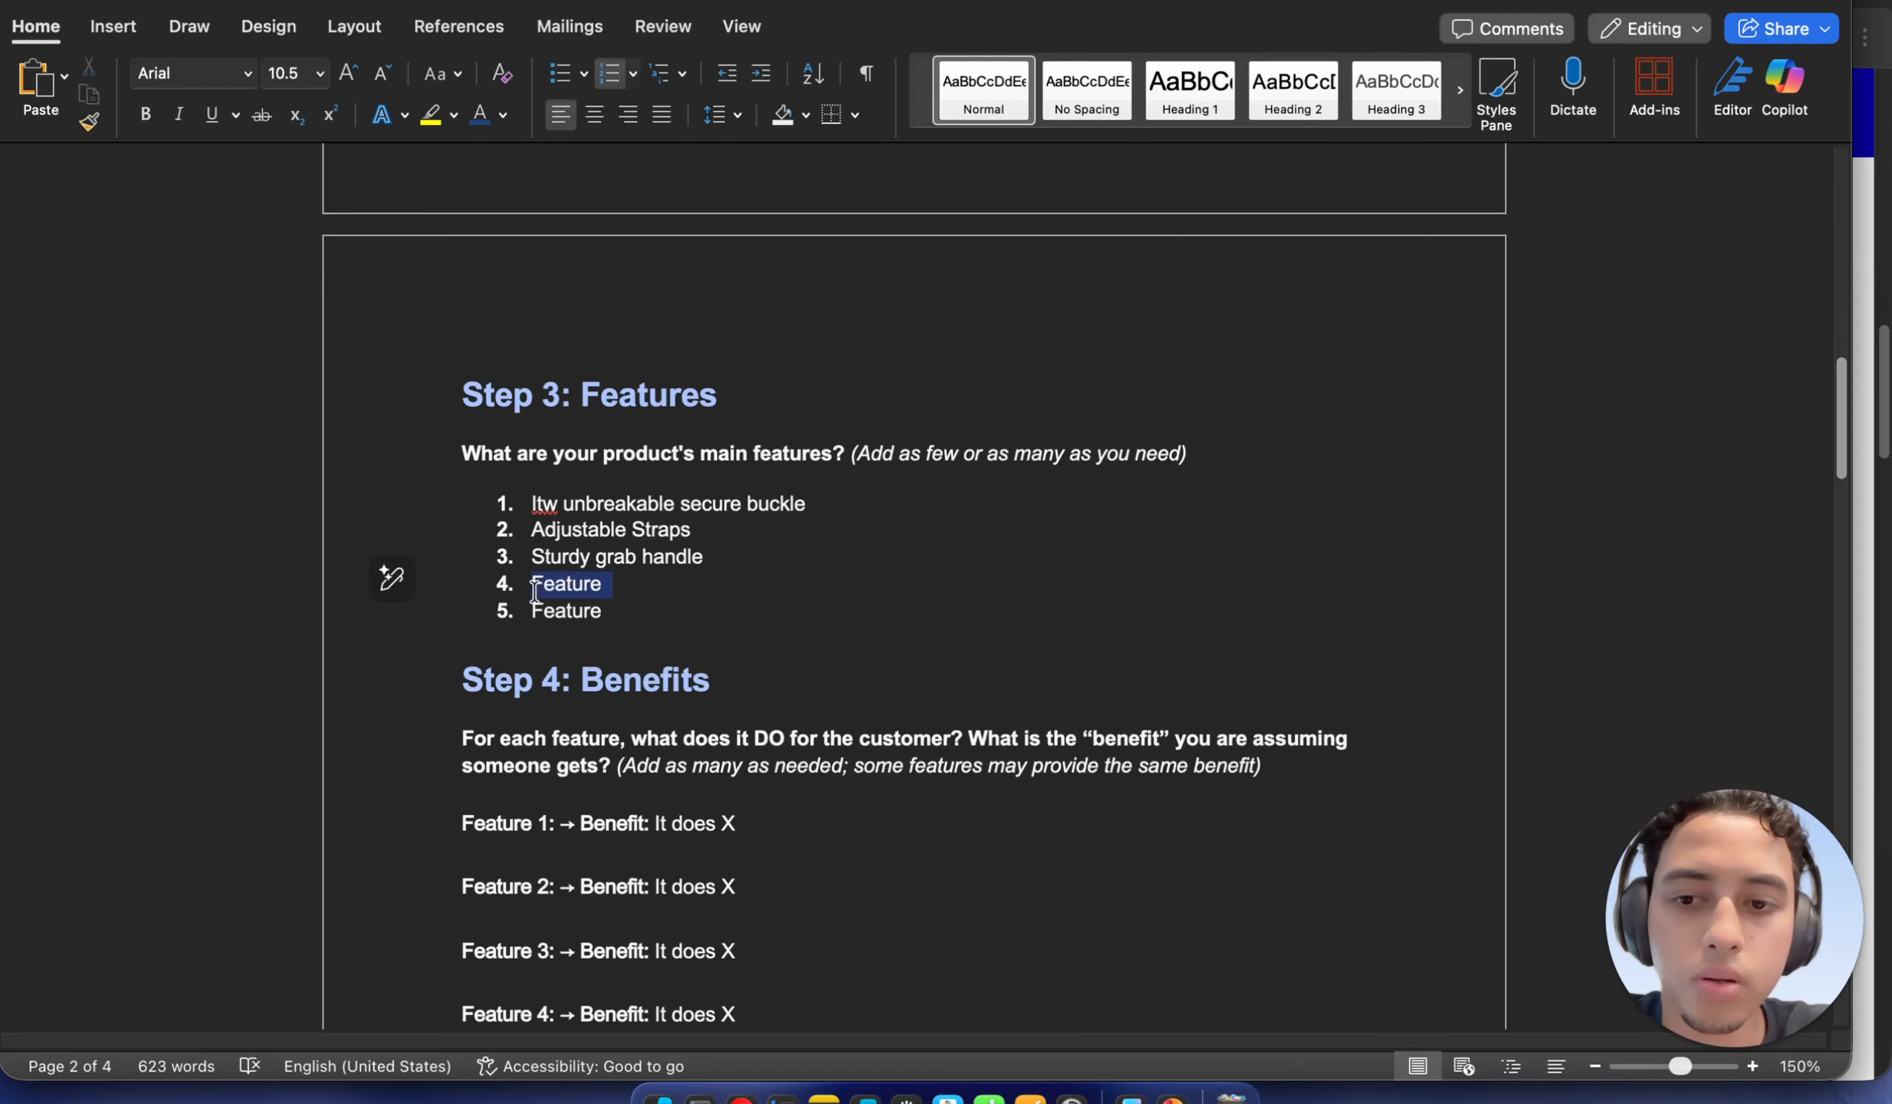
pyautogui.write('he')
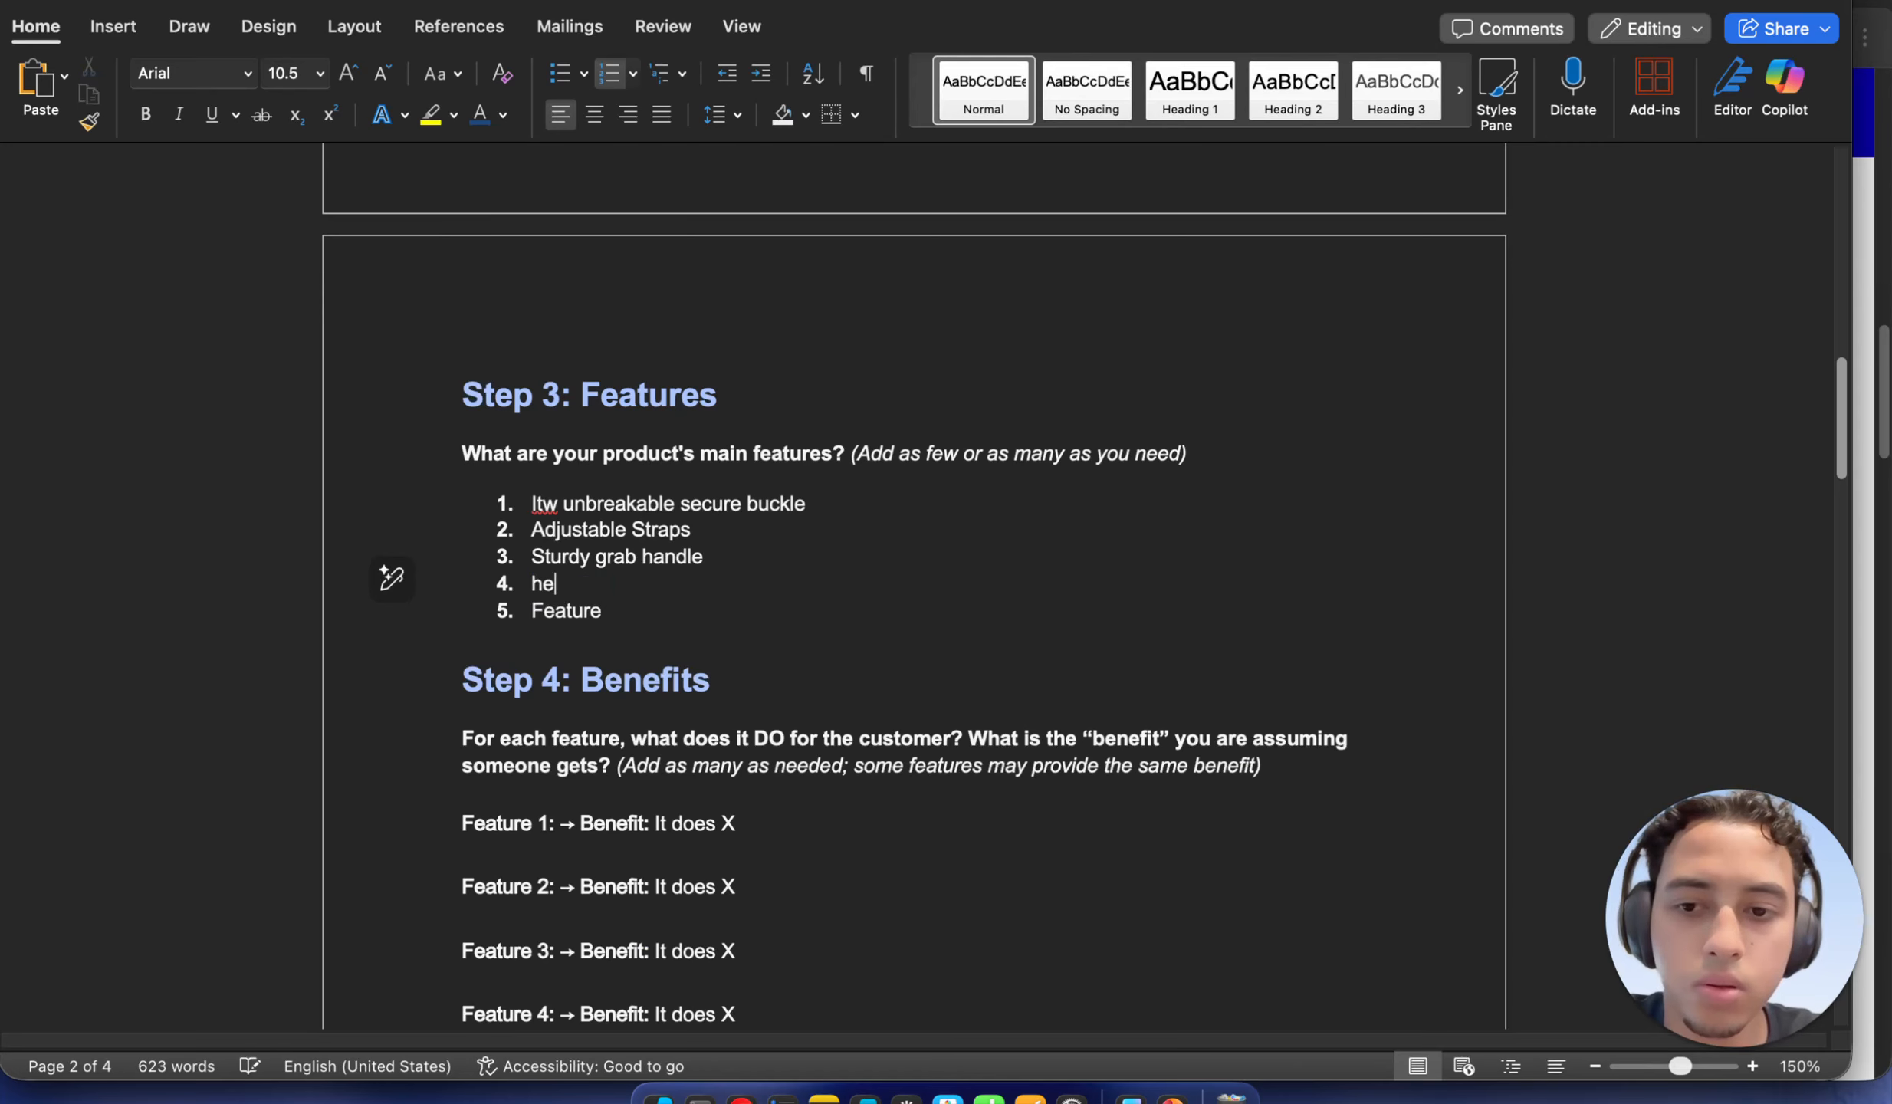
pyautogui.write('avy duty D')
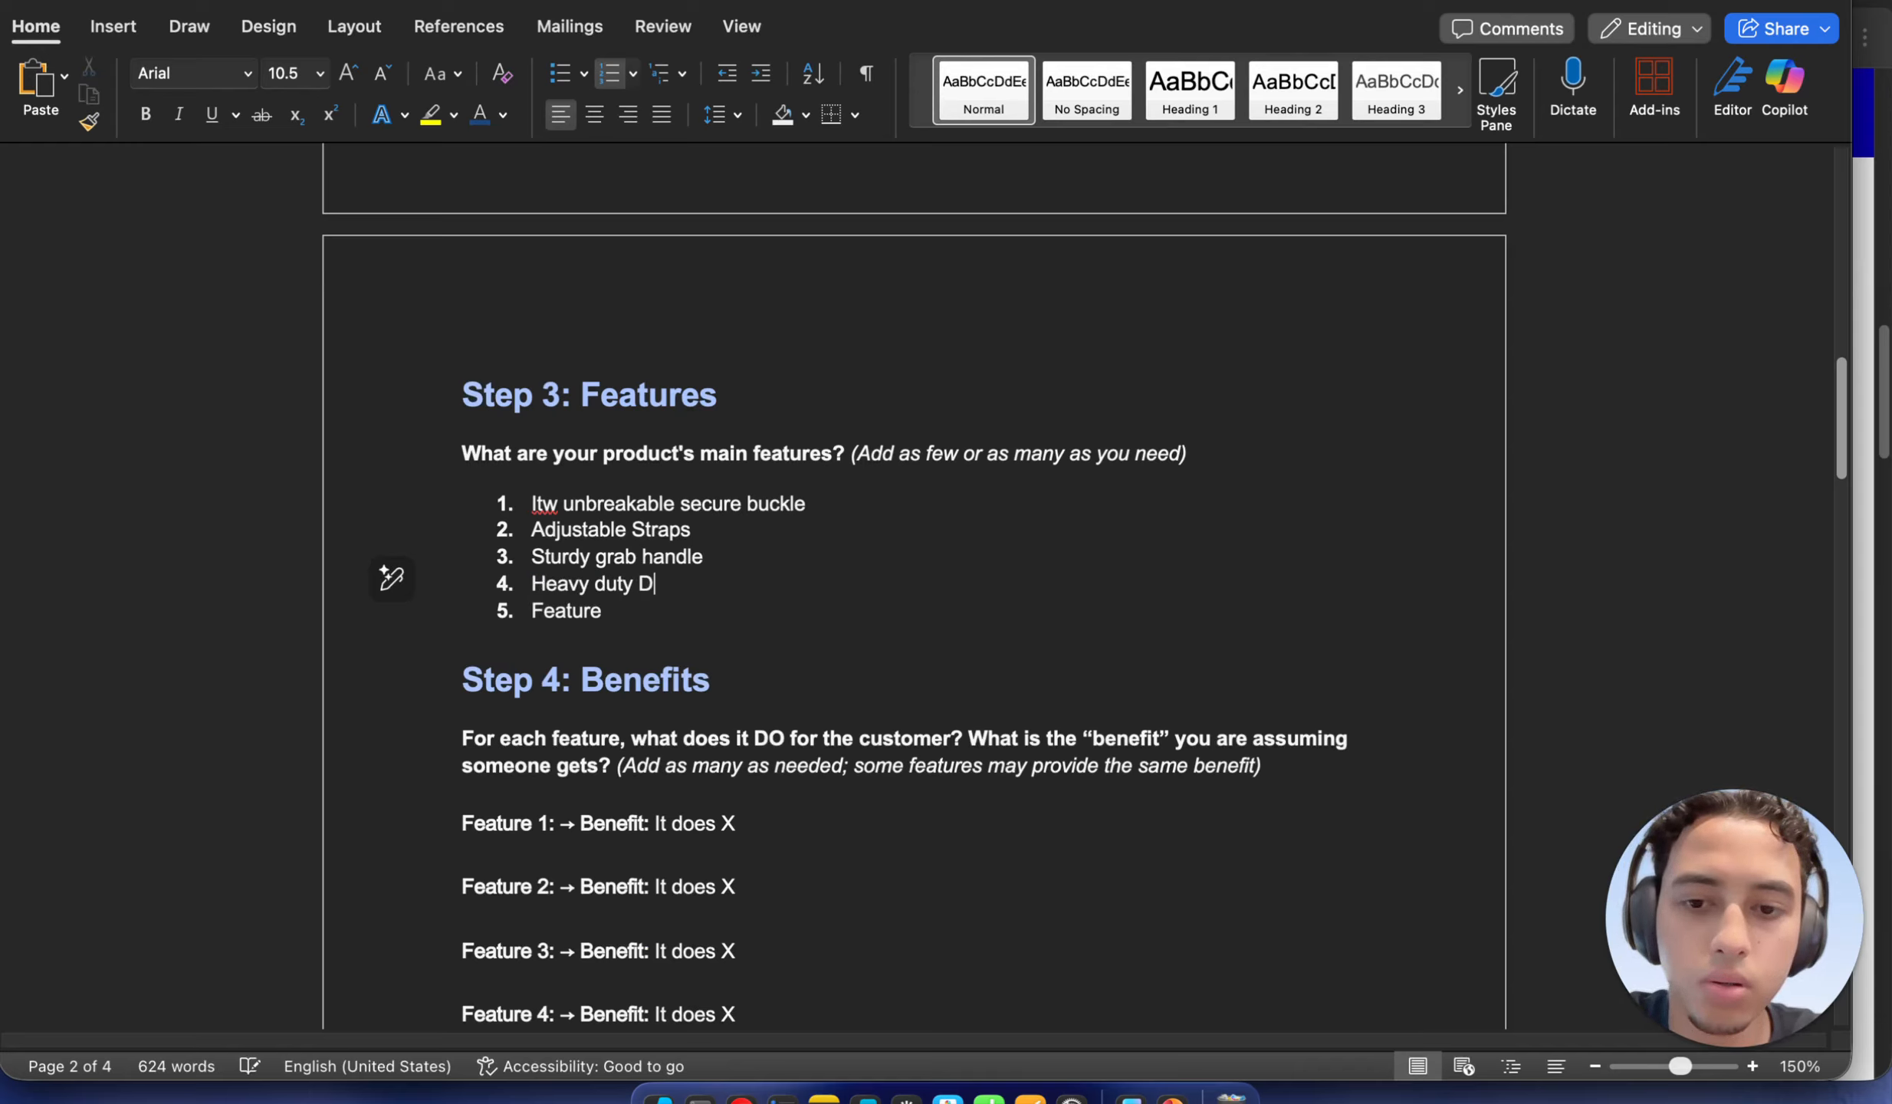
pyautogui.write('- ')
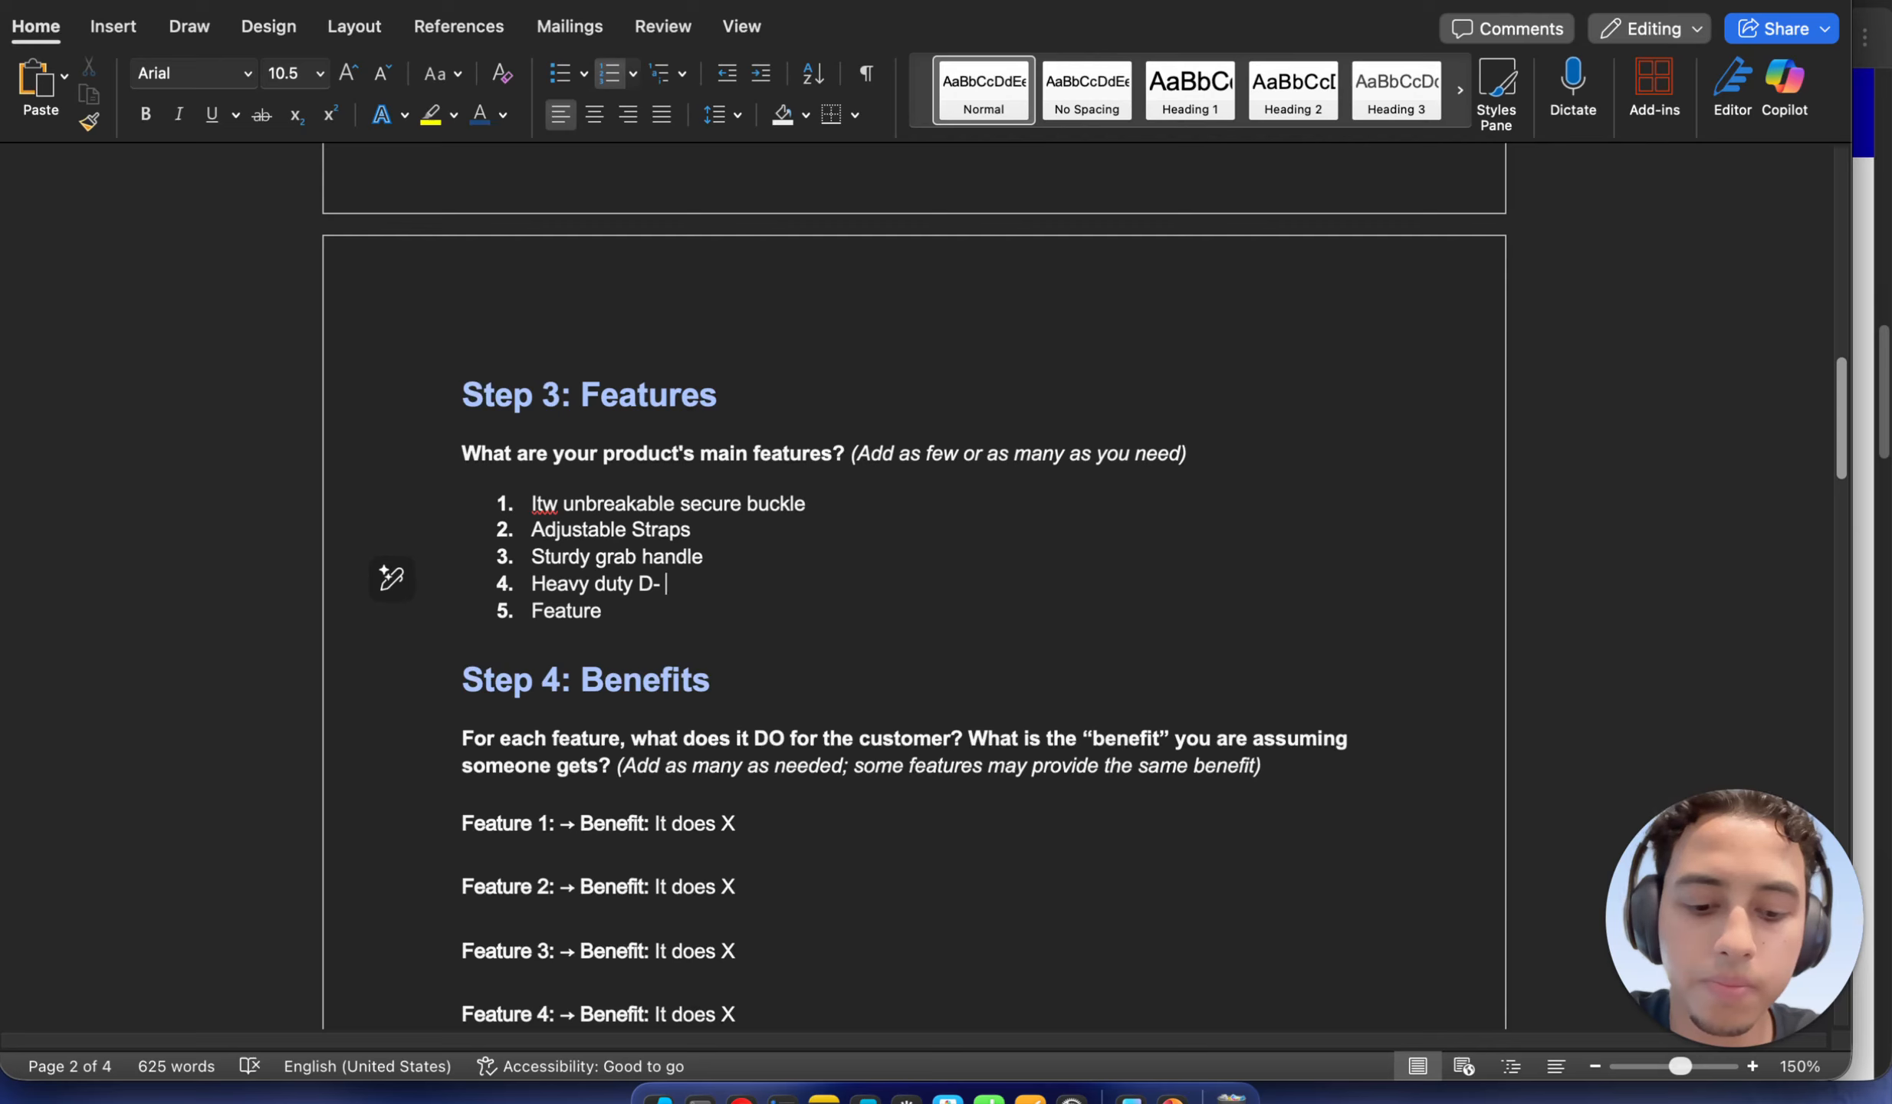
pyautogui.write('Ring')
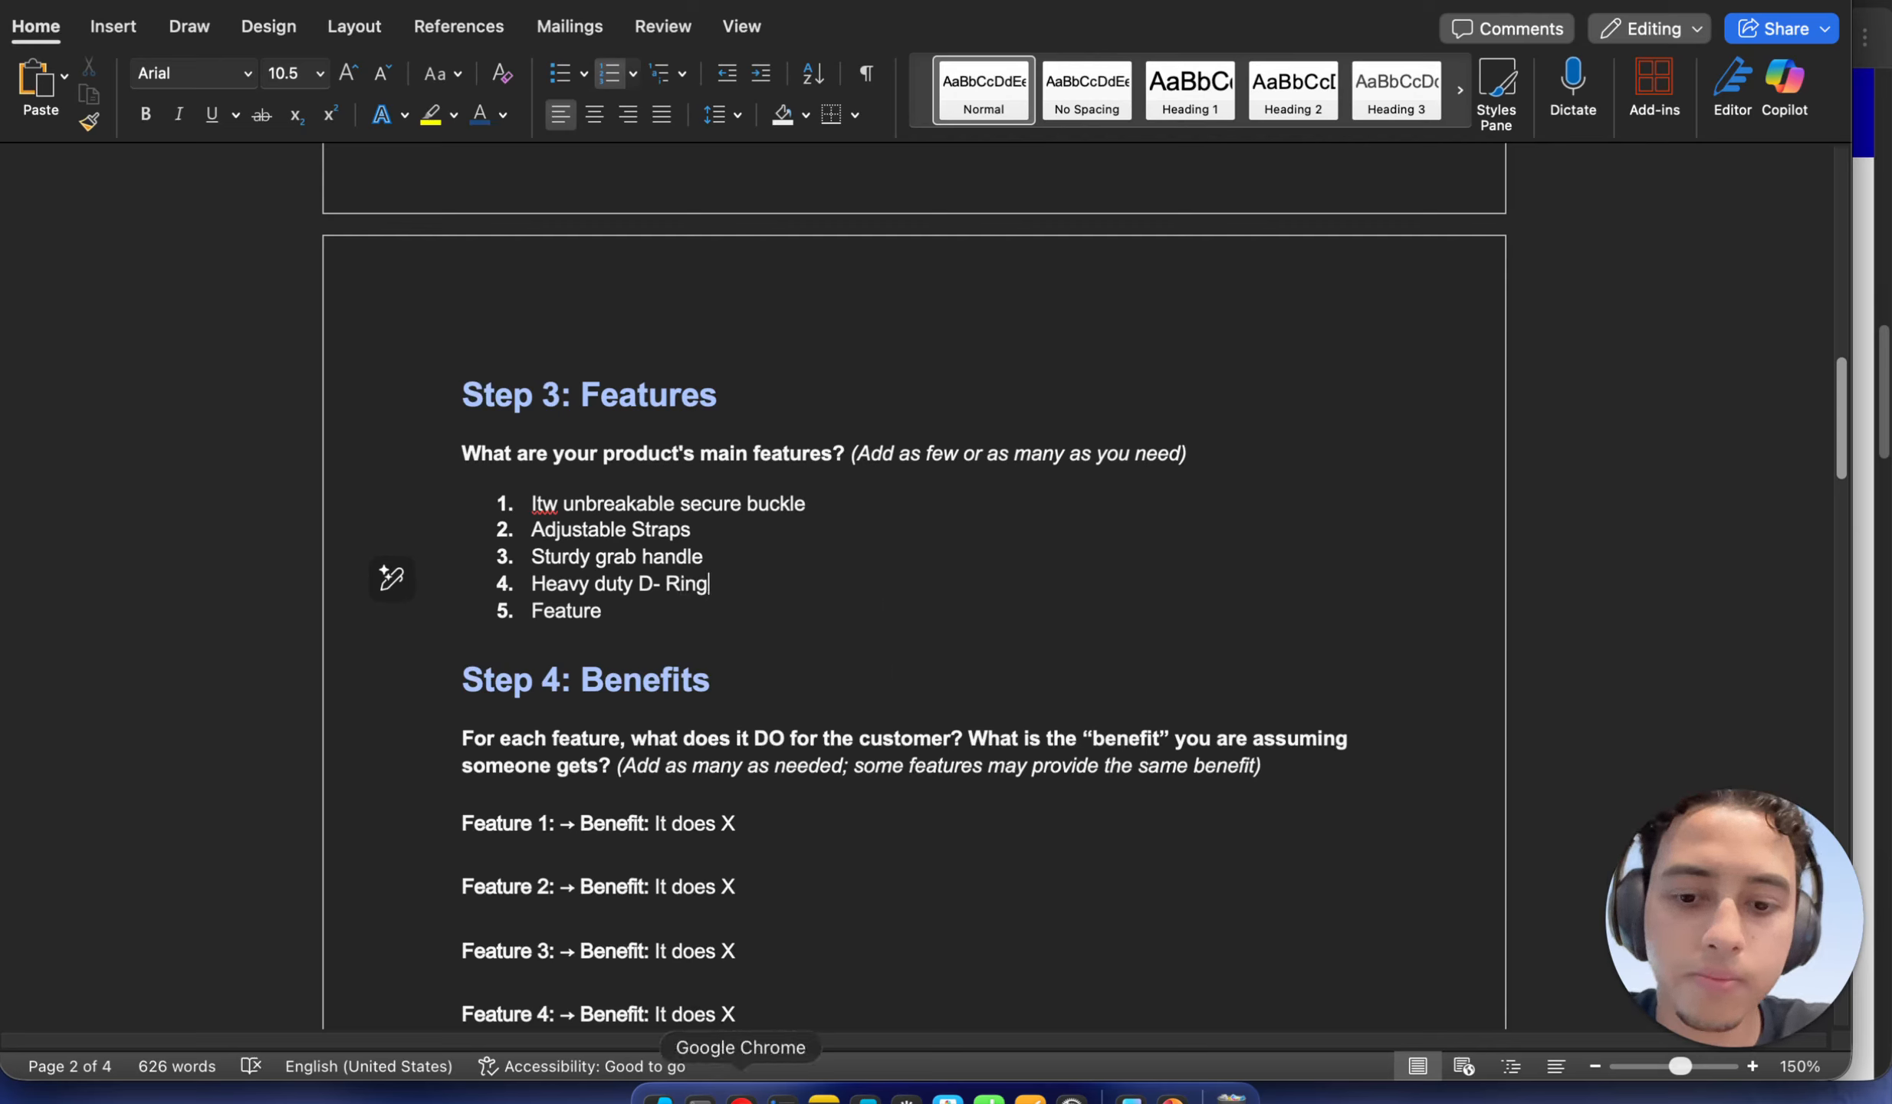
# Check the harness product page in Chrome, and replace the fifth feature placeholder in the Word document with "Customizable"
pyautogui.click(741, 1096)
pyautogui.scroll(1, 1334, 553)
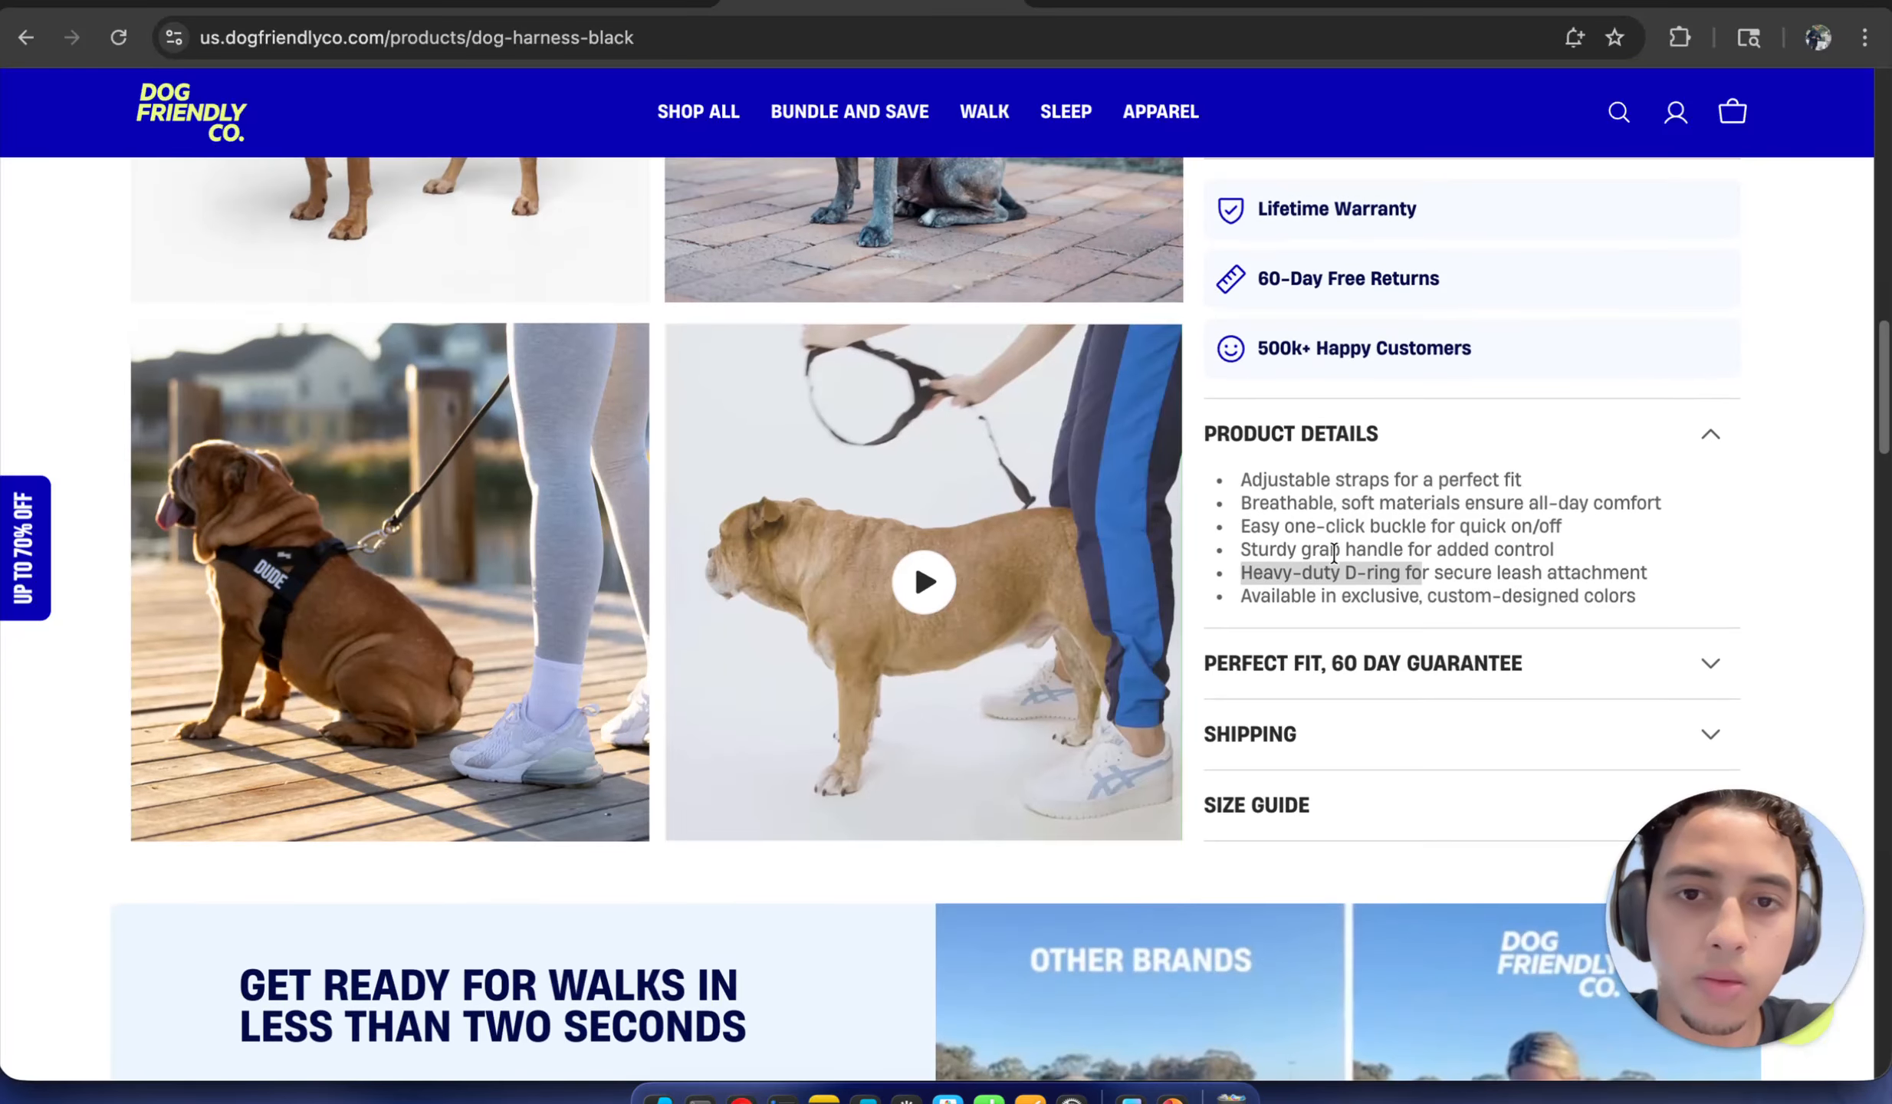
pyautogui.scroll(5, 1334, 554)
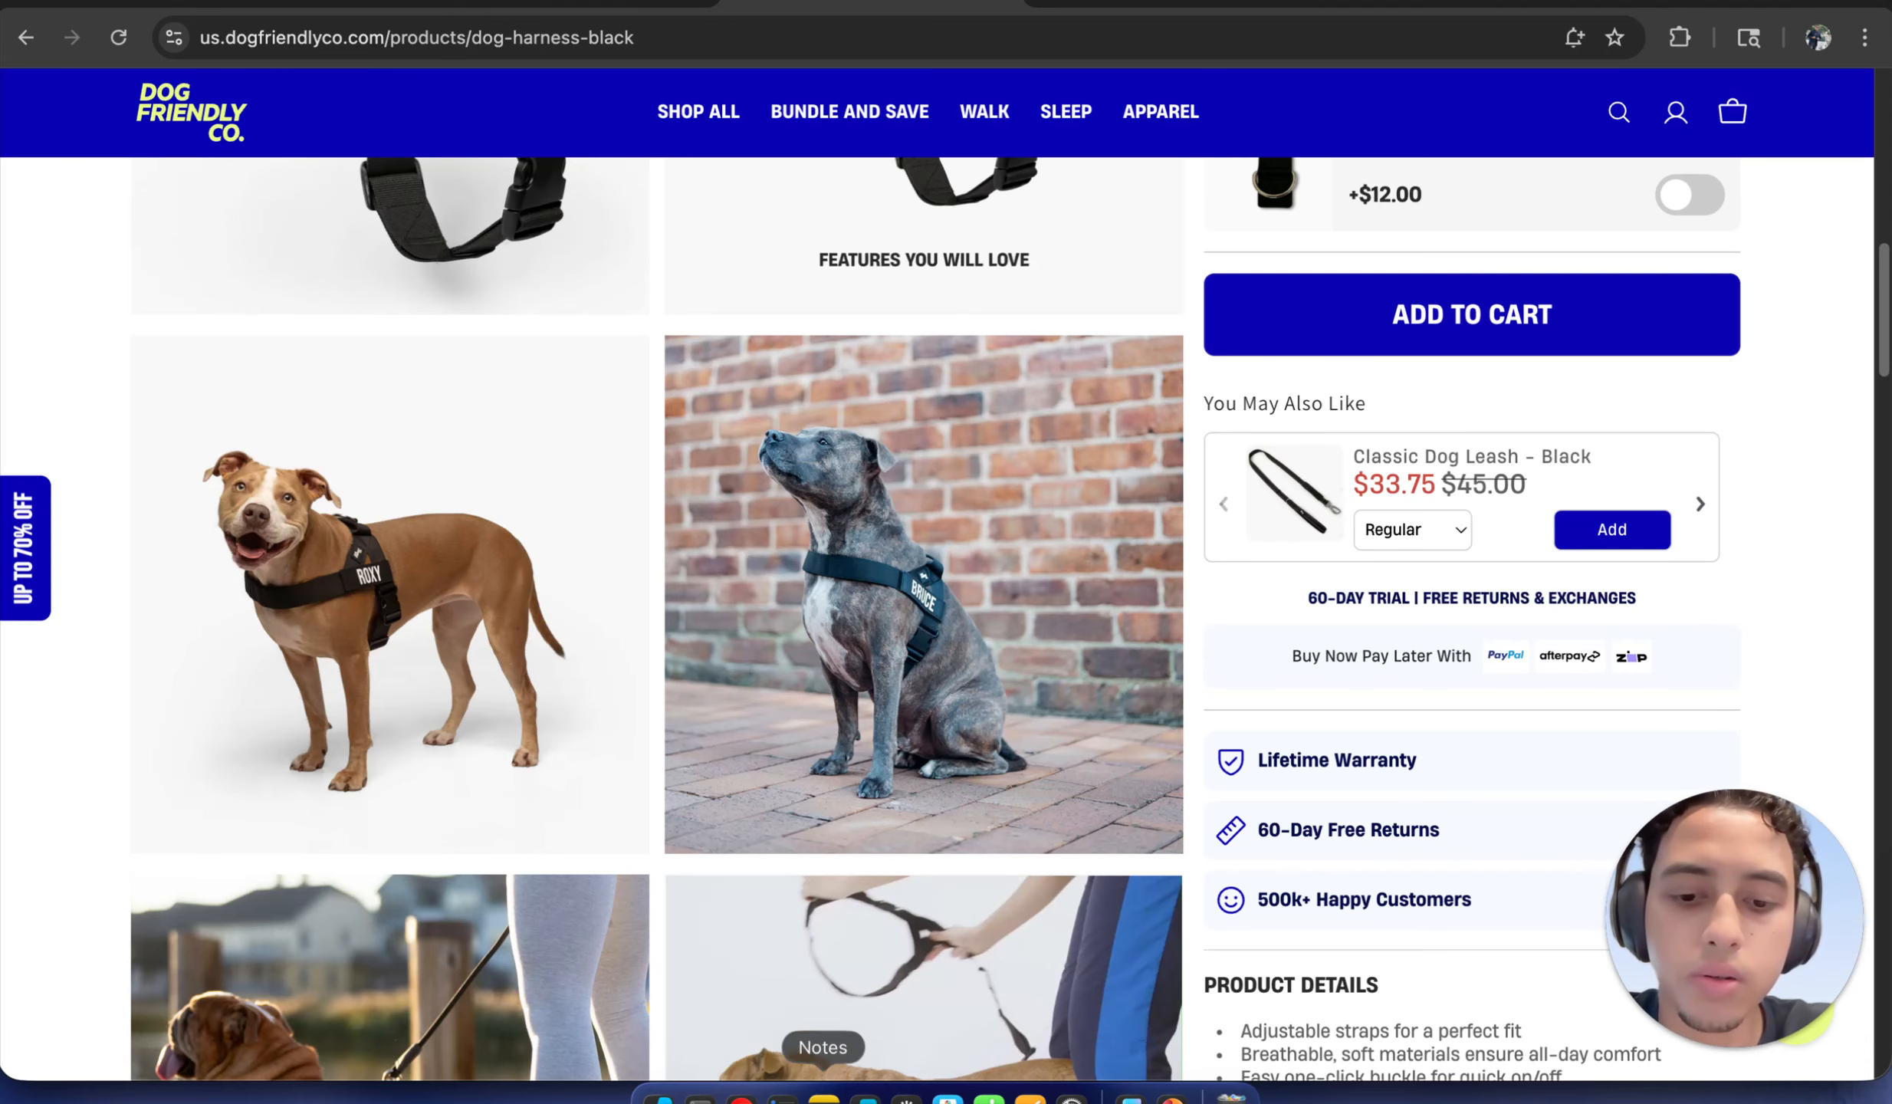
pyautogui.click(1130, 1096)
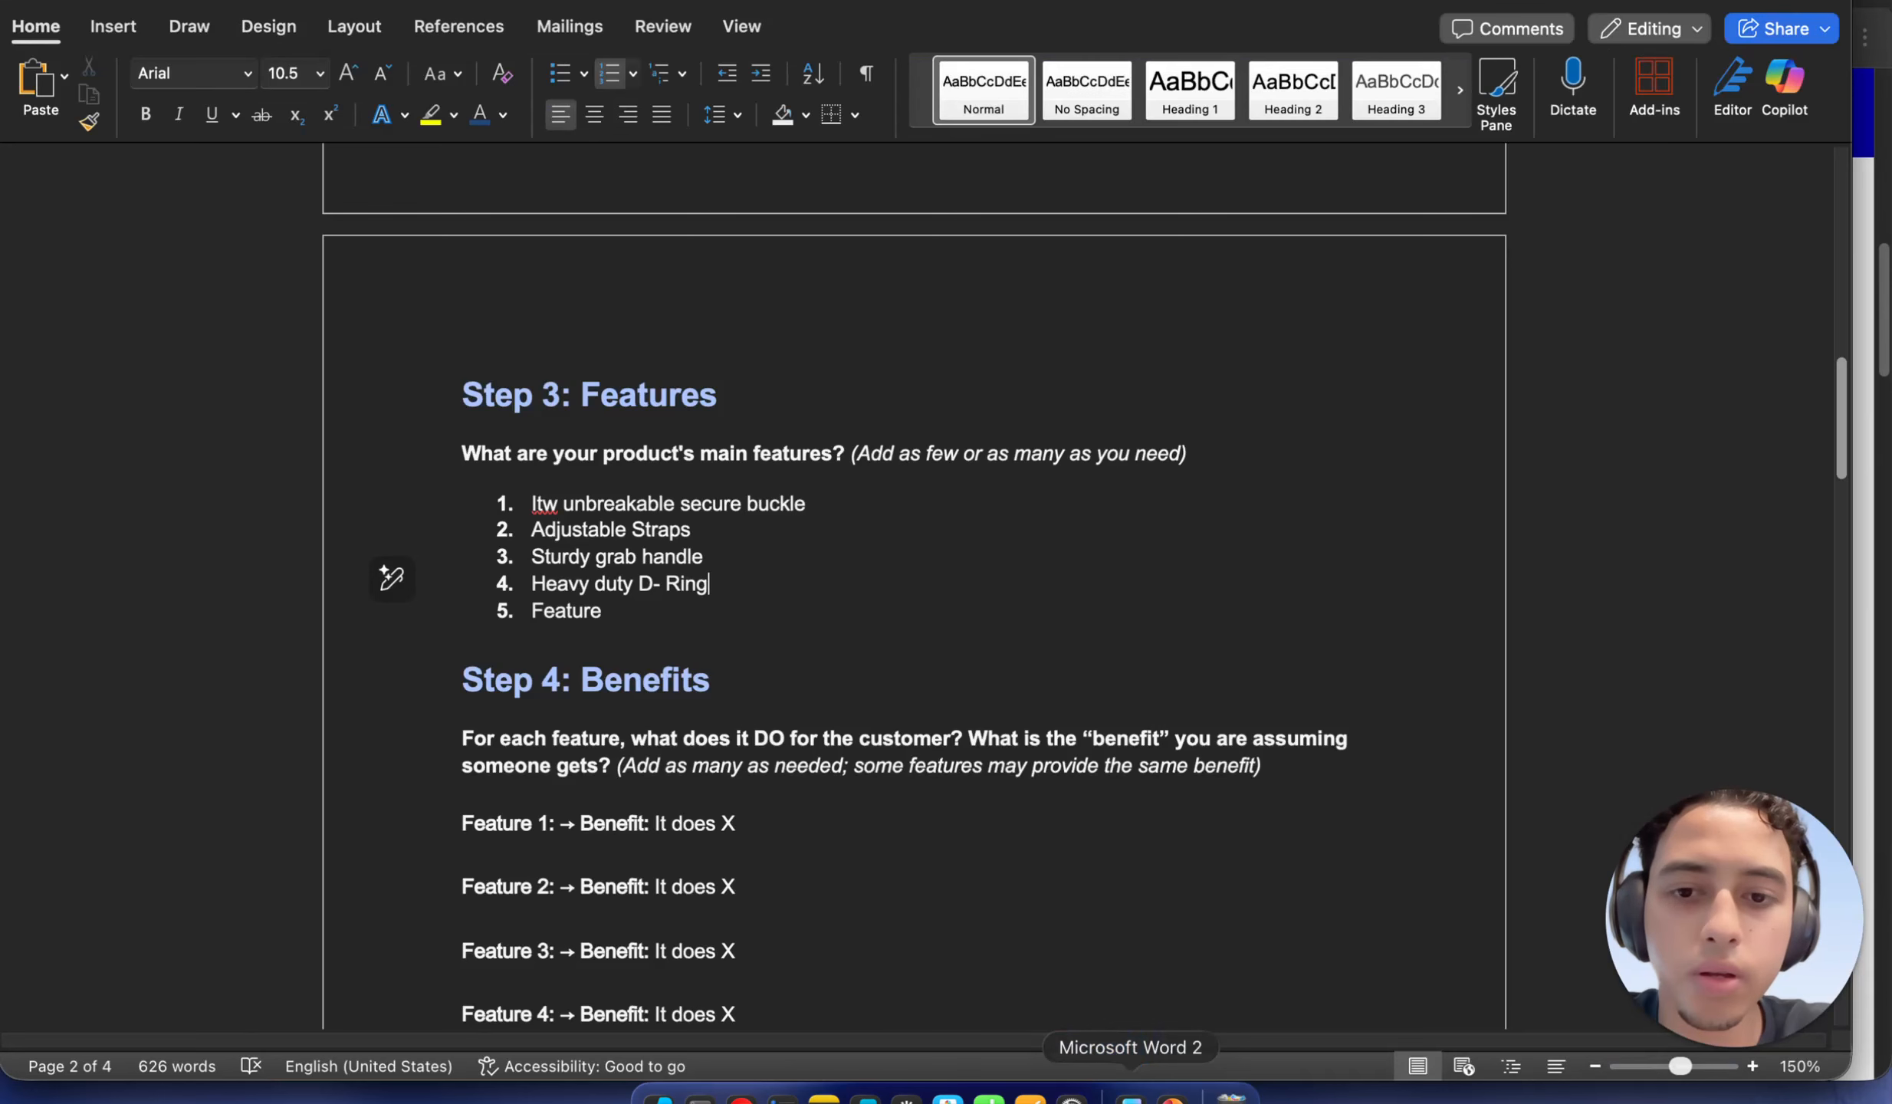
pyautogui.doubleClick(583, 611)
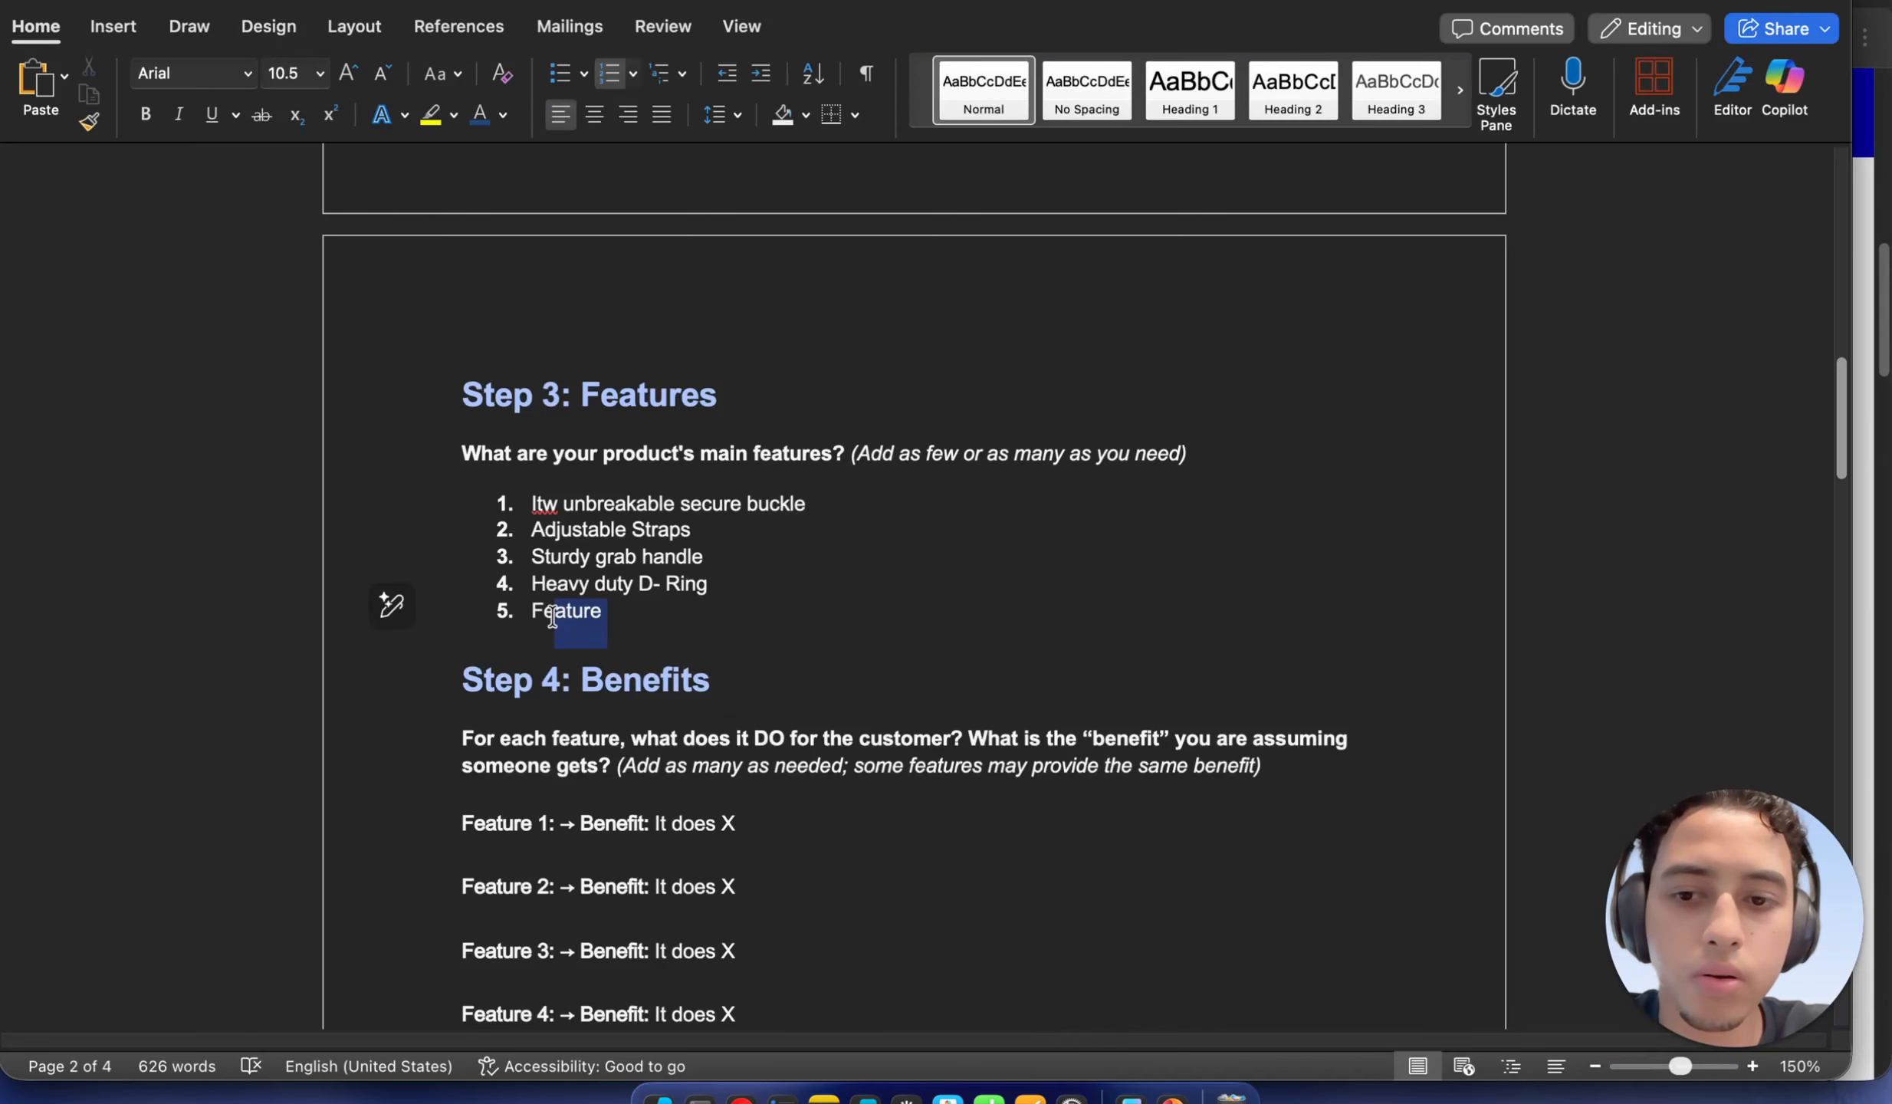
pyautogui.write('Fe')
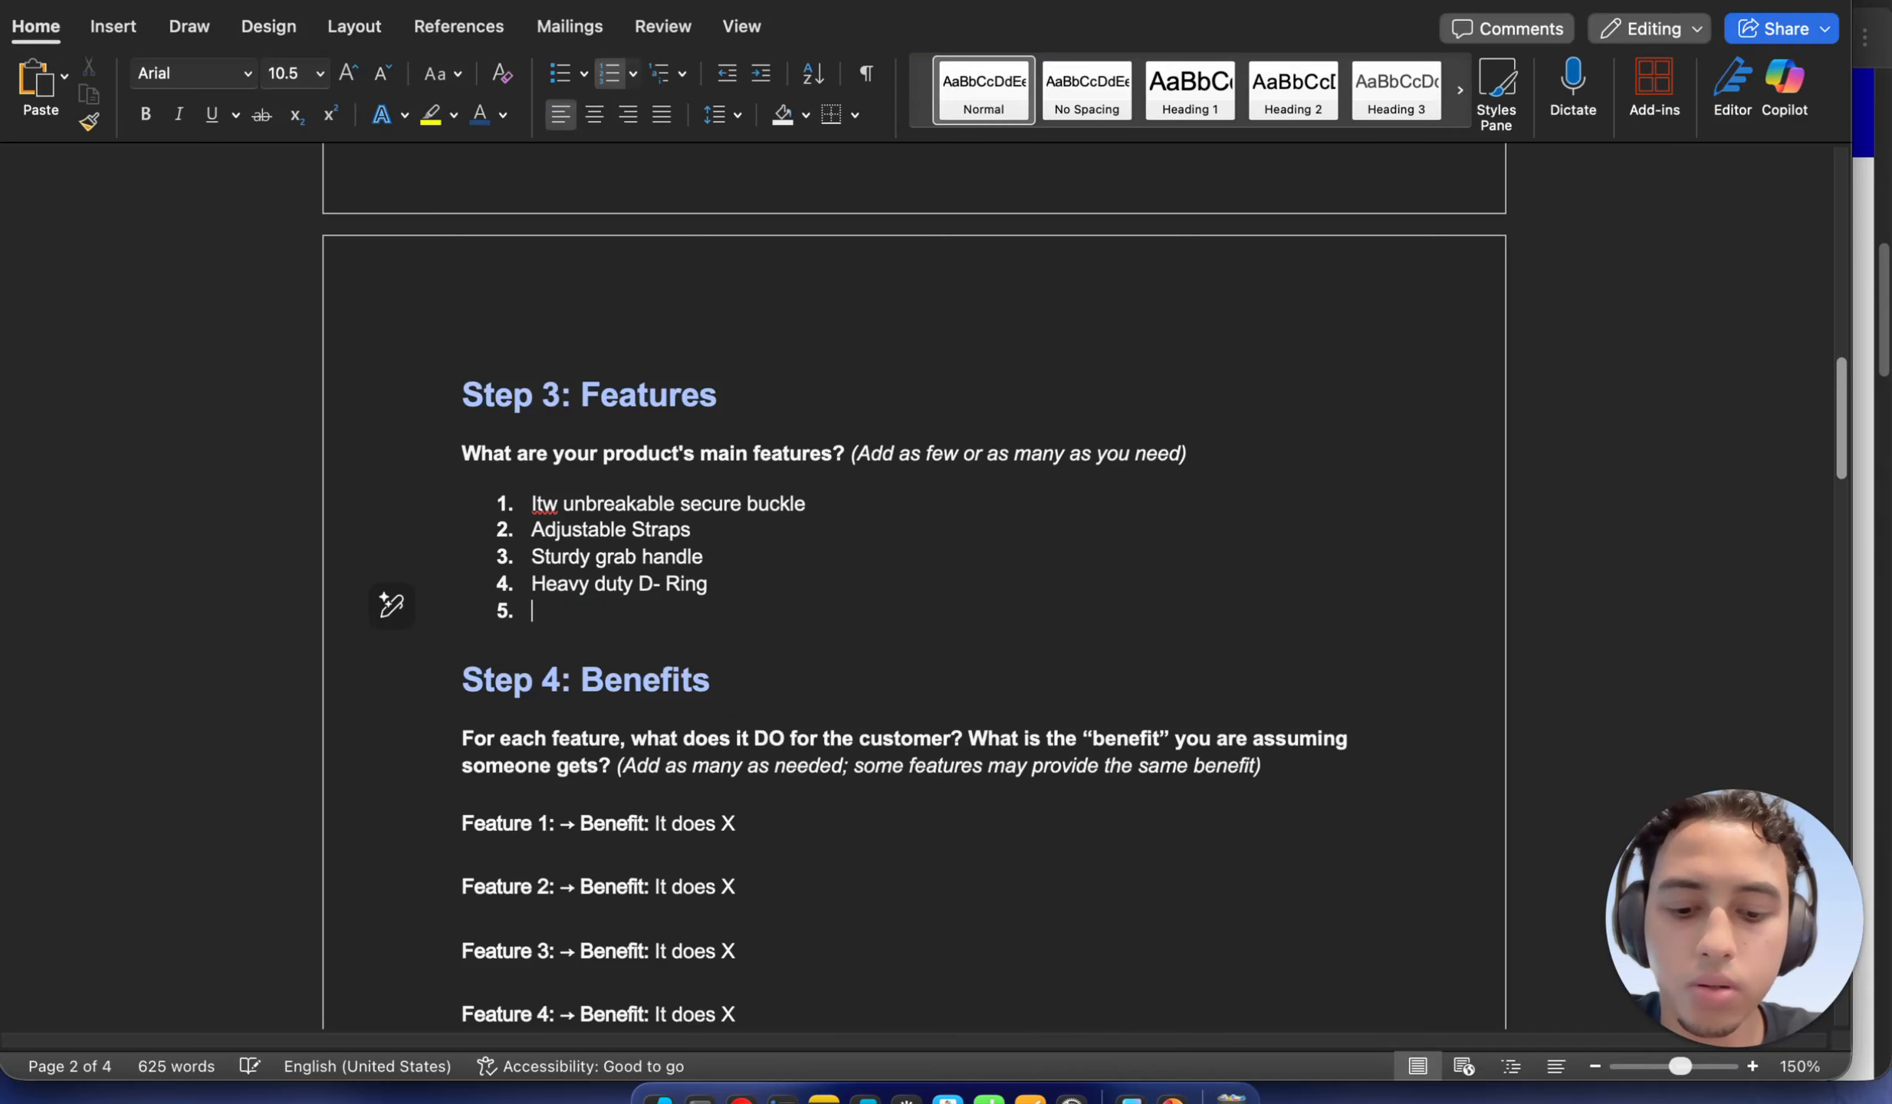
pyautogui.write('Customizable')
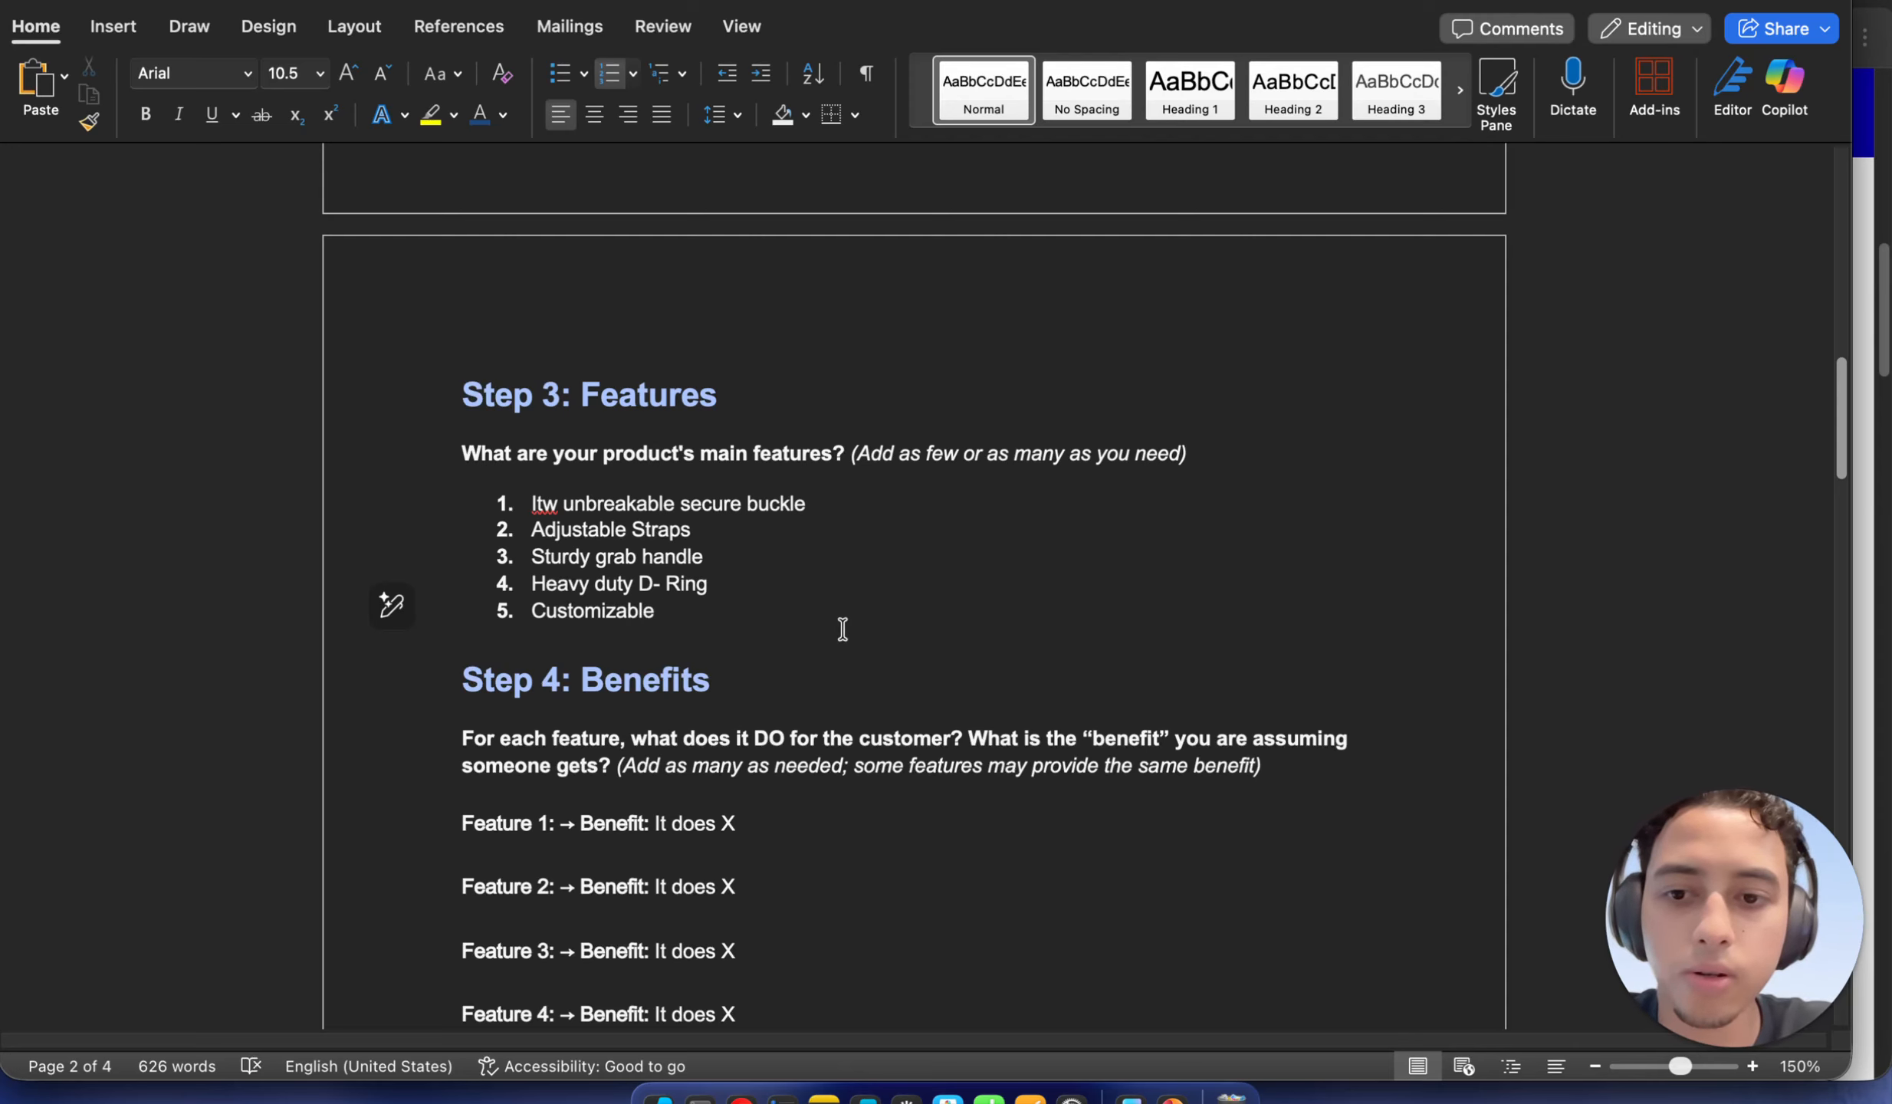
# Copy the first feature, "Itw unbreakable secure buckle", from the Step 3 list
pyautogui.scroll(-1, 840, 631)
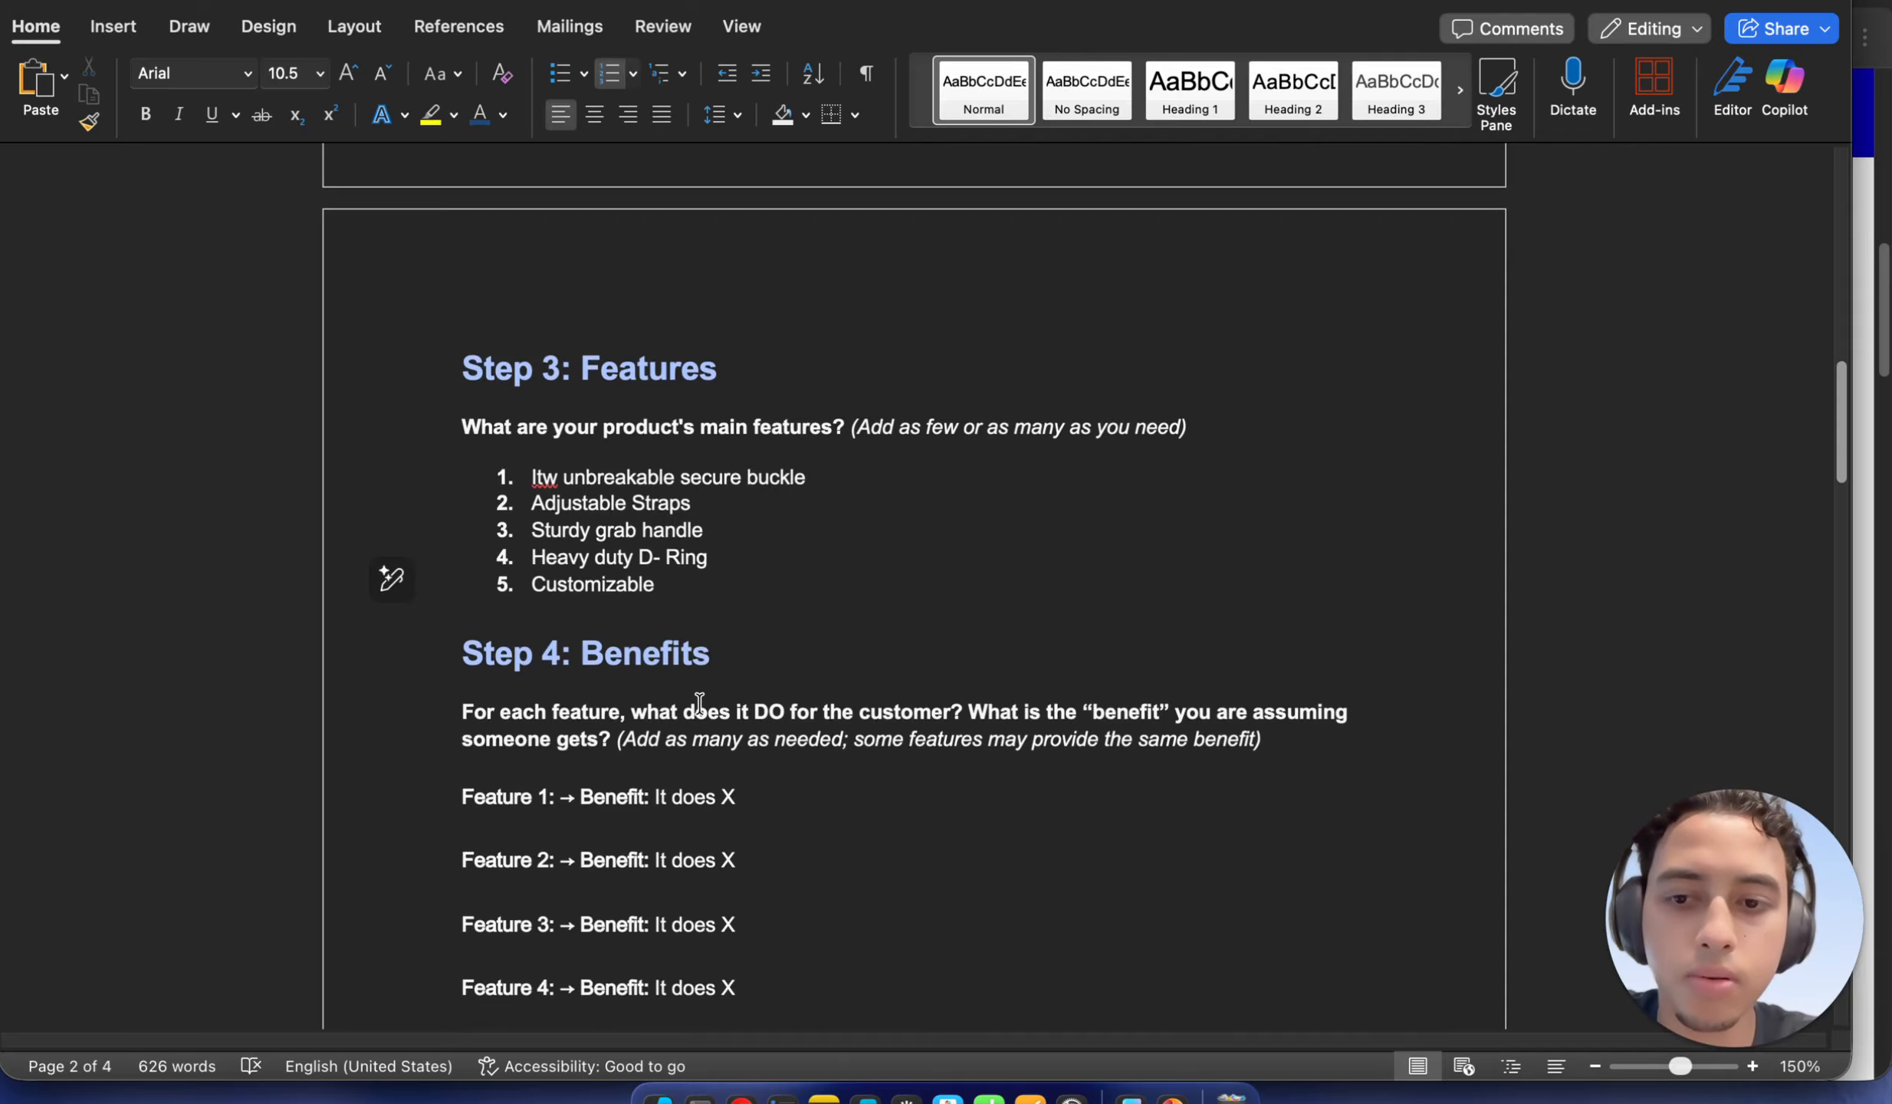
pyautogui.scroll(-1, 698, 701)
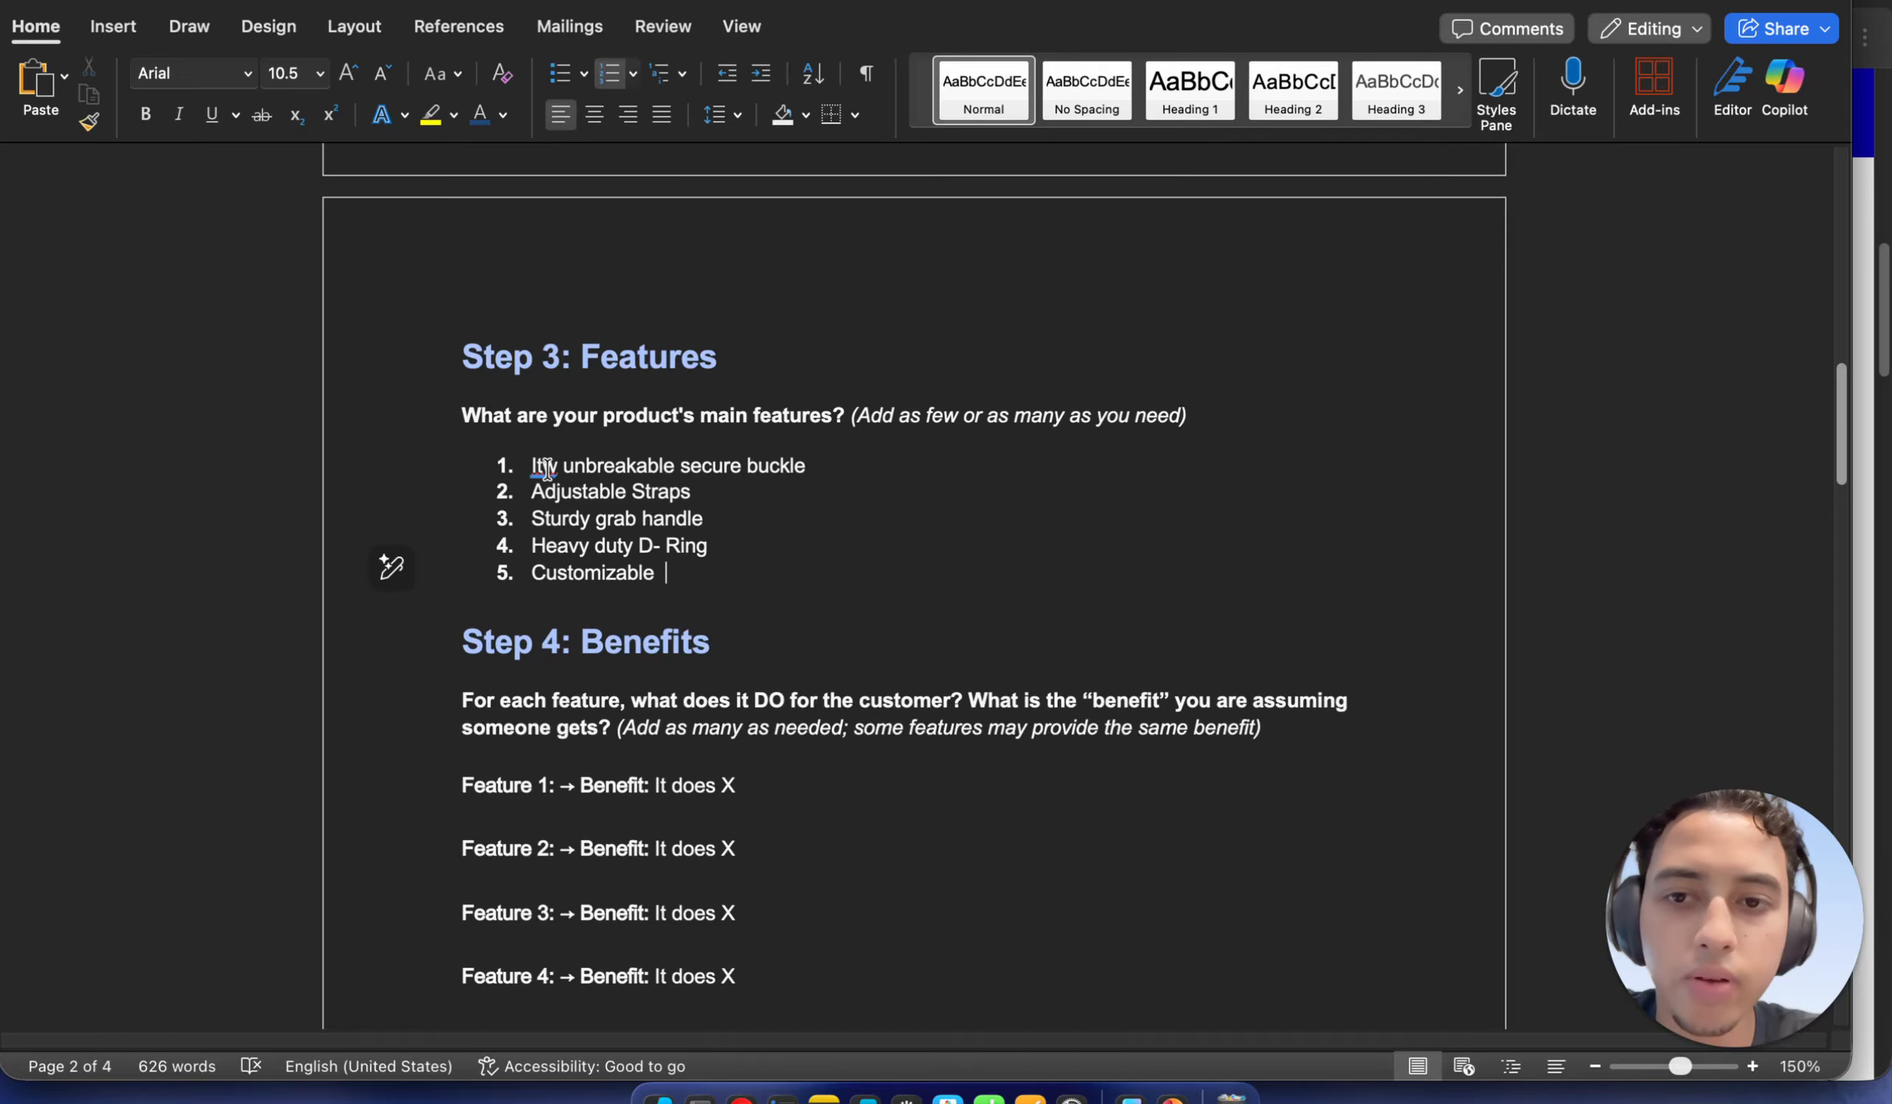
pyautogui.scroll(-1, 686, 583)
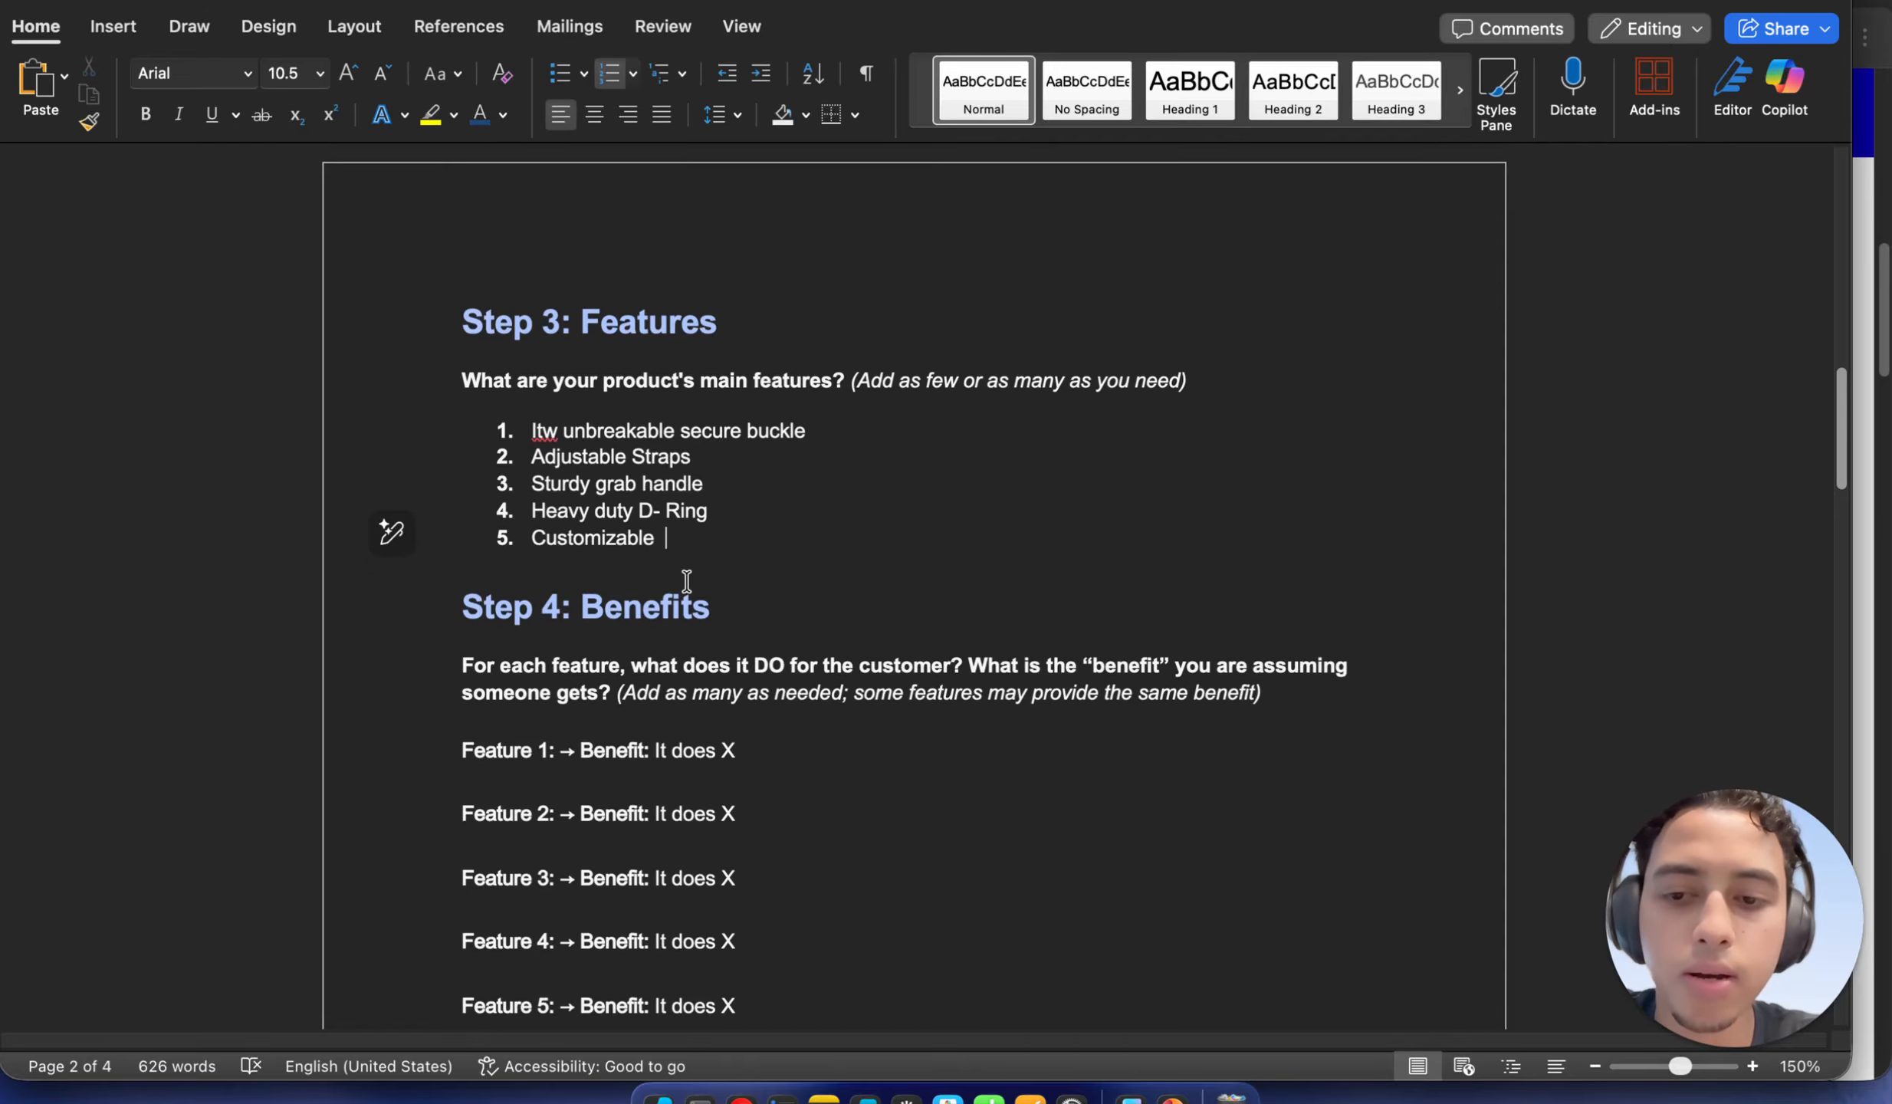
pyautogui.scroll(-2, 686, 581)
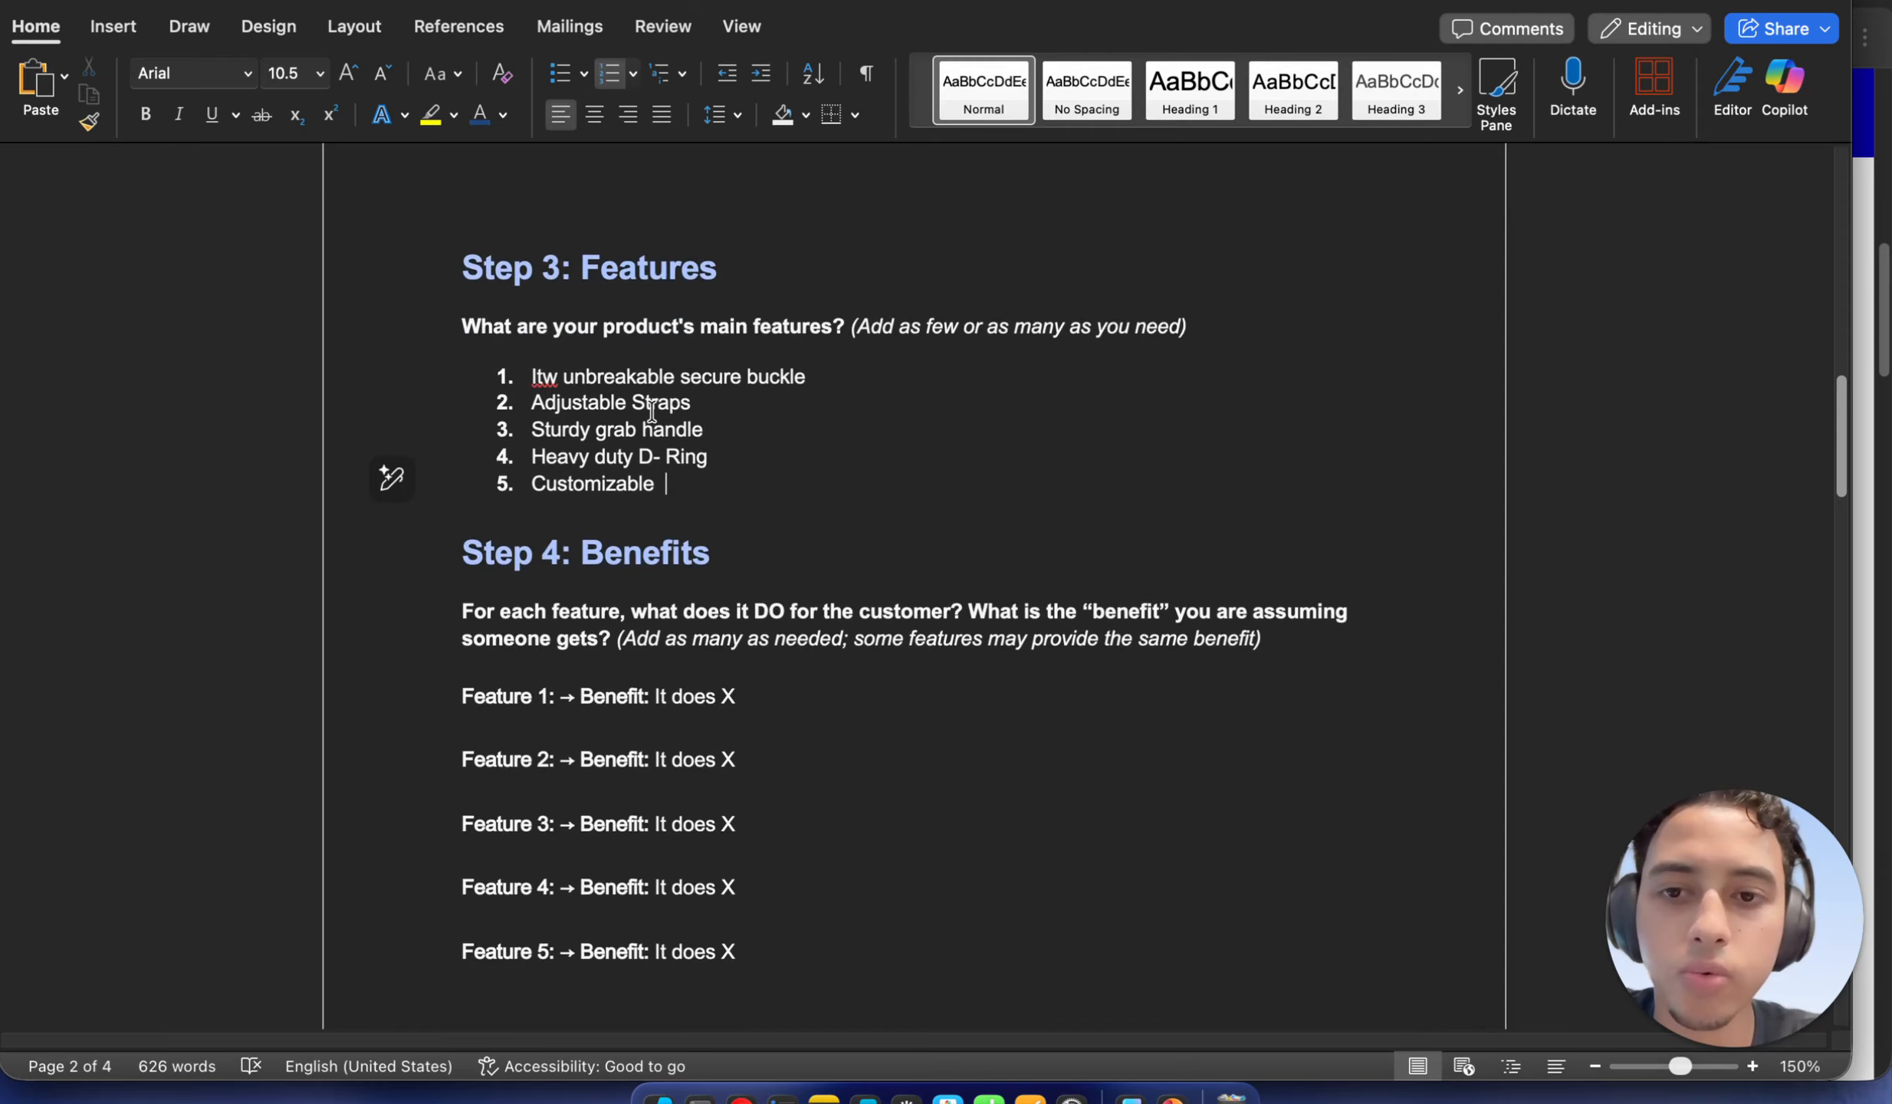
pyautogui.moveTo(532, 375); pyautogui.dragTo(673, 373)
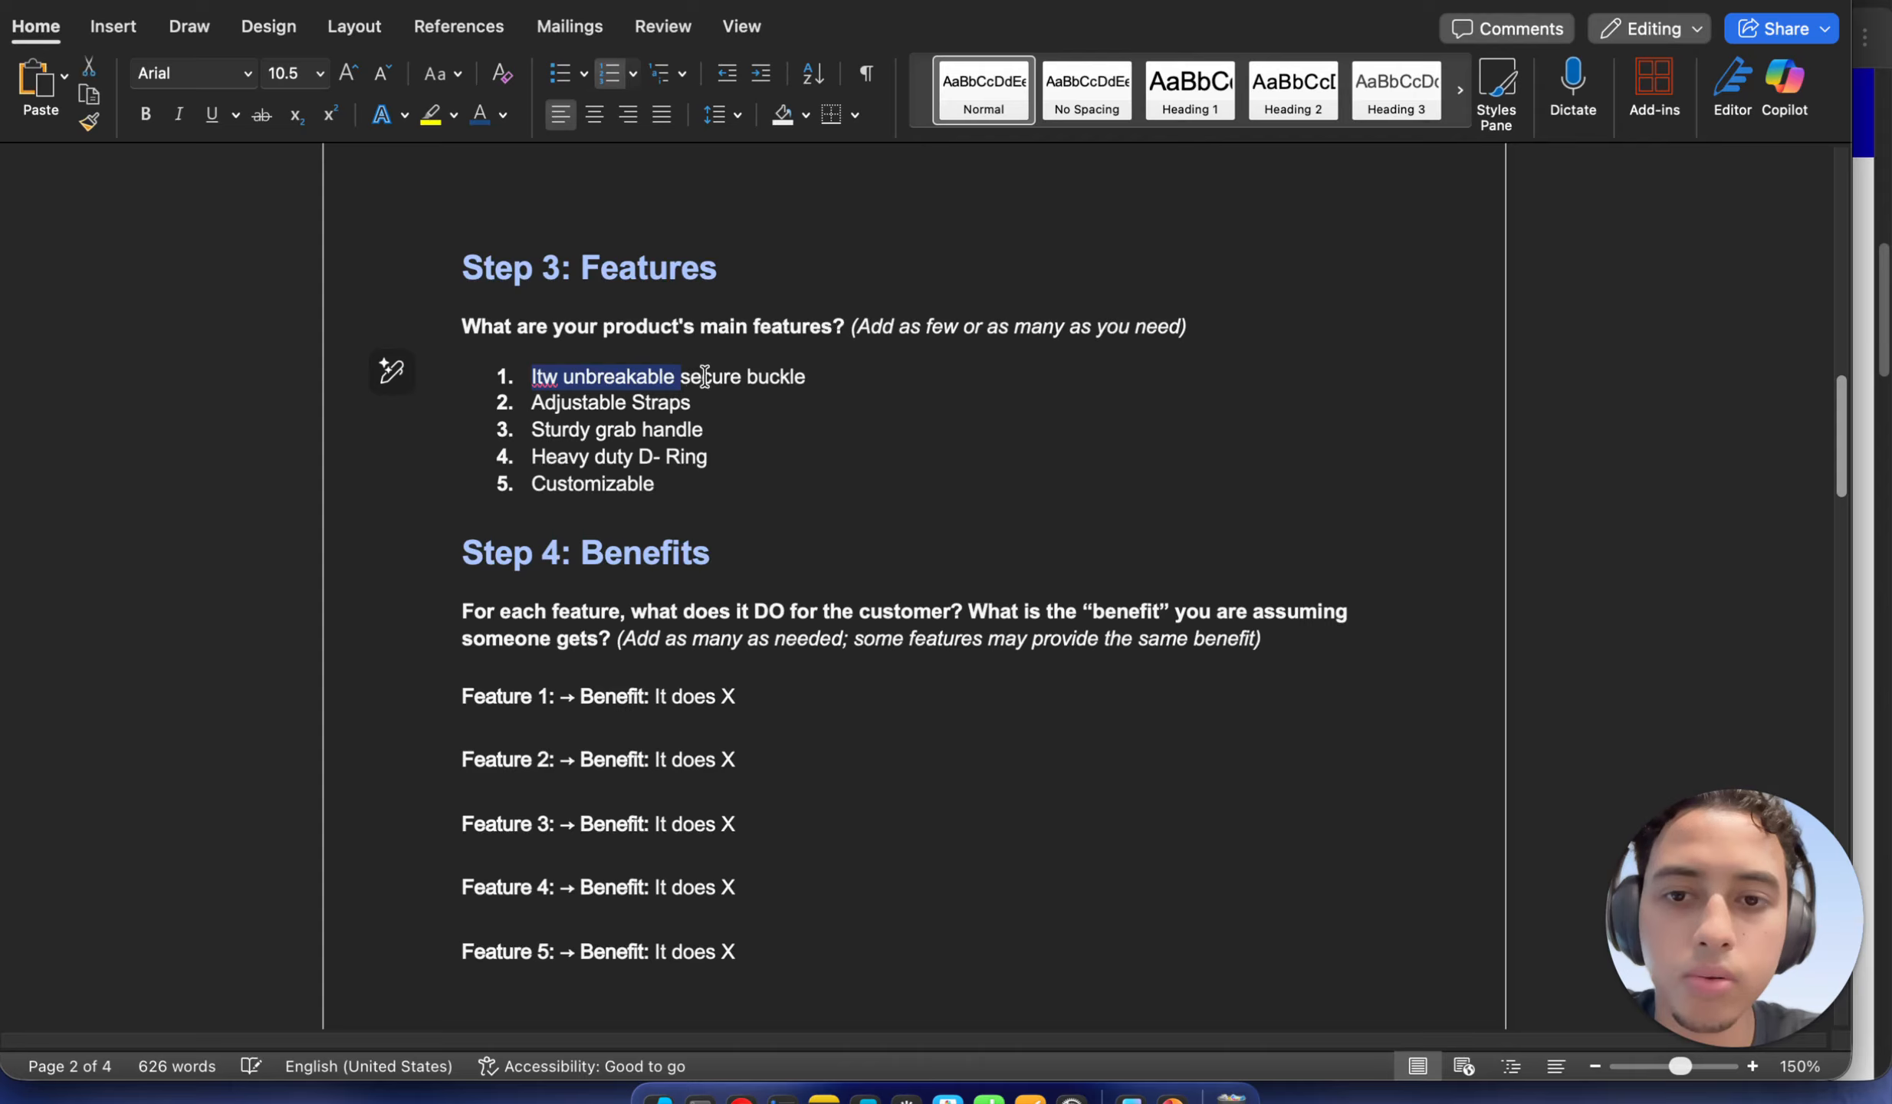
pyautogui.rightClick(655, 388)
pyautogui.click(628, 382)
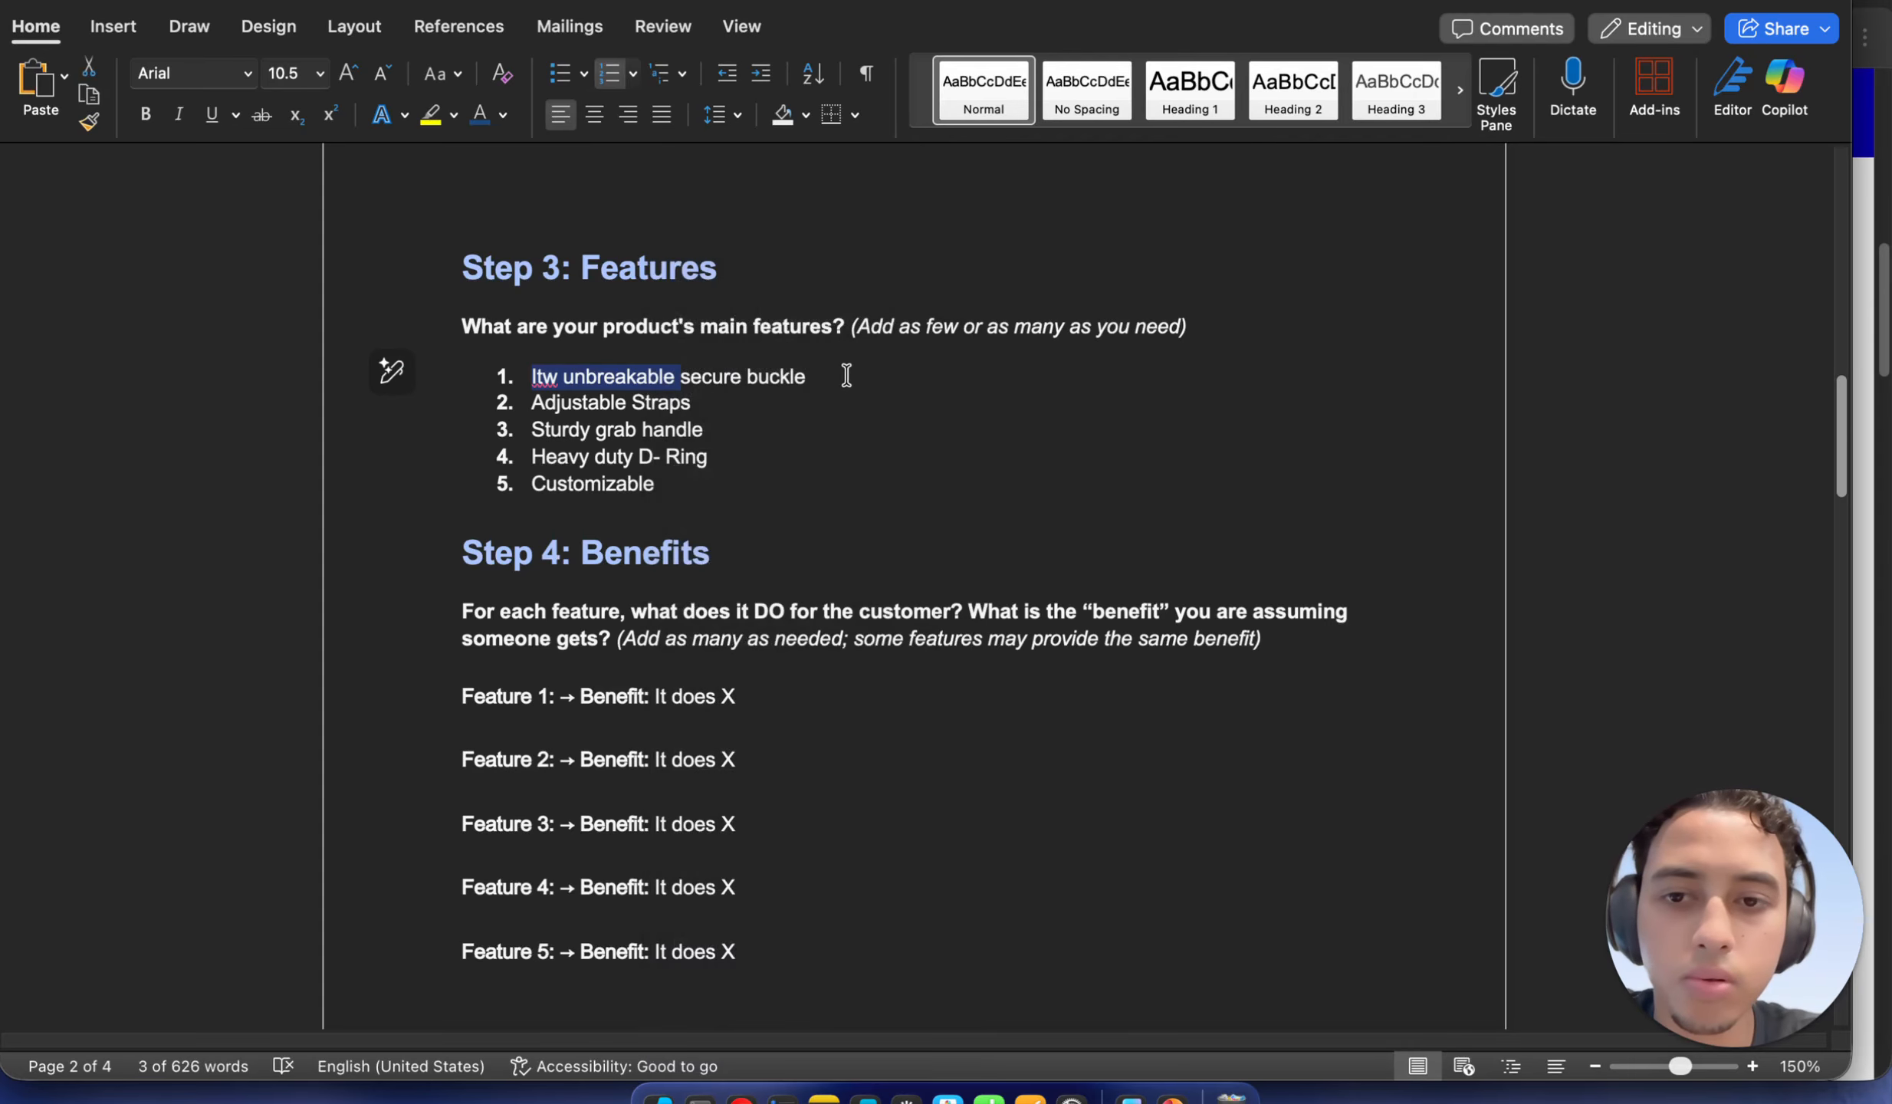
pyautogui.moveTo(845, 376); pyautogui.dragTo(534, 379)
pyautogui.rightClick(644, 388)
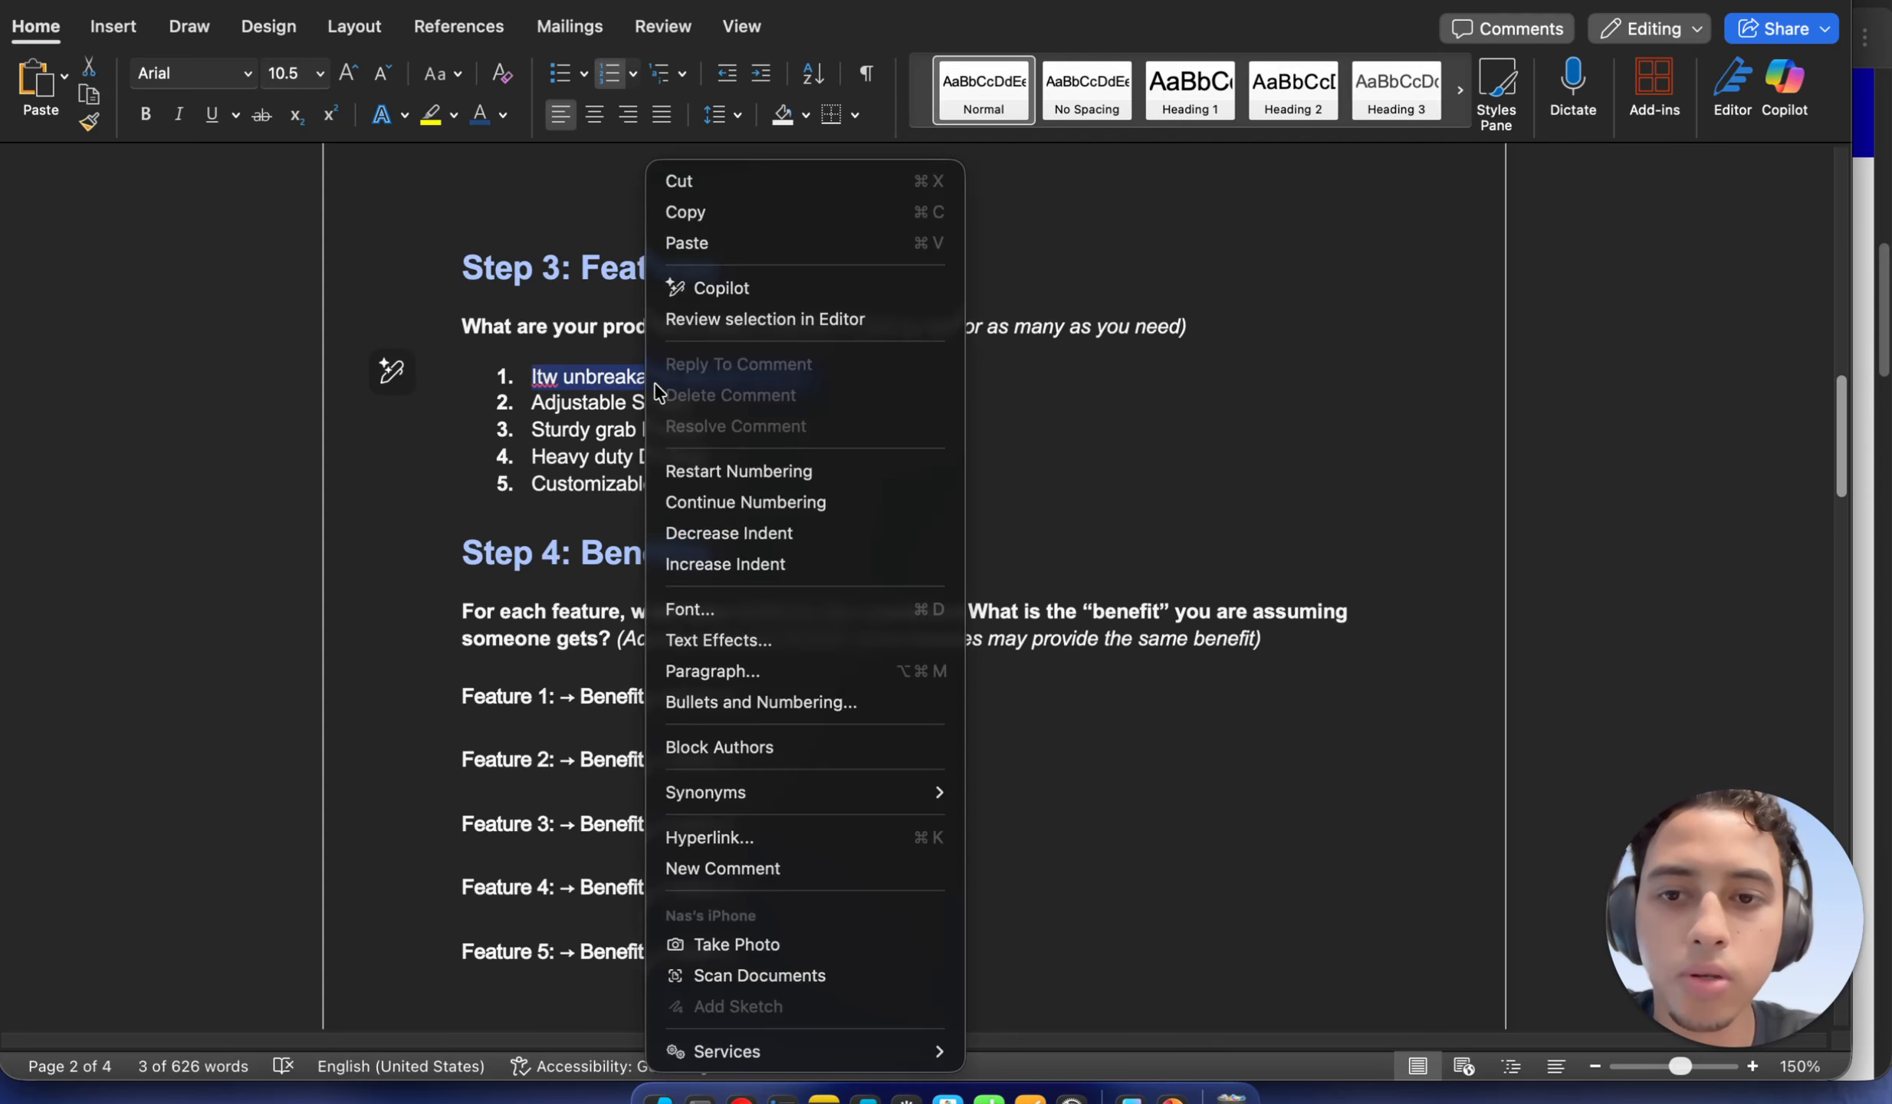
pyautogui.click(686, 207)
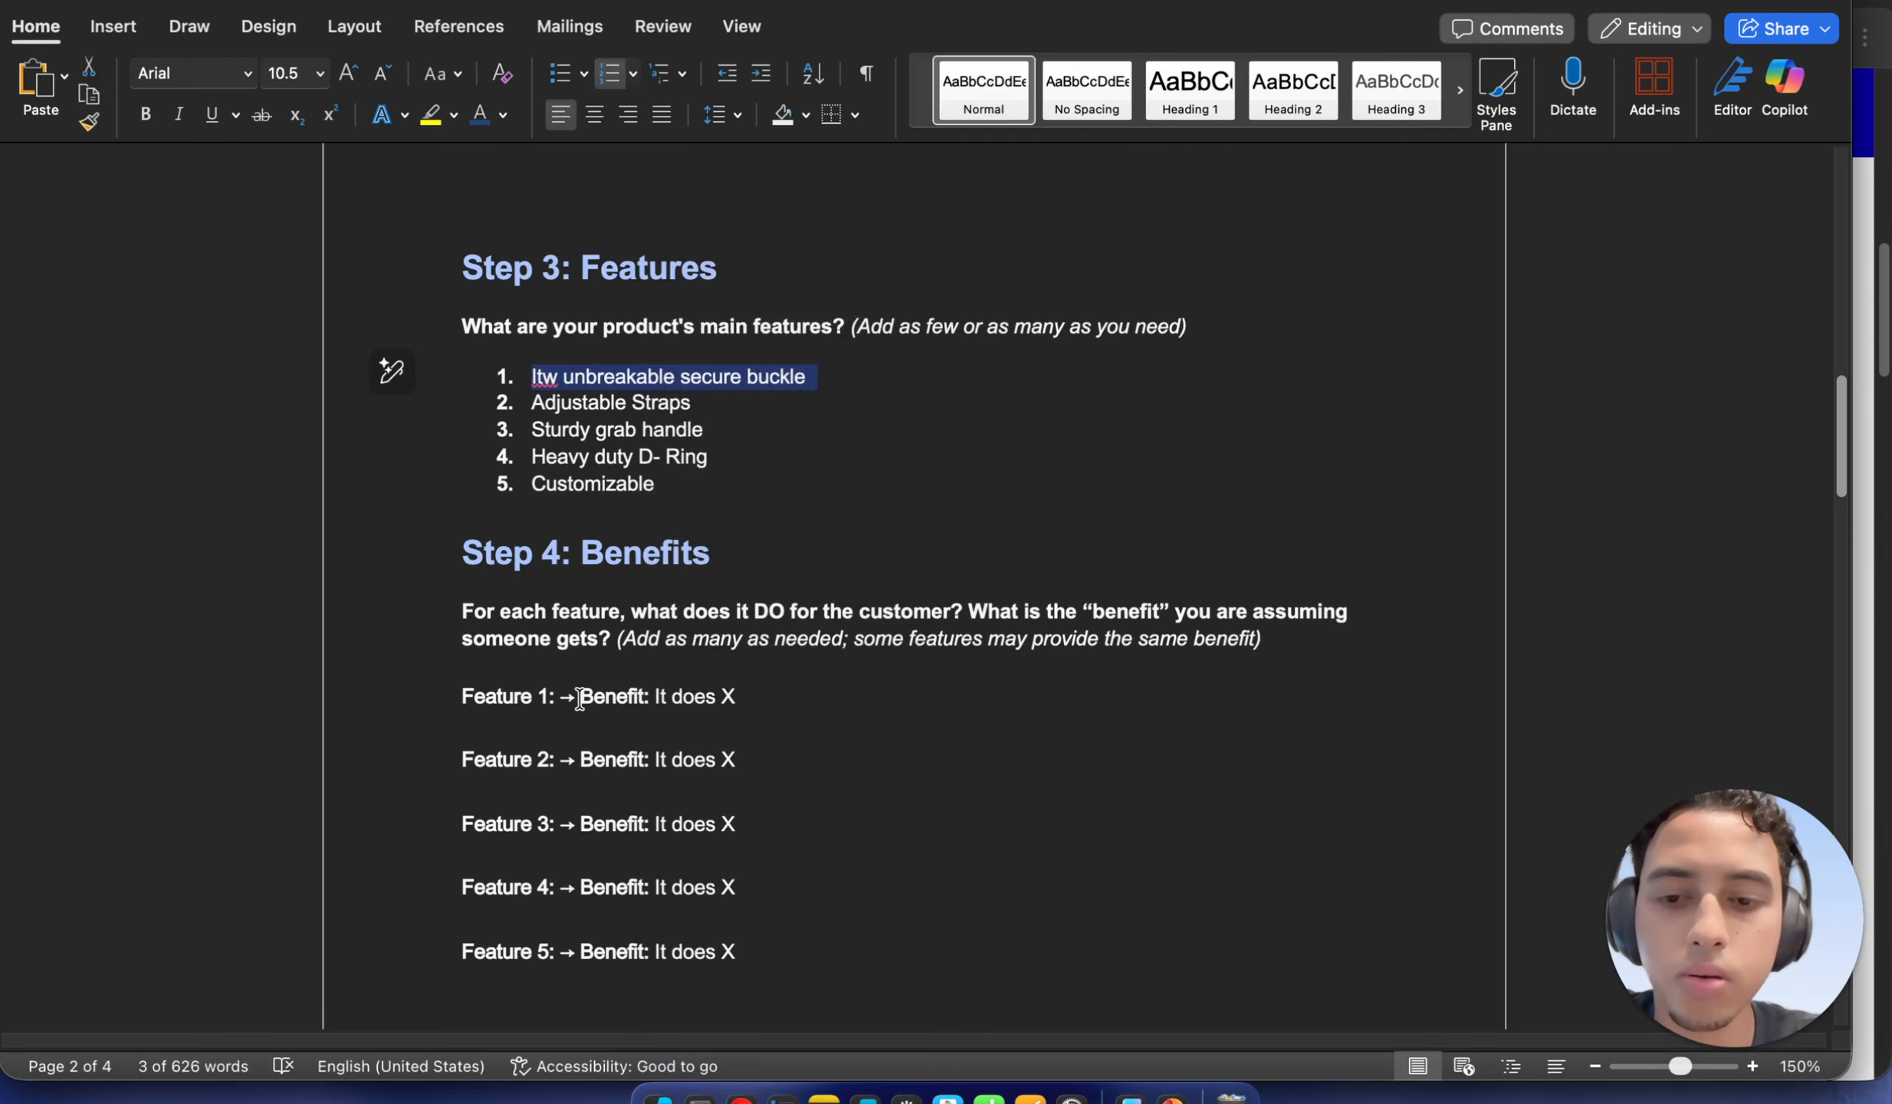
# Replace the "Feature 1:" label under Step 4 with the copied buckle feature, and join its benefit text onto the same line
pyautogui.tripleClick(533, 699)
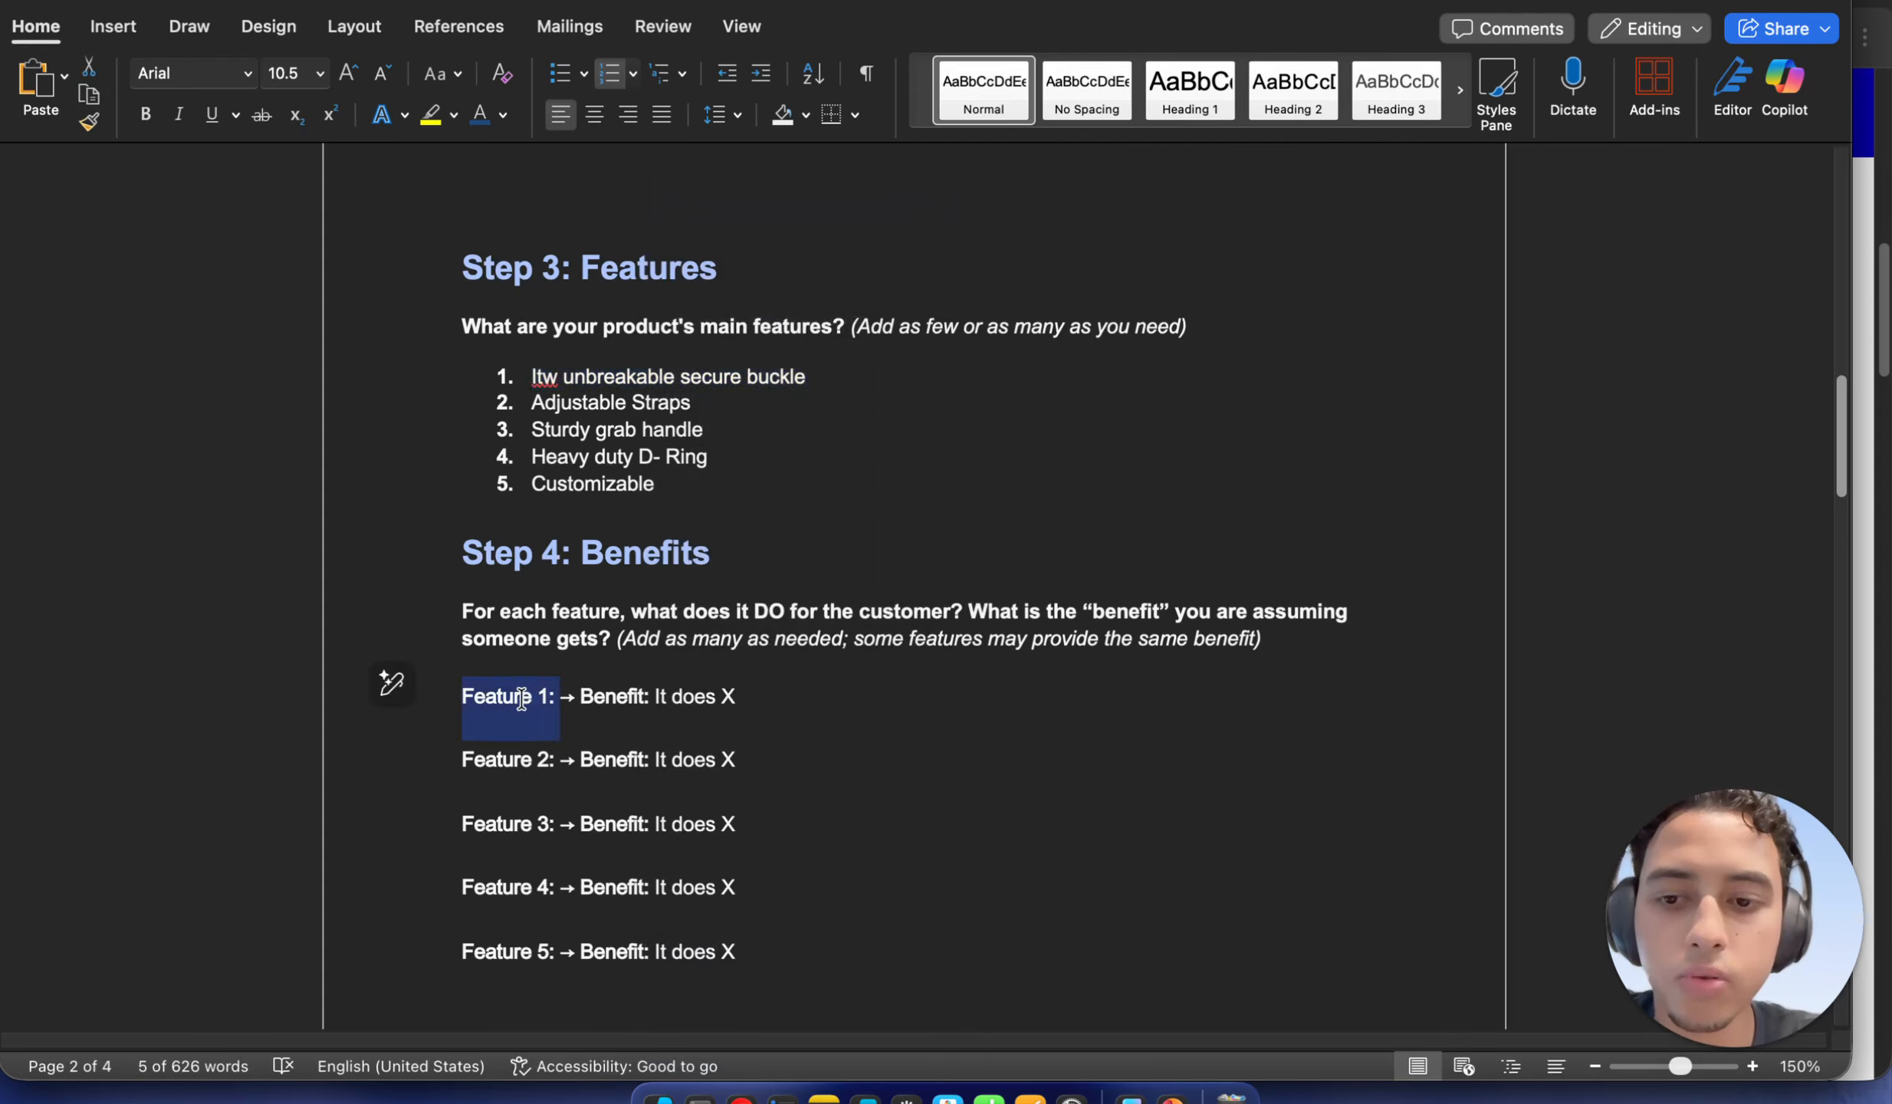
pyautogui.rightClick(542, 705)
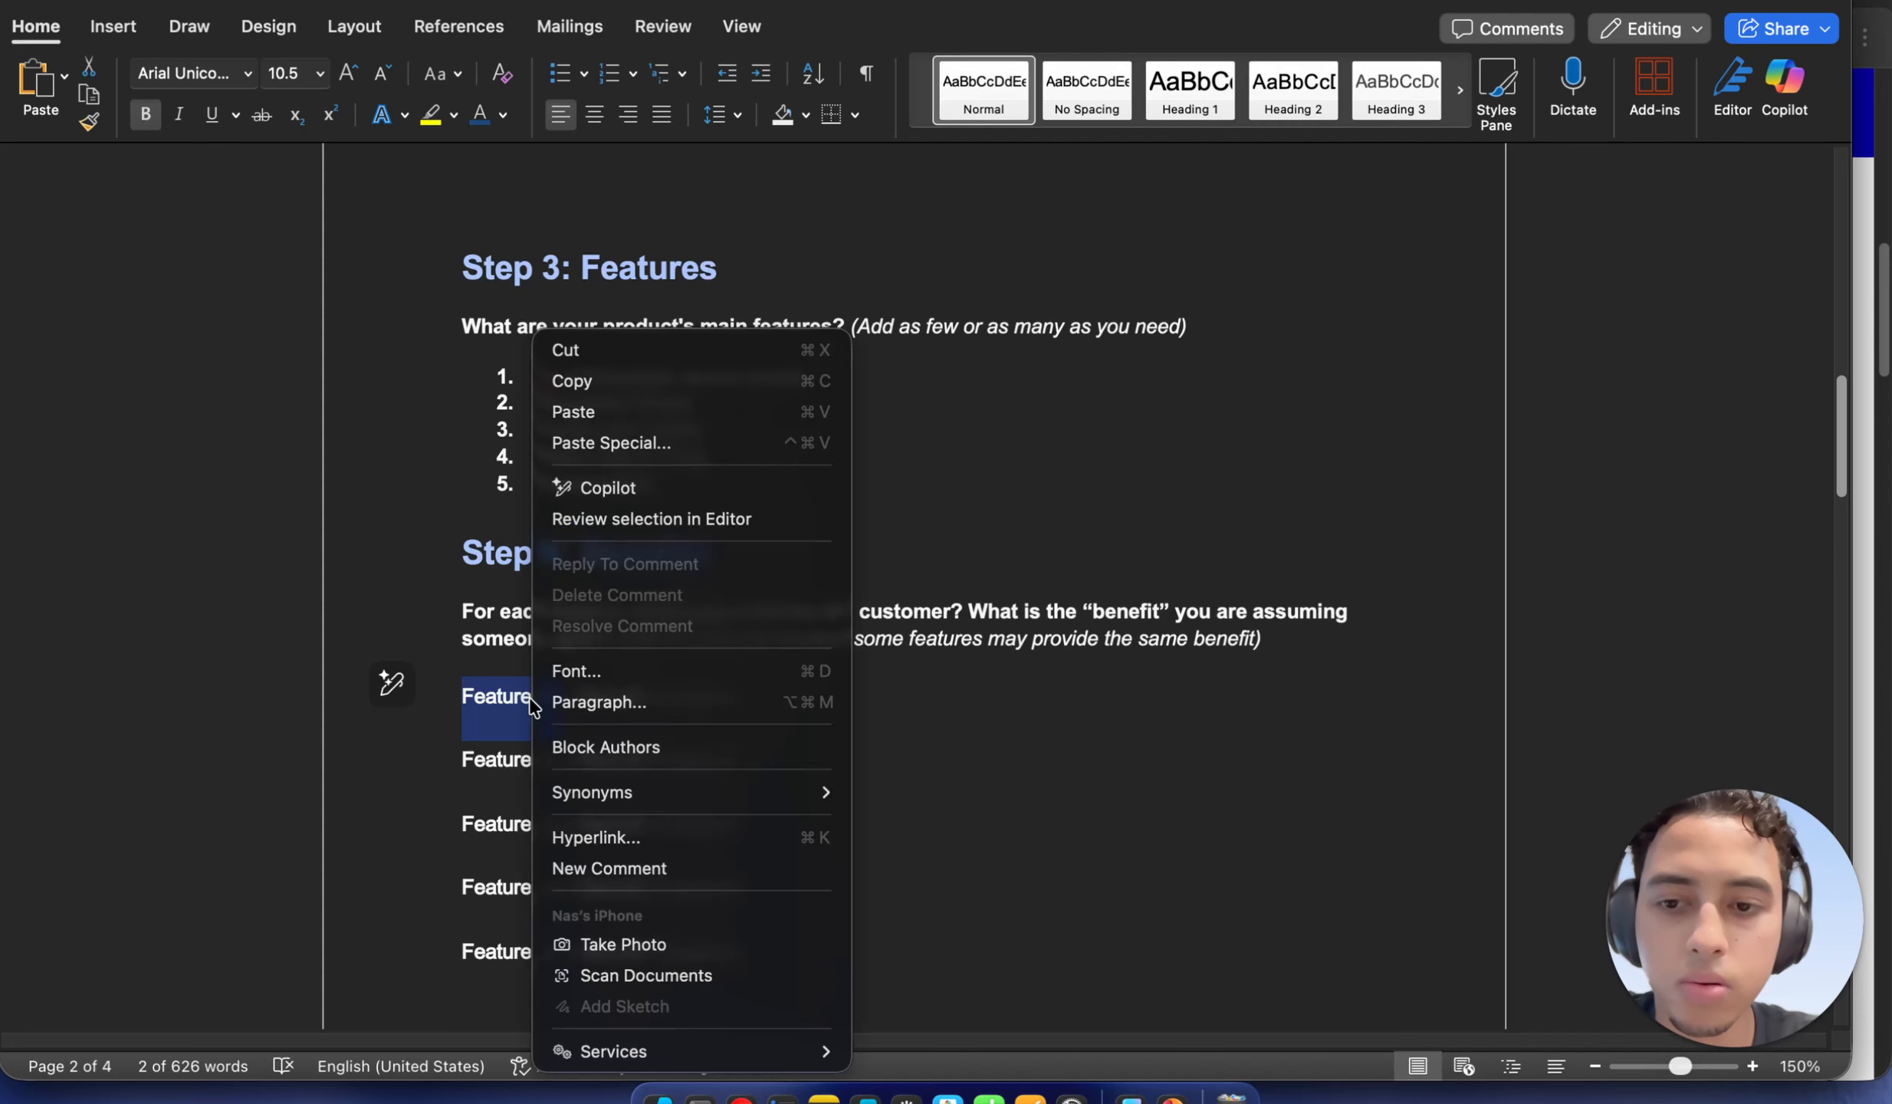
pyautogui.click(572, 414)
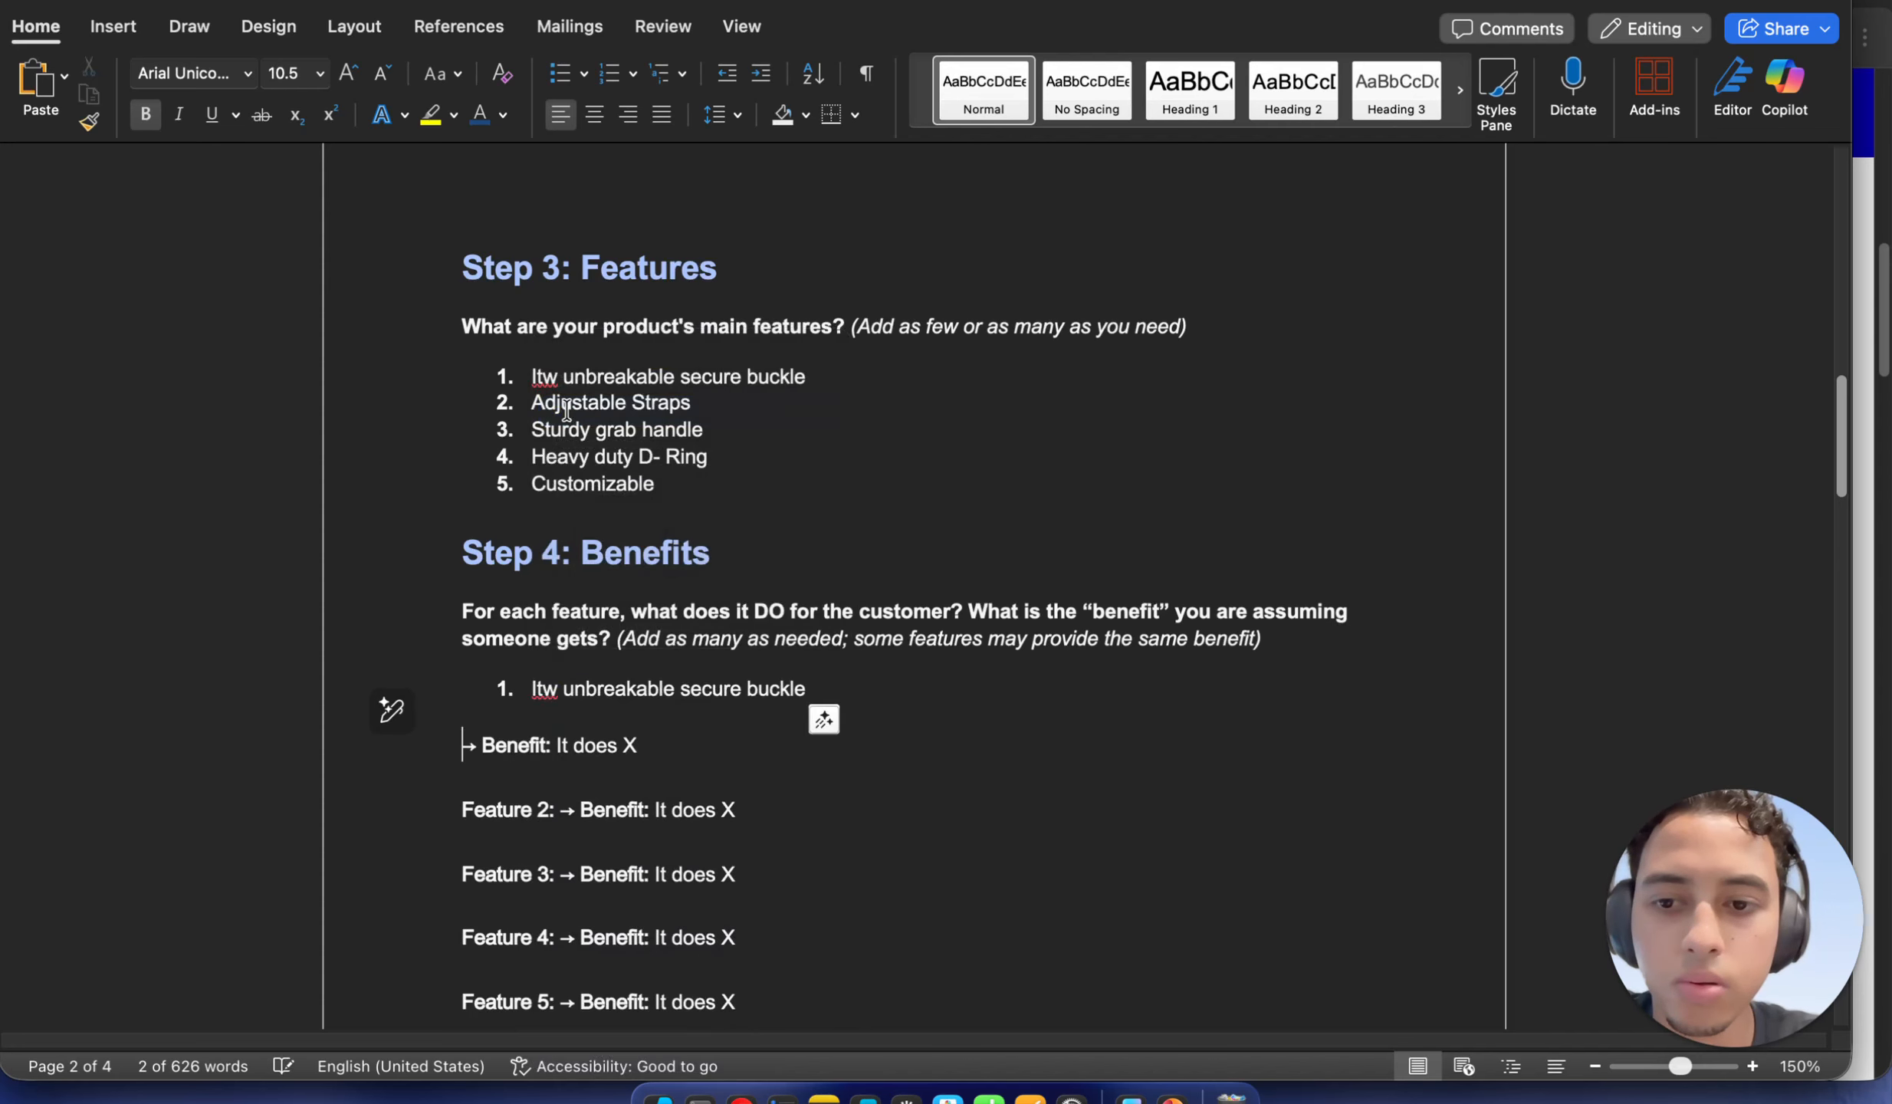
pyautogui.press('Delete')
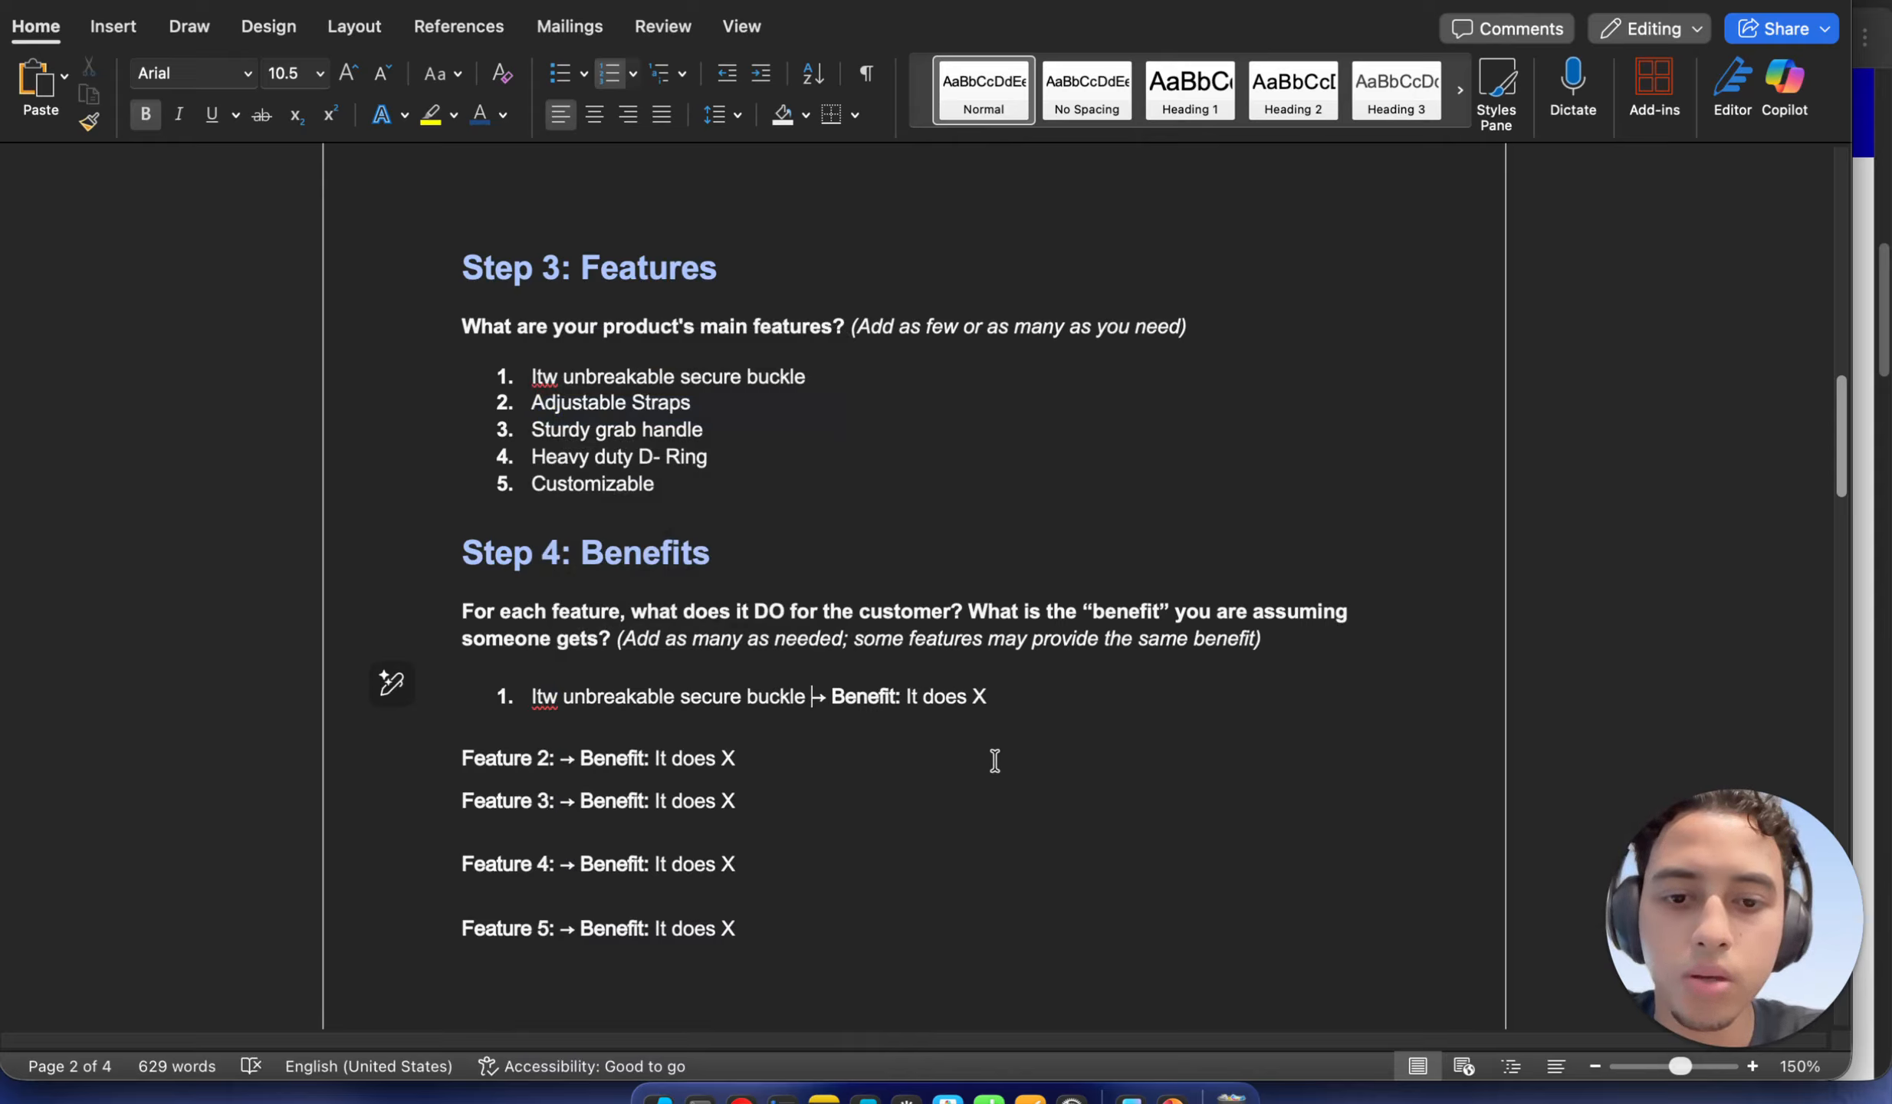
pyautogui.click(985, 699)
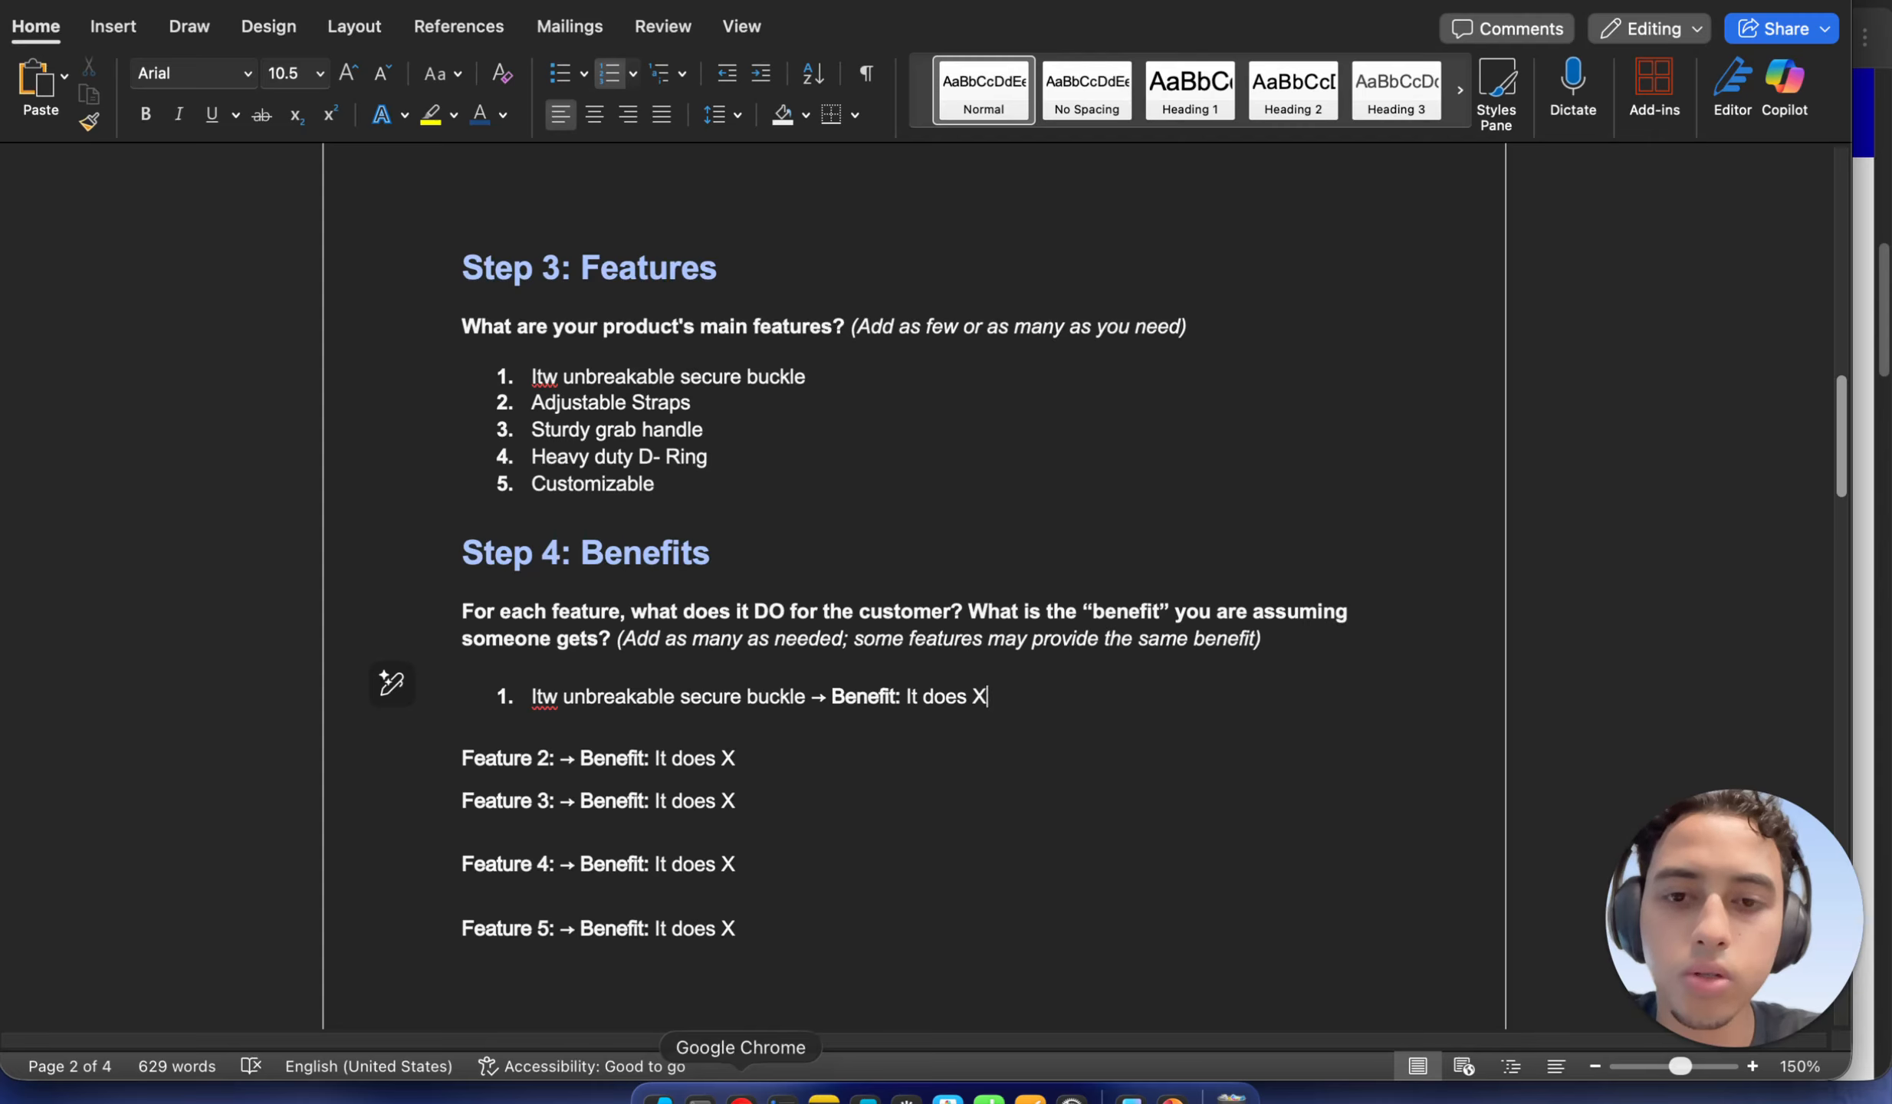
# Switch to the ChatGPT conversation in Chrome and draft the question "what would be the benifets of a dog harness that has this feature;"
pyautogui.click(741, 1098)
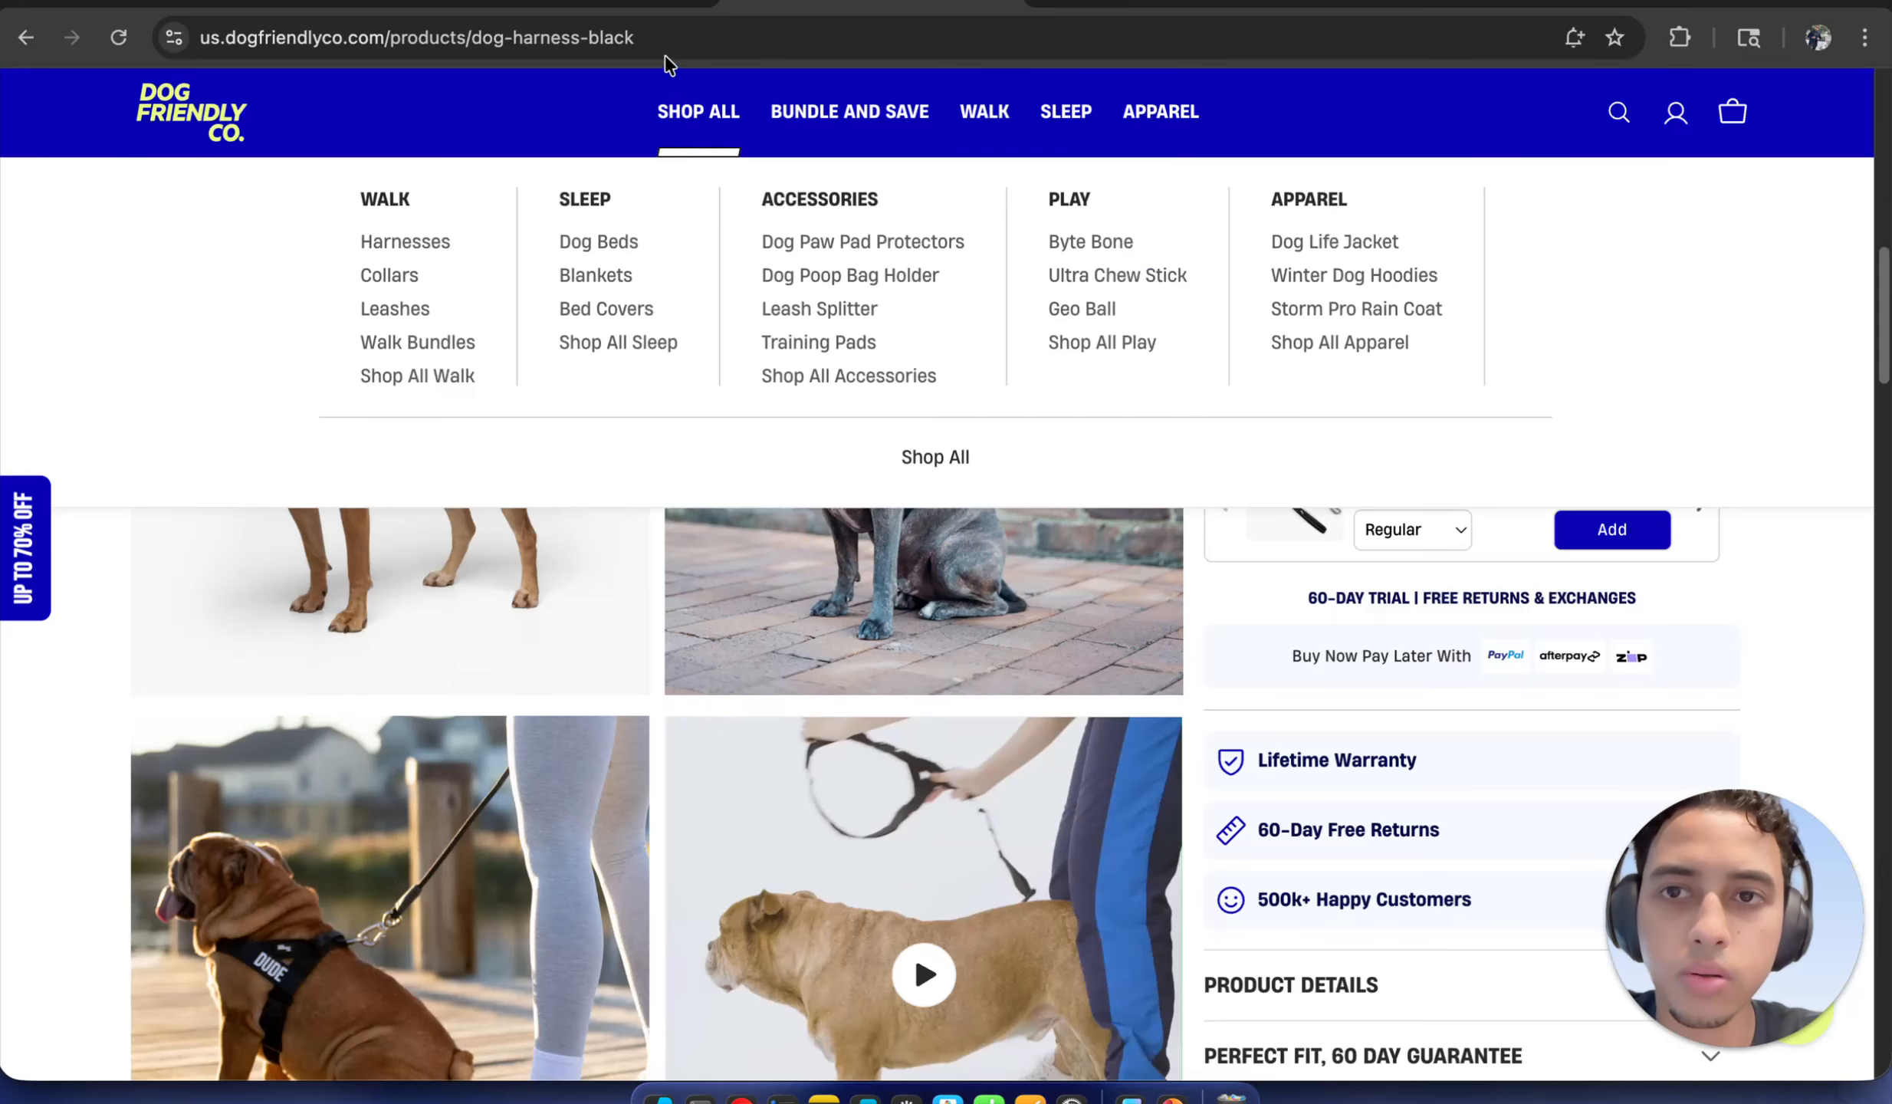
pyautogui.click(667, 6)
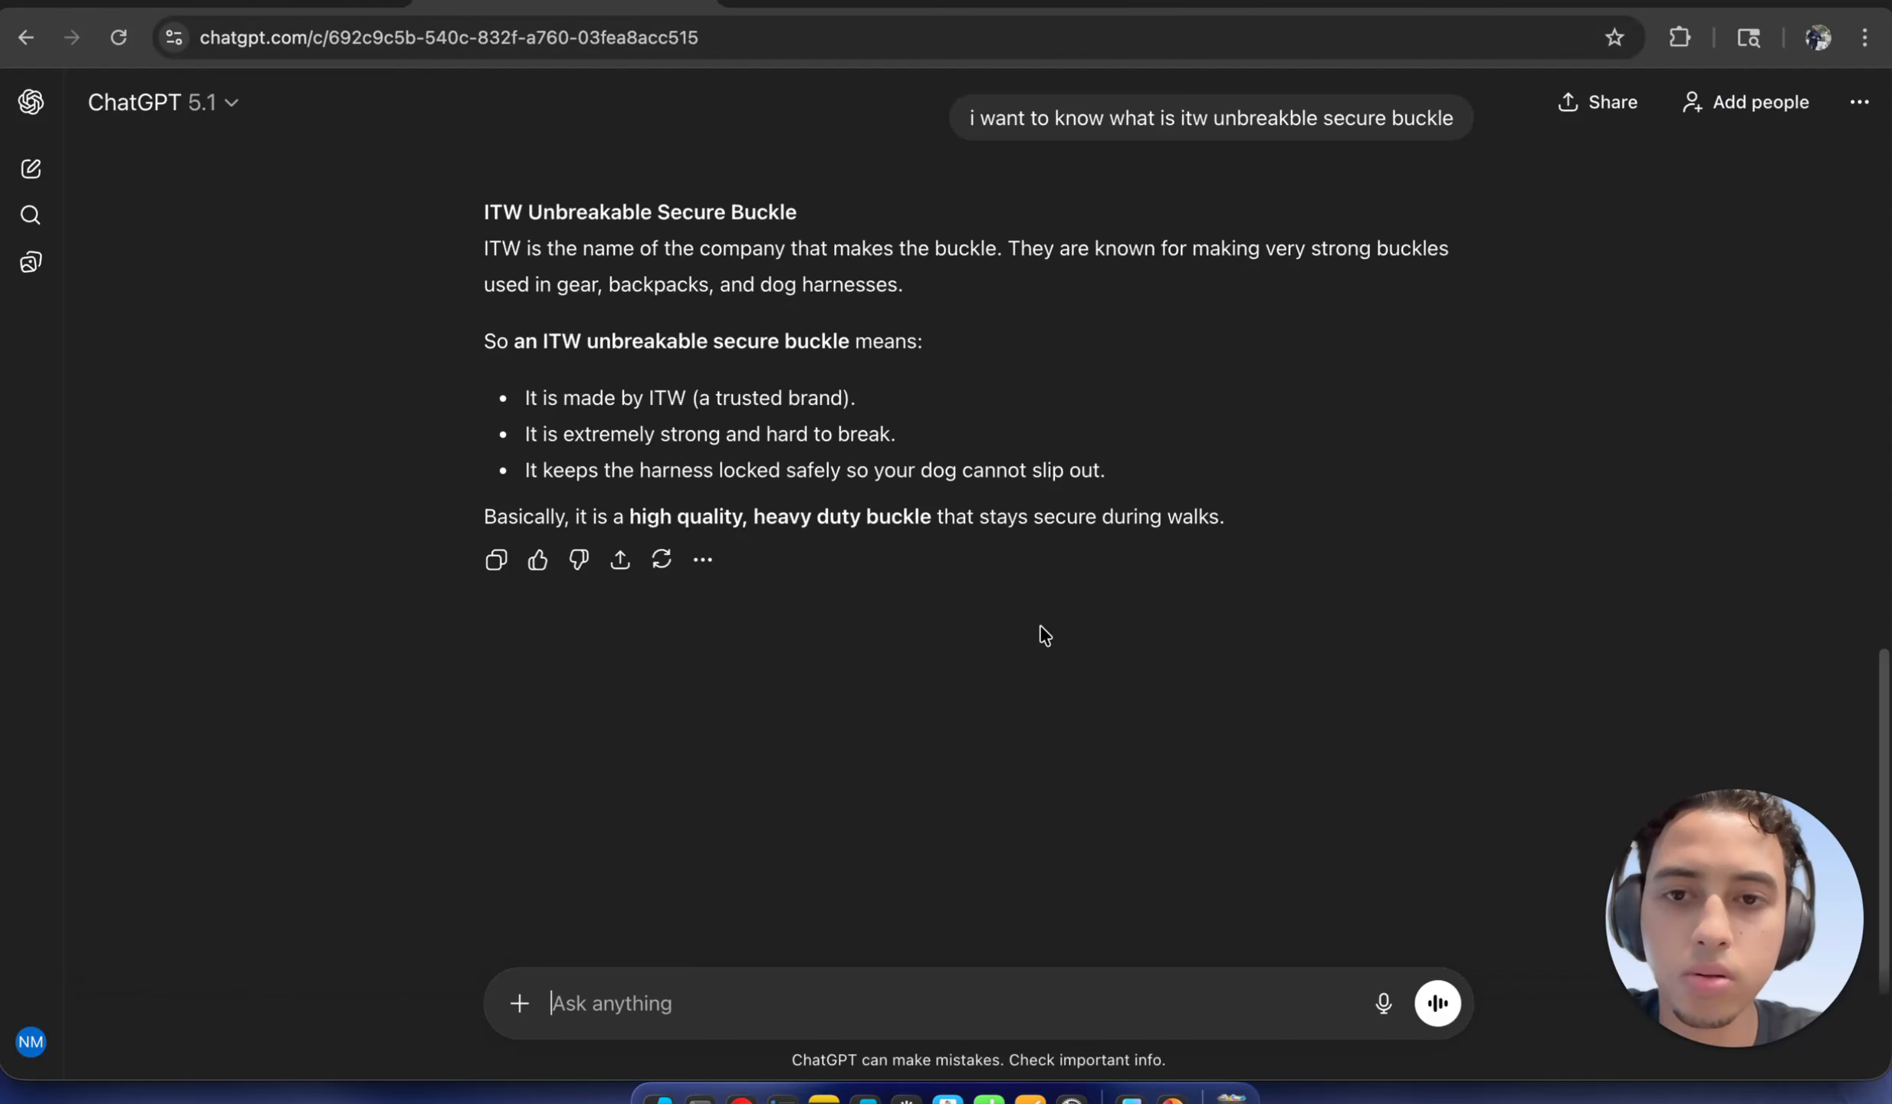
pyautogui.click(719, 994)
pyautogui.write('w')
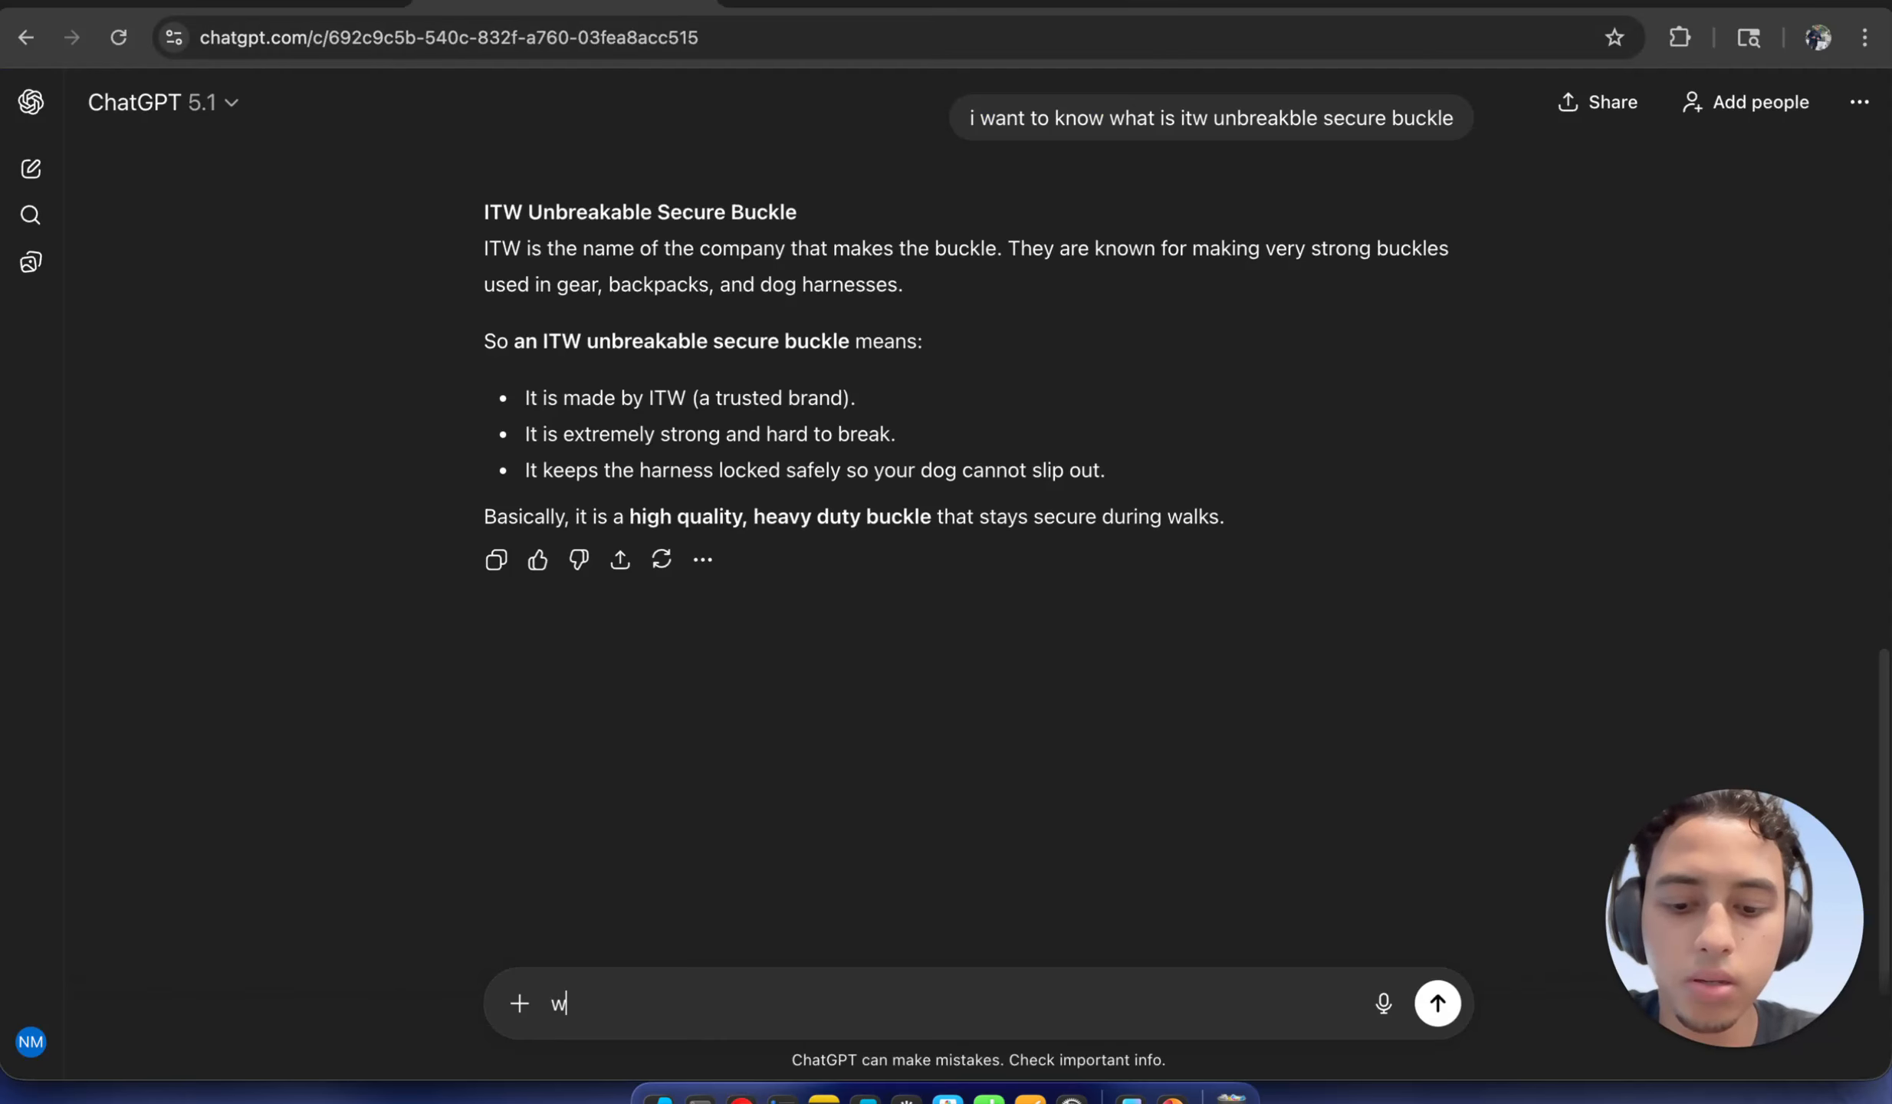
pyautogui.write('hat would ')
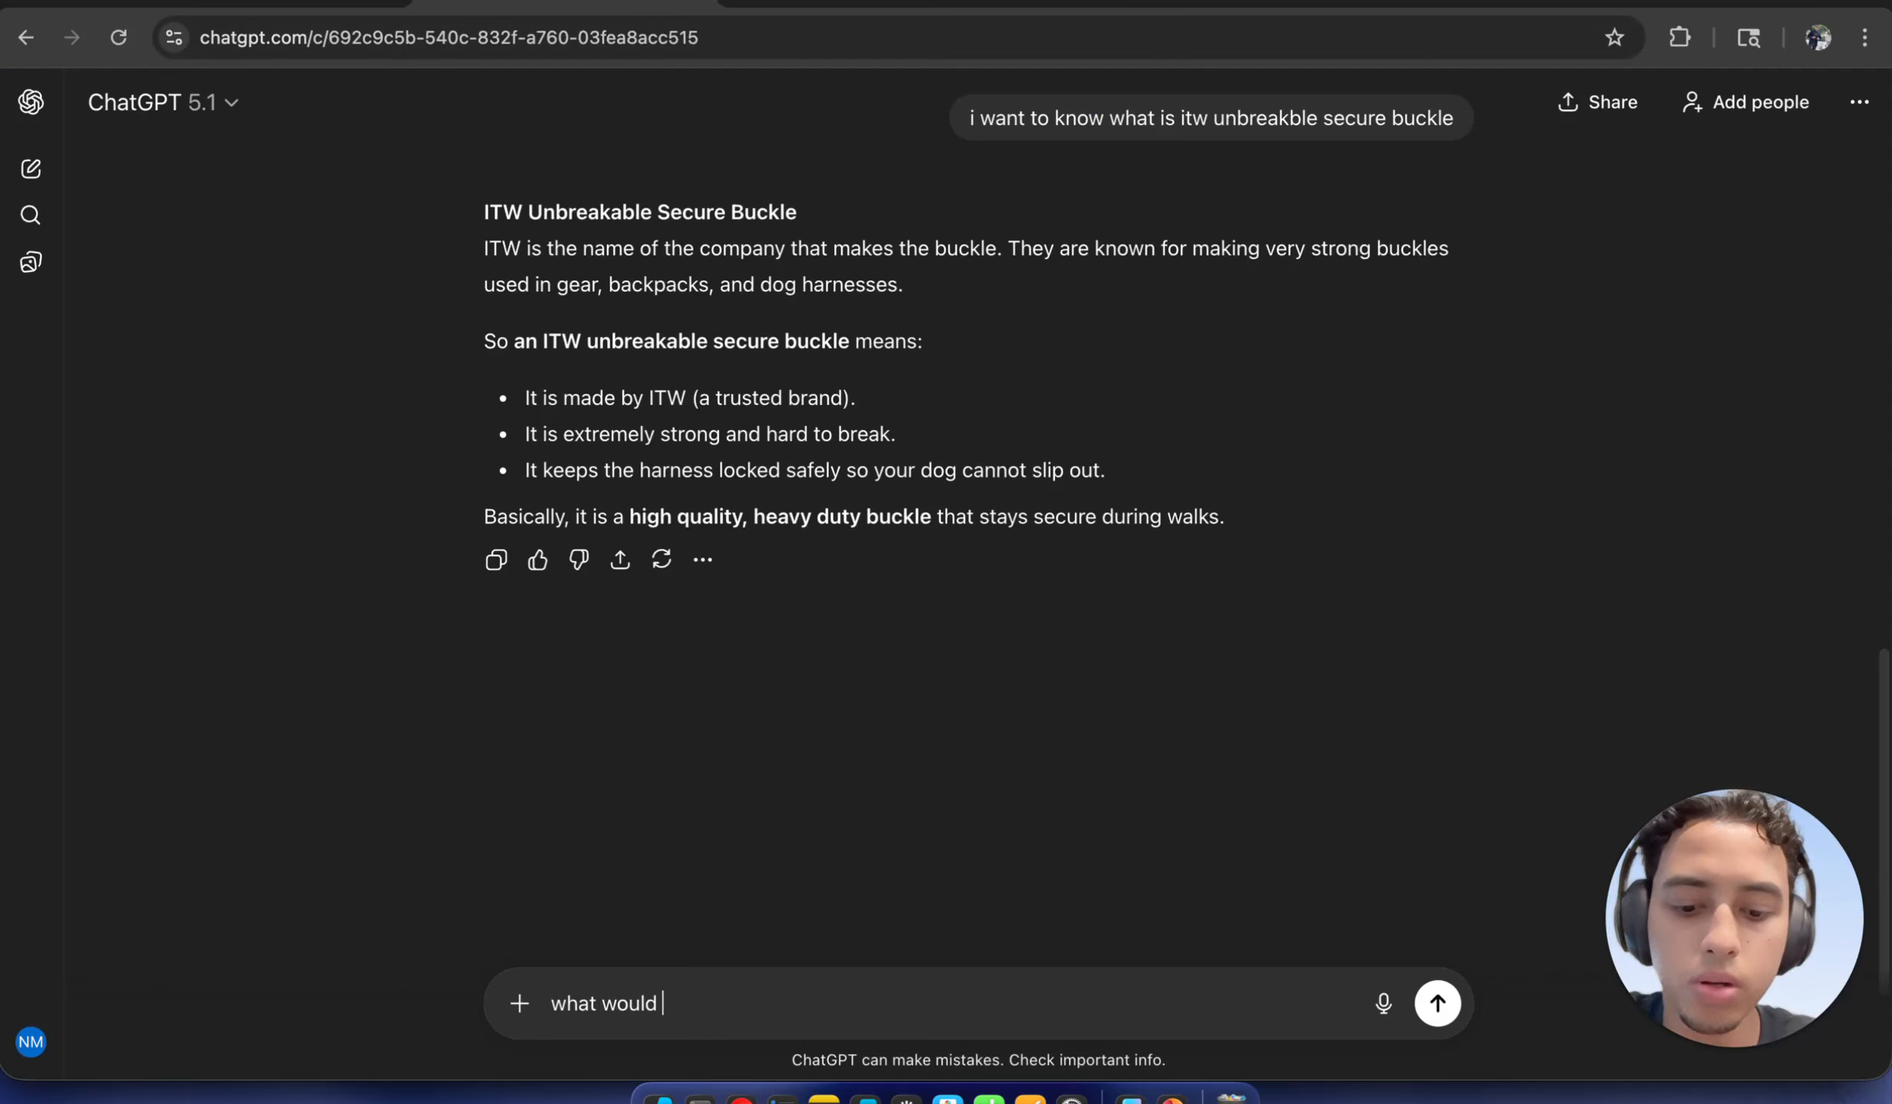
pyautogui.write('be the ben')
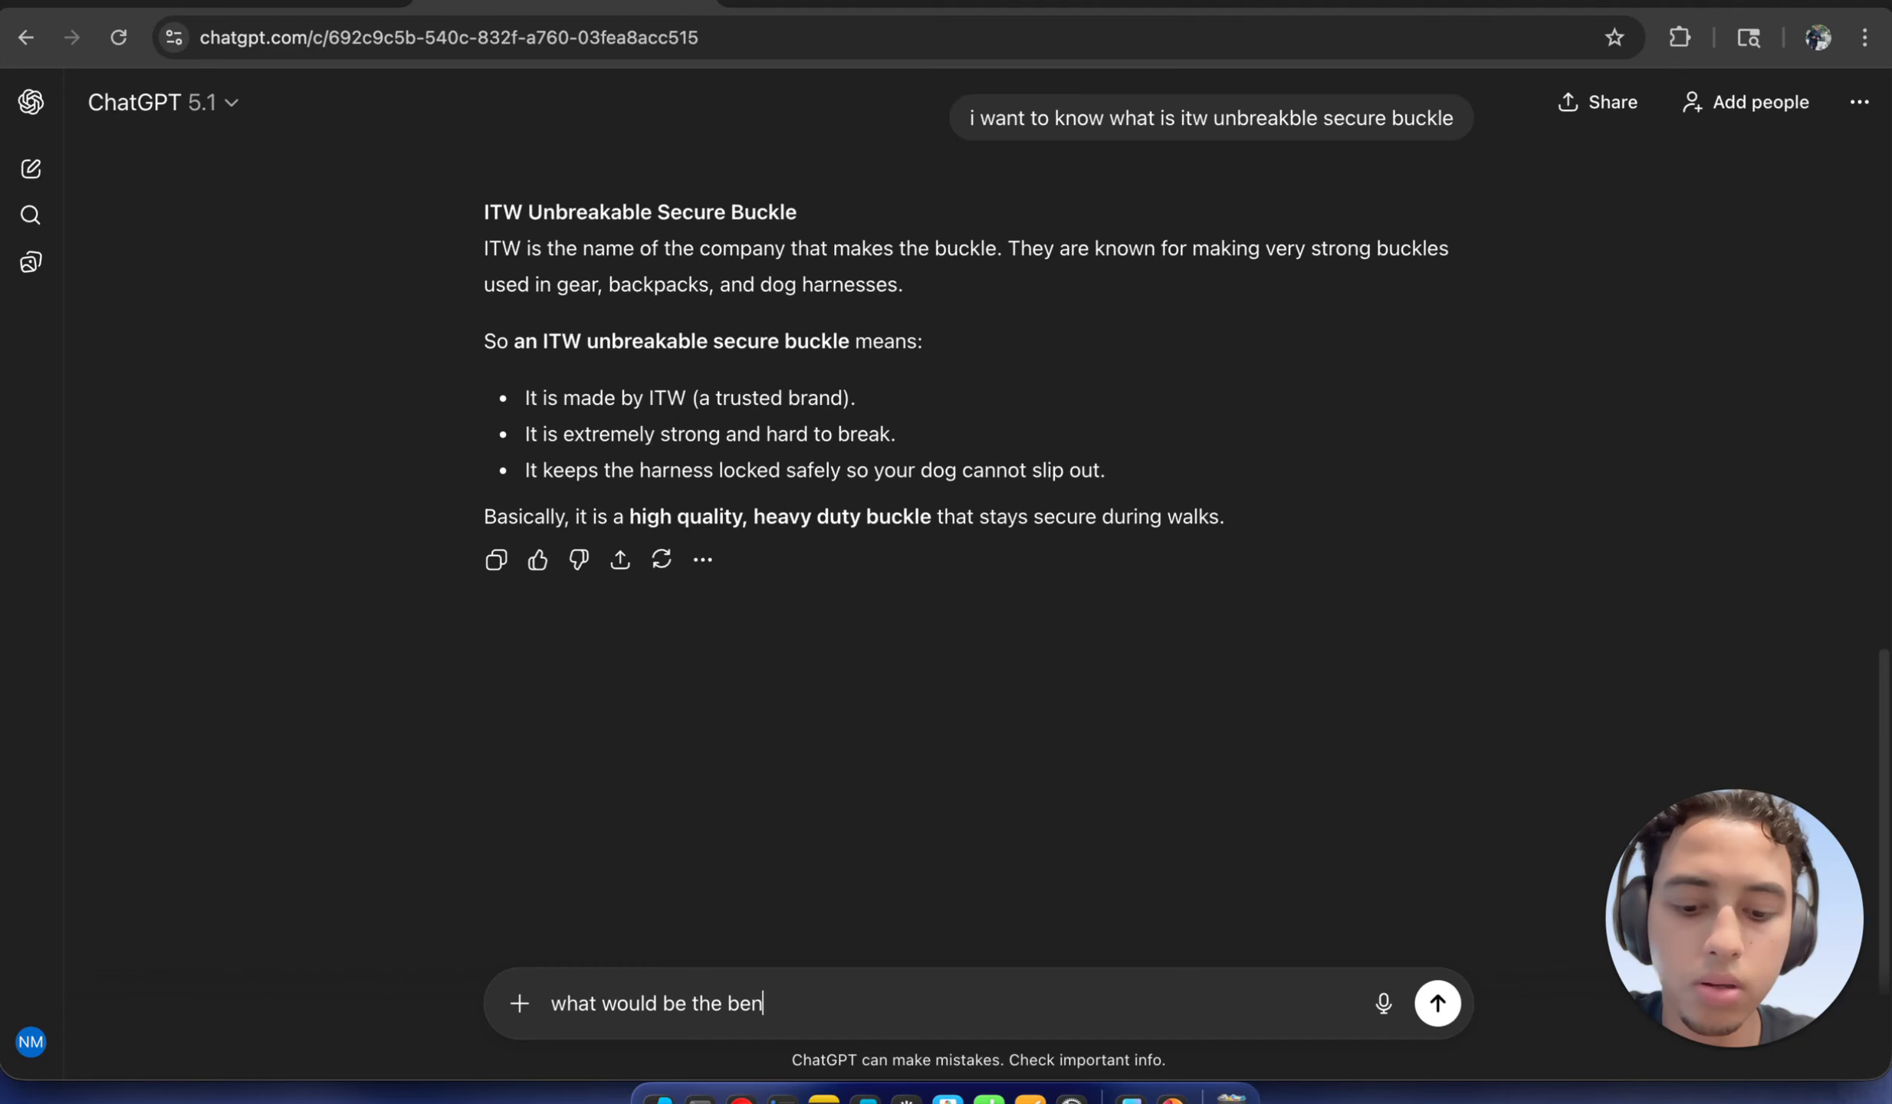
pyautogui.write('ifets of')
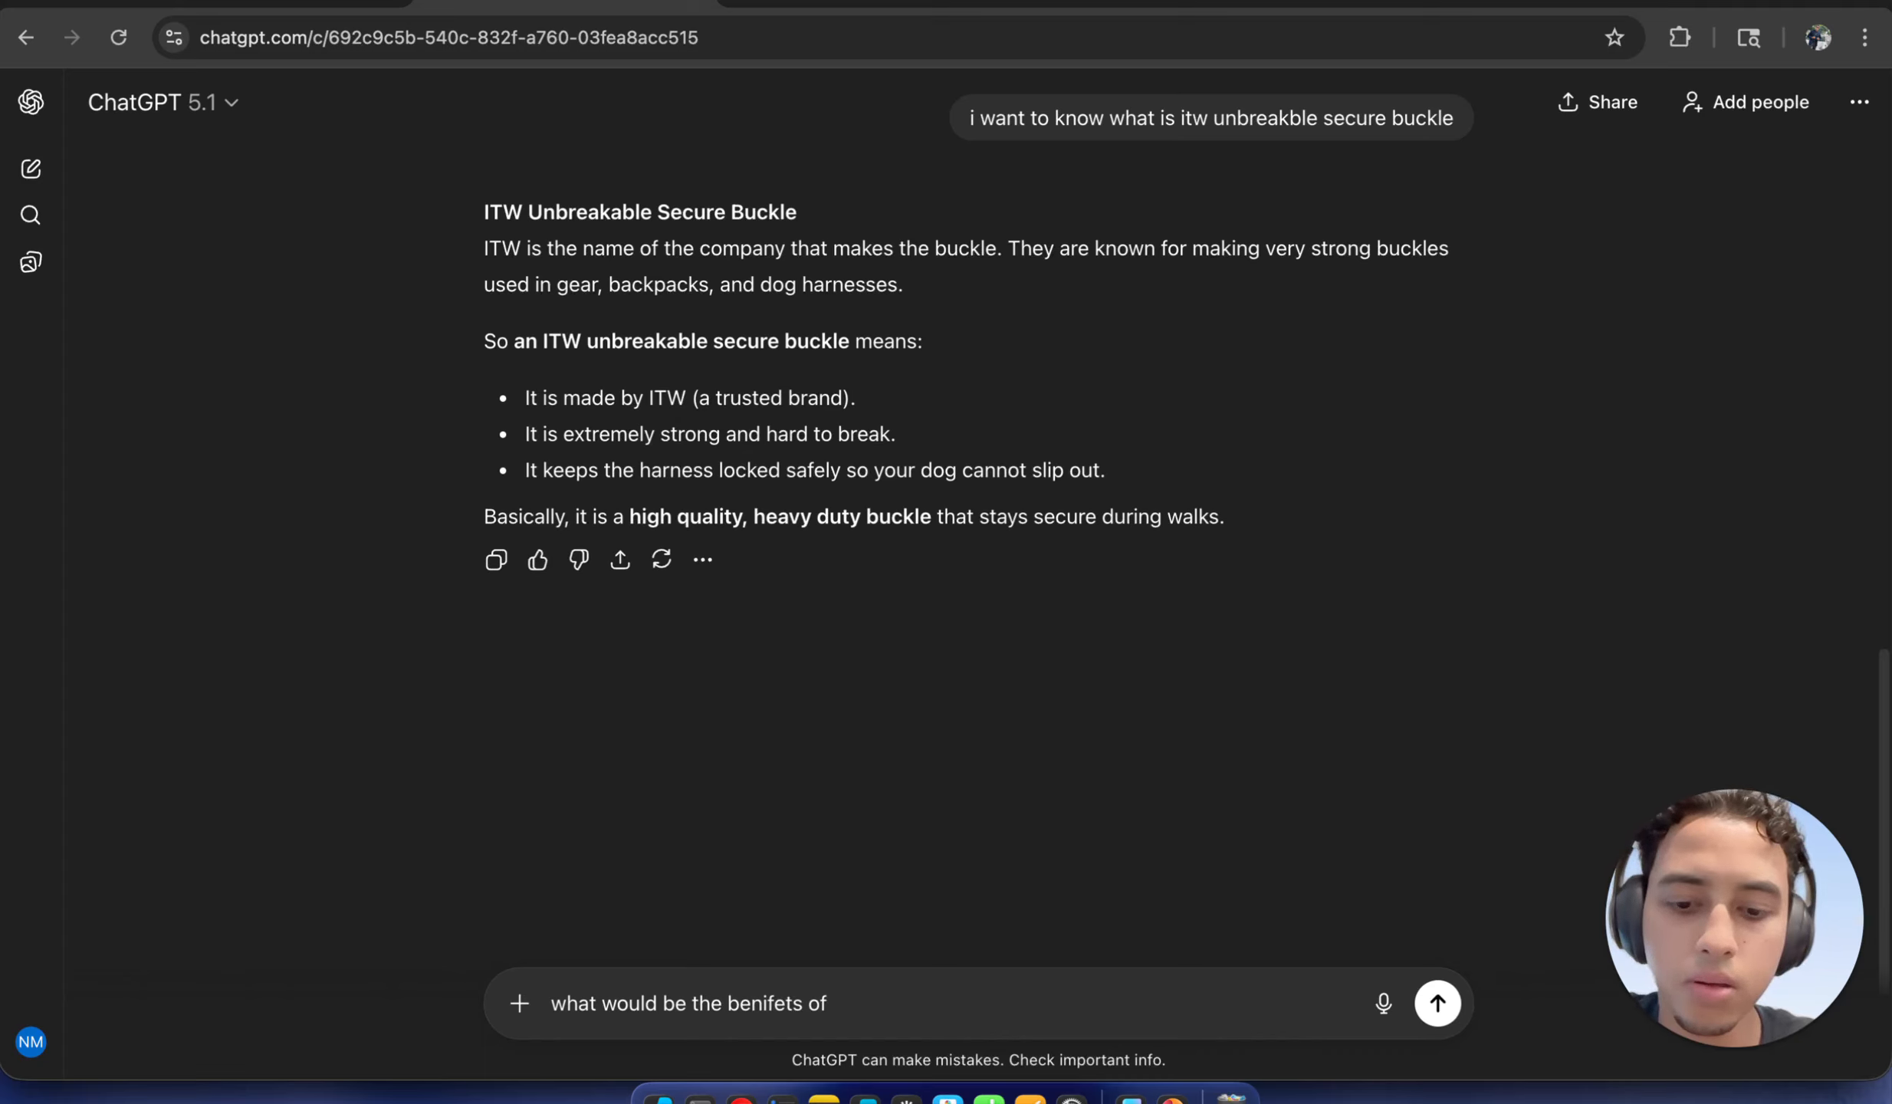
pyautogui.write(' a dog ha')
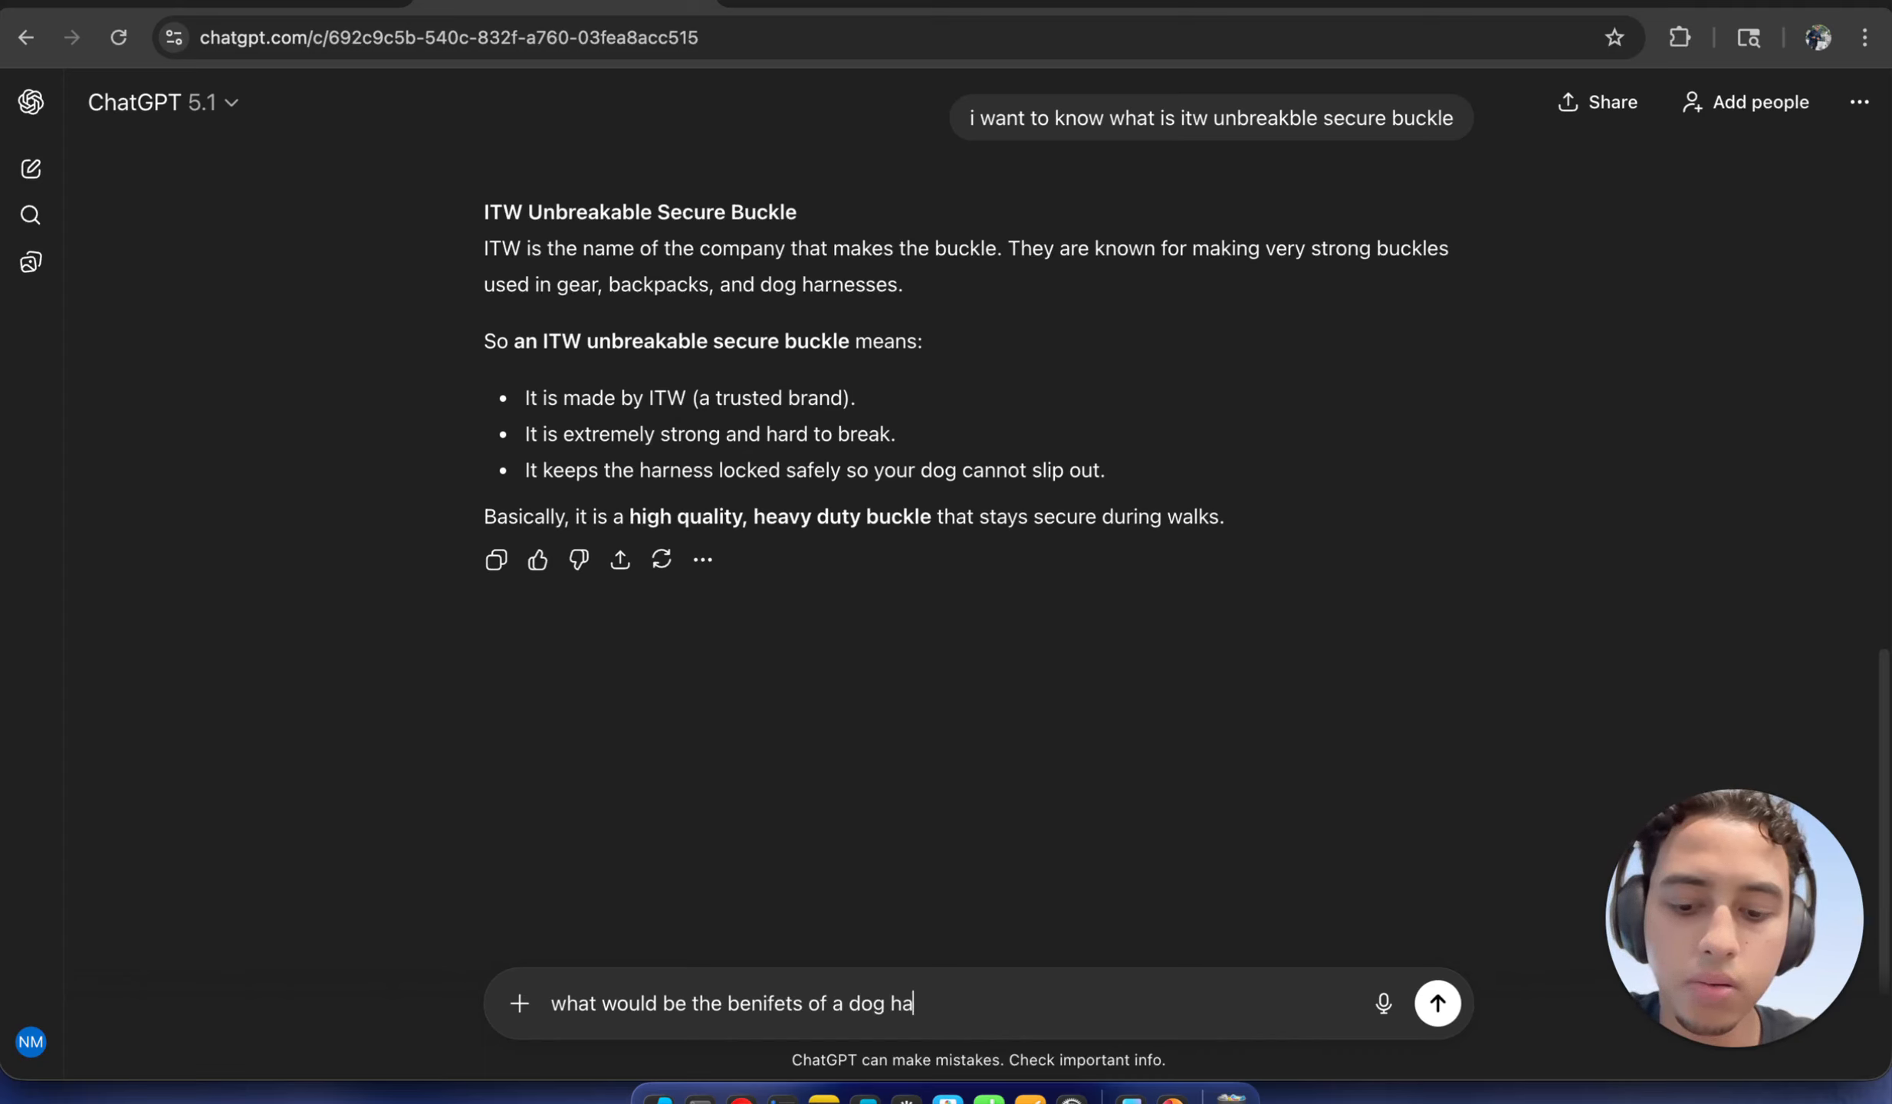
pyautogui.write('rness tha')
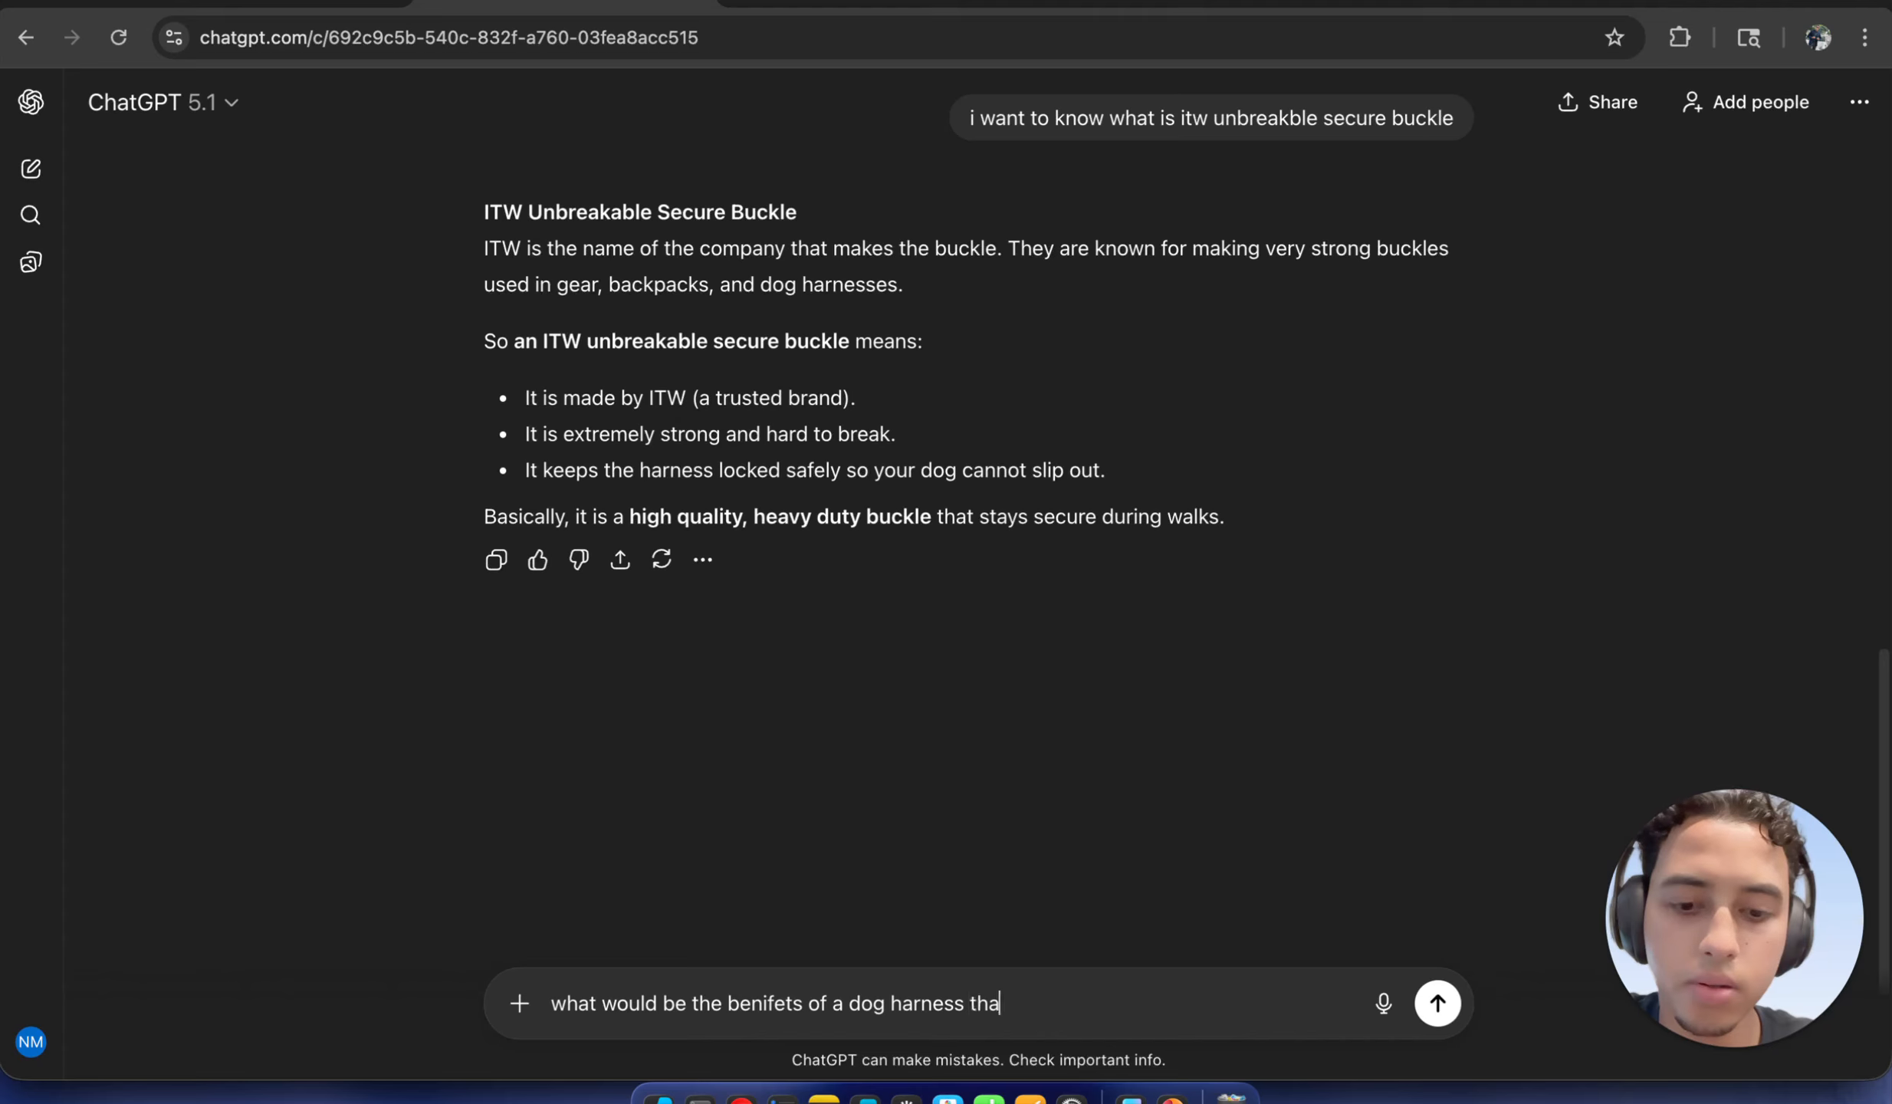
pyautogui.write('t')
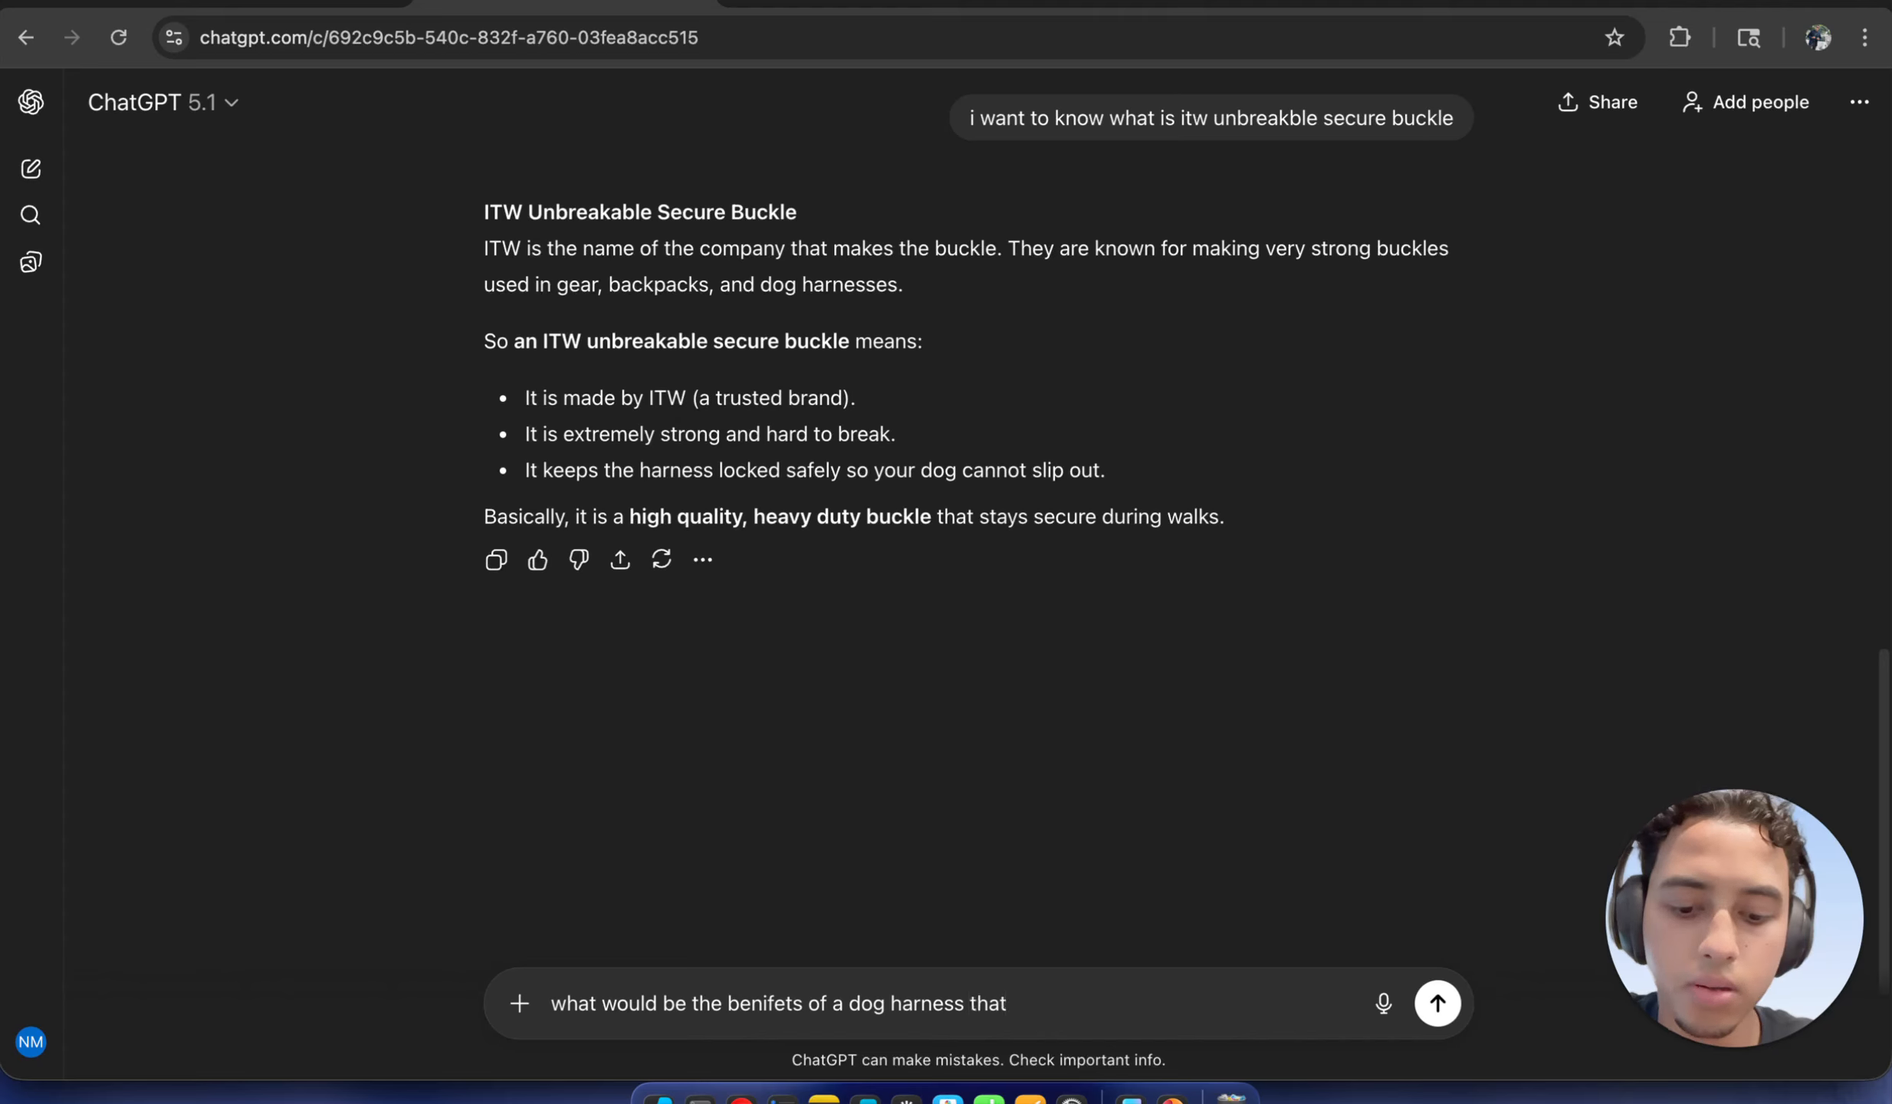
pyautogui.write(' has this ')
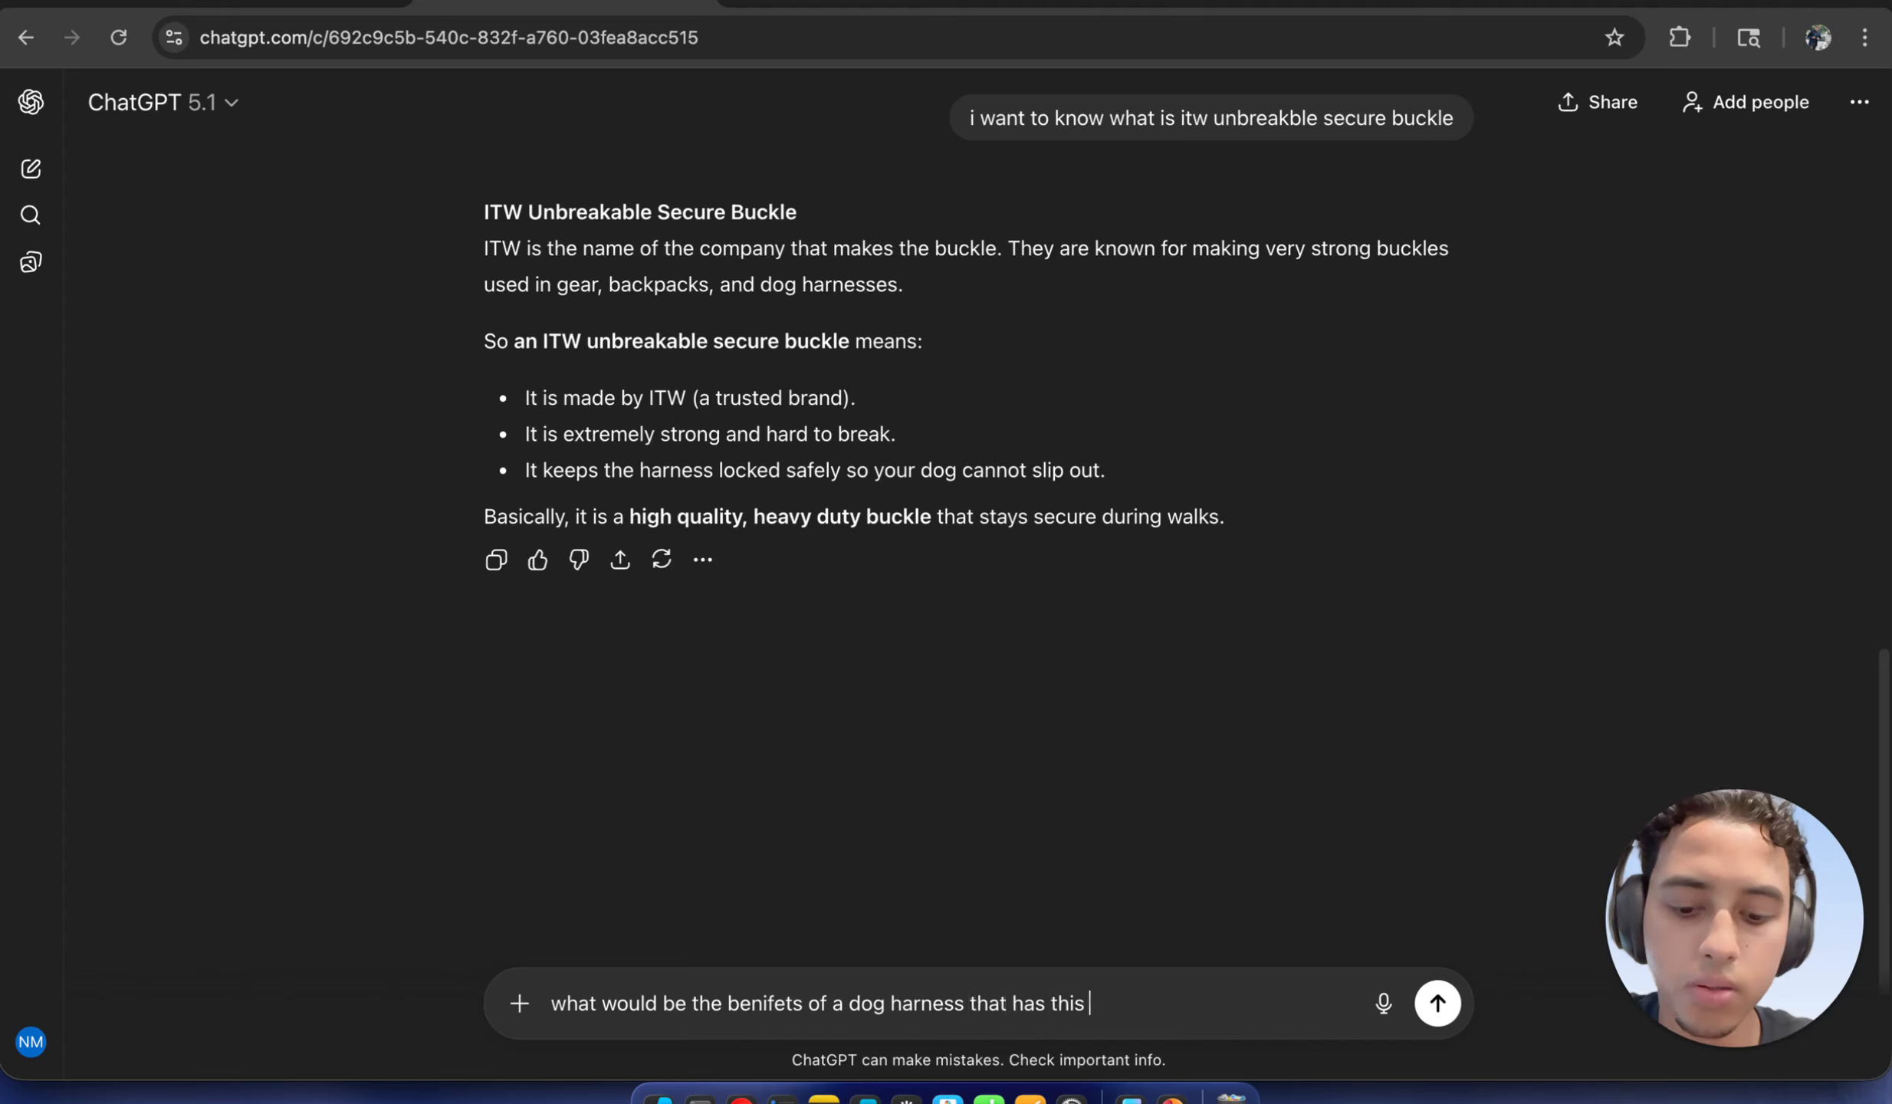
pyautogui.write('feature;')
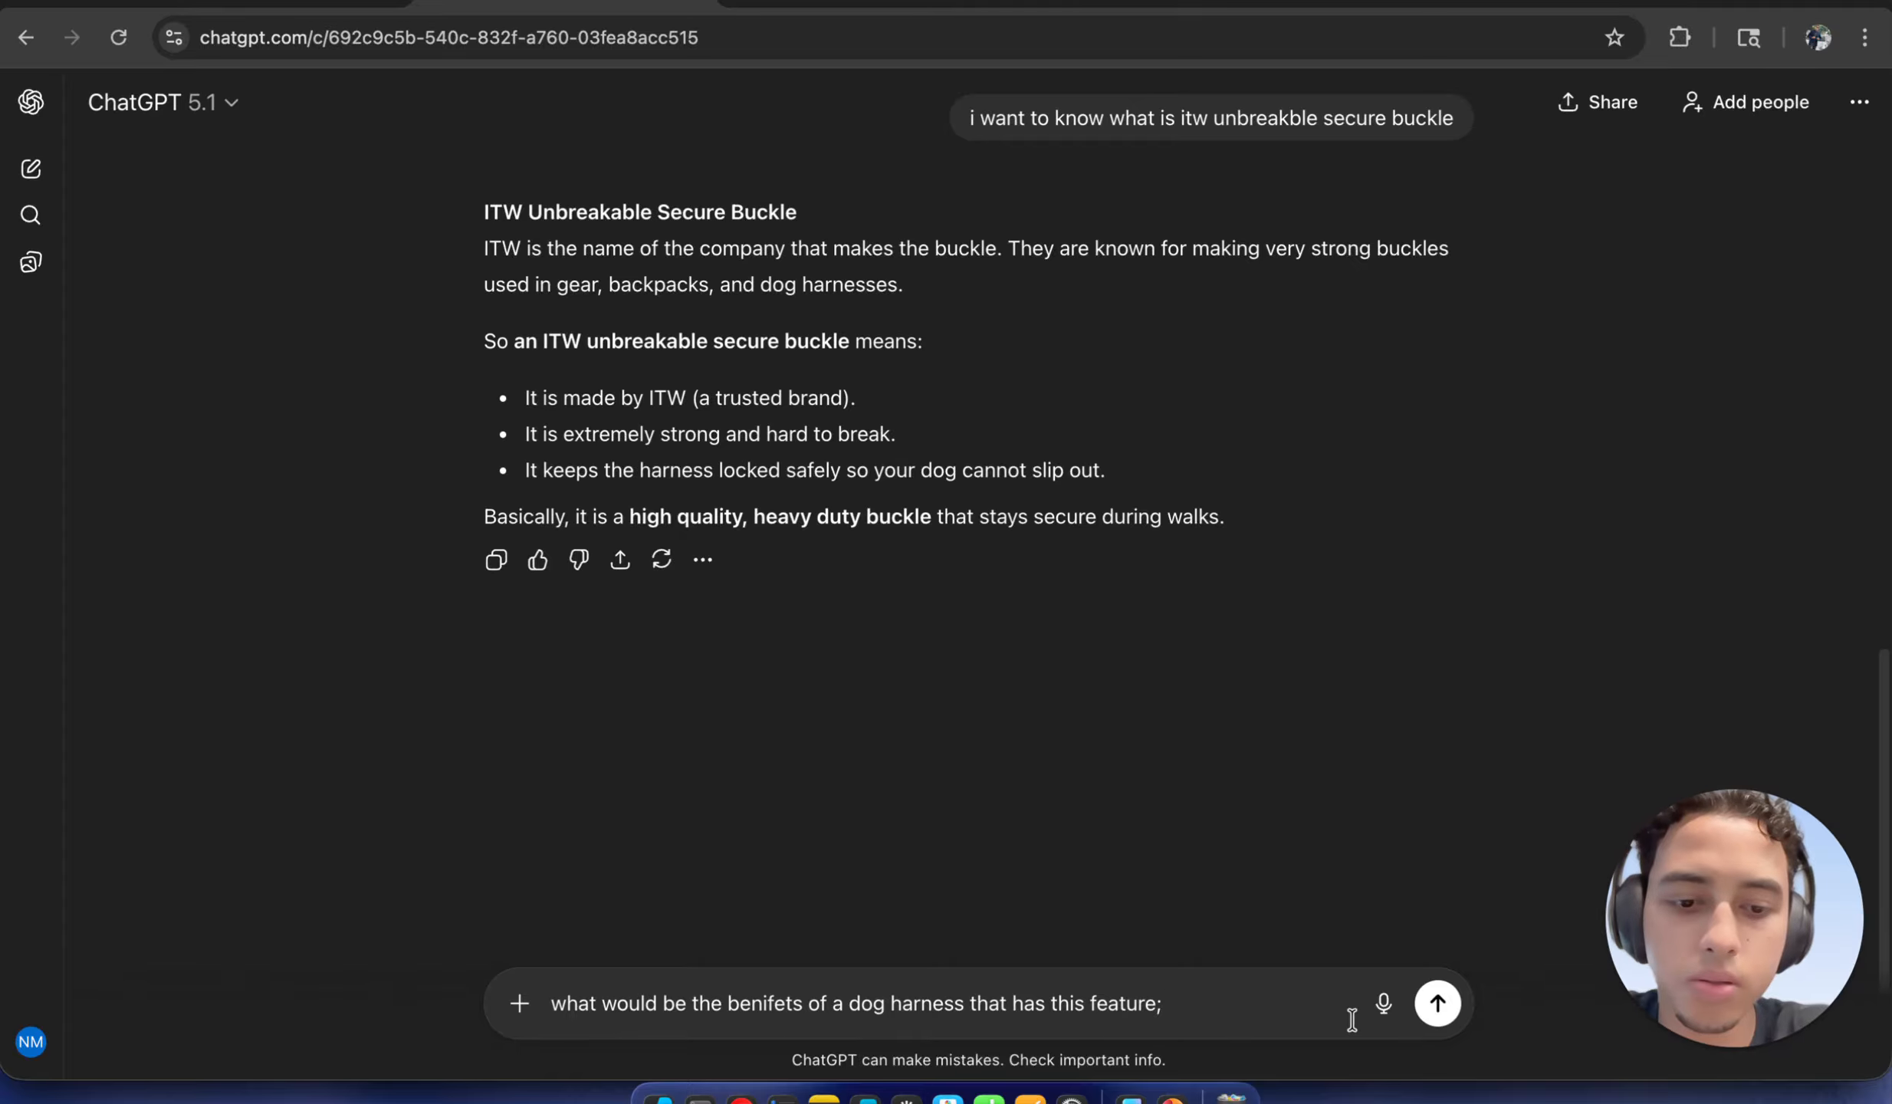
# Paste the copied buckle feature at the end of the drafted question and remove the image attachment that comes with it
pyautogui.rightClick(1190, 994)
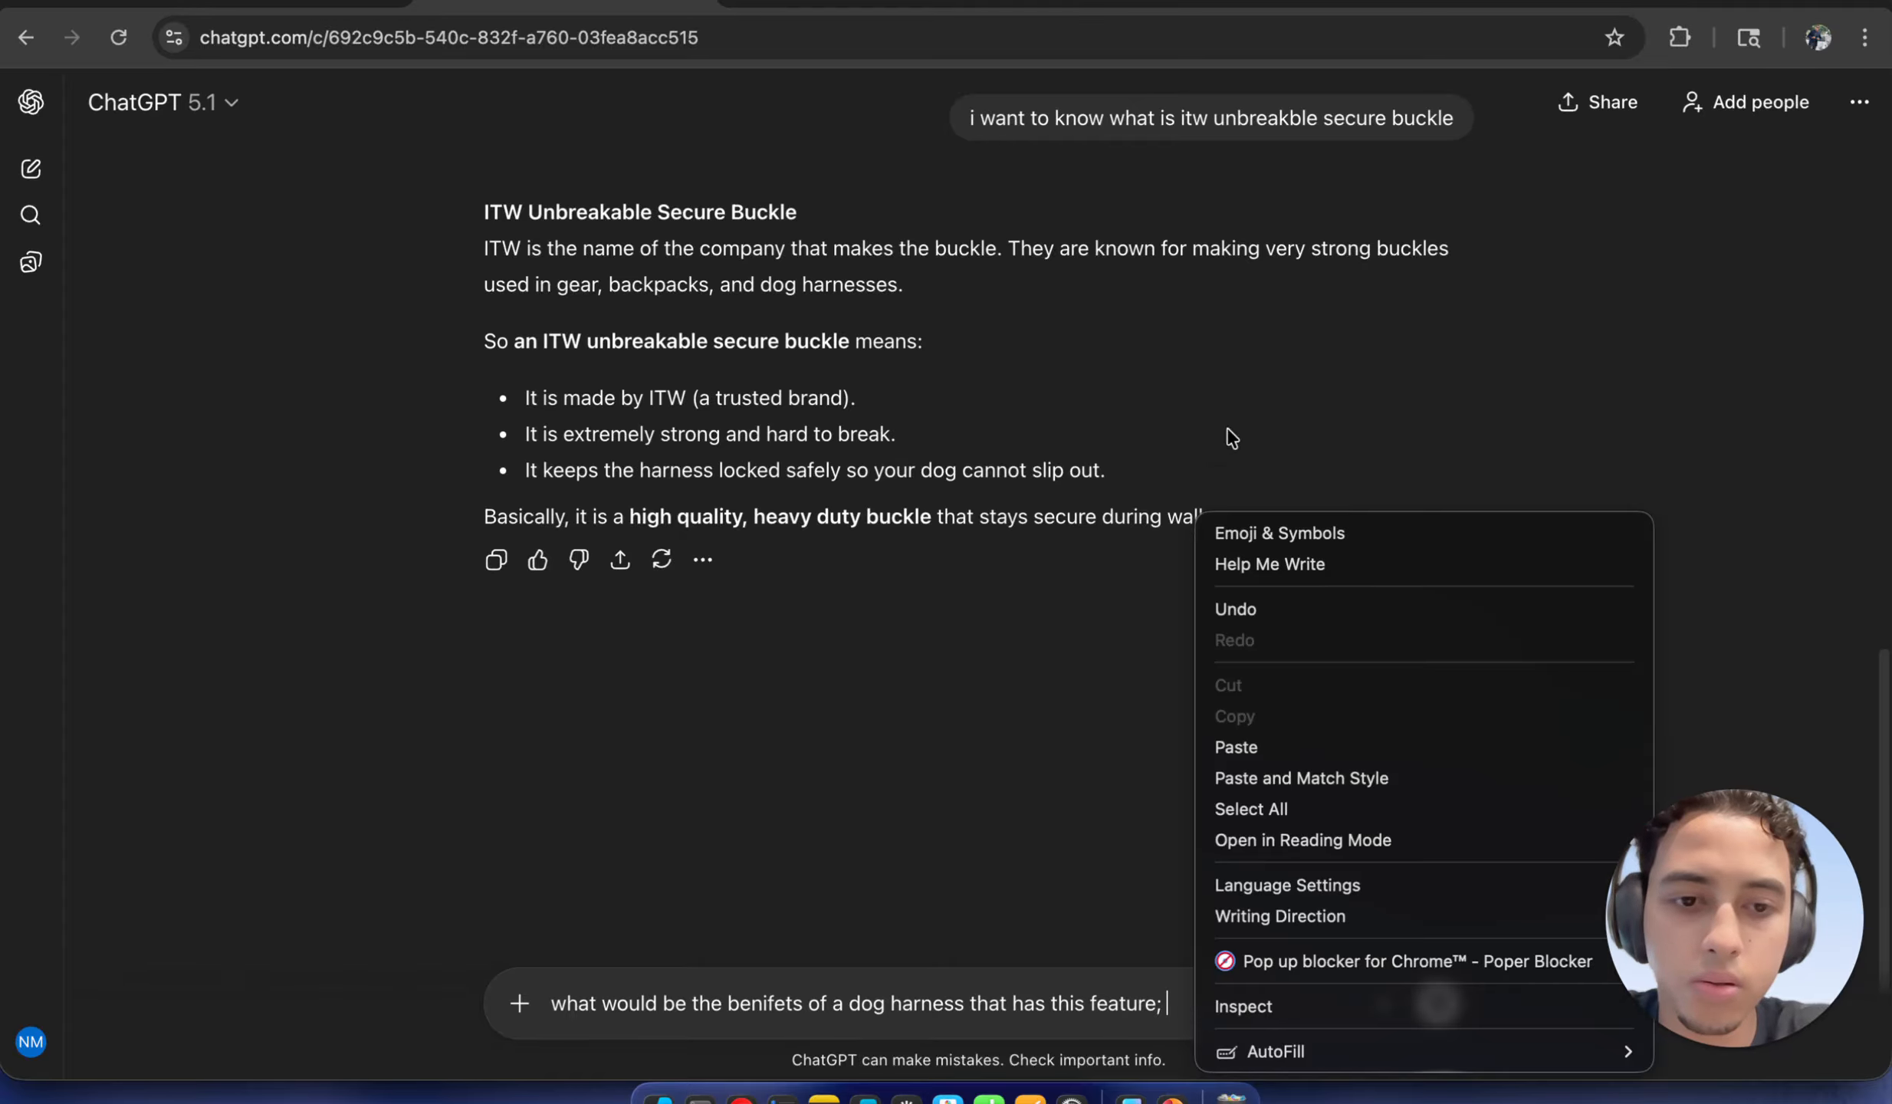
pyautogui.click(1257, 745)
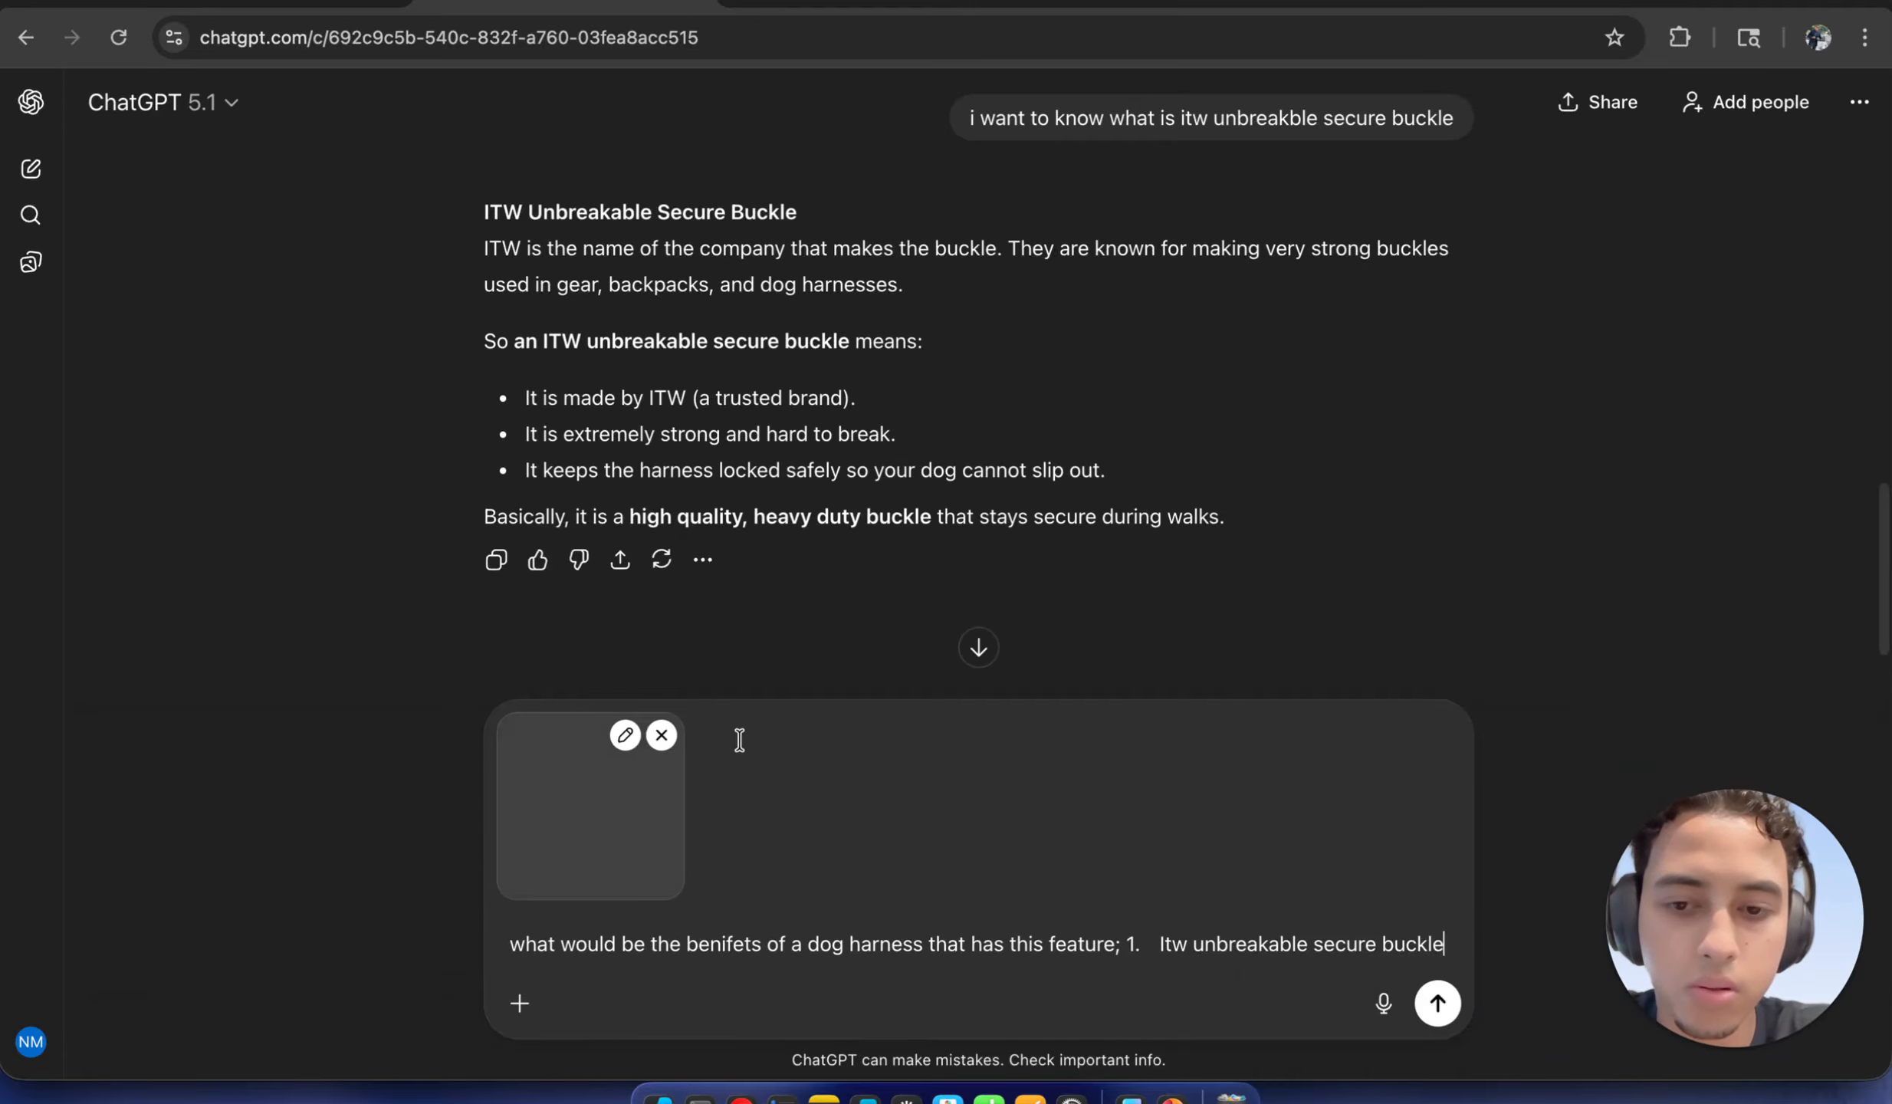
pyautogui.click(661, 736)
# Remove the "; 1." and extra spaces before "Itw unbreakable secure buckle" in the drafted question, and send it to ChatGPT
pyautogui.click(1142, 947)
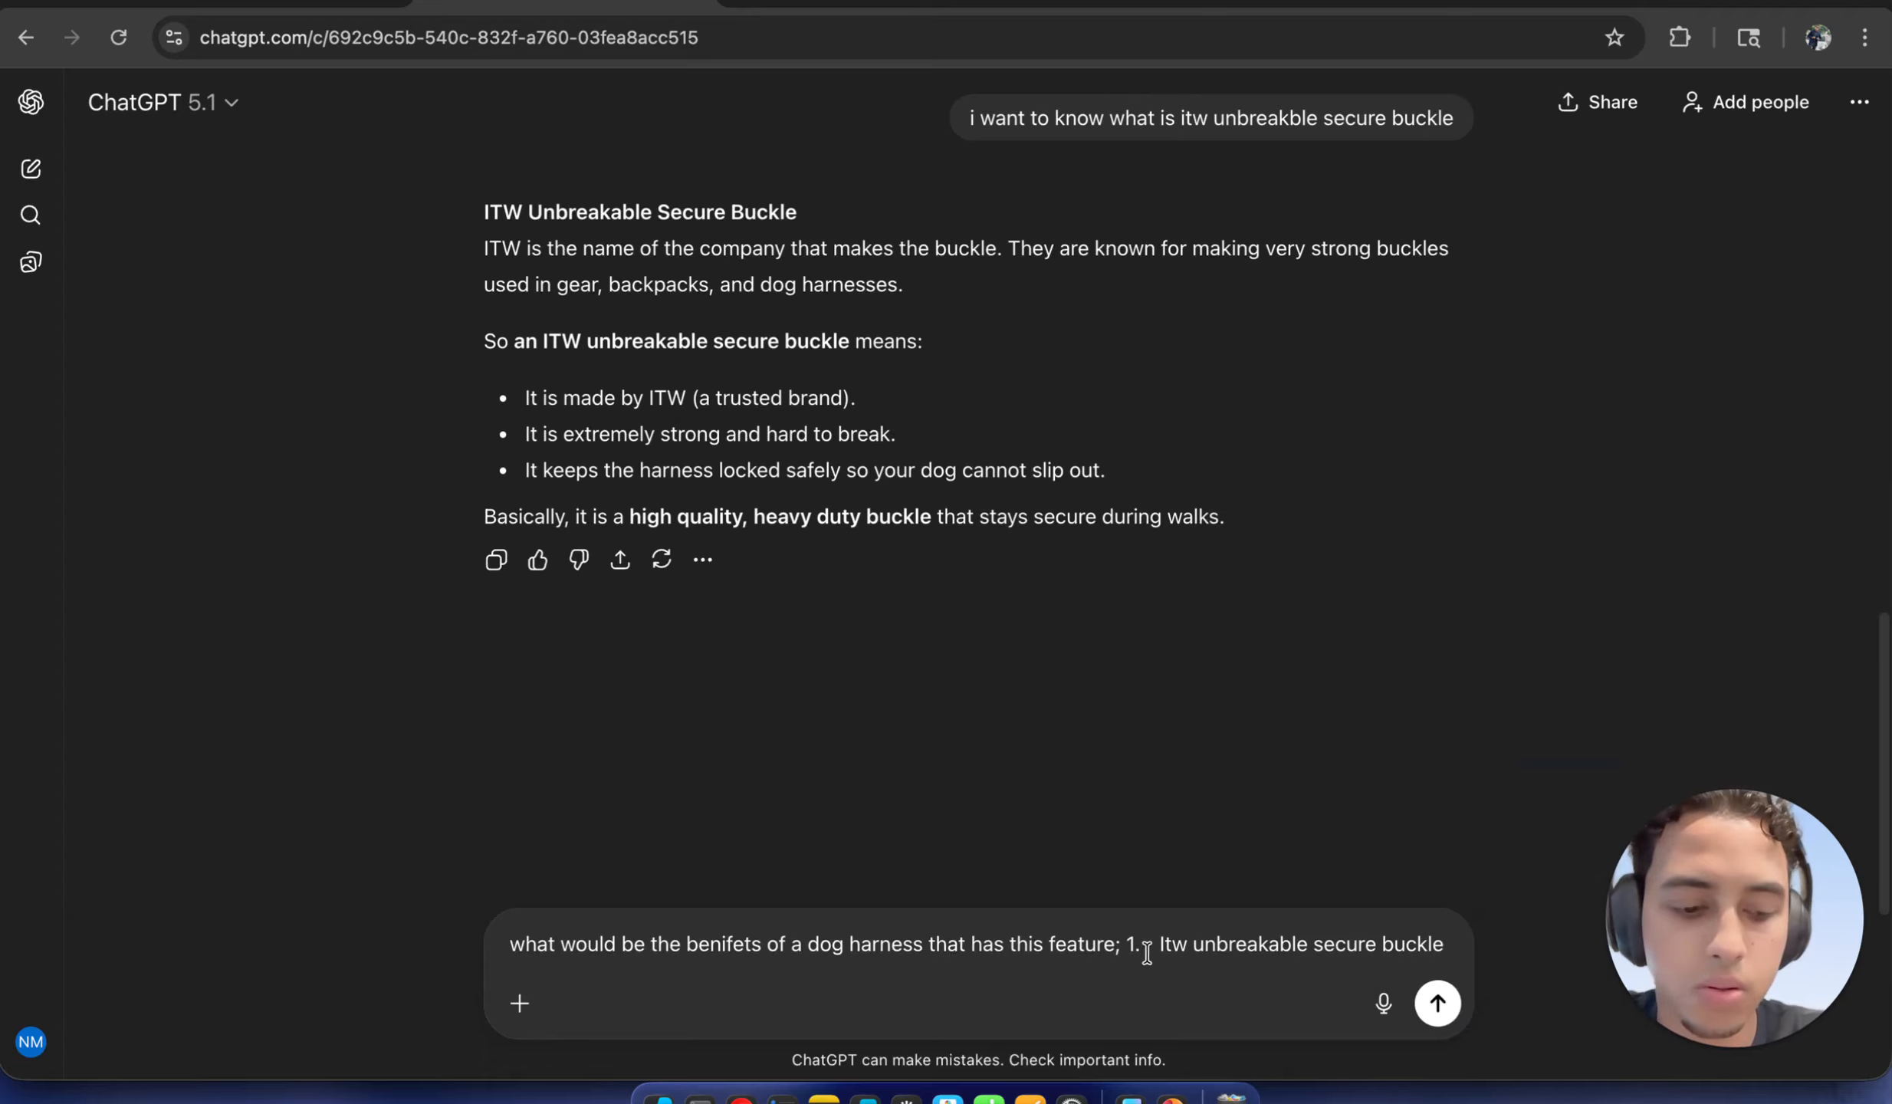
pyautogui.press('BackSpace')
pyautogui.press('BackSpace')
pyautogui.press('BackSpace')
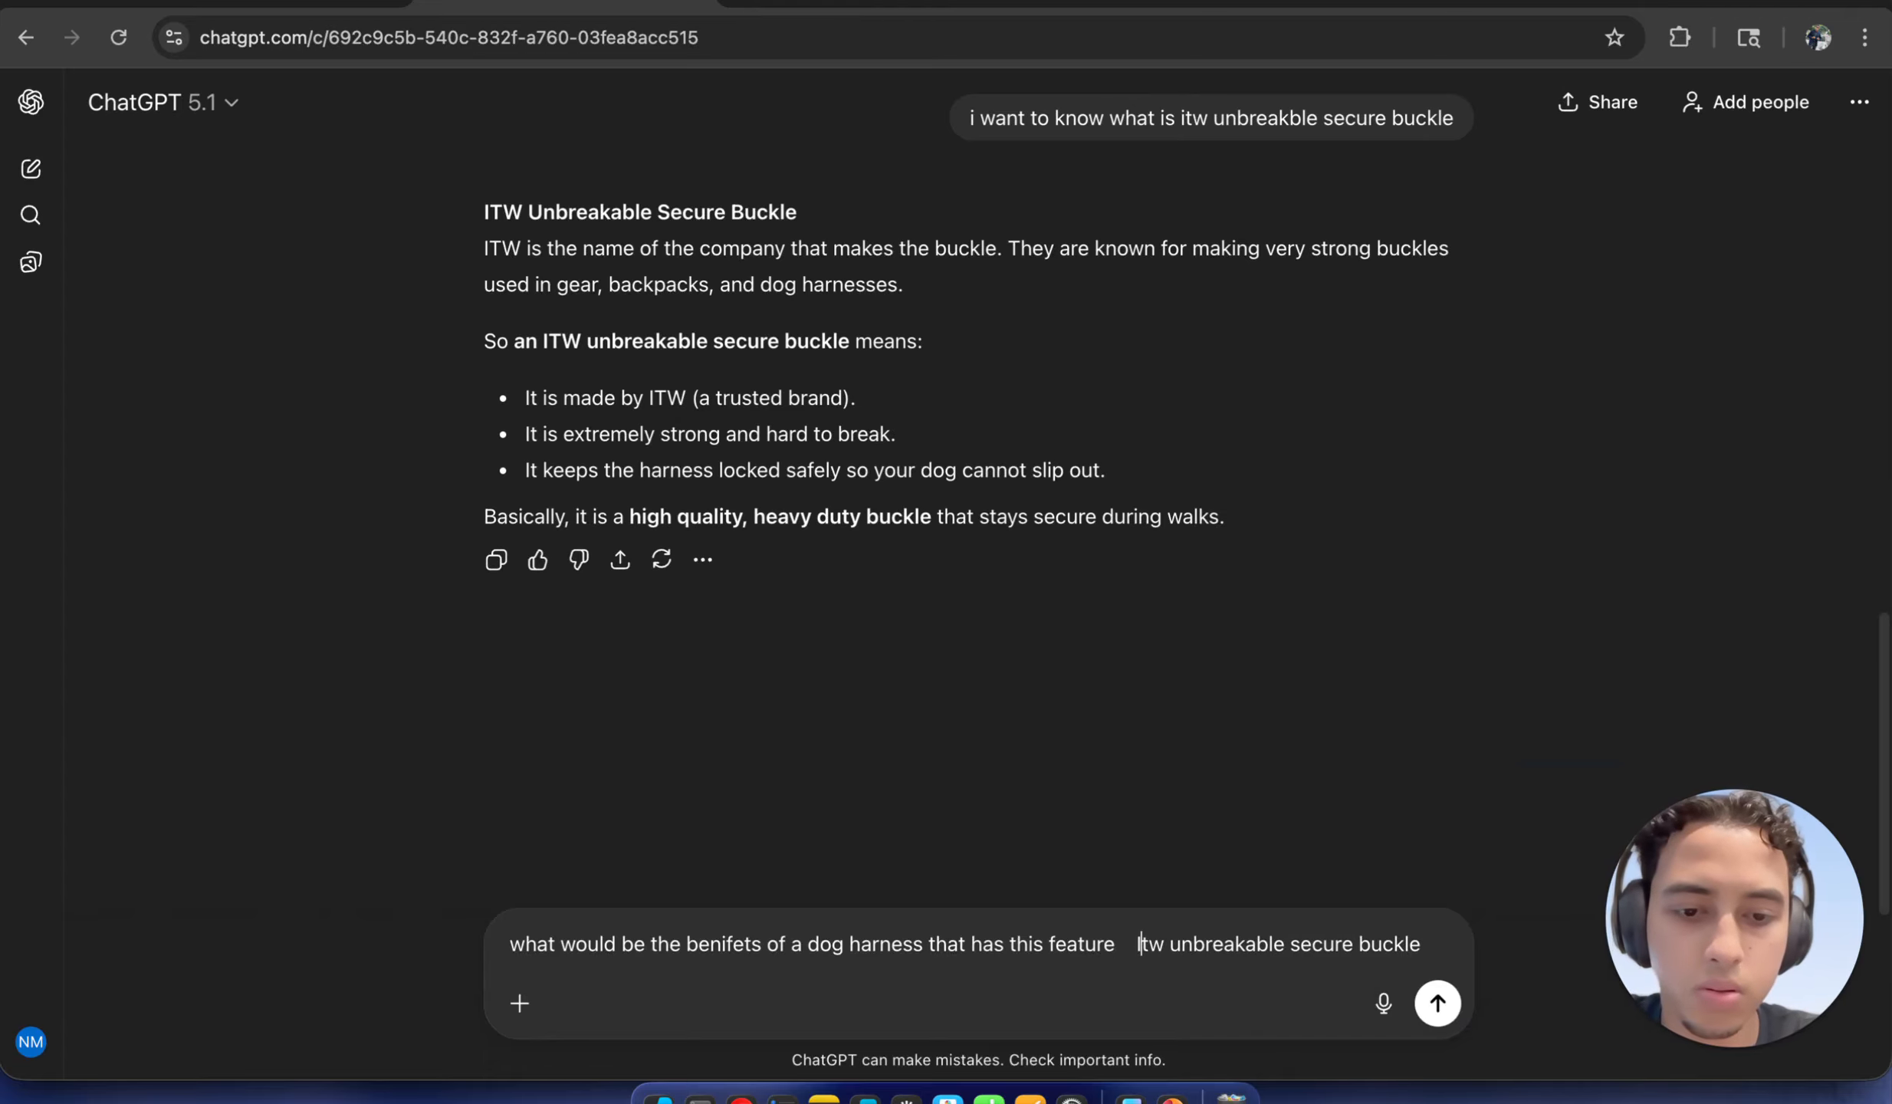
pyautogui.press('BackSpace')
pyautogui.press('BackSpace')
pyautogui.press('BackSpace')
pyautogui.press('BackSpace')
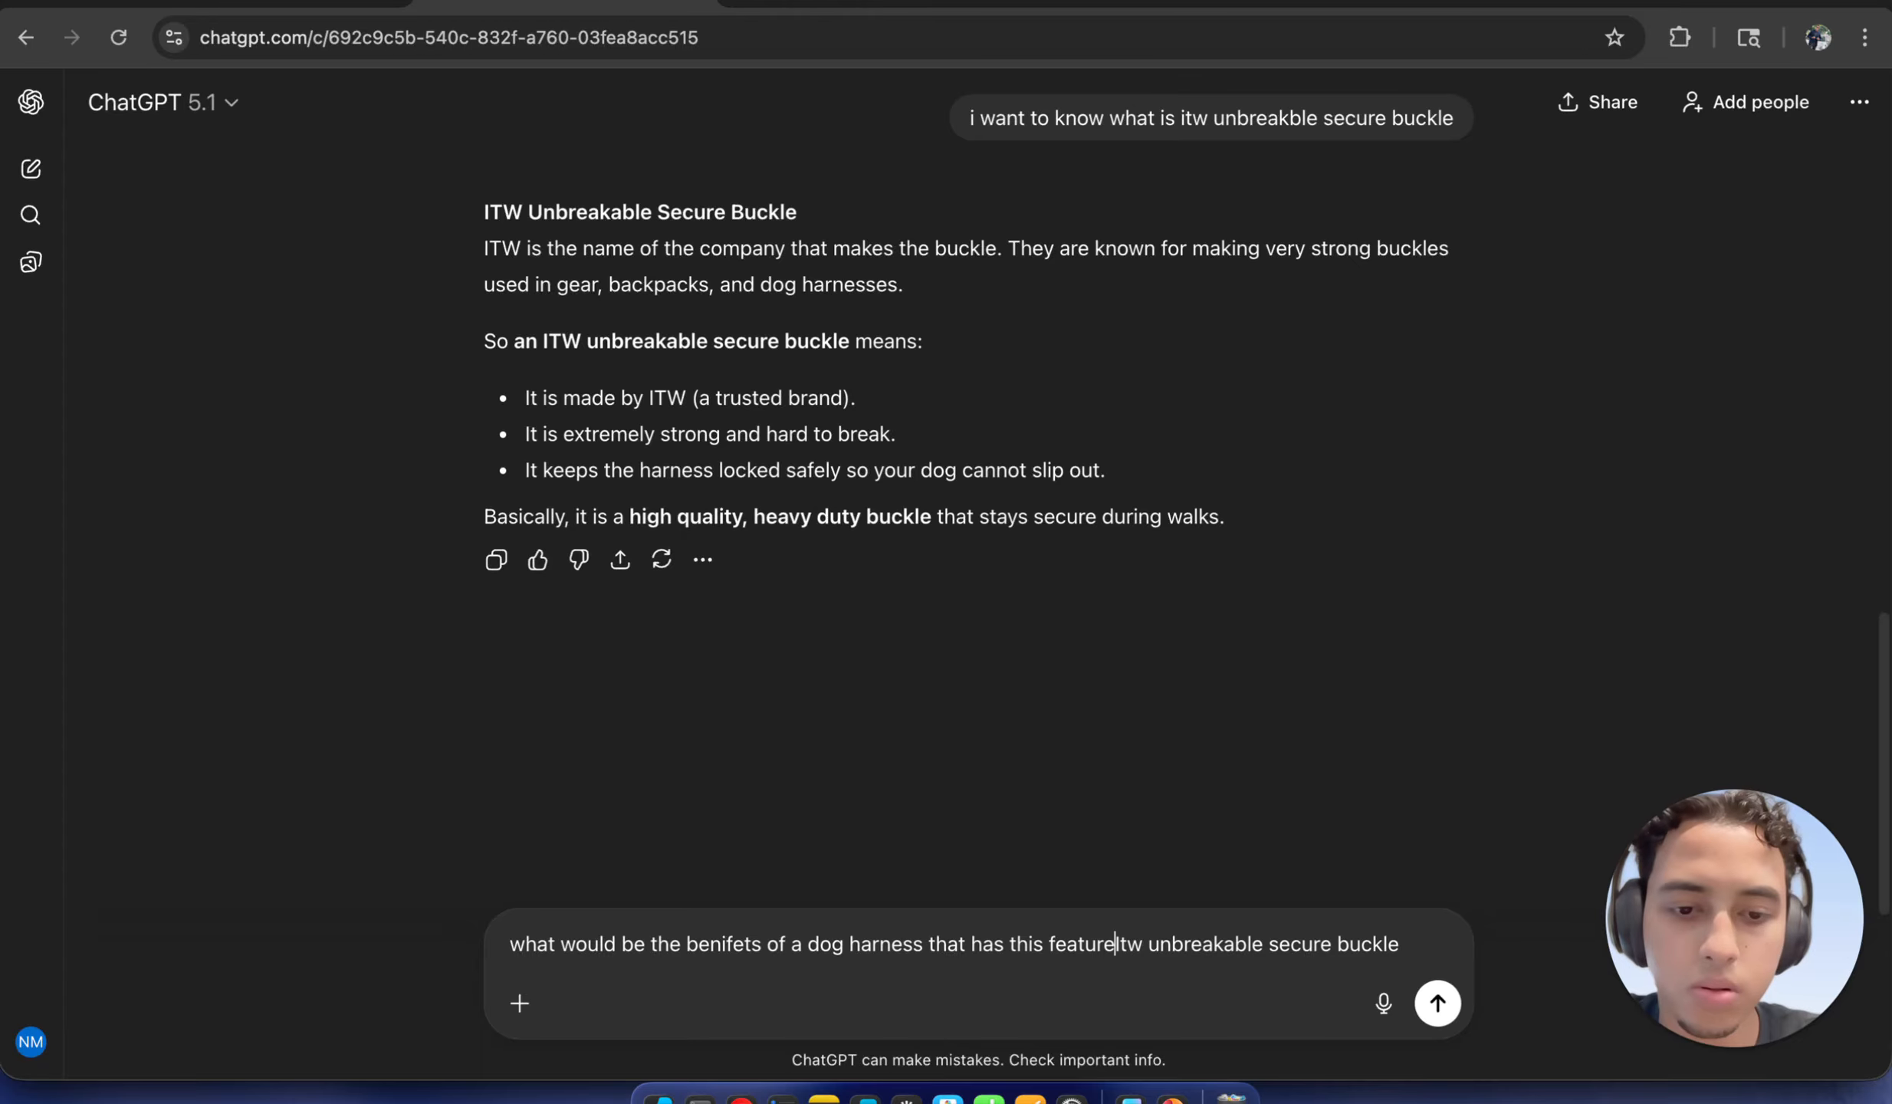
pyautogui.press('Return')
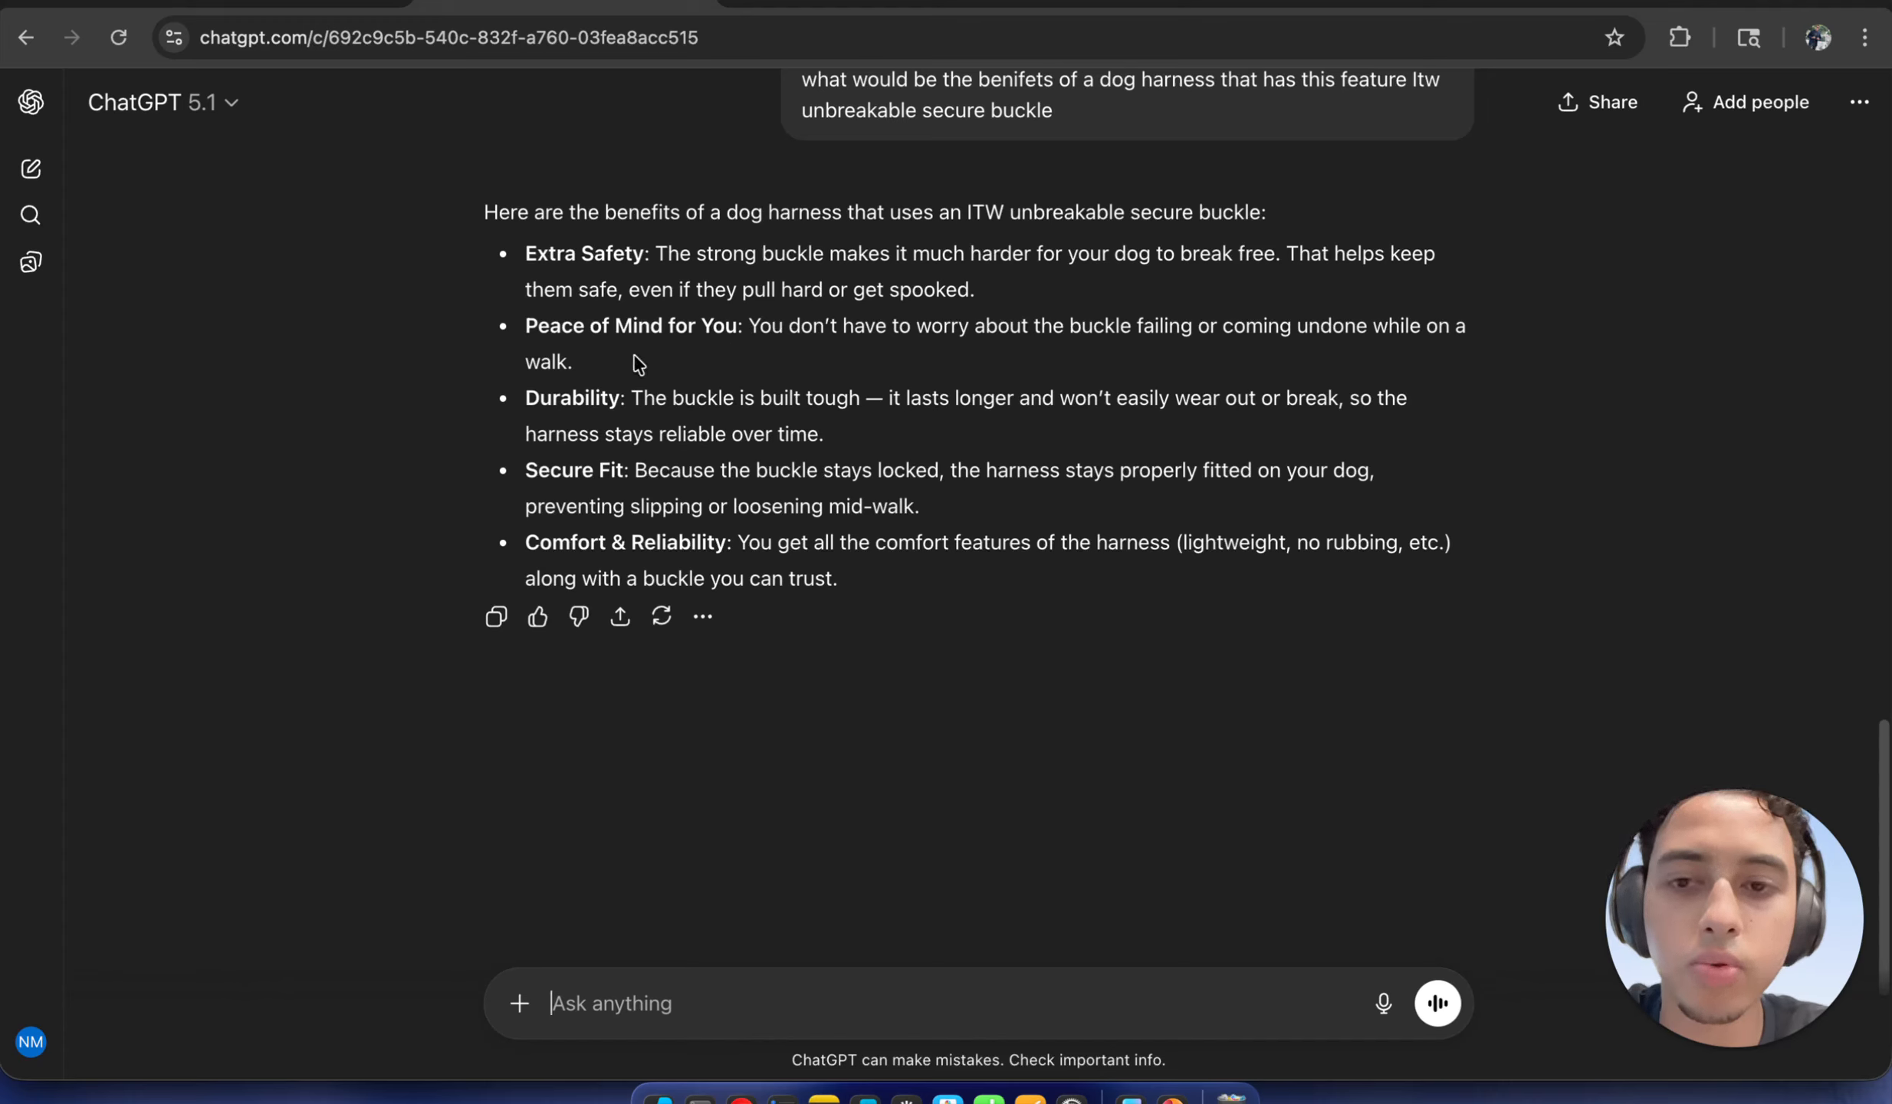
# Examine the buckle benefits in ChatGPT's reply, from Peace of Mind for You through Comfort & Reliability
pyautogui.moveTo(537, 335); pyautogui.dragTo(739, 345)
pyautogui.click(721, 370)
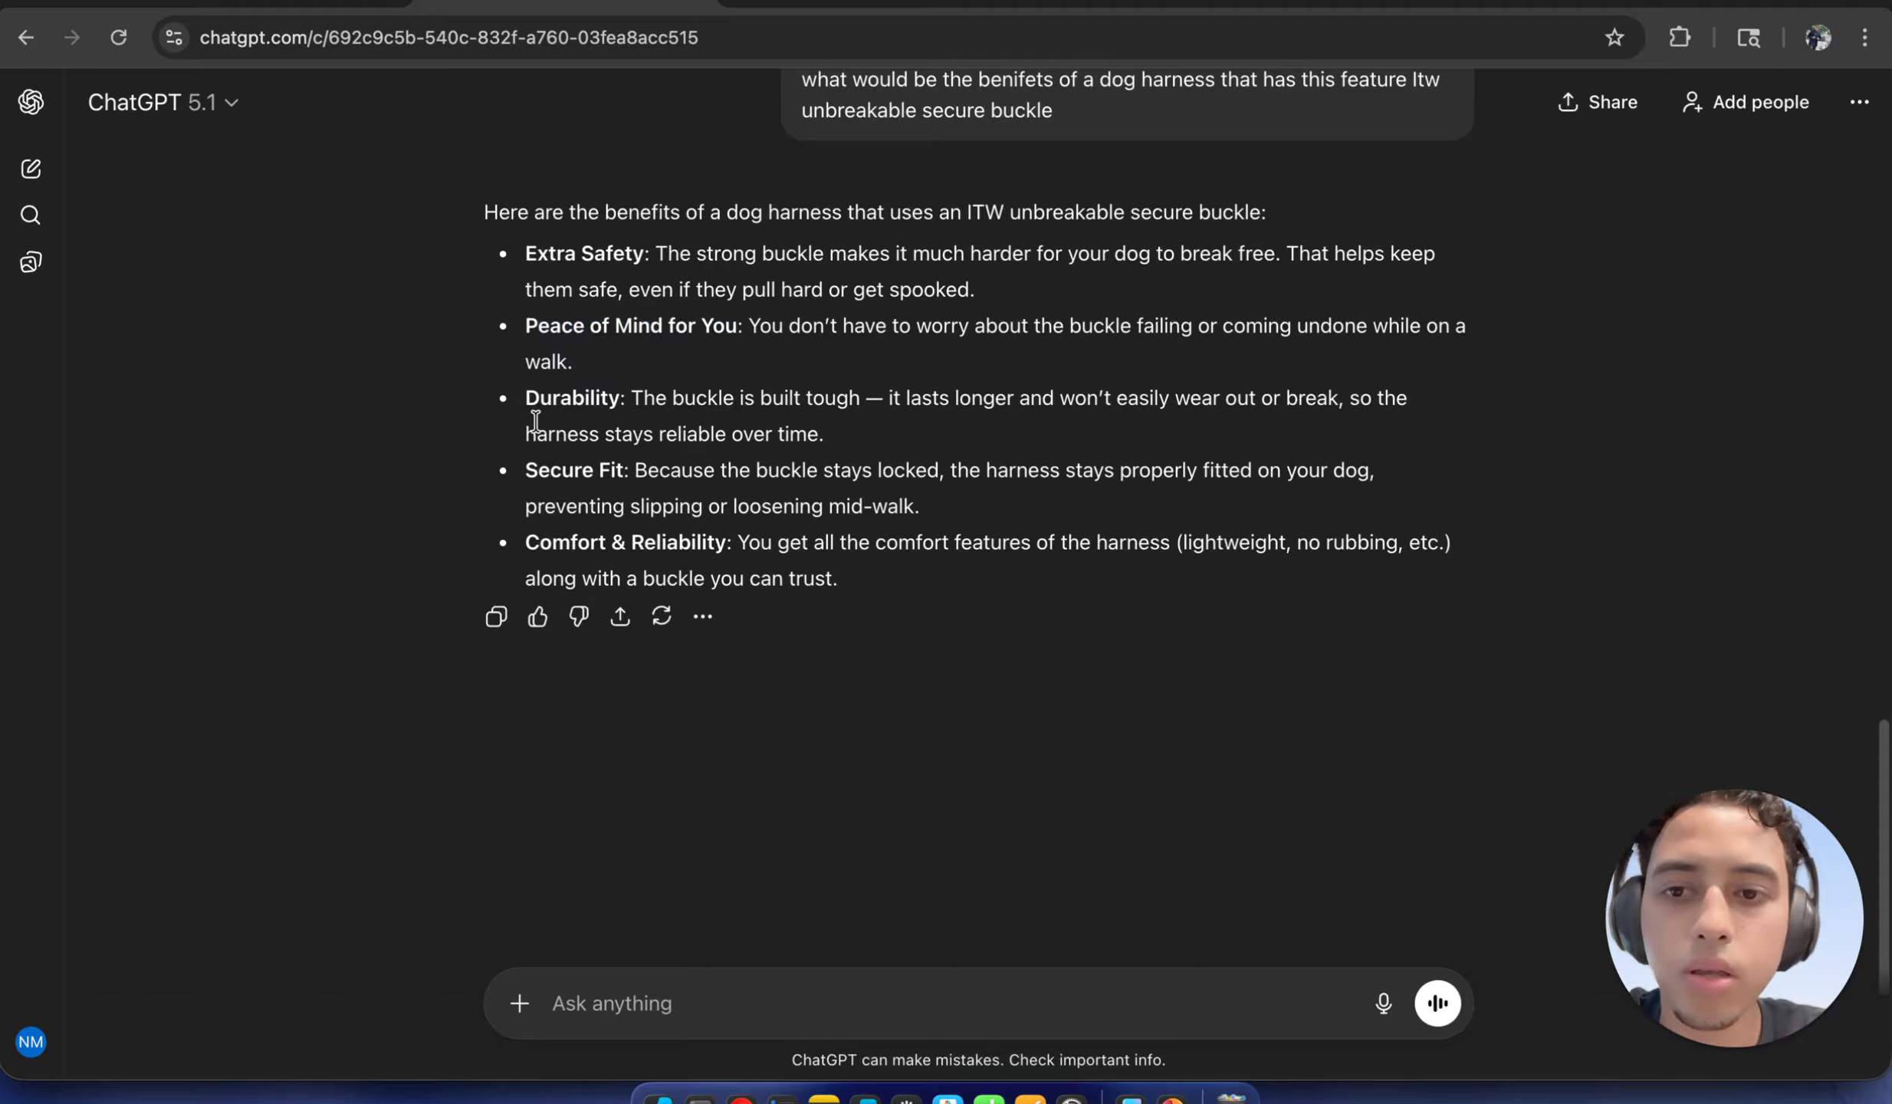
pyautogui.moveTo(527, 398); pyautogui.dragTo(625, 399)
pyautogui.moveTo(538, 470); pyautogui.dragTo(607, 477)
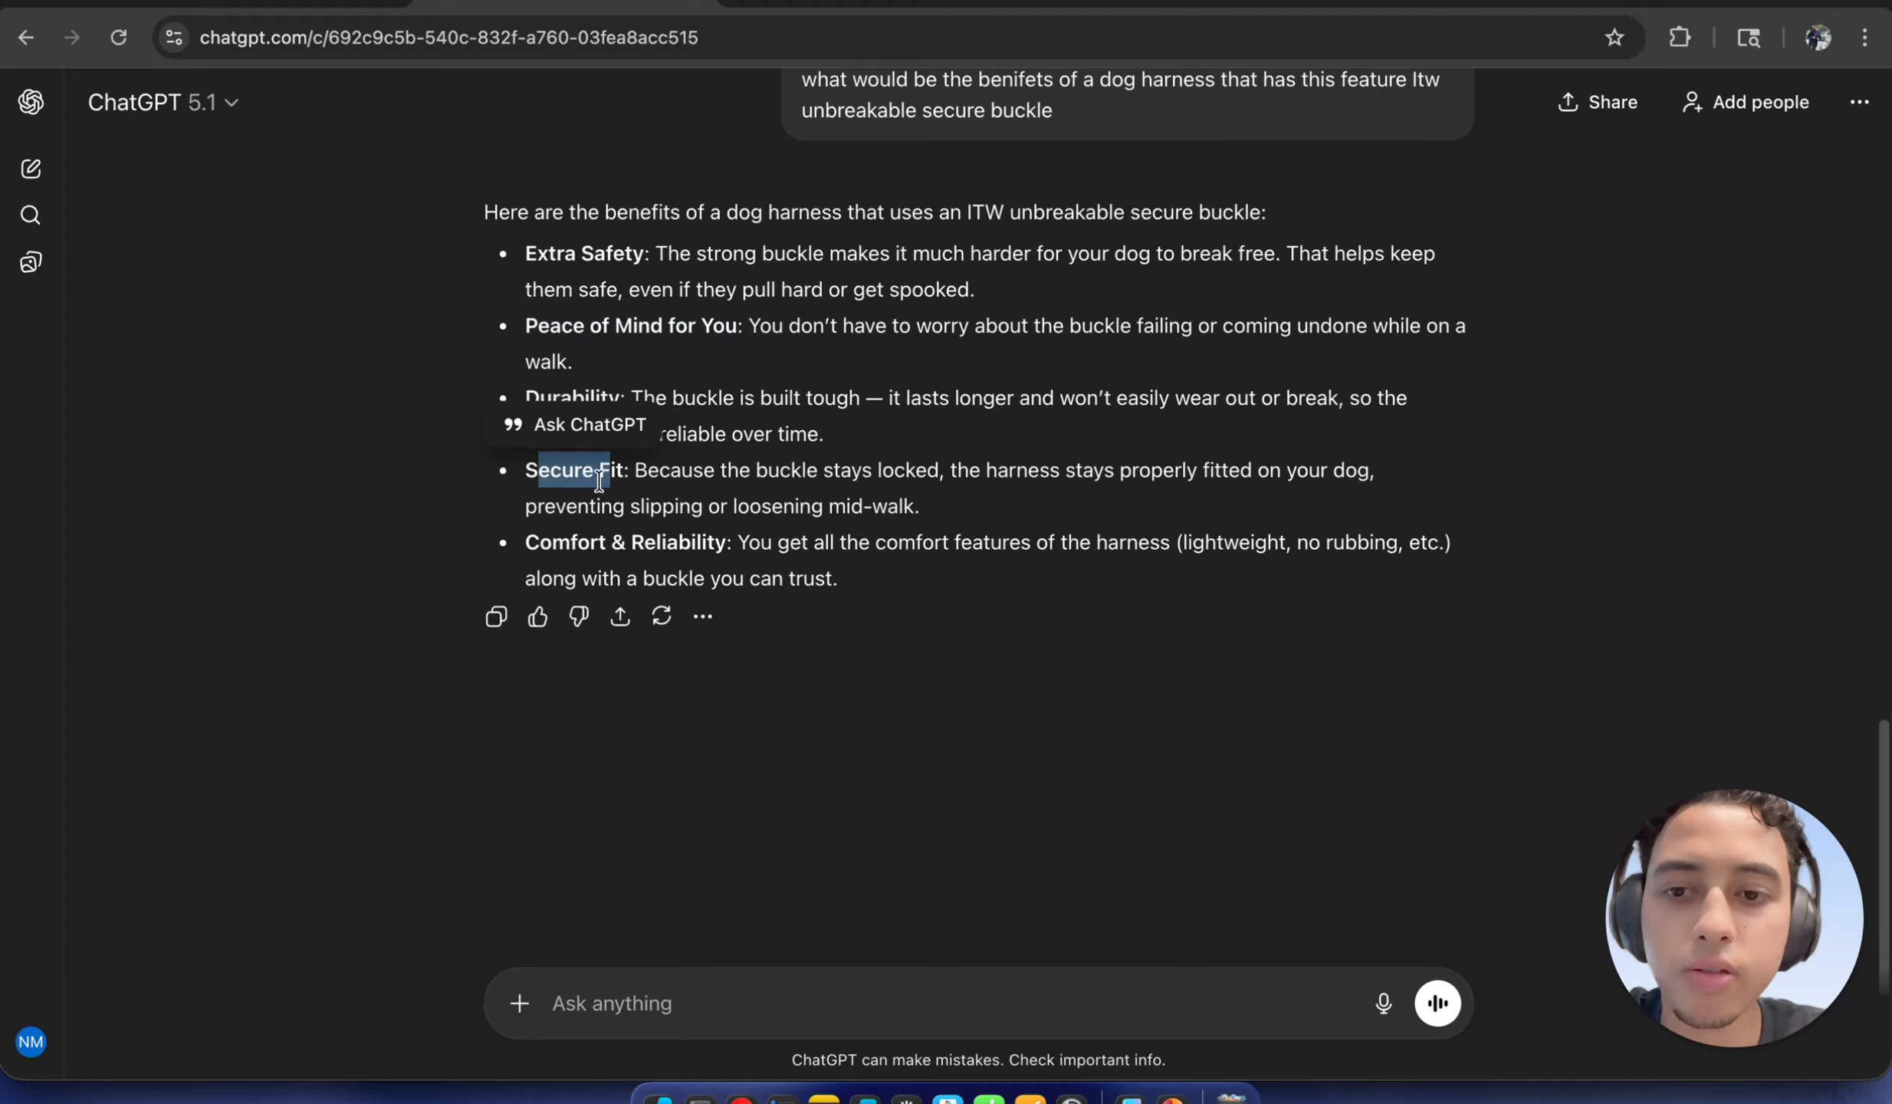
pyautogui.moveTo(525, 543); pyautogui.dragTo(732, 560)
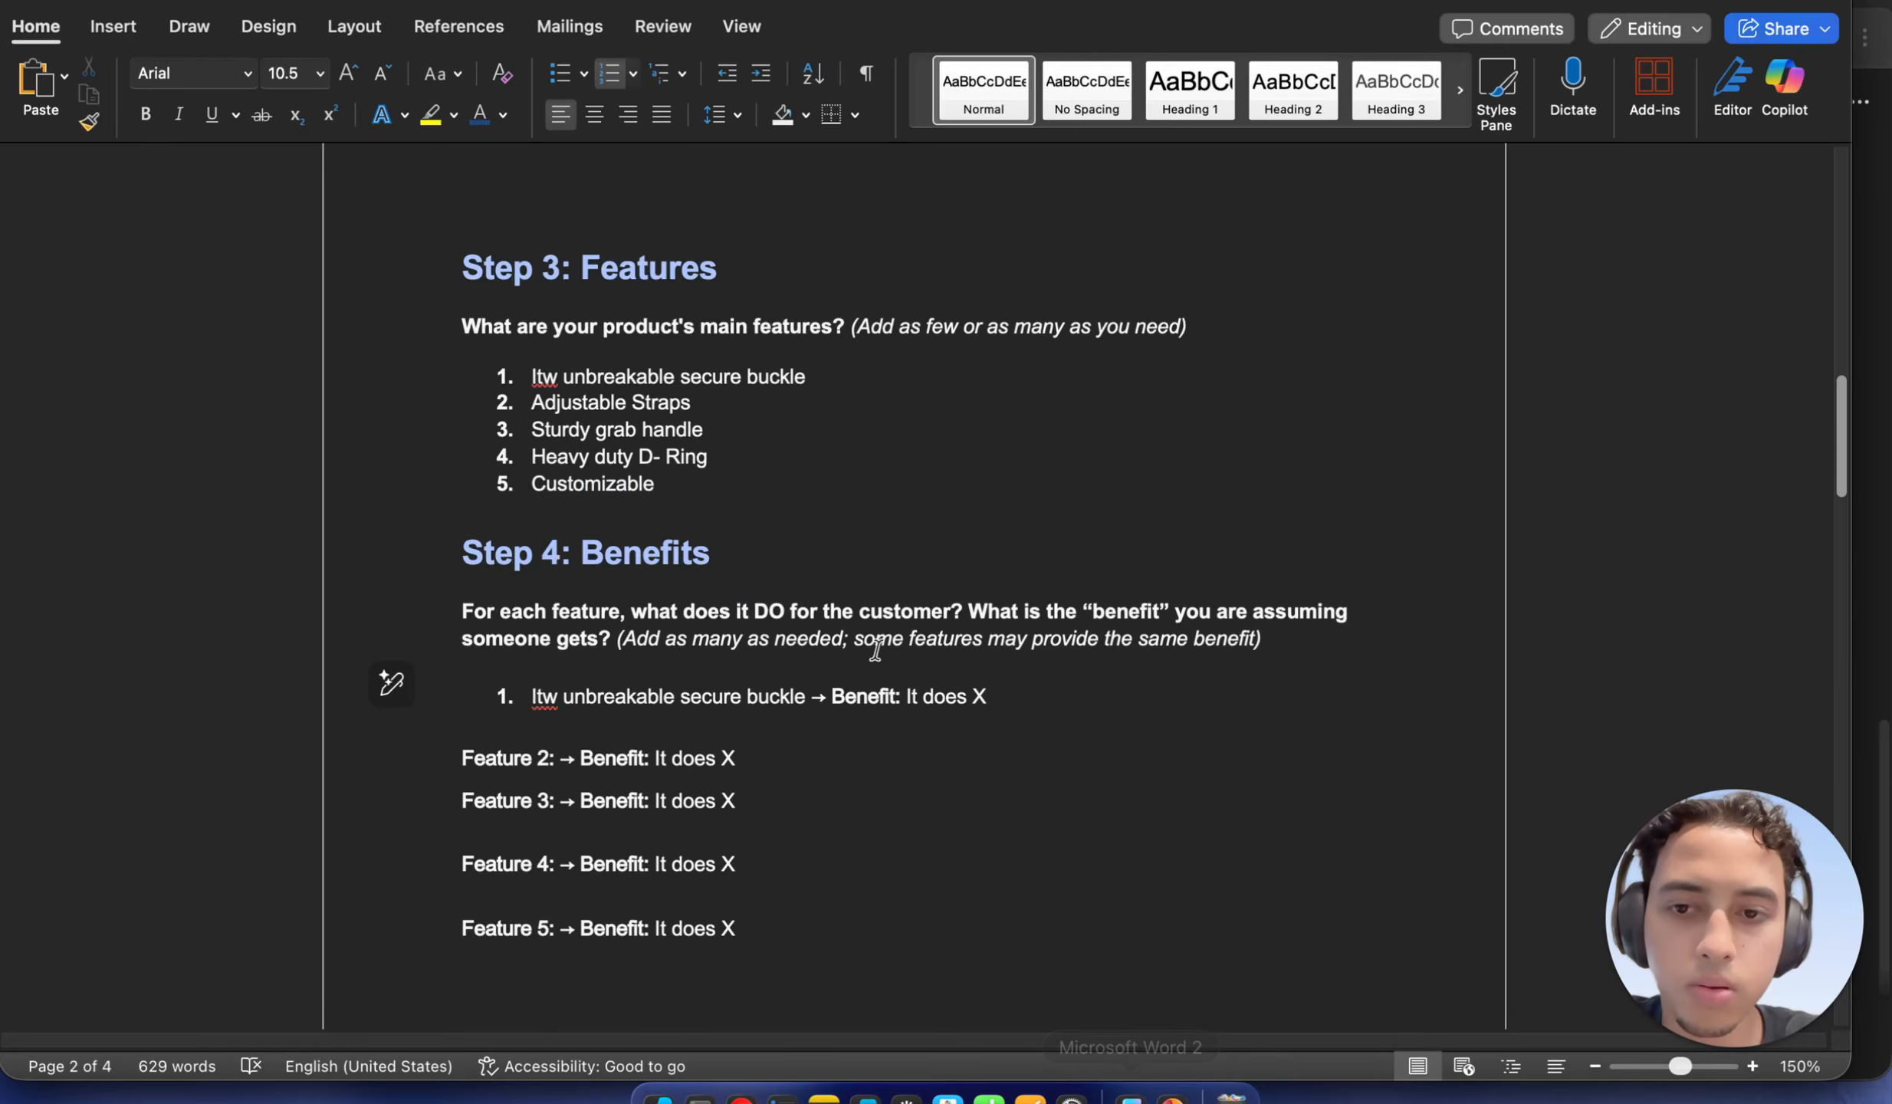
# Switch to the Word worksheet and replace the buckle feature's placeholder benefit under Step 4 with "the dog wont get out of the harness"
pyautogui.click(767, 762)
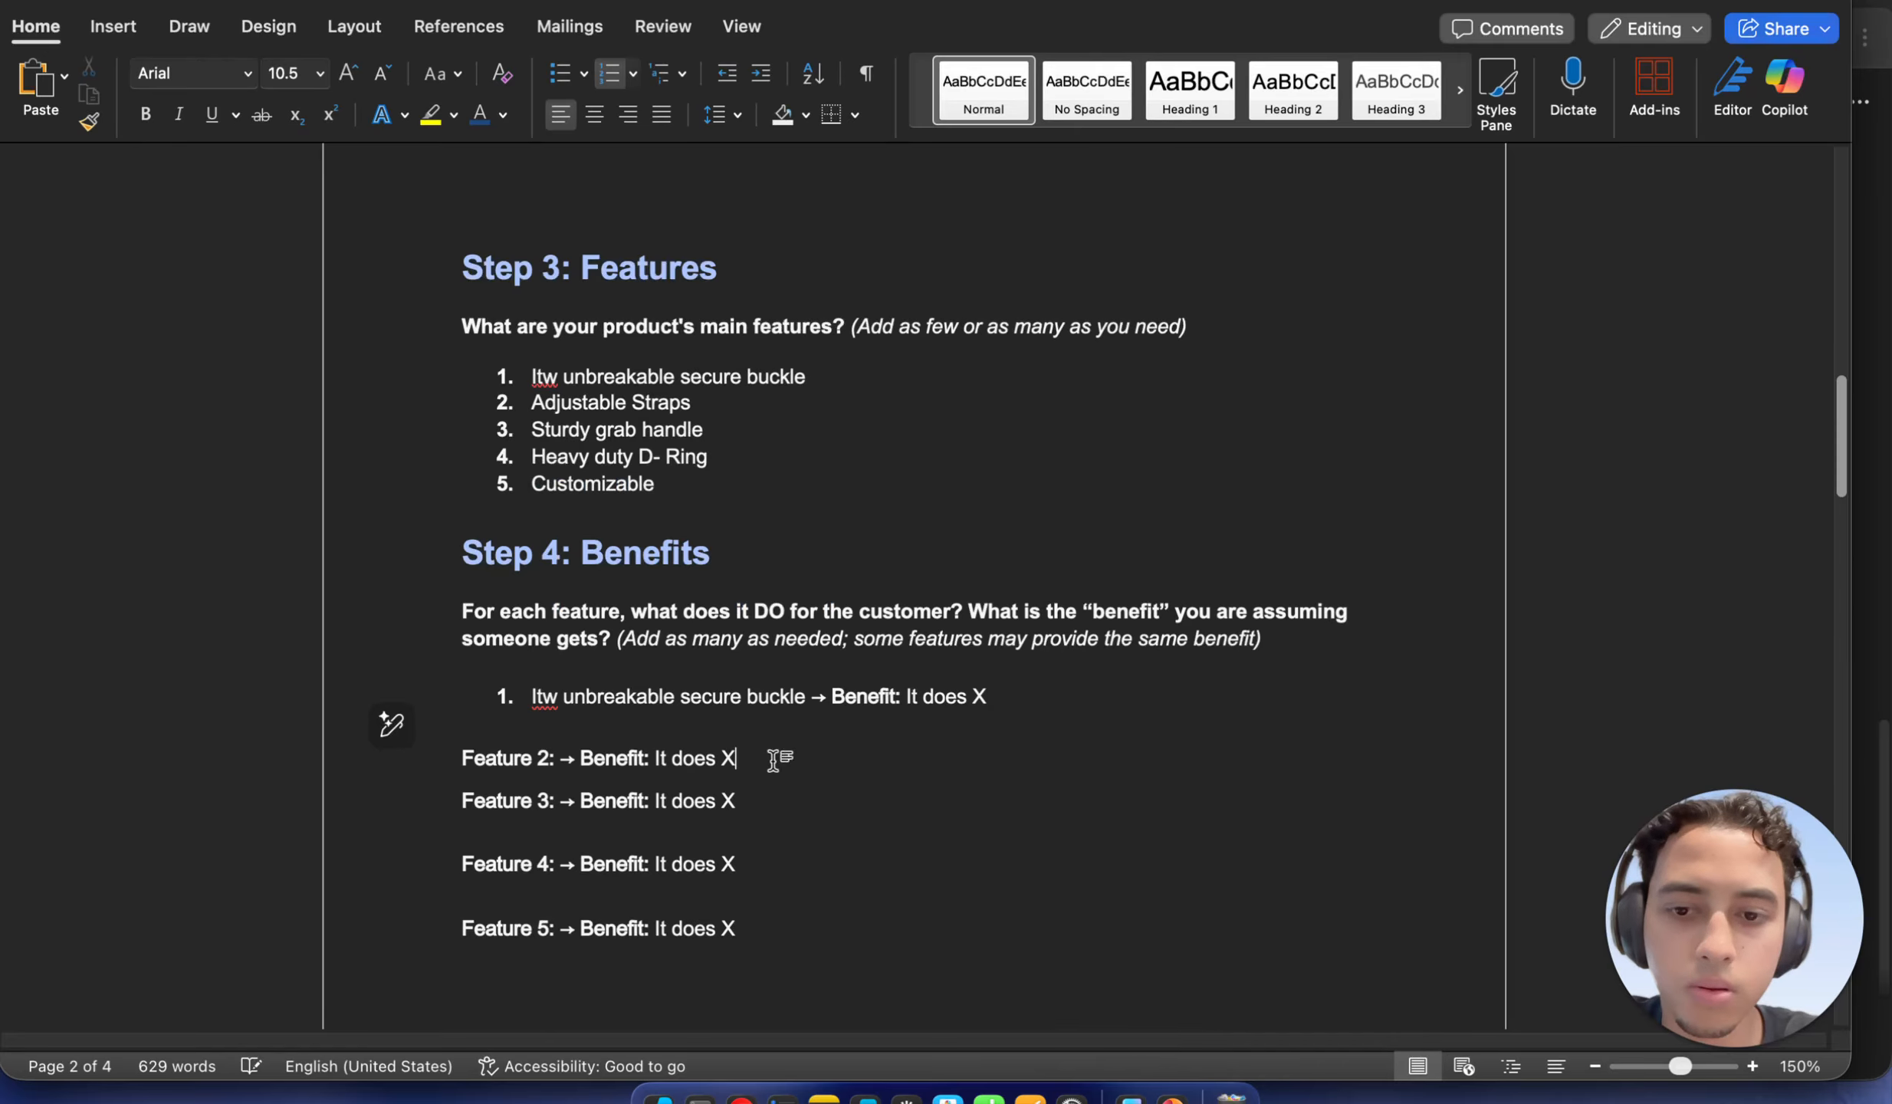
pyautogui.click(1004, 699)
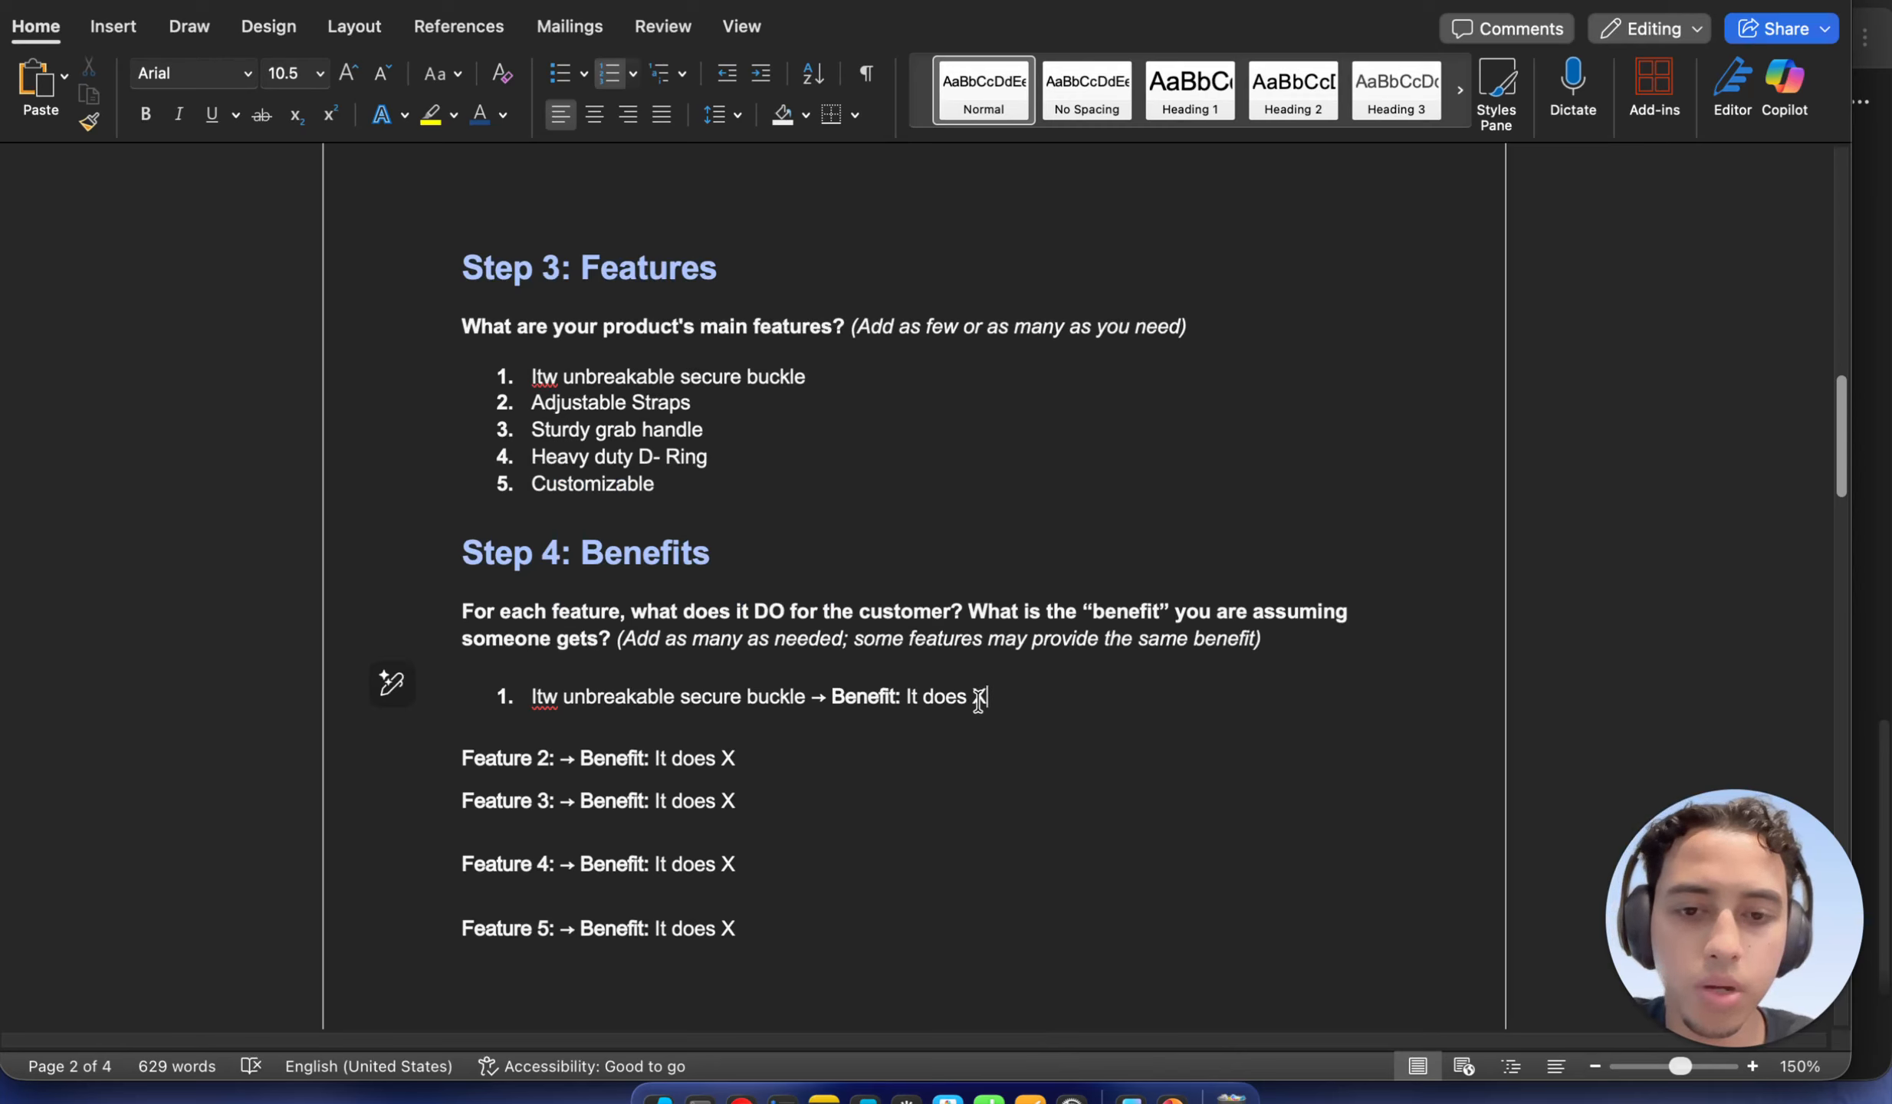
pyautogui.press('BackSpace')
pyautogui.press('BackSpace')
pyautogui.press('BackSpace')
pyautogui.press('BackSpace')
pyautogui.press('BackSpace')
pyautogui.press('BackSpace')
pyautogui.press('BackSpace')
pyautogui.press('BackSpace')
pyautogui.press('BackSpace')
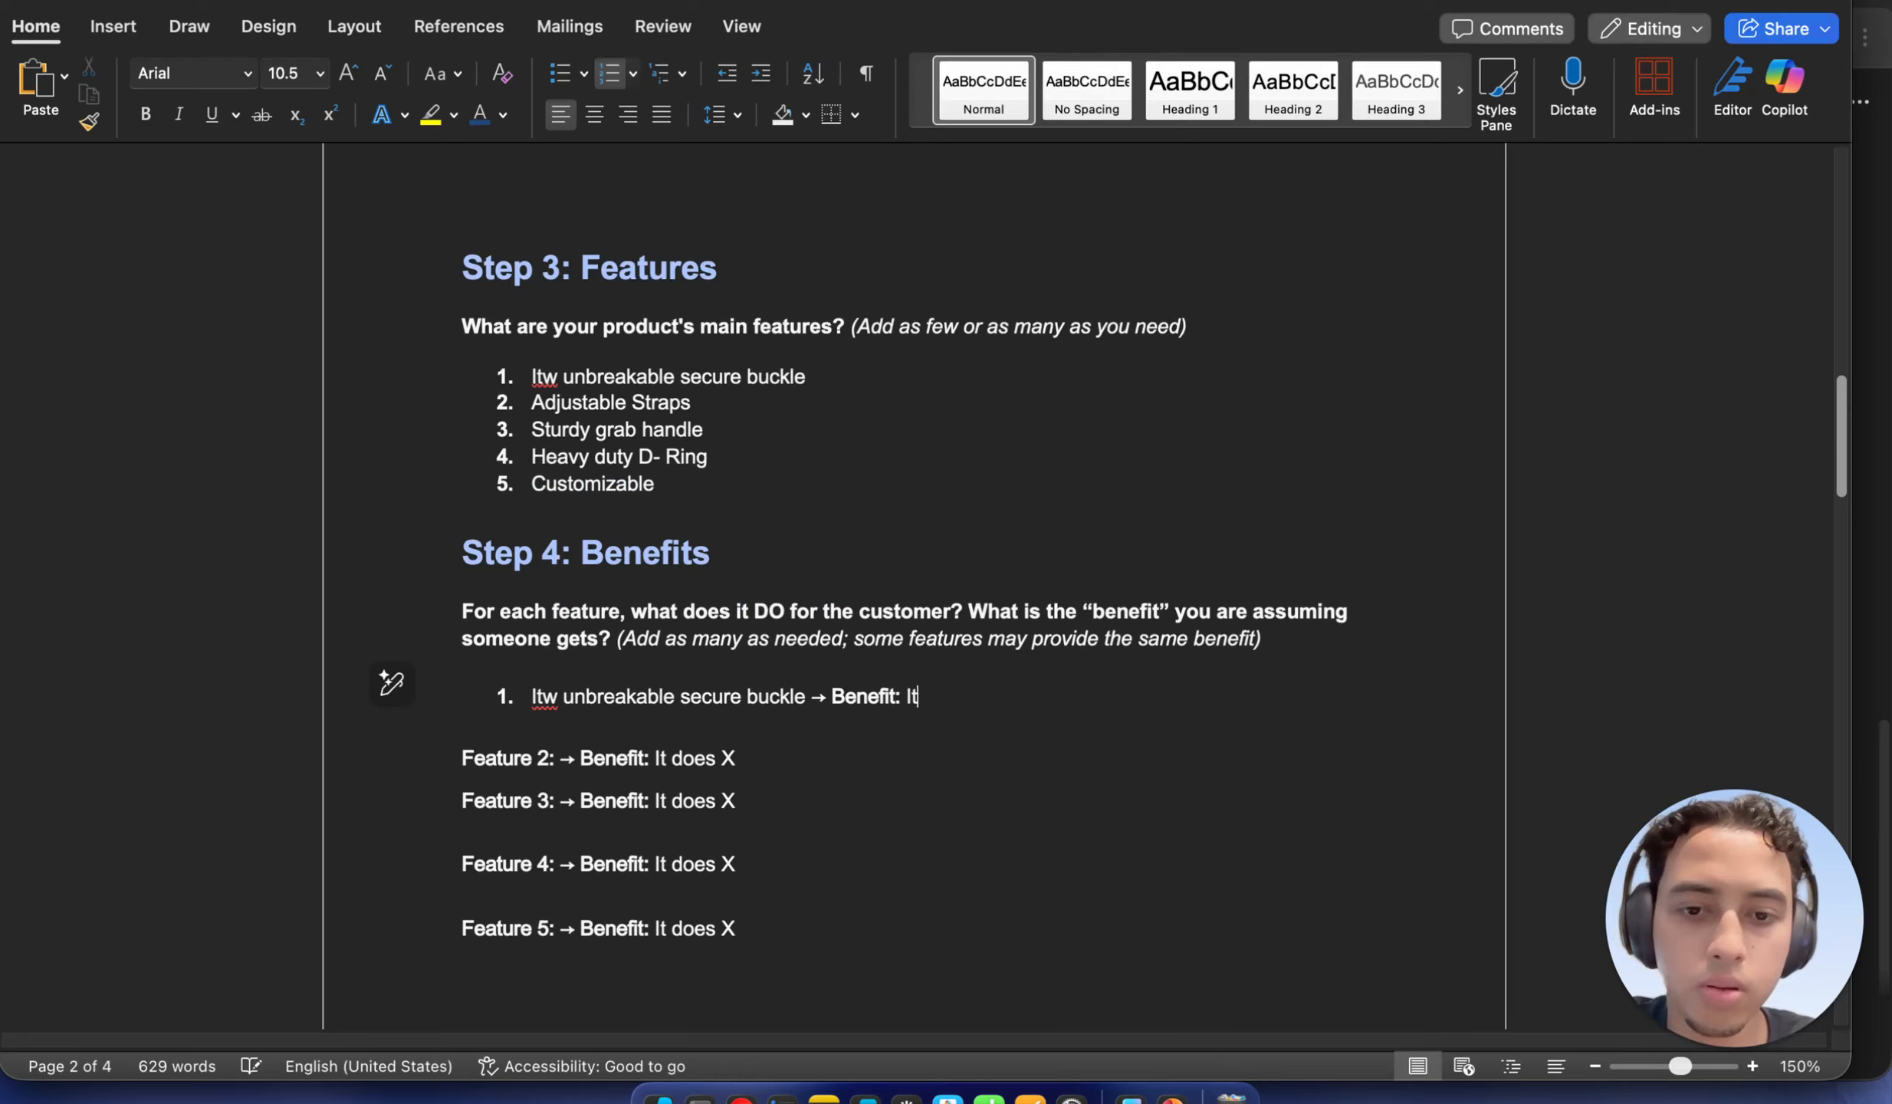
pyautogui.write('the dog')
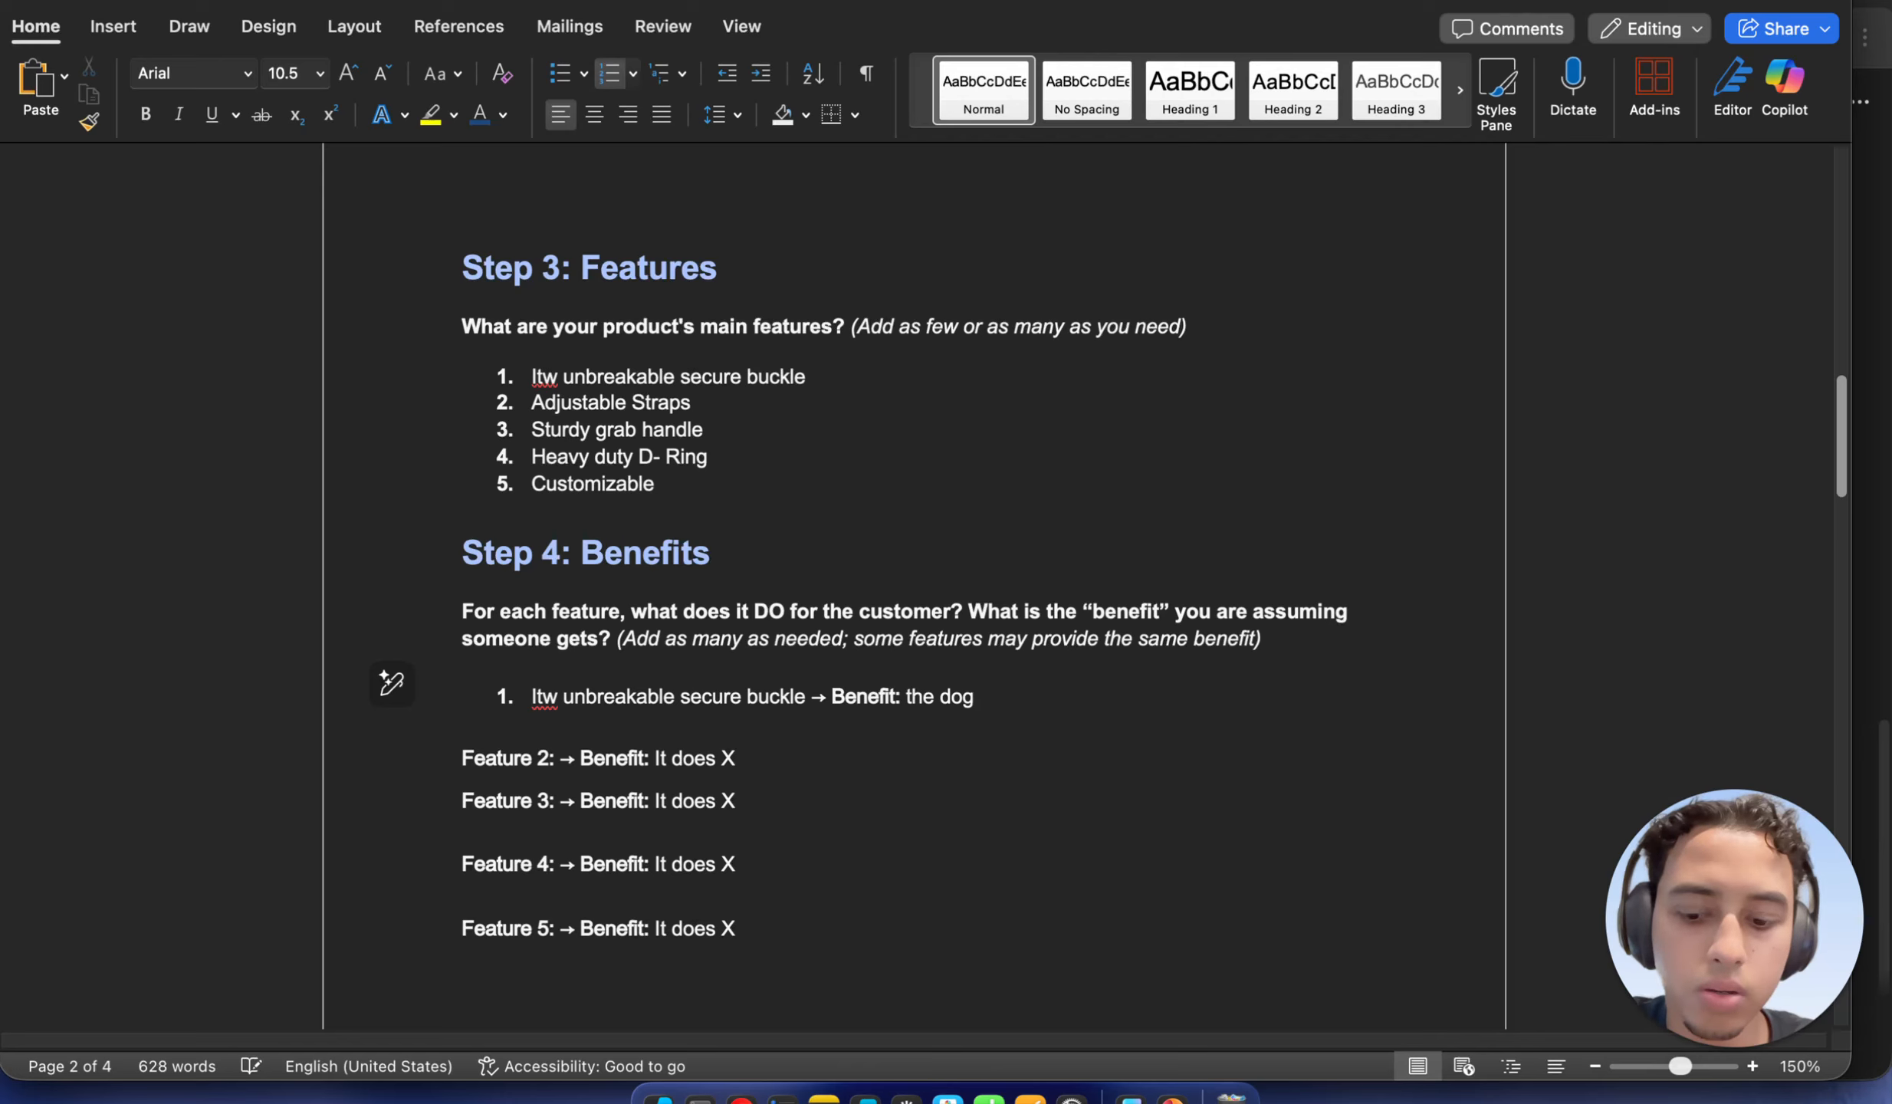
pyautogui.write(' won')
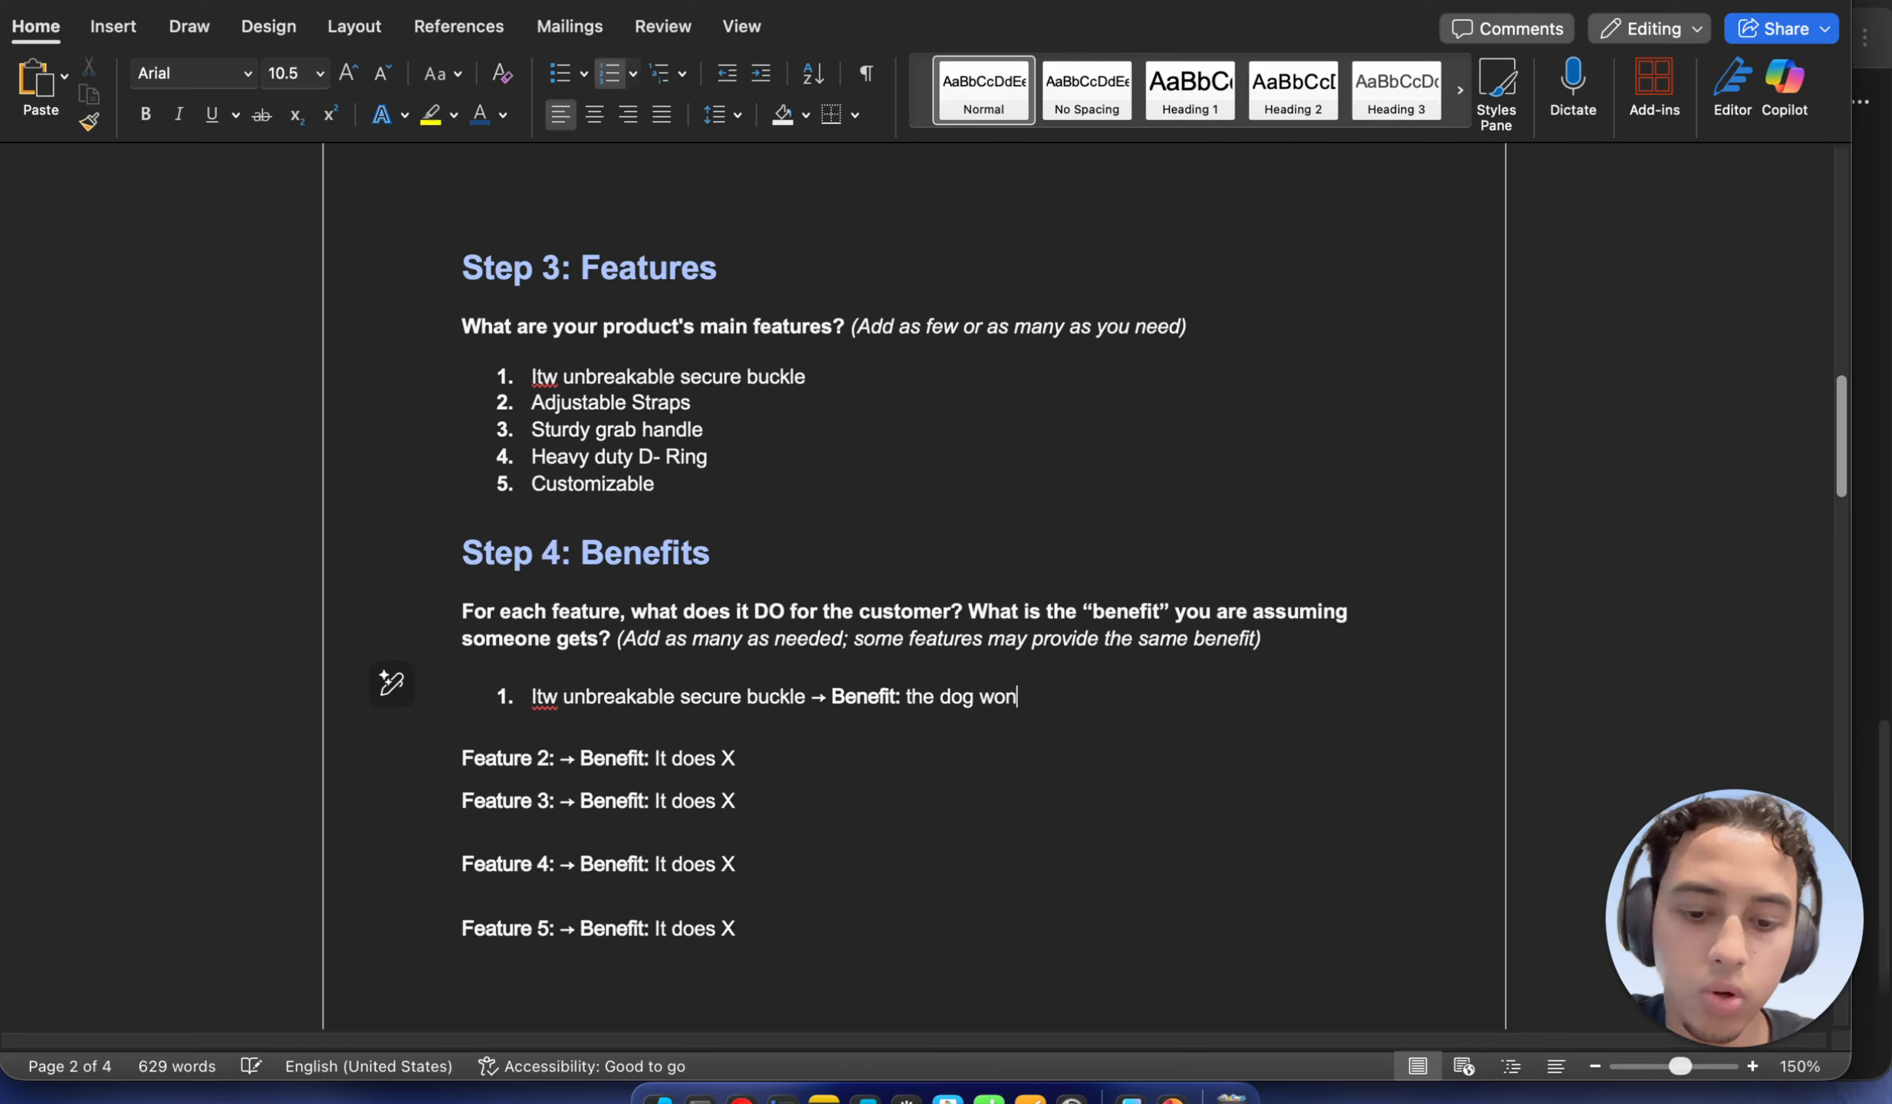
pyautogui.write('t get ou')
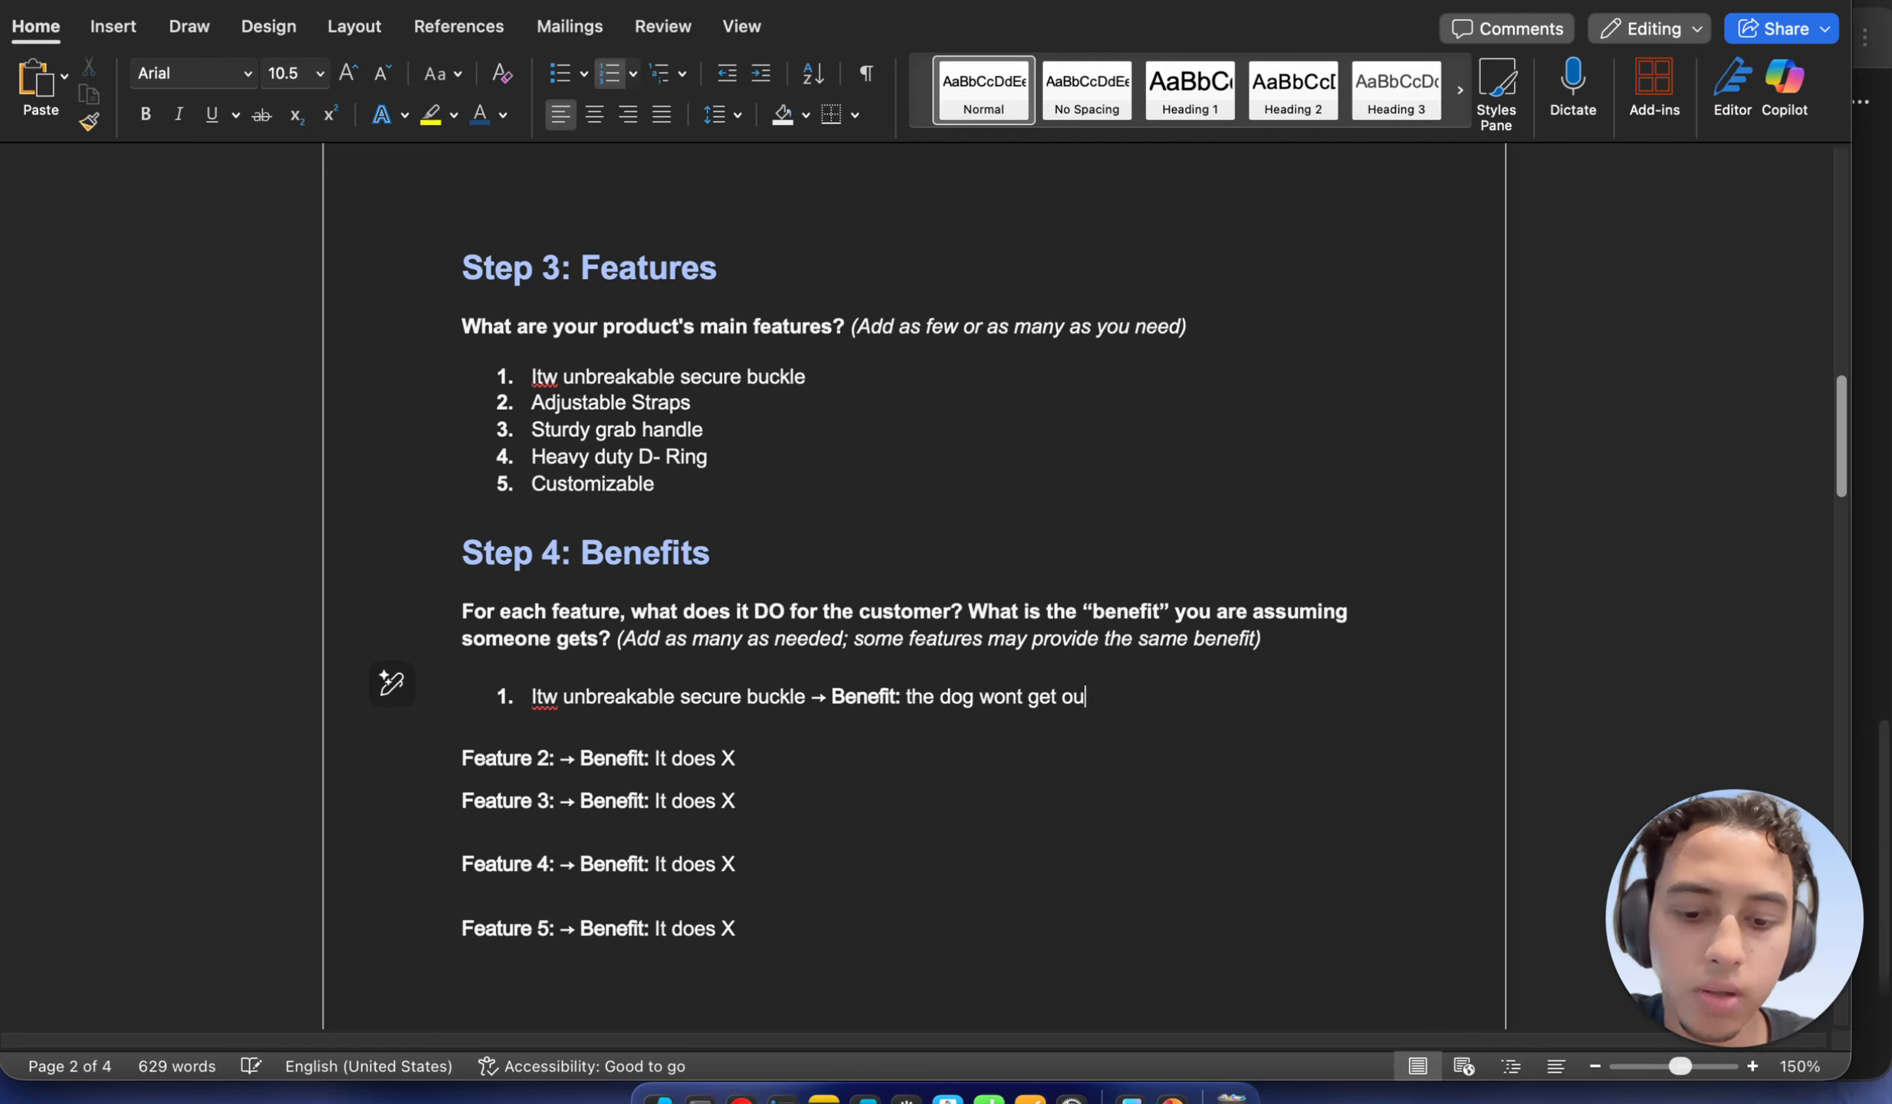
pyautogui.write('t of the ha')
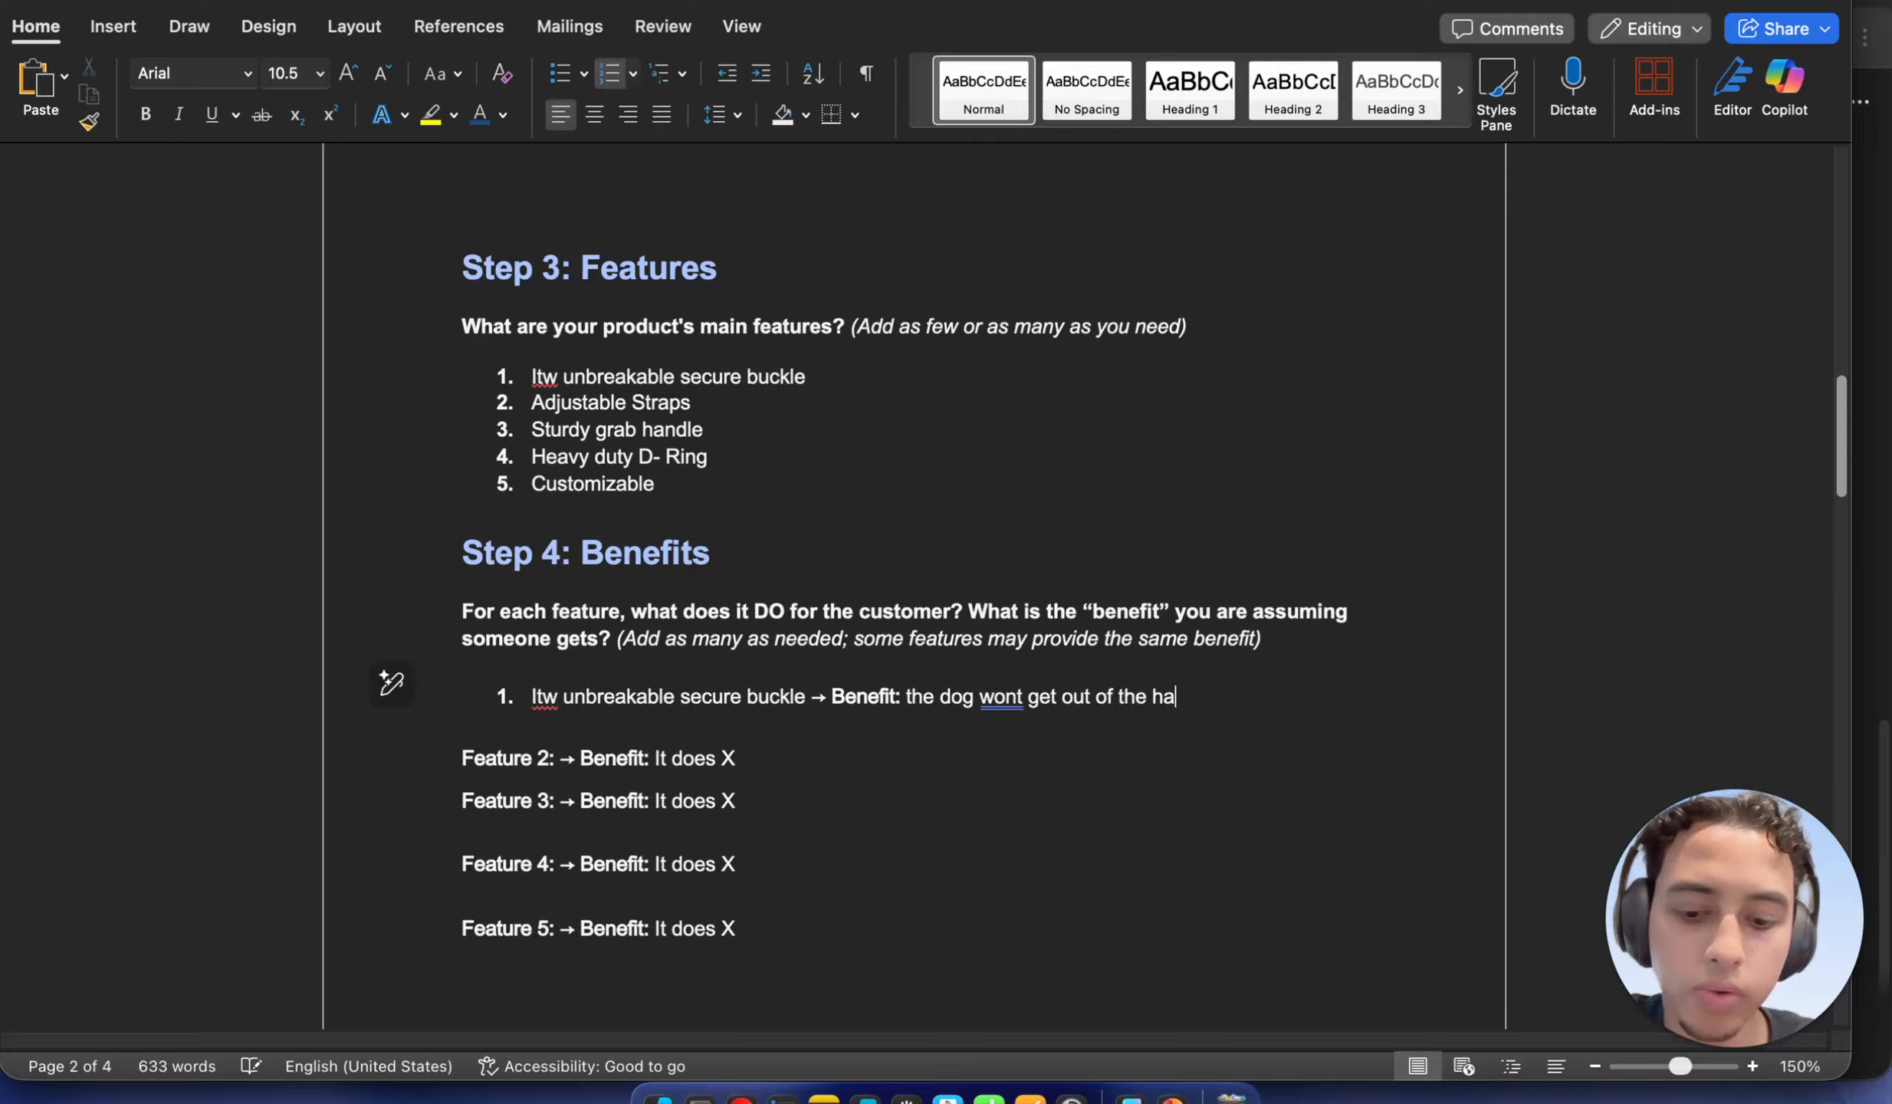
pyautogui.write('rness')
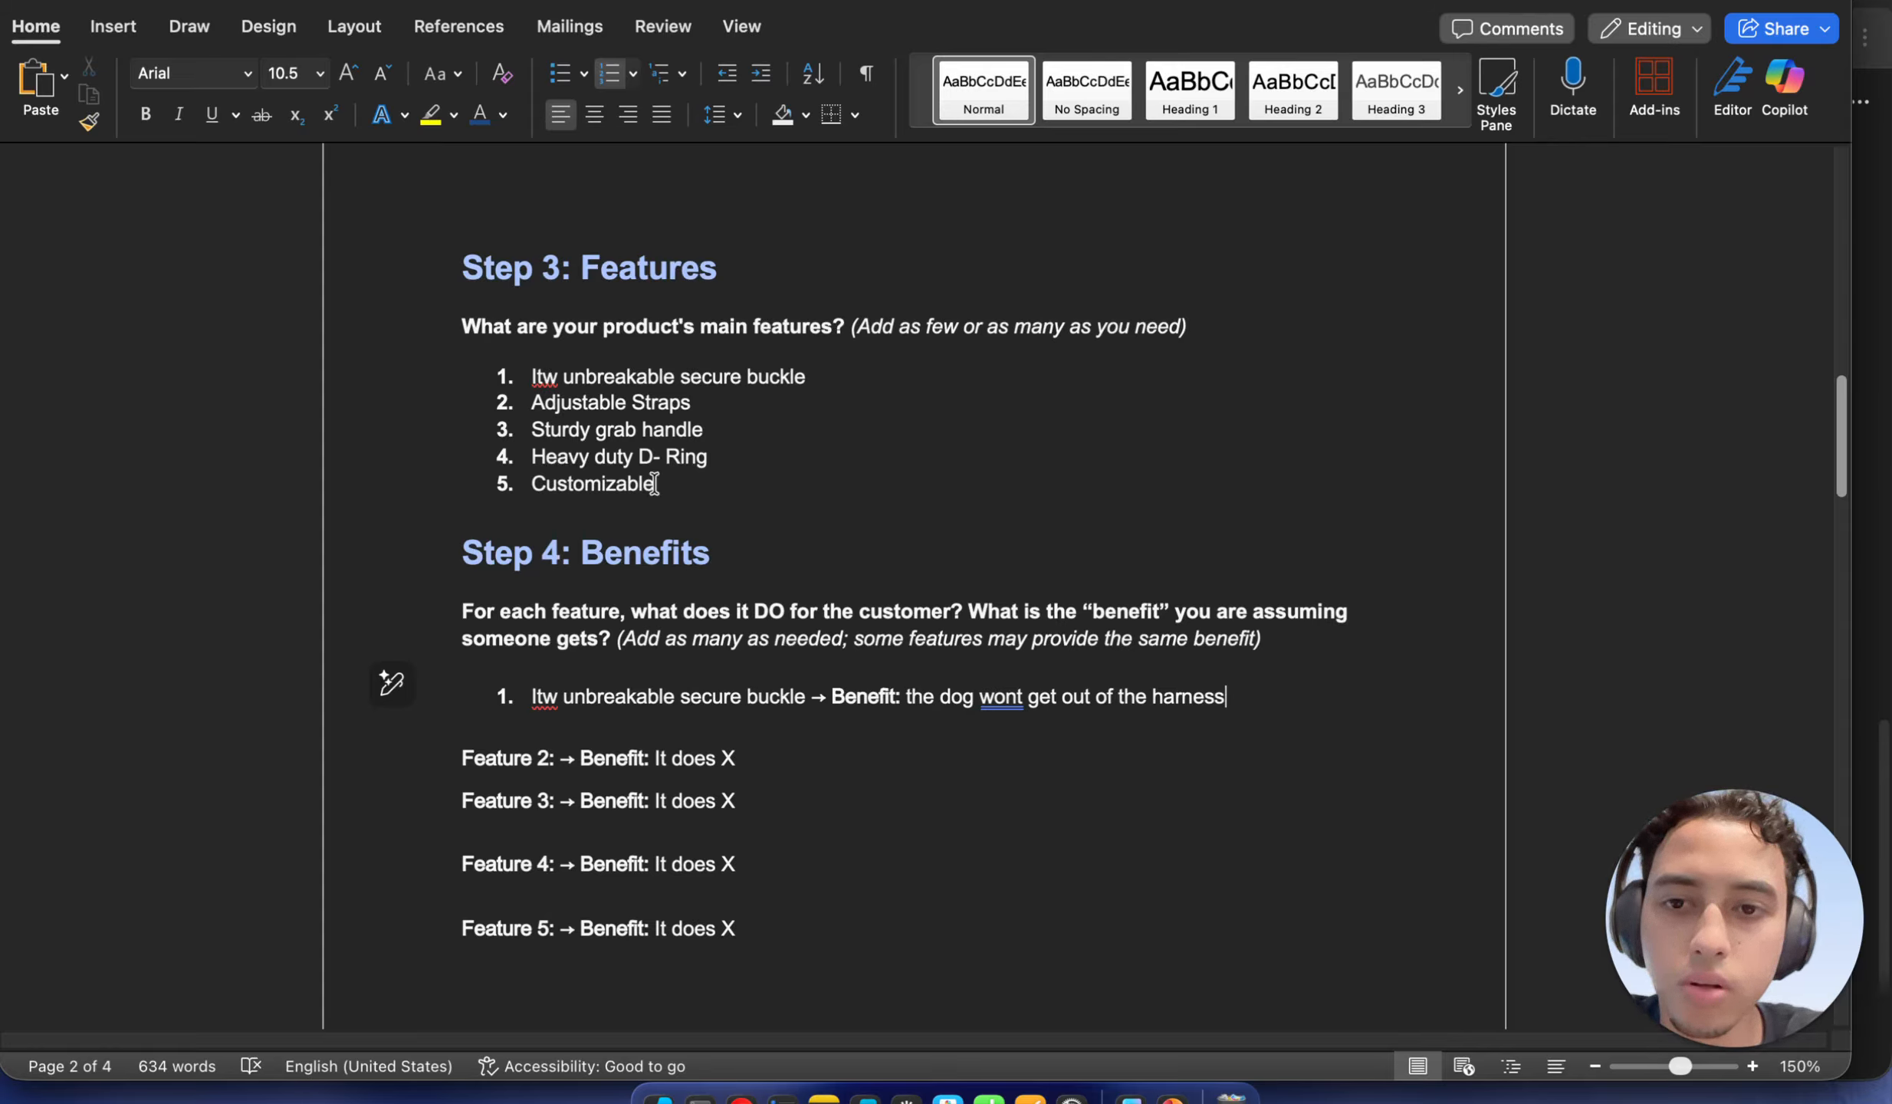
# Replace the "Feature 2" label under Step 4 with "Adjustable Straps" copied from Step 3, and join its benefit text onto the same line
pyautogui.moveTo(703, 404); pyautogui.dragTo(575, 404)
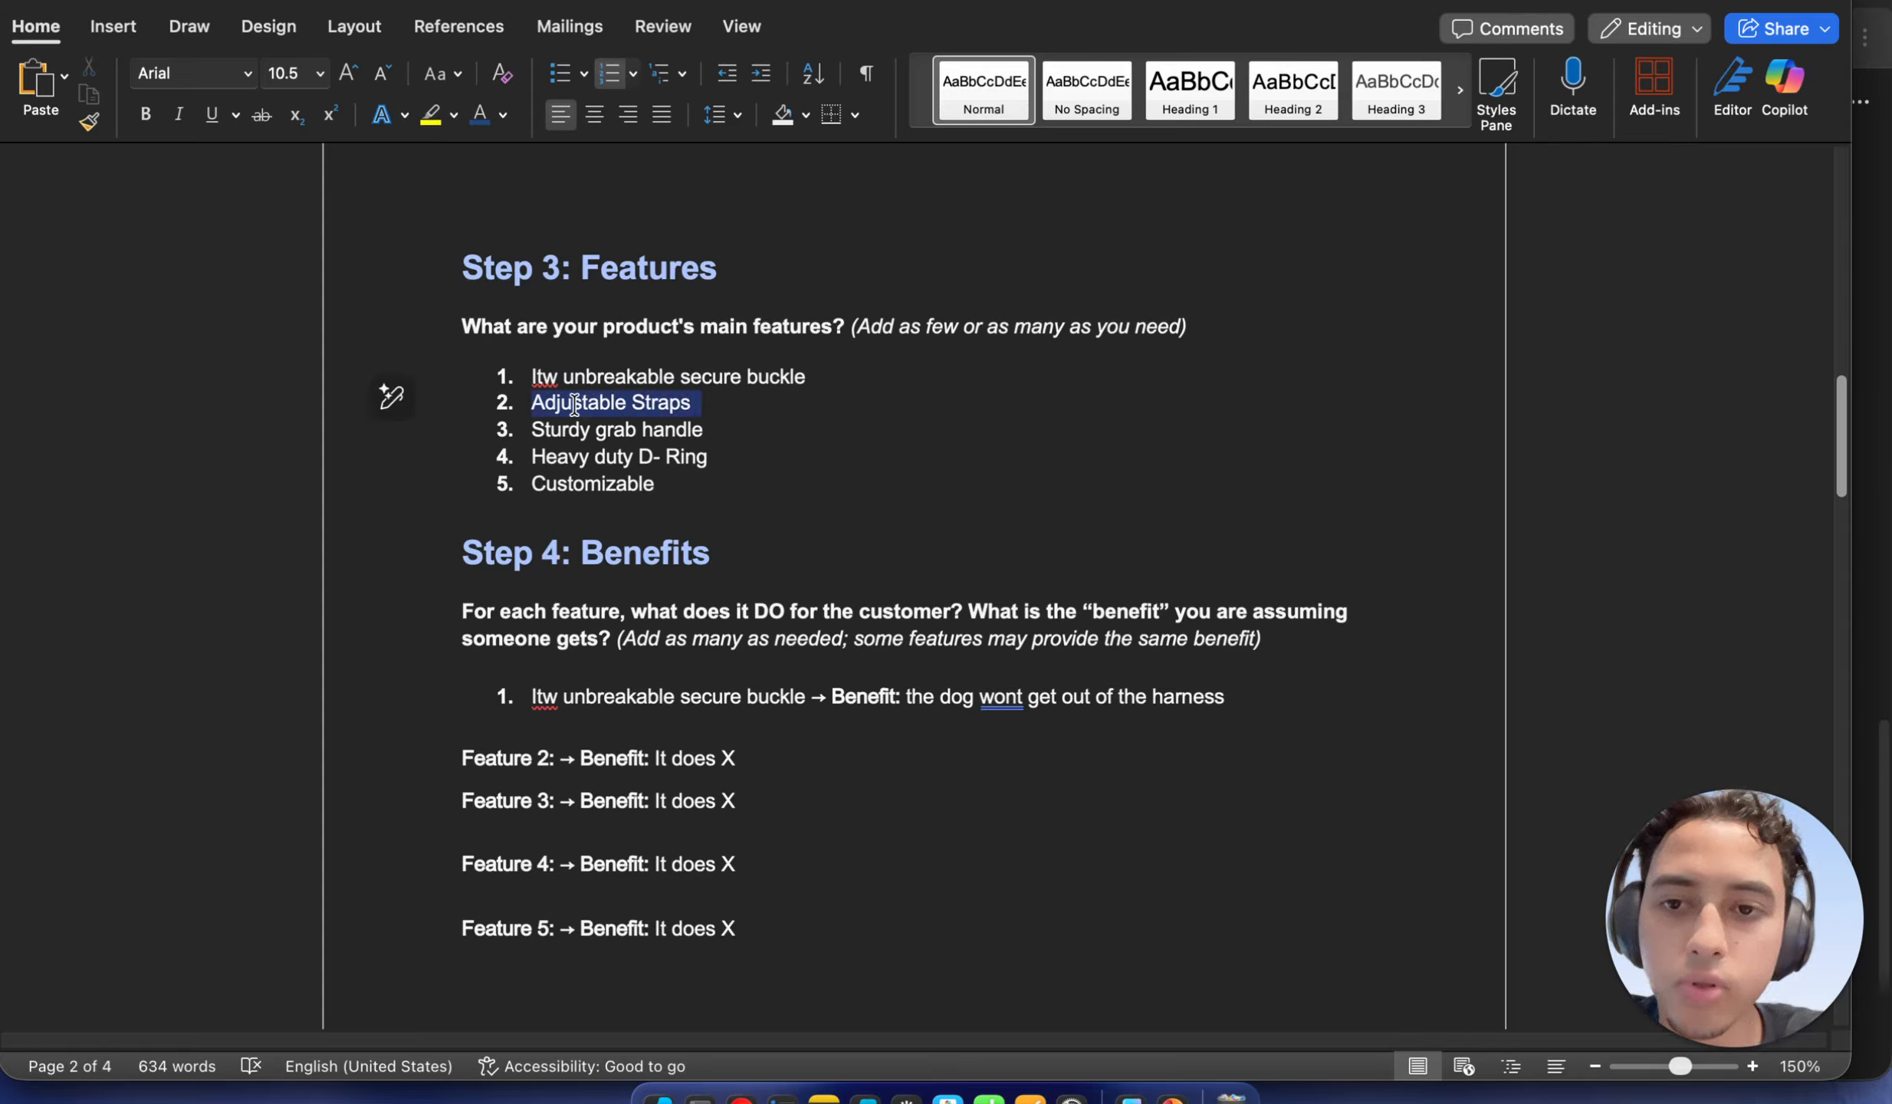
pyautogui.rightClick(628, 404)
pyautogui.click(745, 213)
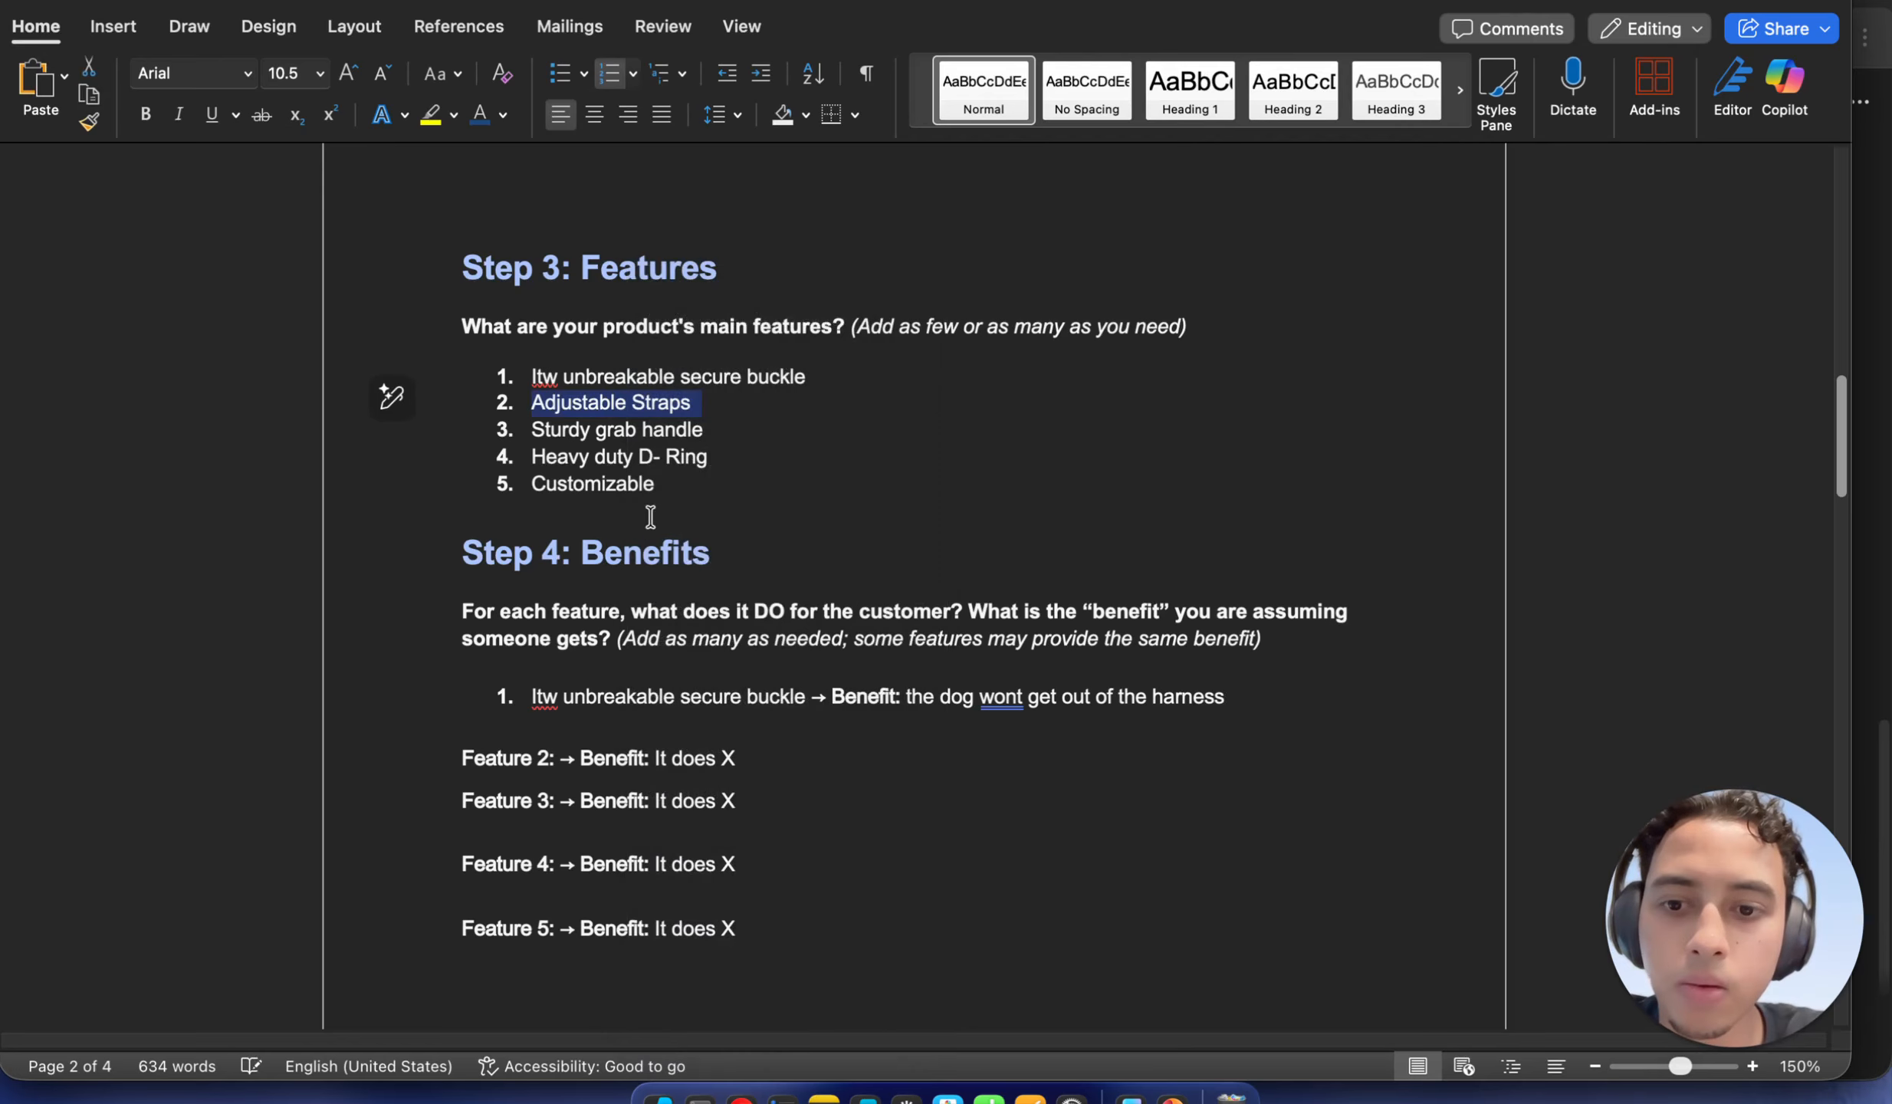
pyautogui.click(549, 759)
pyautogui.moveTo(549, 759); pyautogui.dragTo(506, 762)
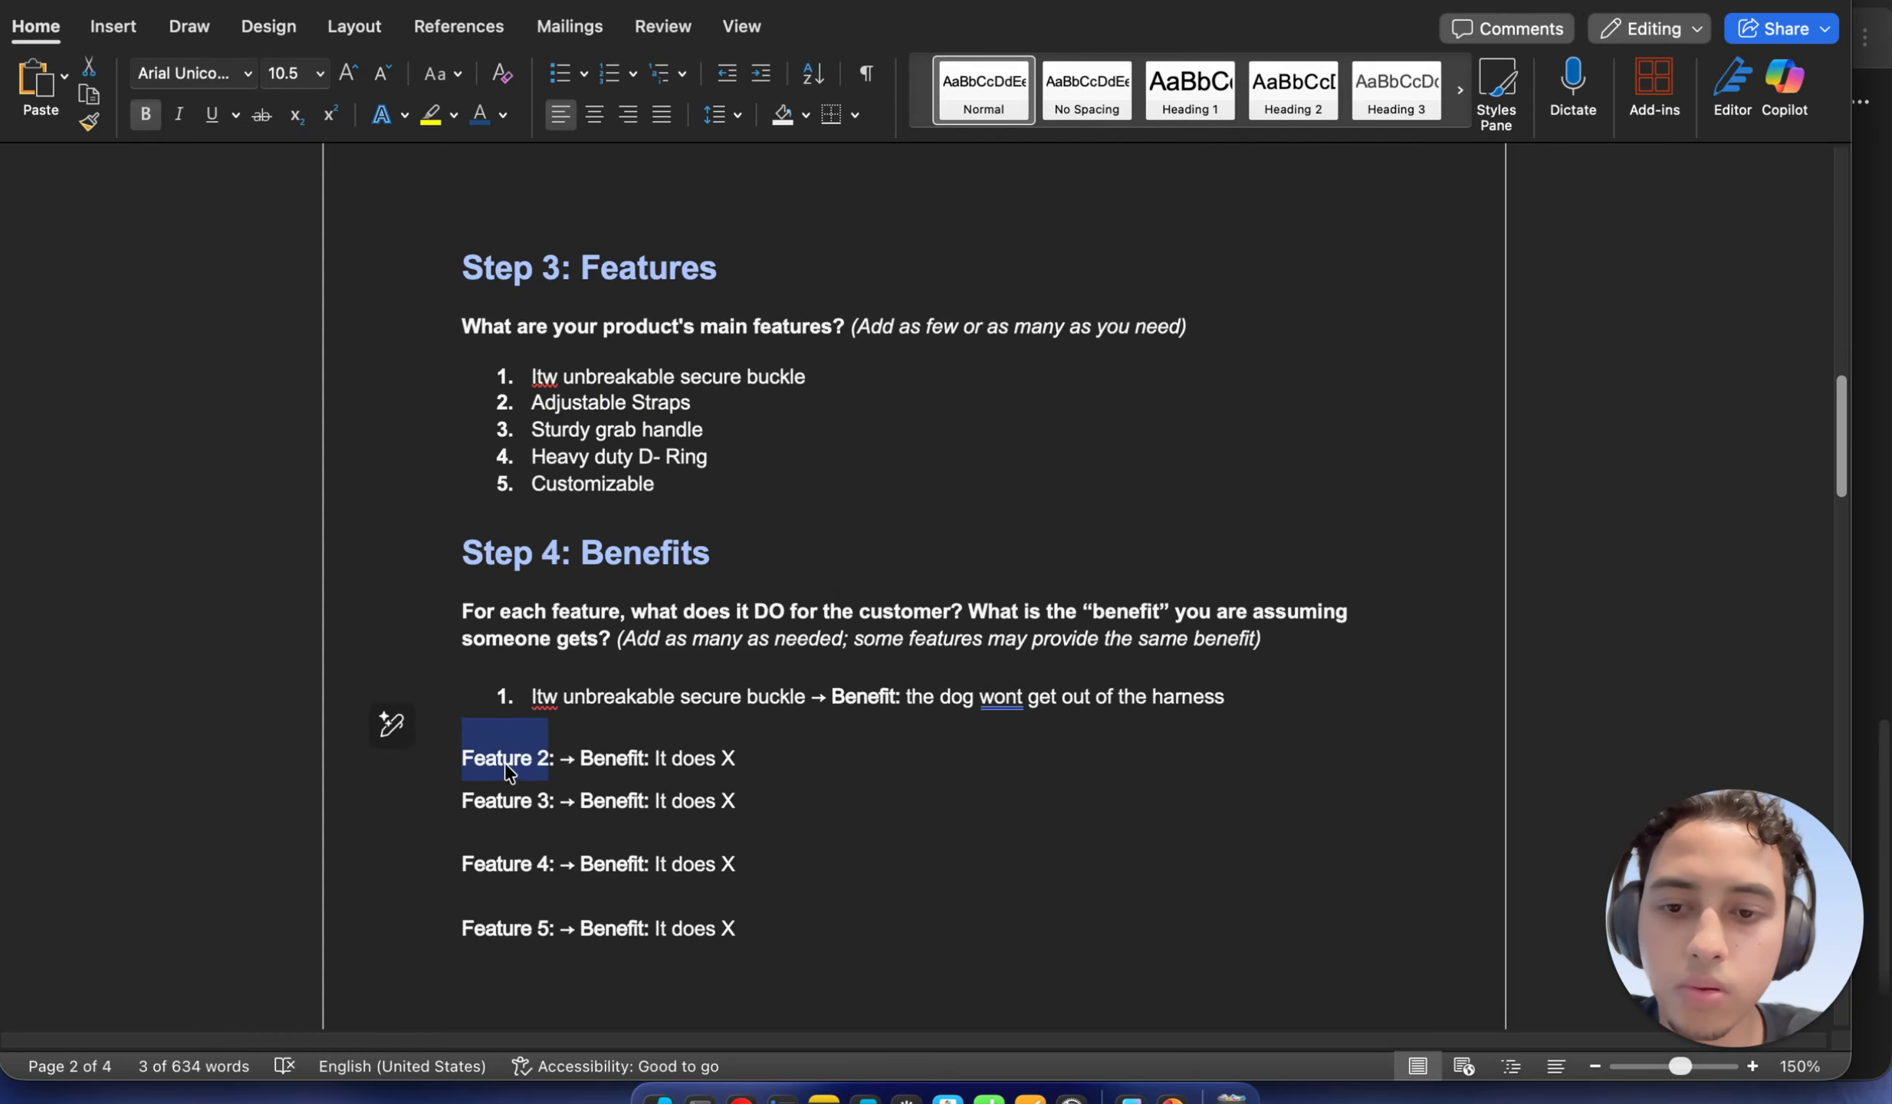
pyautogui.rightClick(506, 763)
pyautogui.click(610, 415)
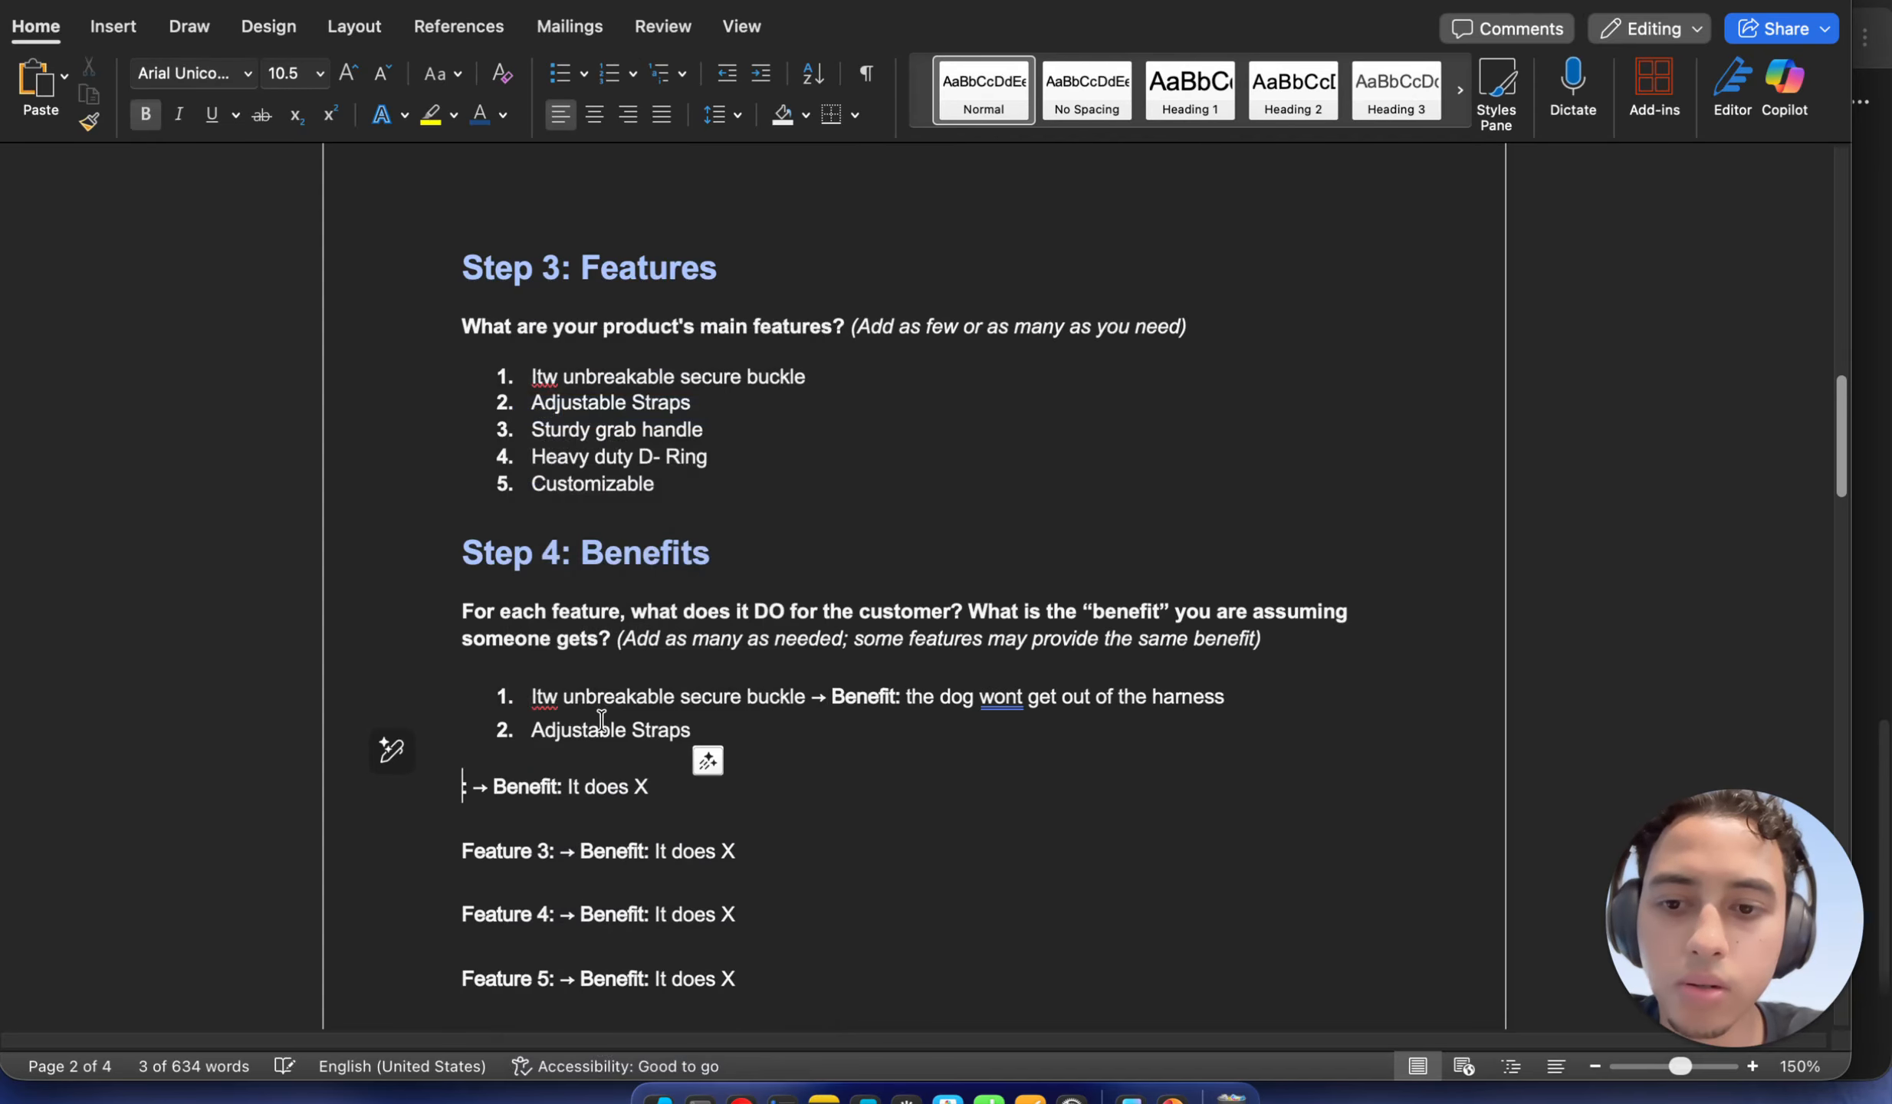
pyautogui.press('BackSpace')
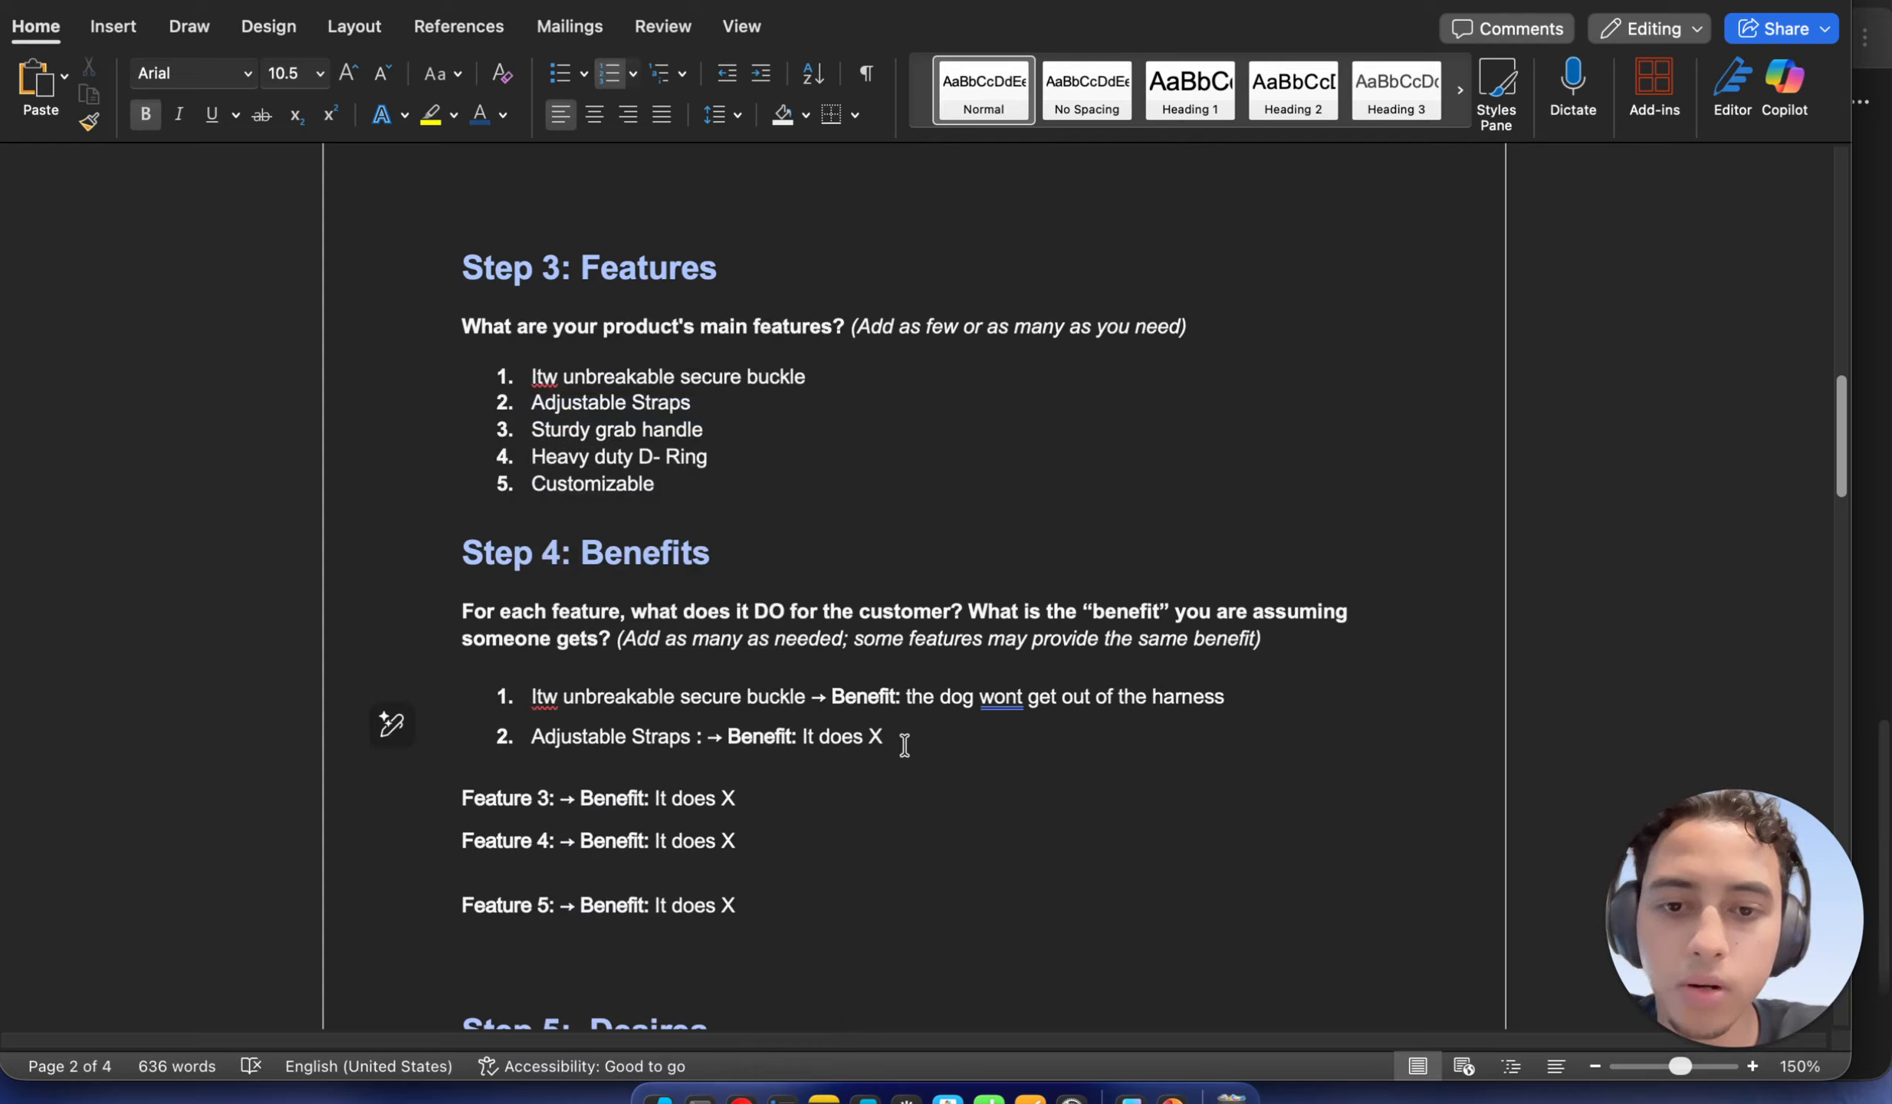
# Replace the Adjustable Straps placeholder benefit with "it helps make sure it is the perfect fit for your dog"
pyautogui.moveTo(901, 743); pyautogui.dragTo(802, 736)
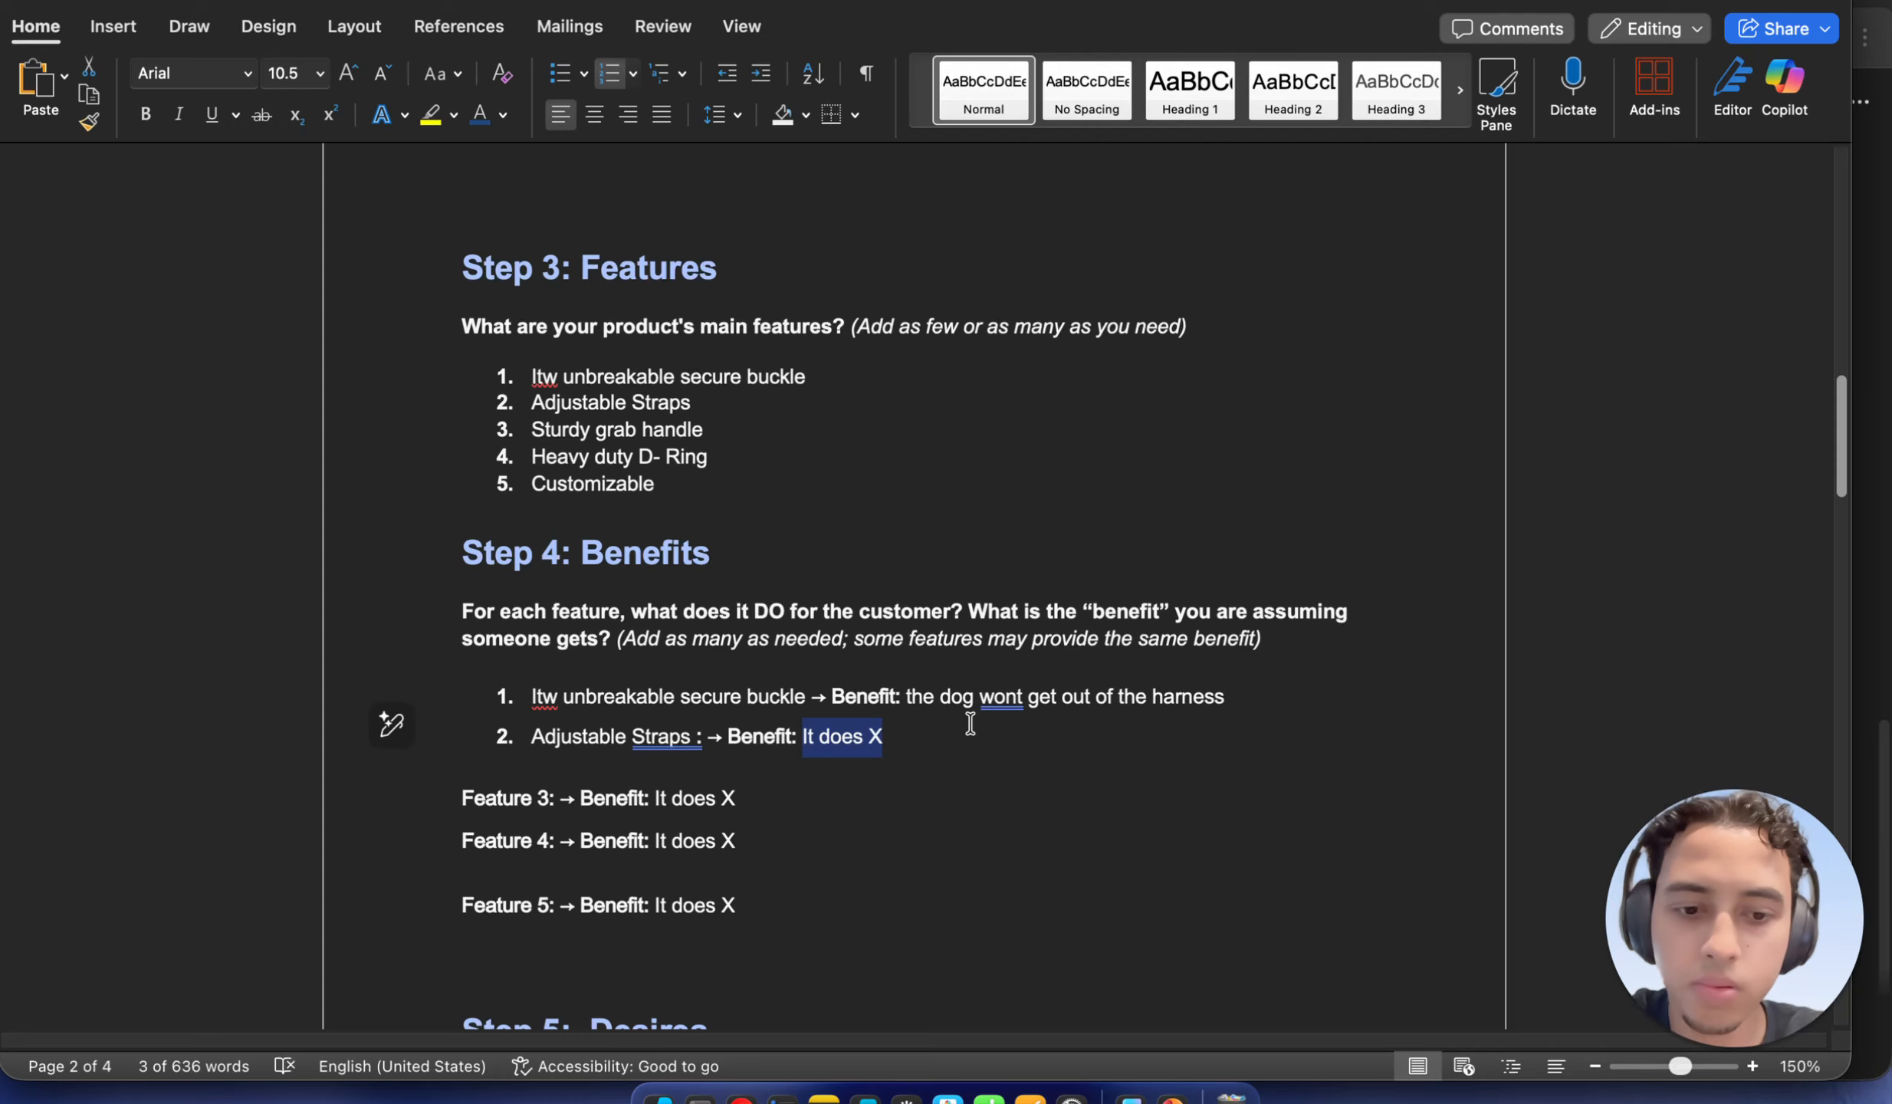
pyautogui.press('BackSpace')
pyautogui.write('it helps')
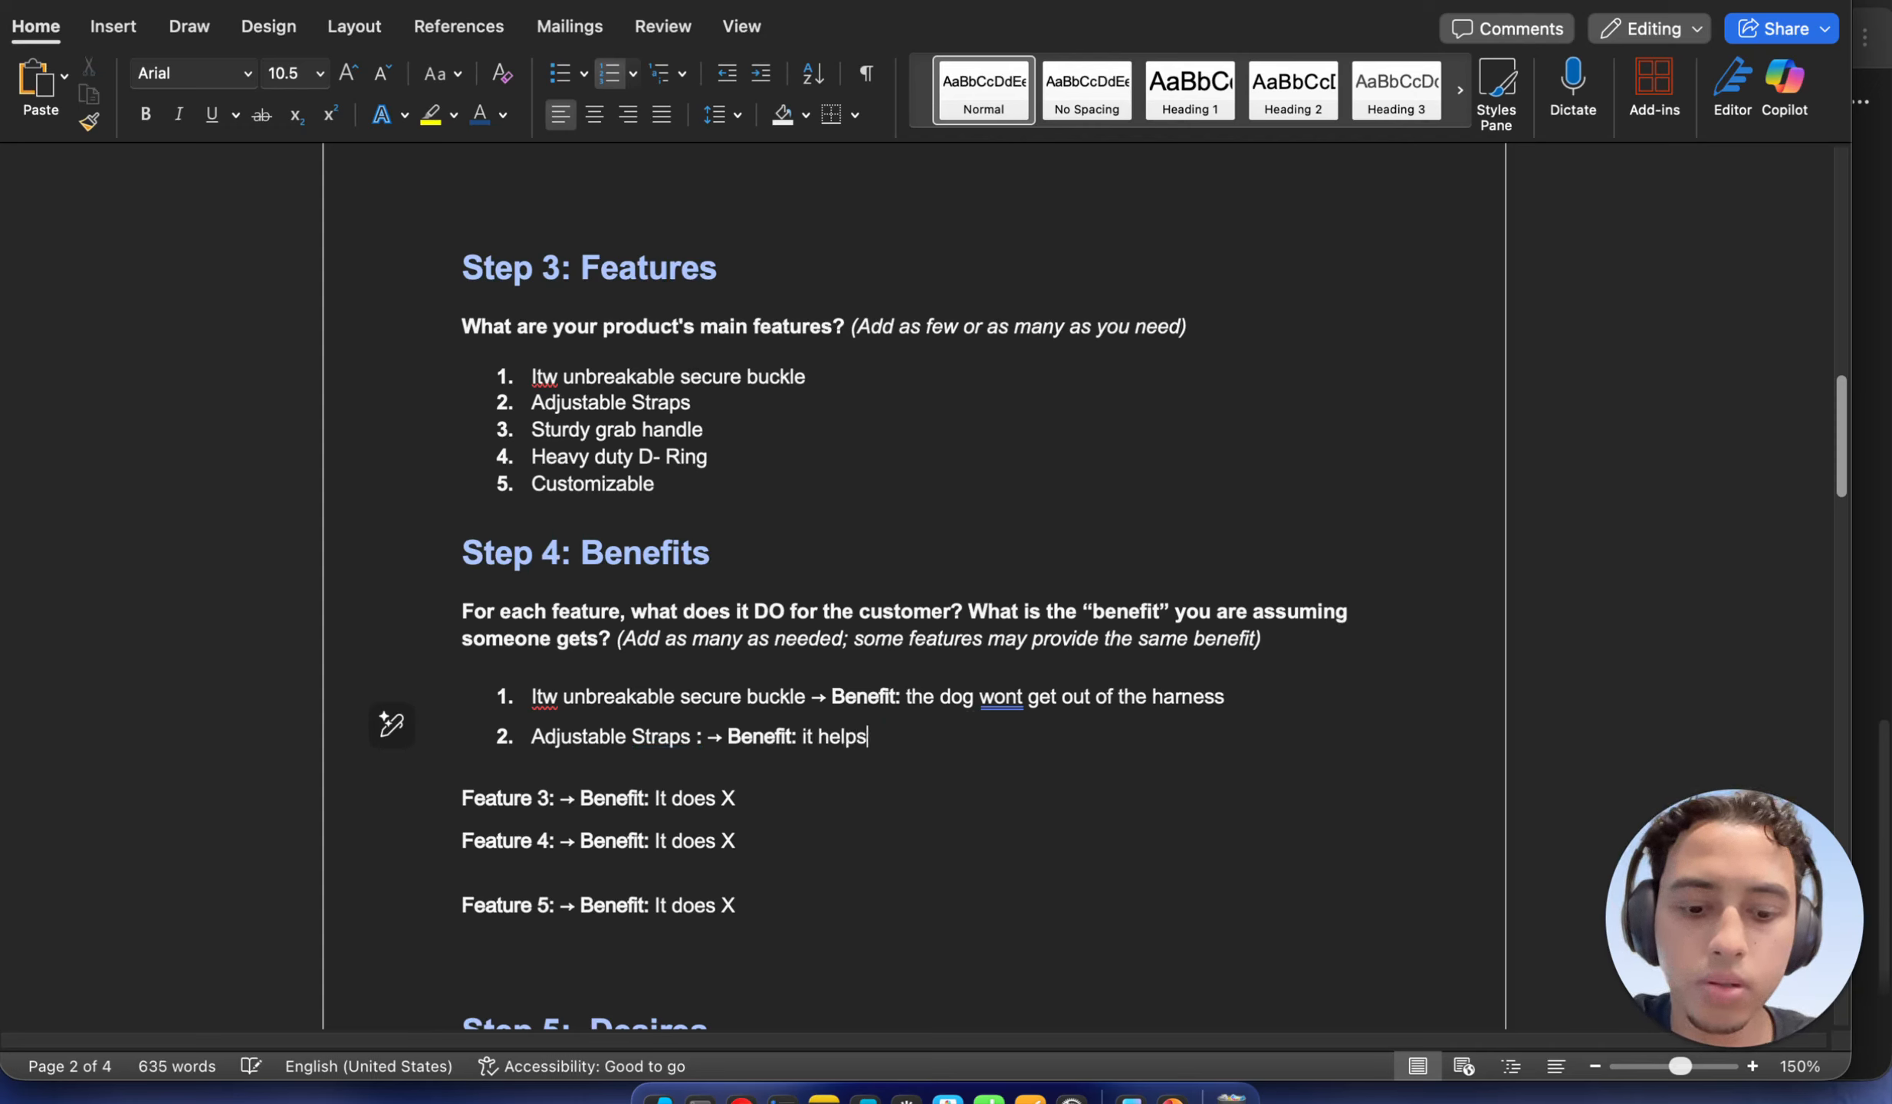
pyautogui.write(' make s')
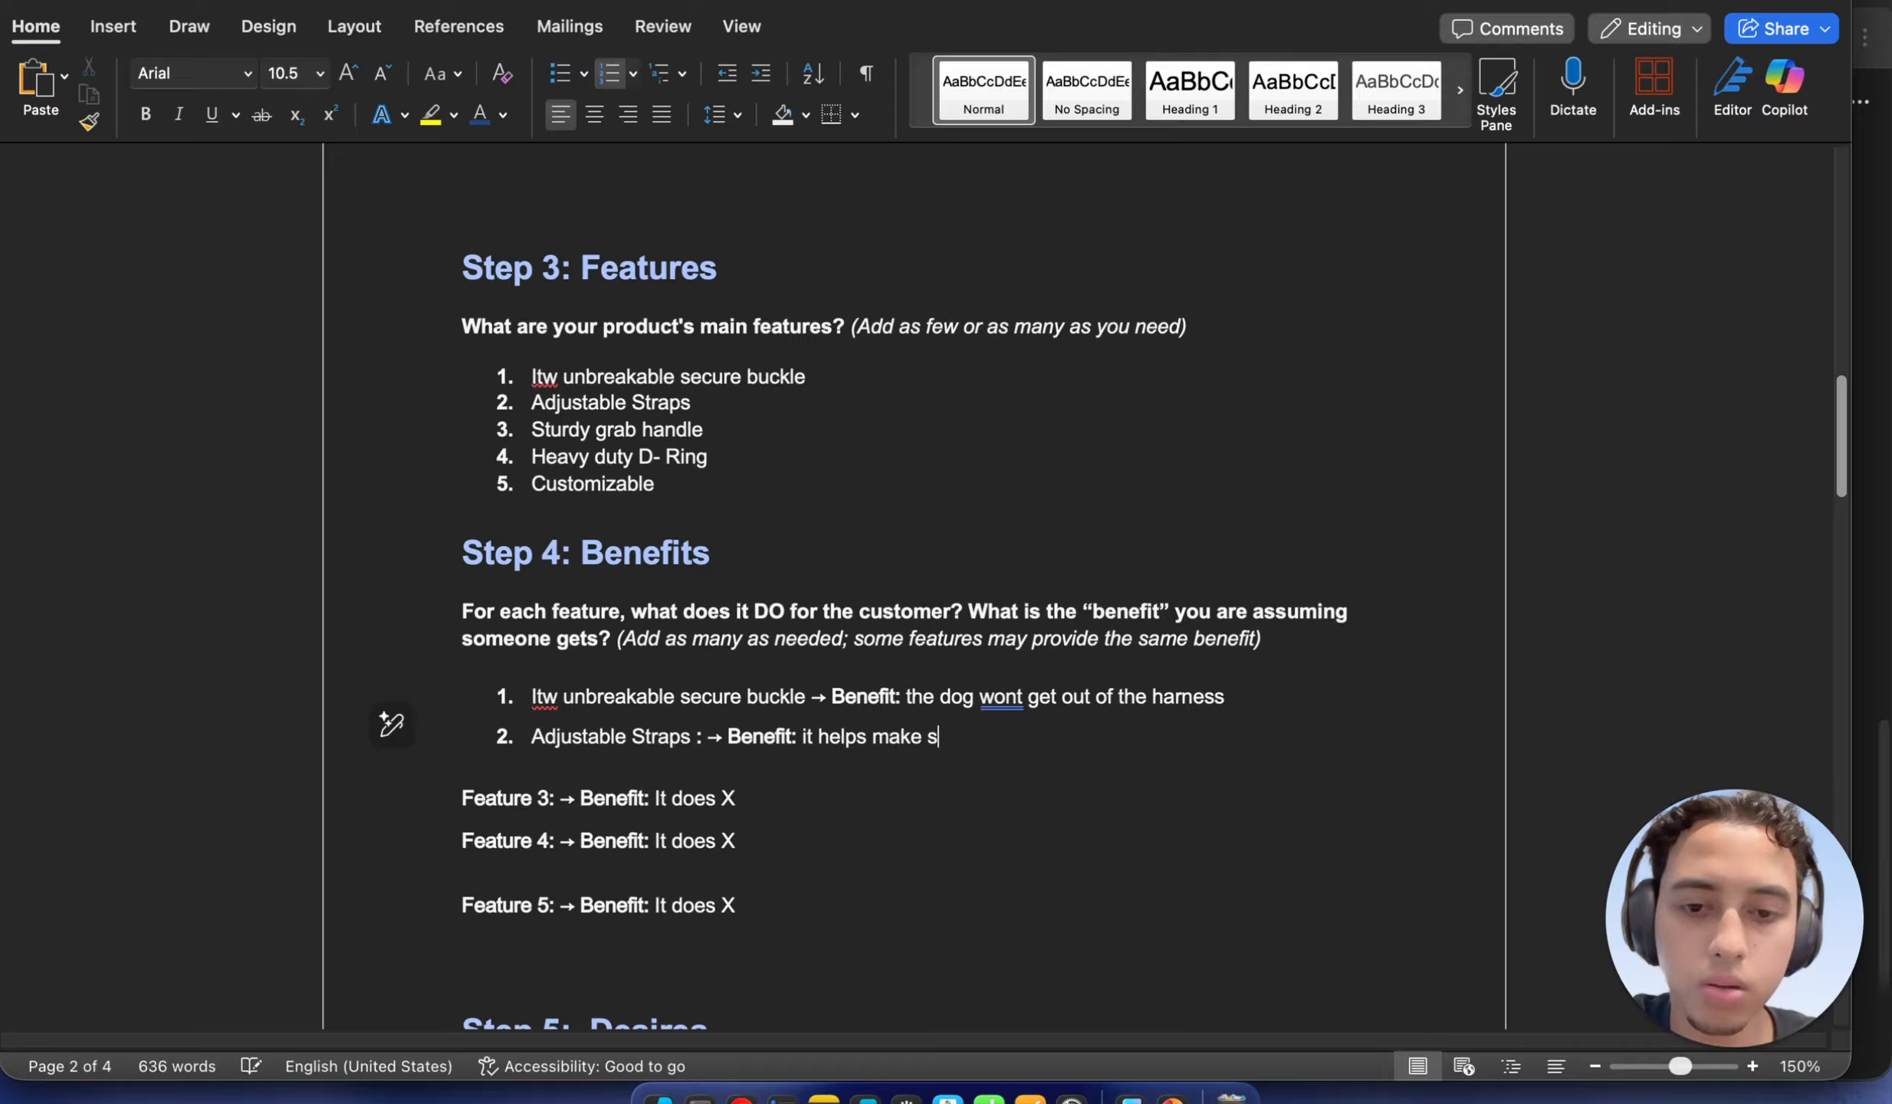
pyautogui.write('ure it ')
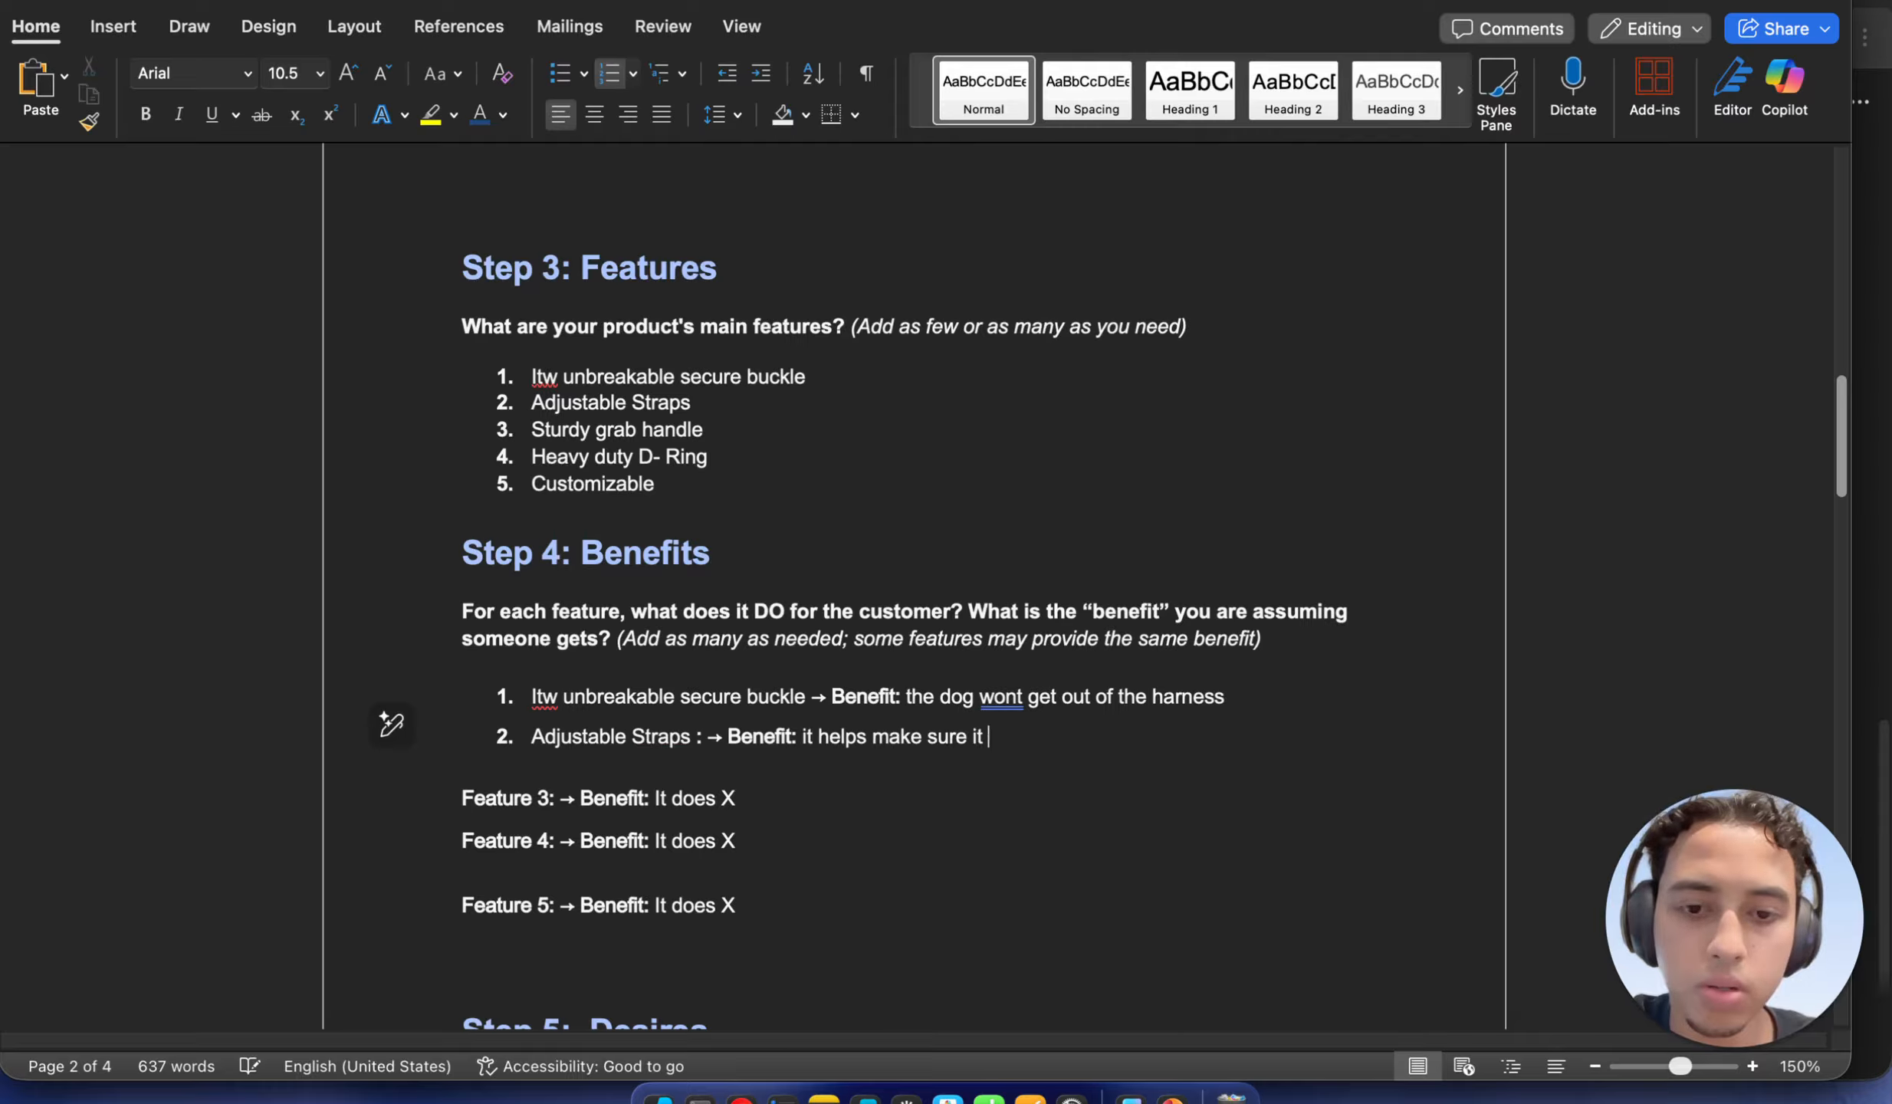
pyautogui.write('is the per')
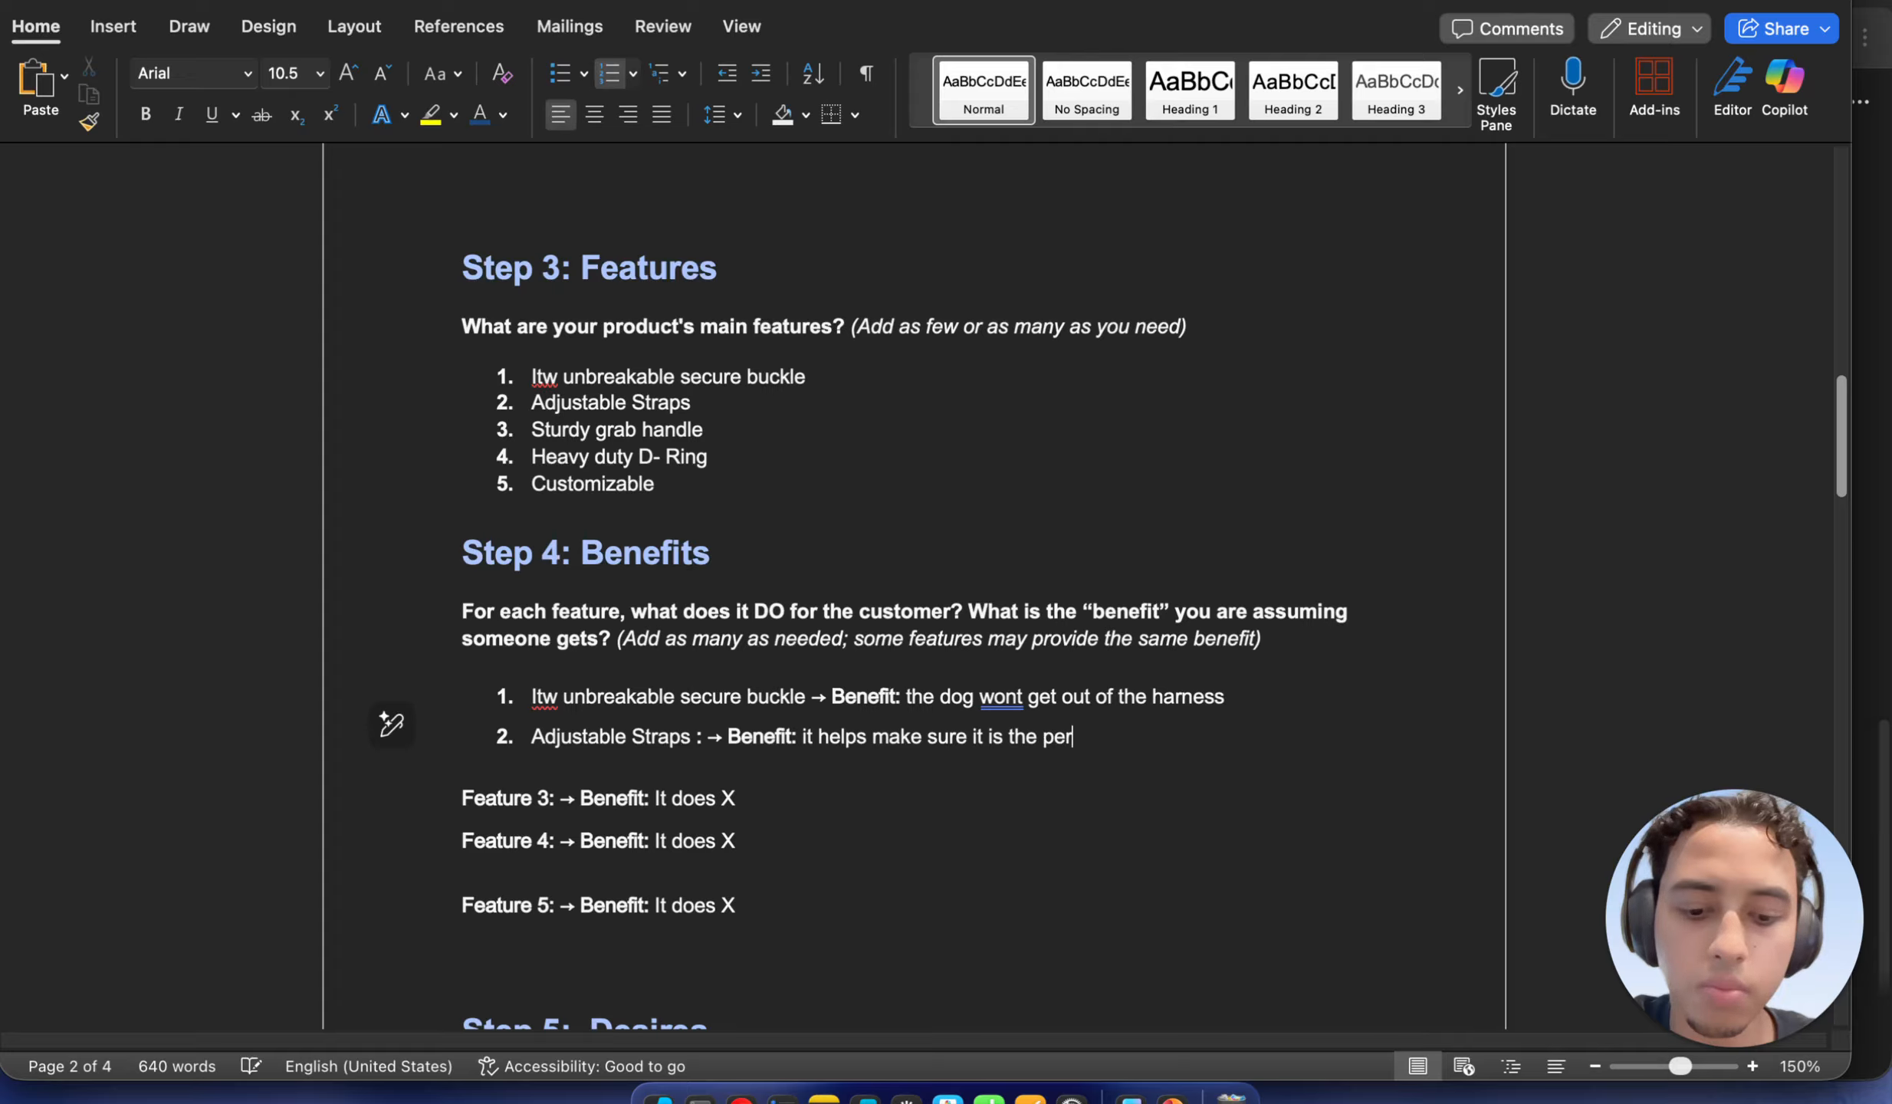
pyautogui.write('fic')
pyautogui.press('BackSpace')
pyautogui.press('BackSpace')
pyautogui.press('BackSpace')
pyautogui.press('BackSpace')
pyautogui.press('BackSpace')
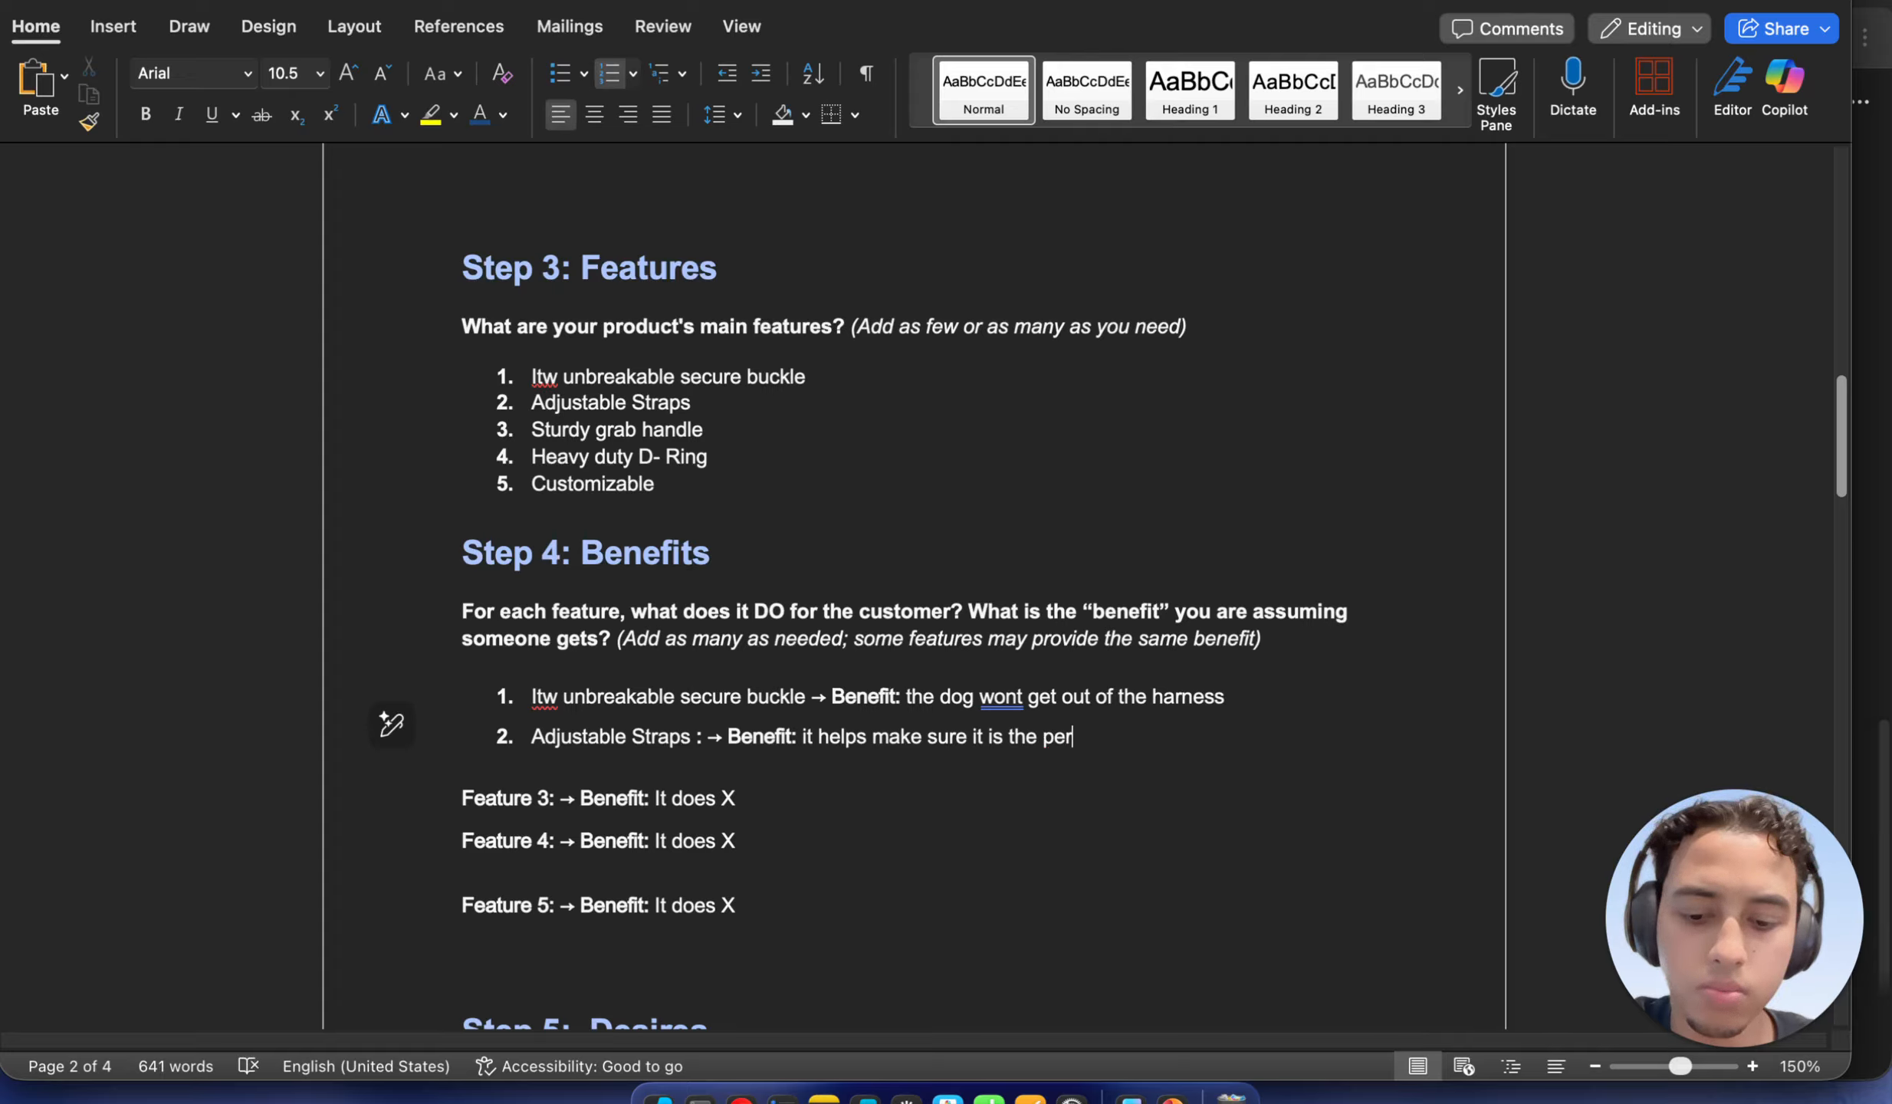
pyautogui.write('f')
pyautogui.write('e')
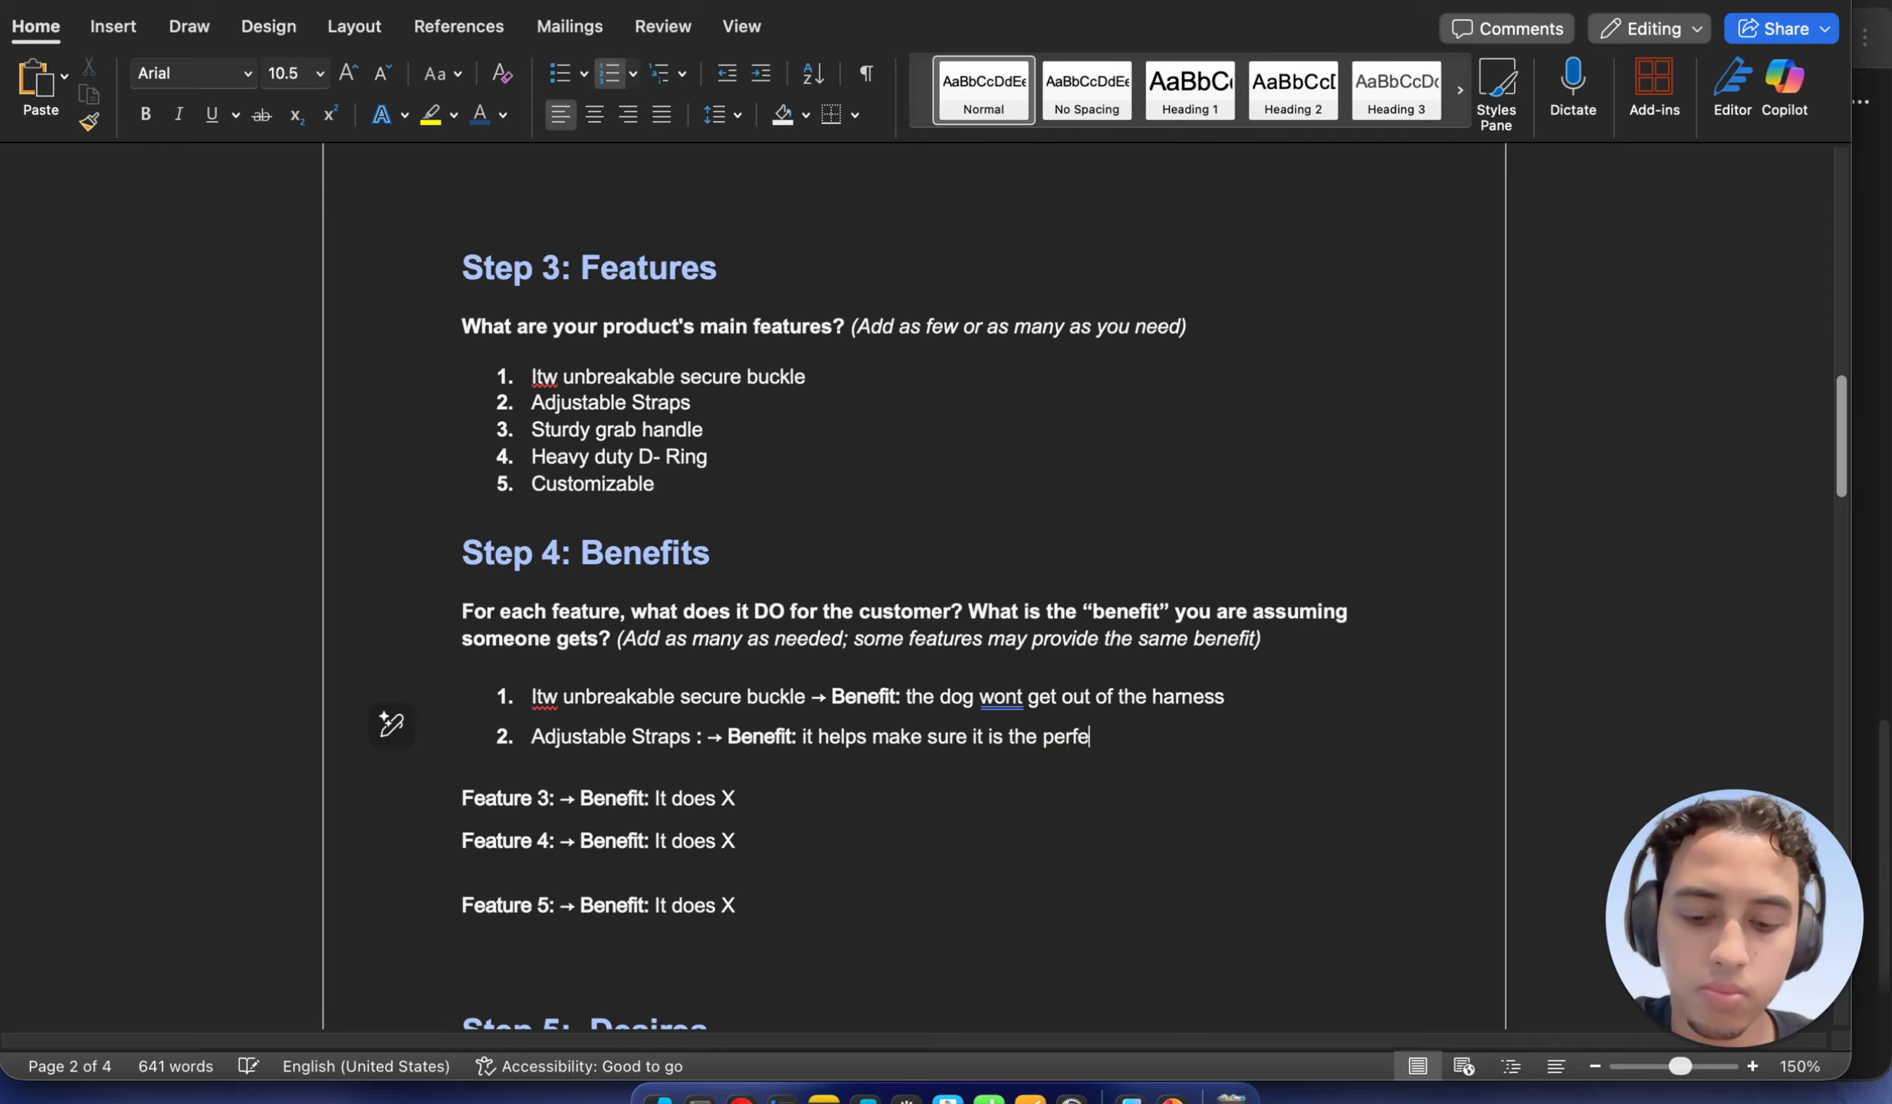
pyautogui.write('ct fi')
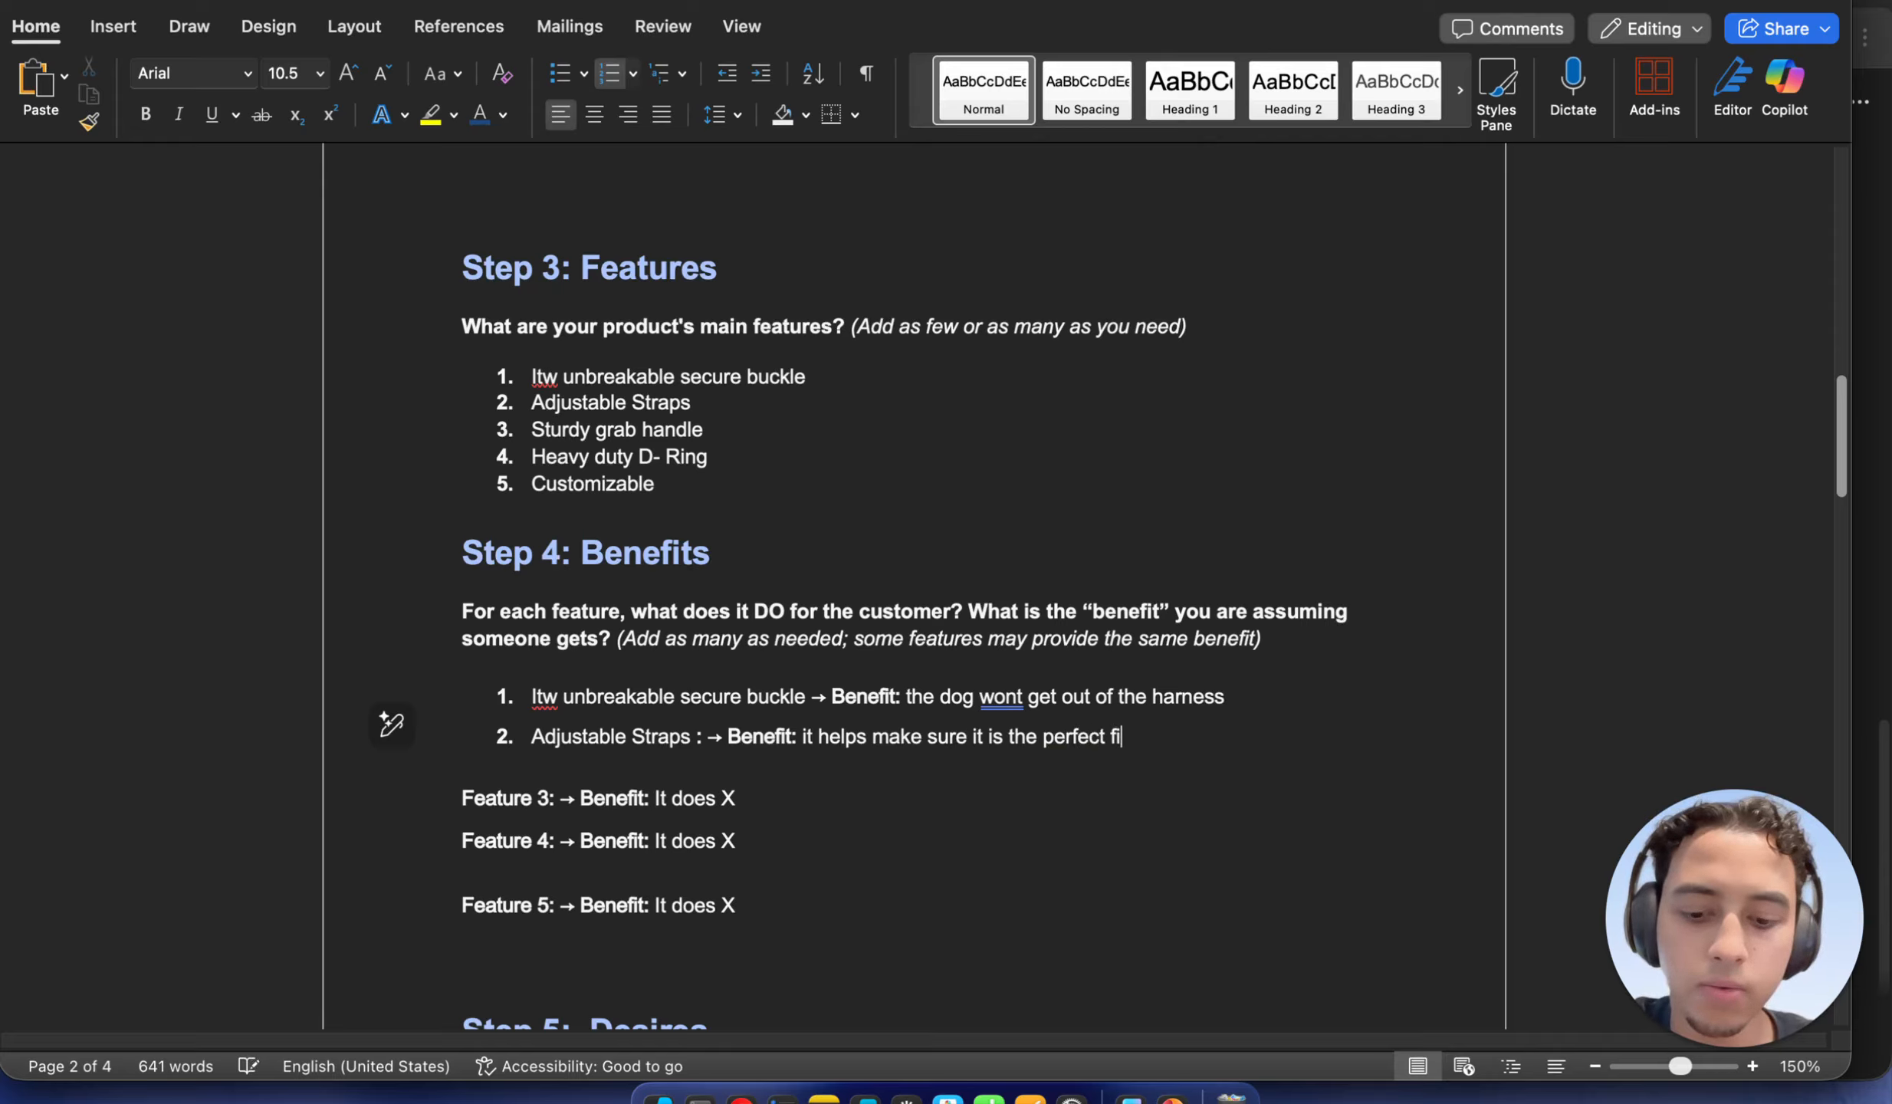
pyautogui.write('t for your dog')
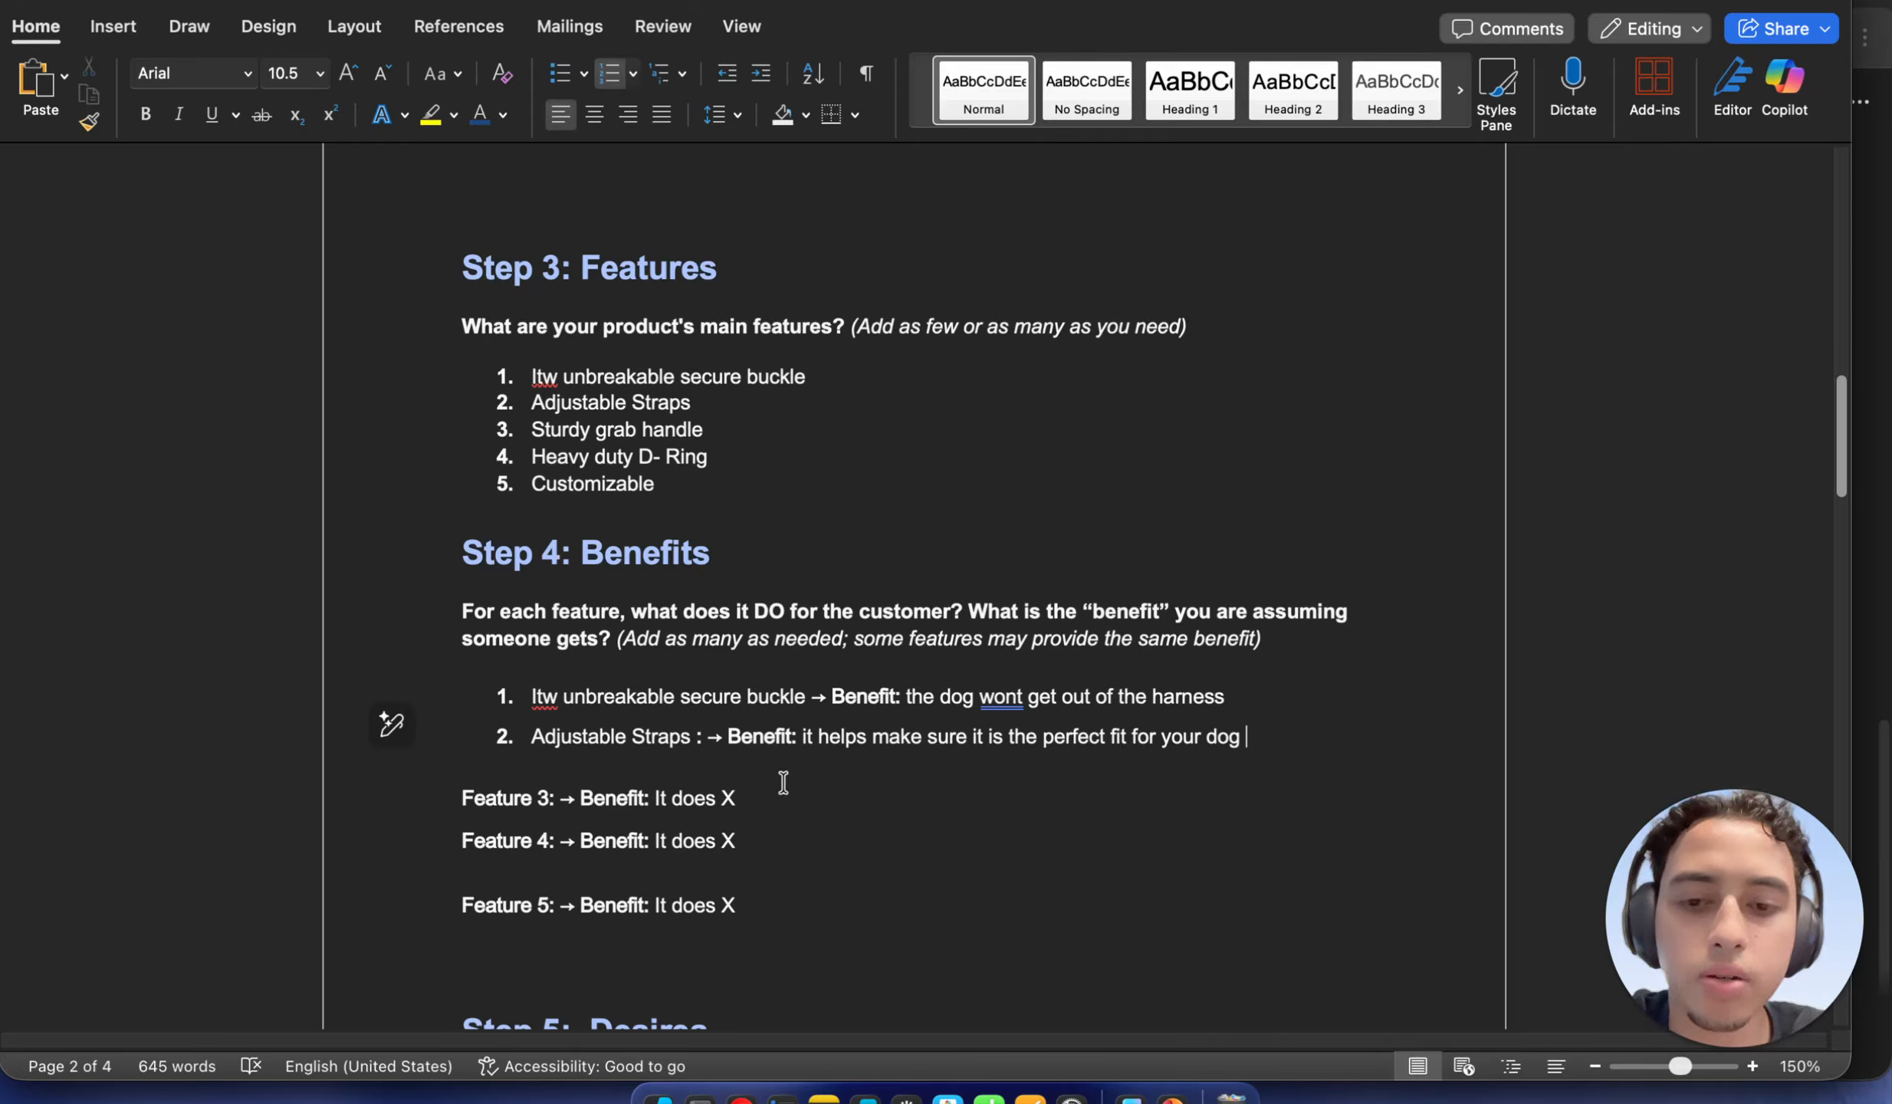
# Copy "Heavy duty D- Ring" from the Step 3 list and open the paste options on the Feature 3 line under Step 4
pyautogui.click(851, 784)
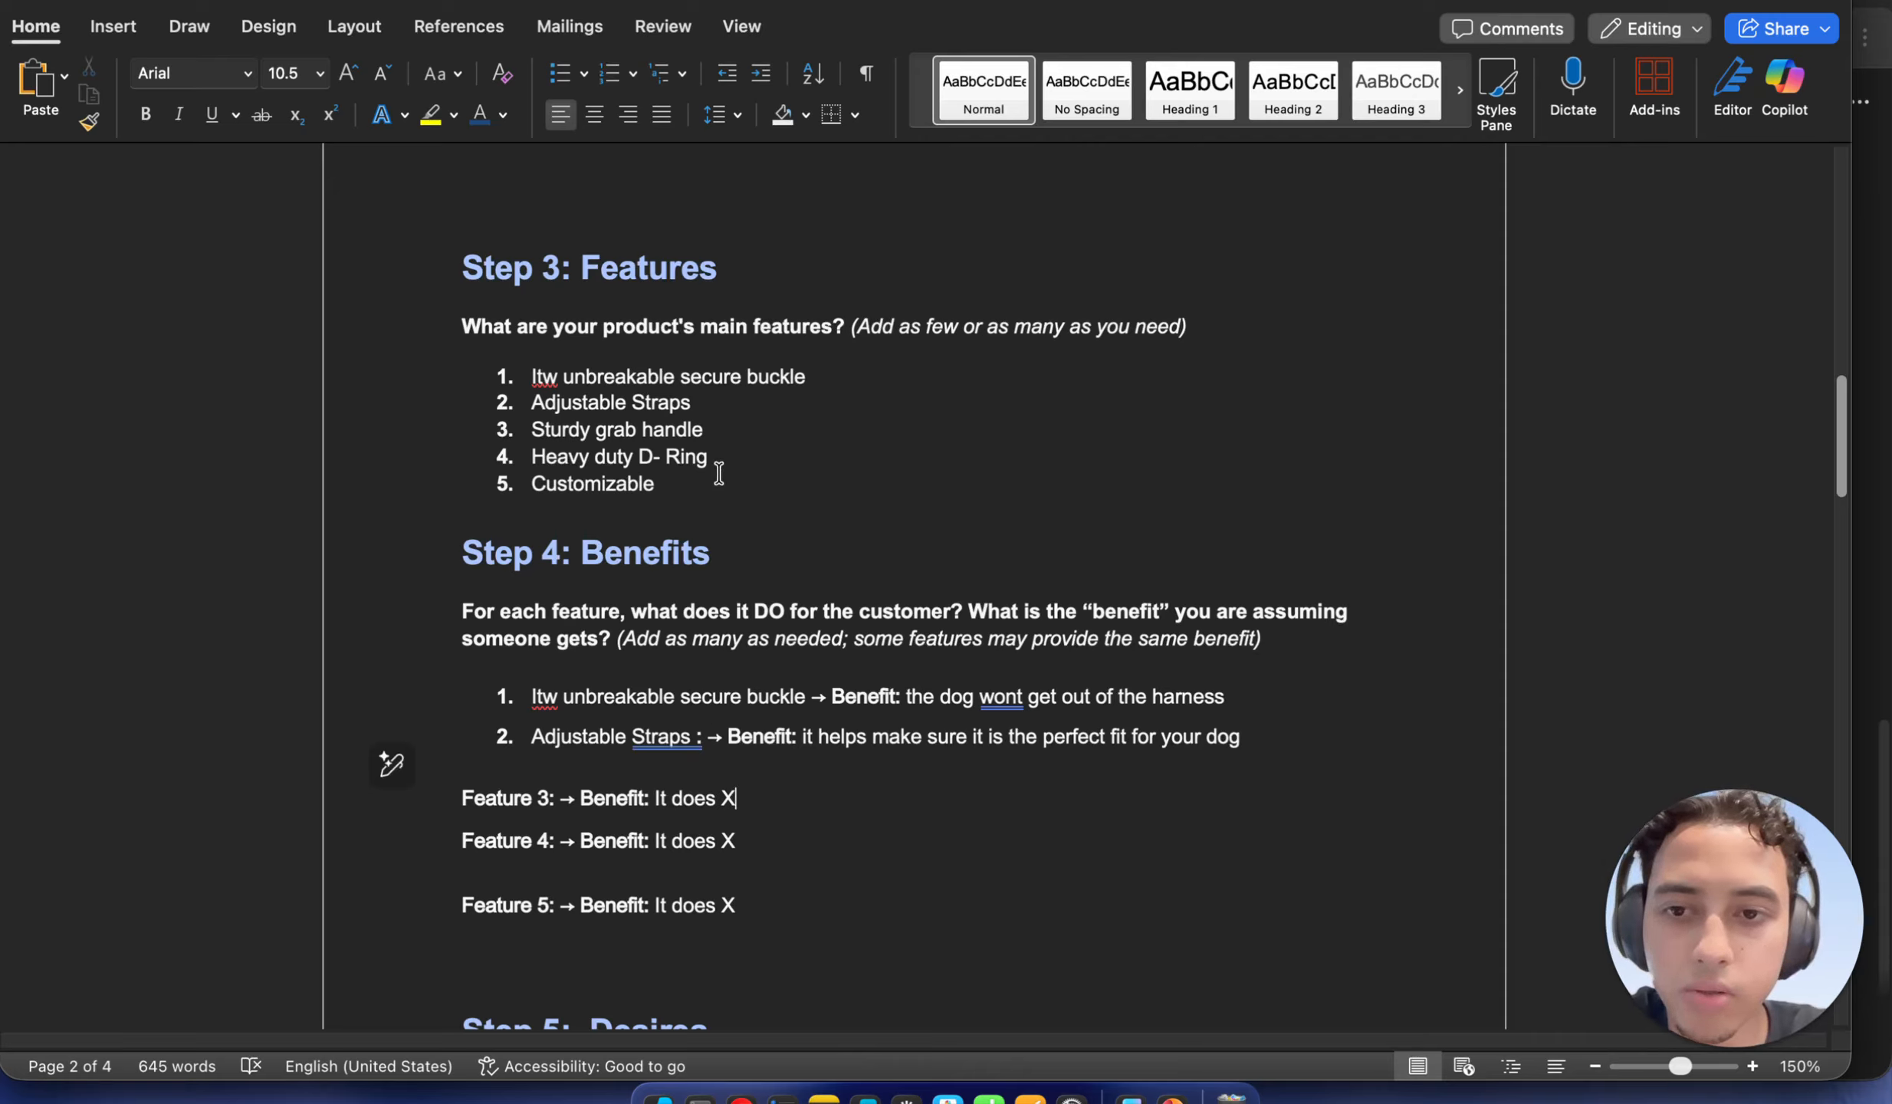
pyautogui.moveTo(713, 458); pyautogui.dragTo(575, 465)
pyautogui.rightClick(575, 465)
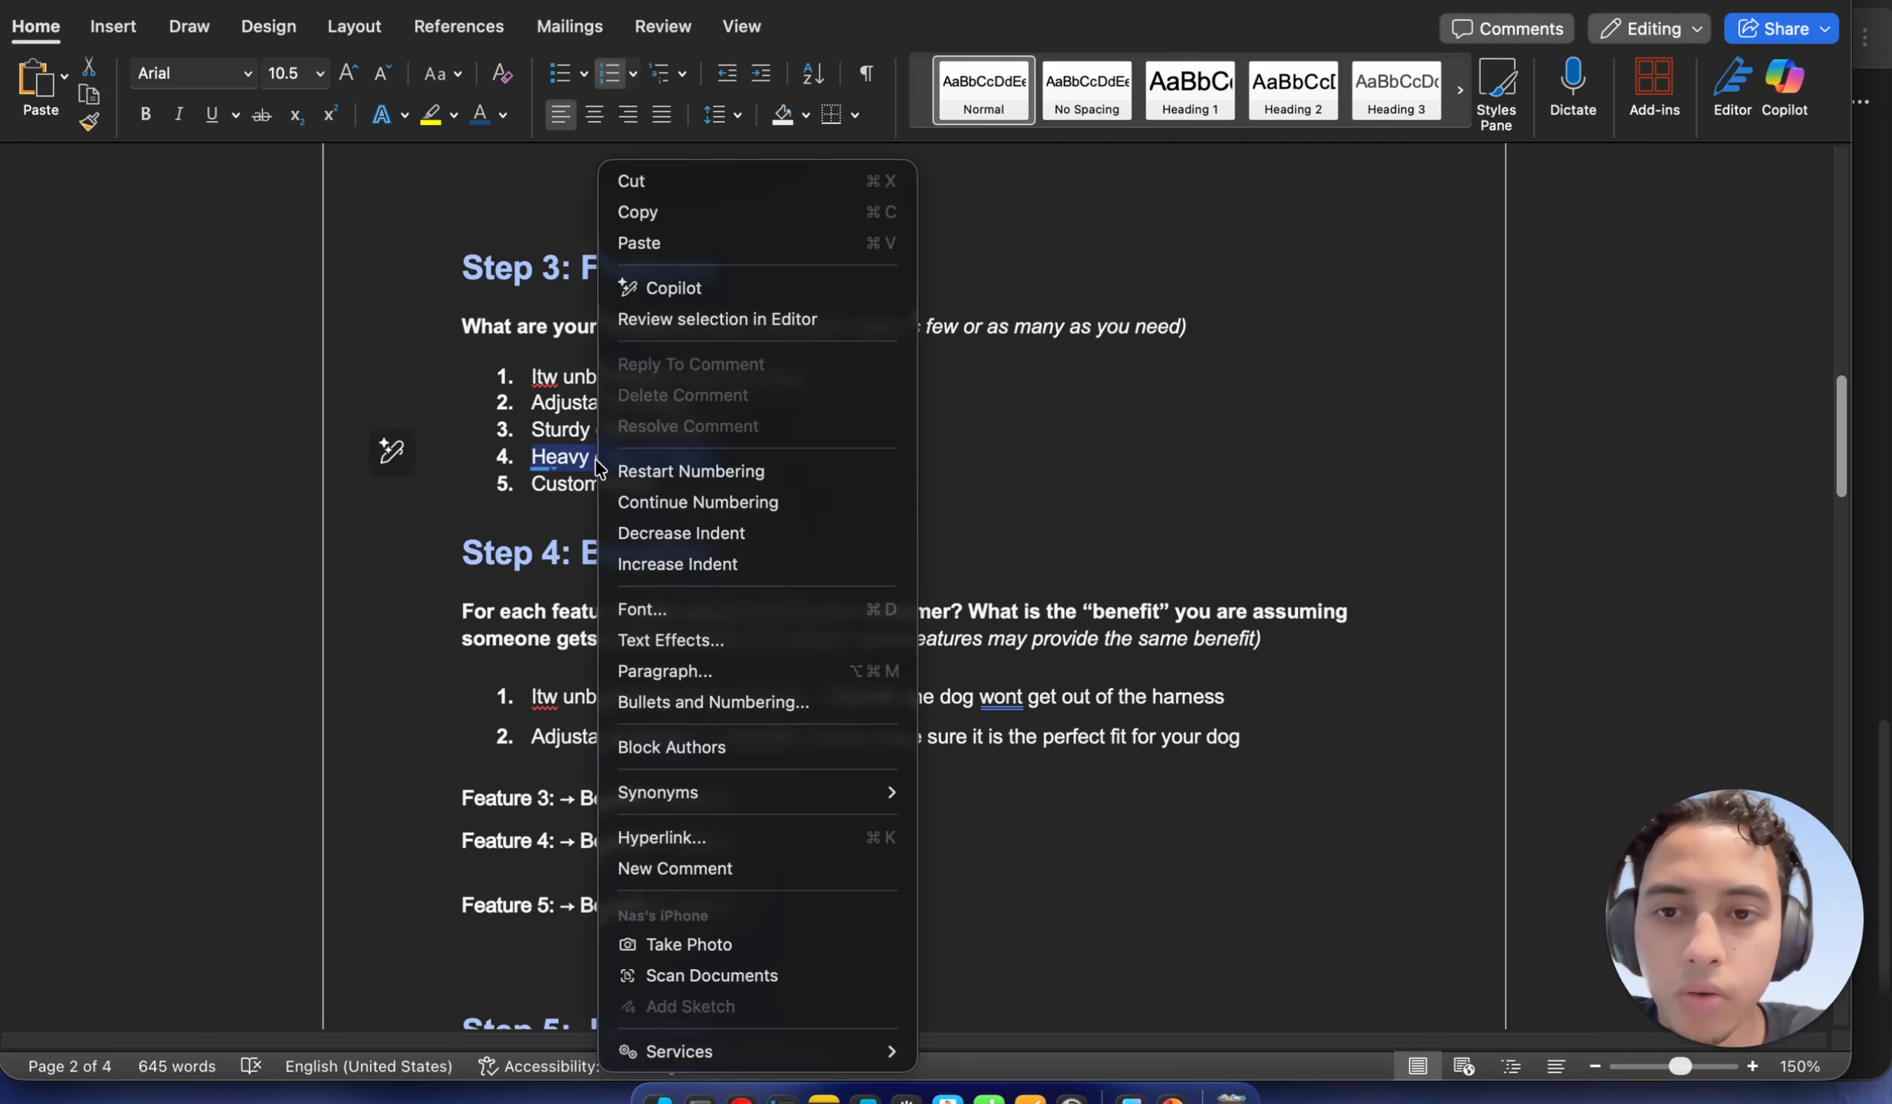
pyautogui.click(773, 207)
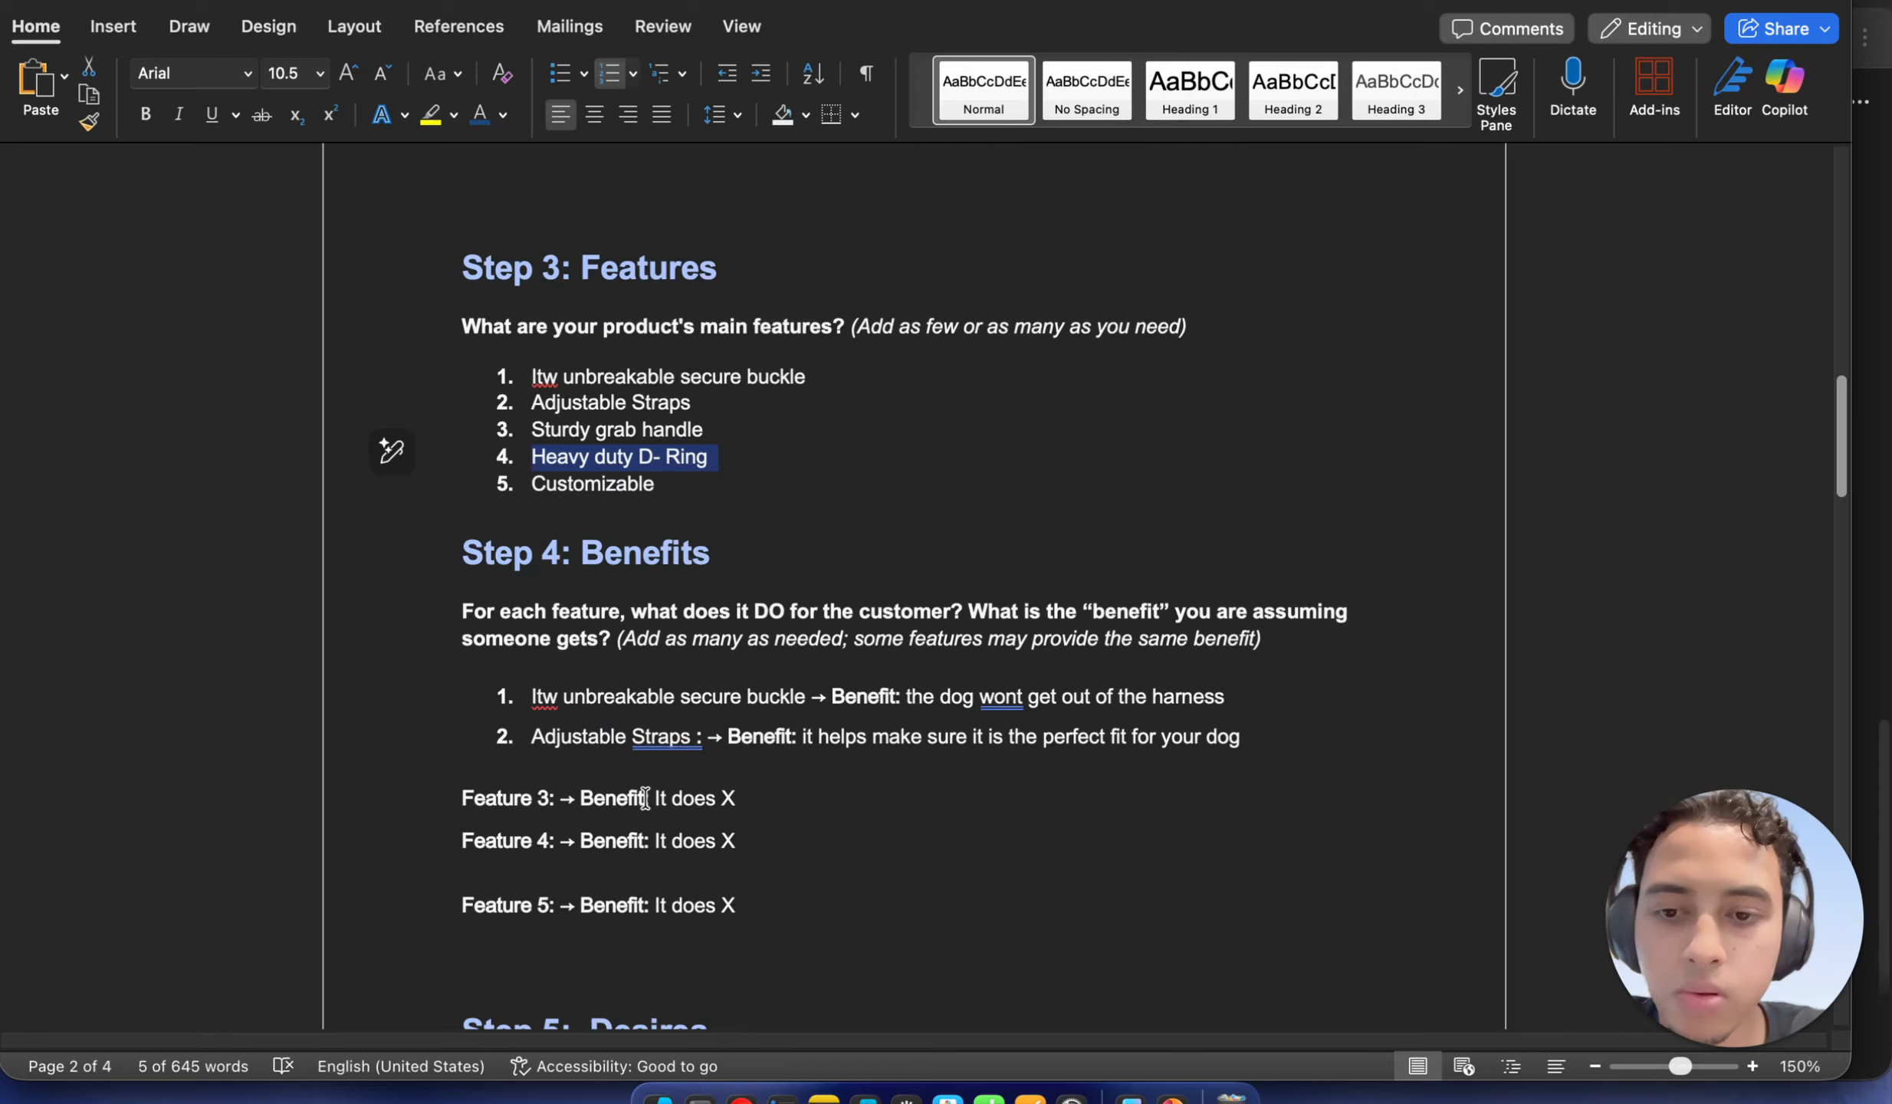
pyautogui.doubleClick(643, 797)
pyautogui.rightClick(661, 799)
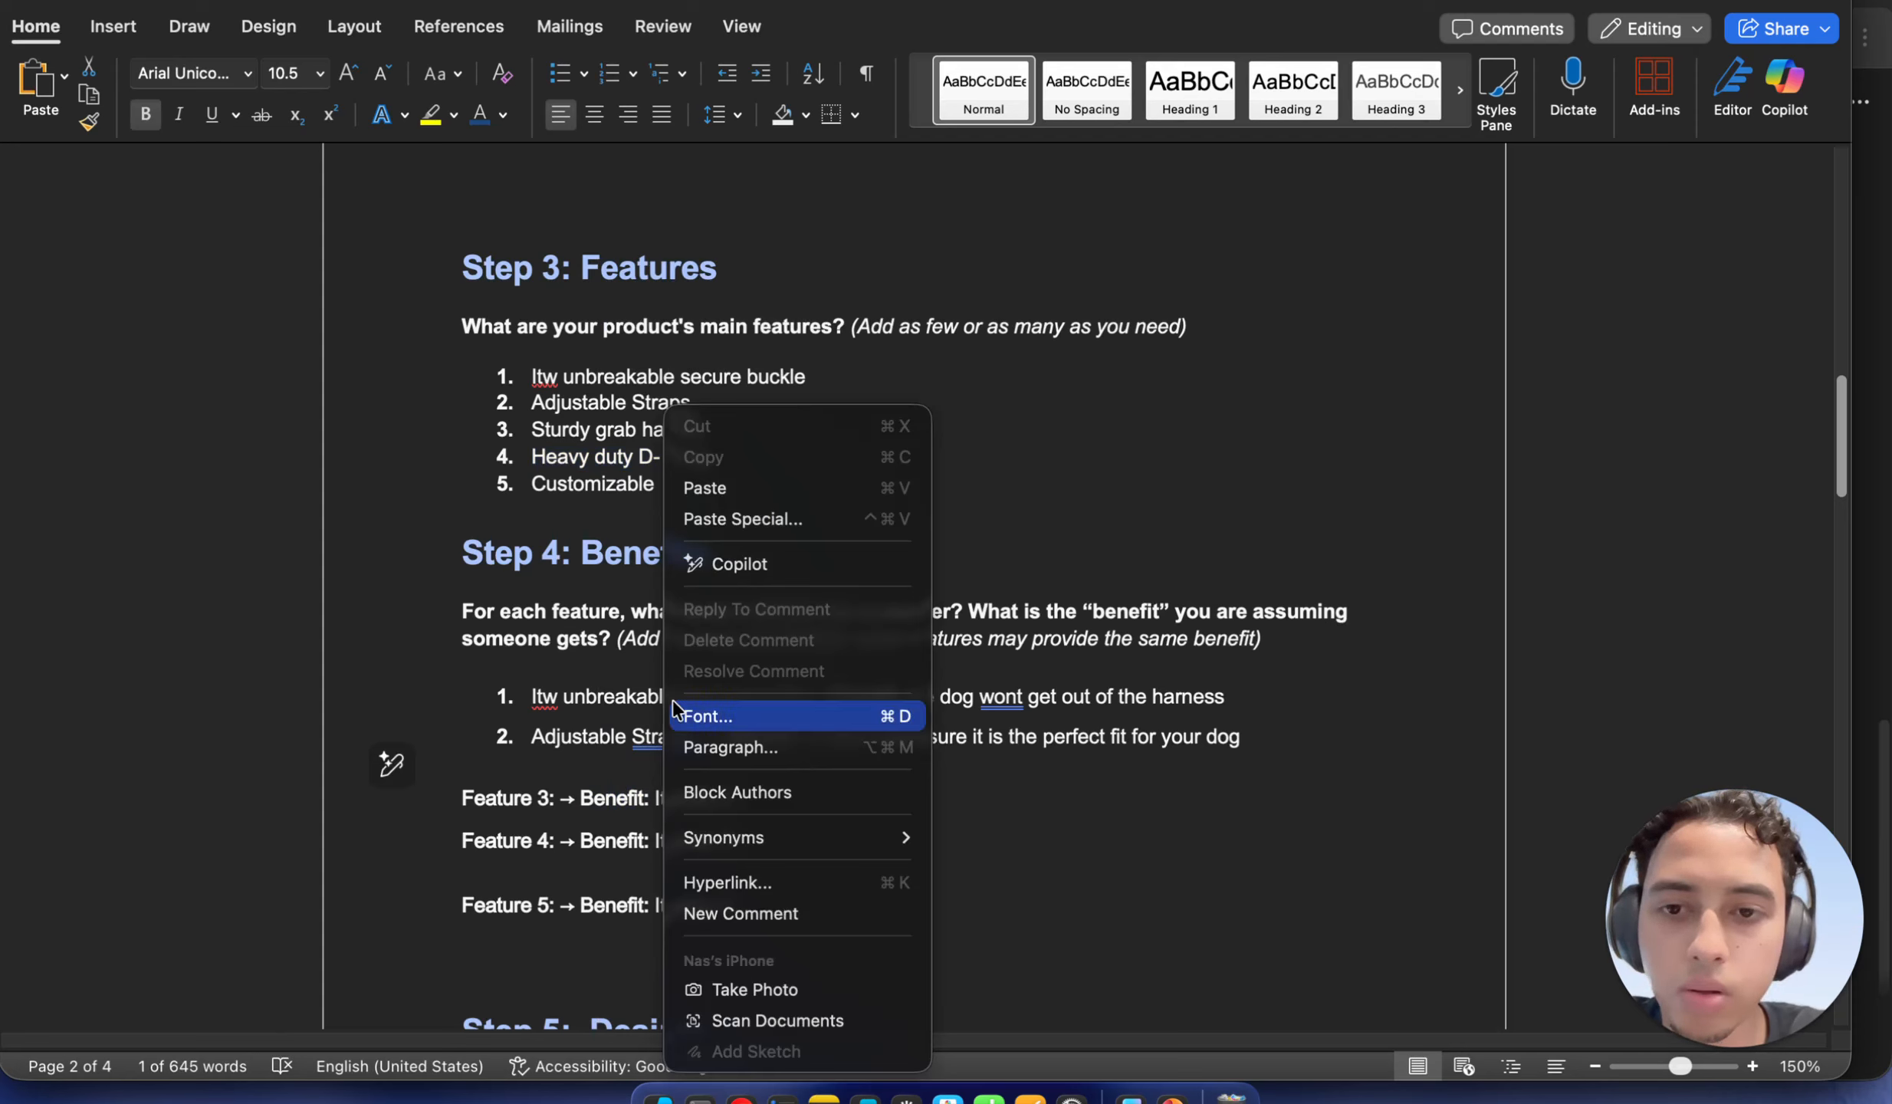
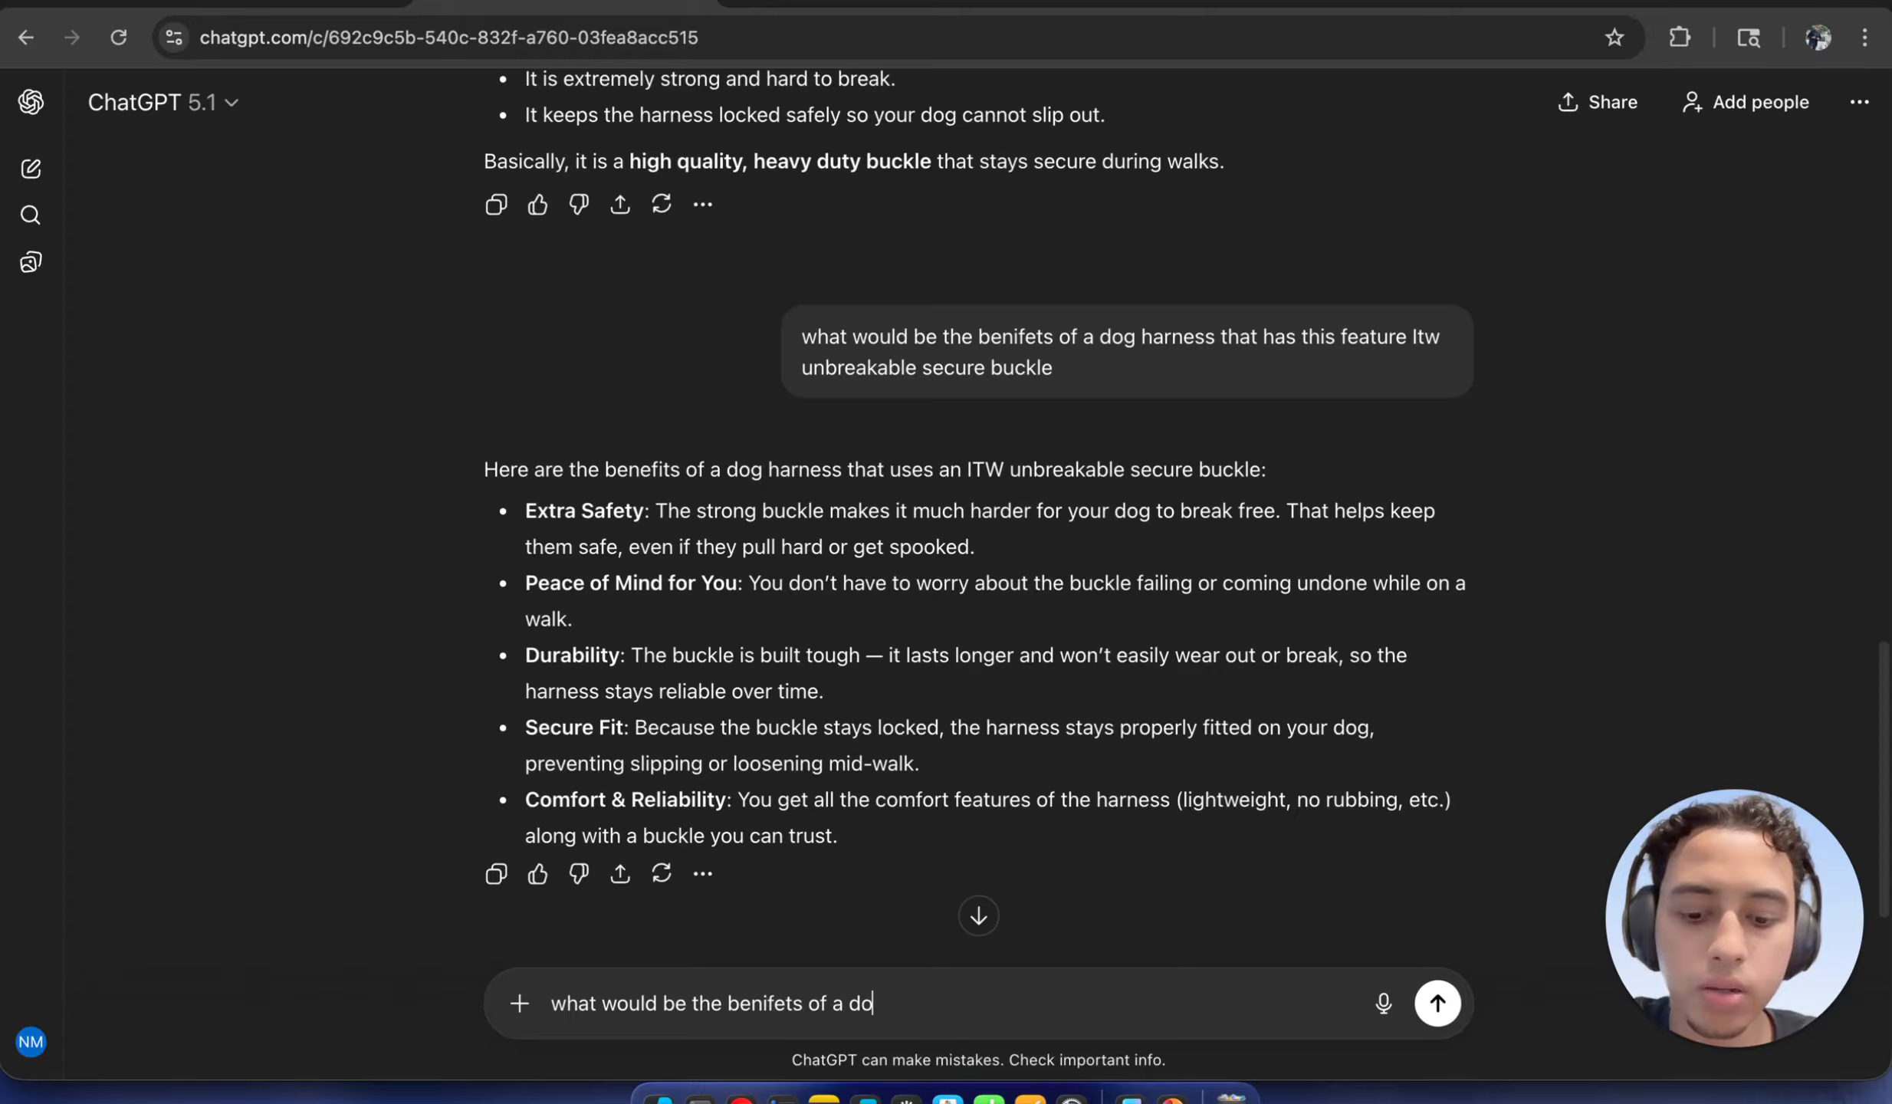
# Complete the ChatGPT question draft as "what would be the benifets of a dog harness that has this feature"
pyautogui.write('ss ')
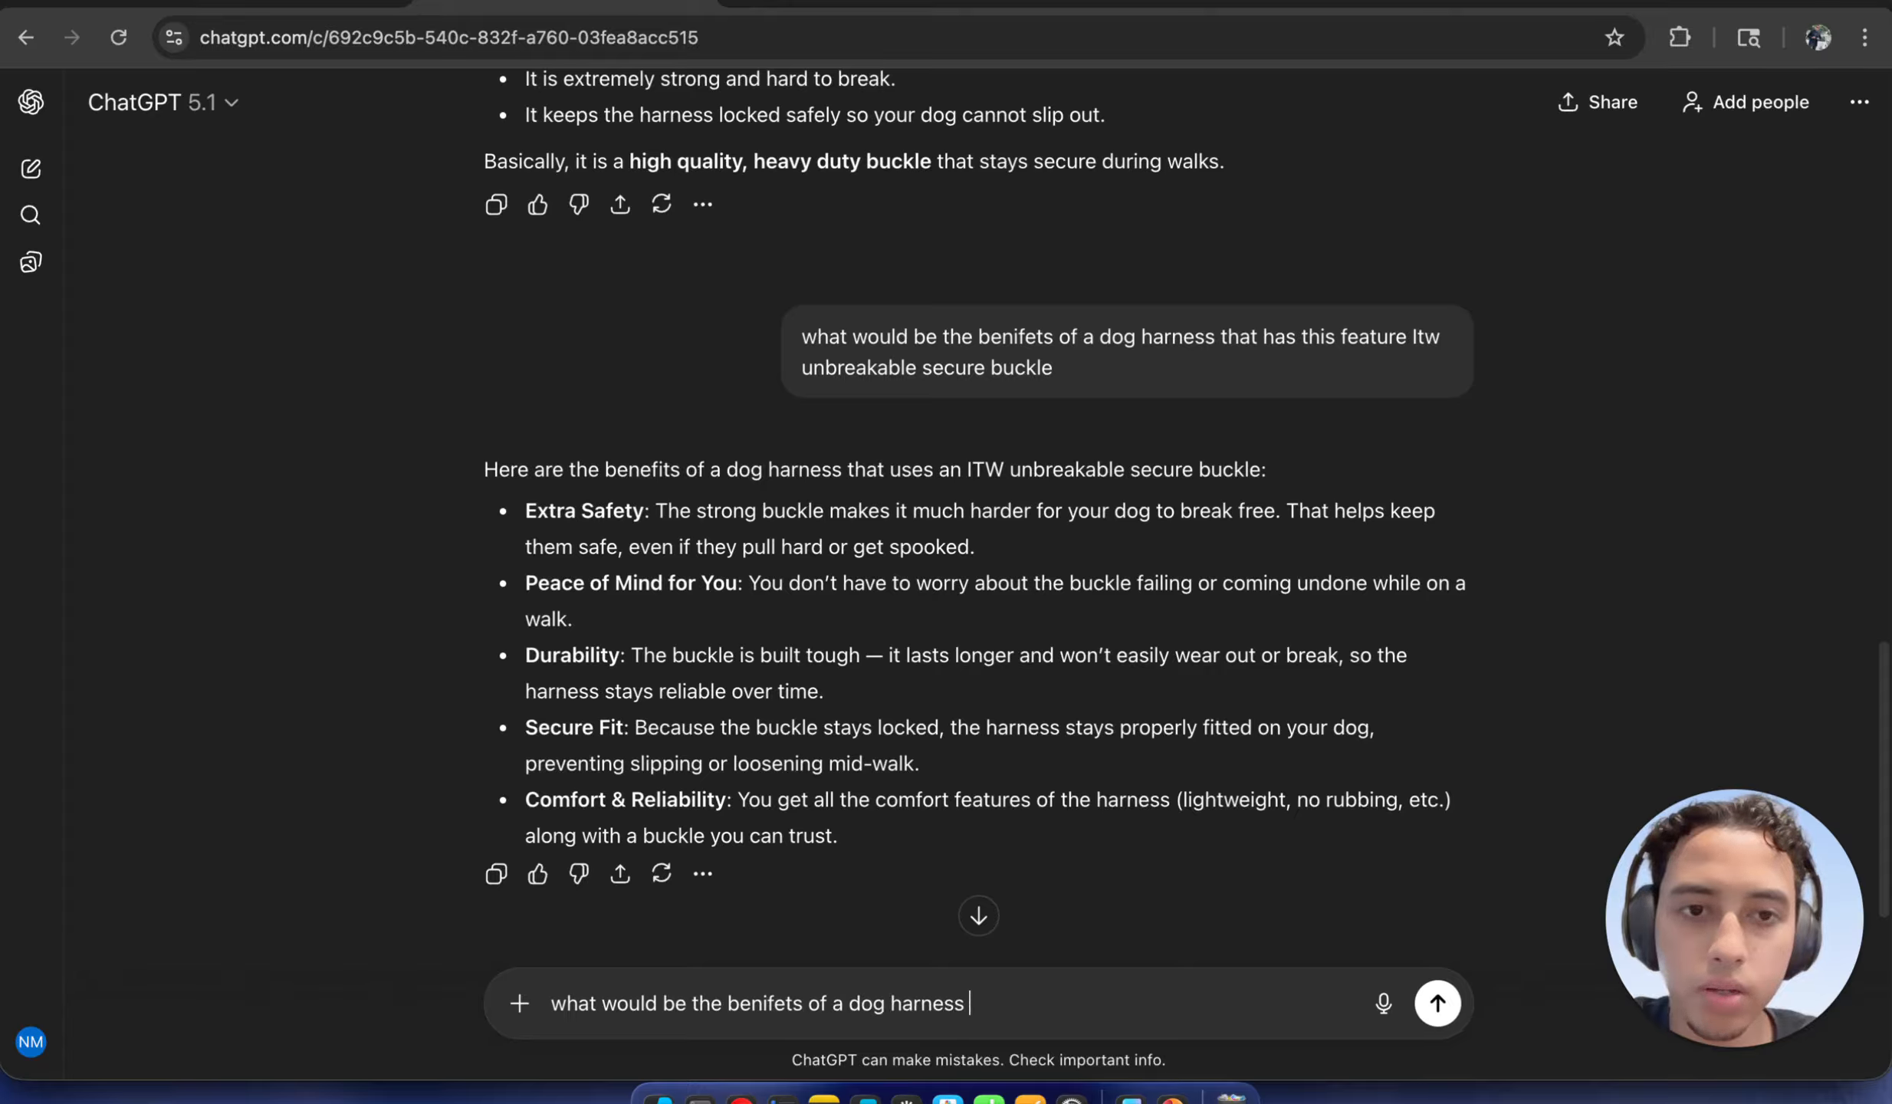
pyautogui.write('that ha')
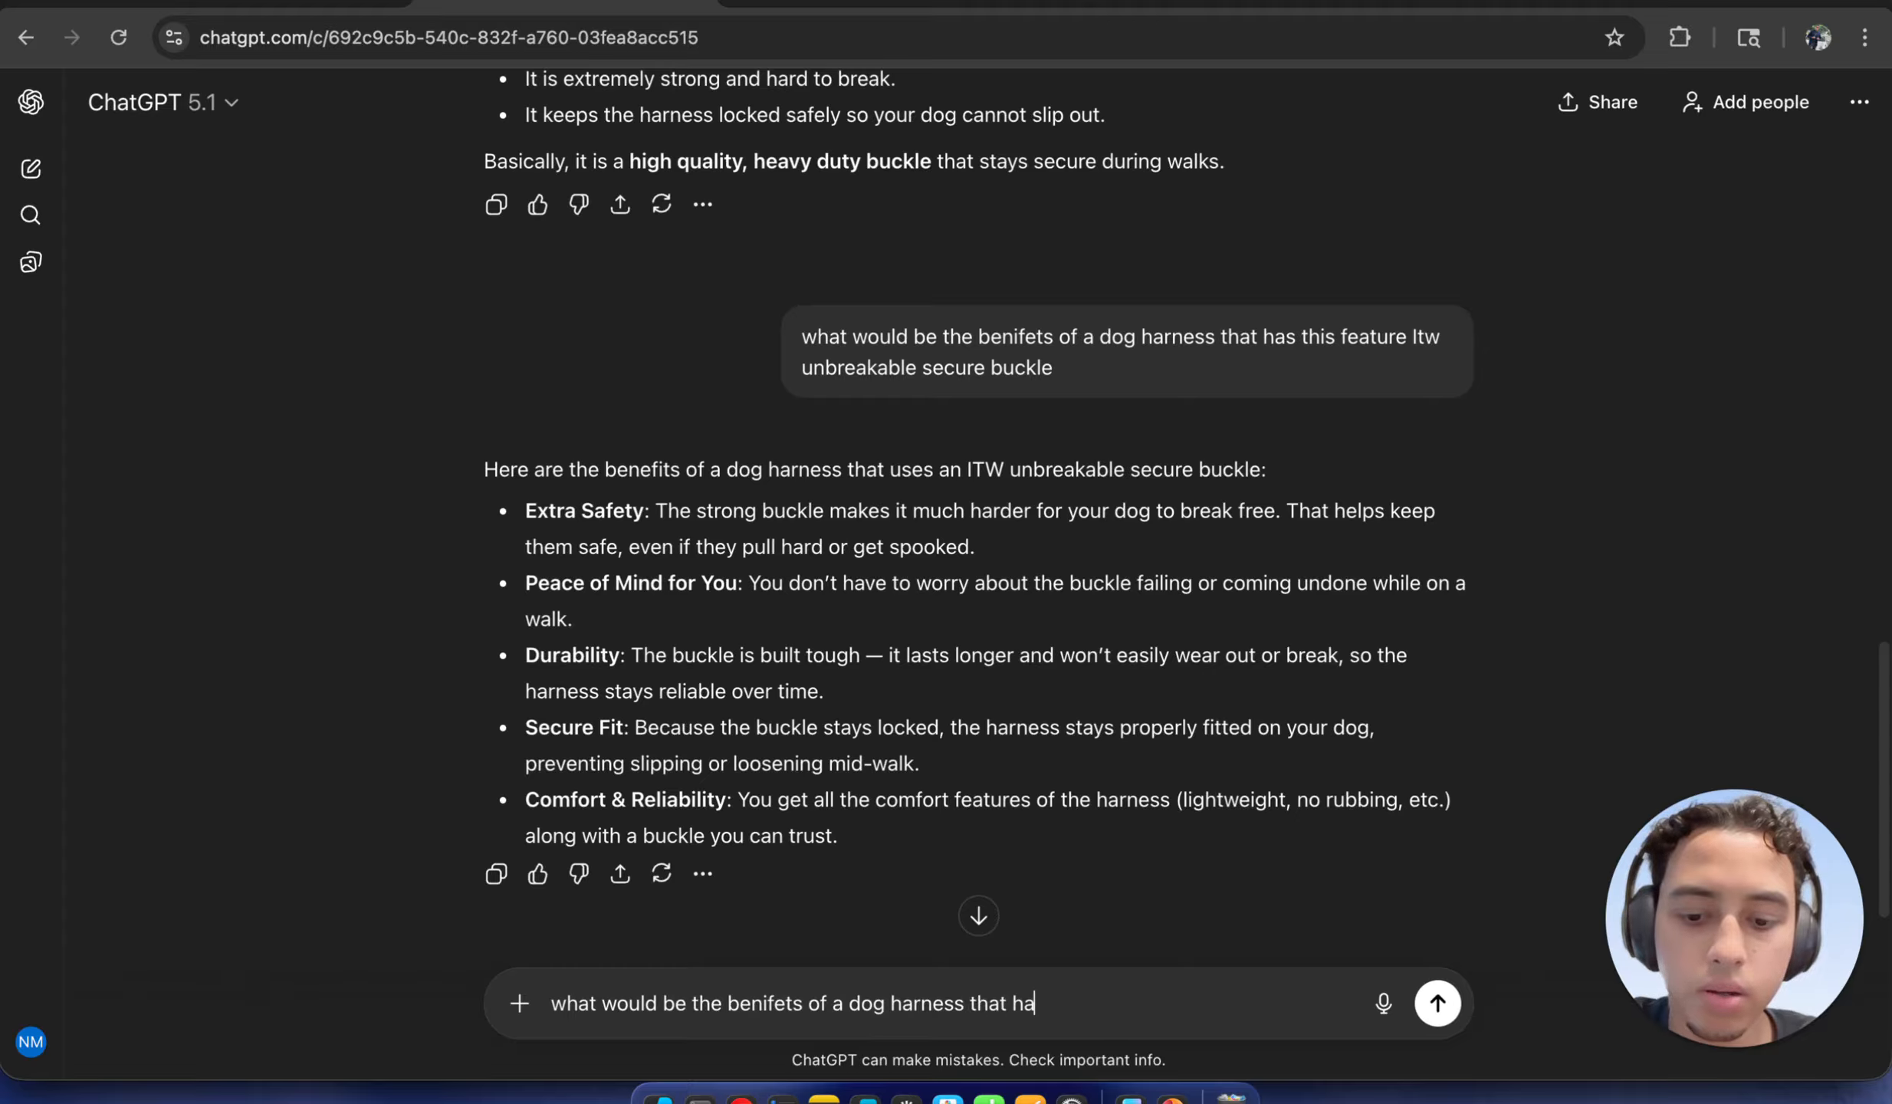
pyautogui.write('s ')
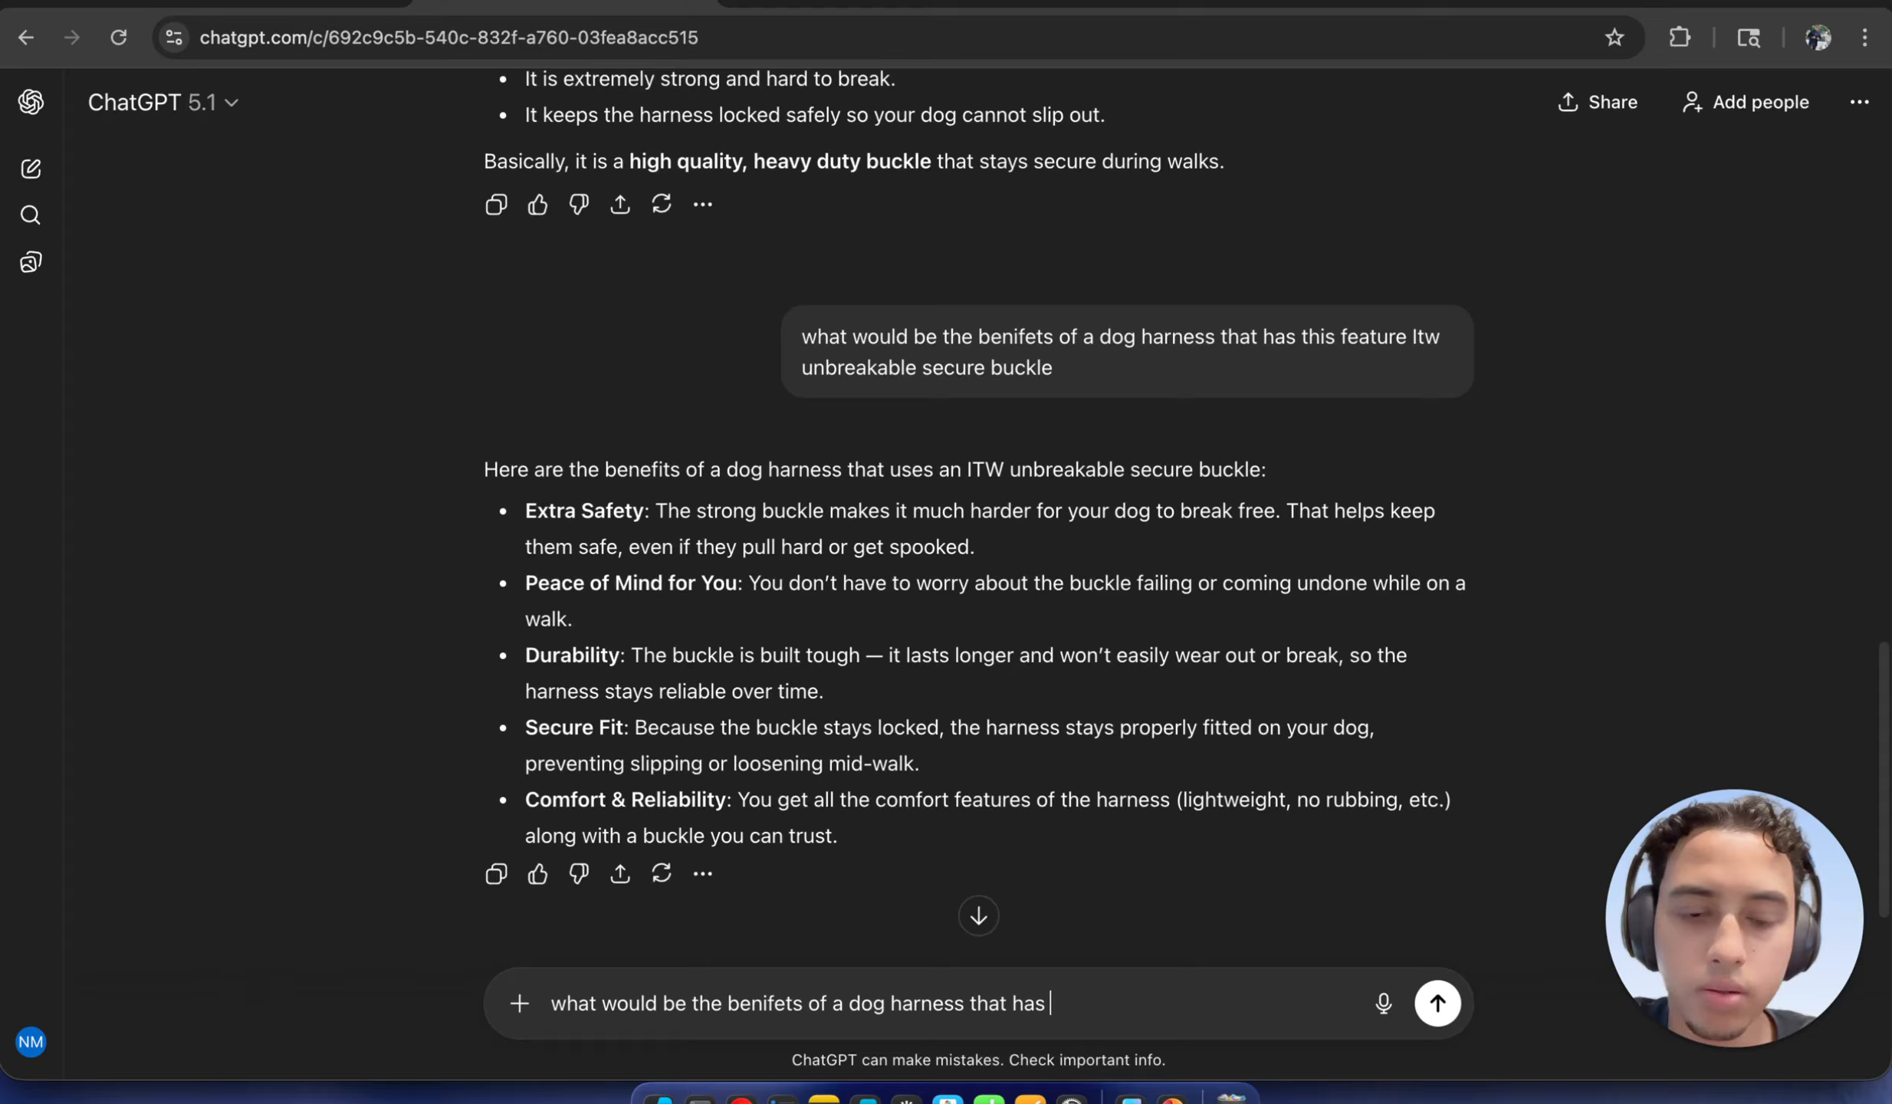
pyautogui.write('this fea')
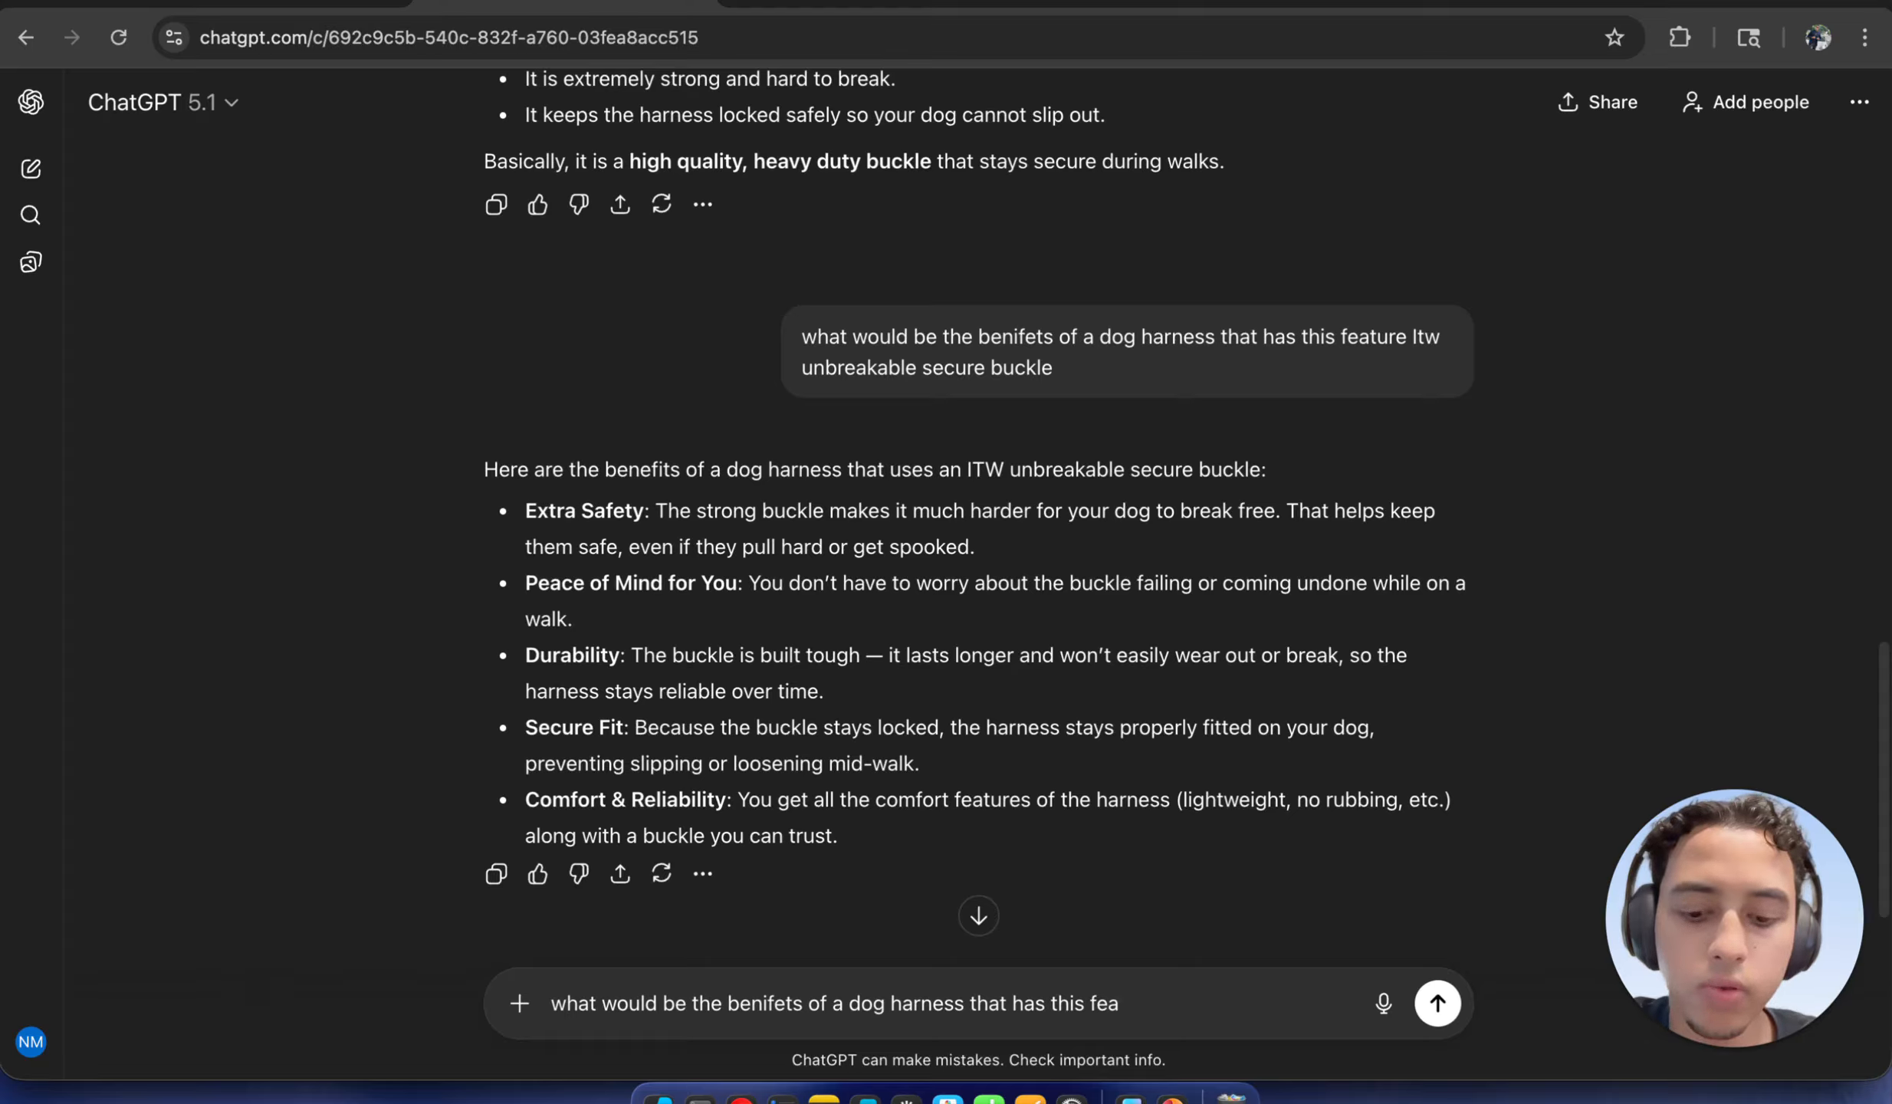
pyautogui.write('ture')
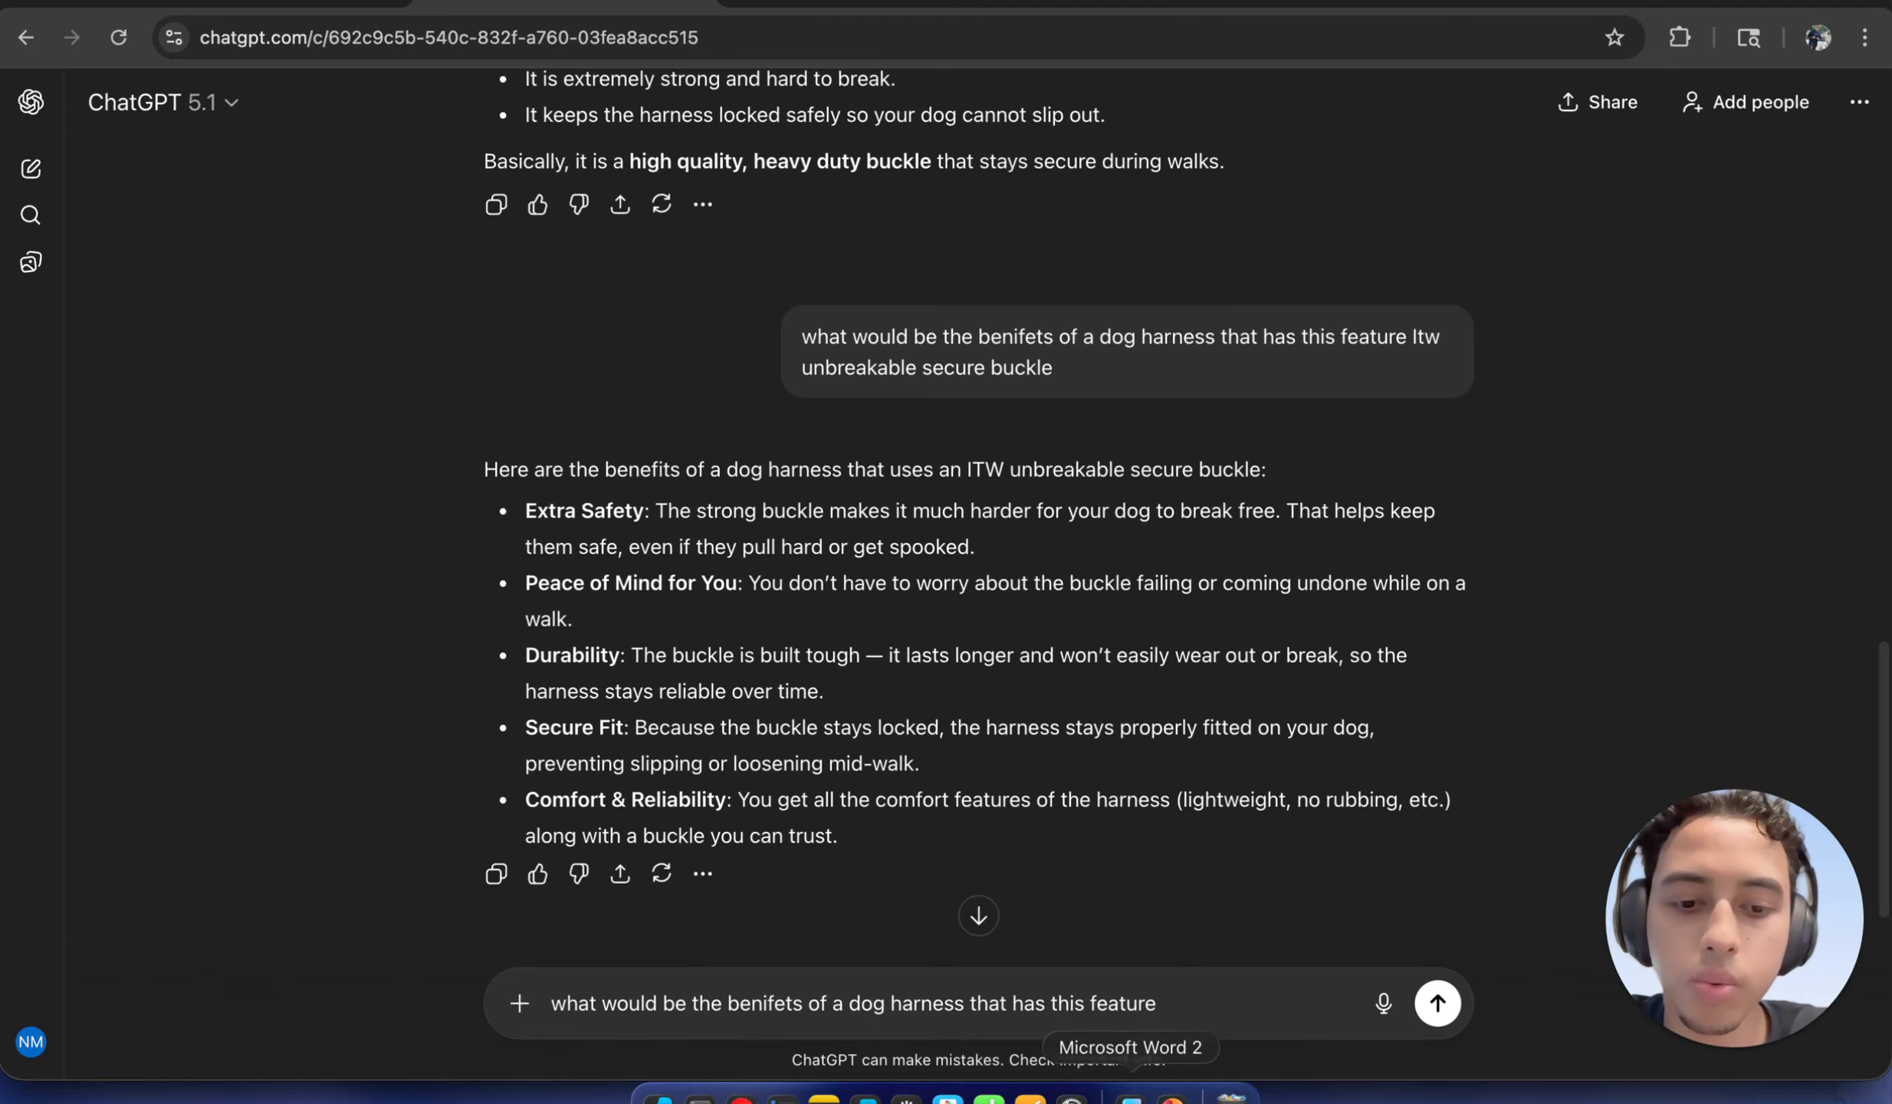
# Switch to the Word worksheet and copy "Heavy duty D- Ring" from the third line under Step 4
pyautogui.click(1132, 1096)
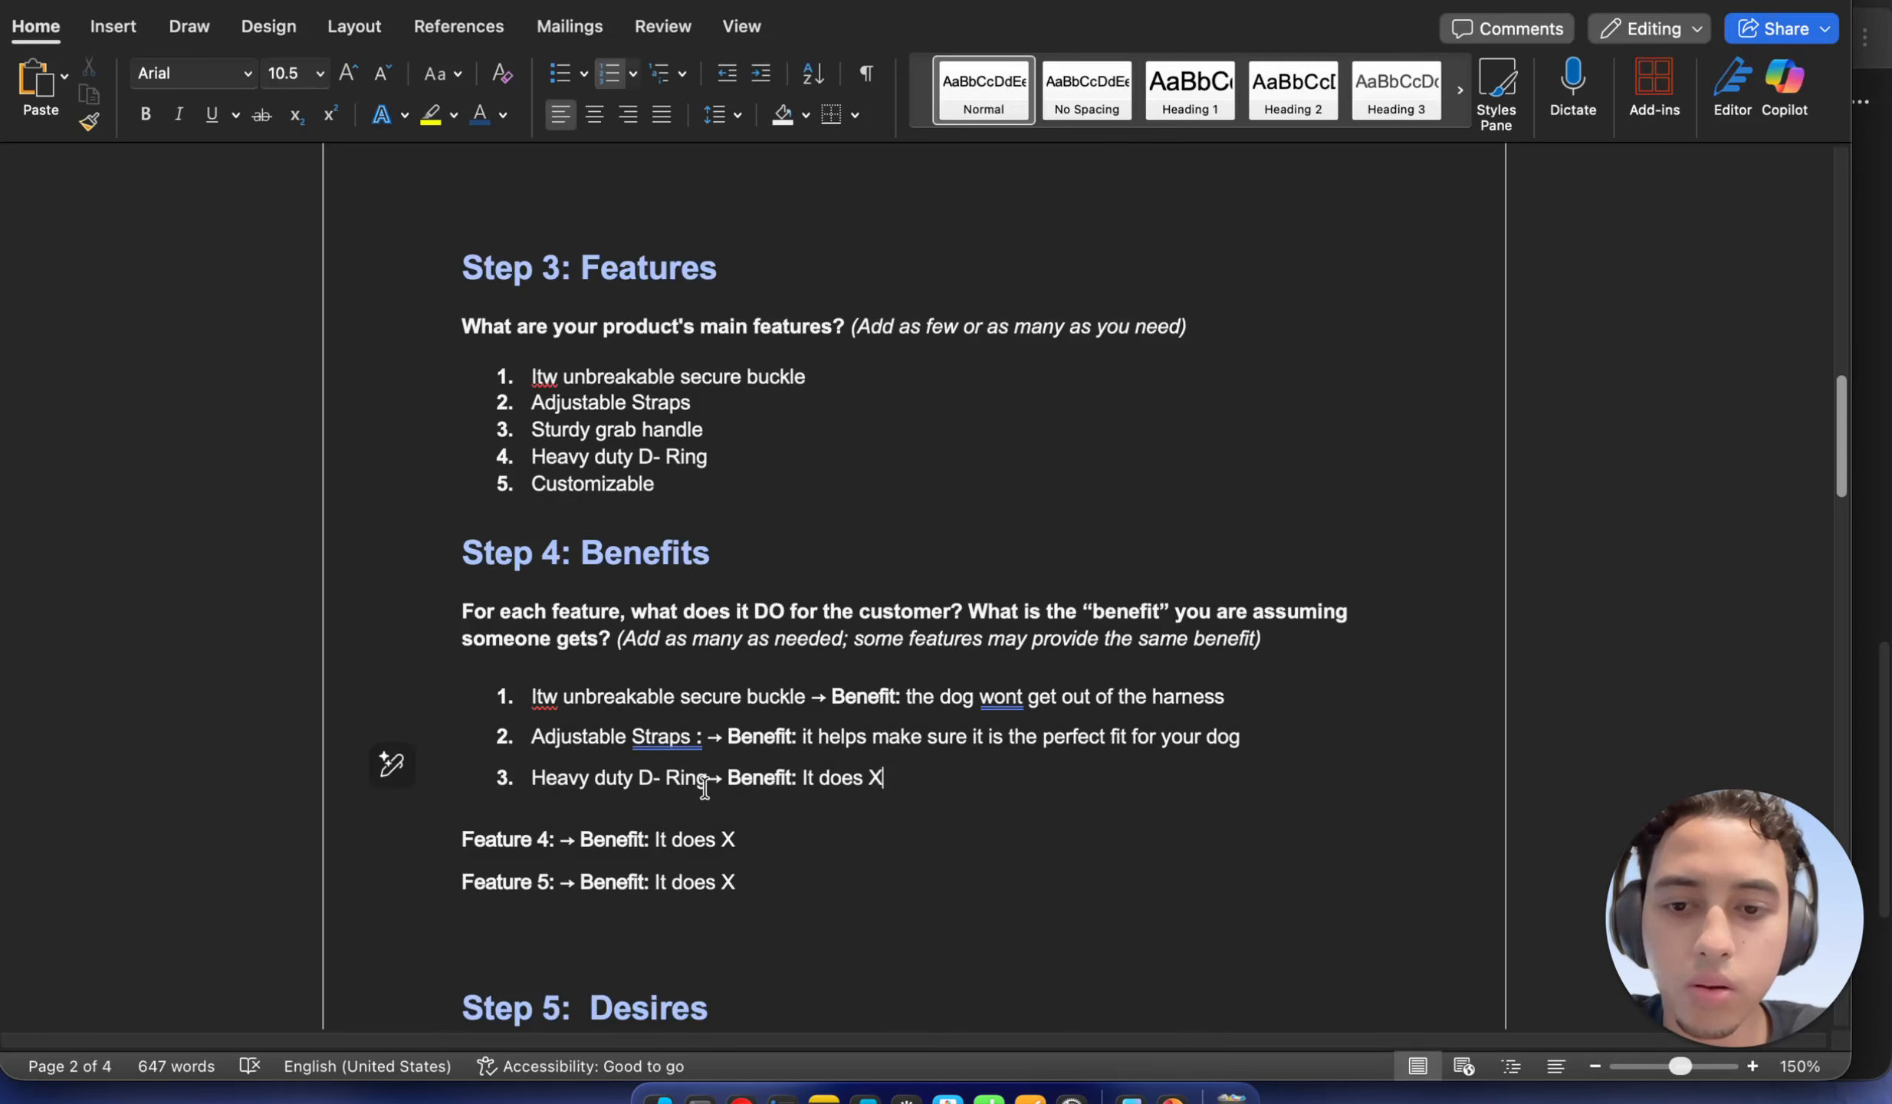
pyautogui.moveTo(707, 783); pyautogui.dragTo(555, 783)
pyautogui.rightClick(555, 784)
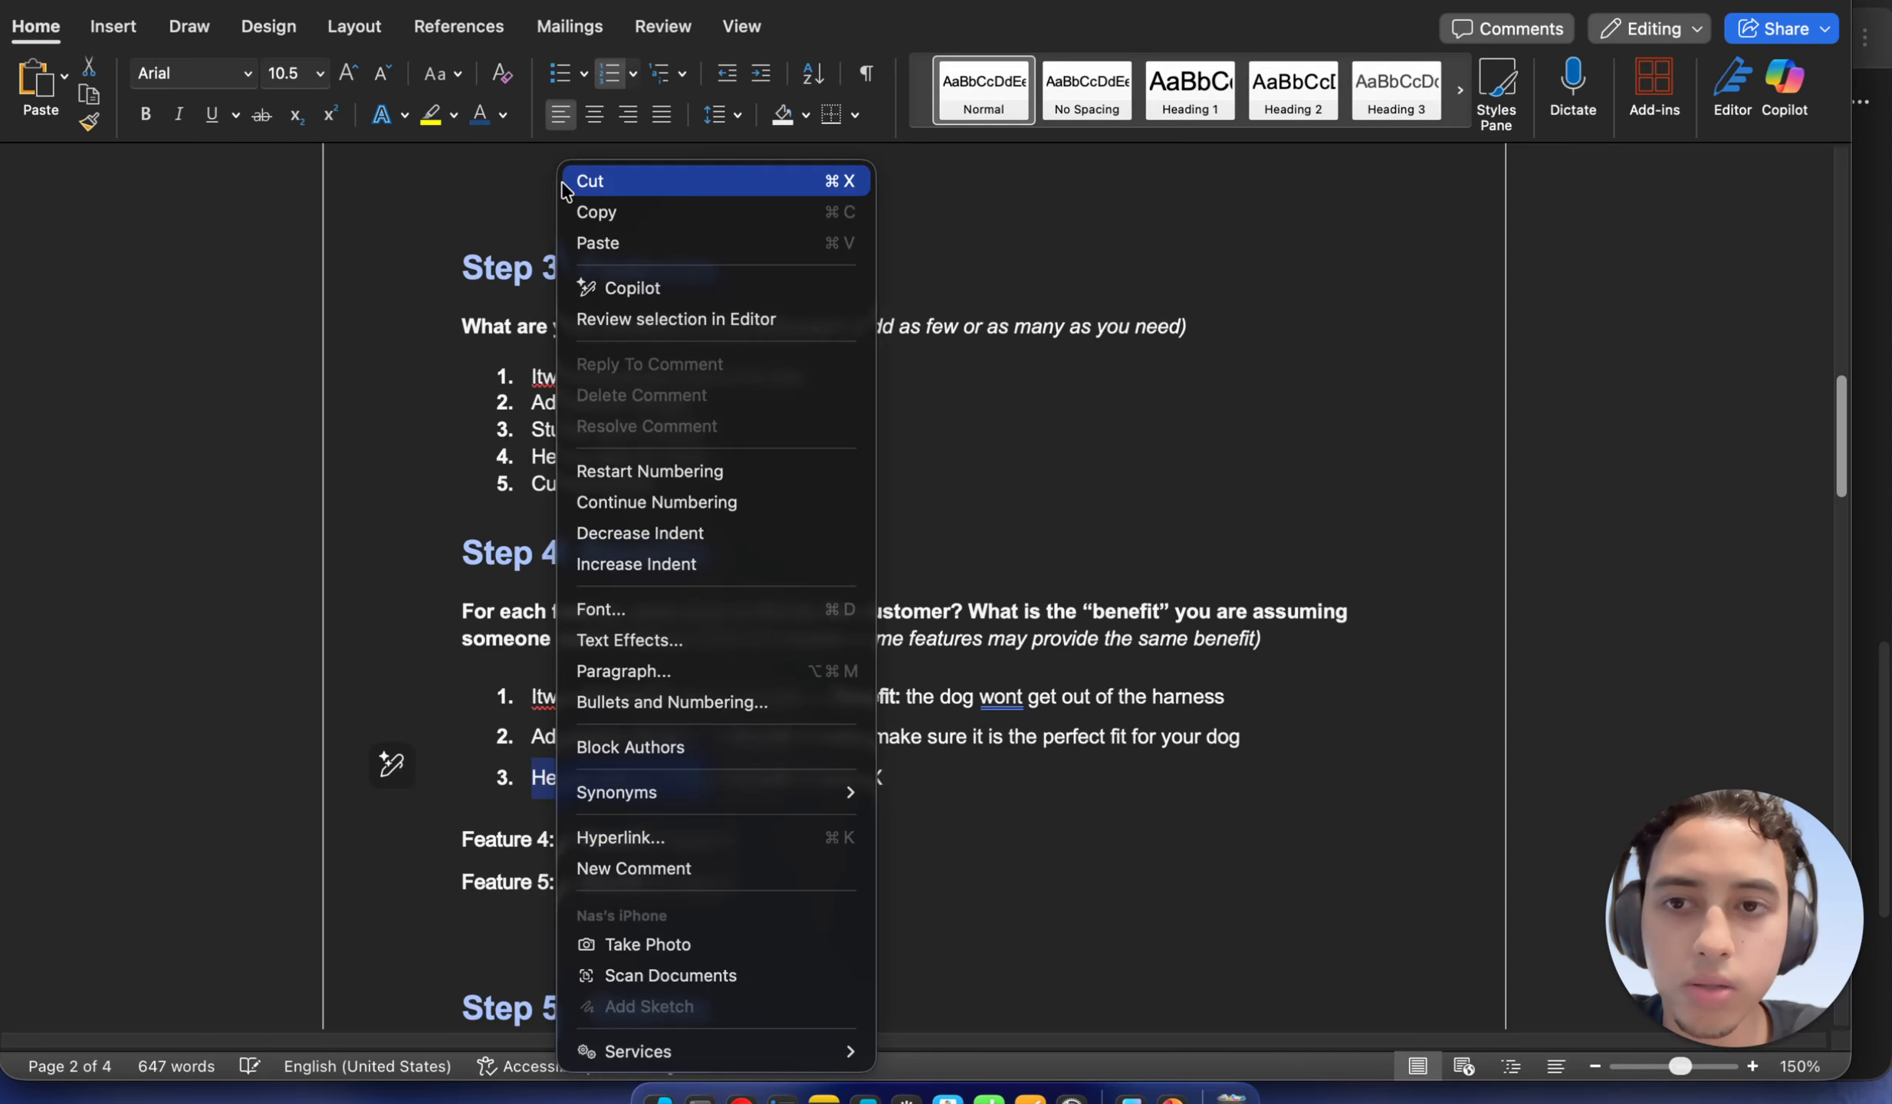
pyautogui.click(586, 214)
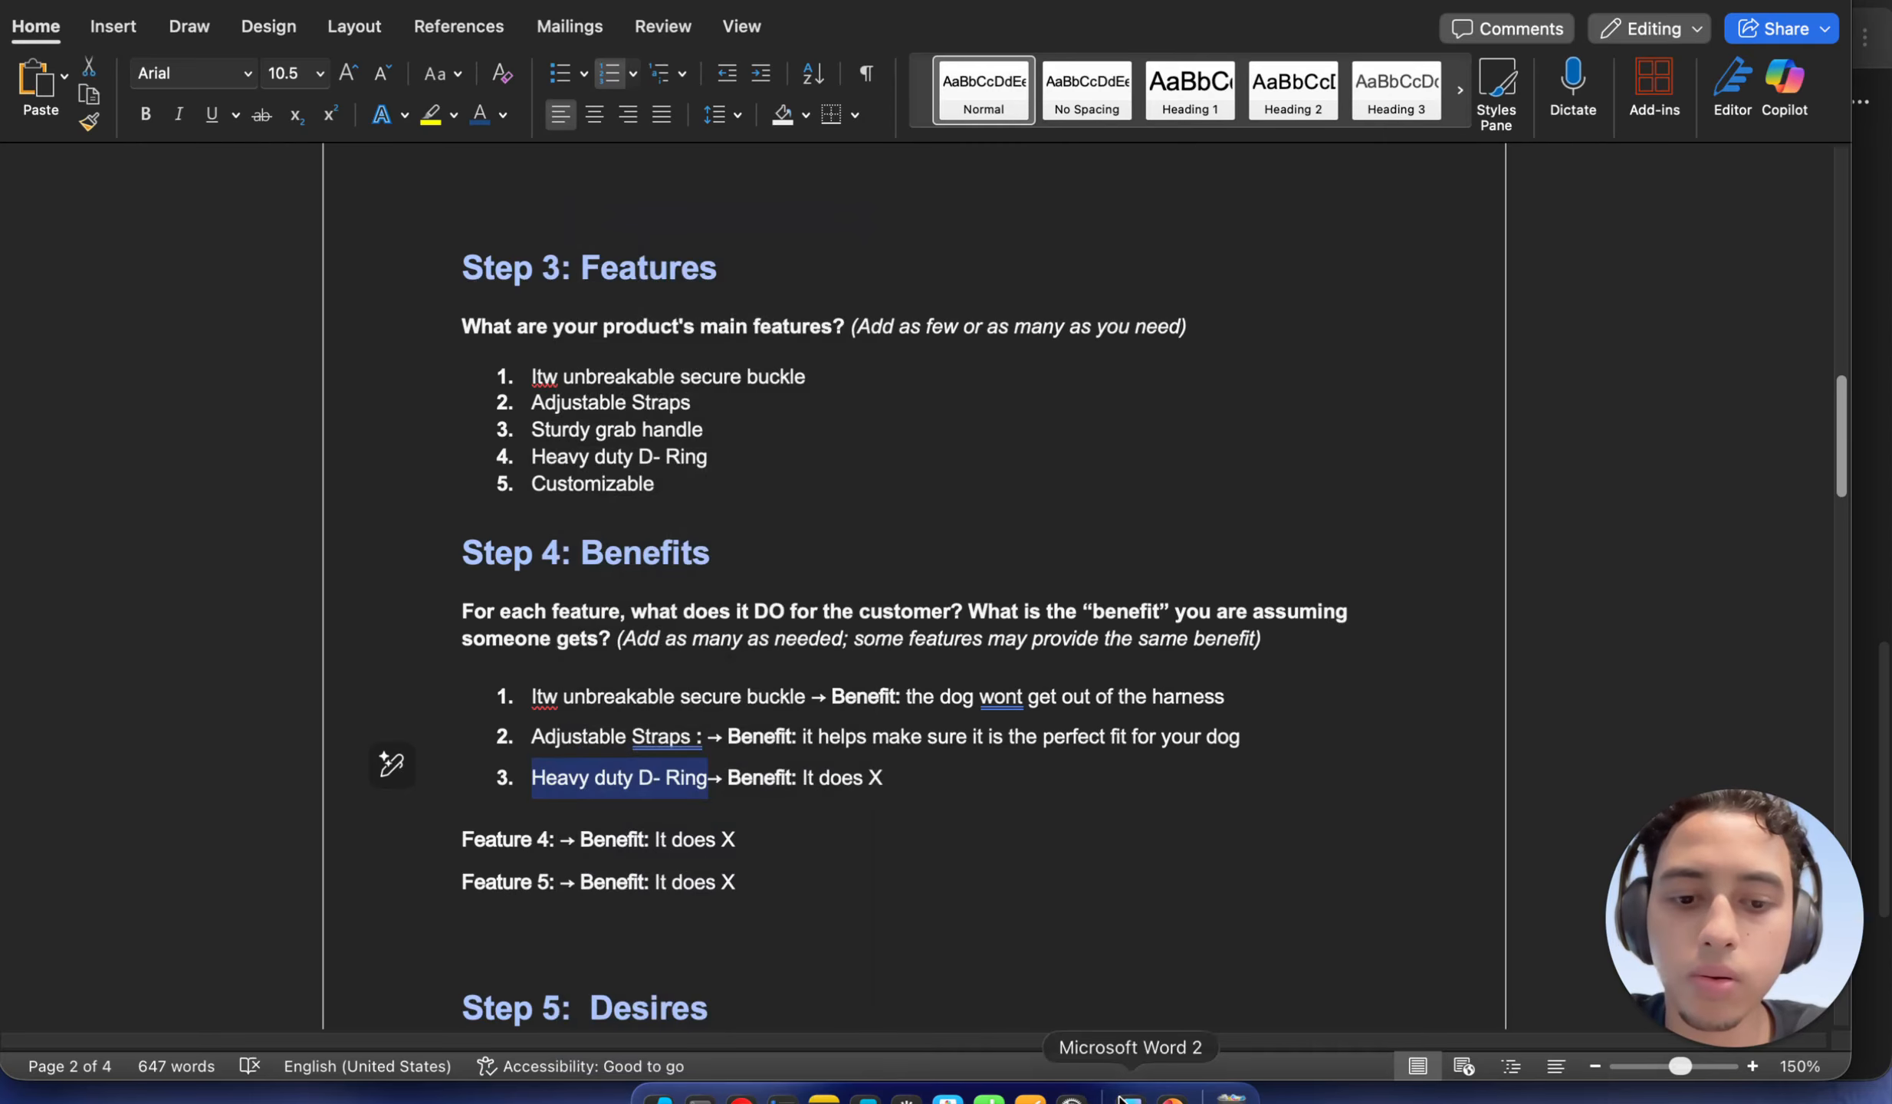
# Switch to ChatGPT, add the copied "Heavy duty D- Ring" to the question without the attached image and list number, and send it
pyautogui.click(741, 1098)
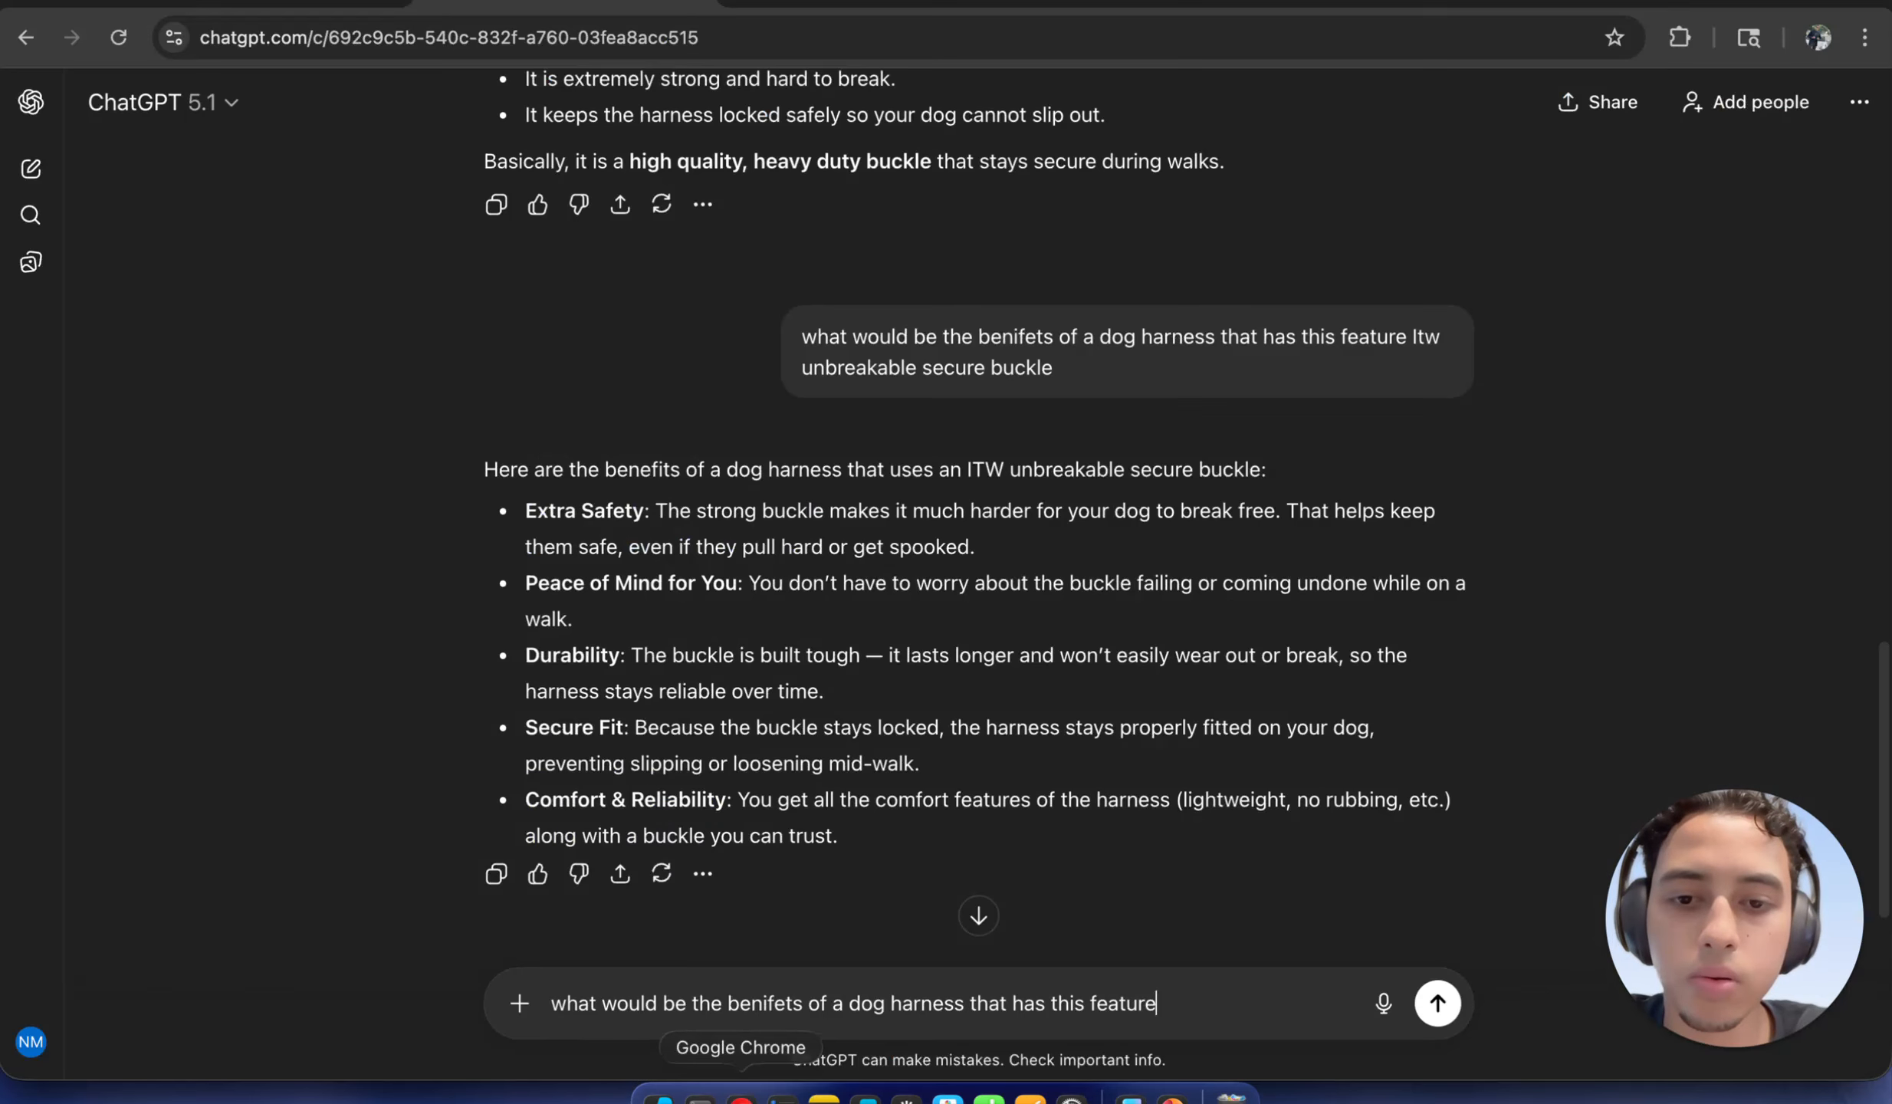
pyautogui.rightClick(1230, 1023)
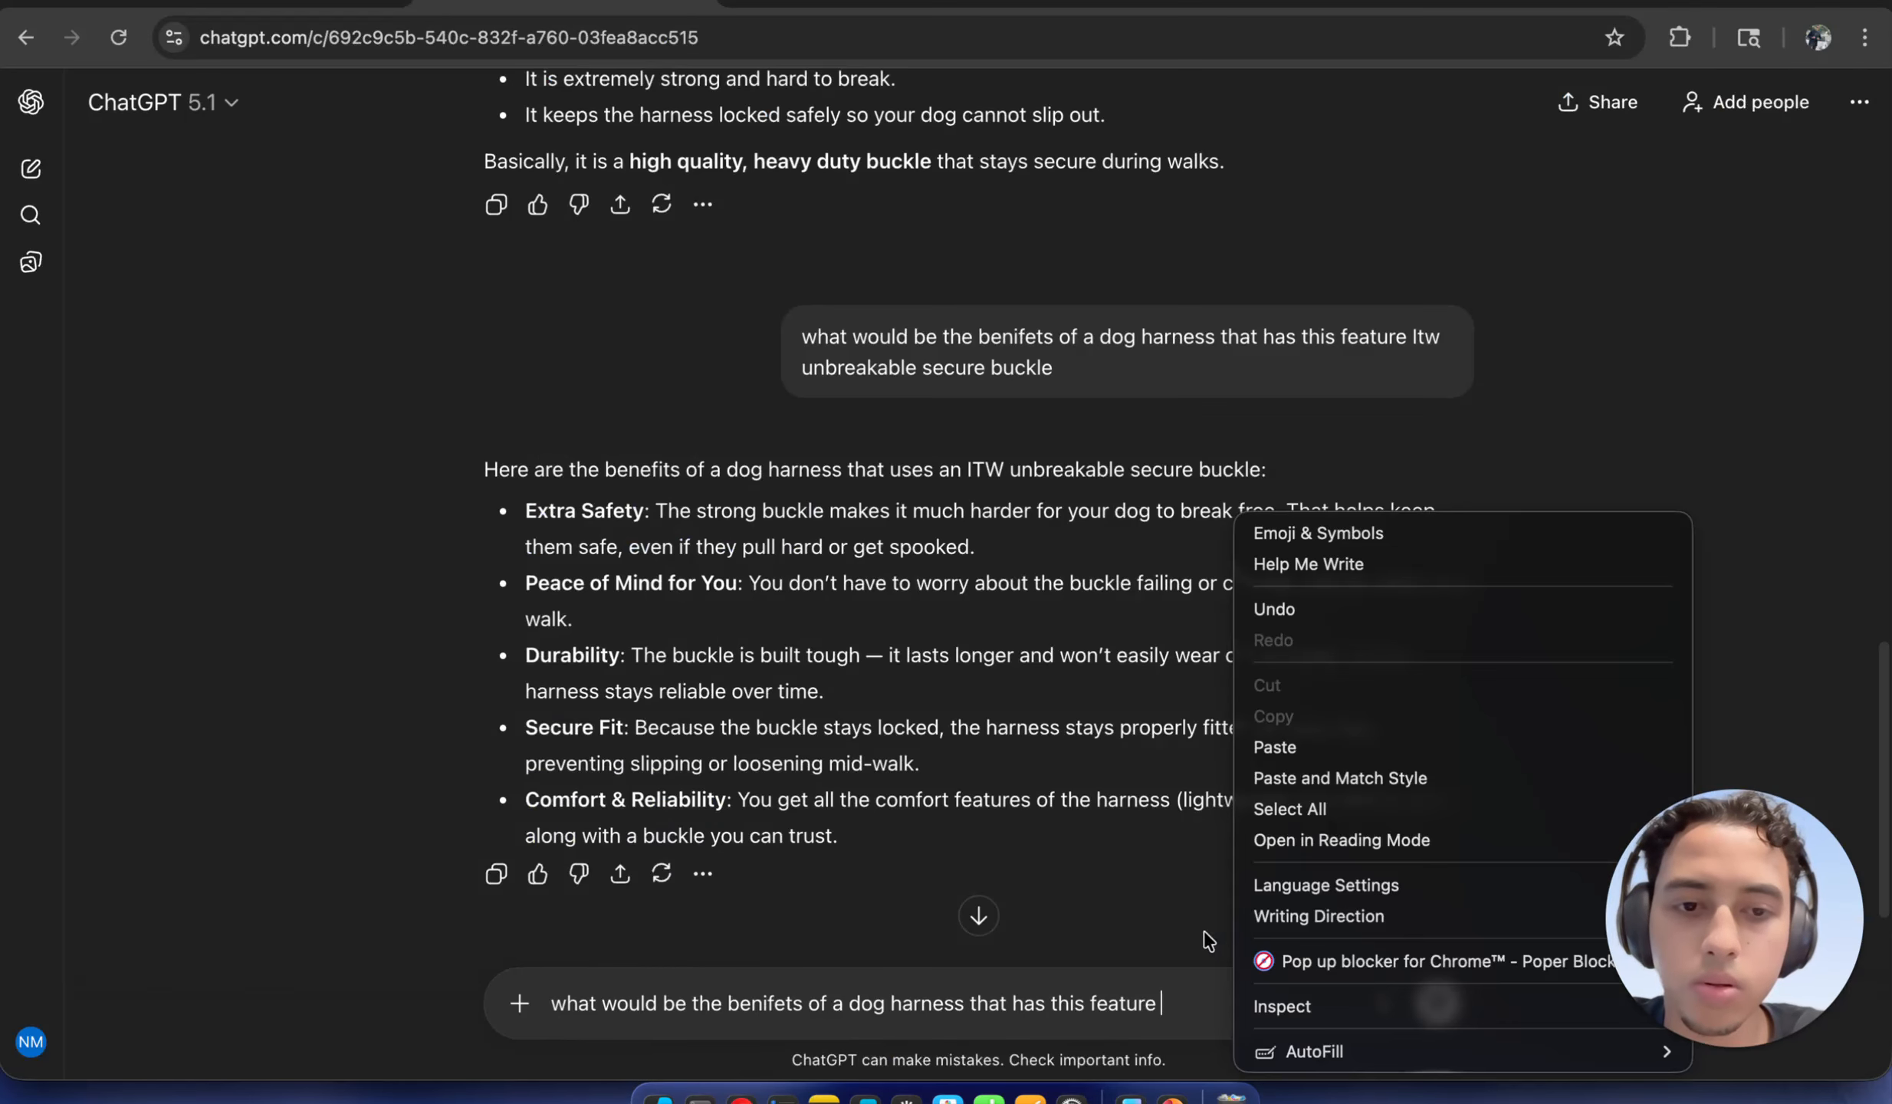
pyautogui.click(1298, 748)
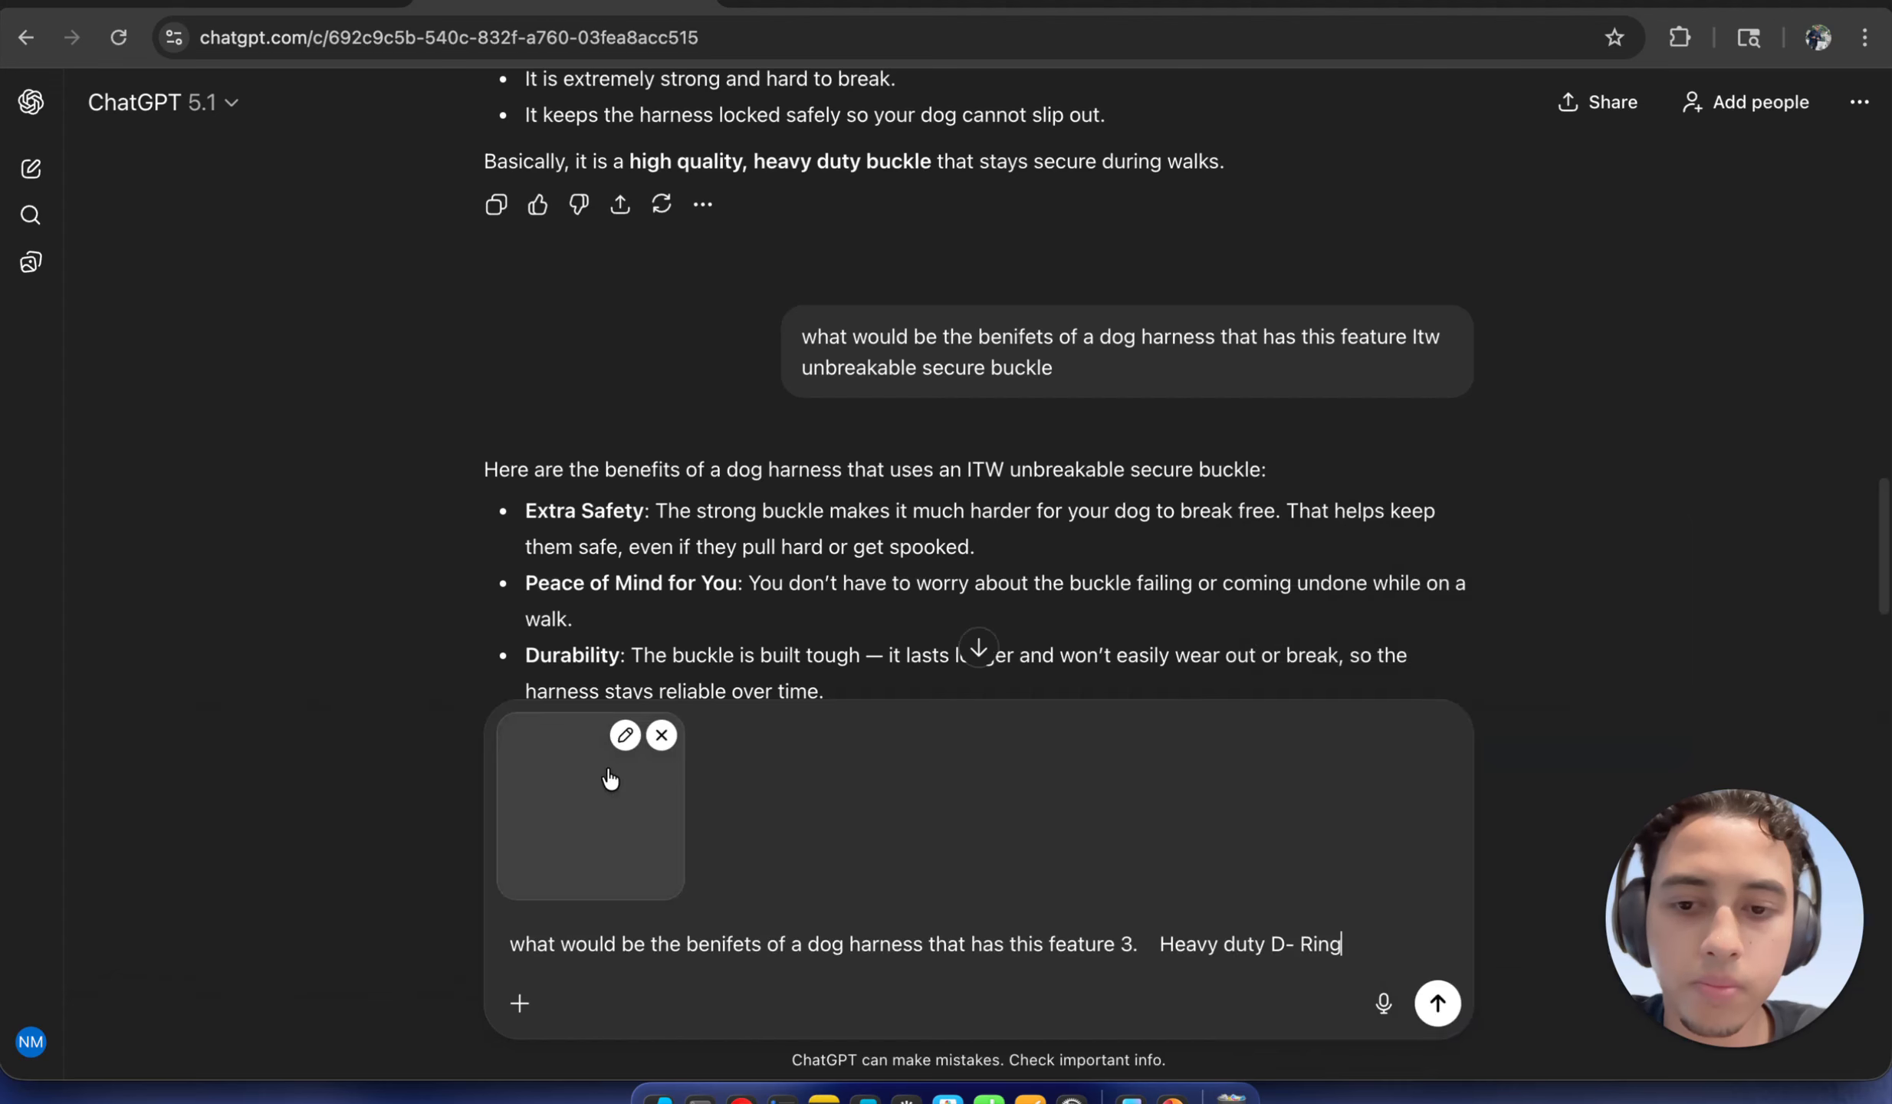
pyautogui.click(663, 738)
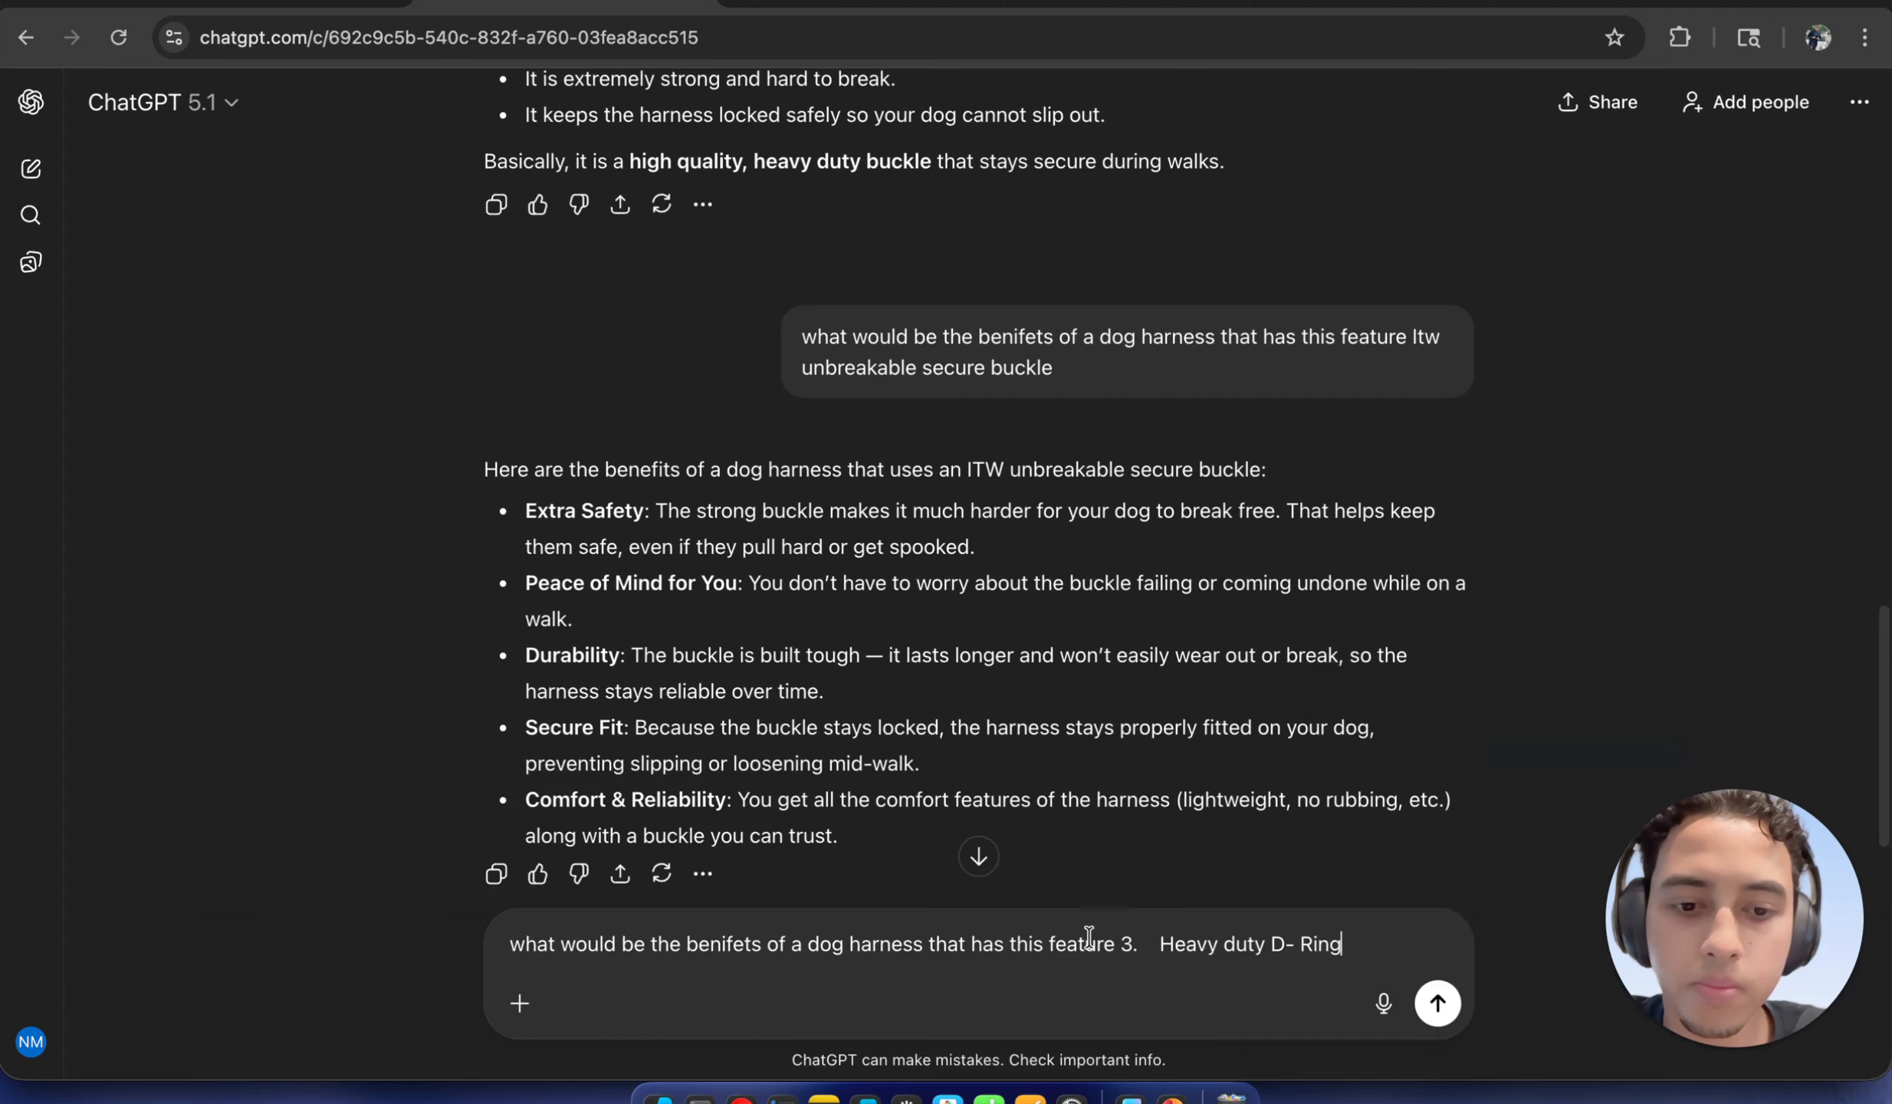
pyautogui.moveTo(1151, 947); pyautogui.dragTo(1122, 948)
pyautogui.press('BackSpace')
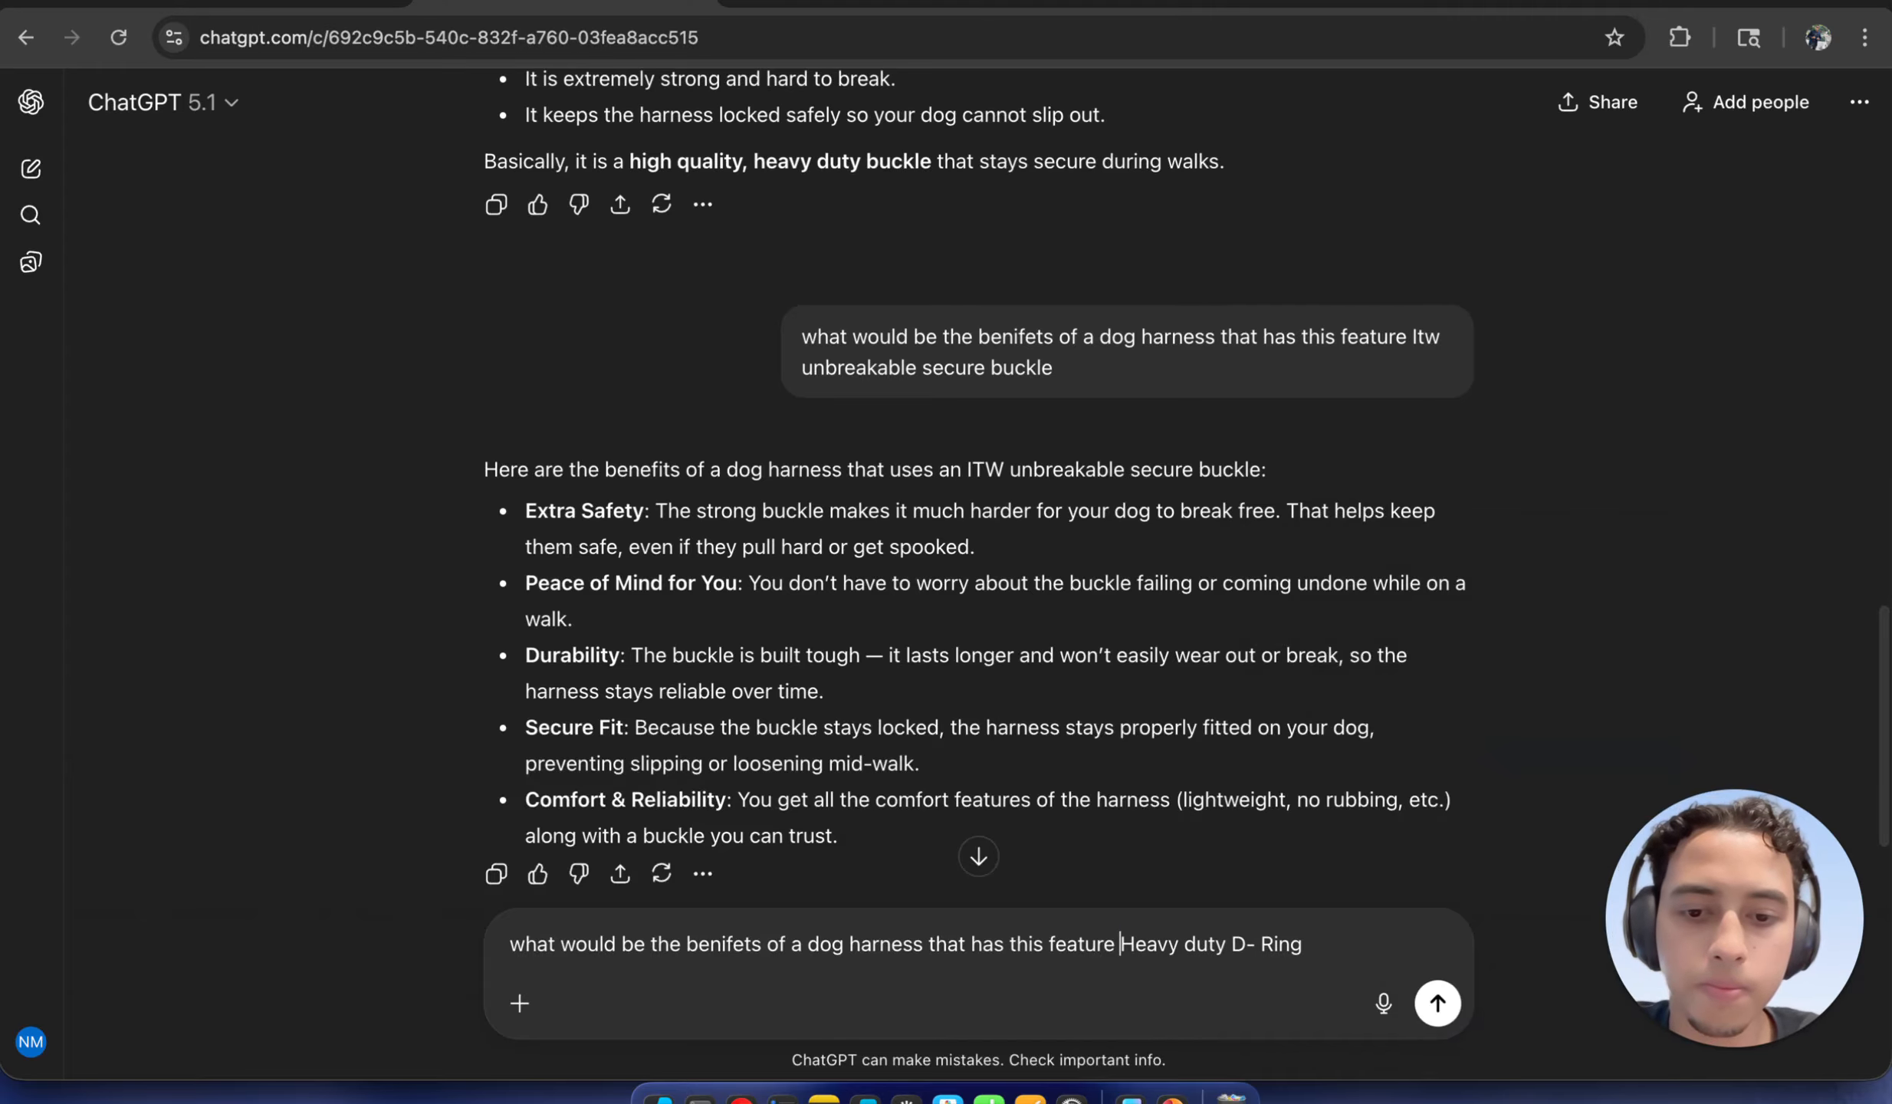
pyautogui.press('Return')
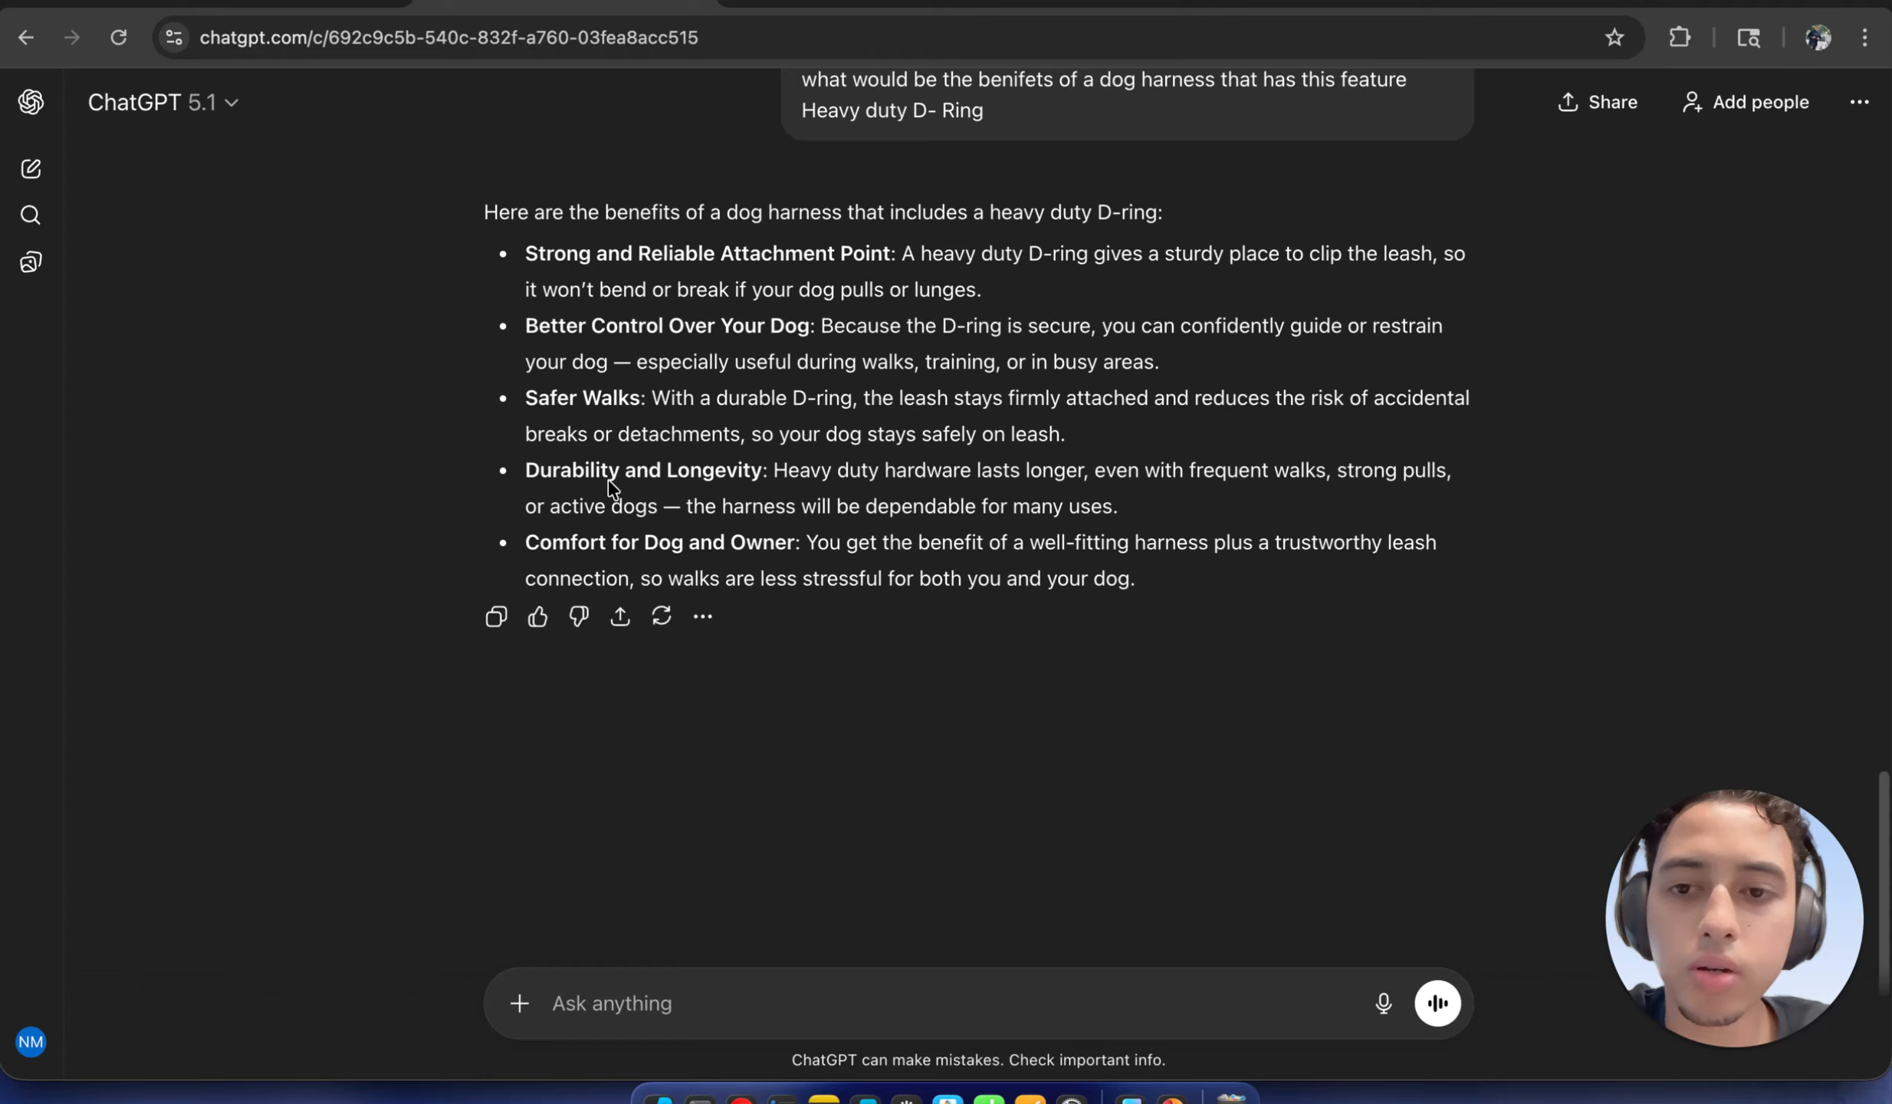
# Examine the safer walks, durability and comfort benefits in ChatGPT's D-ring answer
pyautogui.moveTo(525, 401); pyautogui.dragTo(614, 387)
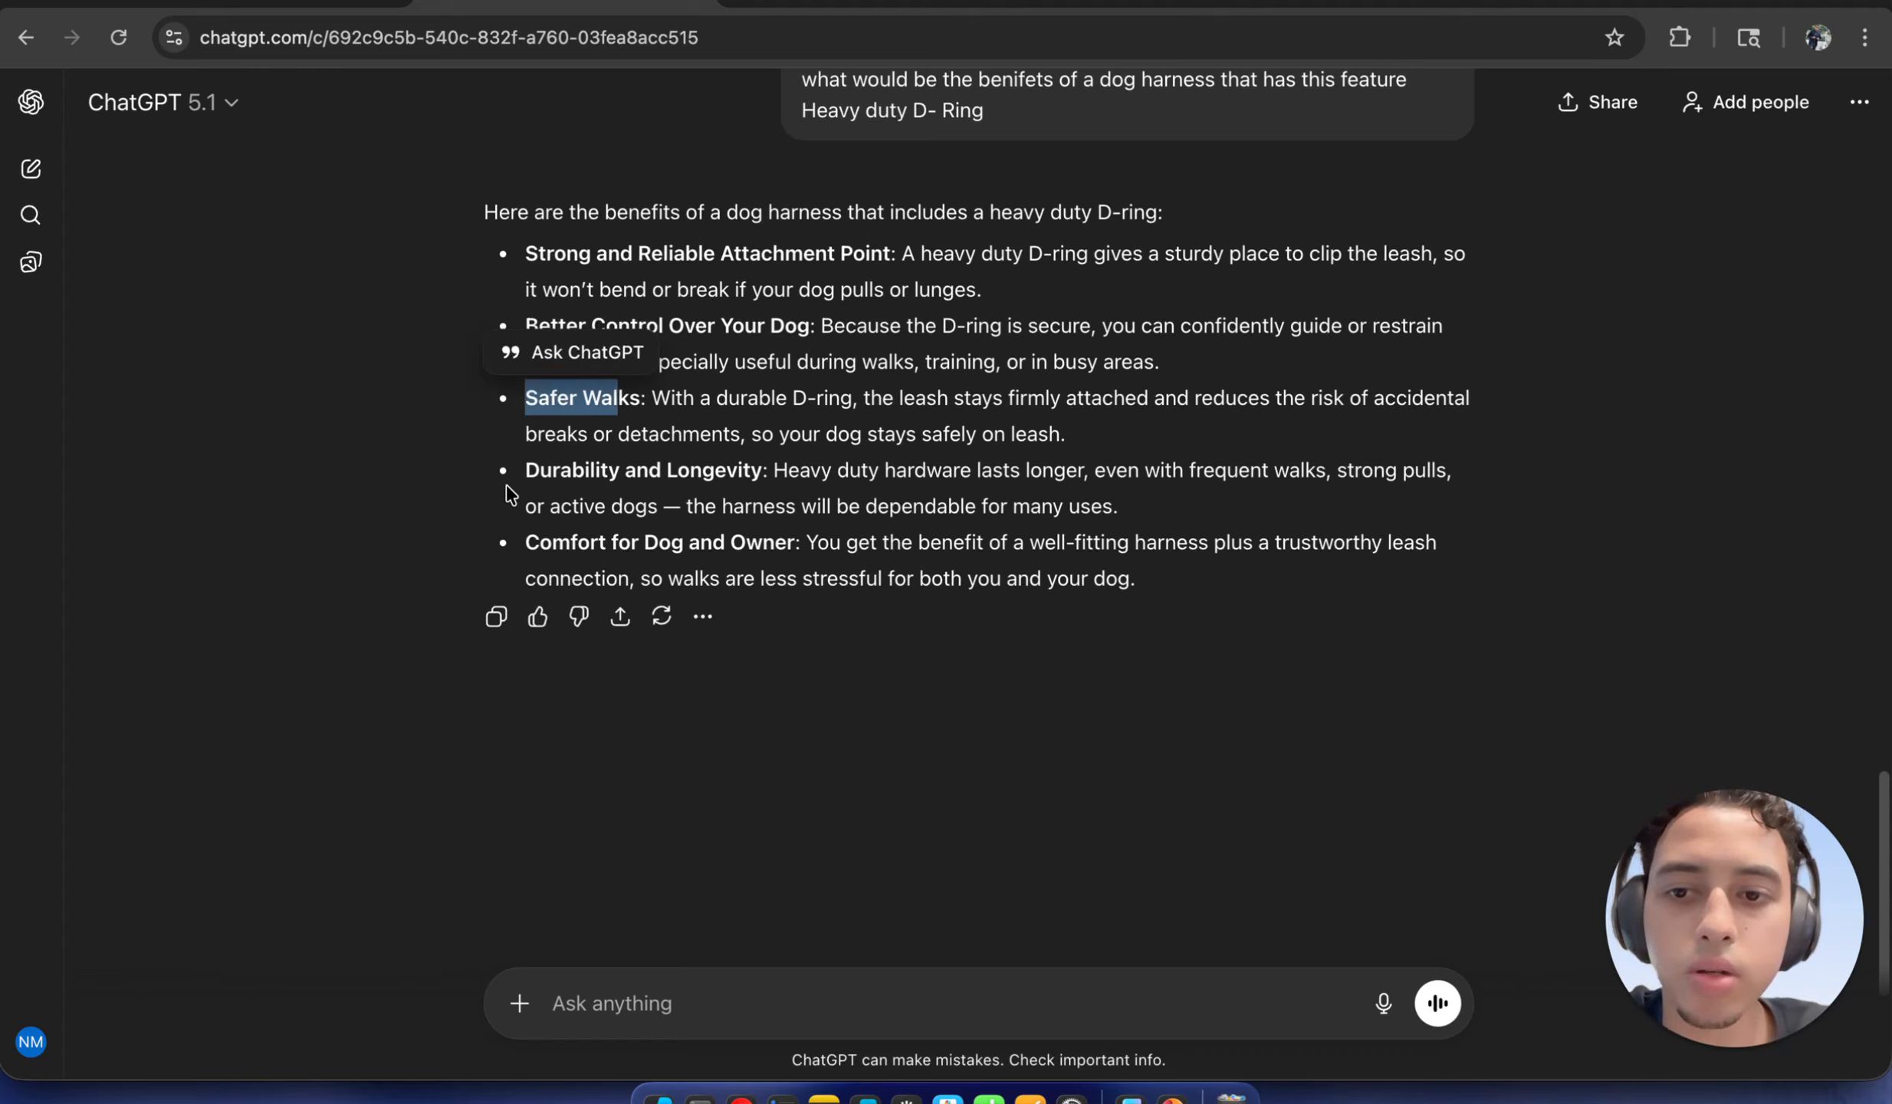
pyautogui.moveTo(526, 471); pyautogui.dragTo(724, 479)
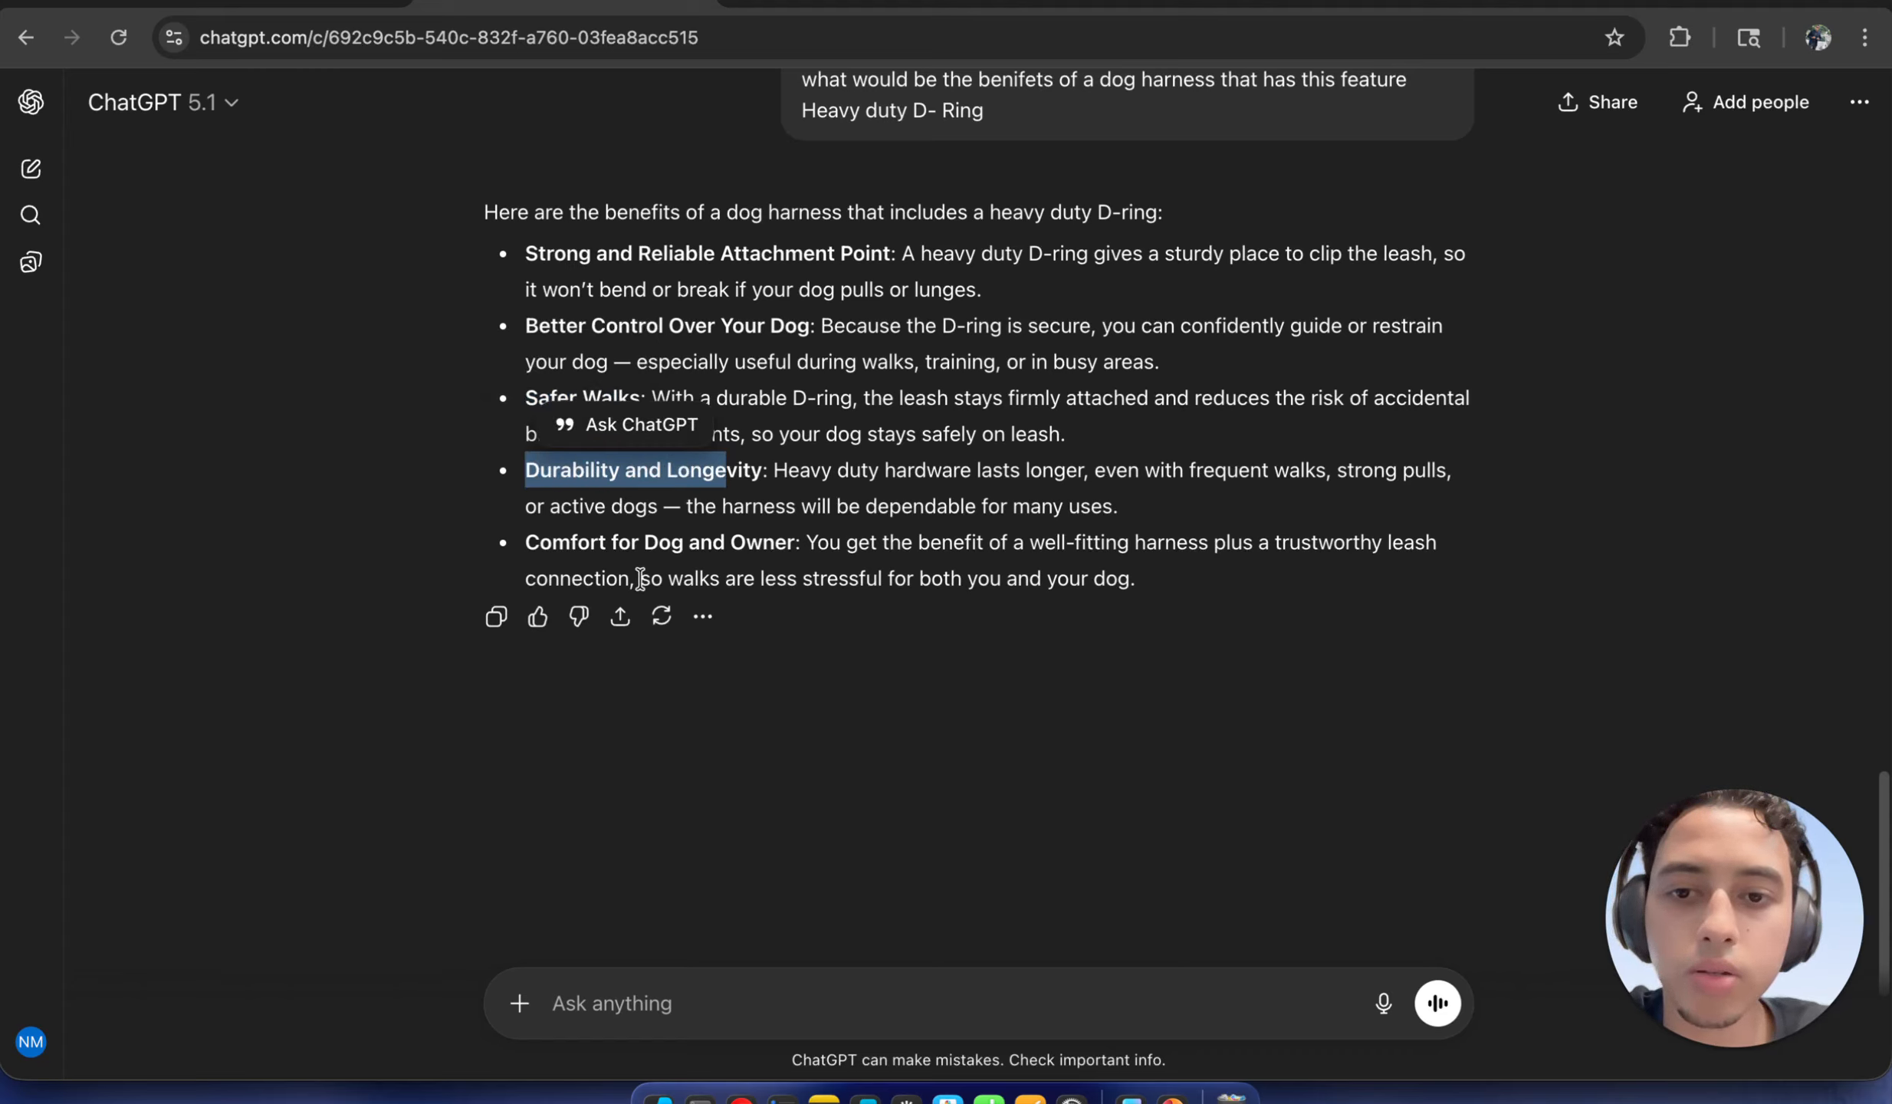
pyautogui.moveTo(526, 543); pyautogui.dragTo(690, 549)
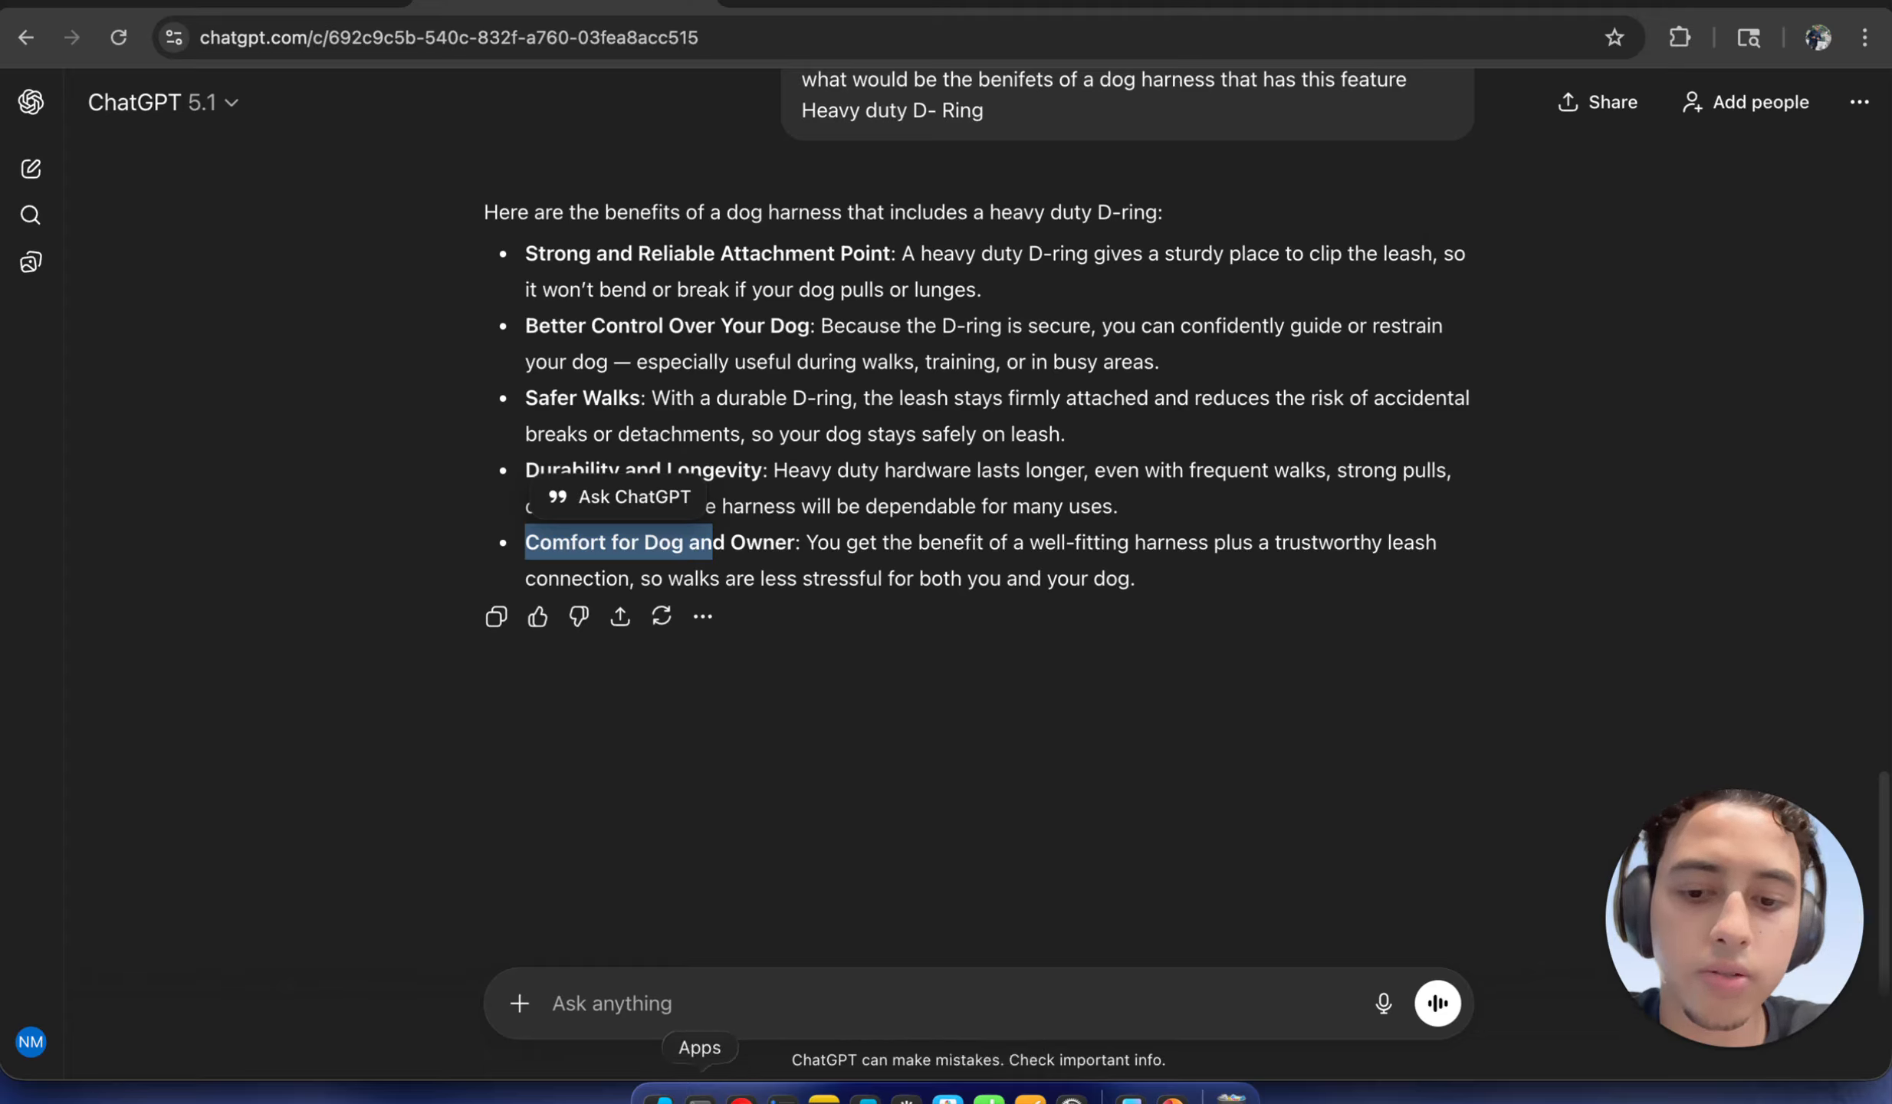
# Switch to the Word worksheet and replace the D-Ring's placeholder benefit with "it allows you to attach the leach to the front for less pulling"
pyautogui.click(1131, 1094)
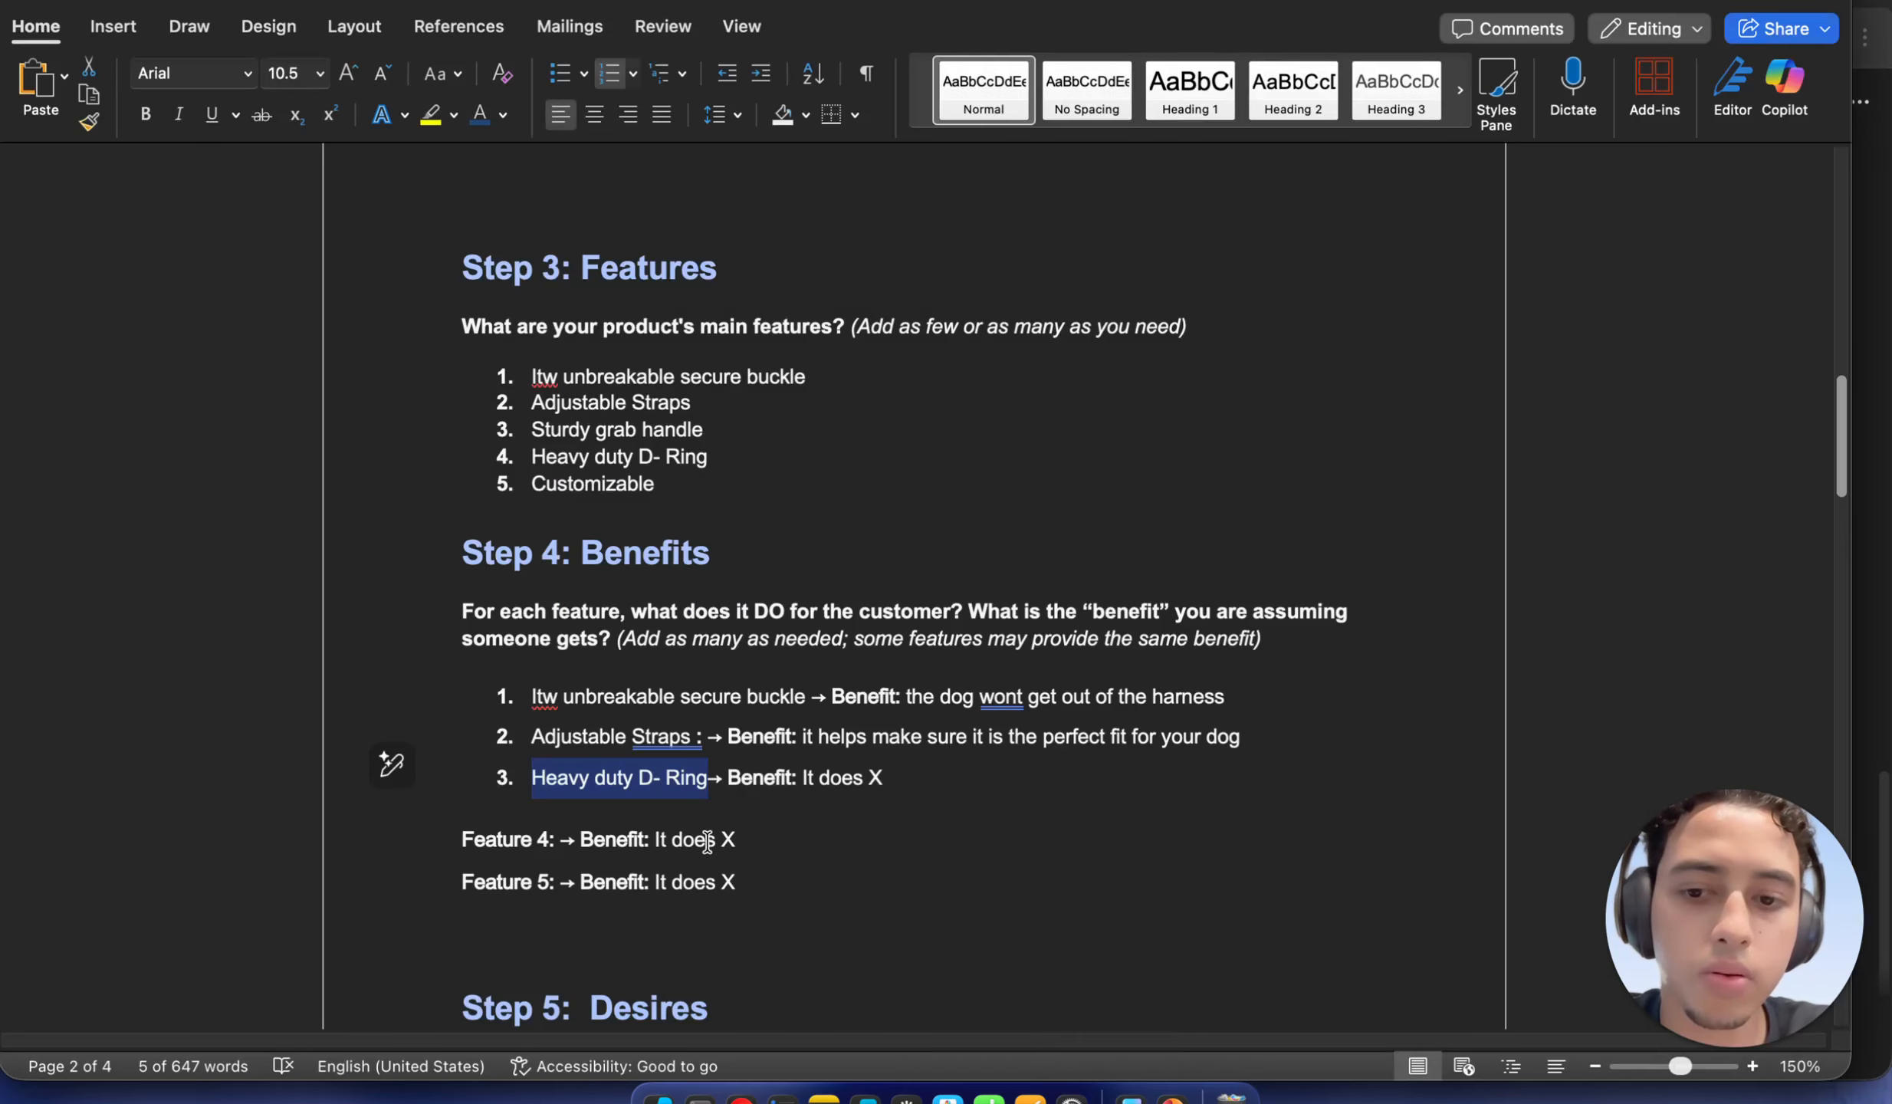
pyautogui.click(908, 779)
pyautogui.press('BackSpace')
pyautogui.press('BackSpace')
pyautogui.press('BackSpace')
pyautogui.press('BackSpace')
pyautogui.press('BackSpace')
pyautogui.press('BackSpace')
pyautogui.press('BackSpace')
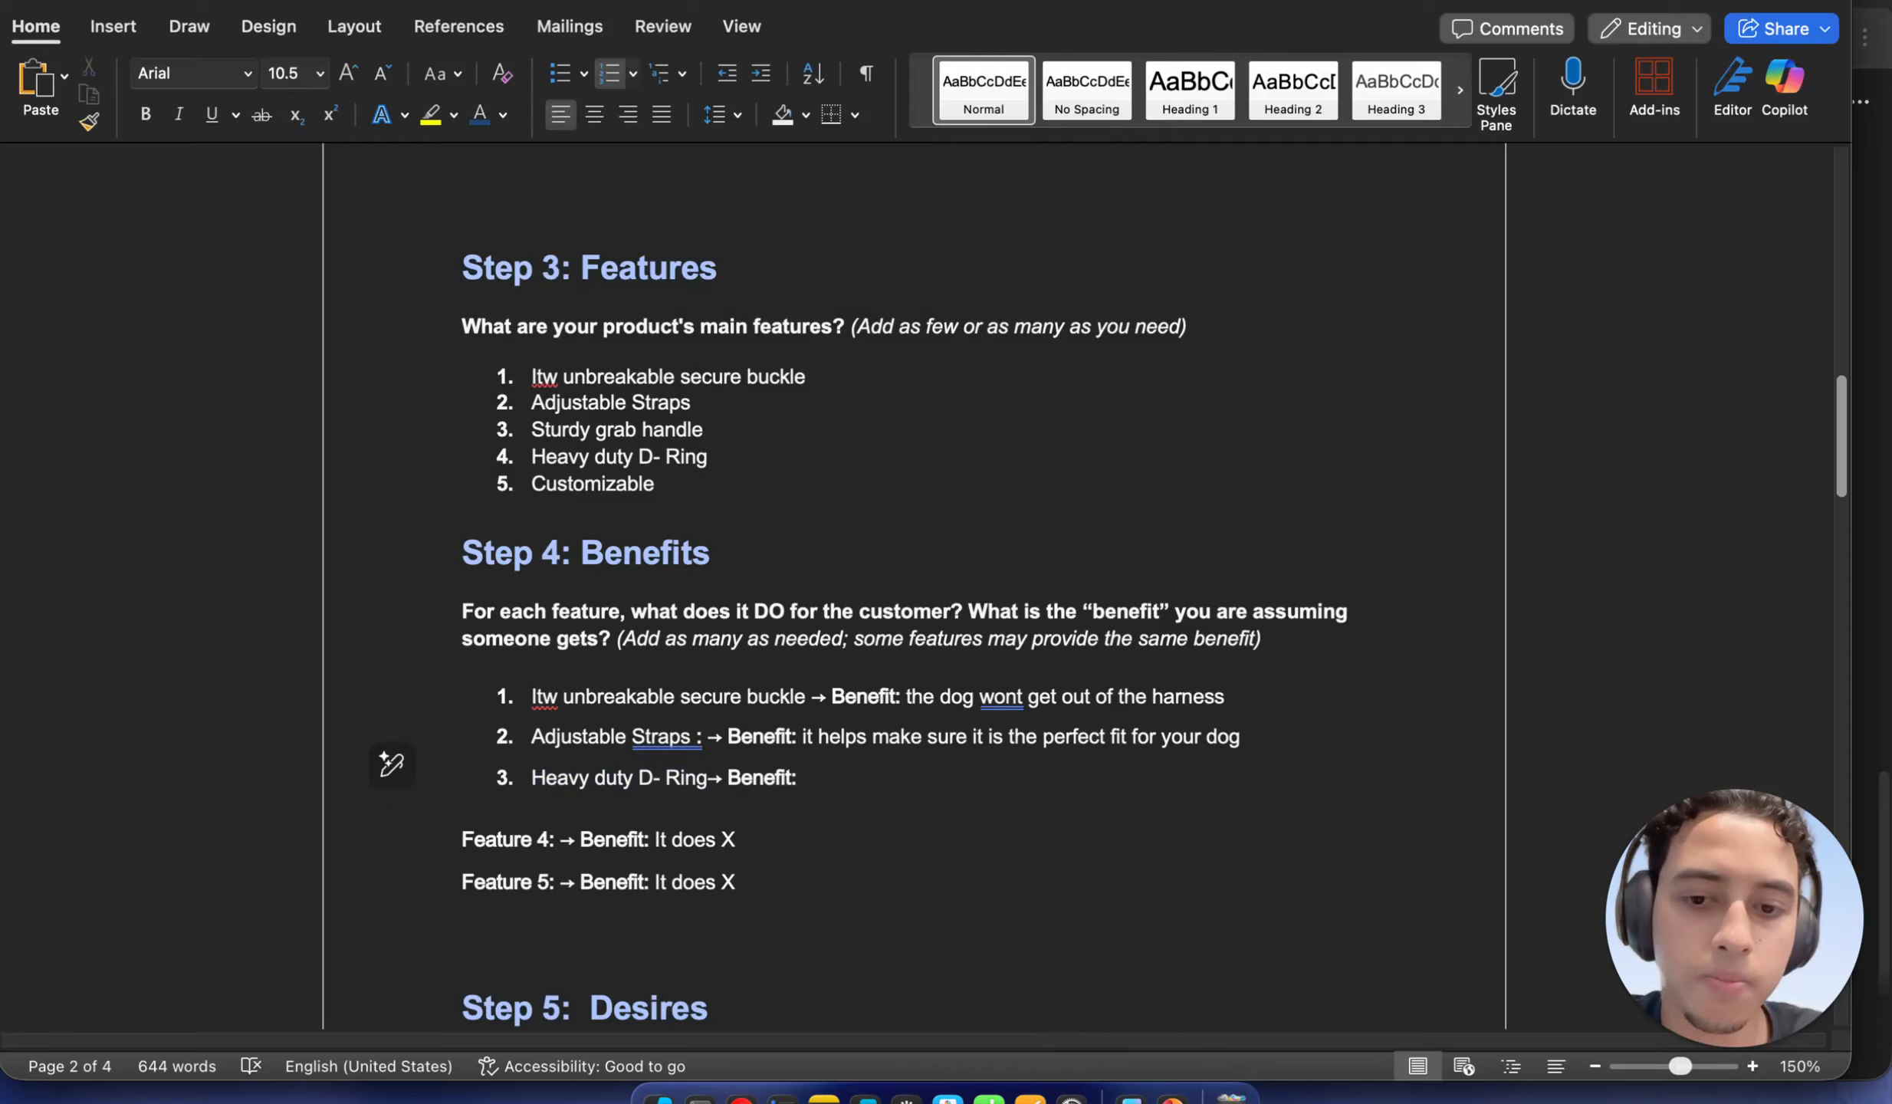
pyautogui.write('it al')
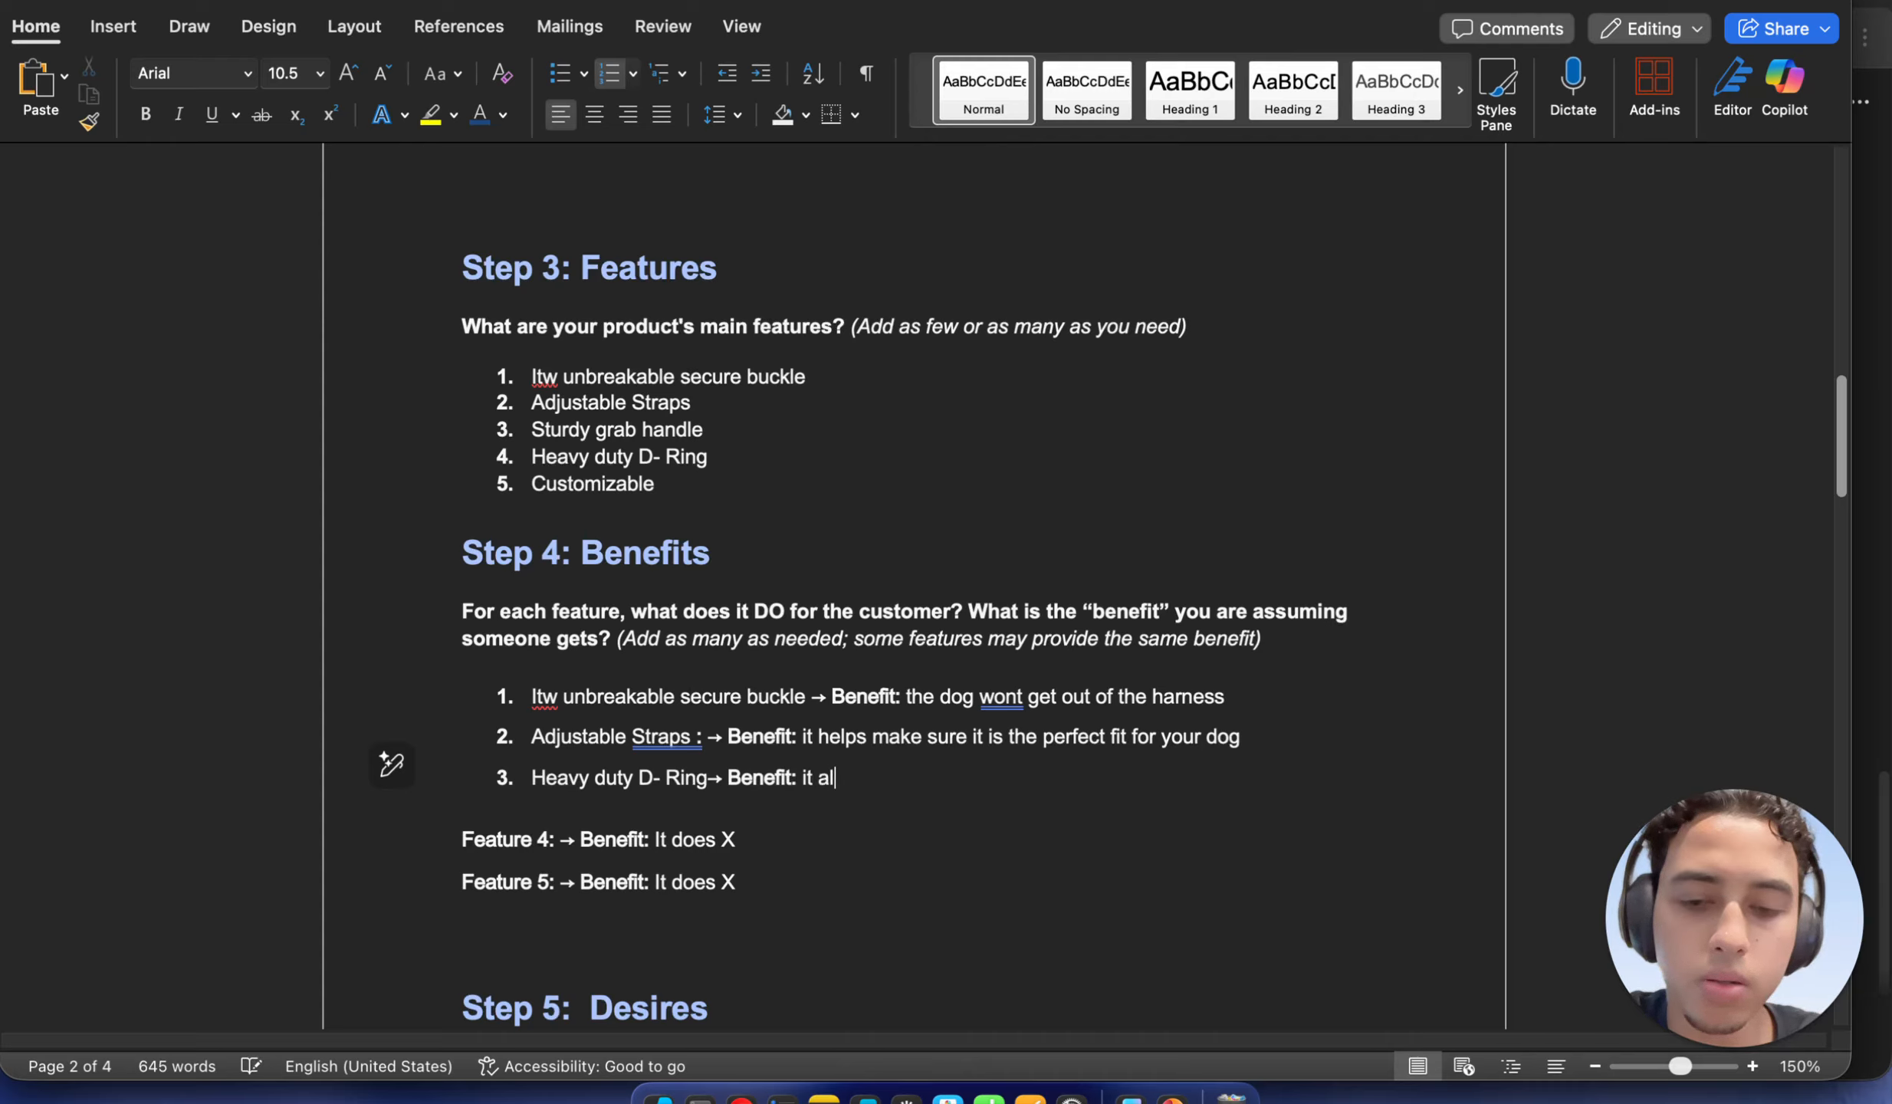
pyautogui.write('lows you')
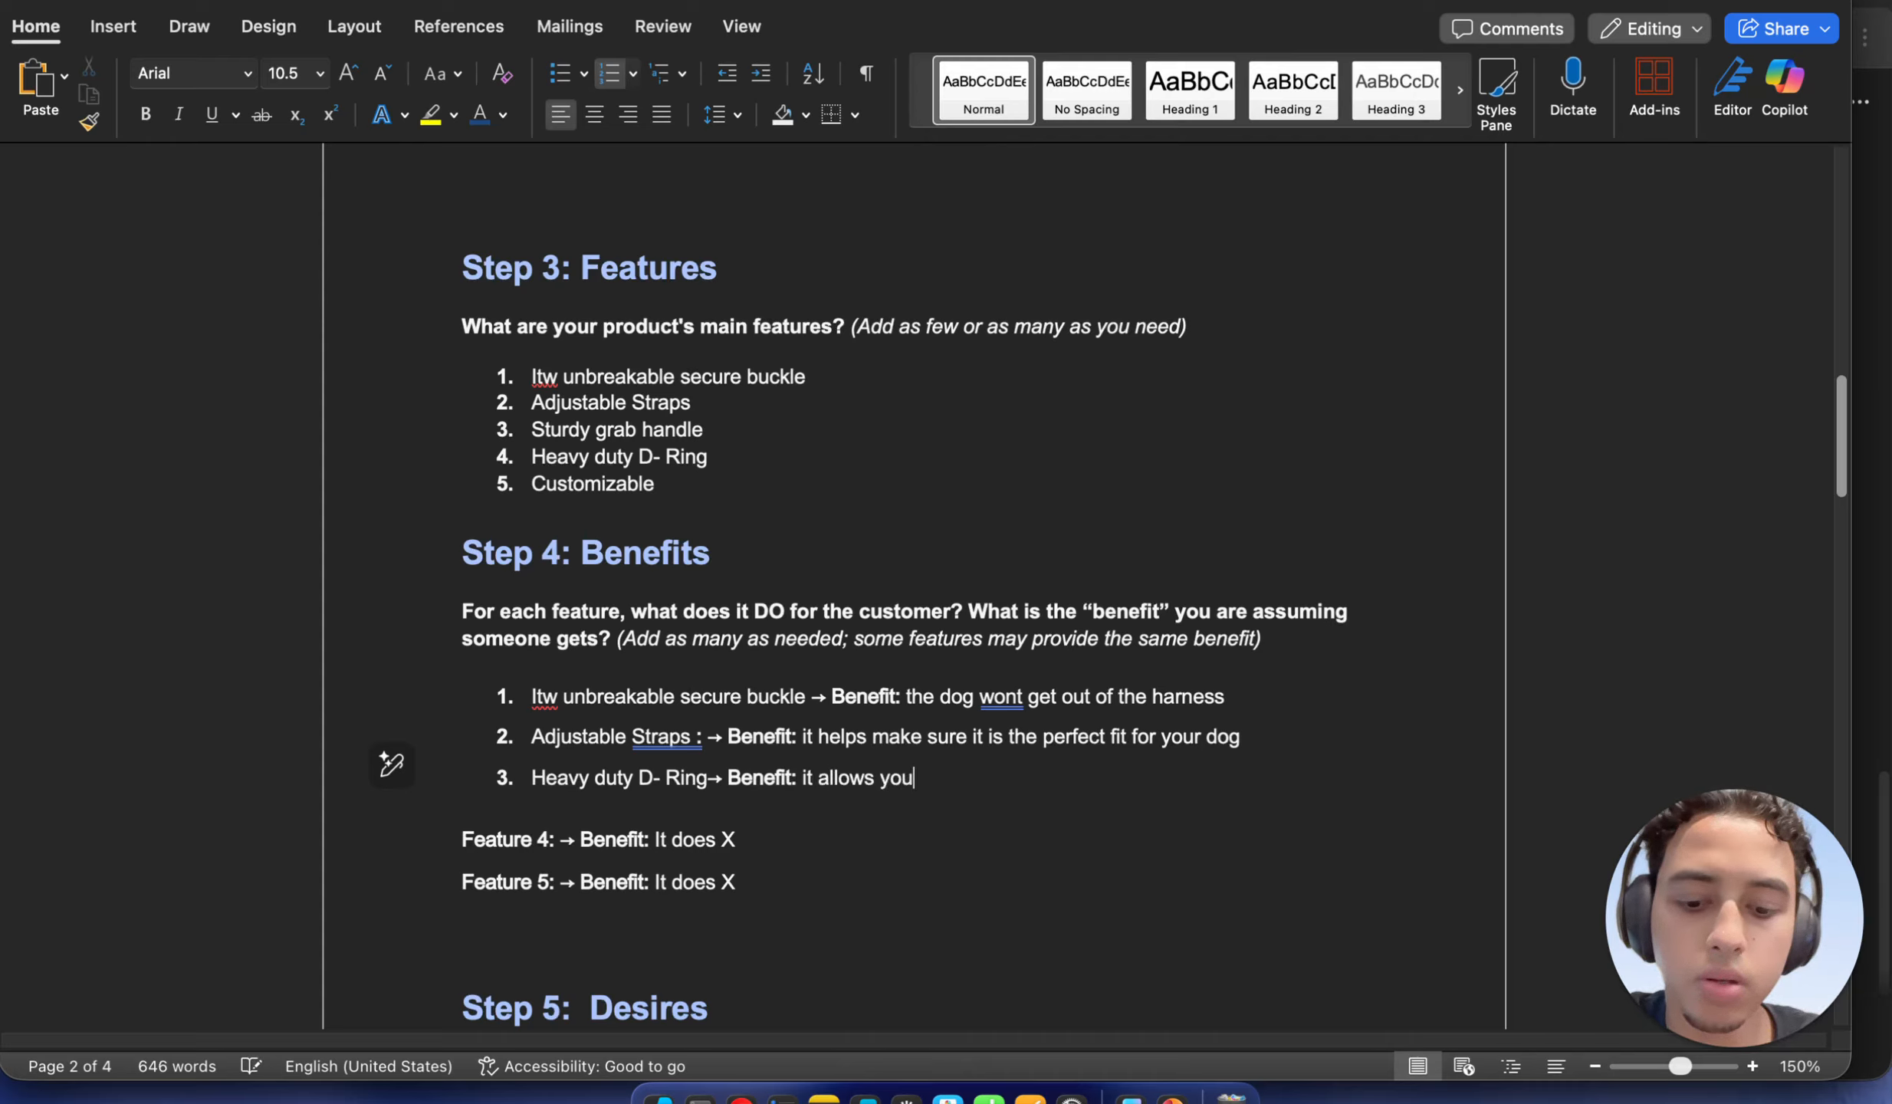
pyautogui.write(' to ')
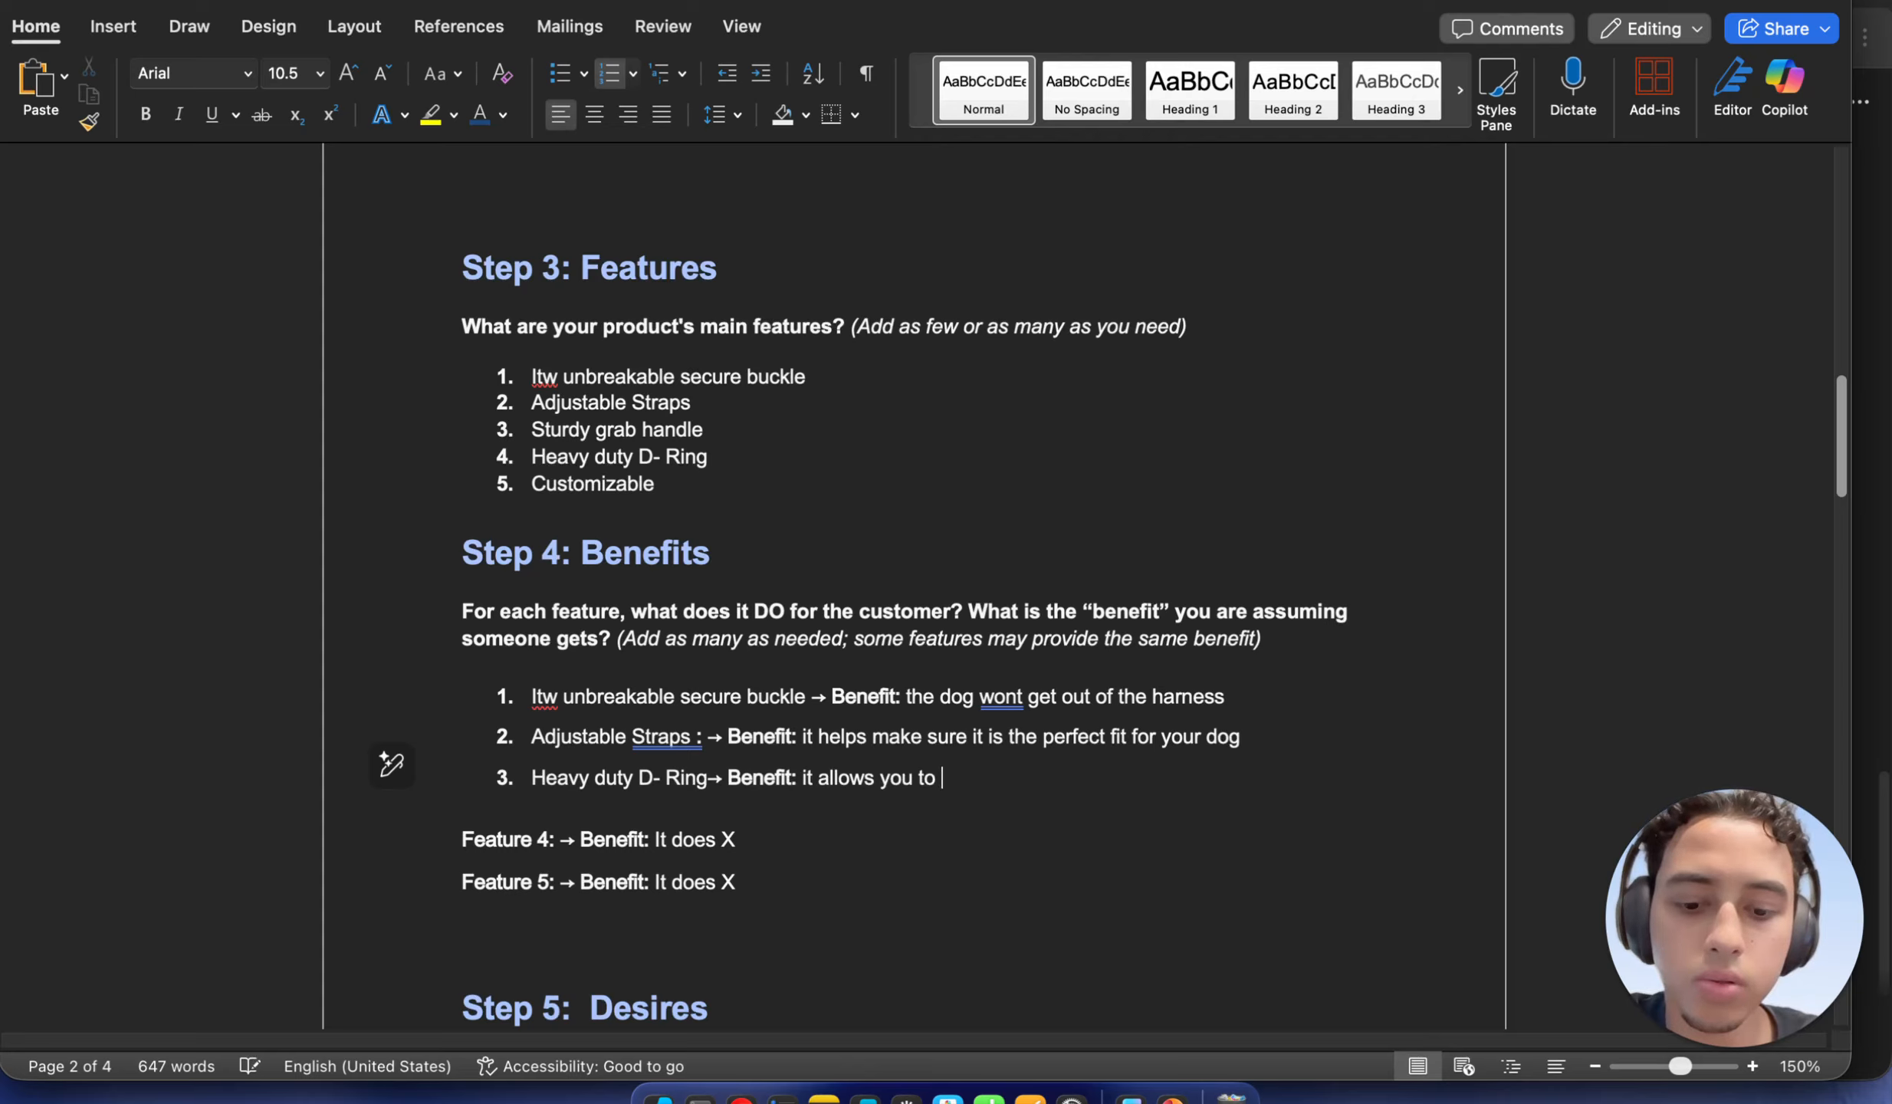
pyautogui.write('atta')
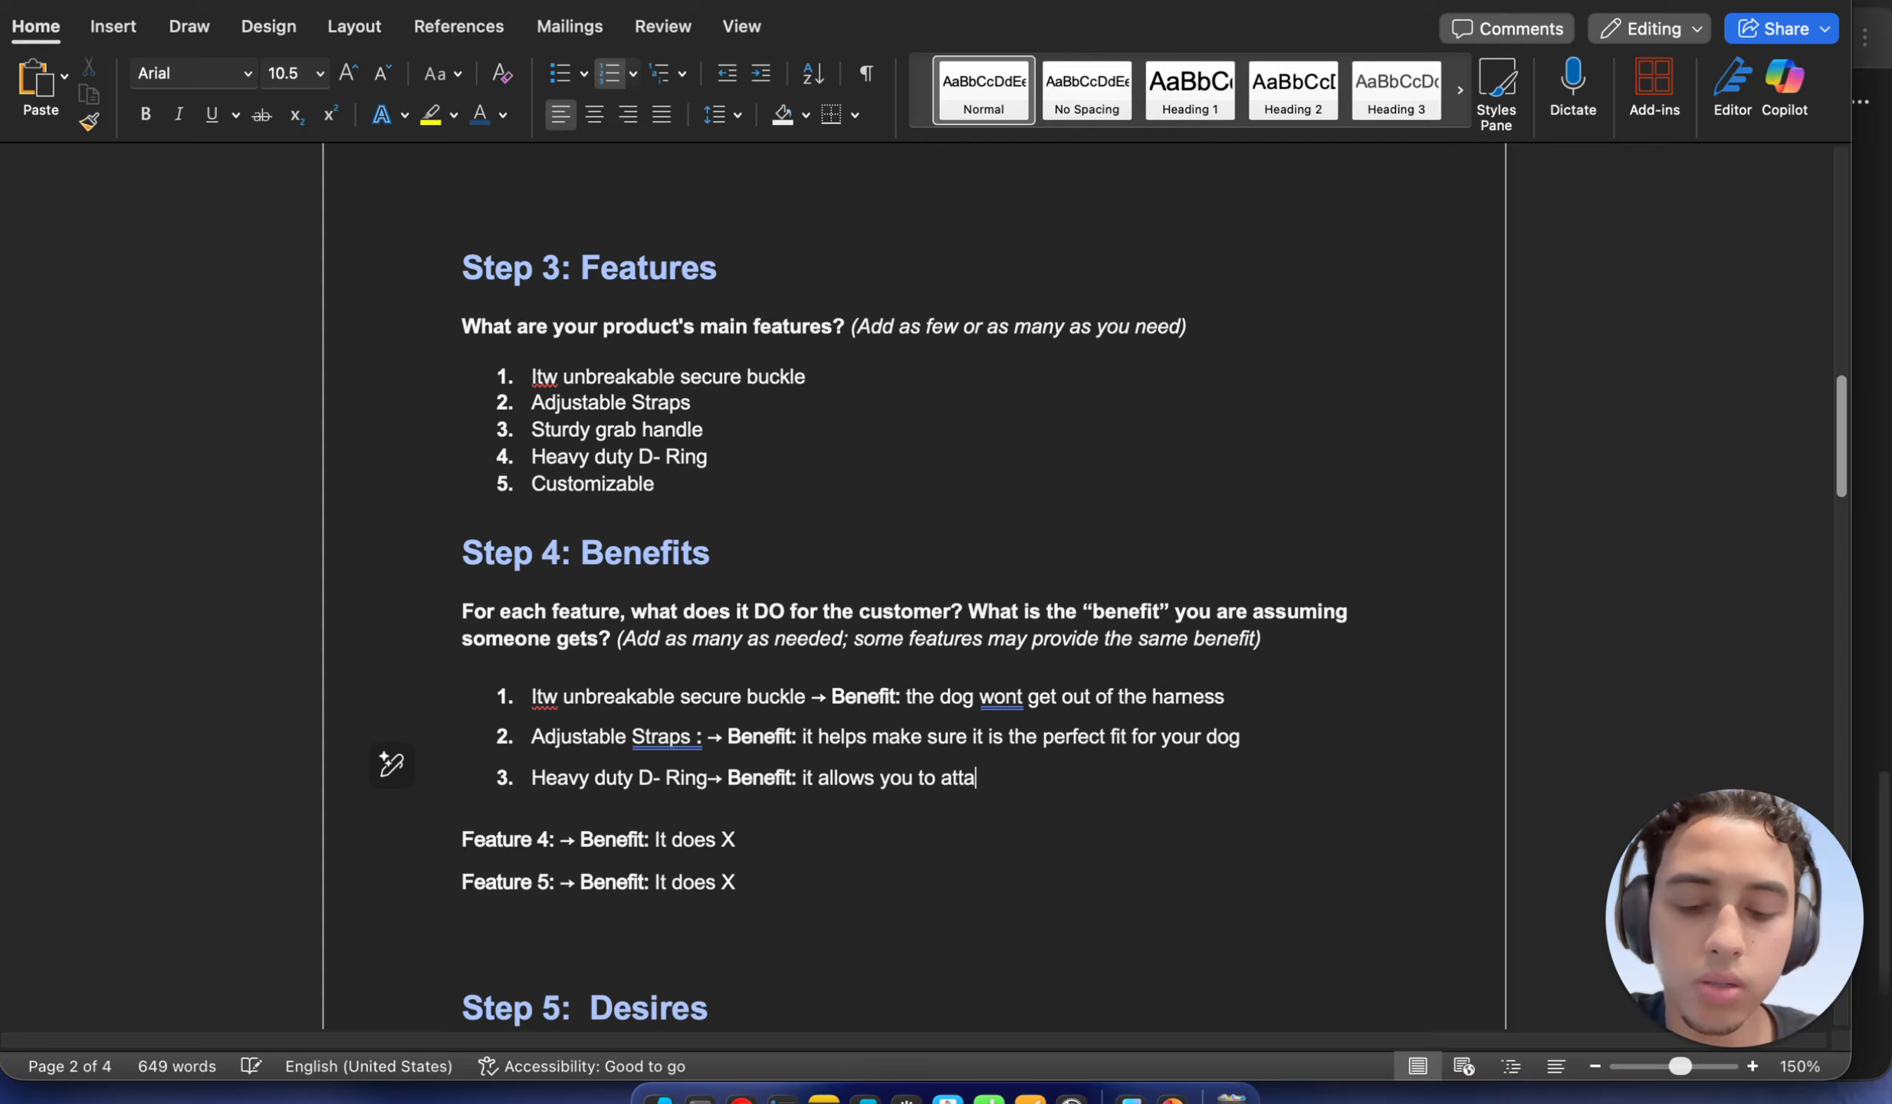
pyautogui.write('ch the leach the leac')
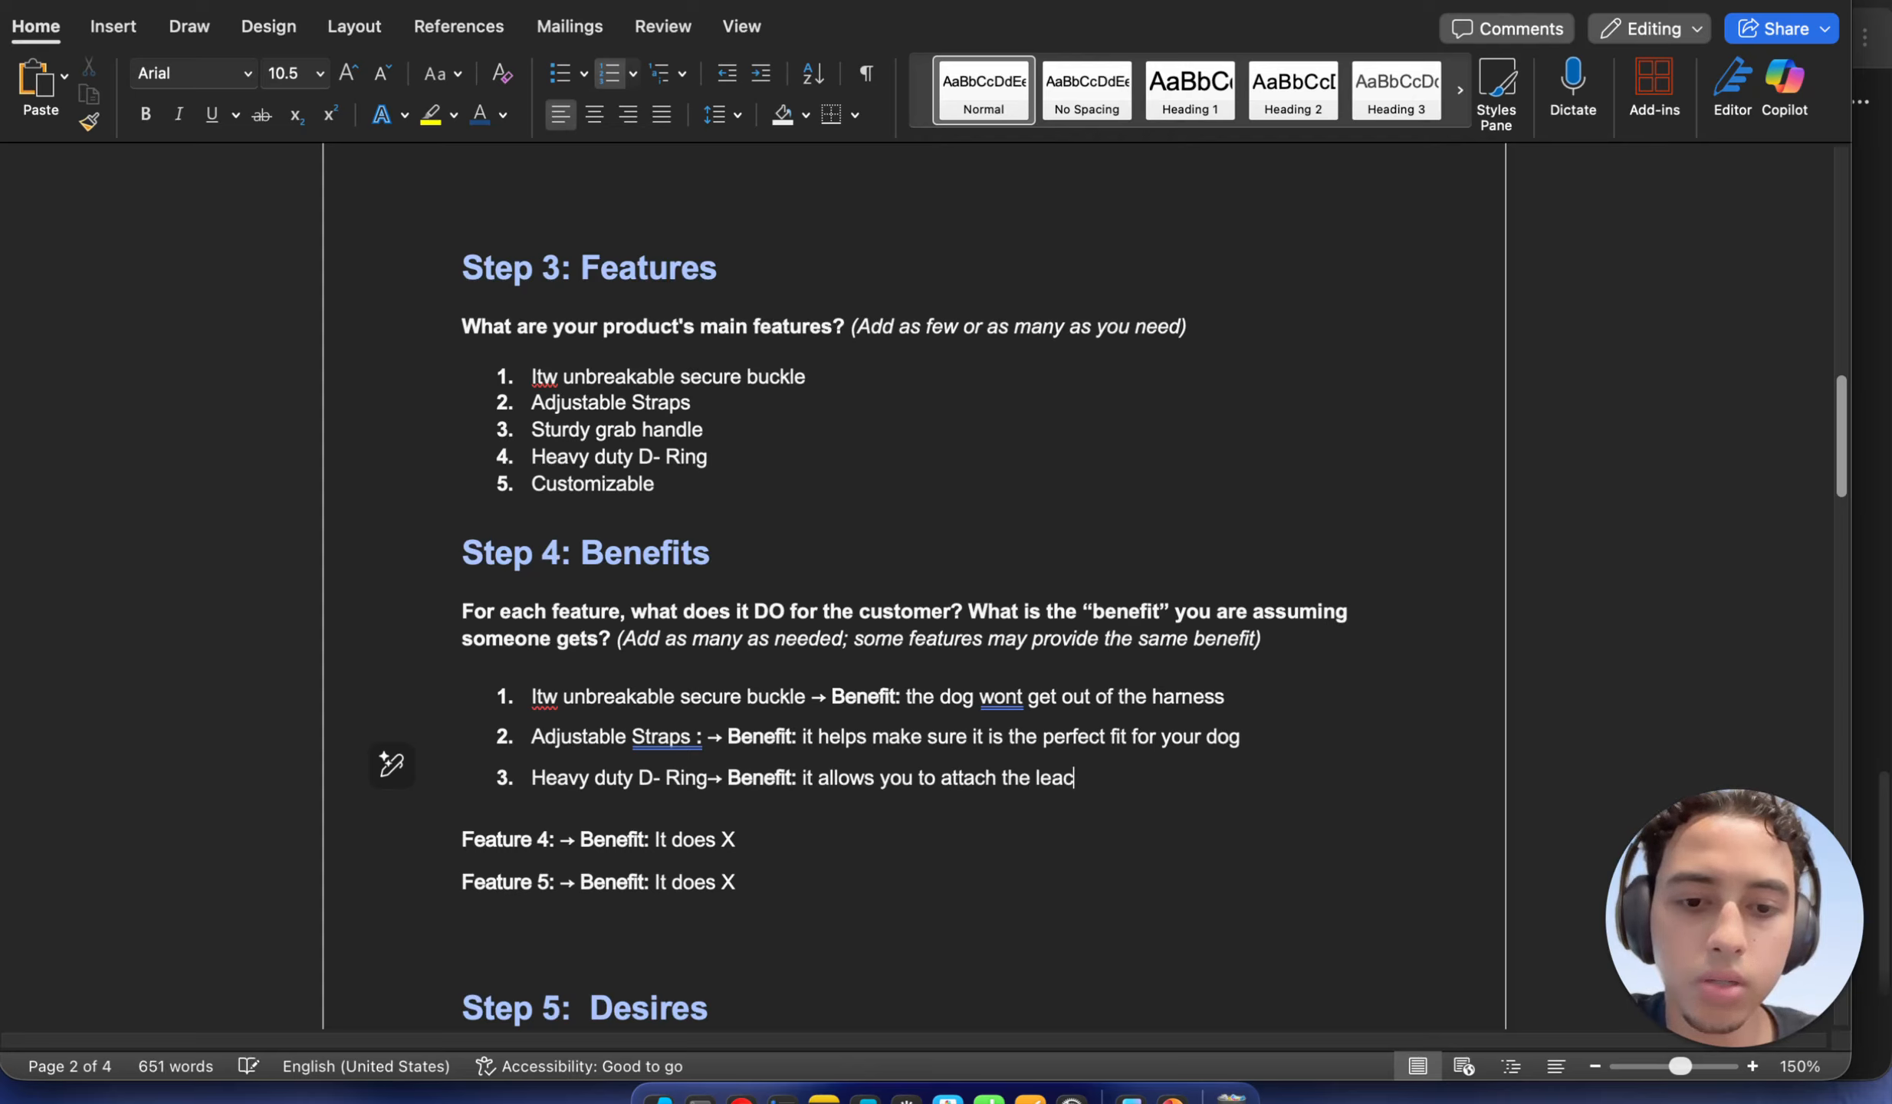
pyautogui.write('to the f')
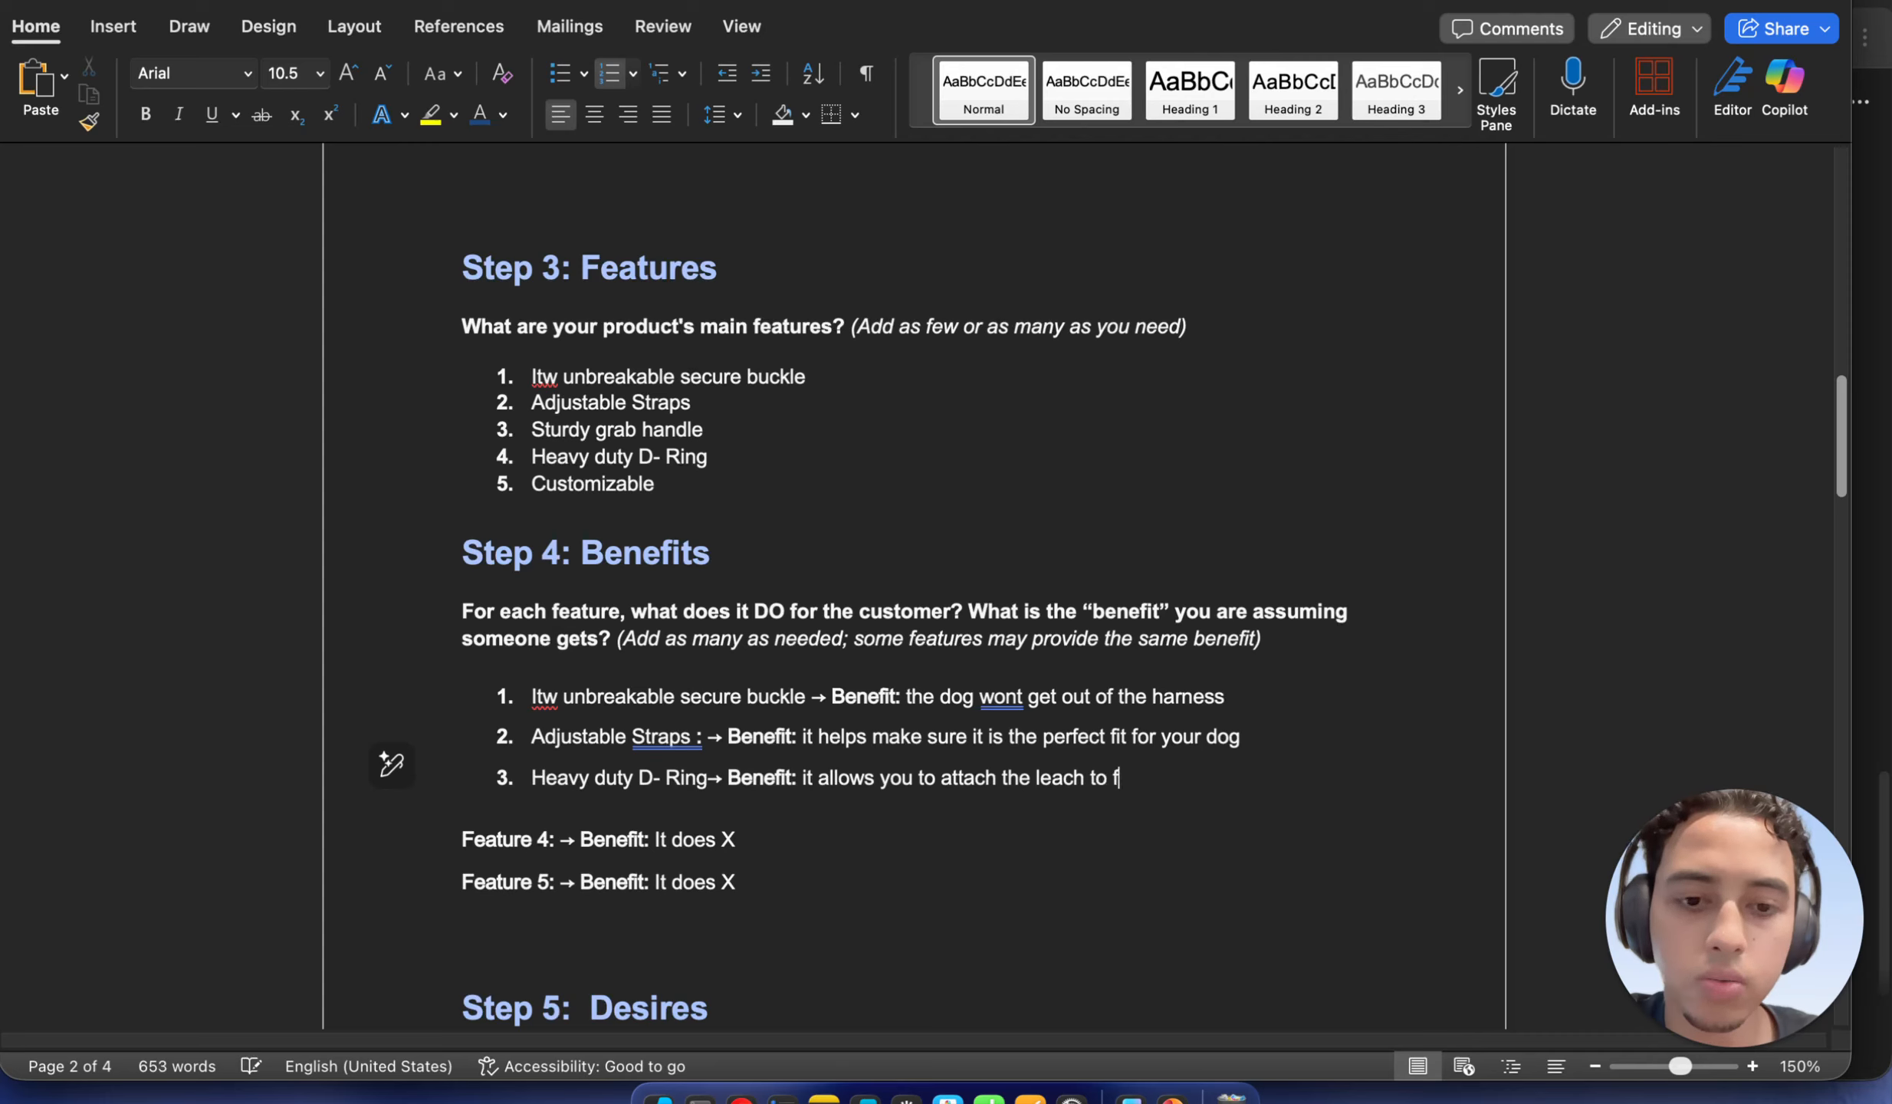
pyautogui.press('BackSpace')
pyautogui.write('the fron')
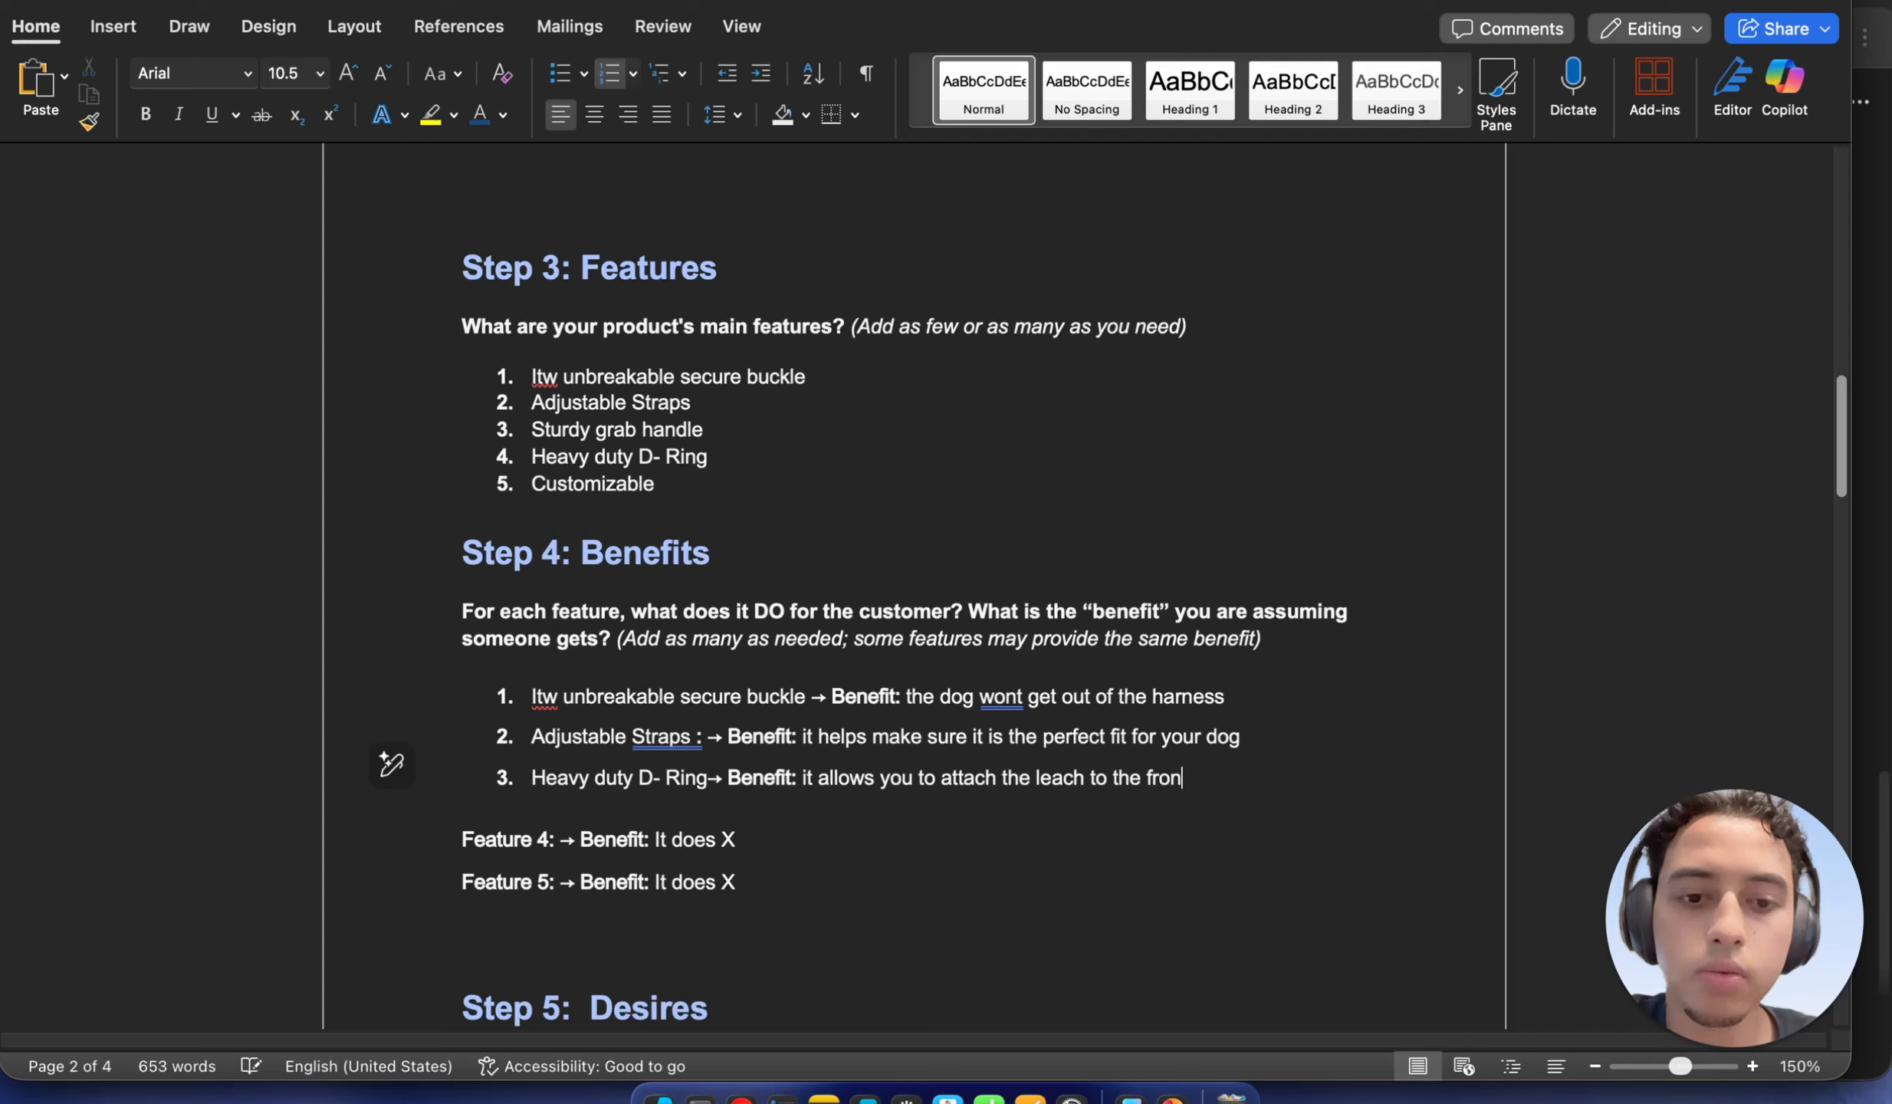
pyautogui.write('t for ')
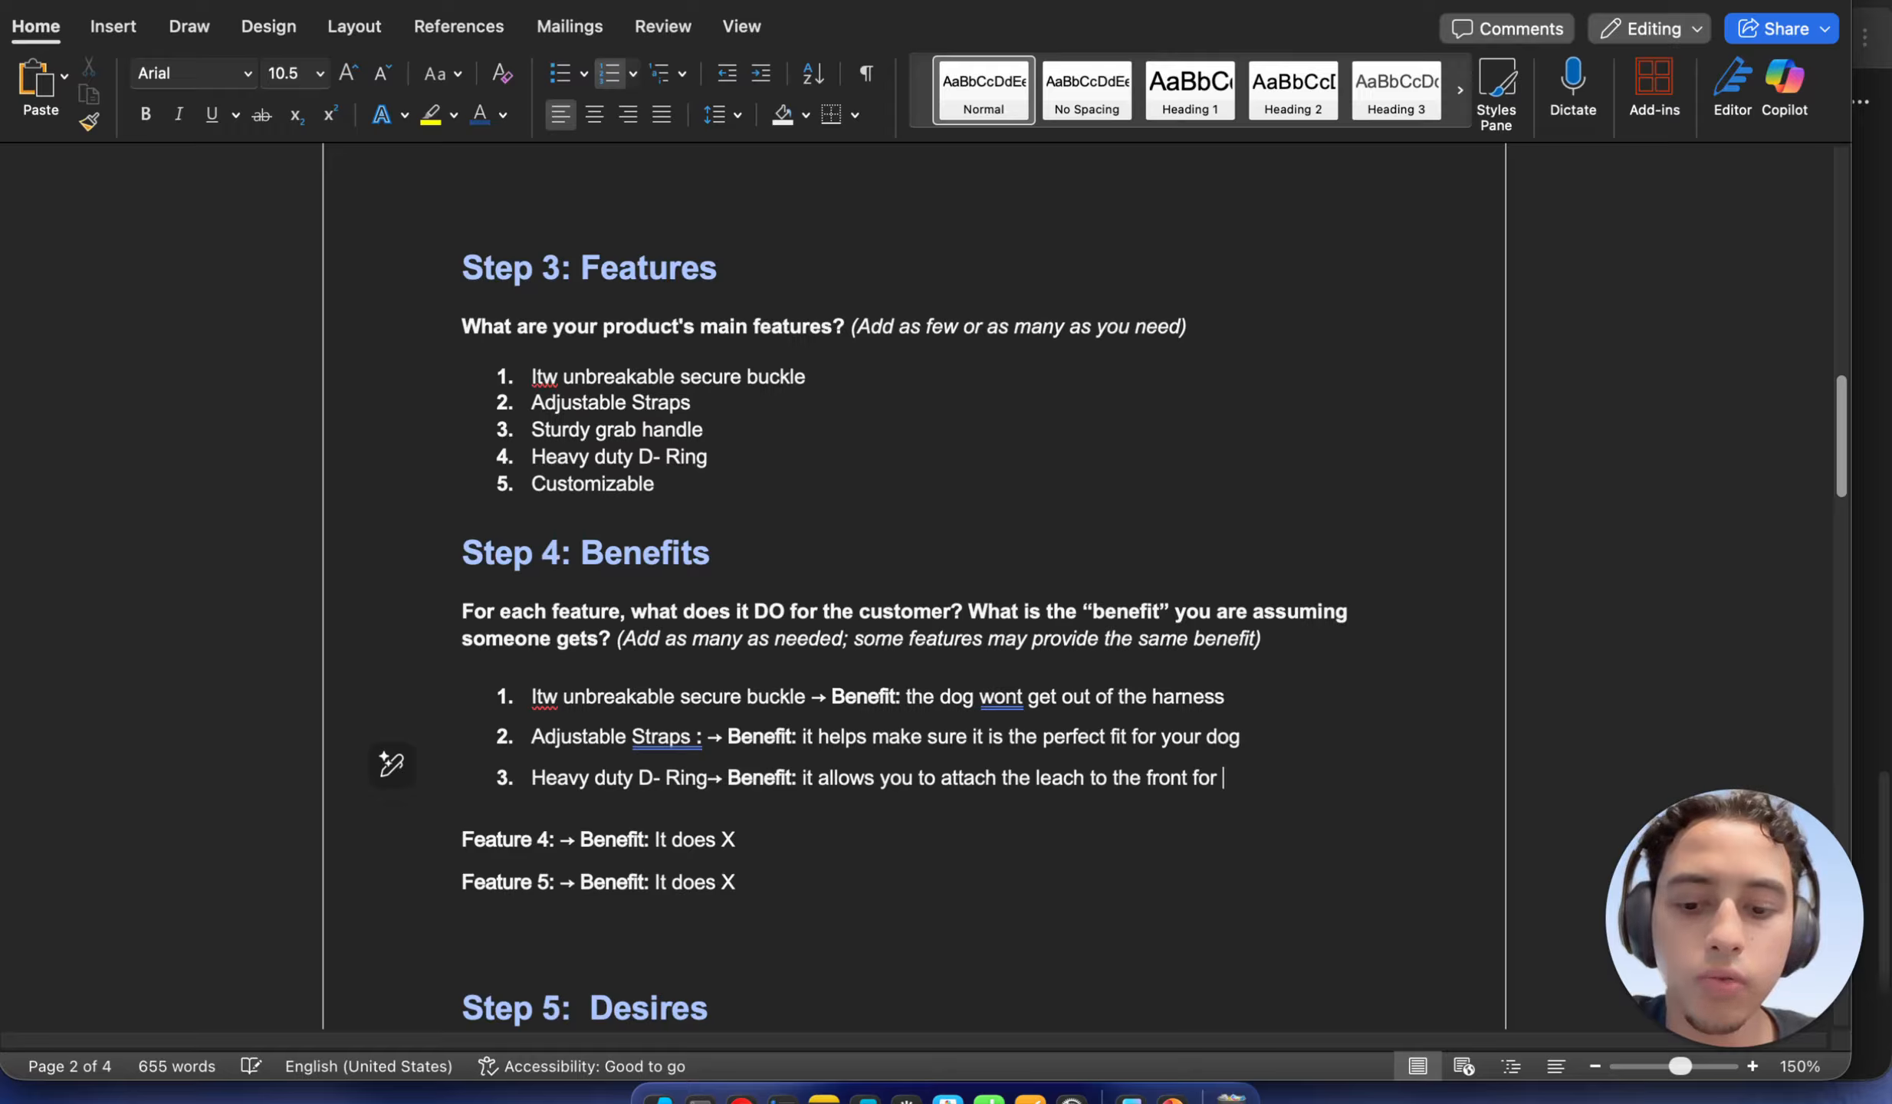
pyautogui.write('less ')
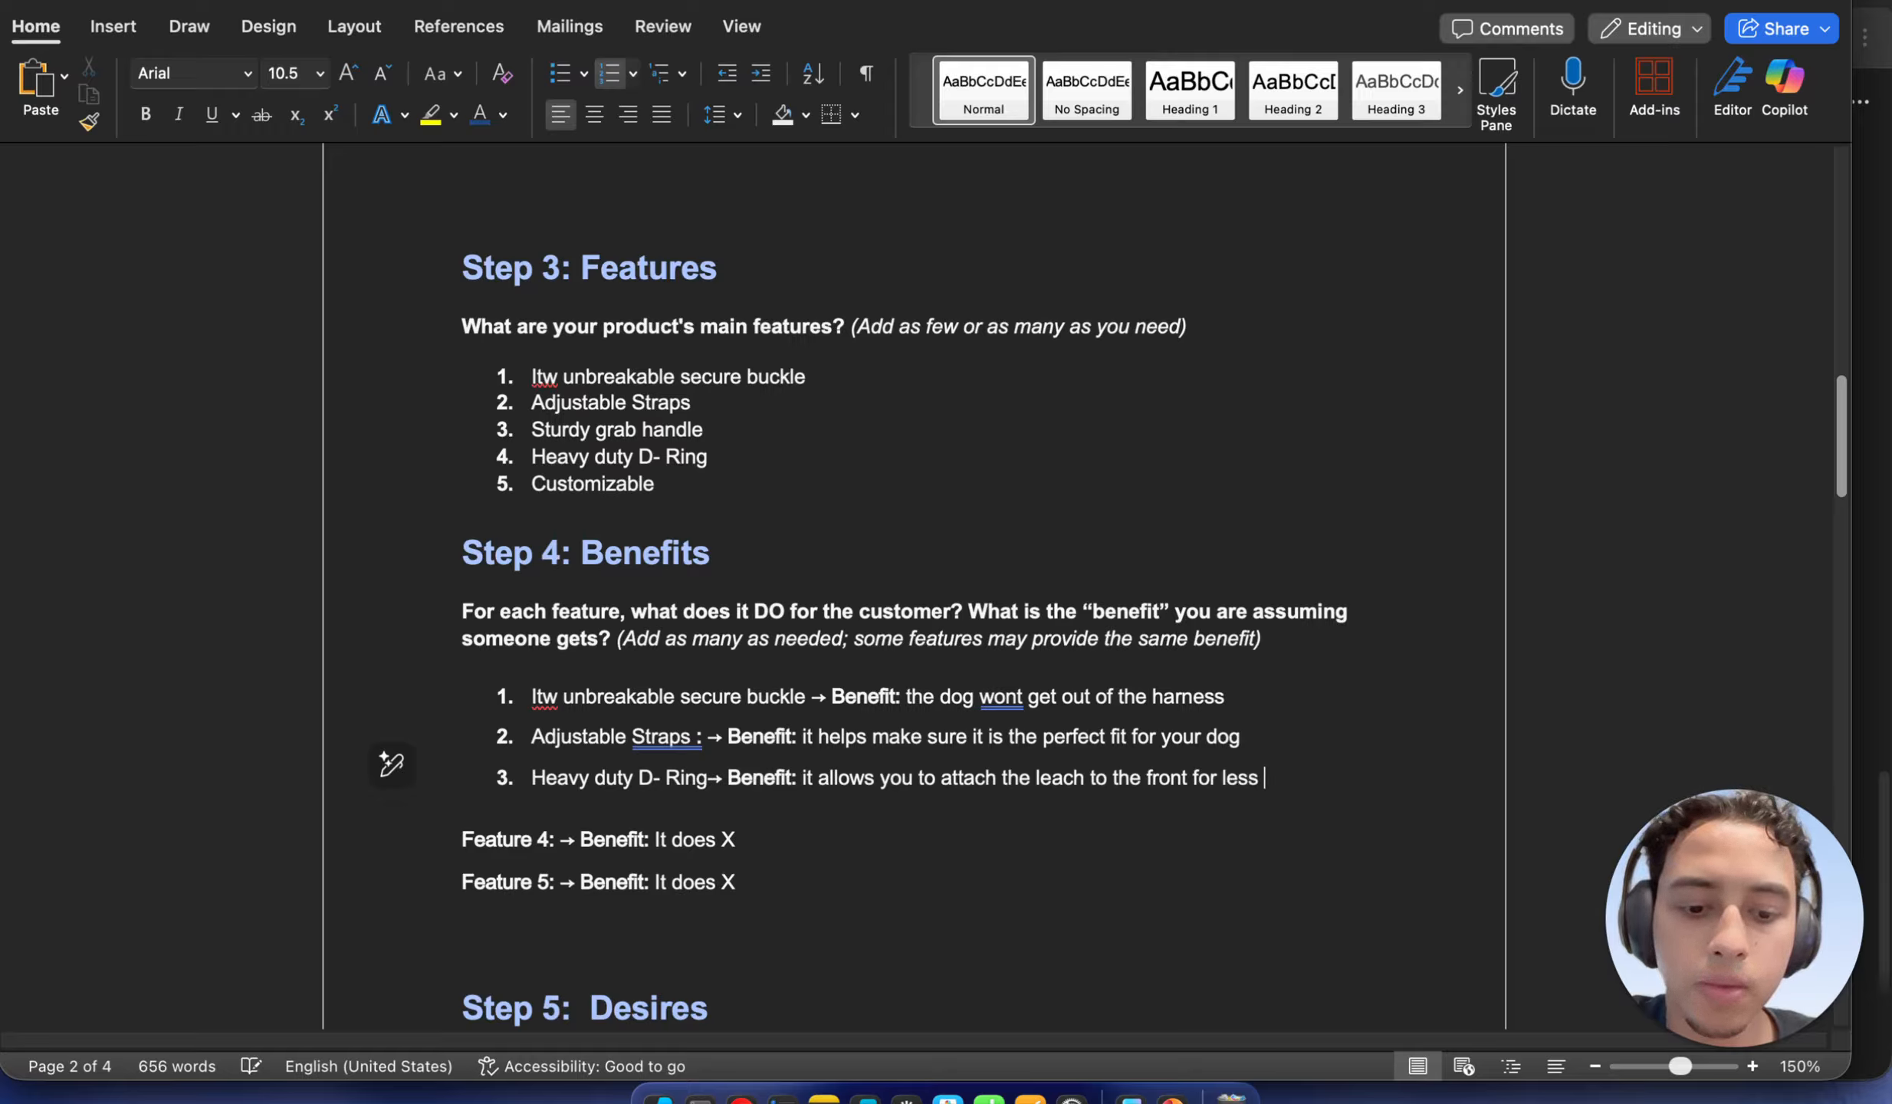
pyautogui.write('pulling')
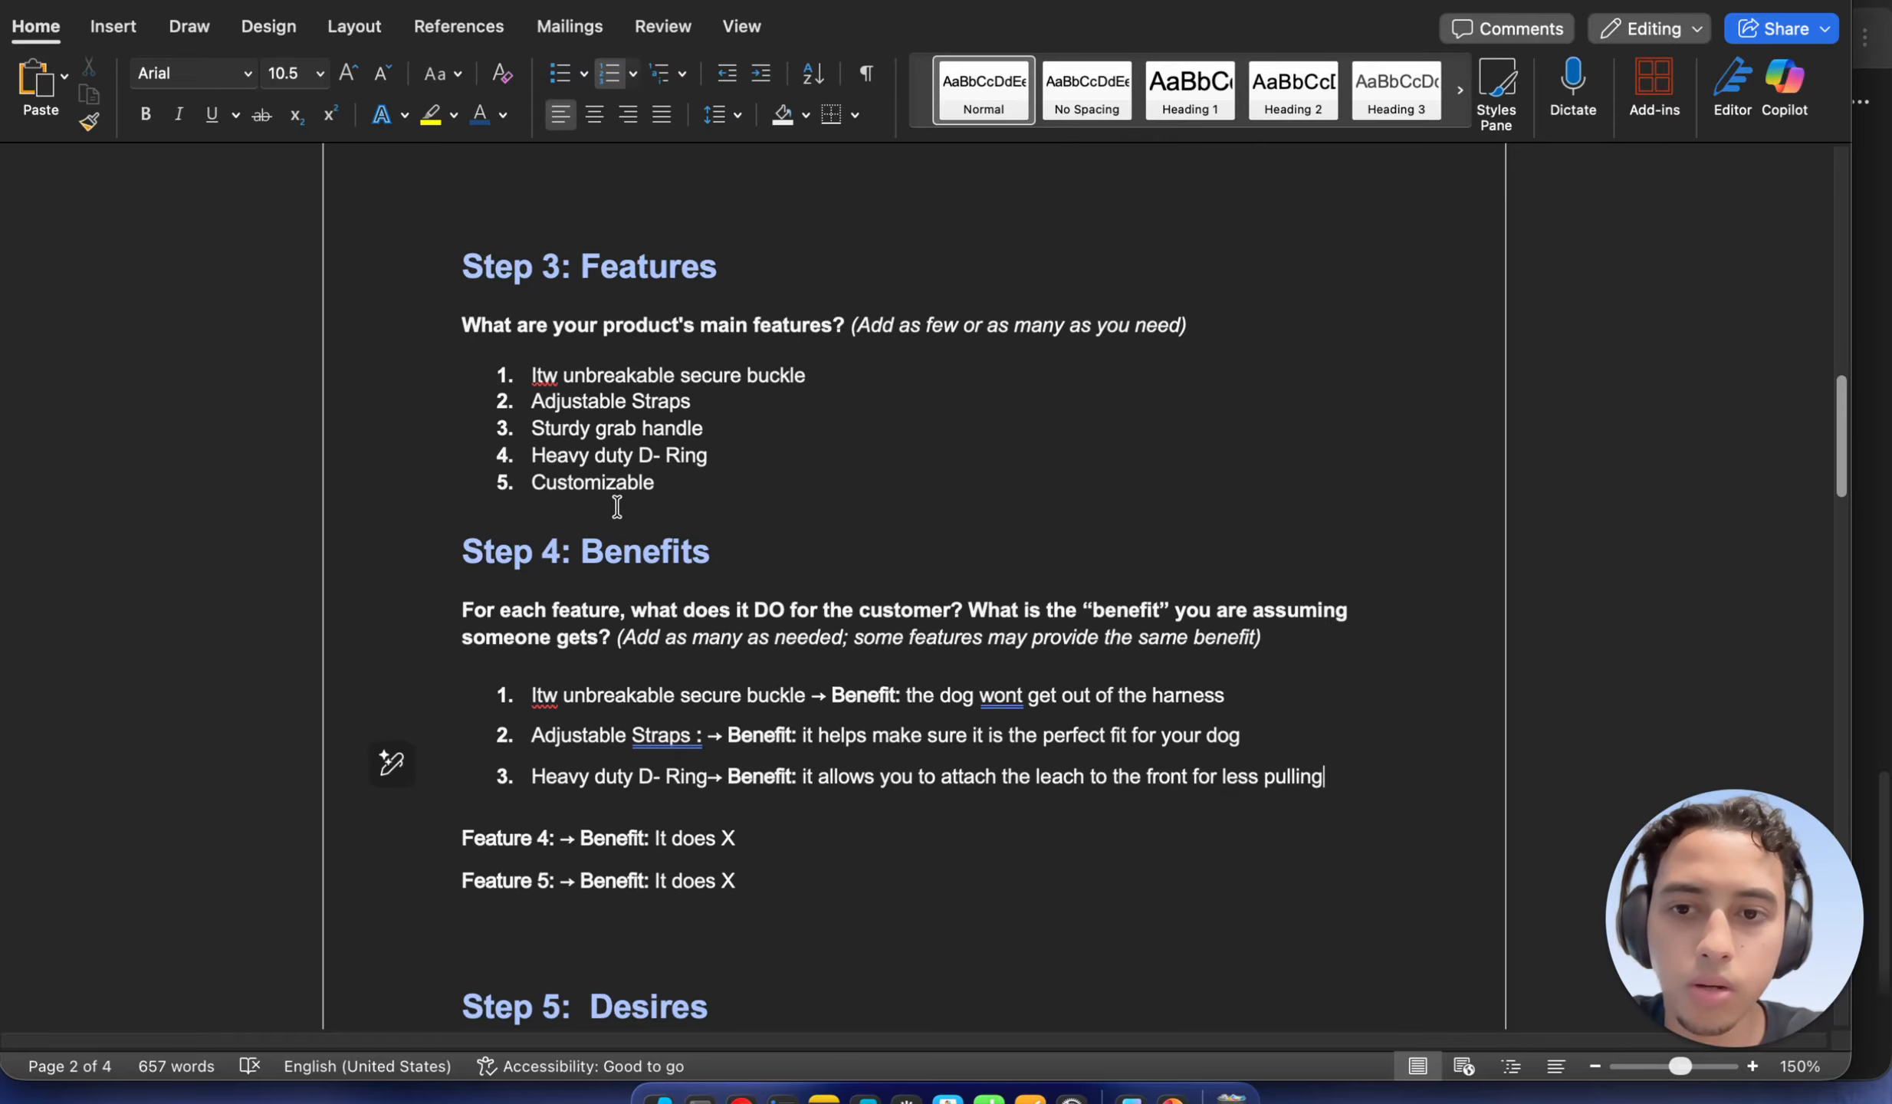
# Copy "Customizable" from the Step 3 features list
pyautogui.moveTo(655, 487); pyautogui.dragTo(538, 495)
pyautogui.click(544, 495)
pyautogui.moveTo(679, 494); pyautogui.dragTo(537, 506)
pyautogui.press('super+c')
pyautogui.rightClick(575, 505)
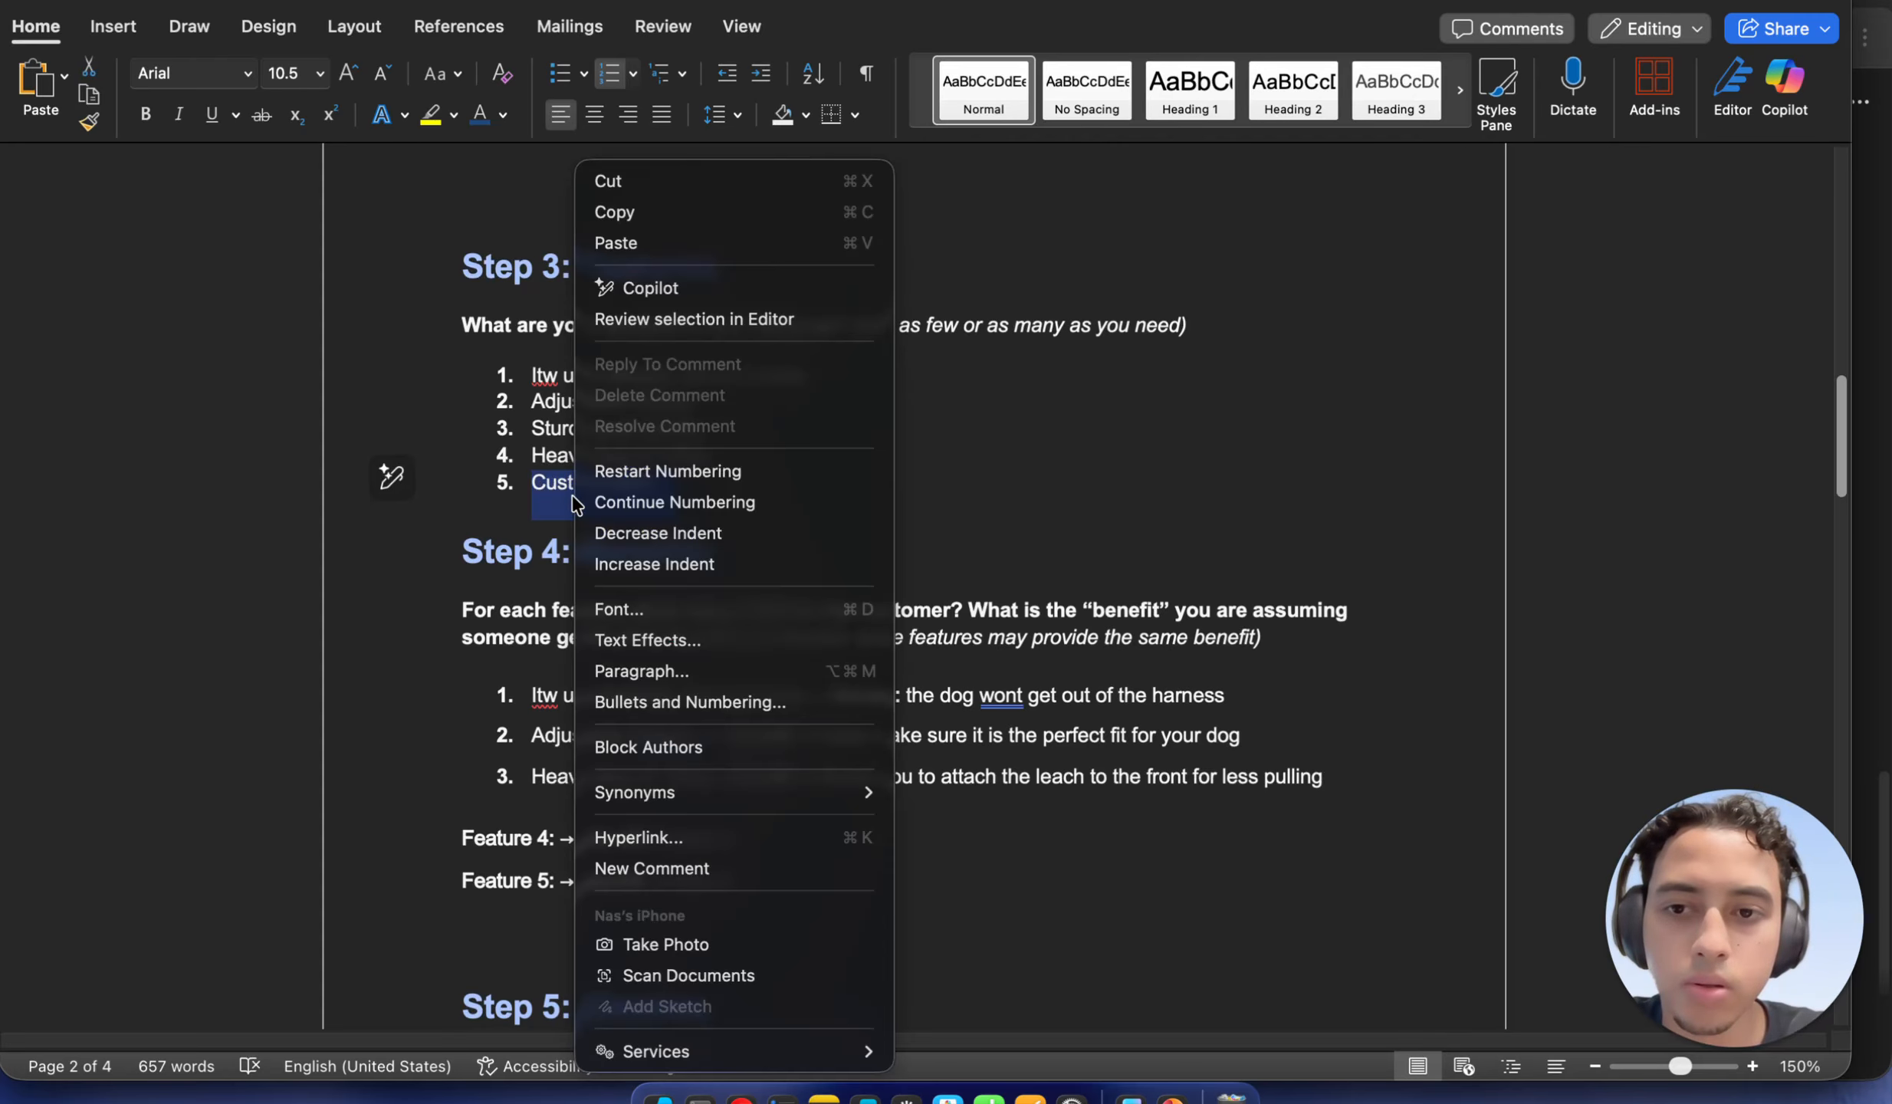
pyautogui.click(728, 213)
# Replace the "Feature 4" label under Step 4 with the copied "Customizable", joining its benefit onto the same line and clearing the "It does X" placeholder
pyautogui.click(615, 841)
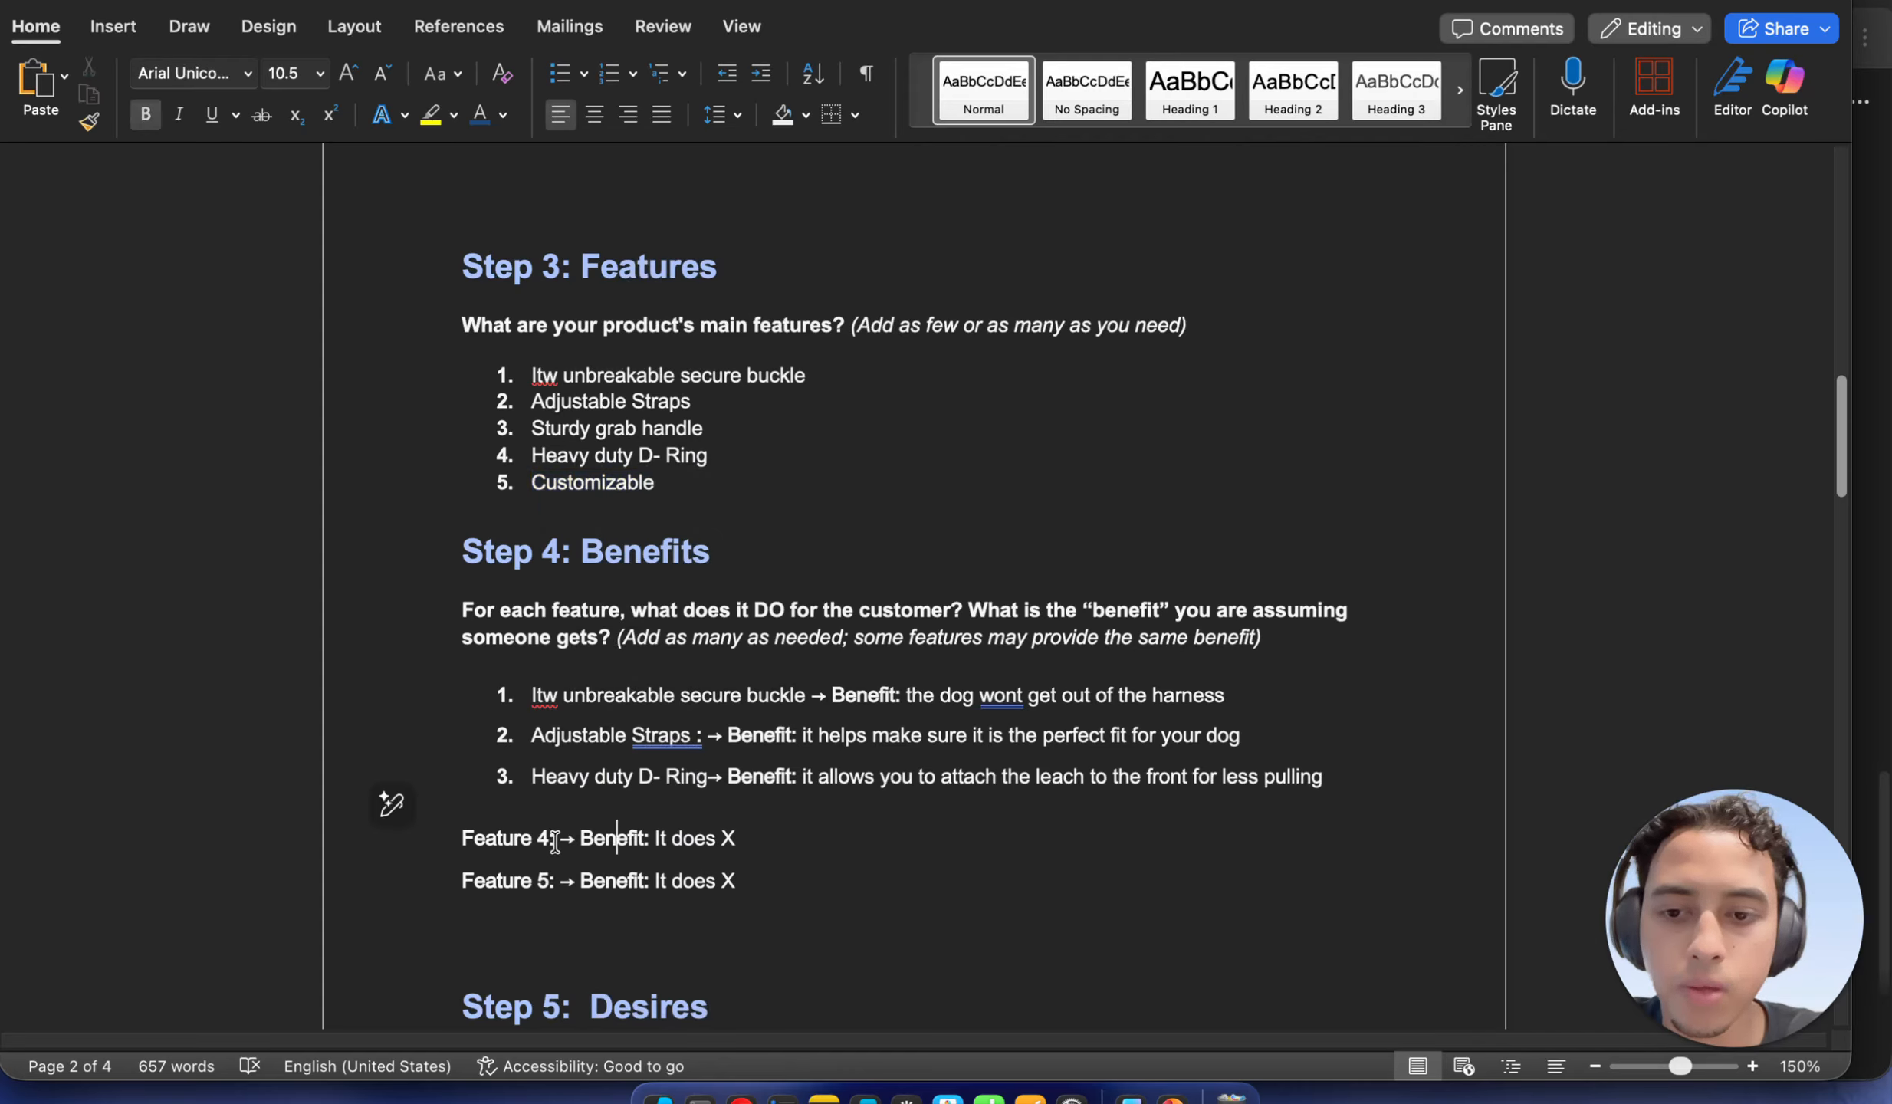
pyautogui.moveTo(558, 839); pyautogui.dragTo(525, 848)
pyautogui.rightClick(525, 845)
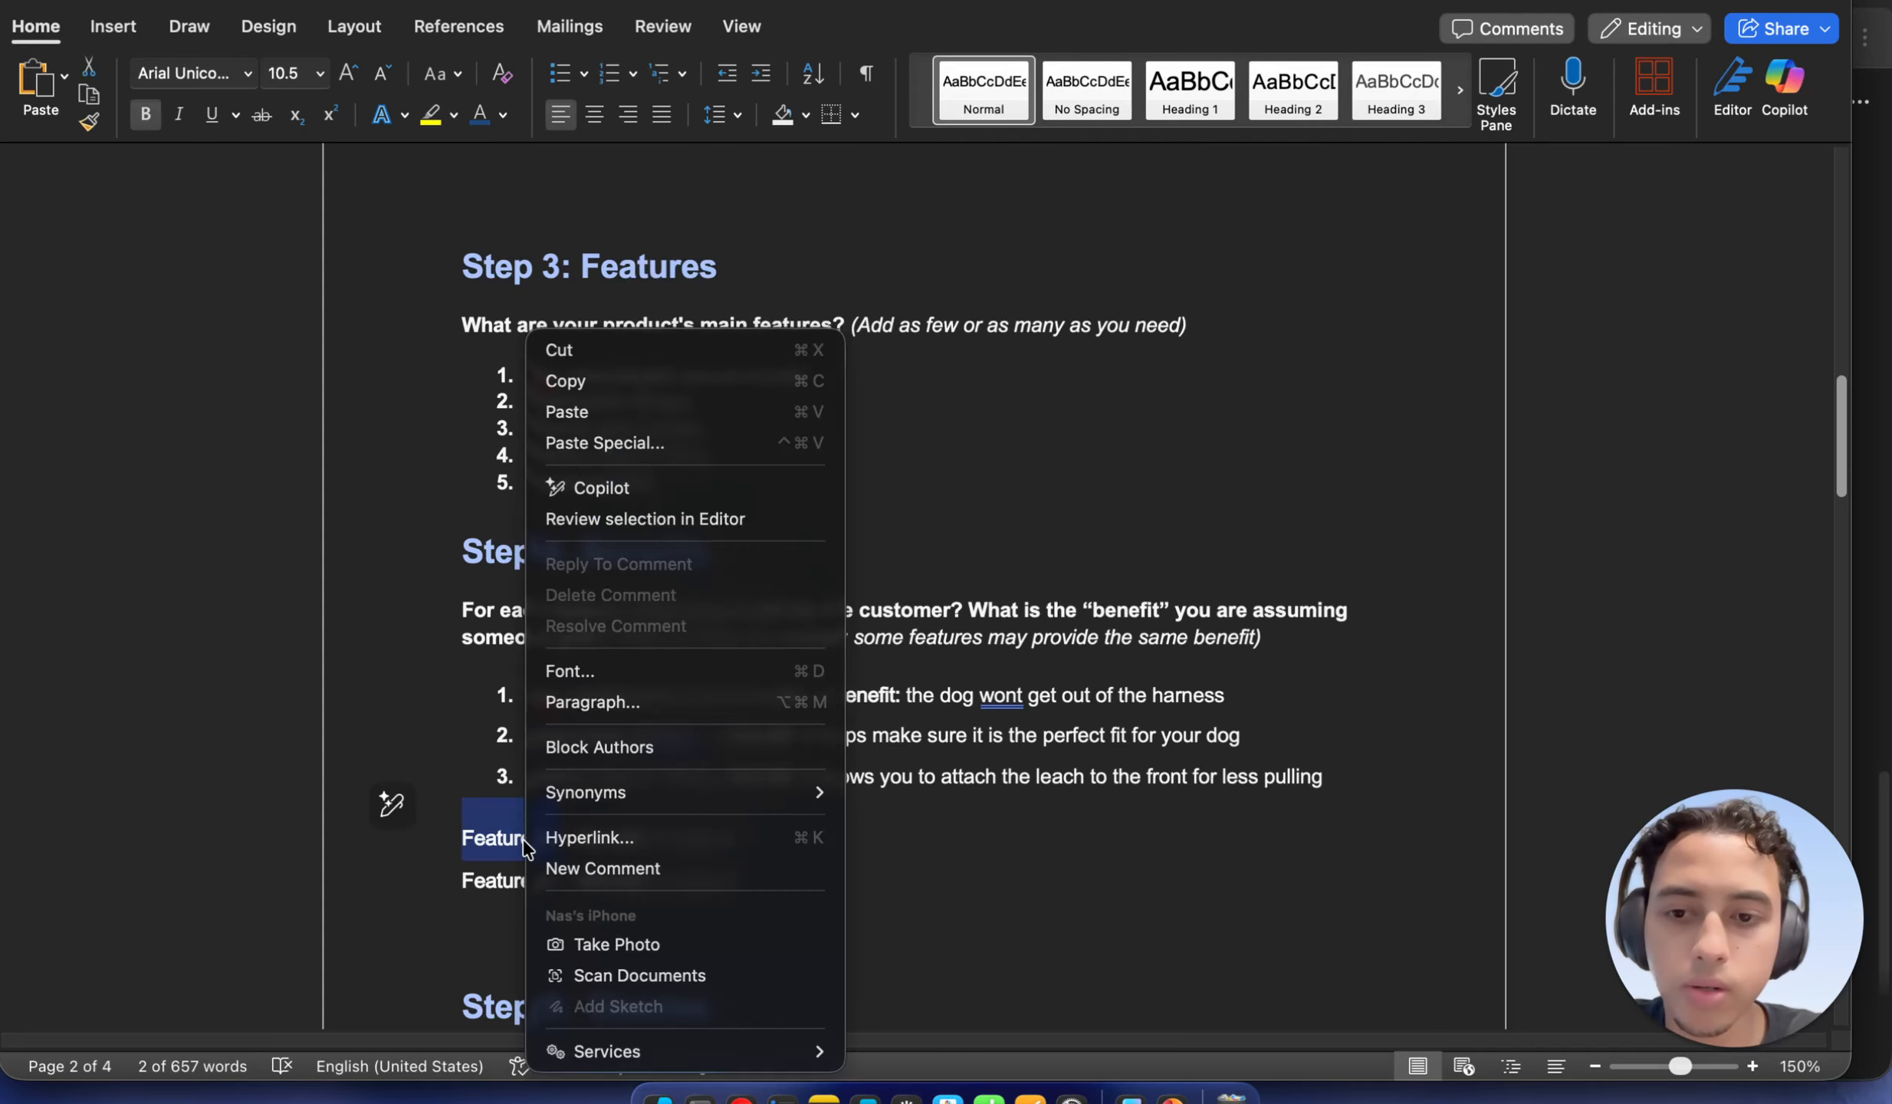
pyautogui.click(630, 423)
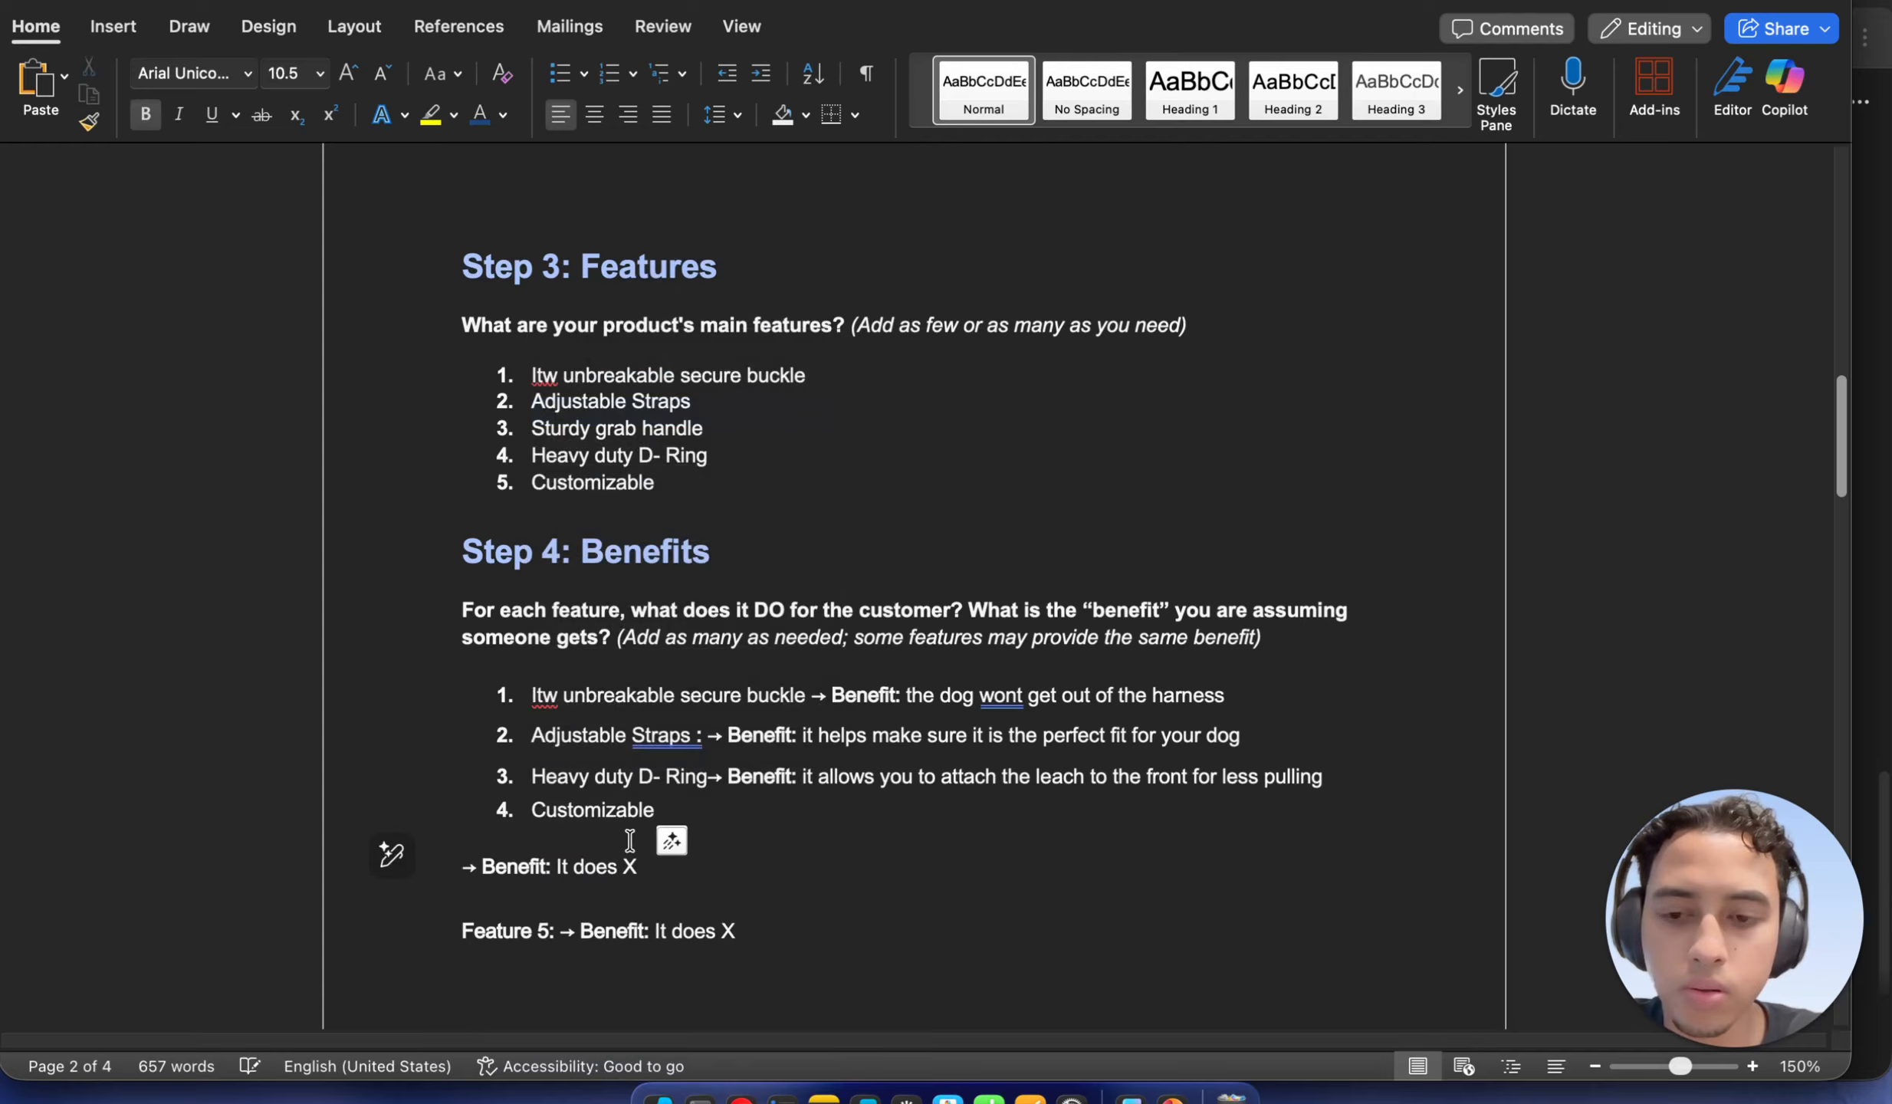
pyautogui.press('BackSpace')
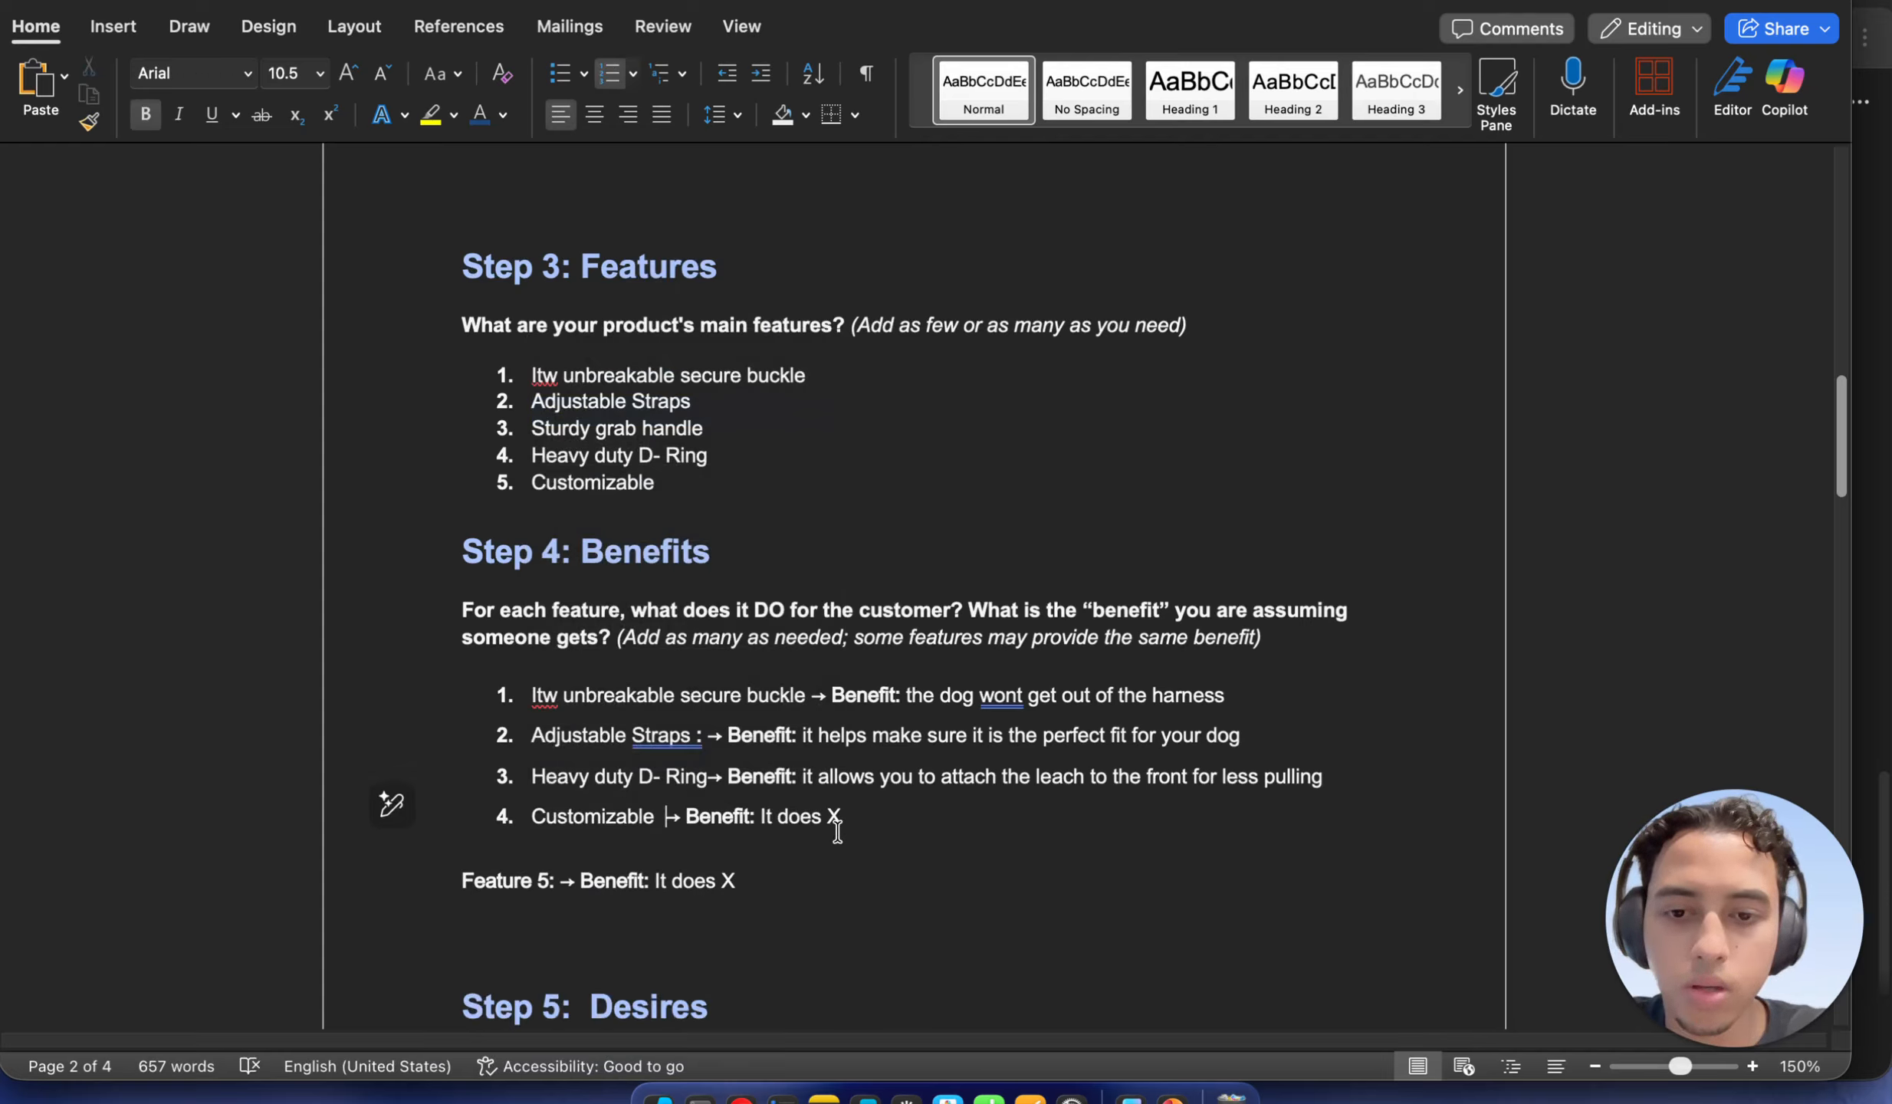
pyautogui.moveTo(841, 817); pyautogui.dragTo(767, 831)
pyautogui.press('BackSpace')
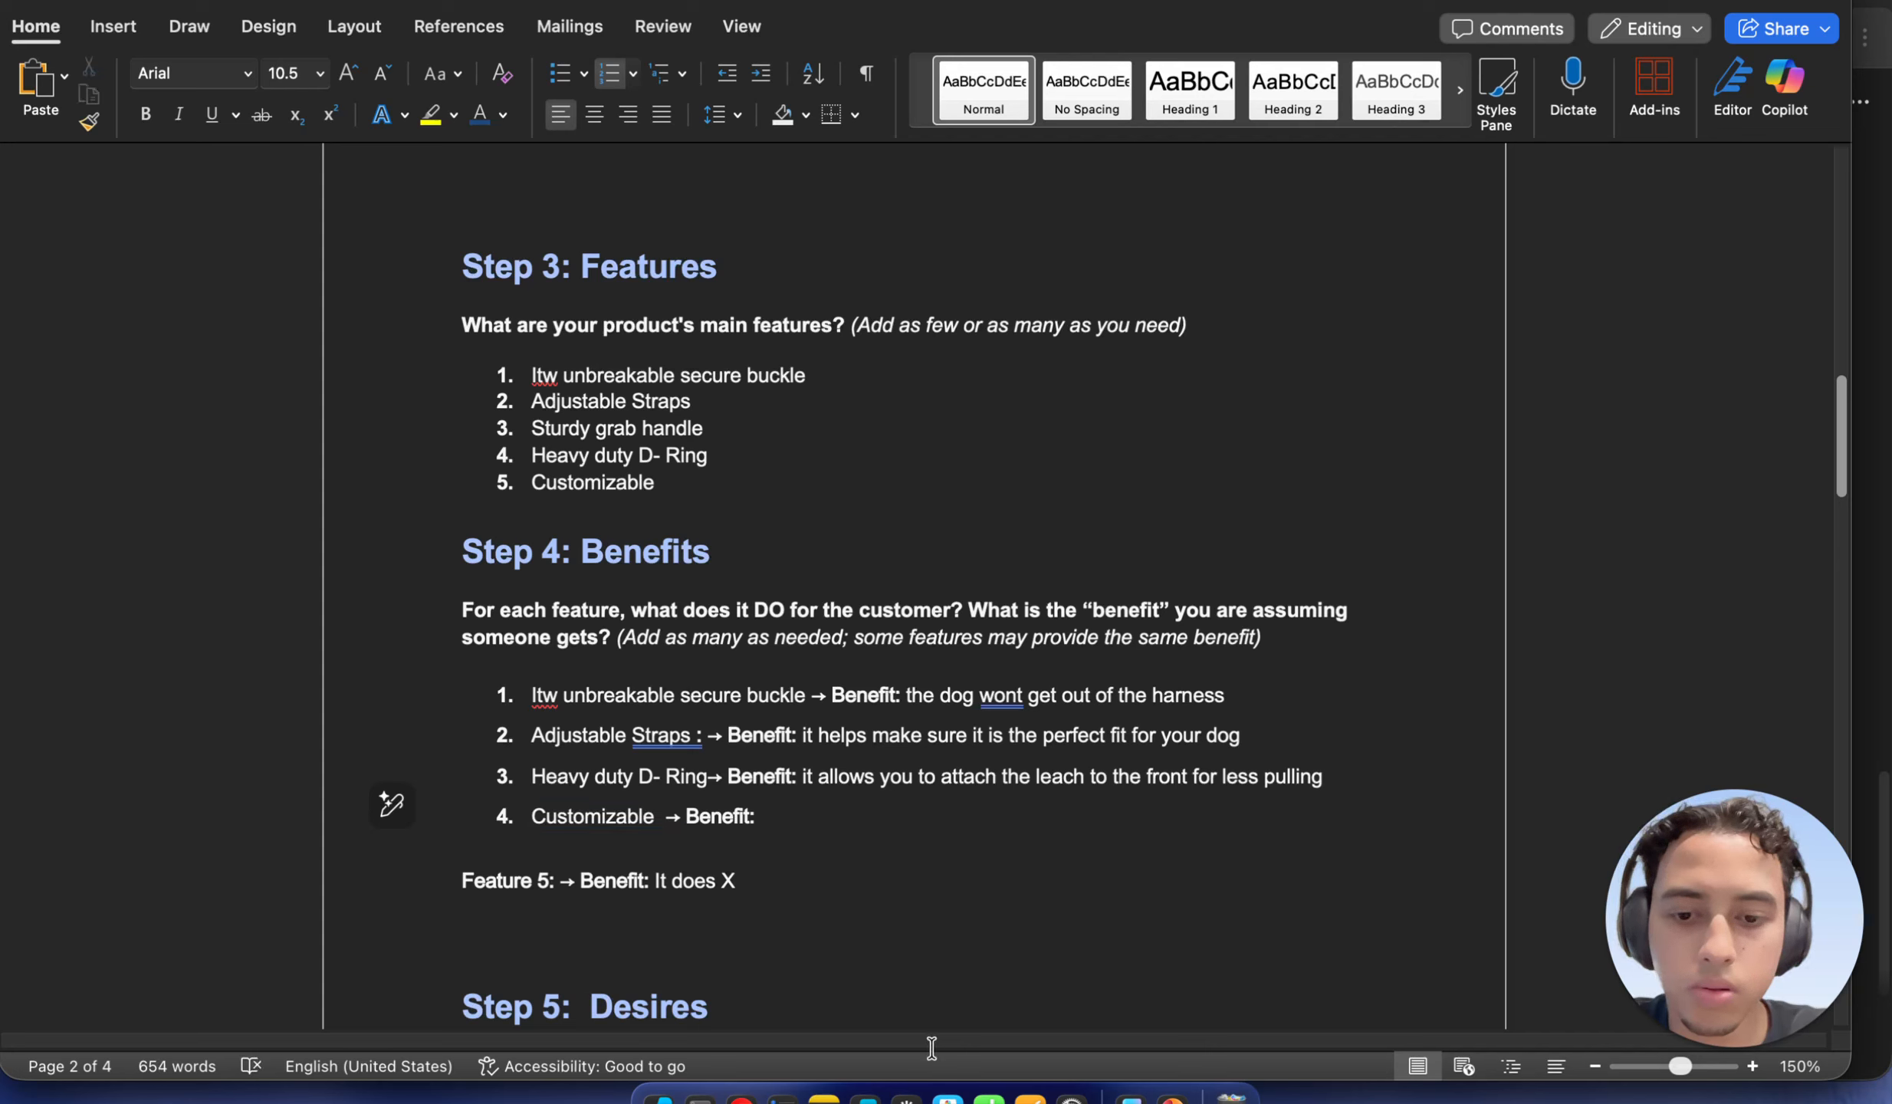
# Switch to ChatGPT in Chrome and ask "why would coustomizable name tag feature be a benifet for a dog harness"
pyautogui.click(741, 1098)
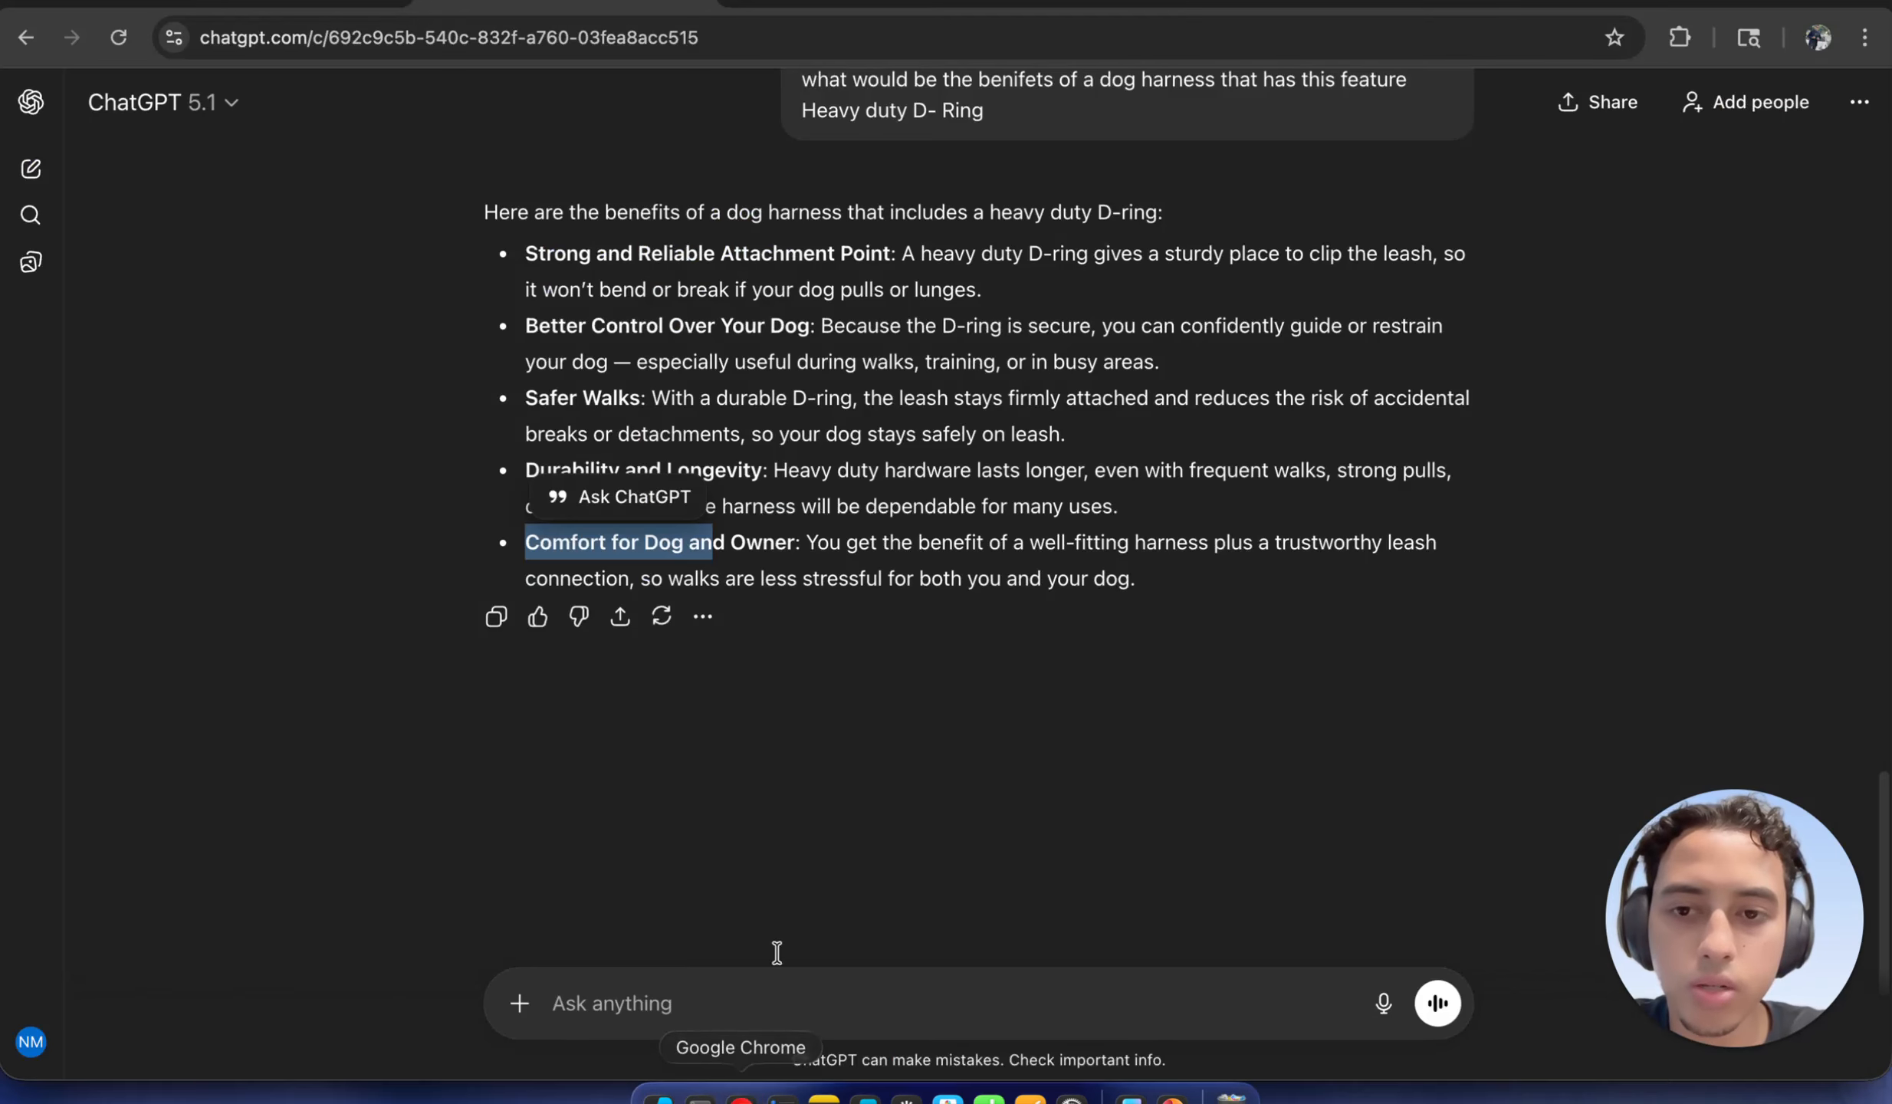
pyautogui.click(888, 754)
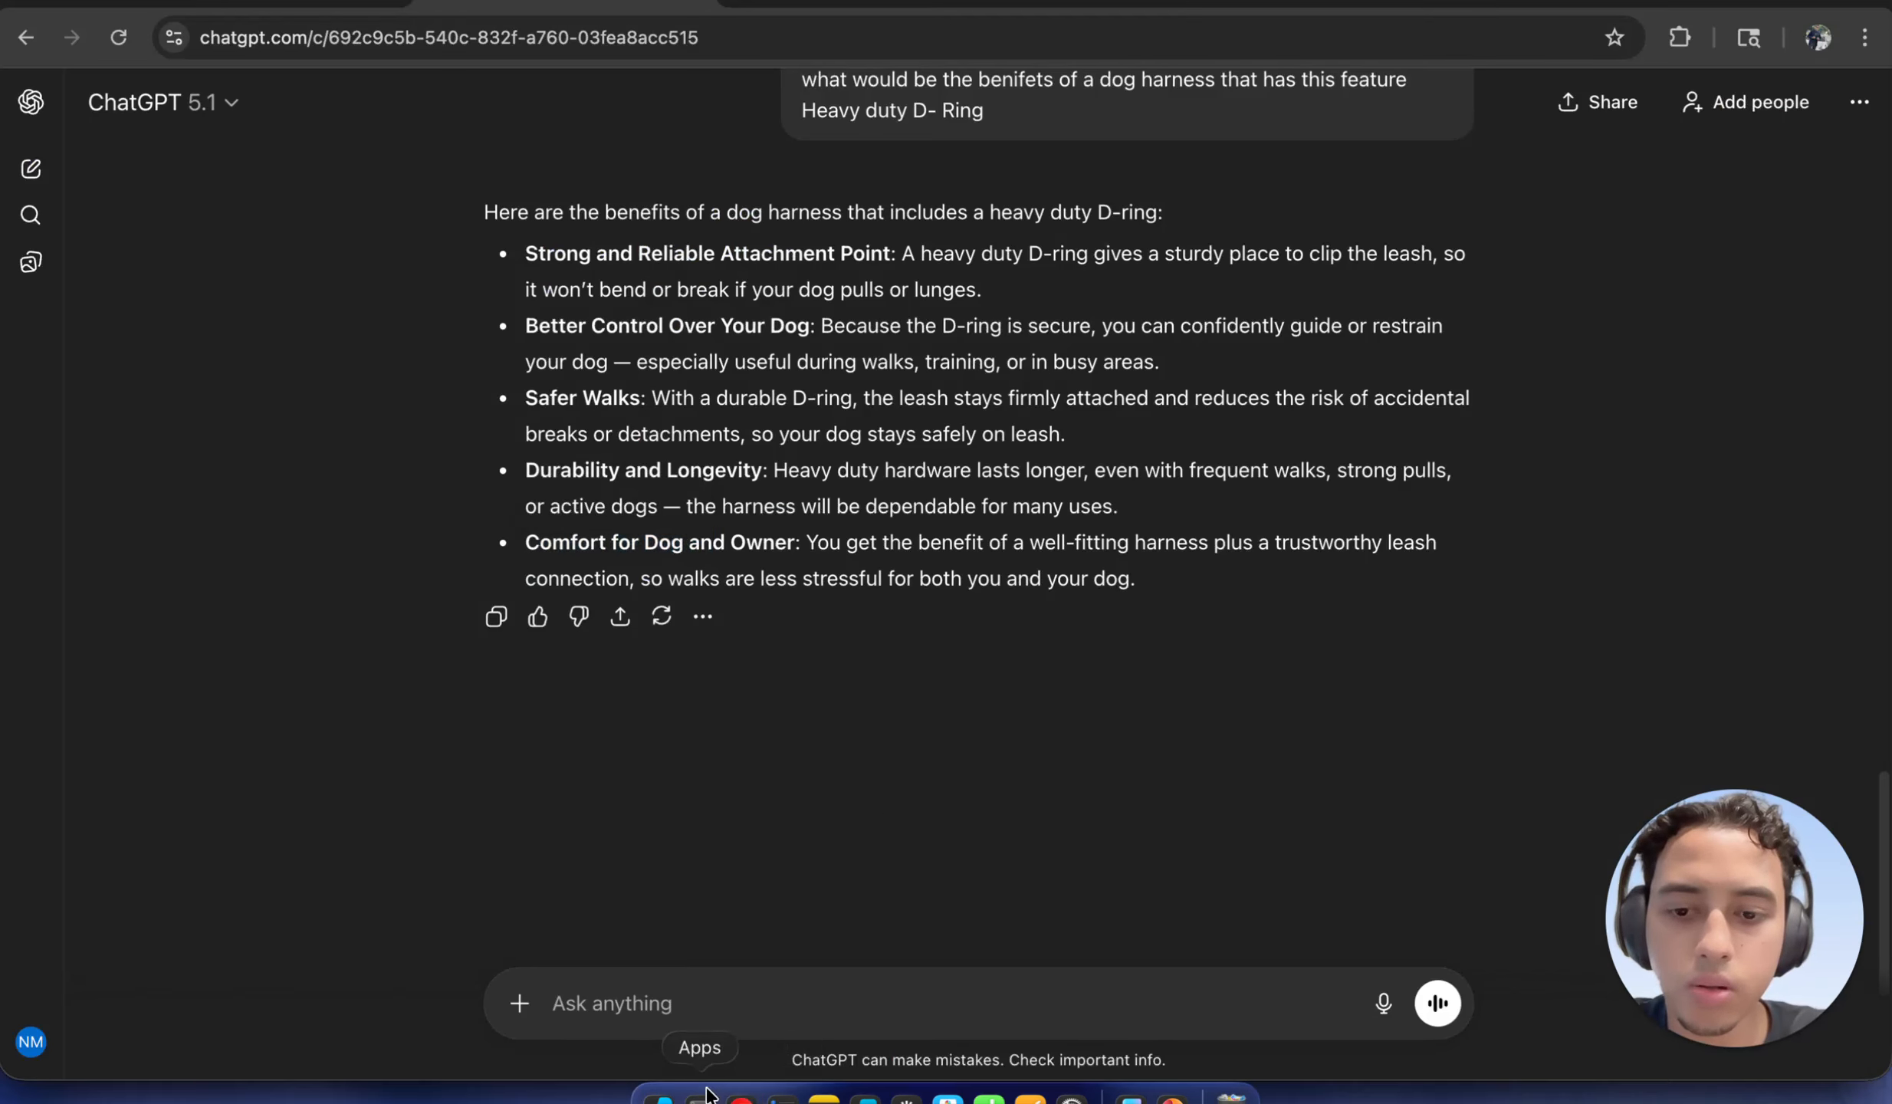
pyautogui.click(782, 990)
pyautogui.write('why would c')
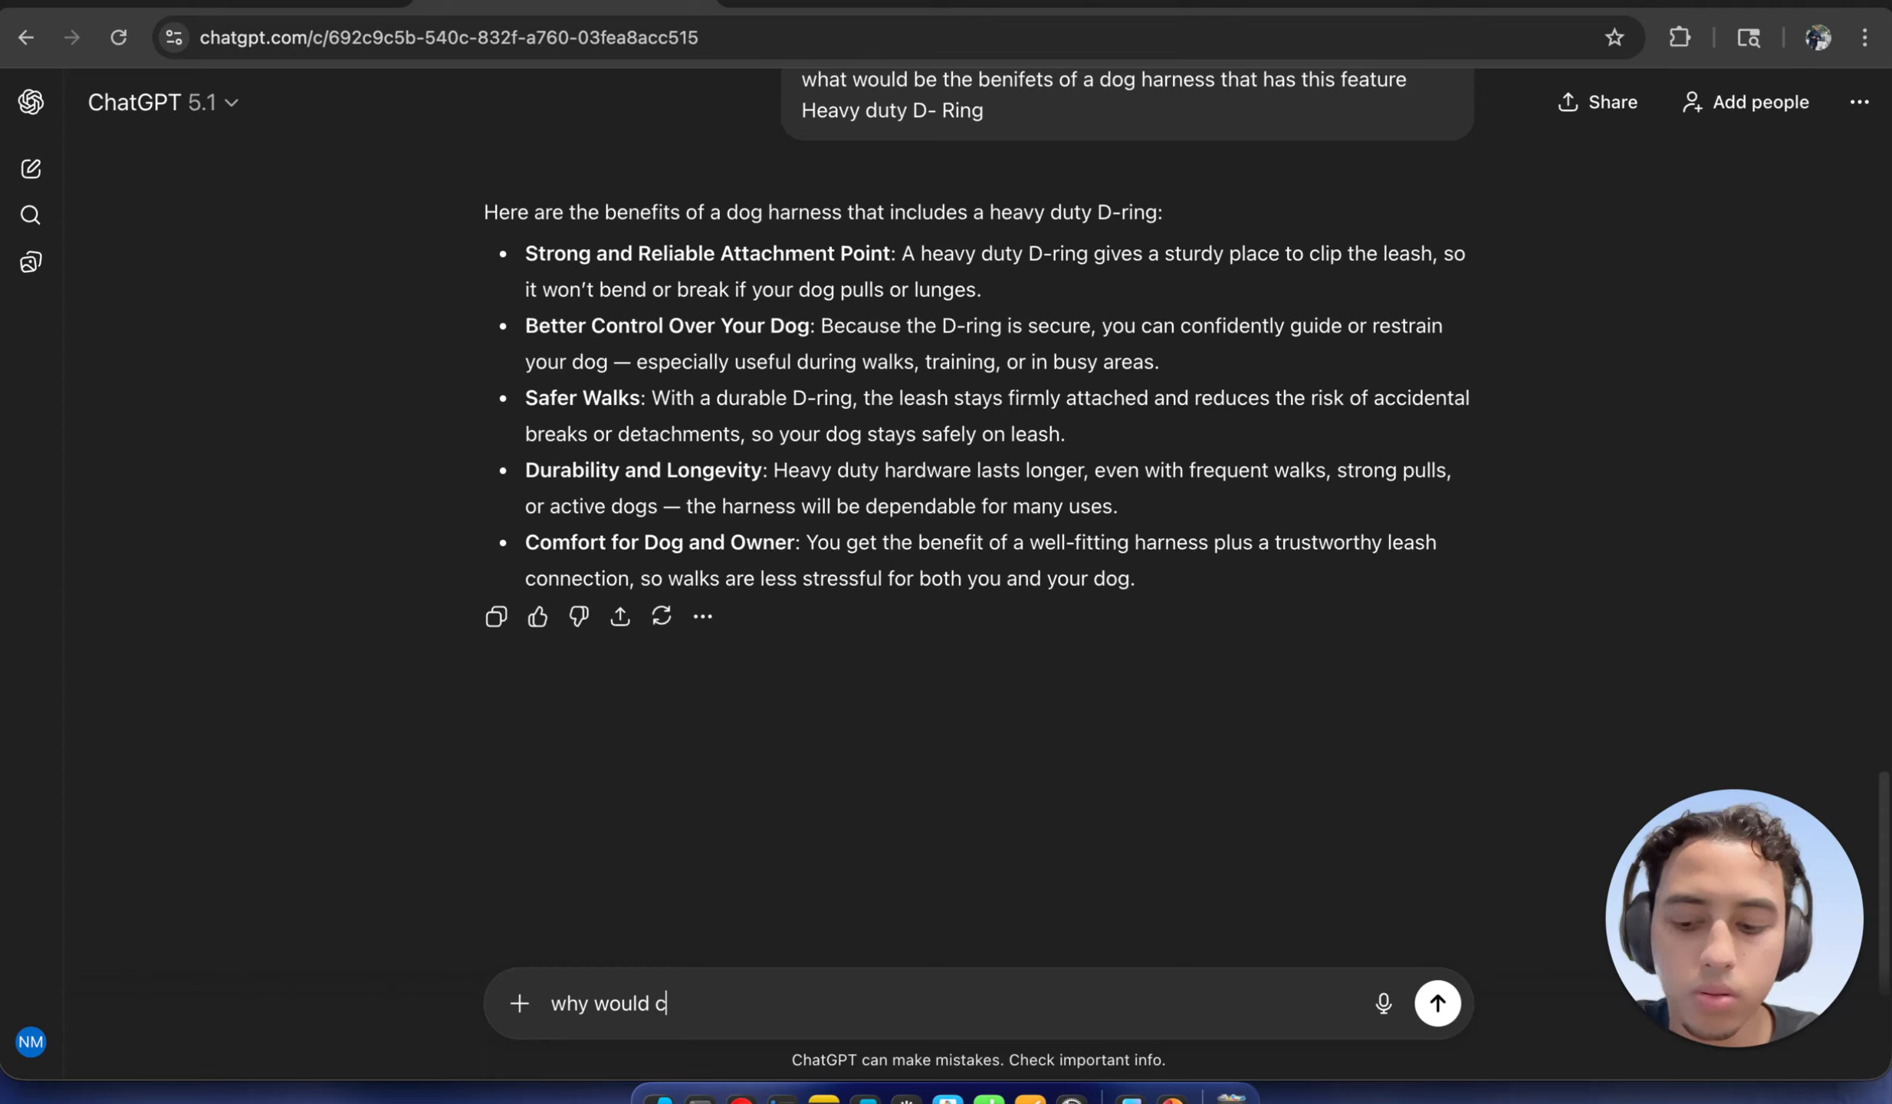
pyautogui.write('ousto')
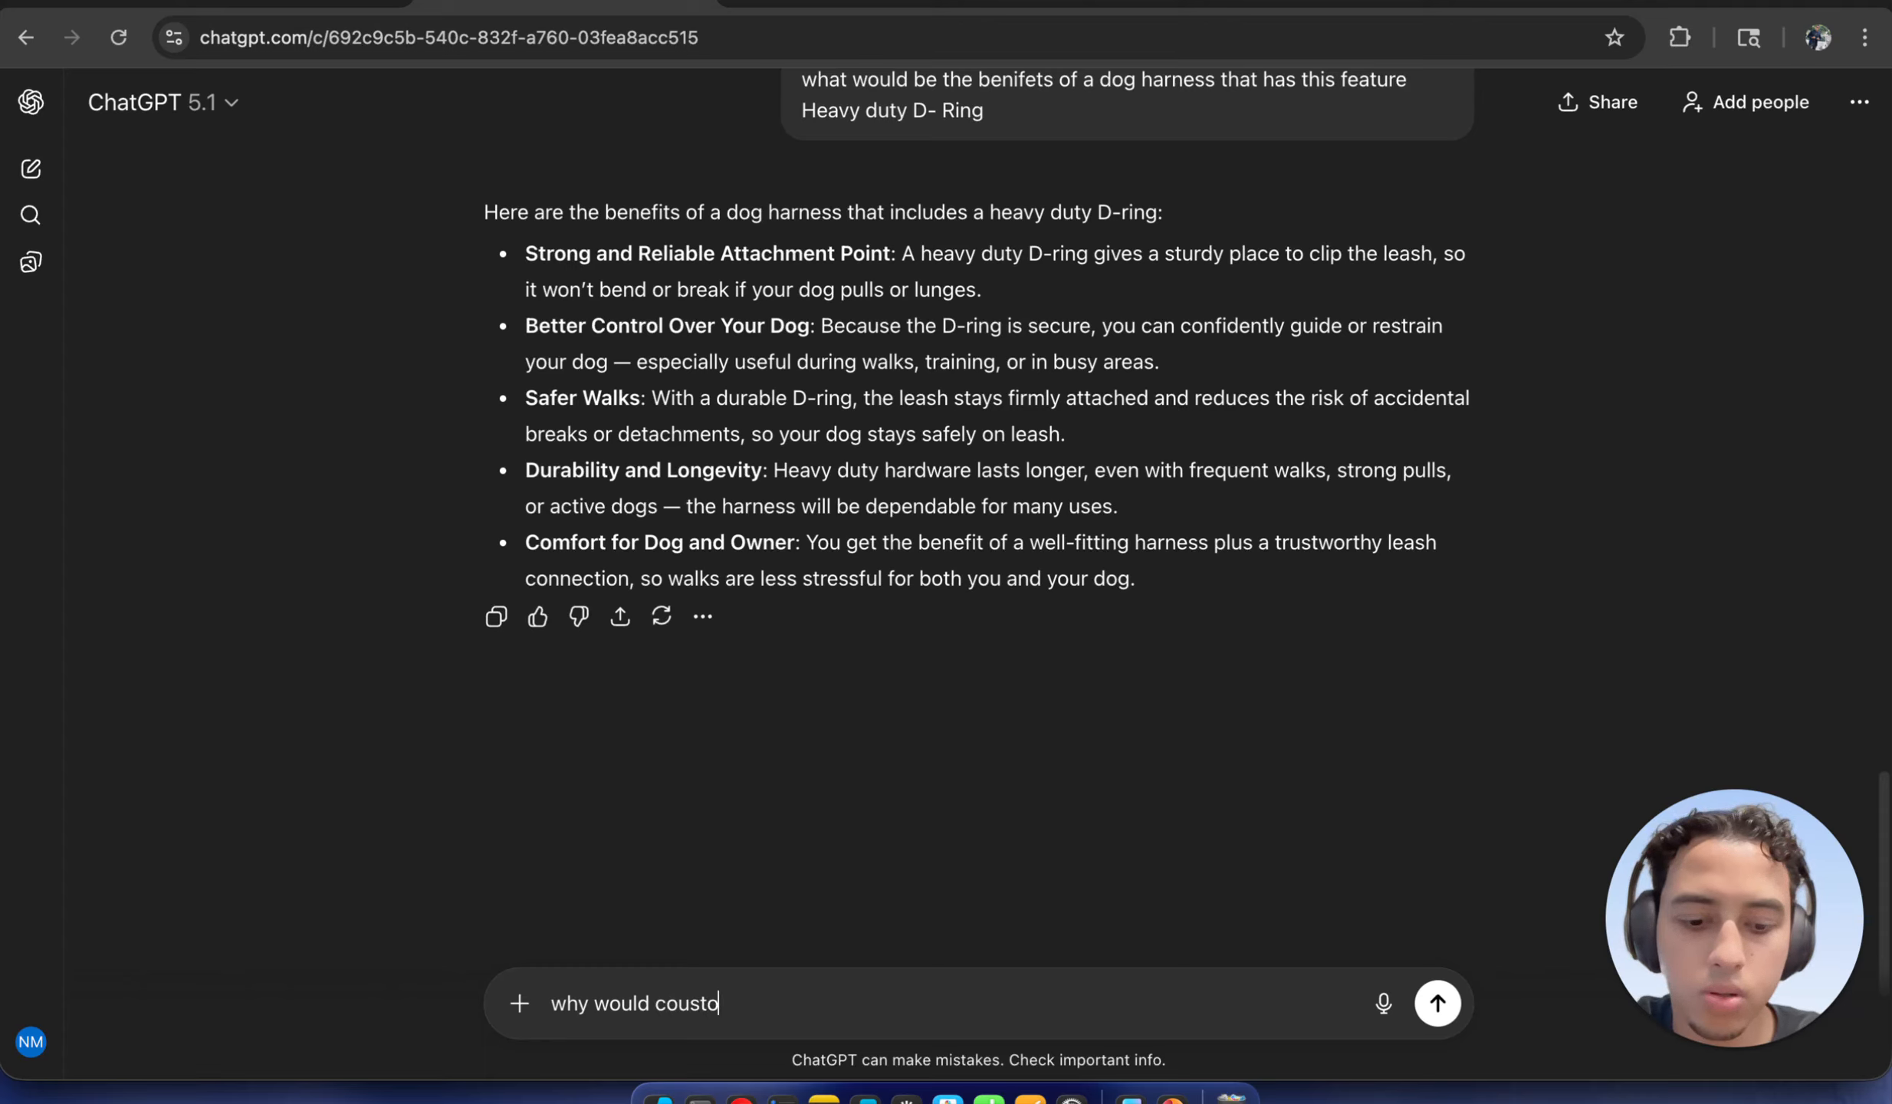
pyautogui.write('mizable nam')
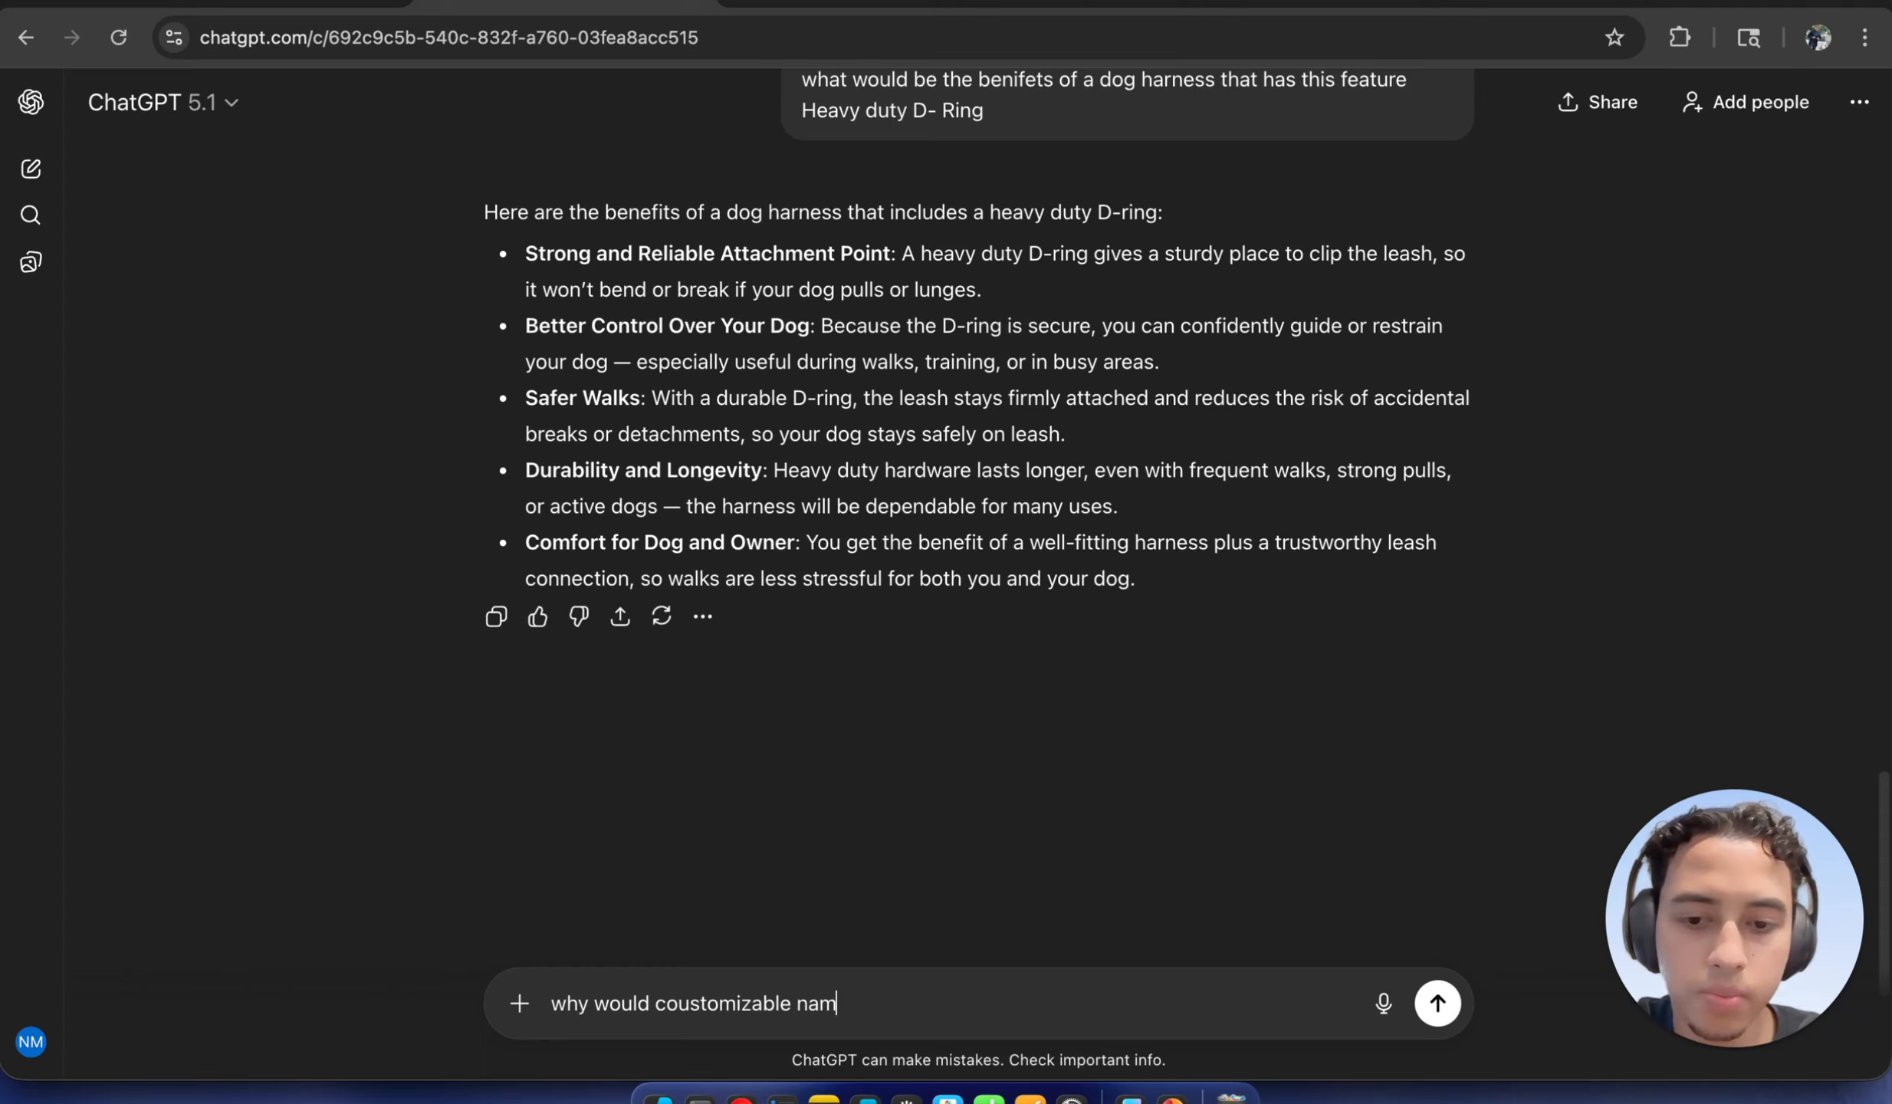
pyautogui.write('e tag')
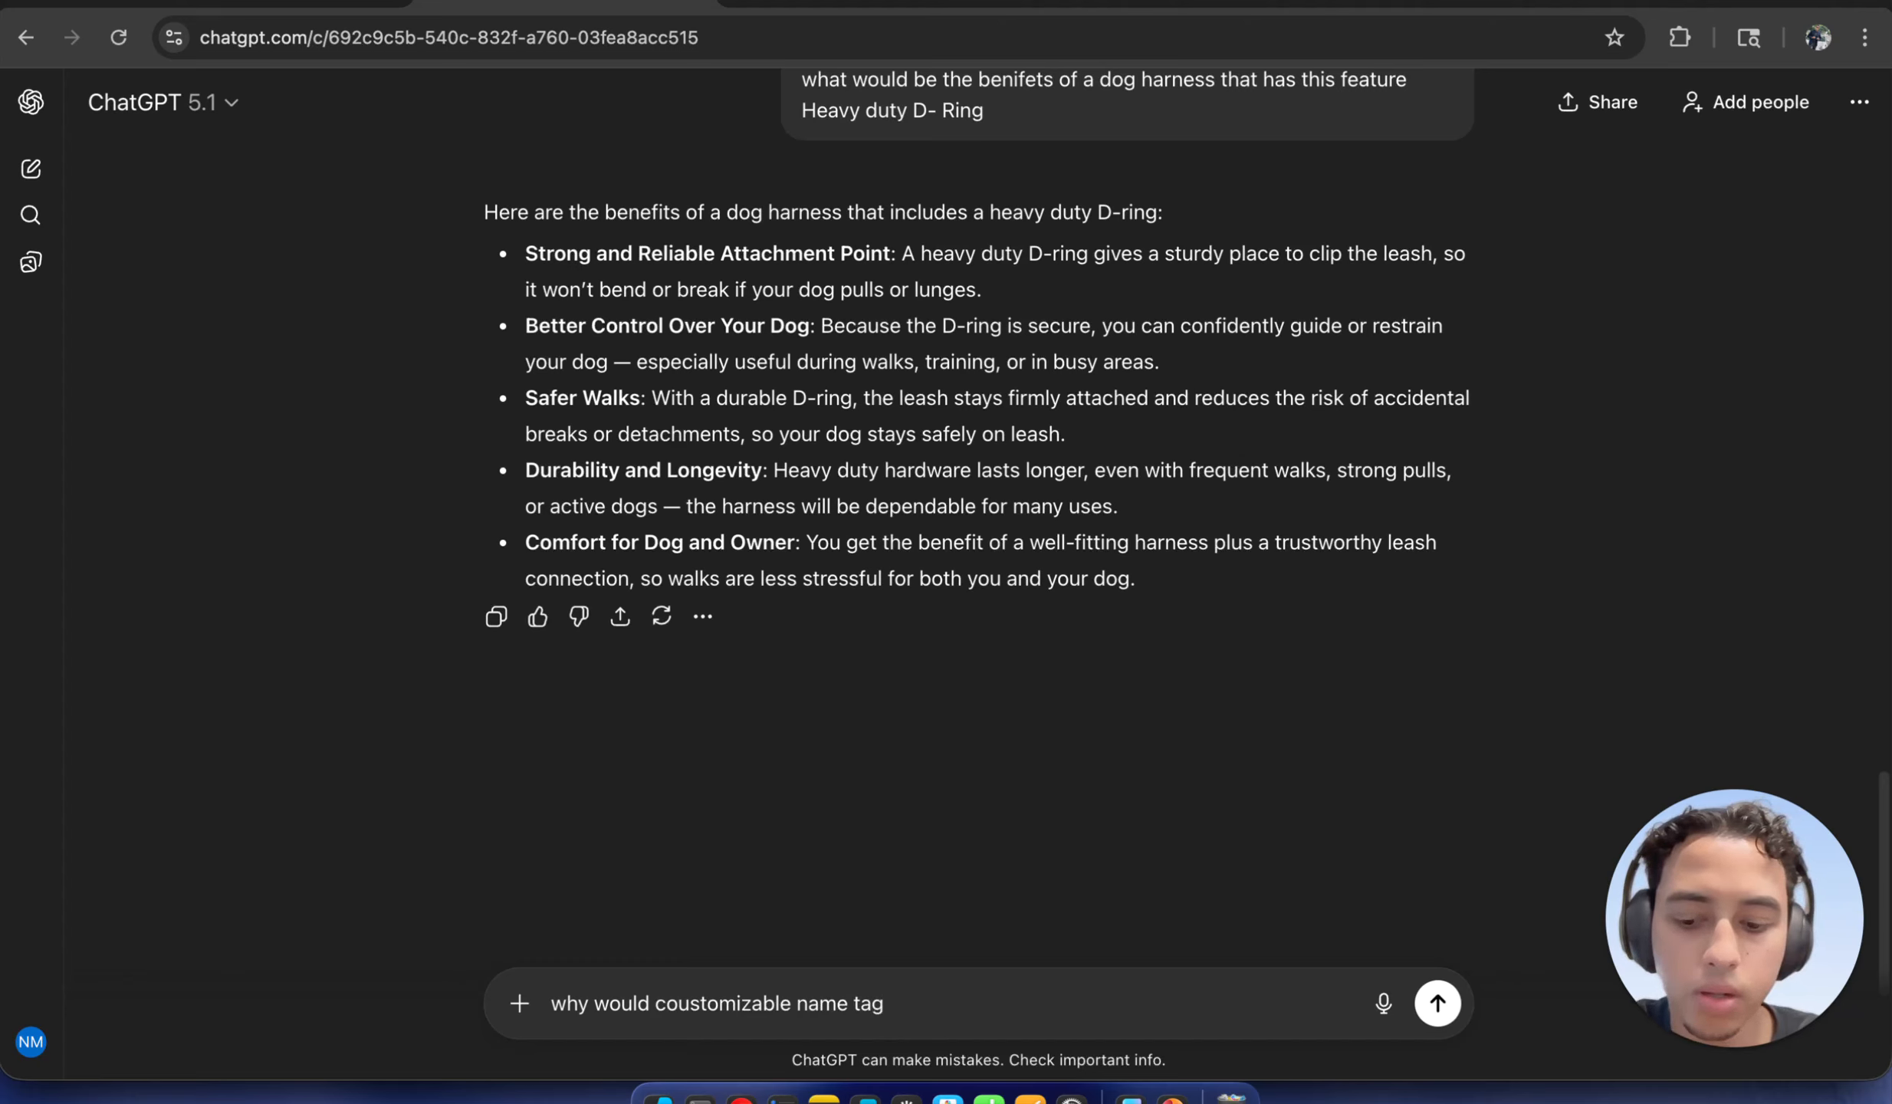
pyautogui.write(' fe')
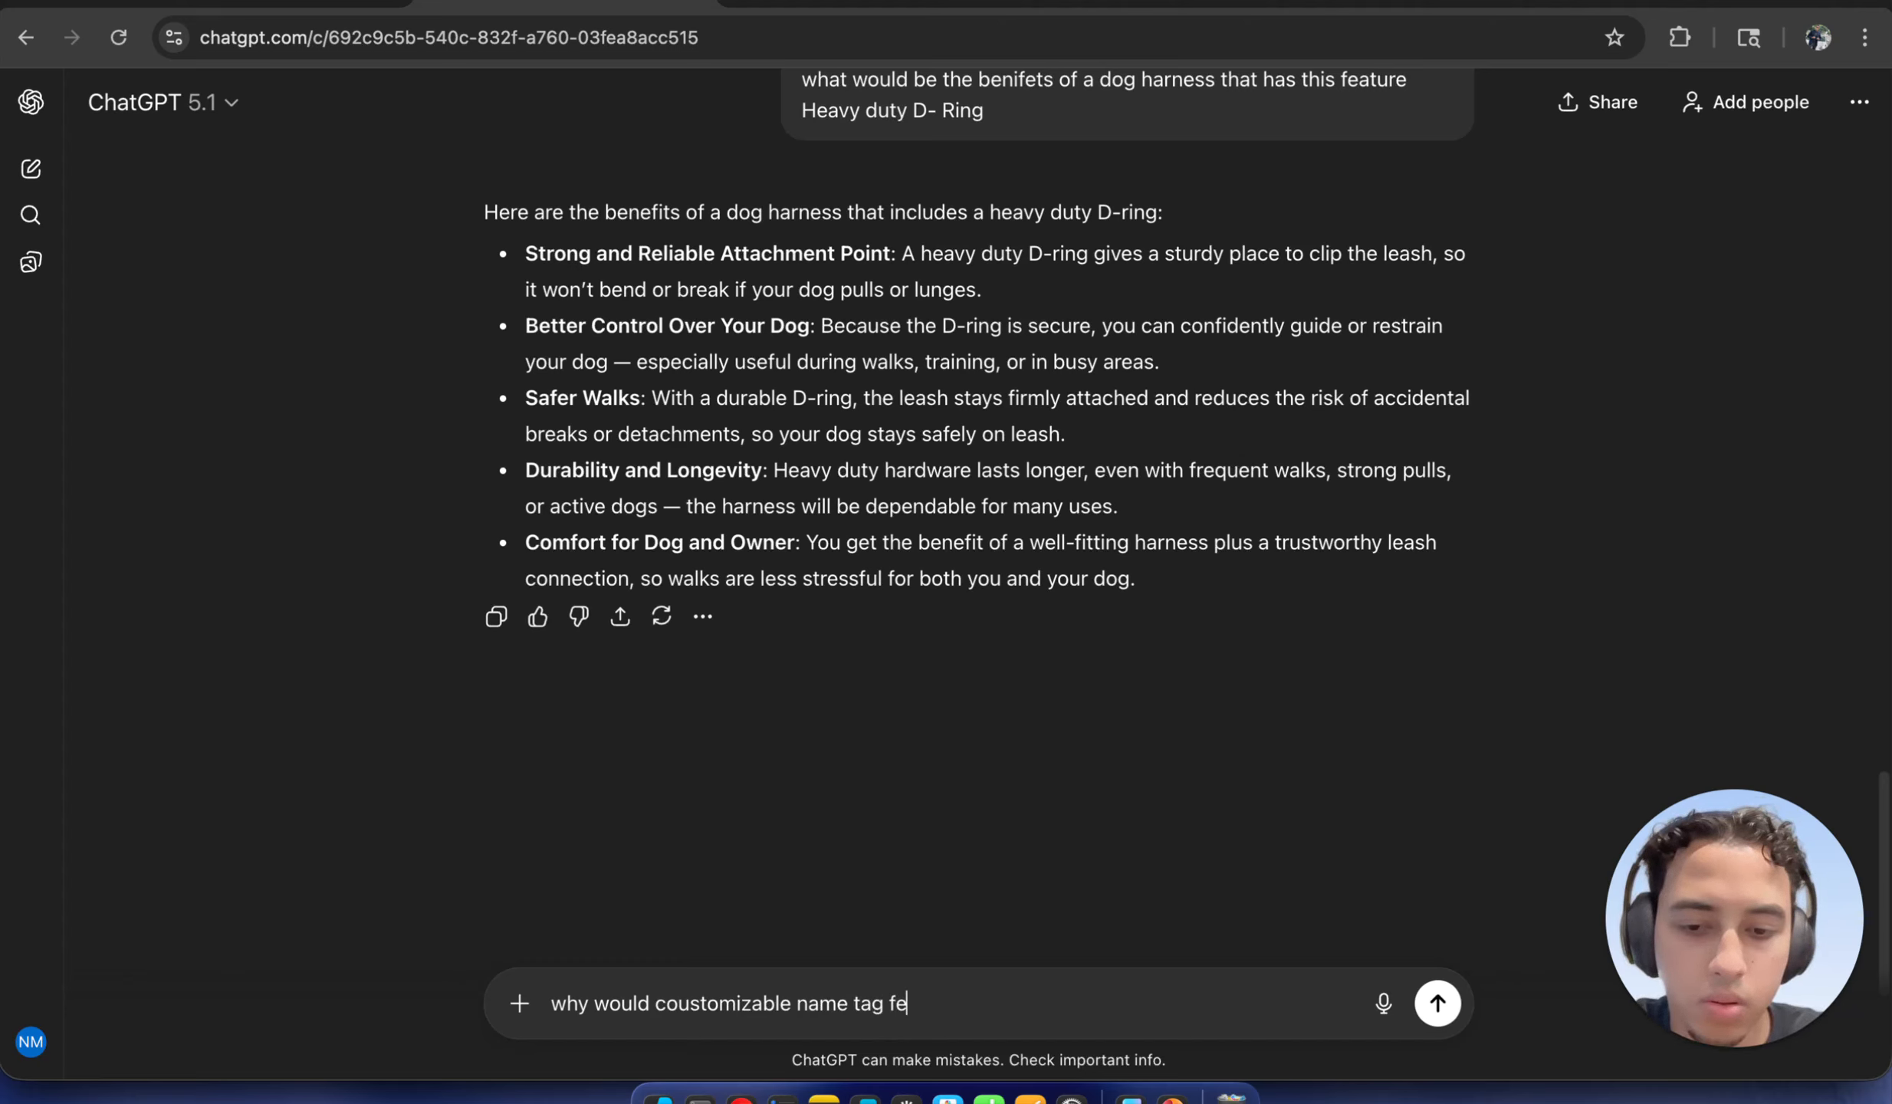
pyautogui.write('atu')
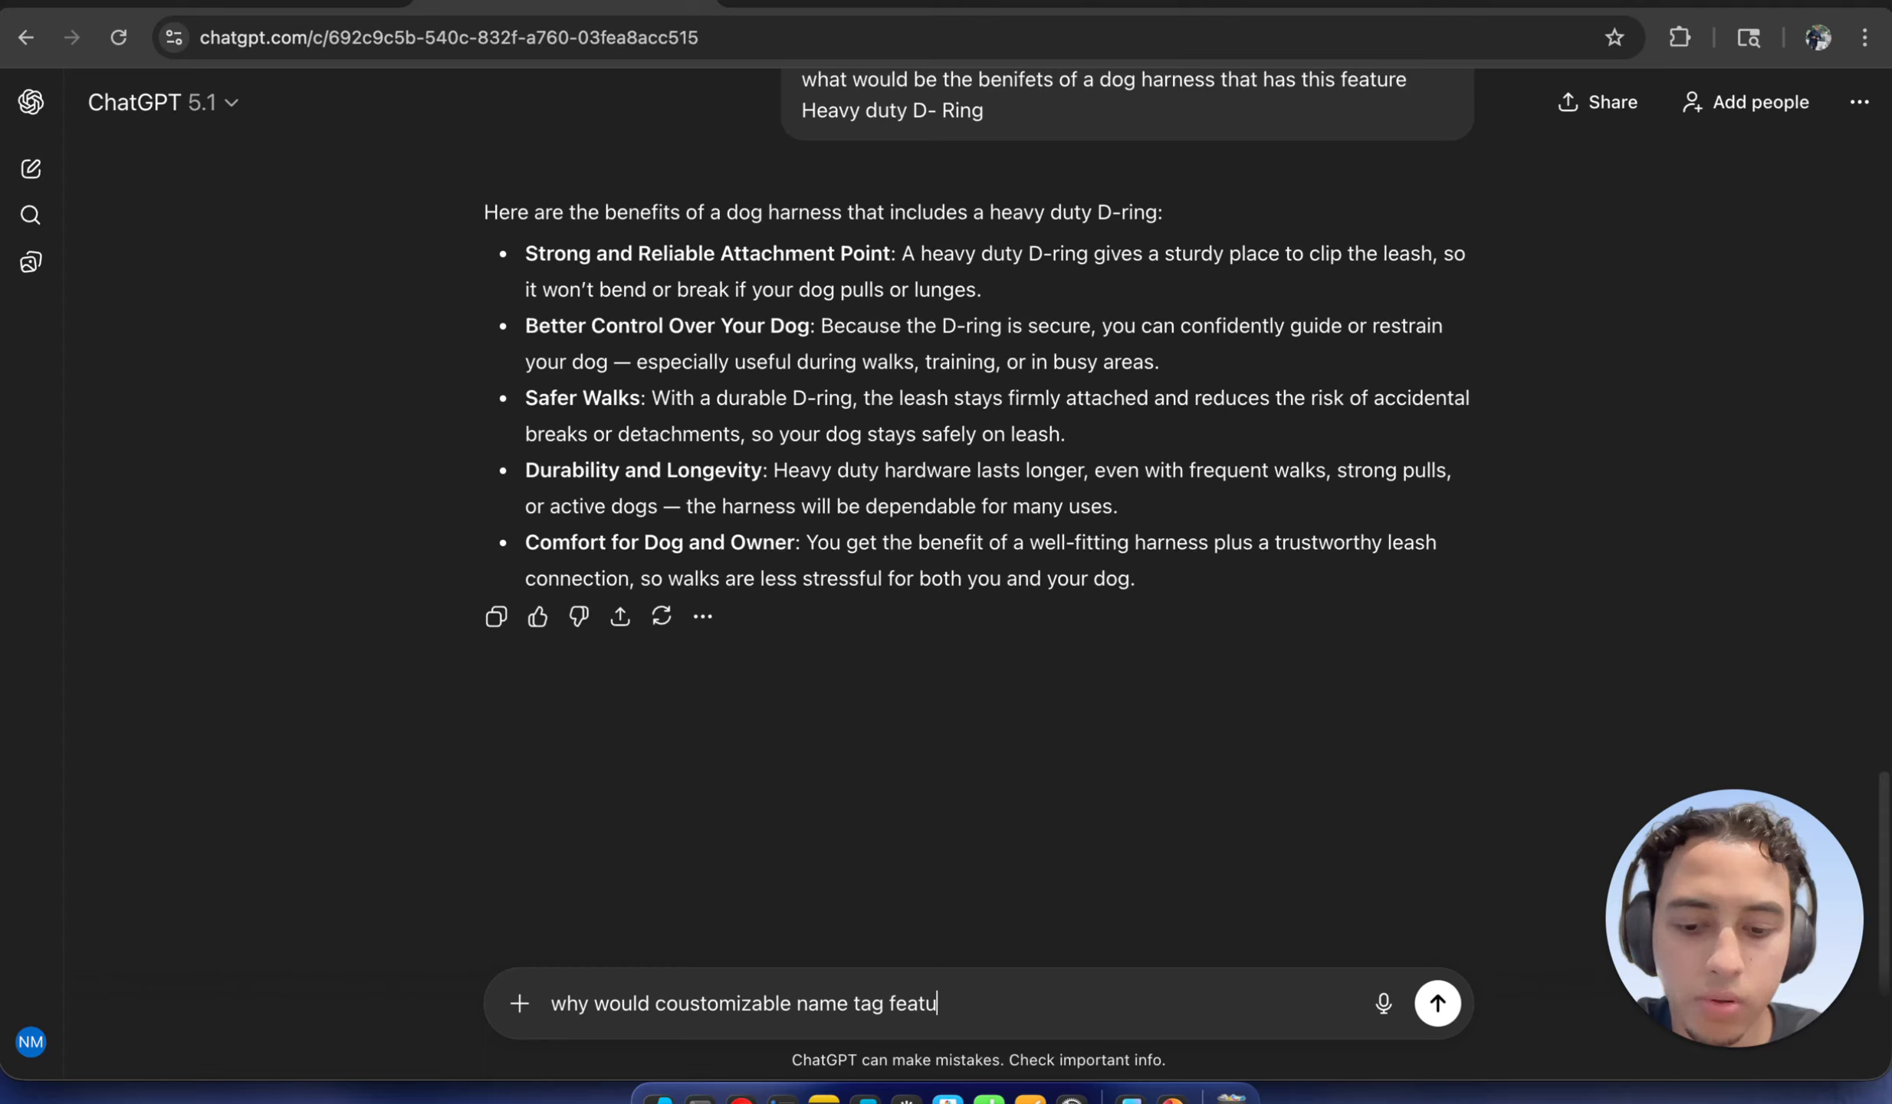
pyautogui.write('re be a b')
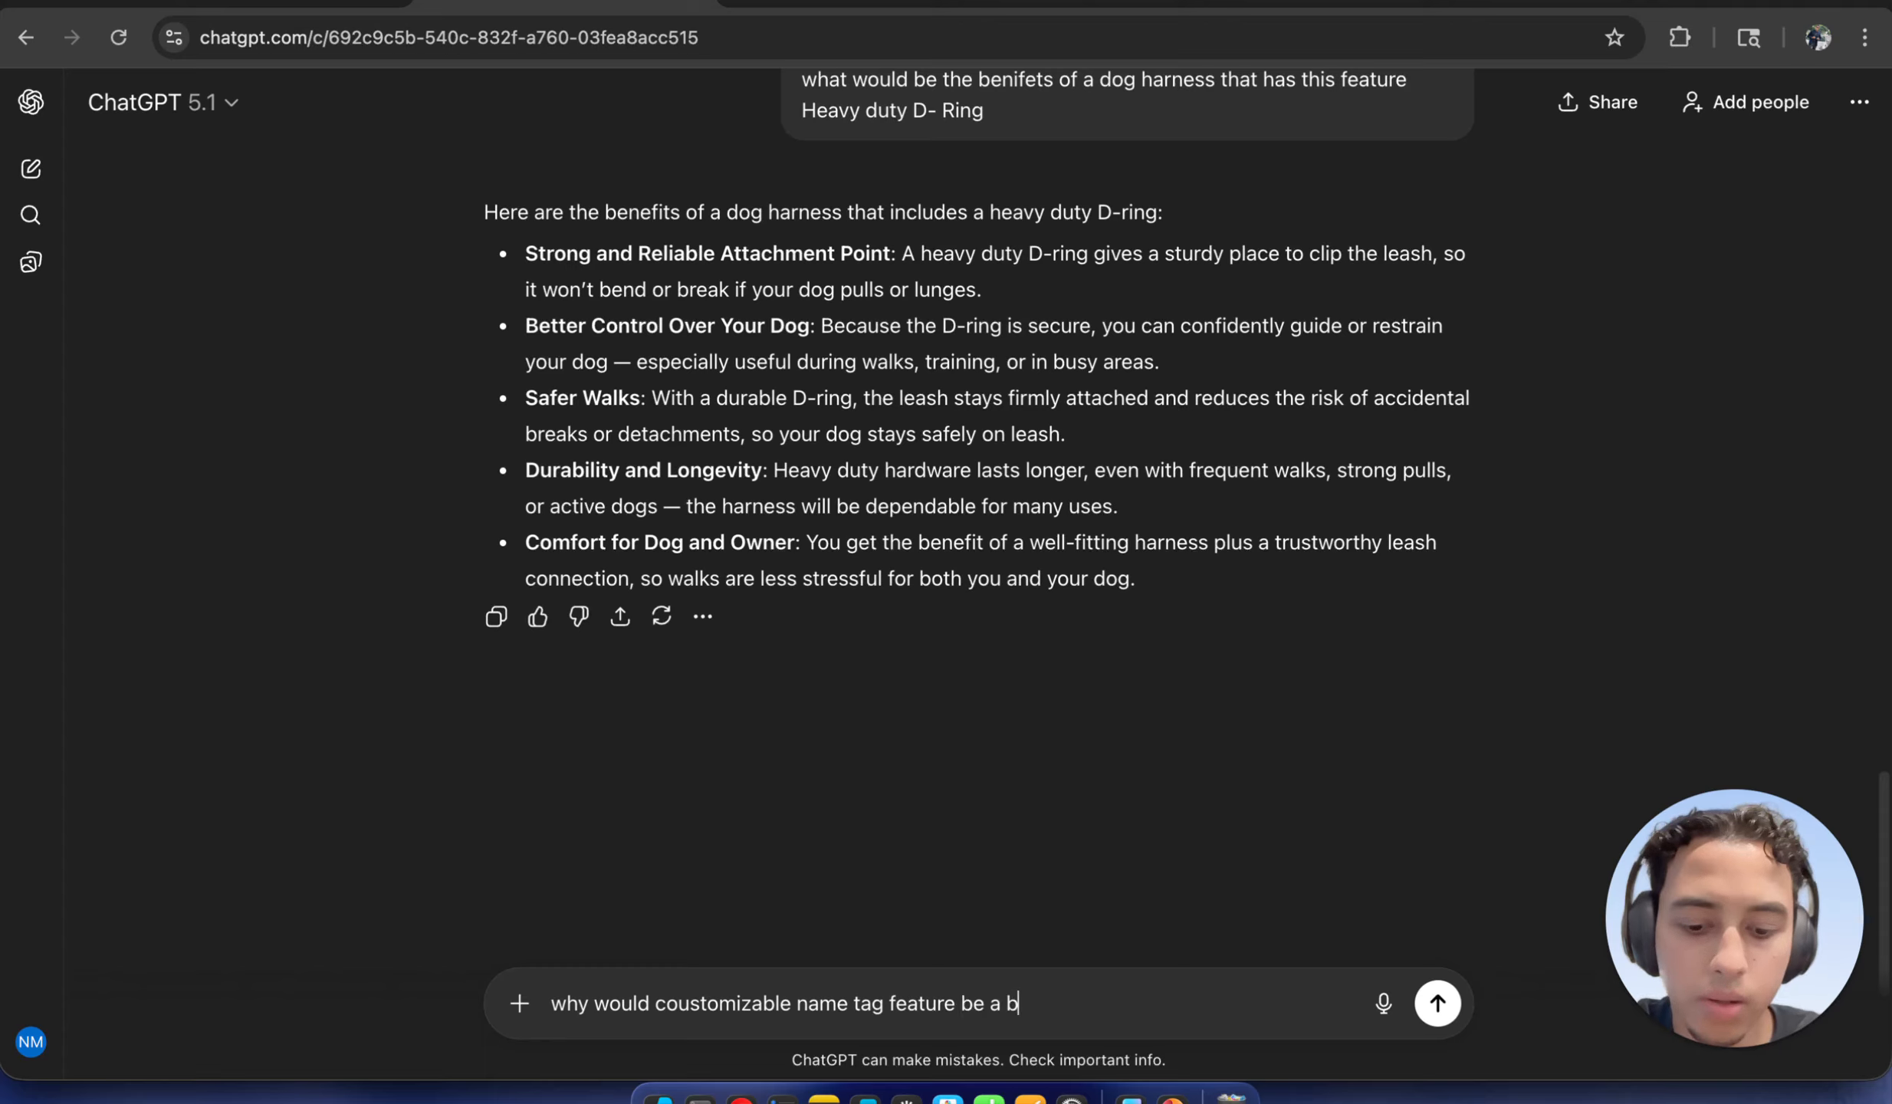
pyautogui.write('enife')
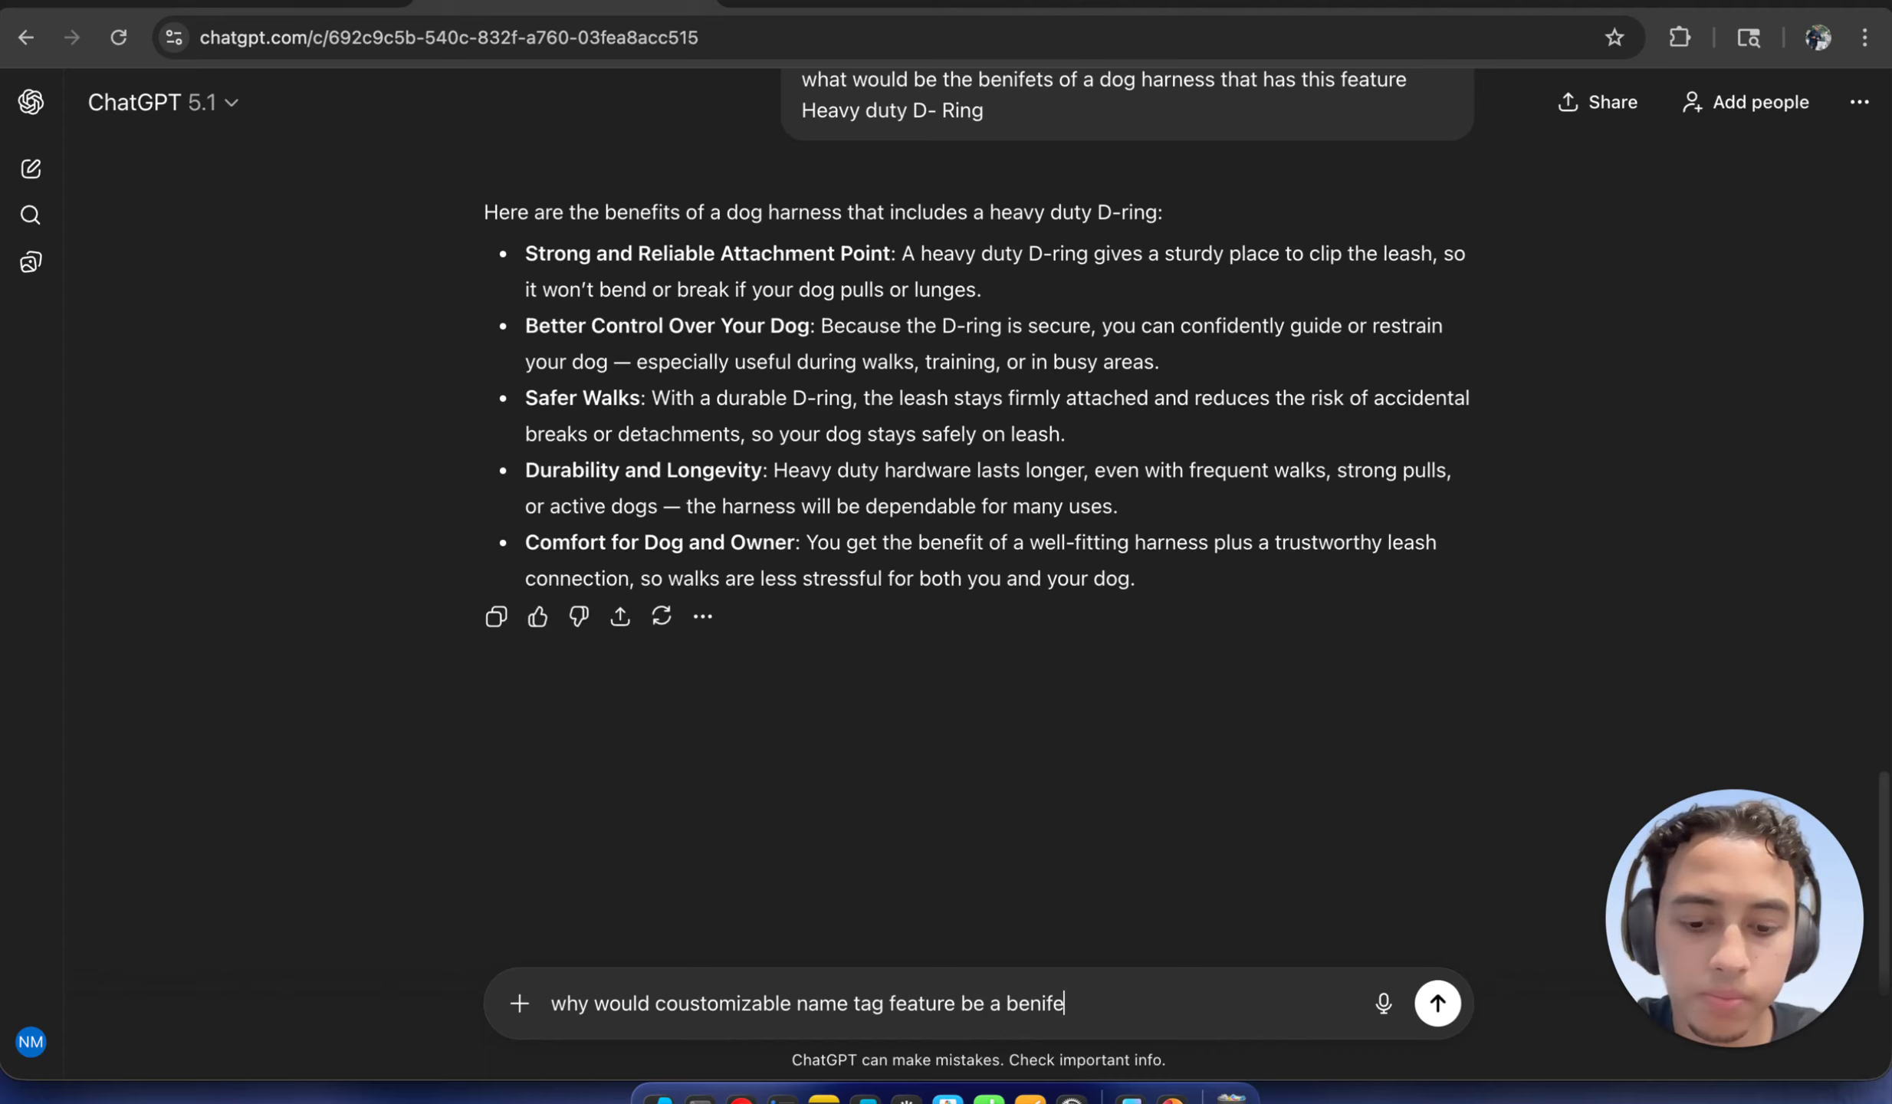
pyautogui.write('t for a ')
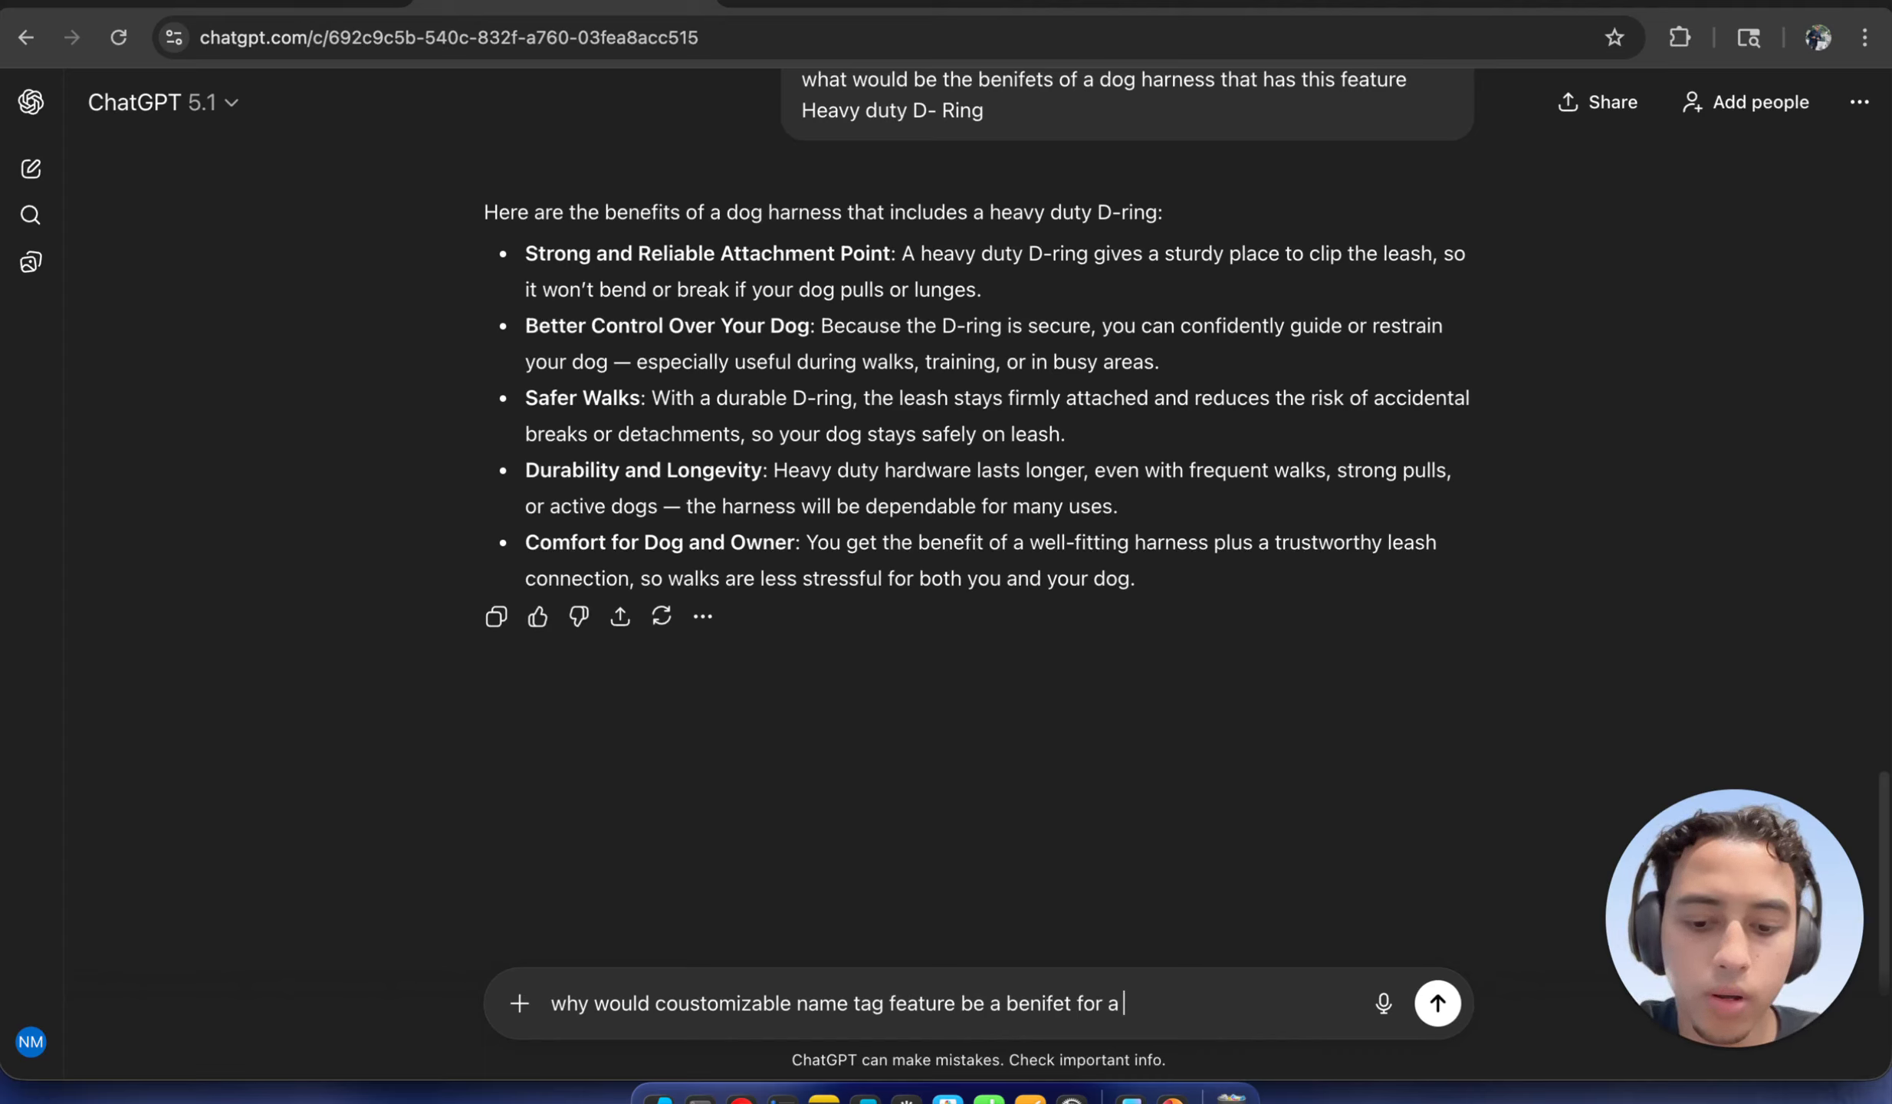
pyautogui.write('dog harness')
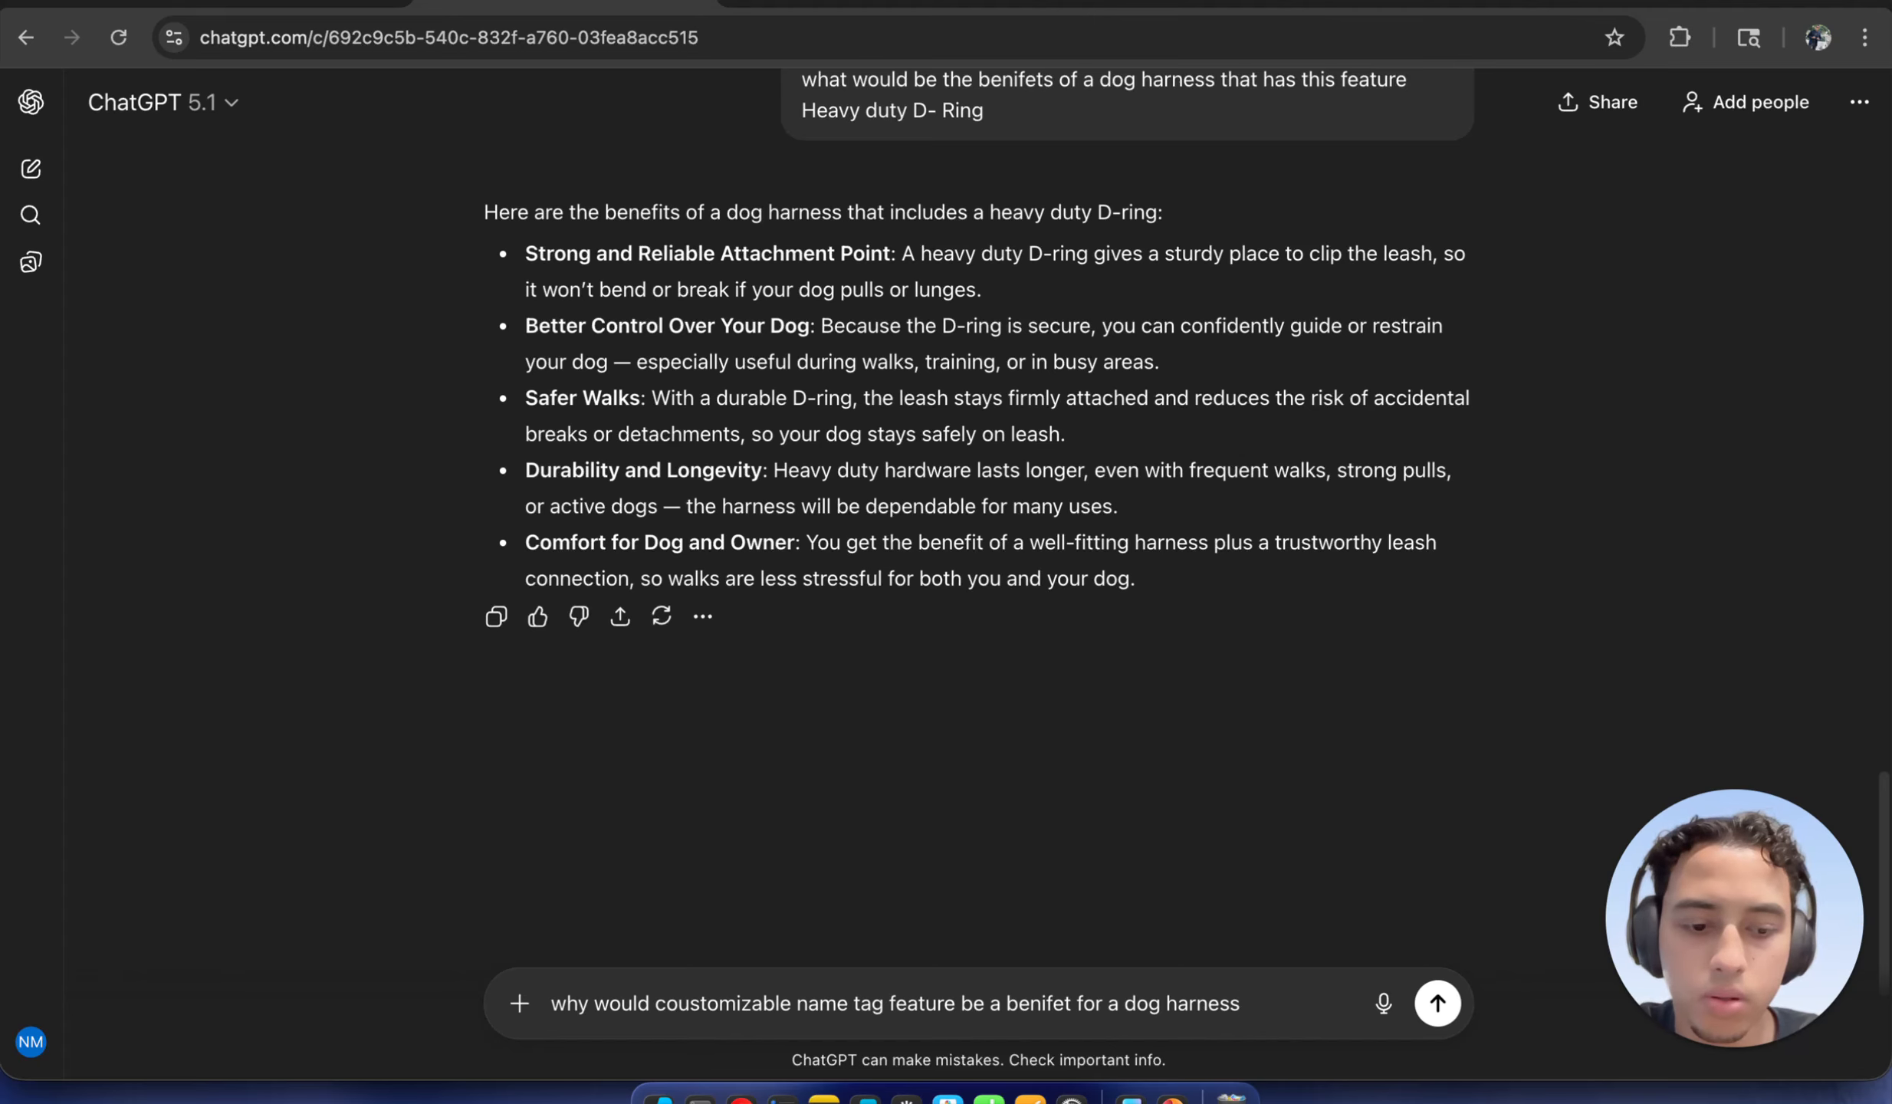
pyautogui.press('Return')
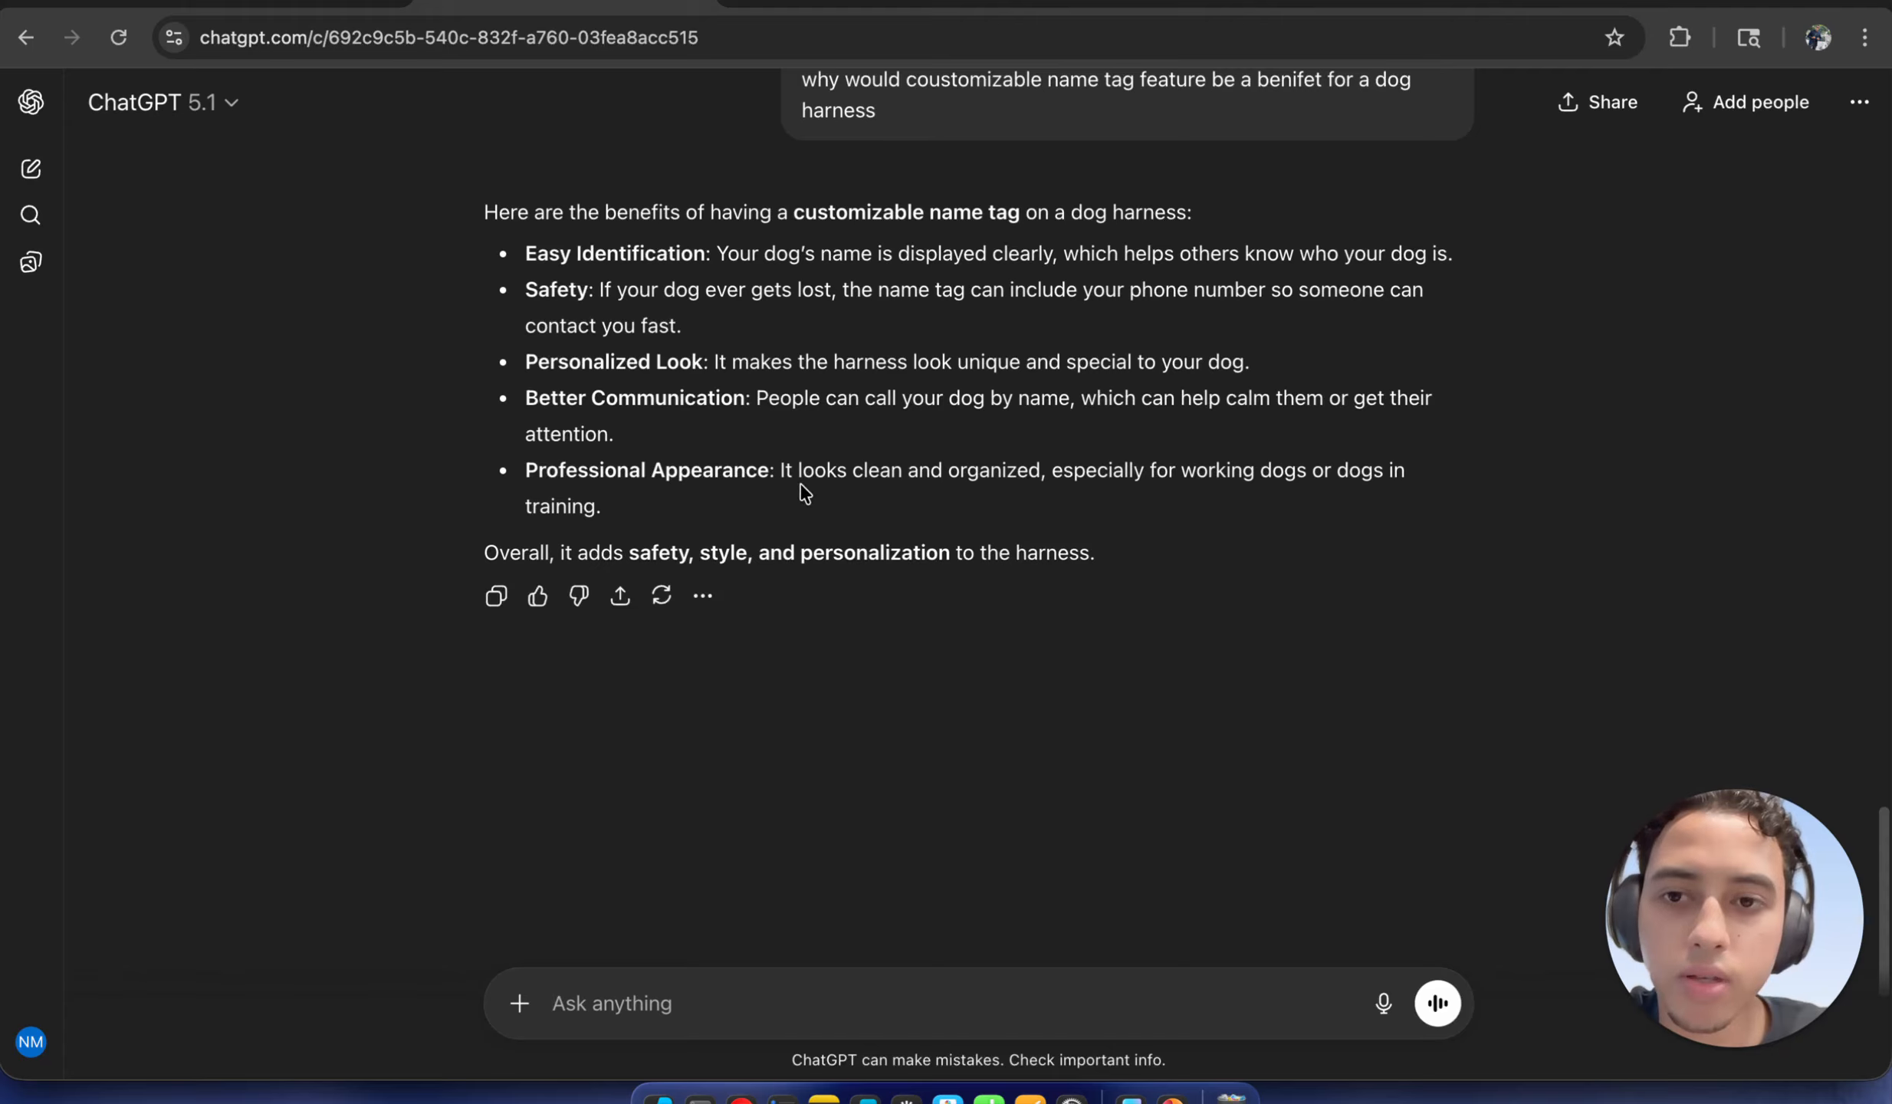
# Review the name tag benefits and copy the Better Communication description, "People can call your dog by name, which can help calm them or get their attention."
pyautogui.moveTo(577, 370); pyautogui.dragTo(679, 368)
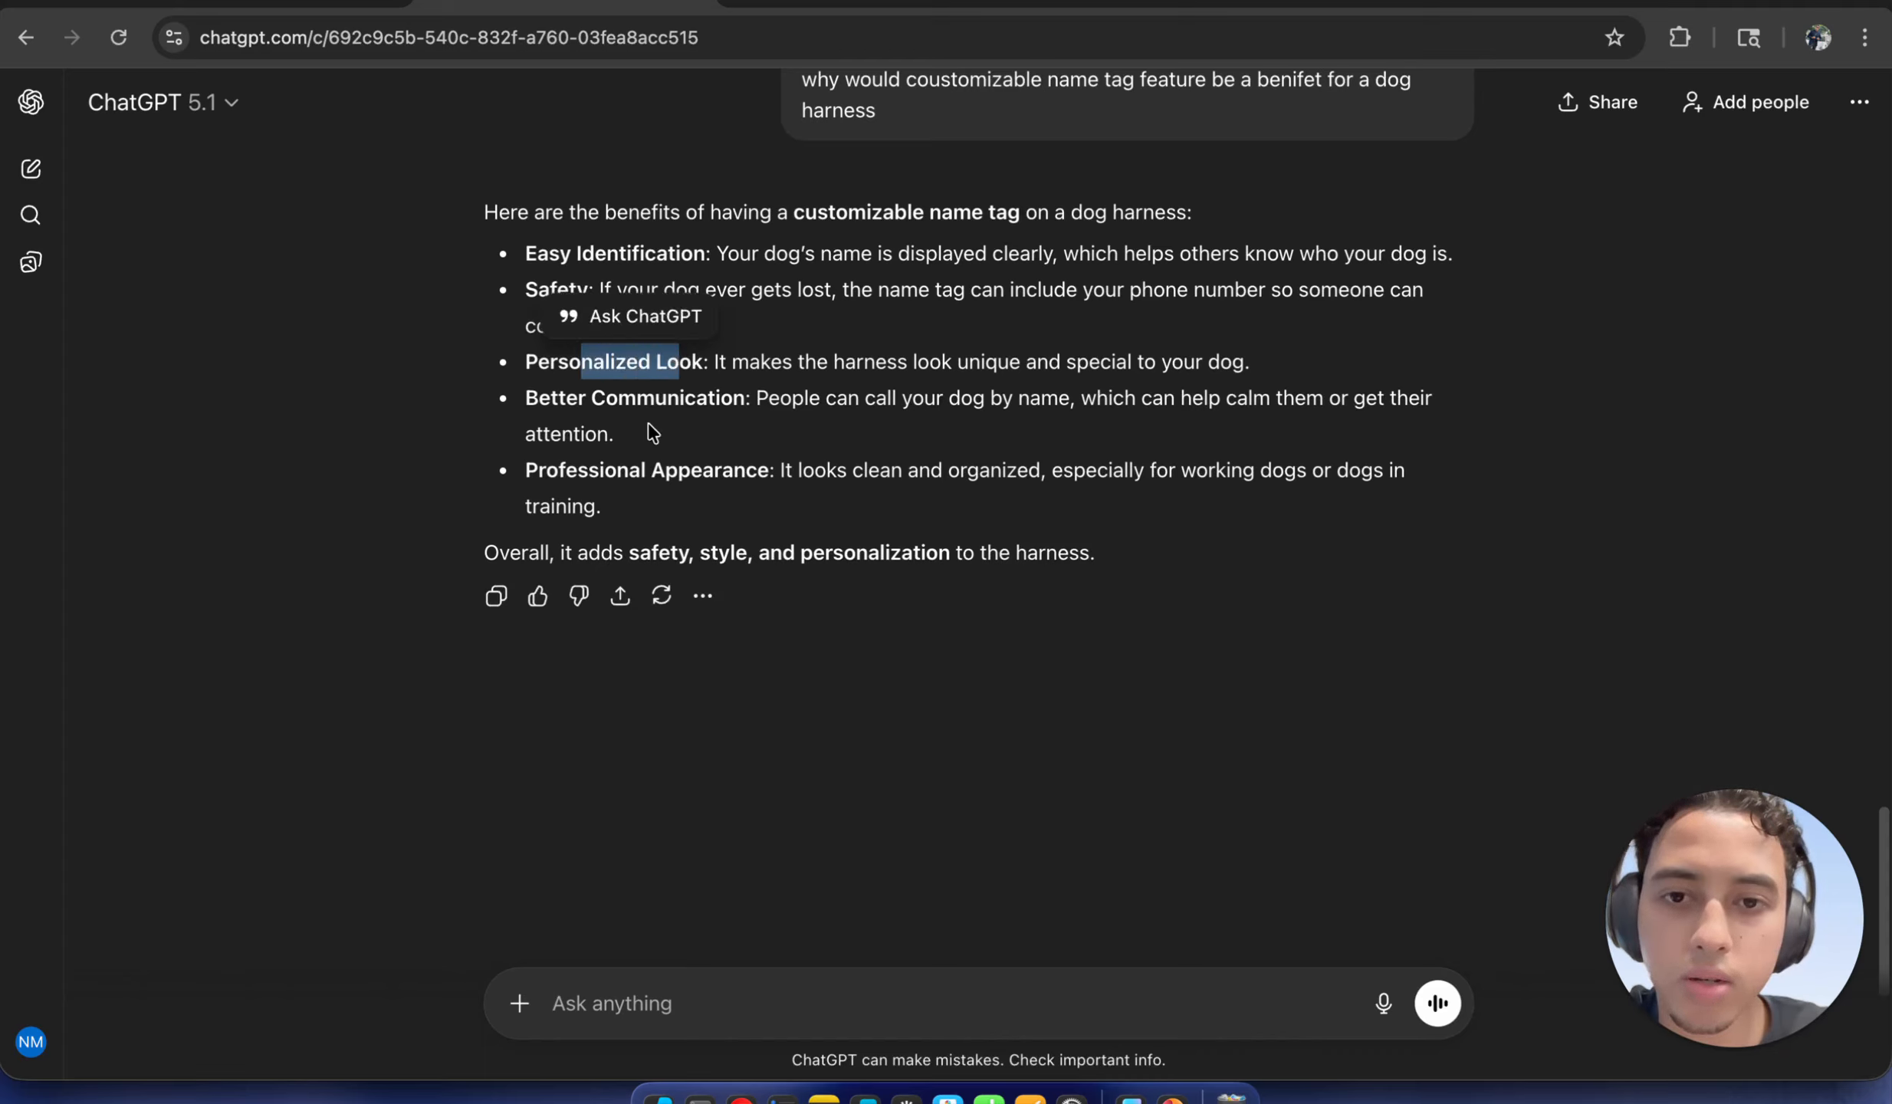
pyautogui.click(710, 452)
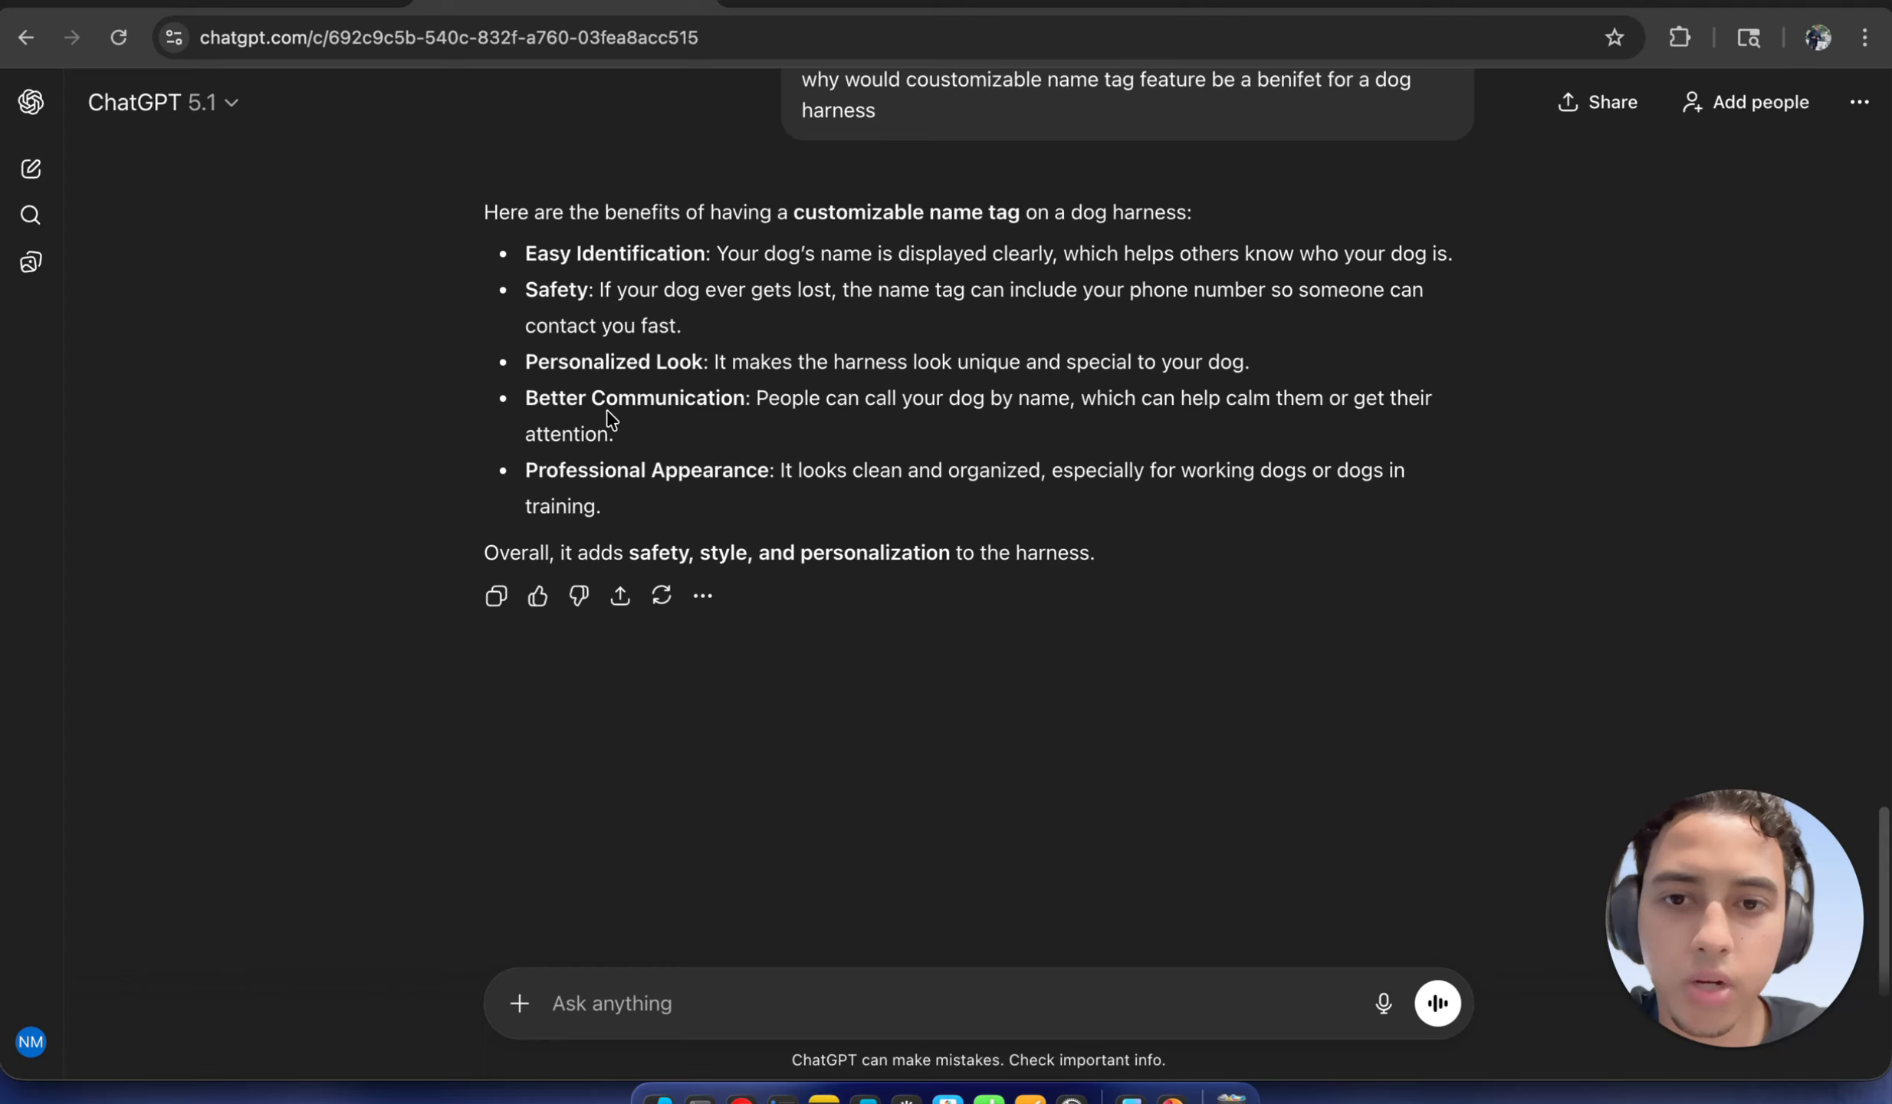
pyautogui.moveTo(606, 399); pyautogui.dragTo(803, 399)
pyautogui.click(715, 454)
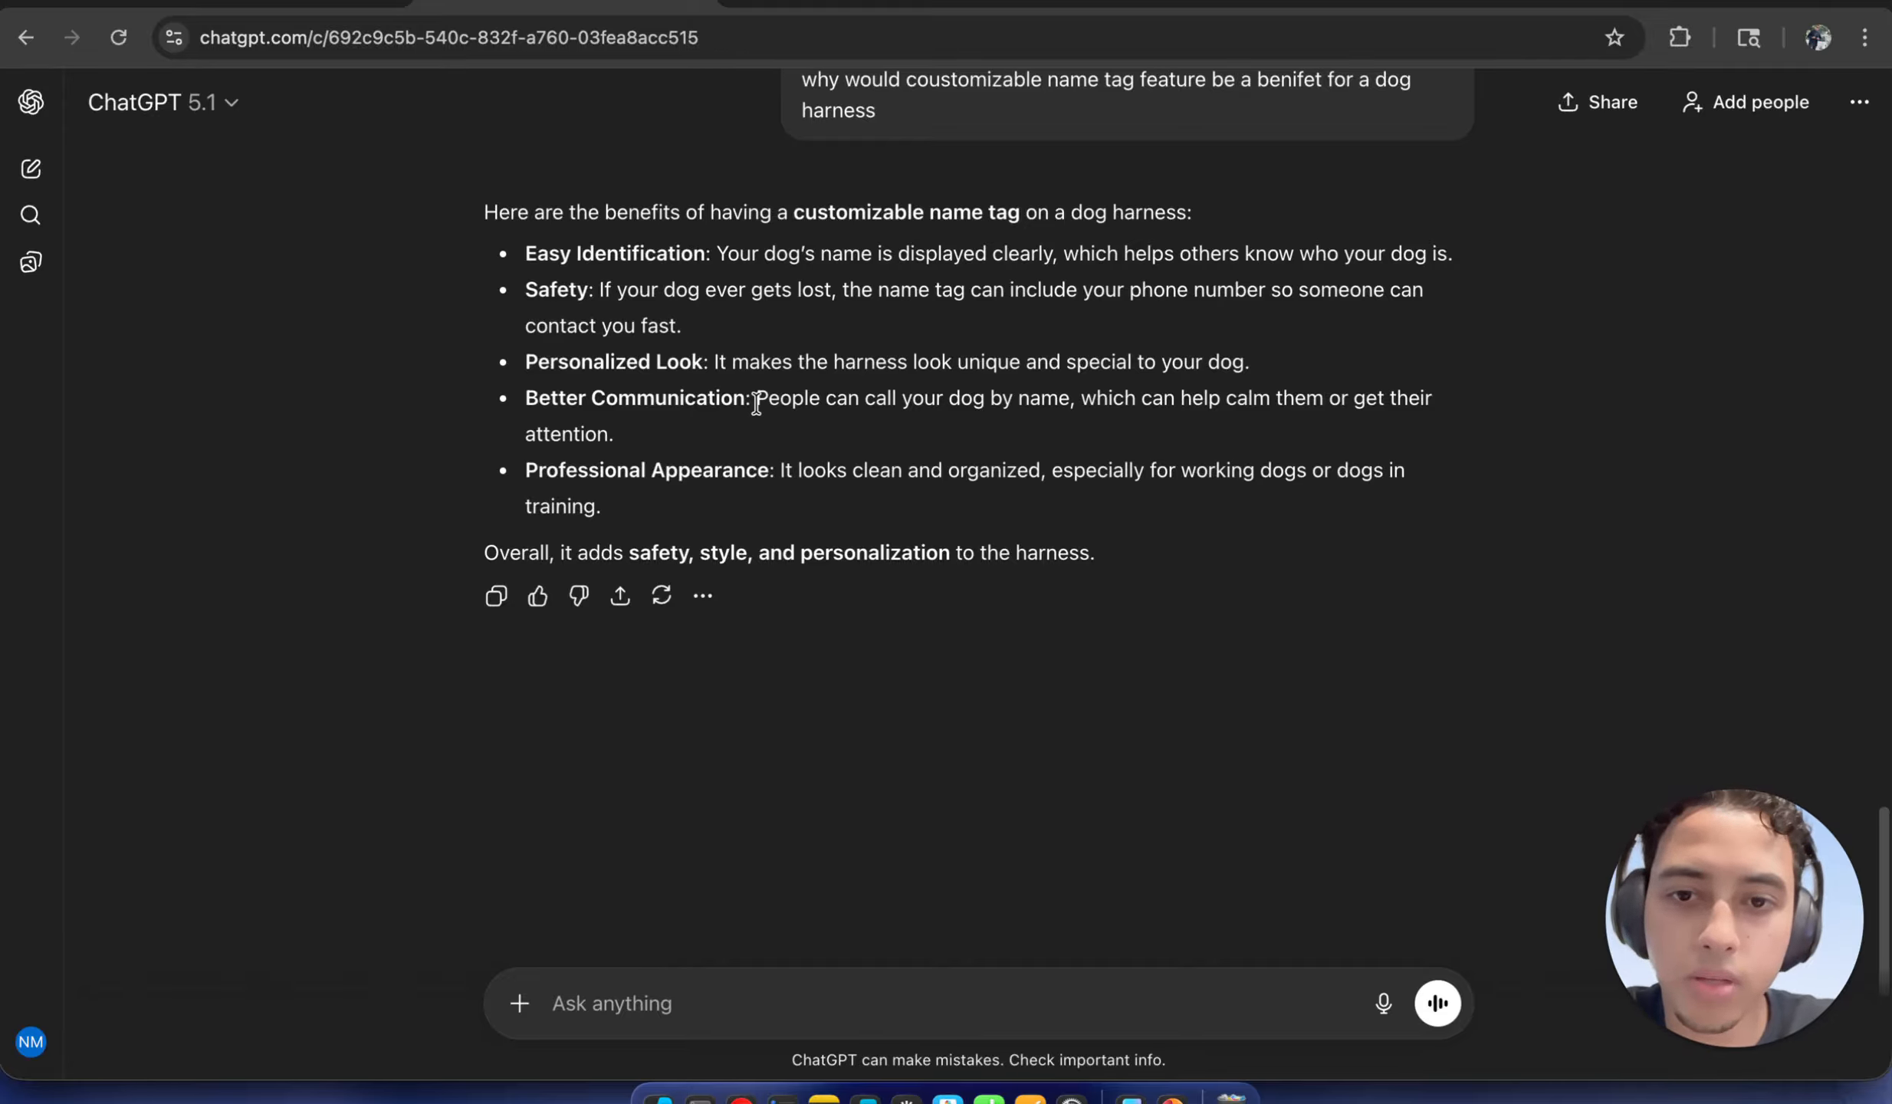
pyautogui.moveTo(756, 402); pyautogui.dragTo(821, 430)
pyautogui.rightClick(866, 415)
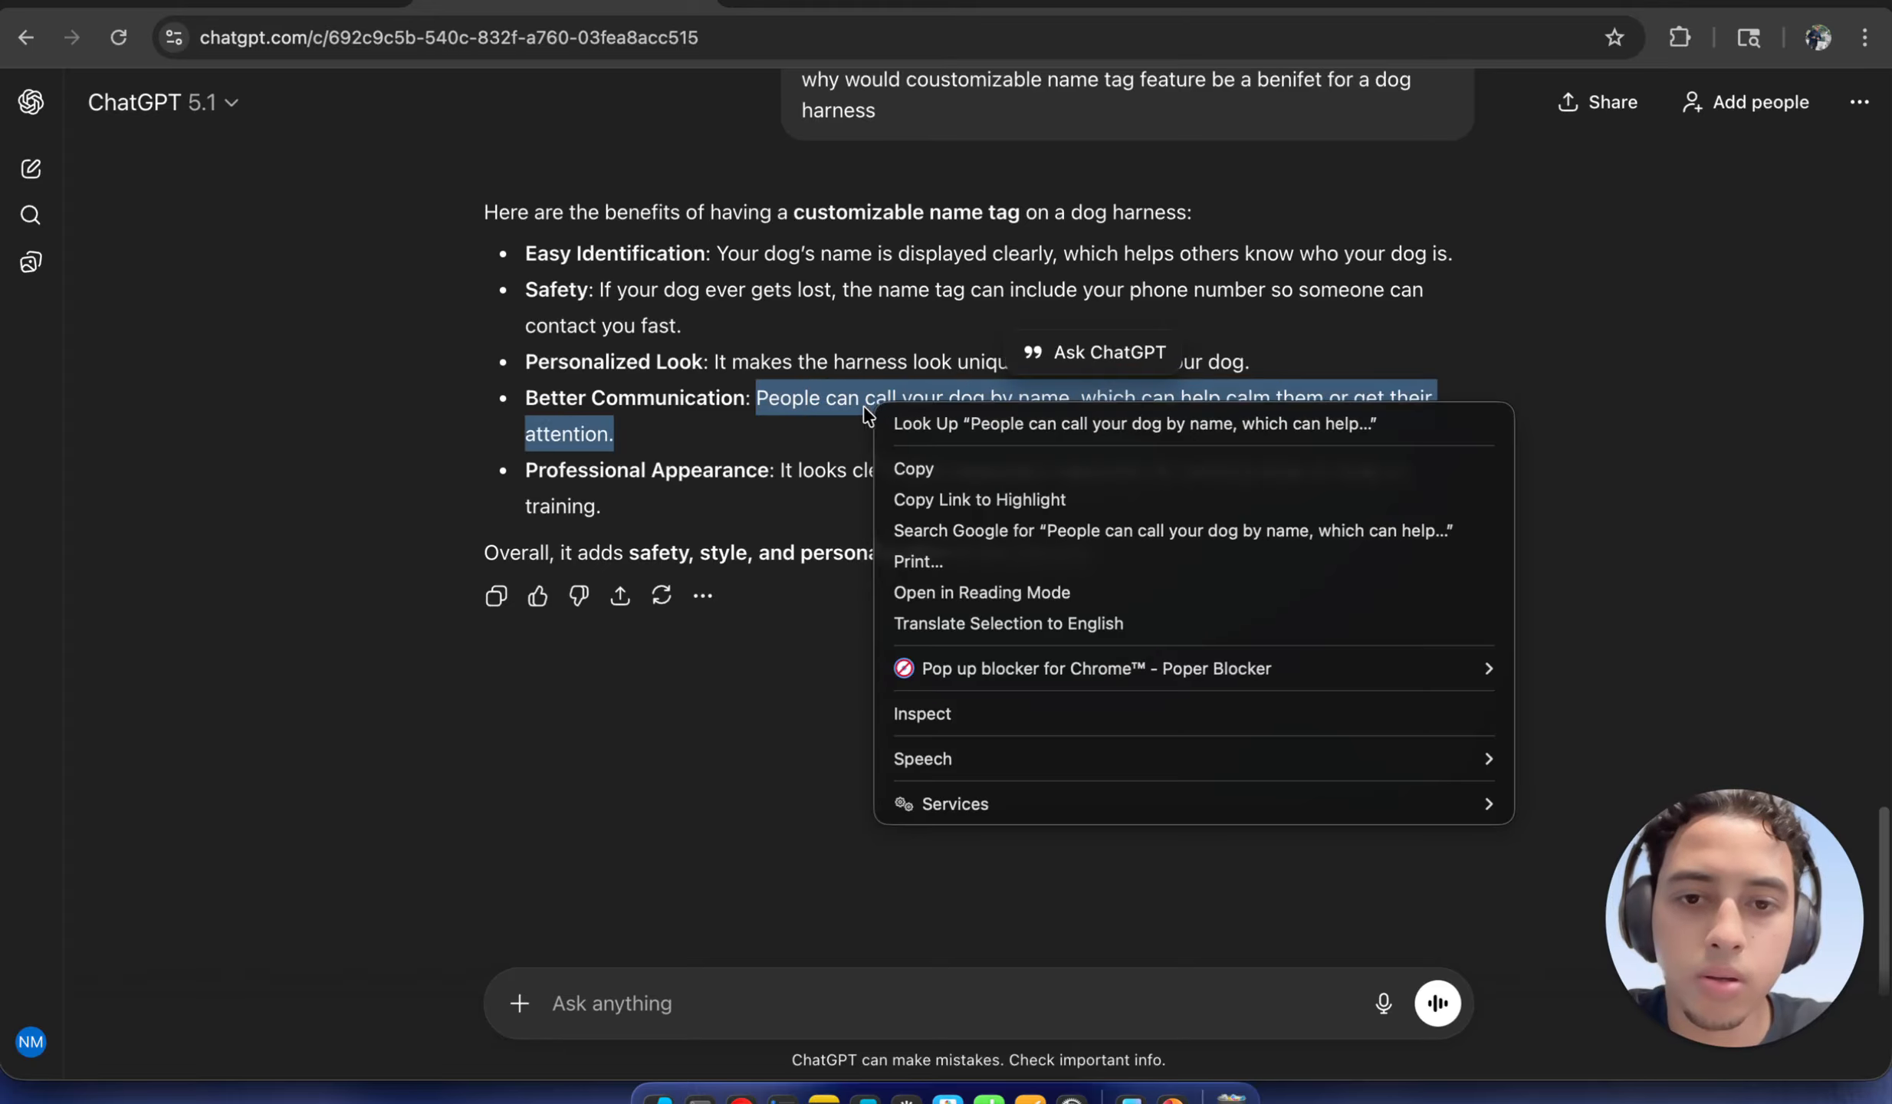
pyautogui.click(920, 468)
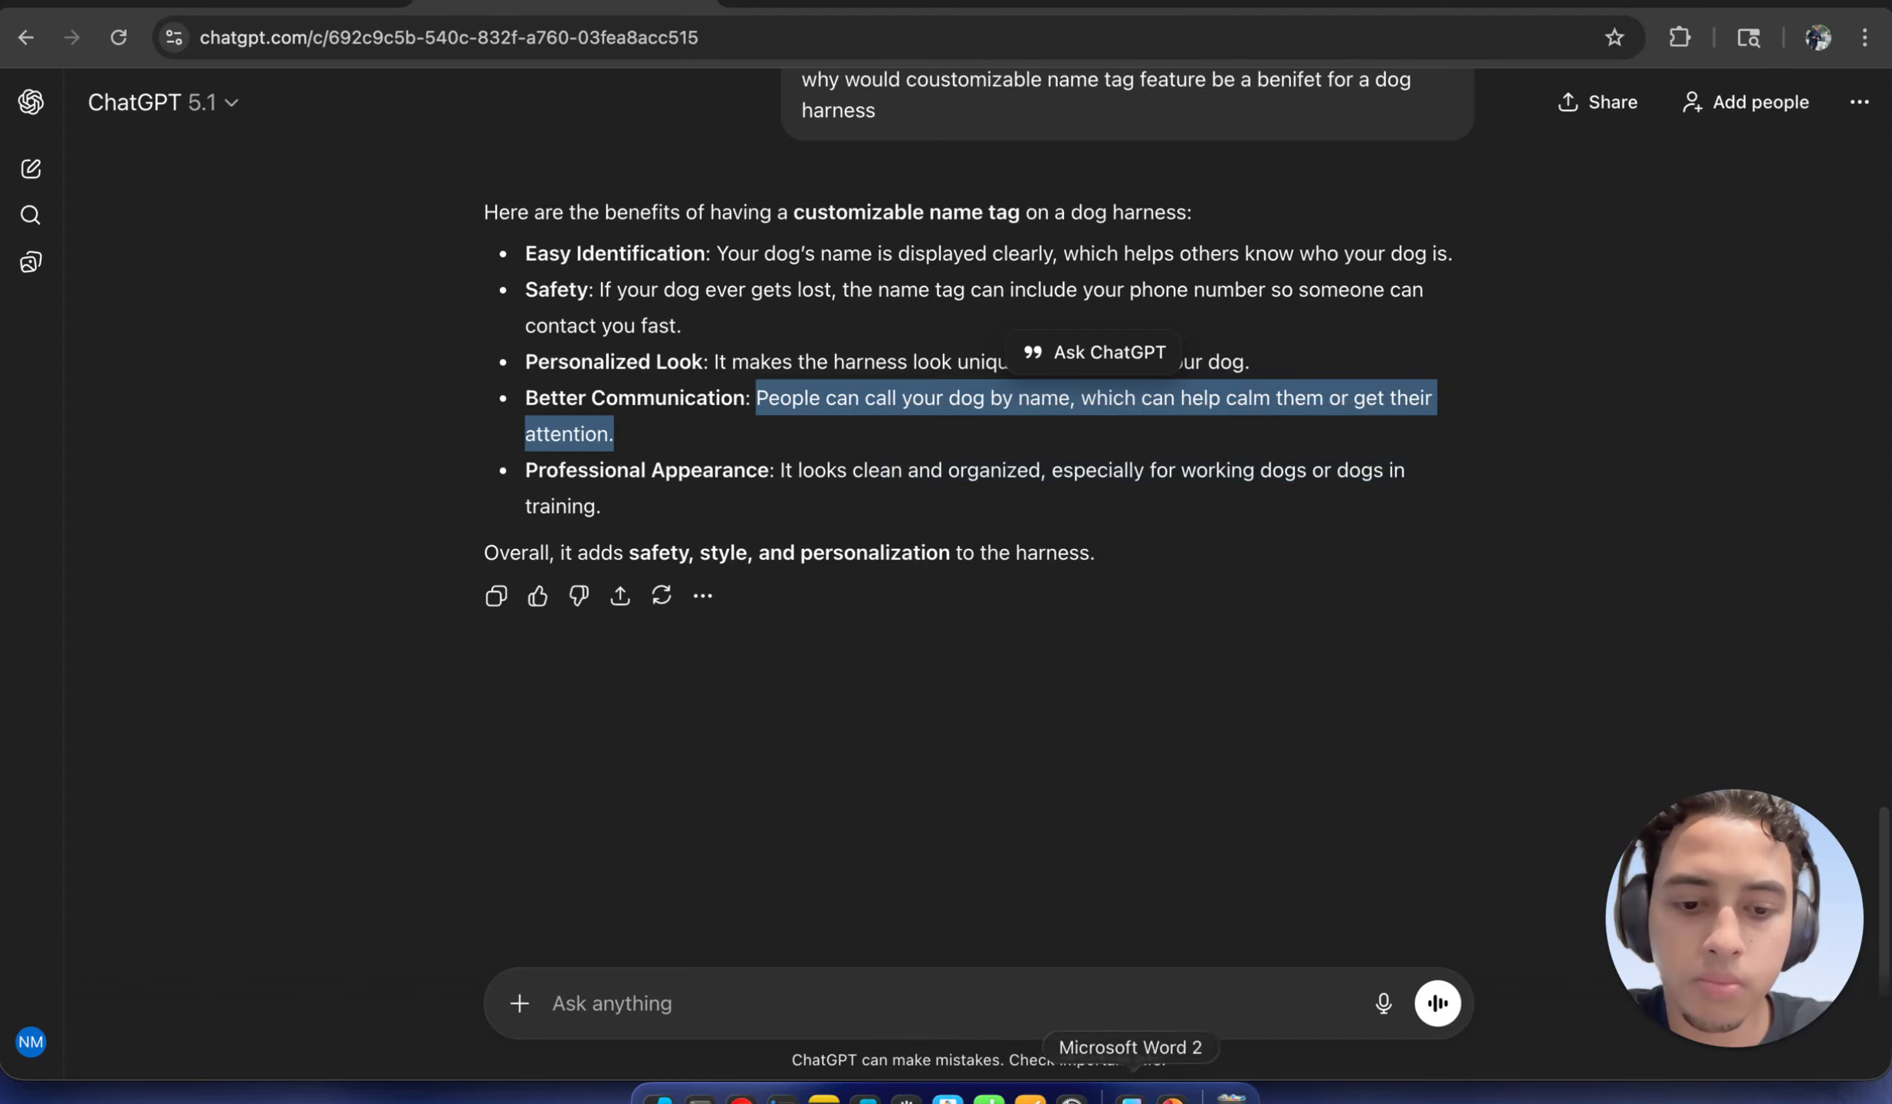
# Switch to the Word worksheet and paste the copied sentence as the Customizable feature's benefit under Step 4
pyautogui.click(1131, 1096)
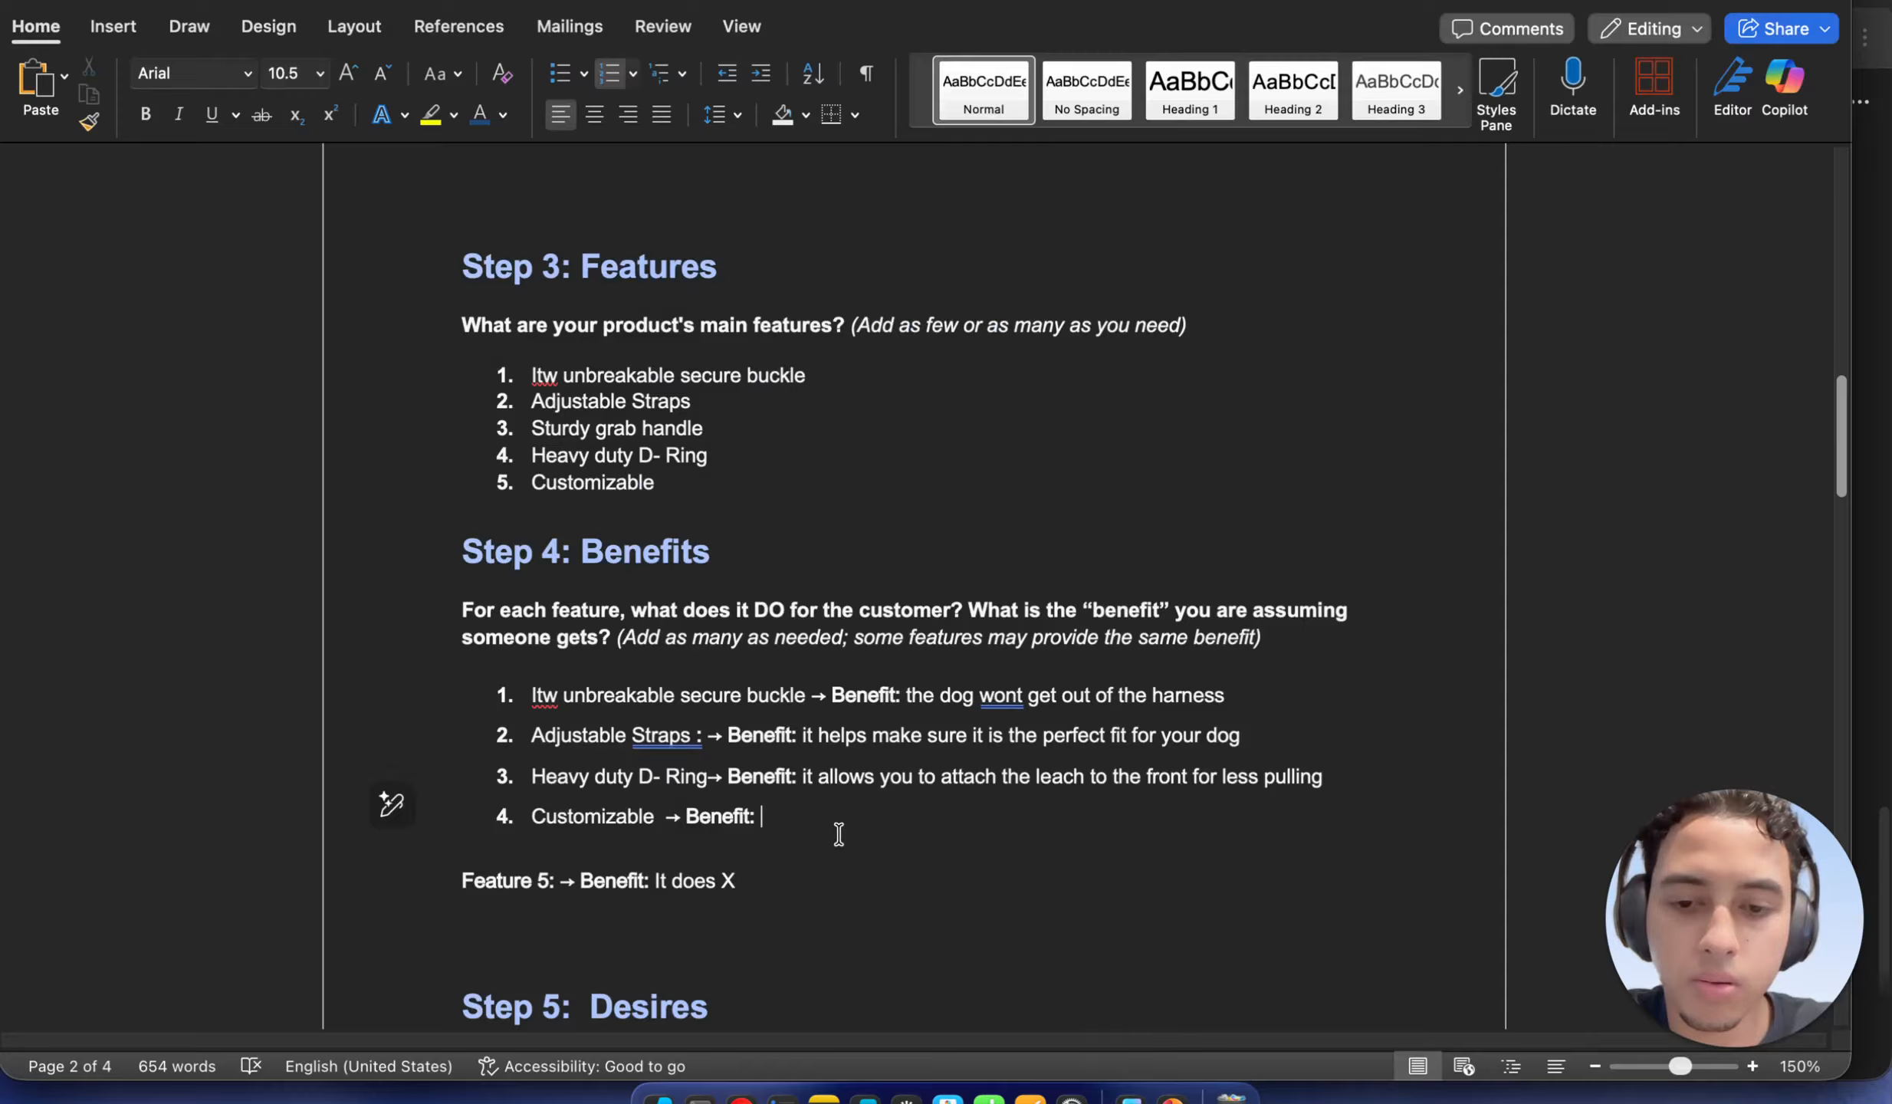
pyautogui.rightClick(845, 239)
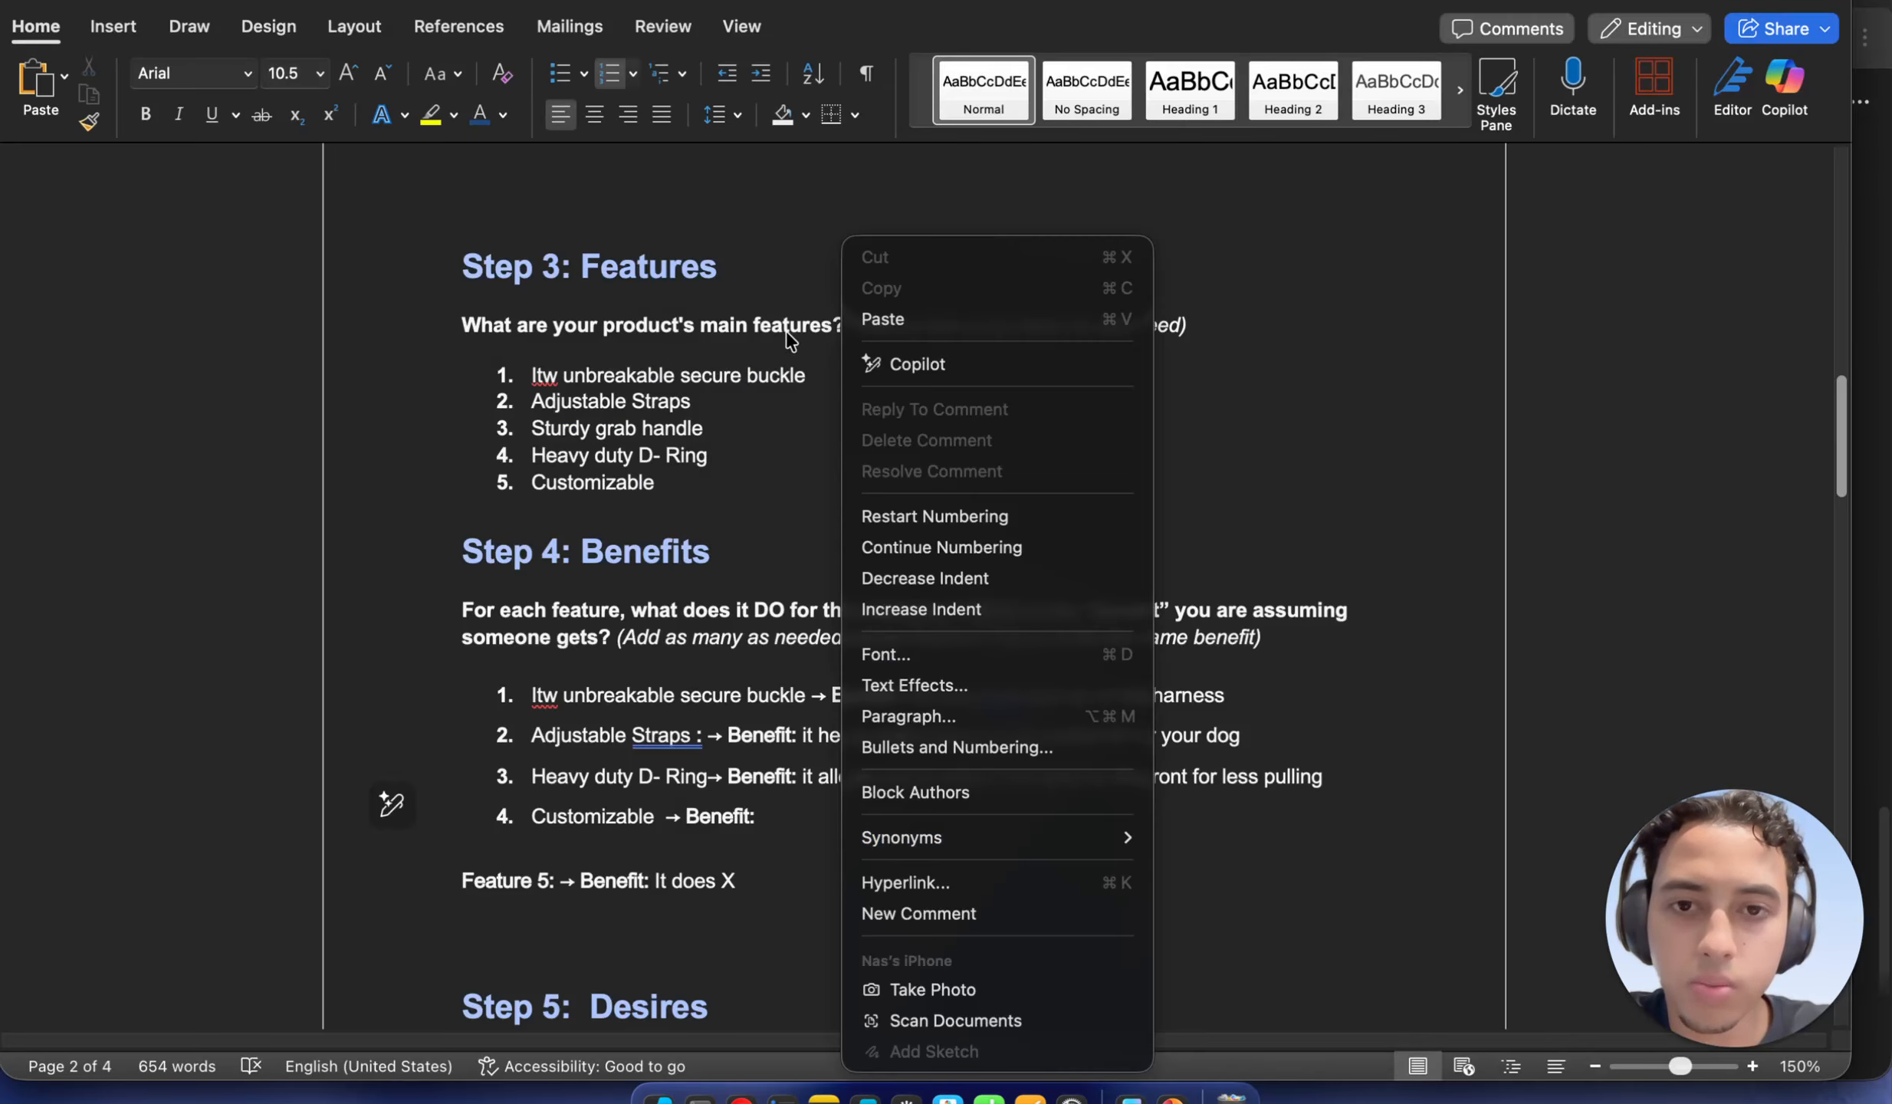
pyautogui.click(893, 320)
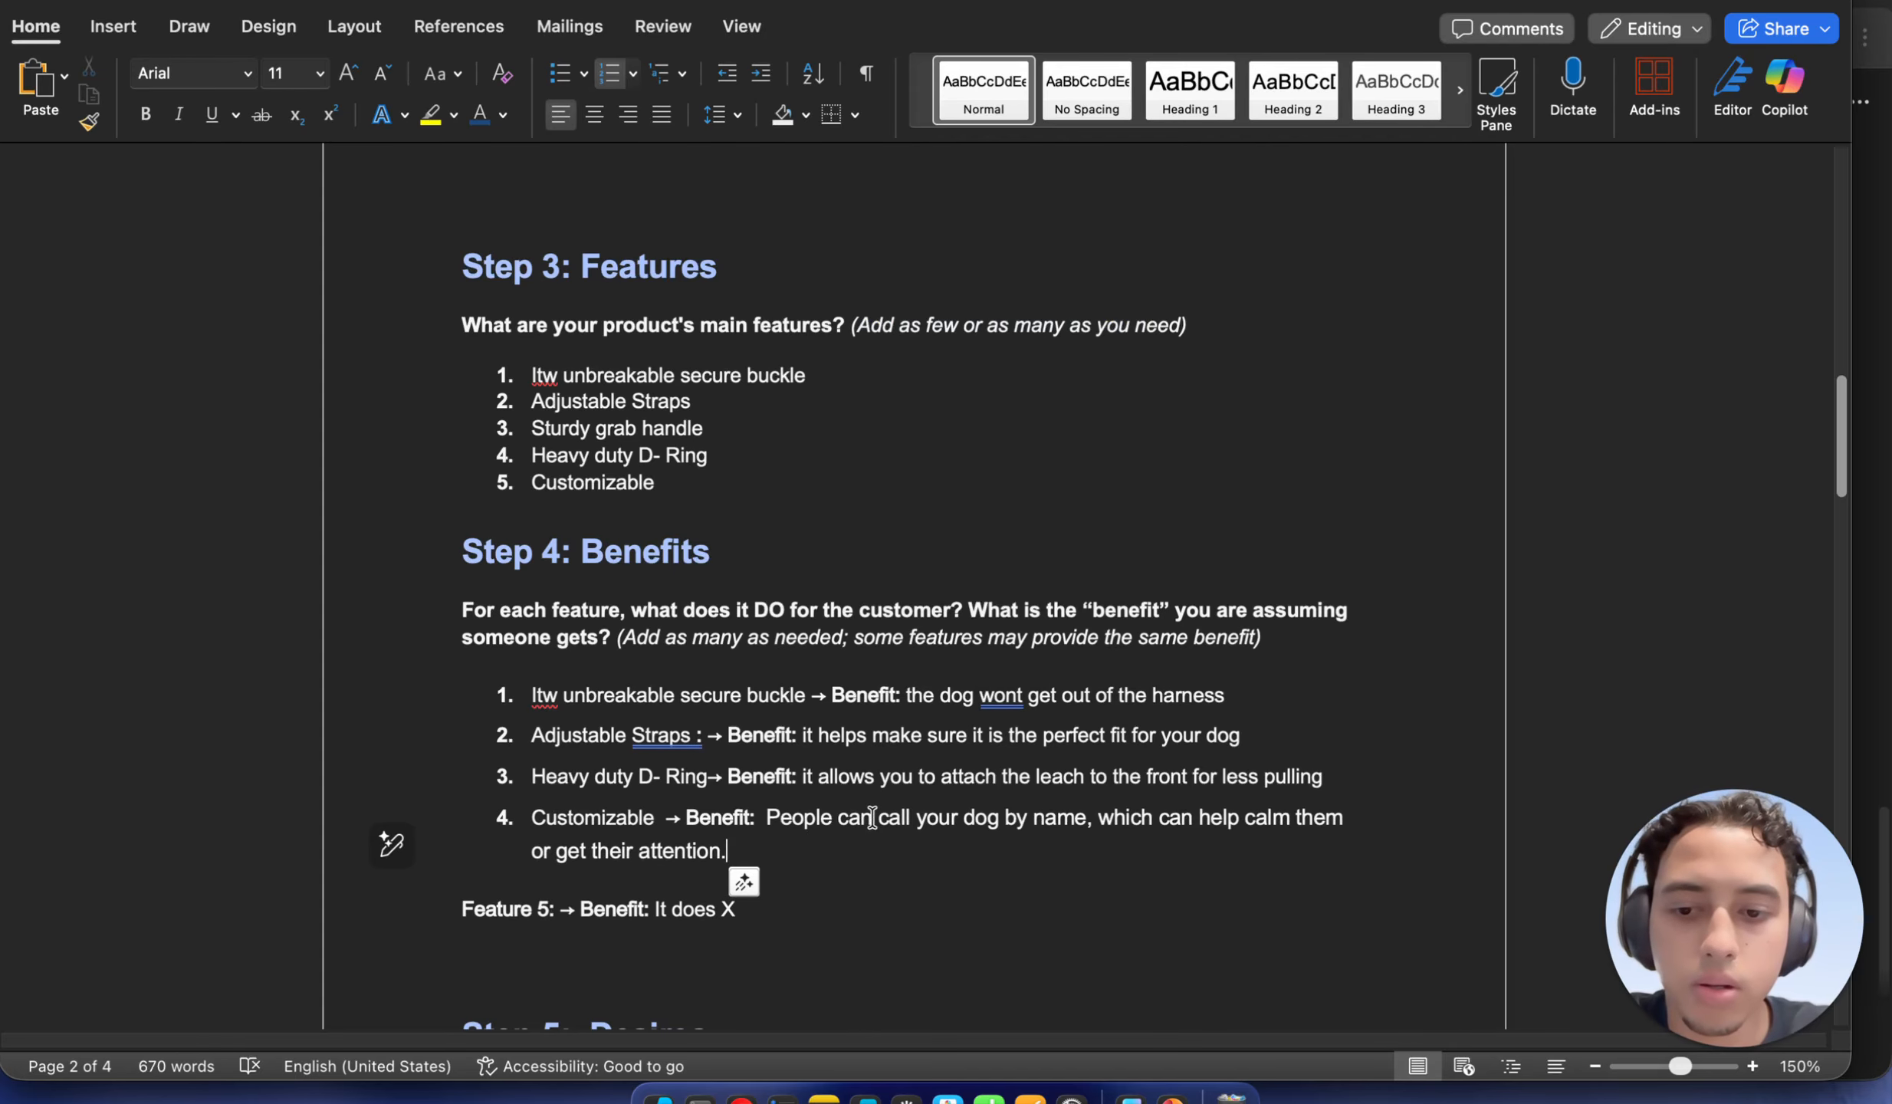
# Examine the Step 5 Desires instructions and how they relate to the features and benefits listed in Step 4
pyautogui.scroll(-2, 870, 815)
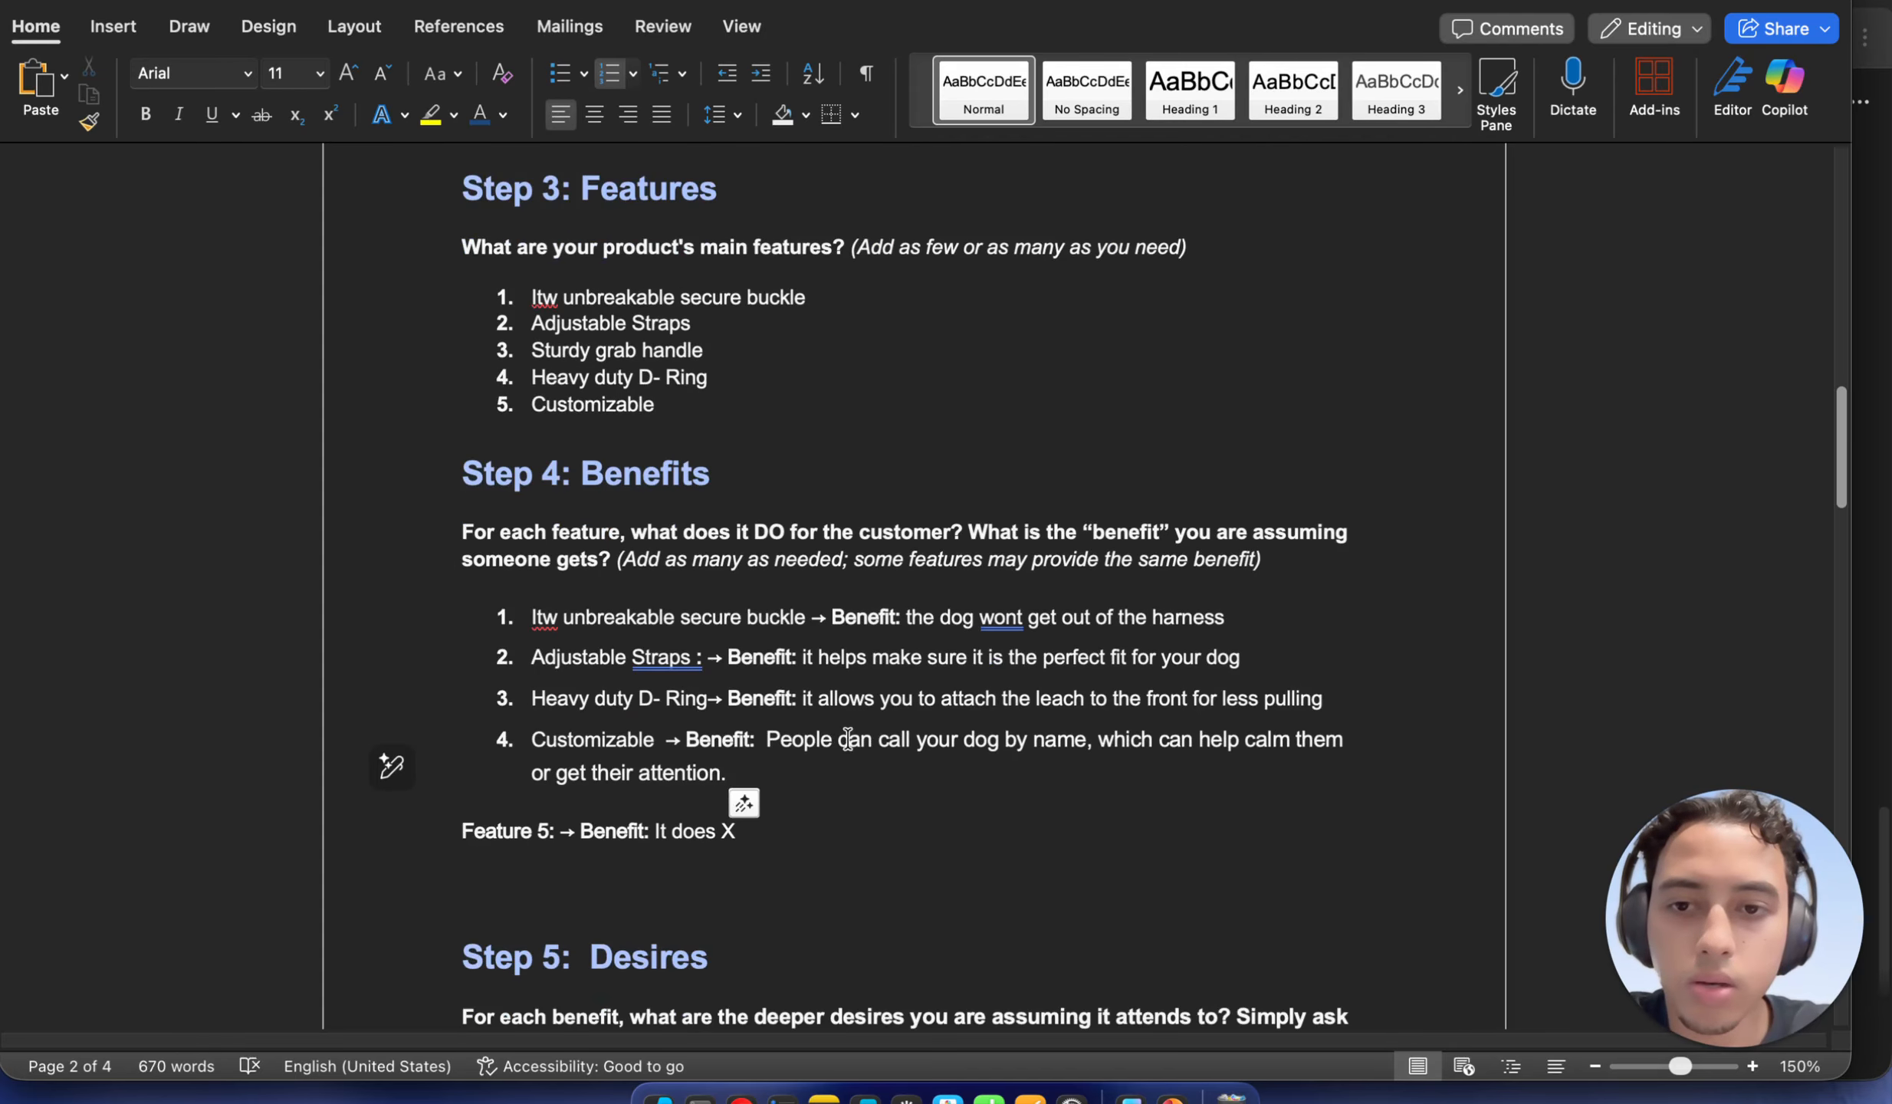
pyautogui.scroll(-7, 812, 629)
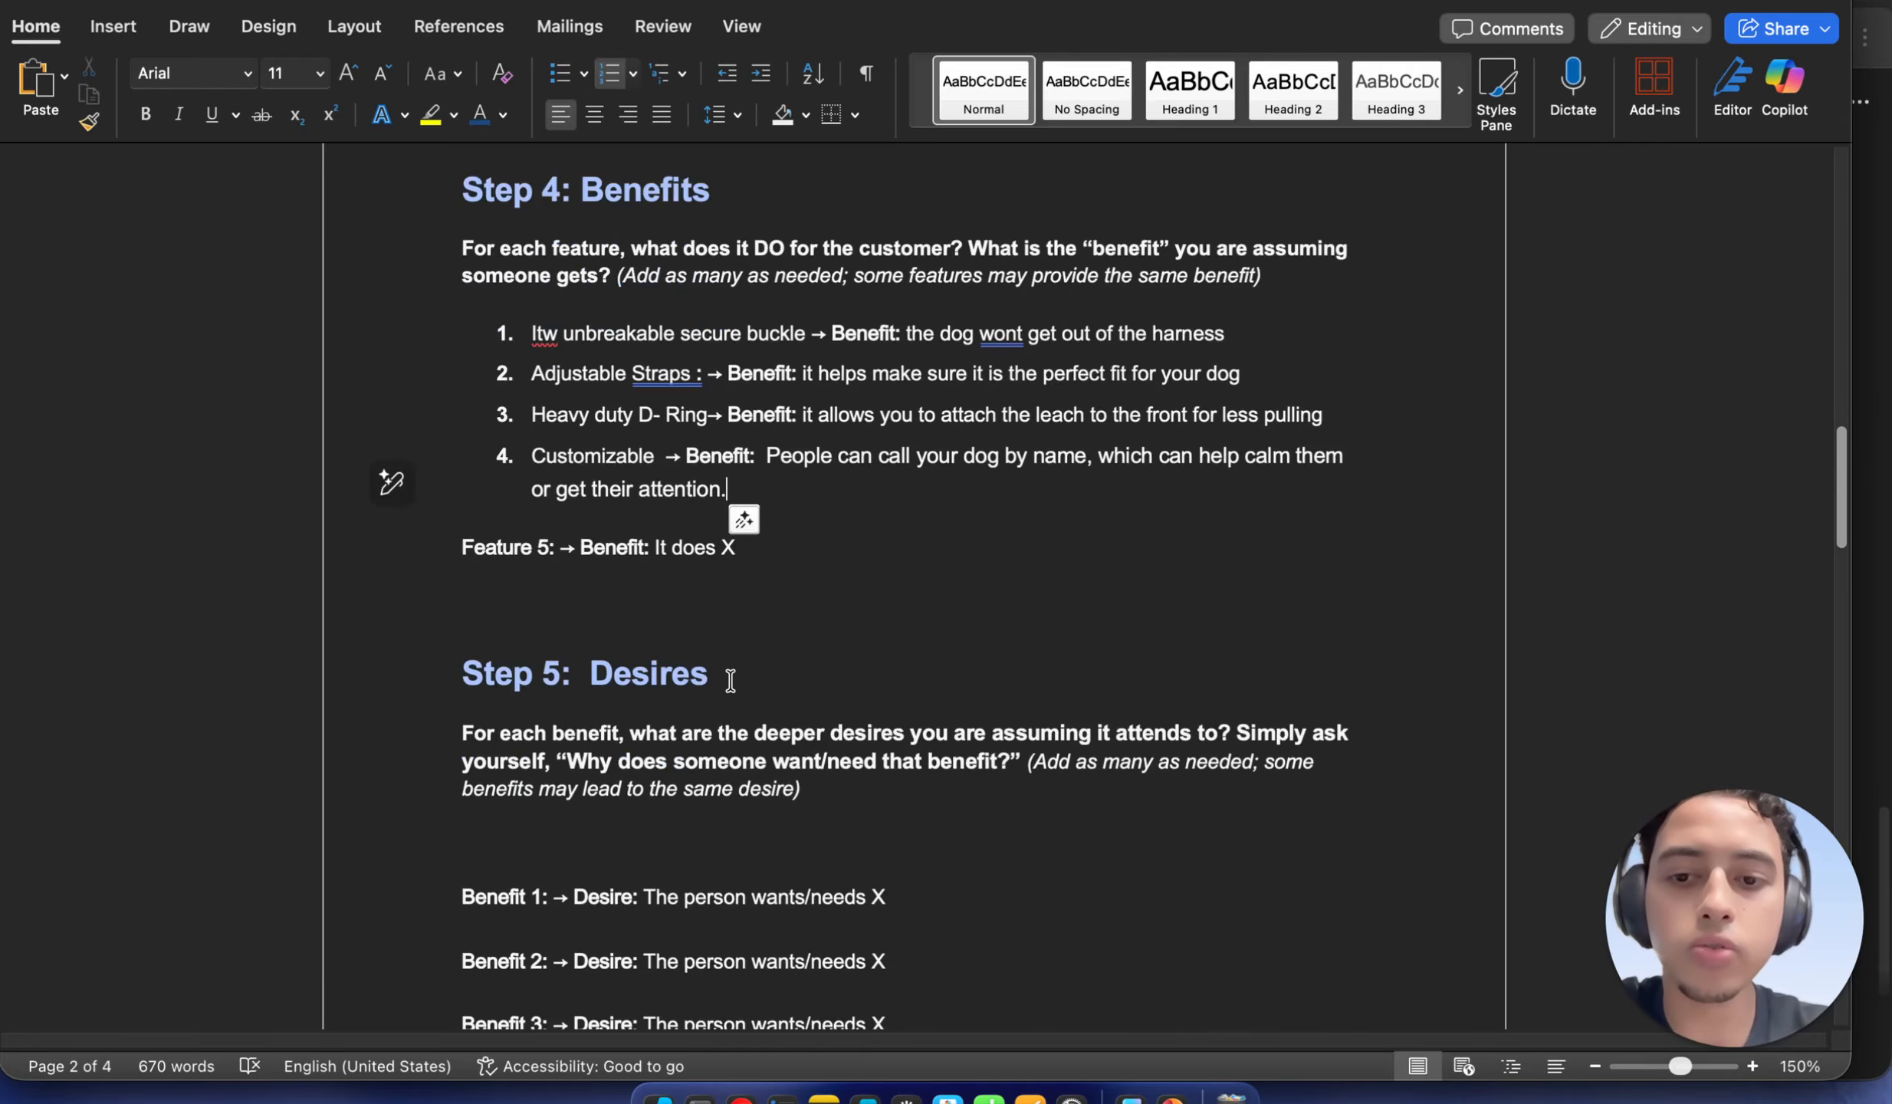
pyautogui.moveTo(728, 679); pyautogui.dragTo(605, 681)
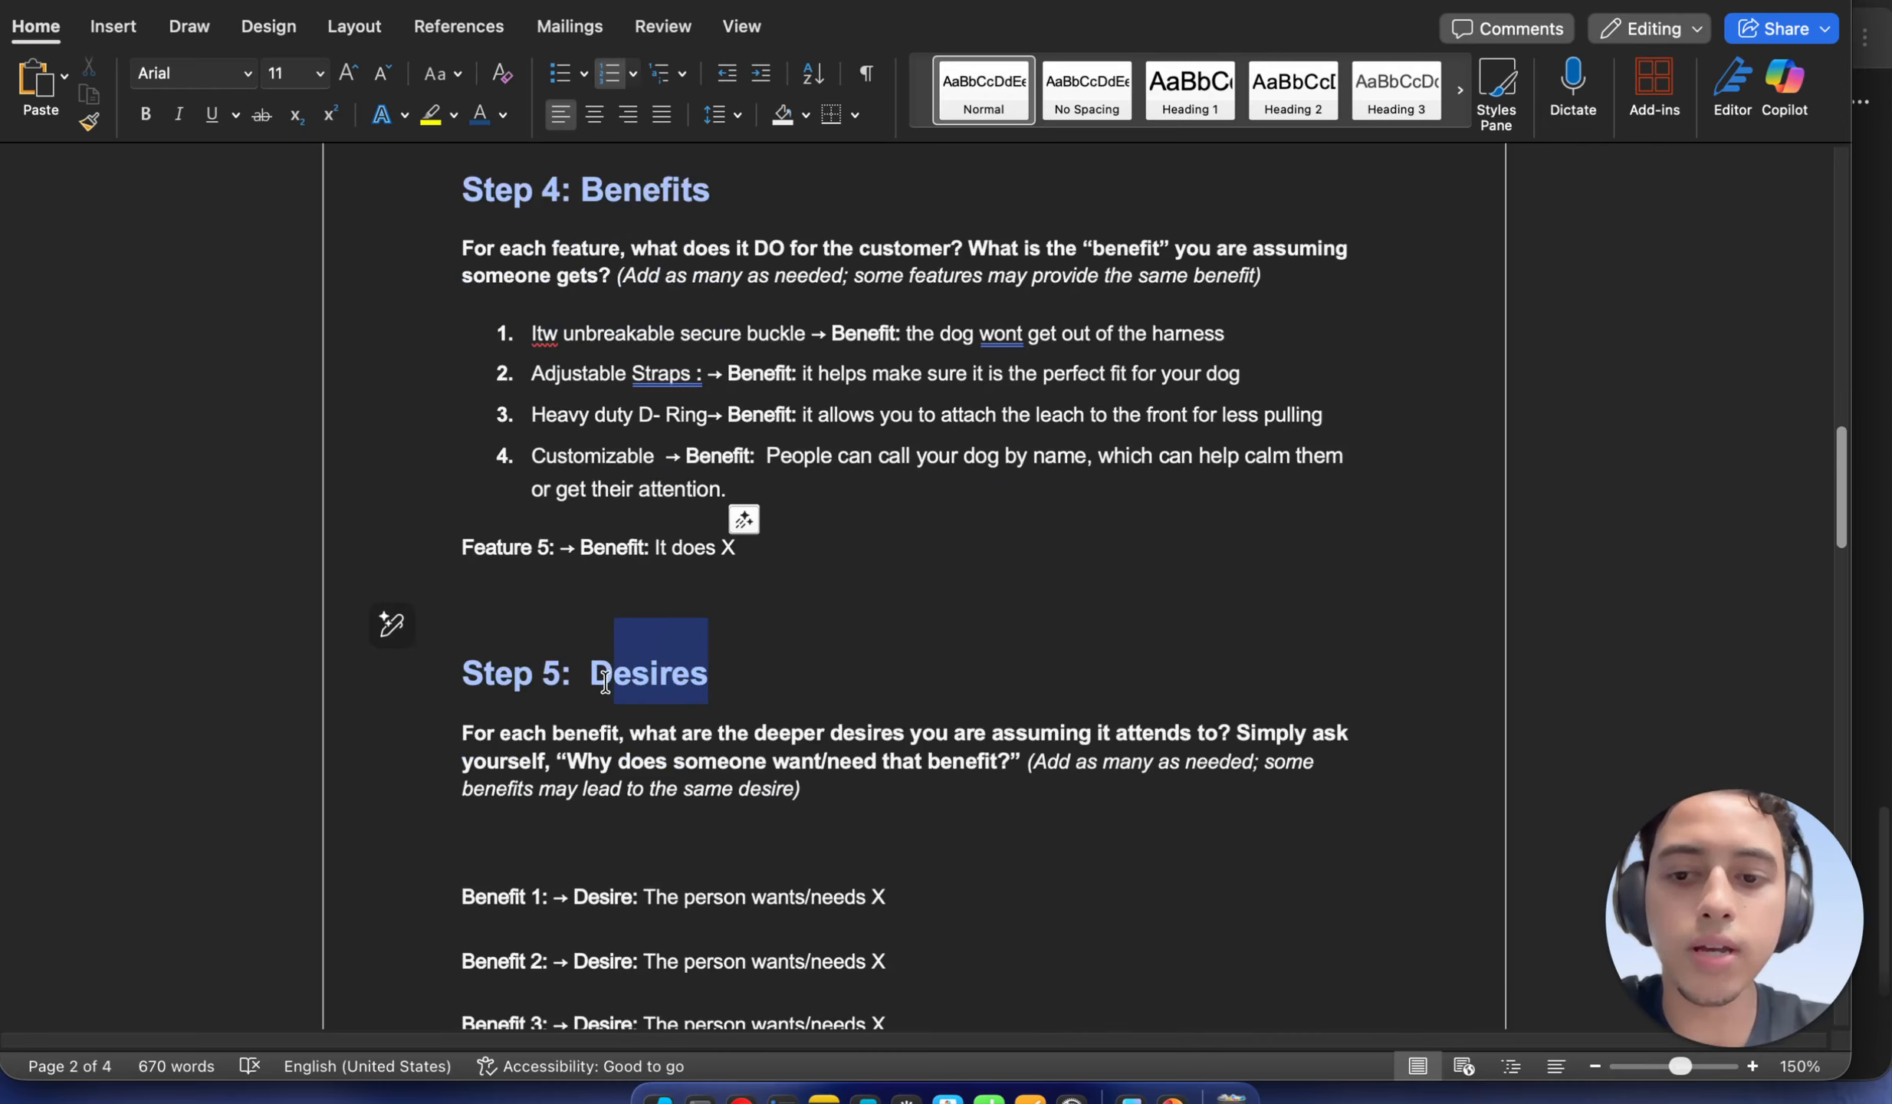
pyautogui.click(594, 723)
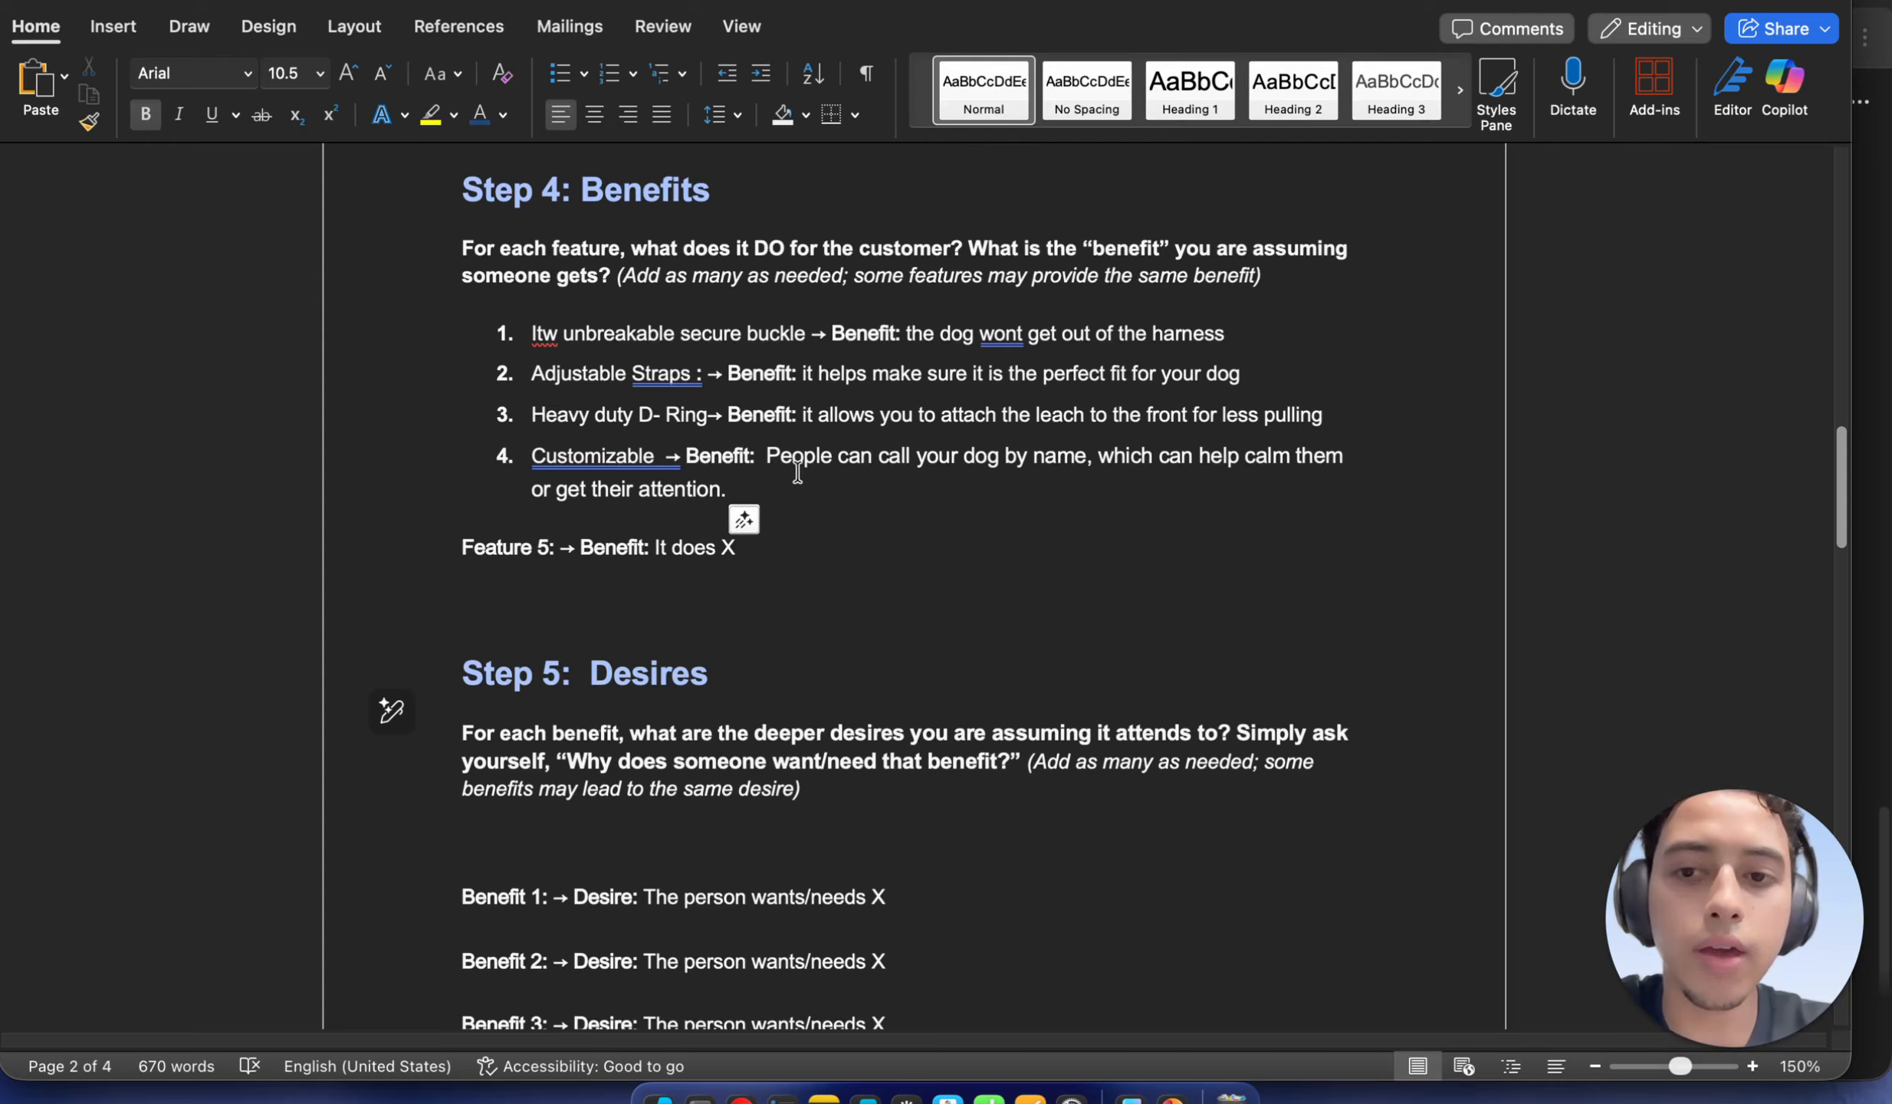
pyautogui.moveTo(811, 339); pyautogui.dragTo(565, 335)
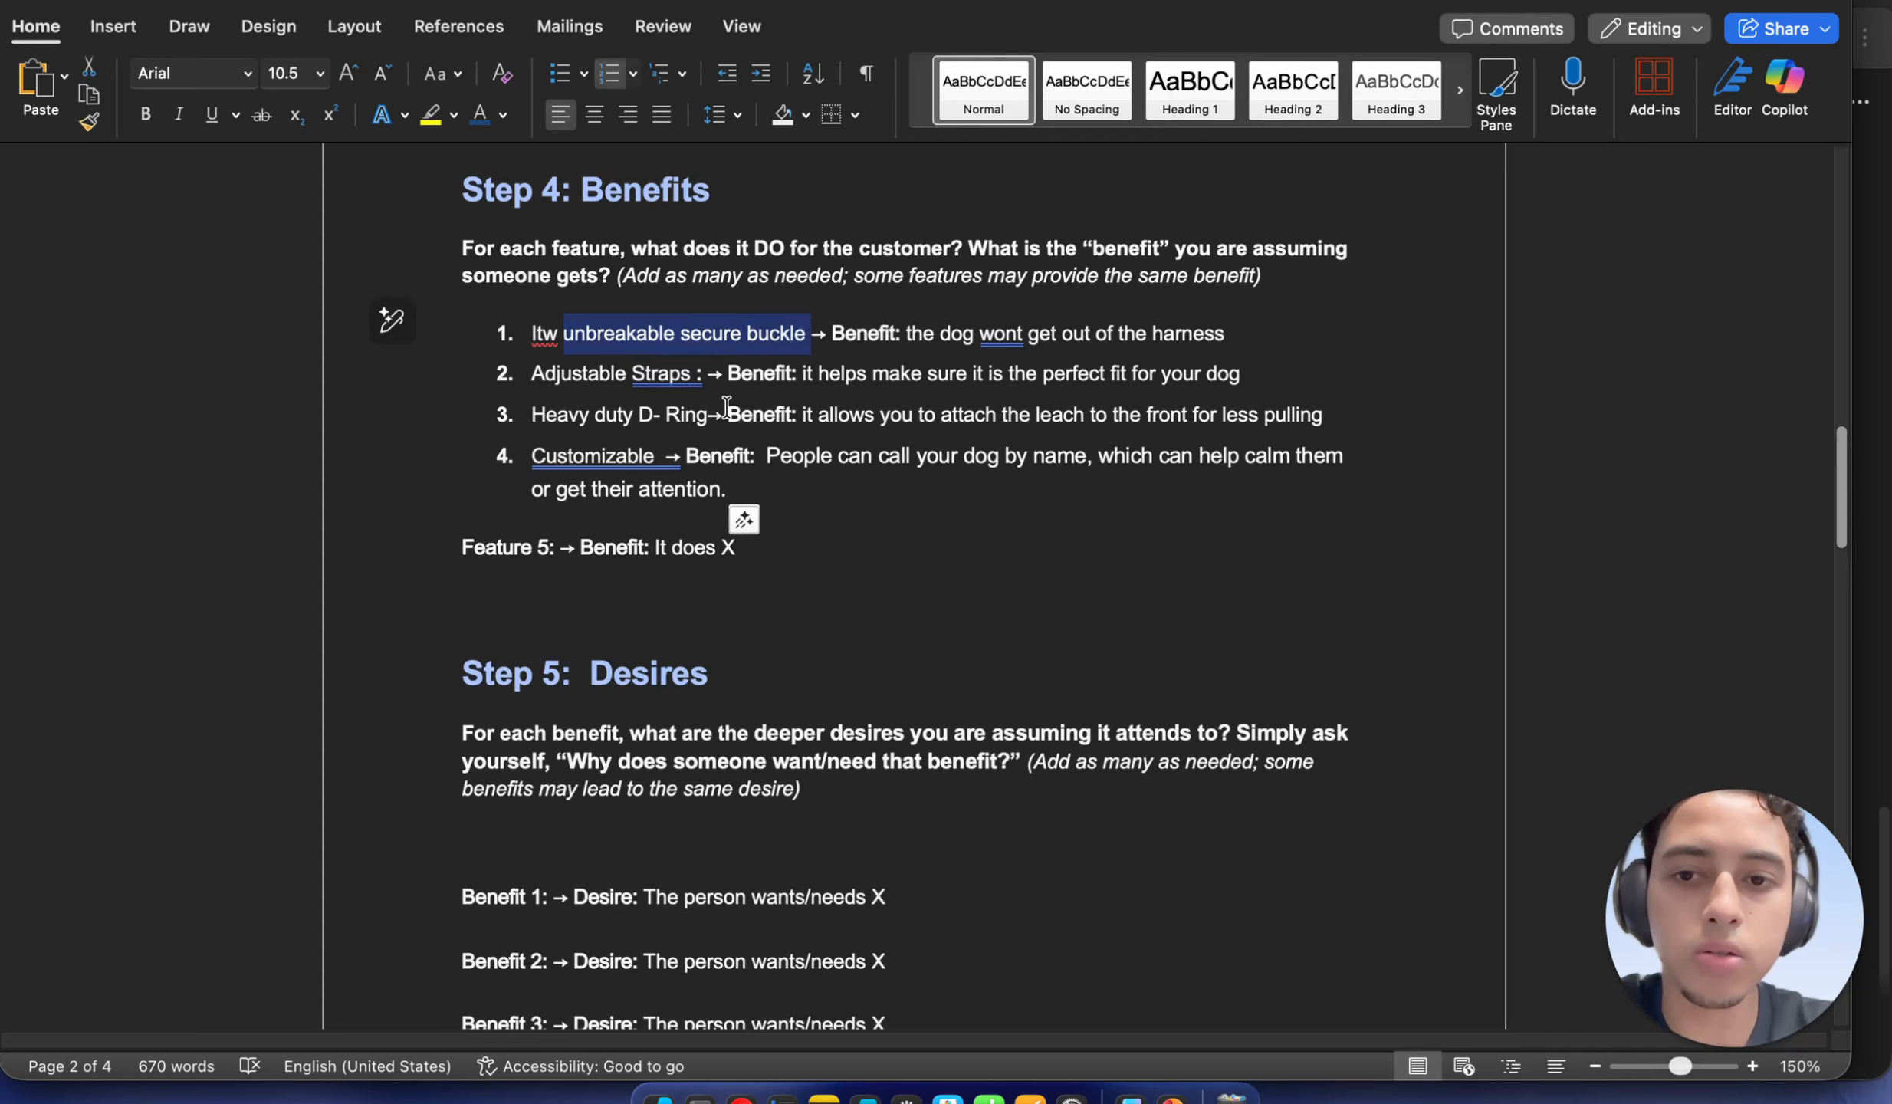
pyautogui.click(914, 460)
pyautogui.scroll(-2, 979, 555)
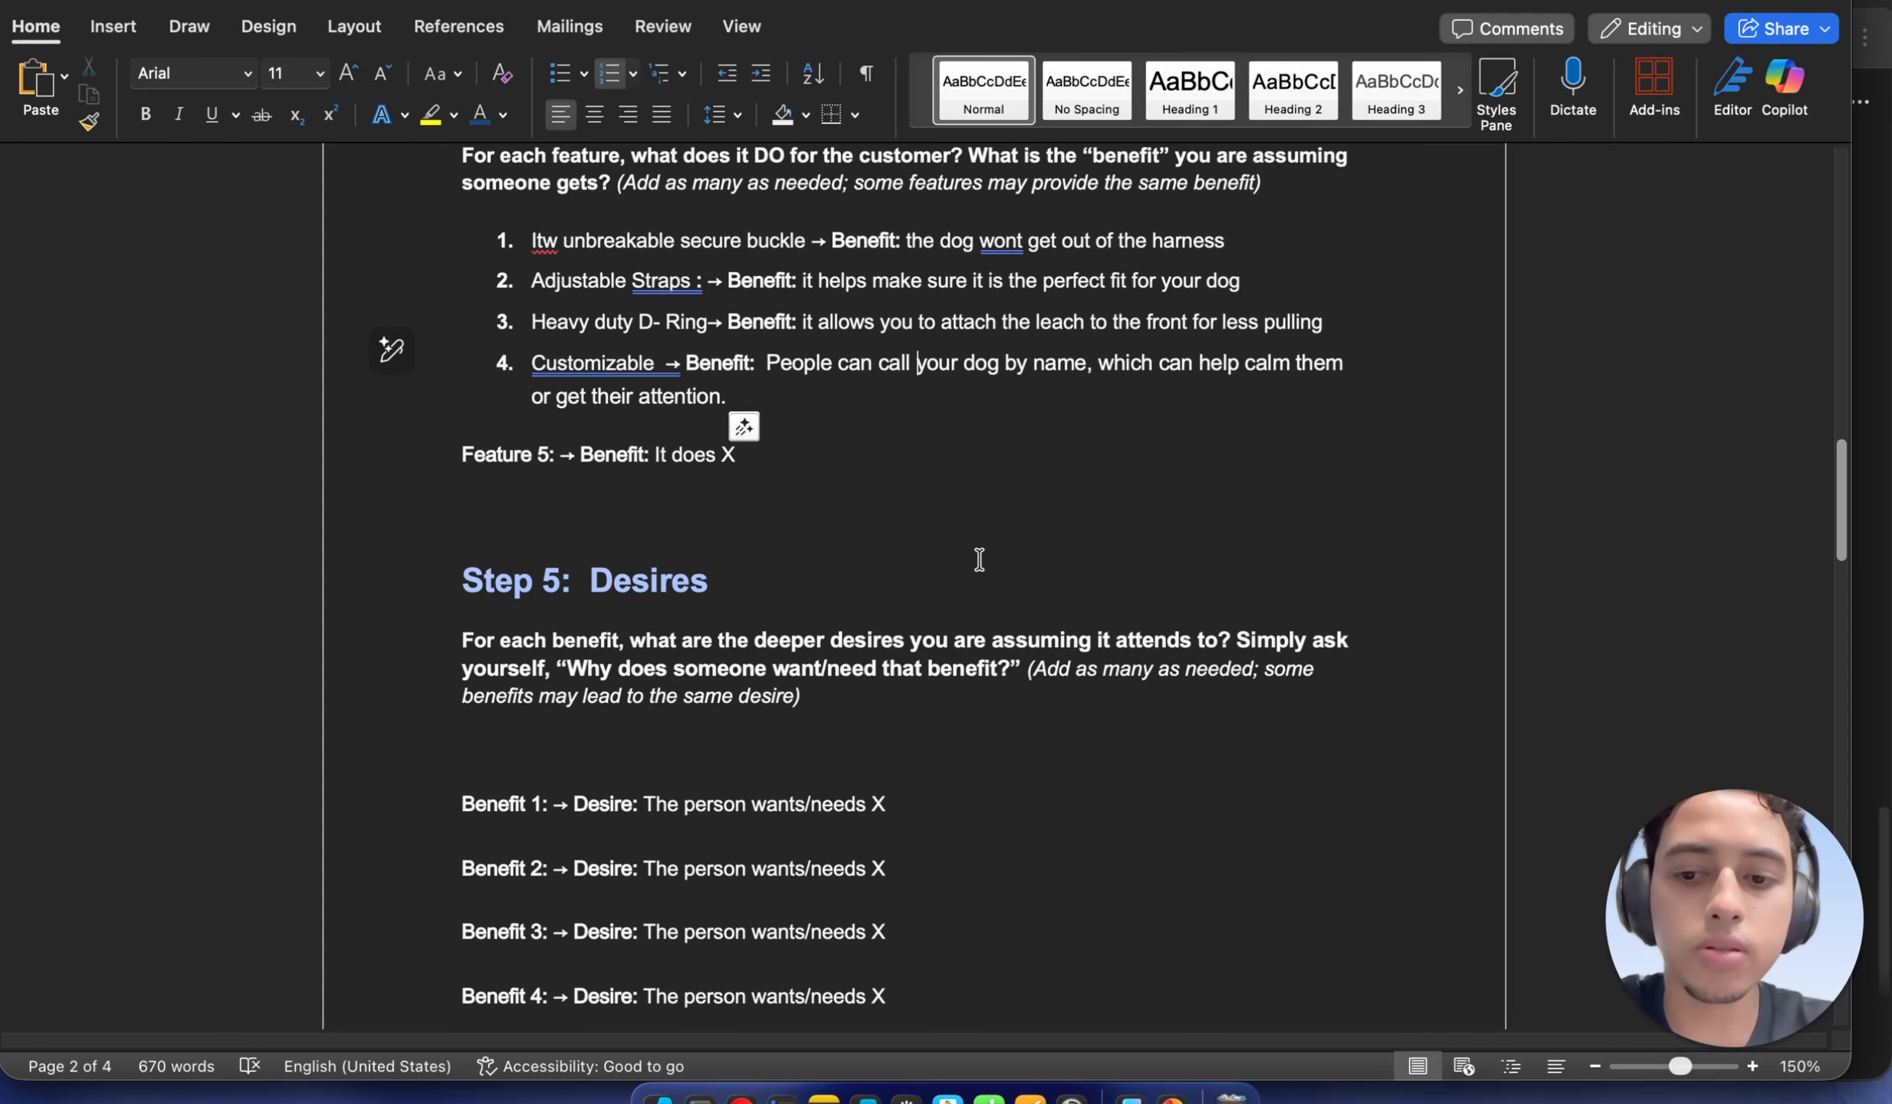
pyautogui.scroll(-1, 979, 557)
pyautogui.scroll(1, 683, 613)
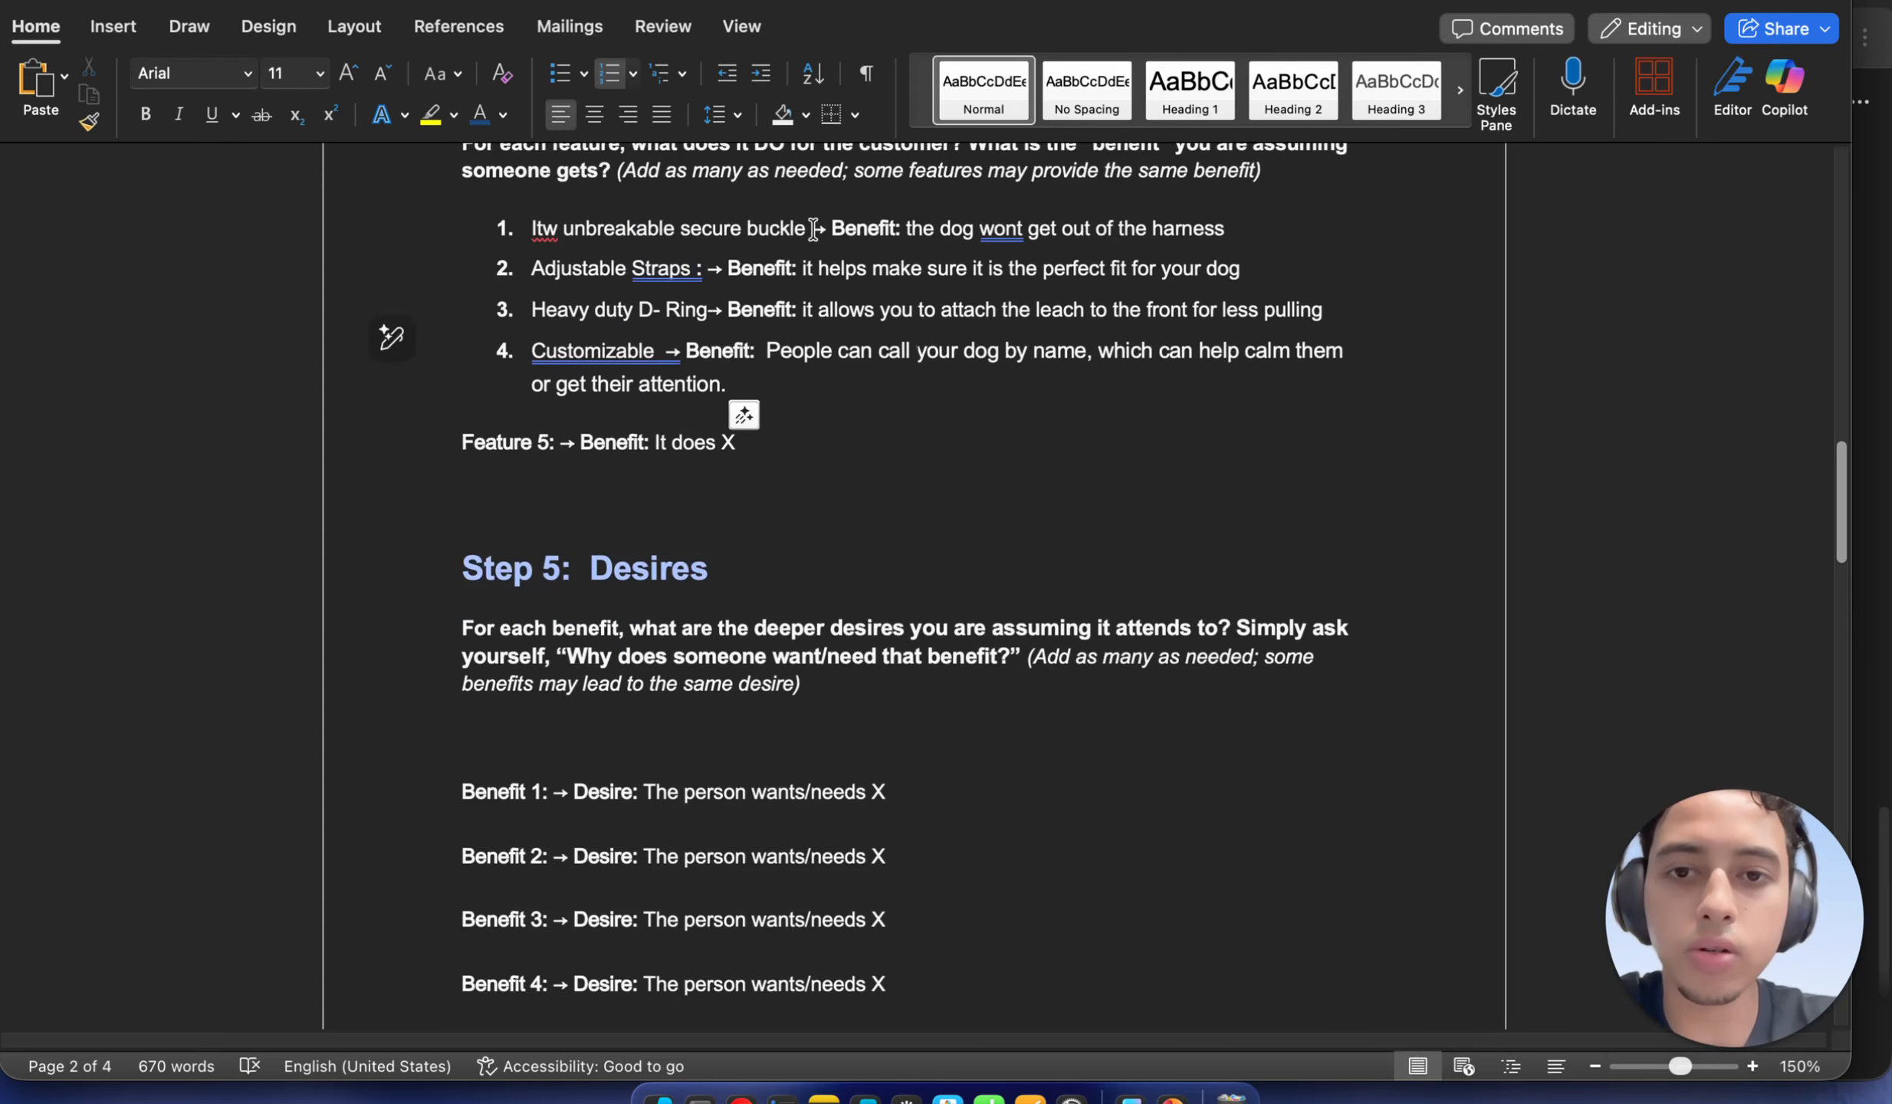
# Copy "Itw unbreakable secure buckle" from the Step 4 list and replace the "Benefit 1" label under Step 5 with it
pyautogui.moveTo(813, 228); pyautogui.dragTo(532, 230)
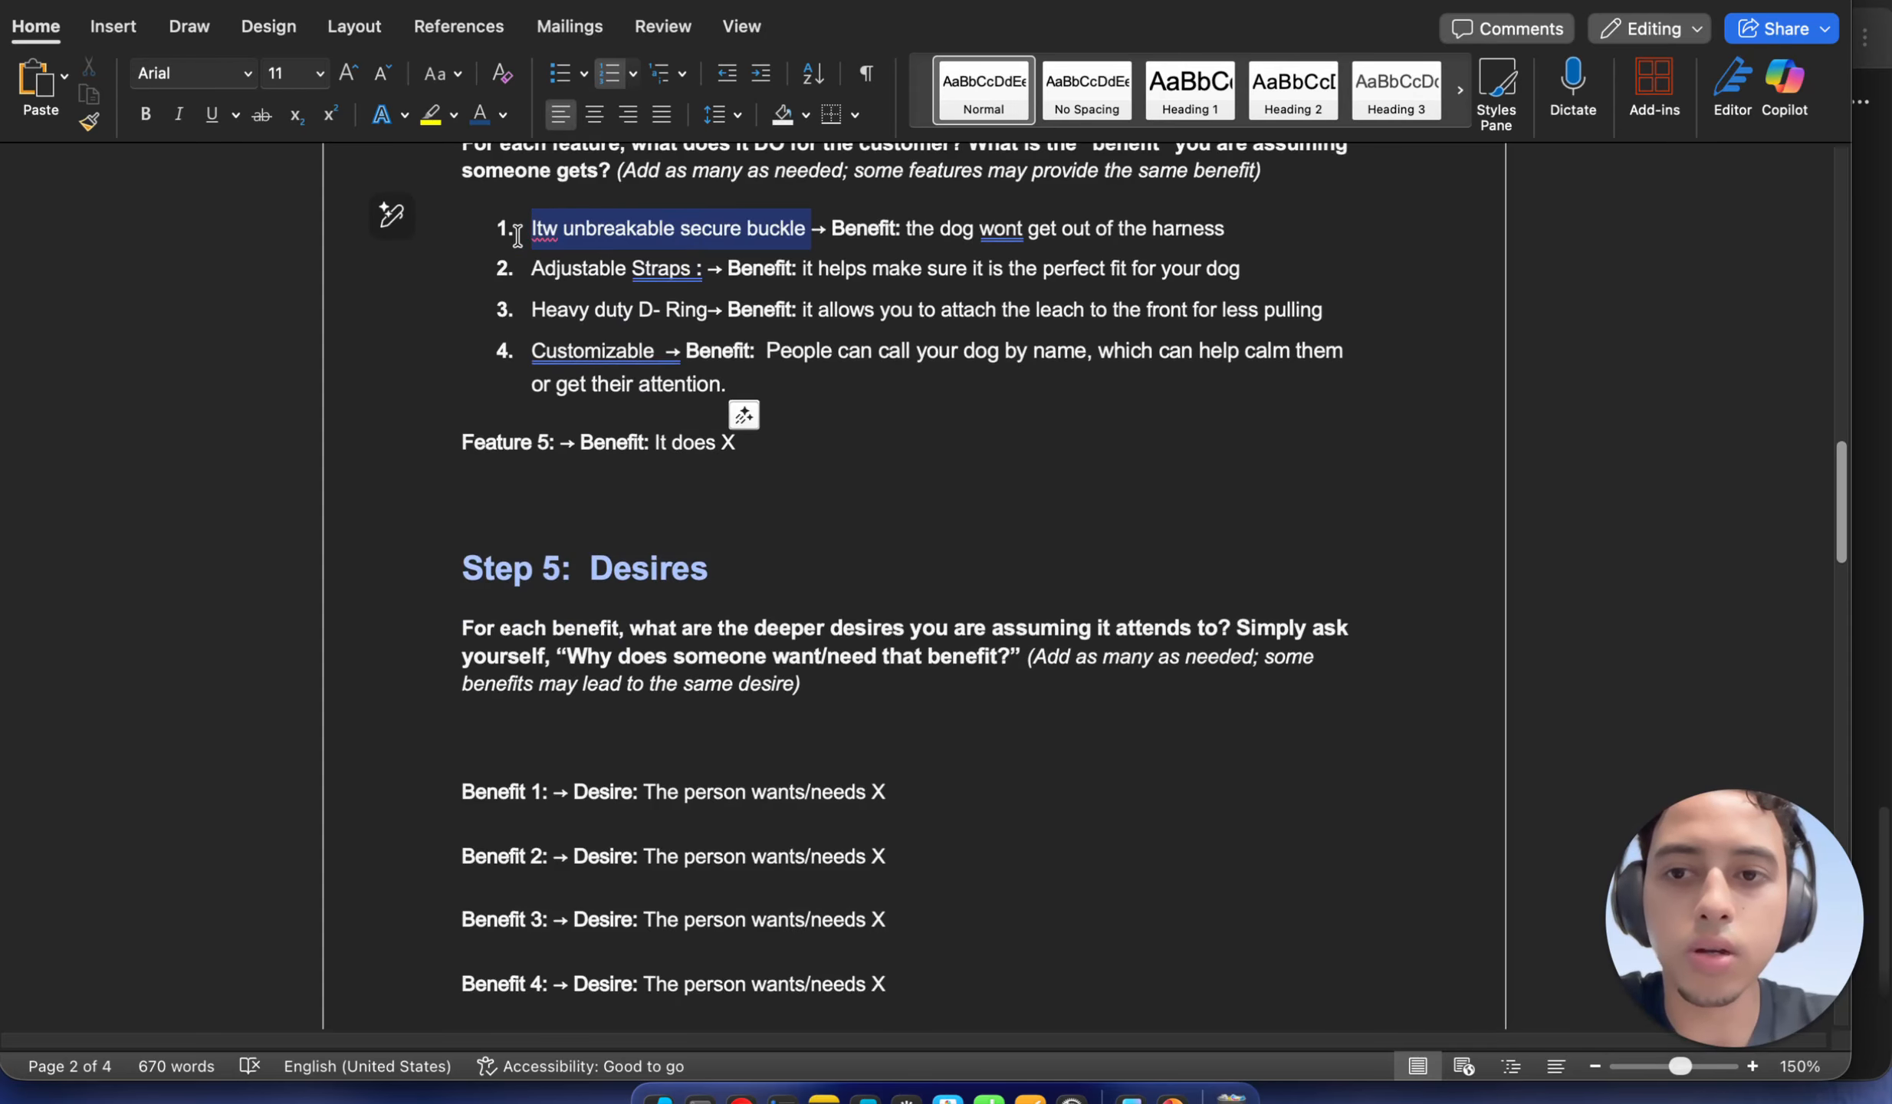
pyautogui.rightClick(569, 234)
pyautogui.click(628, 202)
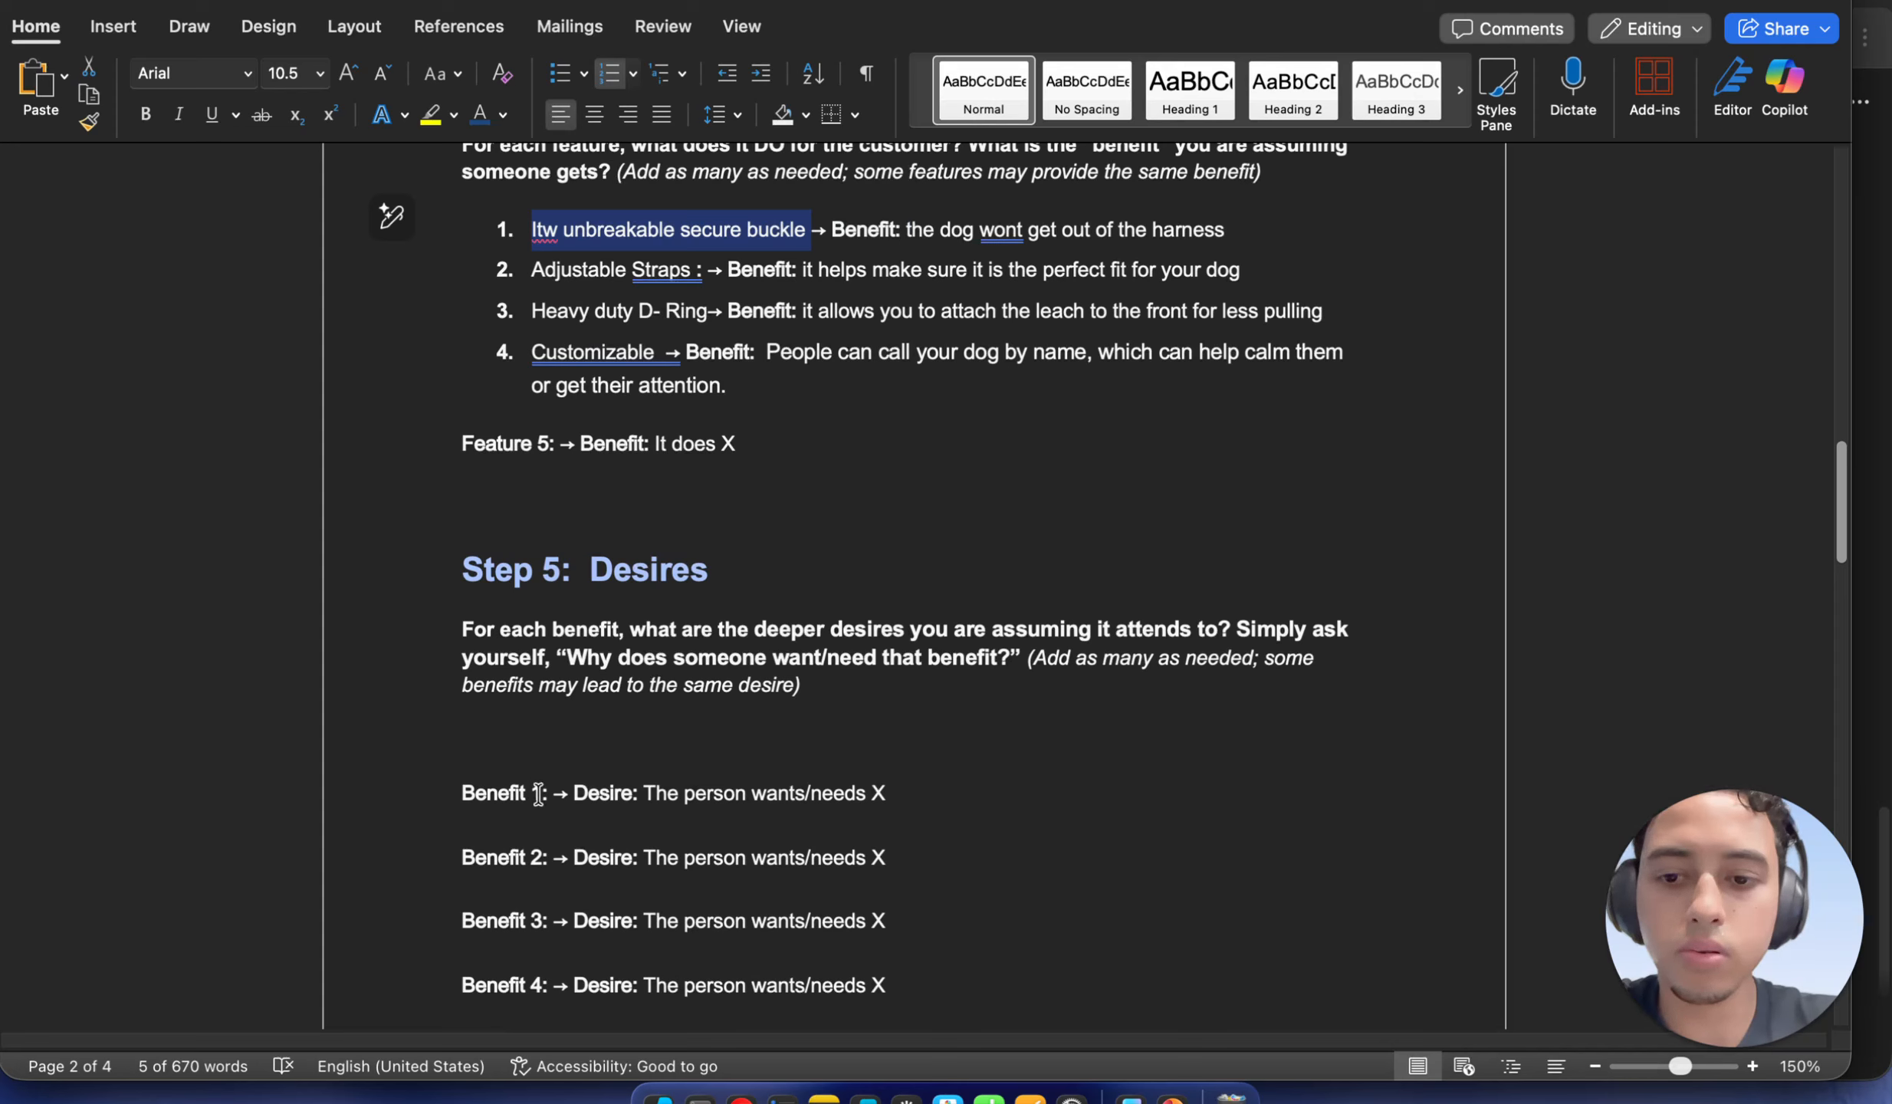
pyautogui.moveTo(540, 792); pyautogui.dragTo(501, 797)
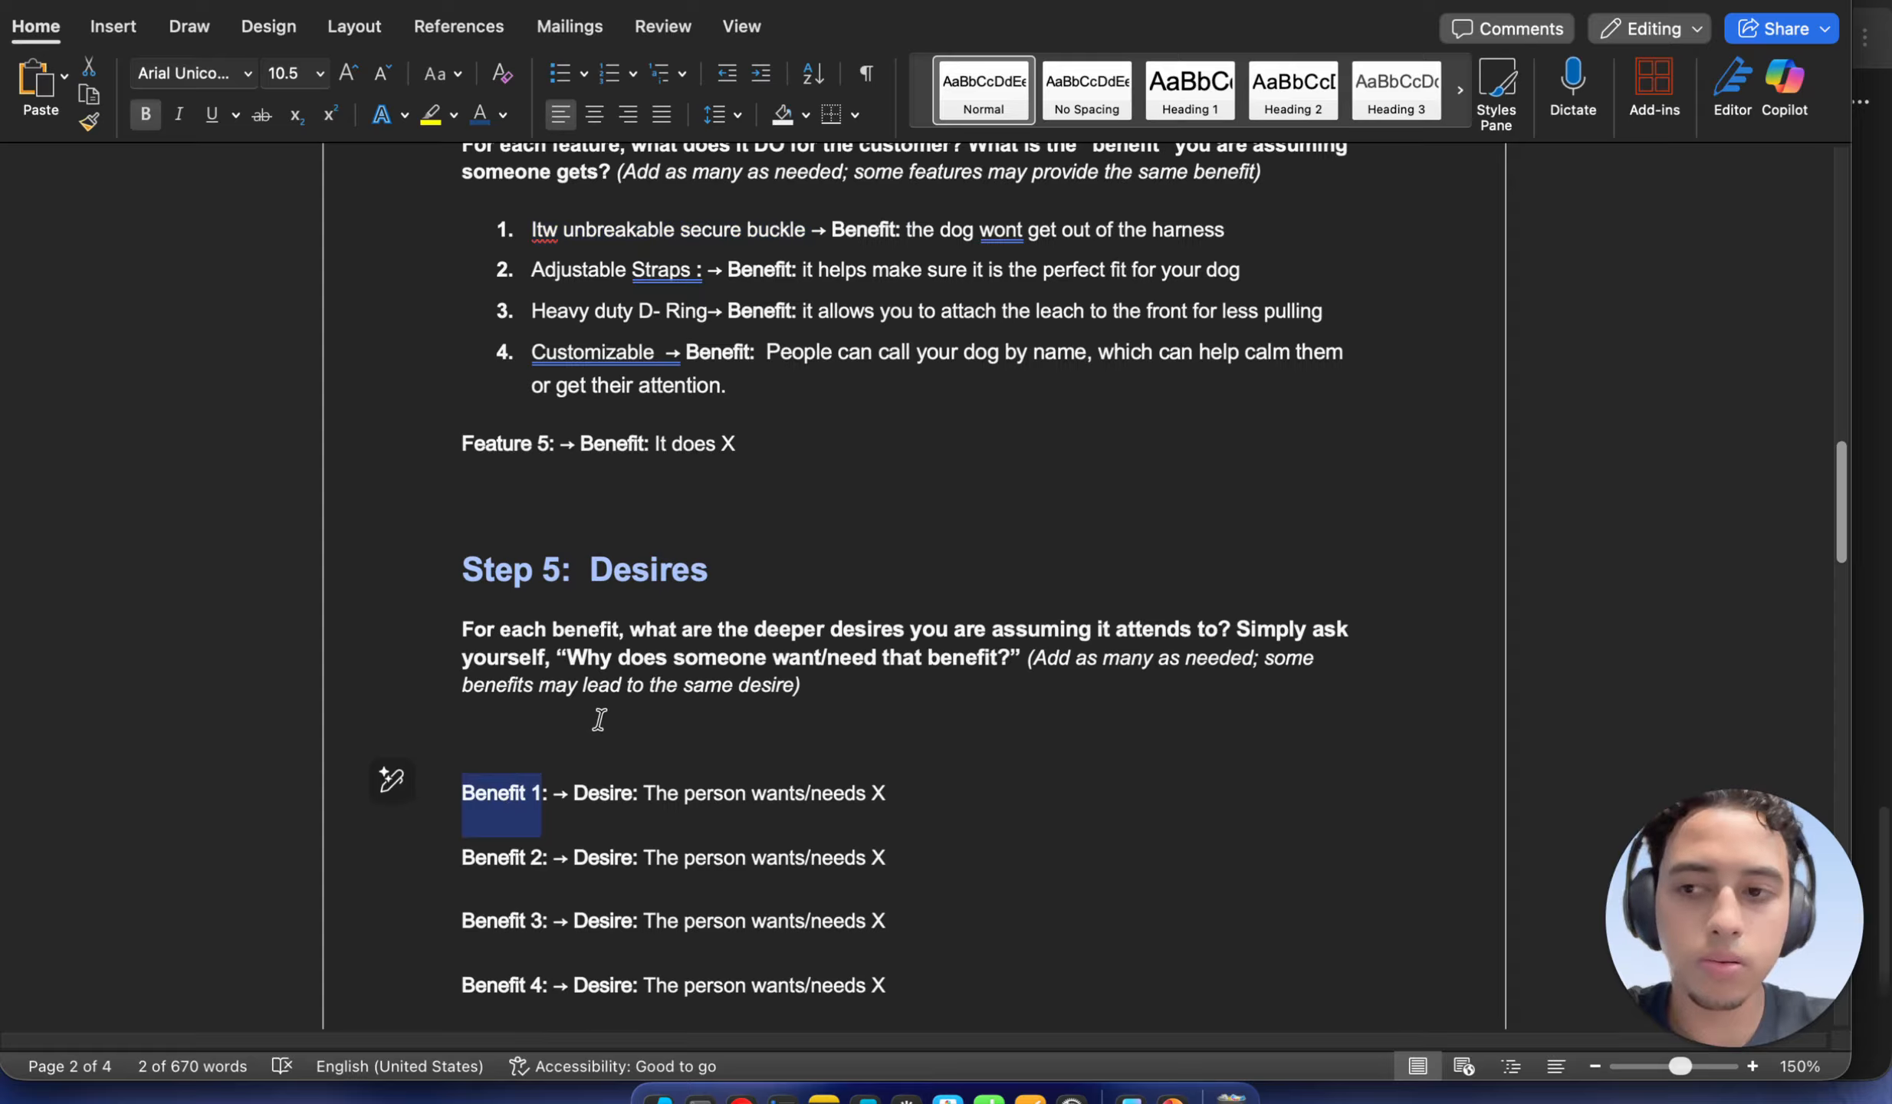
pyautogui.press('super+v')
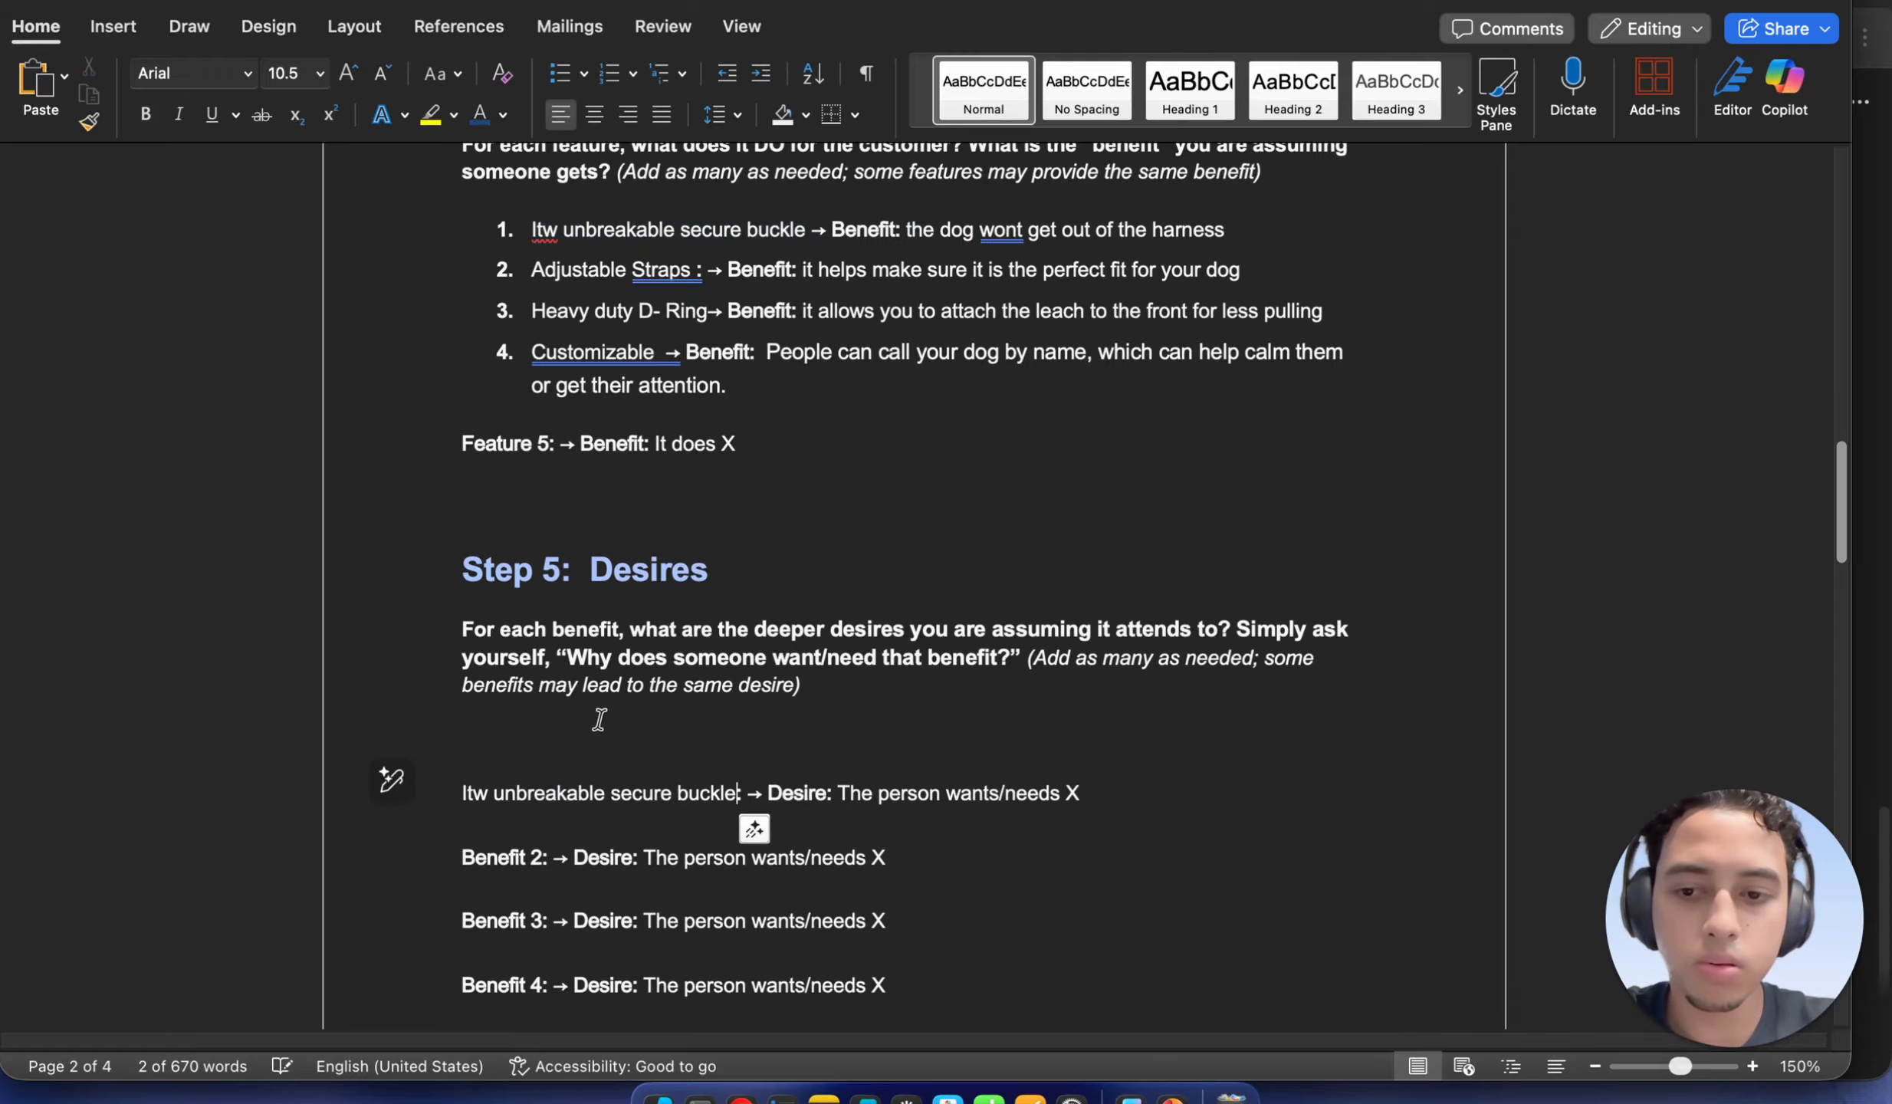
# Clear the "The person wants/needs X" placeholder from the secure buckle's desire line under Step 5
pyautogui.click(766, 794)
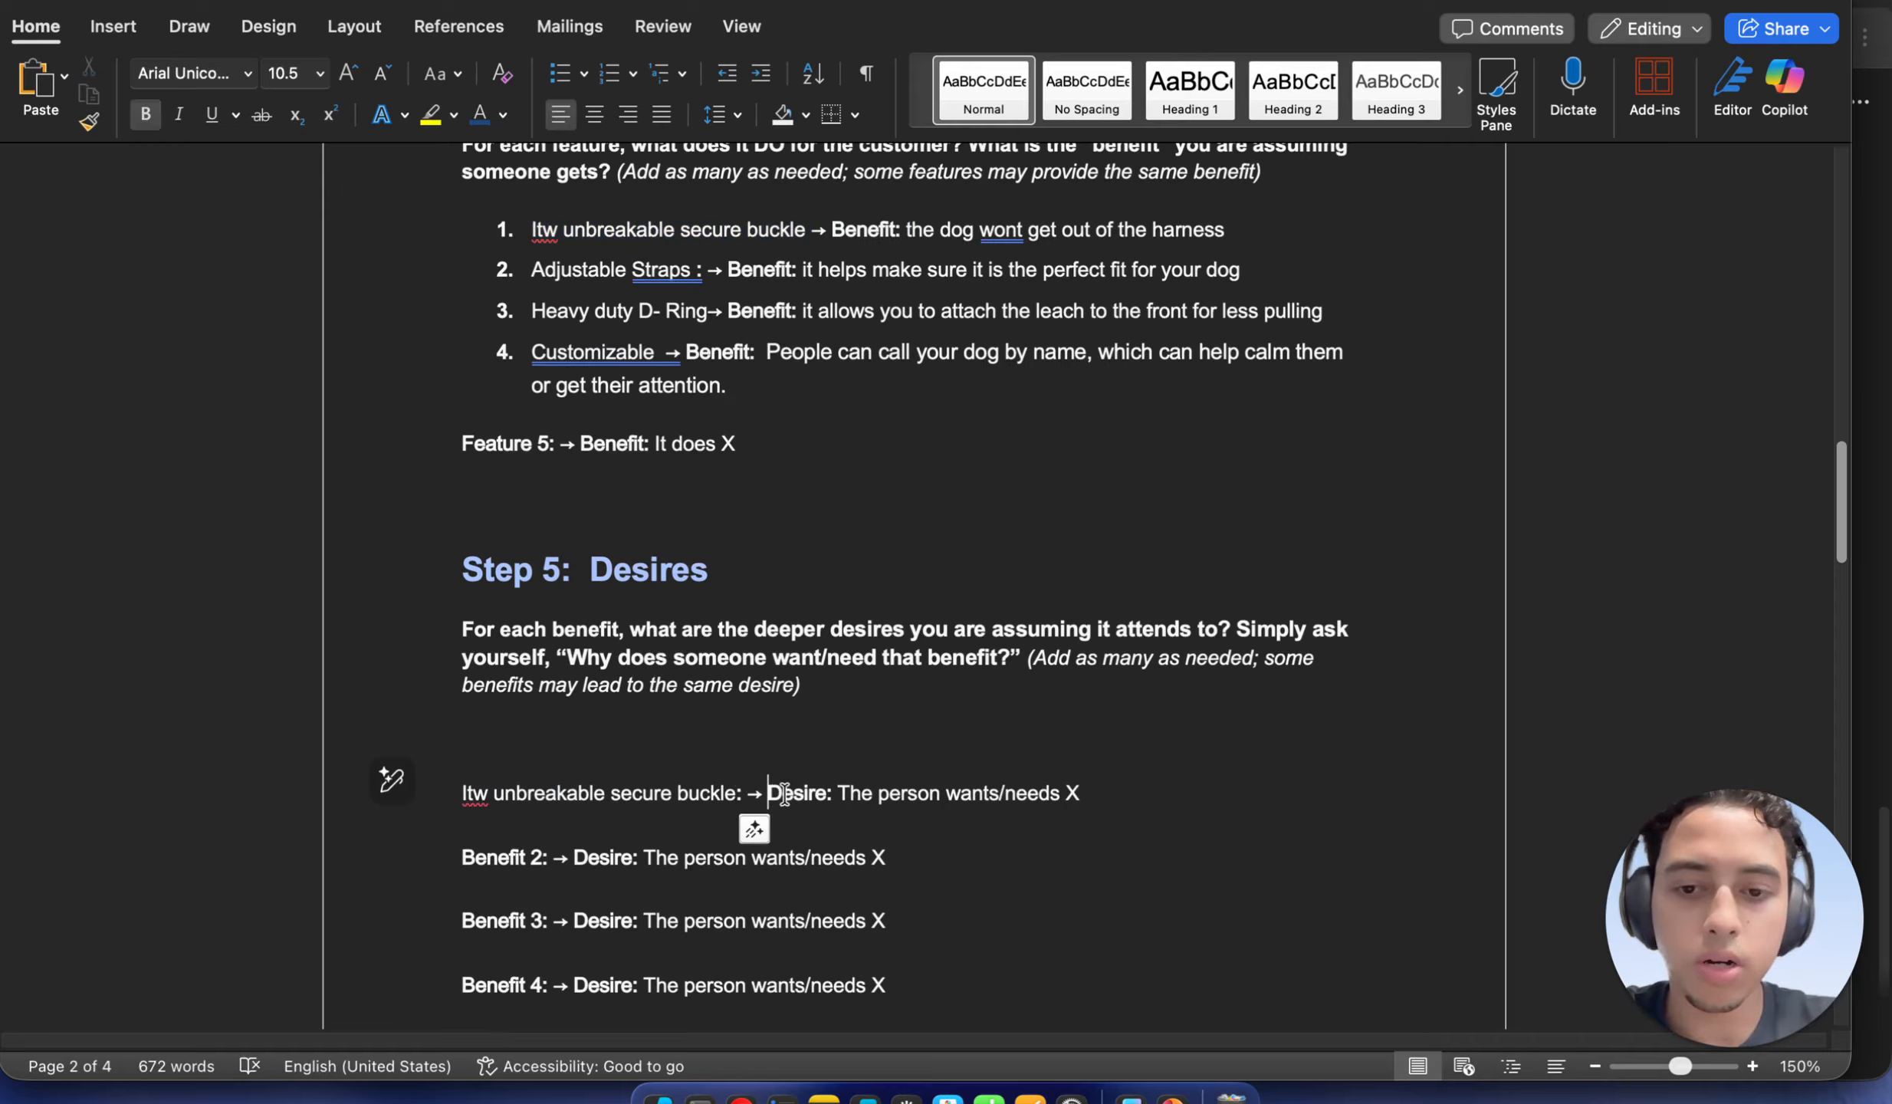
pyautogui.moveTo(1095, 794); pyautogui.dragTo(841, 797)
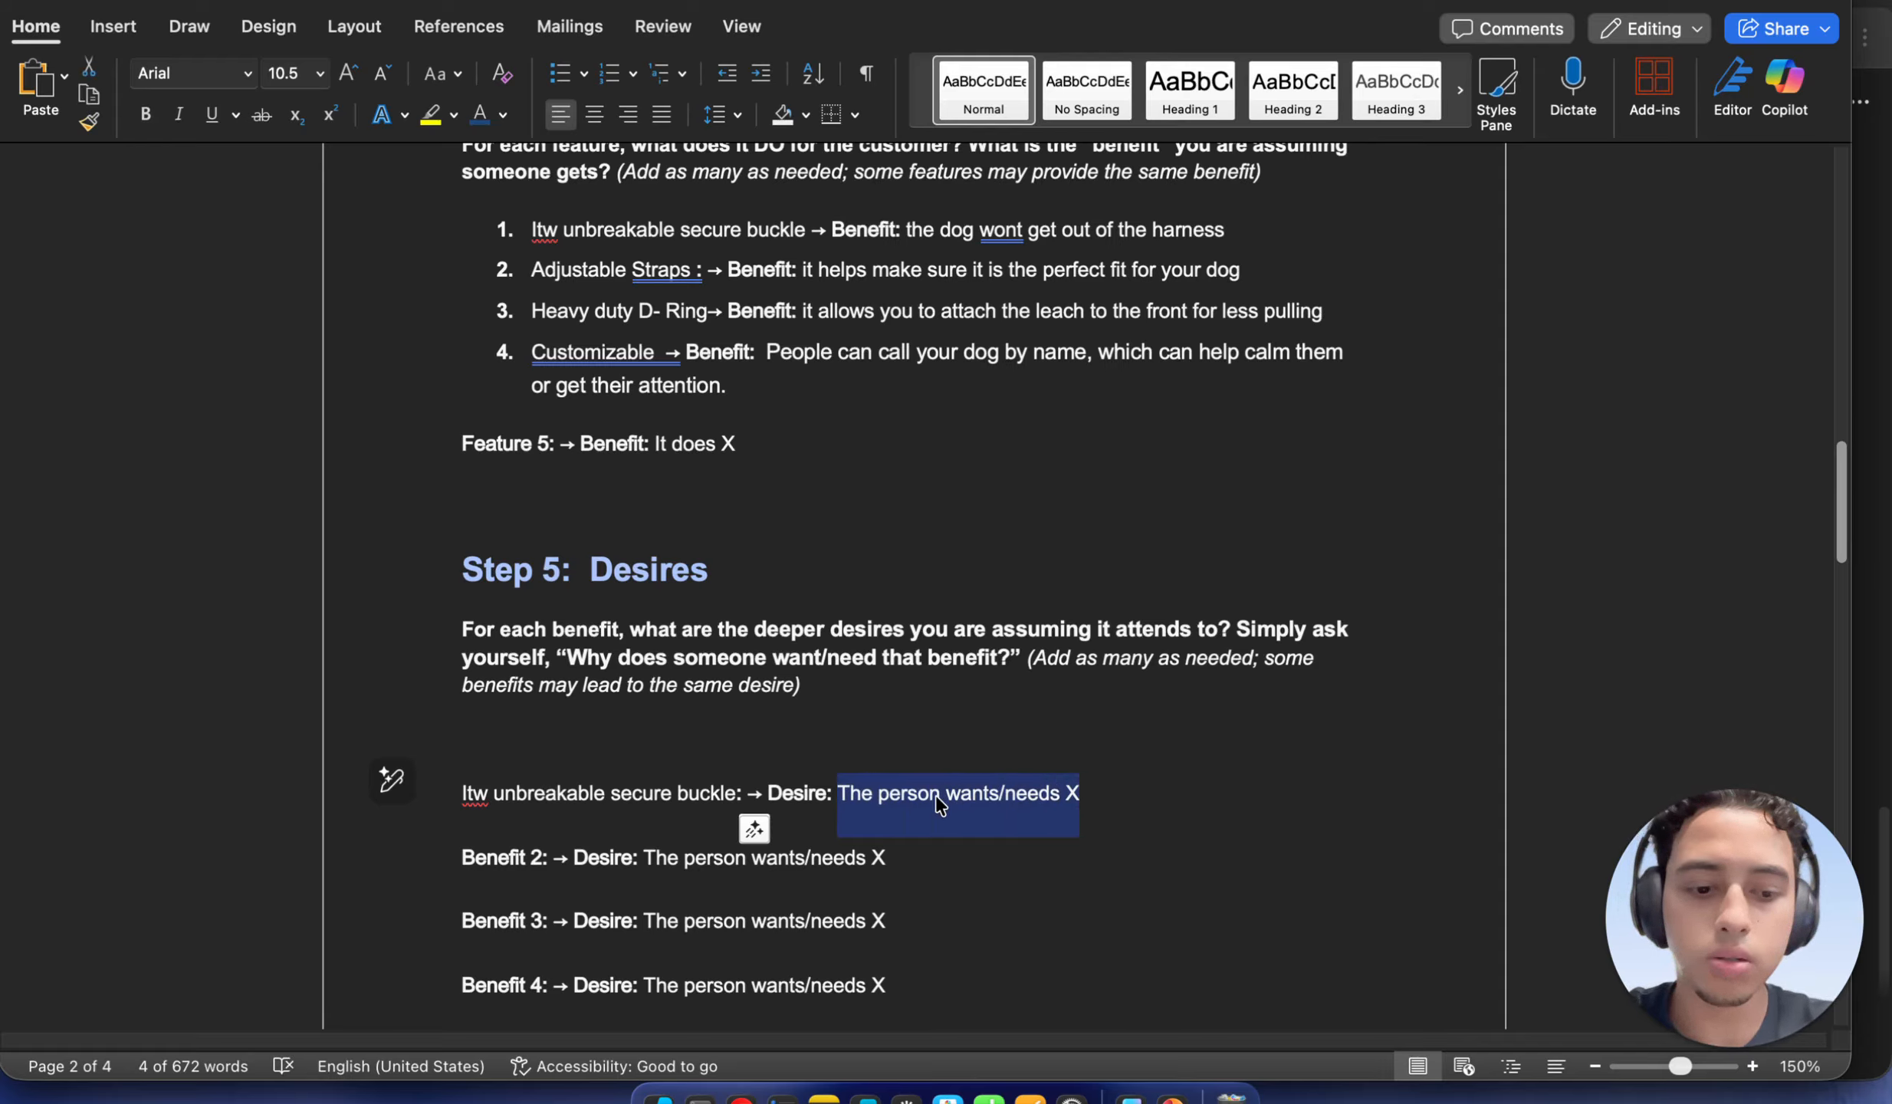
pyautogui.press('BackSpace')
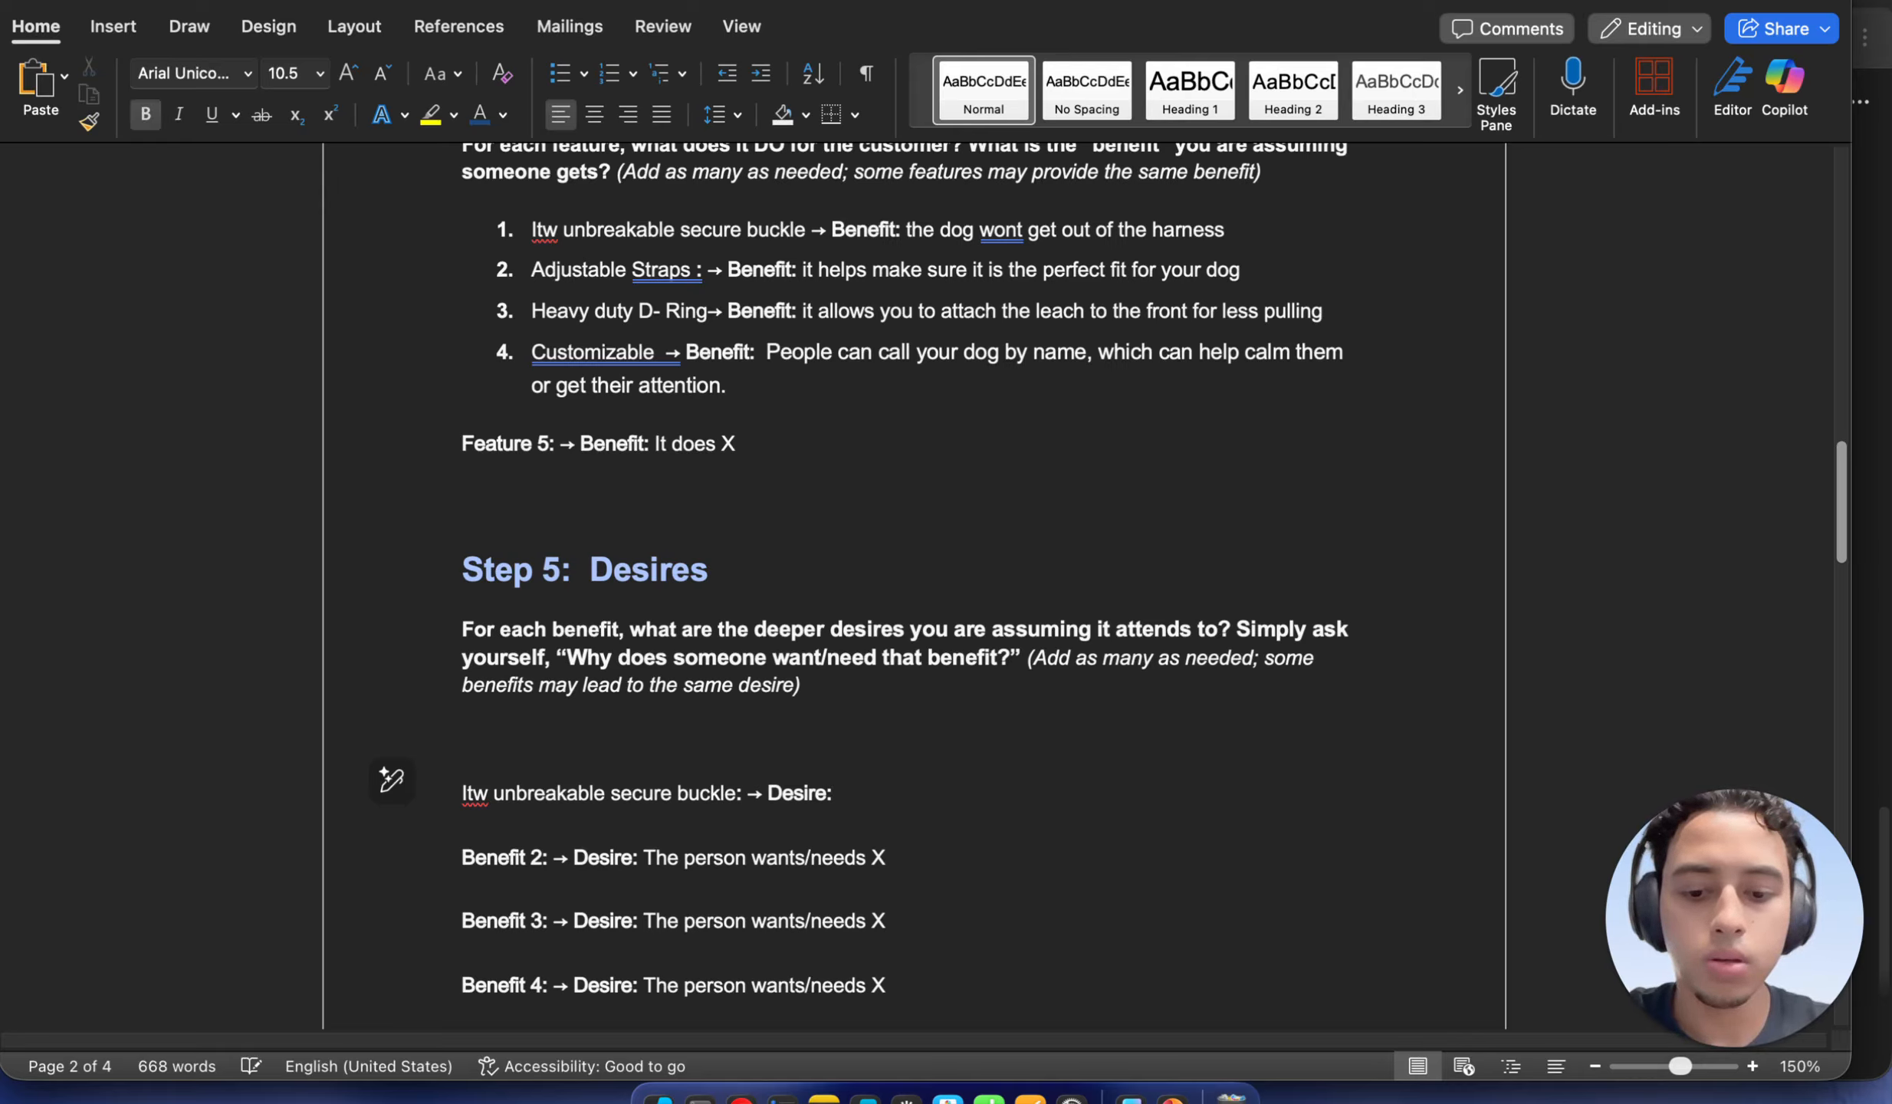
# Enter "they want their dog to be safe" as the secure buckle's desire under Step 5
pyautogui.write('they')
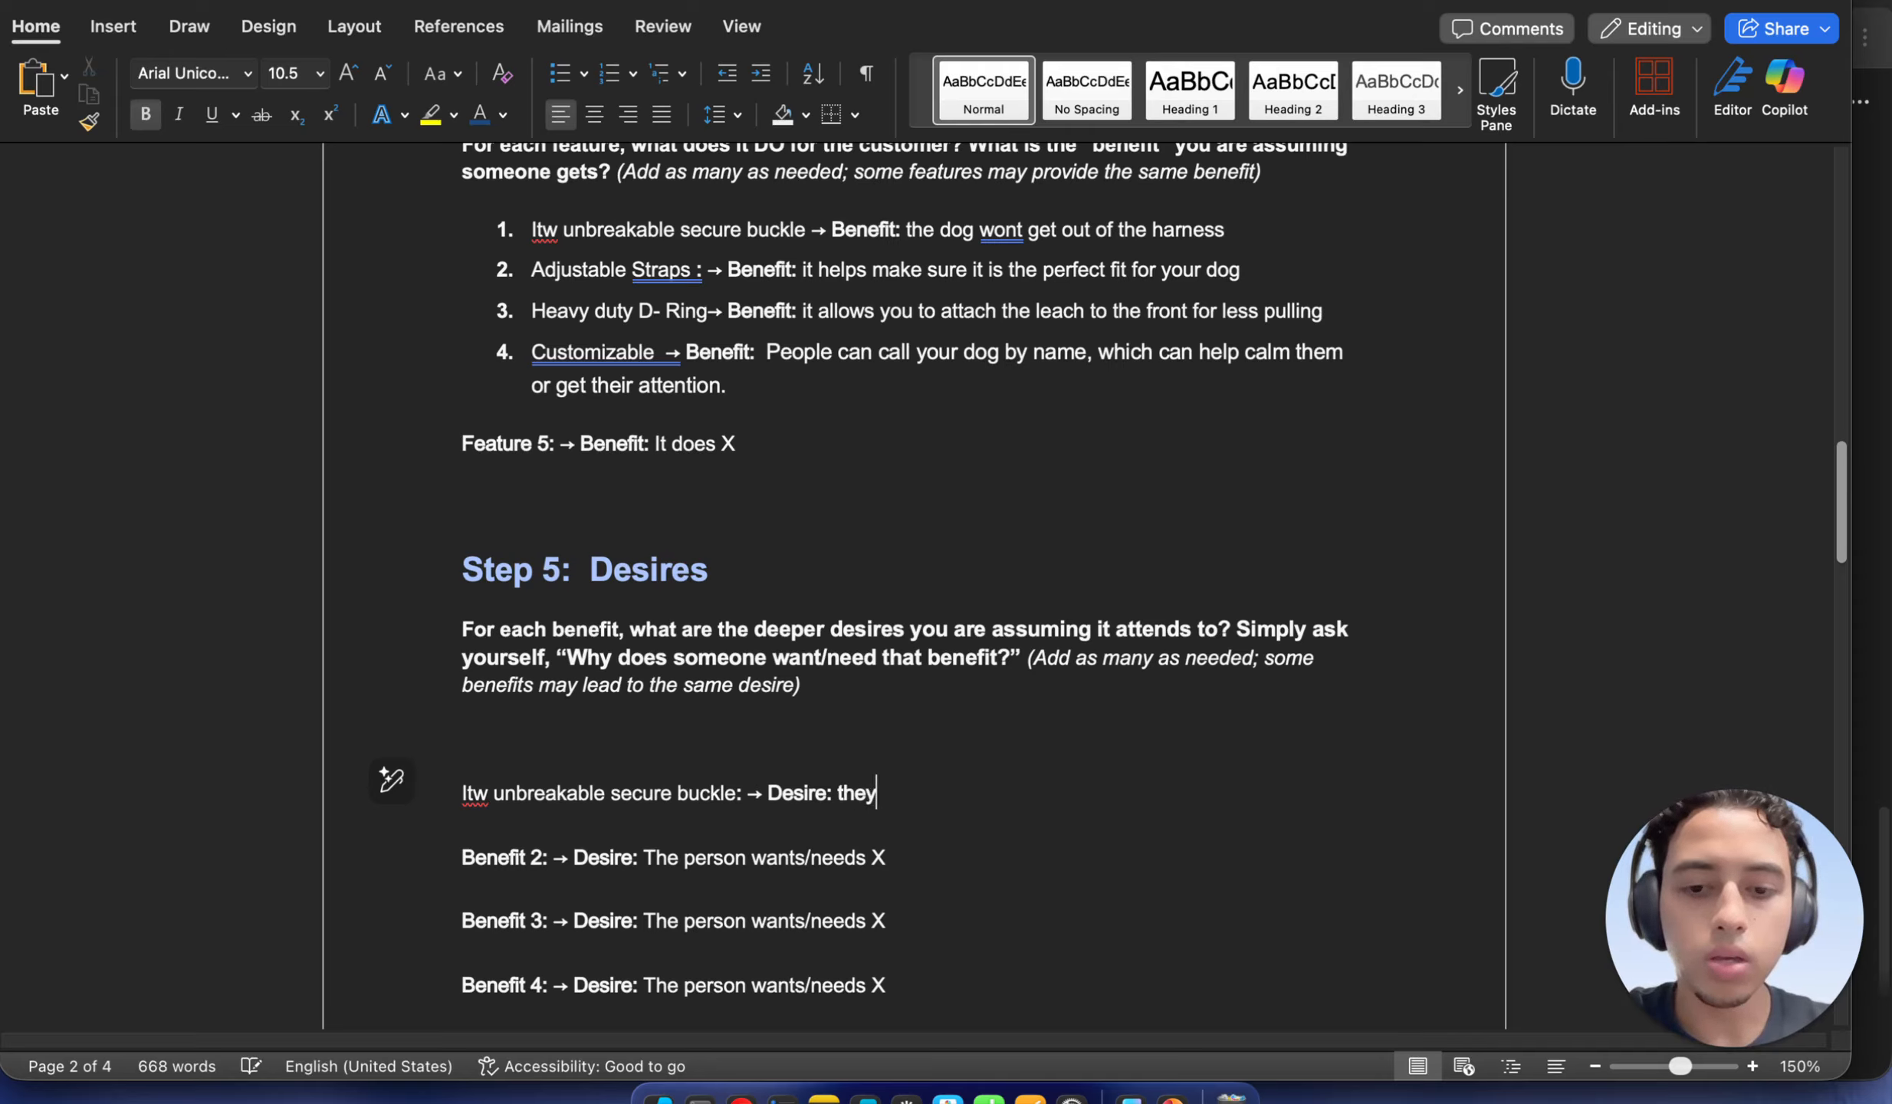
pyautogui.write(' want')
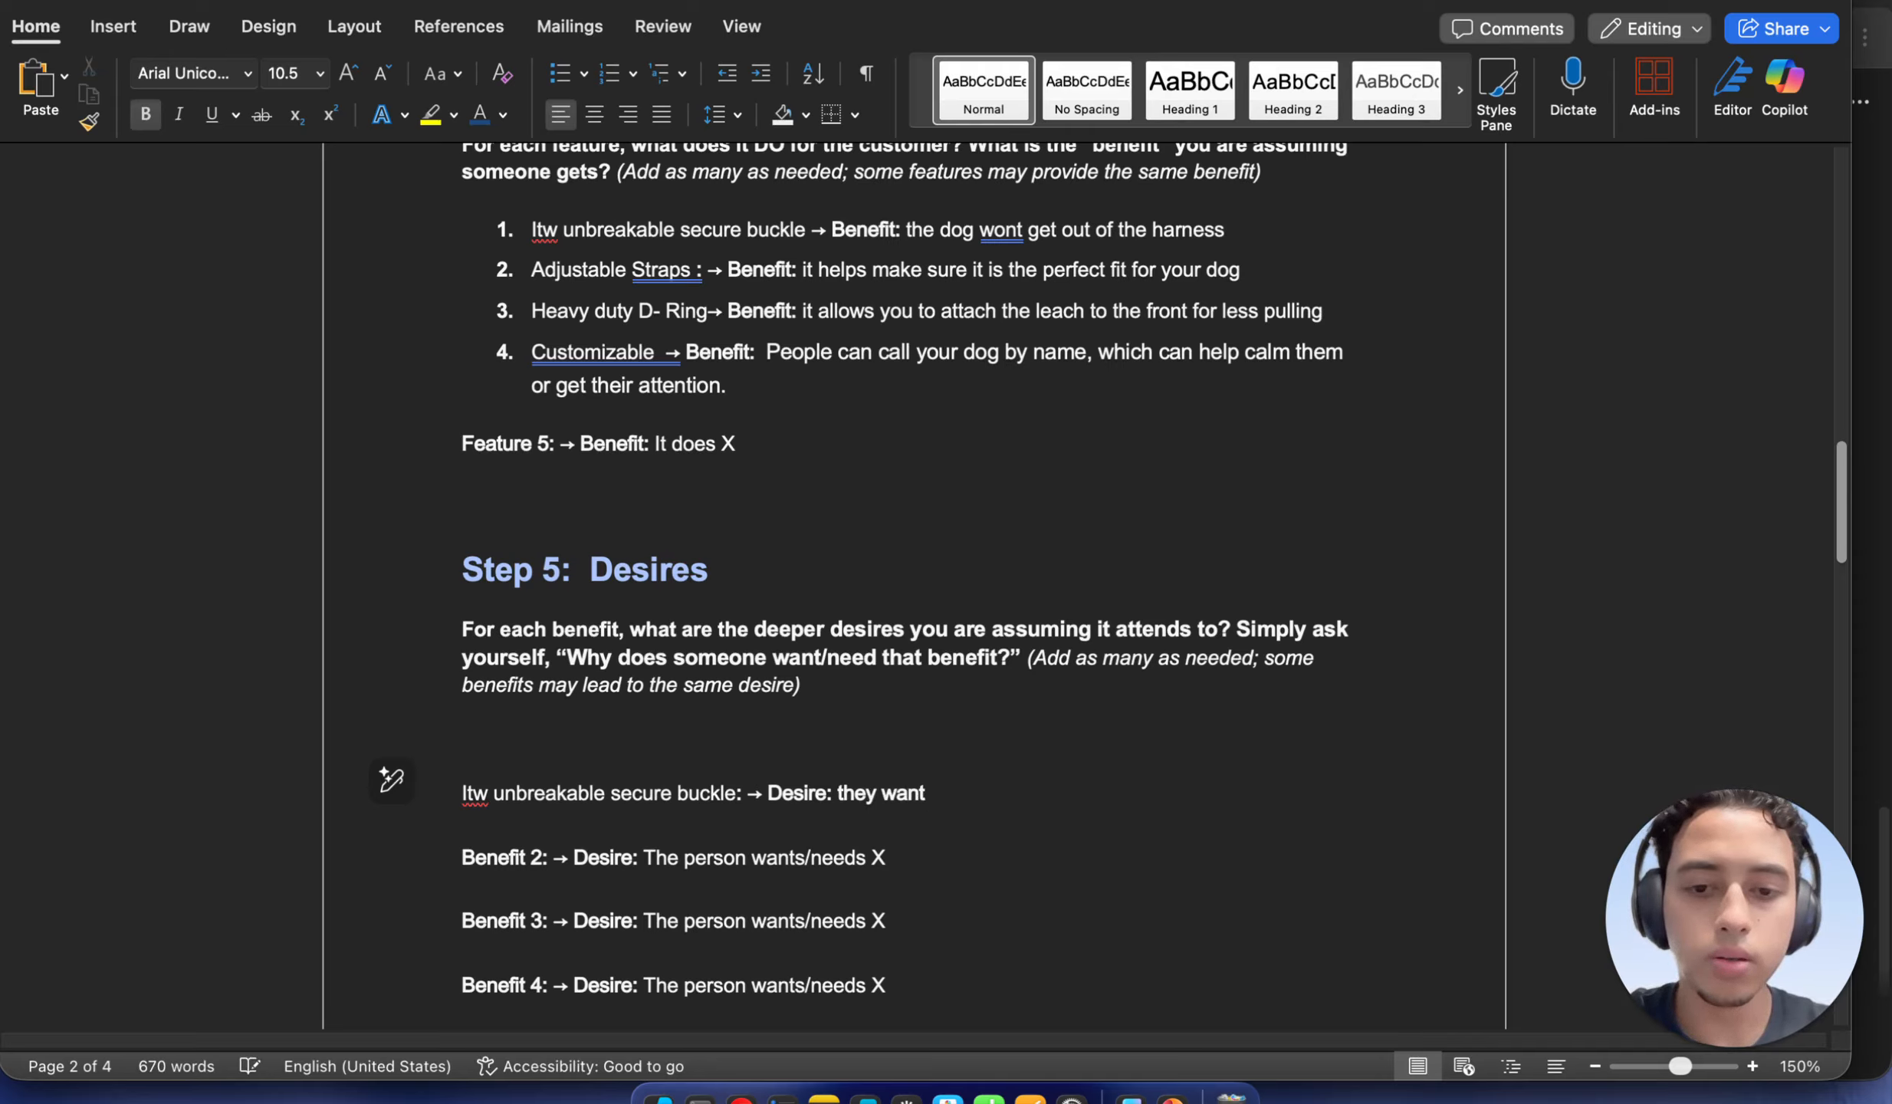
pyautogui.write(' their do')
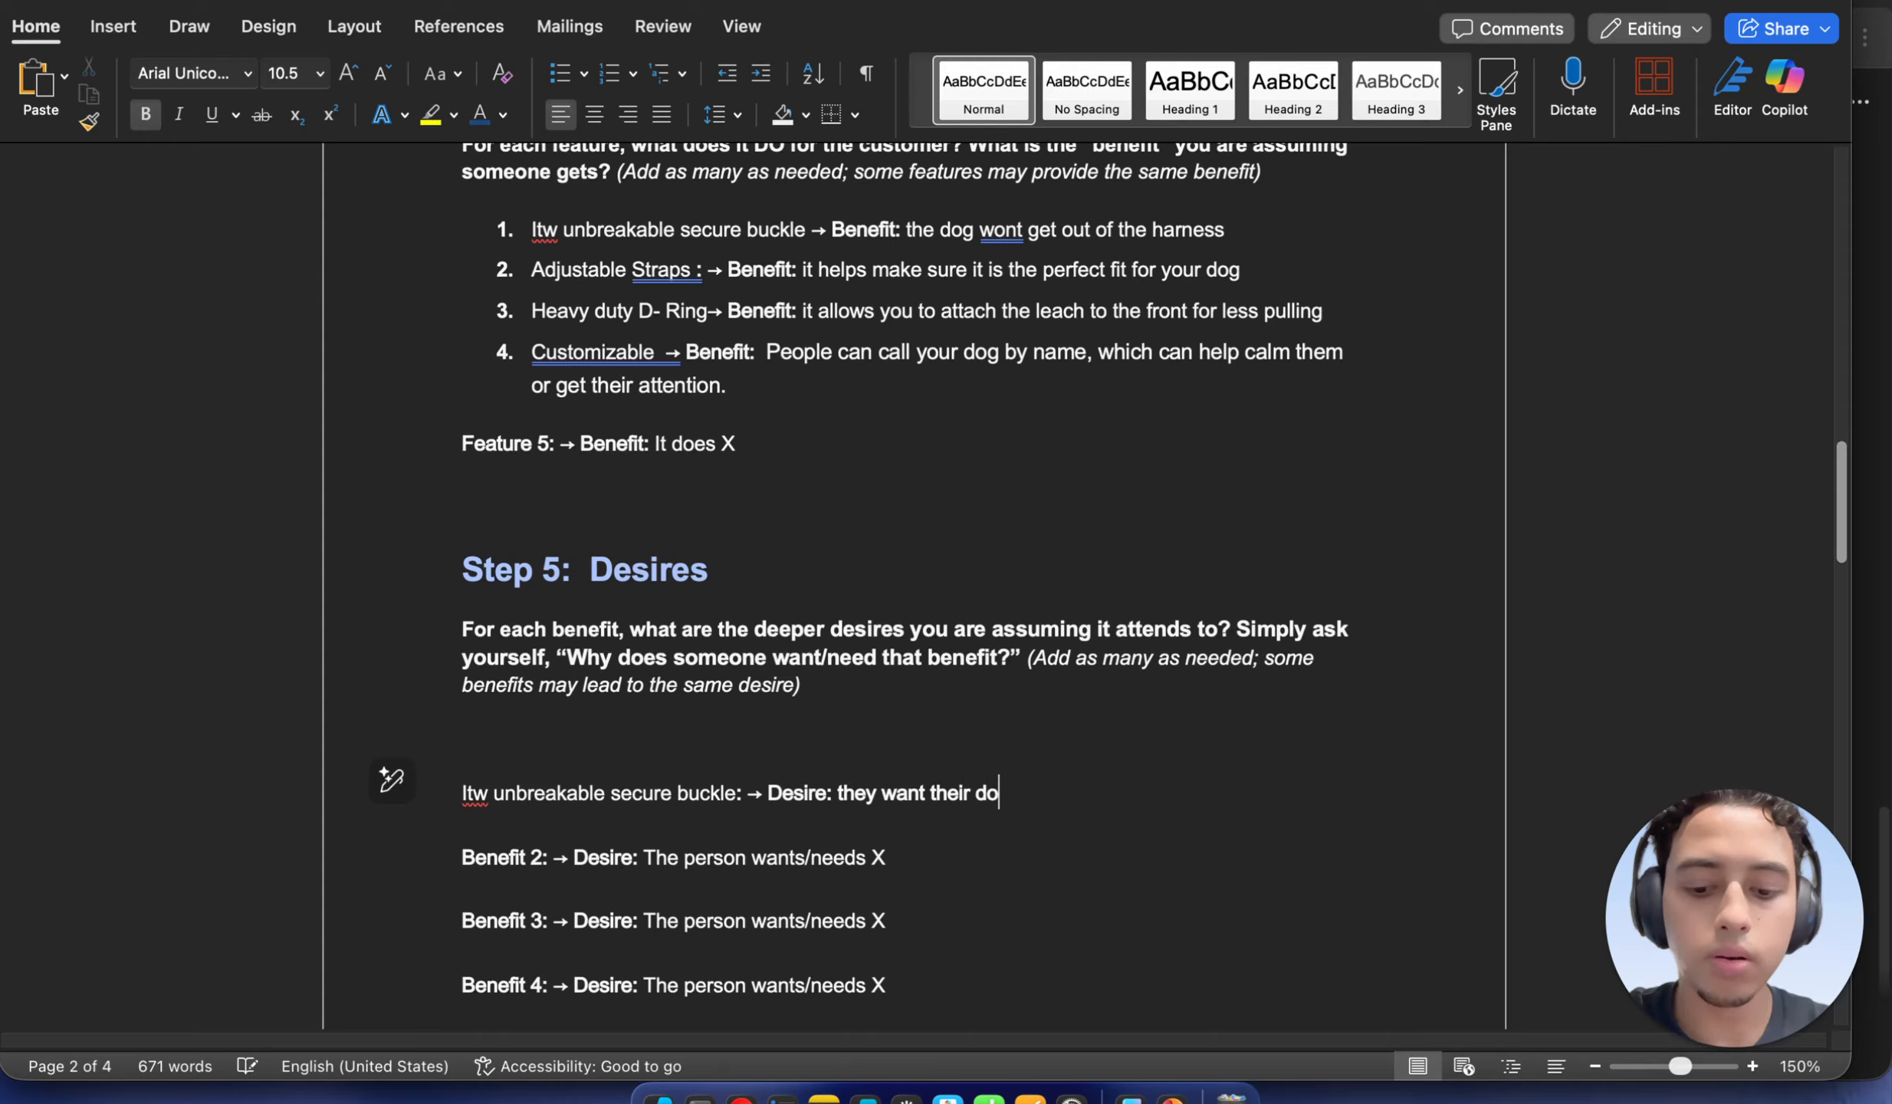
pyautogui.write('g to be ')
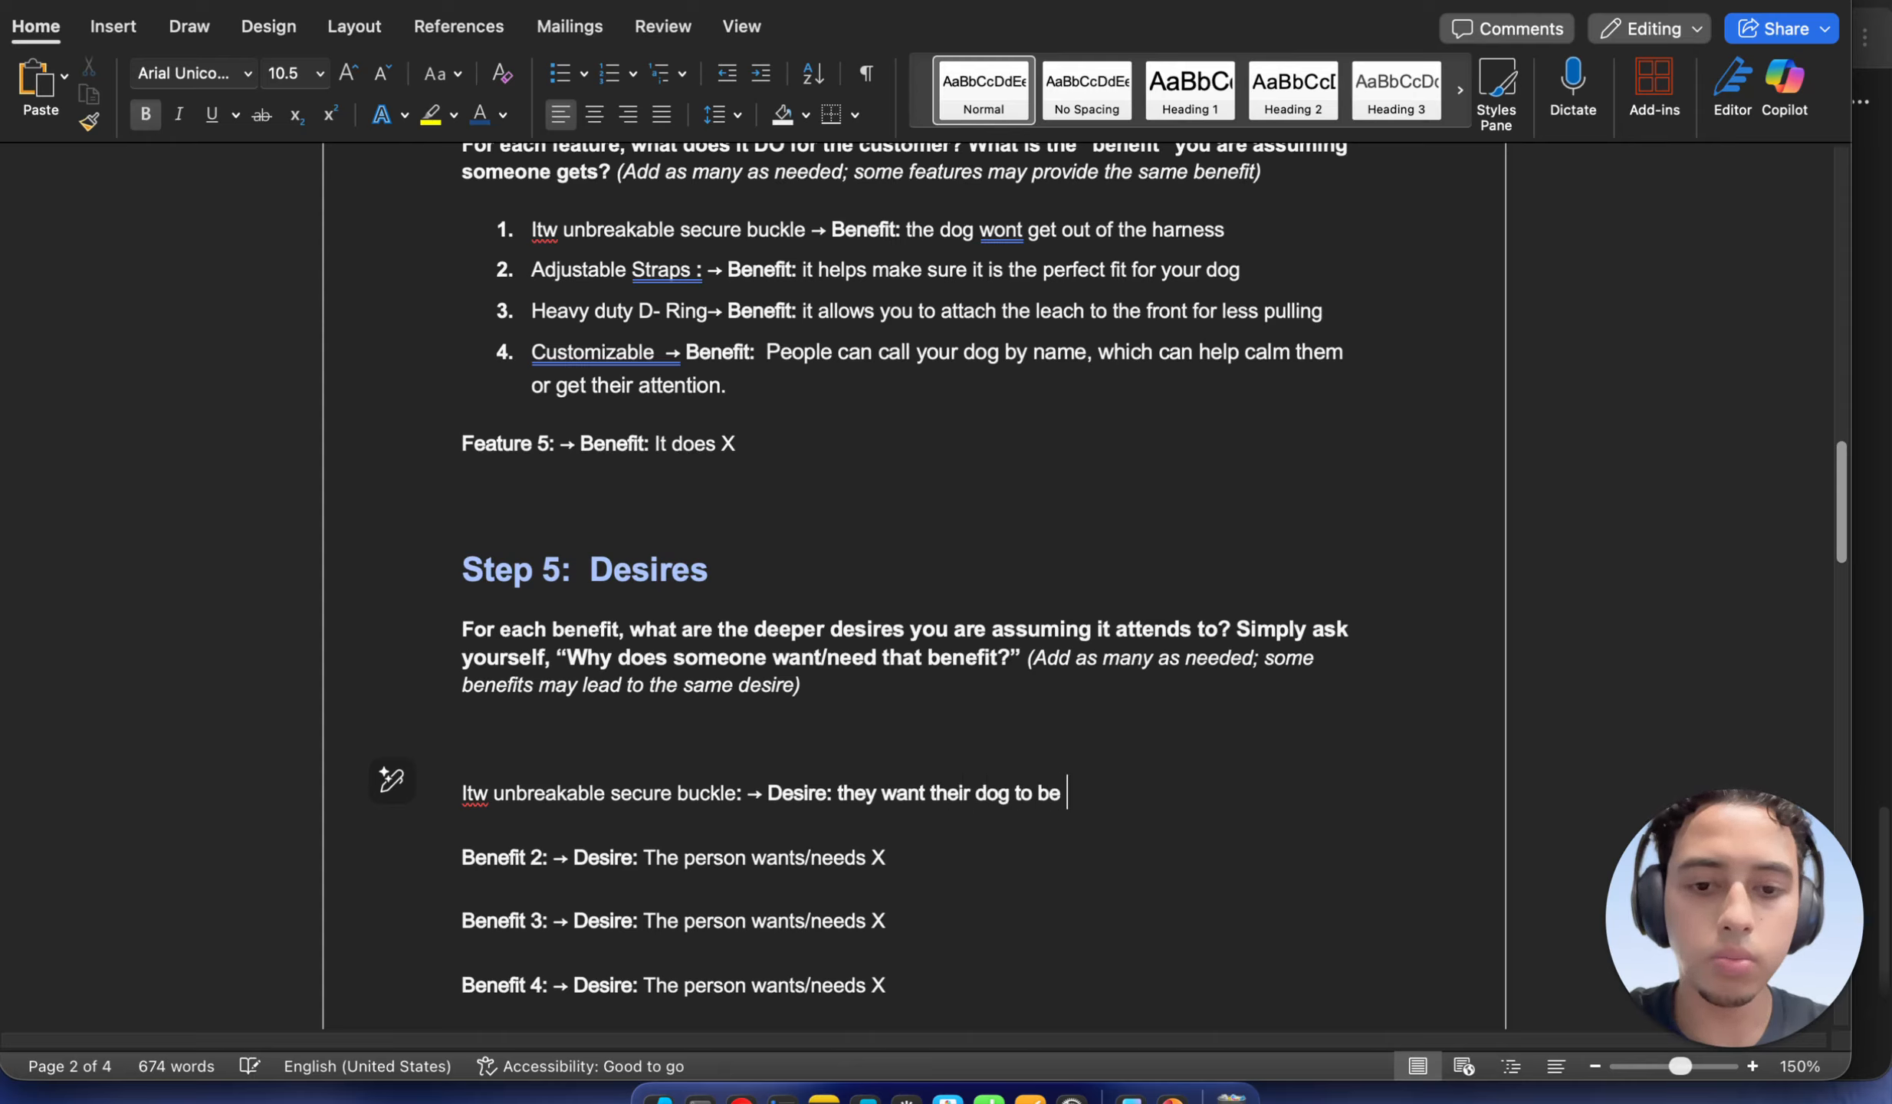
pyautogui.write('safe')
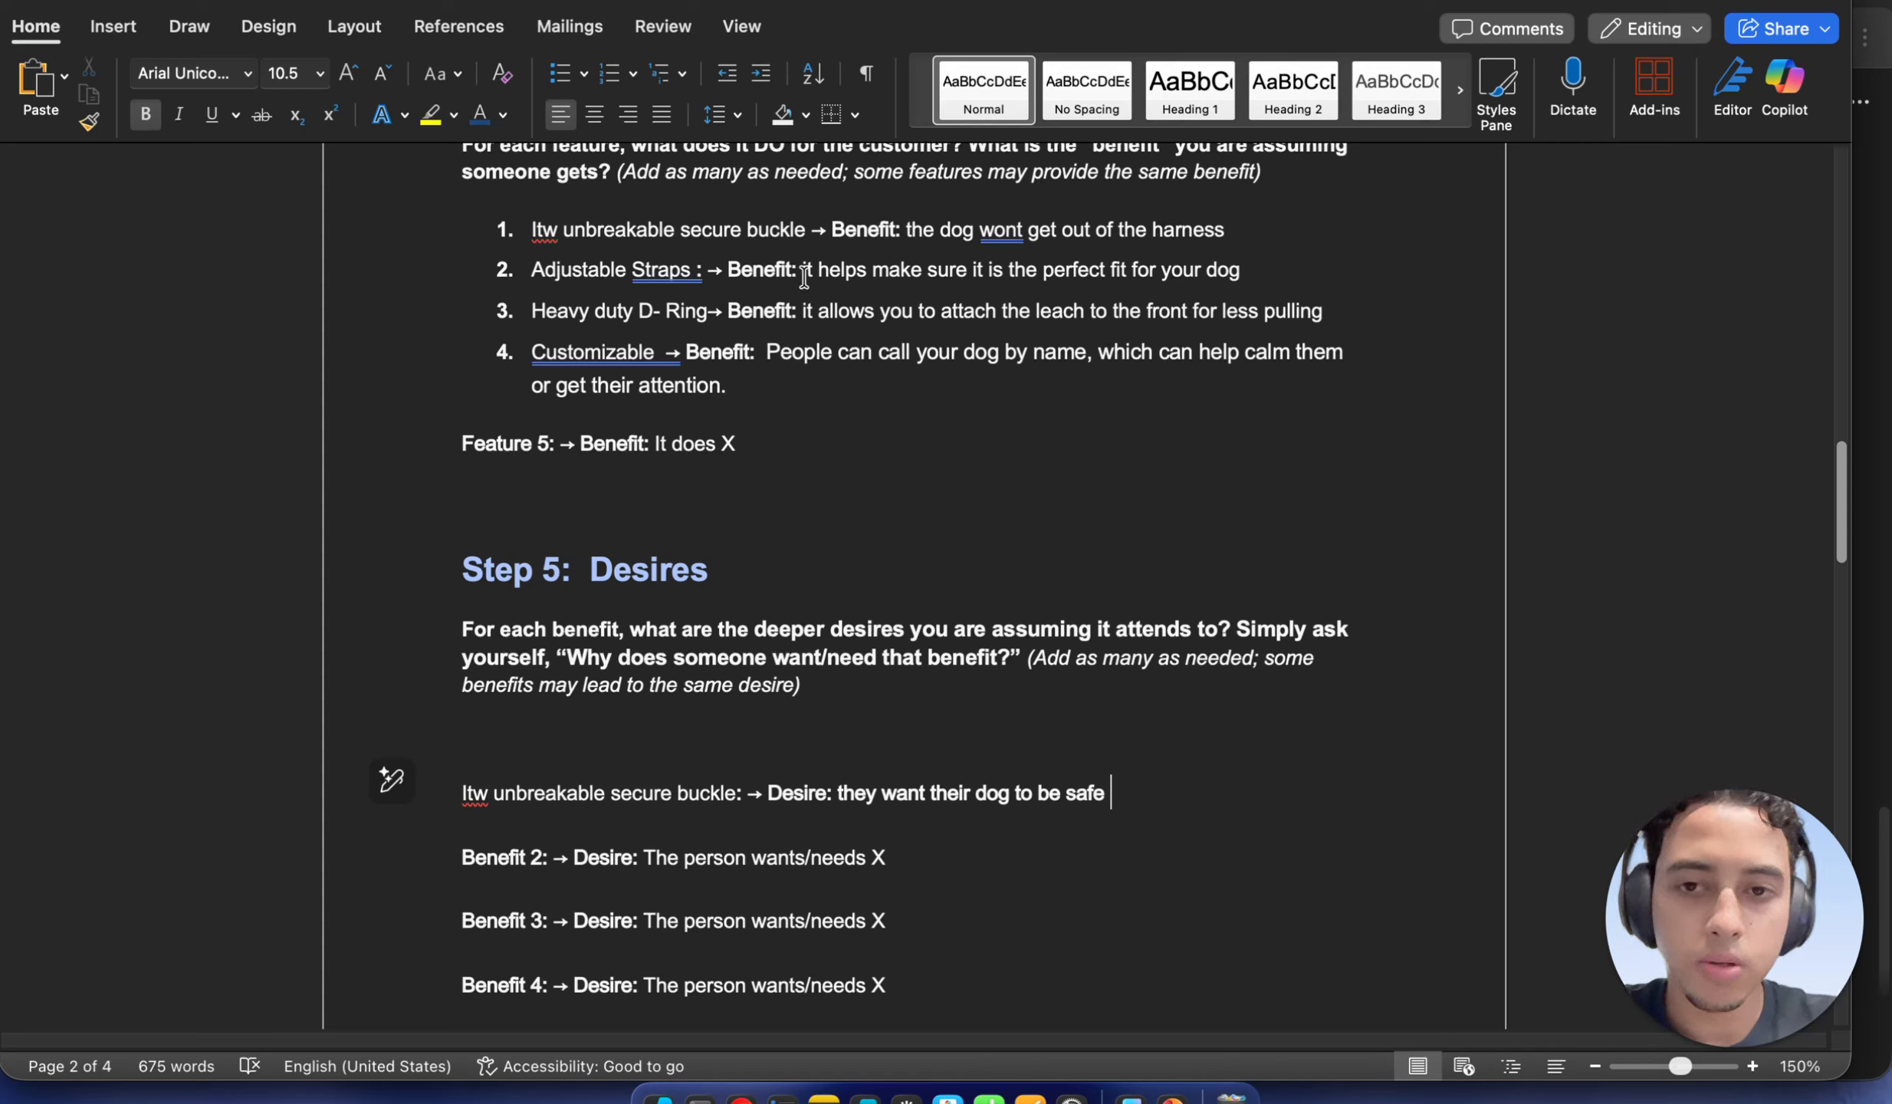
# Copy "Adjustable Straps" from the Step 4 list over the "Benefit 2" label under Step 5 and select that line's placeholder desire
pyautogui.moveTo(700, 272); pyautogui.dragTo(543, 277)
pyautogui.rightClick(546, 277)
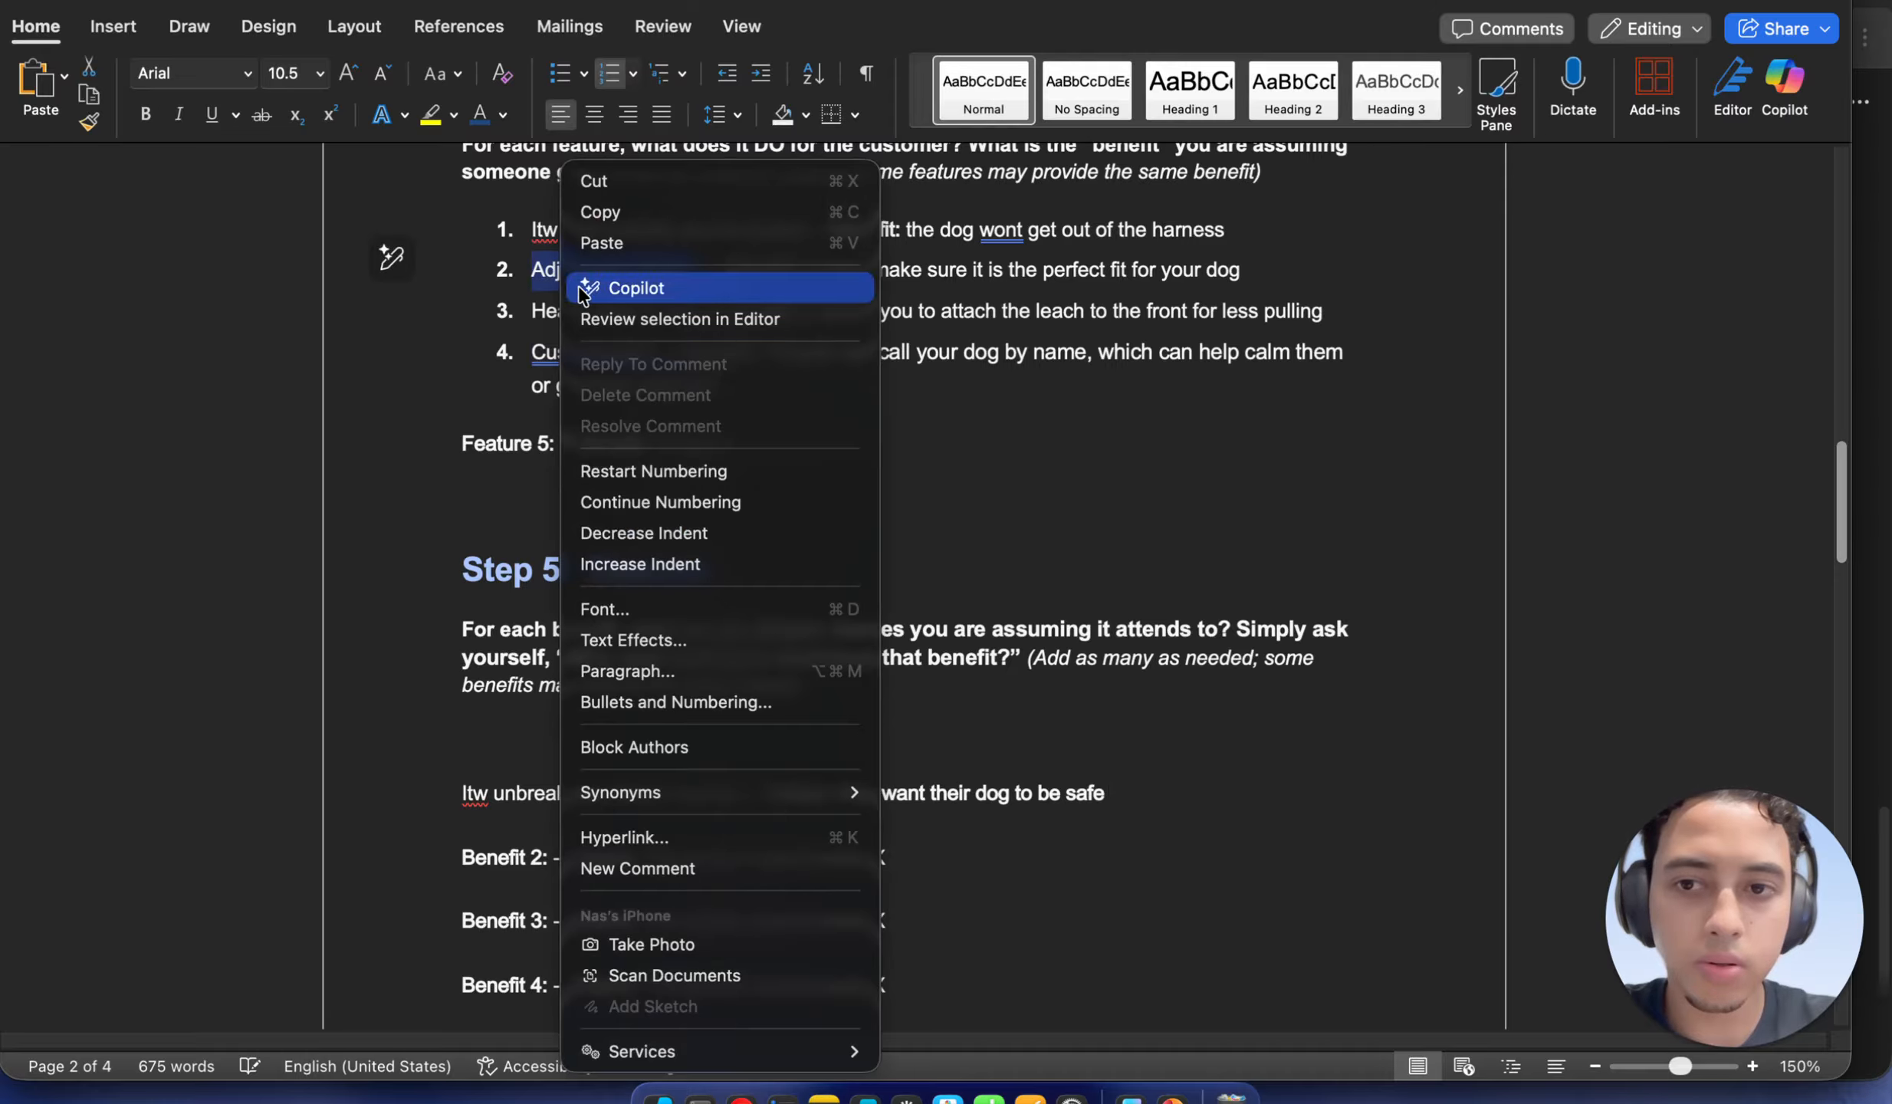
pyautogui.click(644, 207)
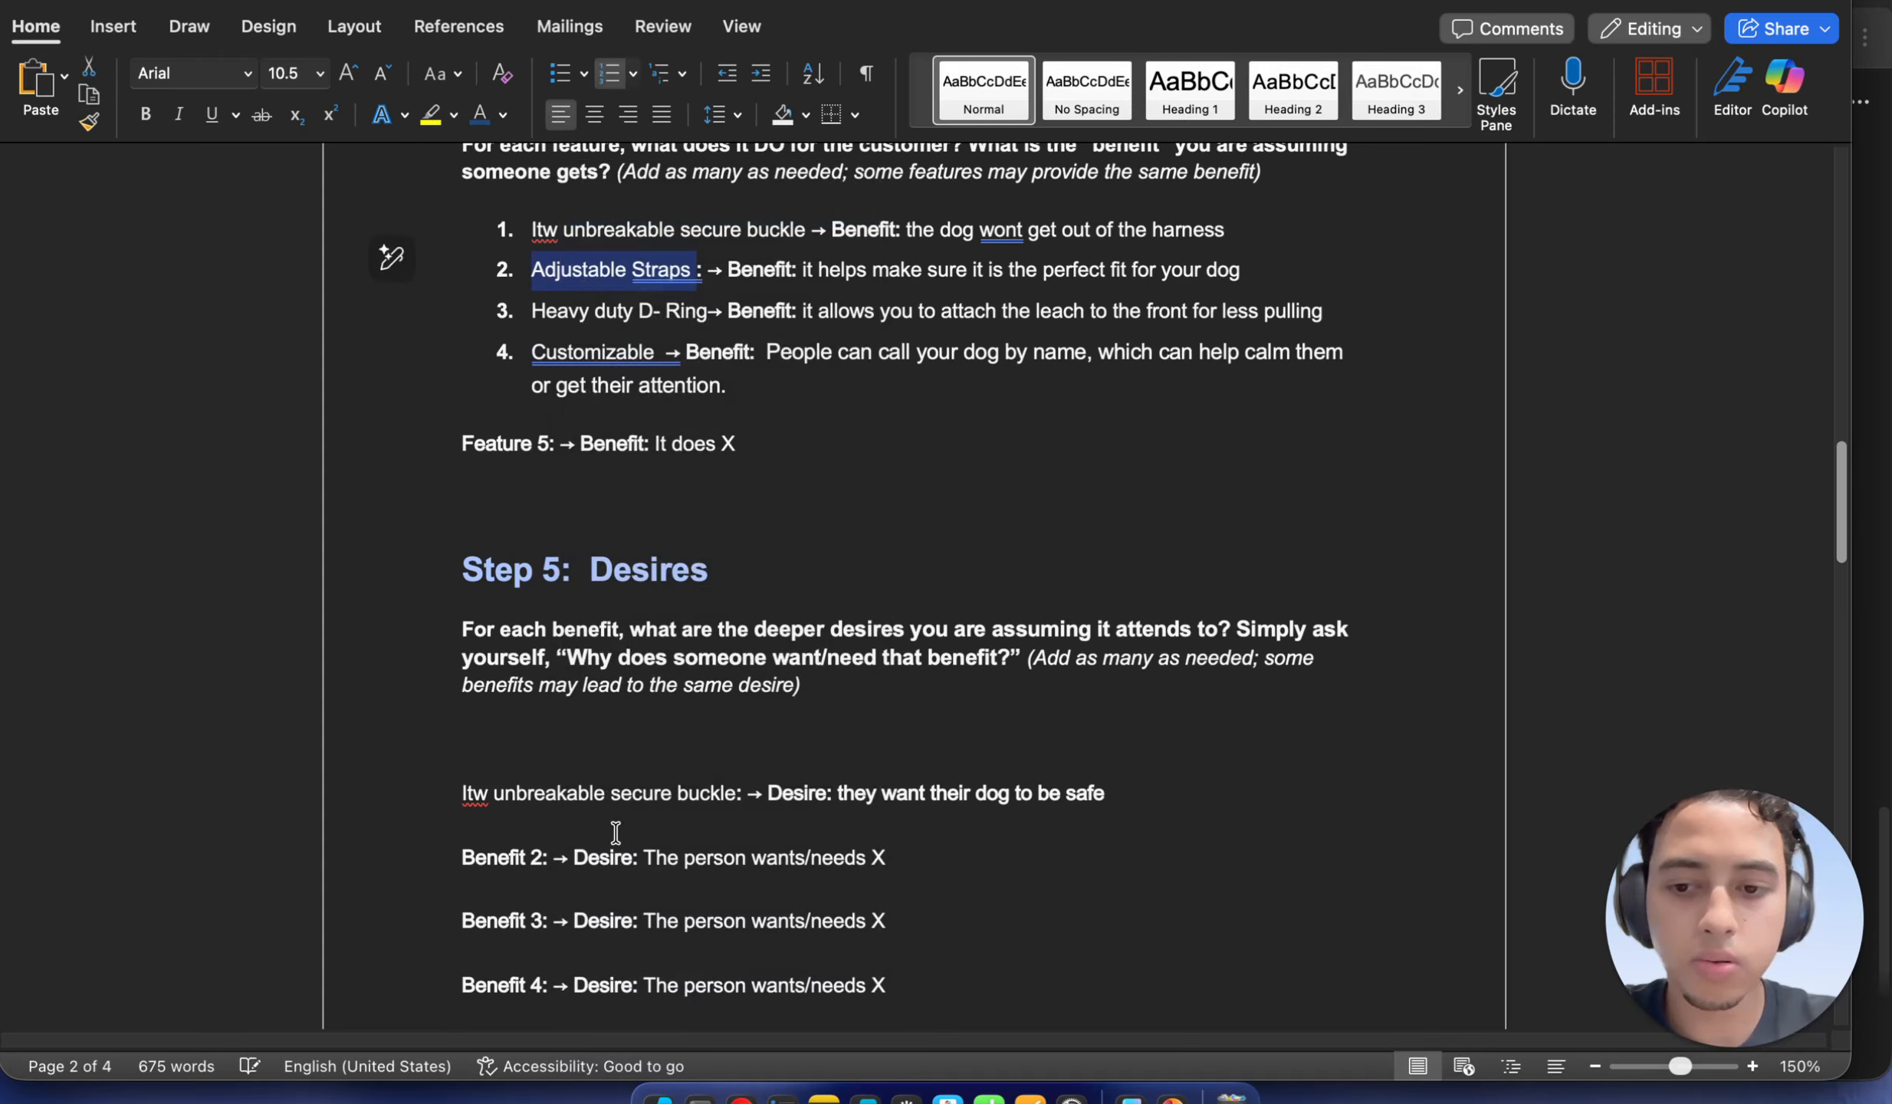
pyautogui.moveTo(546, 865); pyautogui.dragTo(495, 868)
pyautogui.rightClick(495, 867)
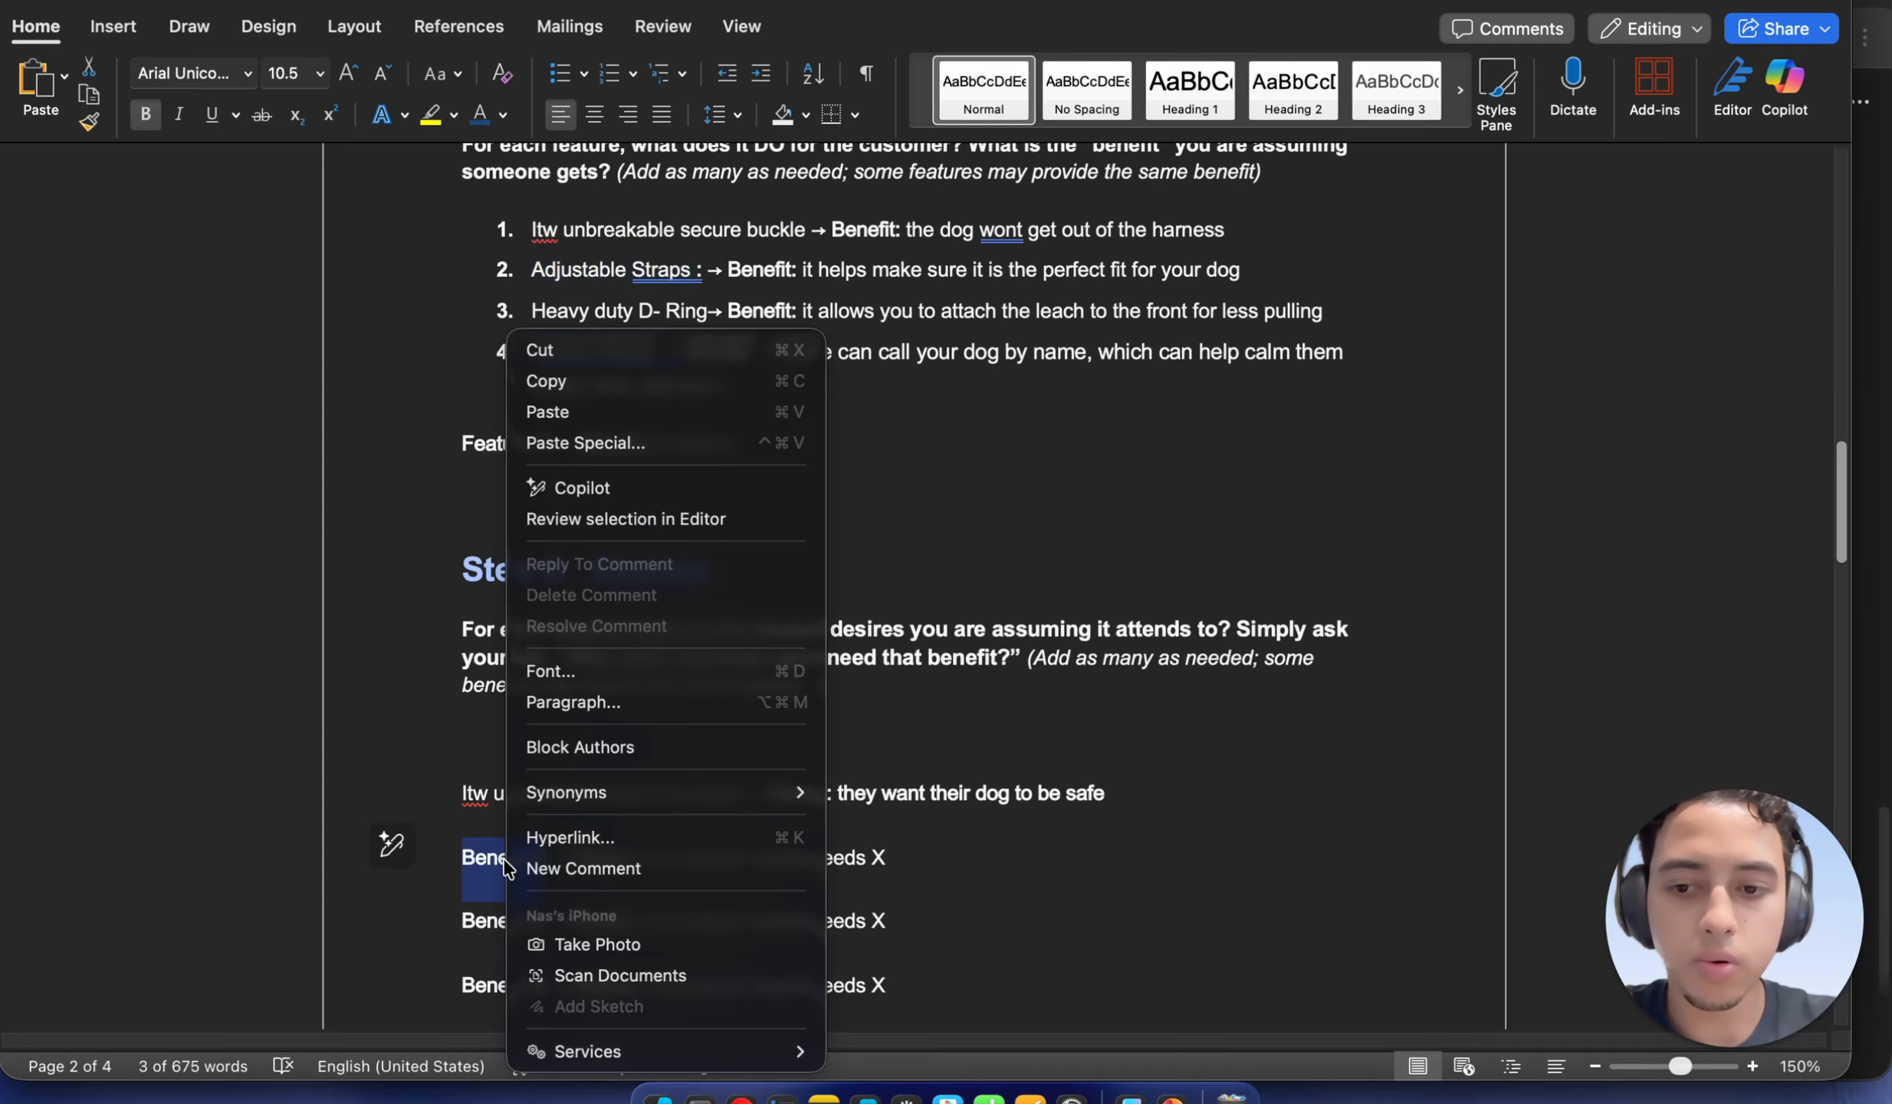
pyautogui.click(617, 409)
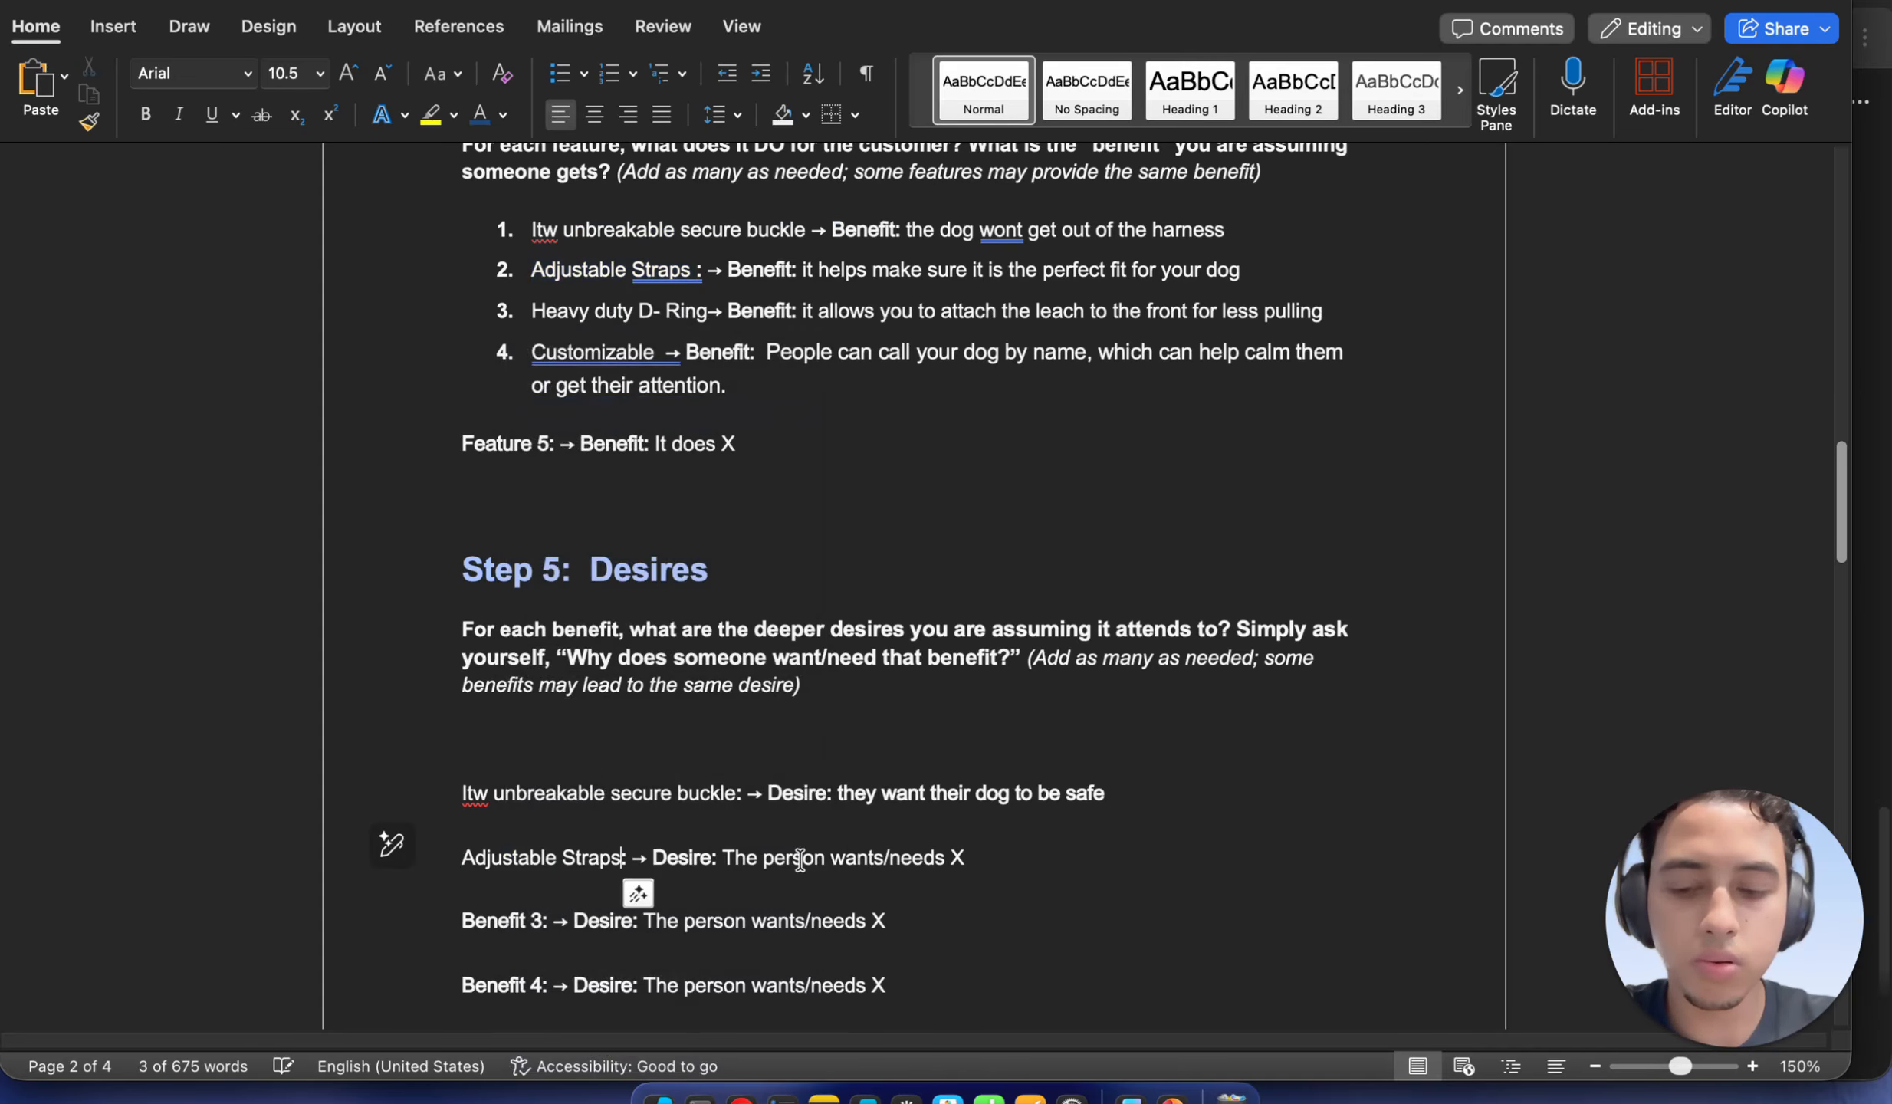
pyautogui.moveTo(1001, 857); pyautogui.dragTo(713, 876)
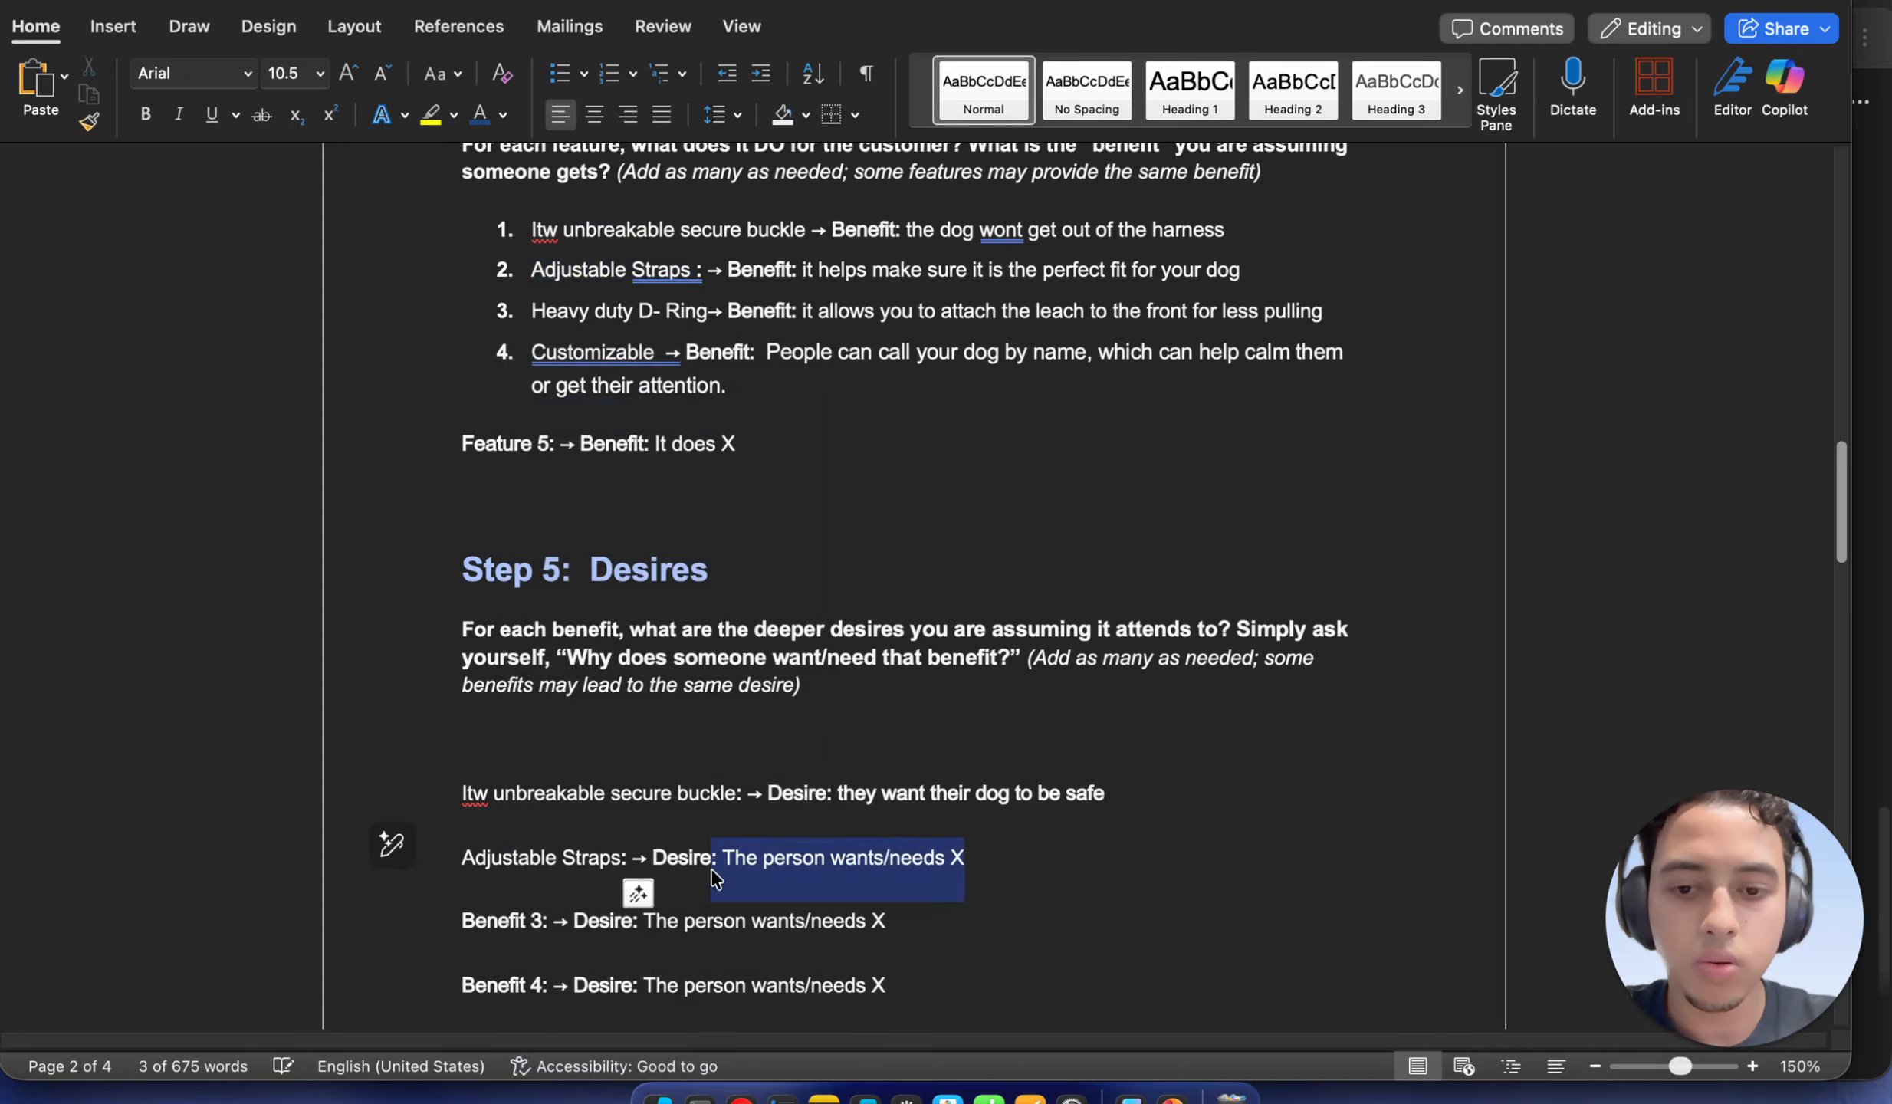
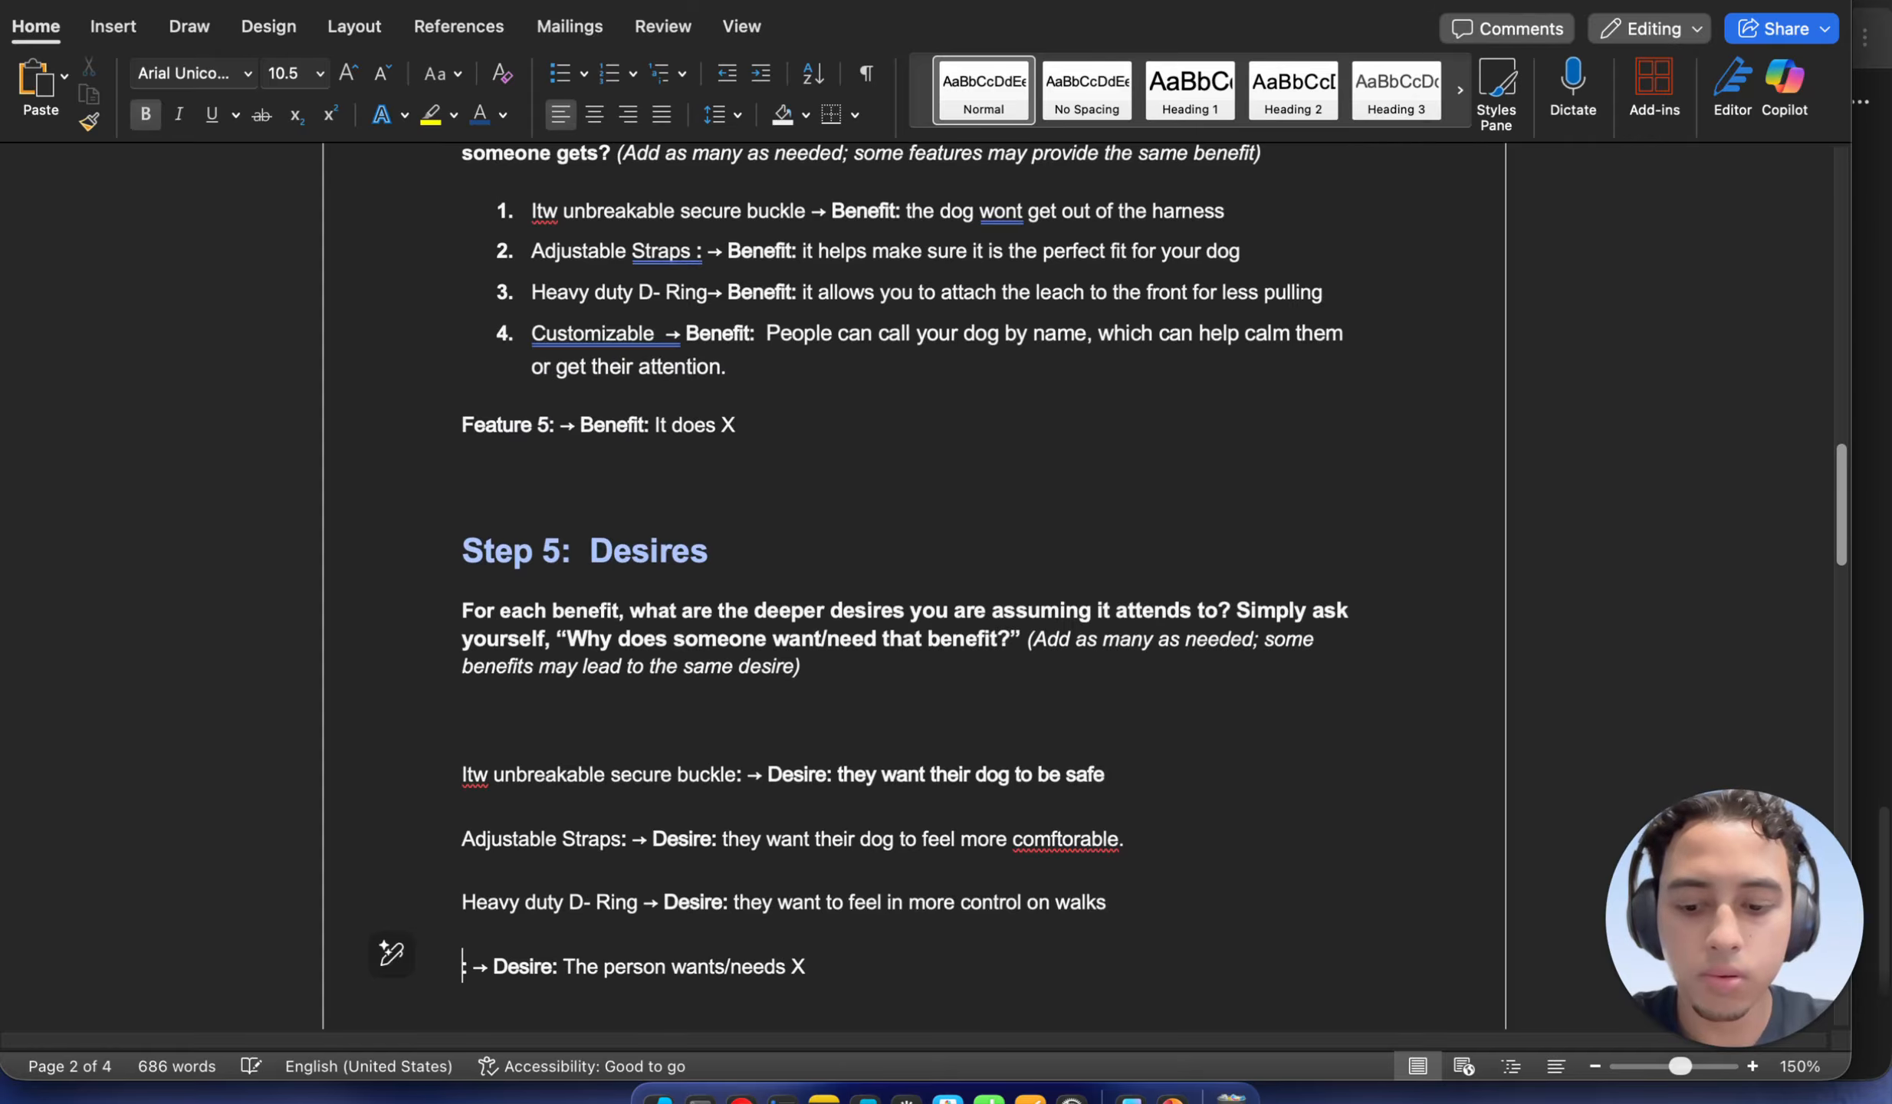
# Label the fourth desire line under Step 5 as "Customizable"
pyautogui.write('Cu')
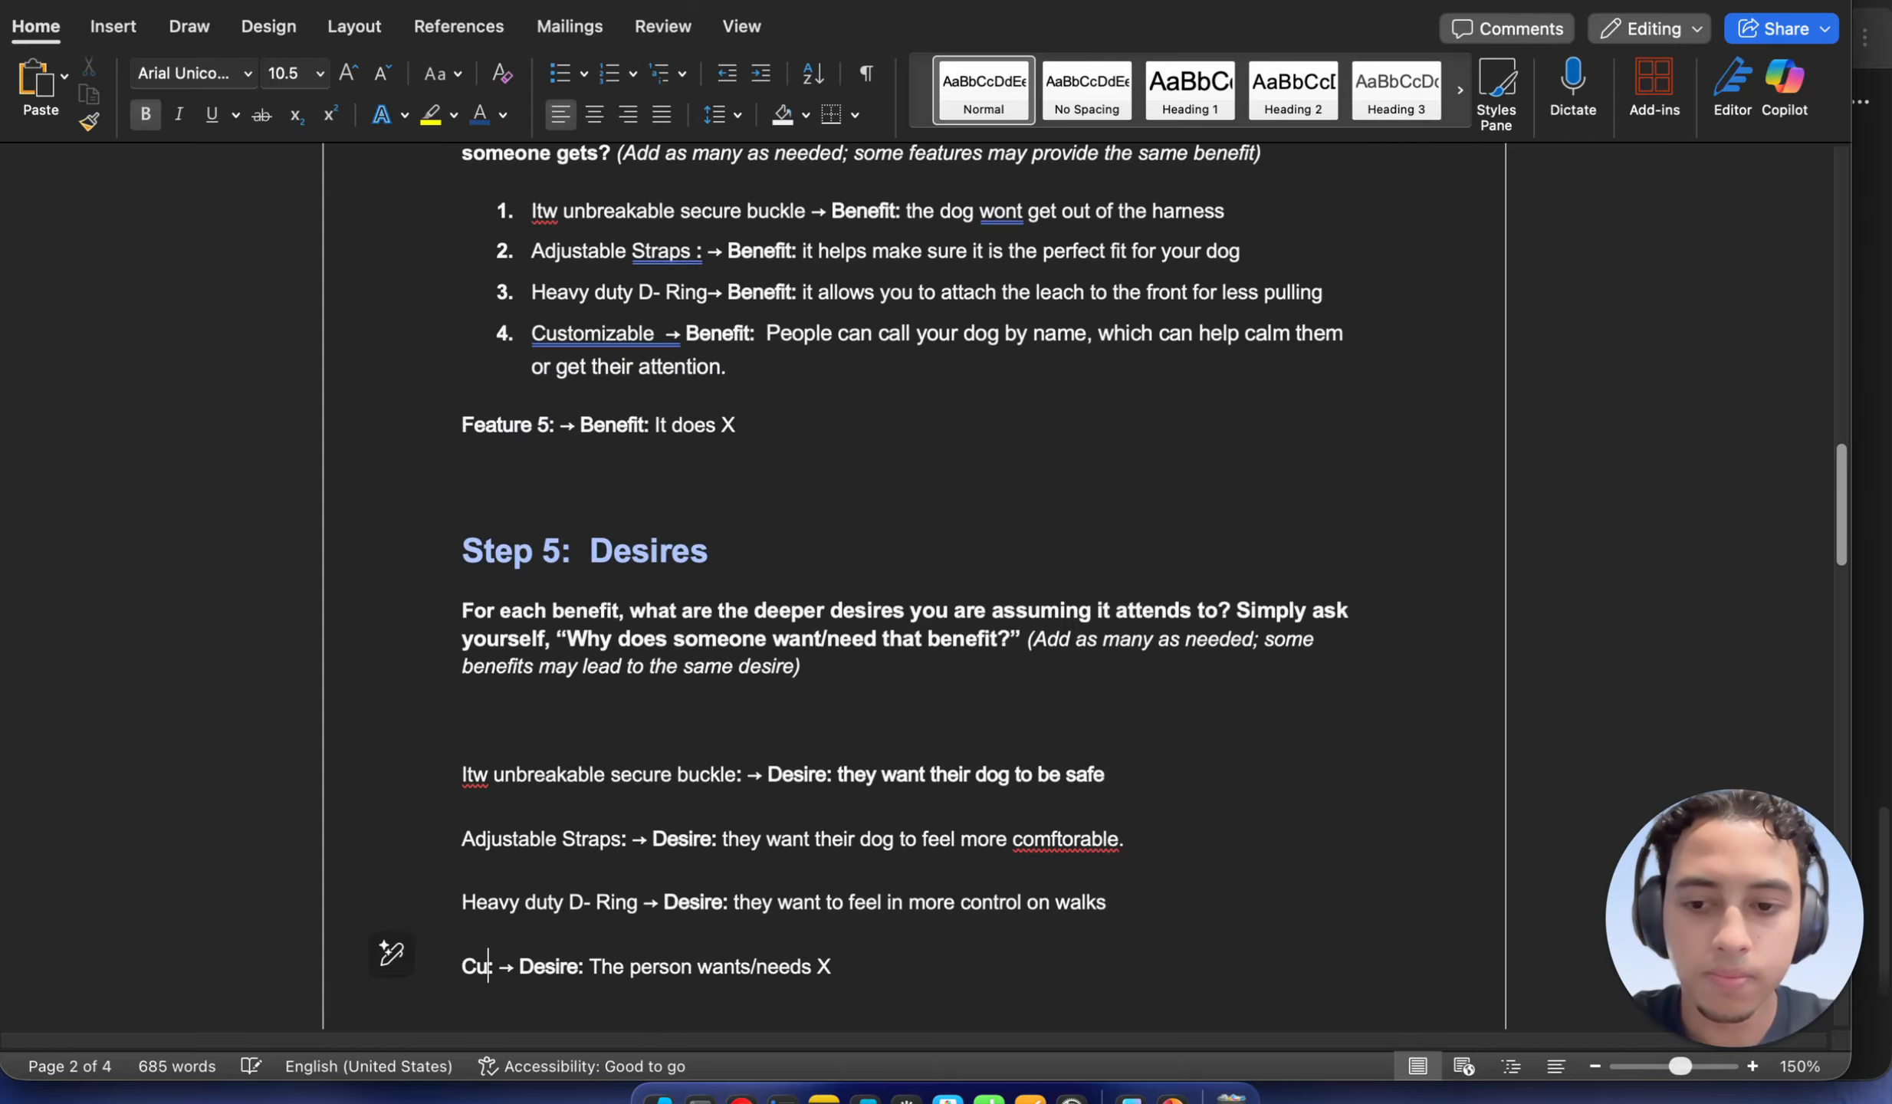
pyautogui.write('stomix')
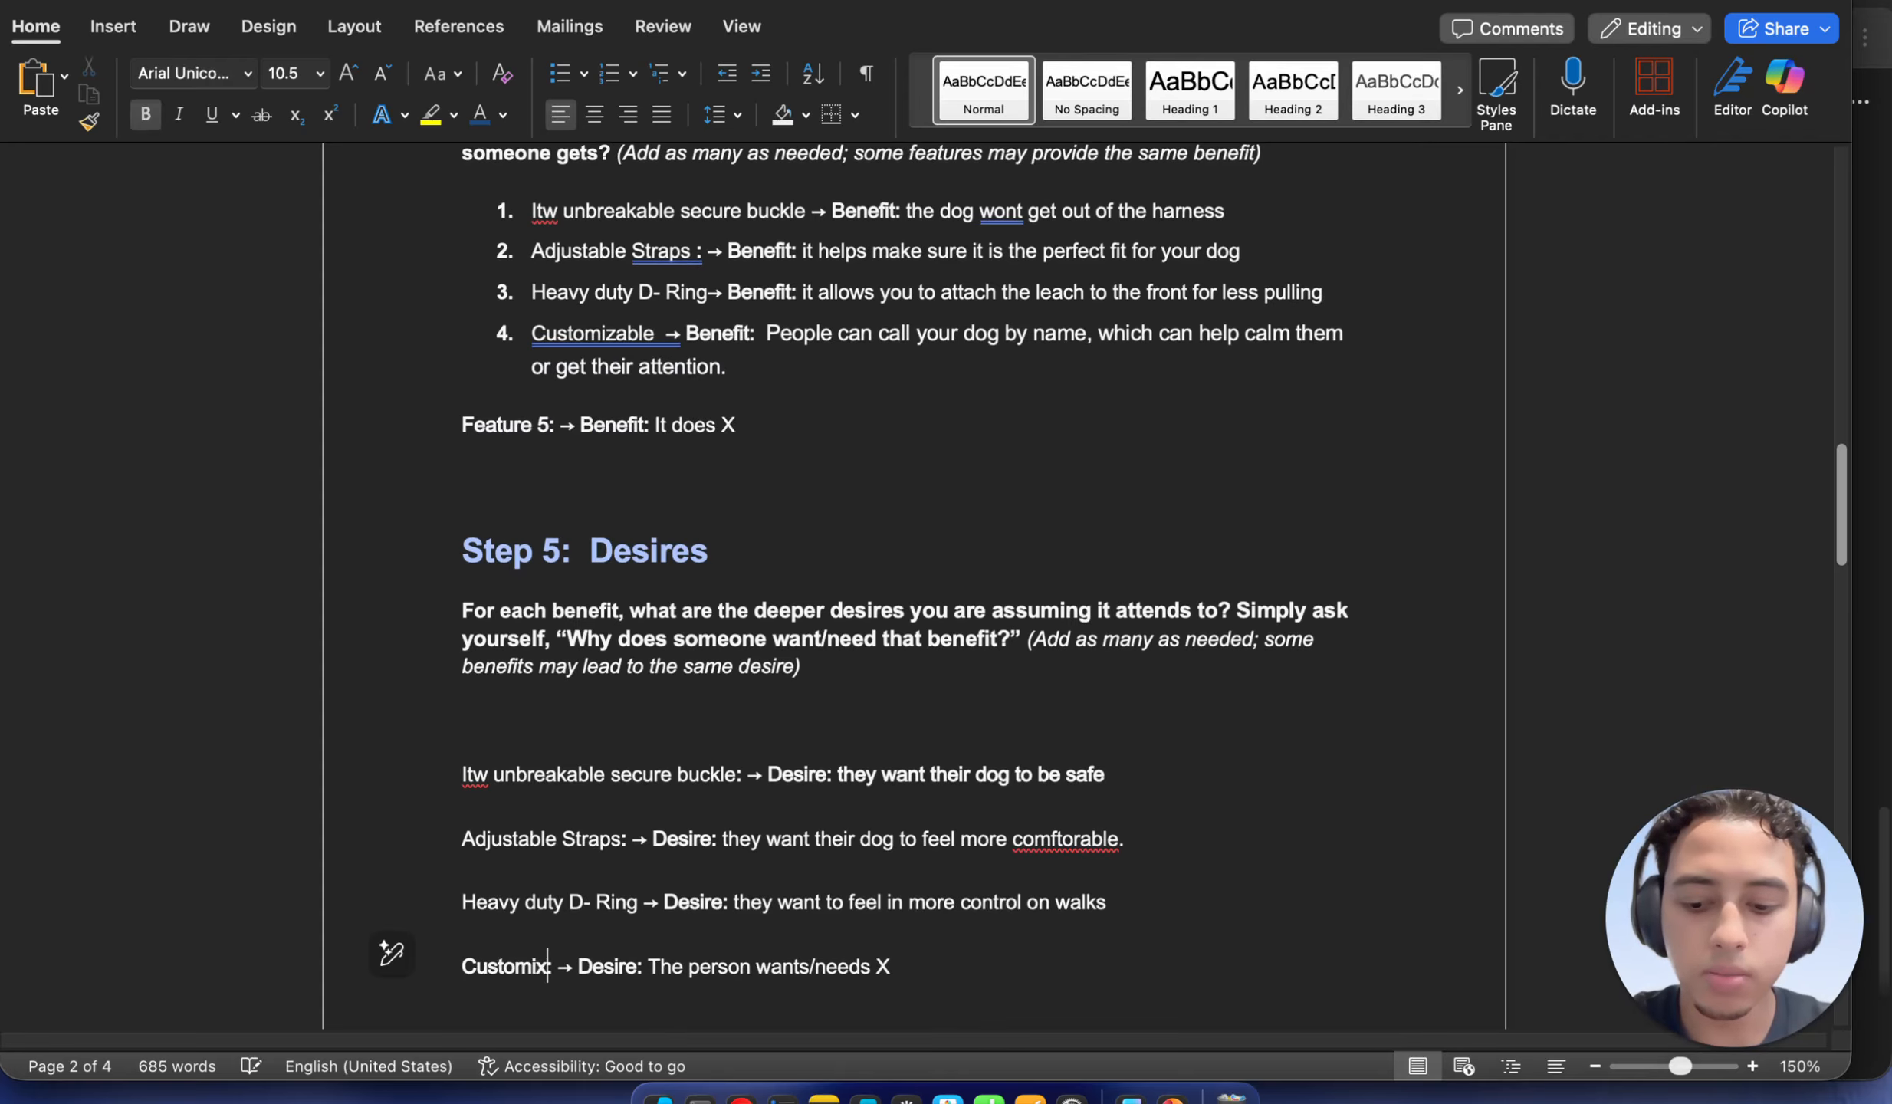
pyautogui.press('BackSpace')
pyautogui.write('zable')
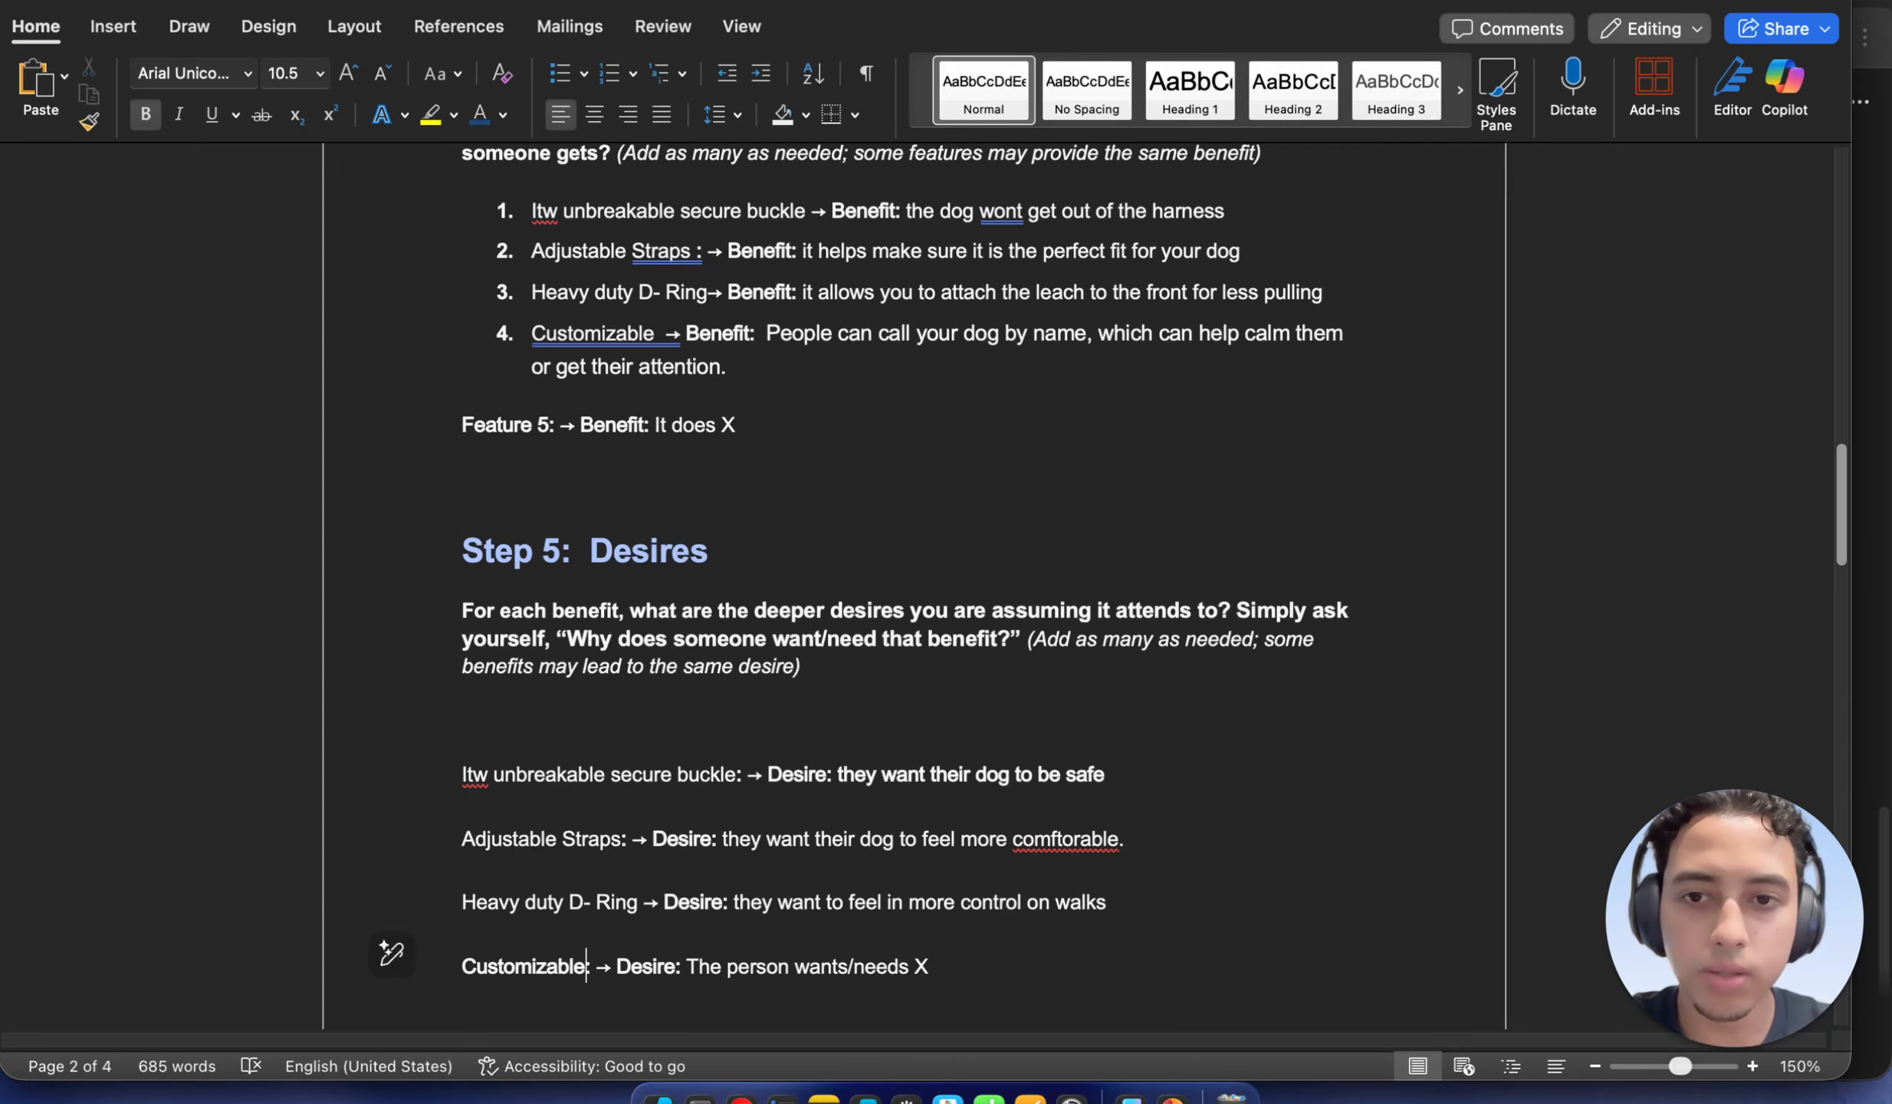
# Replace the Customizable line's placeholder desire with "if something happens my dog will find their way back to me"
pyautogui.click(916, 968)
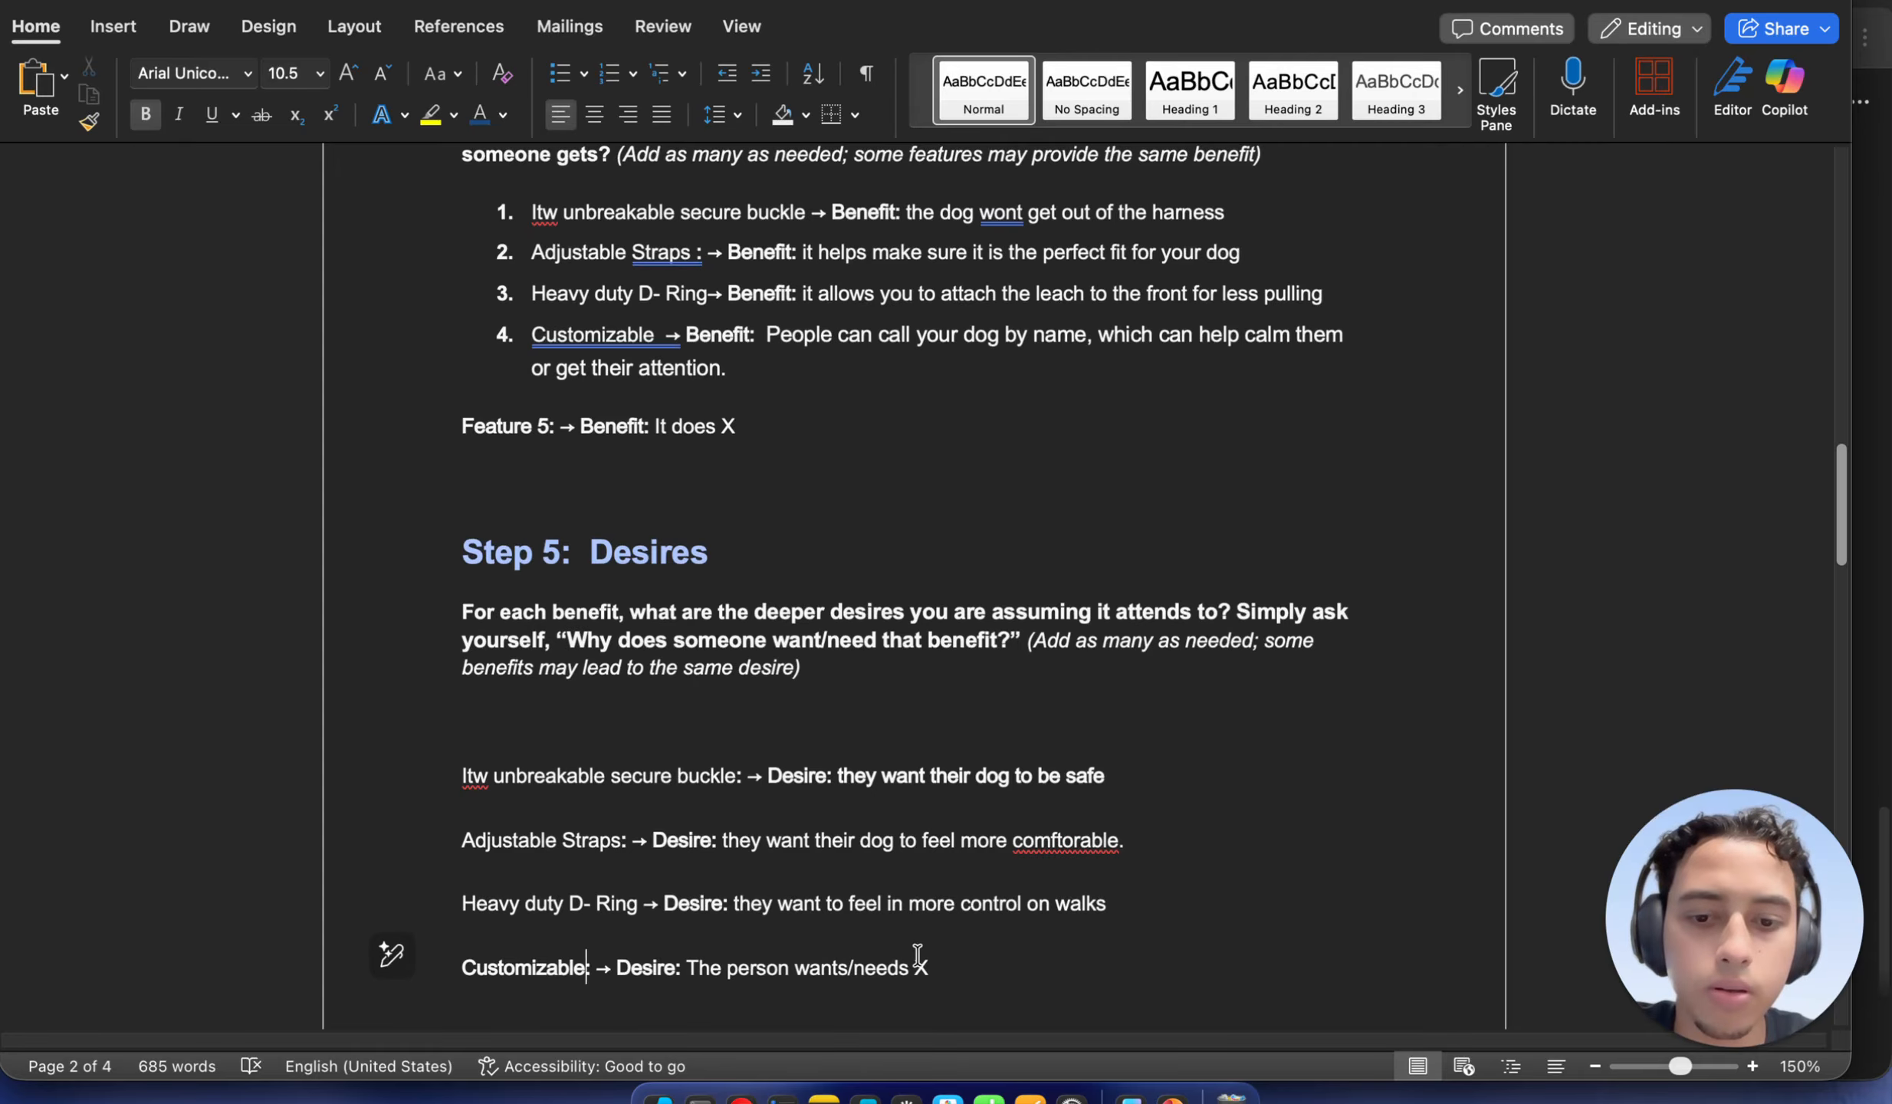
pyautogui.moveTo(959, 970); pyautogui.dragTo(712, 974)
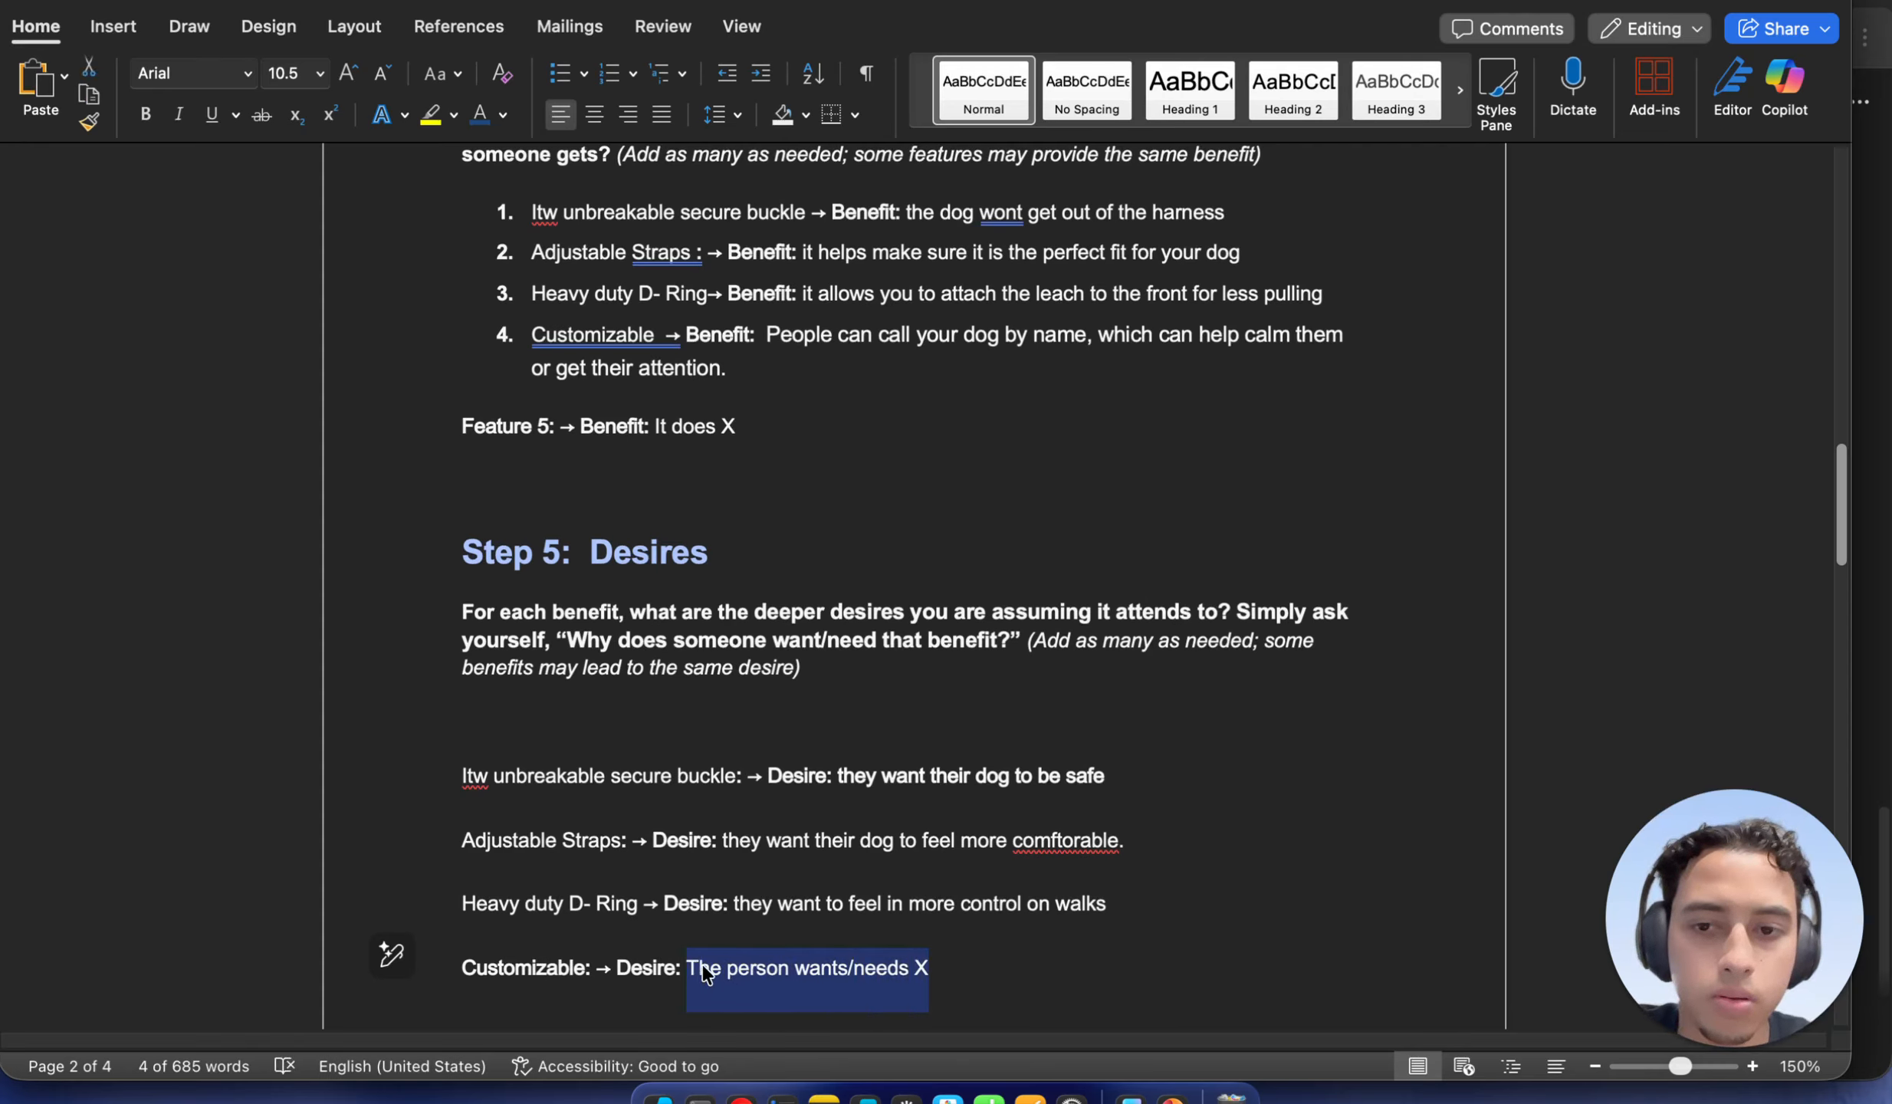
pyautogui.press('BackSpace')
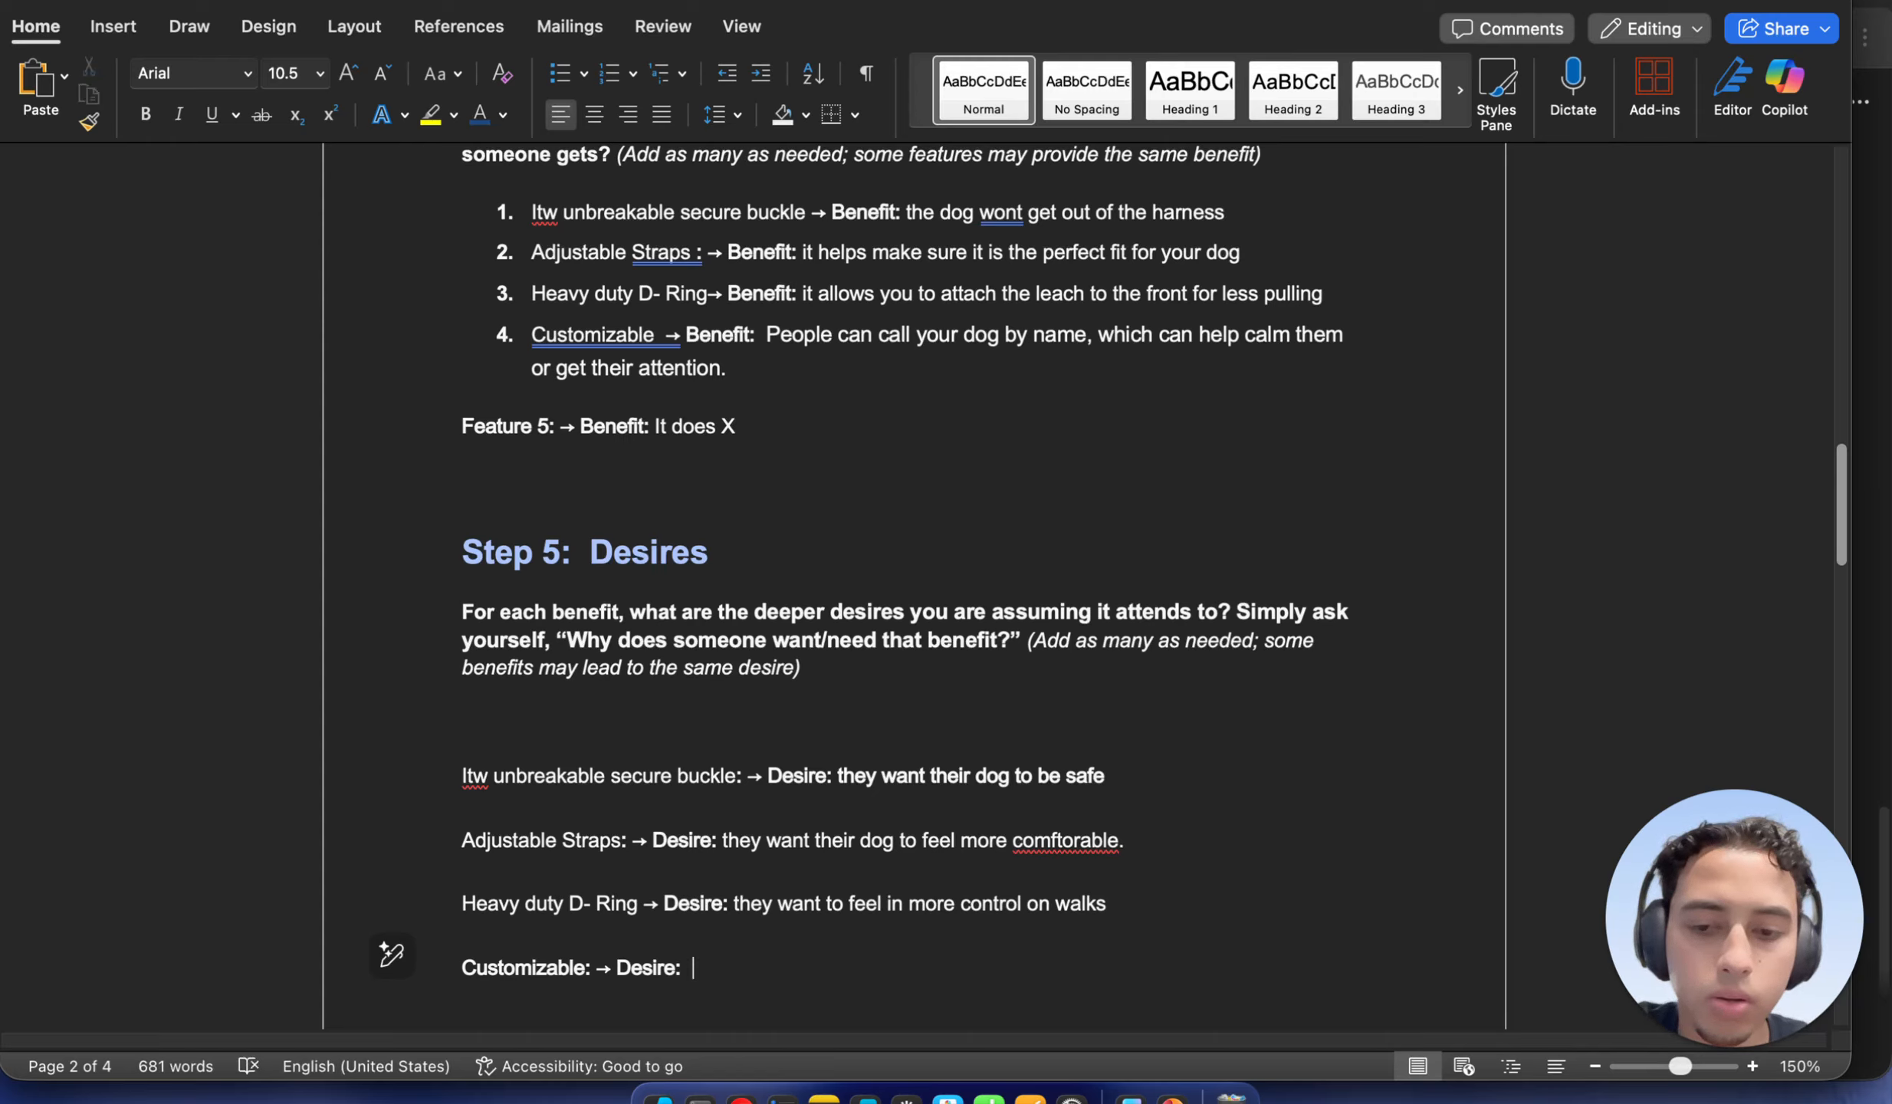
pyautogui.write('if something happ')
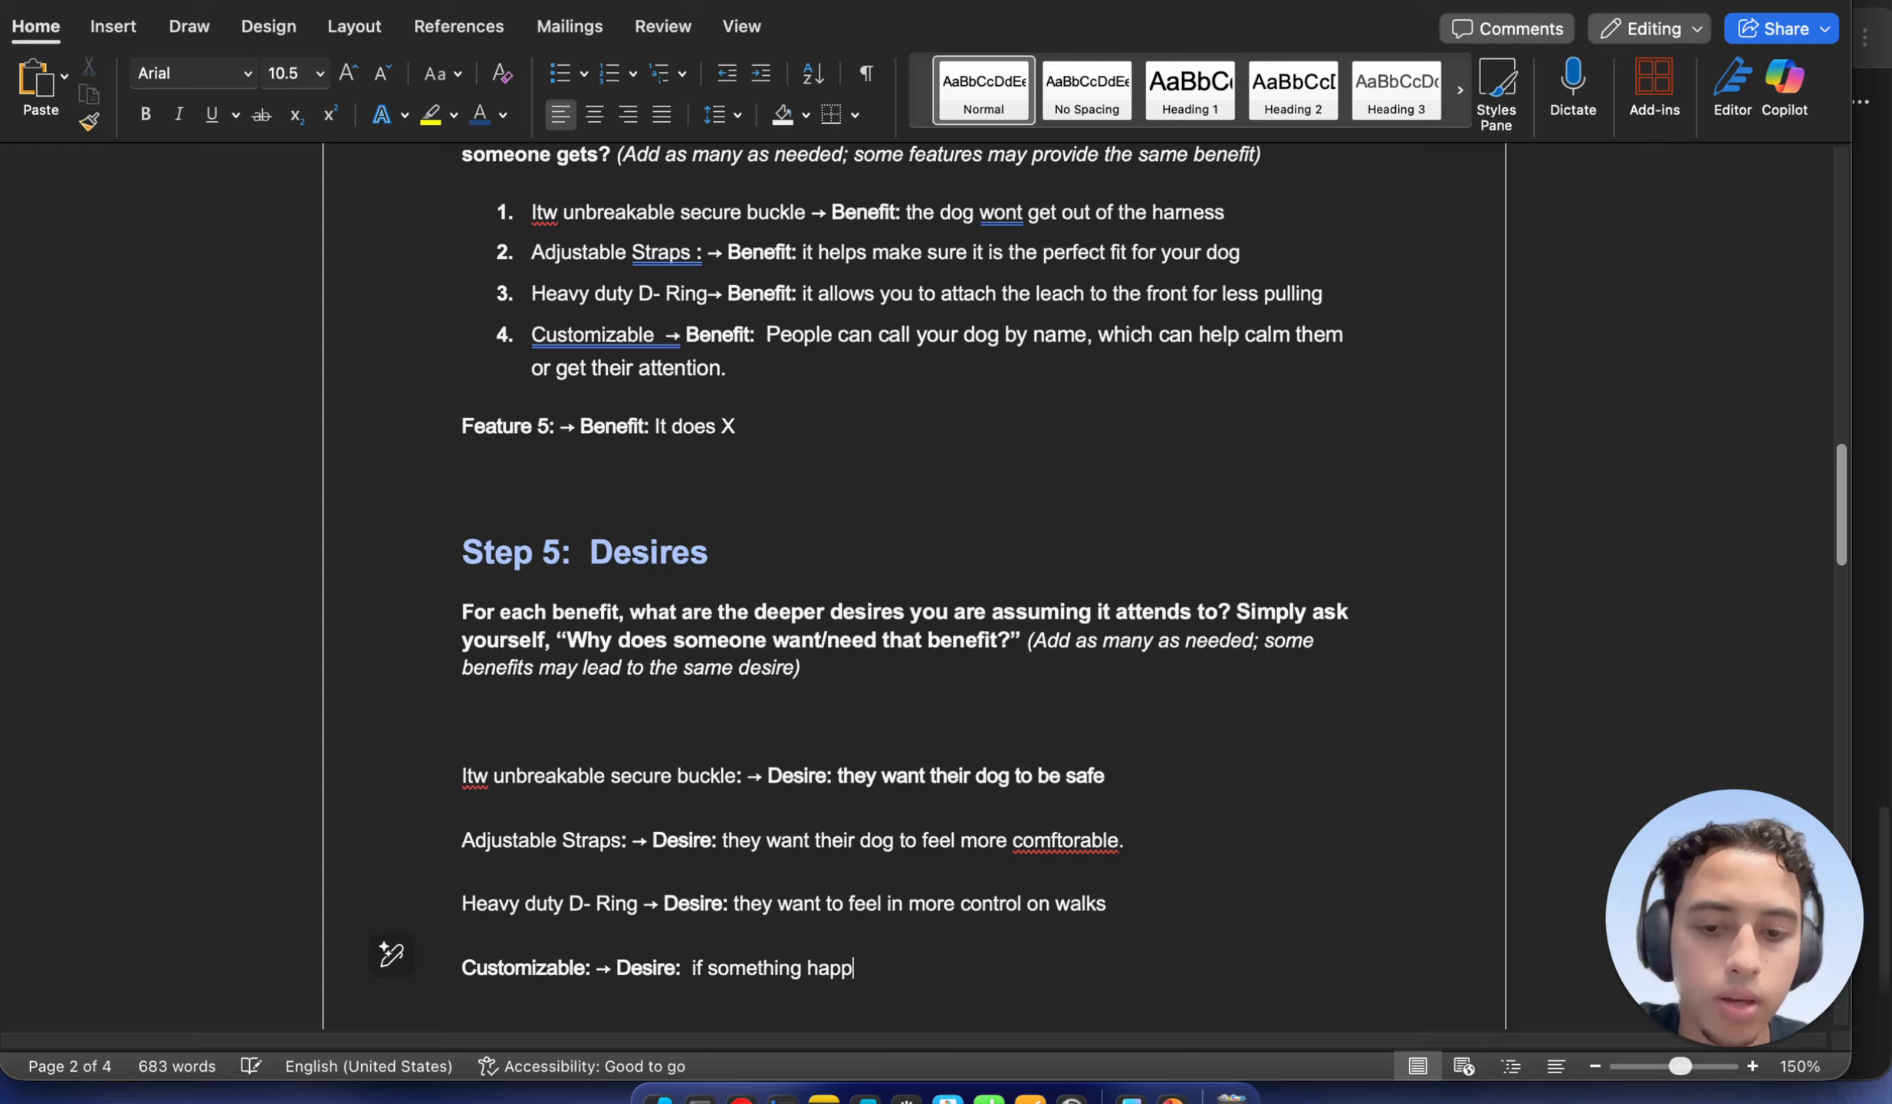
pyautogui.write('ens')
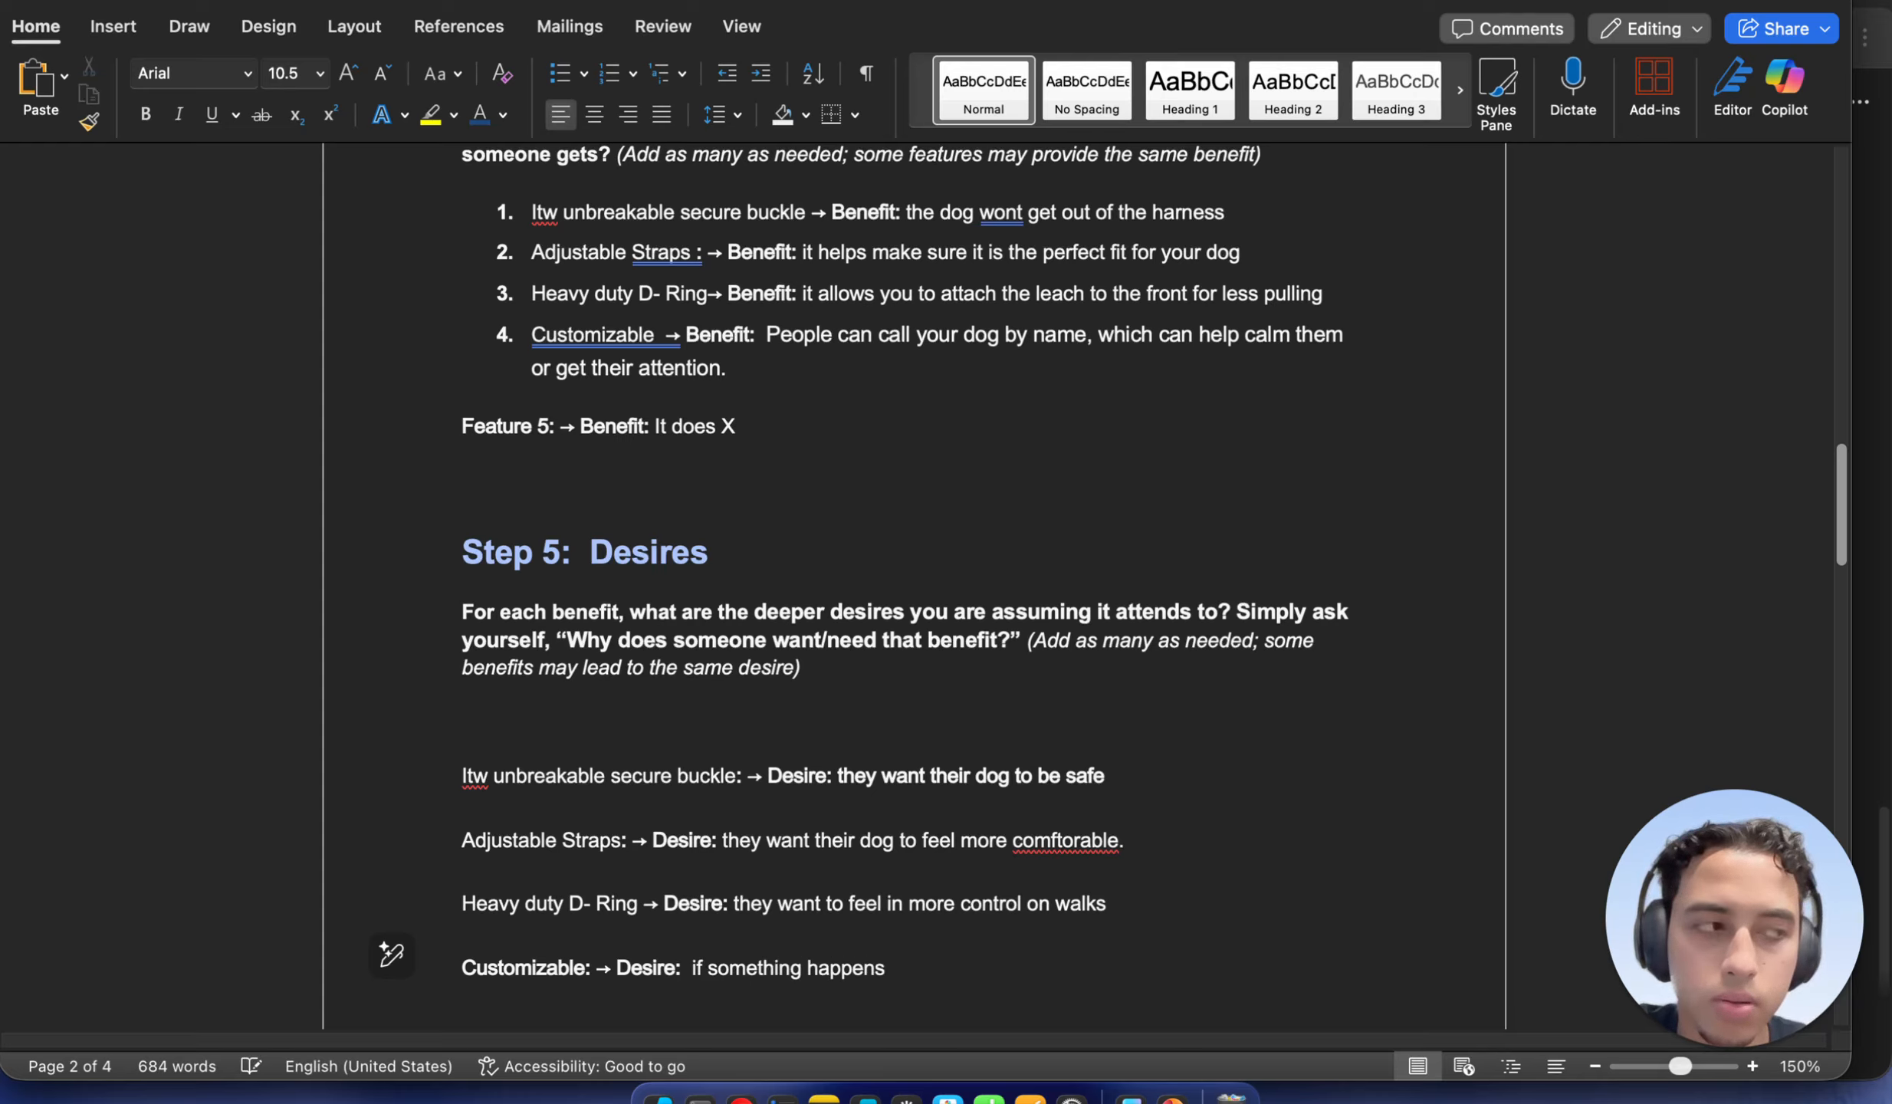
pyautogui.write(' my dog will find their way back to me')
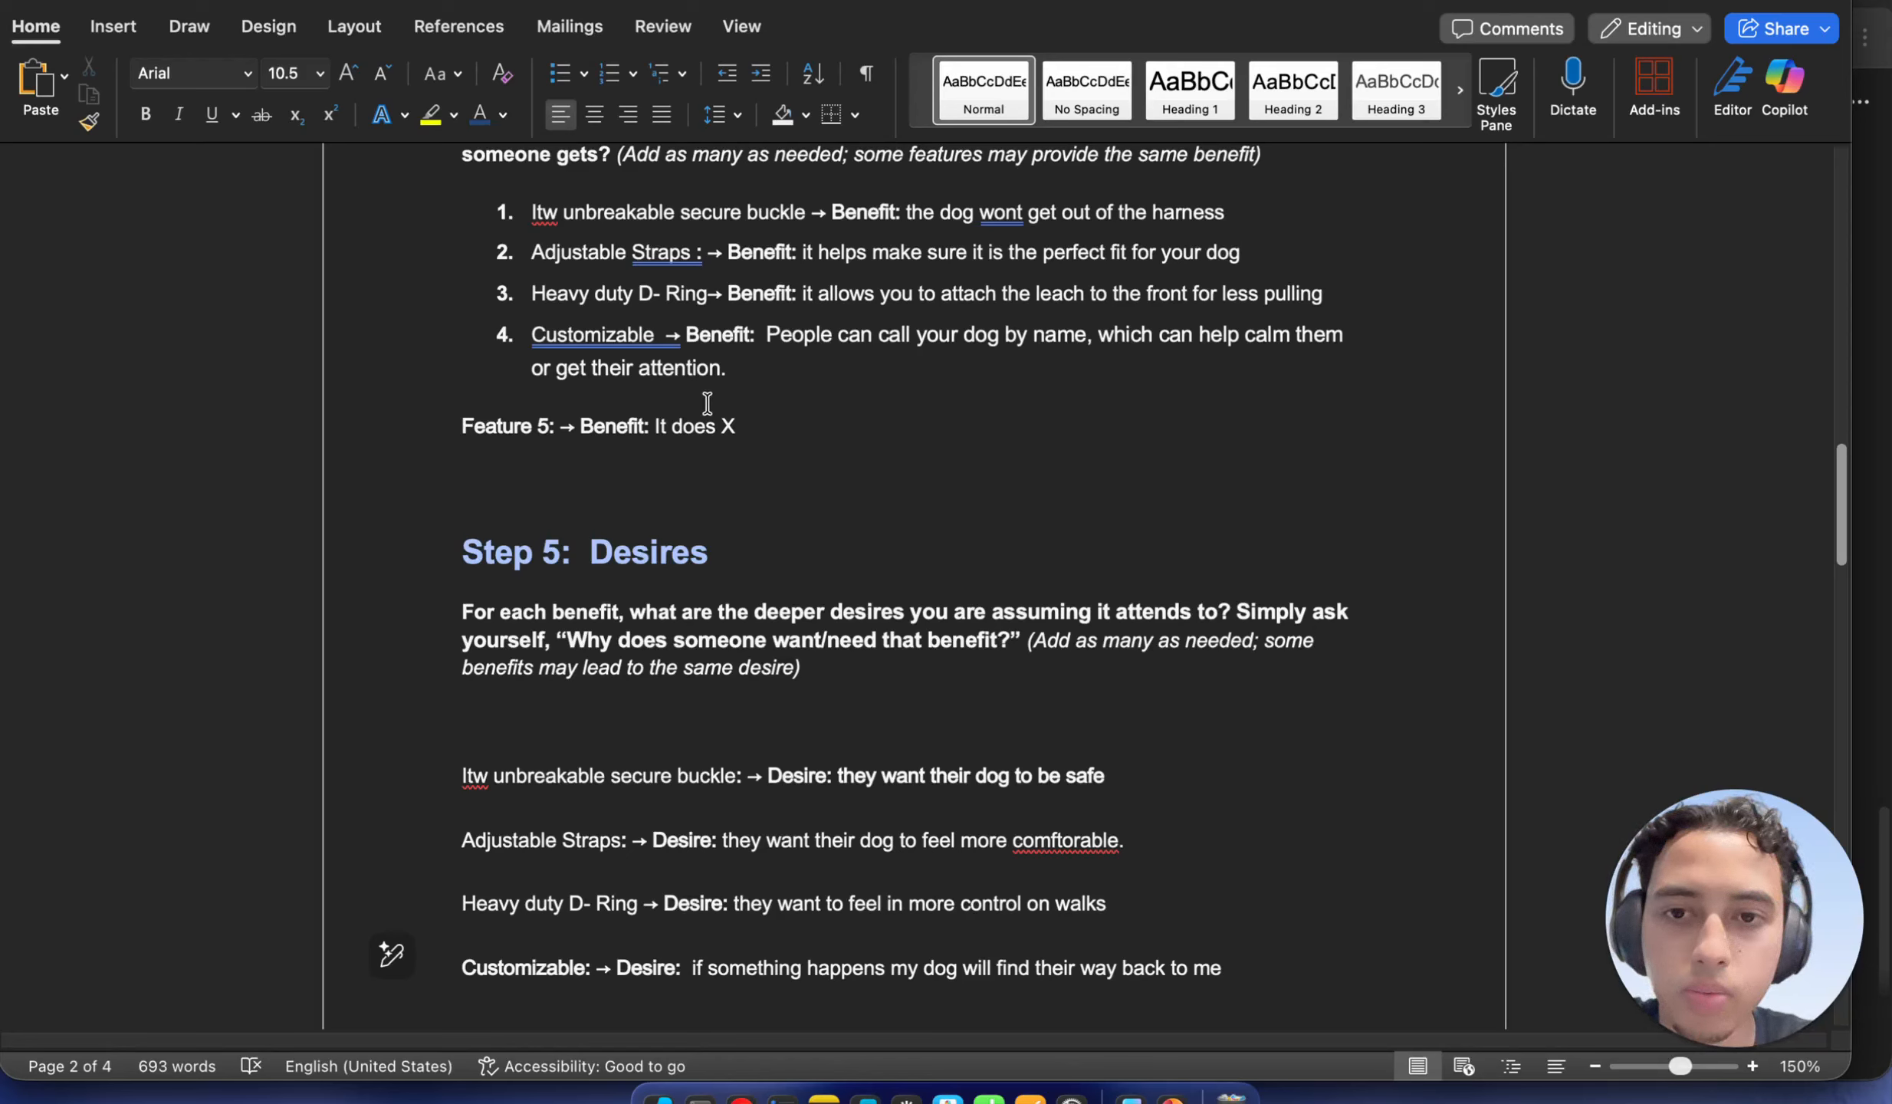
# Copy the Customizable feature's benefit sentence from Step 4 and paste it over the "Customizable" label under Step 5
pyautogui.moveTo(766, 337); pyautogui.dragTo(1030, 355)
pyautogui.rightClick(972, 349)
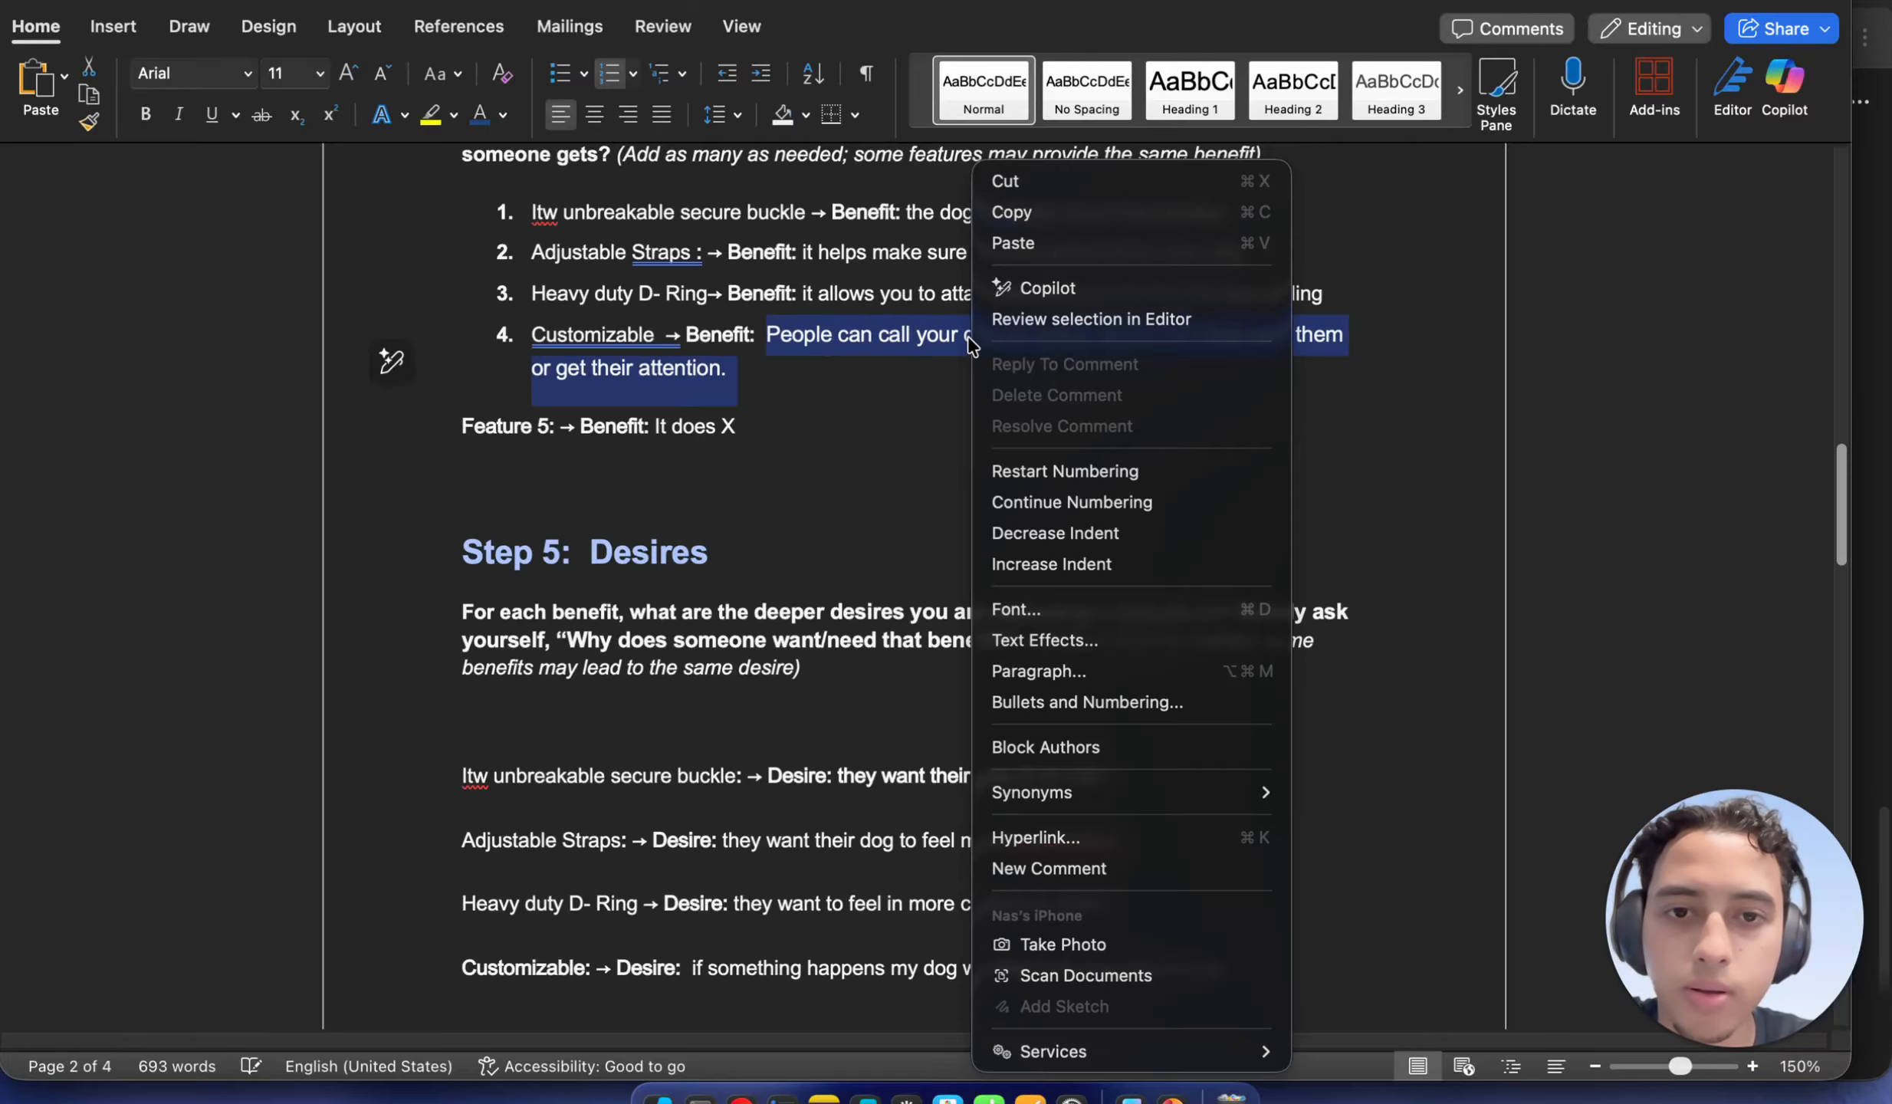
pyautogui.click(1081, 211)
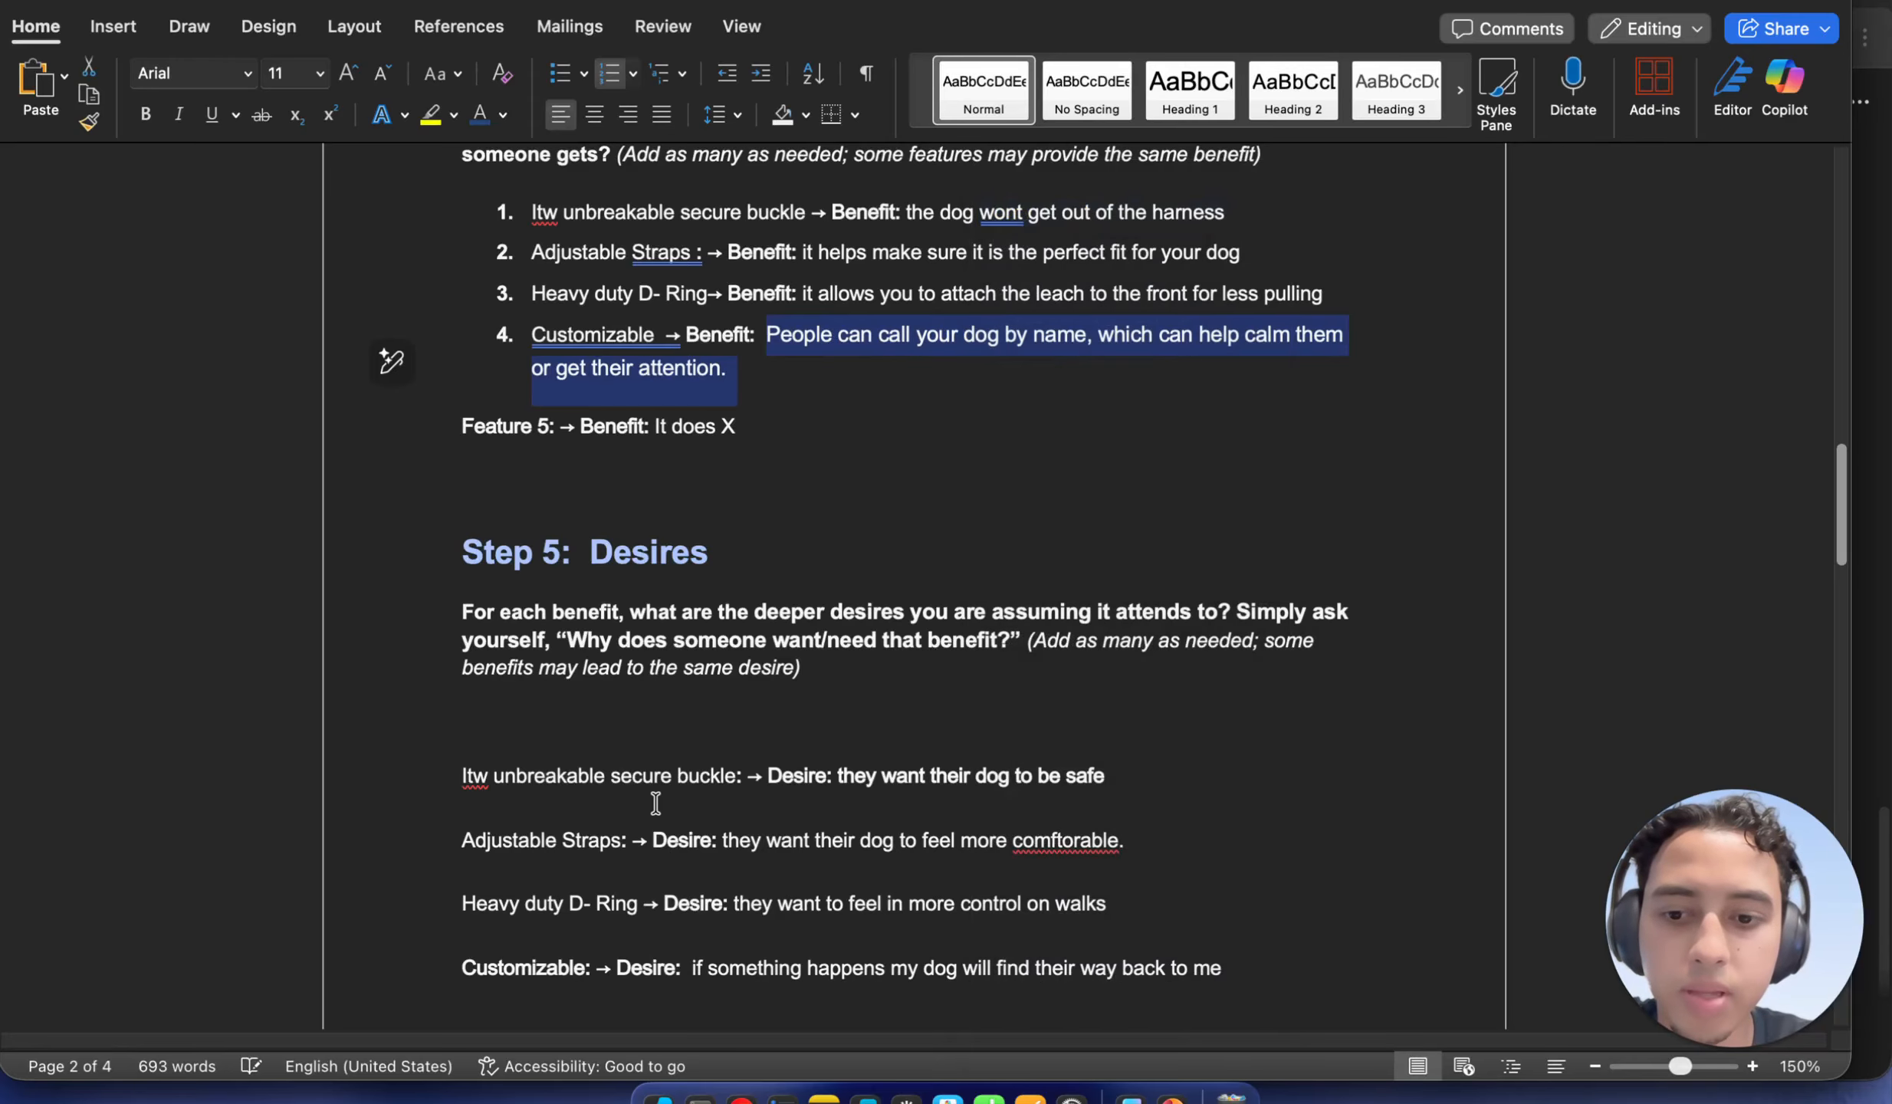
pyautogui.doubleClick(529, 967)
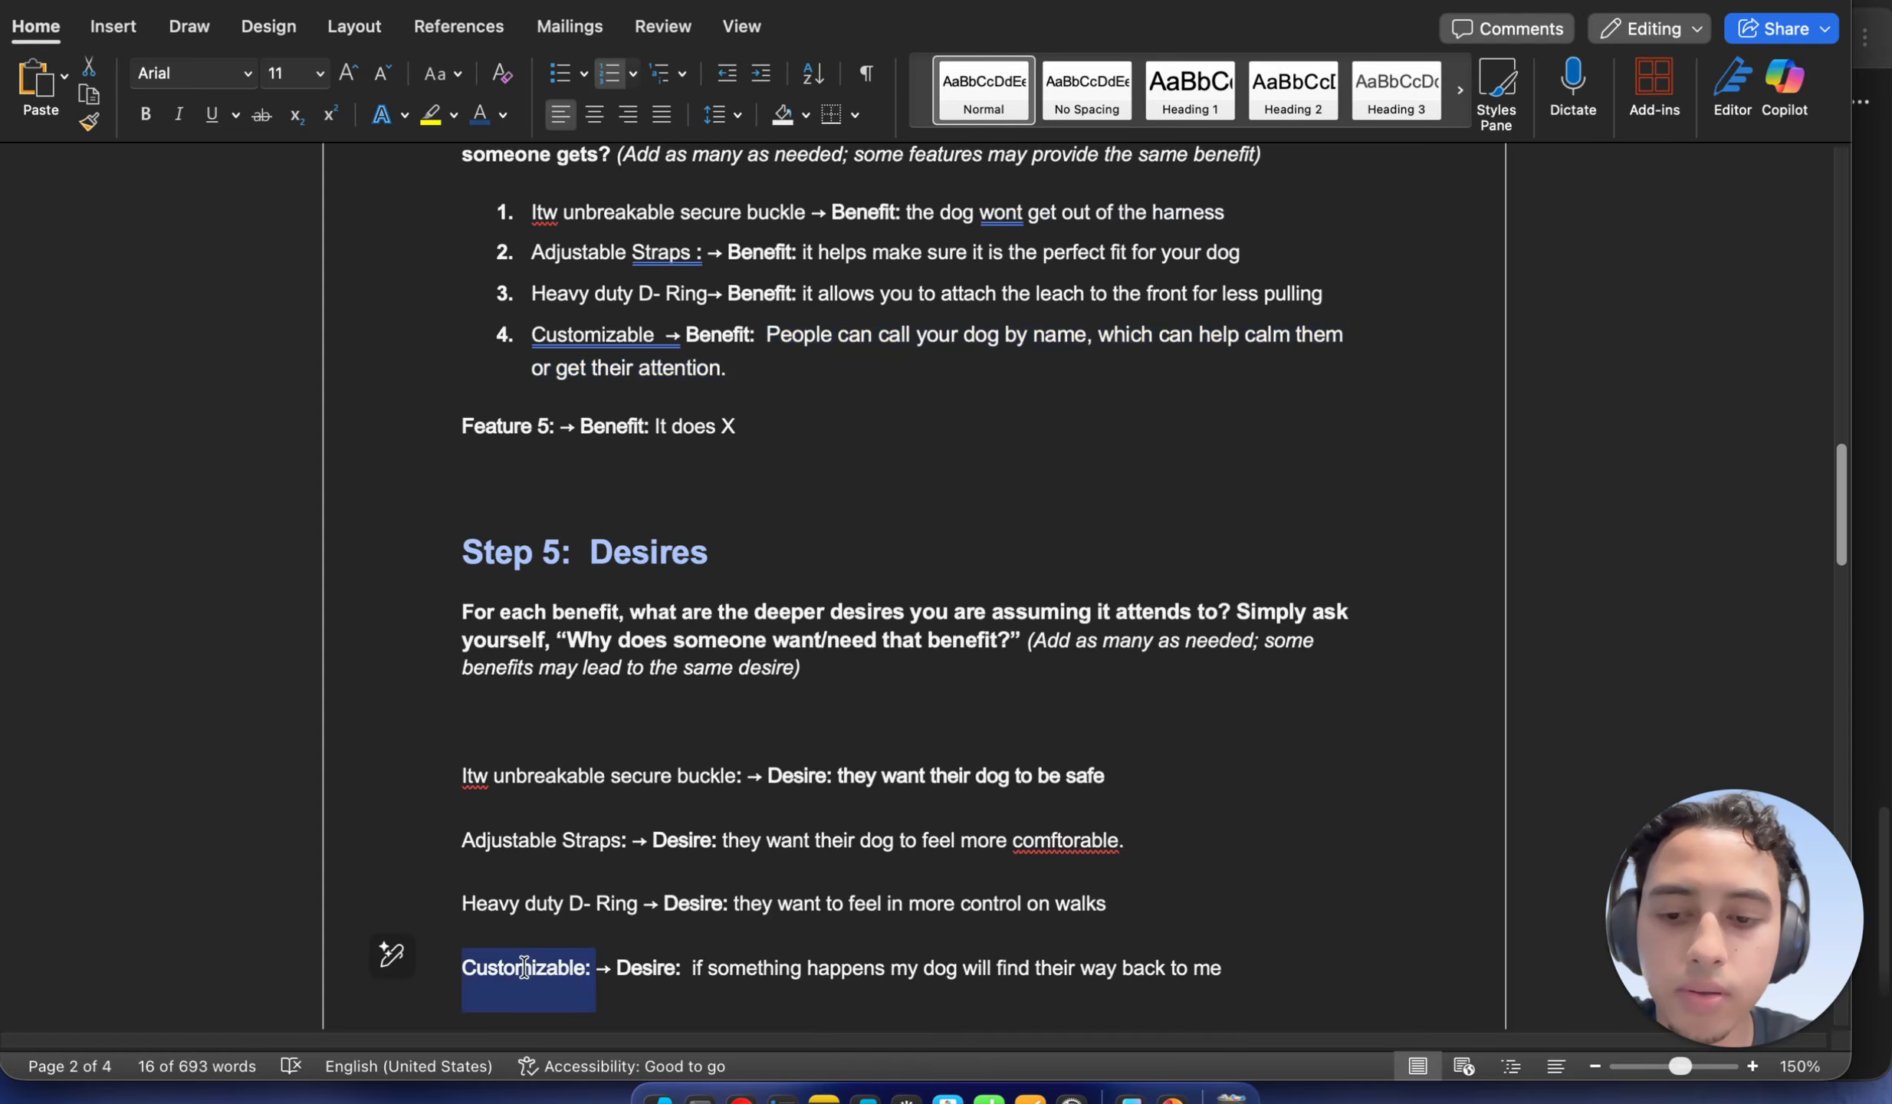
pyautogui.rightClick(529, 974)
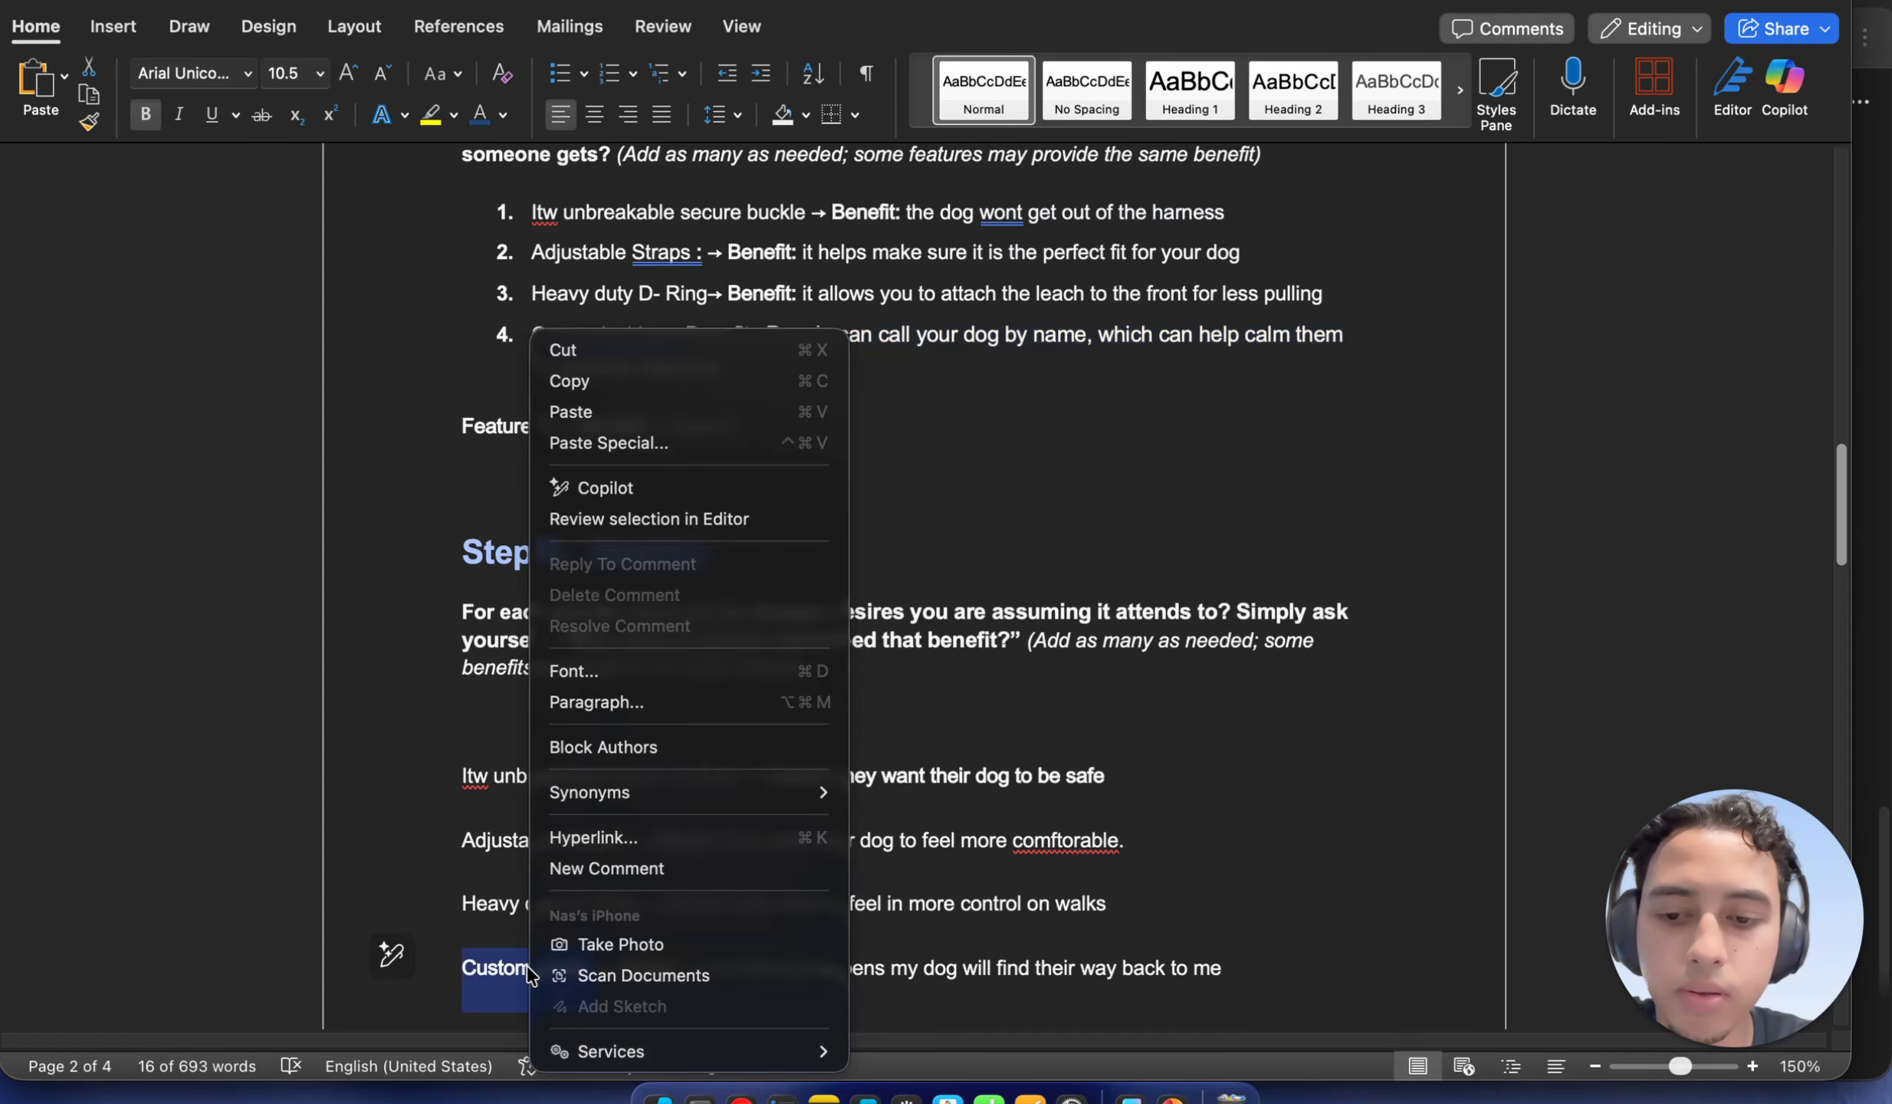
pyautogui.click(614, 414)
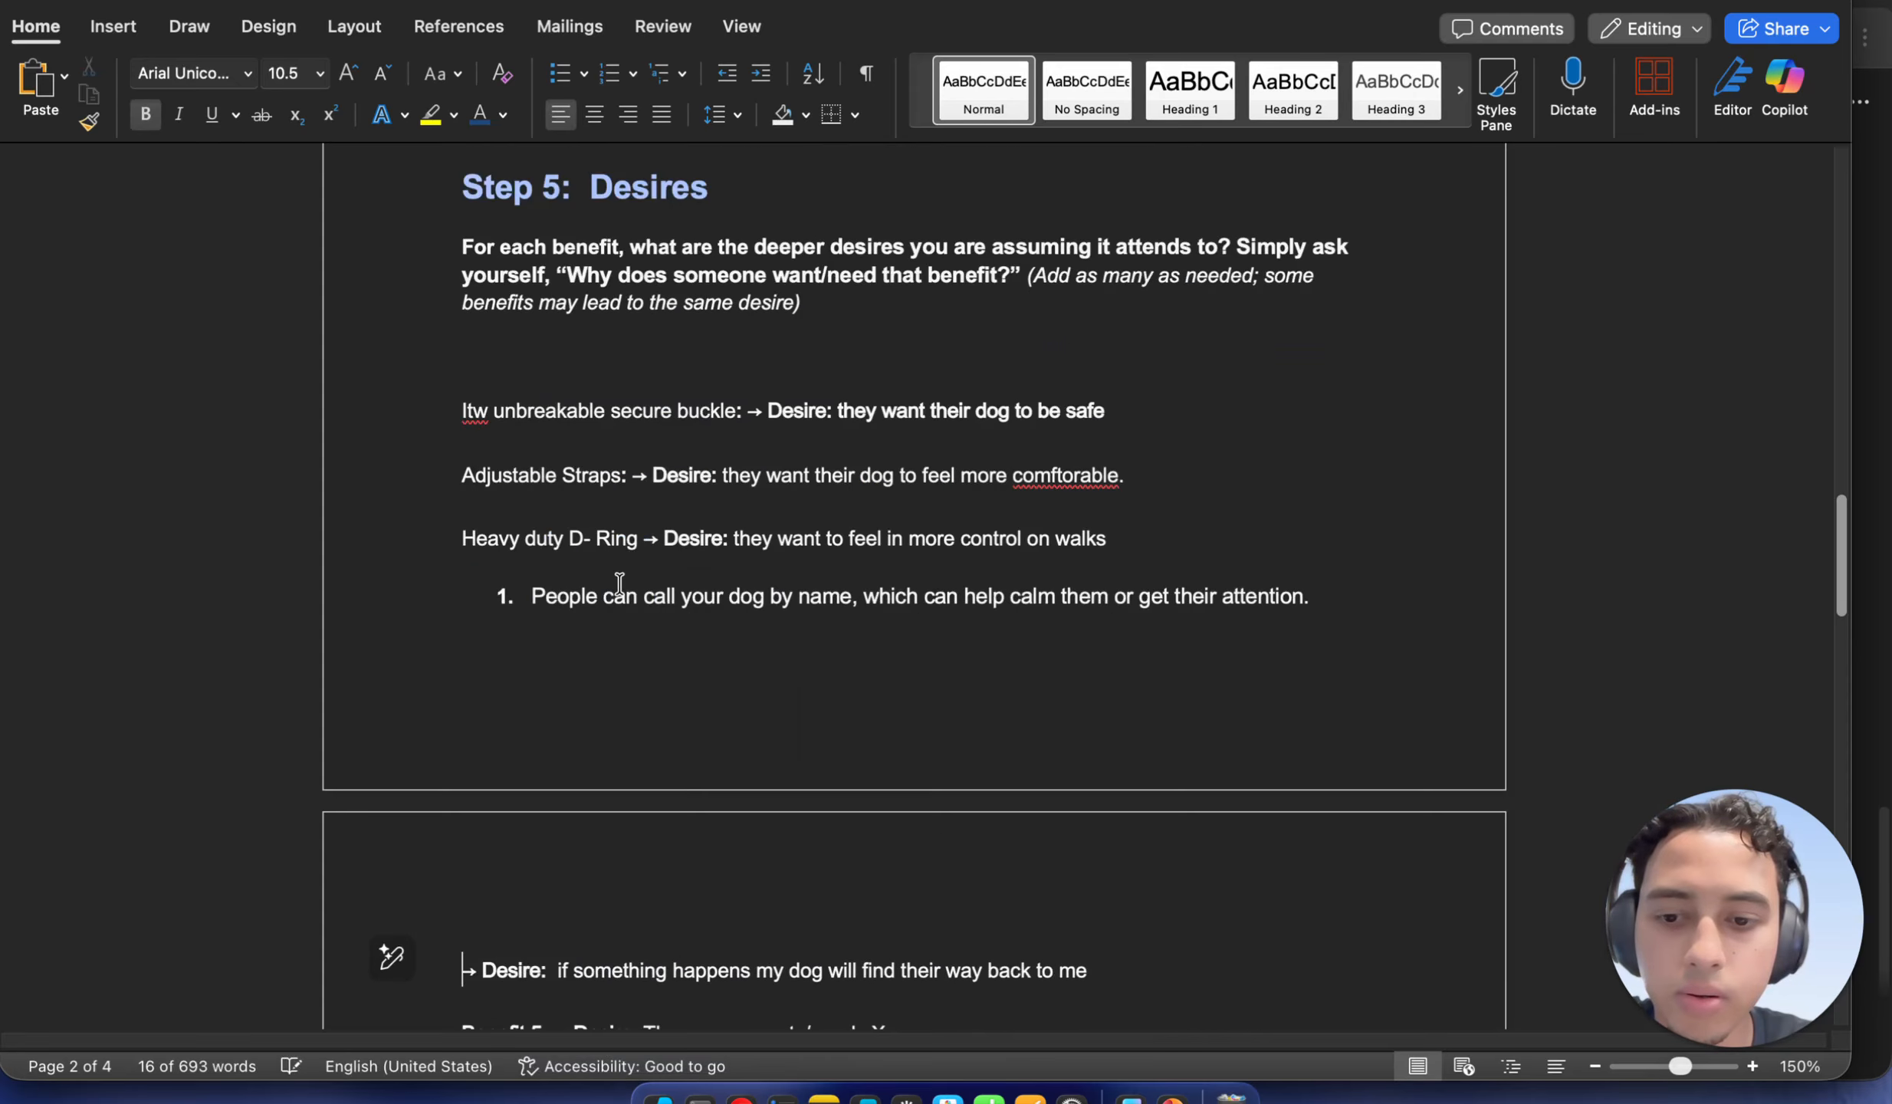
# Insert a blank line after the Heavy duty D- Ring desire and remove the list number from the pasted benefit sentence
pyautogui.scroll(-3, 739, 682)
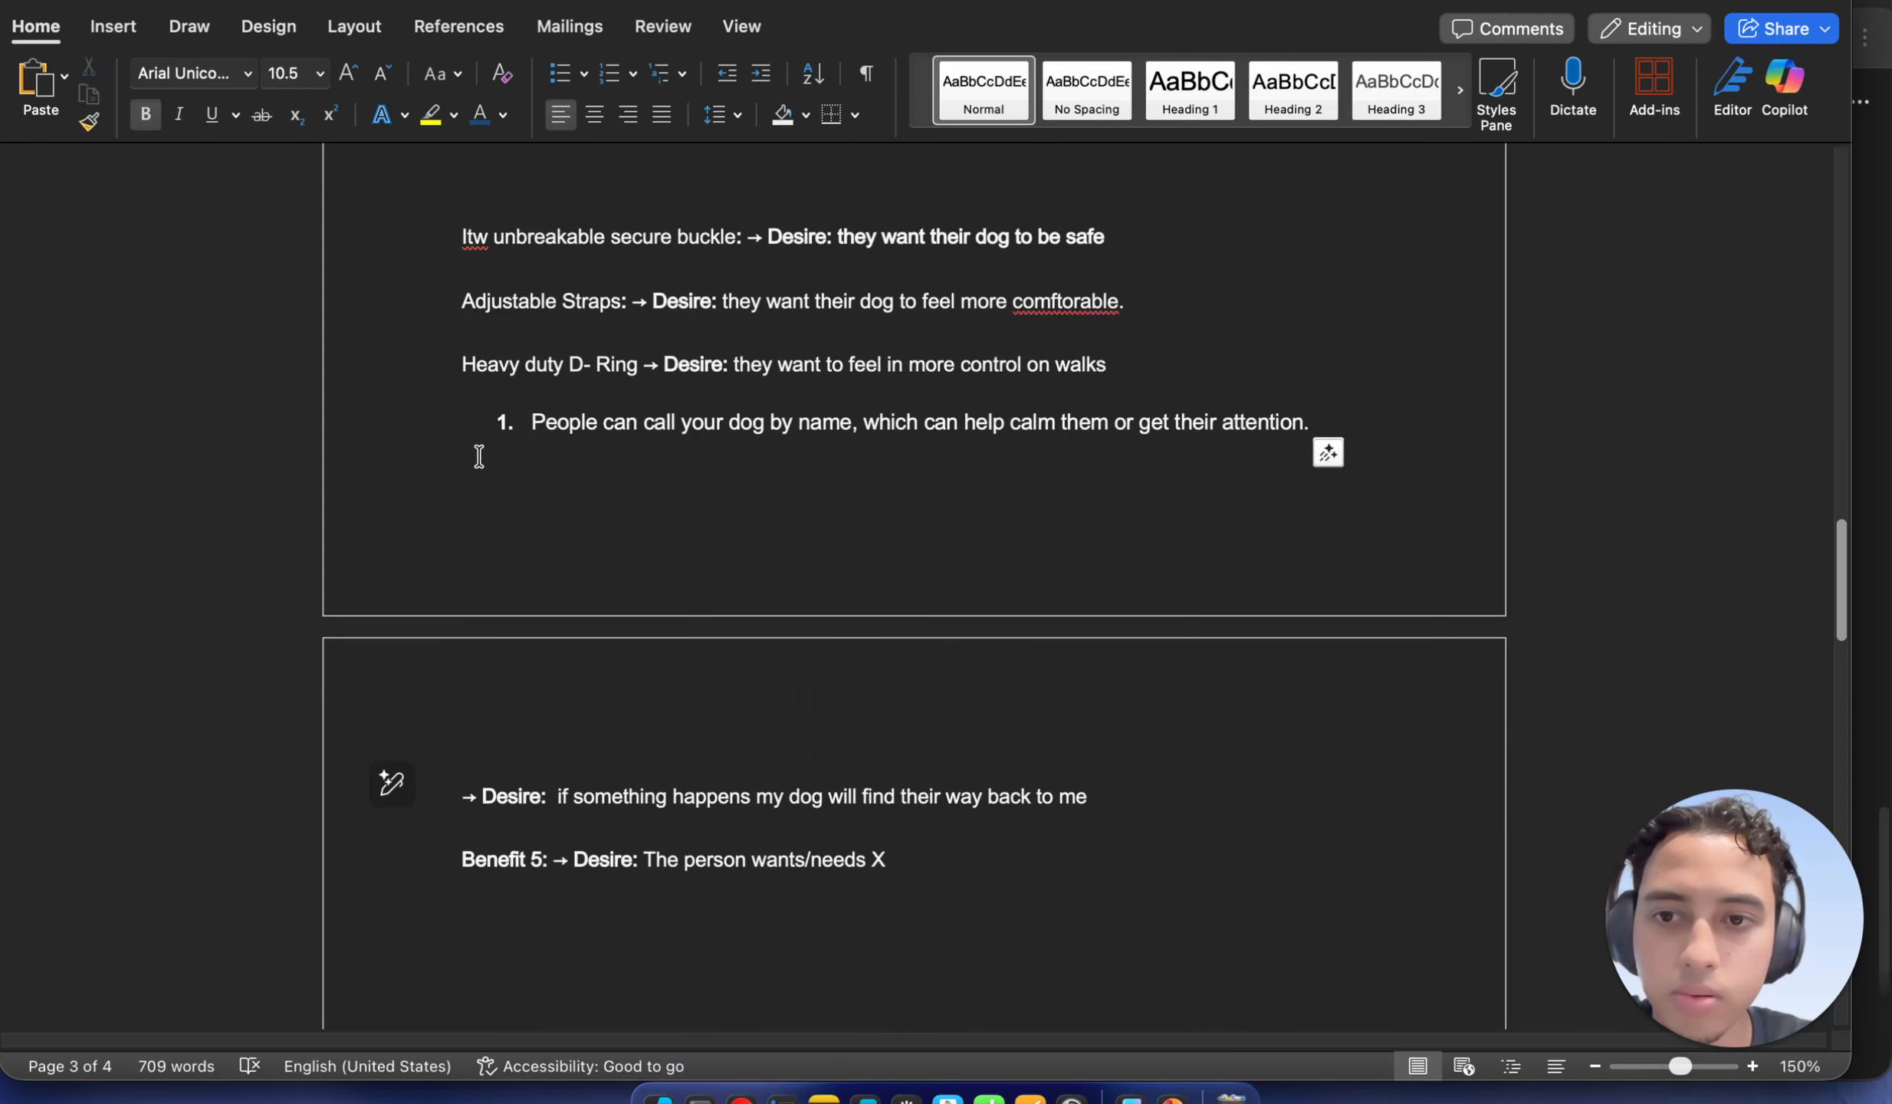
pyautogui.click(500, 424)
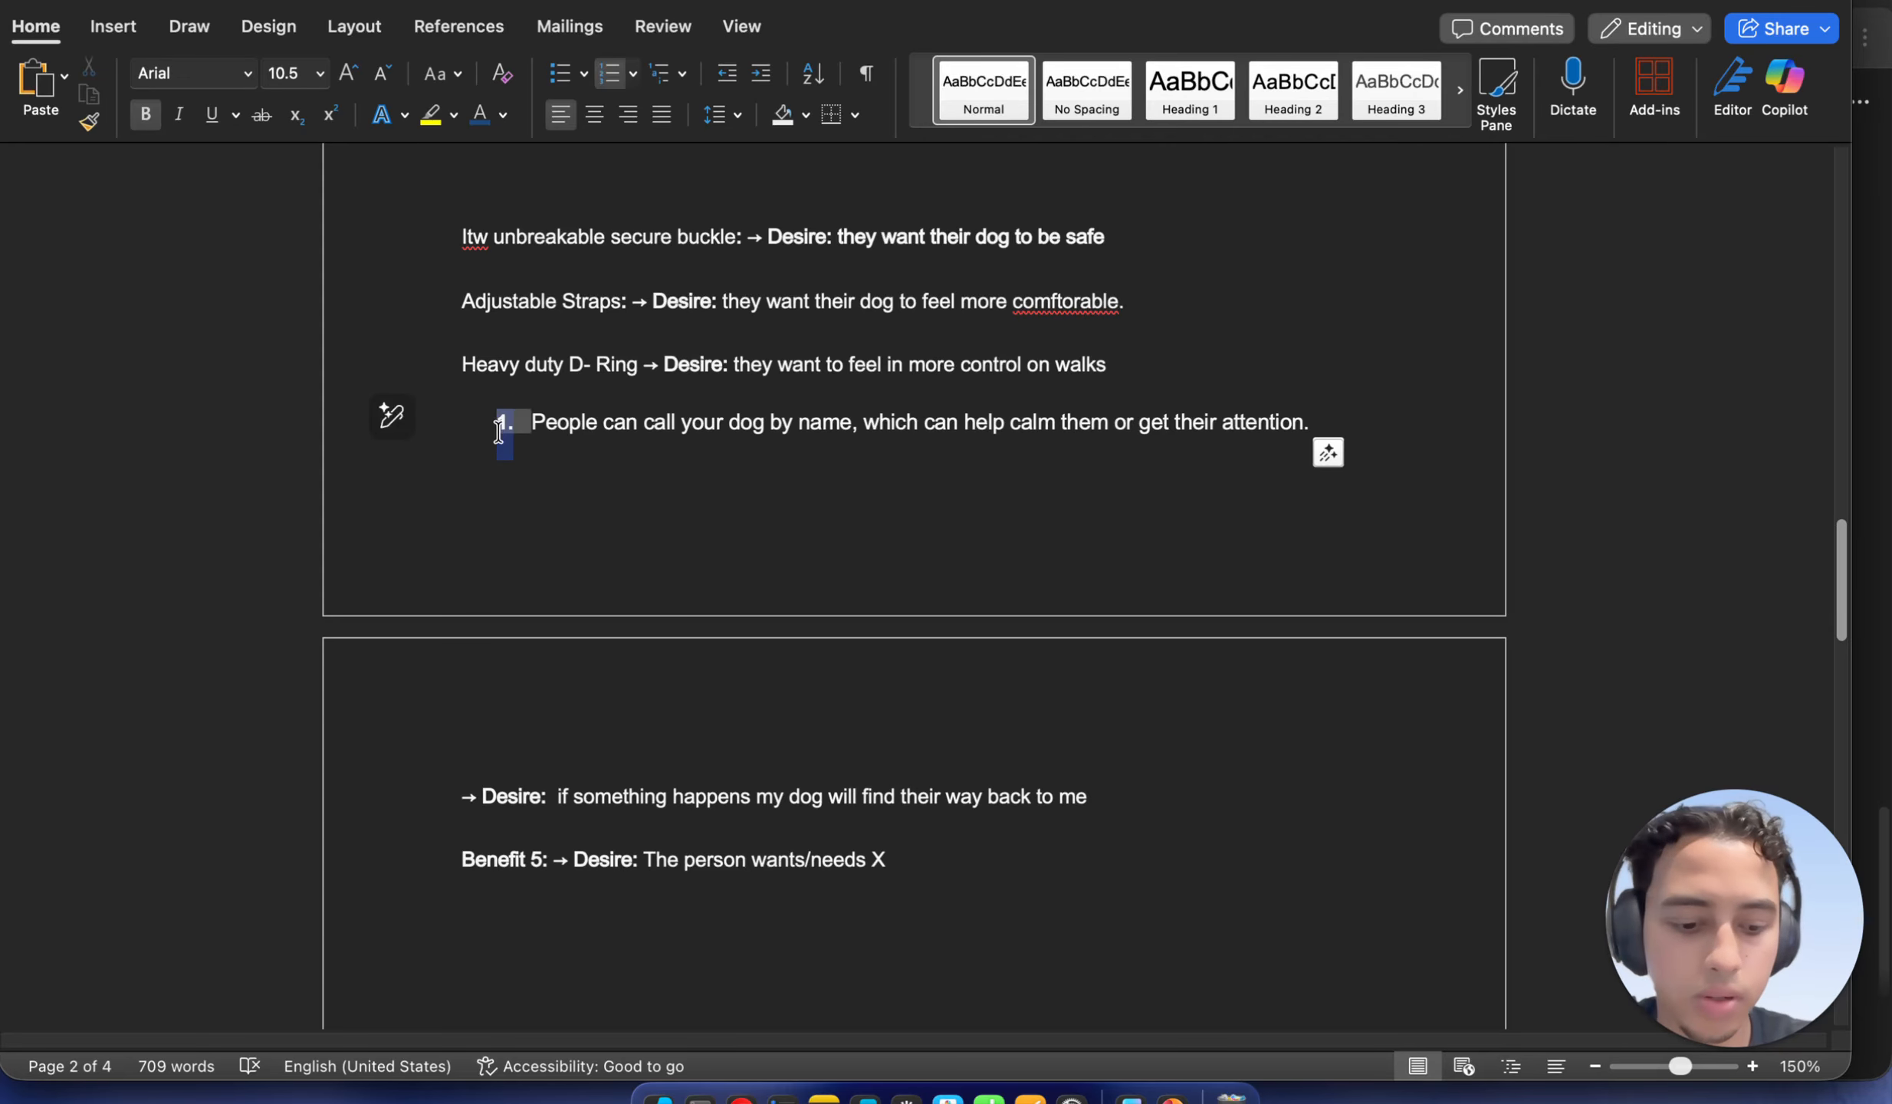
pyautogui.press('Left')
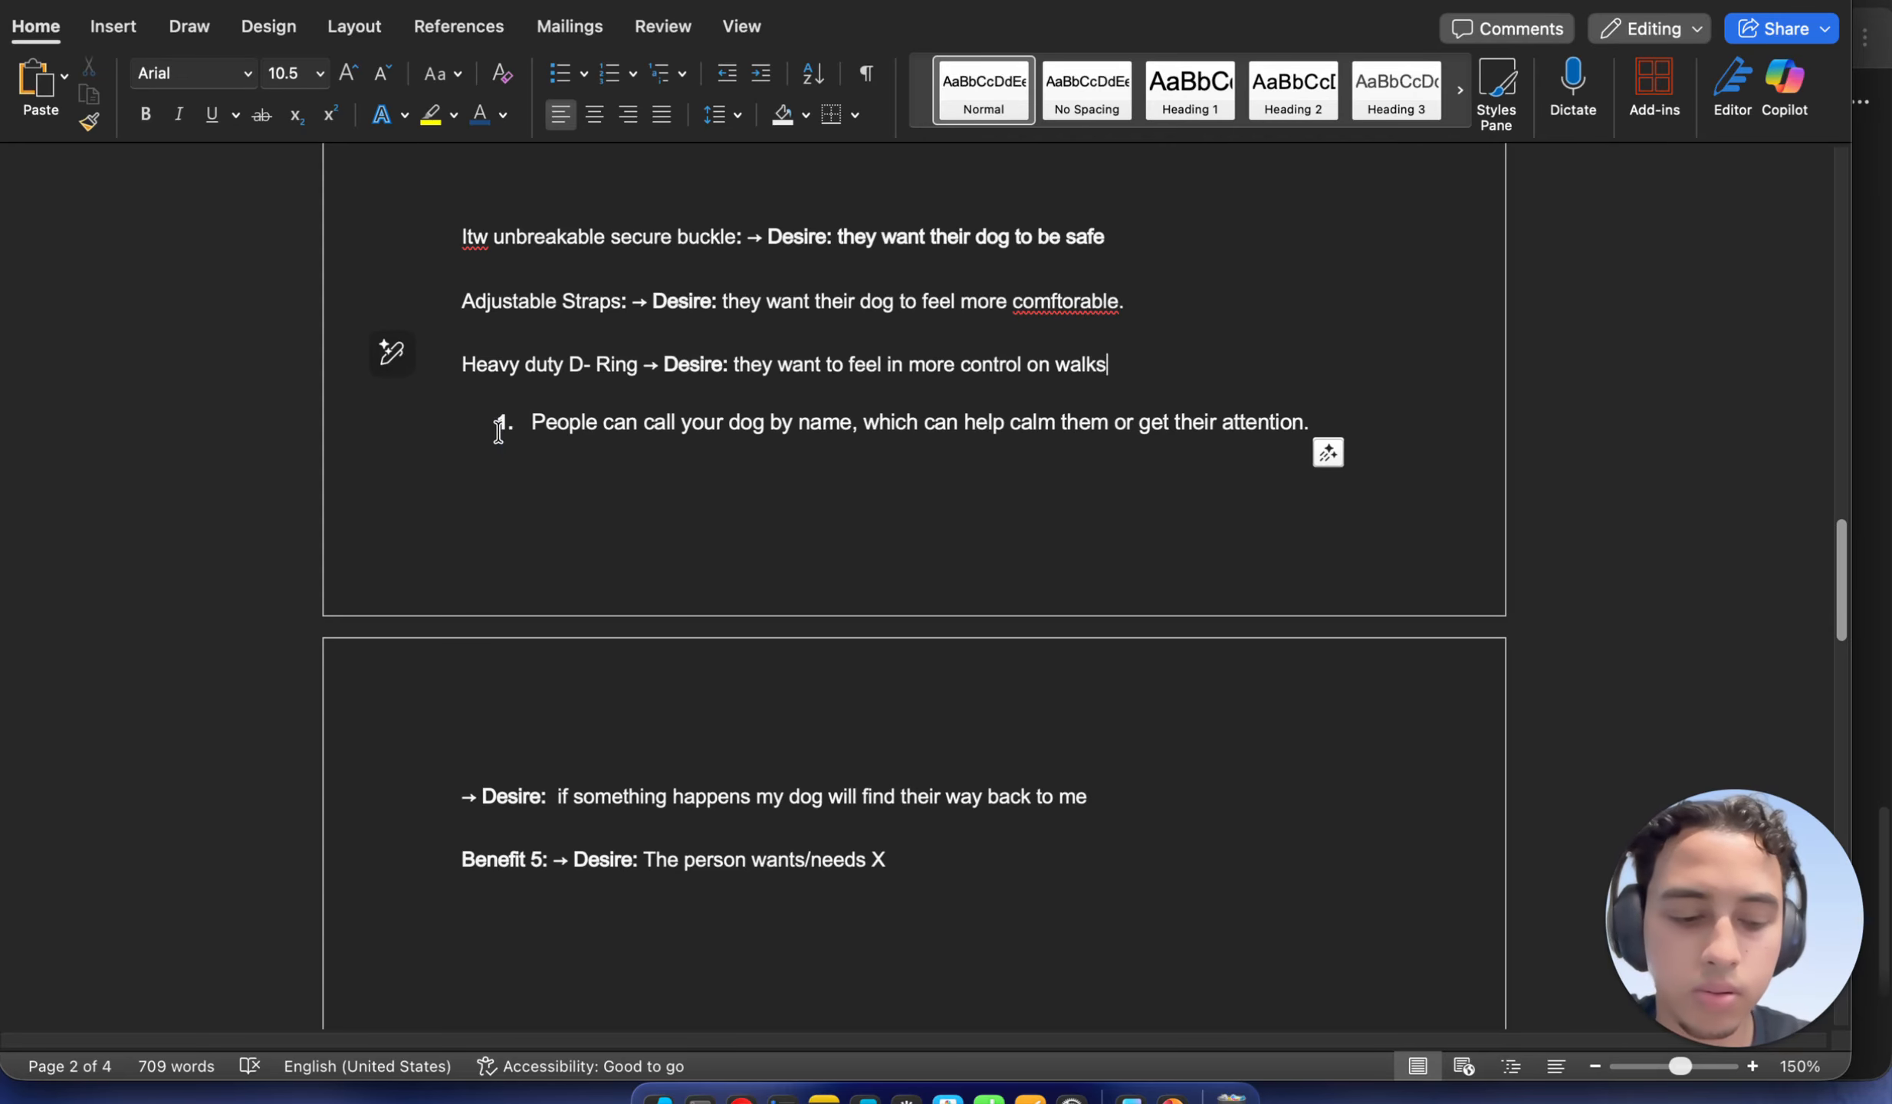
pyautogui.press('Return')
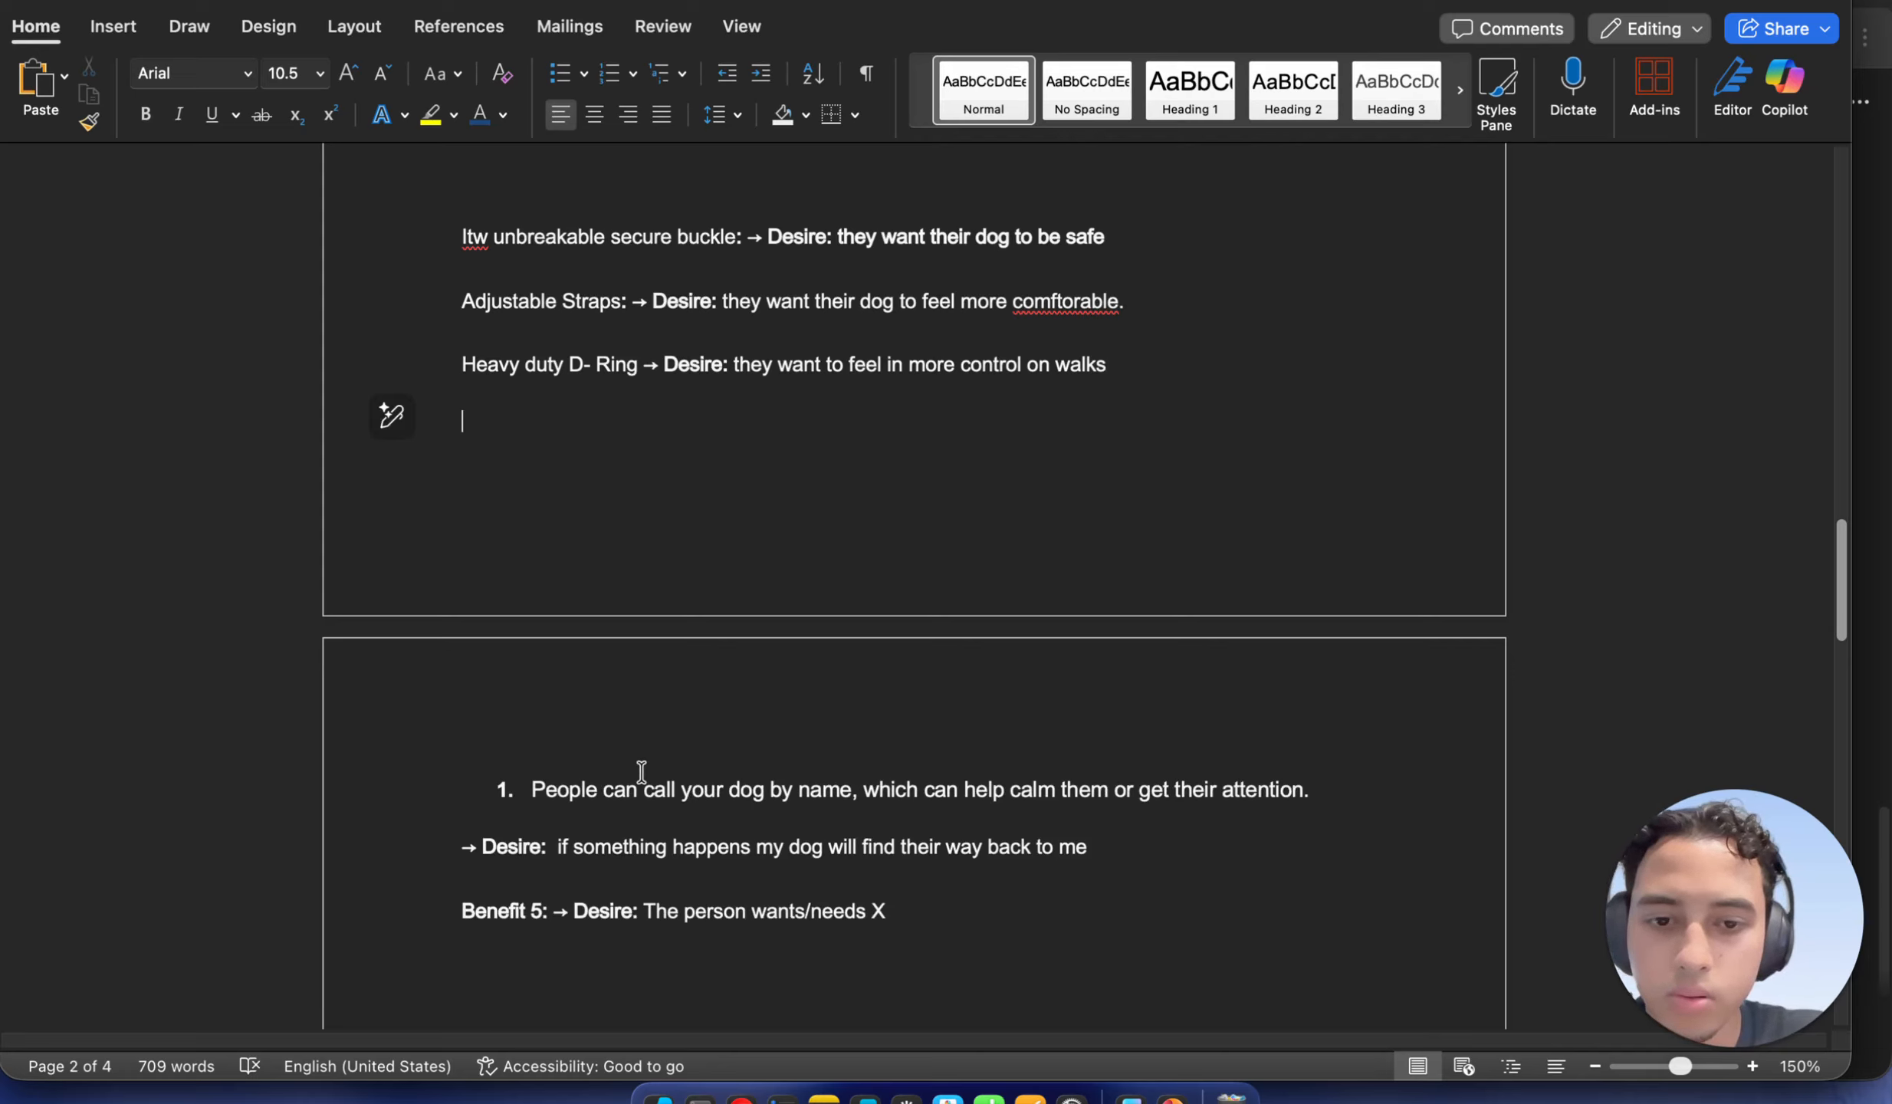
pyautogui.click(467, 849)
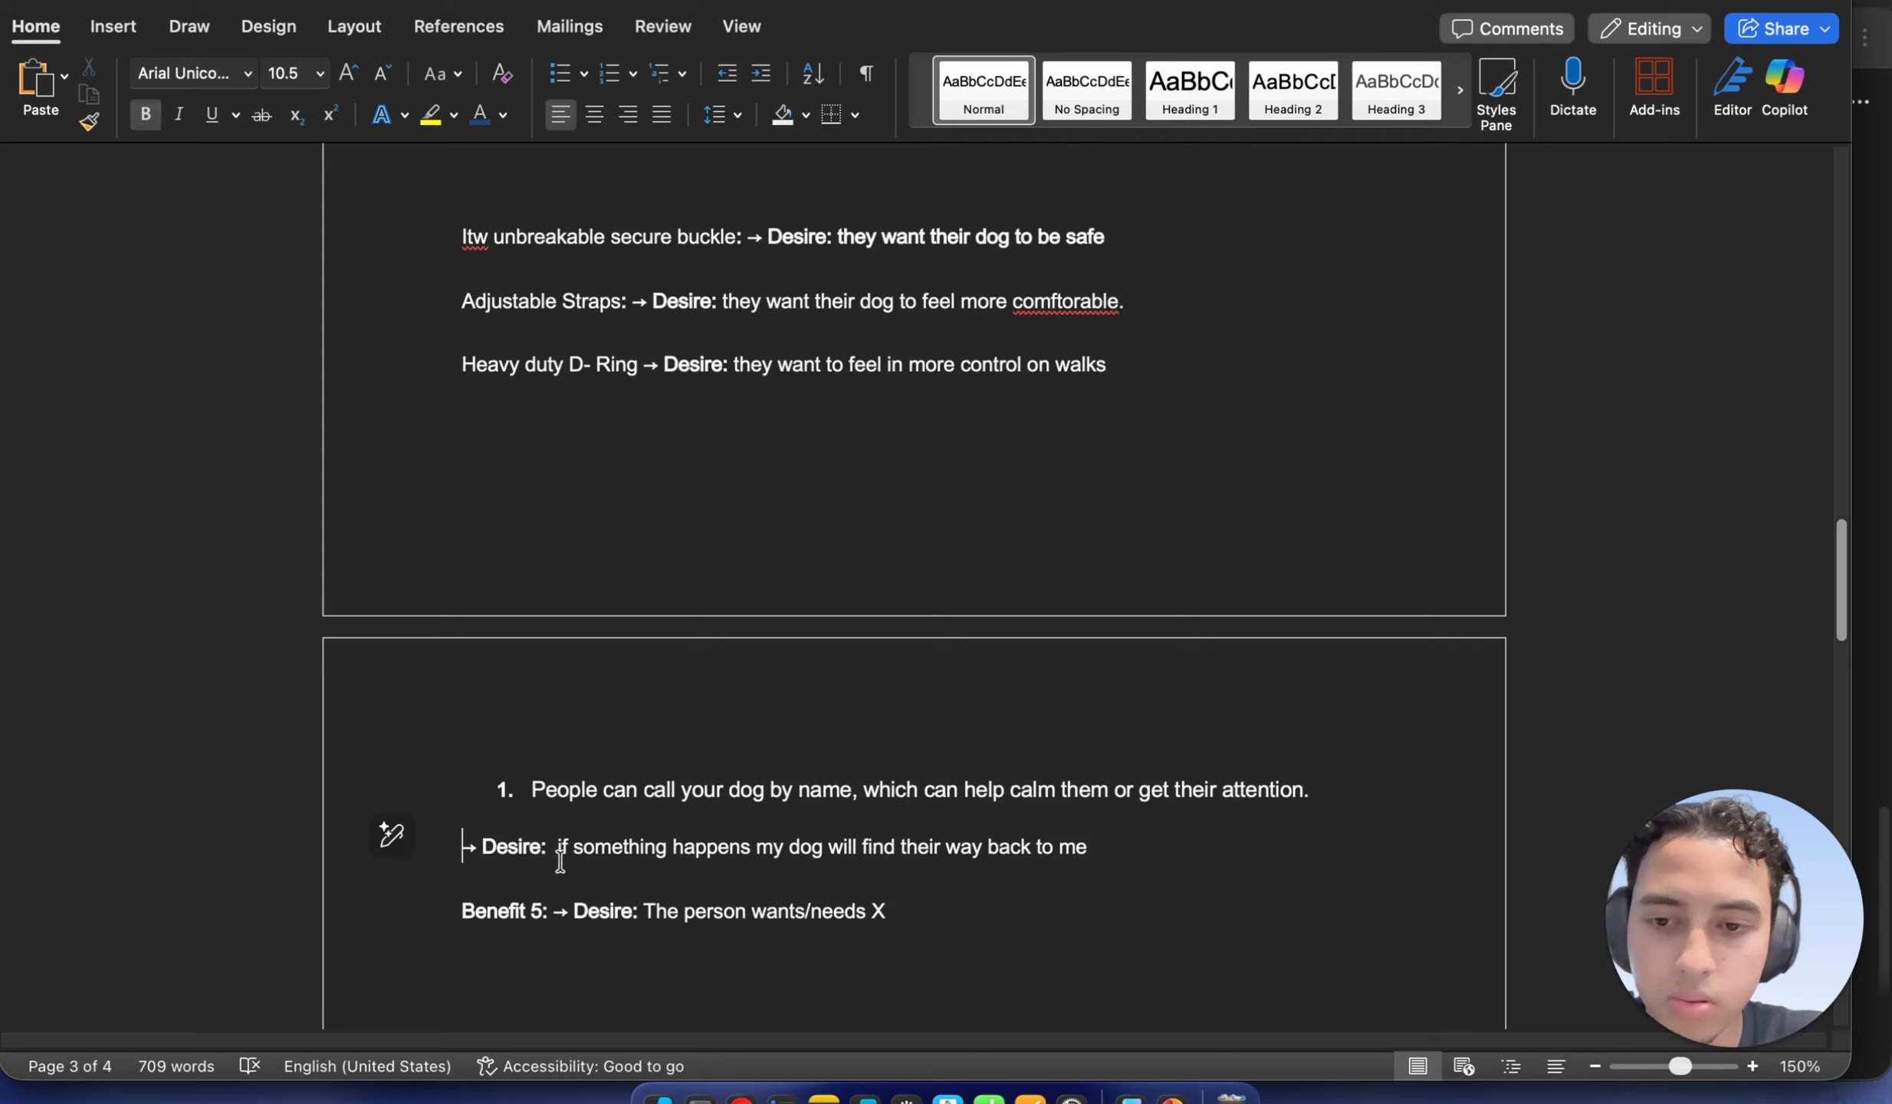
pyautogui.press('Up')
pyautogui.press('BackSpace')
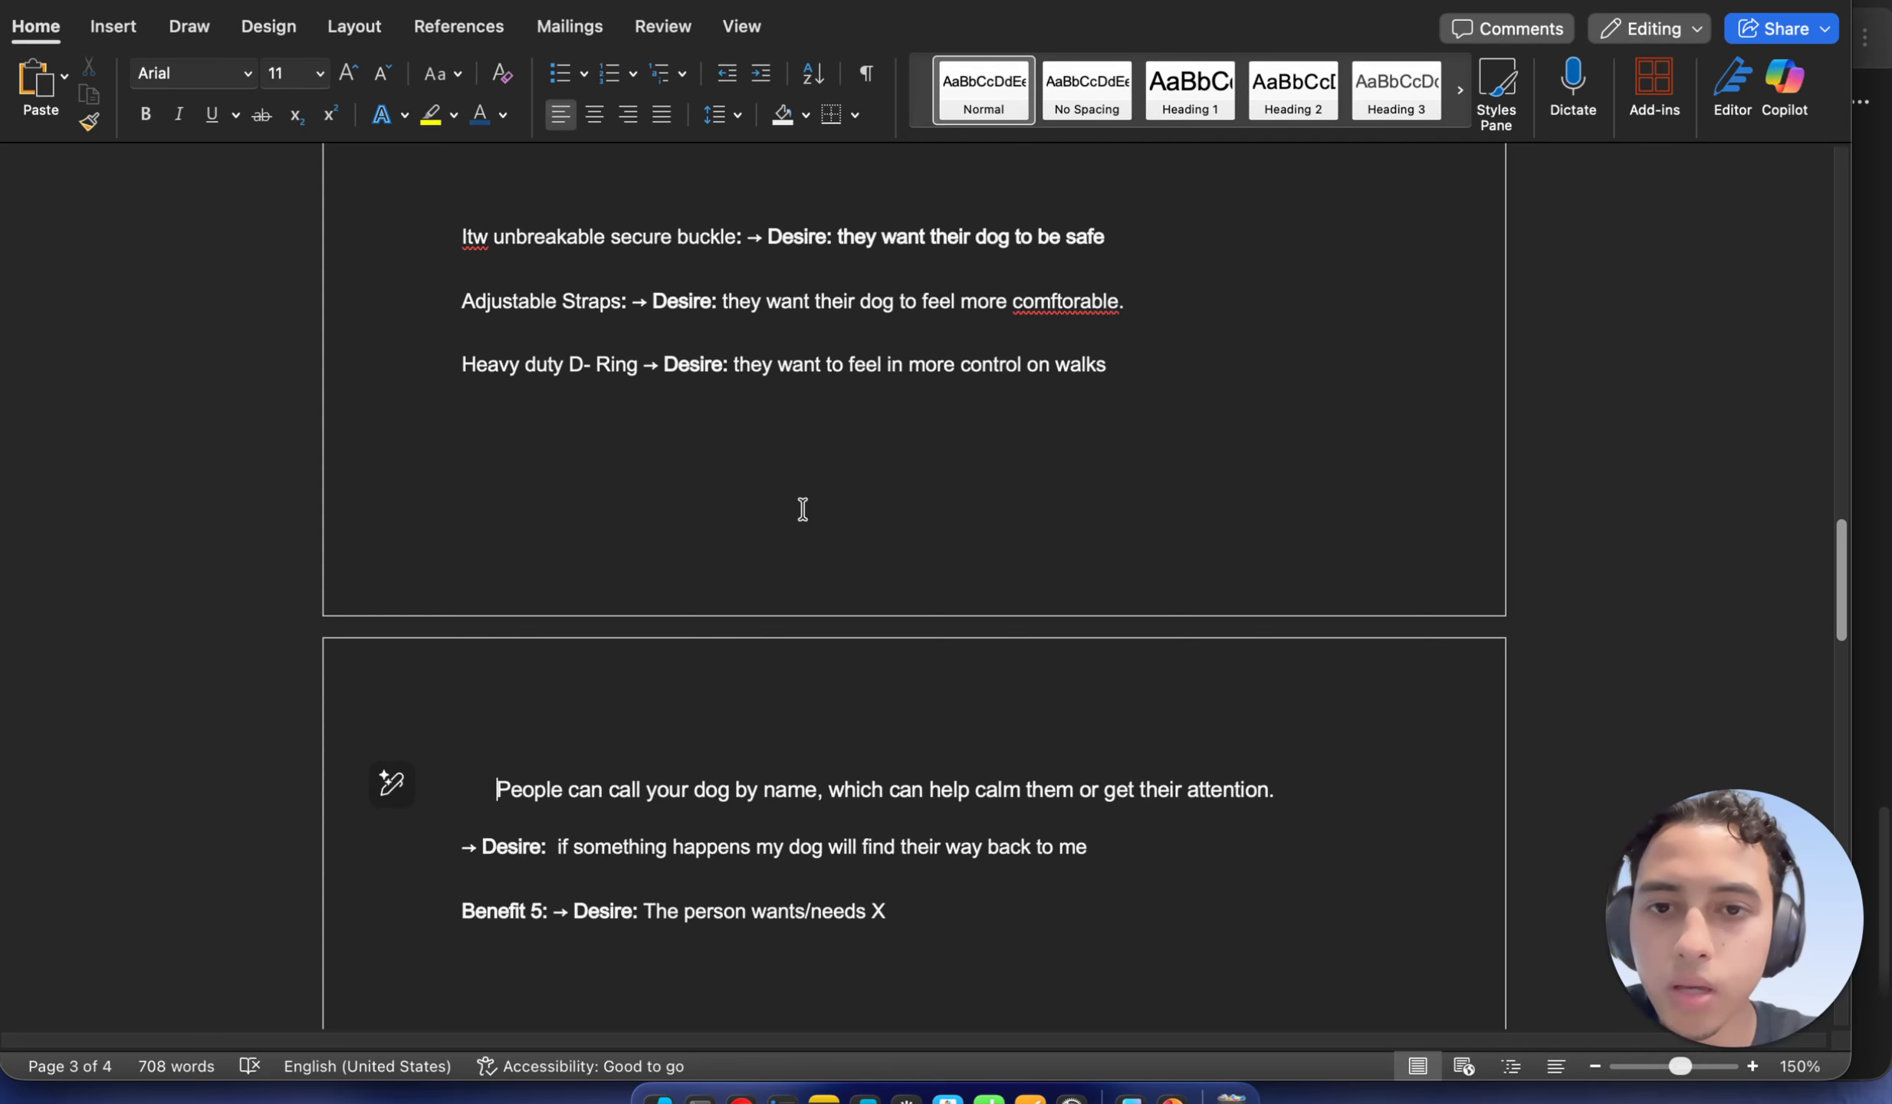
# Copy the Heavy duty D- Ring benefit from Step 4, including its "Benefit:" label, and paste it over the "Heavy duty D- Ring" label under Step 5
pyautogui.scroll(5, 803, 509)
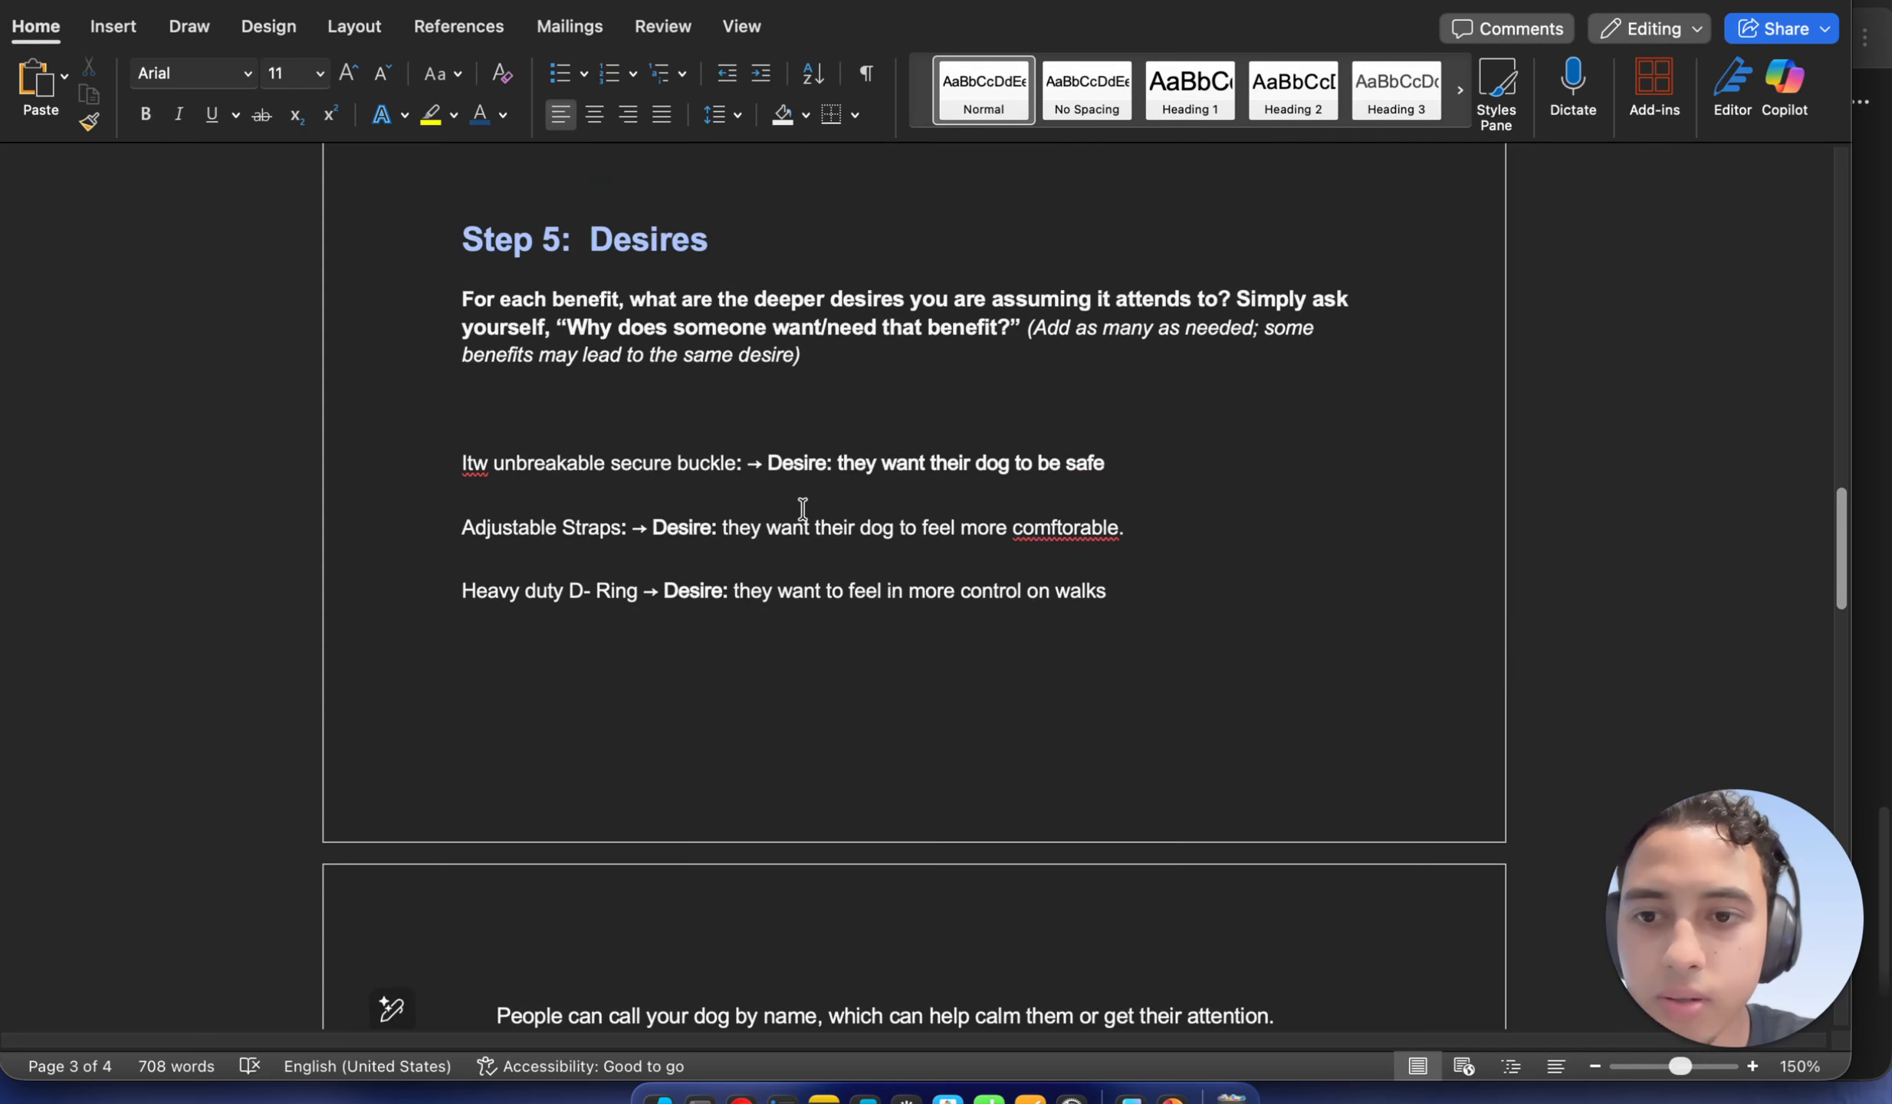
pyautogui.scroll(4, 663, 598)
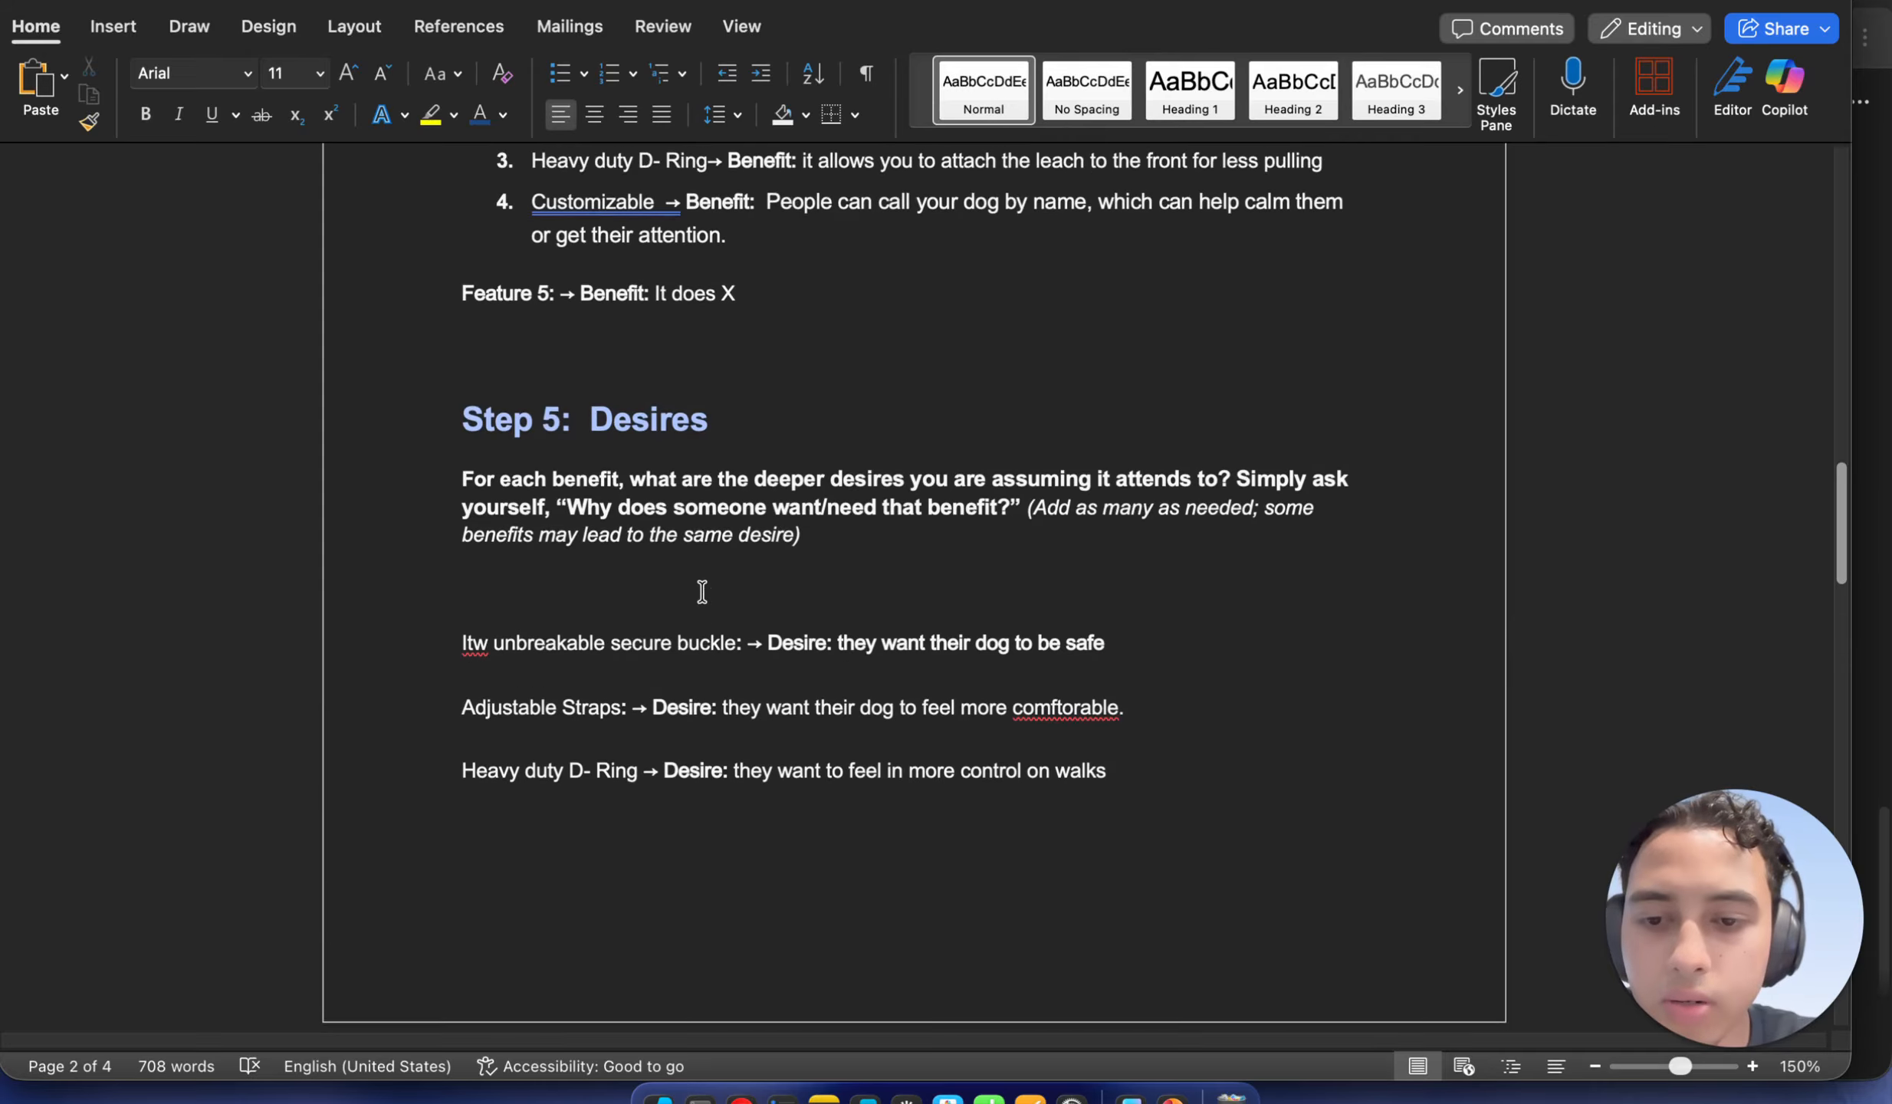
pyautogui.scroll(2, 702, 591)
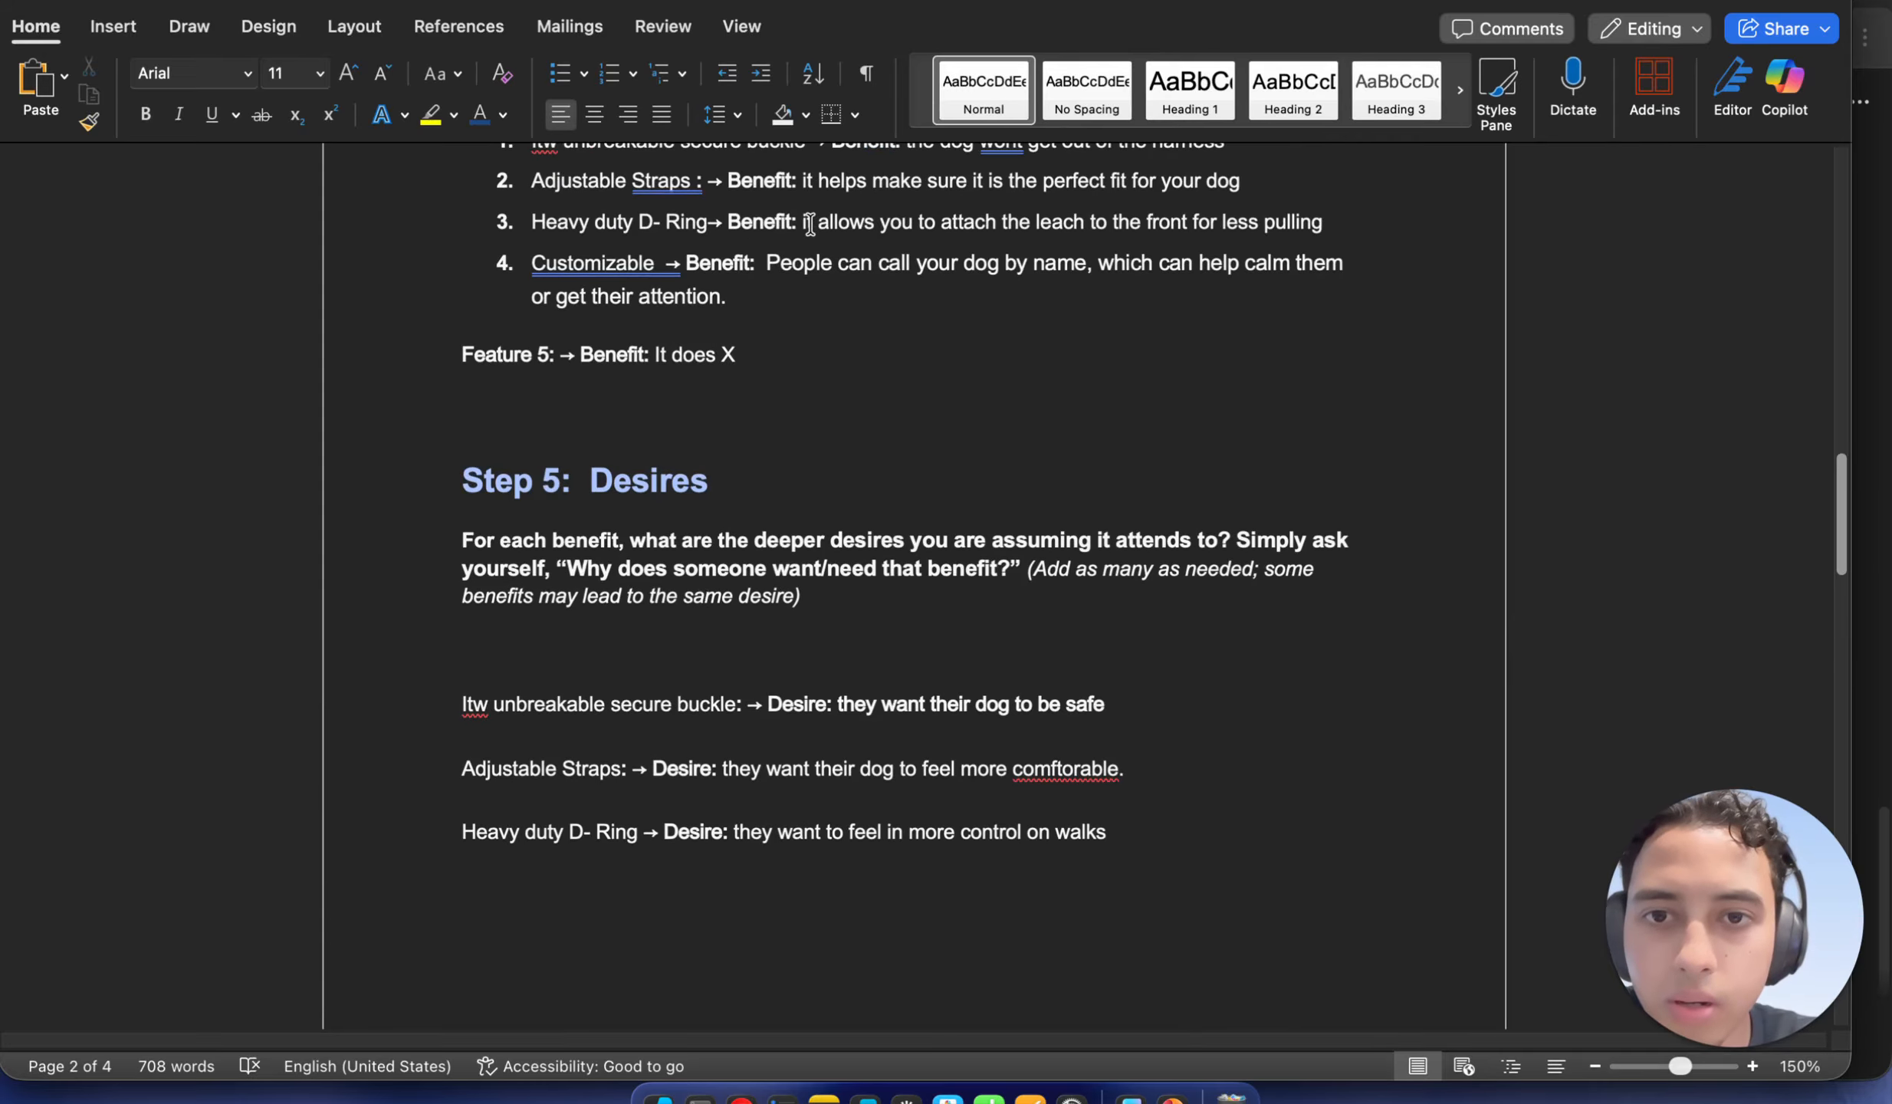
pyautogui.moveTo(800, 225); pyautogui.dragTo(1303, 240)
pyautogui.rightClick(1303, 239)
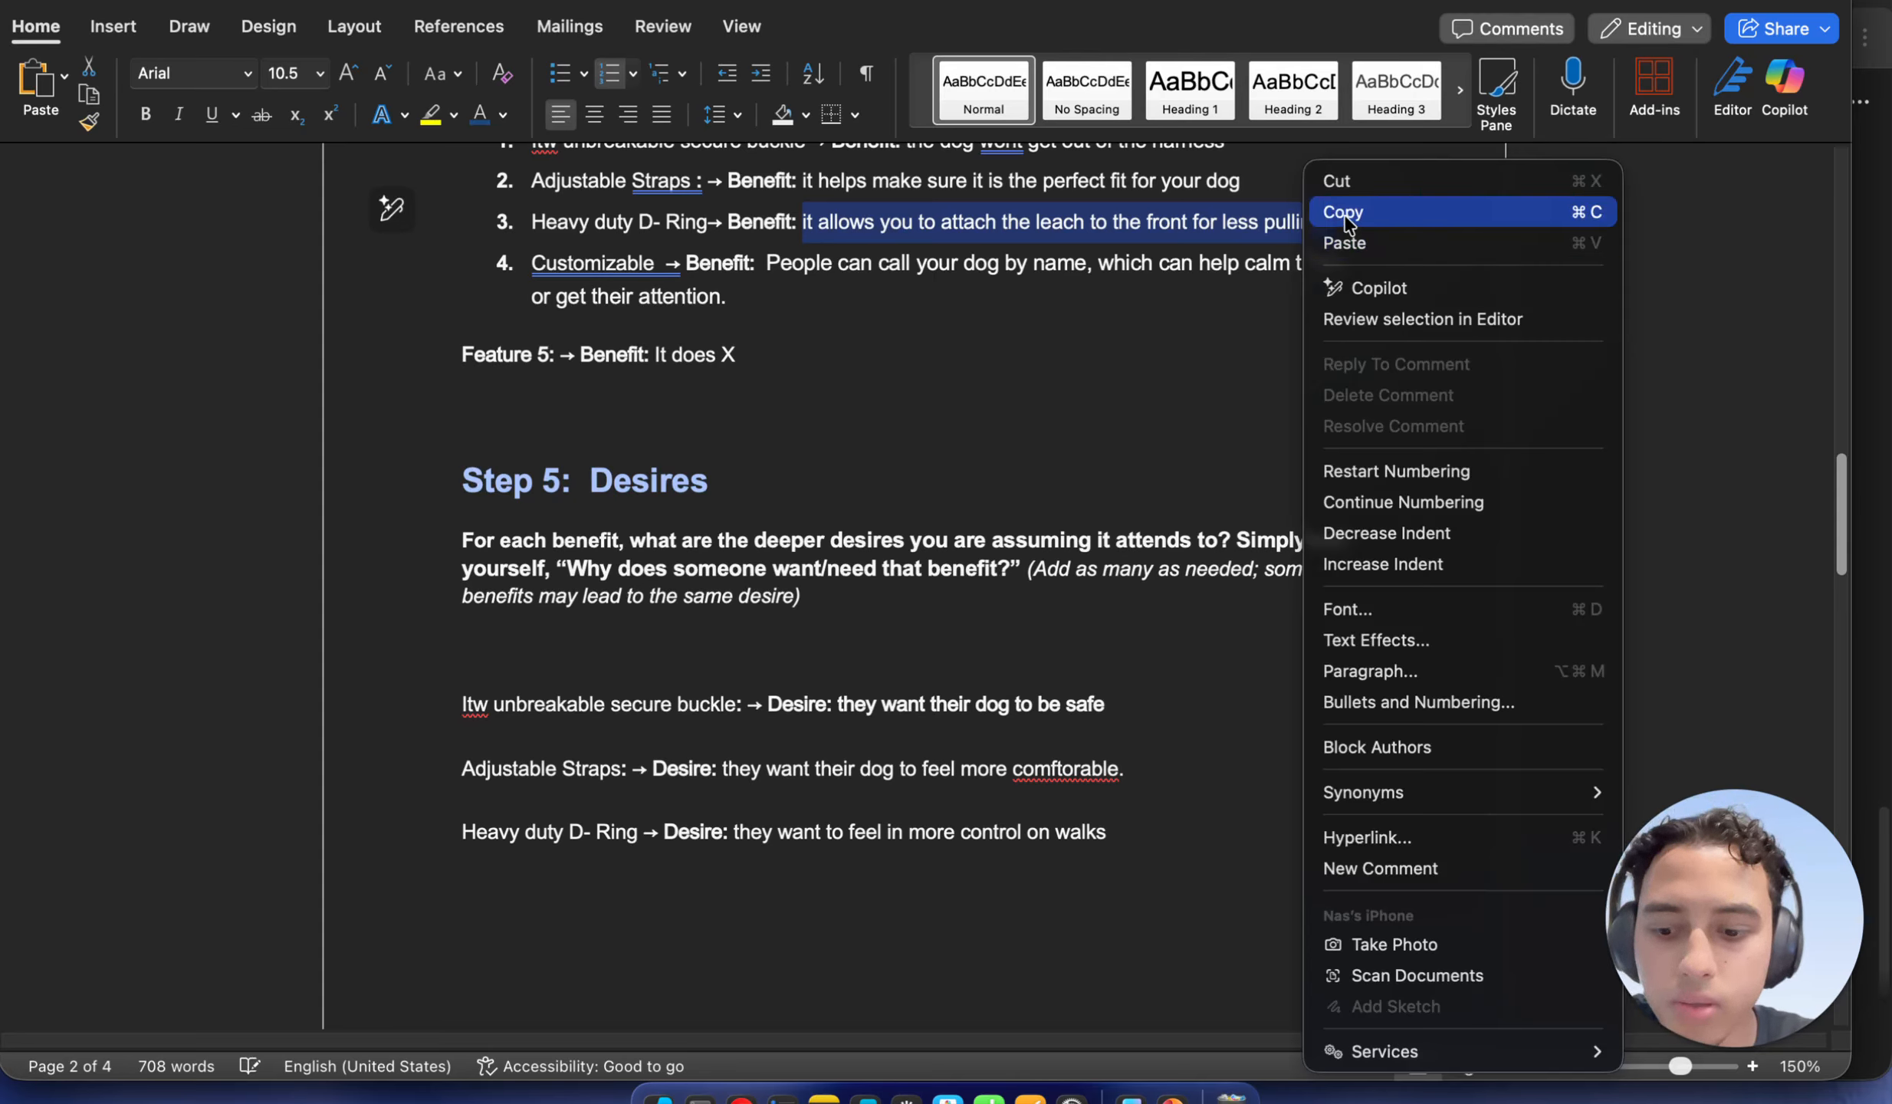
pyautogui.click(1343, 214)
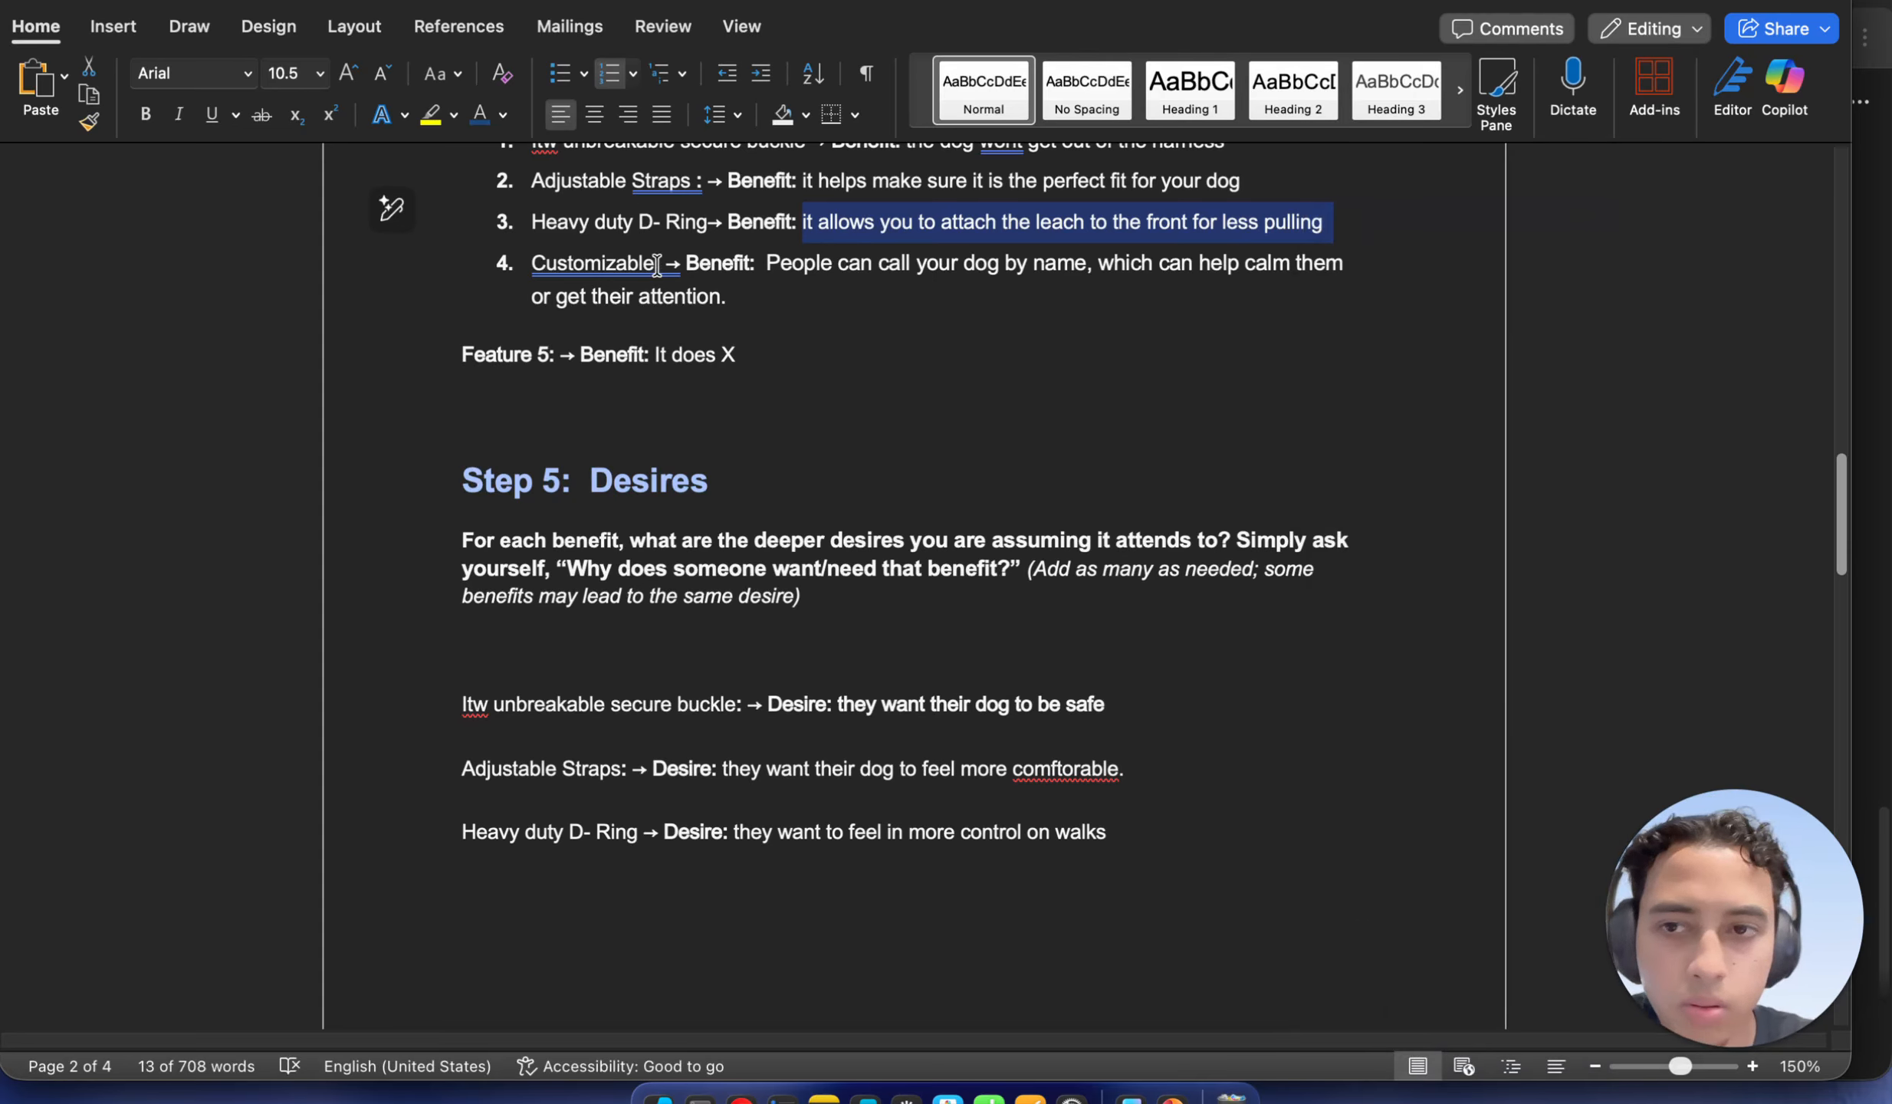
pyautogui.moveTo(729, 223); pyautogui.dragTo(1313, 223)
pyautogui.rightClick(1312, 223)
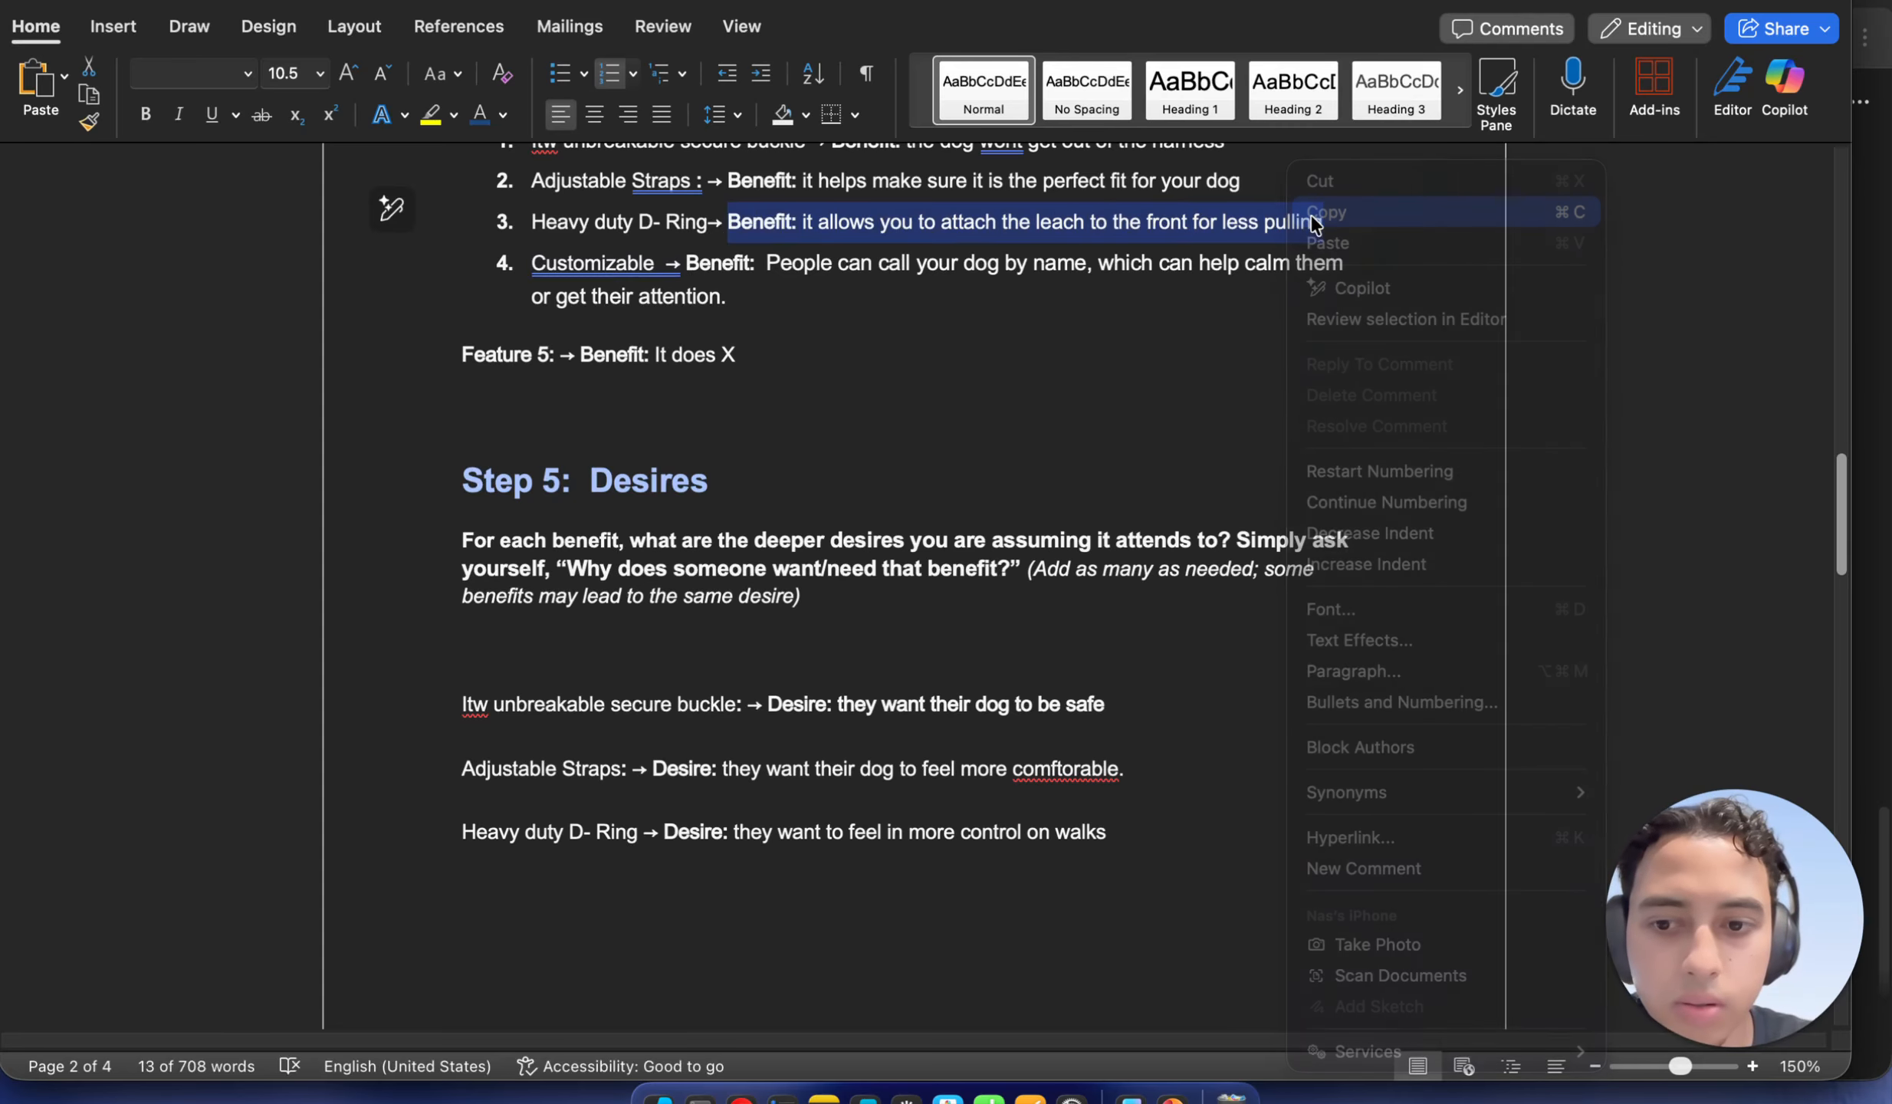
pyautogui.click(1312, 221)
pyautogui.moveTo(643, 836); pyautogui.dragTo(476, 847)
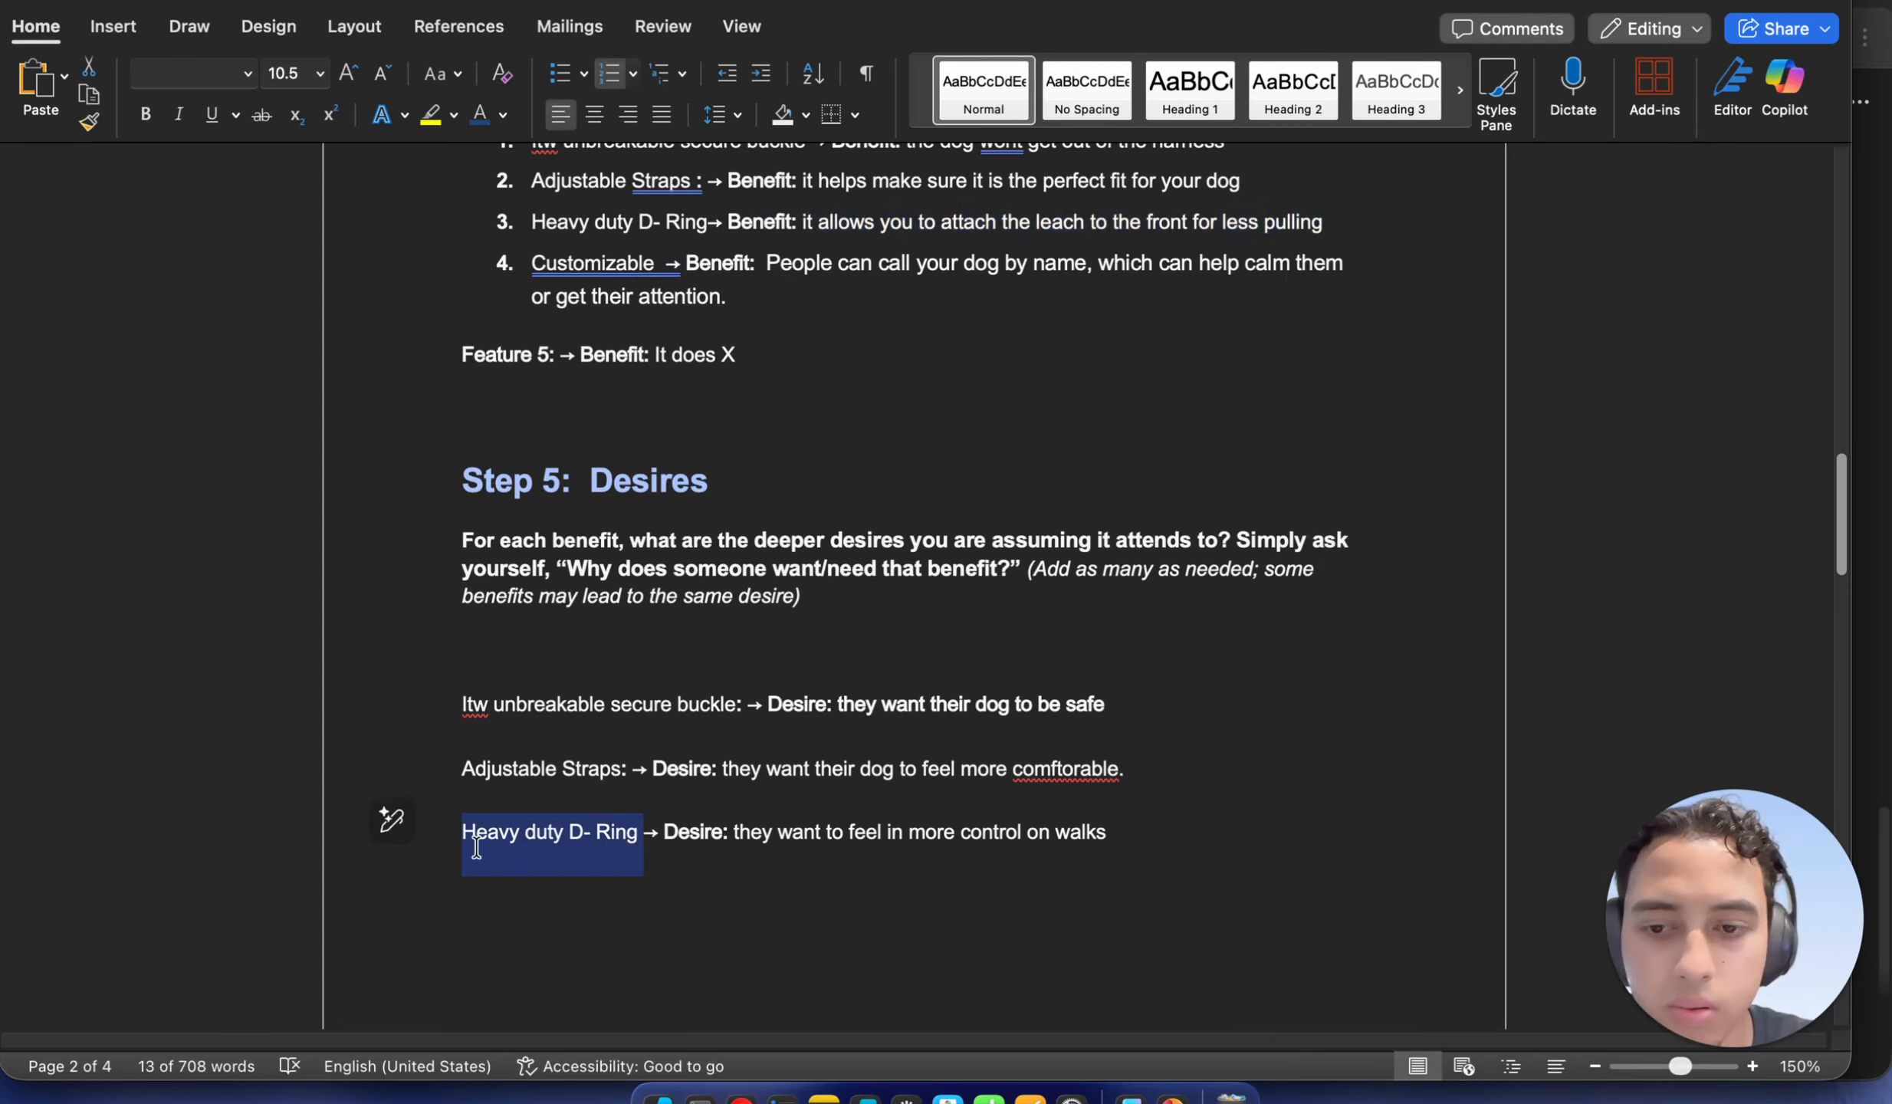
pyautogui.rightClick(479, 849)
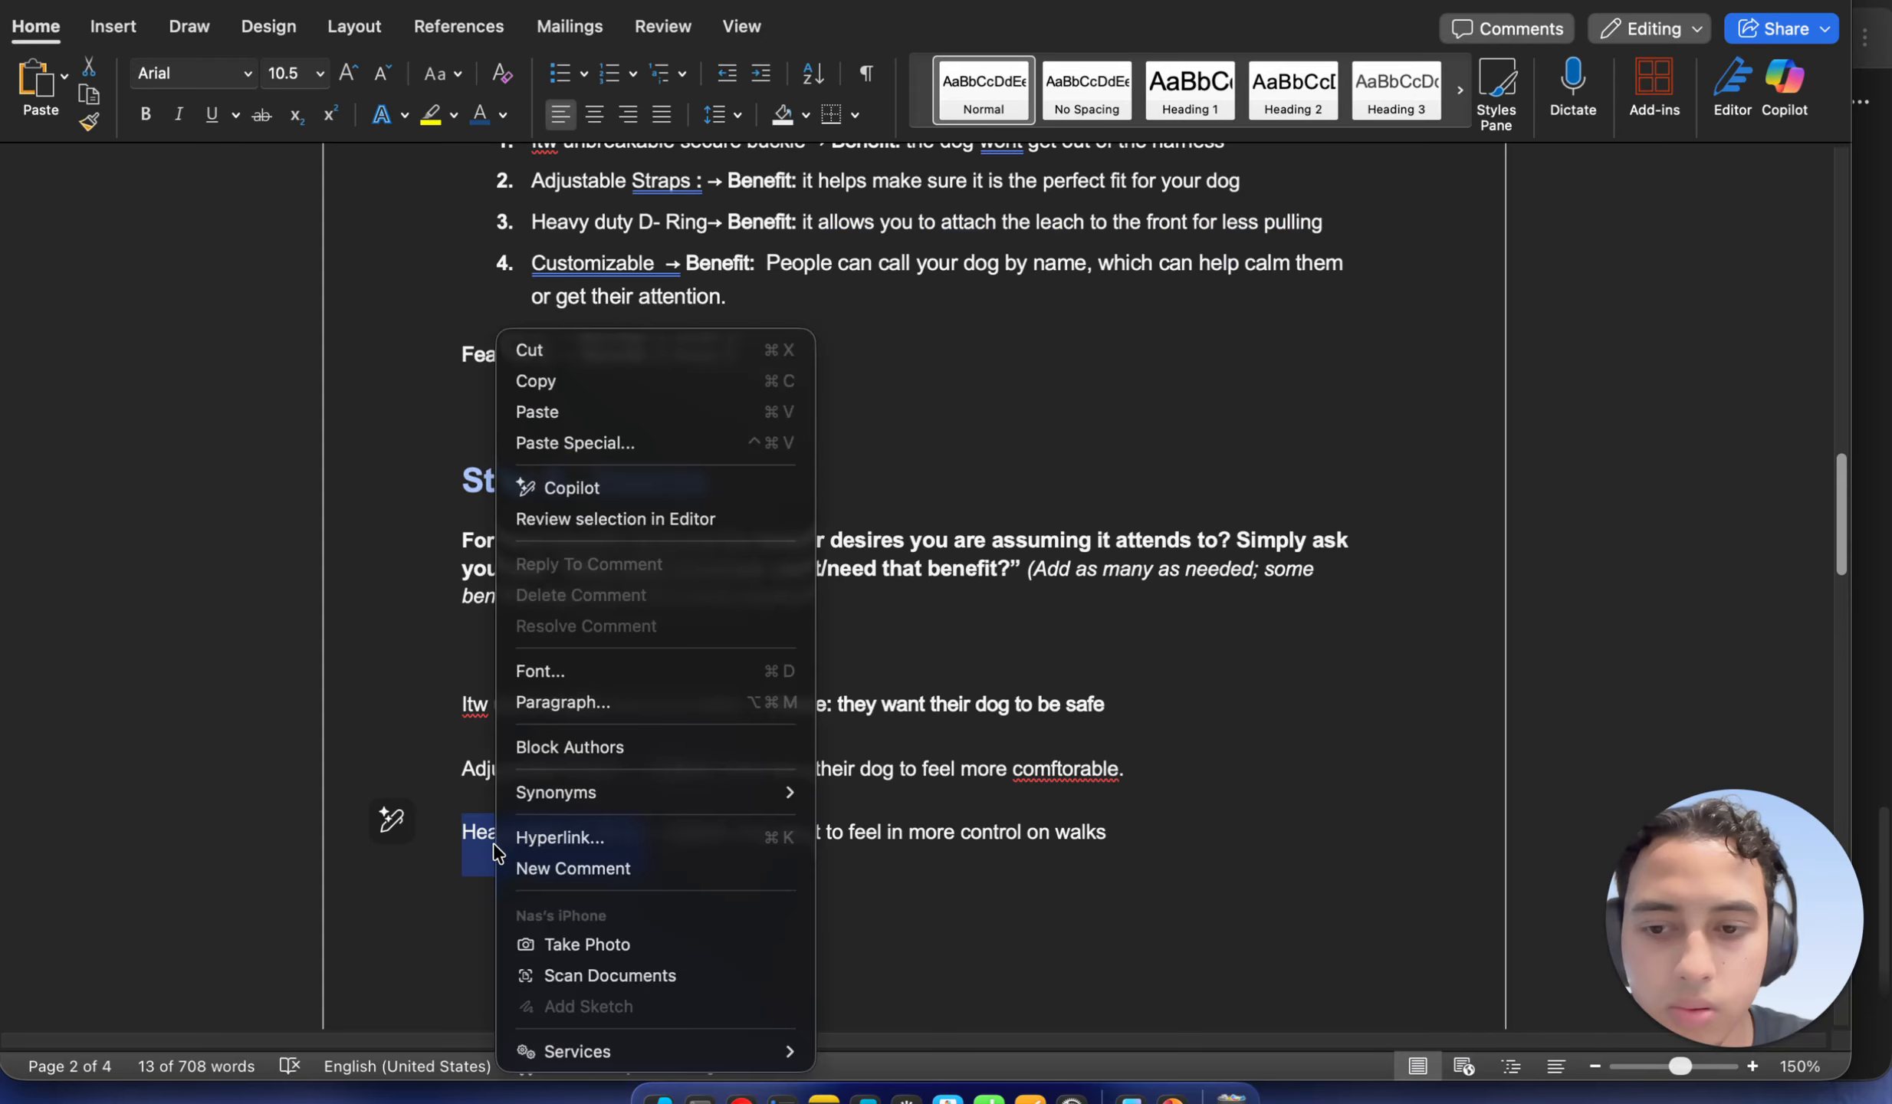
pyautogui.click(590, 425)
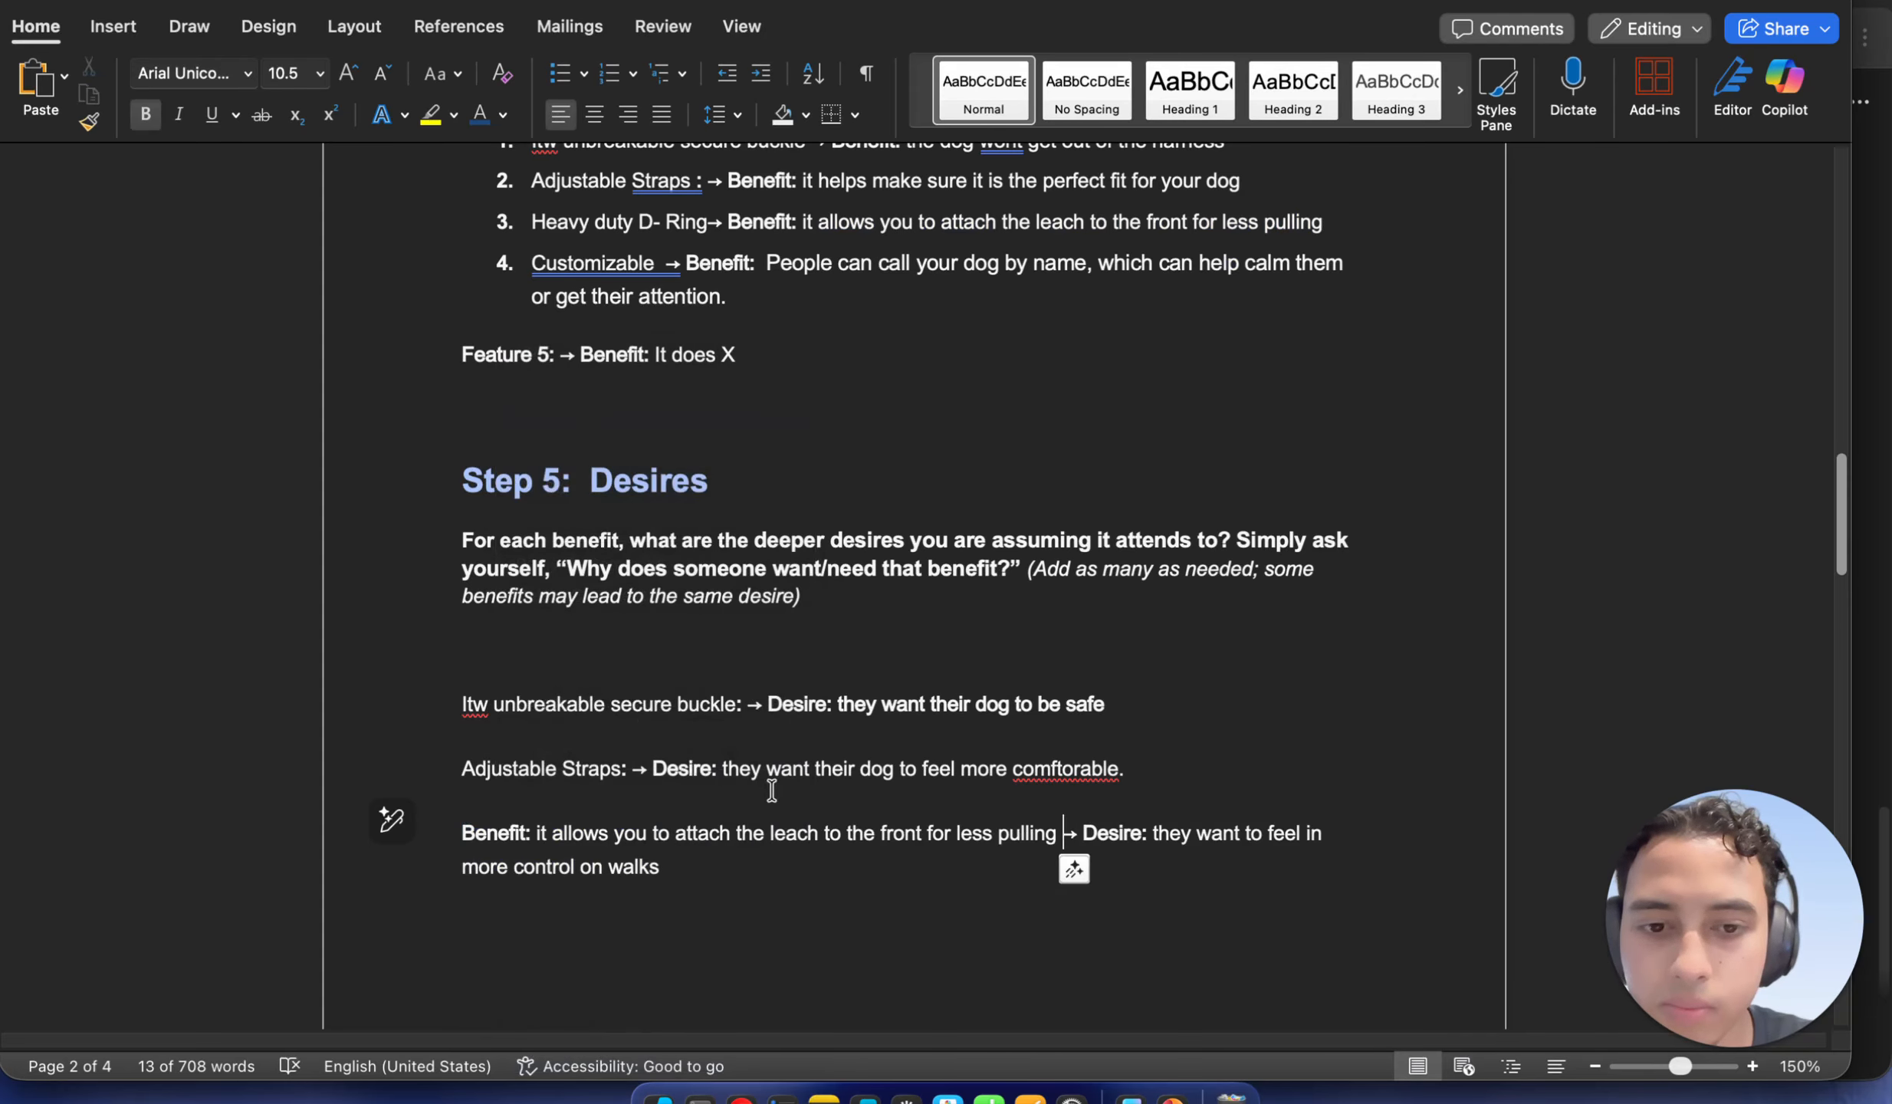
# Replace the "Adjustable Straps:" label under Step 5 with that feature's labelled benefit text copied from Step 4
pyautogui.scroll(2, 762, 692)
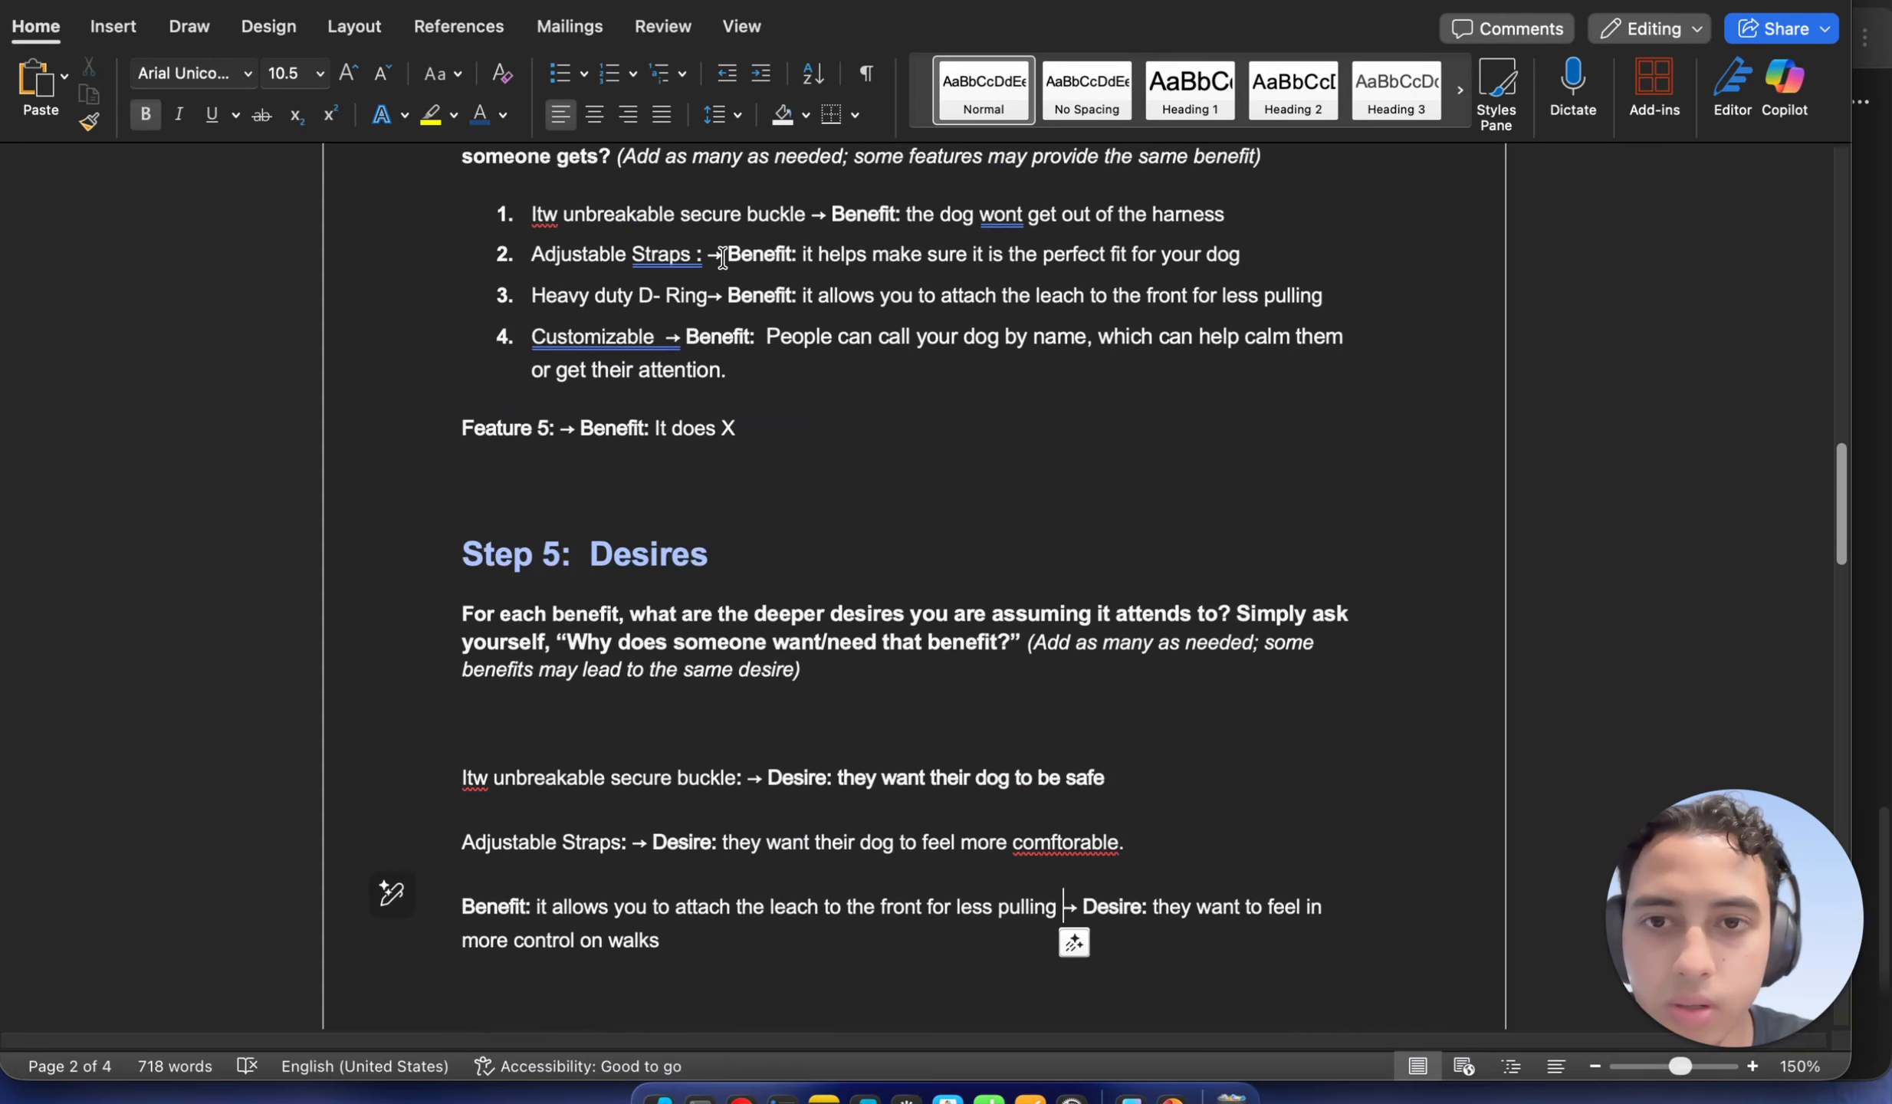
pyautogui.moveTo(727, 253); pyautogui.dragTo(1242, 255)
pyautogui.rightClick(1219, 257)
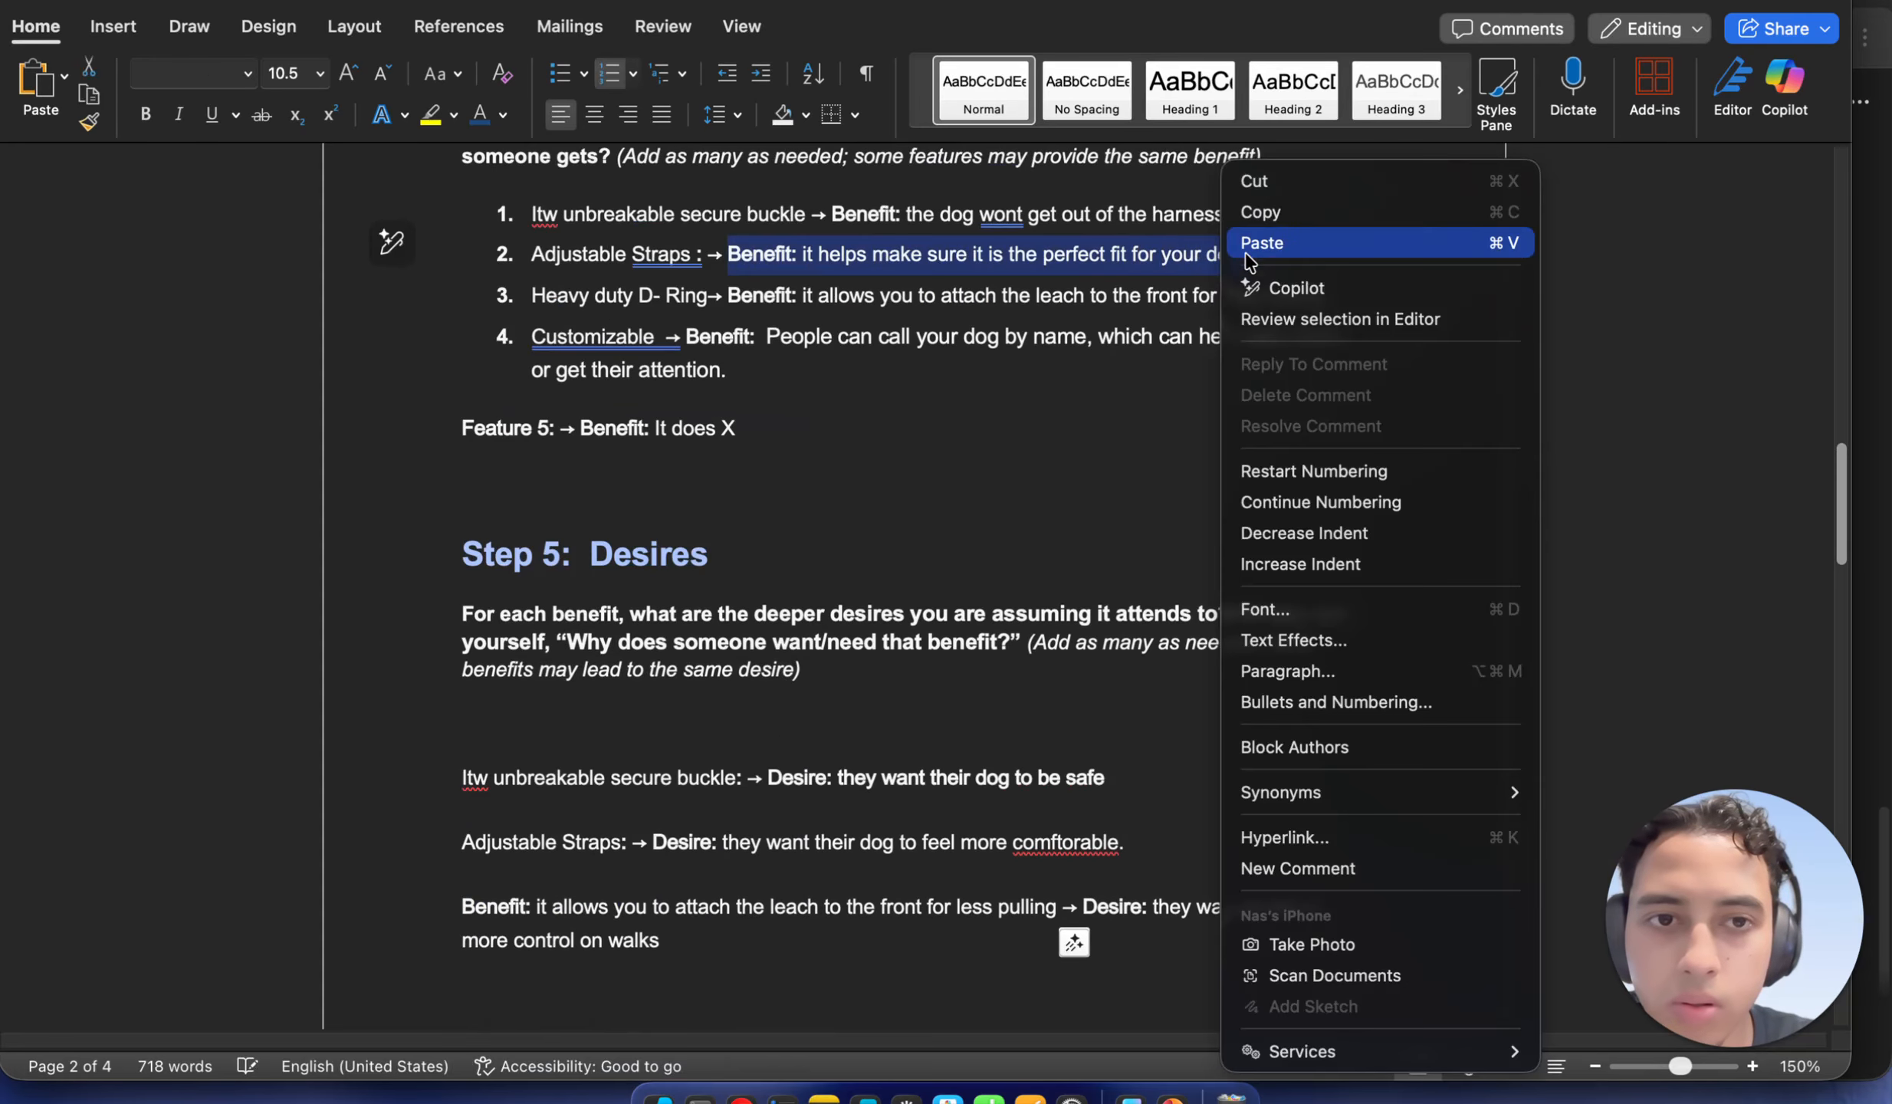
pyautogui.click(1264, 207)
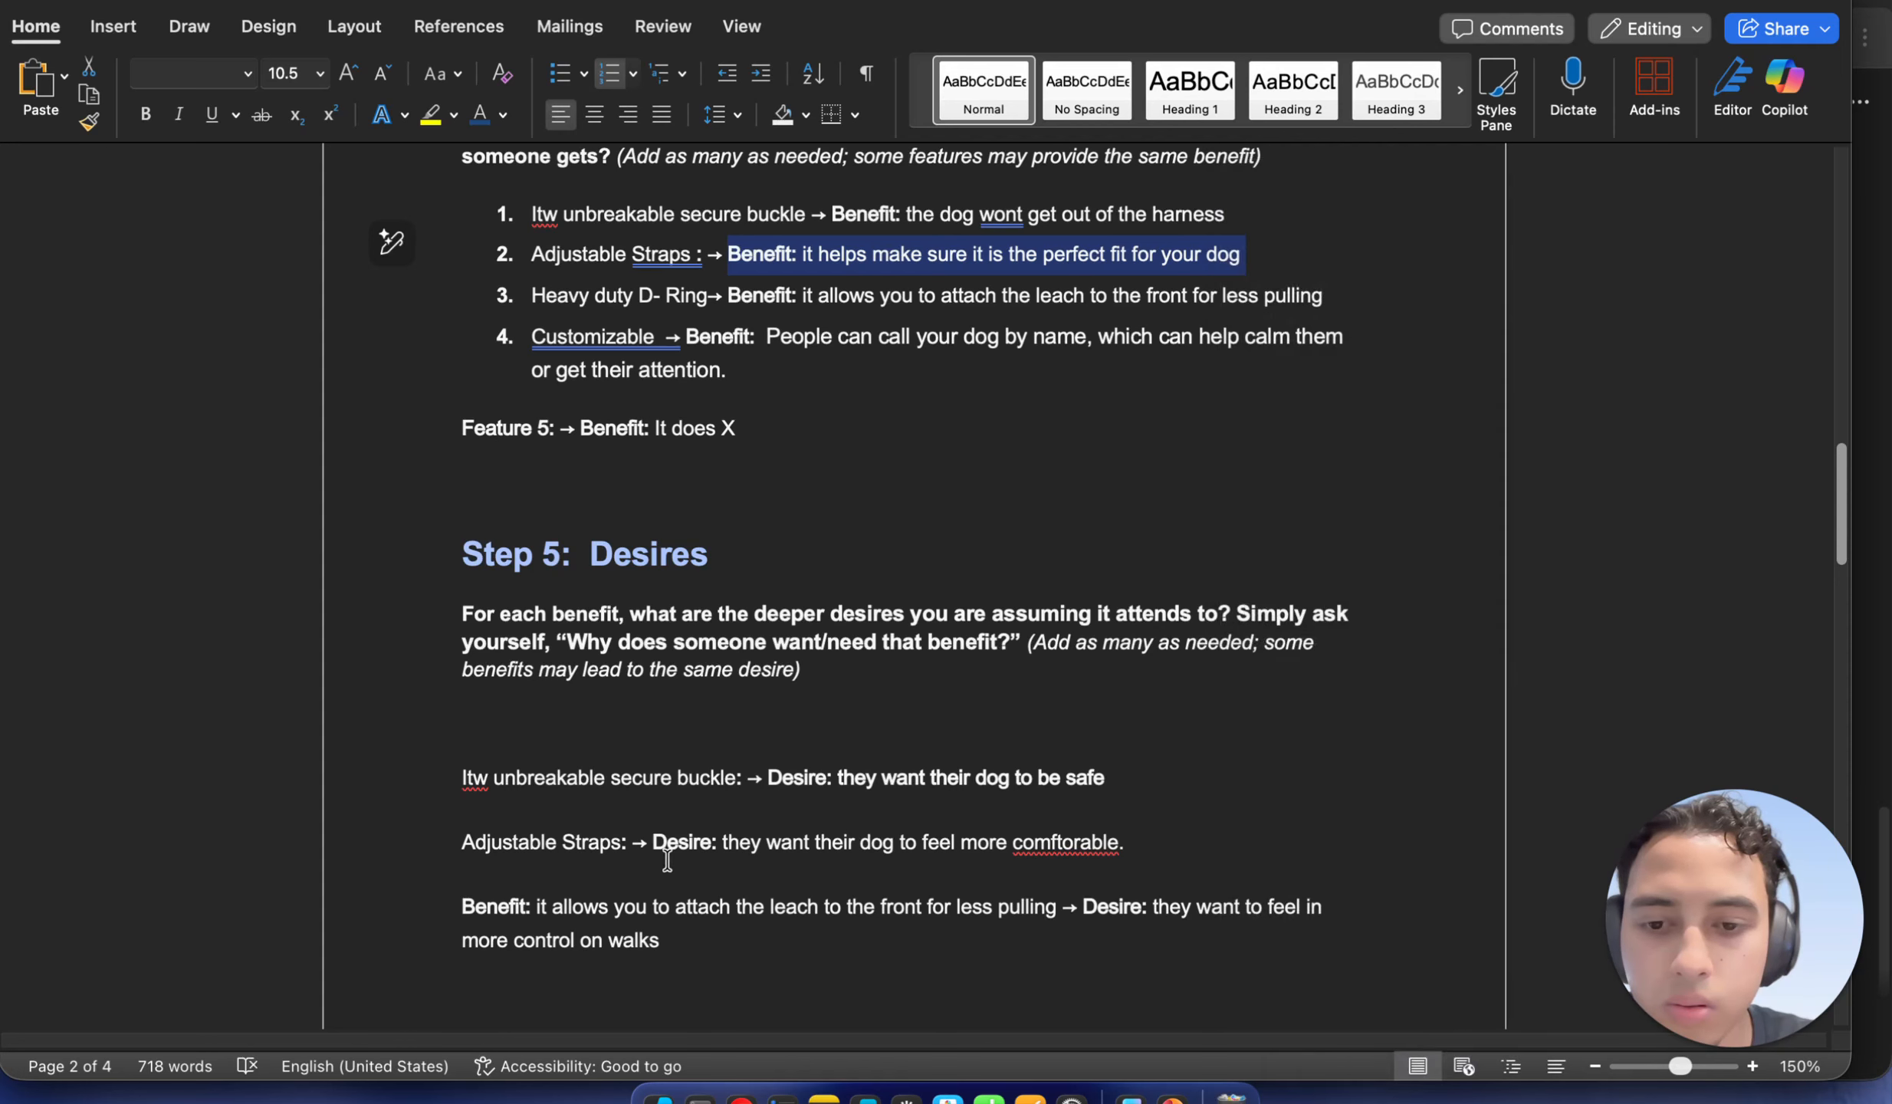
pyautogui.moveTo(626, 846); pyautogui.dragTo(520, 843)
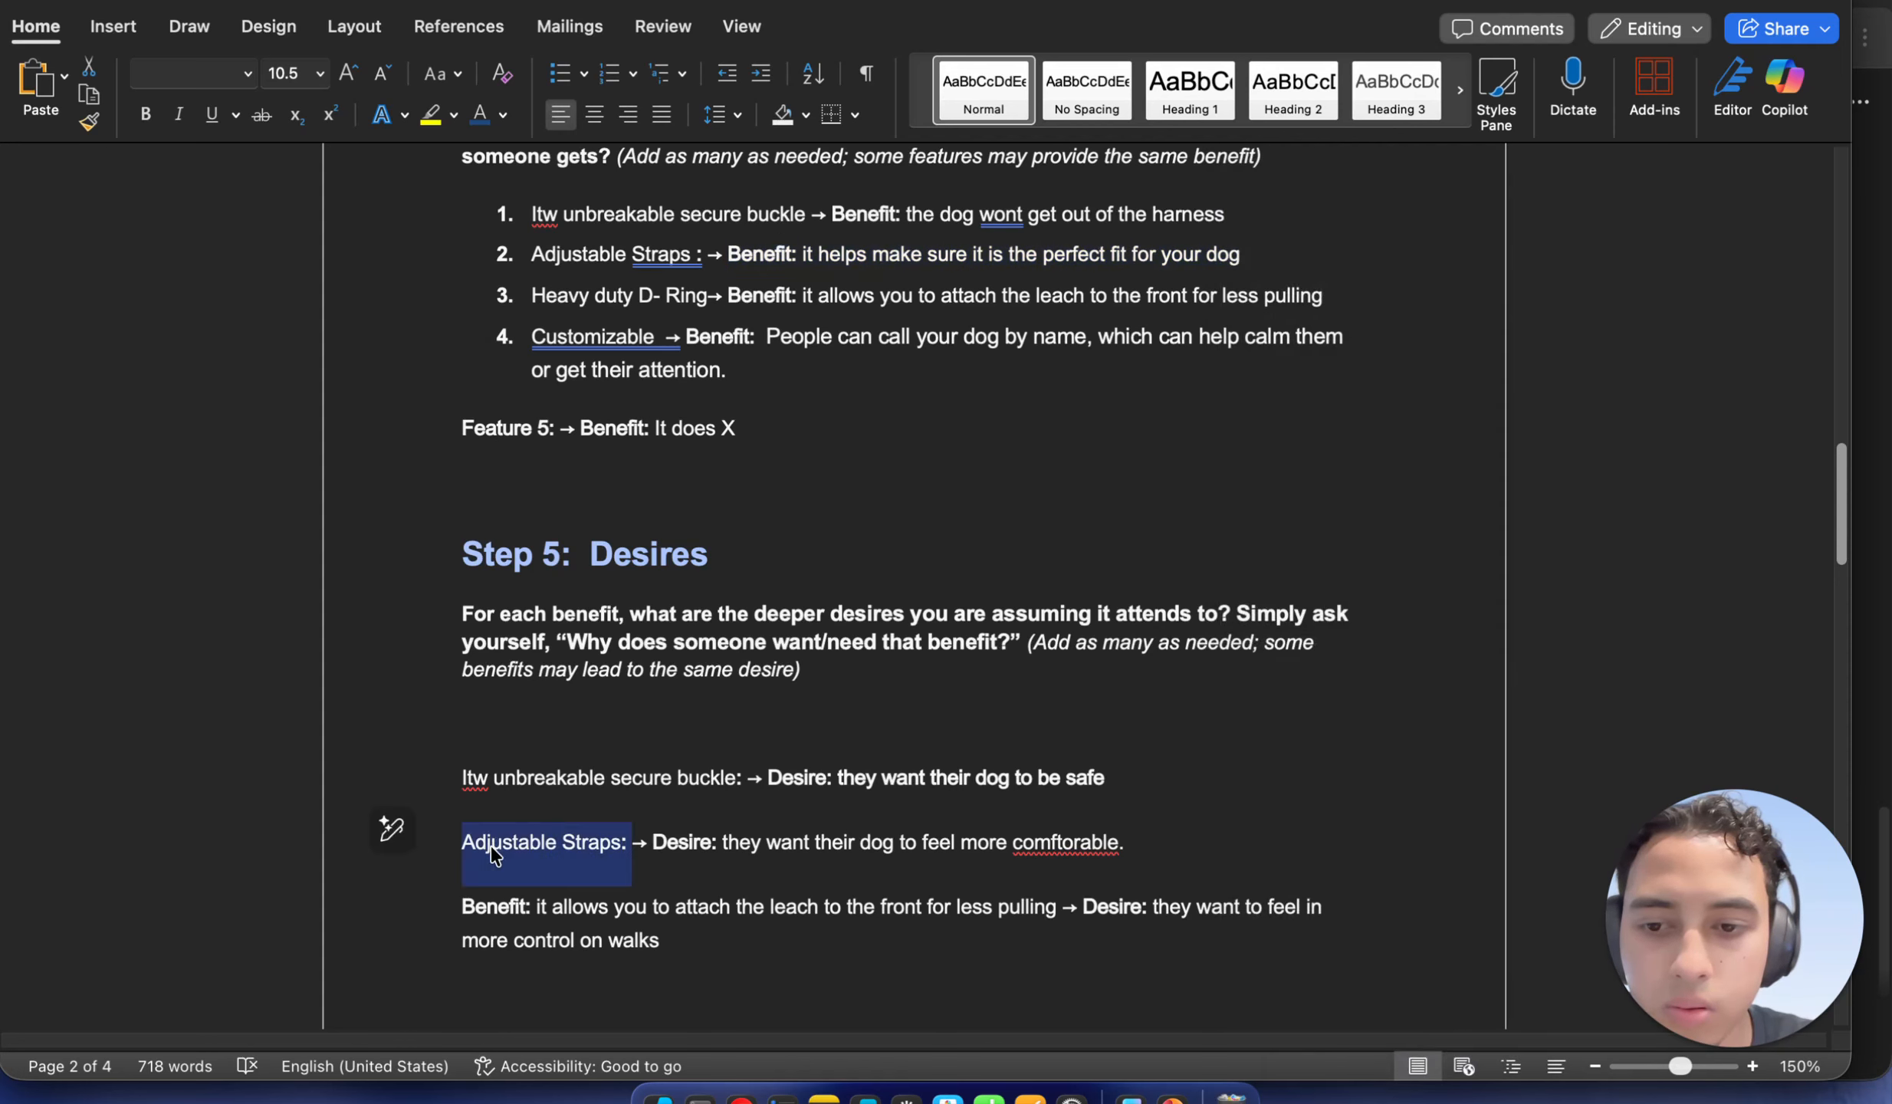
pyautogui.rightClick(491, 846)
pyautogui.click(577, 414)
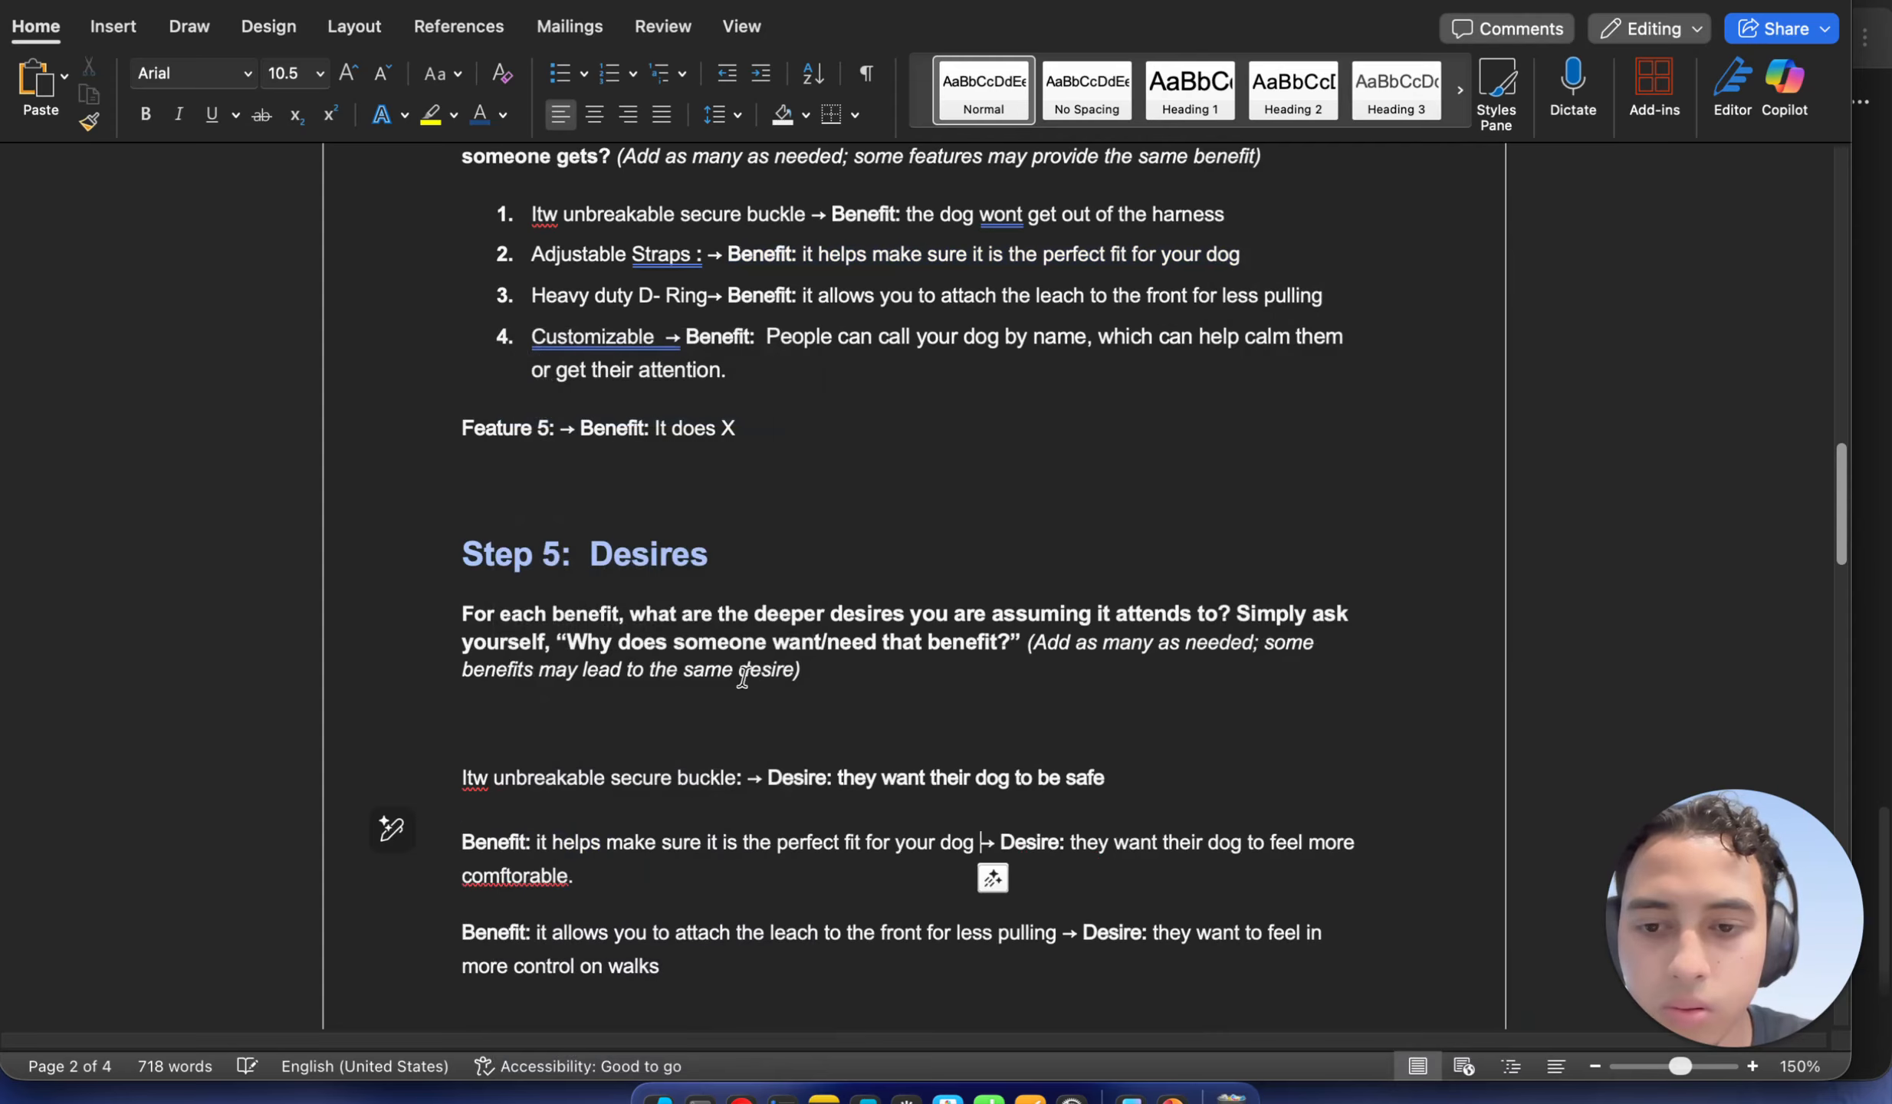
# Replace the "Itw unbreakable secure buckle:" label under Step 5 with the buckle's labelled benefit text copied from Step 4
pyautogui.scroll(1, 860, 813)
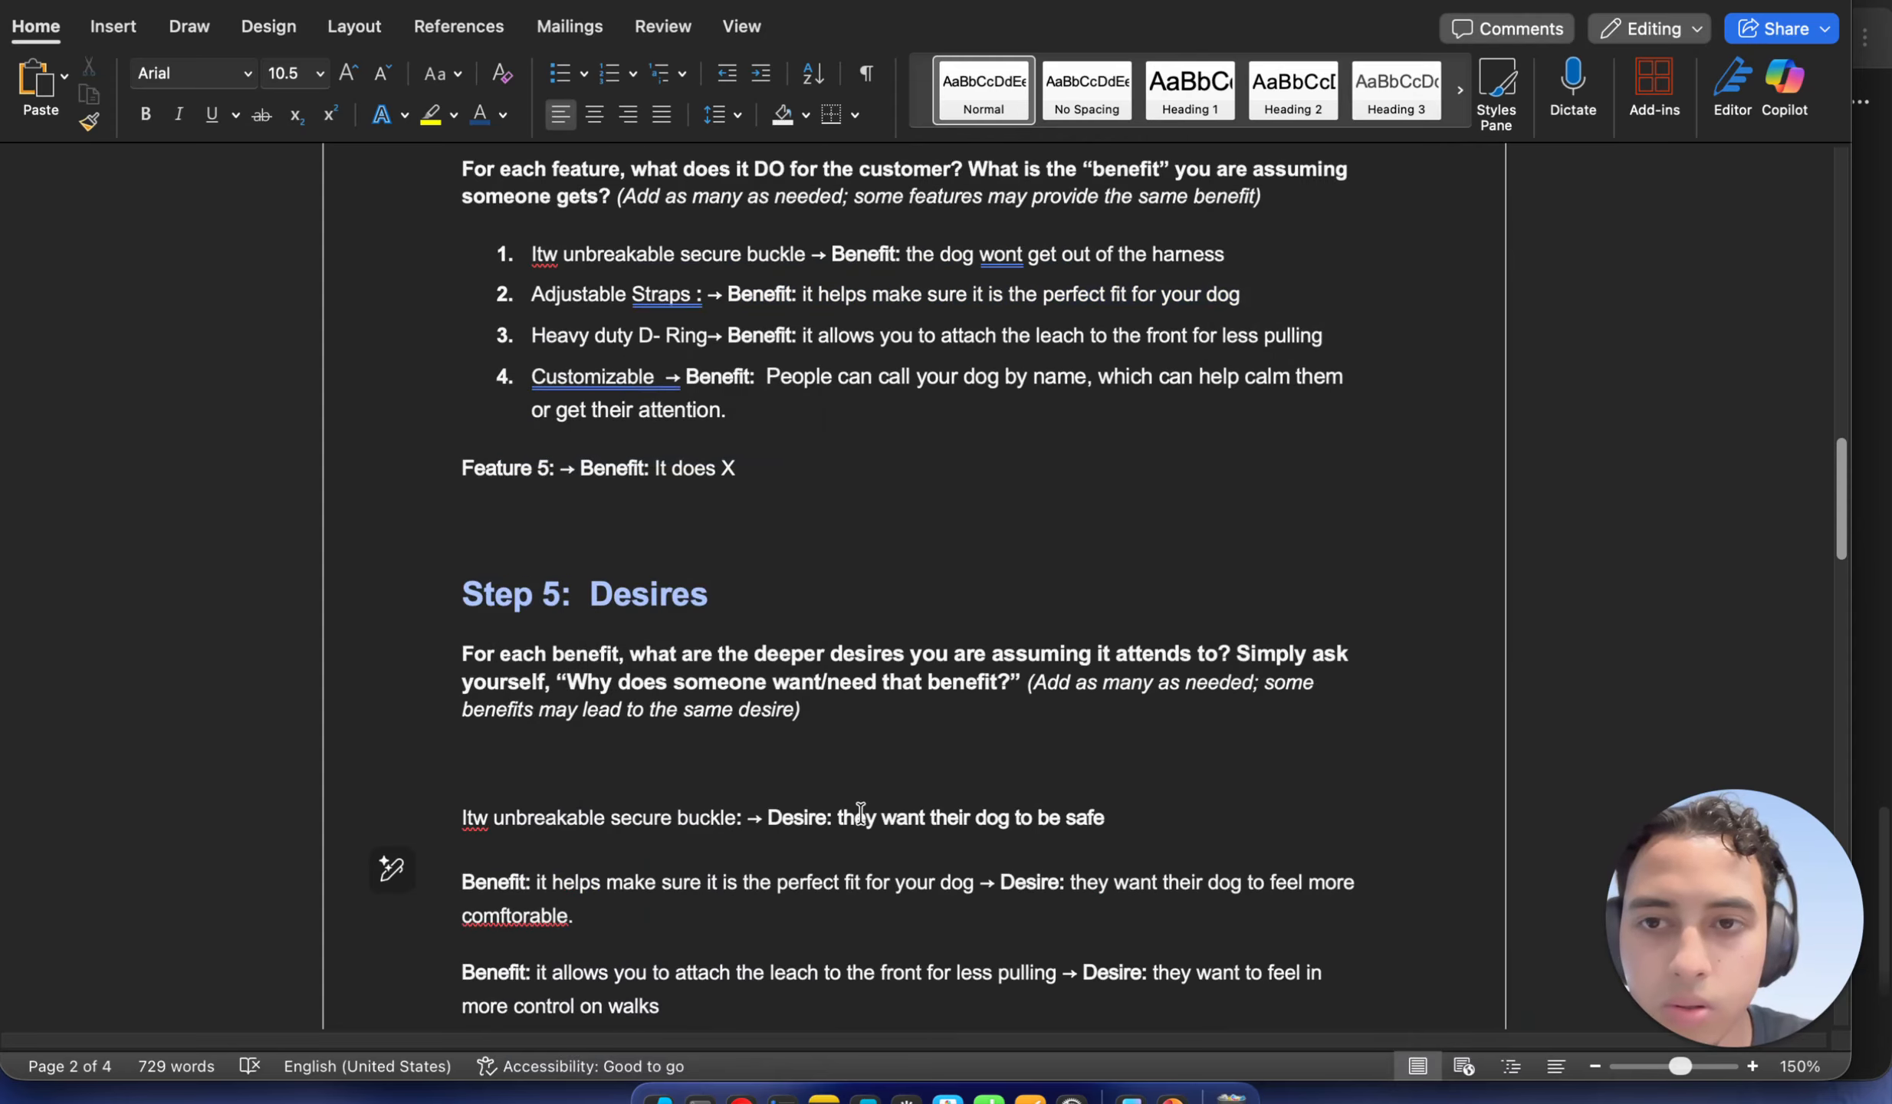
pyautogui.moveTo(832, 255); pyautogui.dragTo(1187, 261)
pyautogui.rightClick(1184, 261)
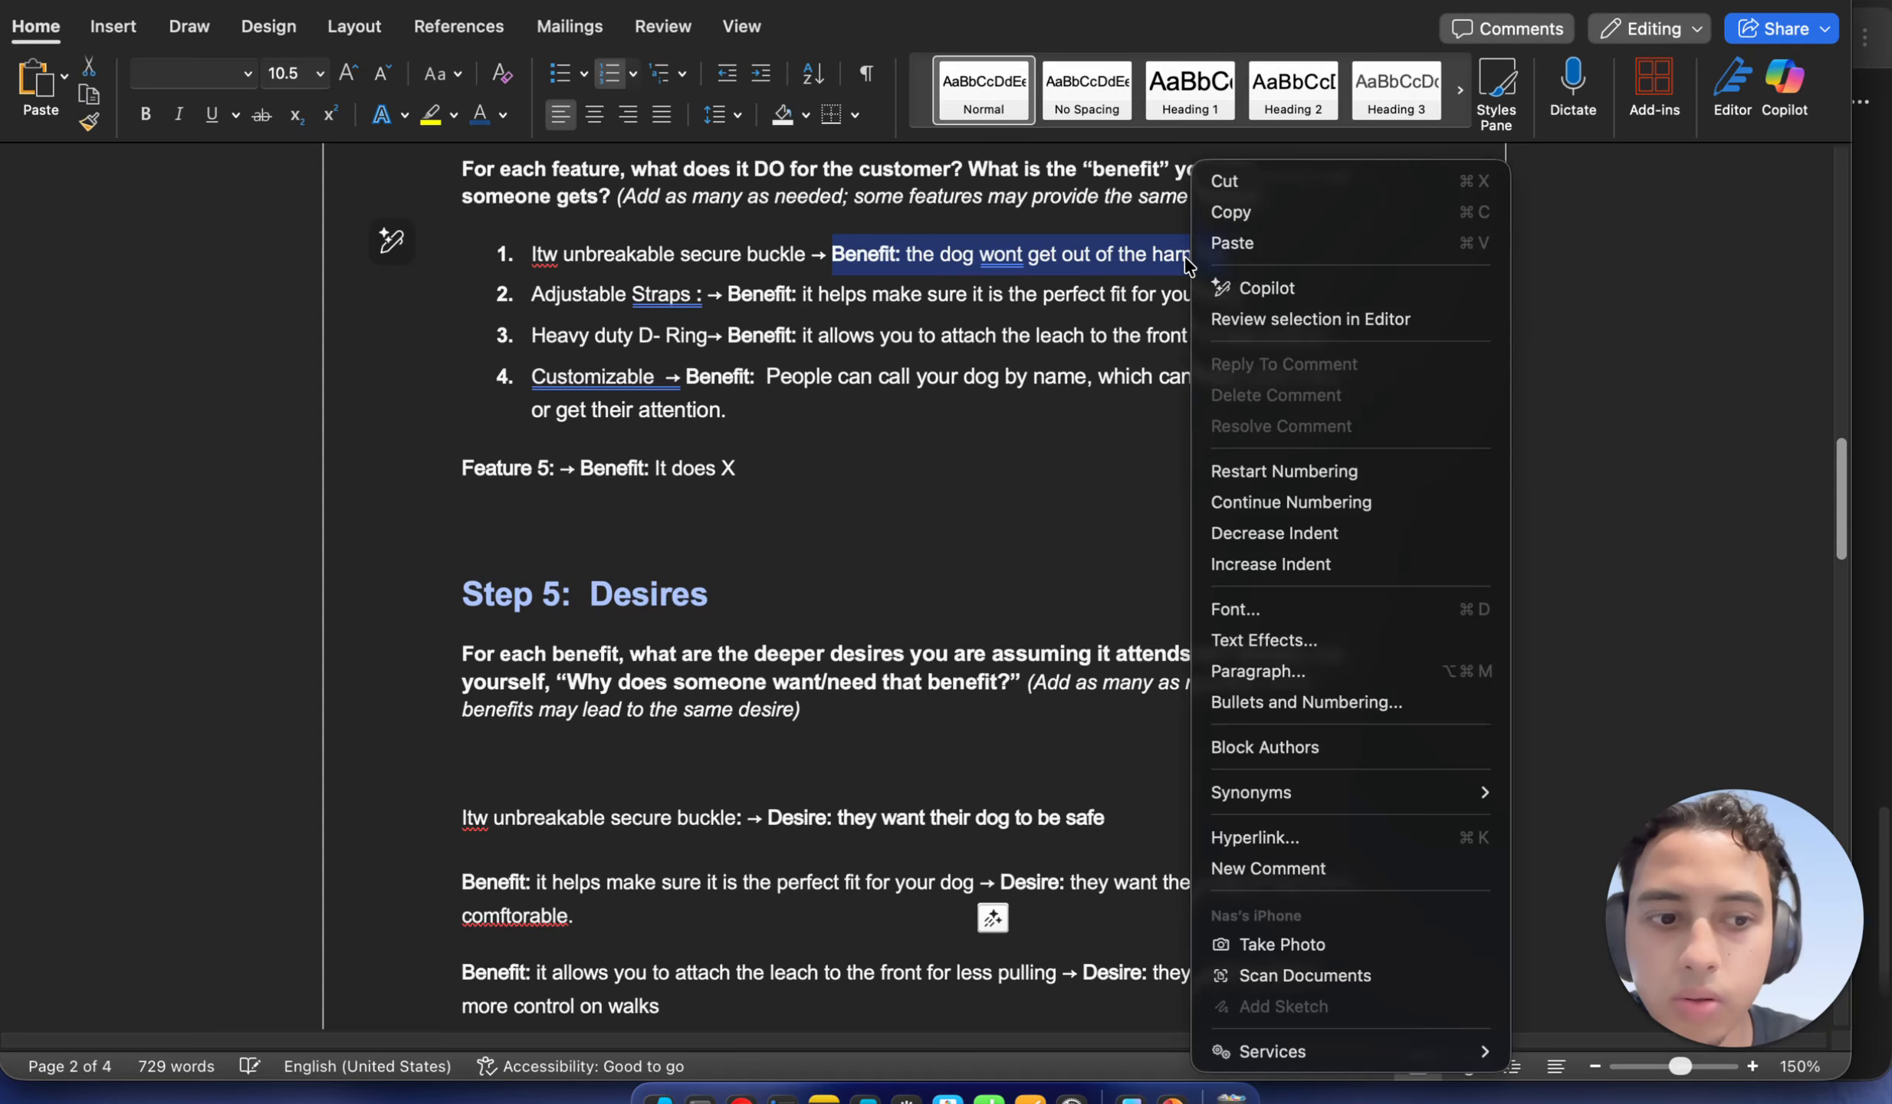
pyautogui.click(1238, 213)
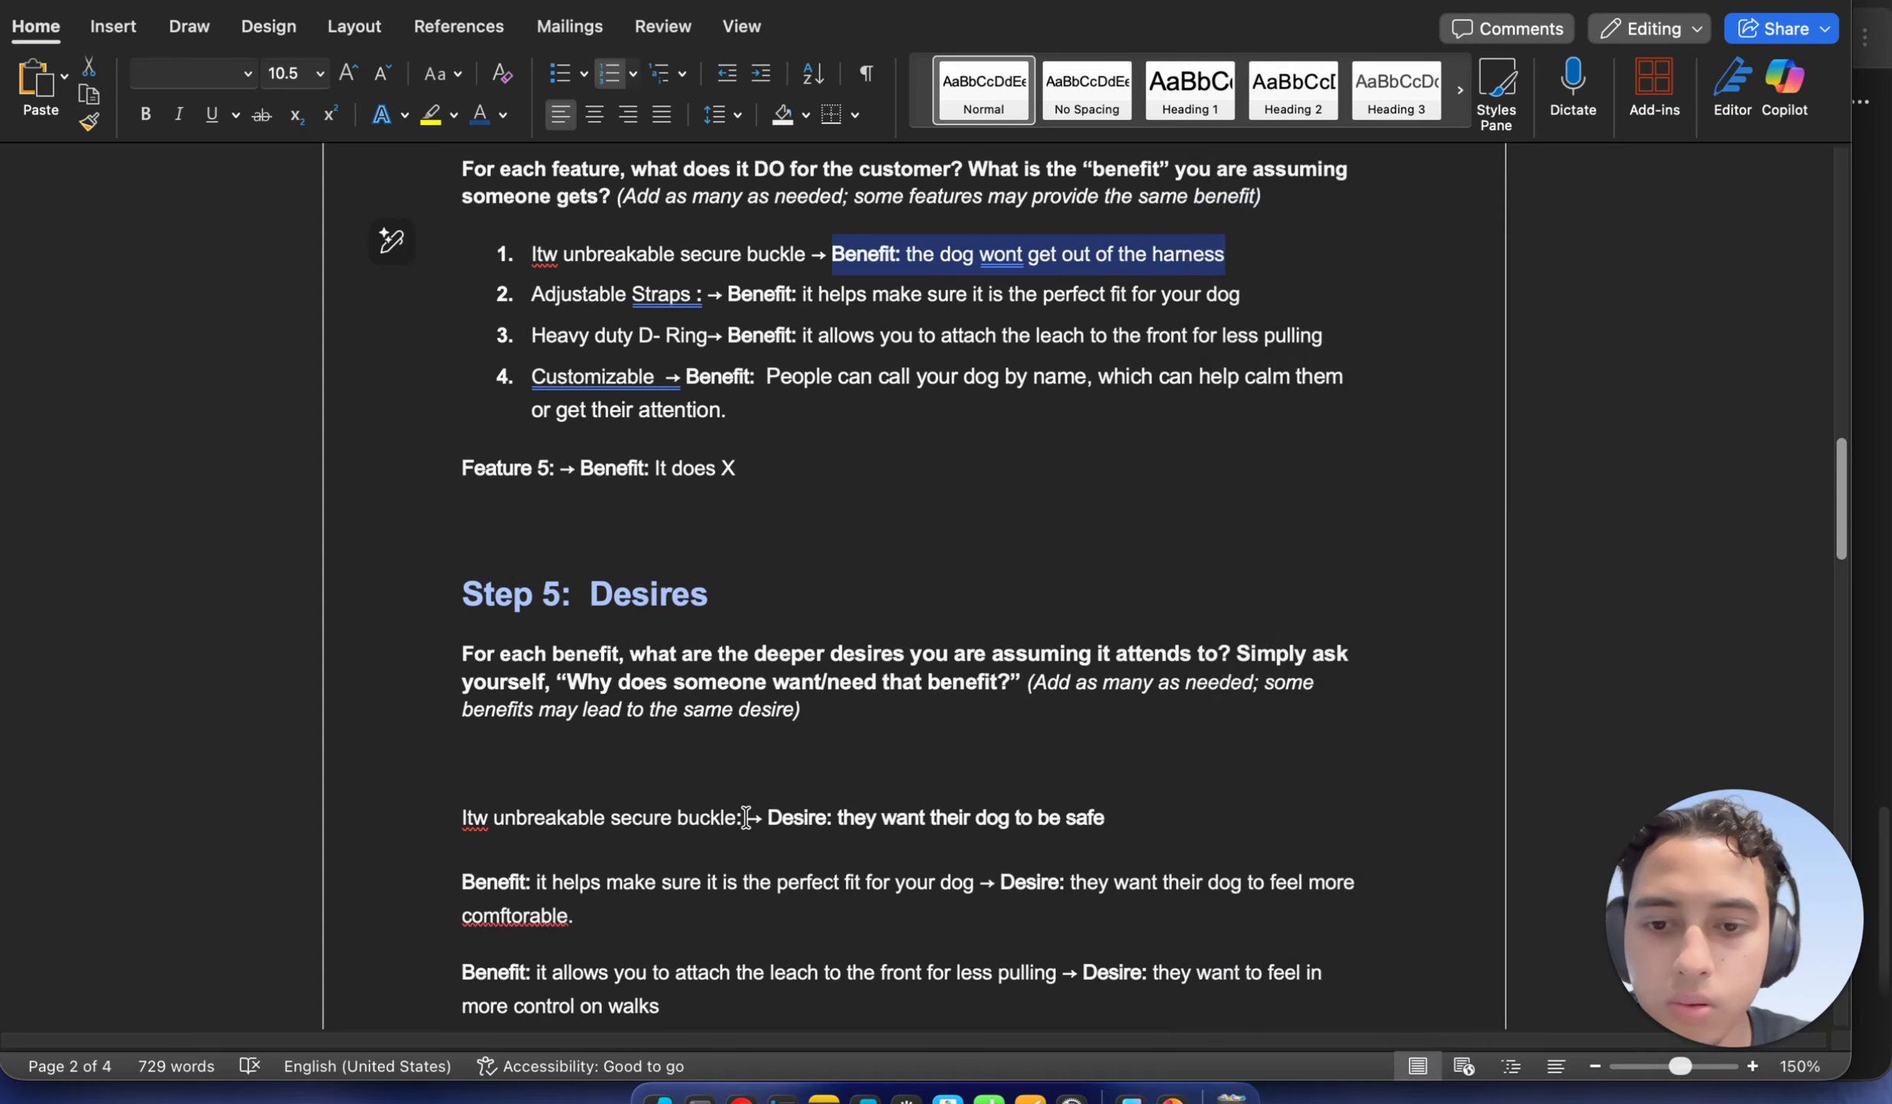
pyautogui.moveTo(748, 817); pyautogui.dragTo(462, 825)
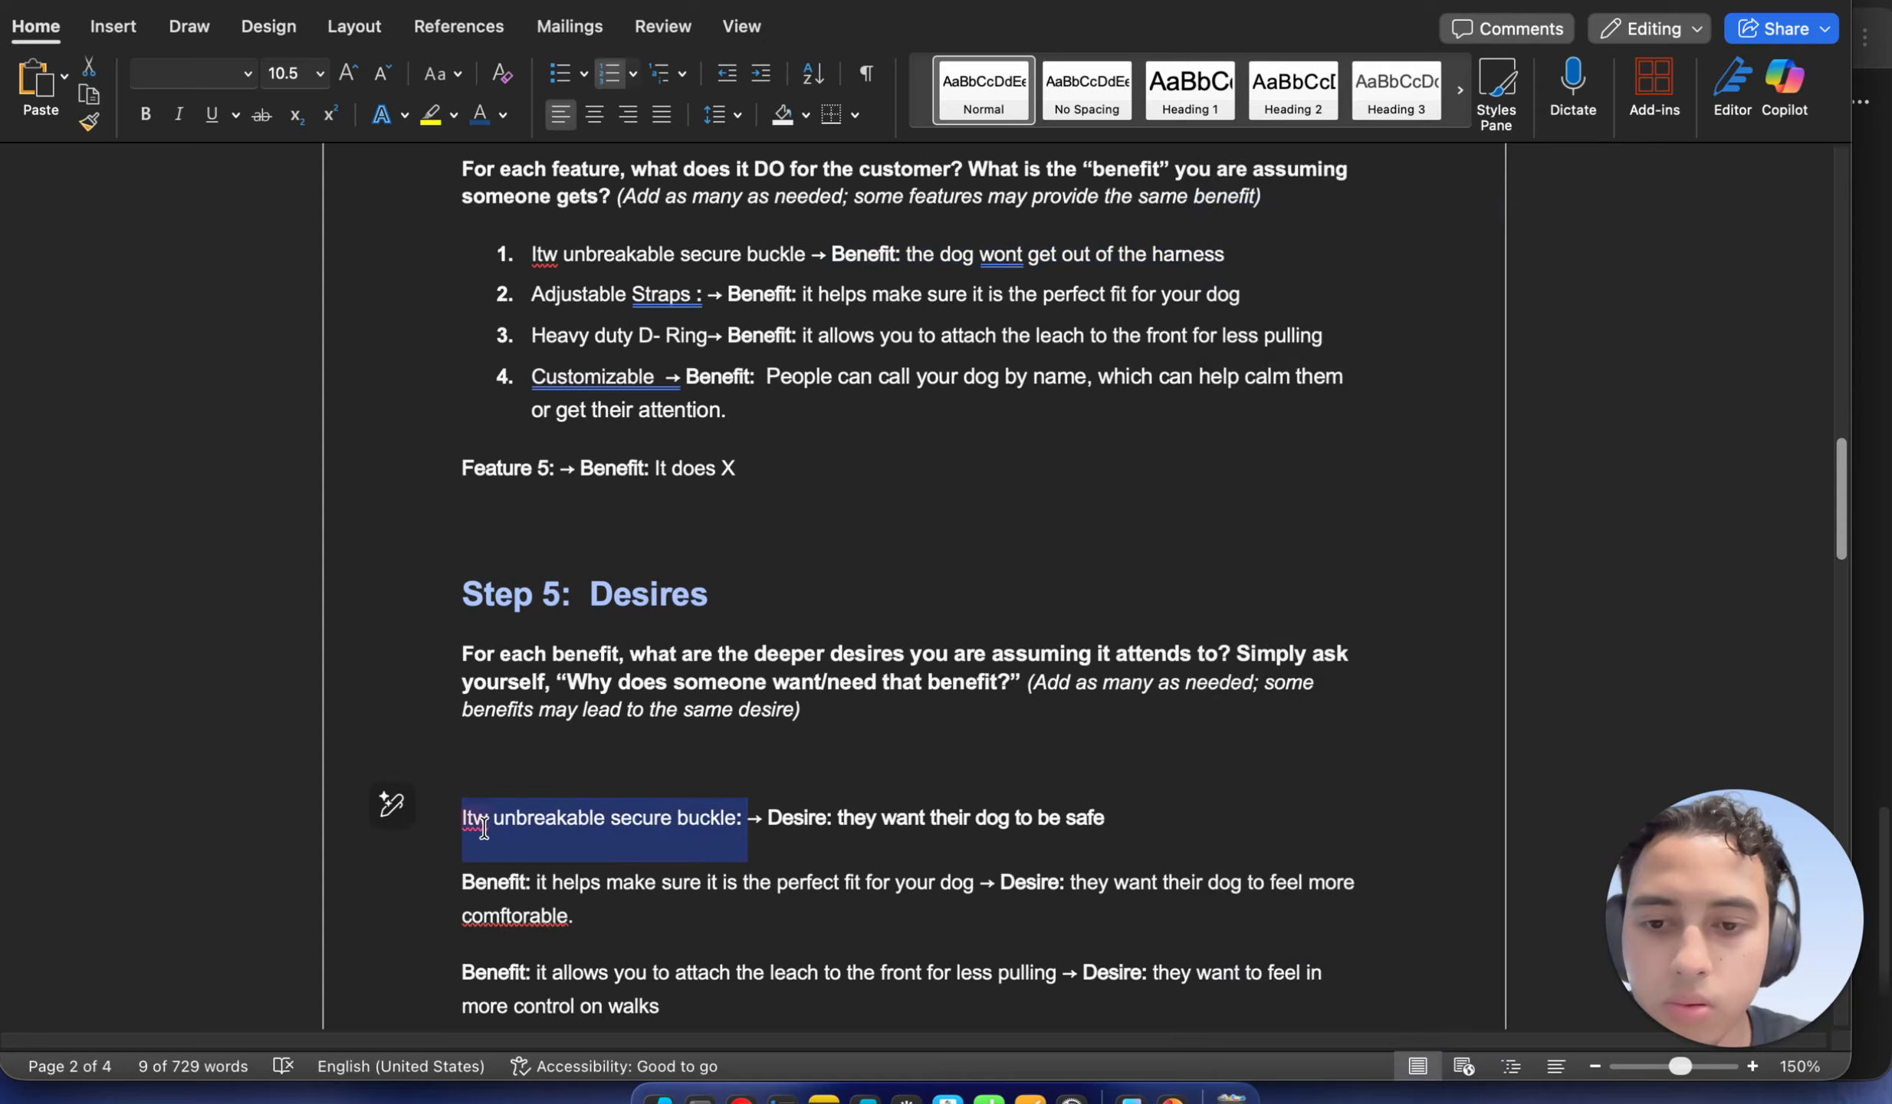
pyautogui.rightClick(536, 824)
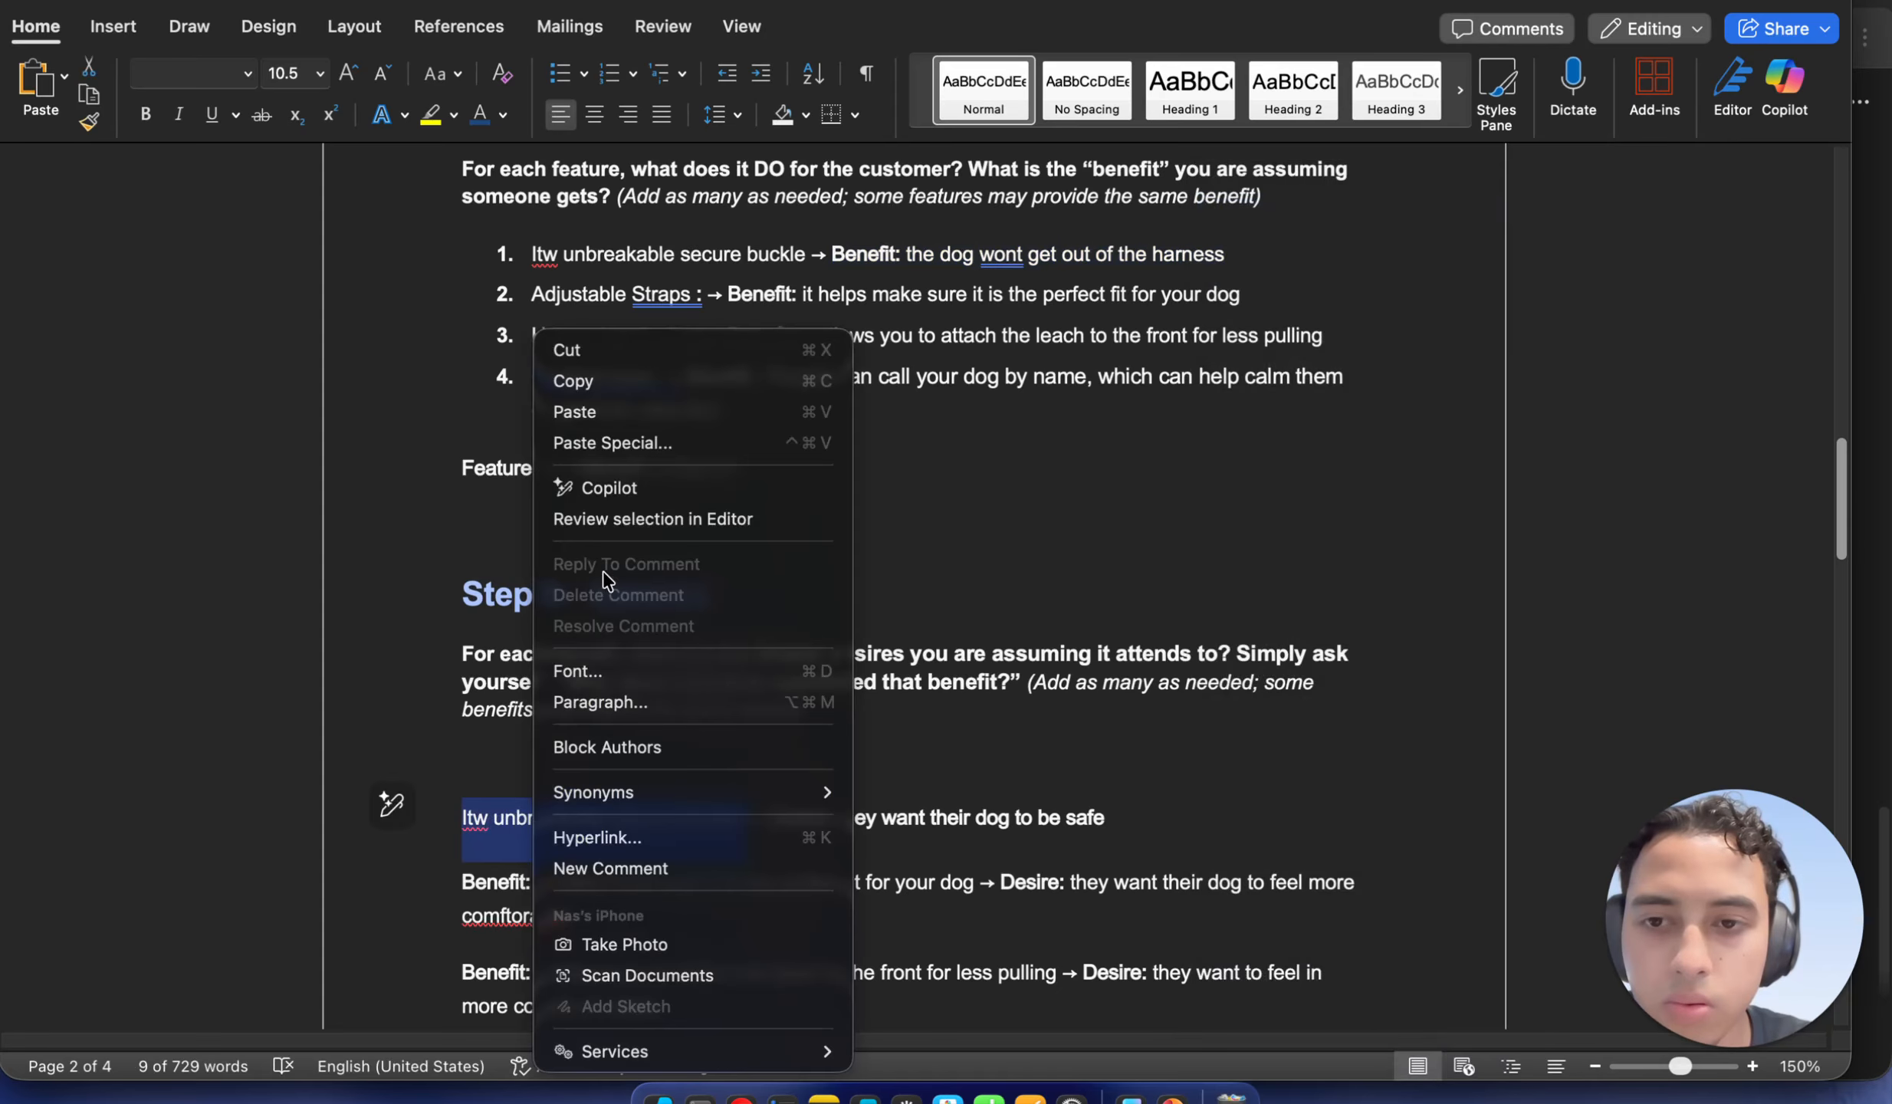
pyautogui.click(612, 412)
# Replace the unlabelled Customizable benefit sentence under Step 5 with Step 4's version including "Benefit:", and join the desire line onto its end
pyautogui.scroll(-2, 606, 583)
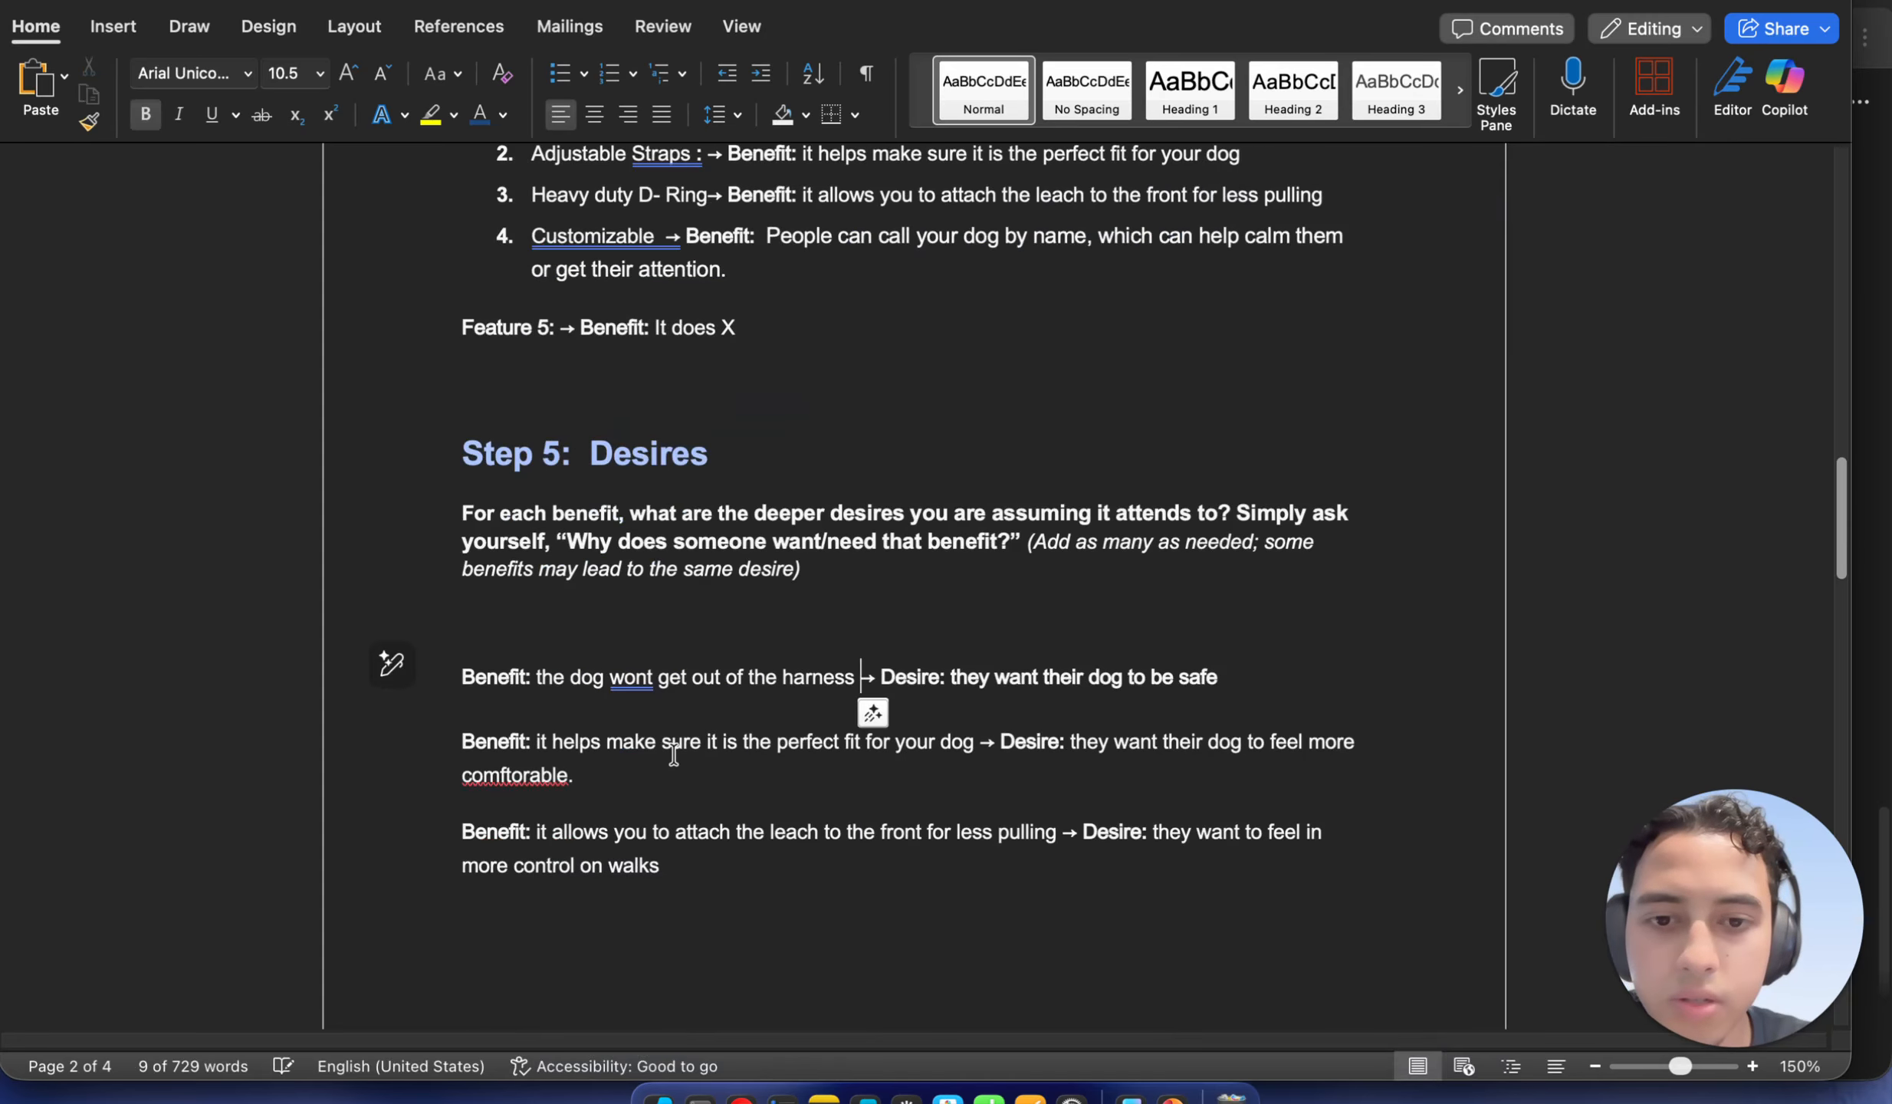
pyautogui.scroll(-5, 690, 705)
pyautogui.scroll(-2, 727, 545)
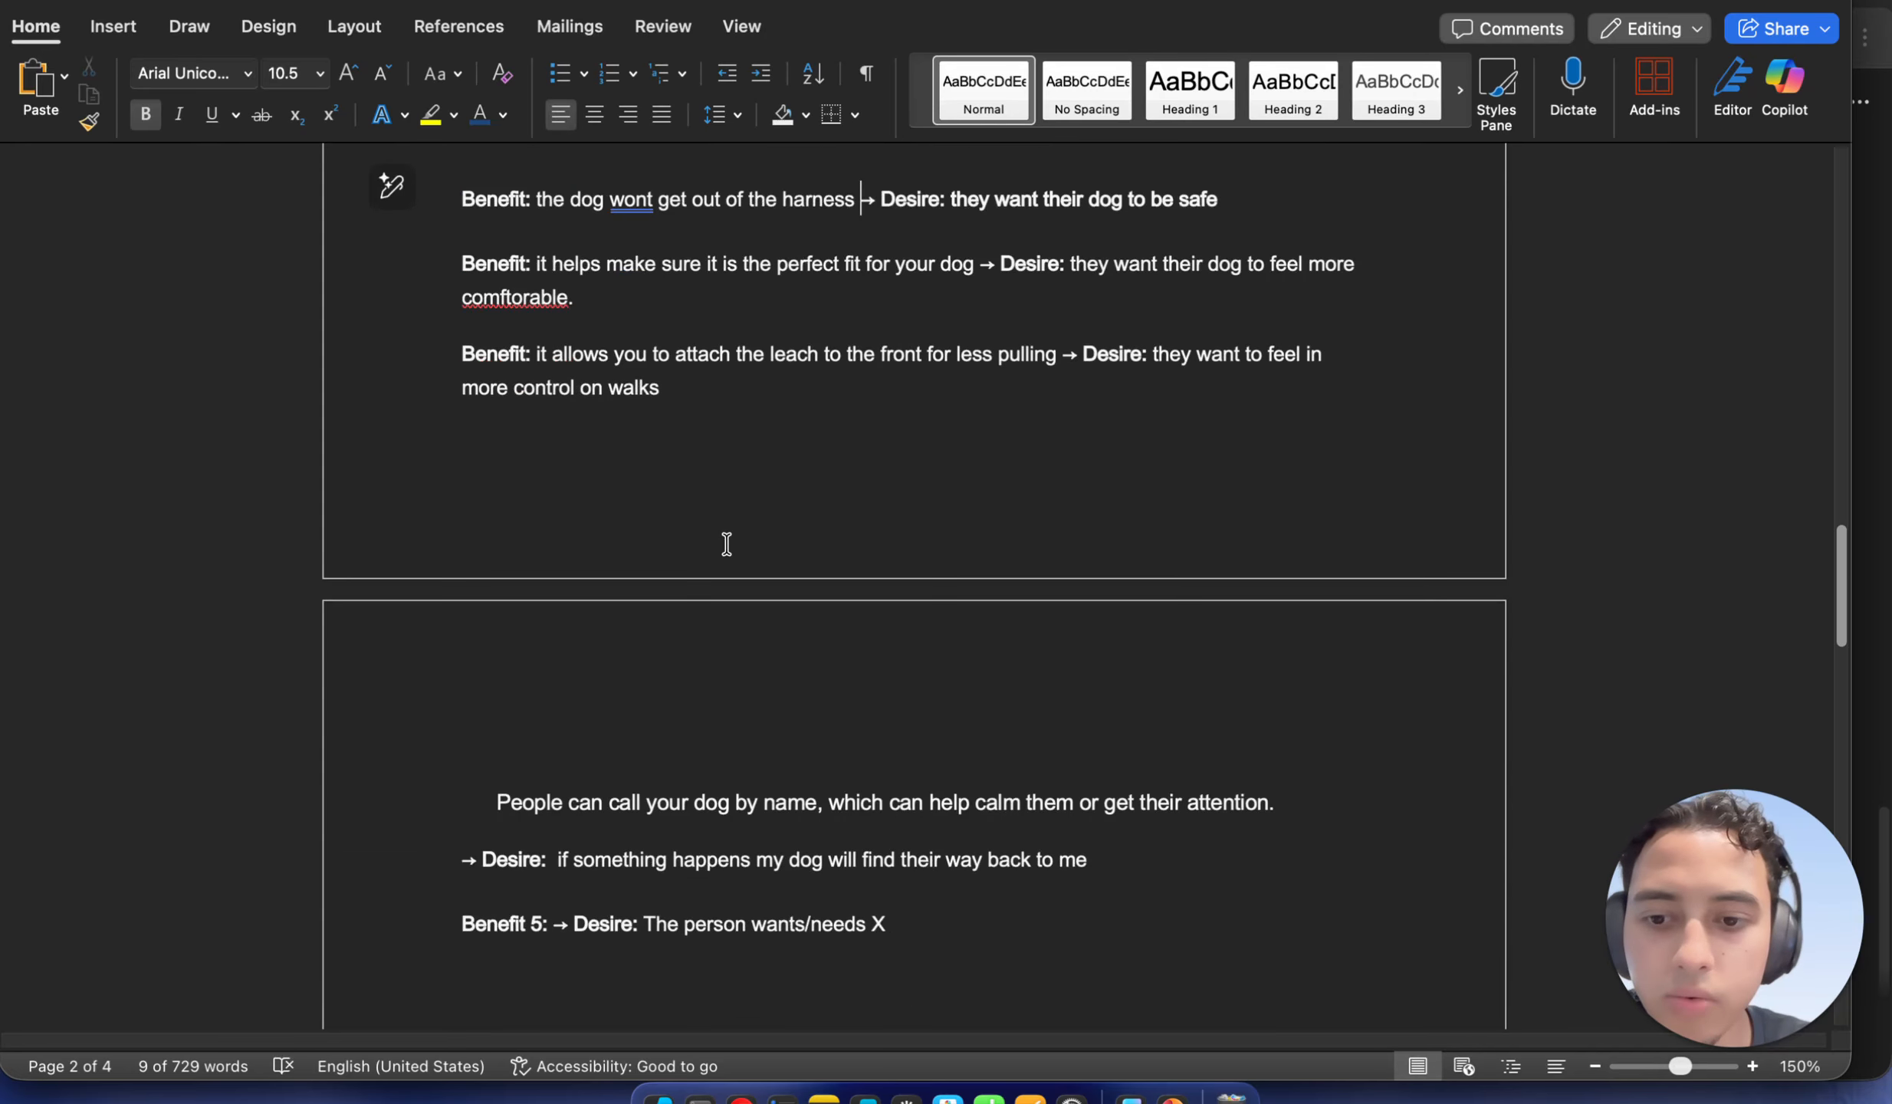
pyautogui.scroll(6, 727, 545)
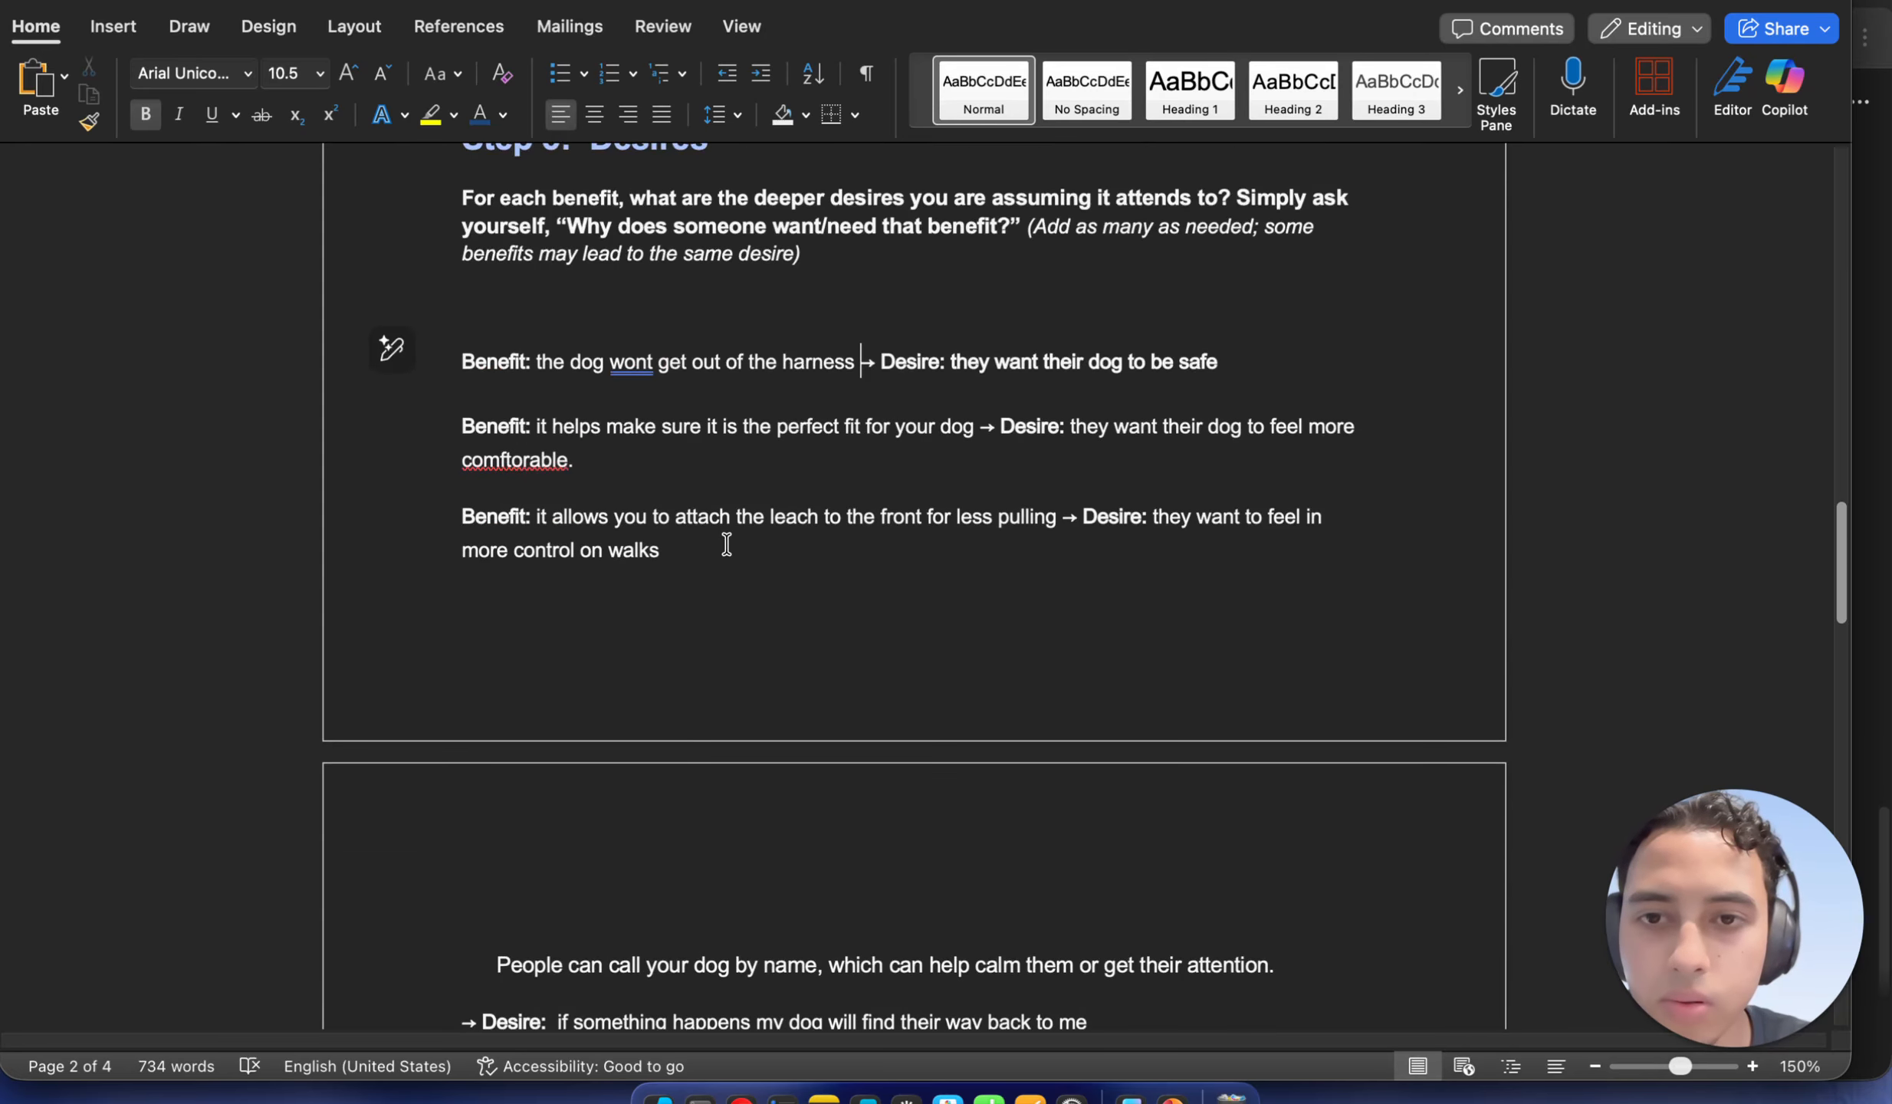
pyautogui.scroll(1, 727, 544)
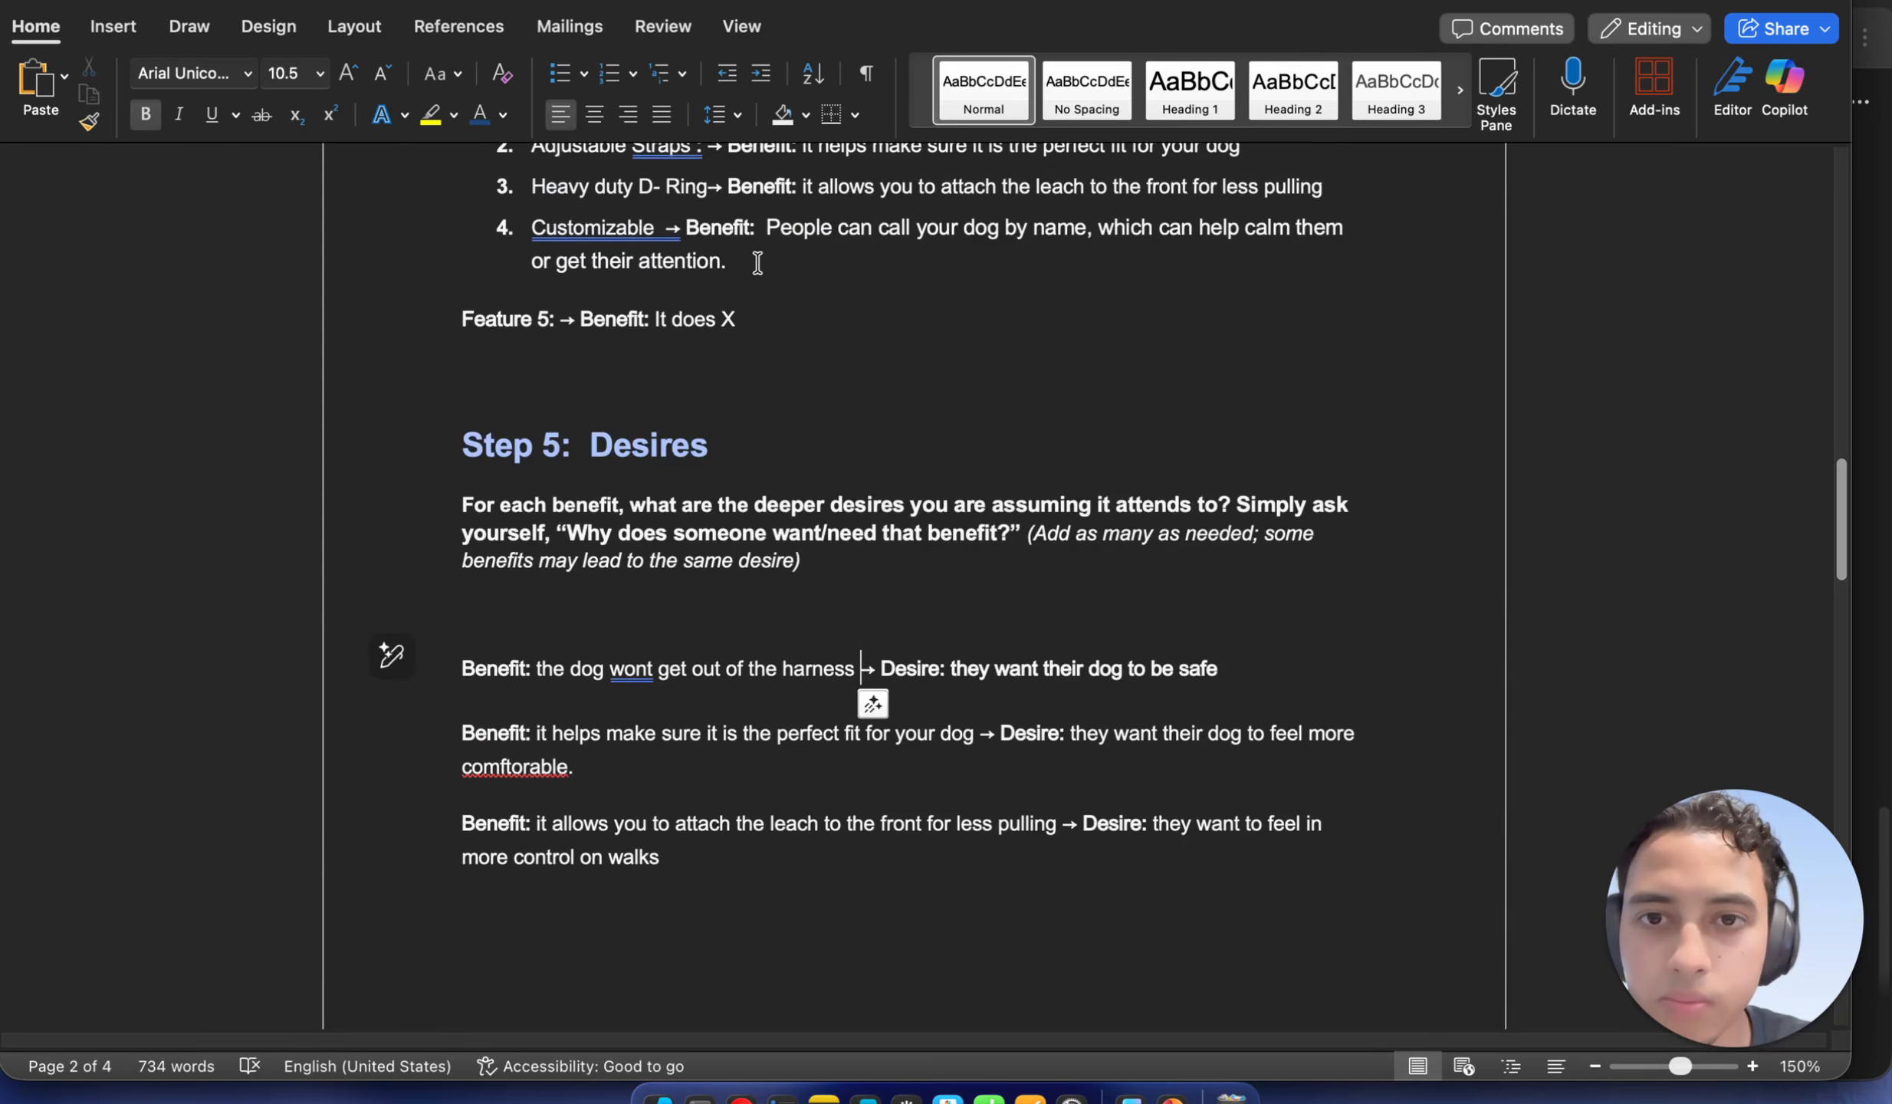
pyautogui.moveTo(693, 222); pyautogui.dragTo(773, 262)
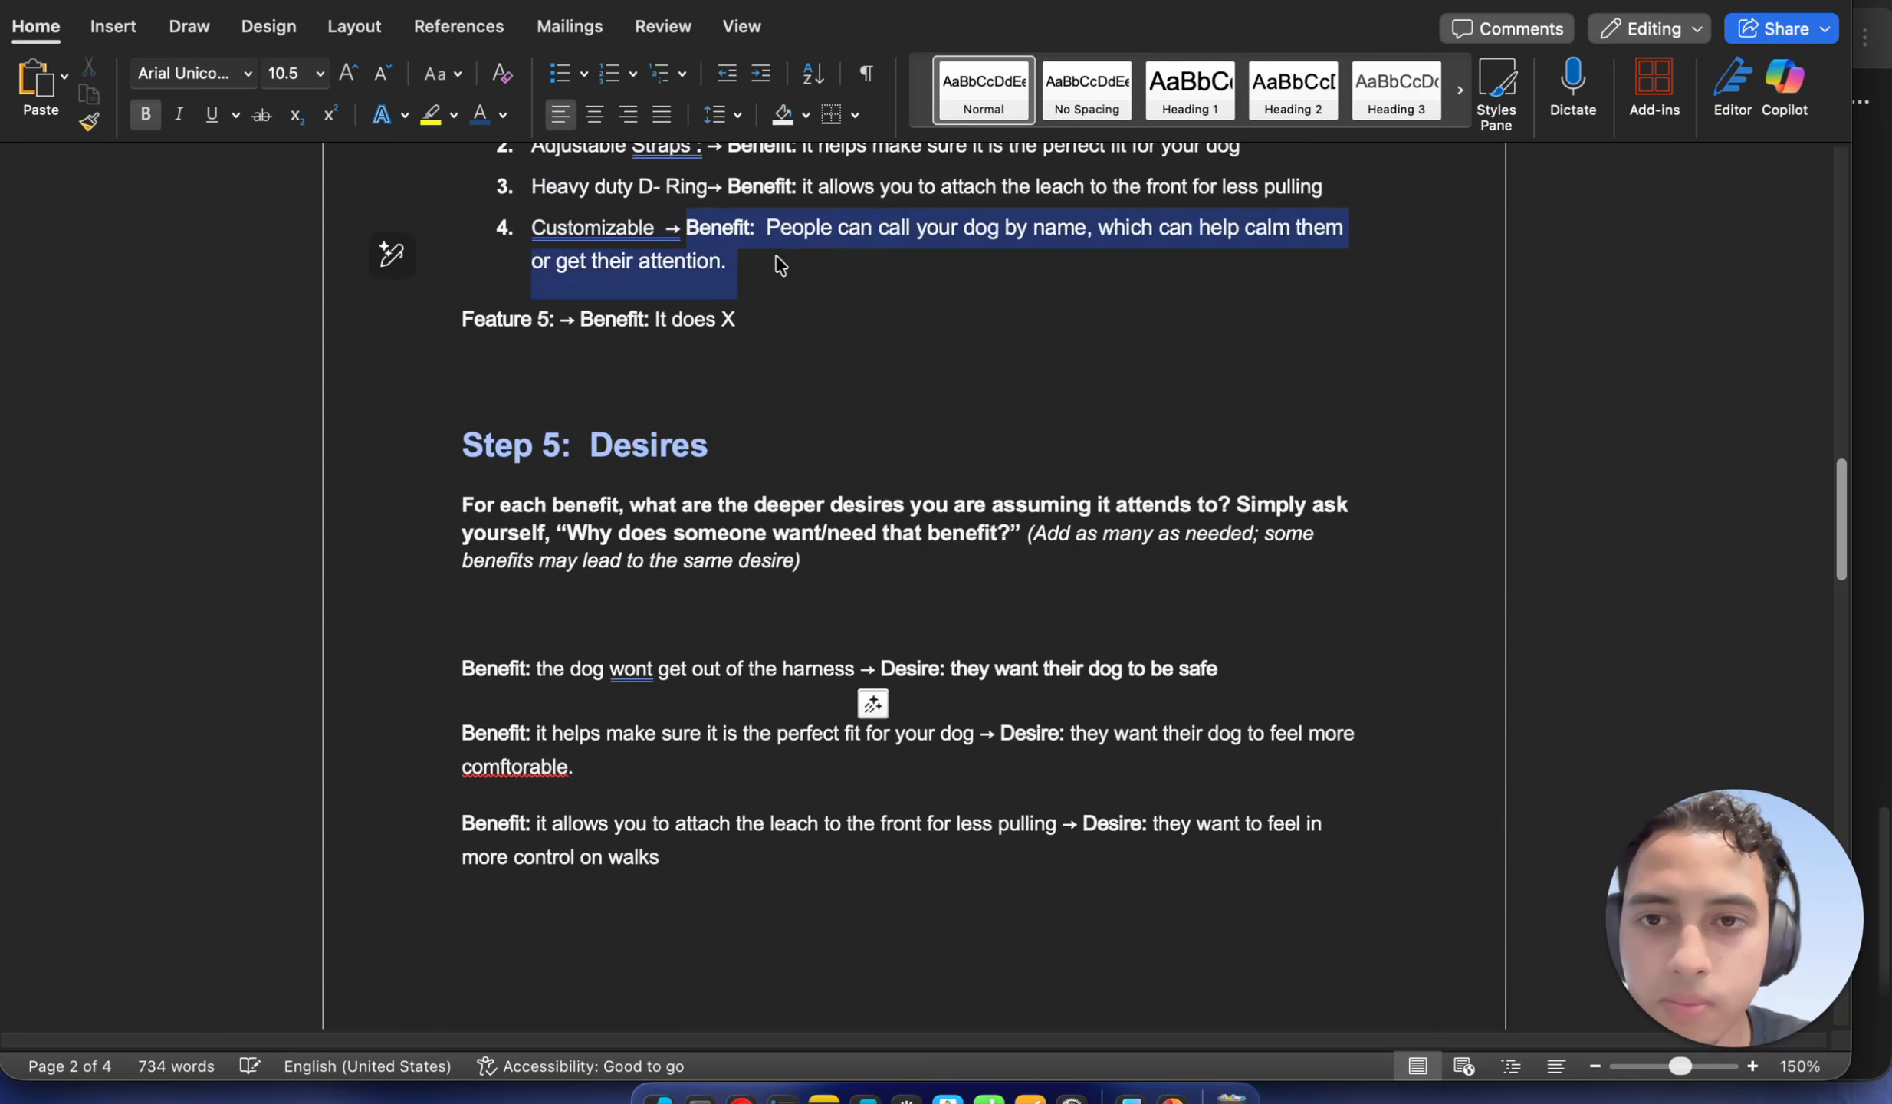
pyautogui.rightClick(772, 263)
pyautogui.click(804, 221)
pyautogui.scroll(-6, 660, 598)
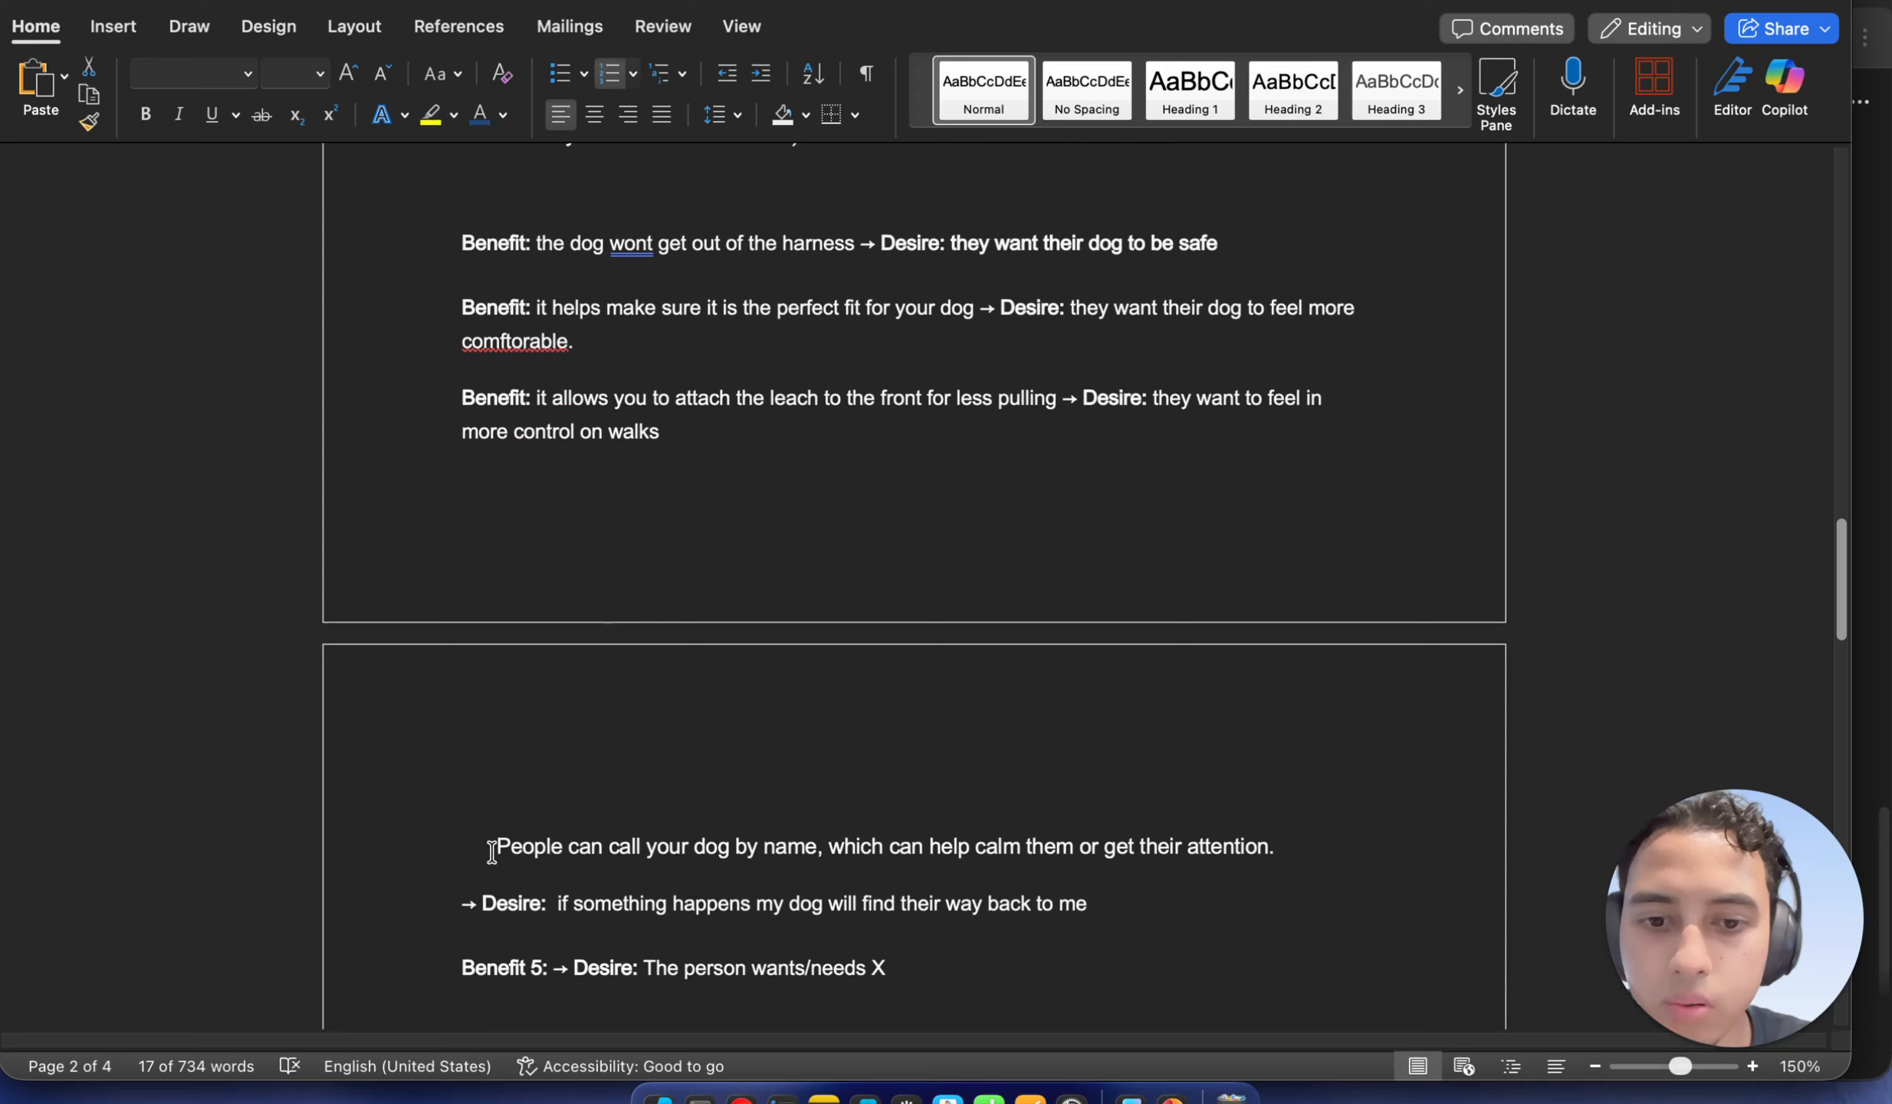
pyautogui.moveTo(492, 851); pyautogui.dragTo(1280, 846)
pyautogui.rightClick(1196, 857)
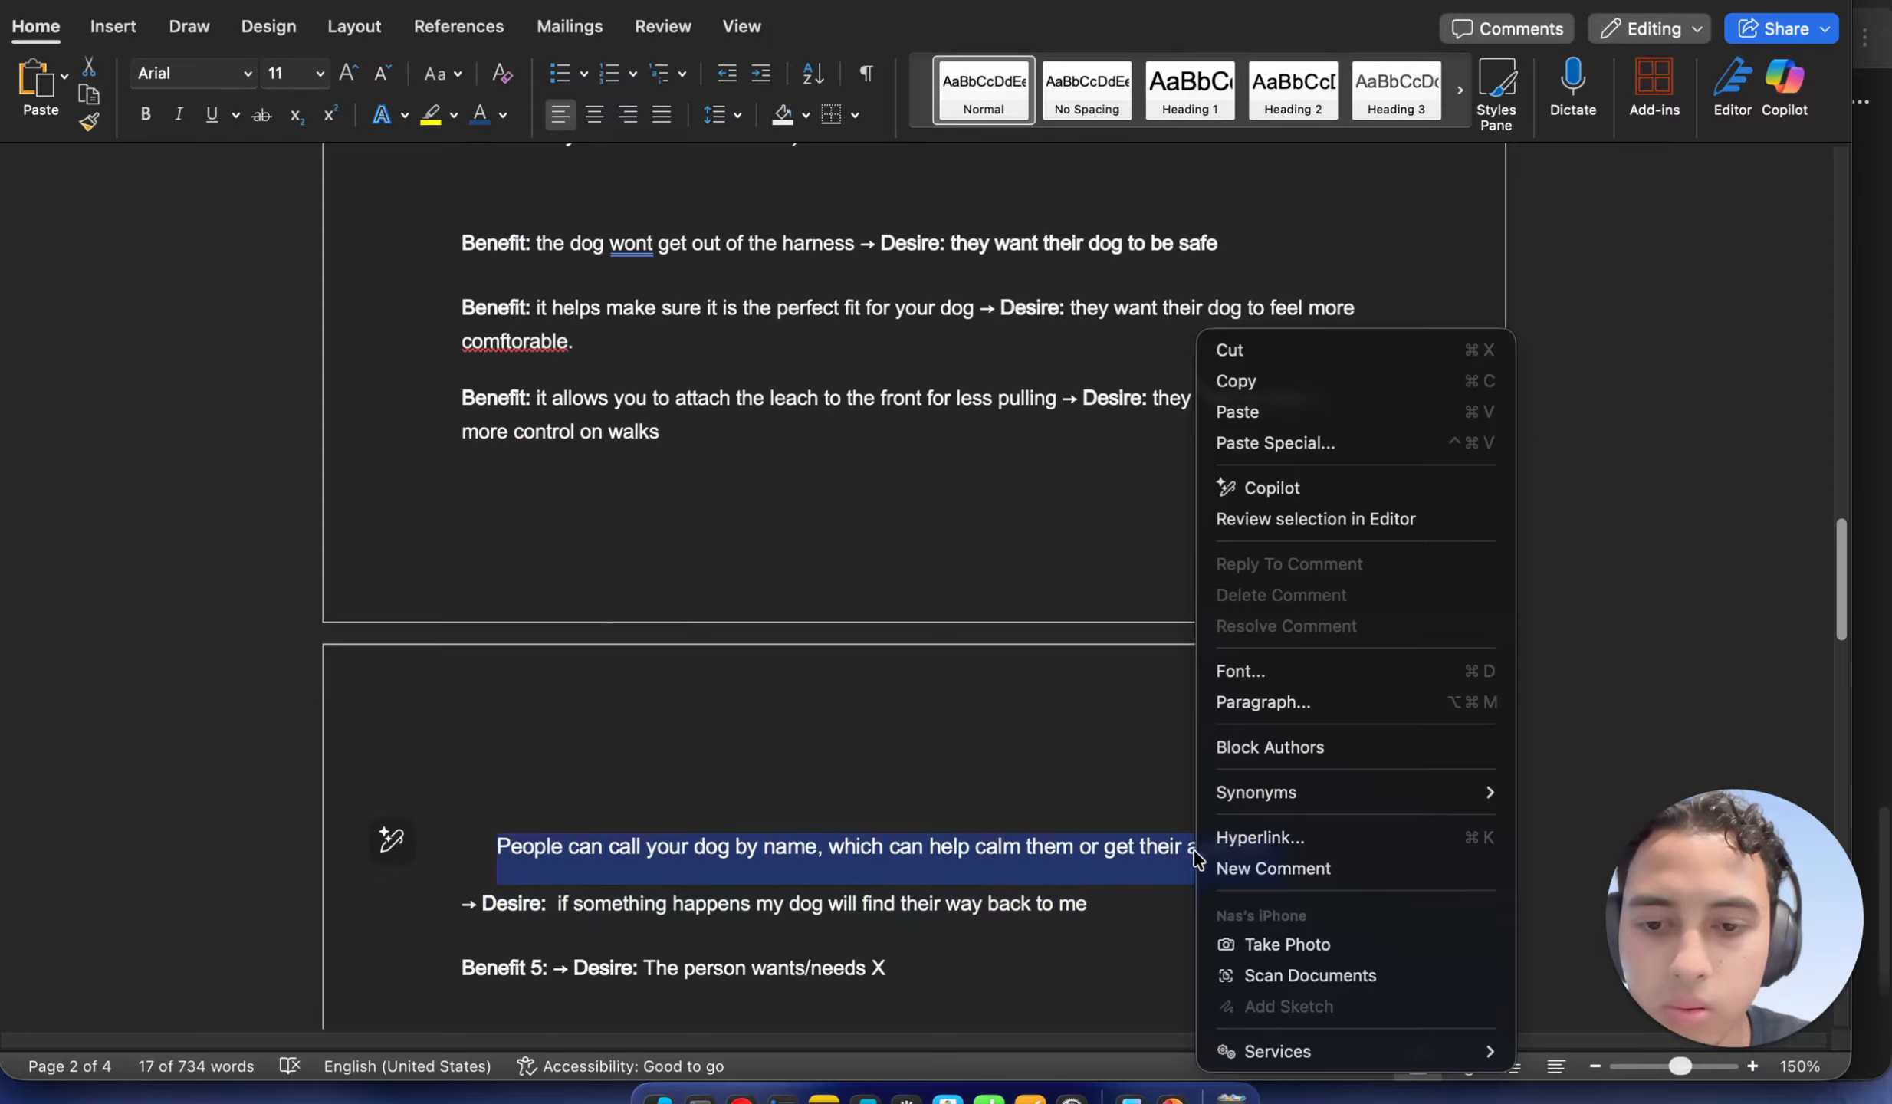
pyautogui.click(1335, 412)
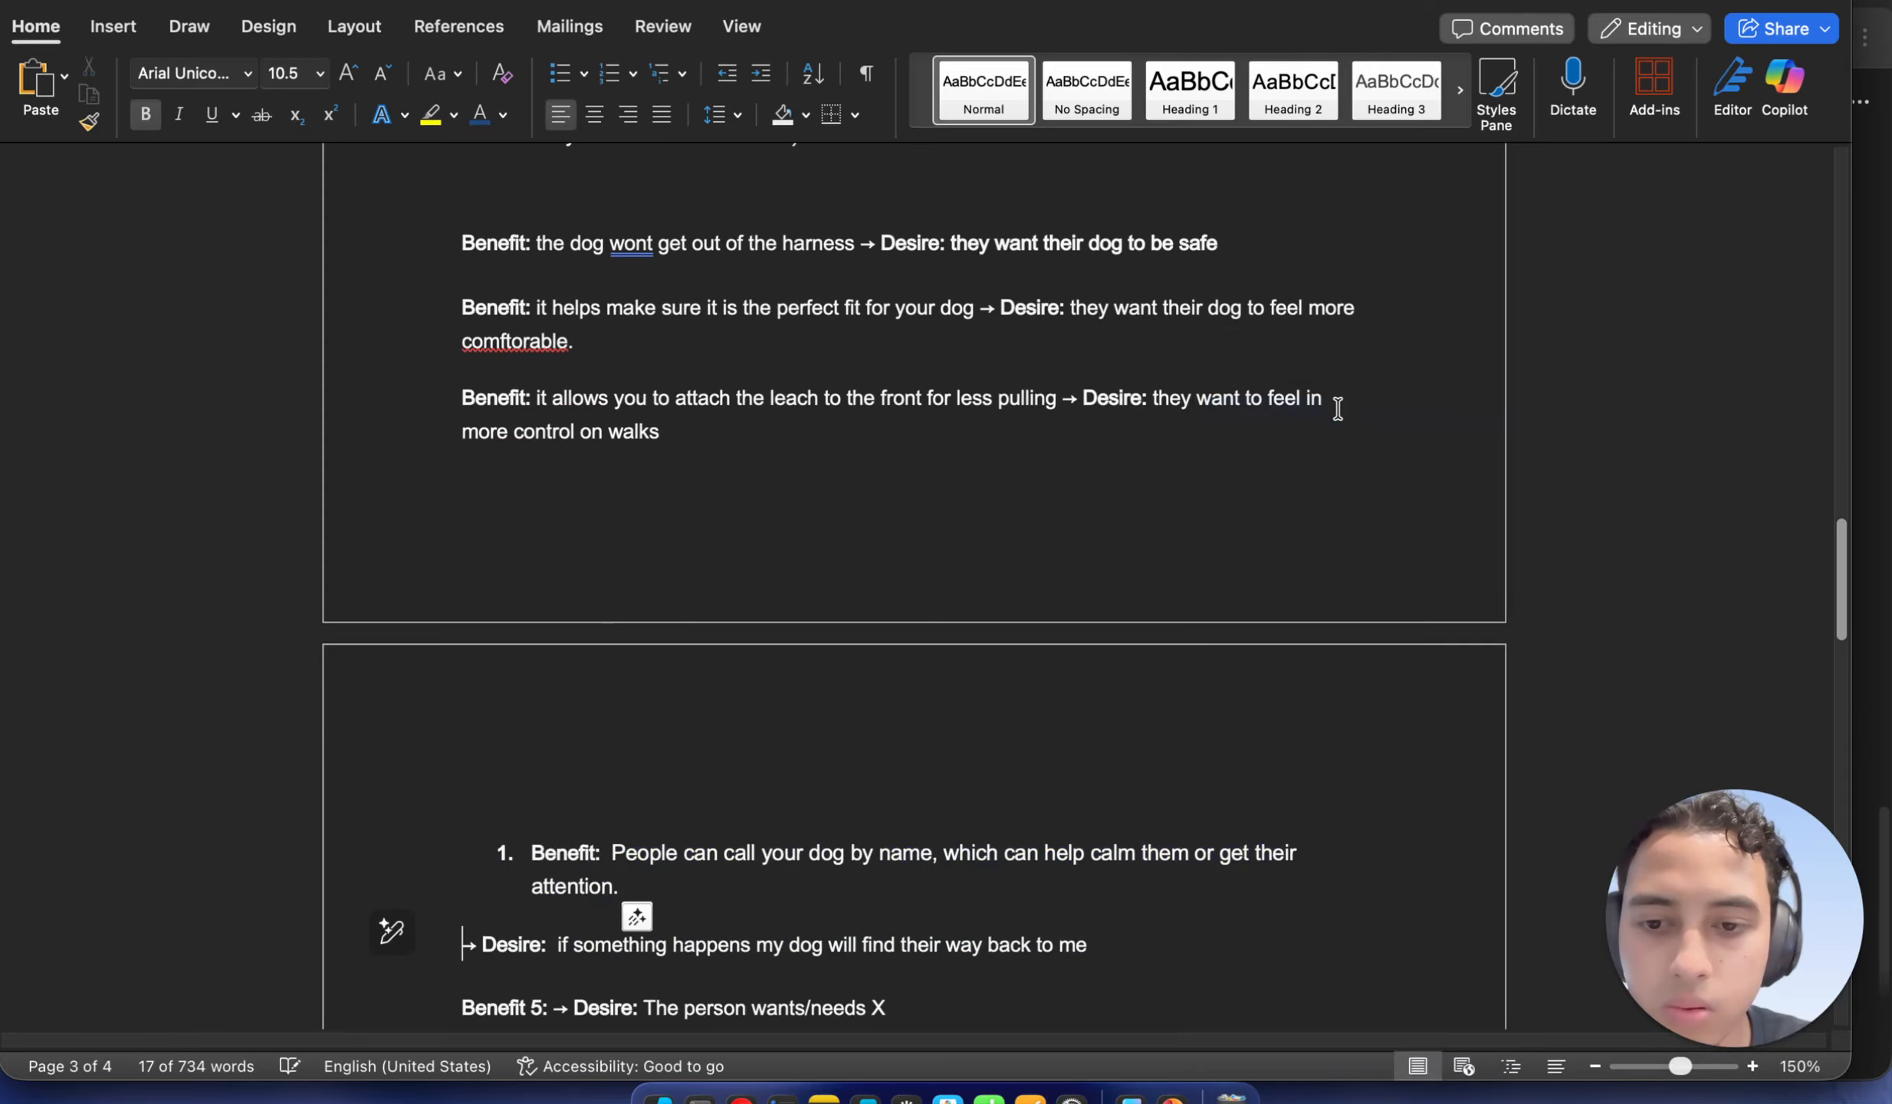
pyautogui.press('BackSpace')
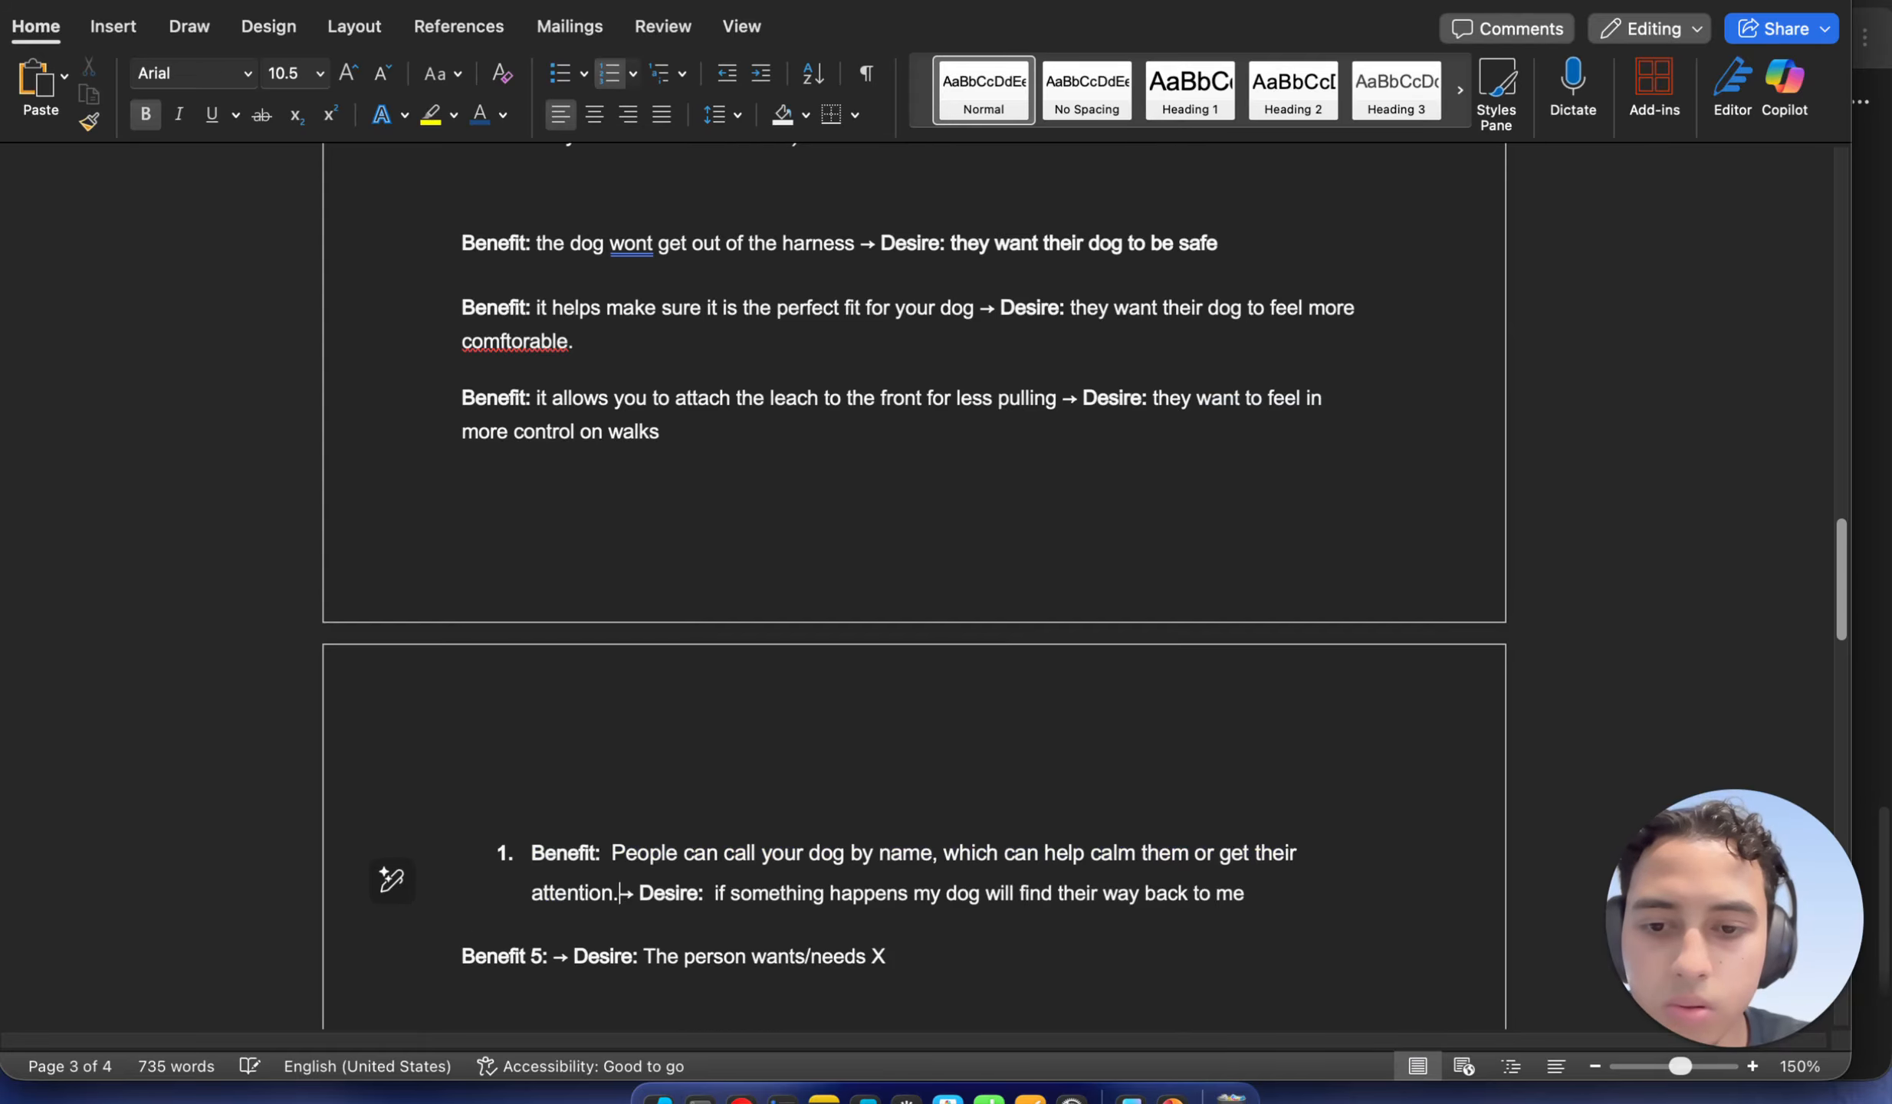
pyautogui.scroll(7, 1195, 567)
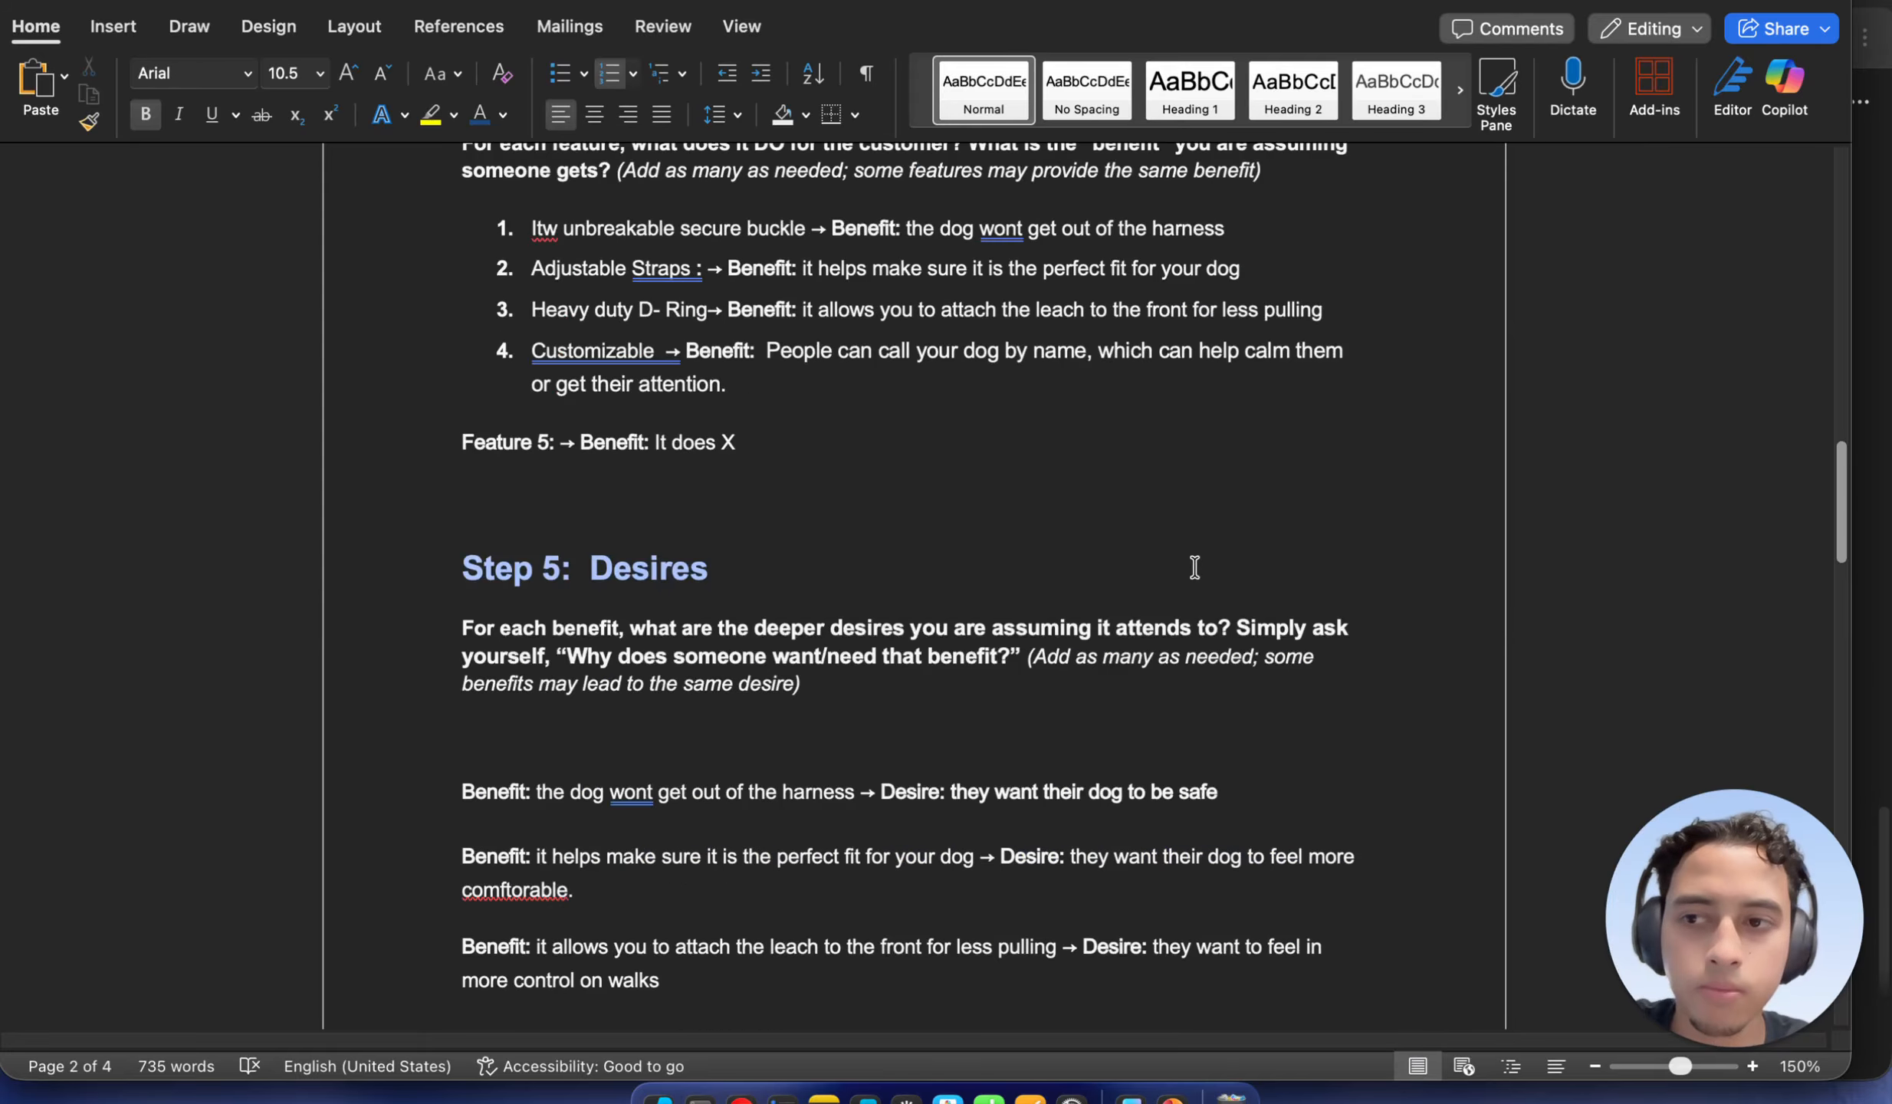
pyautogui.scroll(-3, 1185, 567)
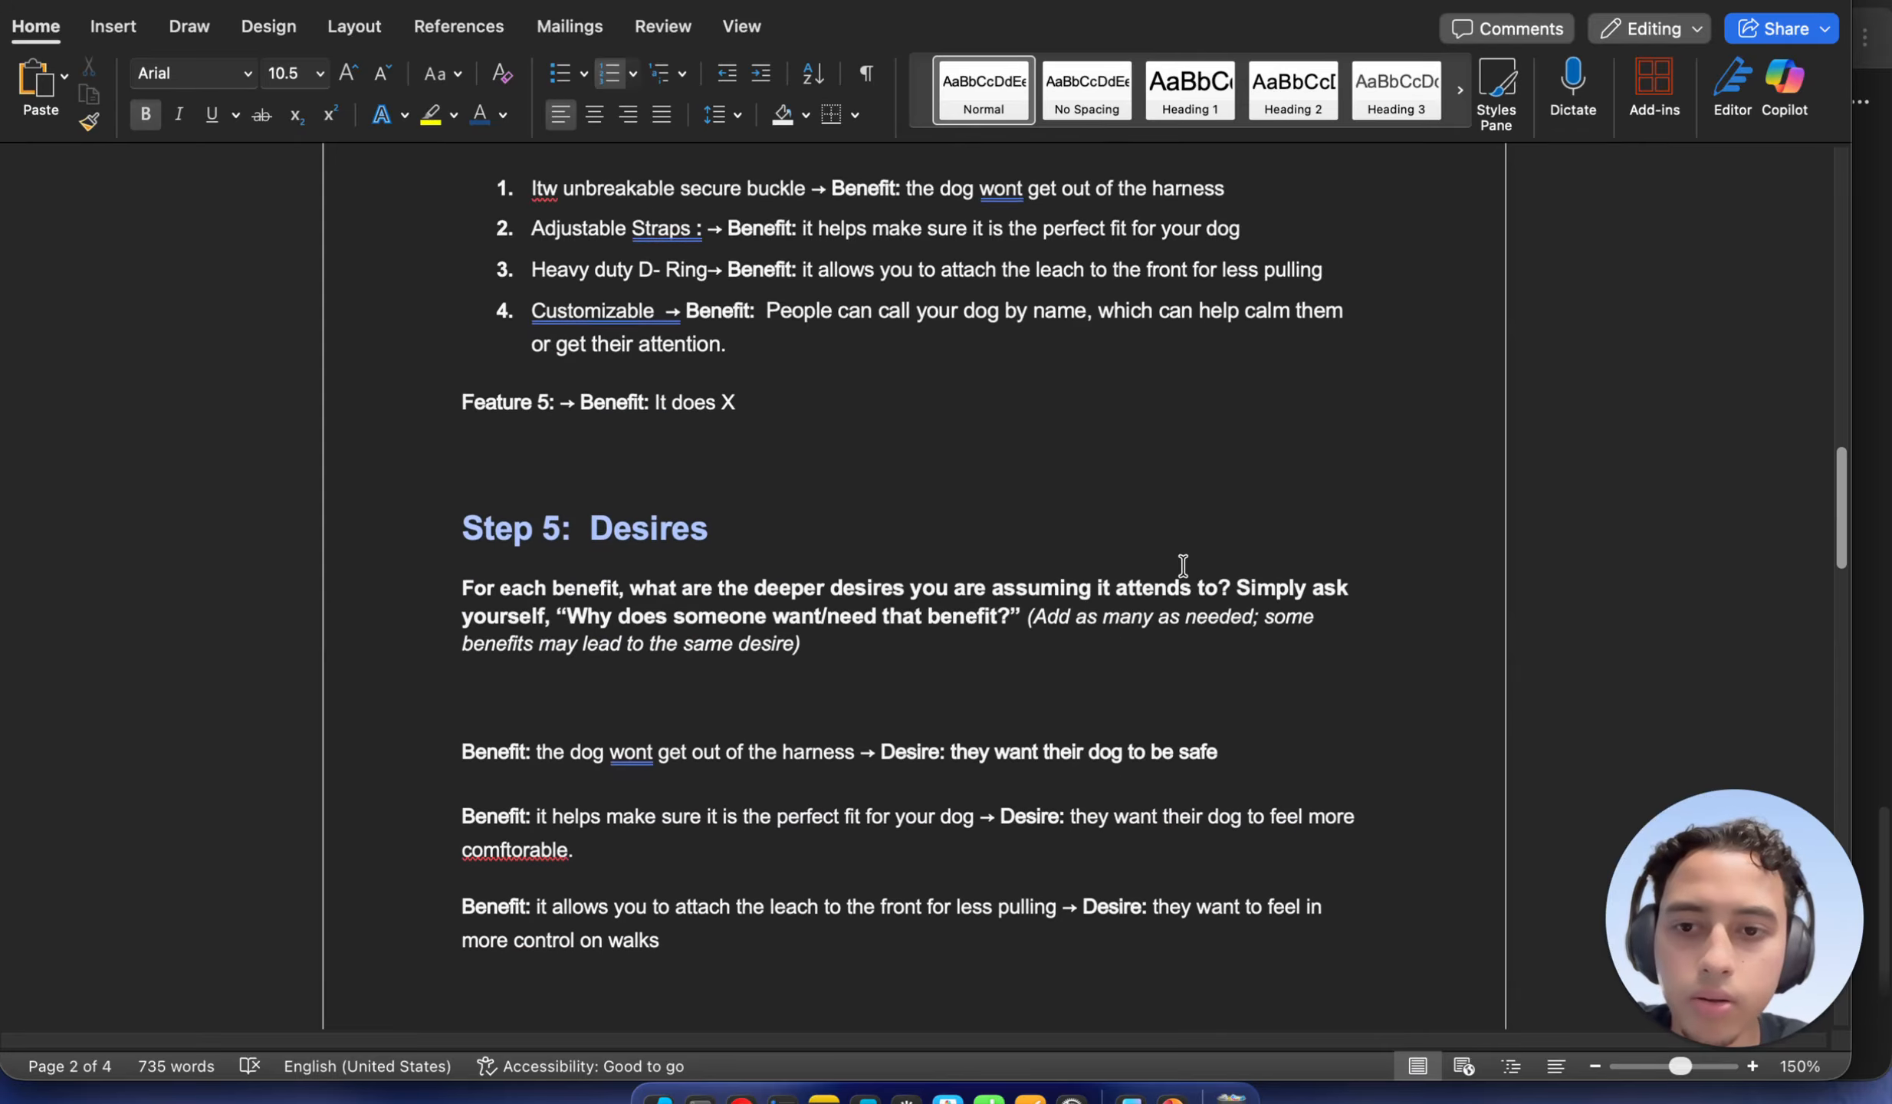
pyautogui.scroll(3, 1183, 565)
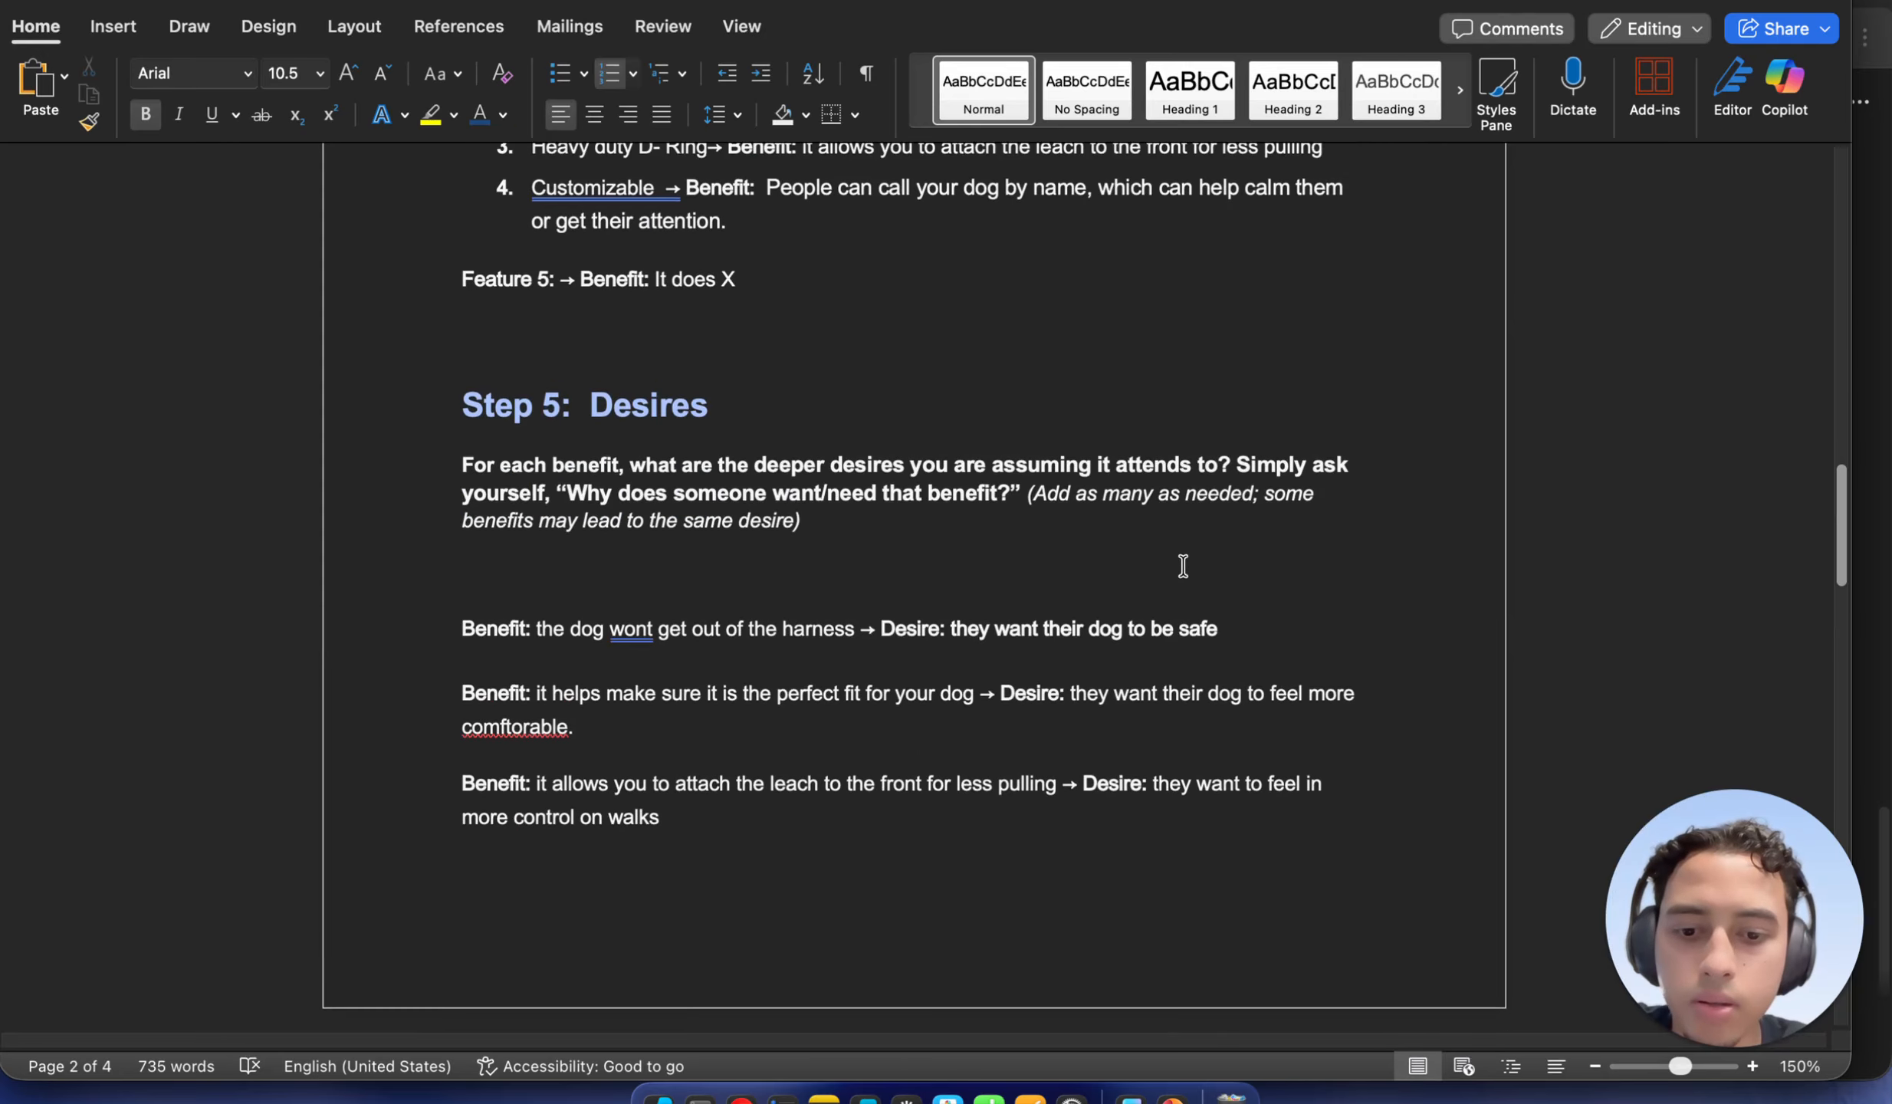
pyautogui.scroll(1, 1183, 566)
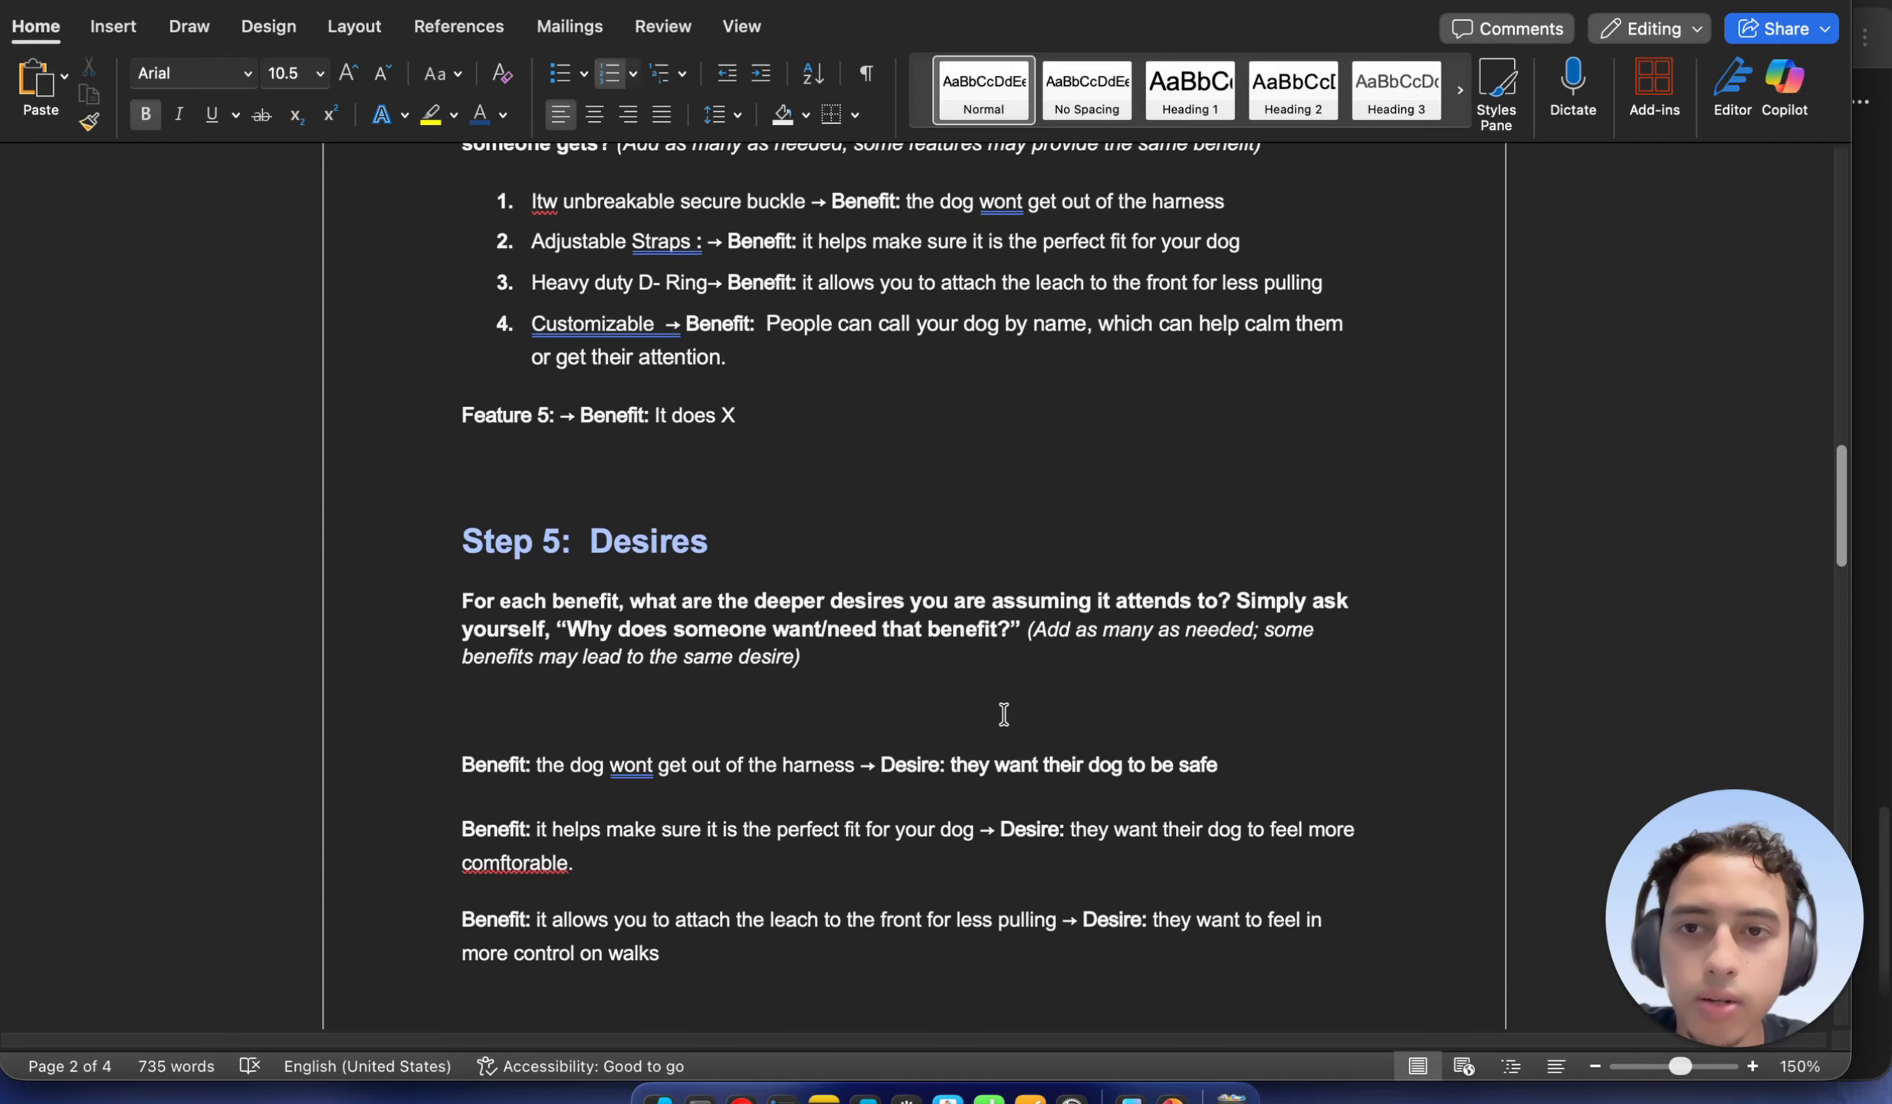
pyautogui.scroll(1, 1003, 714)
# Switch to the ChatGPT conversation in Chrome and draft the prompt "can you turn these benifets into desire"
pyautogui.click(741, 1098)
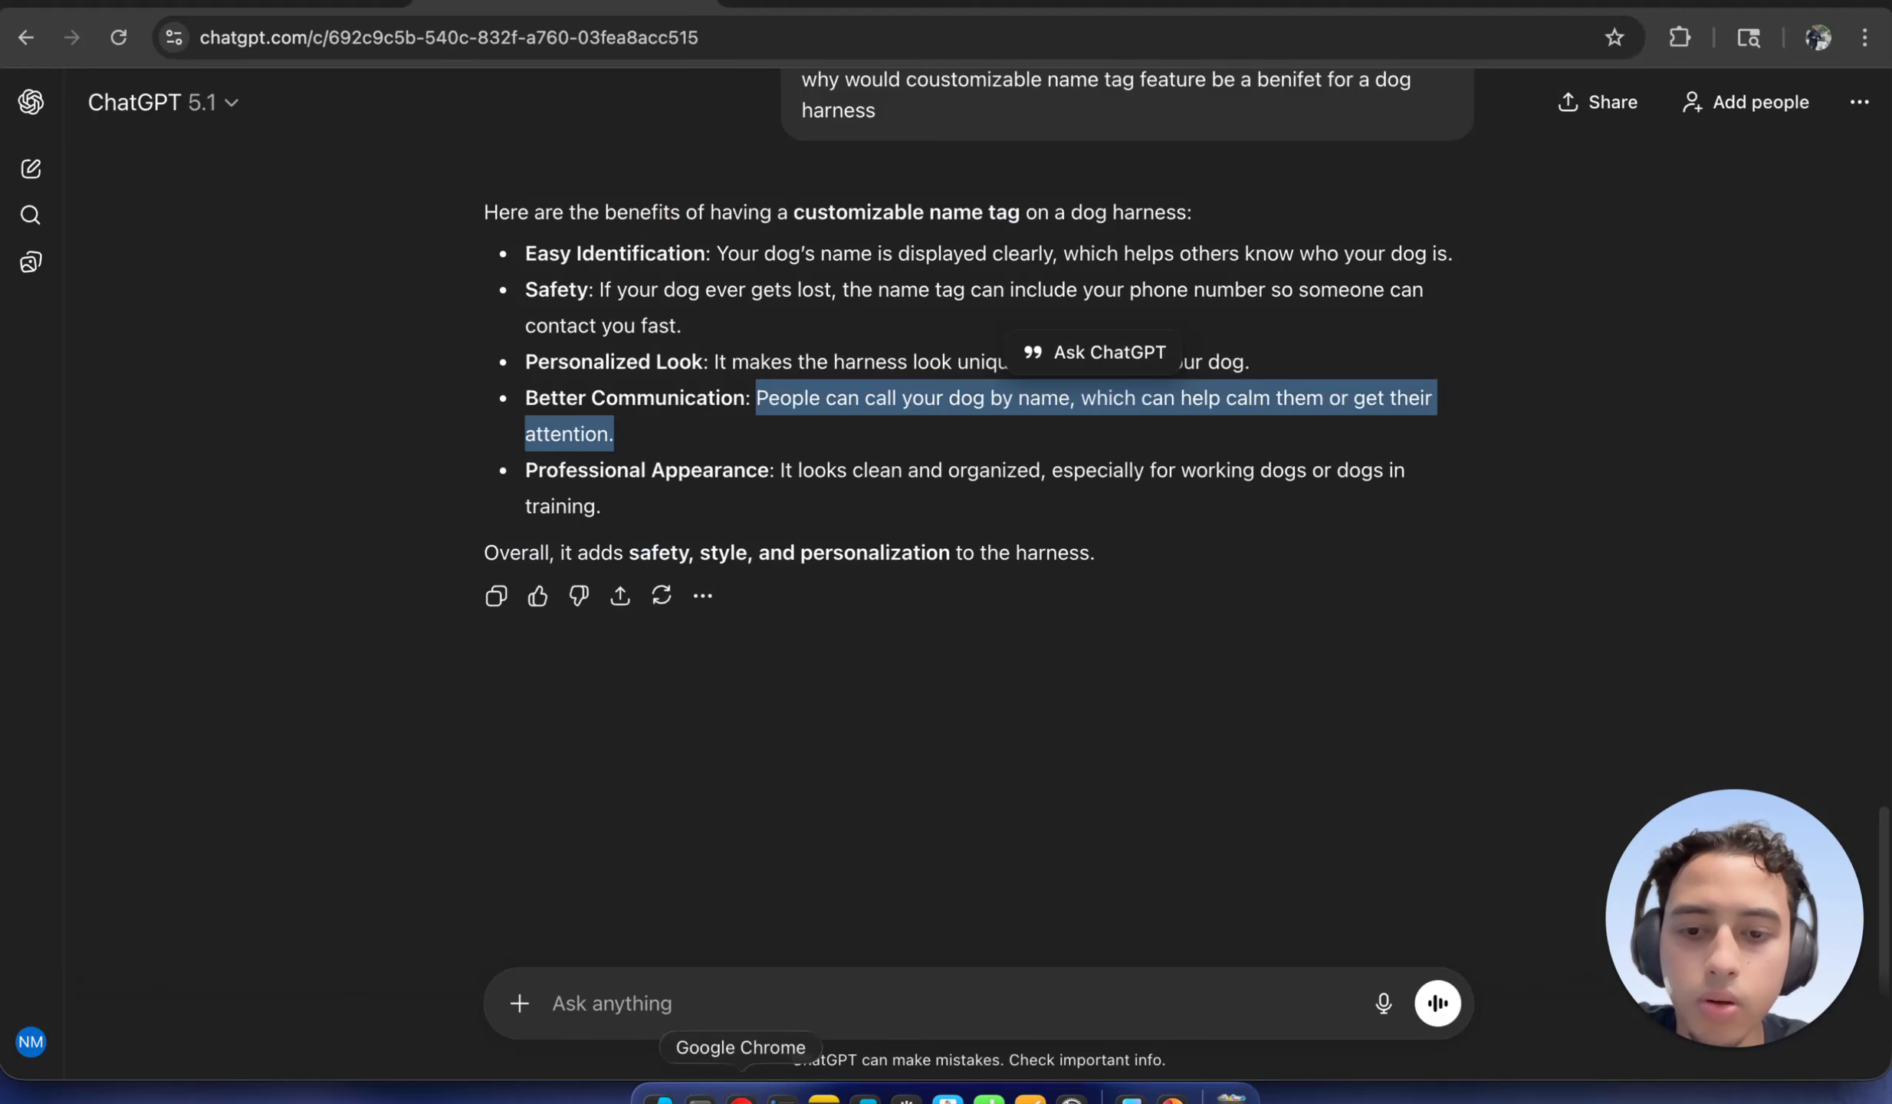
pyautogui.click(836, 905)
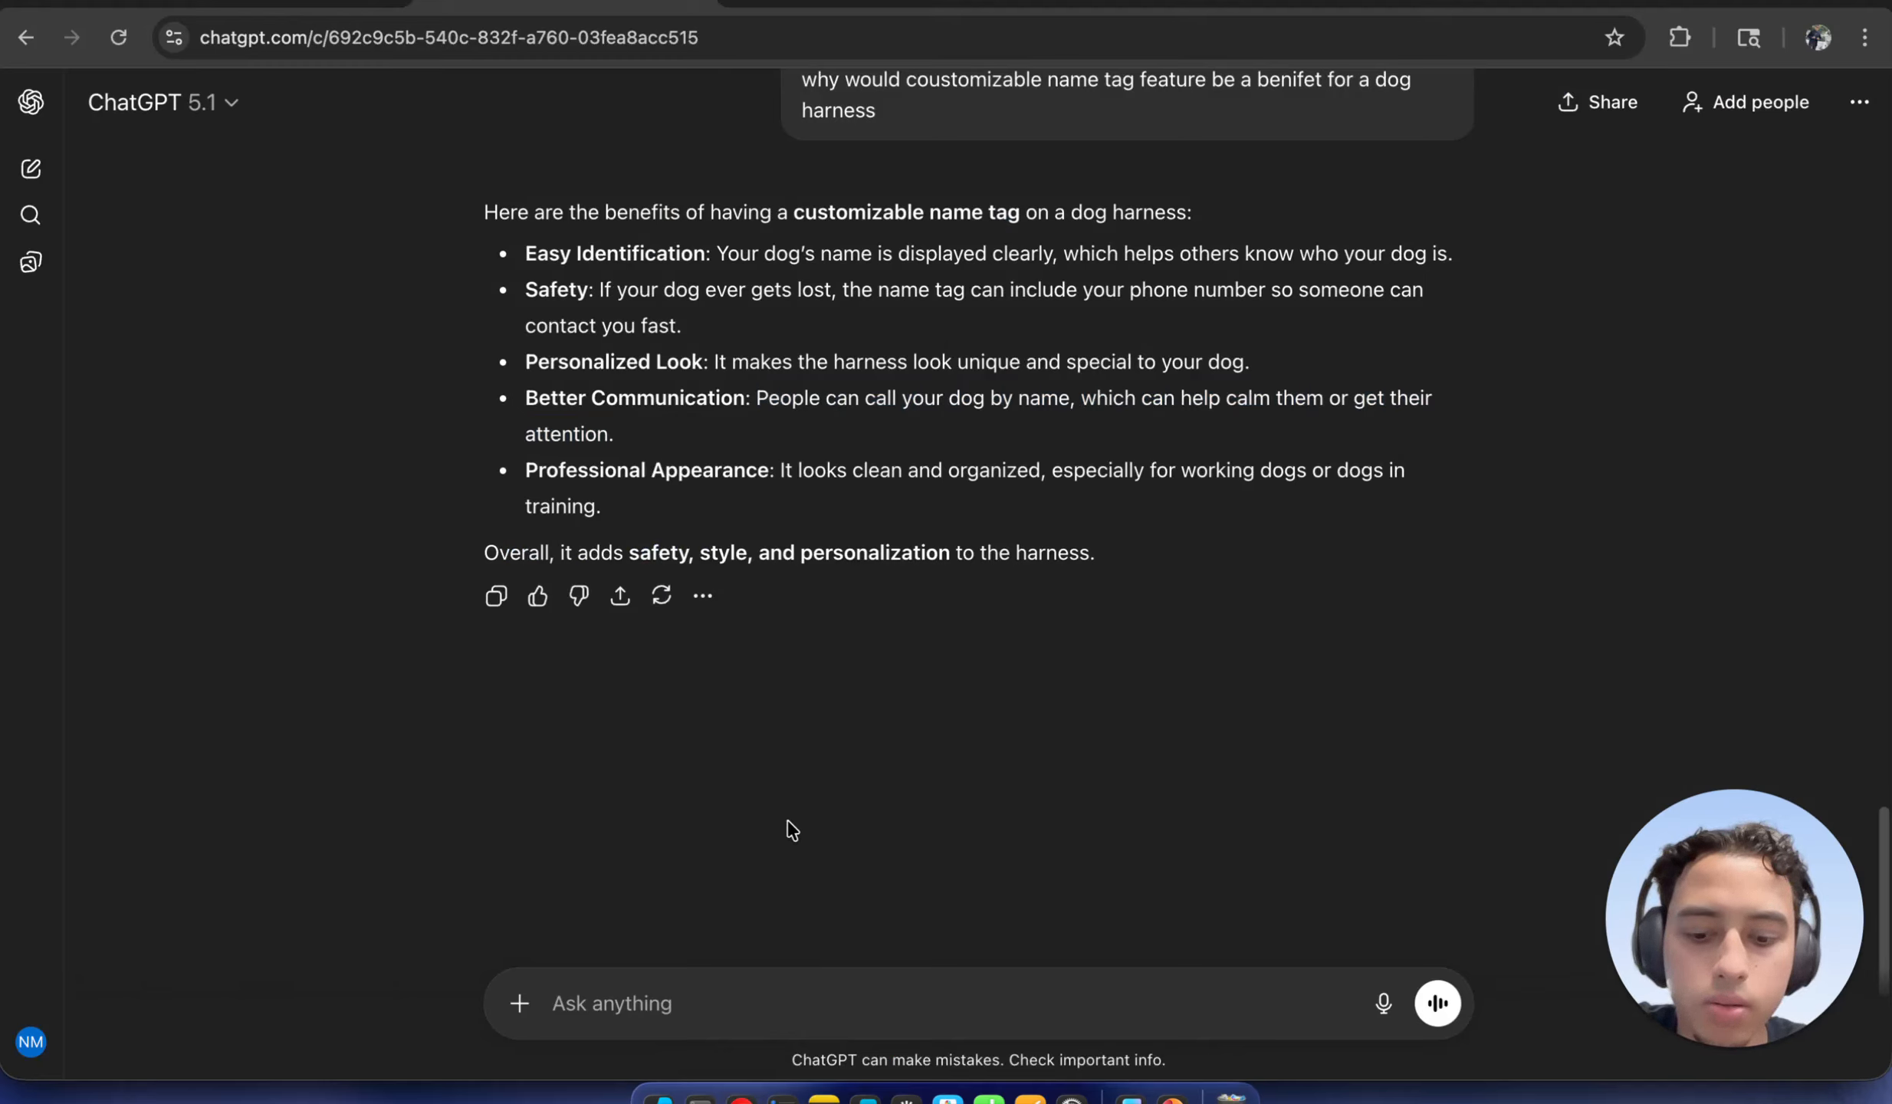
pyautogui.write('can you tur')
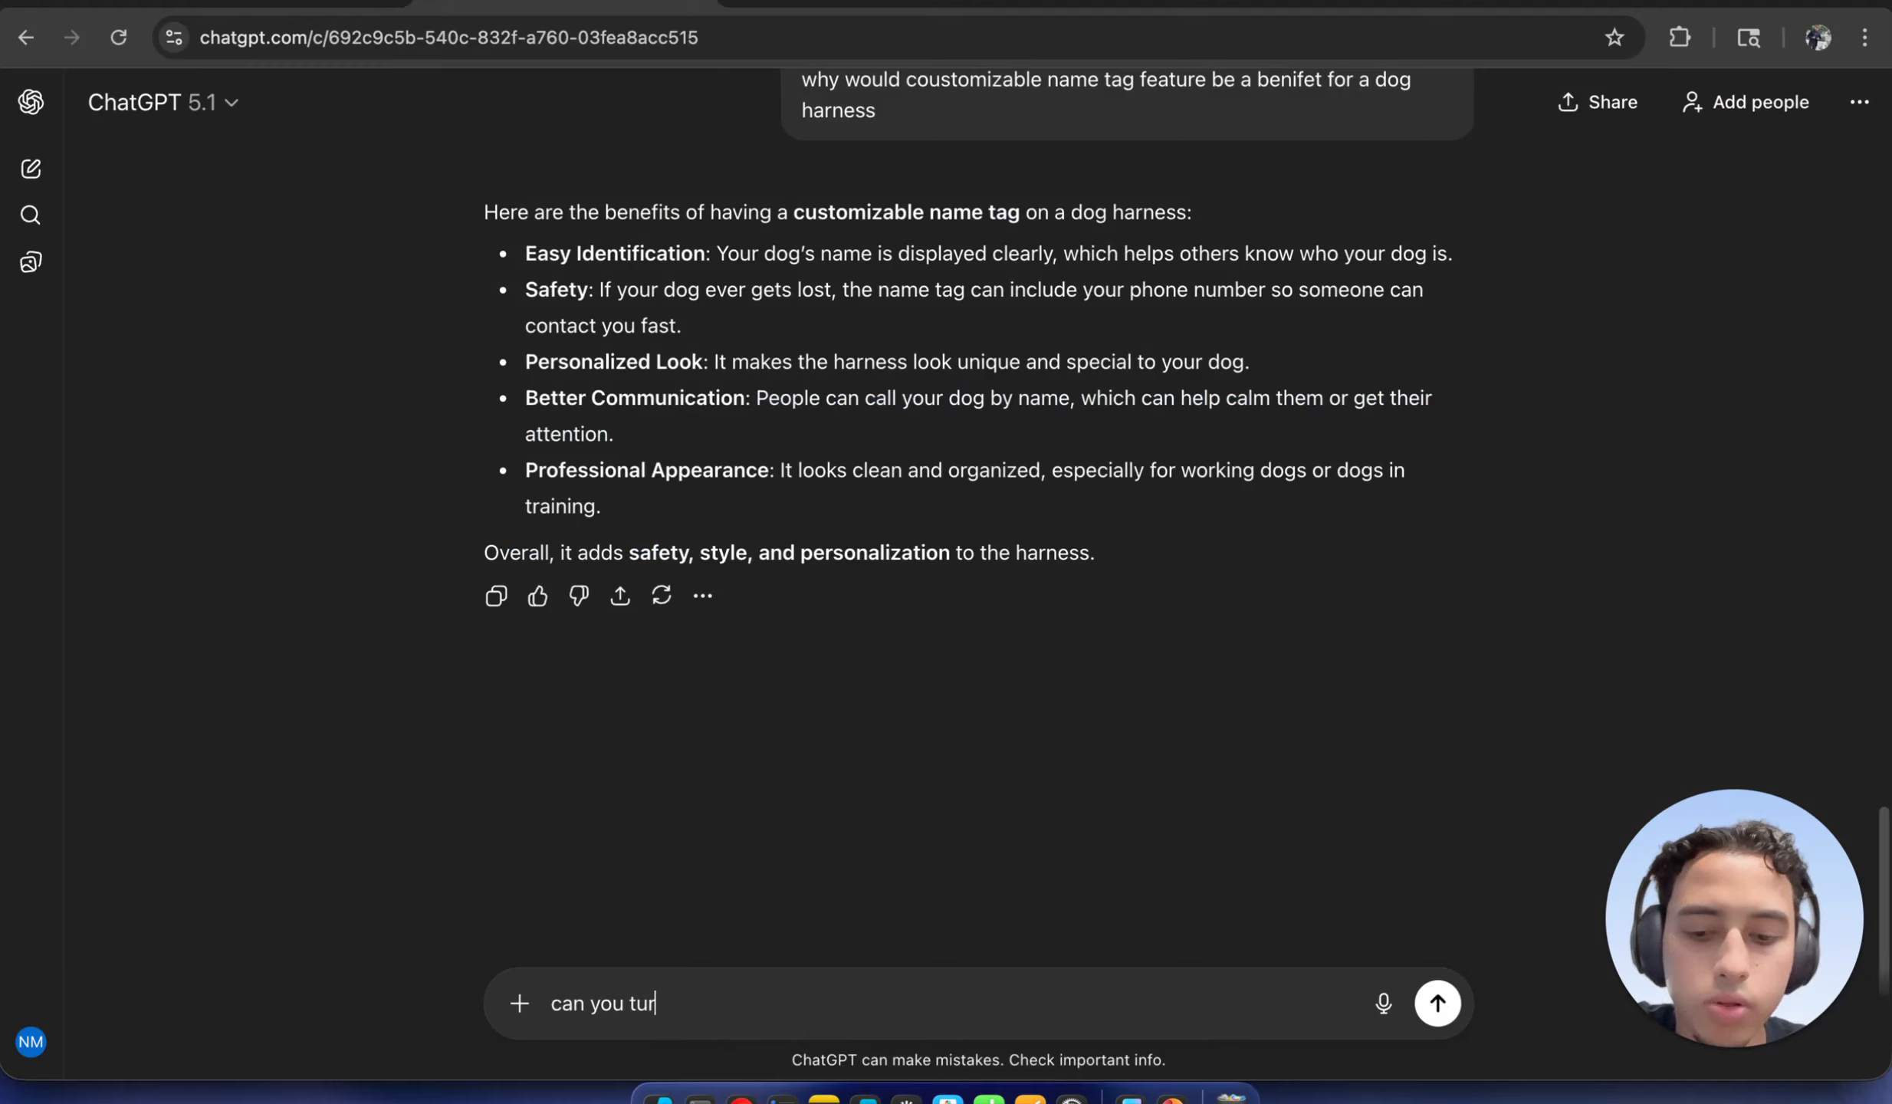
pyautogui.write('n these ')
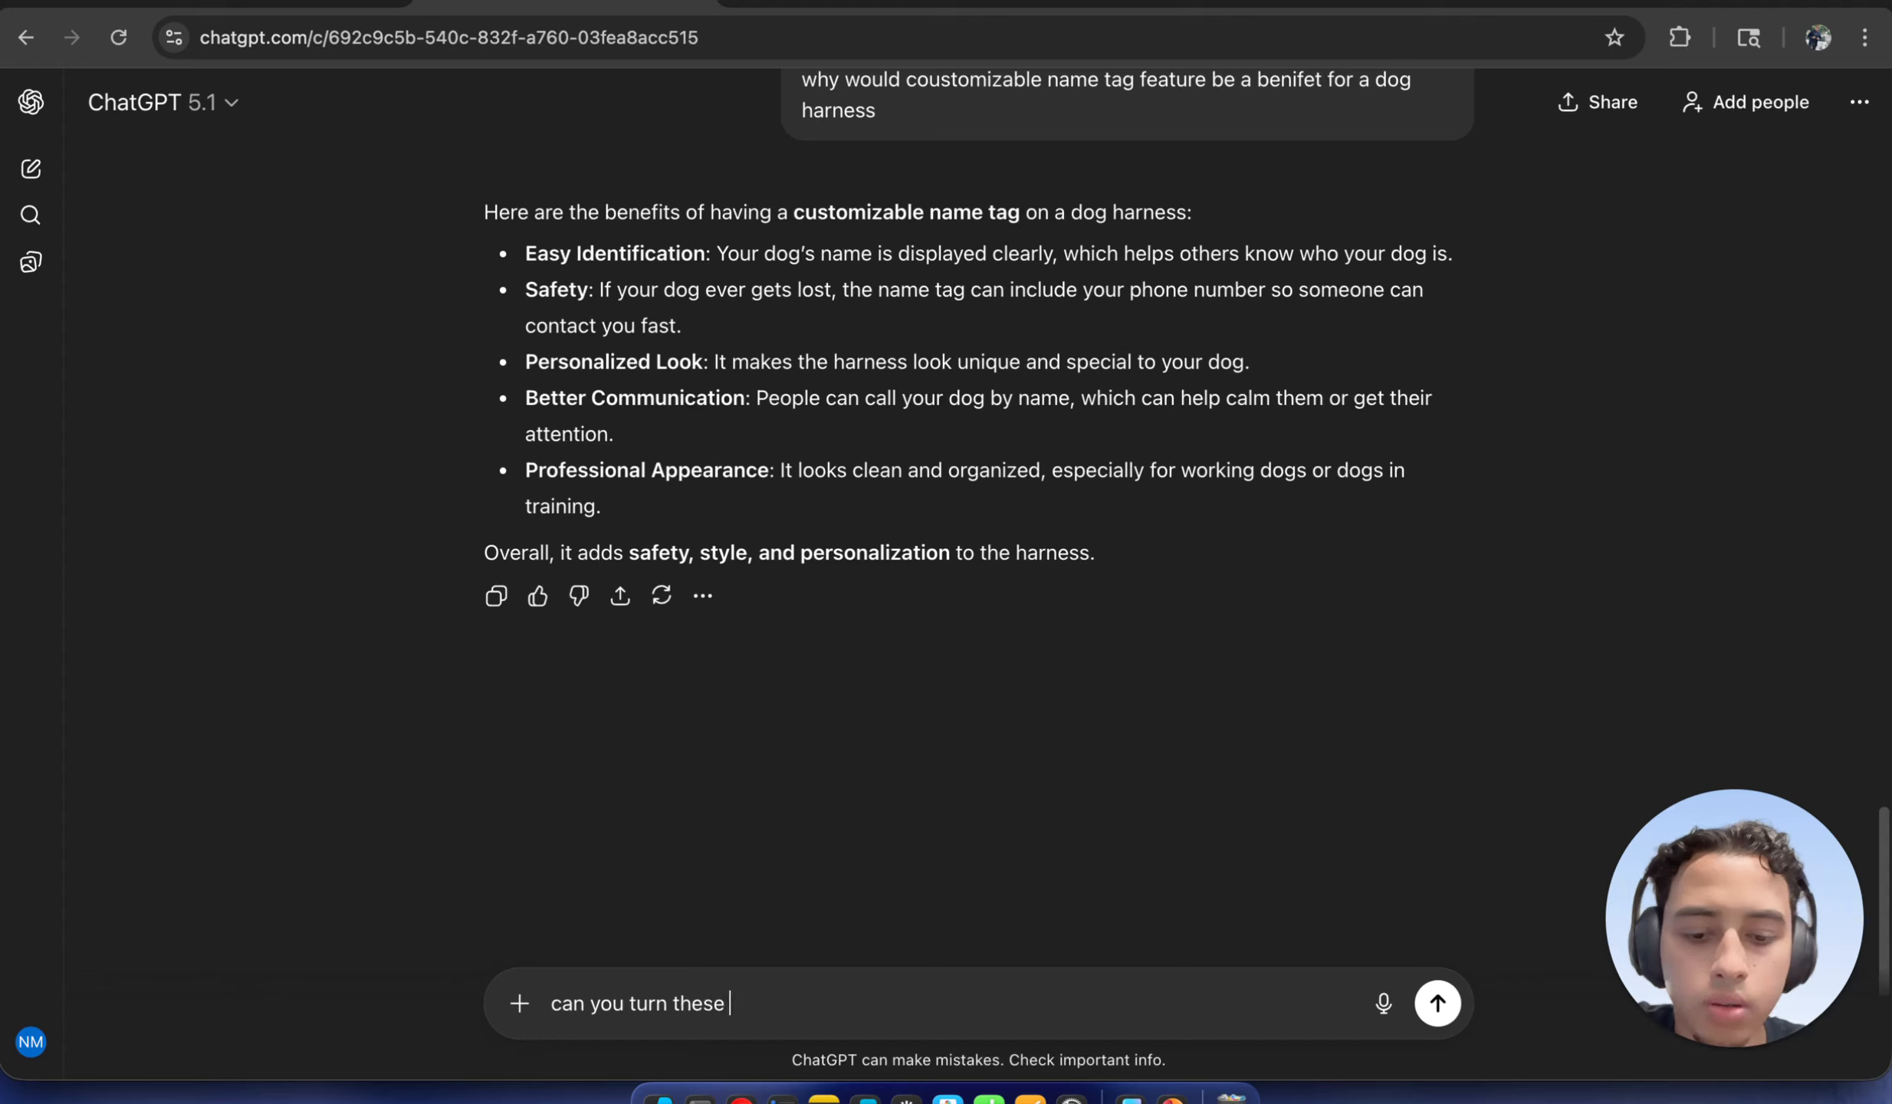
pyautogui.write('benifets into desire')
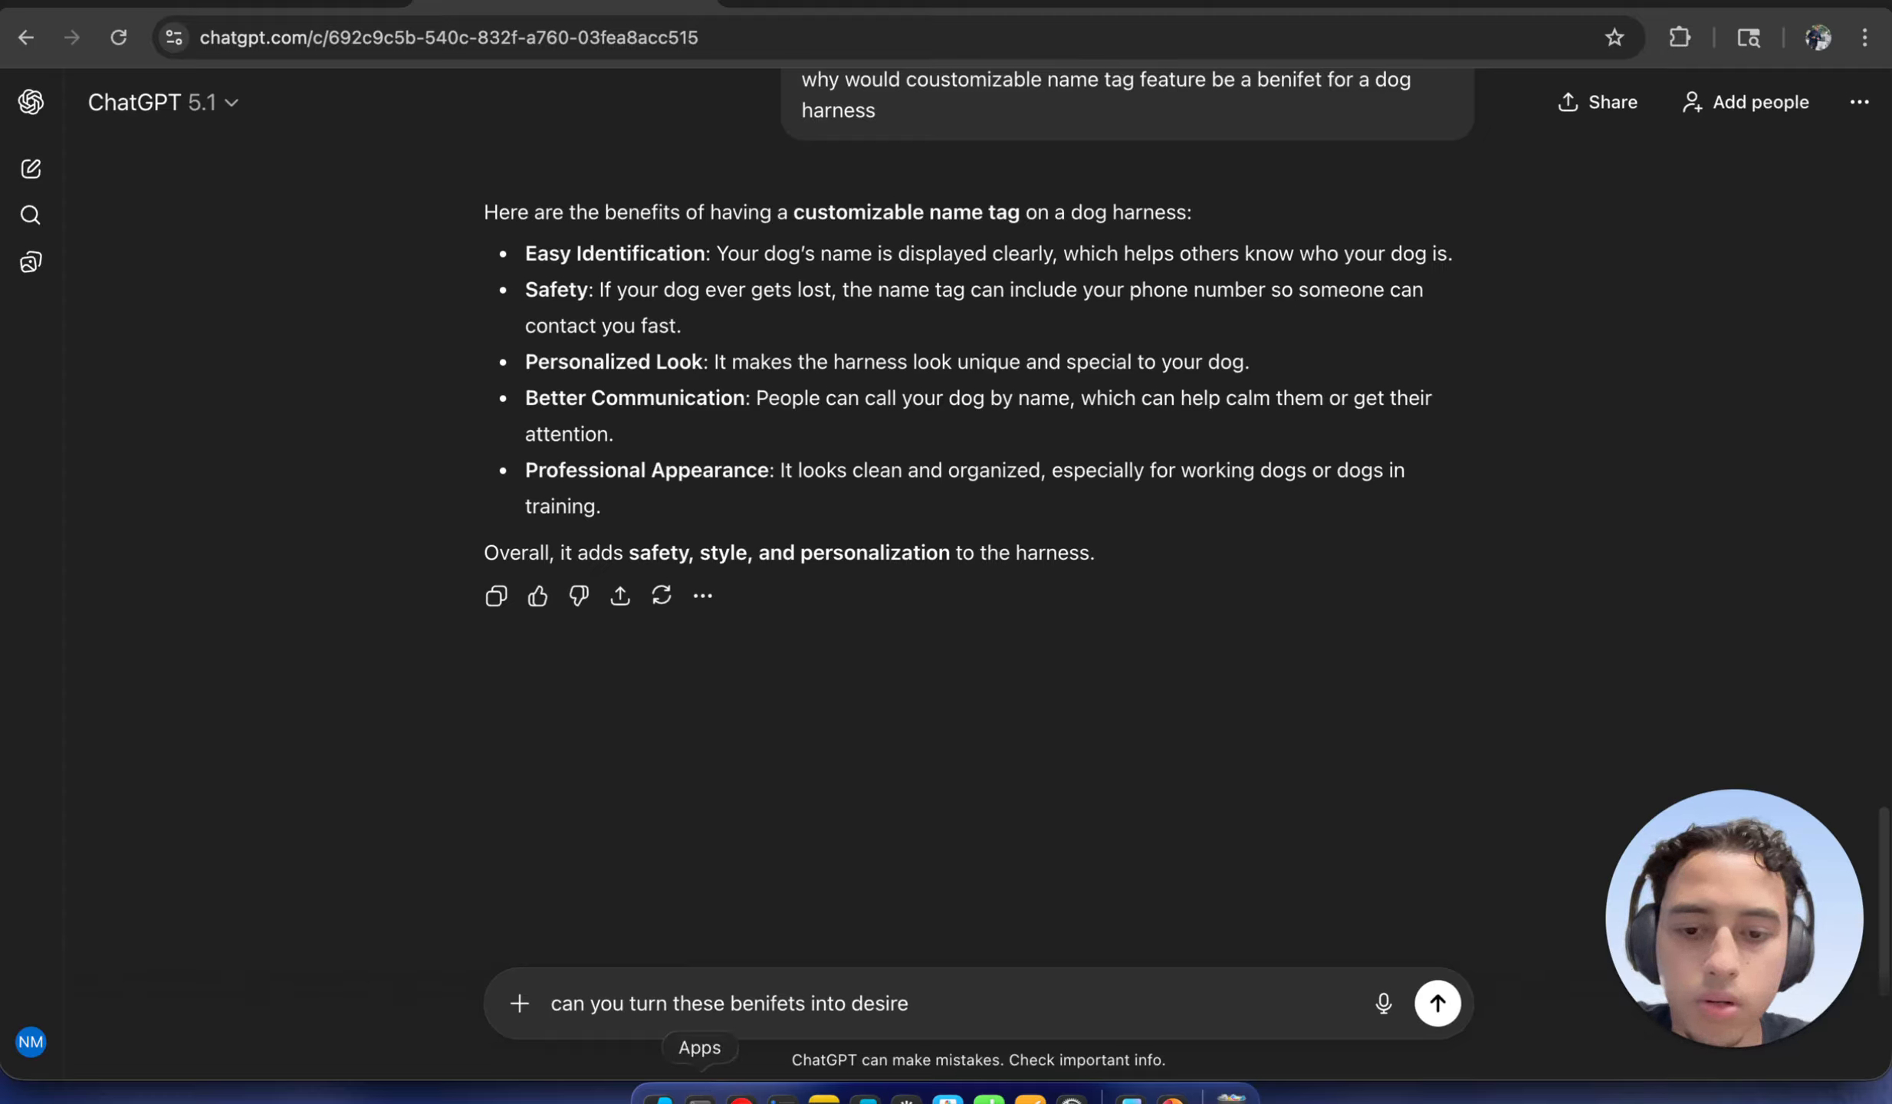
# Switch to the Word worksheet and copy the four numbered feature-and-benefit items under Step 4
pyautogui.click(1130, 1096)
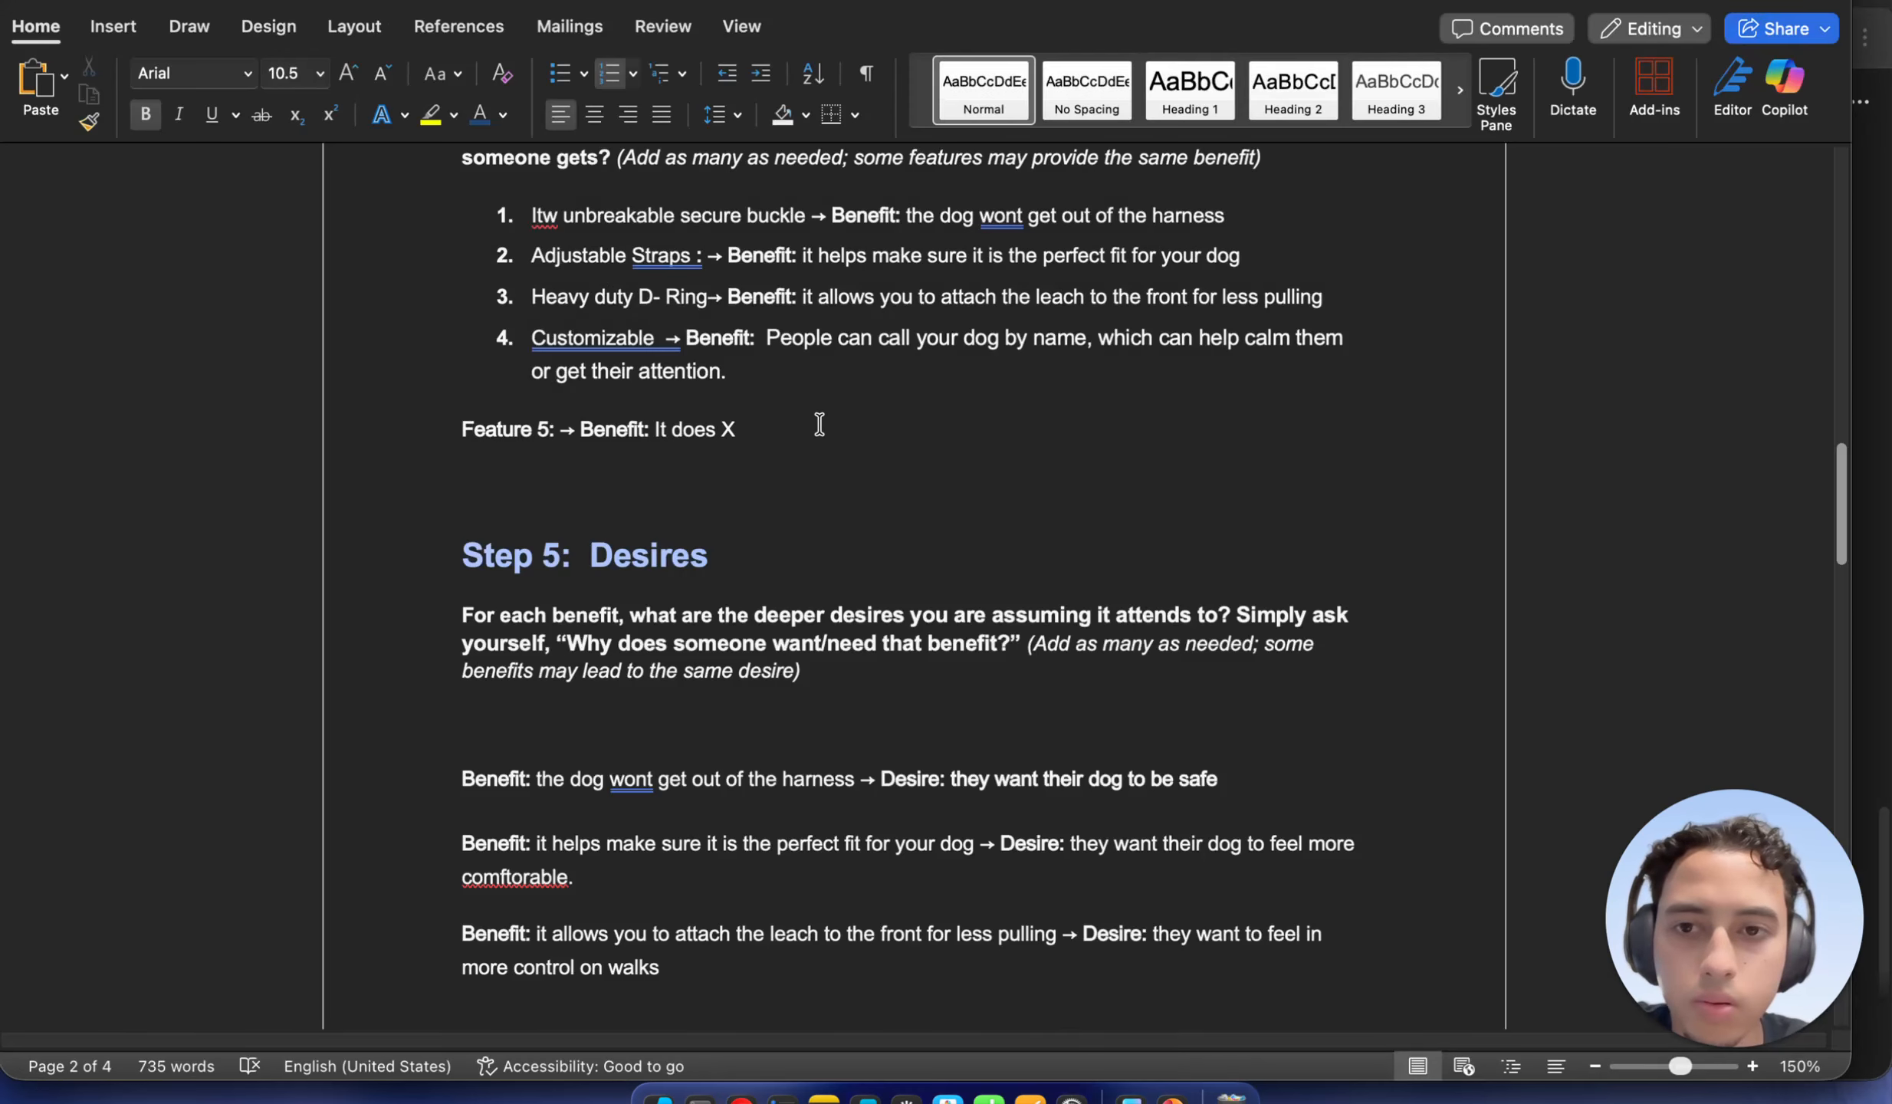
pyautogui.scroll(1, 820, 426)
pyautogui.moveTo(795, 441); pyautogui.dragTo(536, 263)
pyautogui.rightClick(546, 285)
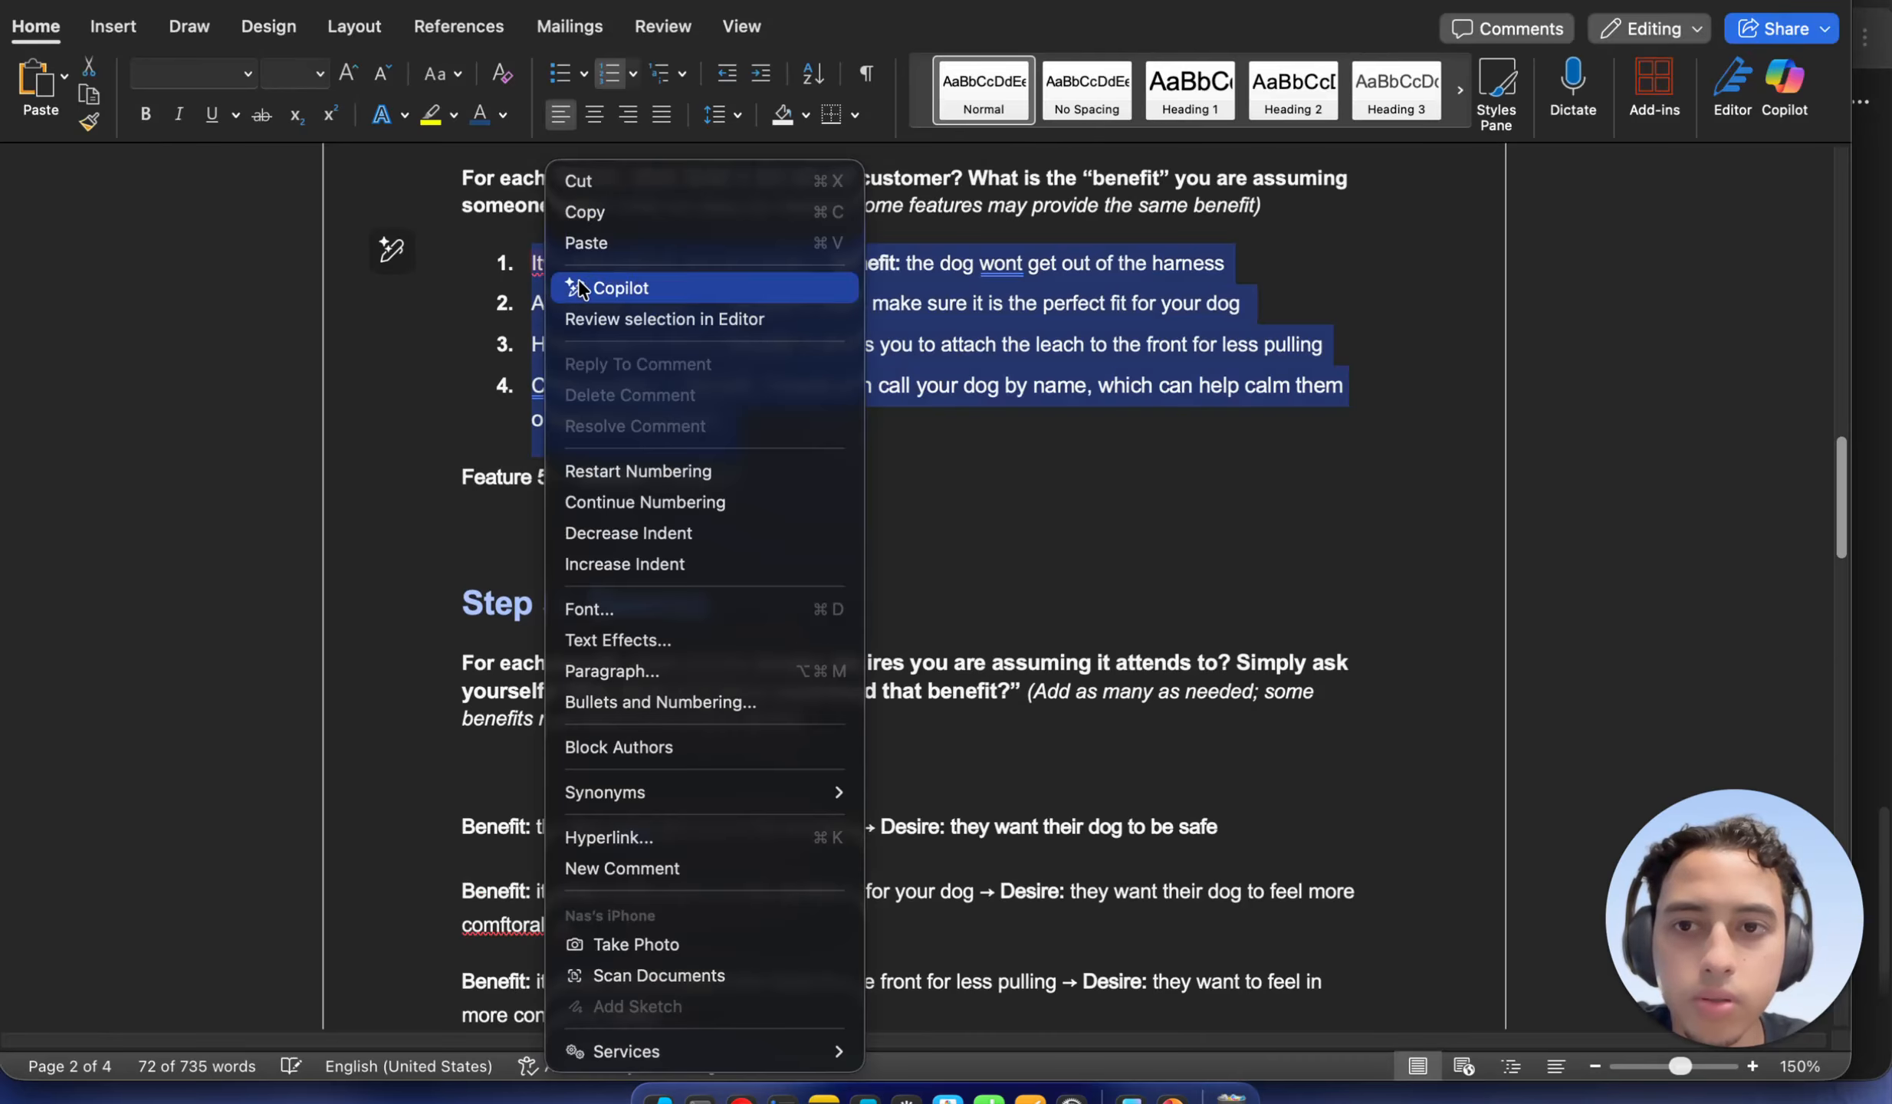
pyautogui.click(617, 214)
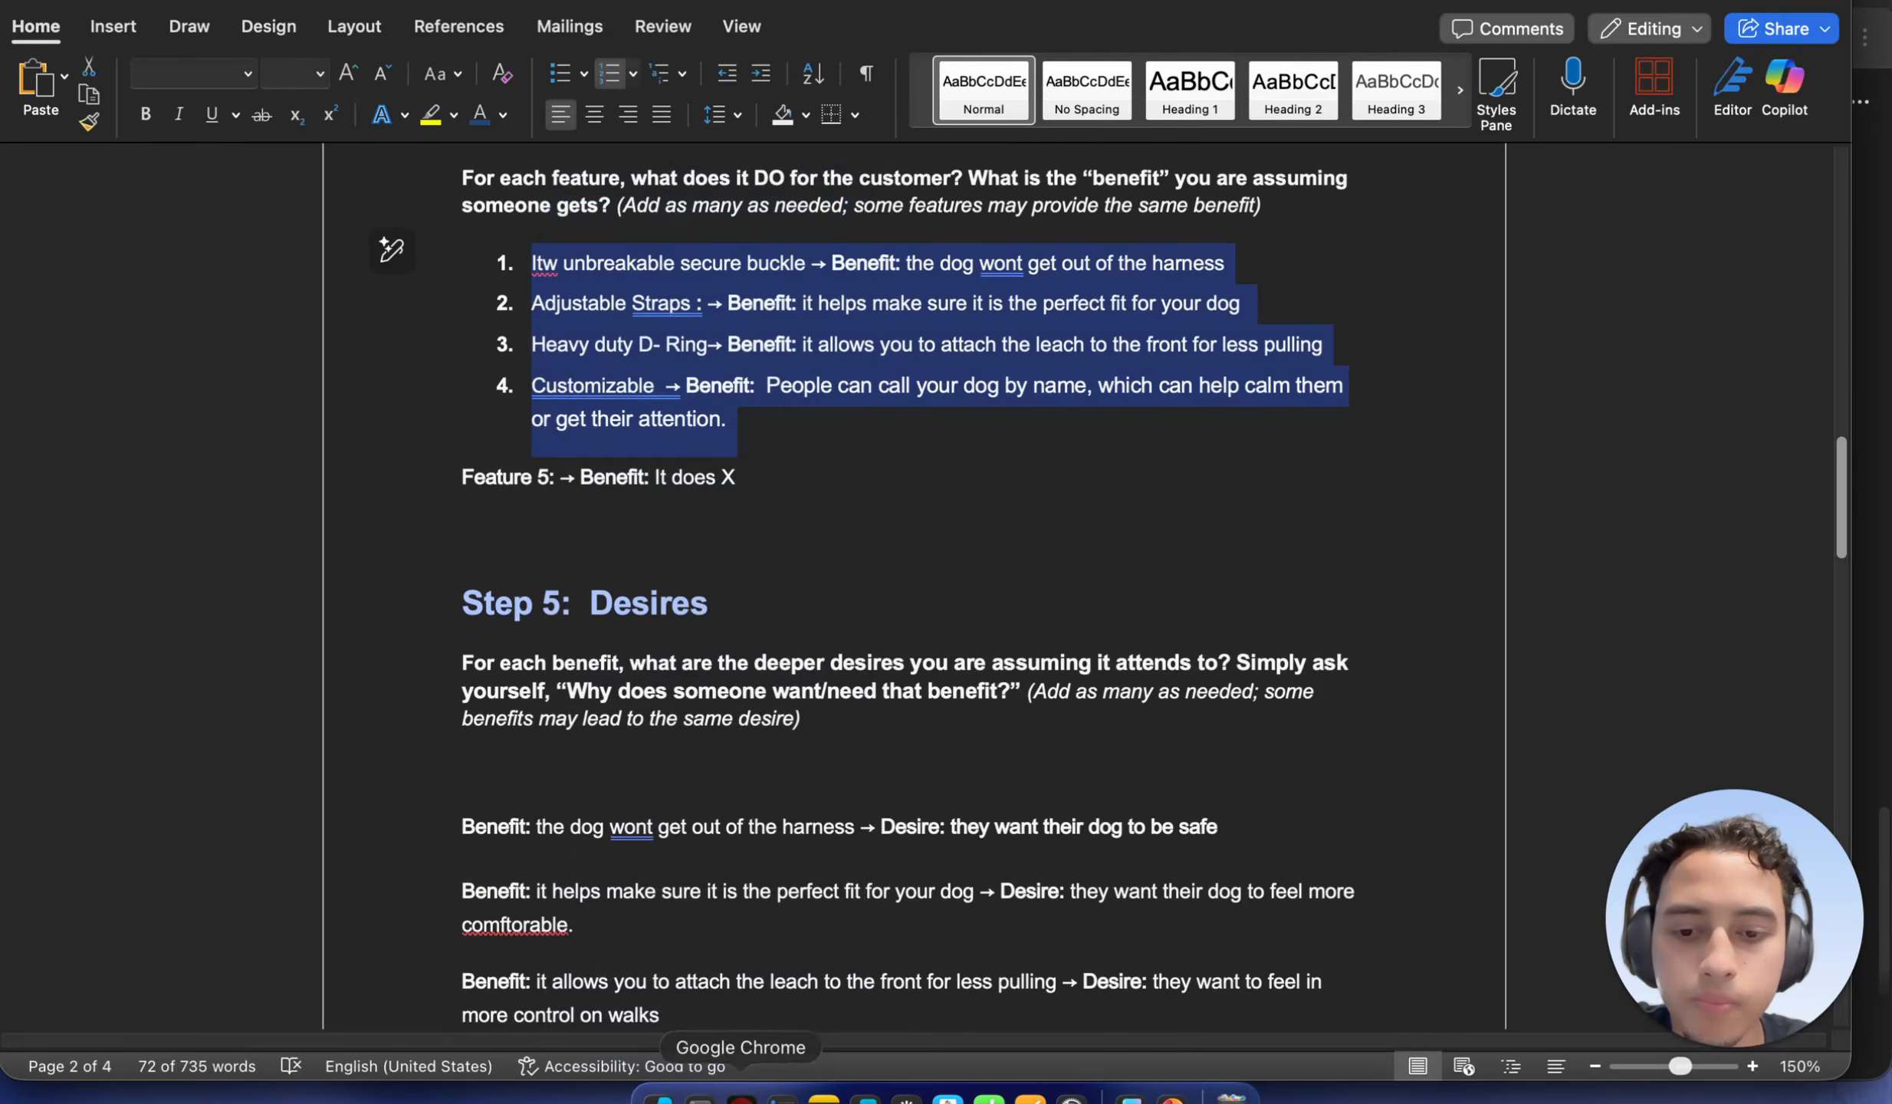
# Paste the copied benefits on a new line beneath the ChatGPT prompt, send it, and review the desires in the reply
pyautogui.click(699, 1096)
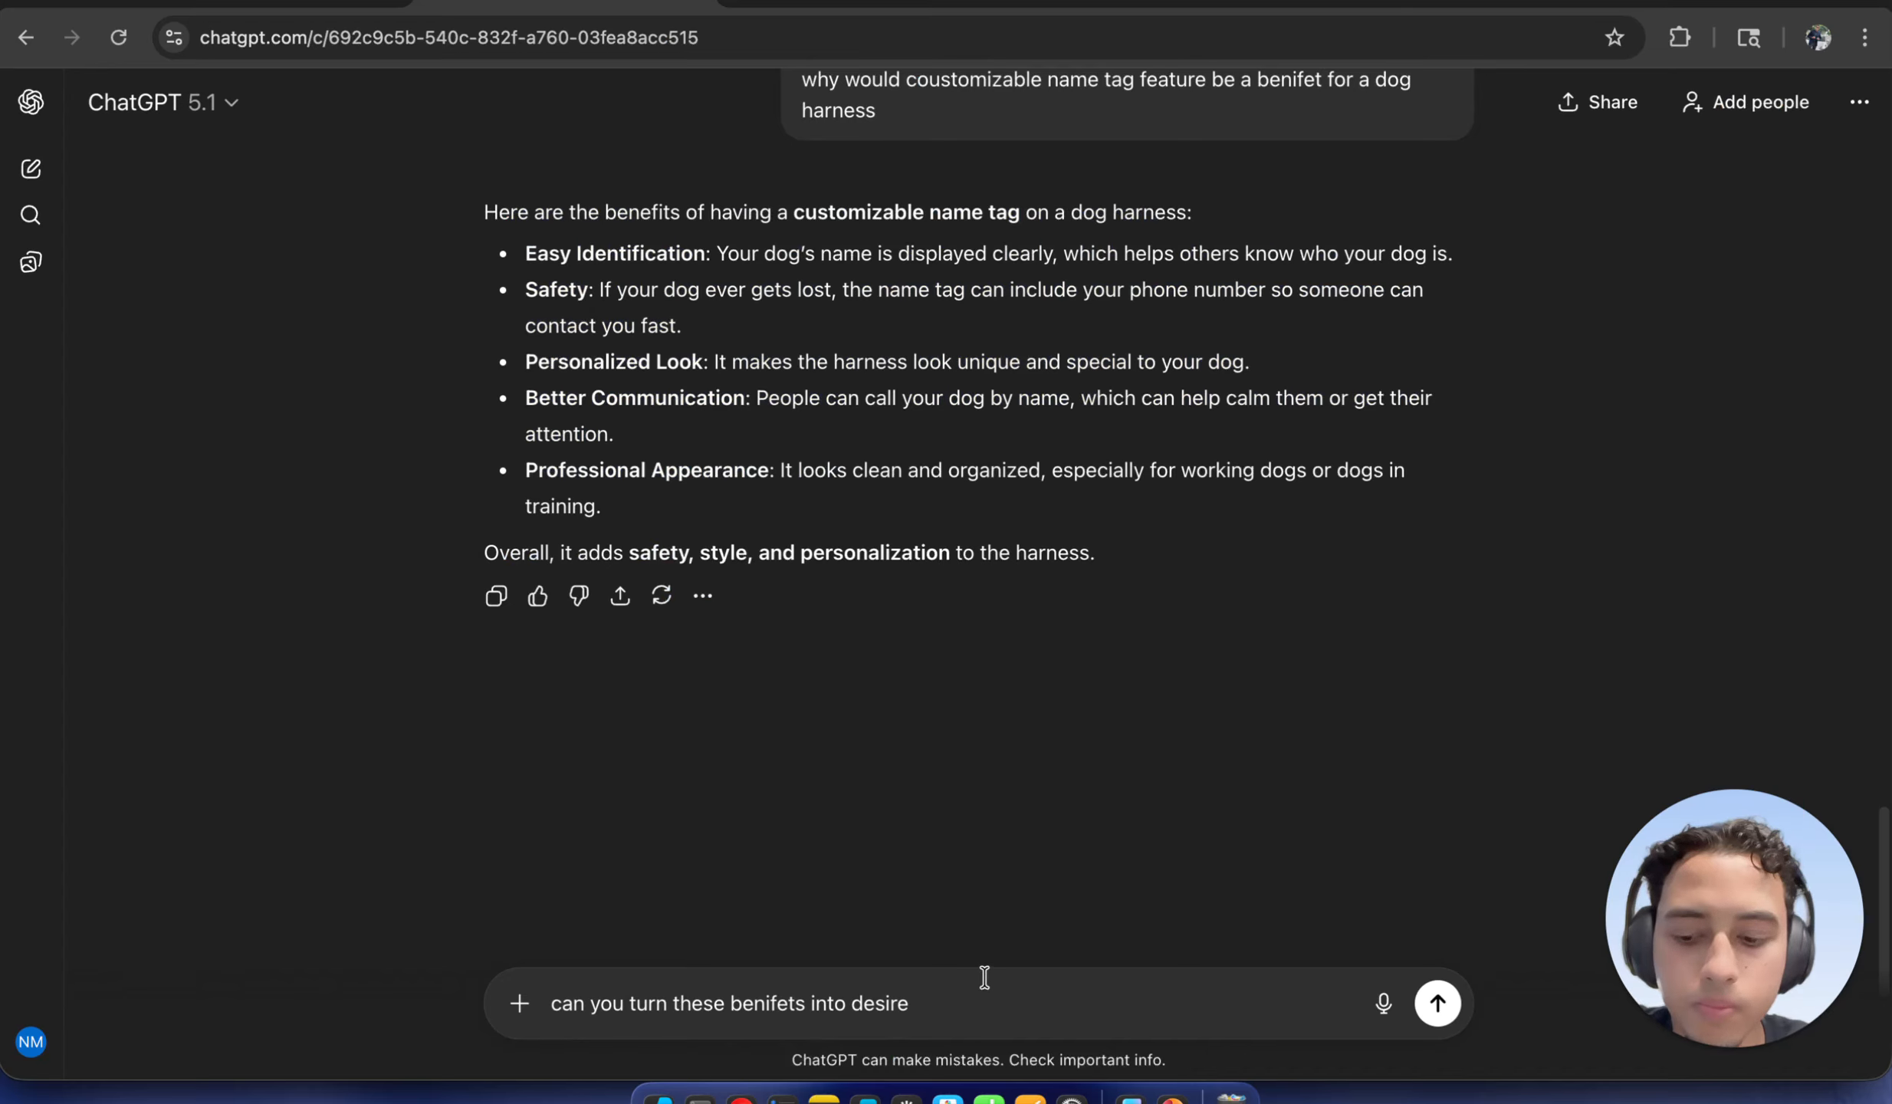
pyautogui.hotkey('shift', 'Return')
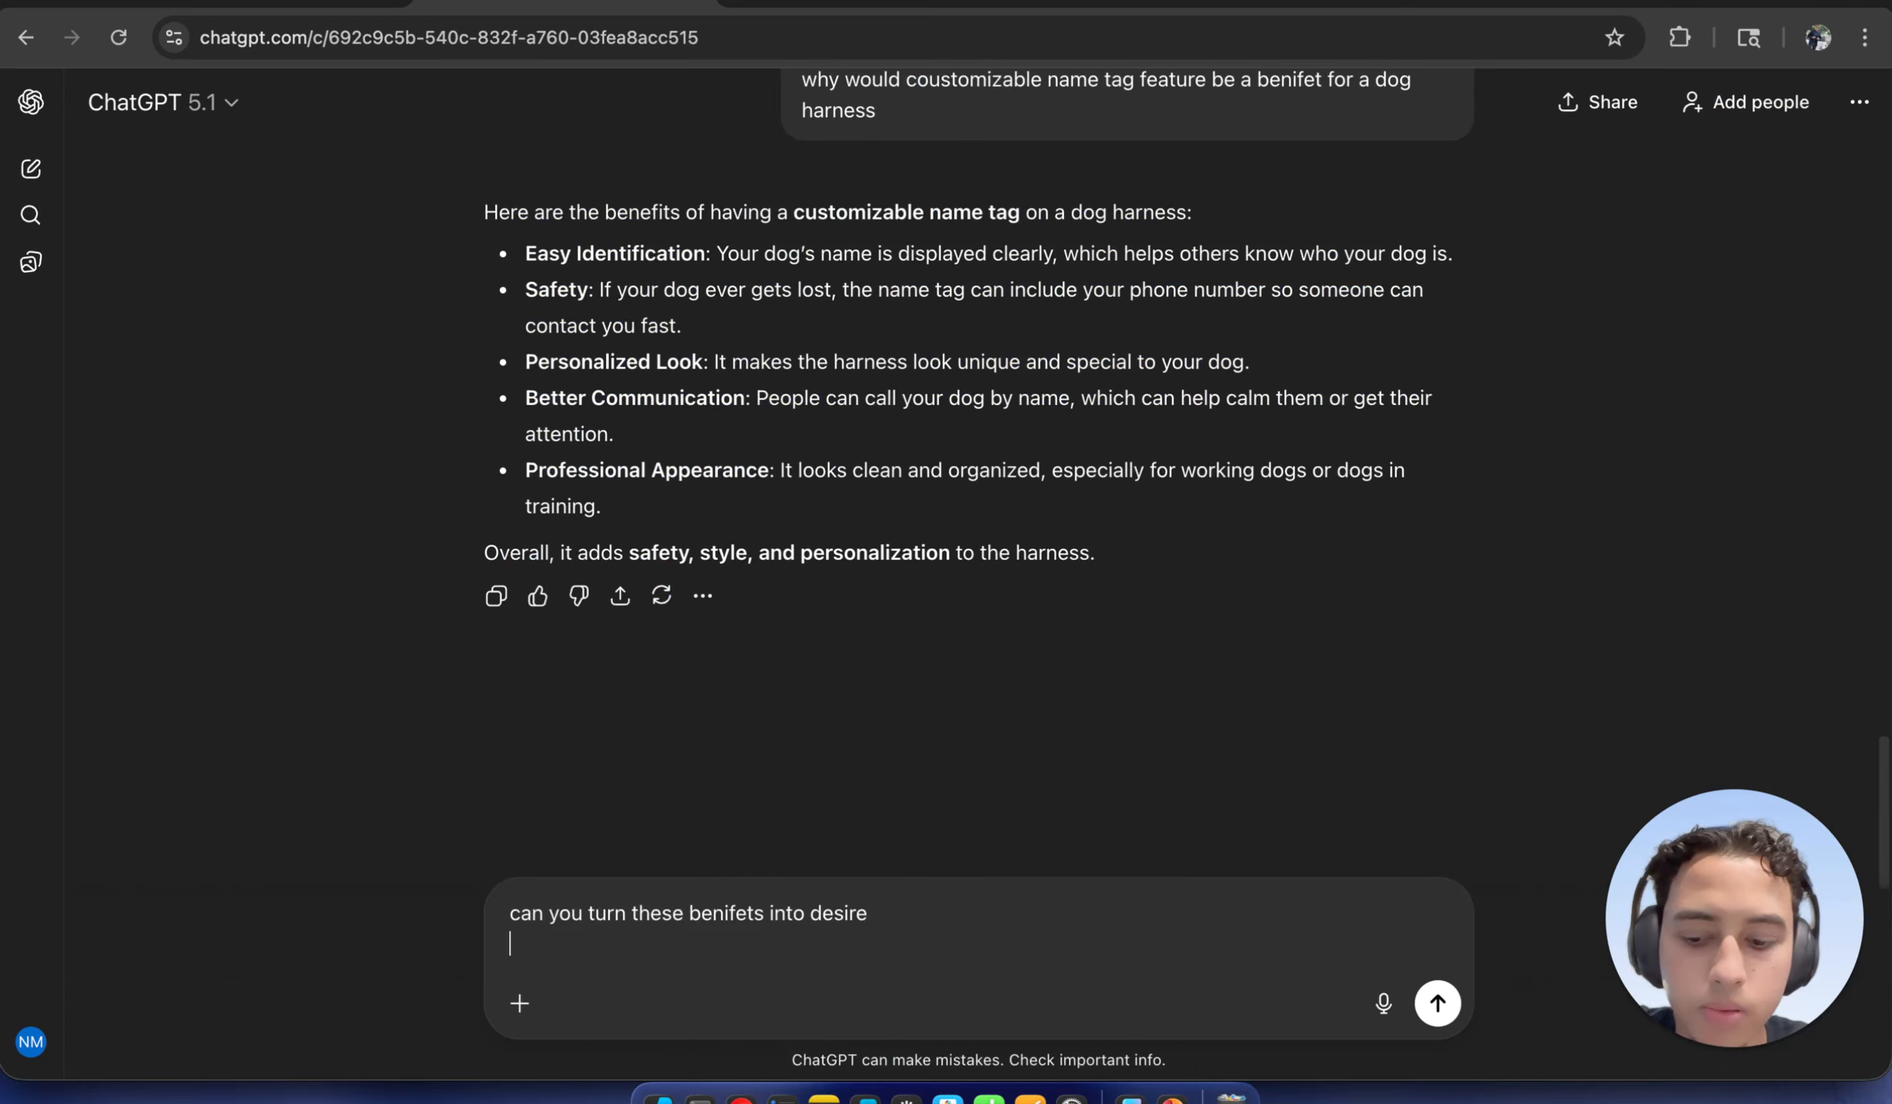
pyautogui.rightClick(767, 945)
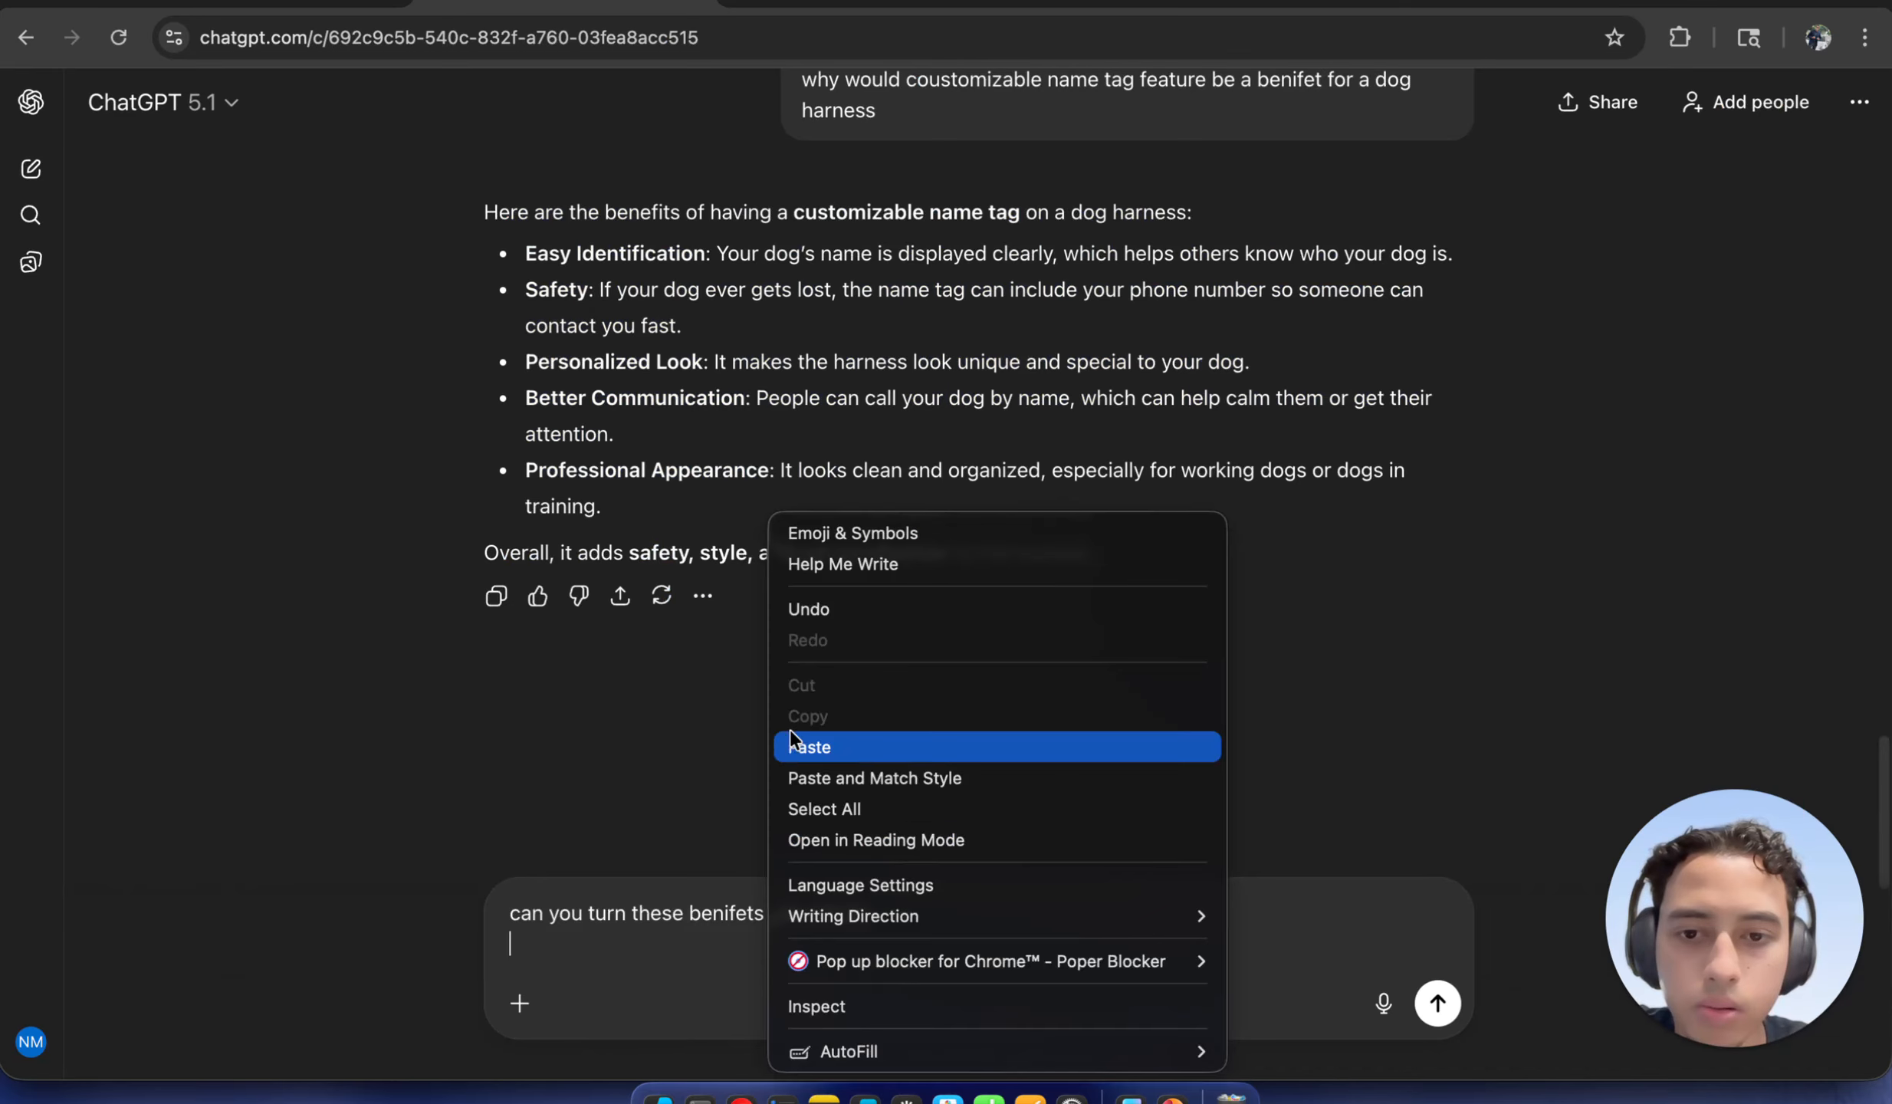
pyautogui.click(808, 747)
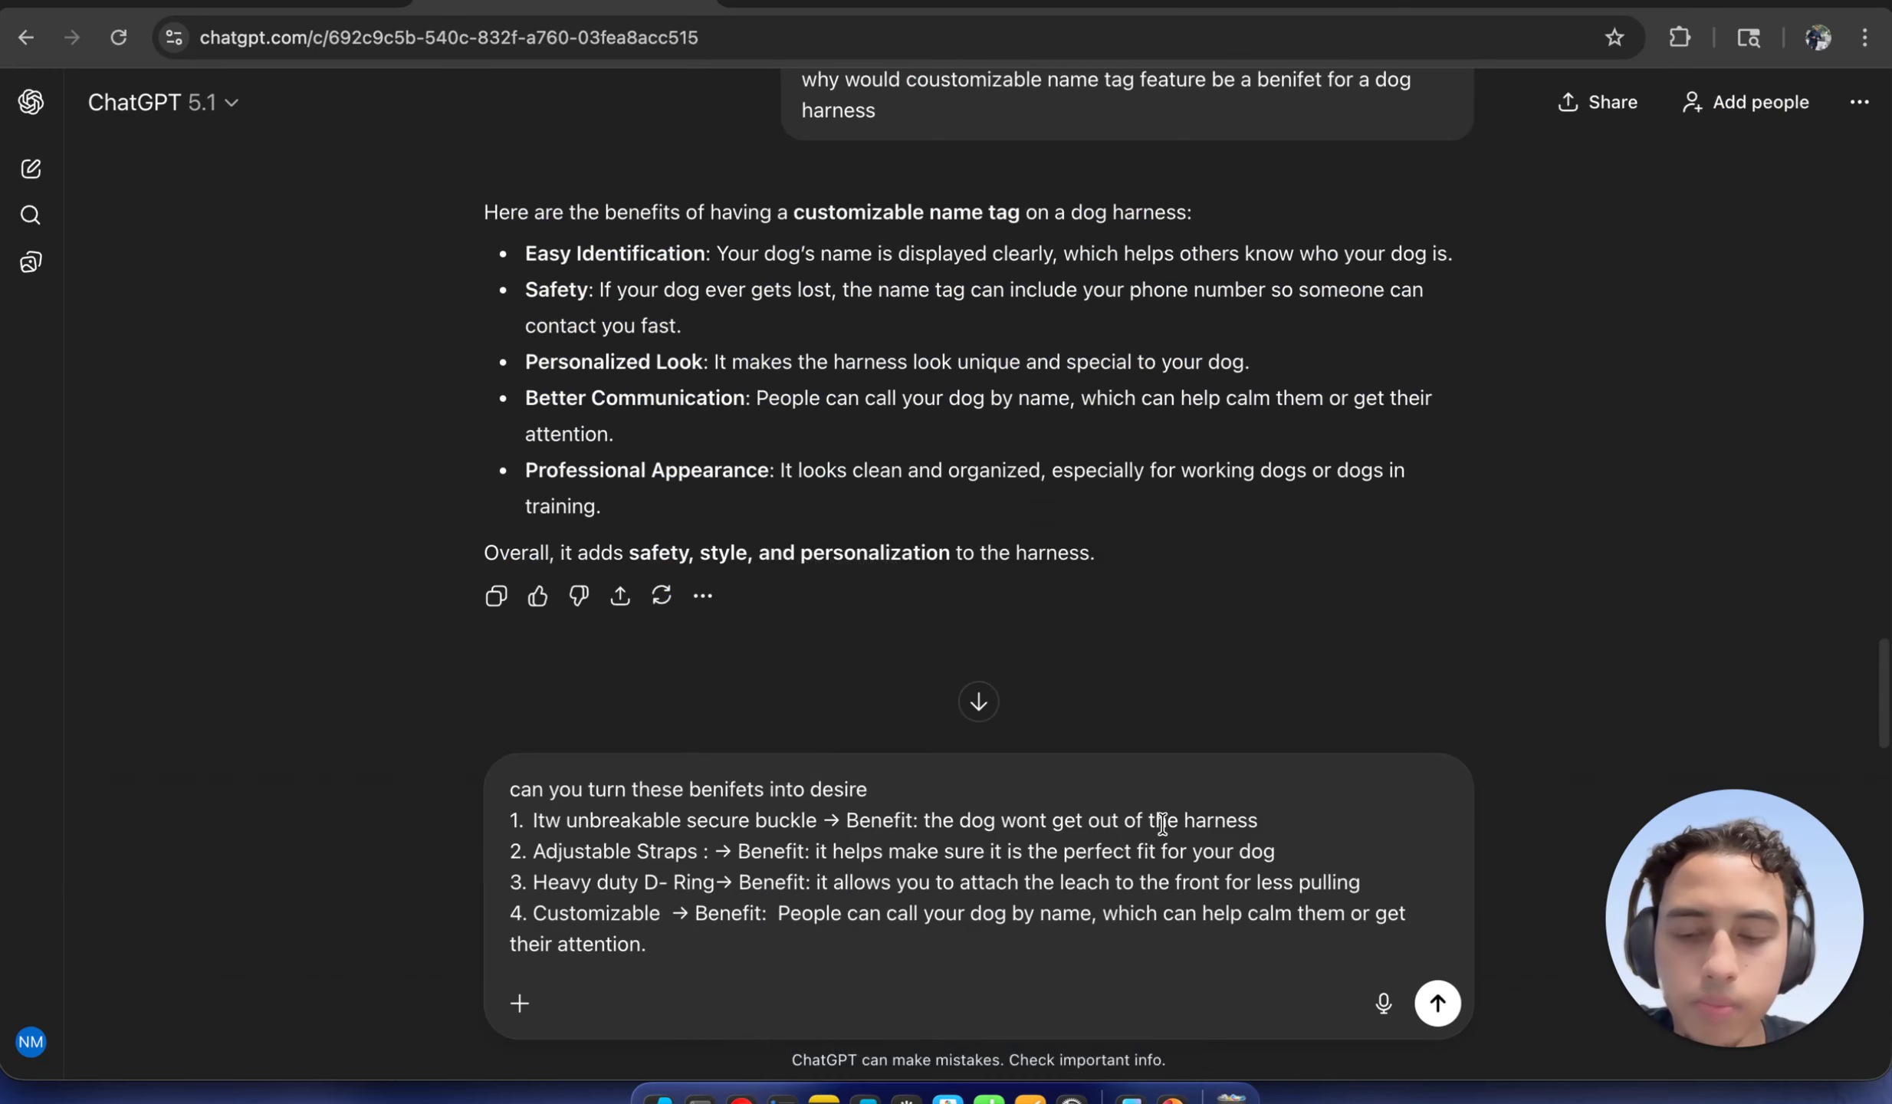
pyautogui.click(1439, 1003)
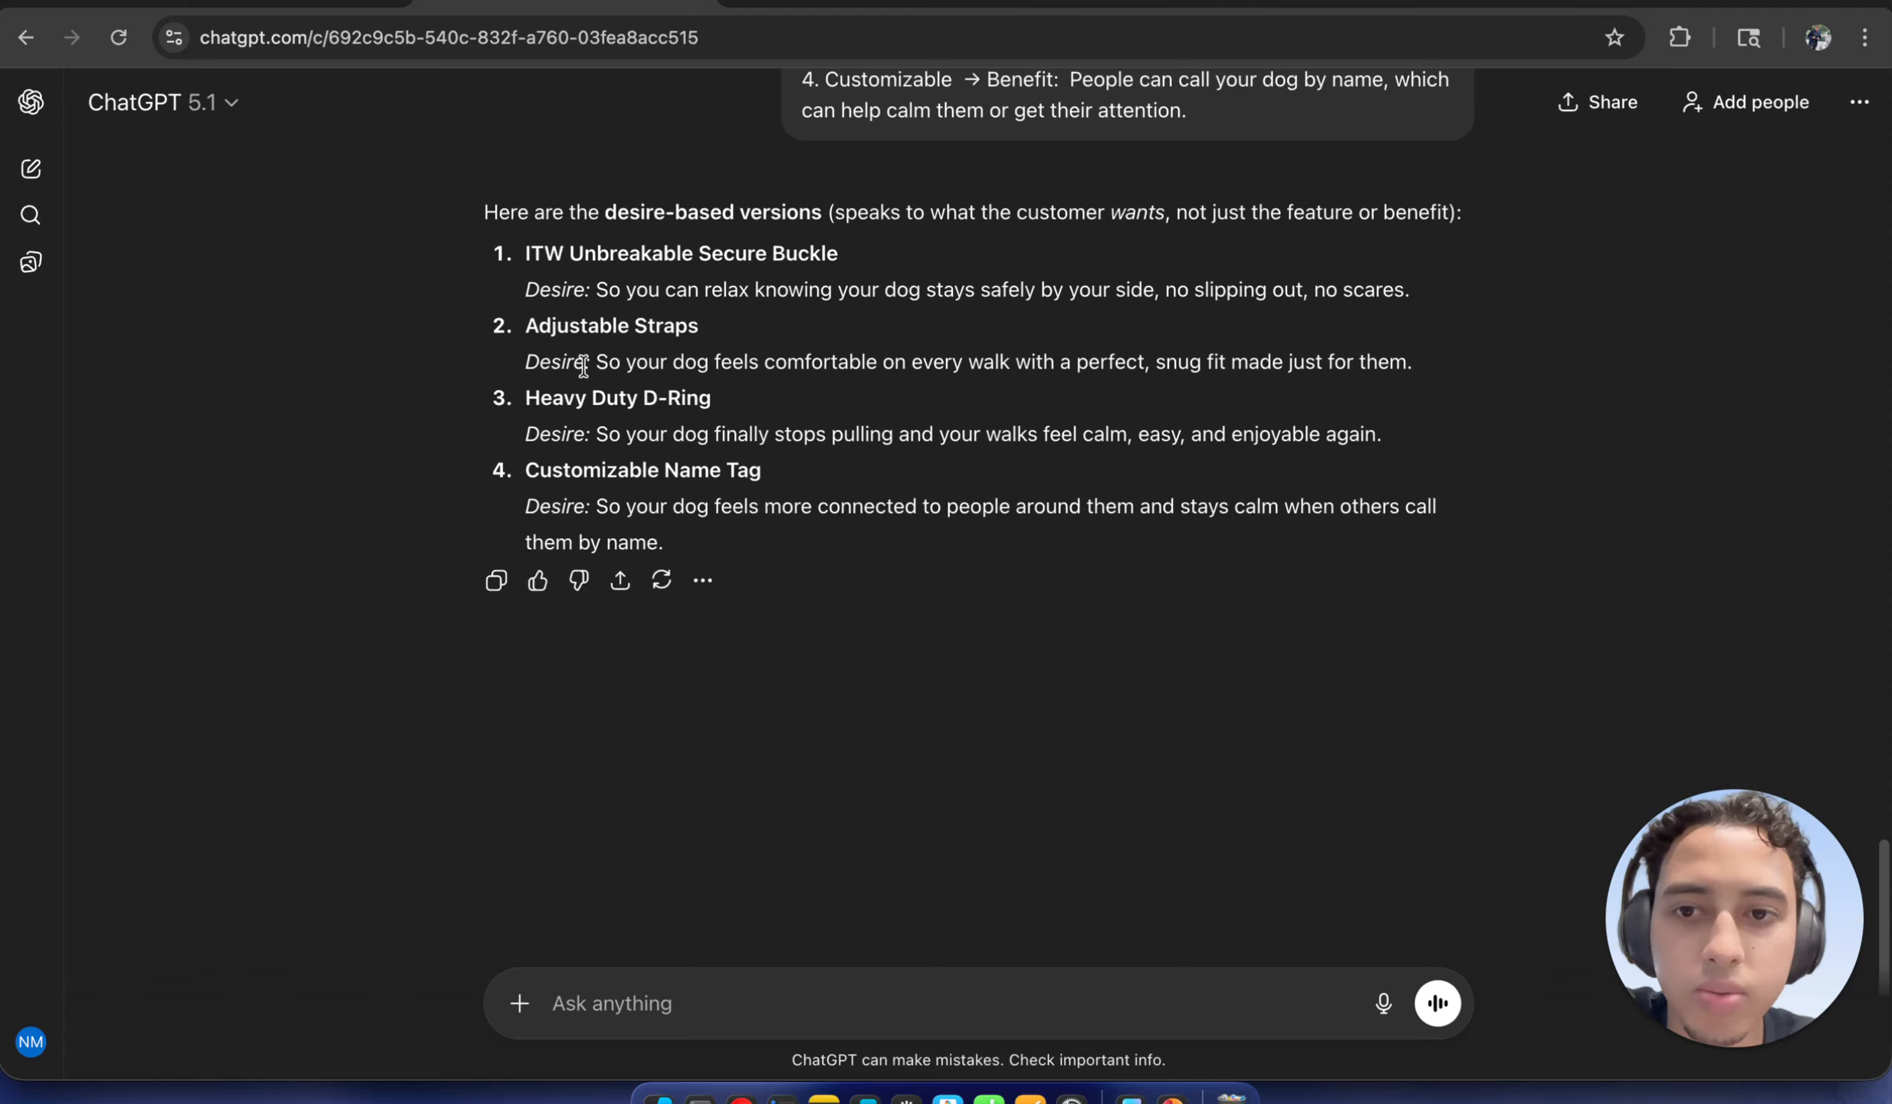
pyautogui.moveTo(596, 366); pyautogui.dragTo(805, 365)
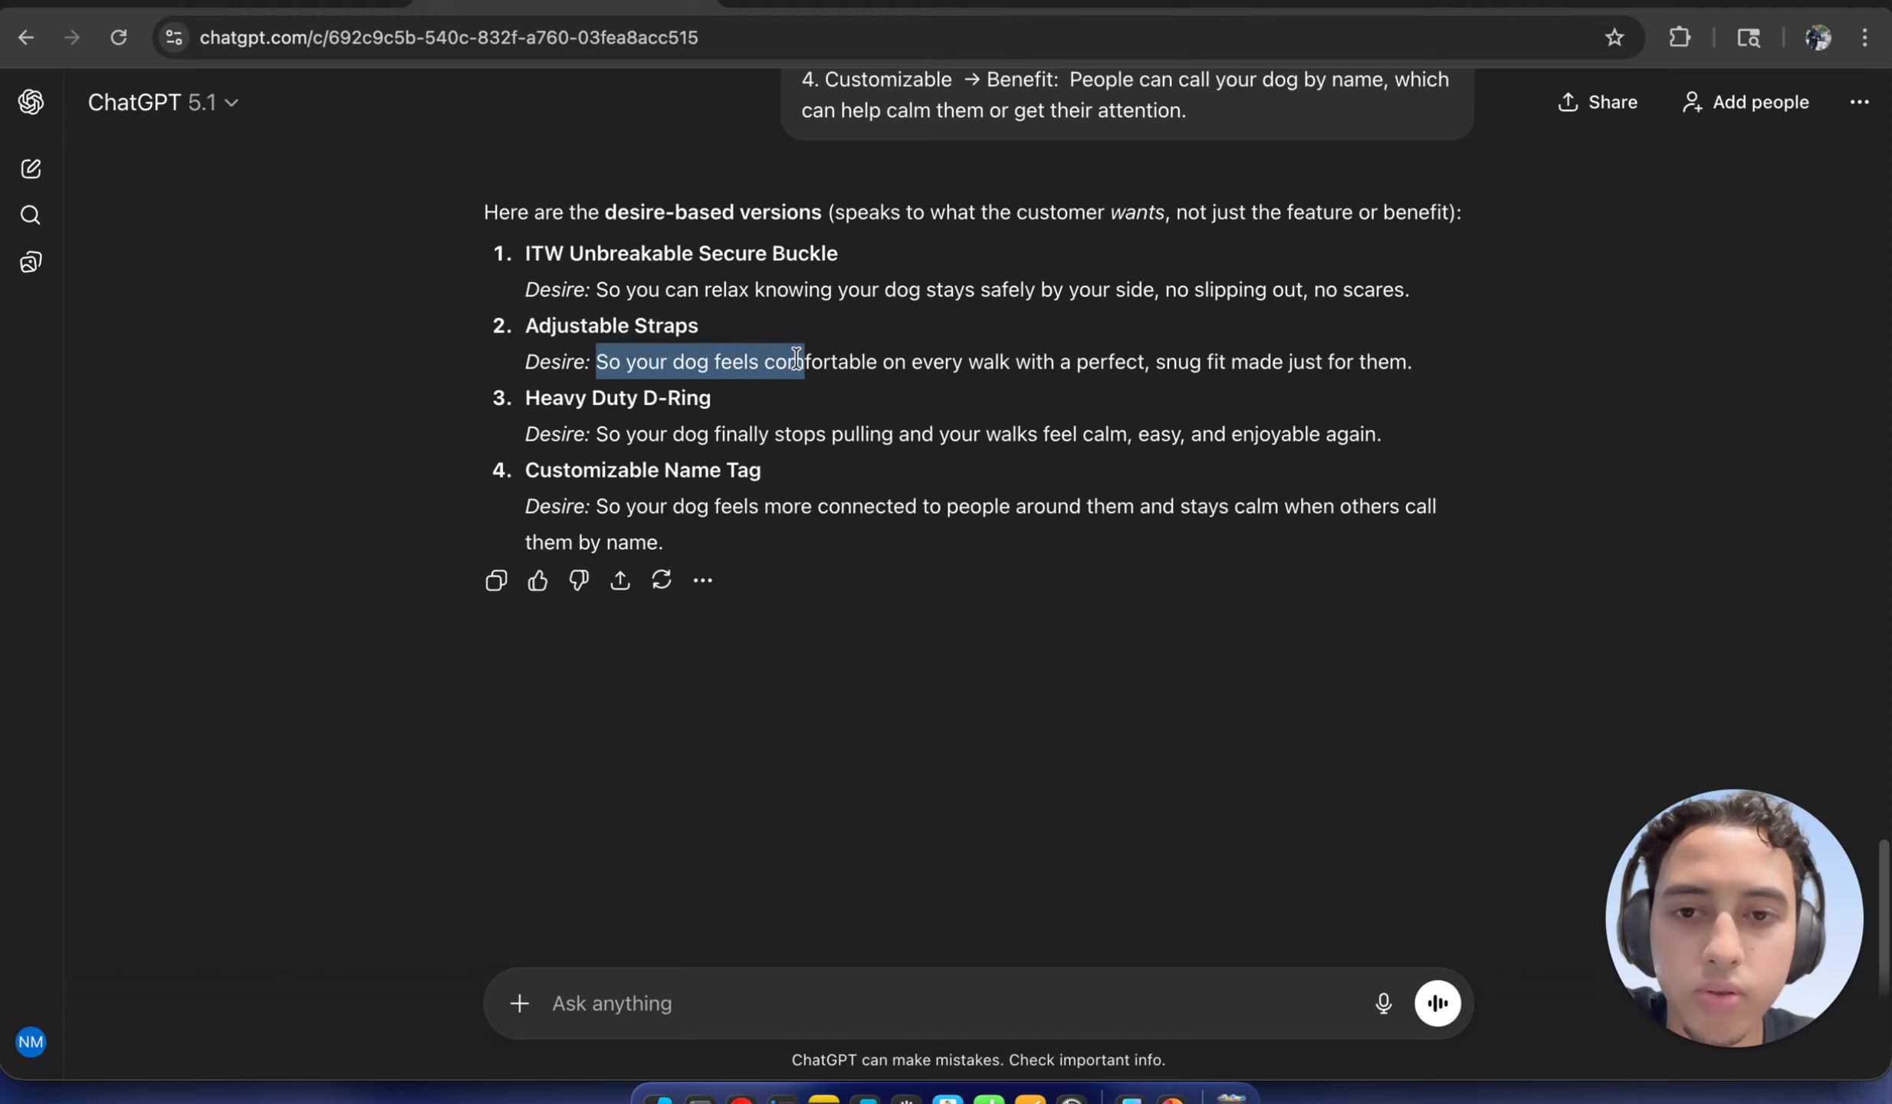
pyautogui.click(773, 406)
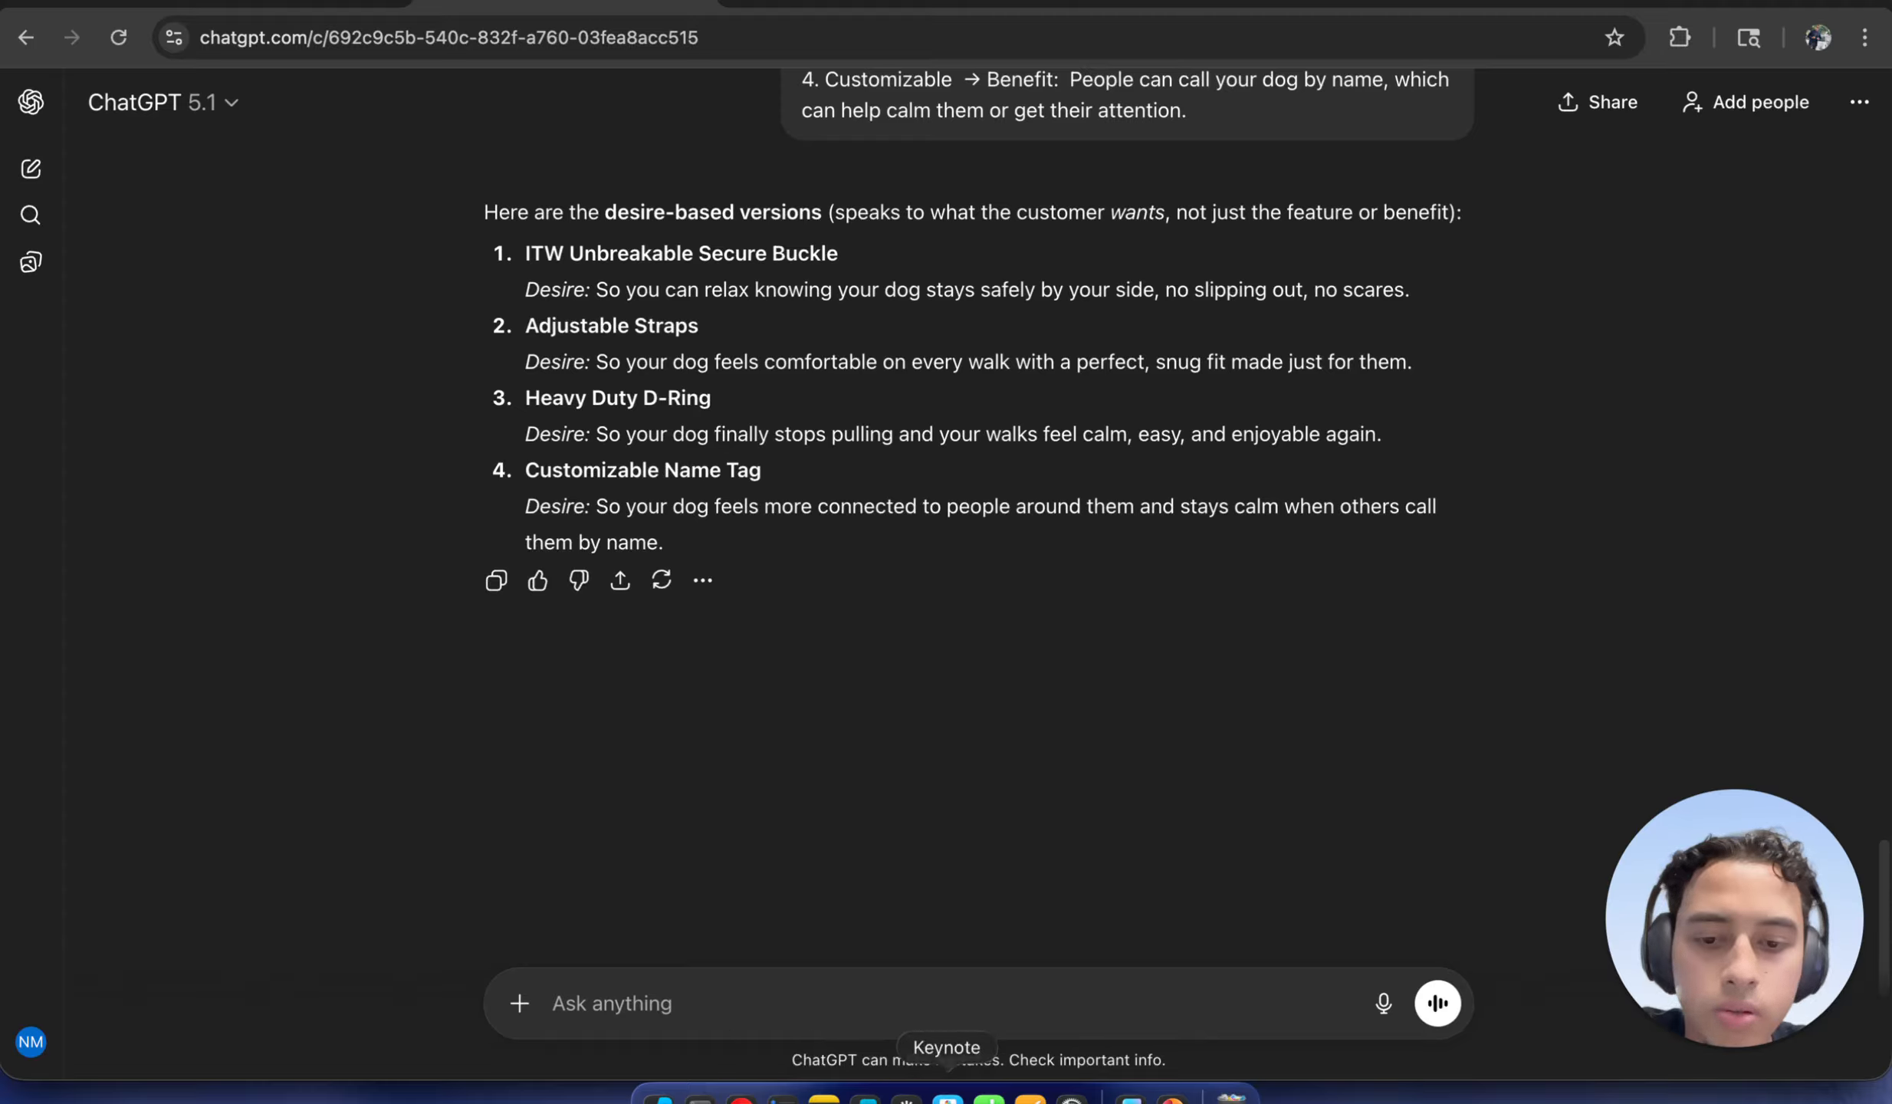
# Return to the Word worksheet and read the Step 6: New Mechanisms (USPs) instructions and guiding questions
pyautogui.click(1131, 1096)
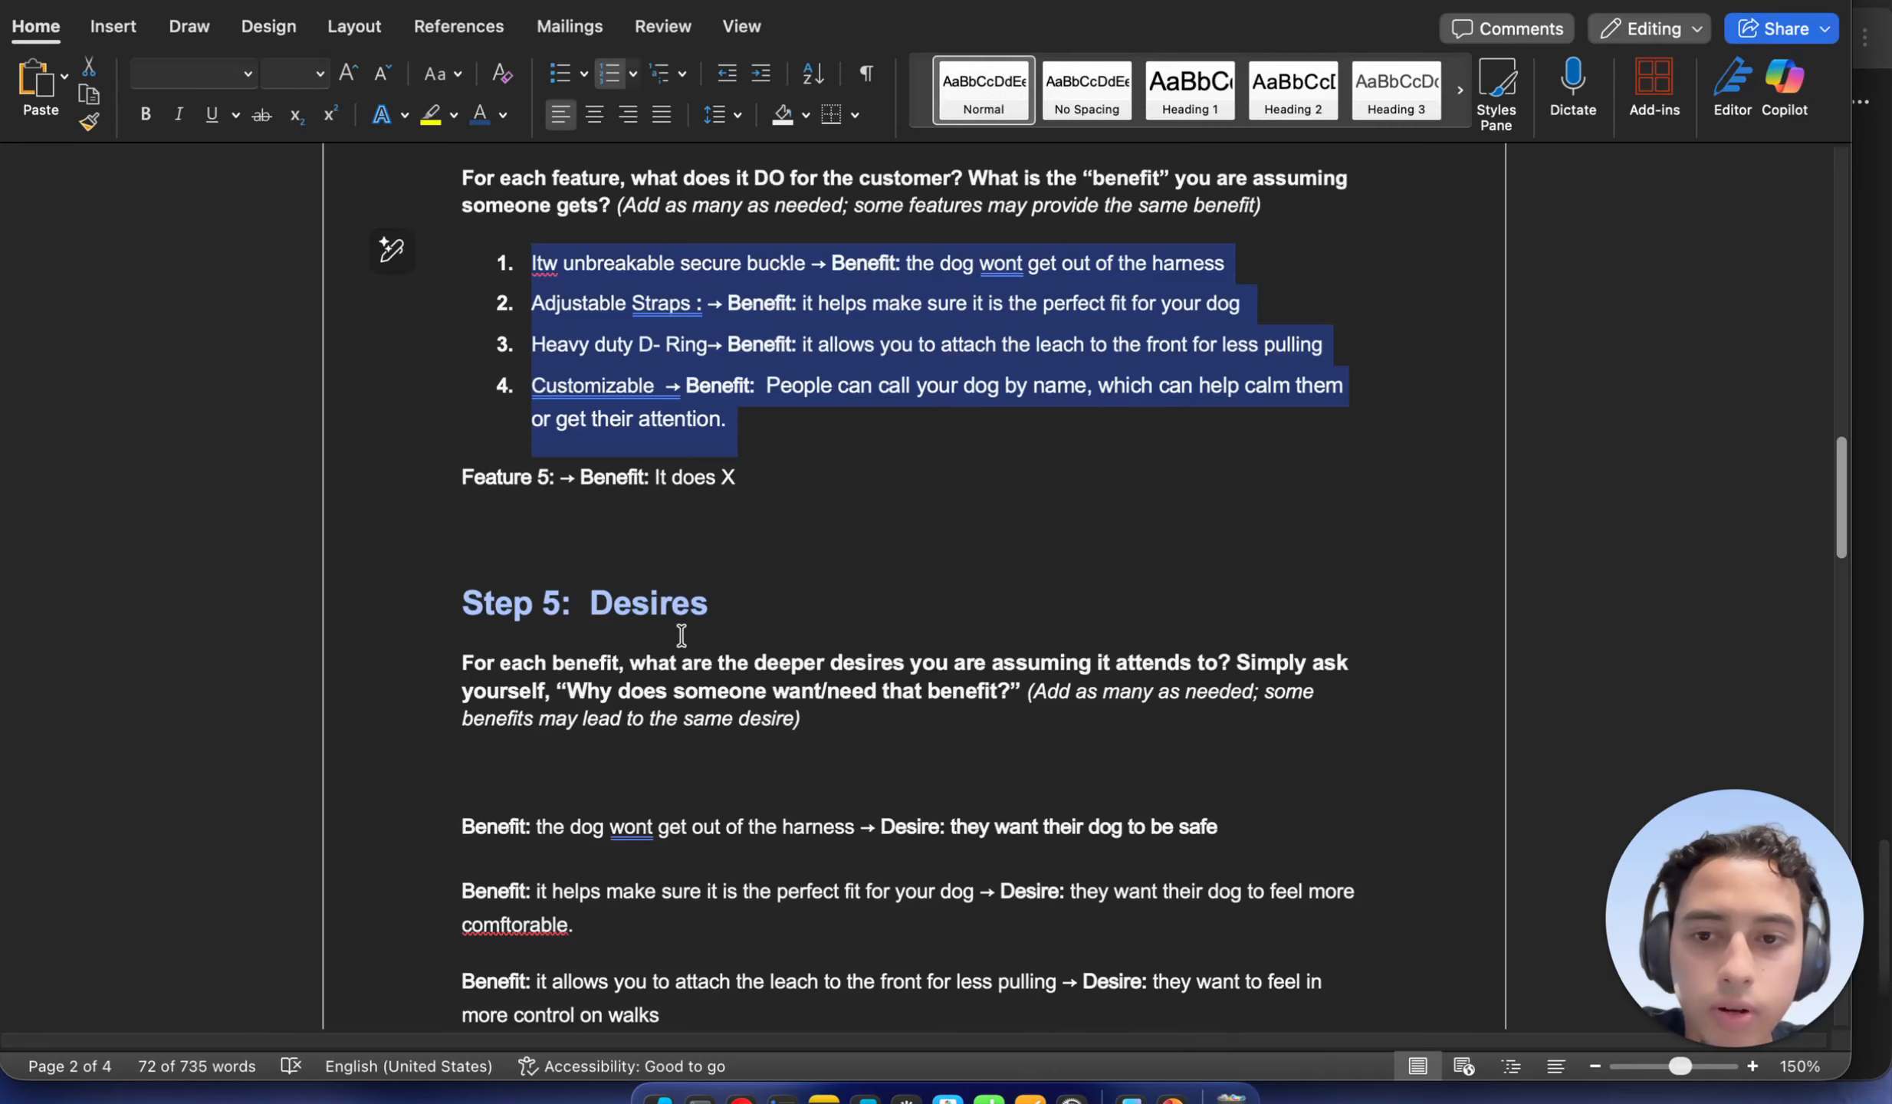
pyautogui.click(772, 658)
pyautogui.scroll(-10, 772, 658)
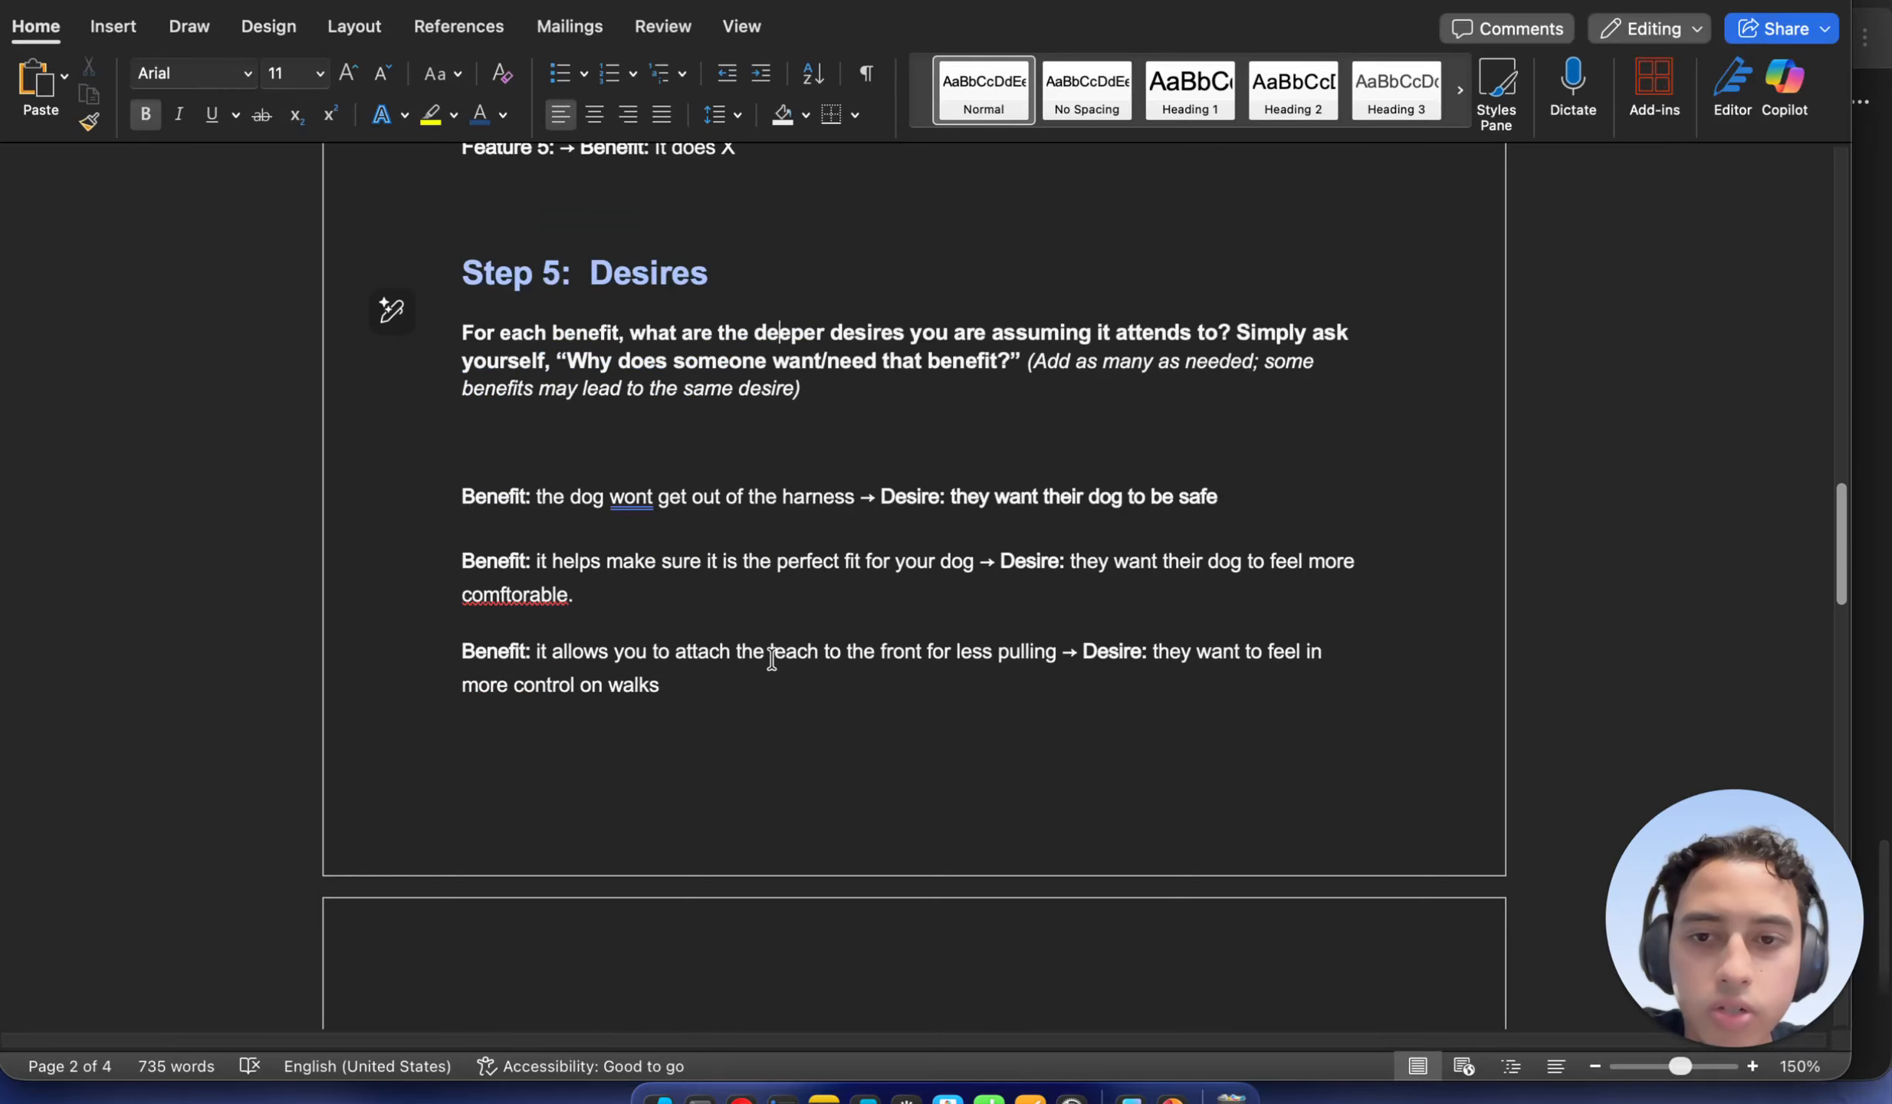
pyautogui.scroll(-9, 771, 631)
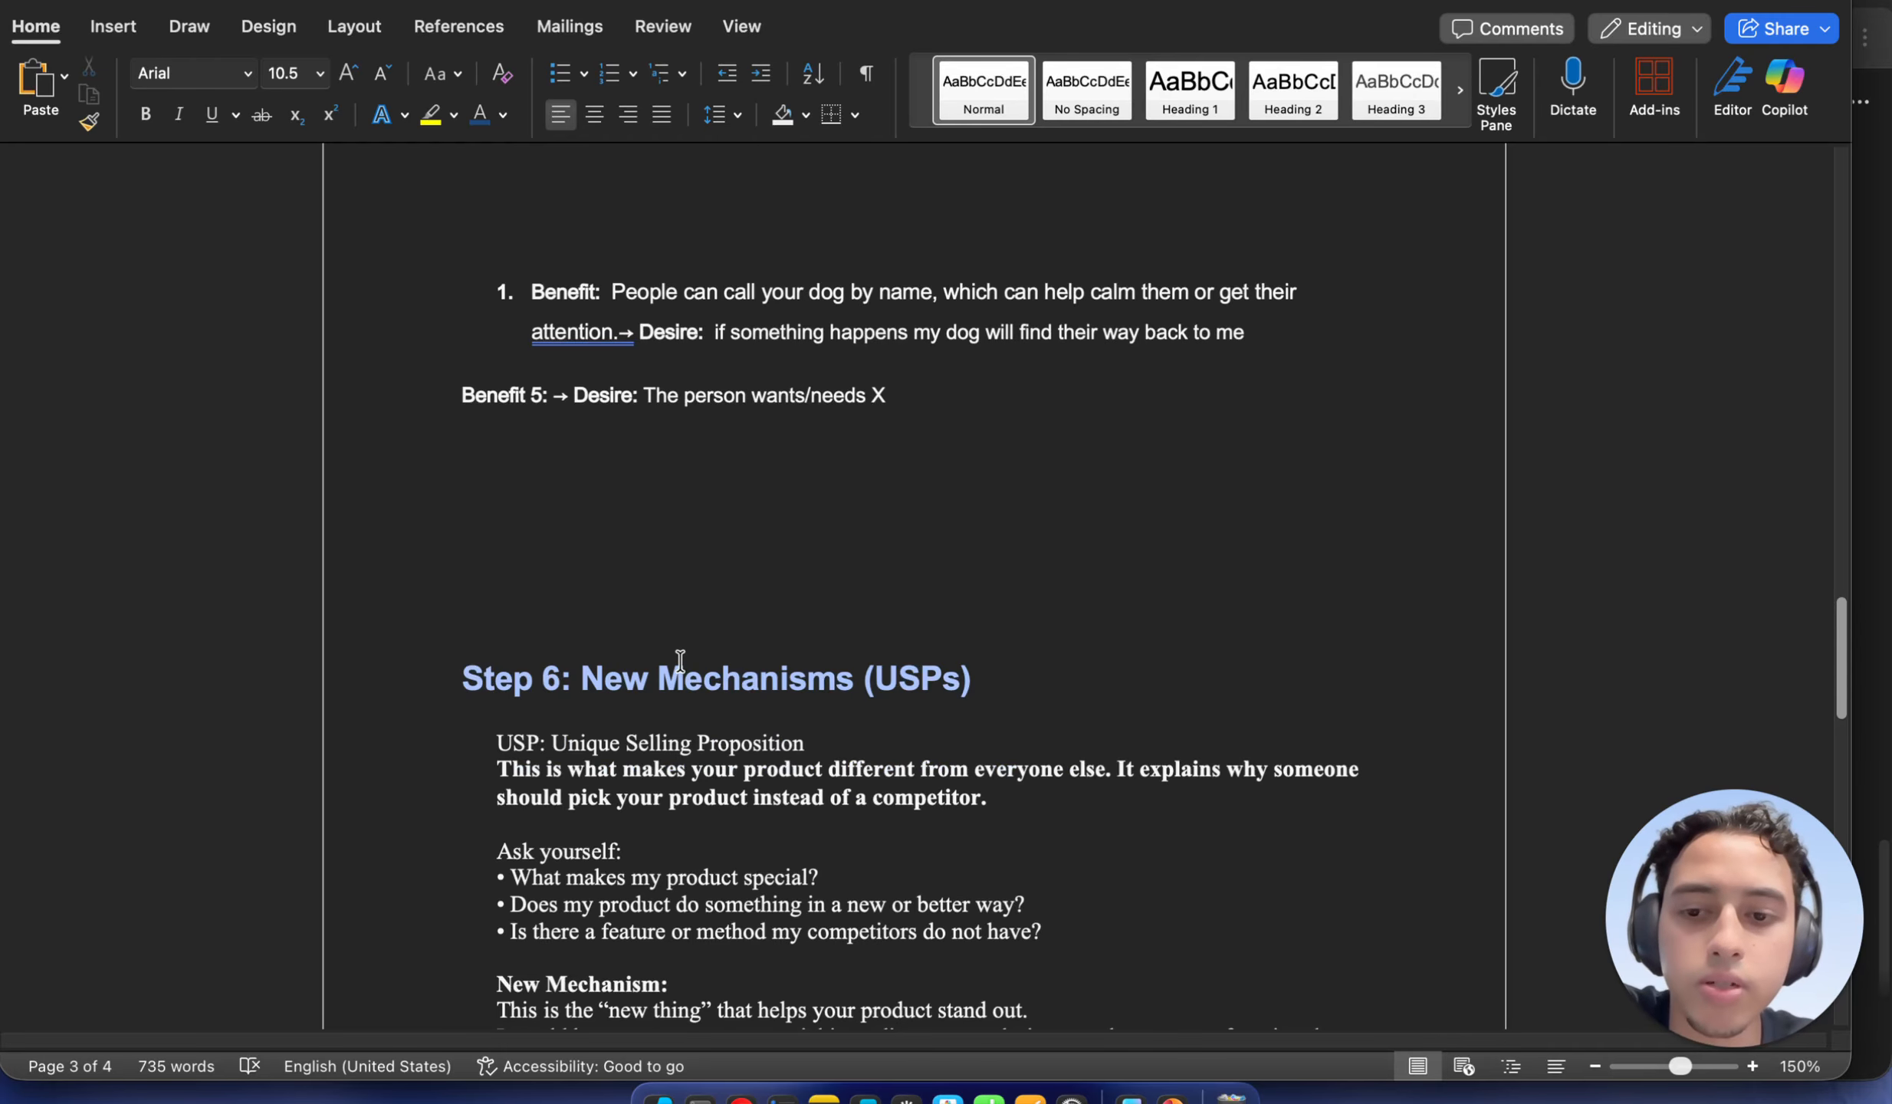
pyautogui.scroll(-2, 680, 661)
pyautogui.scroll(-1, 679, 661)
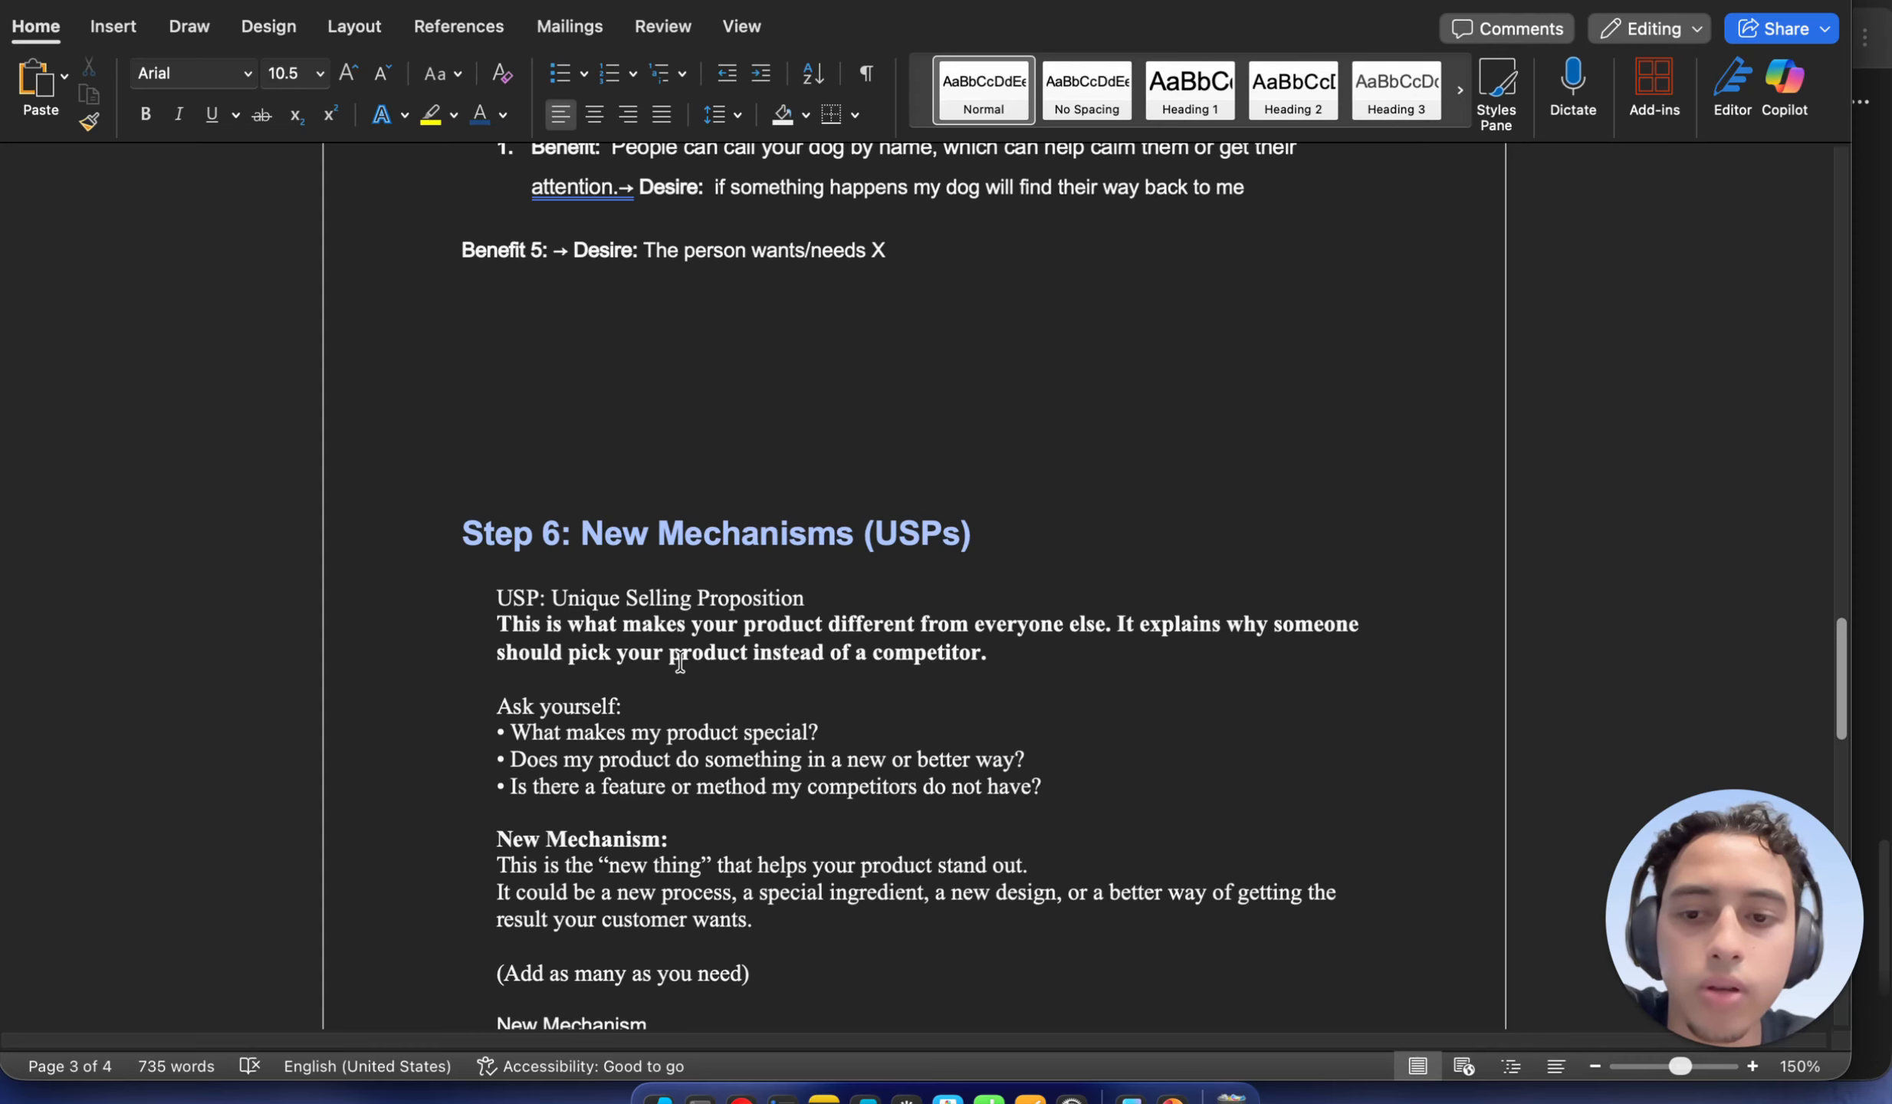
pyautogui.scroll(-1, 678, 659)
pyautogui.scroll(-3, 709, 646)
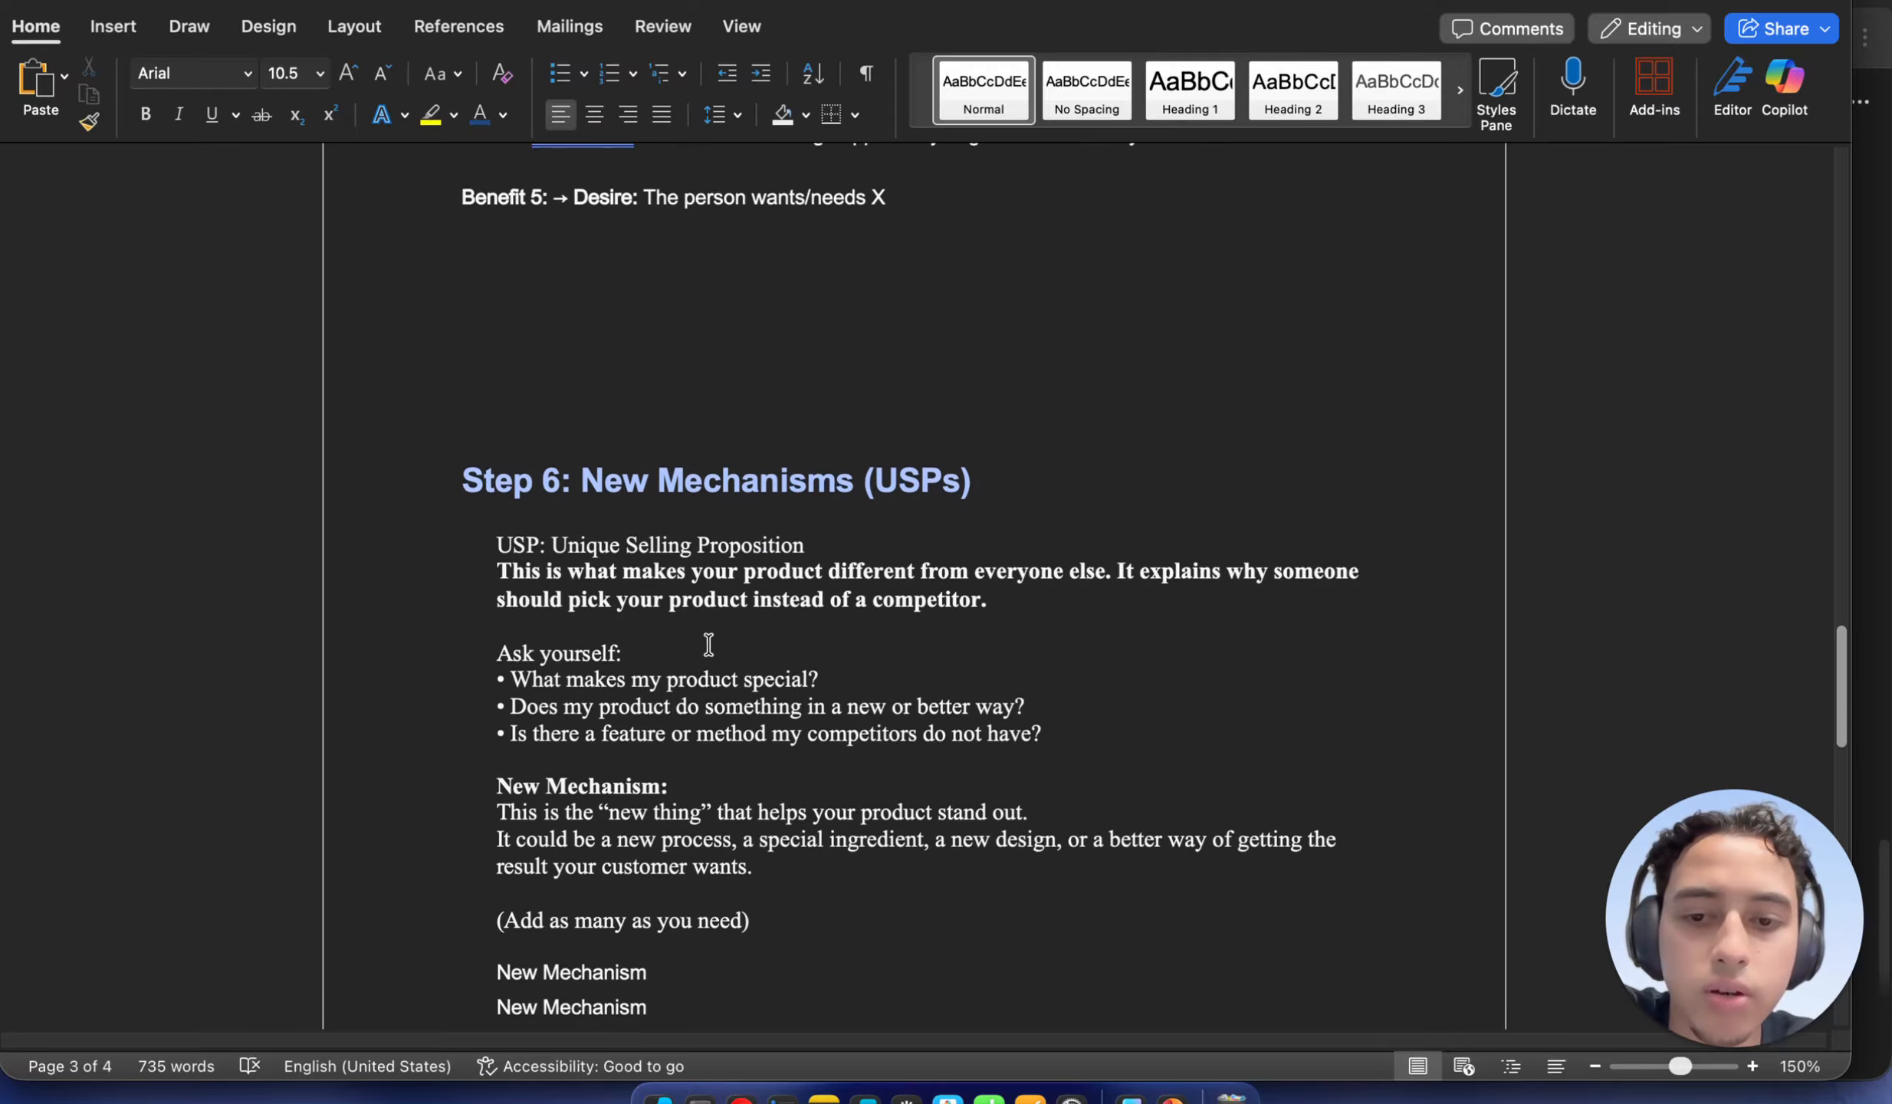
pyautogui.moveTo(511, 644); pyautogui.dragTo(817, 644)
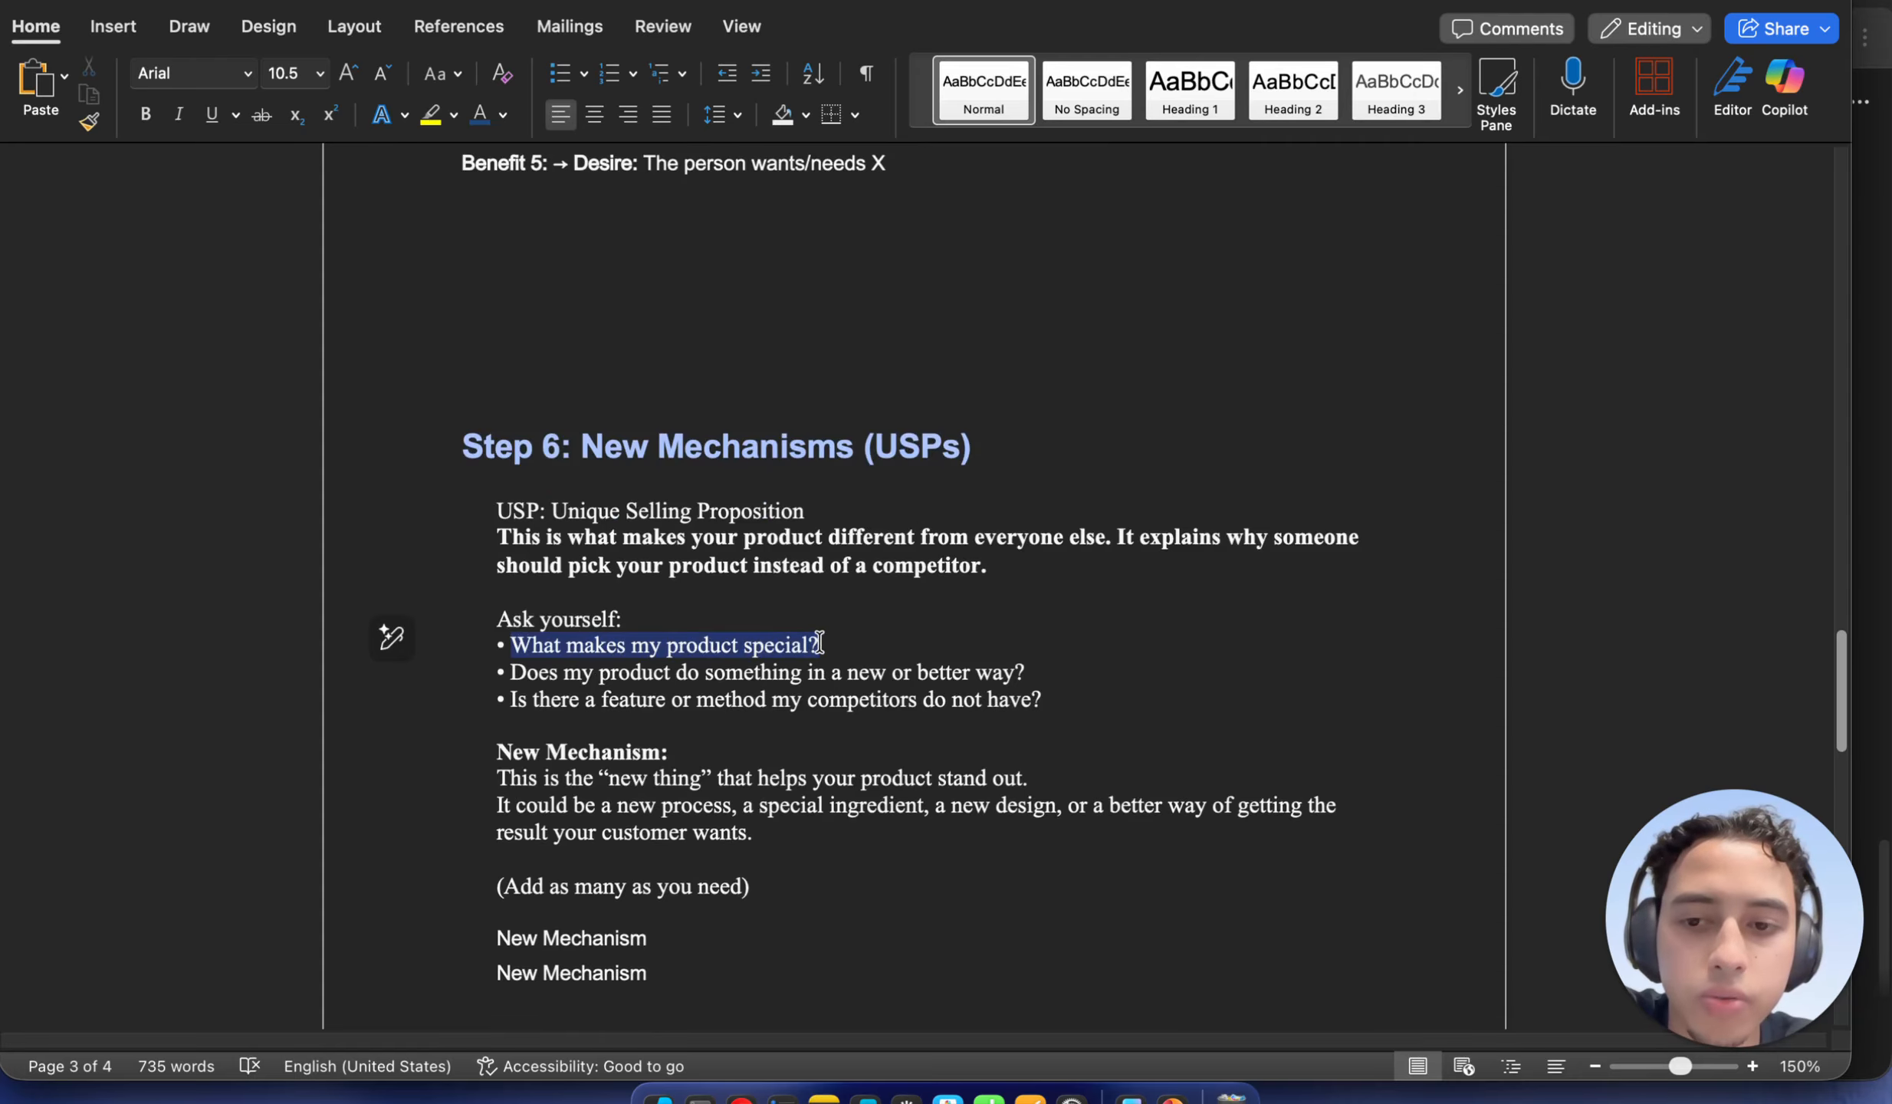
pyautogui.click(690, 699)
pyautogui.scroll(-1, 604, 686)
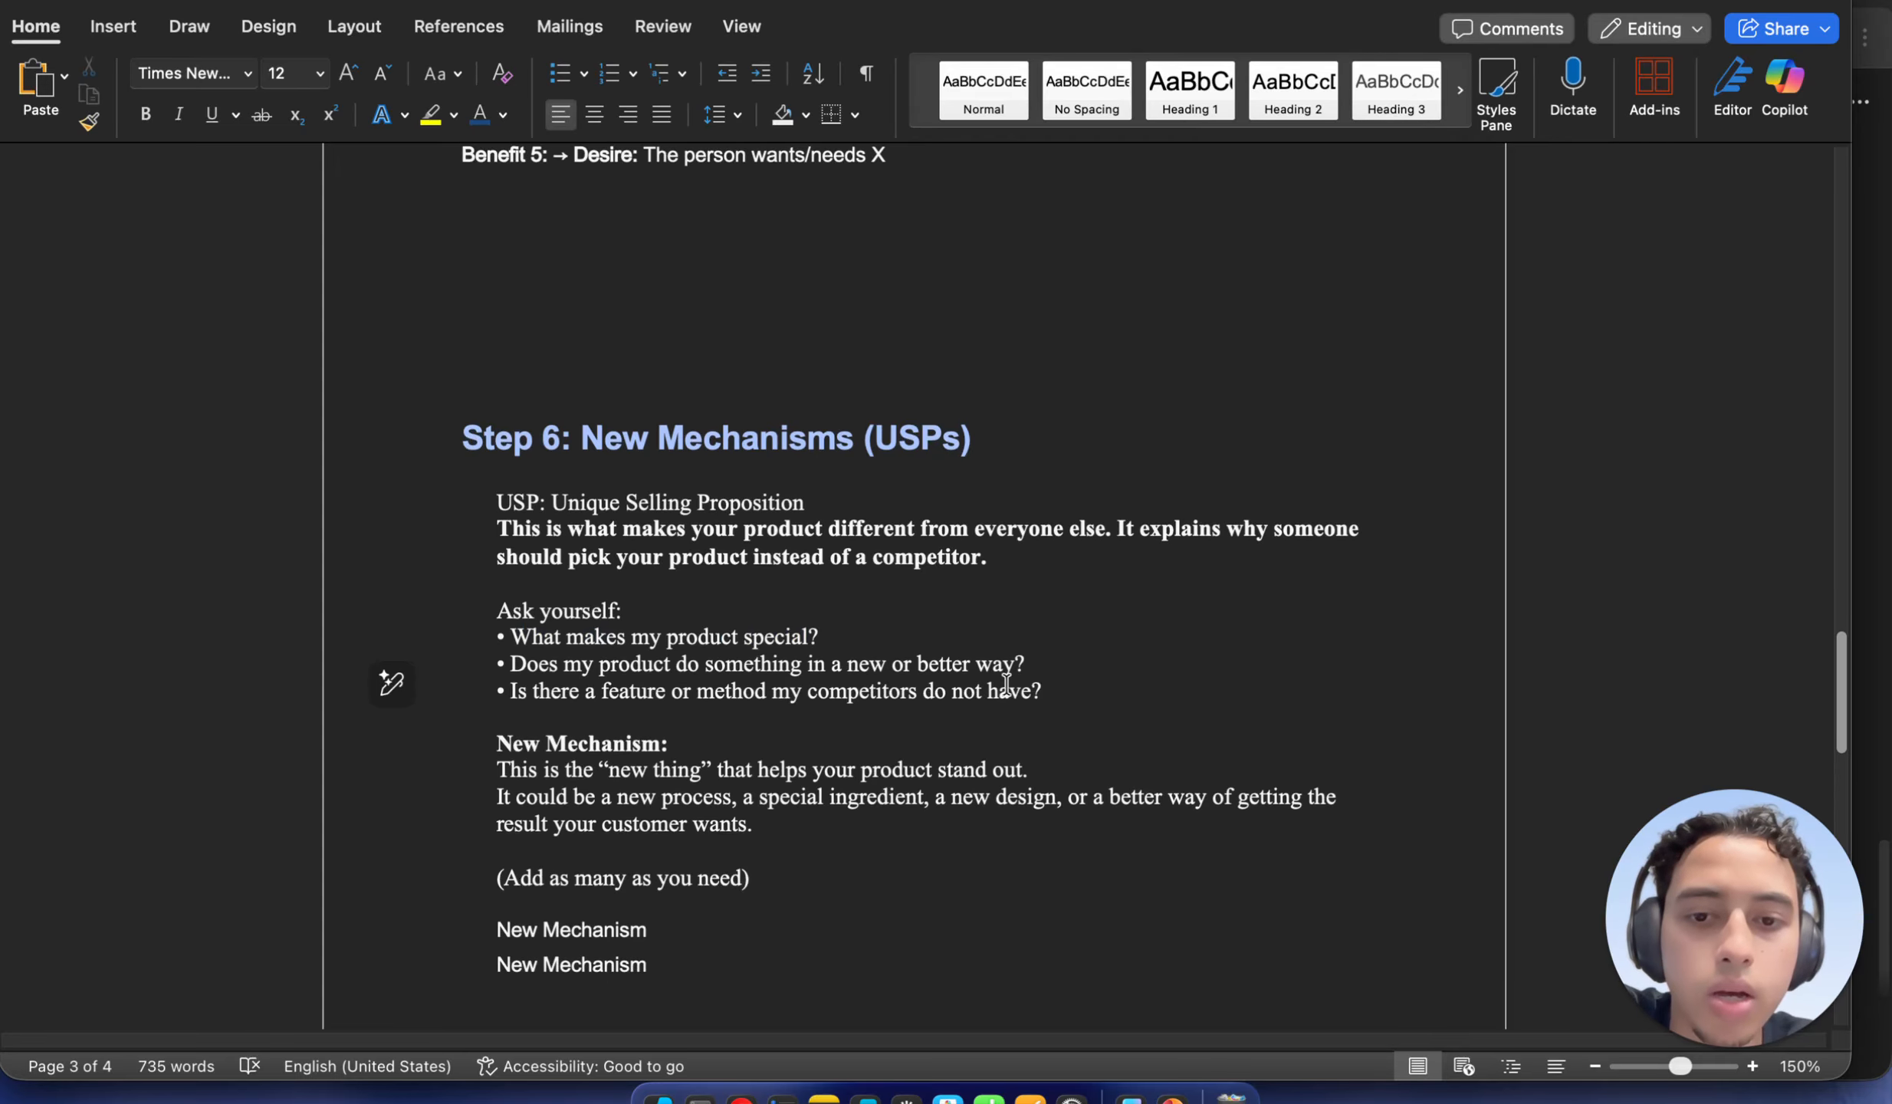
pyautogui.scroll(-5, 1006, 682)
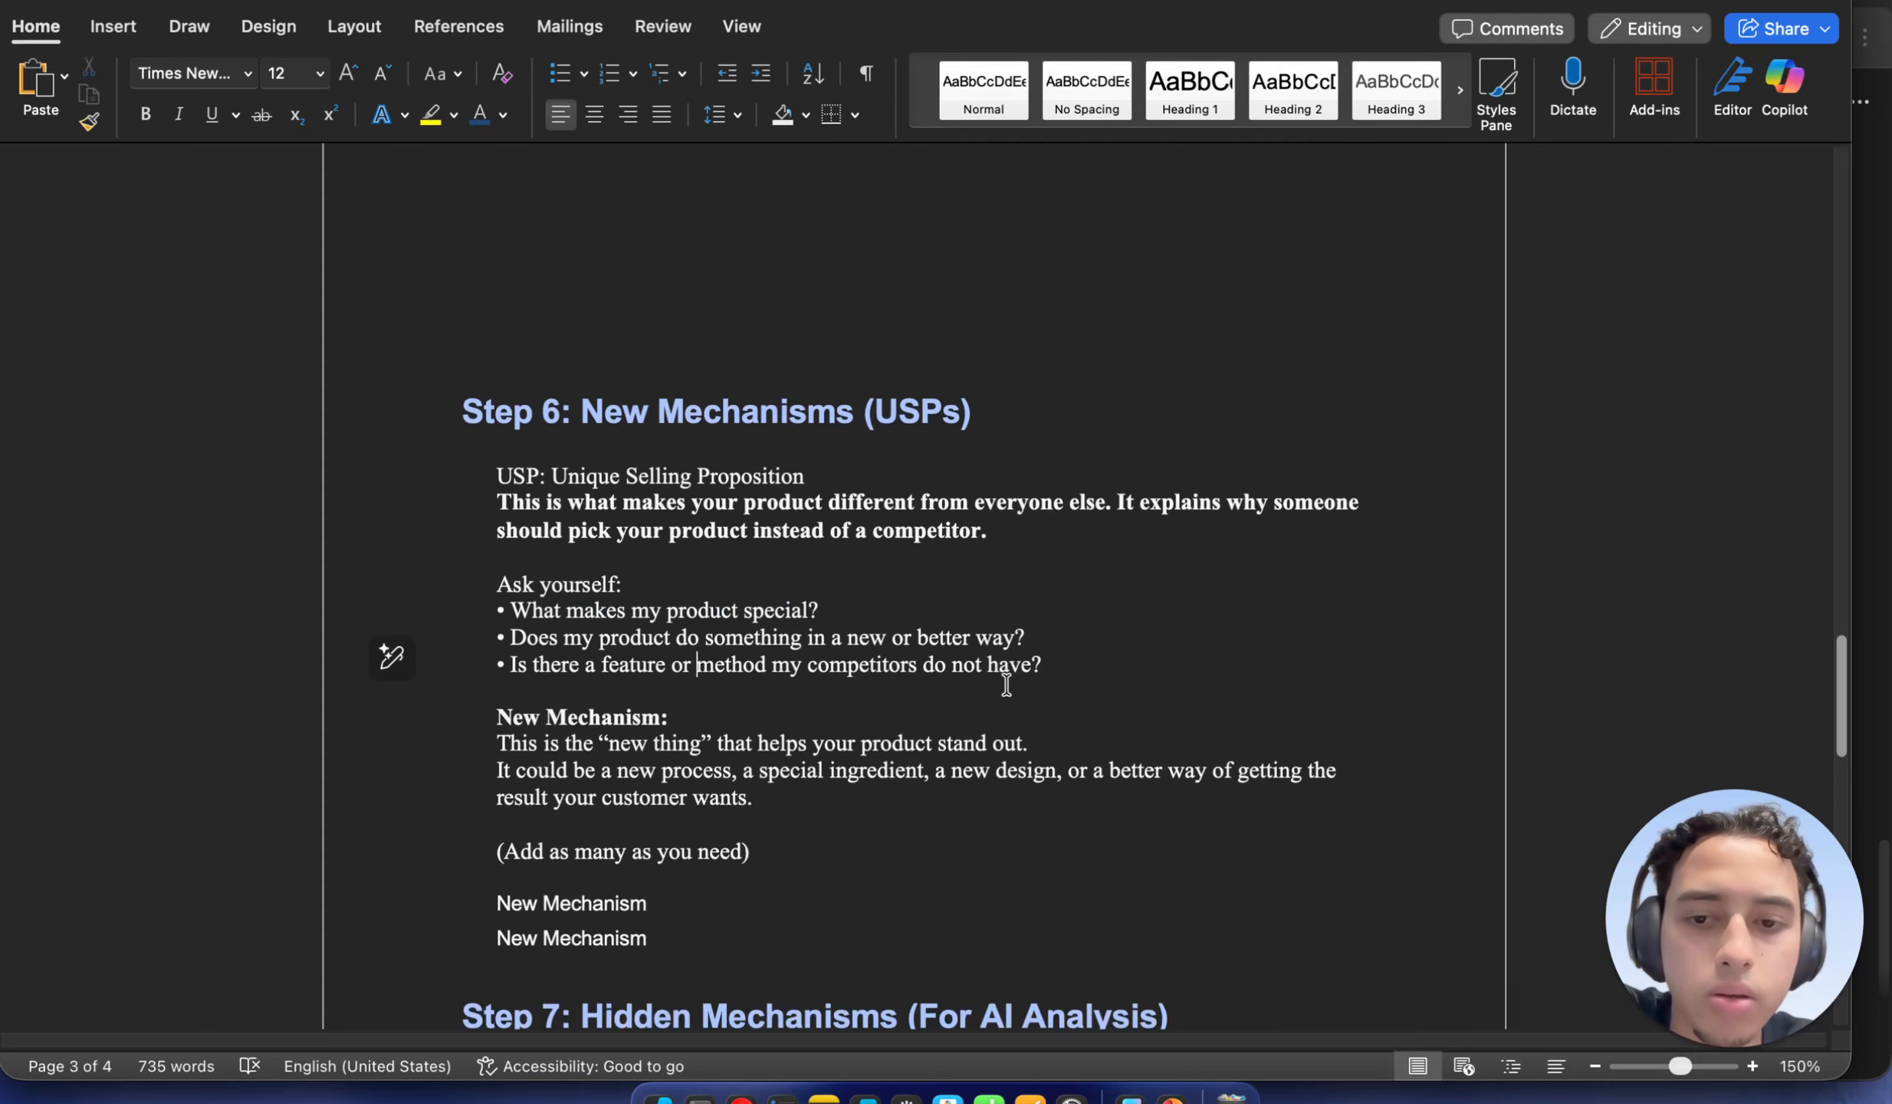
pyautogui.click(846, 740)
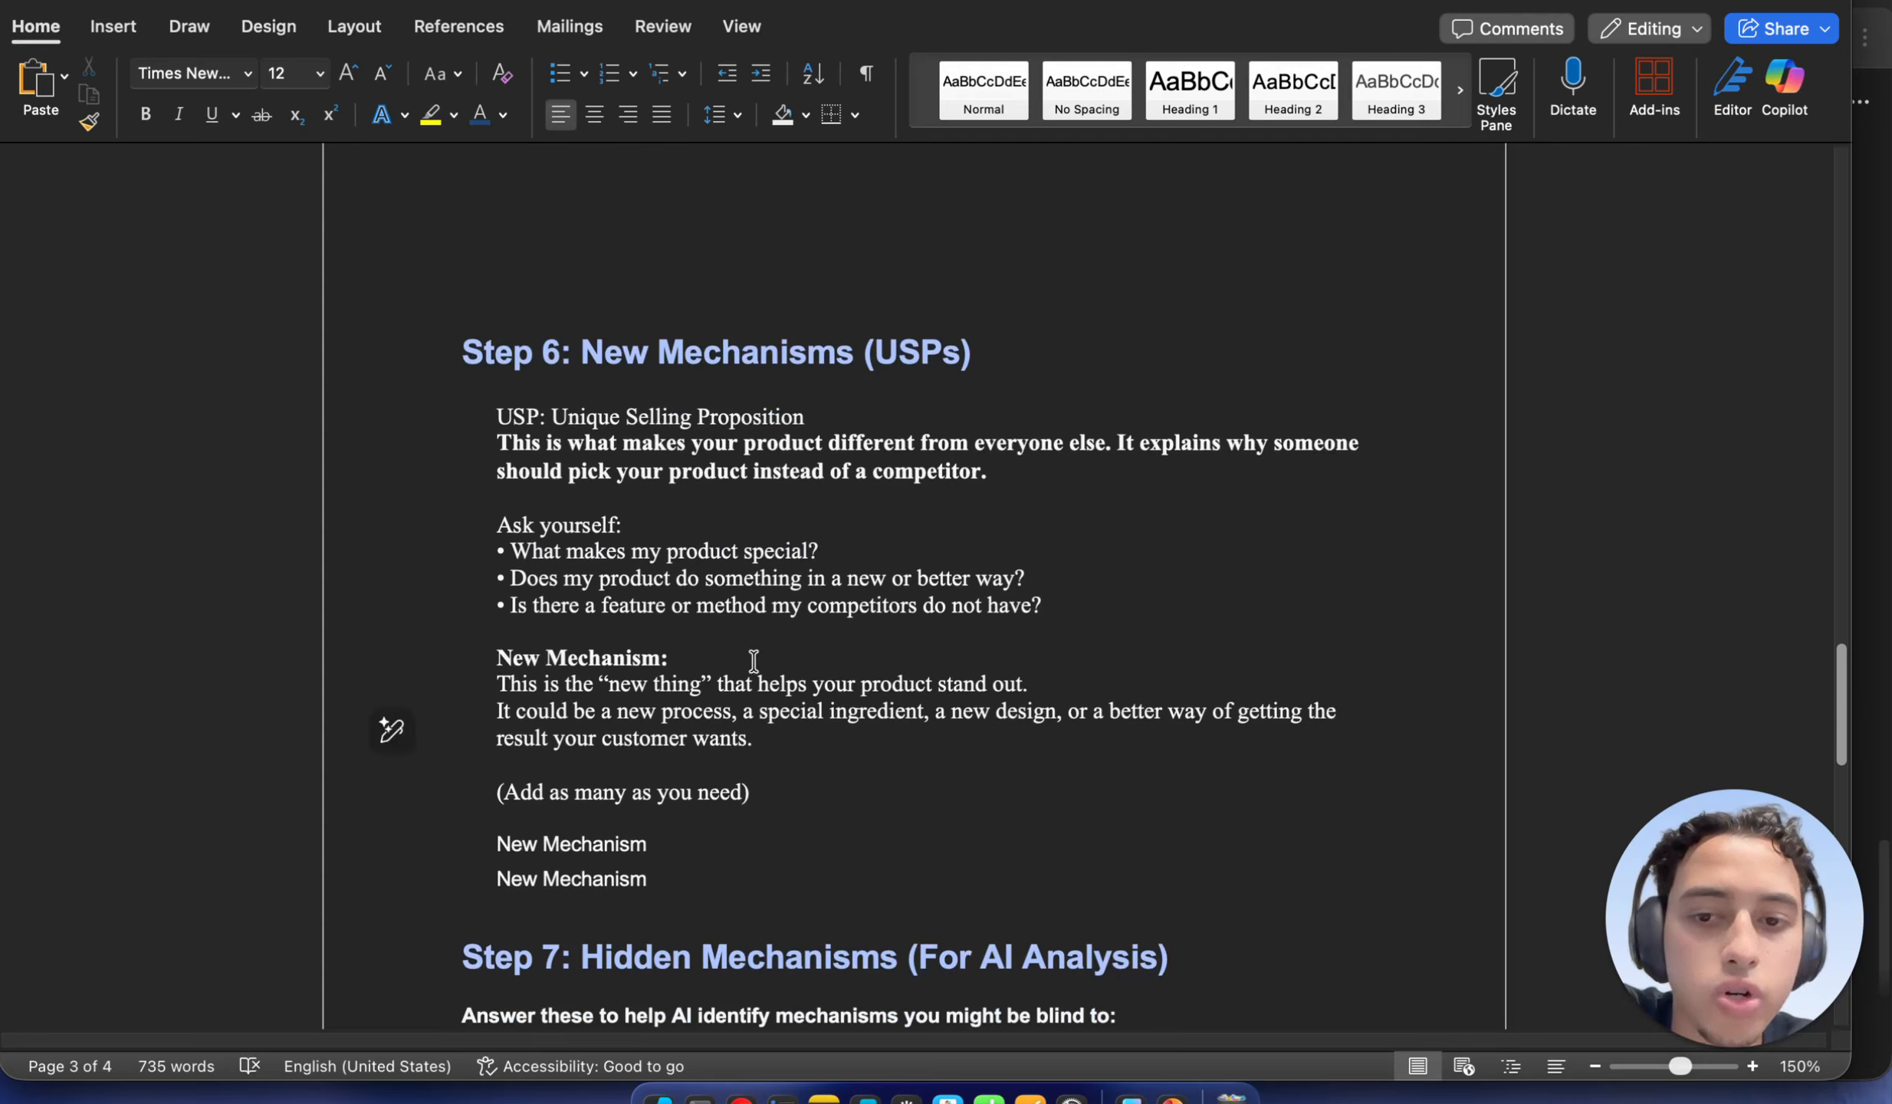
pyautogui.moveTo(1075, 611); pyautogui.dragTo(512, 609)
pyautogui.click(791, 607)
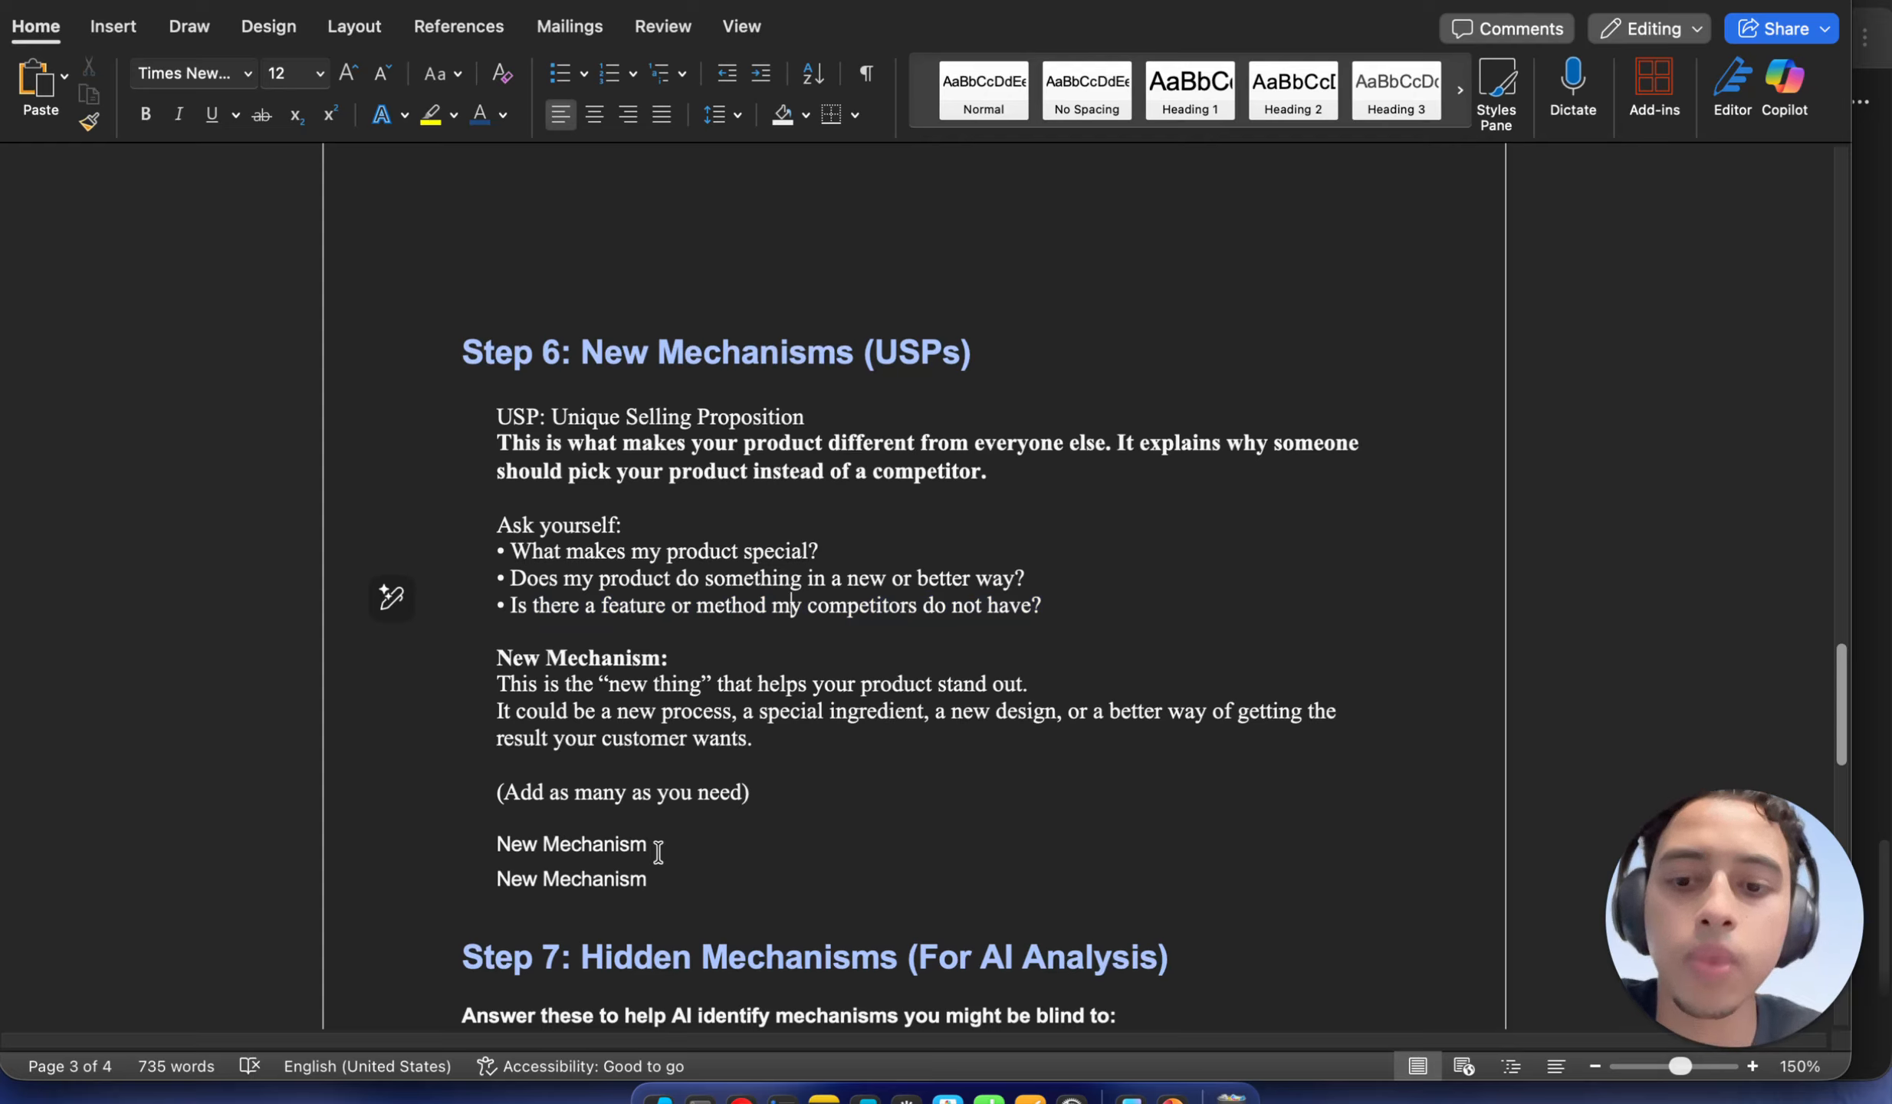
# Check the harness page's brand comparison table in Chrome, and replace Step 6's first "New Mechanism" placeholder in Word with "Itw unbreakble secure buckle"
pyautogui.moveTo(652, 845); pyautogui.dragTo(498, 841)
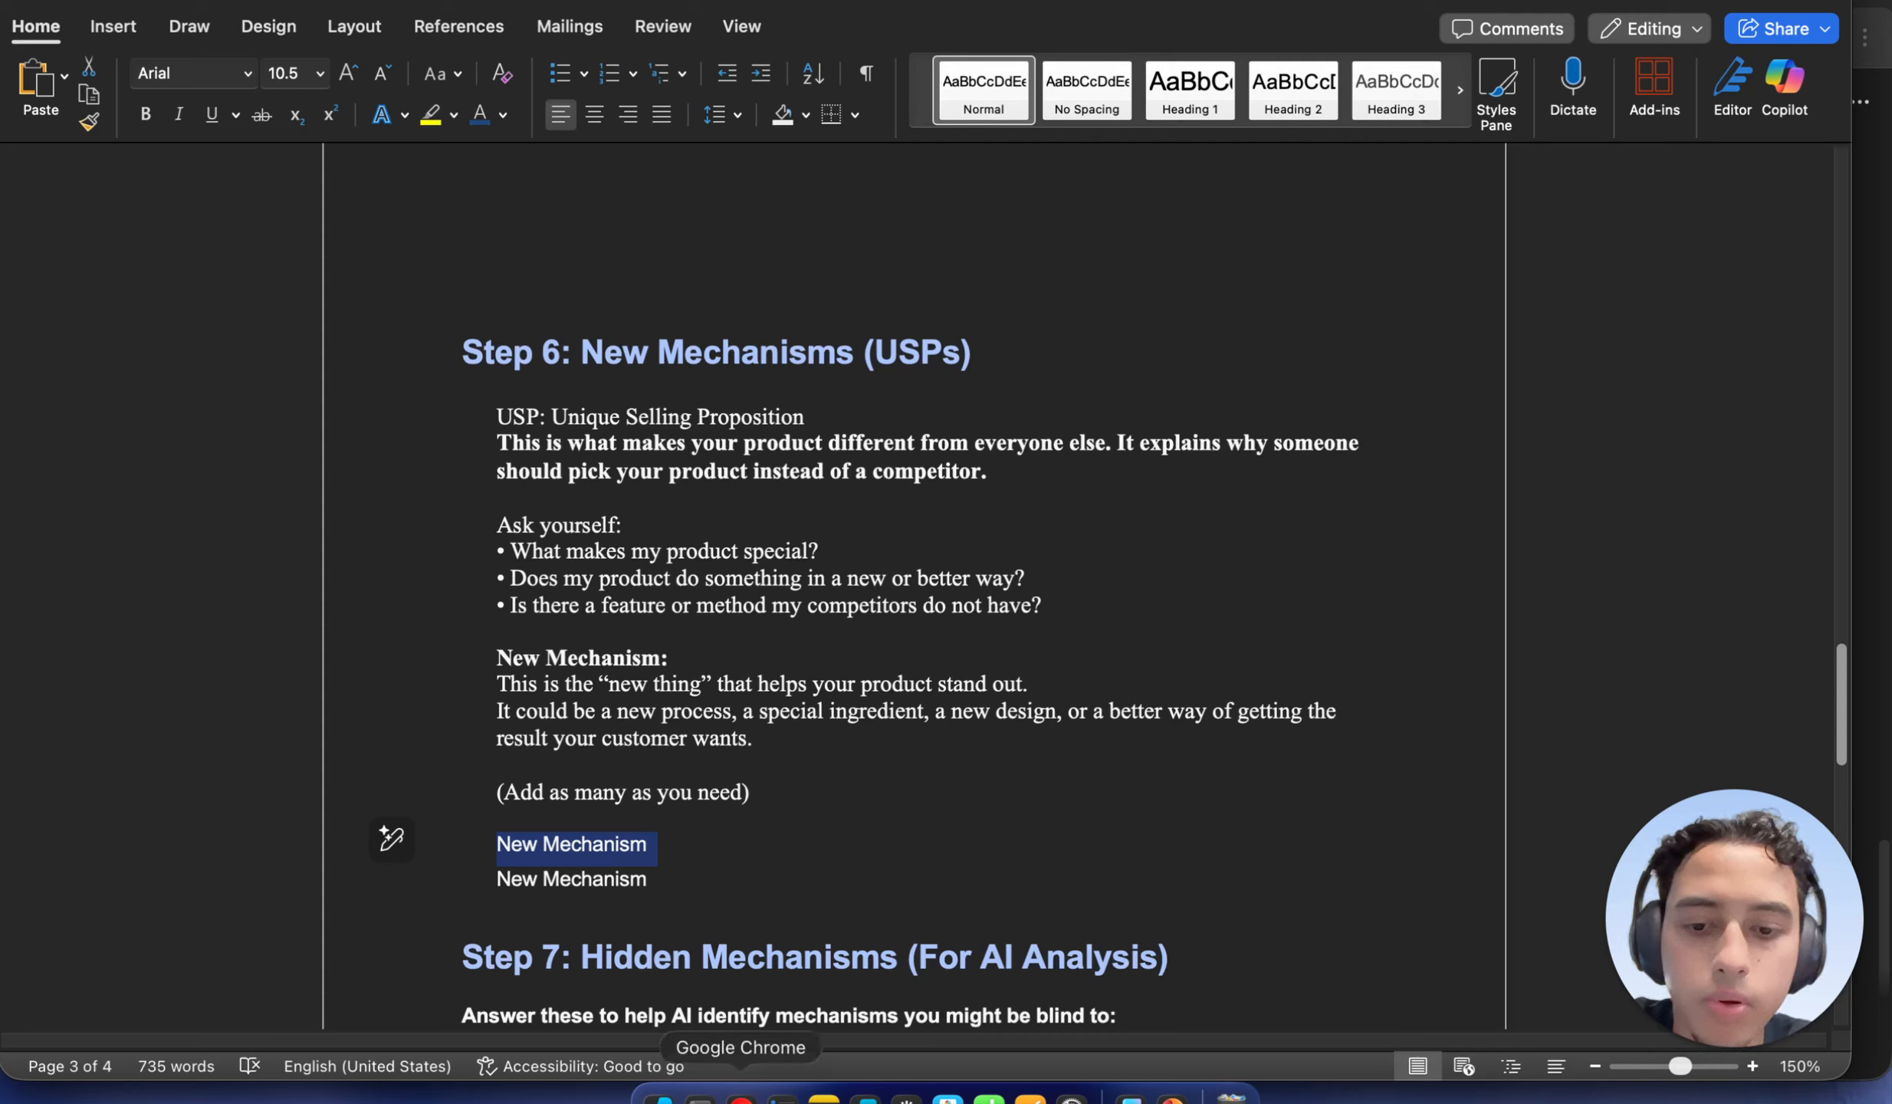
pyautogui.click(741, 1098)
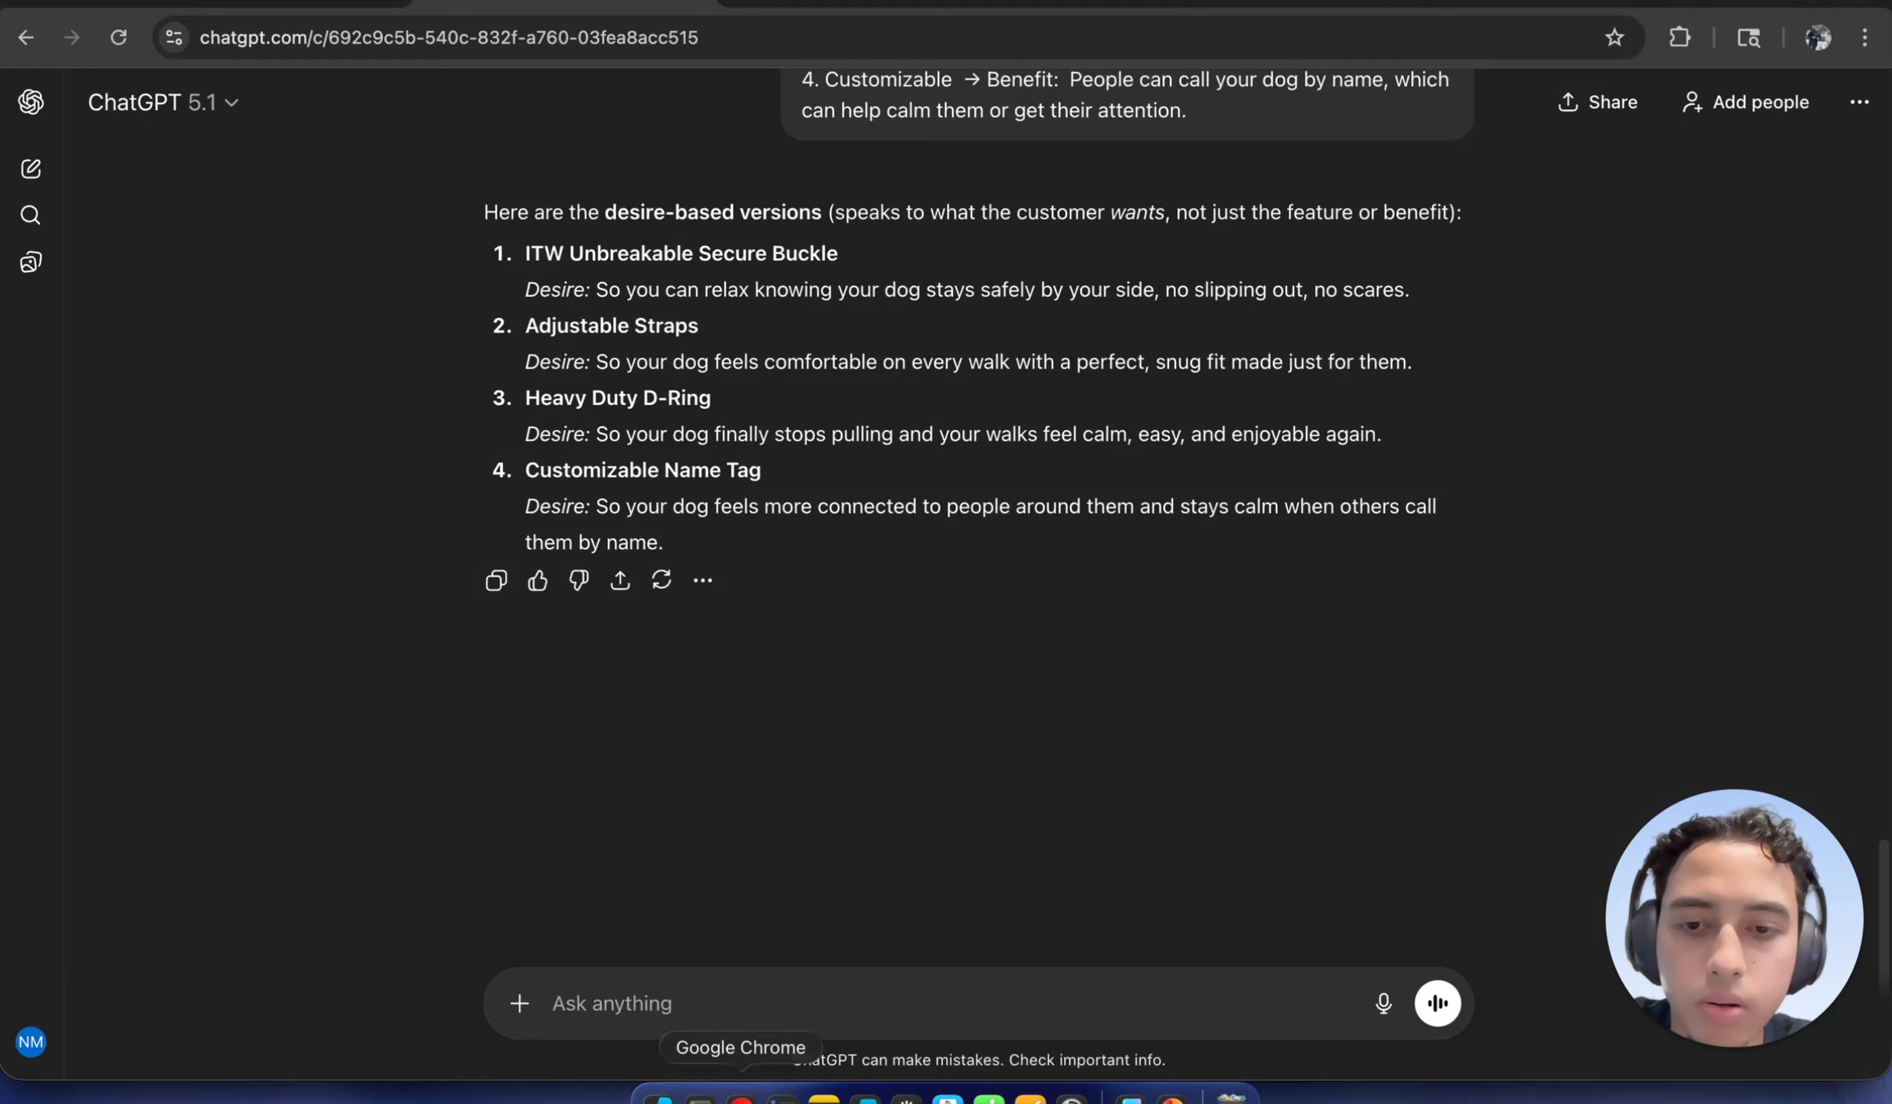
pyautogui.click(925, 6)
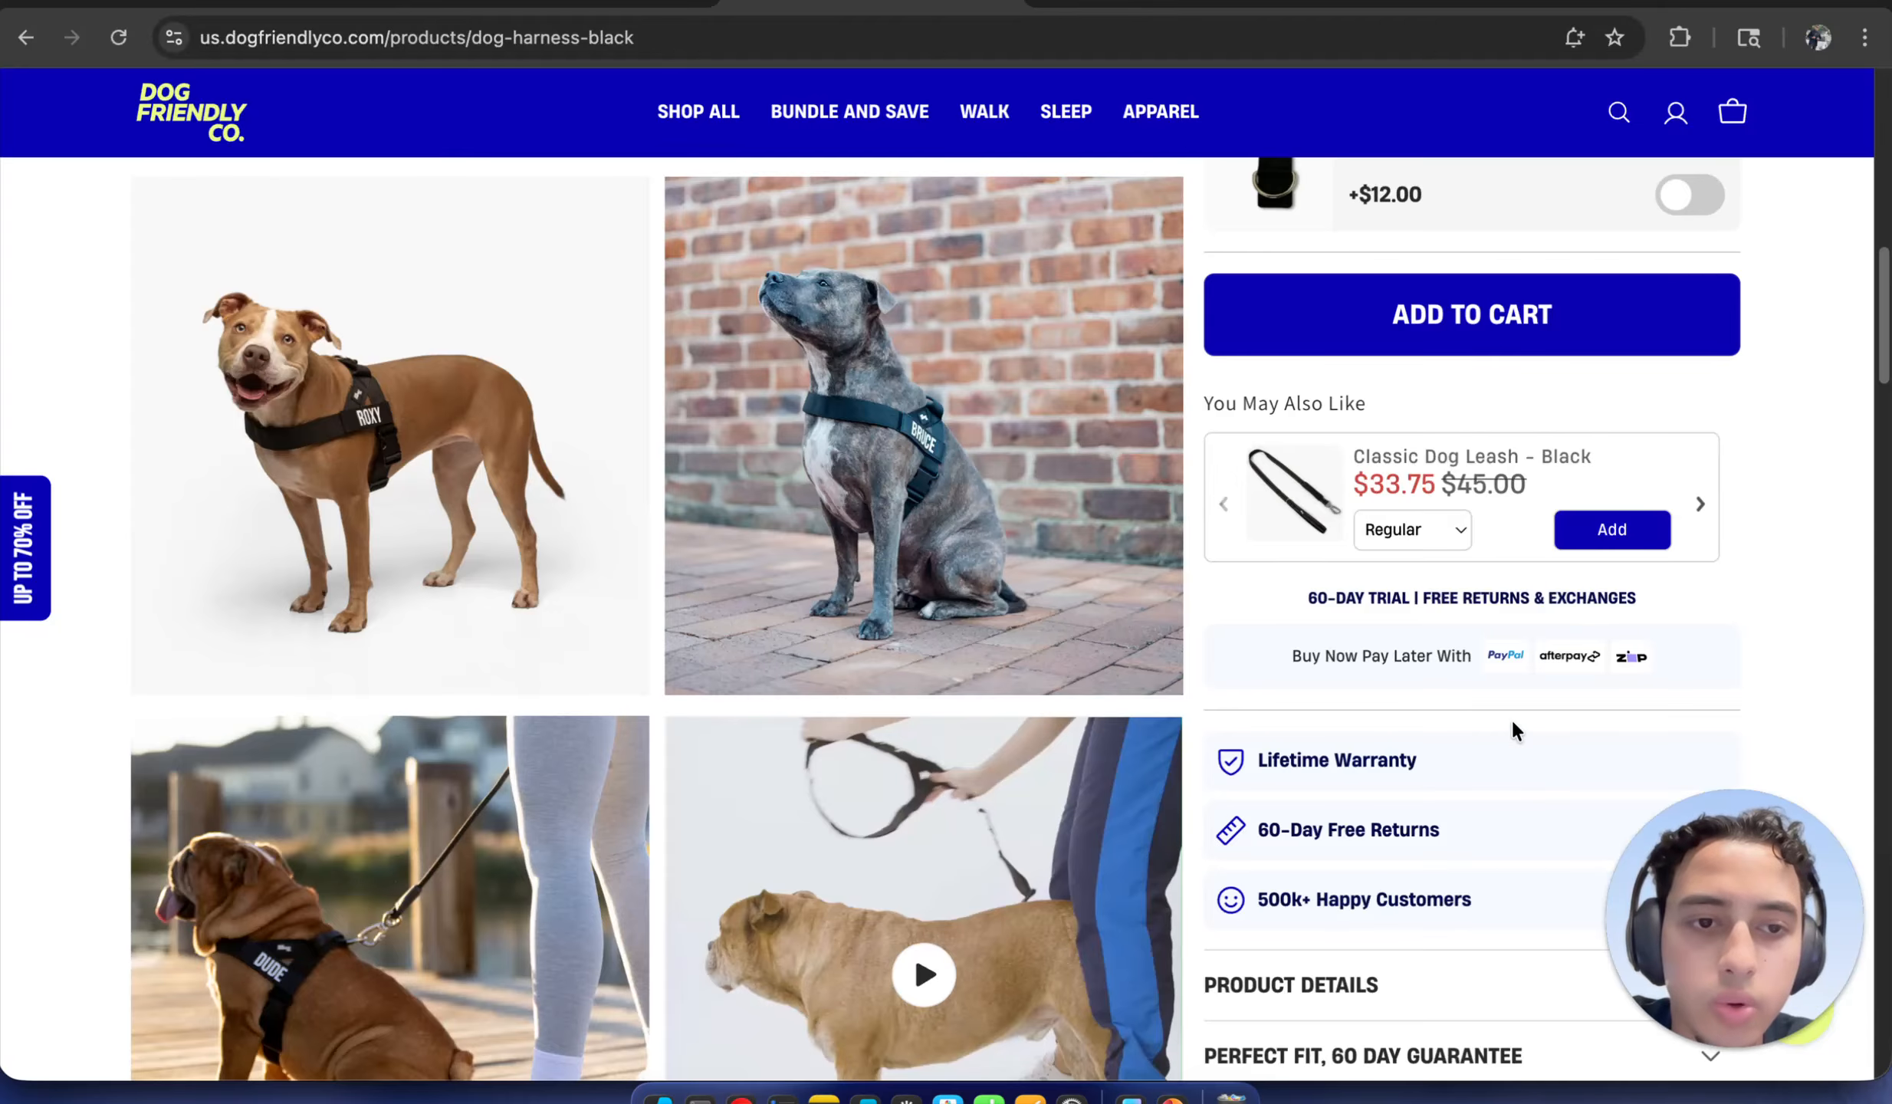
pyautogui.scroll(10, 1512, 728)
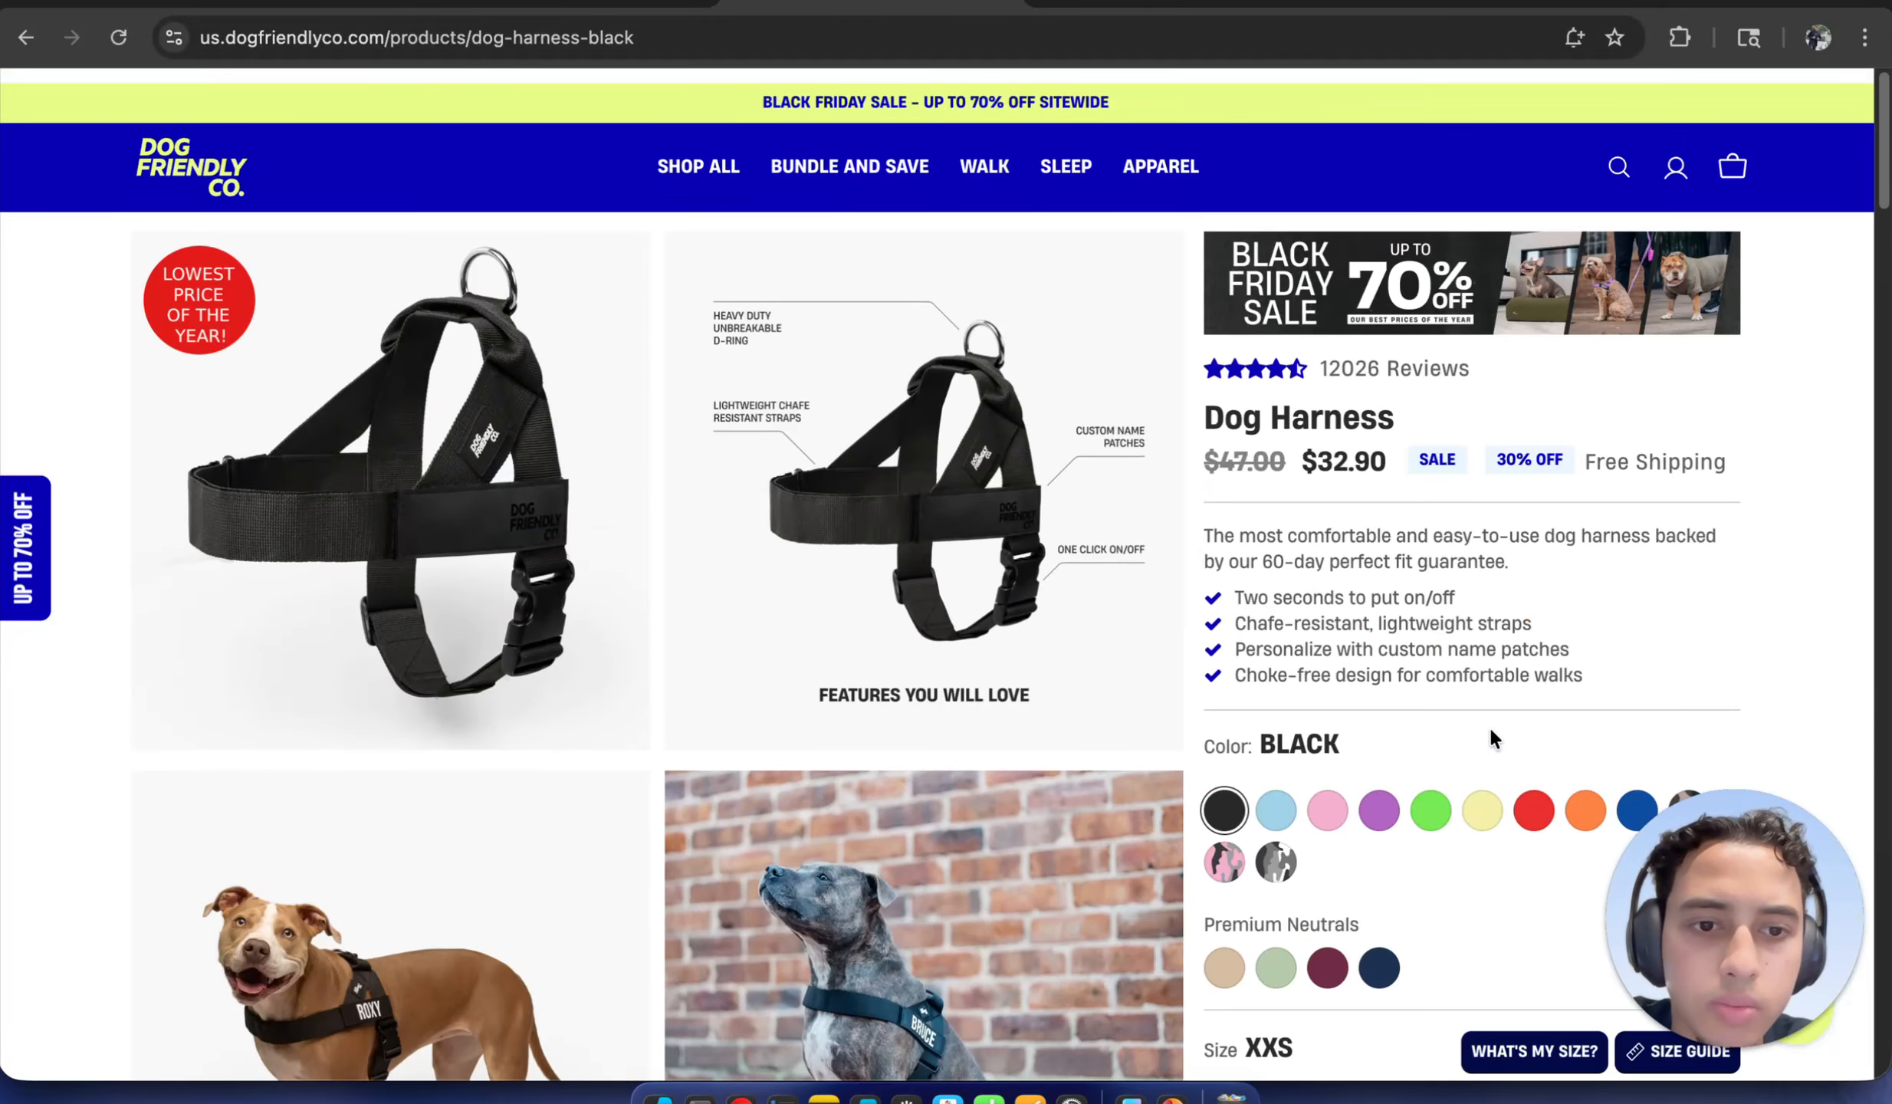
pyautogui.scroll(-15, 1491, 737)
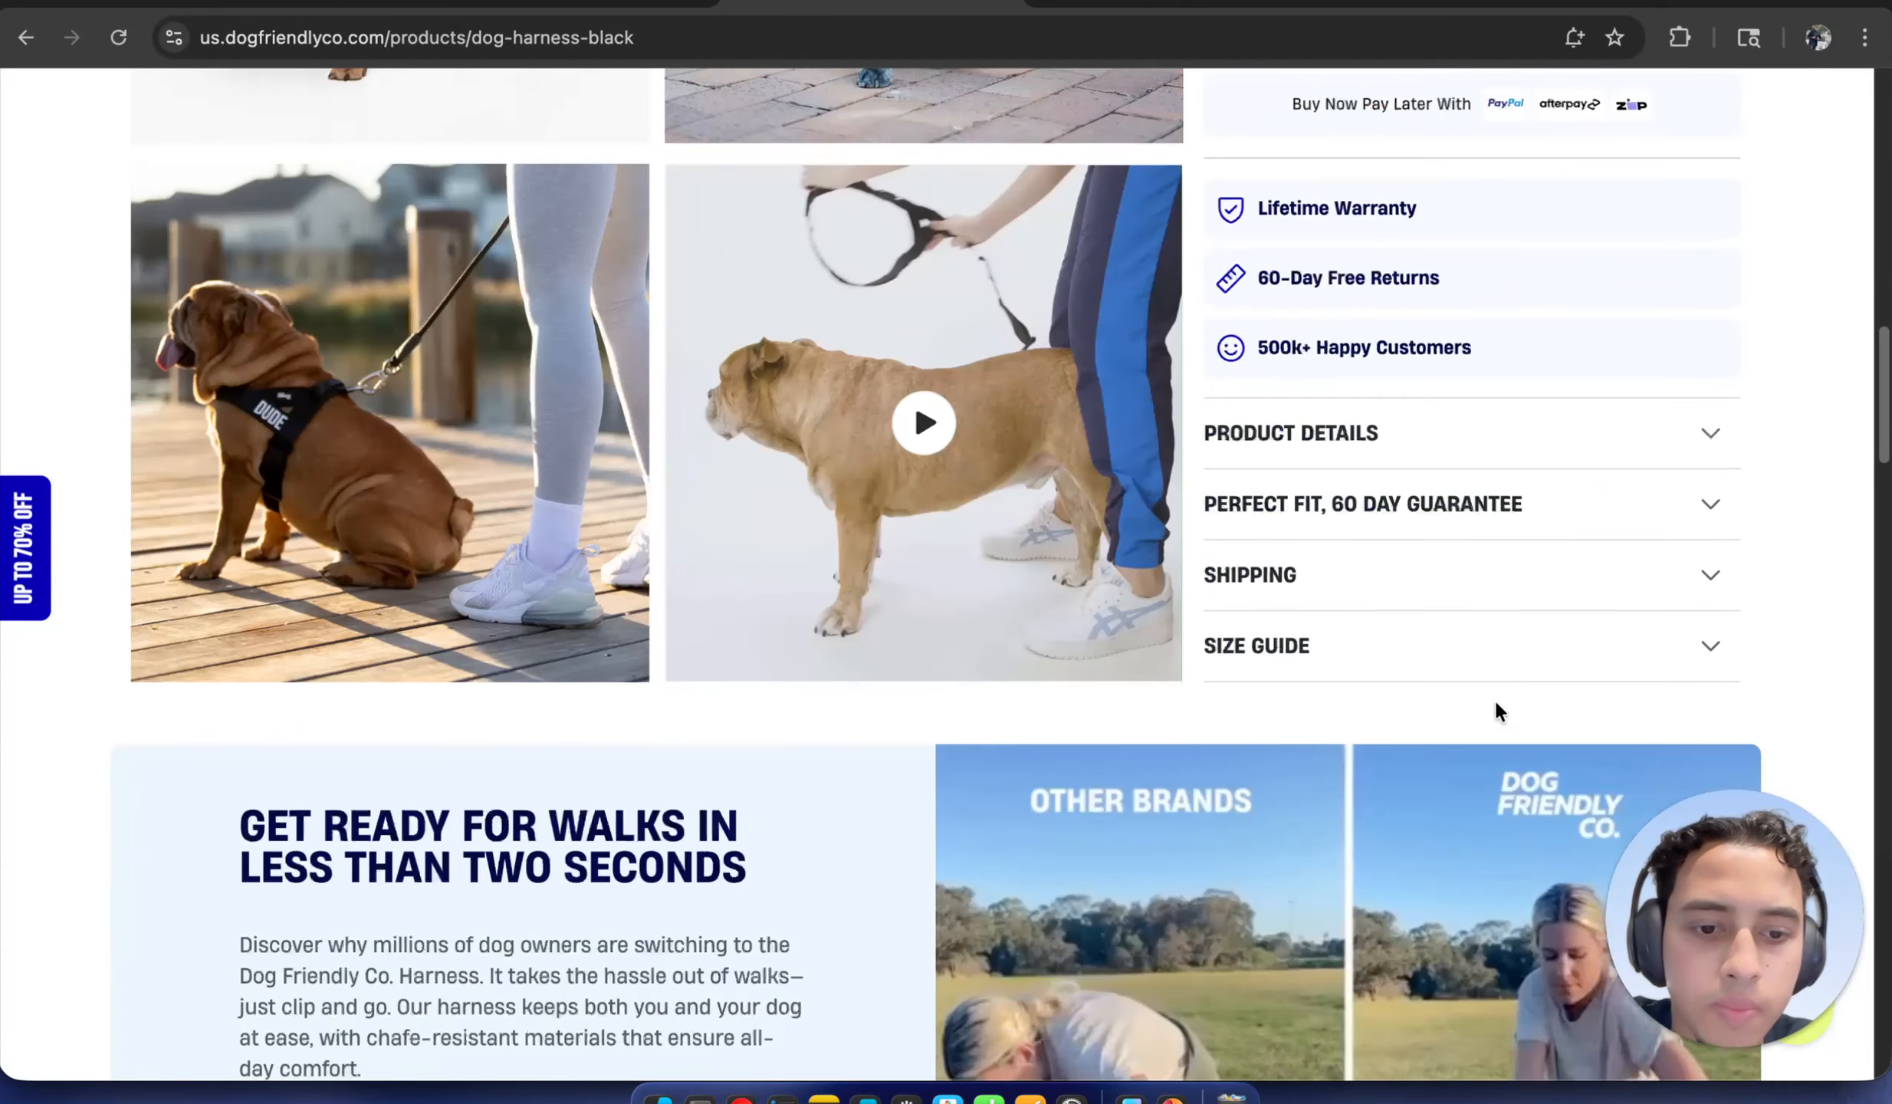
pyautogui.scroll(-5, 1445, 433)
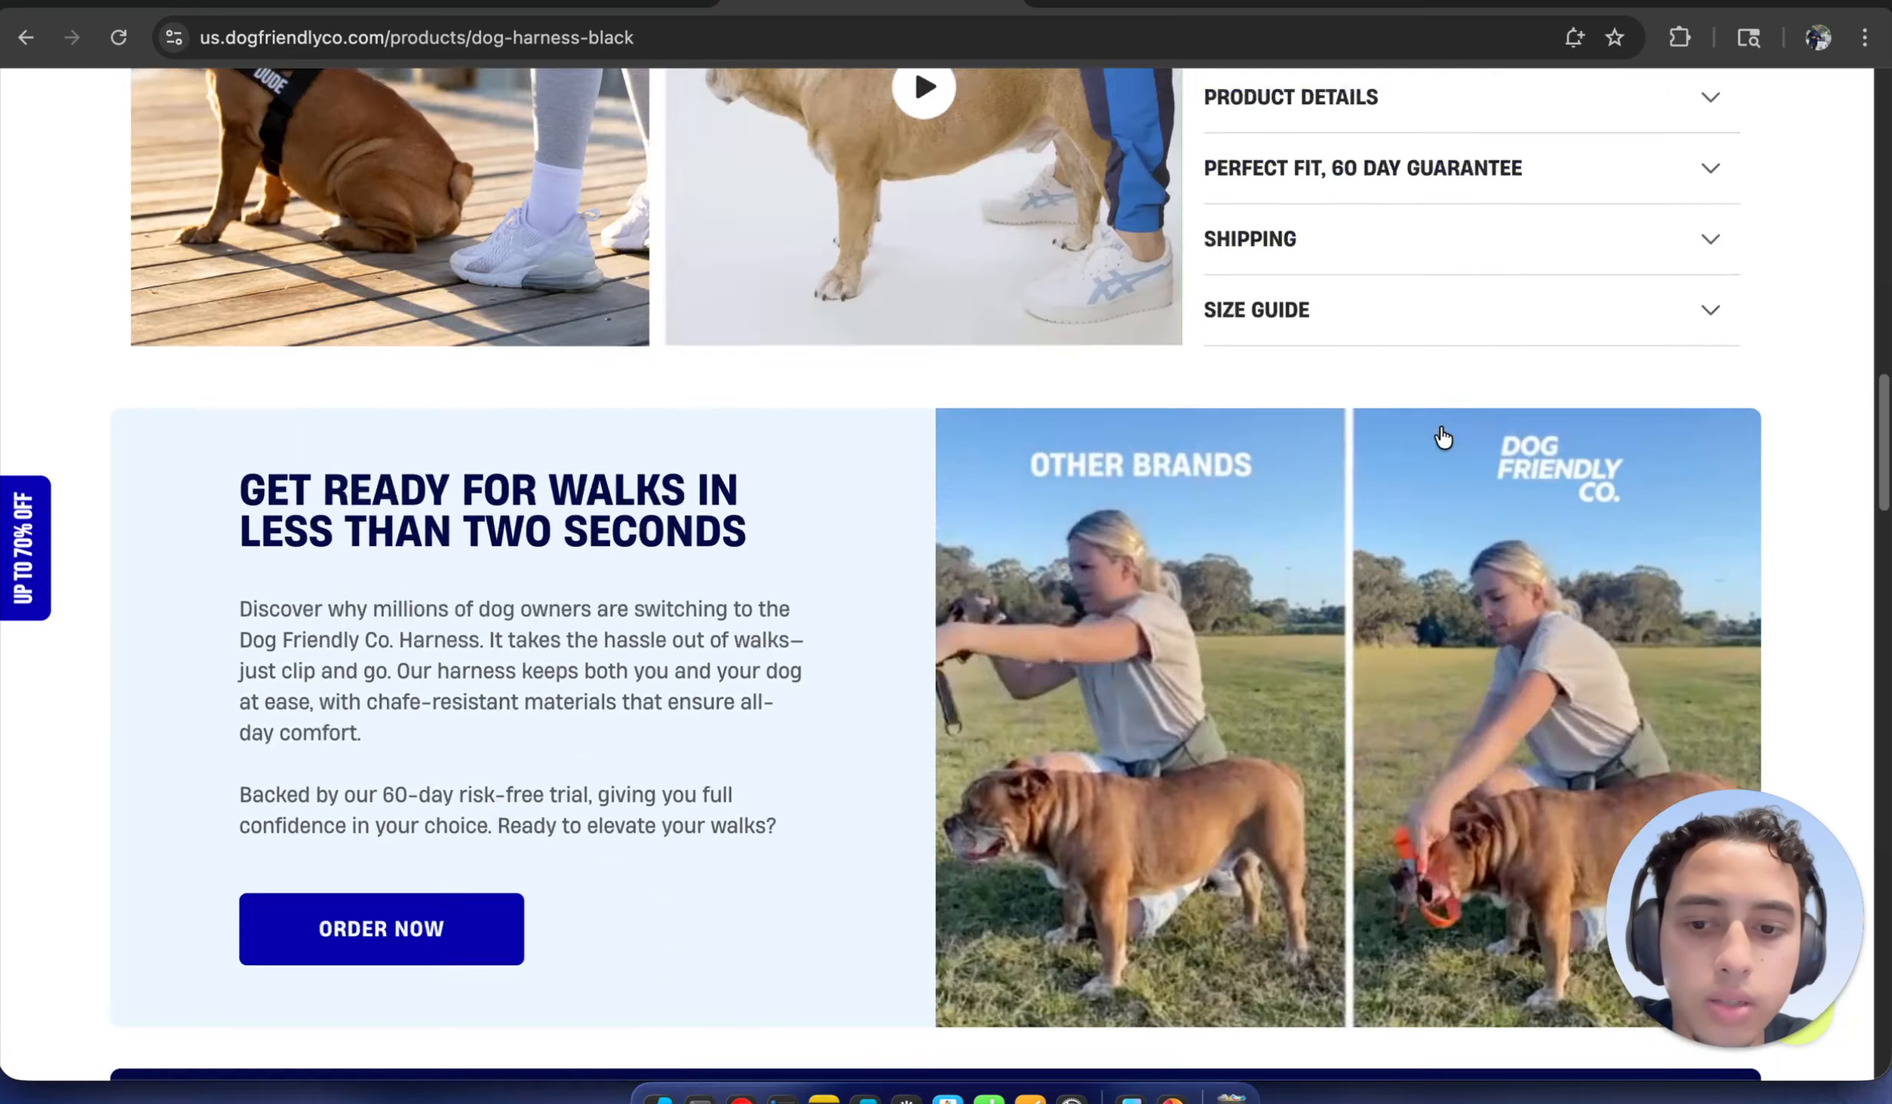
pyautogui.scroll(-20, 1441, 434)
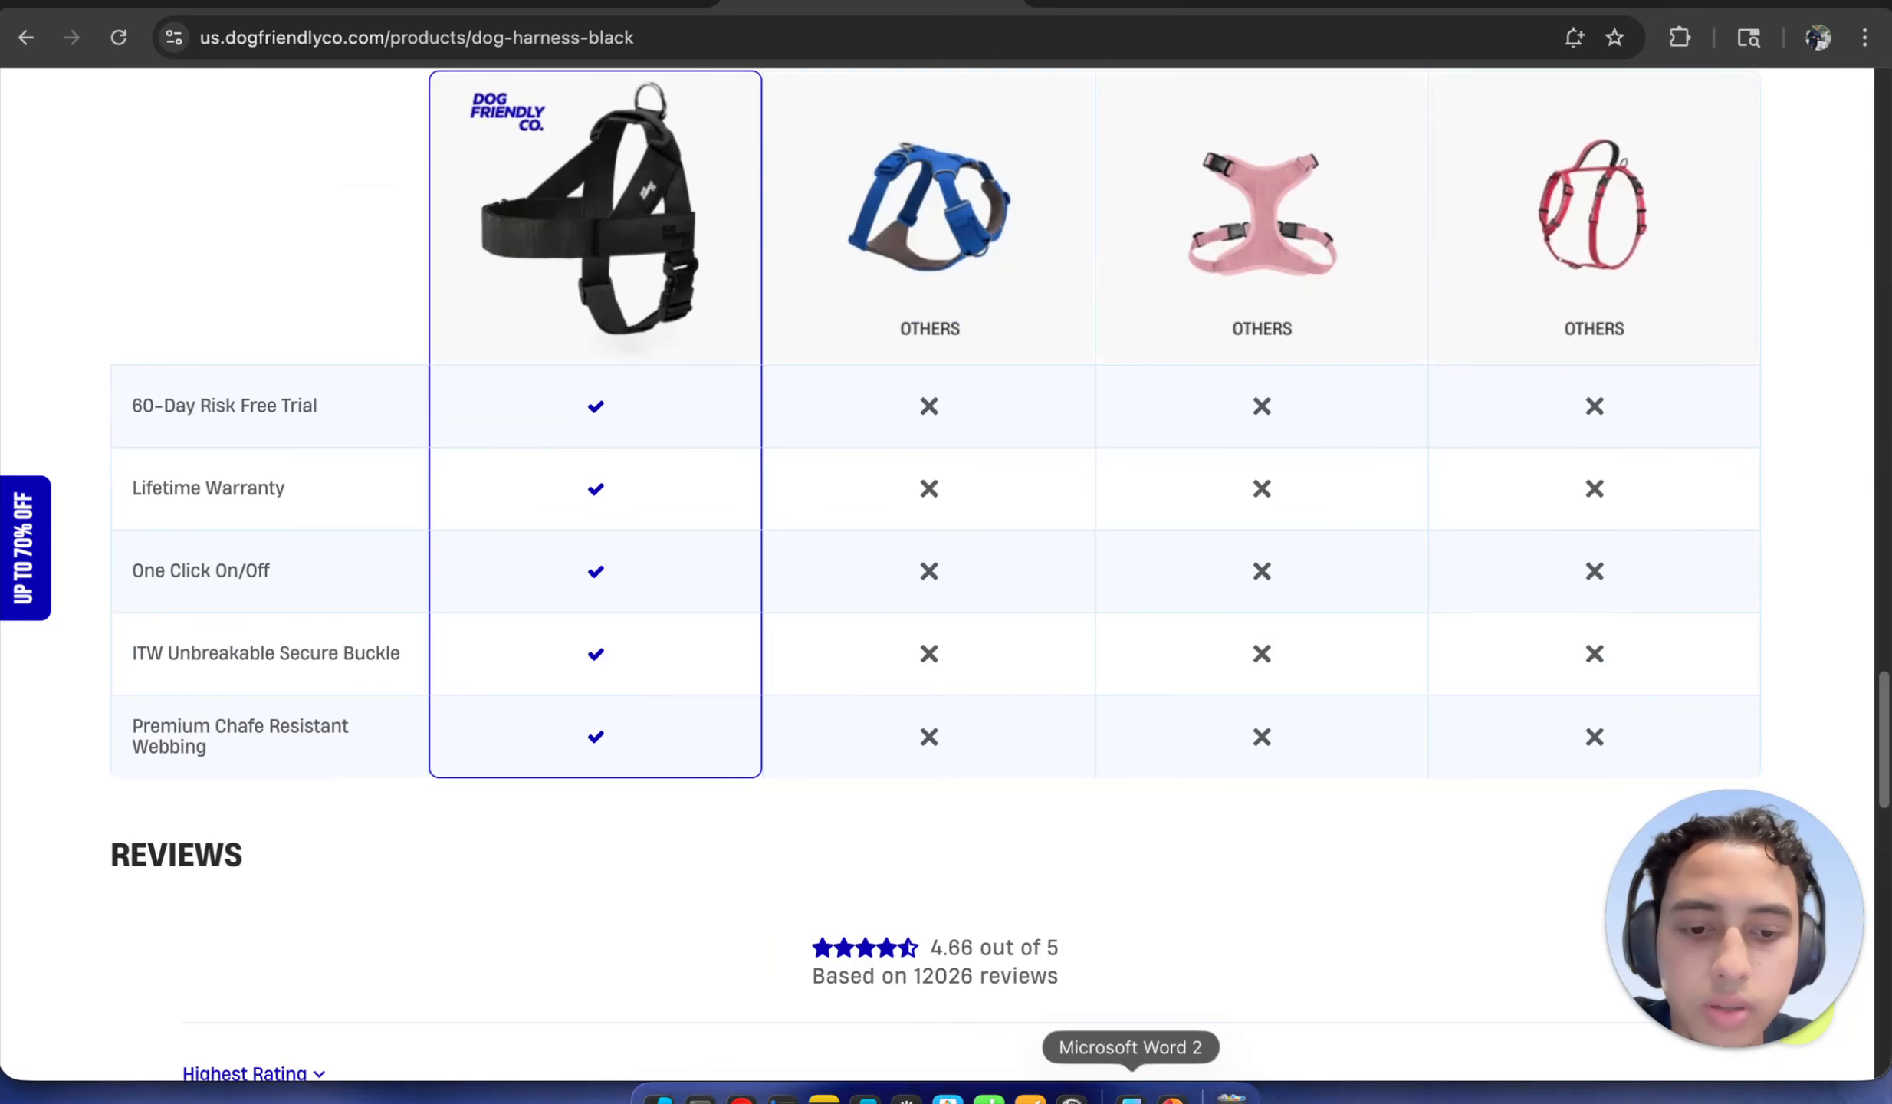
pyautogui.click(1130, 1098)
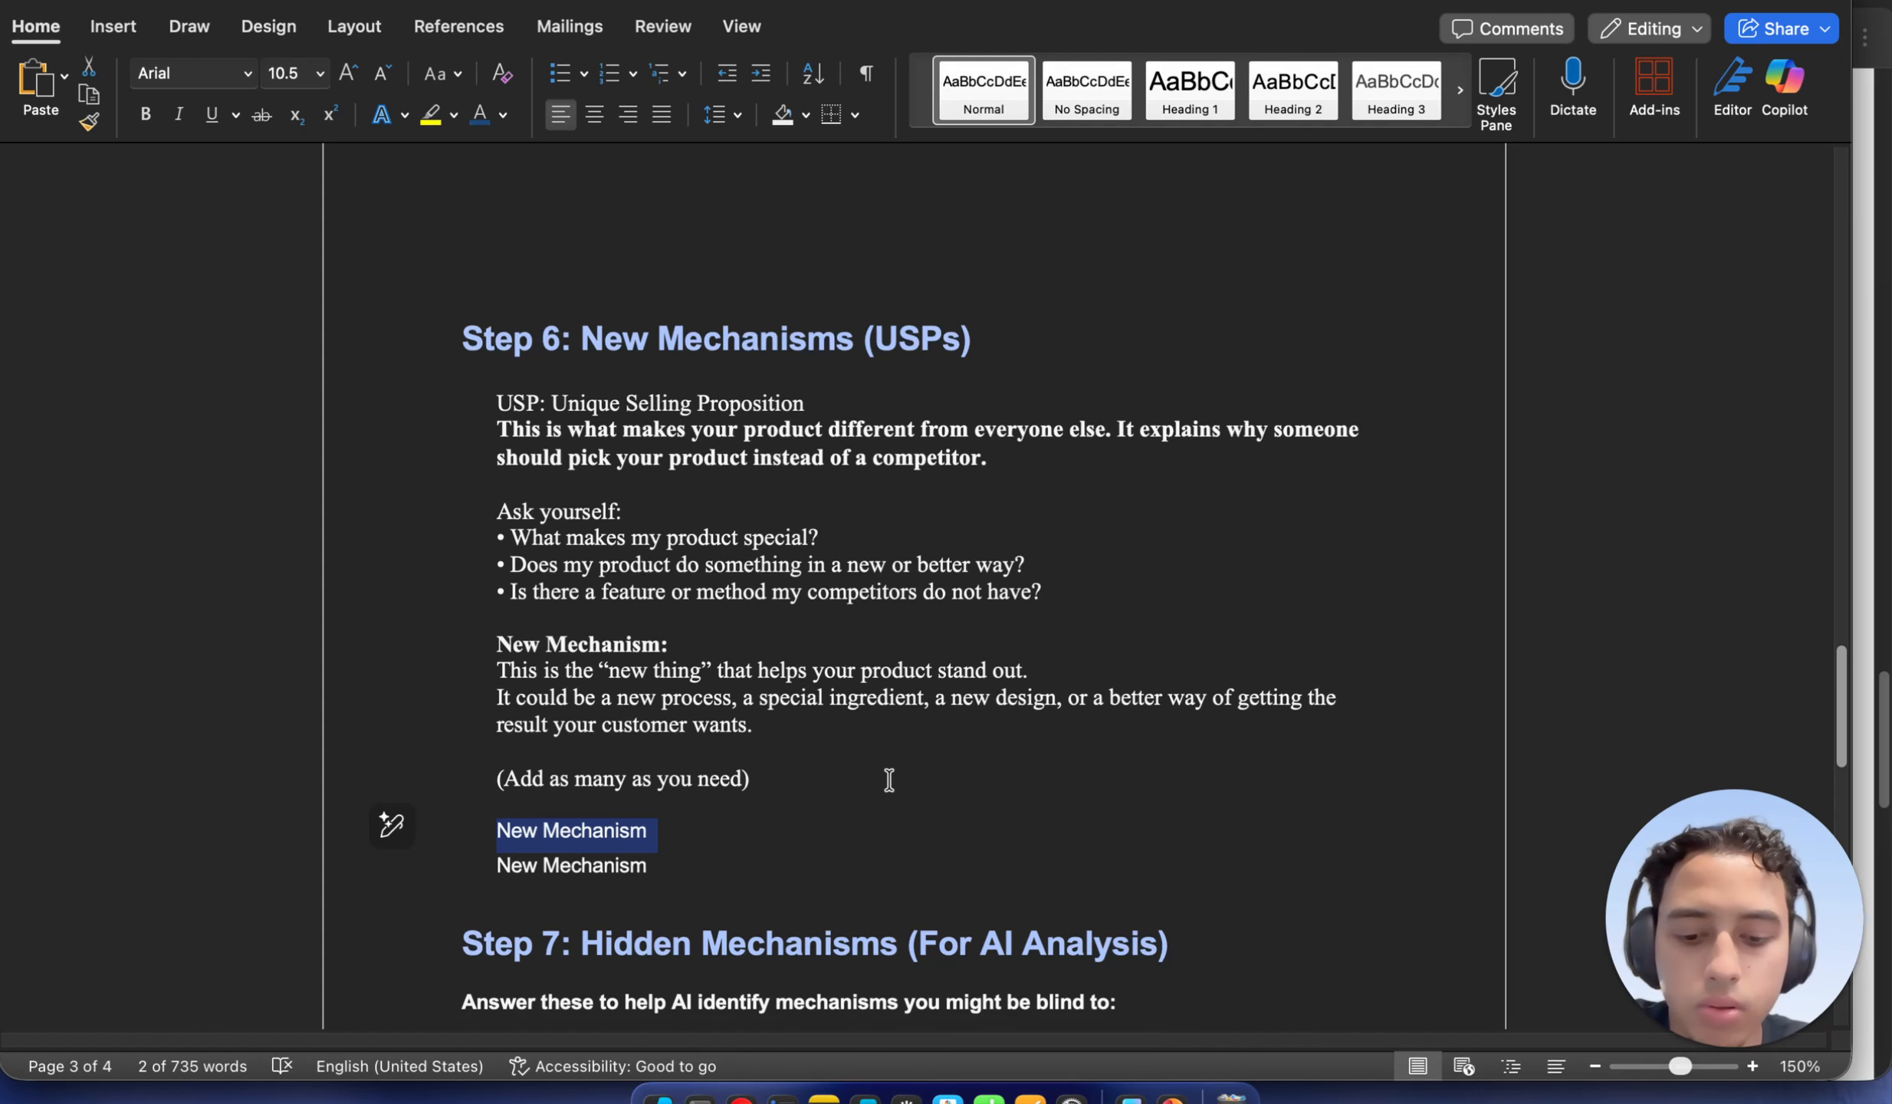
pyautogui.press('BackSpace')
pyautogui.write('Itw u')
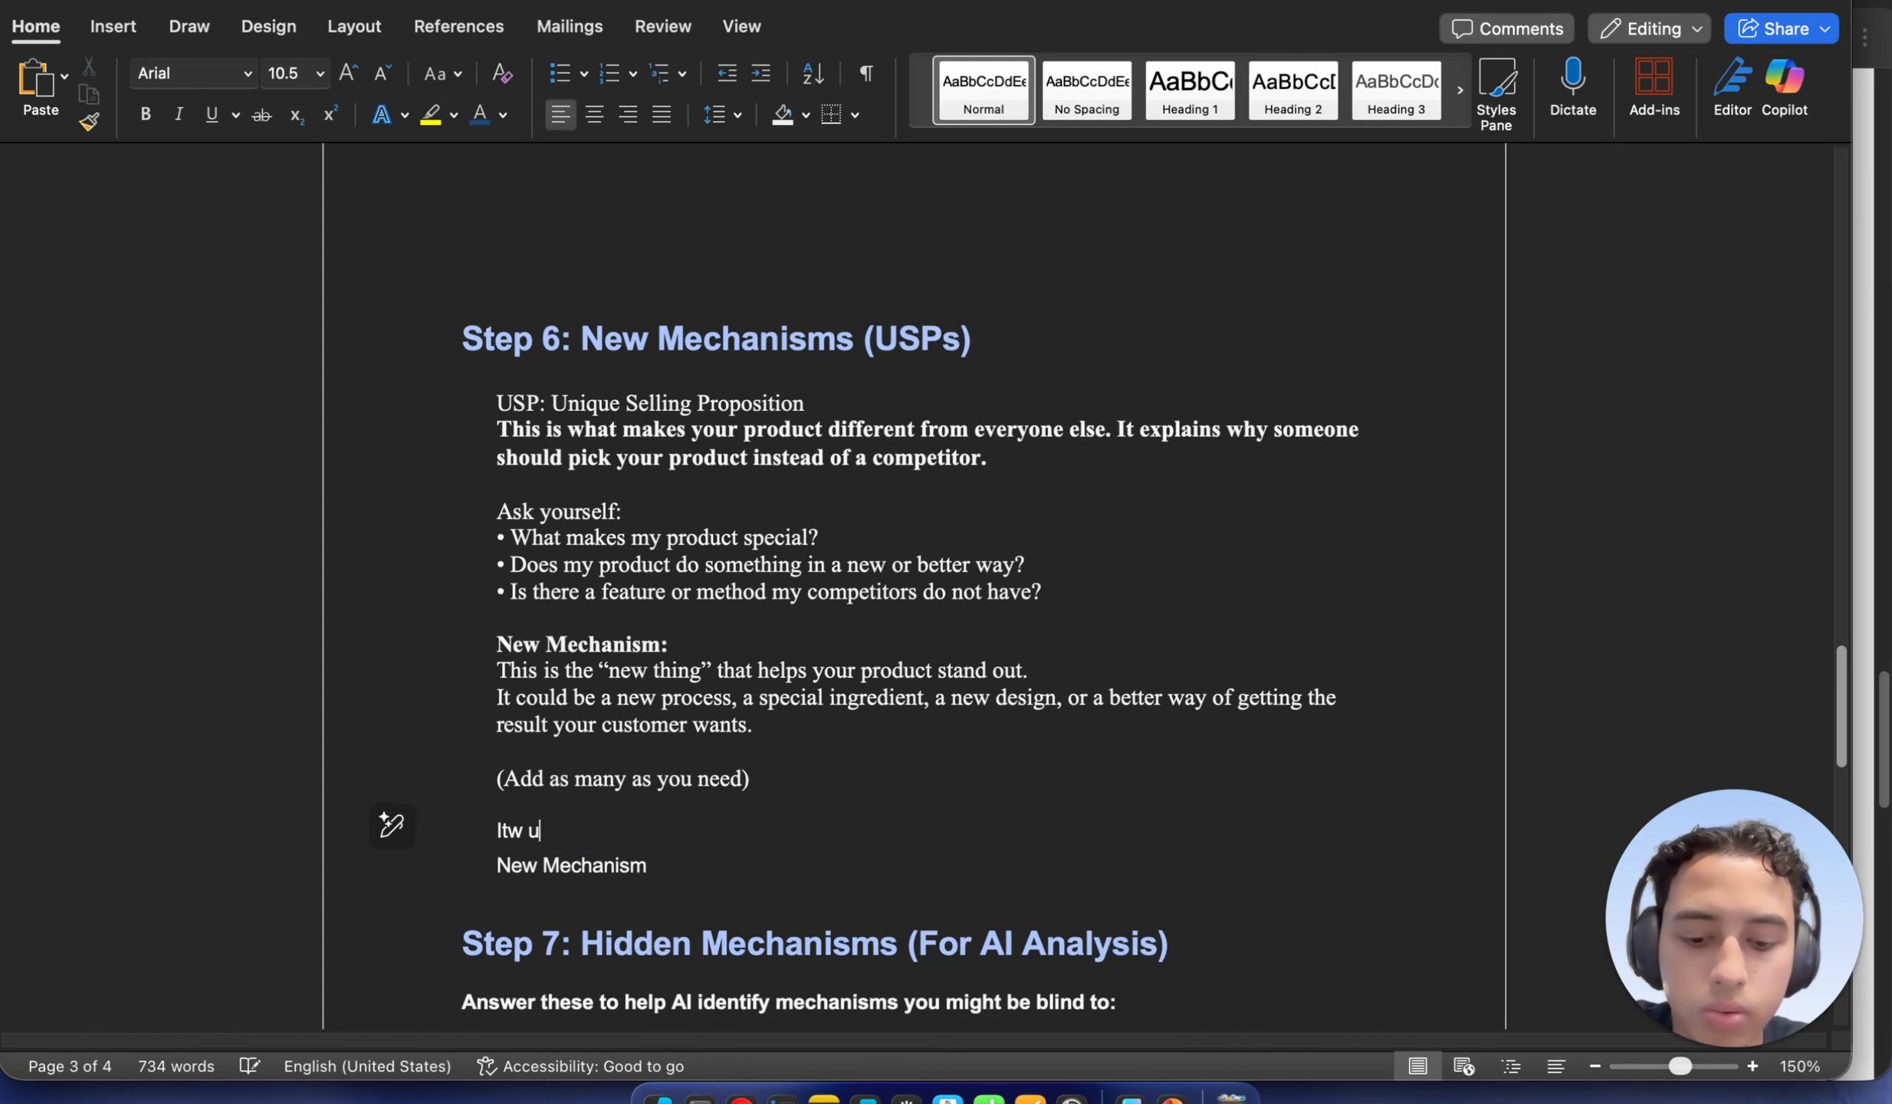
pyautogui.write('nbreakble ')
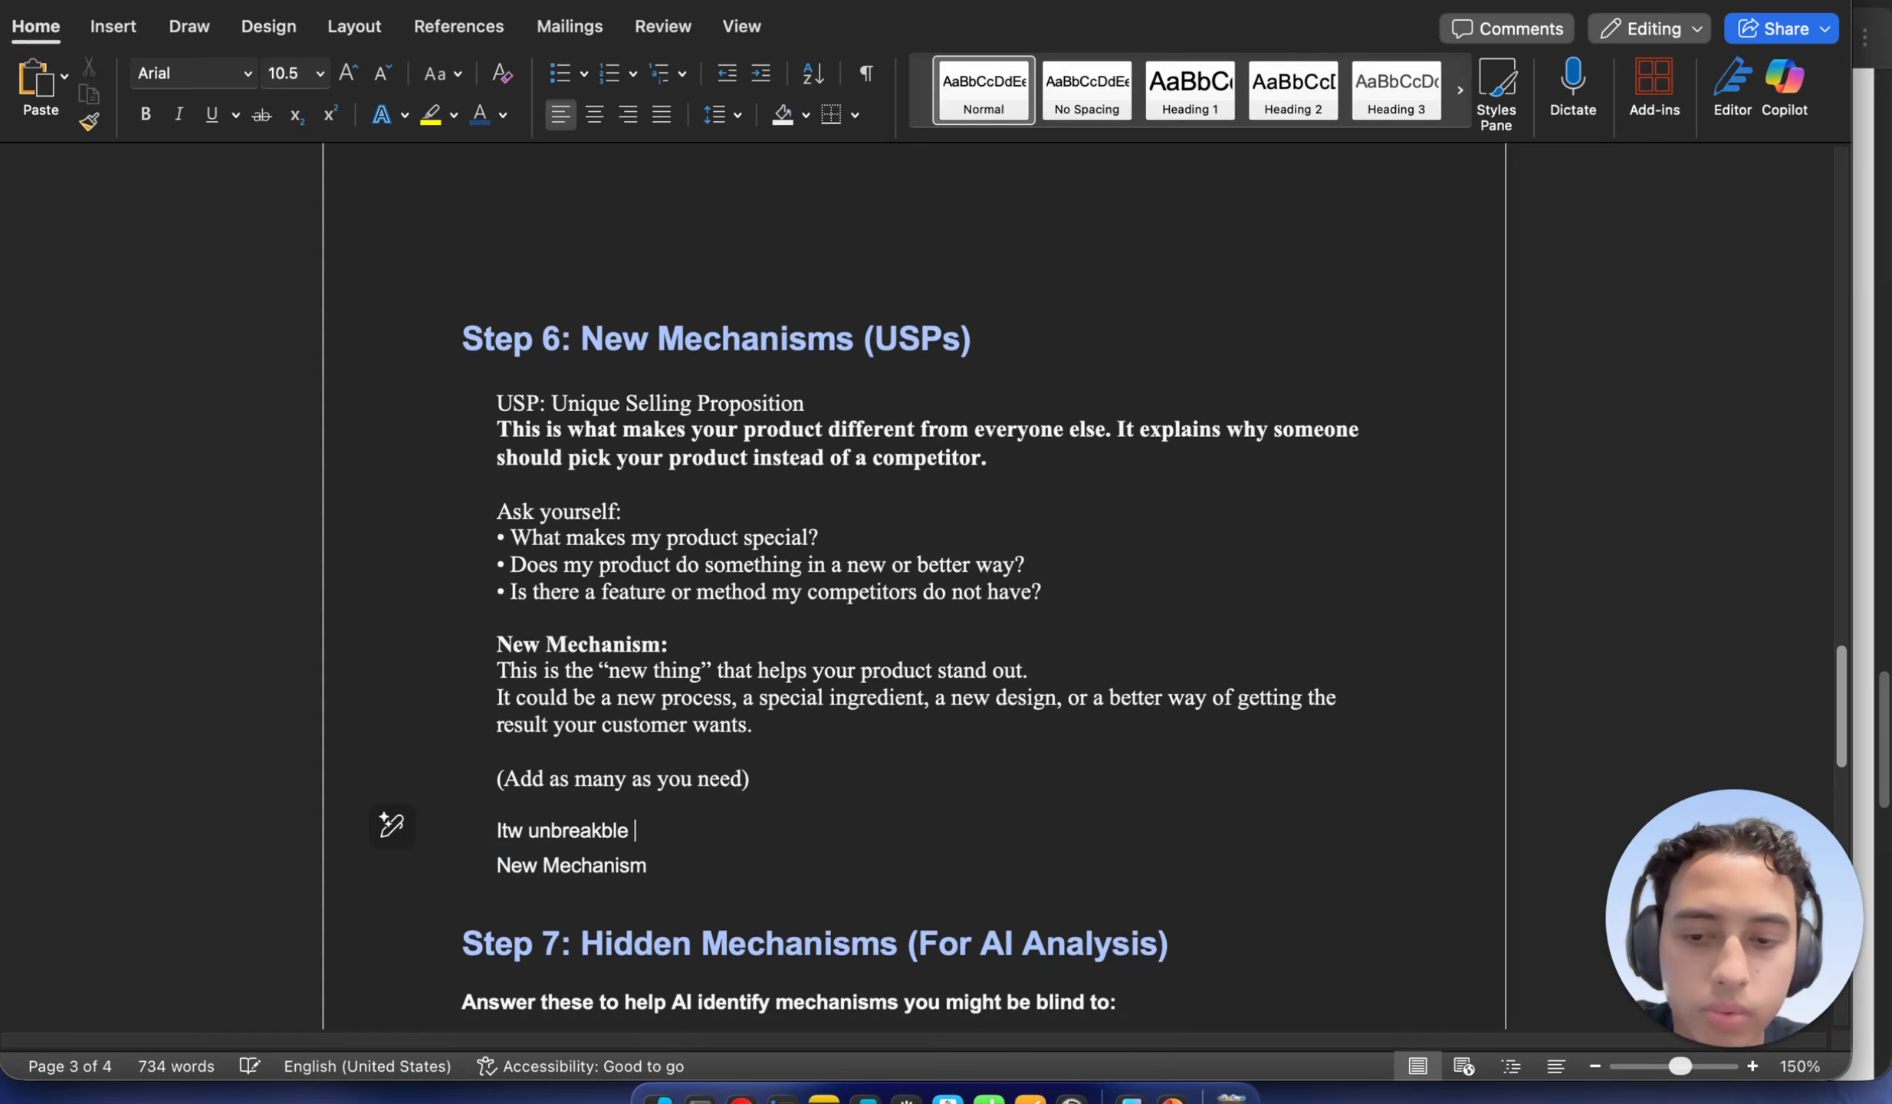
pyautogui.write('secure')
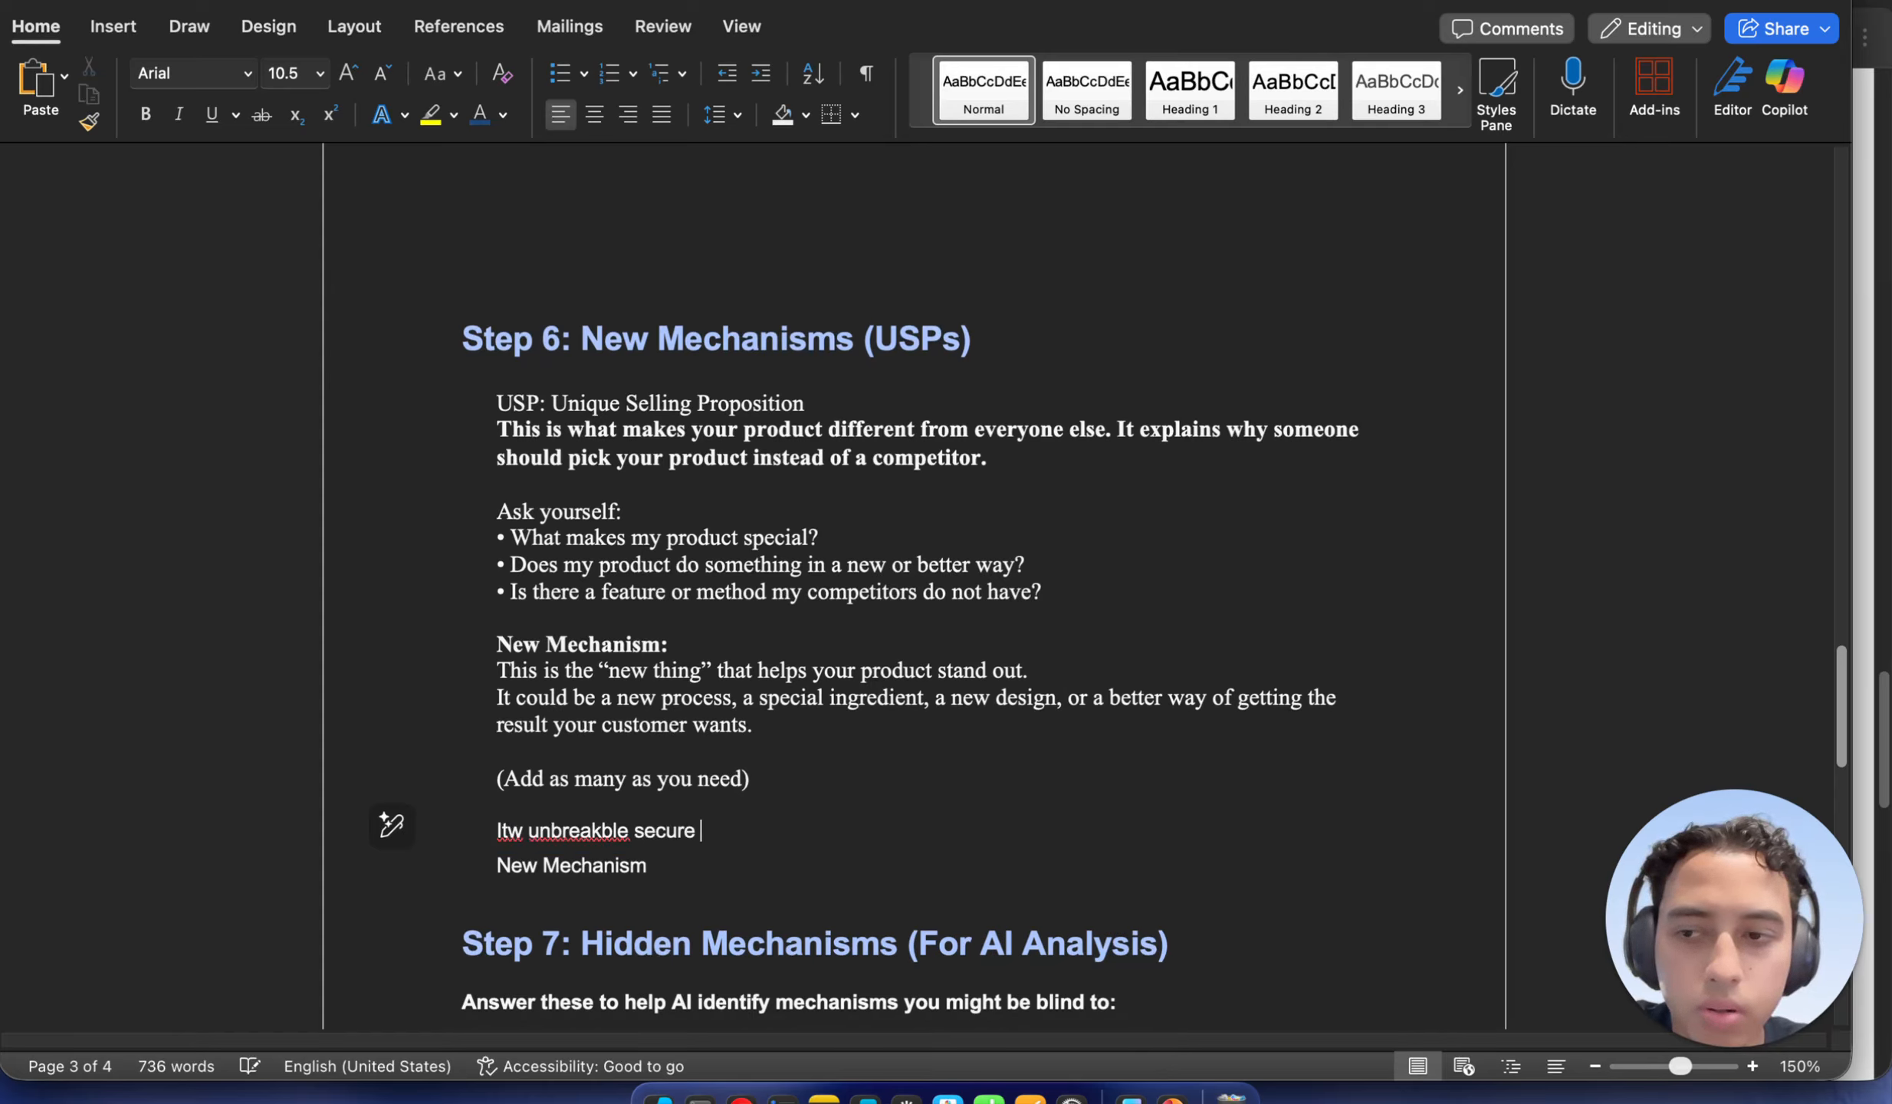
pyautogui.write(' buckle')
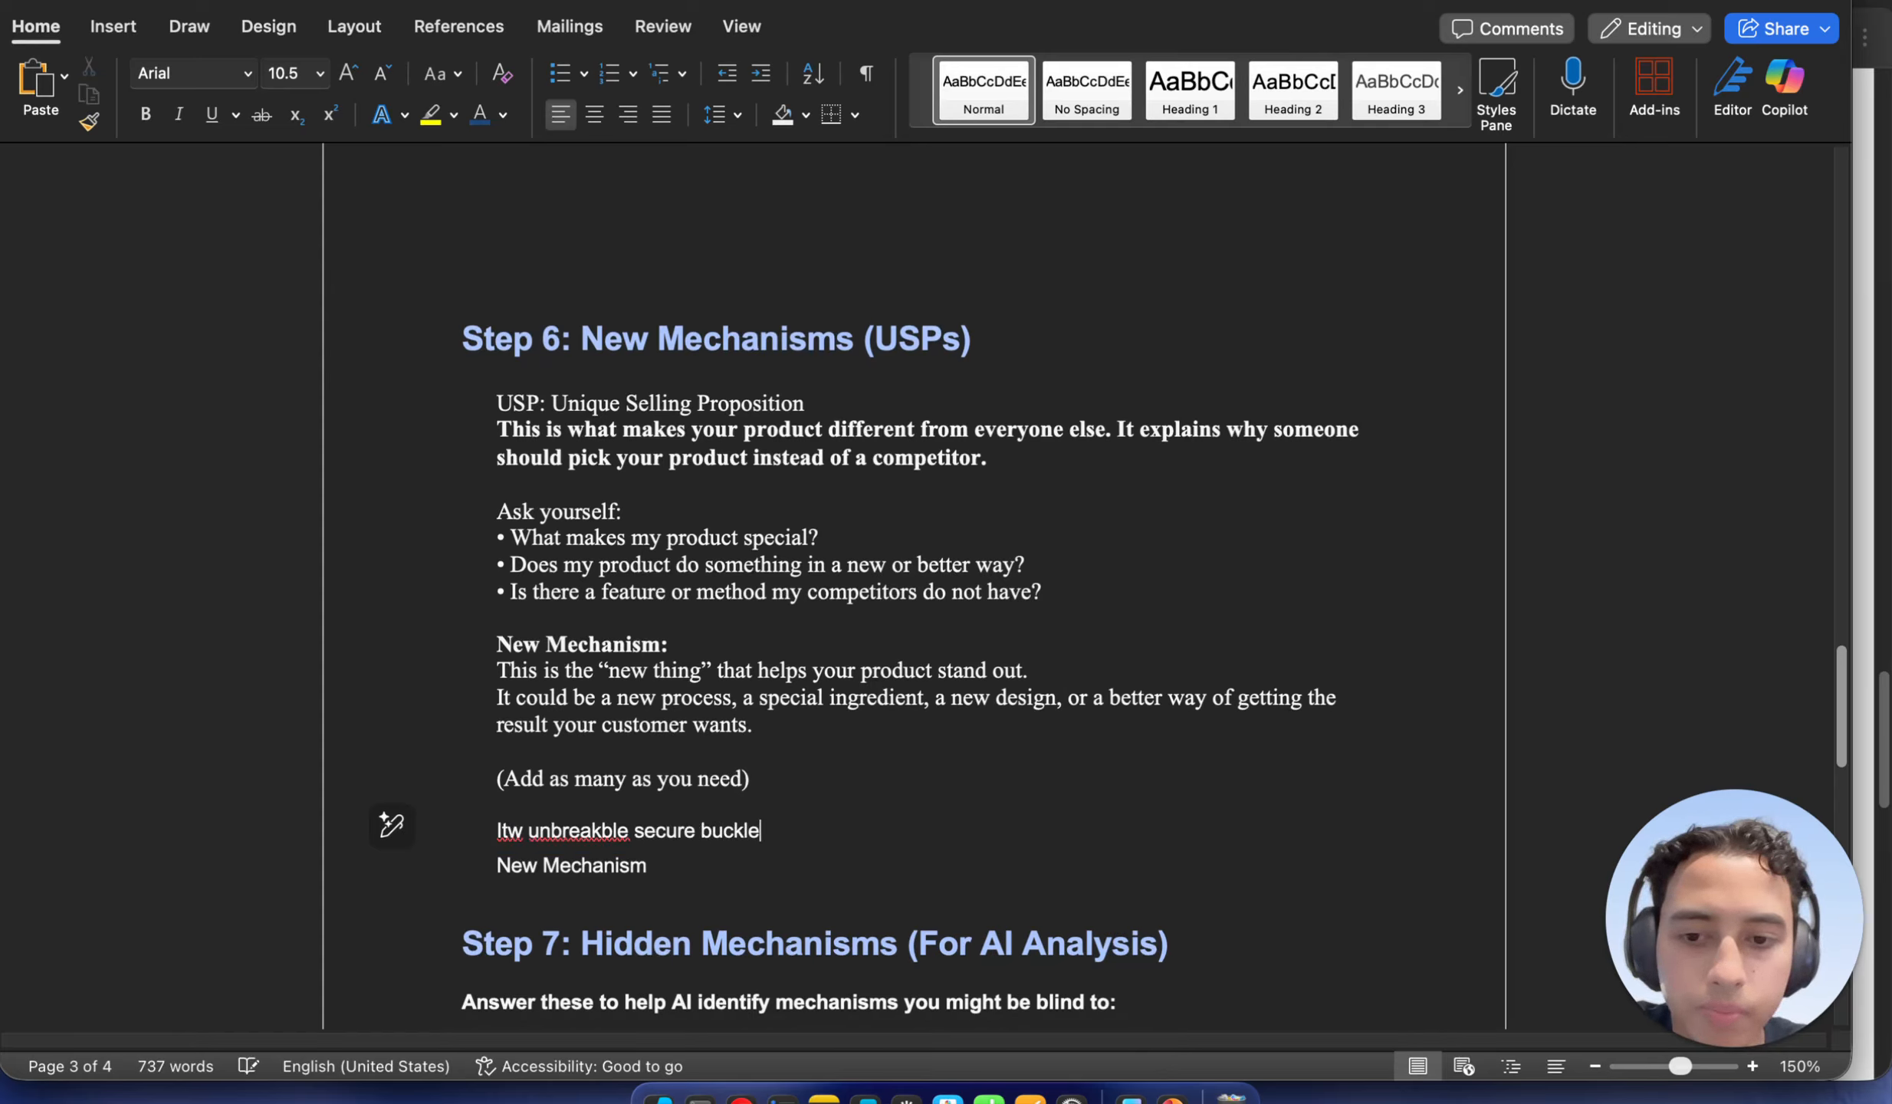
# Replace the remaining "New Mechanism" placeholder under Step 6 with text beginning "Heavy du"
pyautogui.click(644, 865)
pyautogui.moveTo(650, 871); pyautogui.dragTo(506, 866)
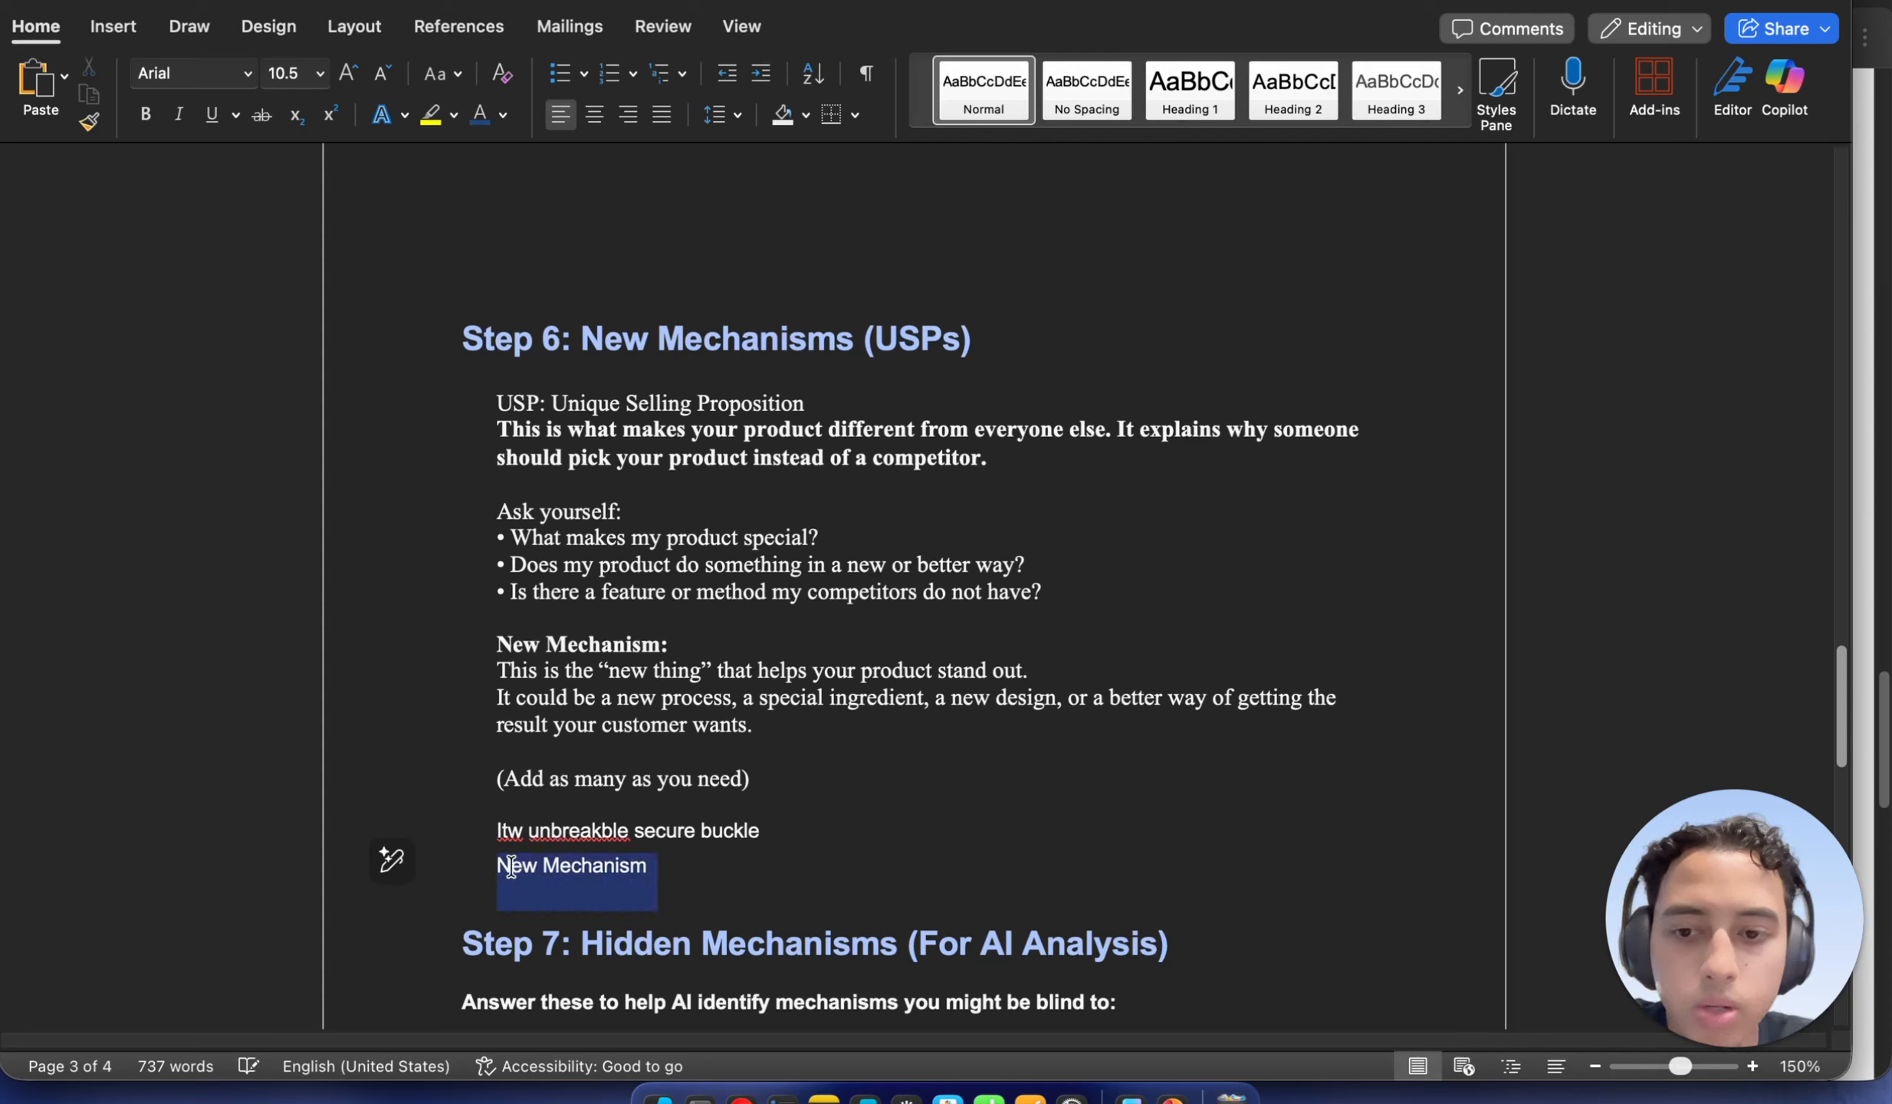
pyautogui.write('he')
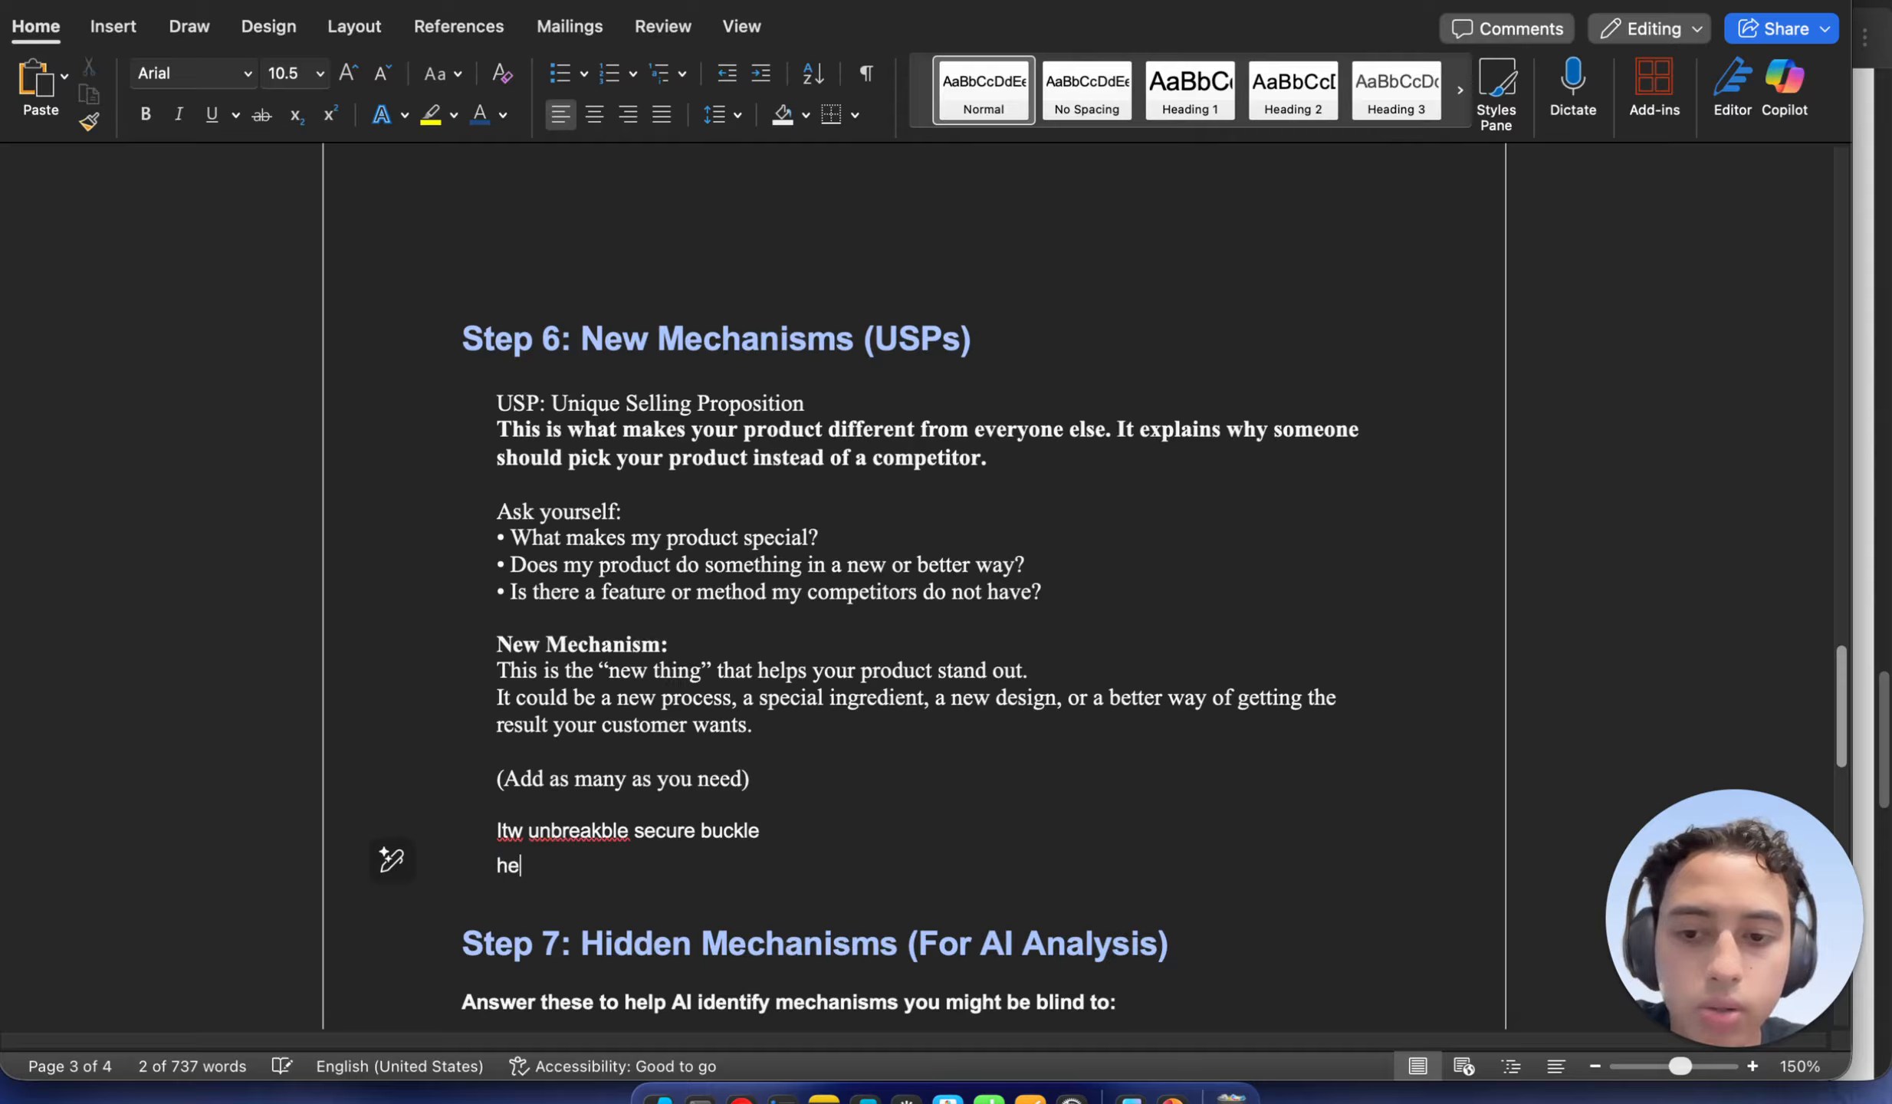
pyautogui.write('avy du')
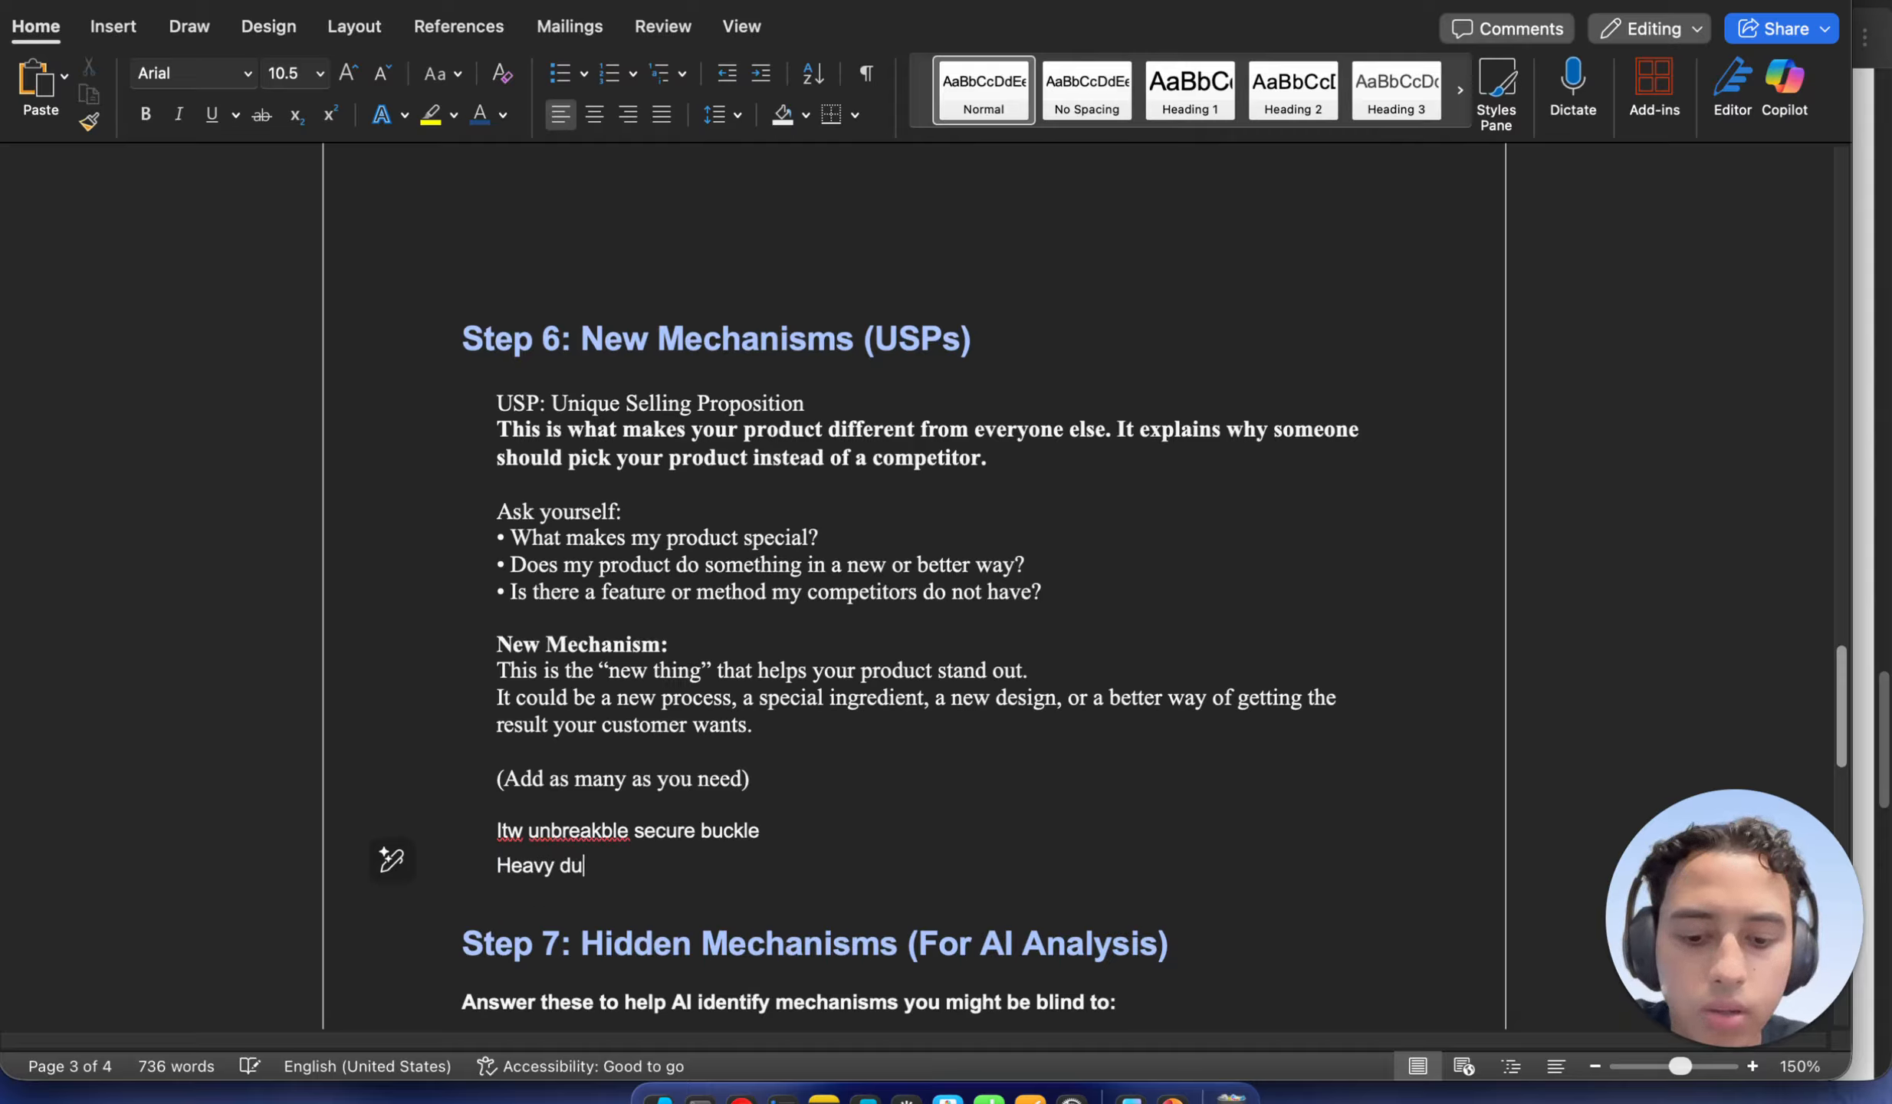